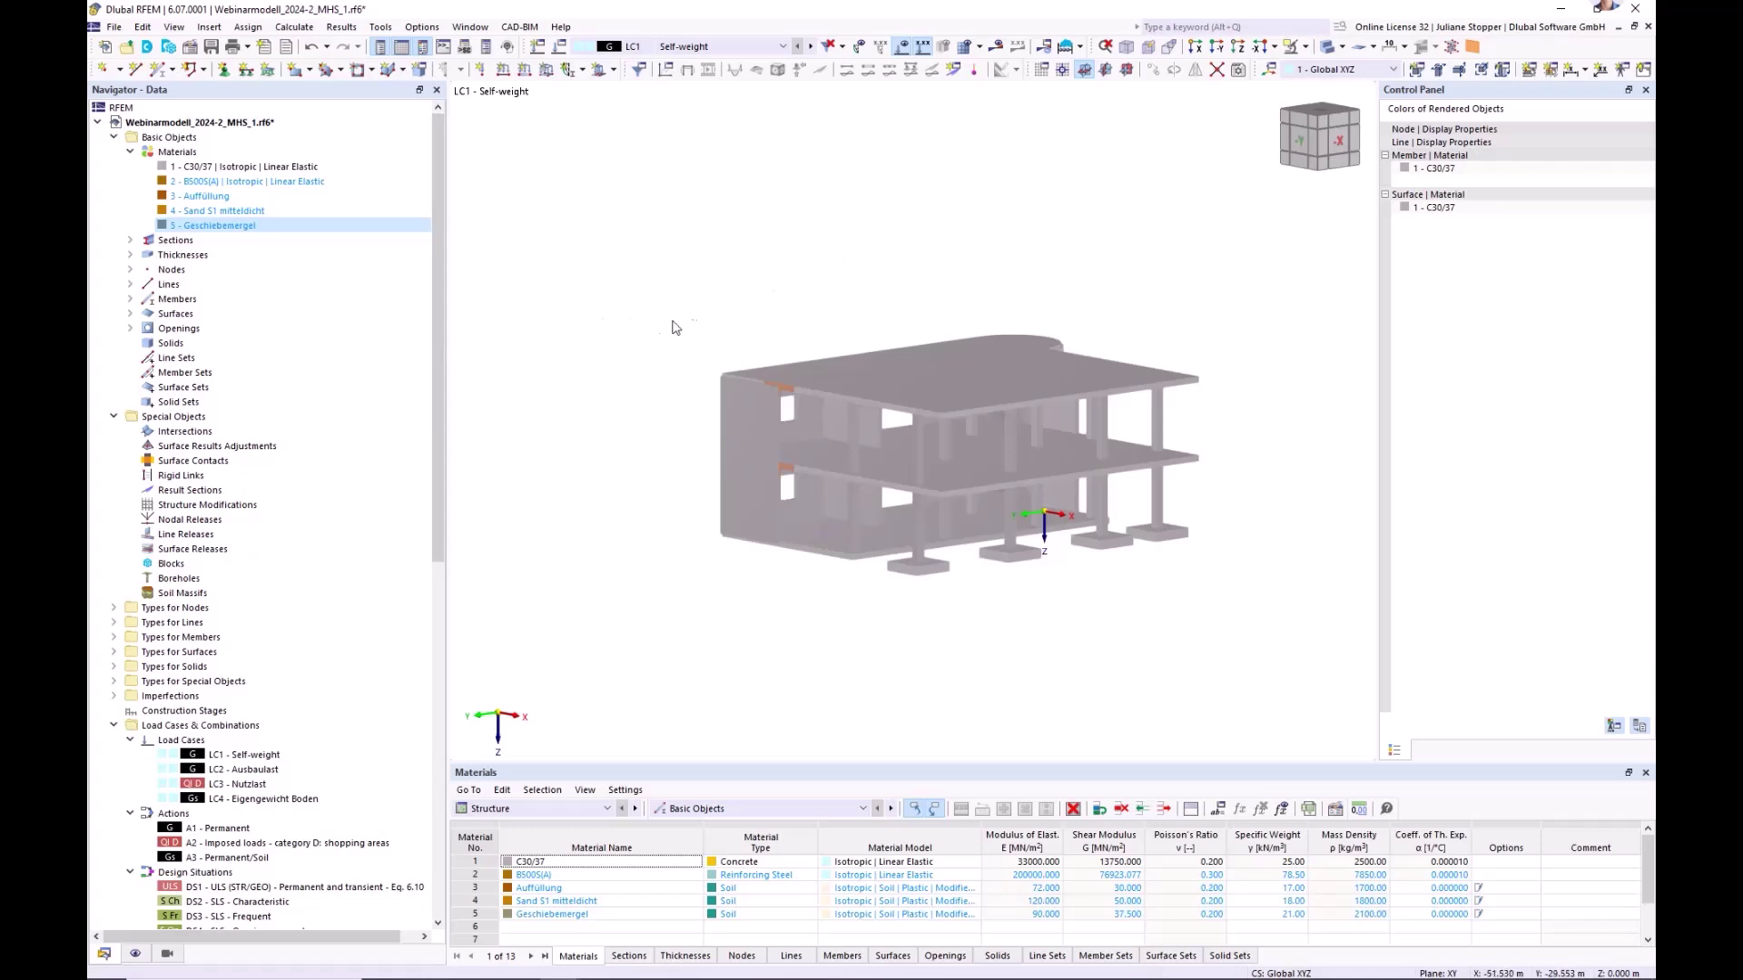
# - Look through the existing soil materials and add a new Soil material using the plastic Modified Hardening Soil (Solids) model
pyautogui.rightClick(179, 154)
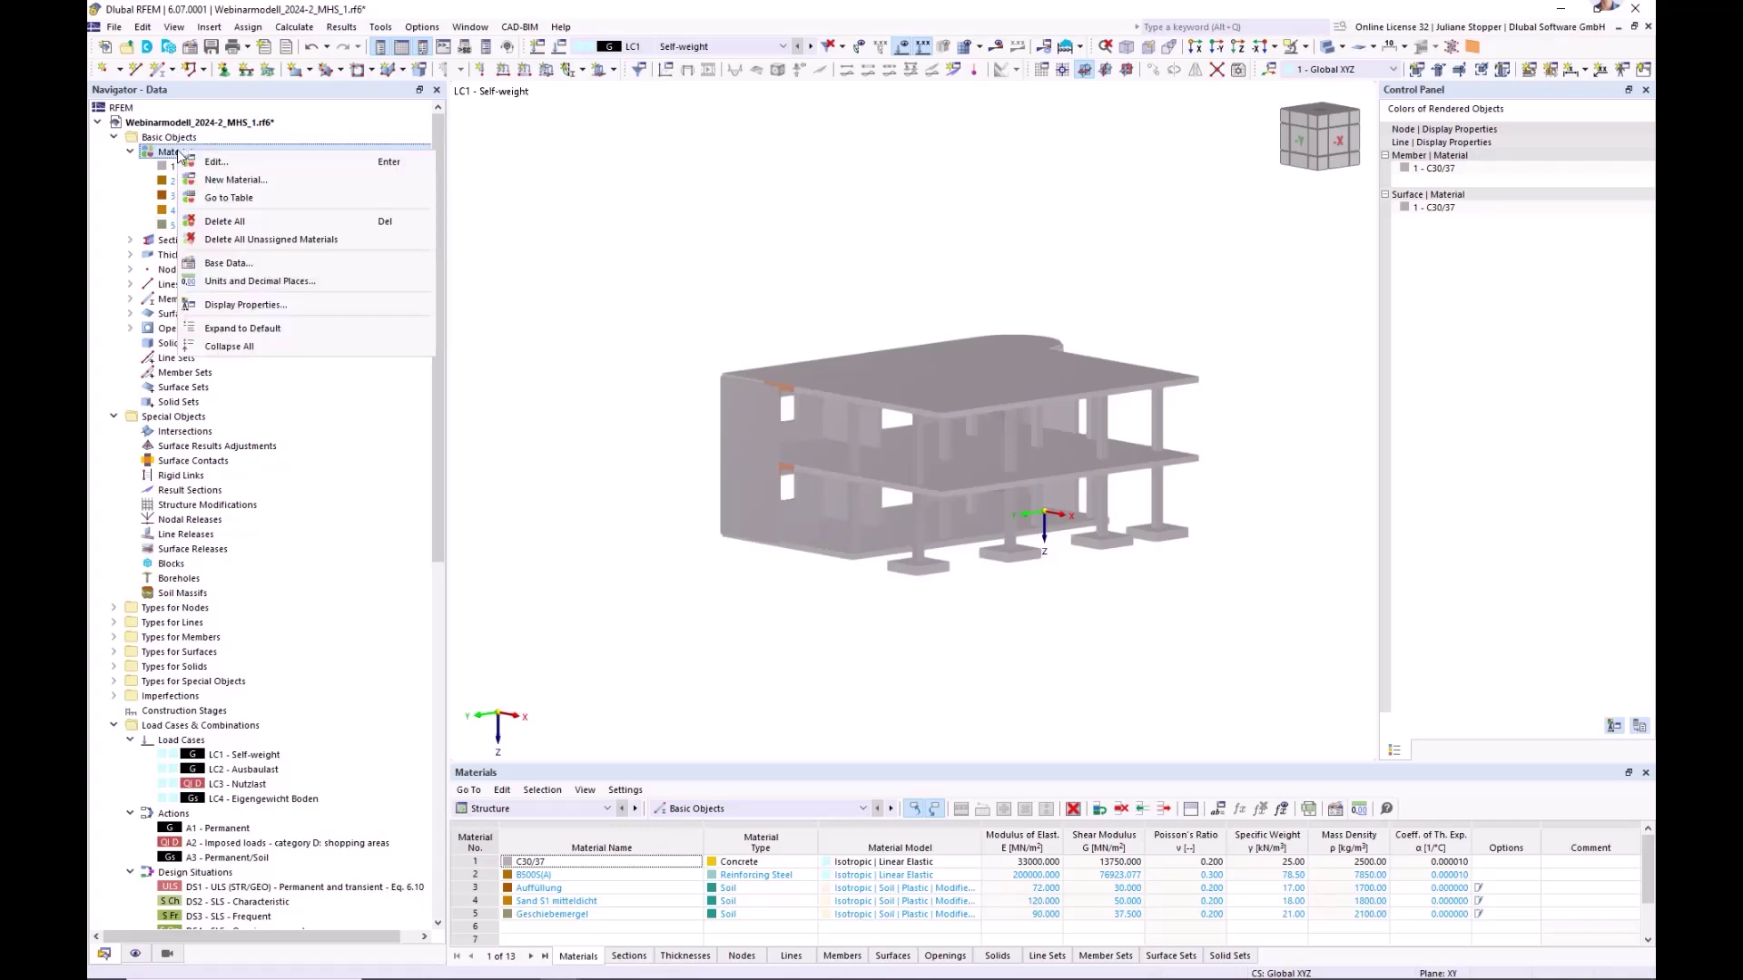
pyautogui.click(215, 163)
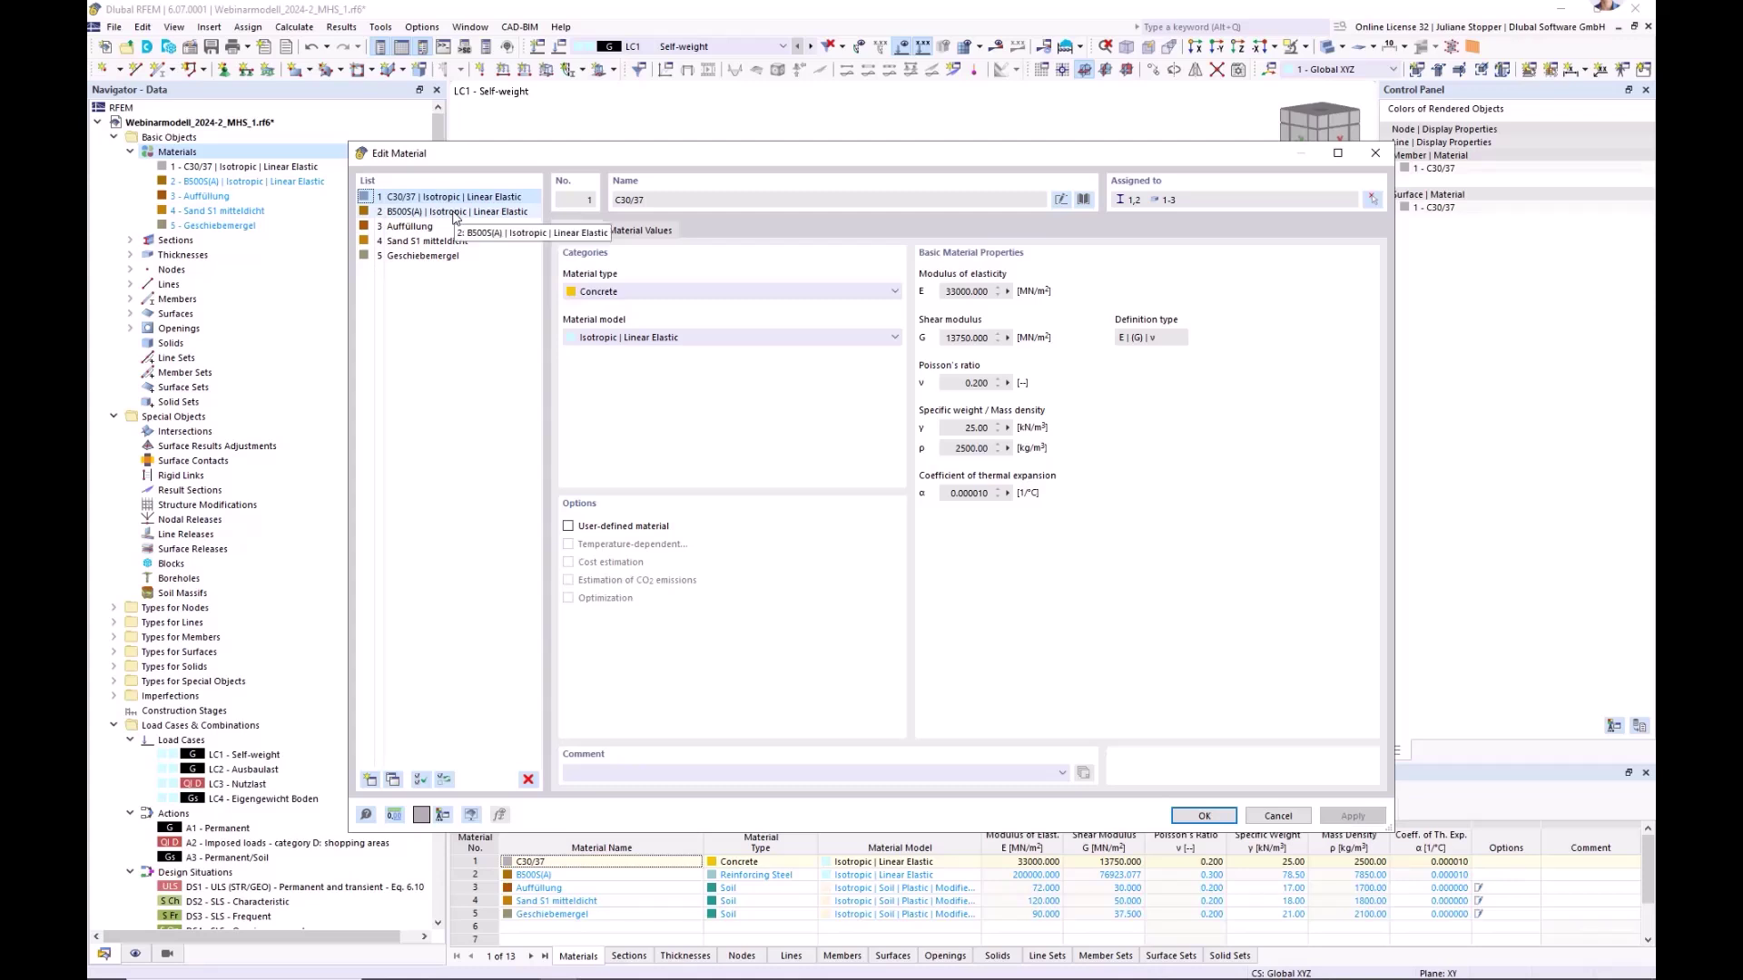
pyautogui.click(406, 229)
pyautogui.click(409, 243)
pyautogui.click(411, 258)
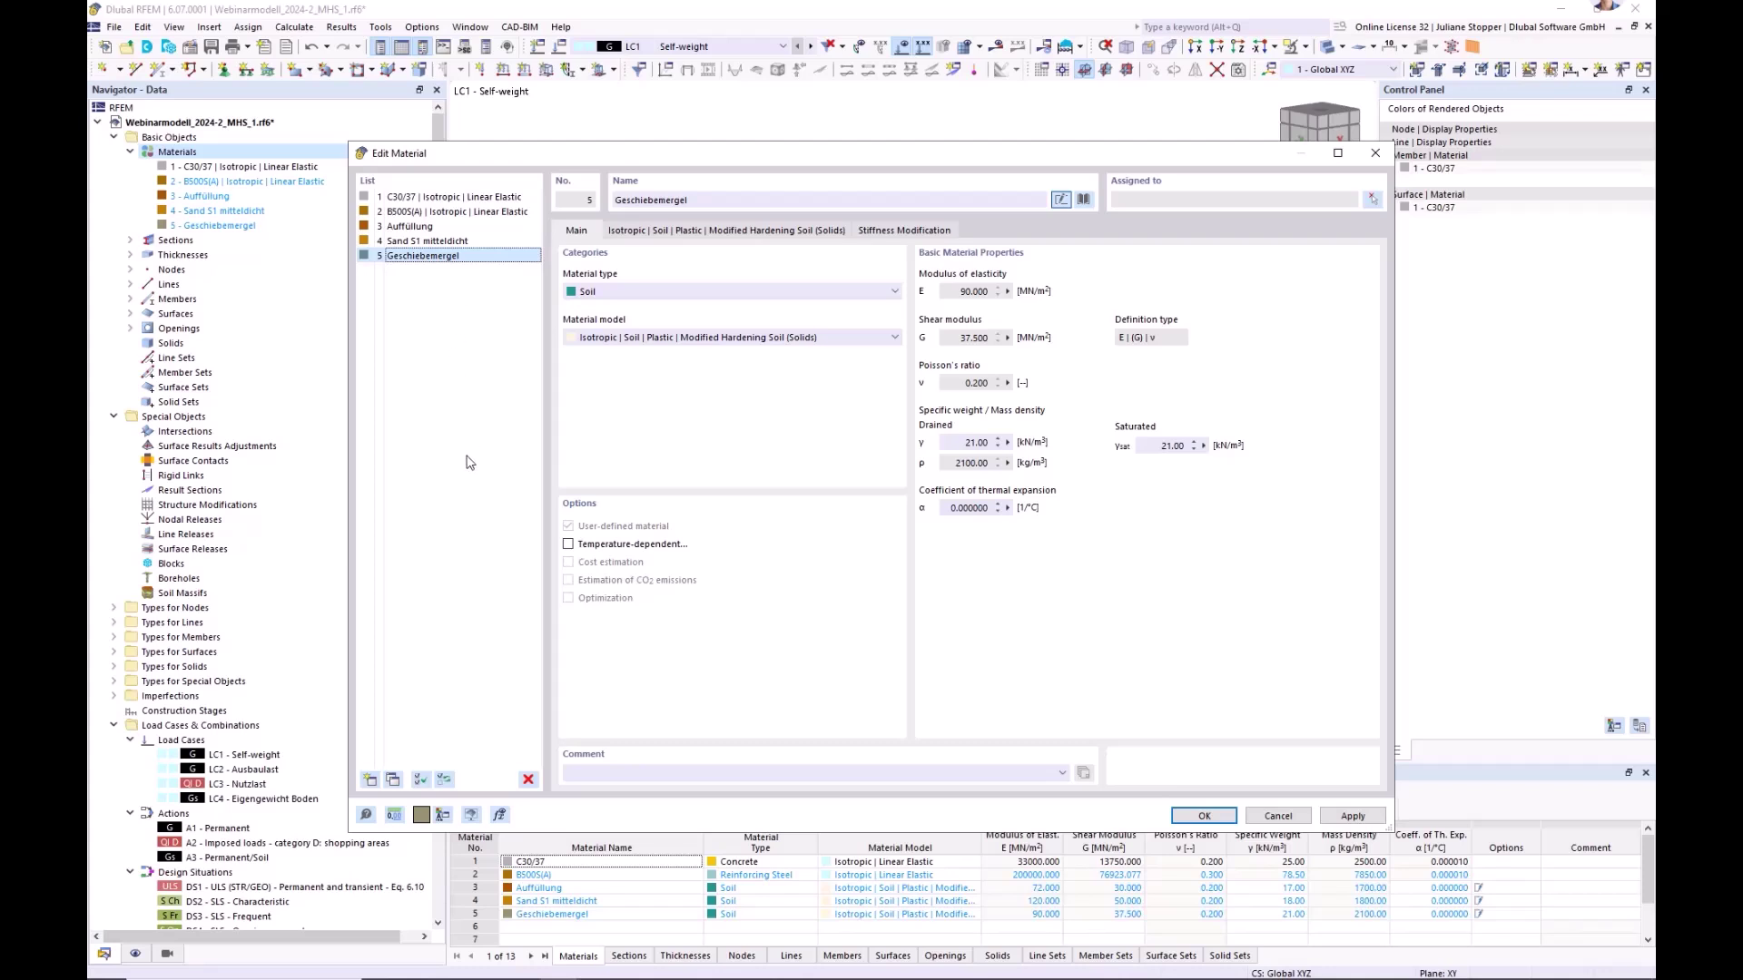
pyautogui.click(370, 781)
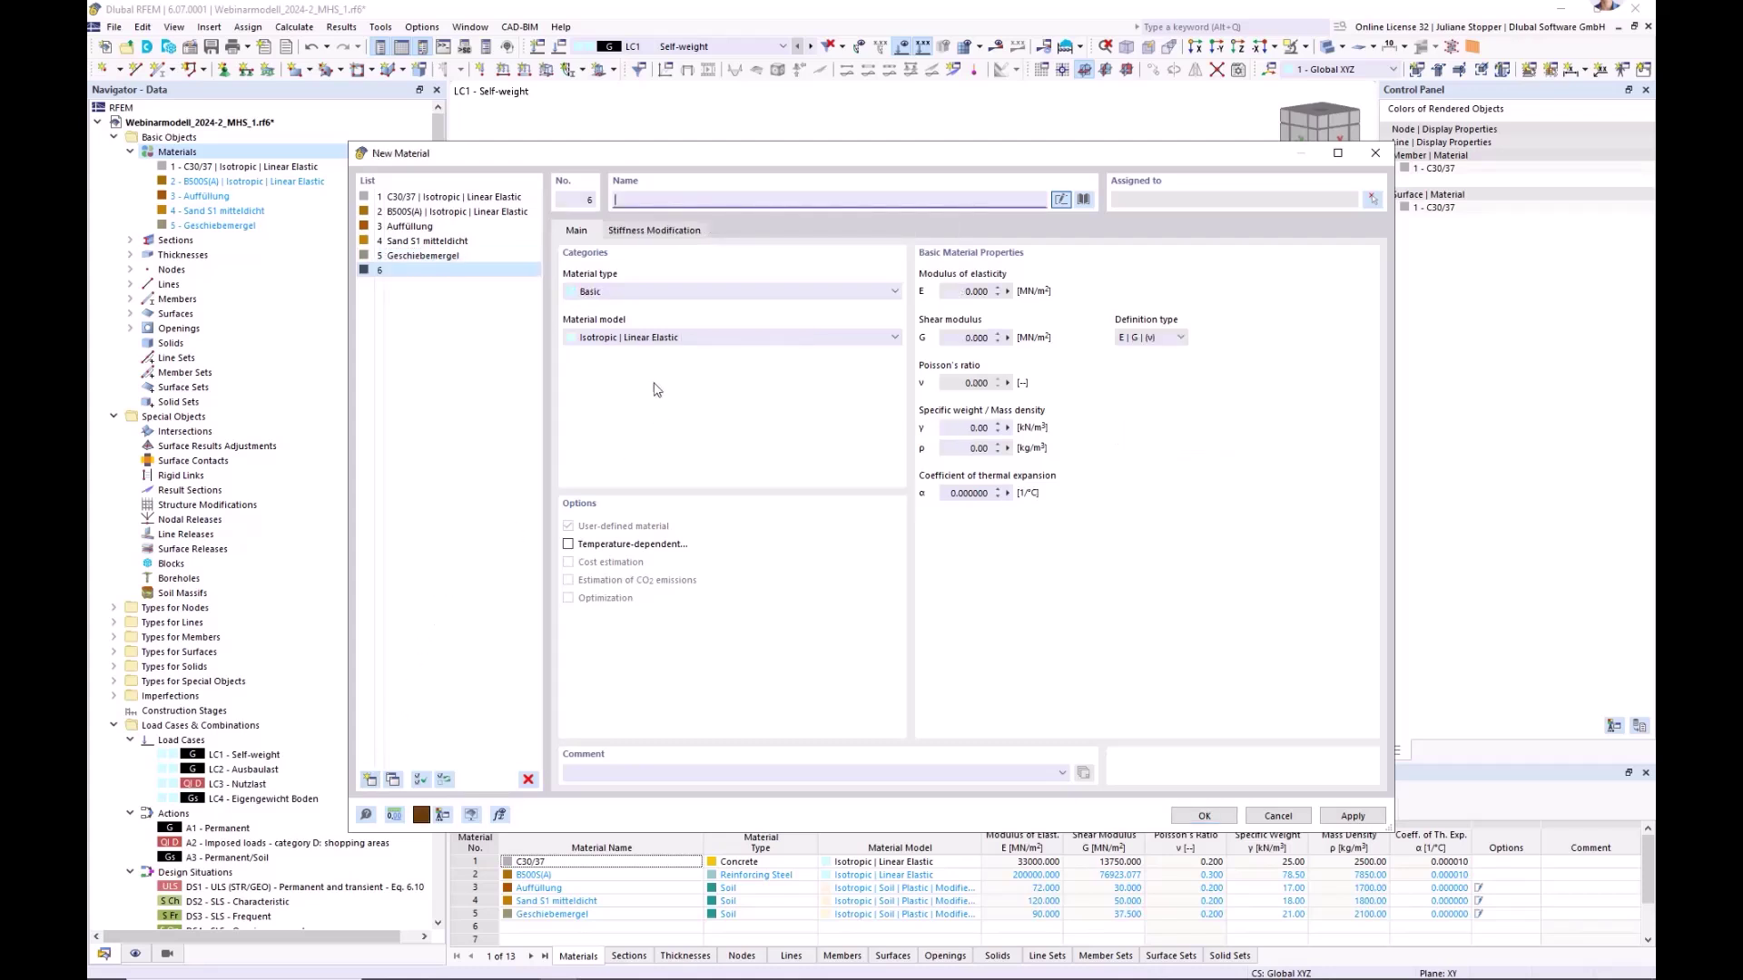
pyautogui.click(634, 292)
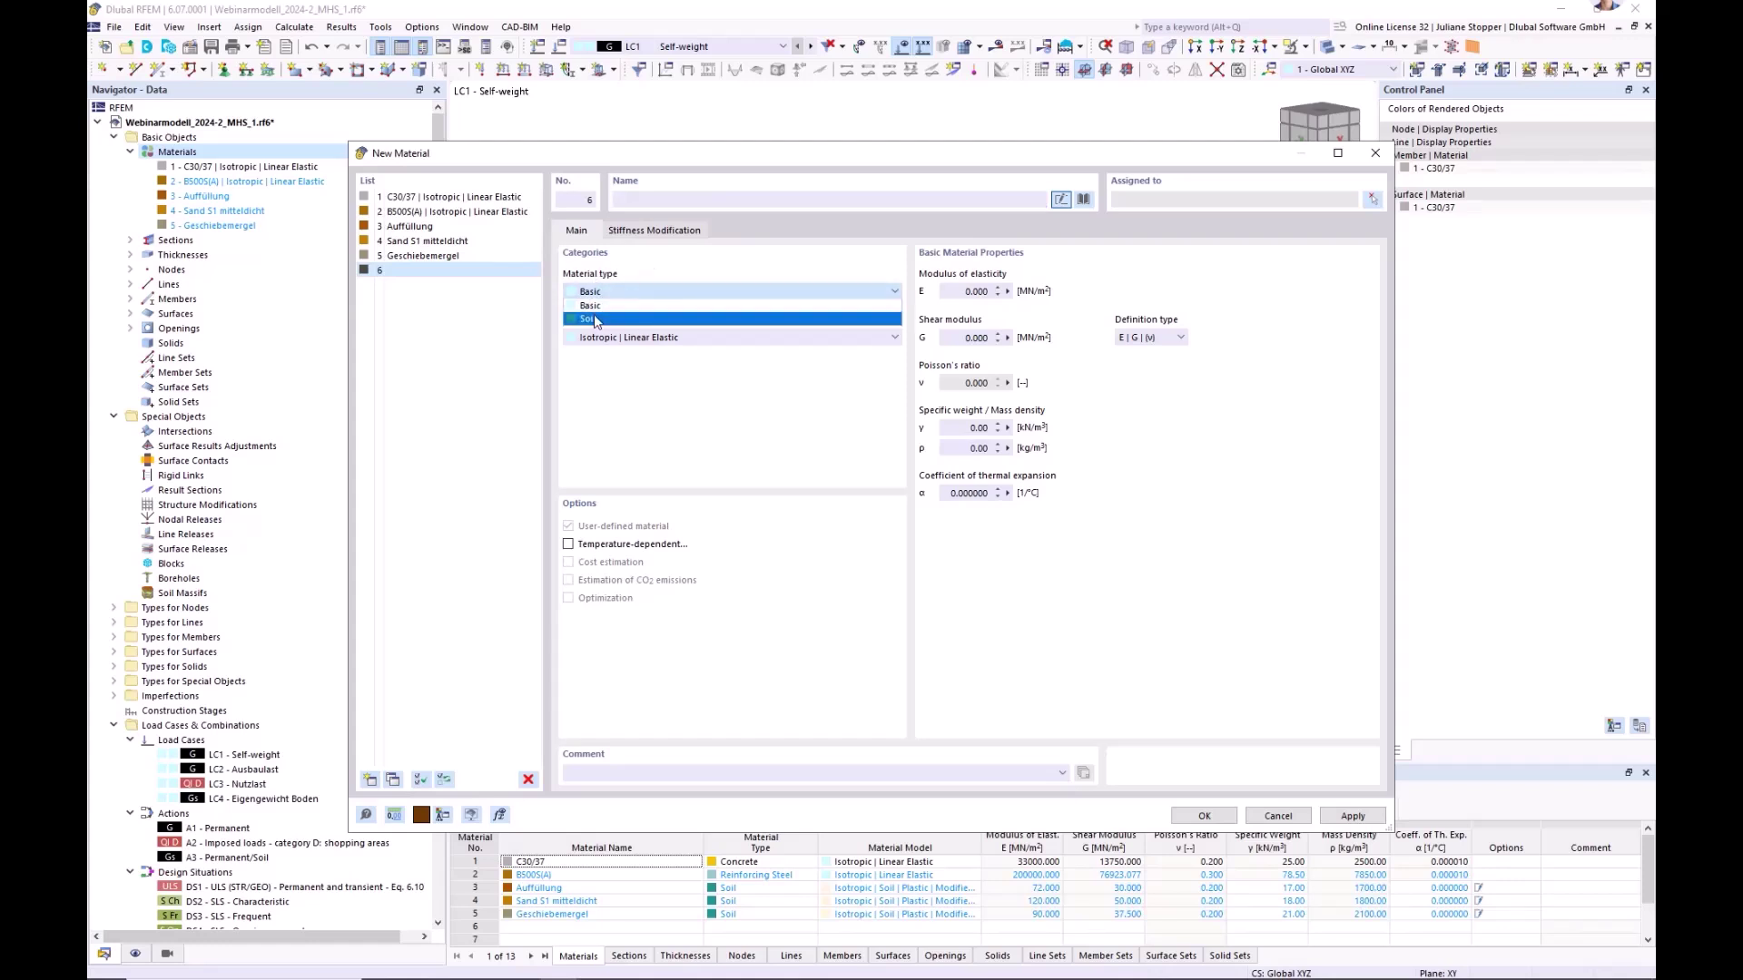
pyautogui.click(593, 314)
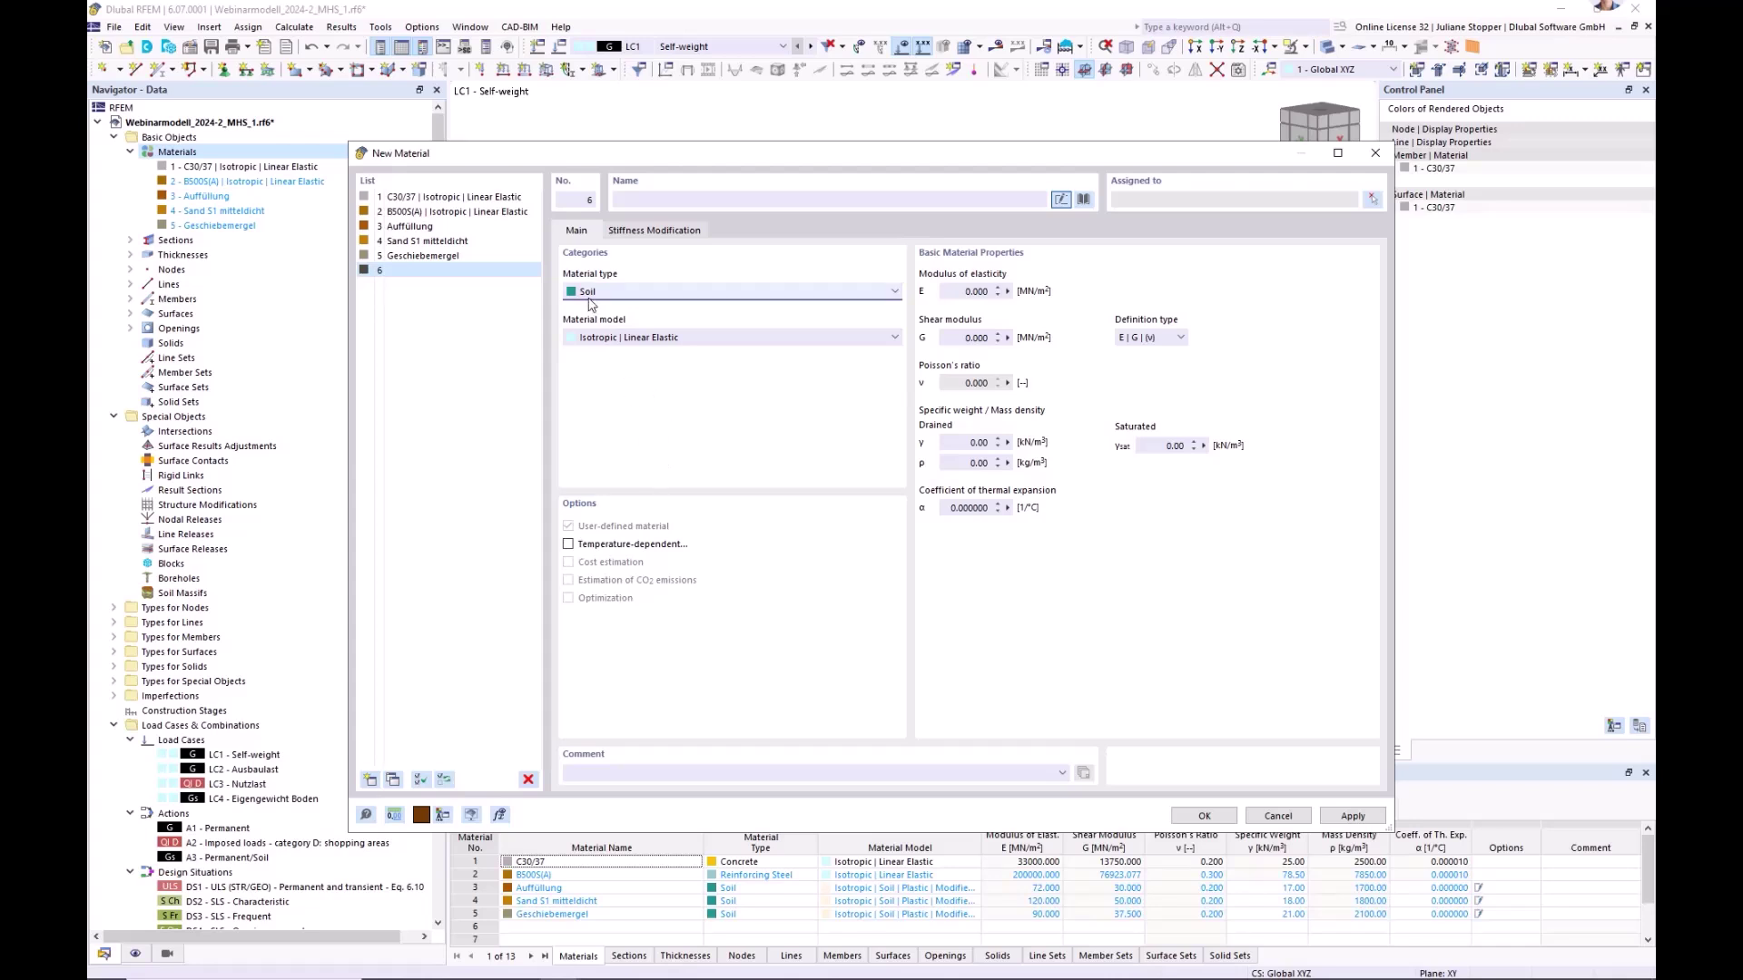
pyautogui.click(711, 345)
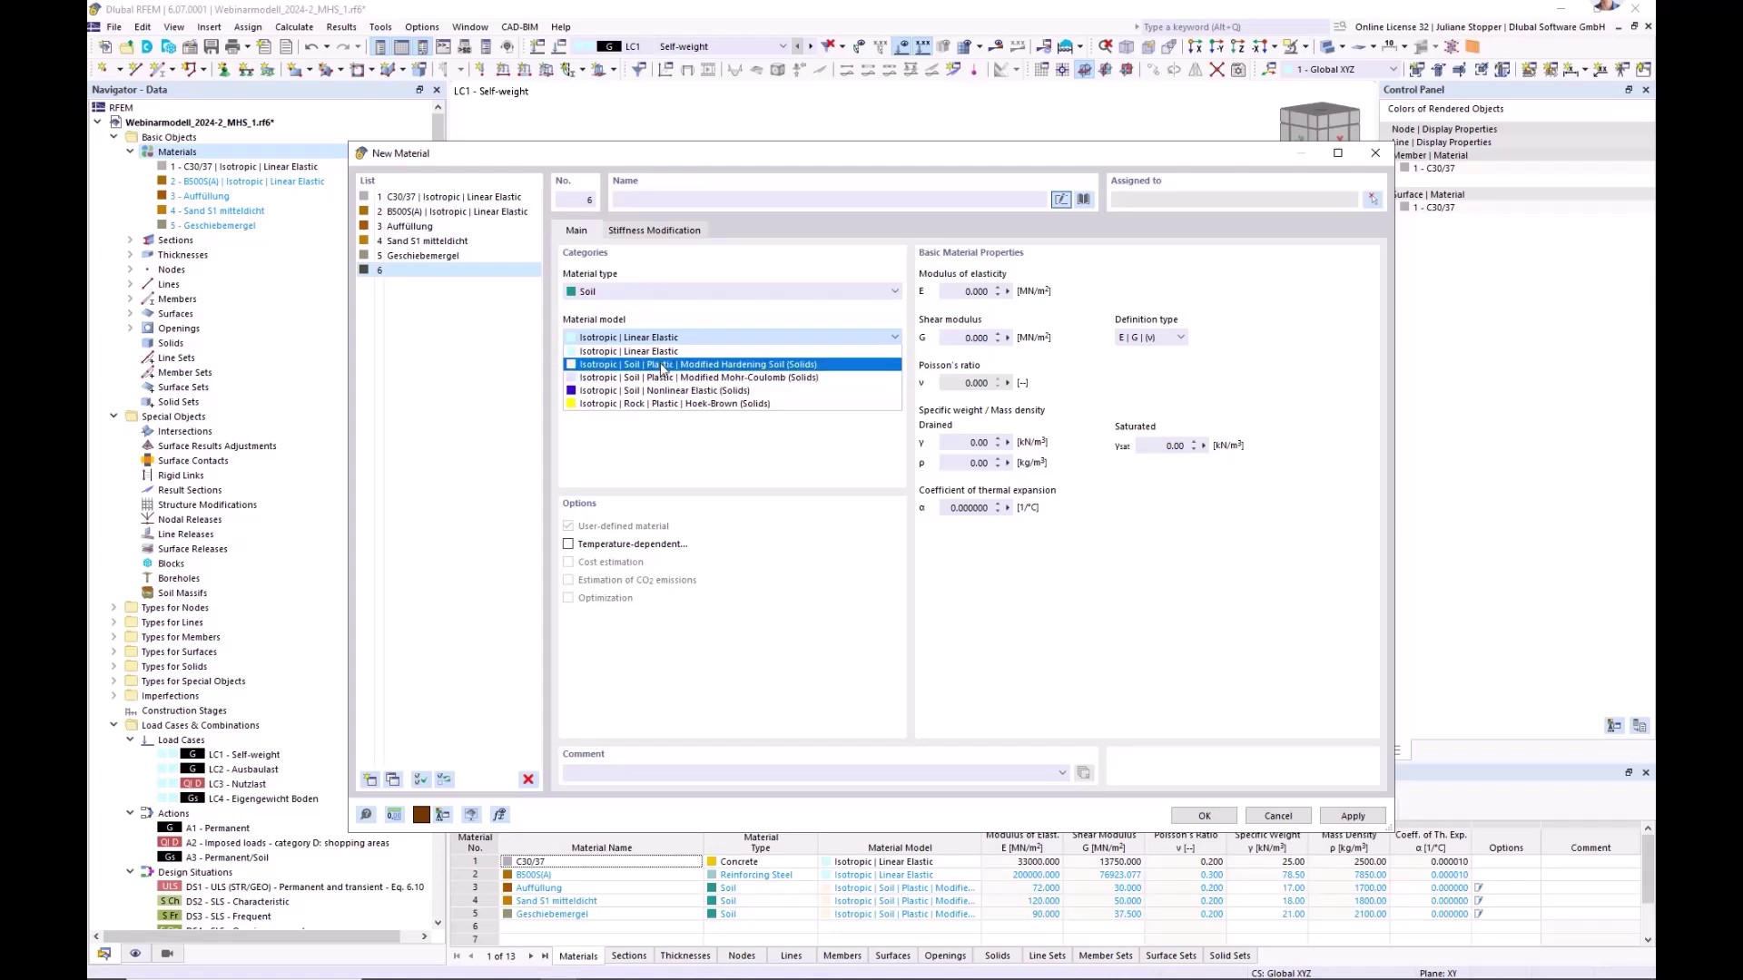
pyautogui.click(762, 365)
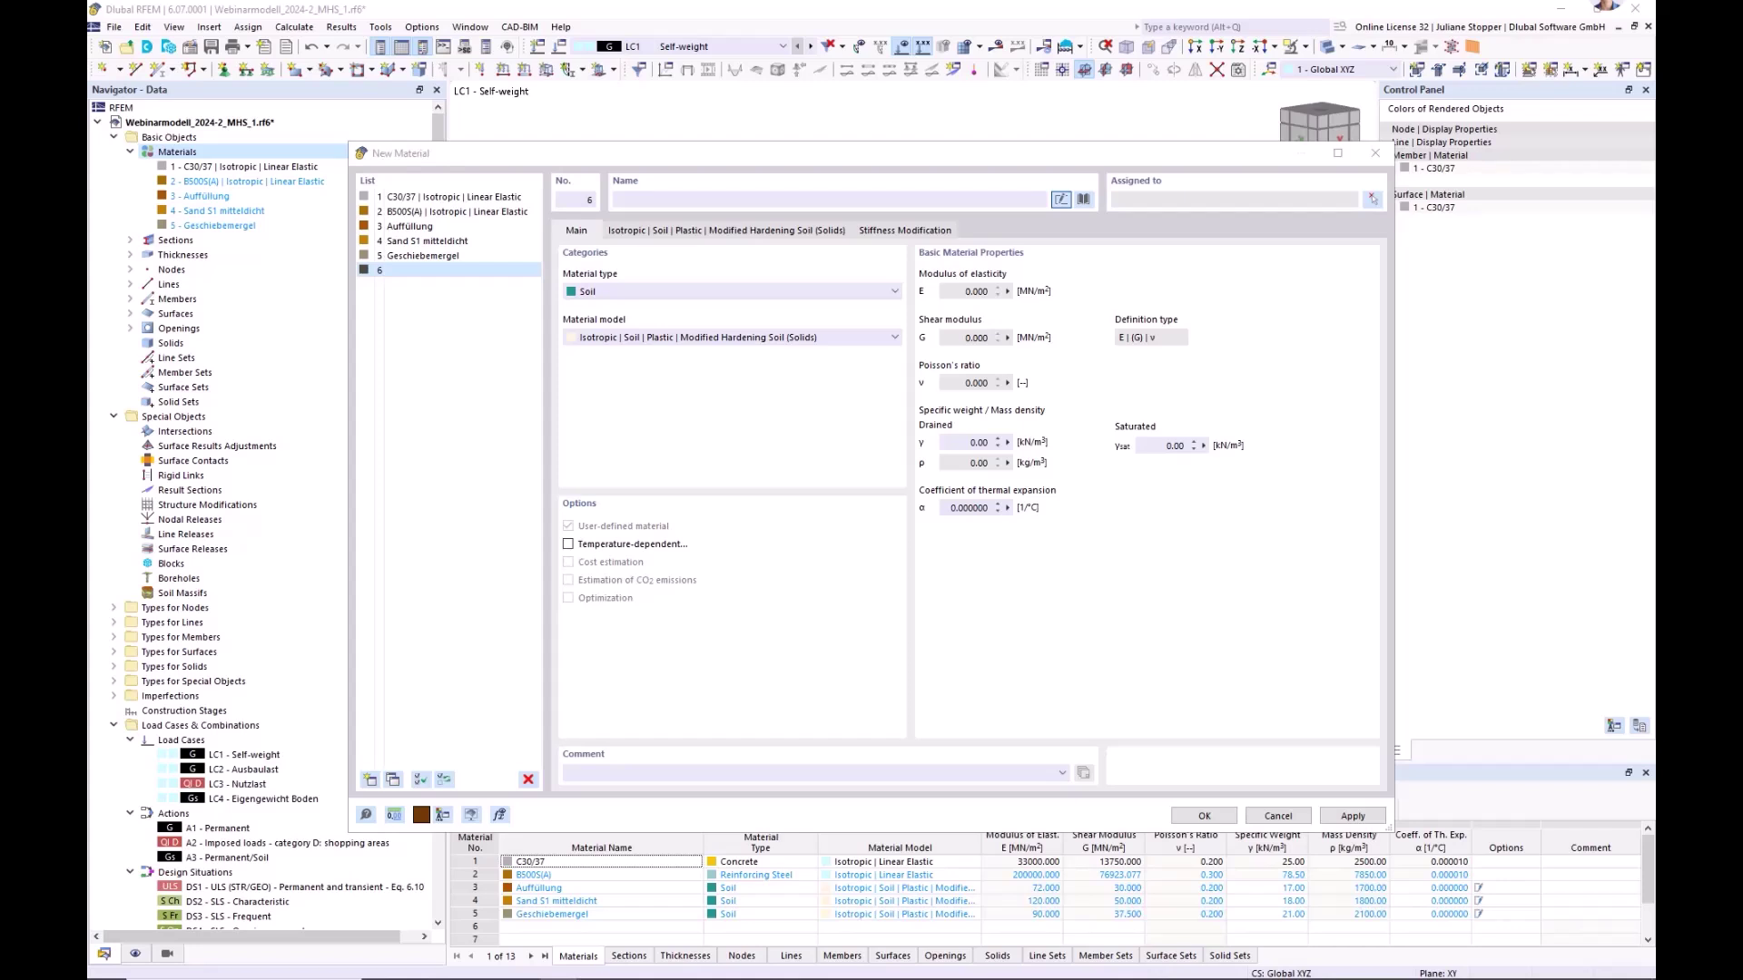
# - Set the new soil's specific weight to 18.50 kN/m³ drained and 20.50 kN/m³ saturated, and name it Sand S2
pyautogui.click(1019, 444)
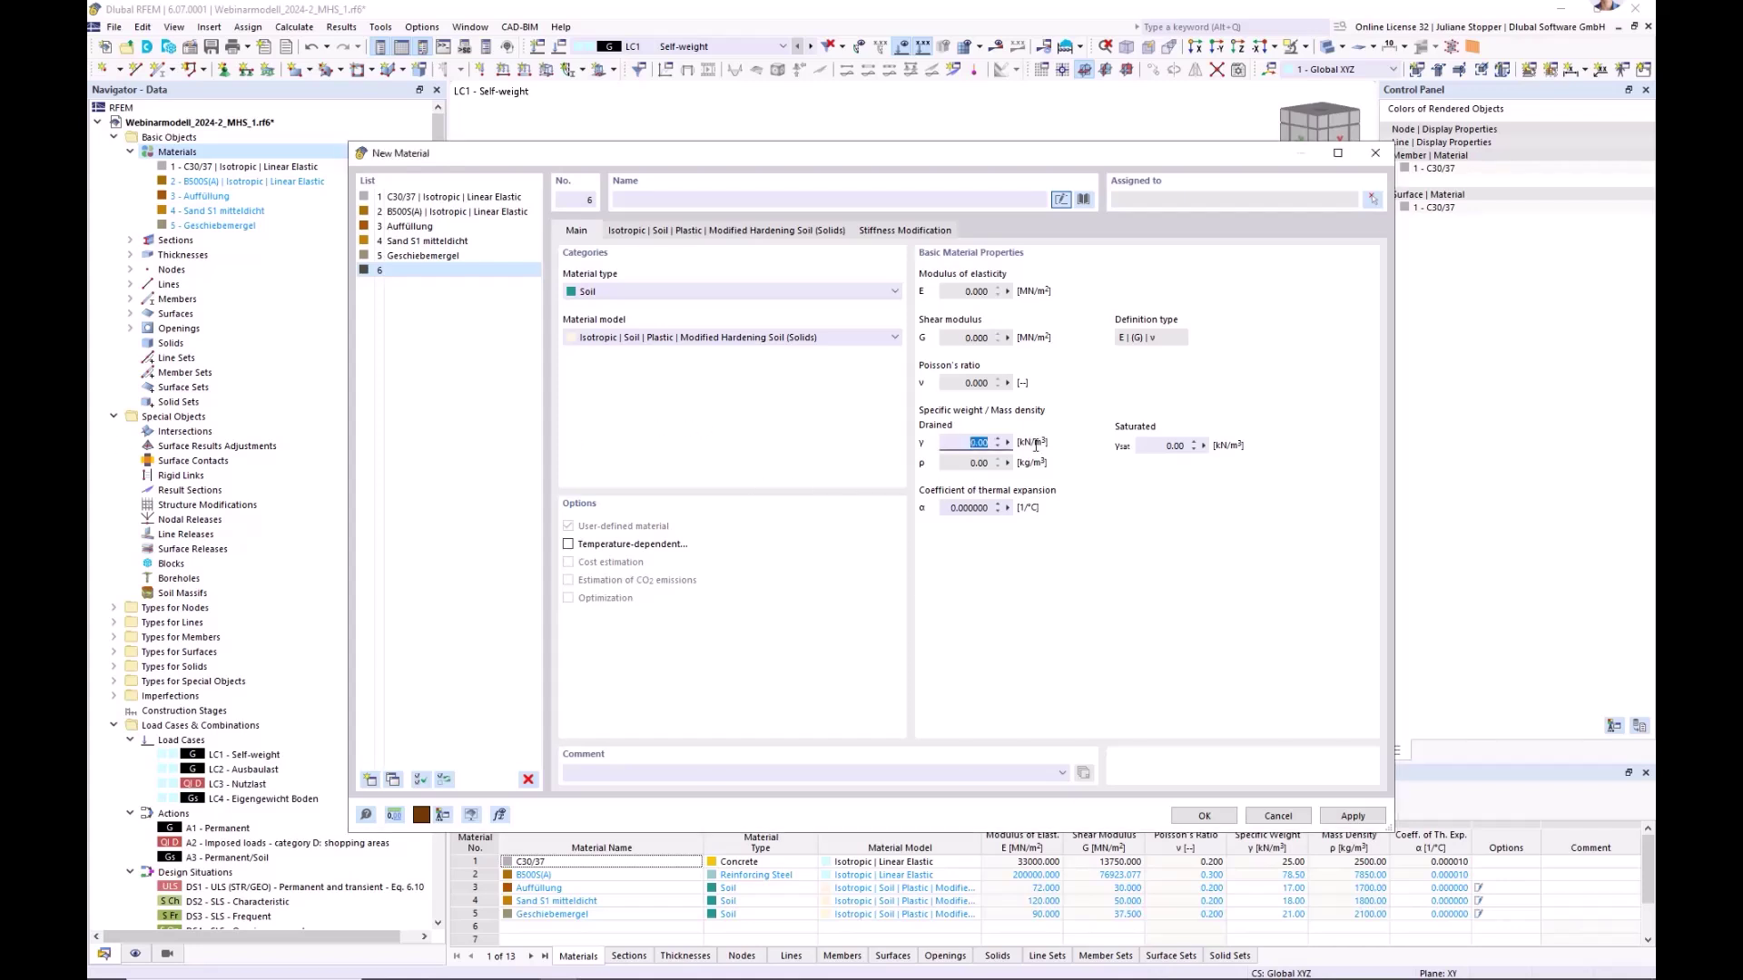
pyautogui.write('18.50')
pyautogui.click(1157, 445)
pyautogui.write('20')
pyautogui.click(632, 199)
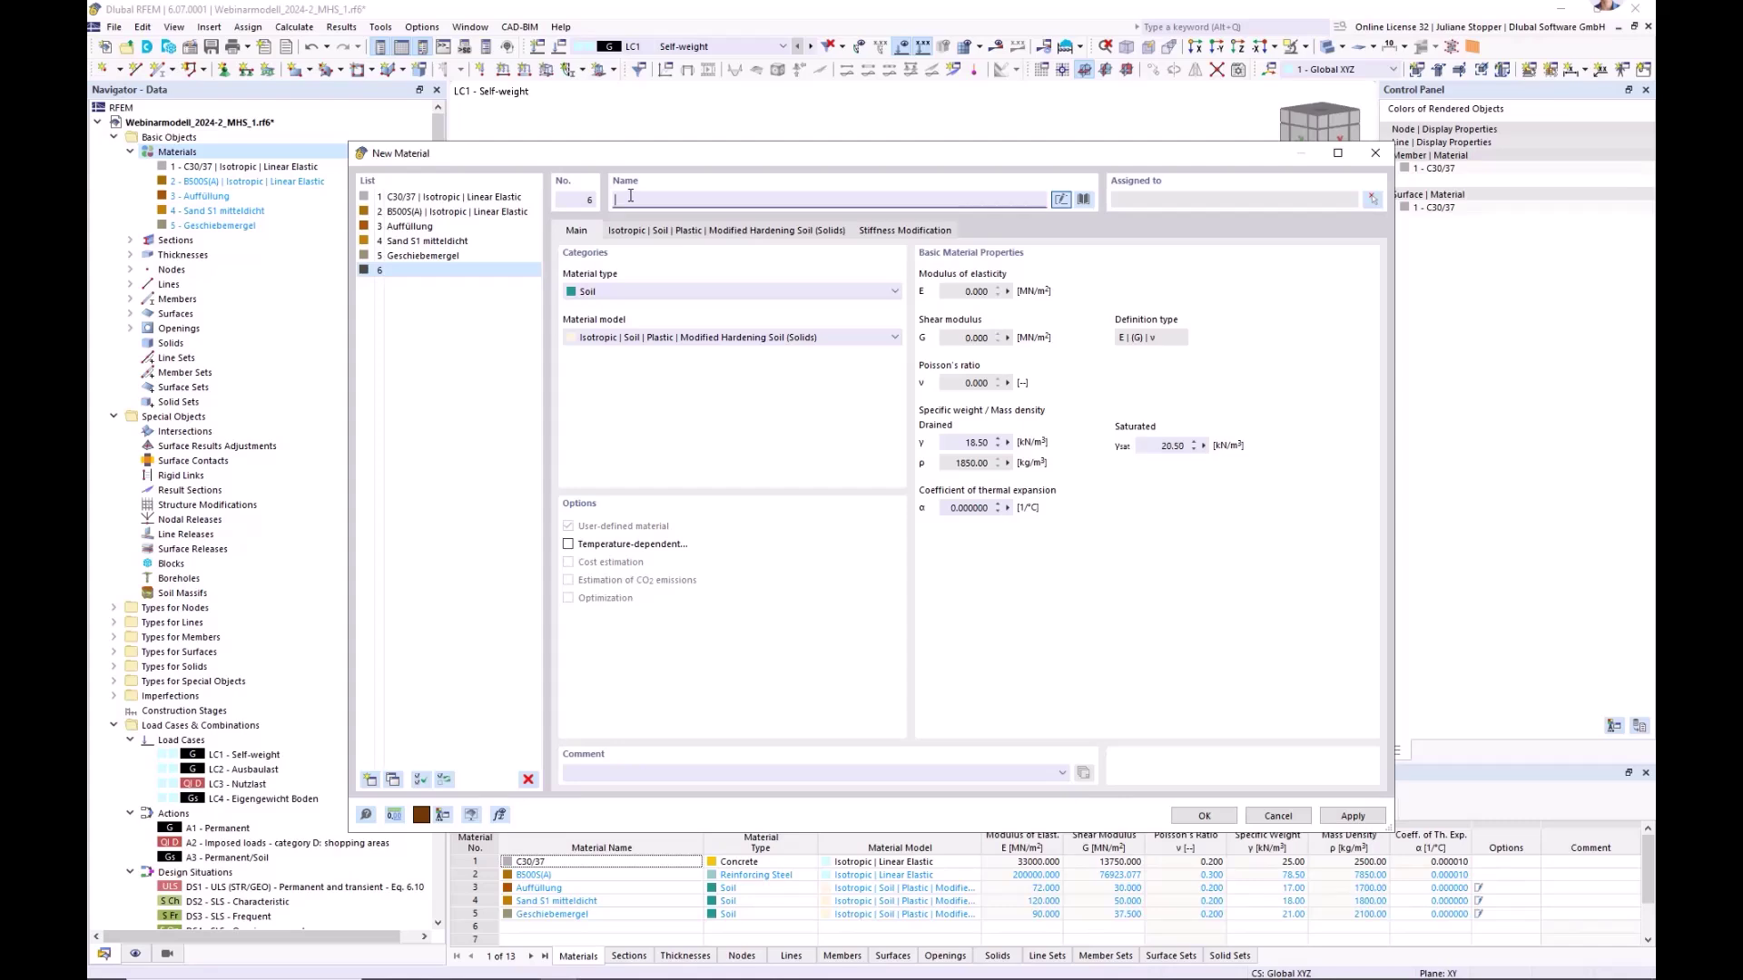
pyautogui.write('S')
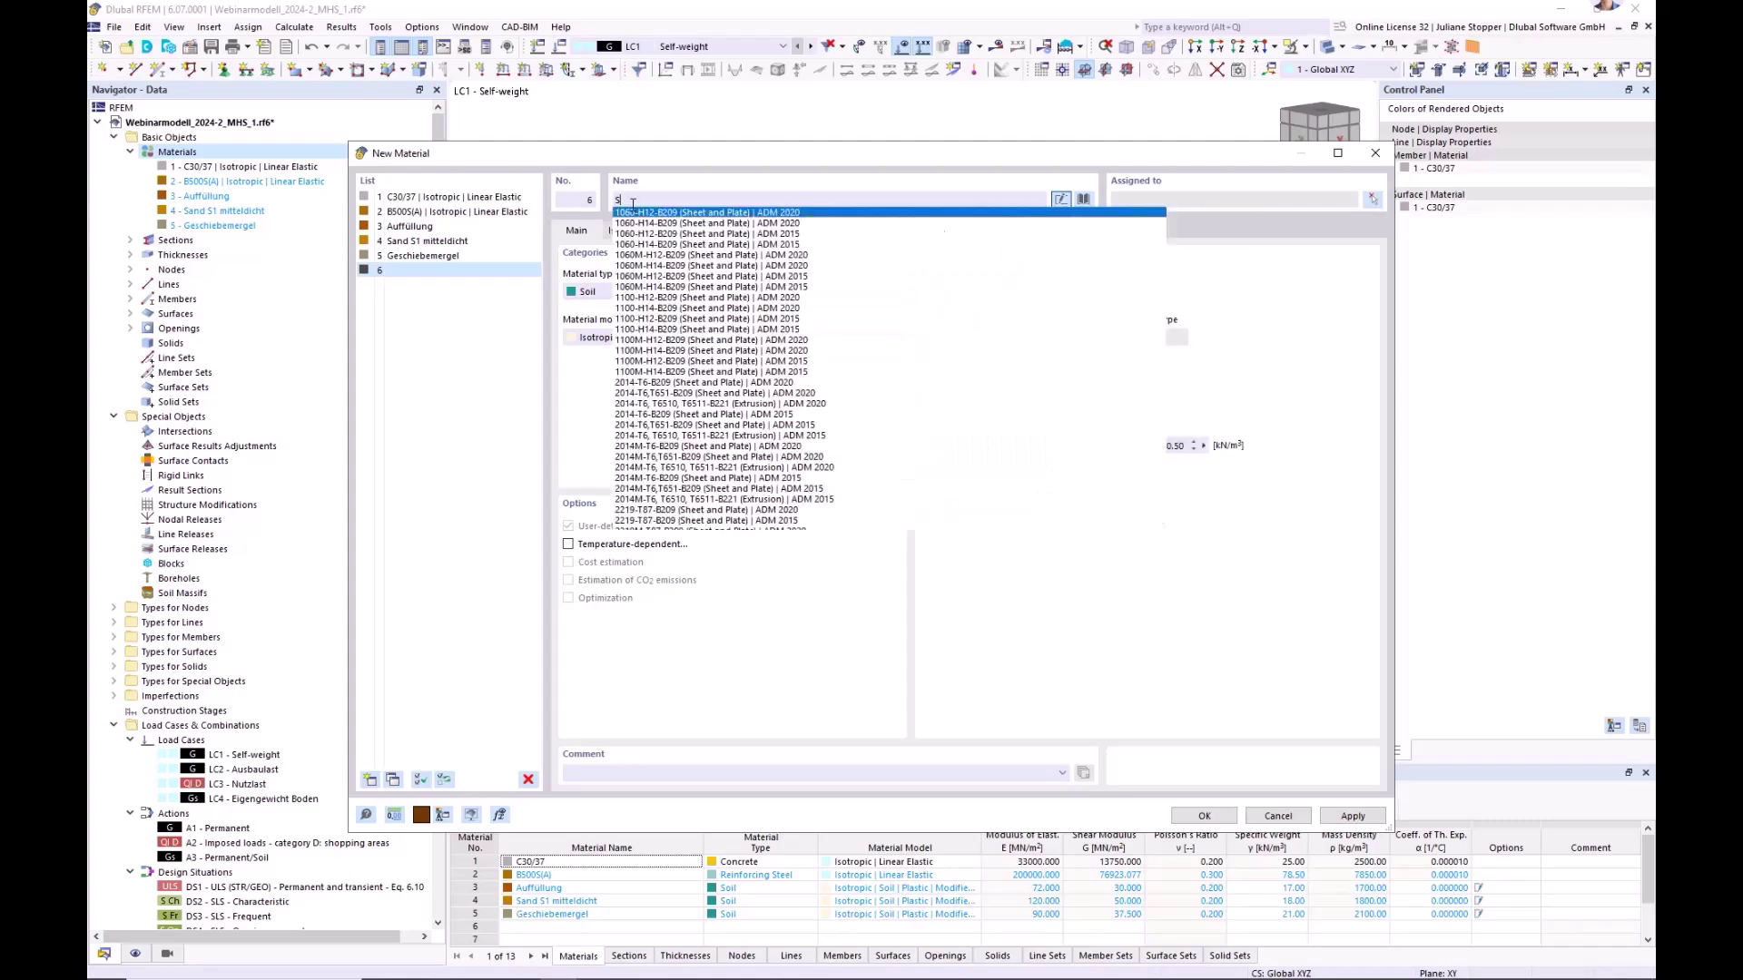
pyautogui.write('and S')
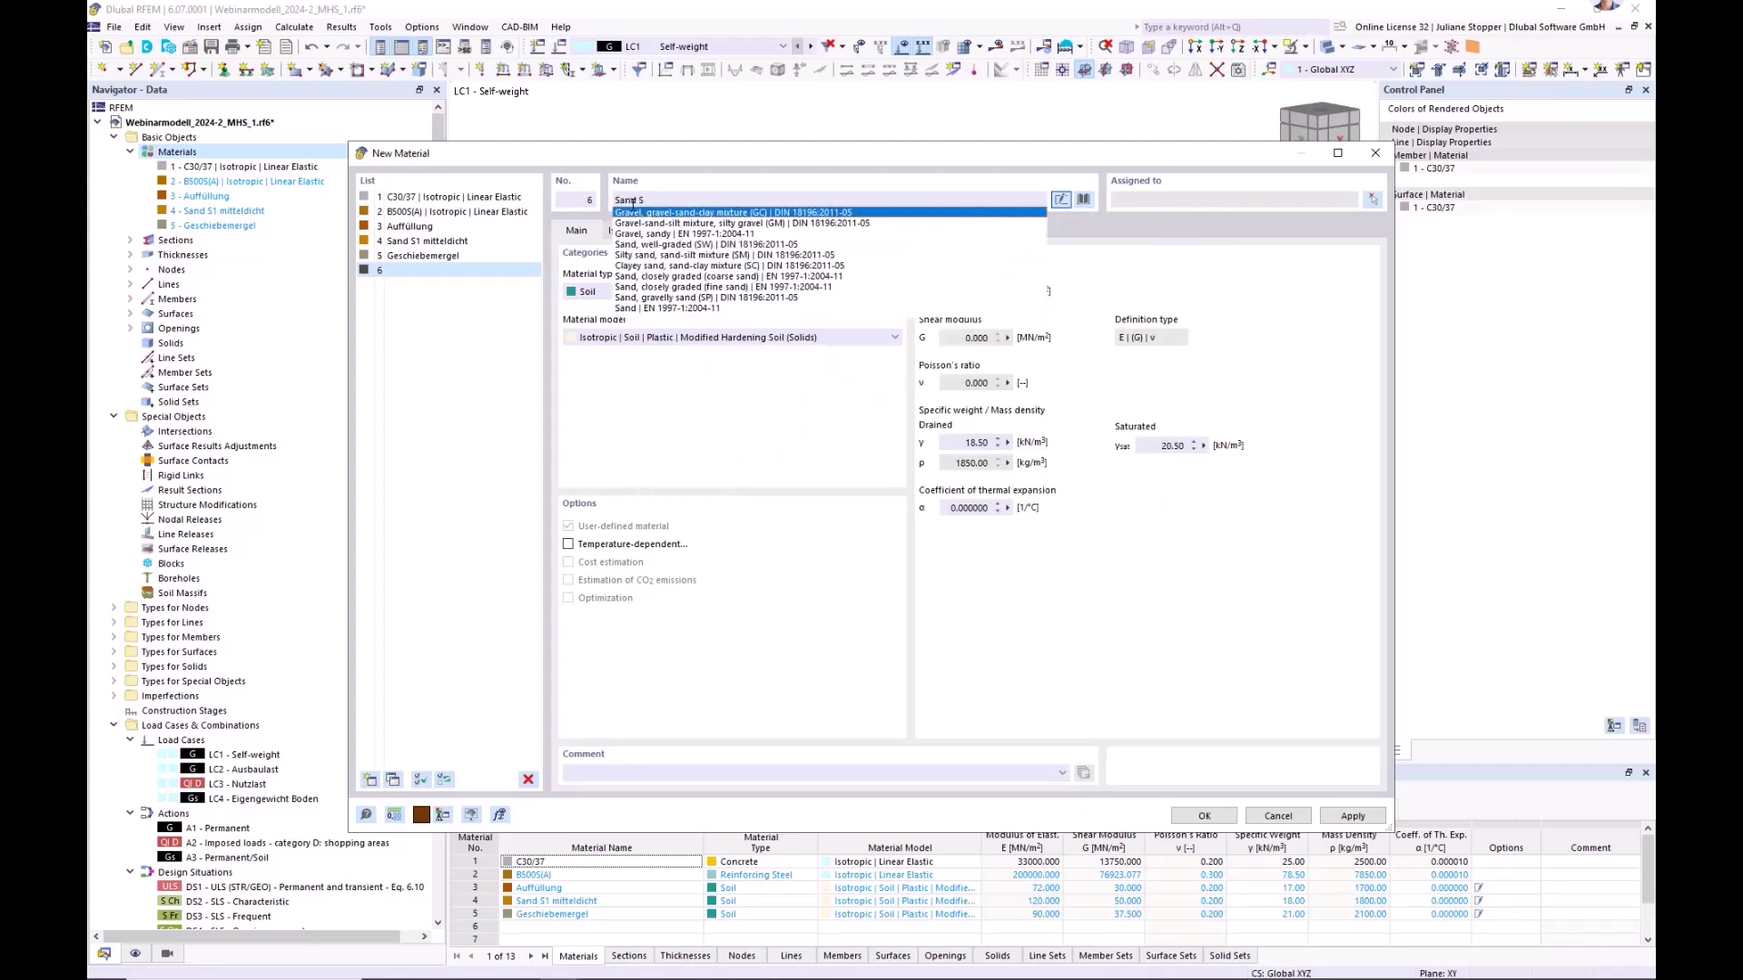
pyautogui.write('2')
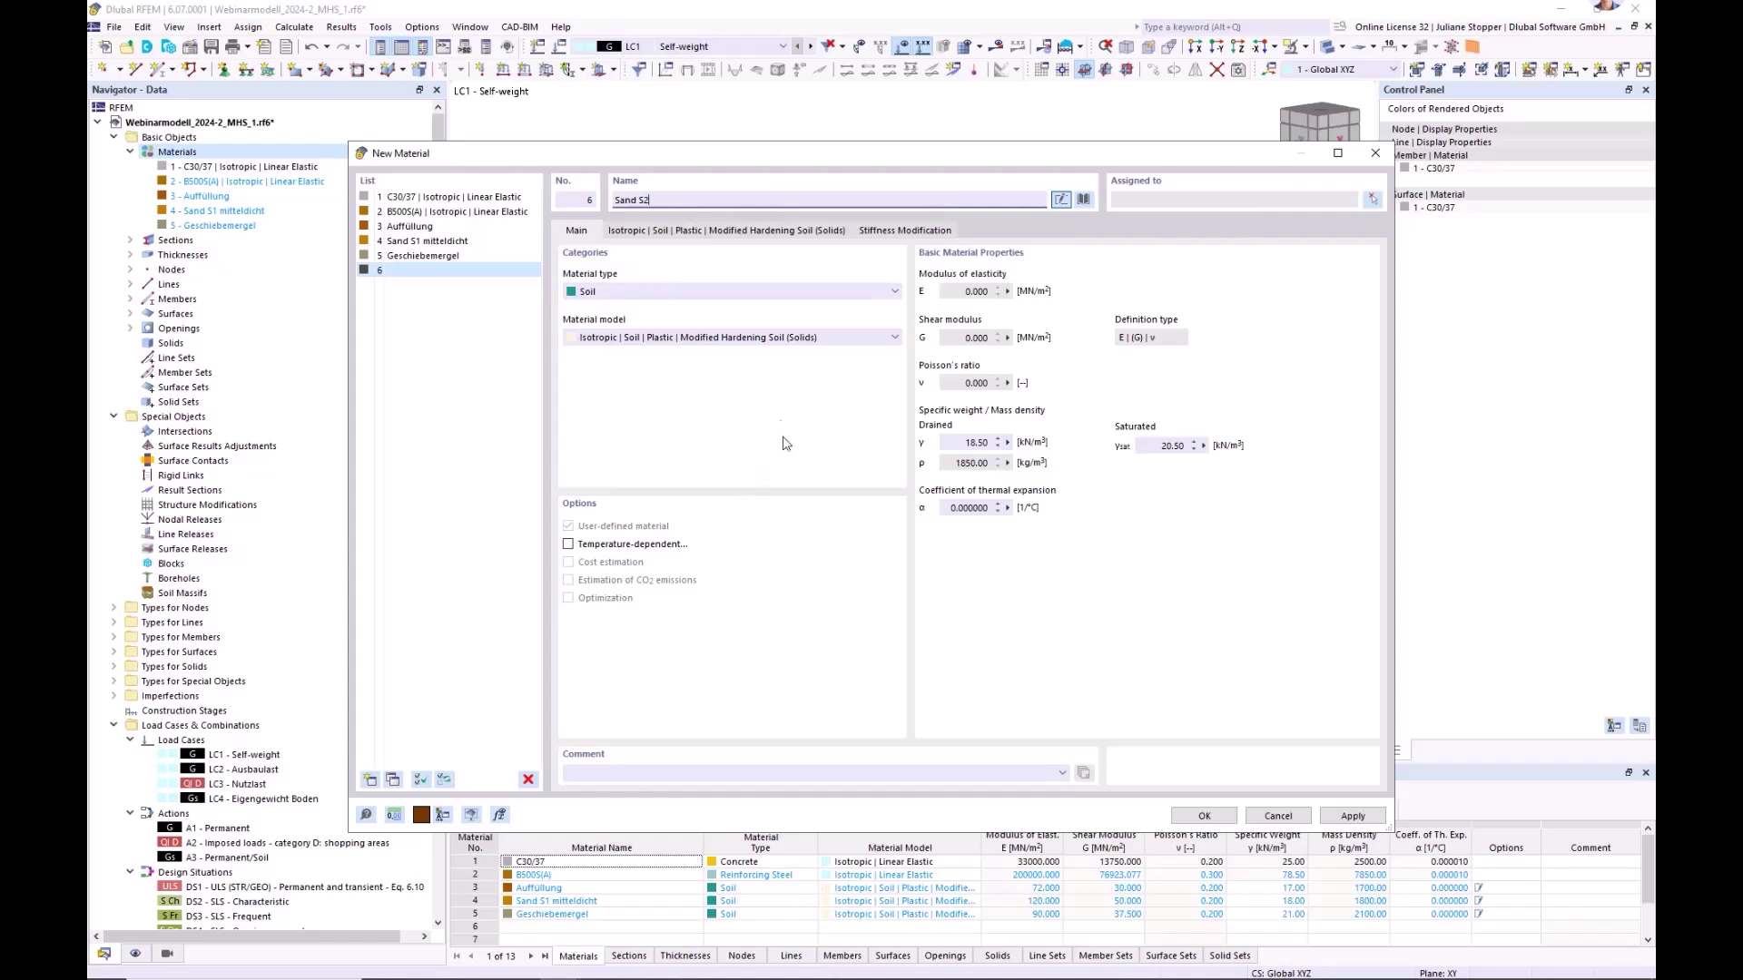
# - Set Sand S2's strength parameters to cohesion 1 kN/m², internal friction angle 35° and dilation angle 5°
pyautogui.click(683, 232)
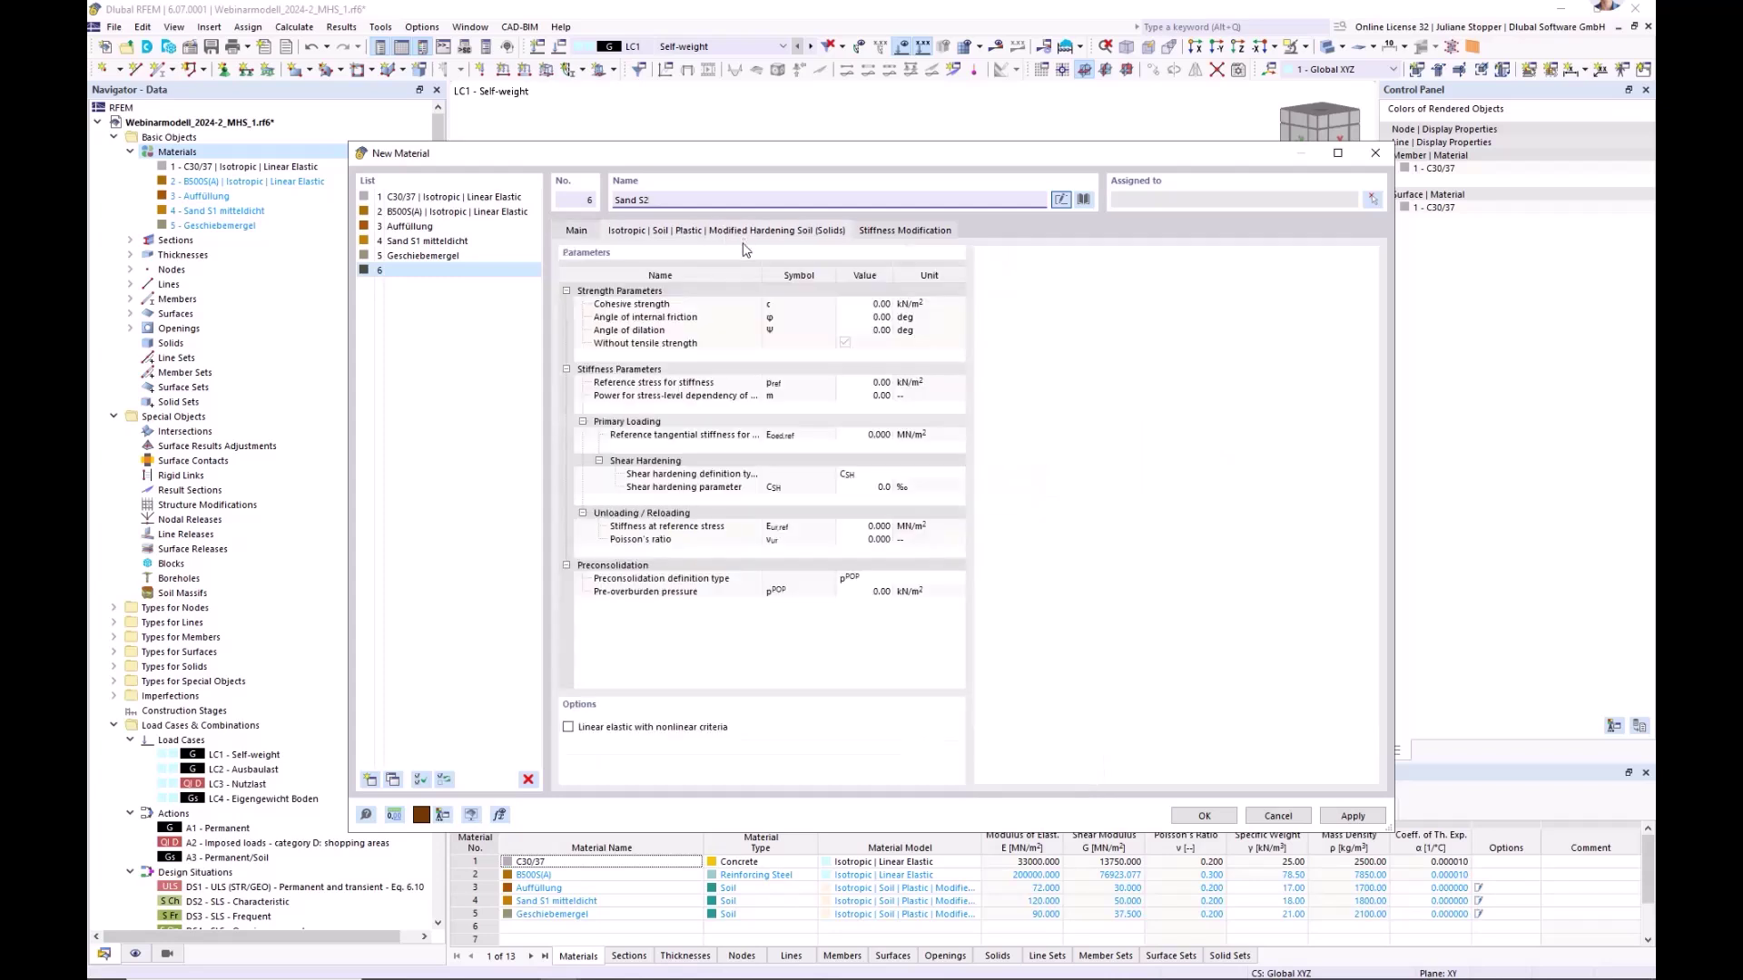
pyautogui.click(873, 306)
pyautogui.write('1')
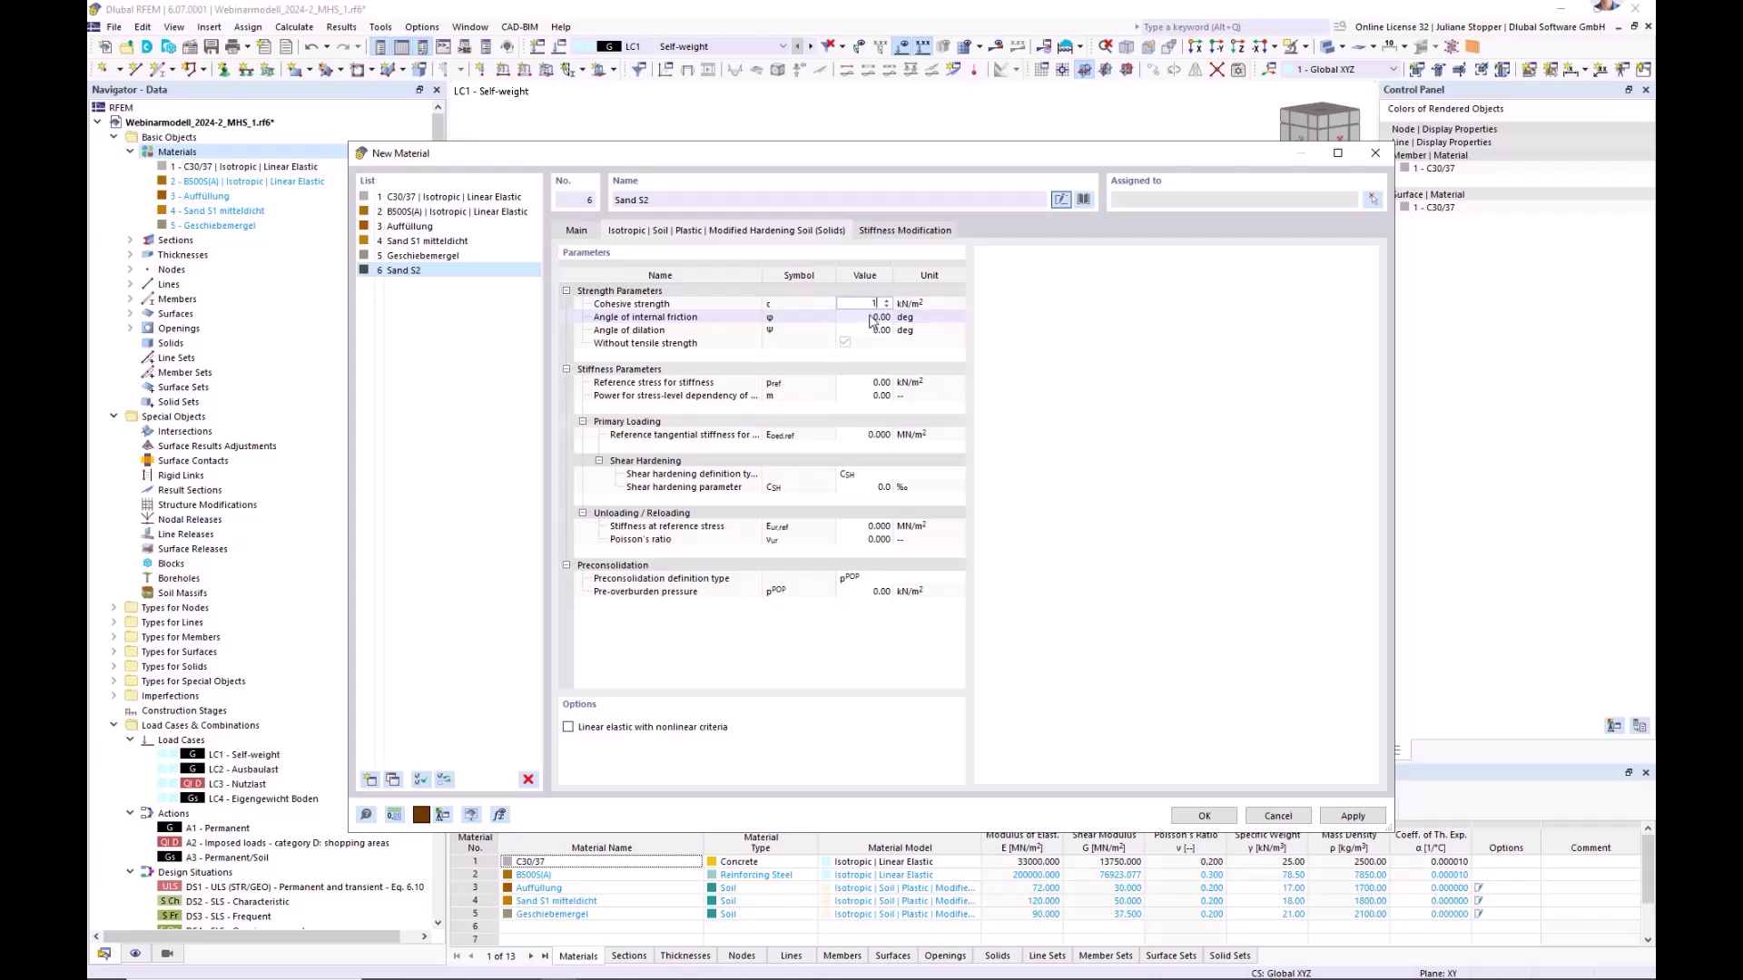
pyautogui.click(871, 319)
pyautogui.write('3')
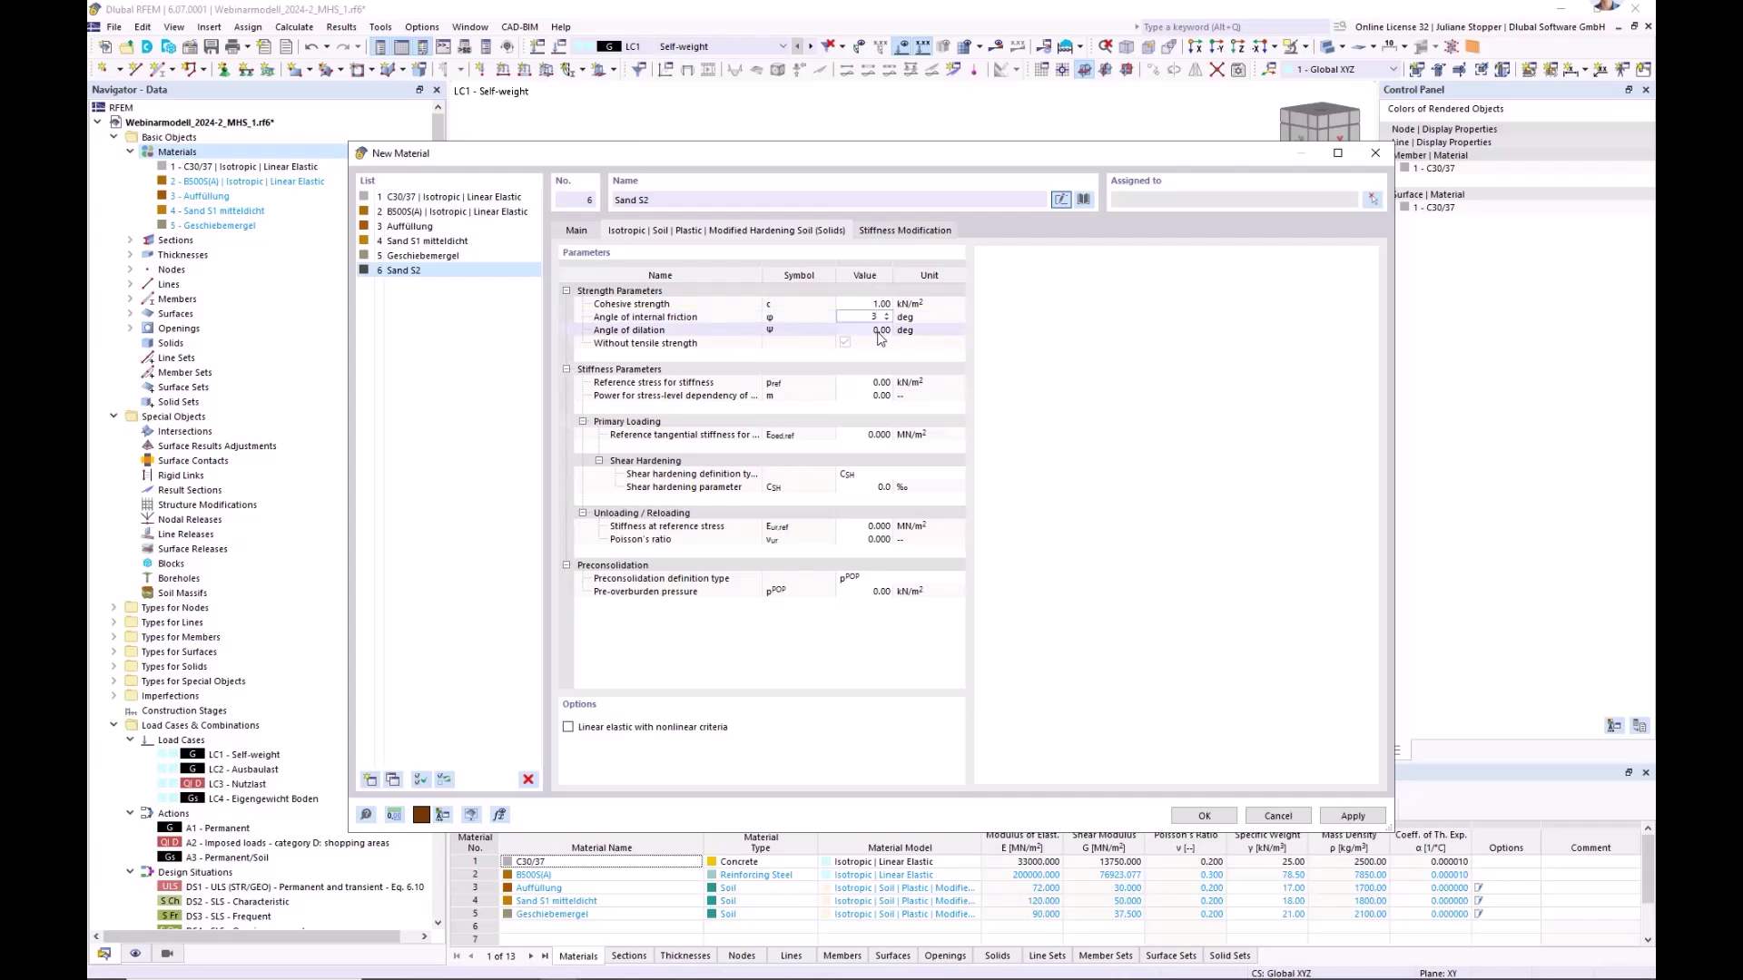
pyautogui.write('5')
pyautogui.click(878, 333)
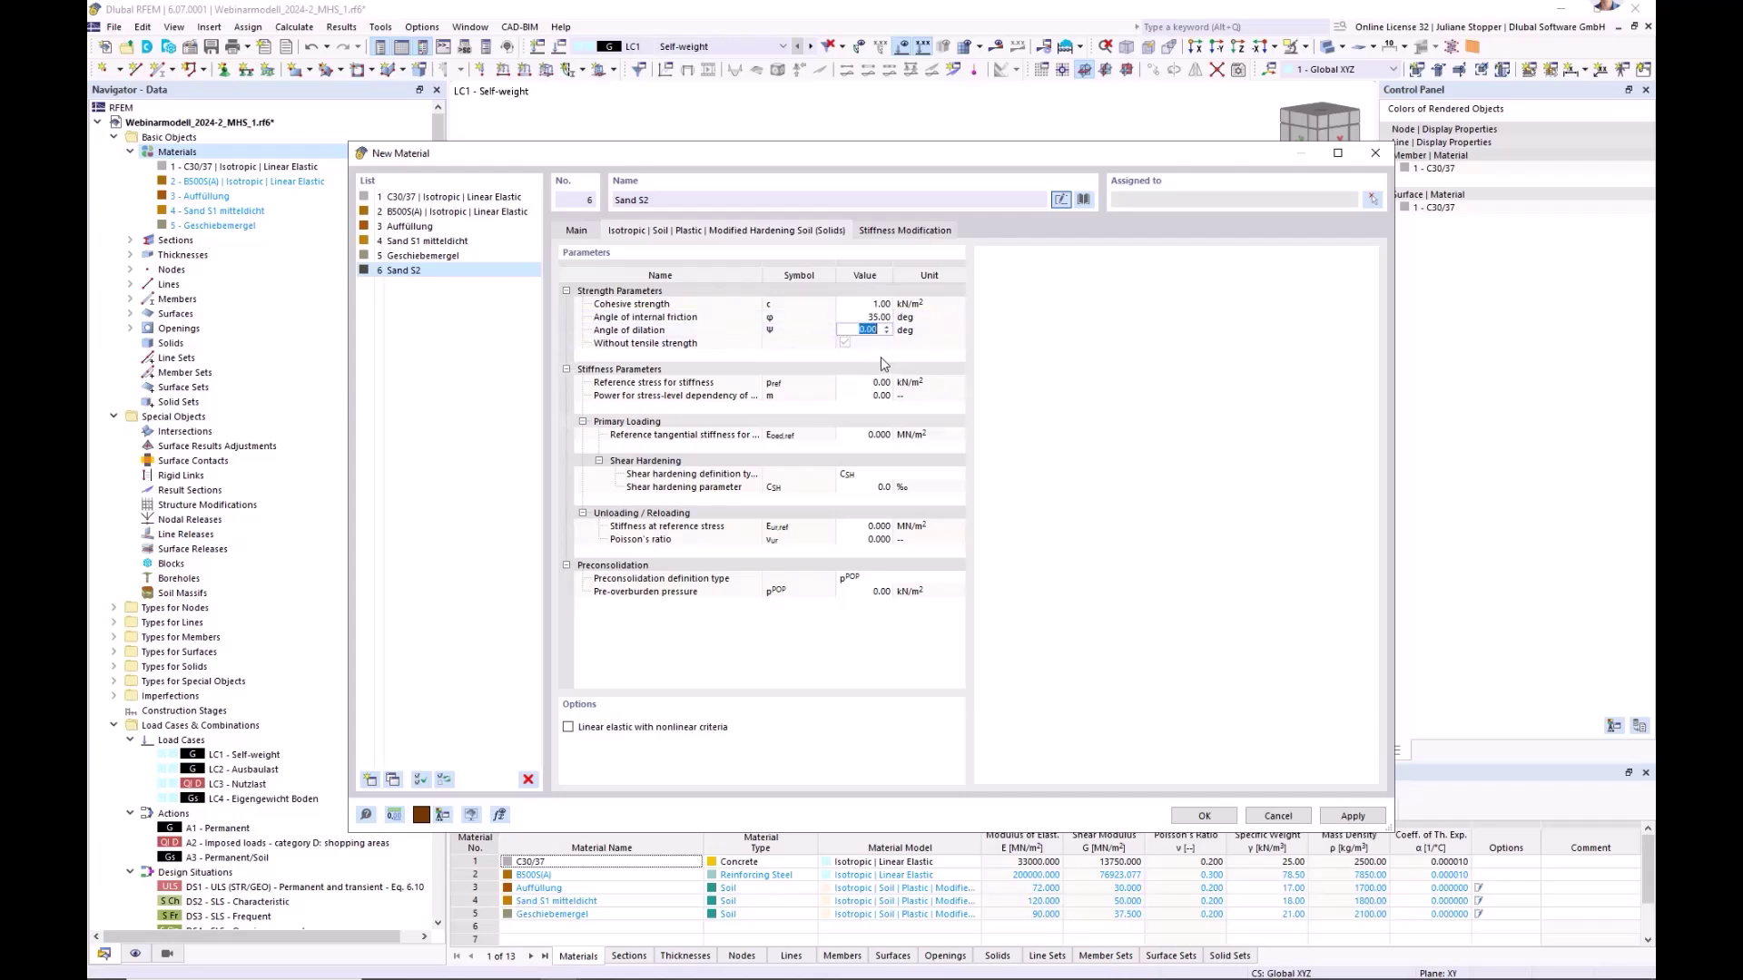
pyautogui.write('5')
pyautogui.press('Return')
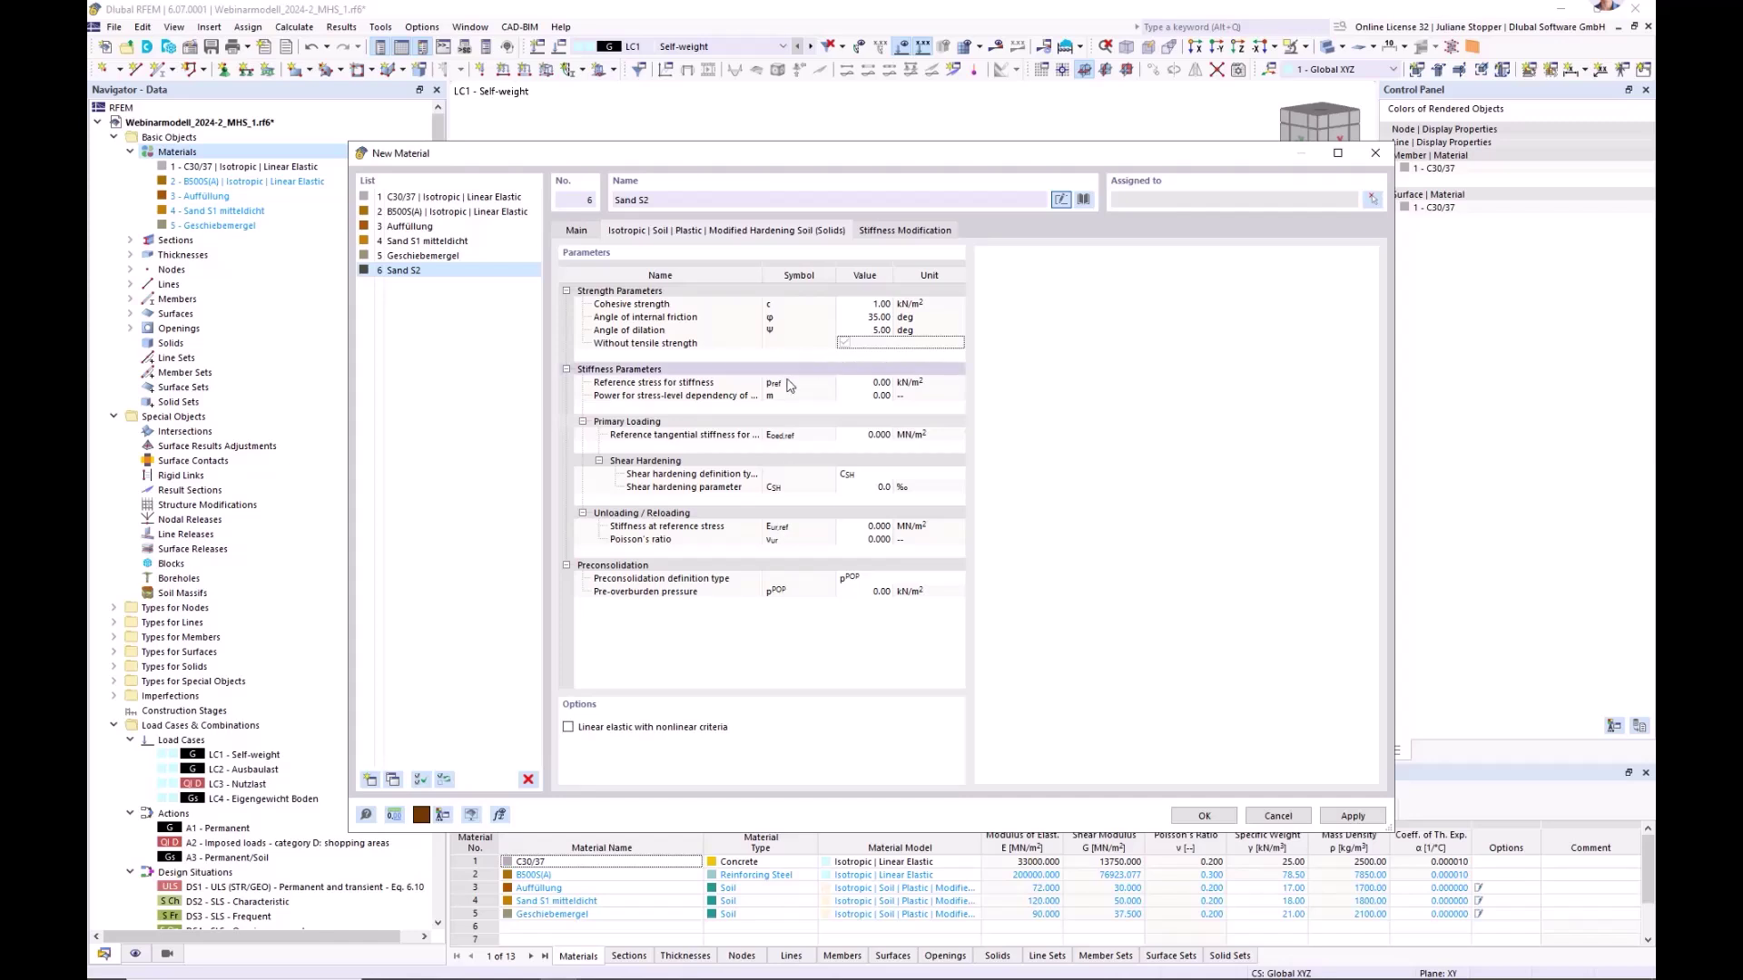
# - Set Sand S2's reference stress for stiffness to 100 kN/m² and the stress-level dependency power m to 0.5
pyautogui.click(866, 384)
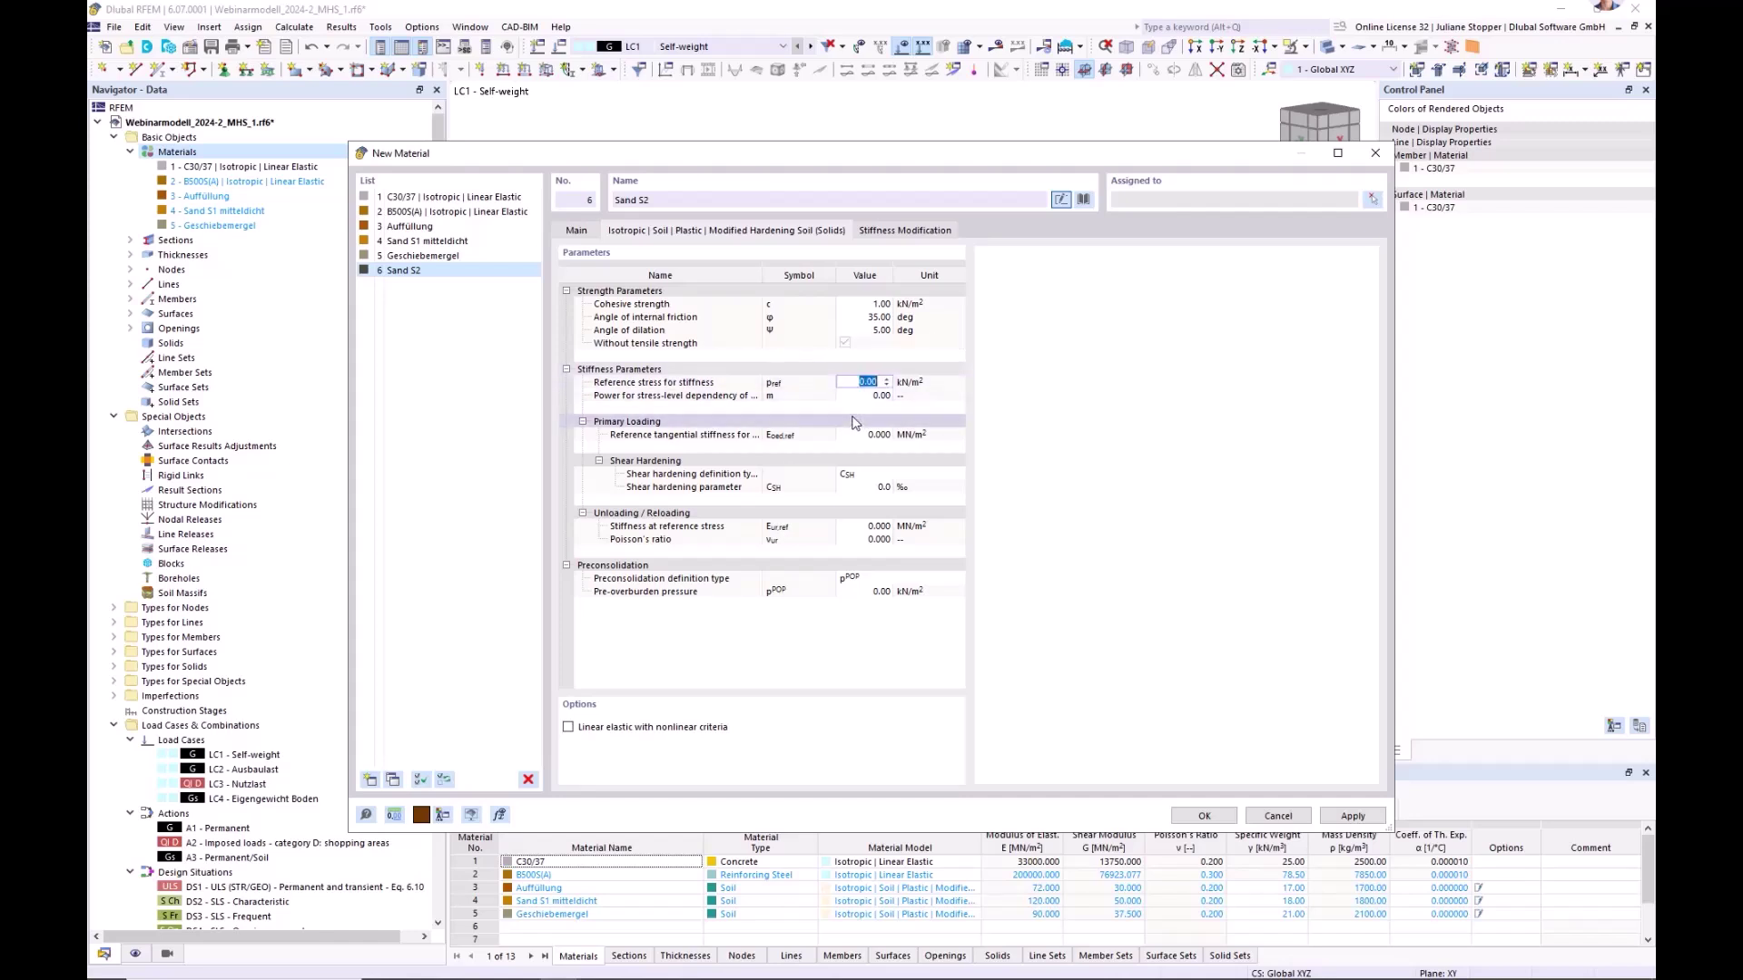
pyautogui.write('10')
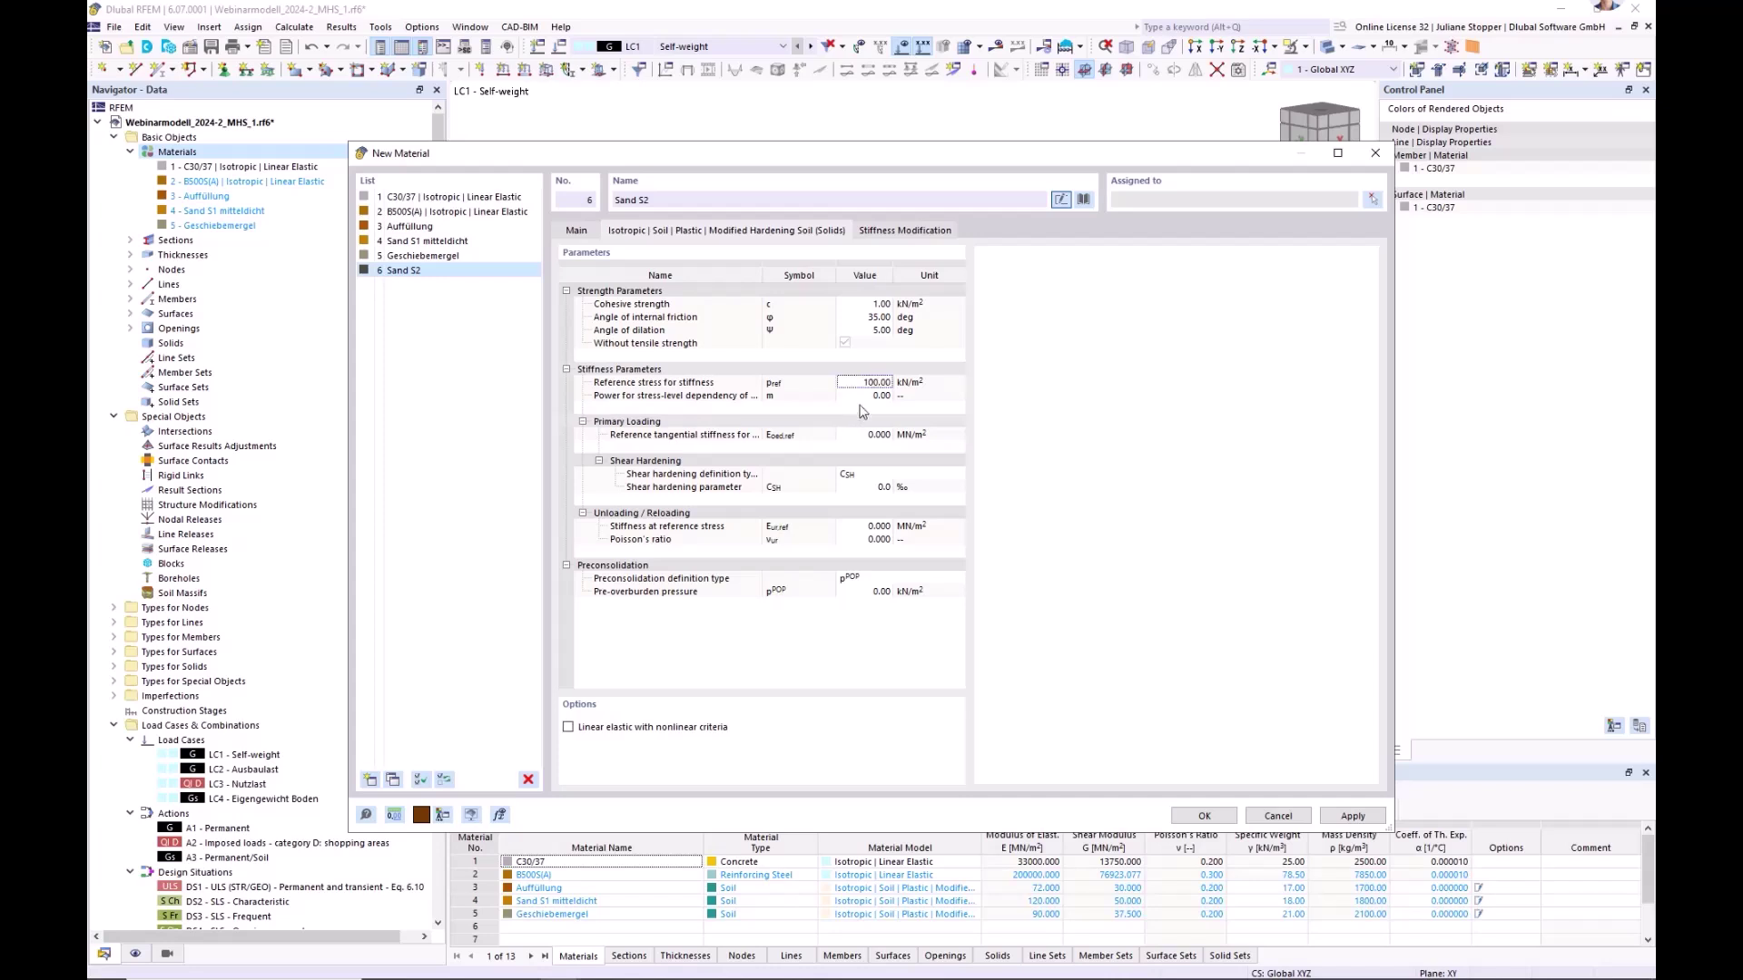
pyautogui.click(864, 399)
pyautogui.click(865, 402)
pyautogui.write('0,5')
pyautogui.press('Return')
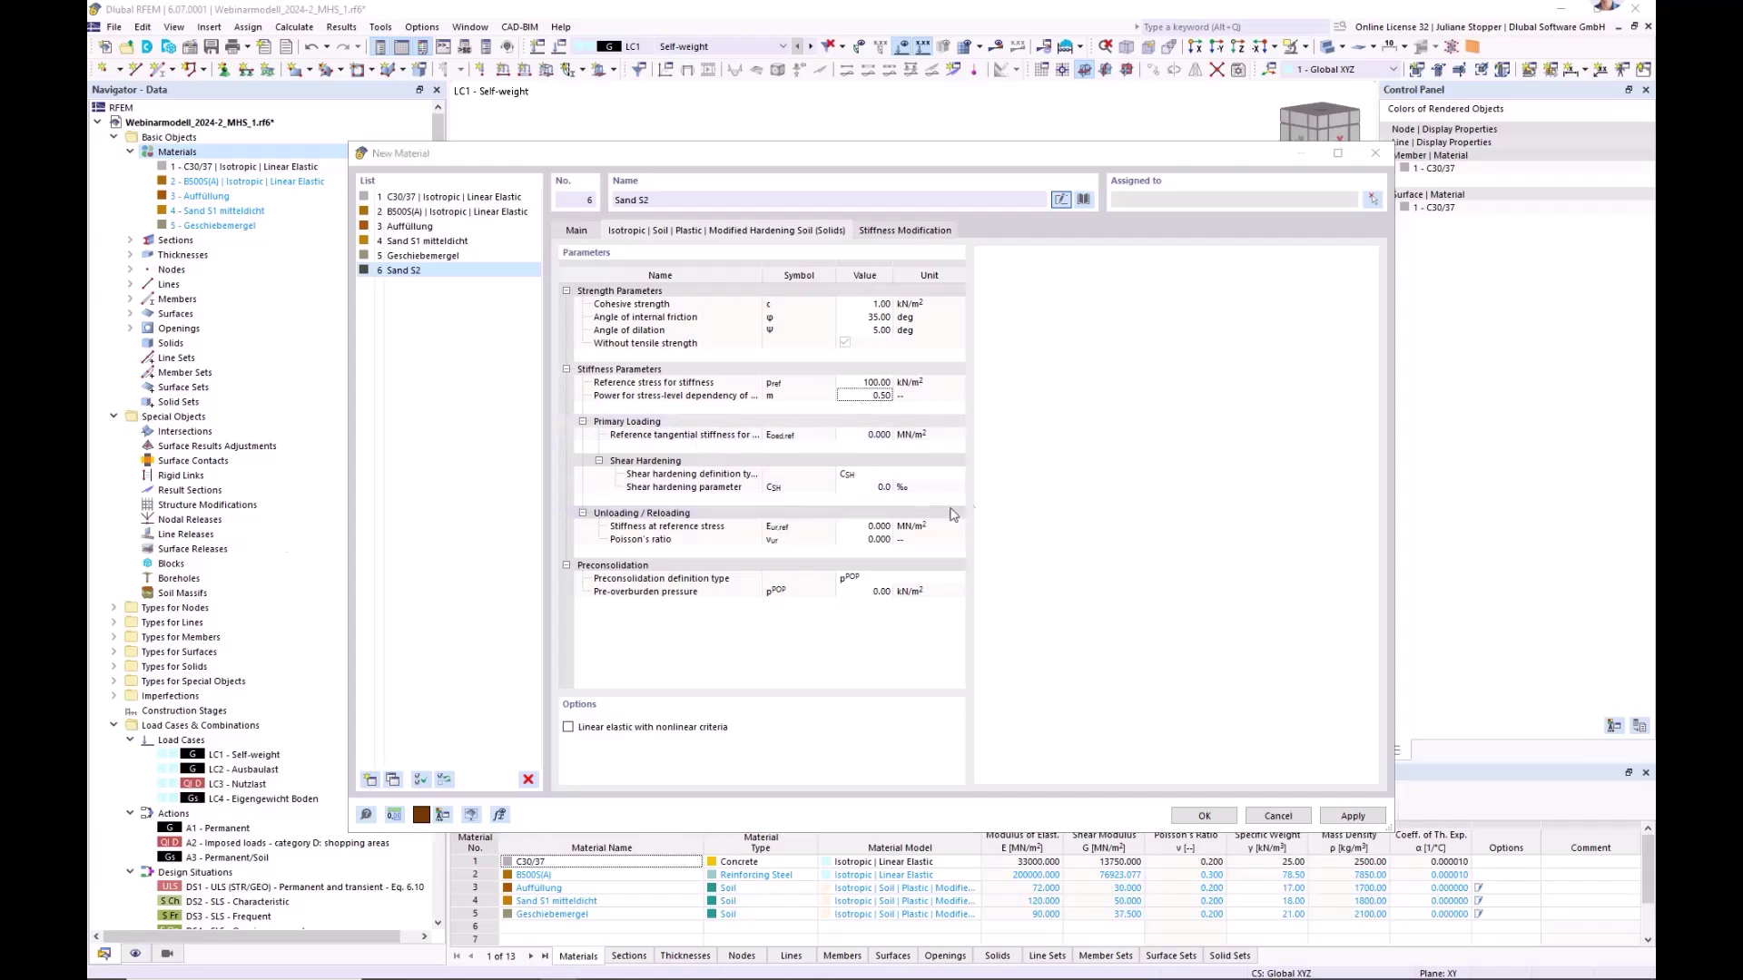
# - Set the primary loading reference tangential stiffness to 58 MN/m² and the shear hardening parameter to 0.6 ‰
pyautogui.click(857, 440)
pyautogui.click(867, 436)
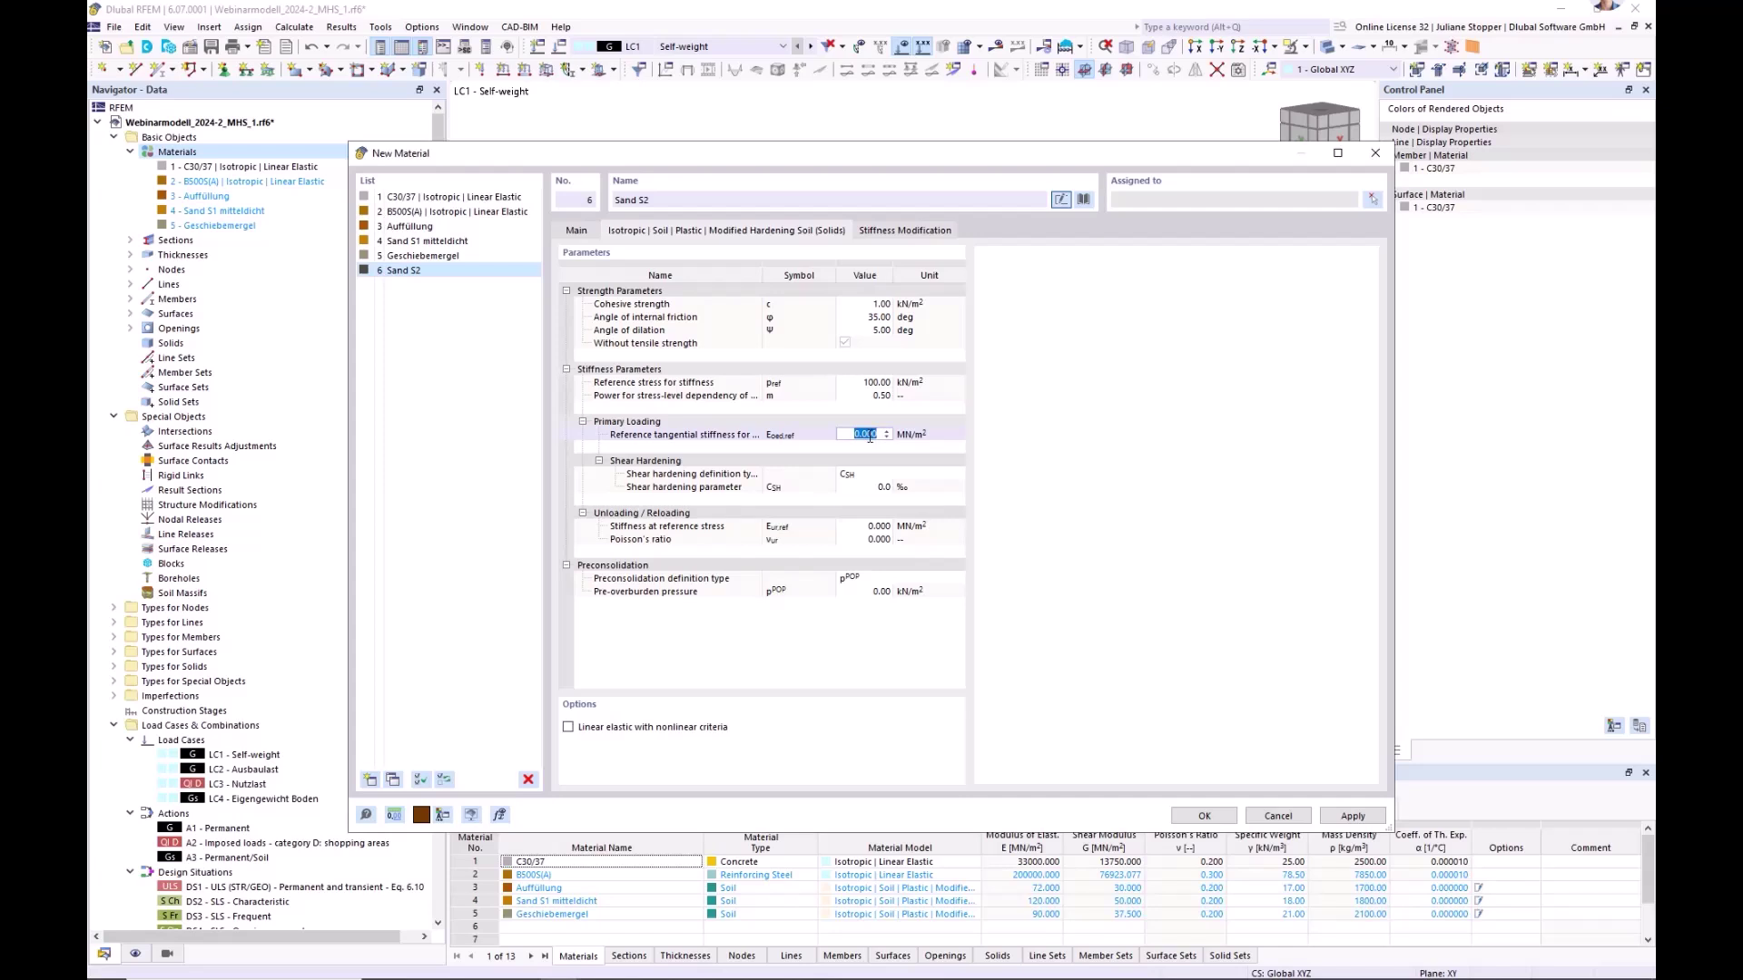
pyautogui.write('38')
pyautogui.press('Return')
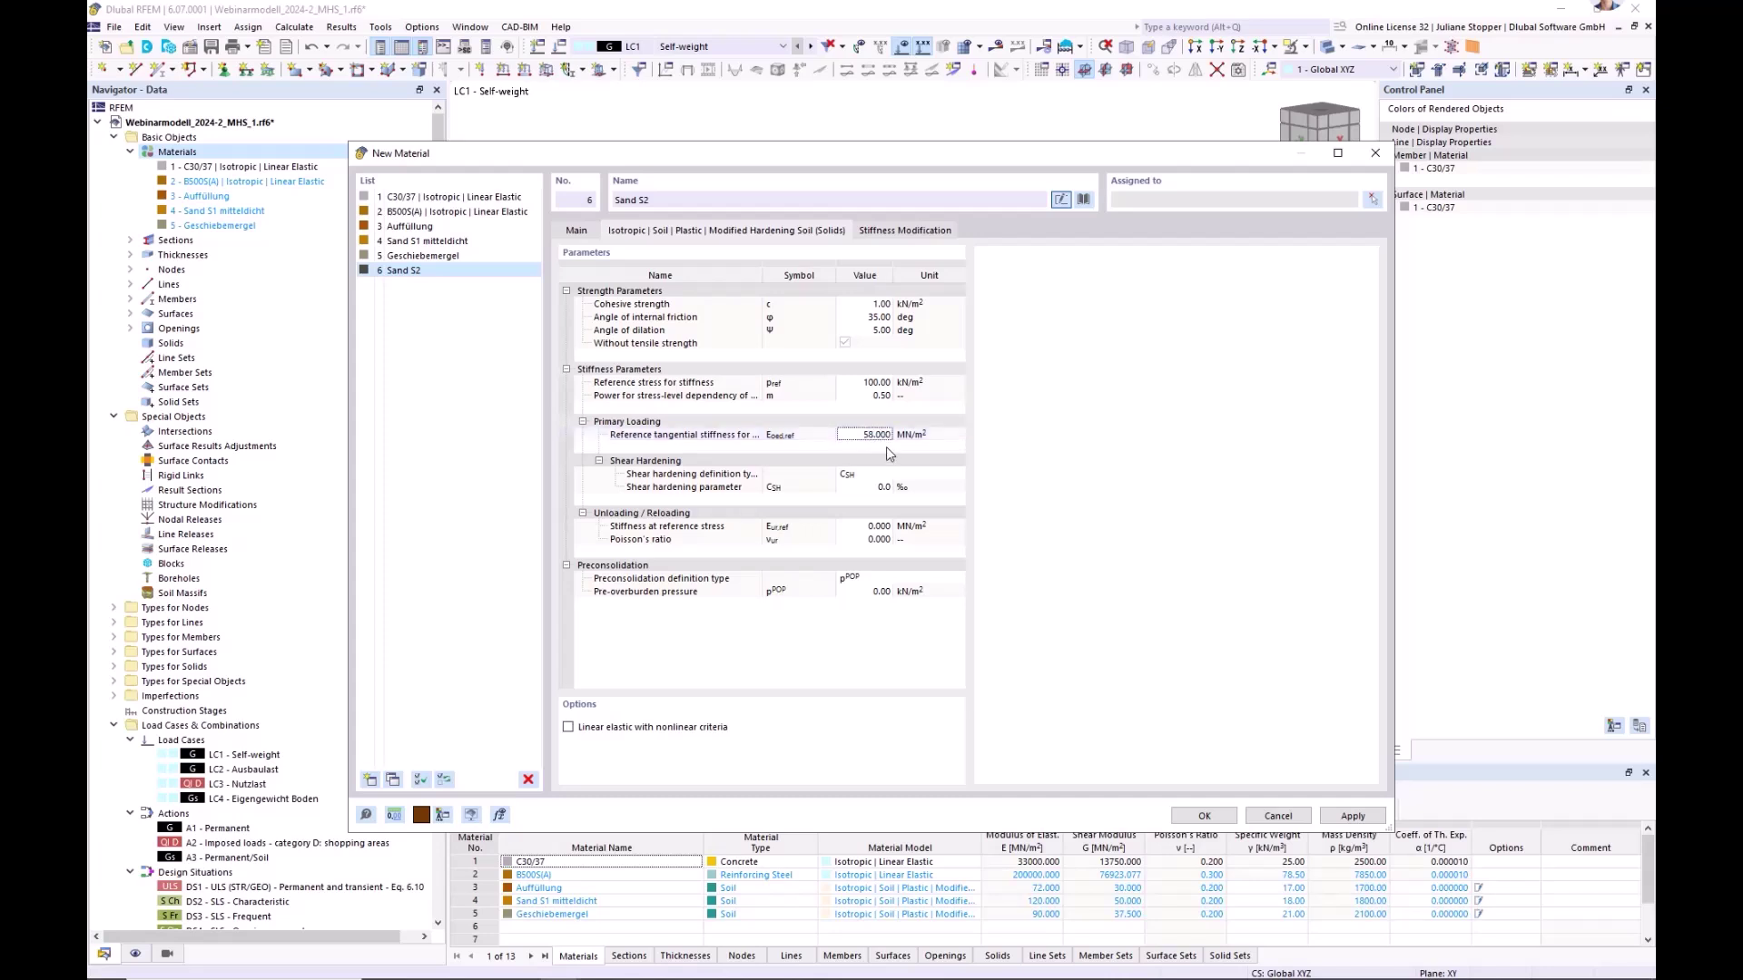
pyautogui.click(870, 493)
pyautogui.click(870, 490)
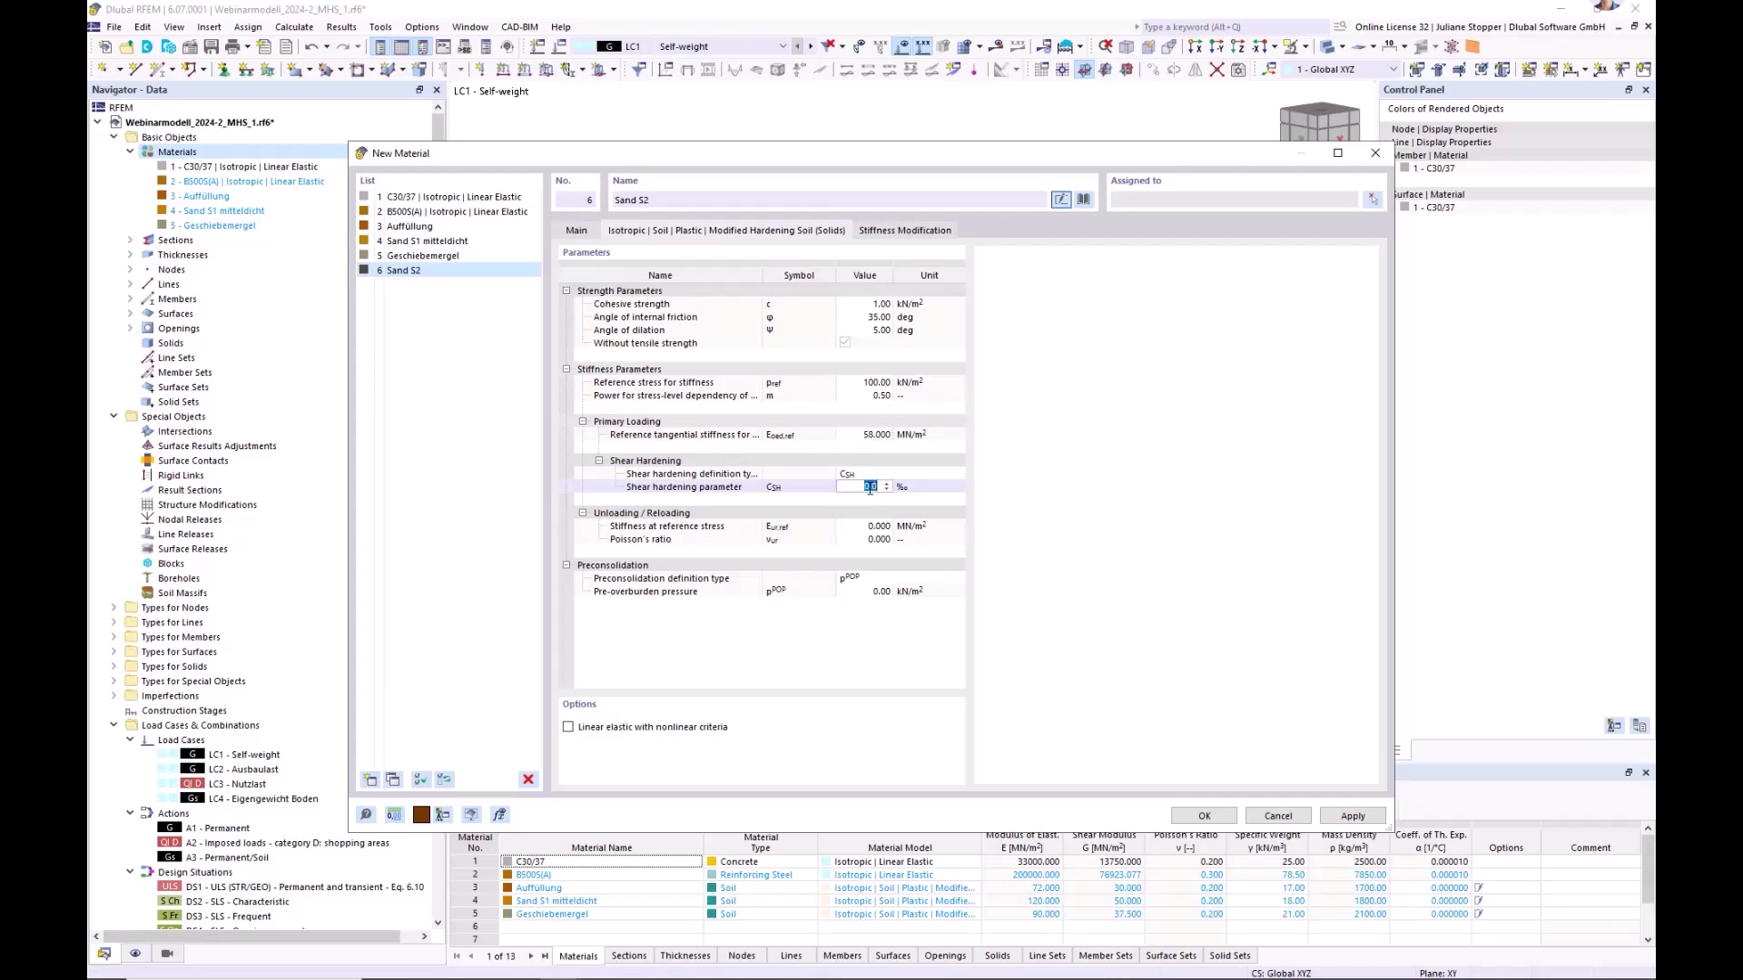
pyautogui.write('1')
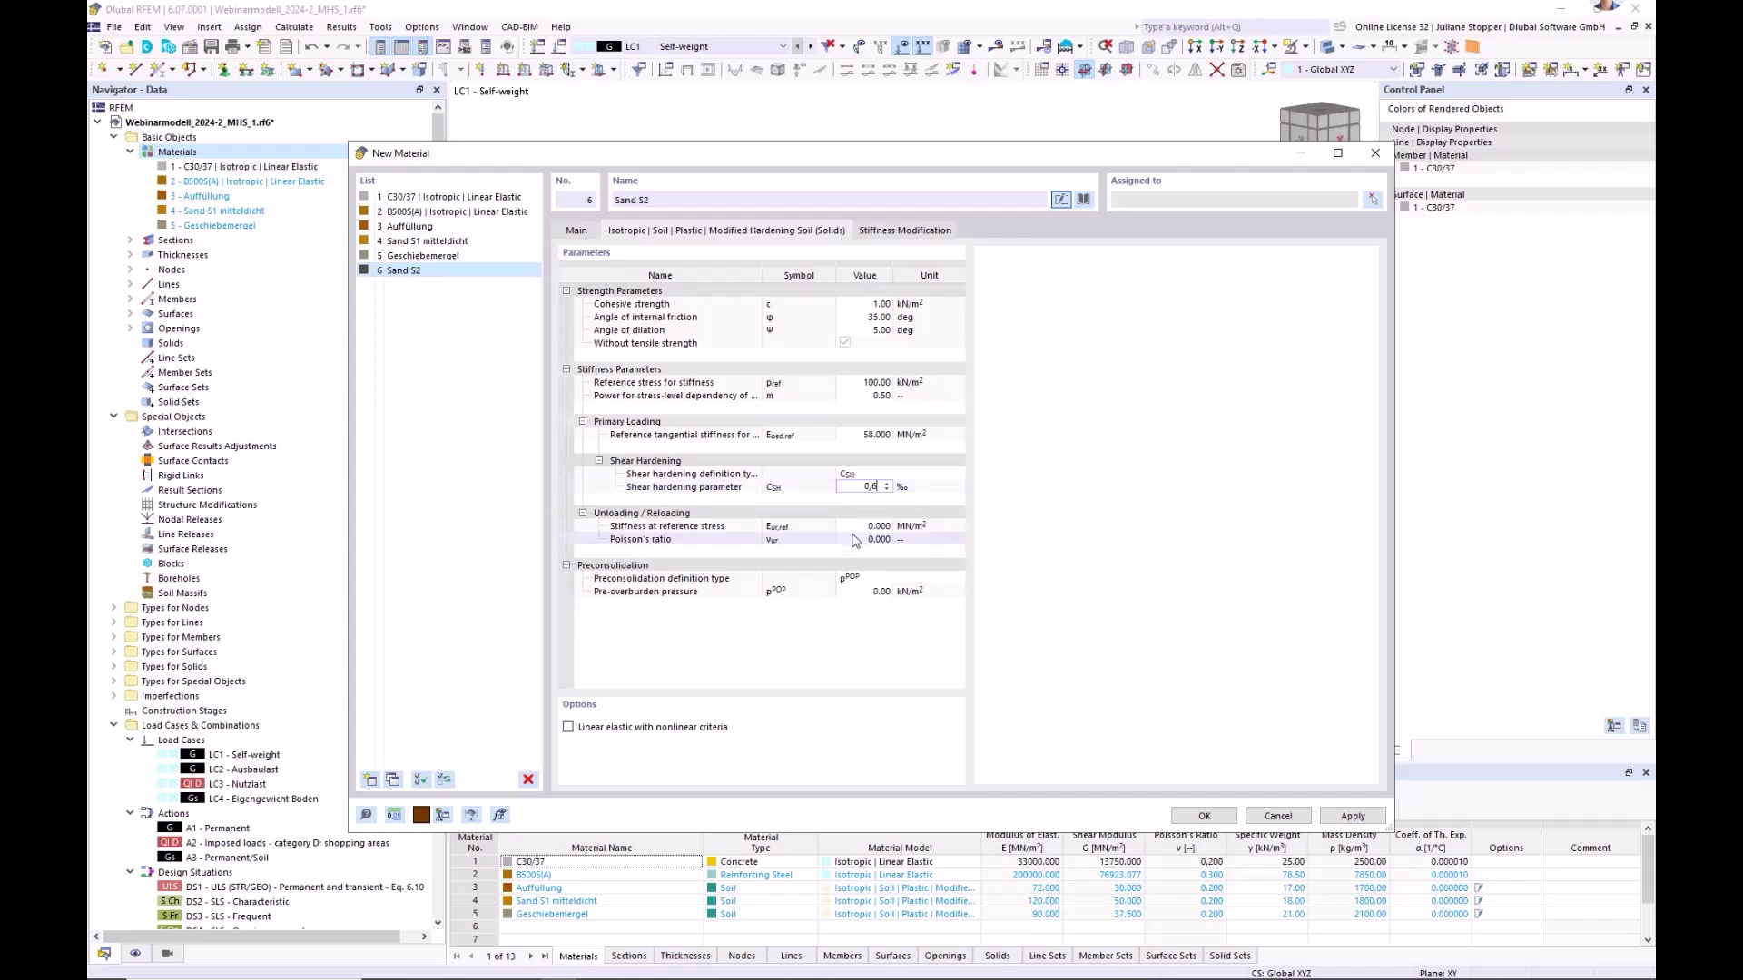
# - Set the unloading/reloading stiffness at reference stress to 174 MN/m² and its Poisson's ratio to 0.2
pyautogui.click(872, 527)
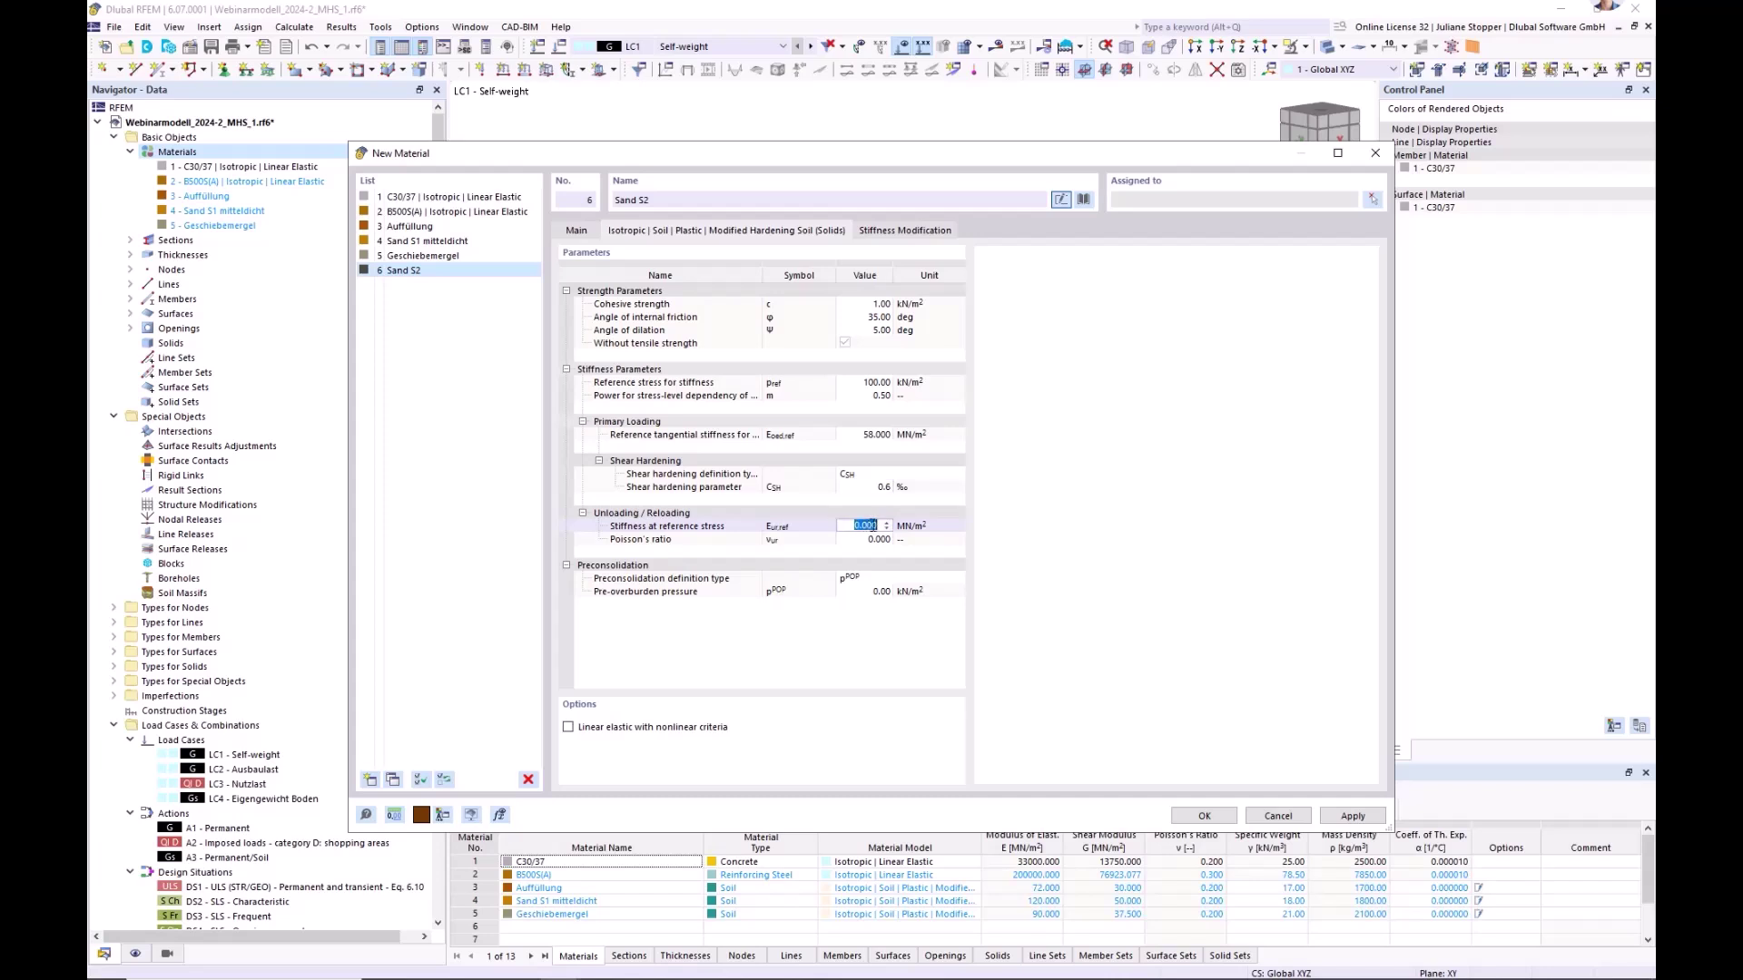
pyautogui.press('BackSpace')
pyautogui.click(867, 542)
pyautogui.write('0.')
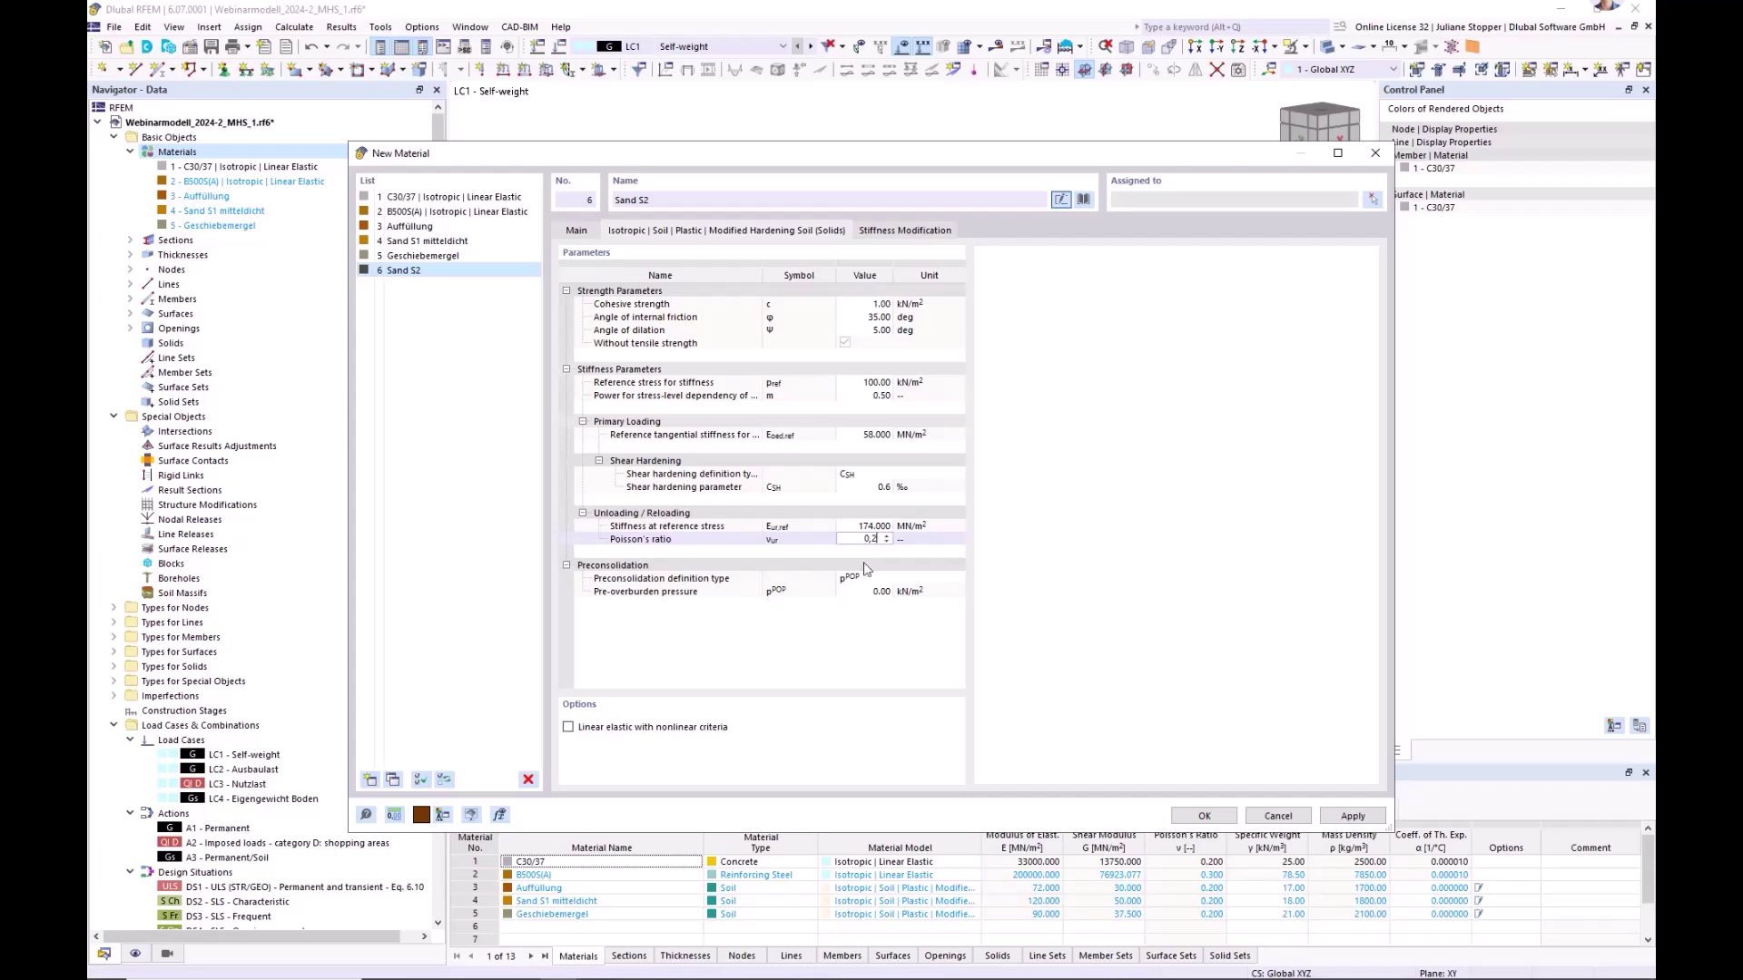
pyautogui.click(863, 650)
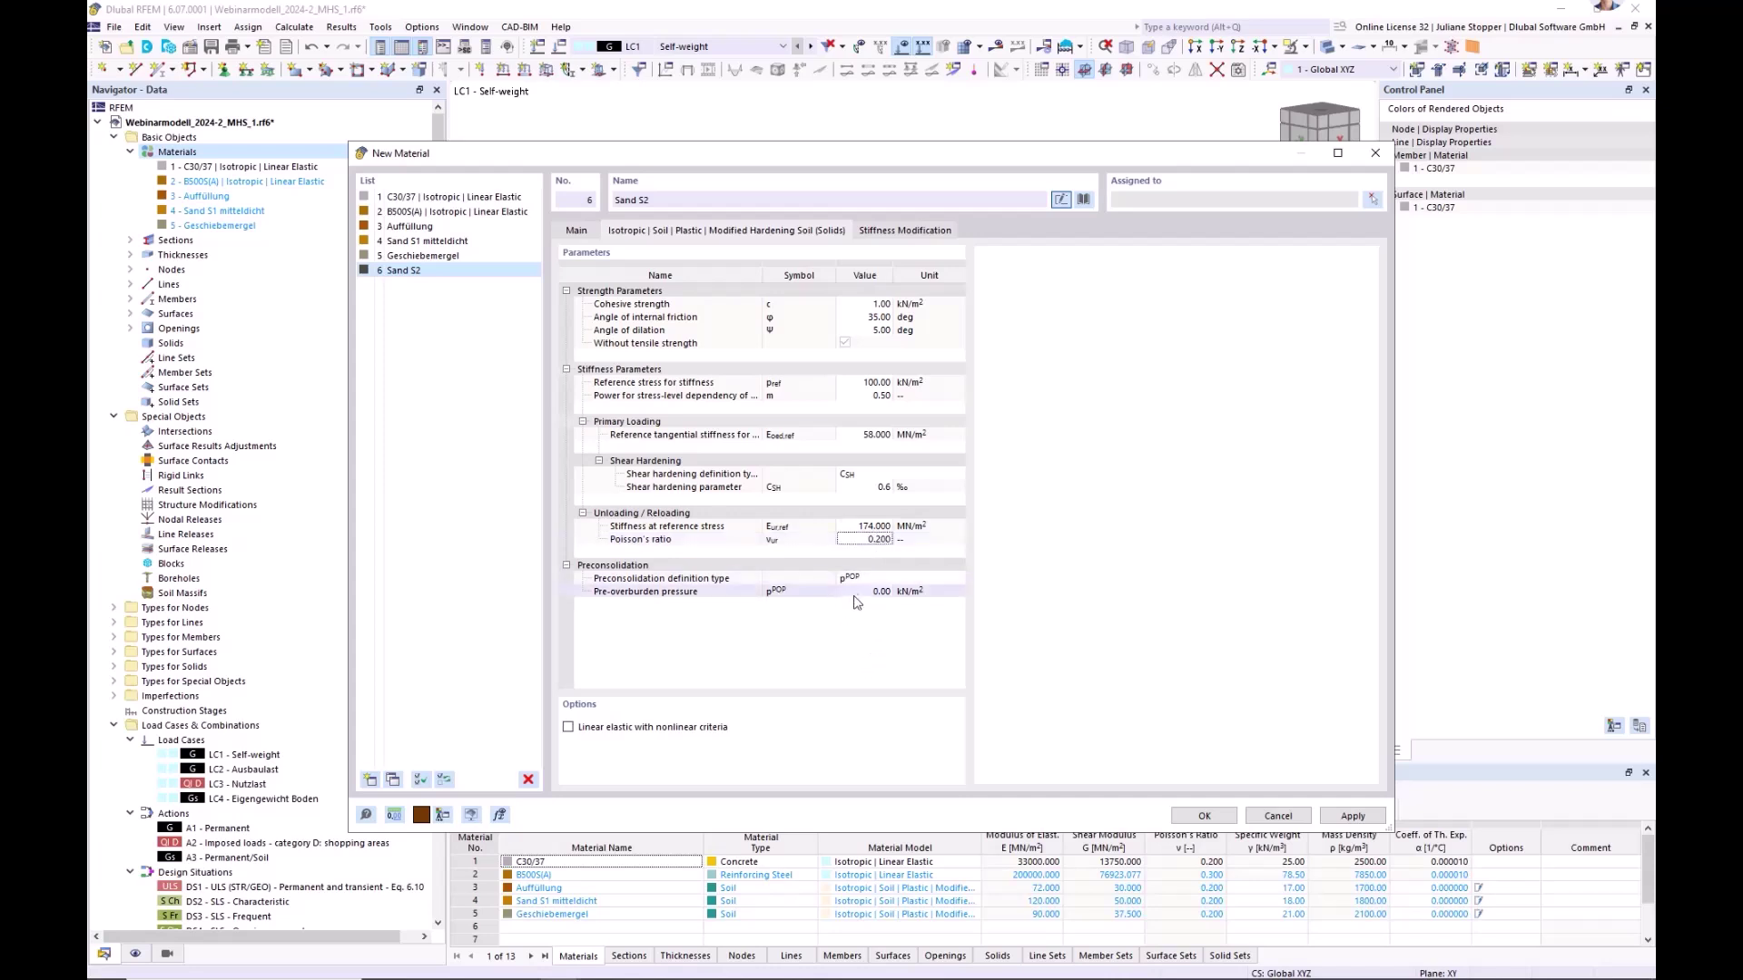
# - Set the preconsolidation pre-overburden pressure to 5 kN/m² and save the Sand S2 material
pyautogui.click(867, 592)
pyautogui.write('5')
pyautogui.click(836, 641)
pyautogui.click(1204, 818)
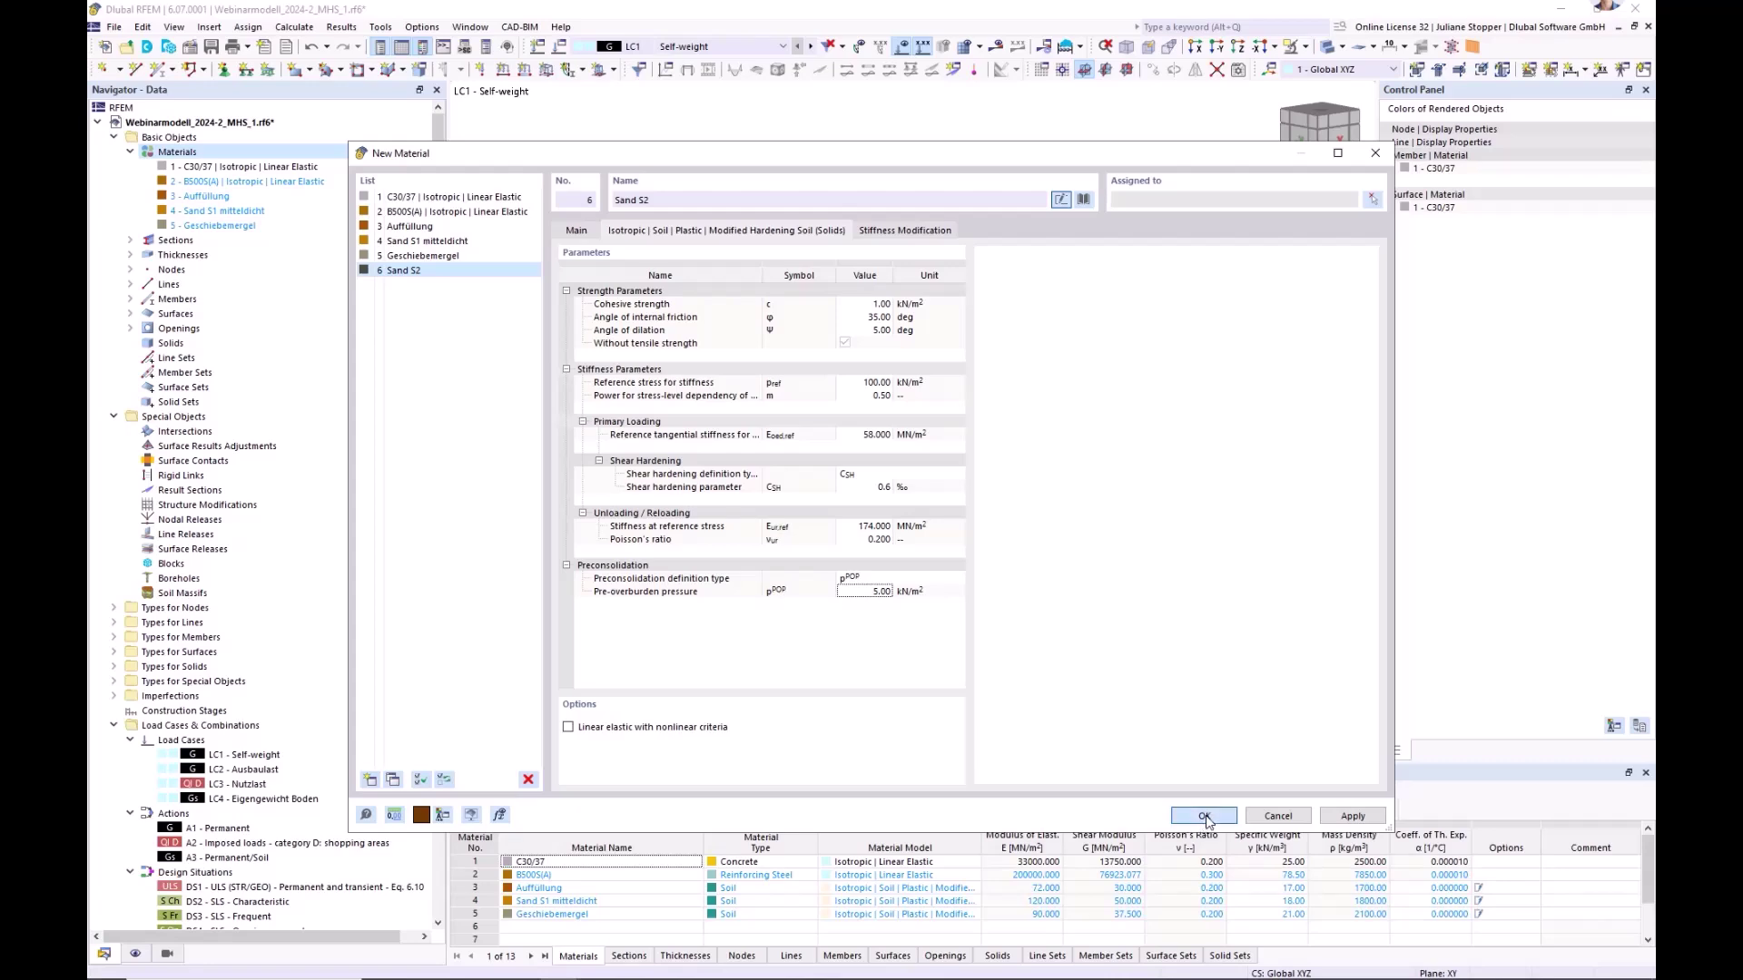
# - Collapse the materials and the load cases and combinations in the project tree, and start defining a new borehole
pyautogui.click(194, 243)
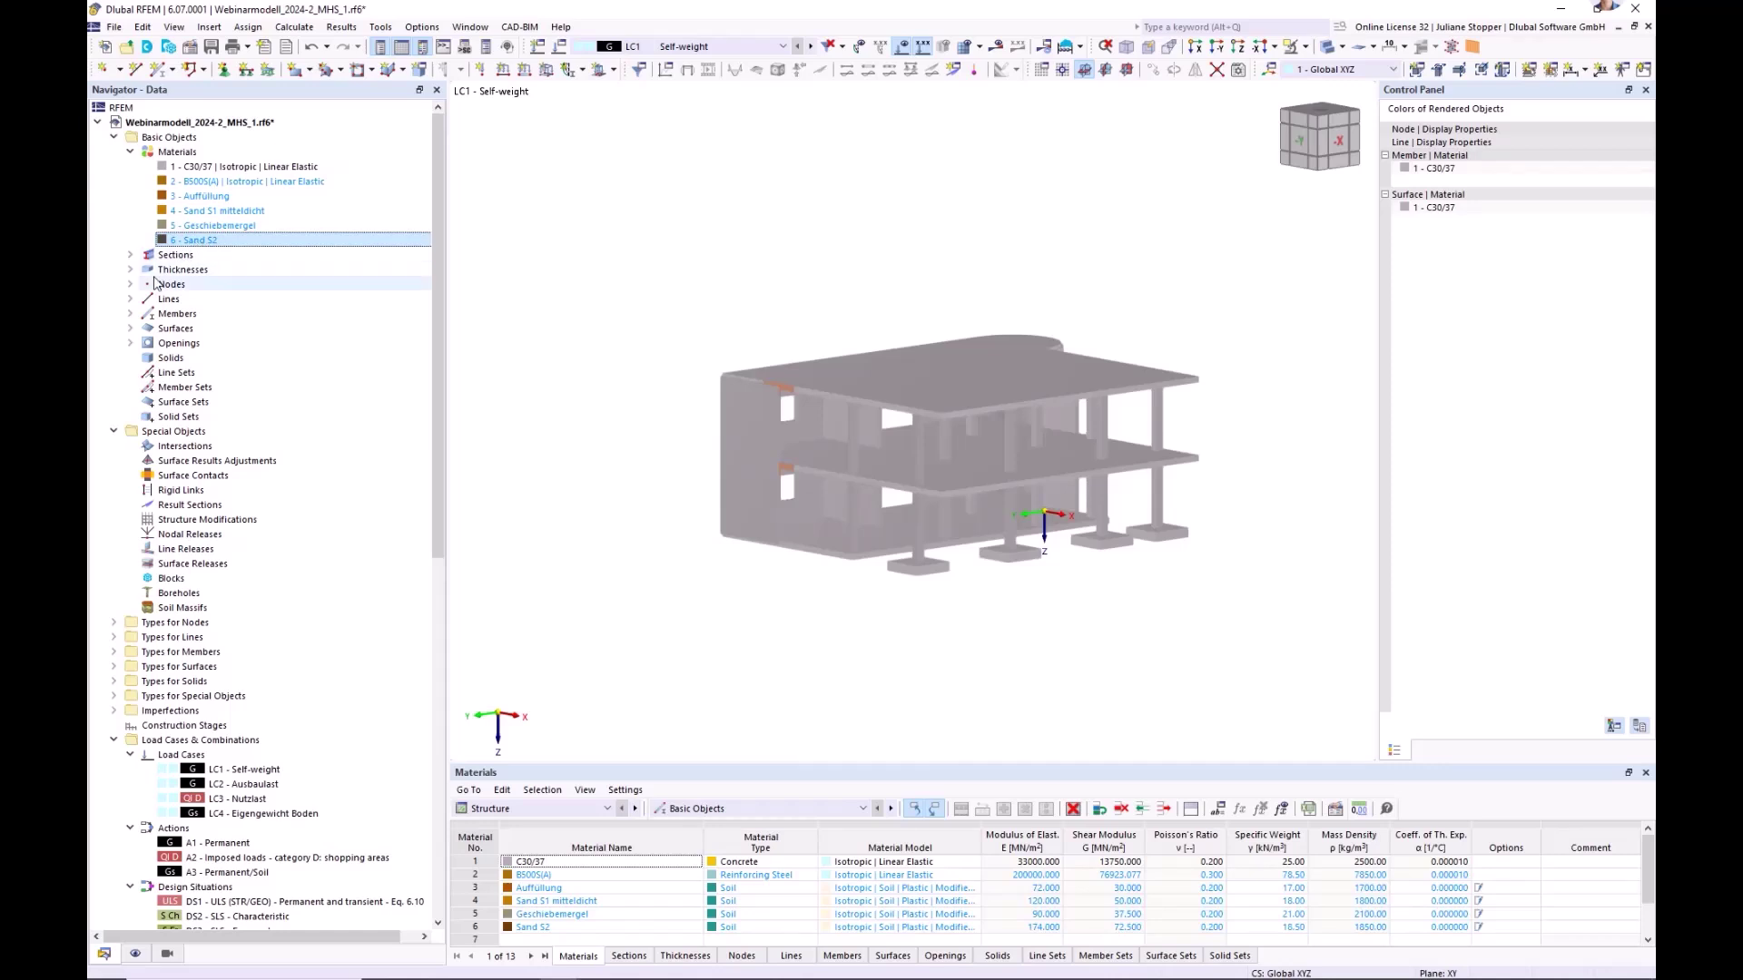
pyautogui.click(173, 137)
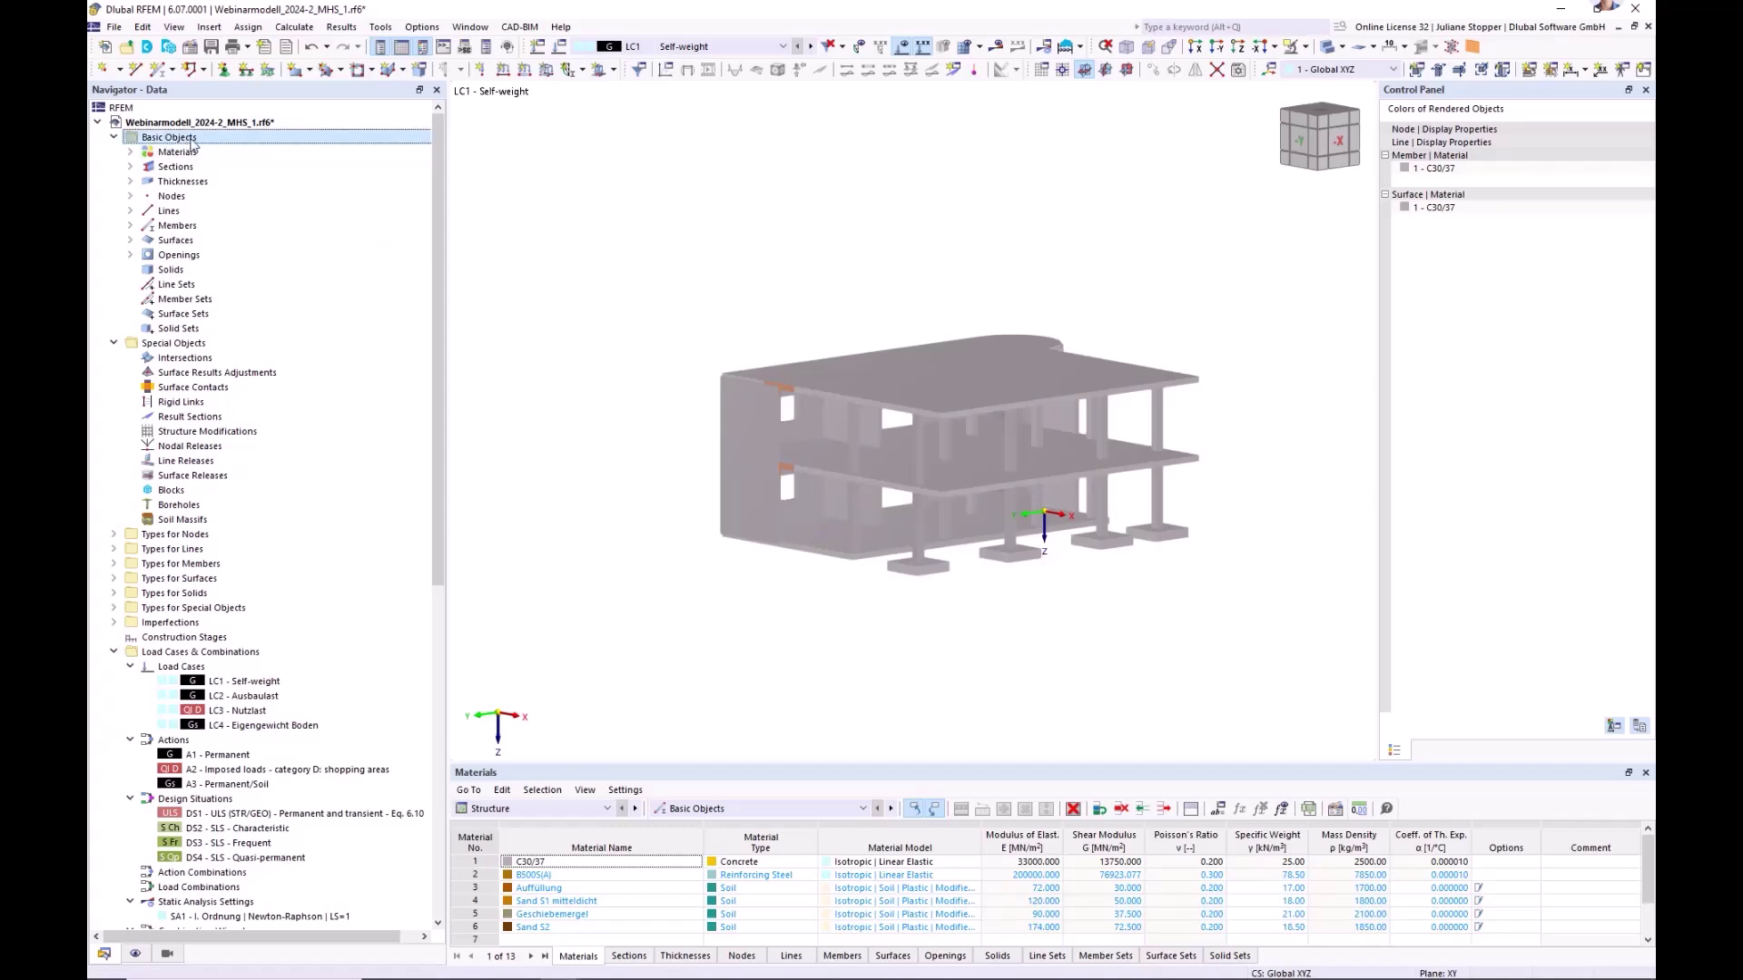
pyautogui.click(129, 239)
pyautogui.click(130, 240)
pyautogui.click(163, 349)
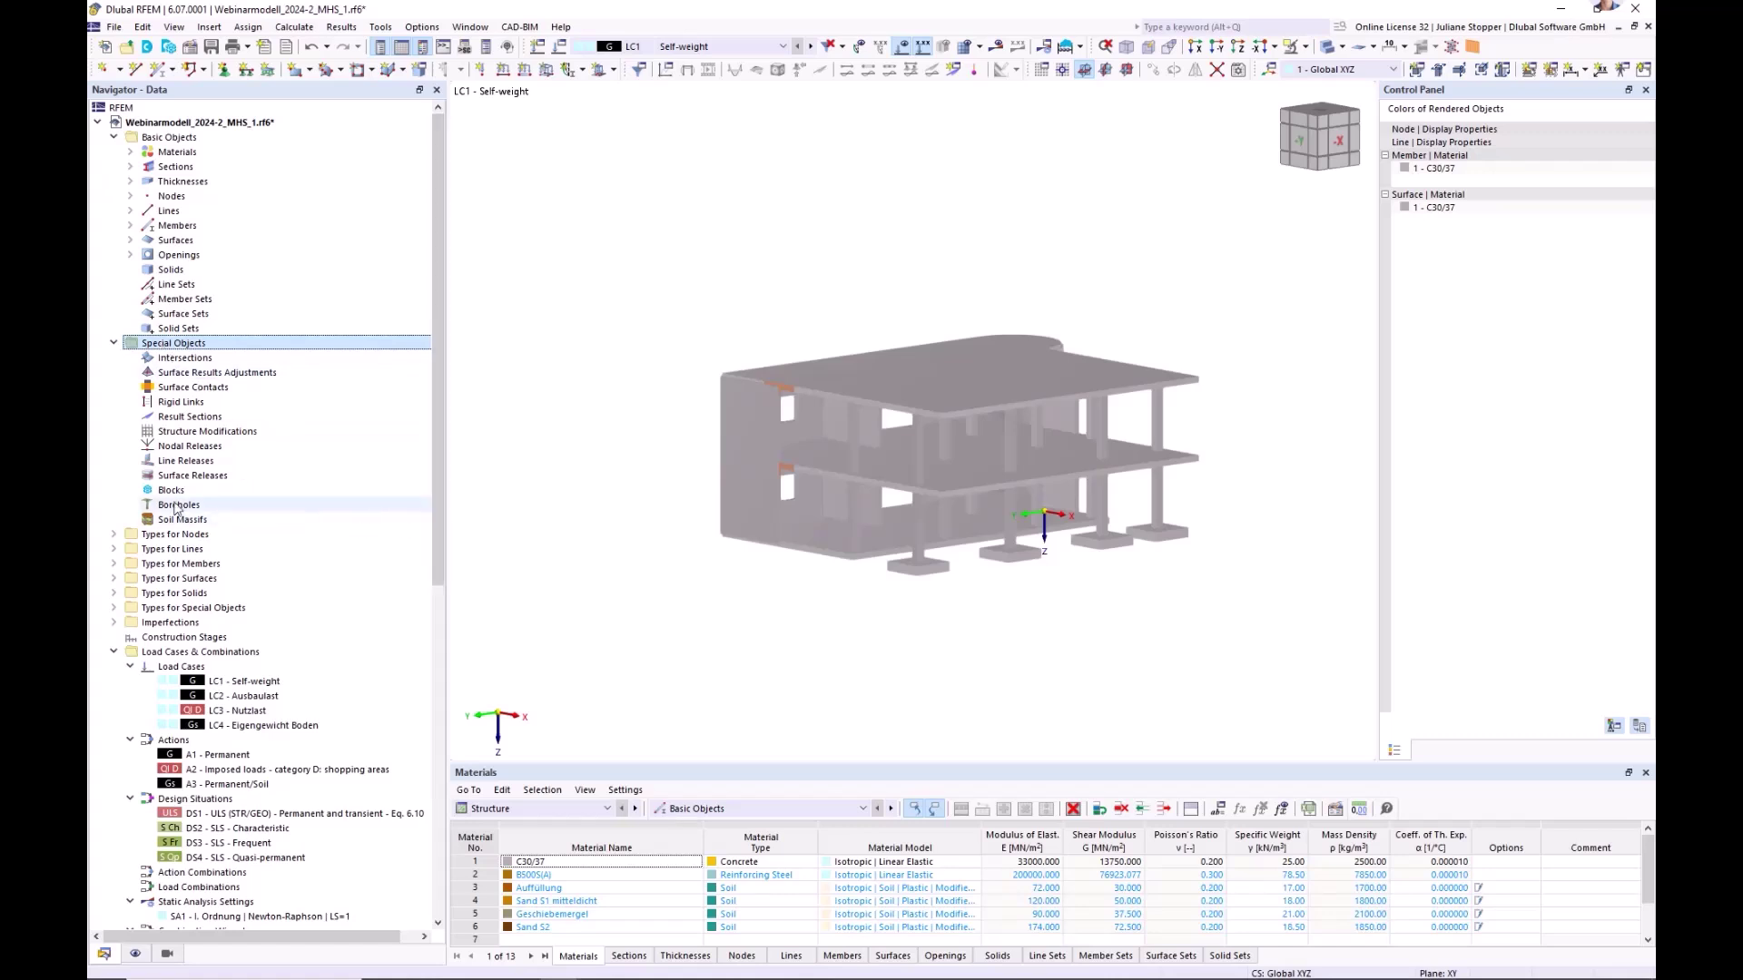
pyautogui.click(114, 652)
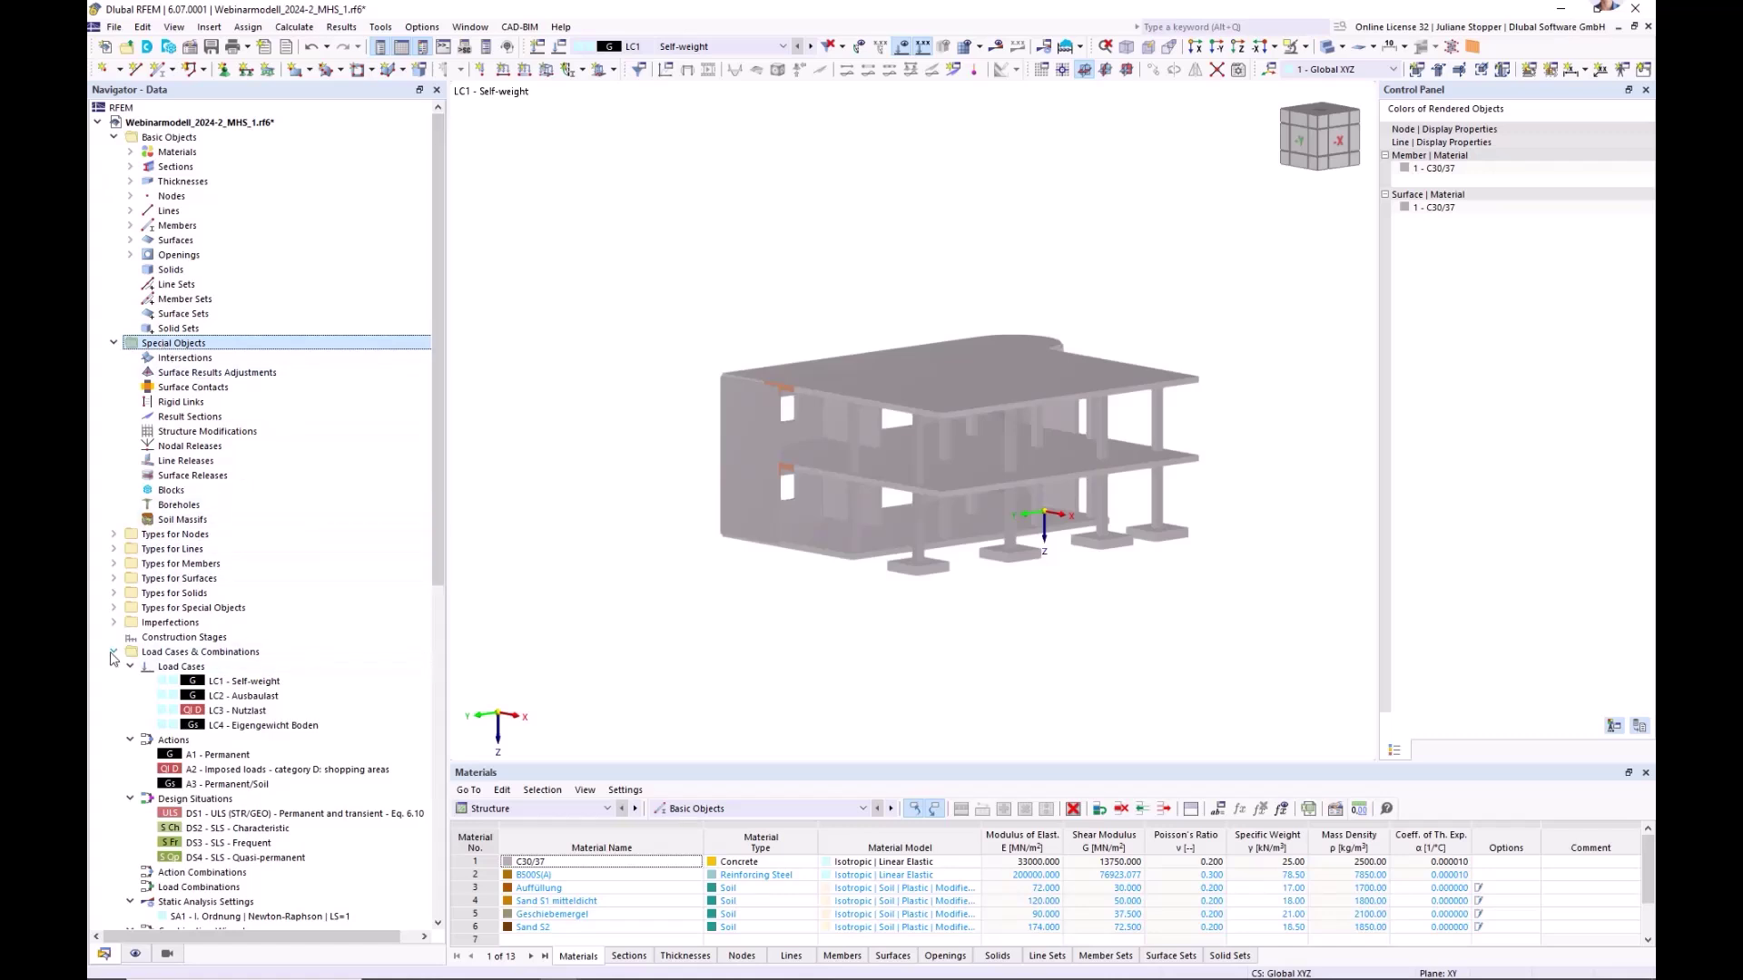
pyautogui.rightClick(173, 509)
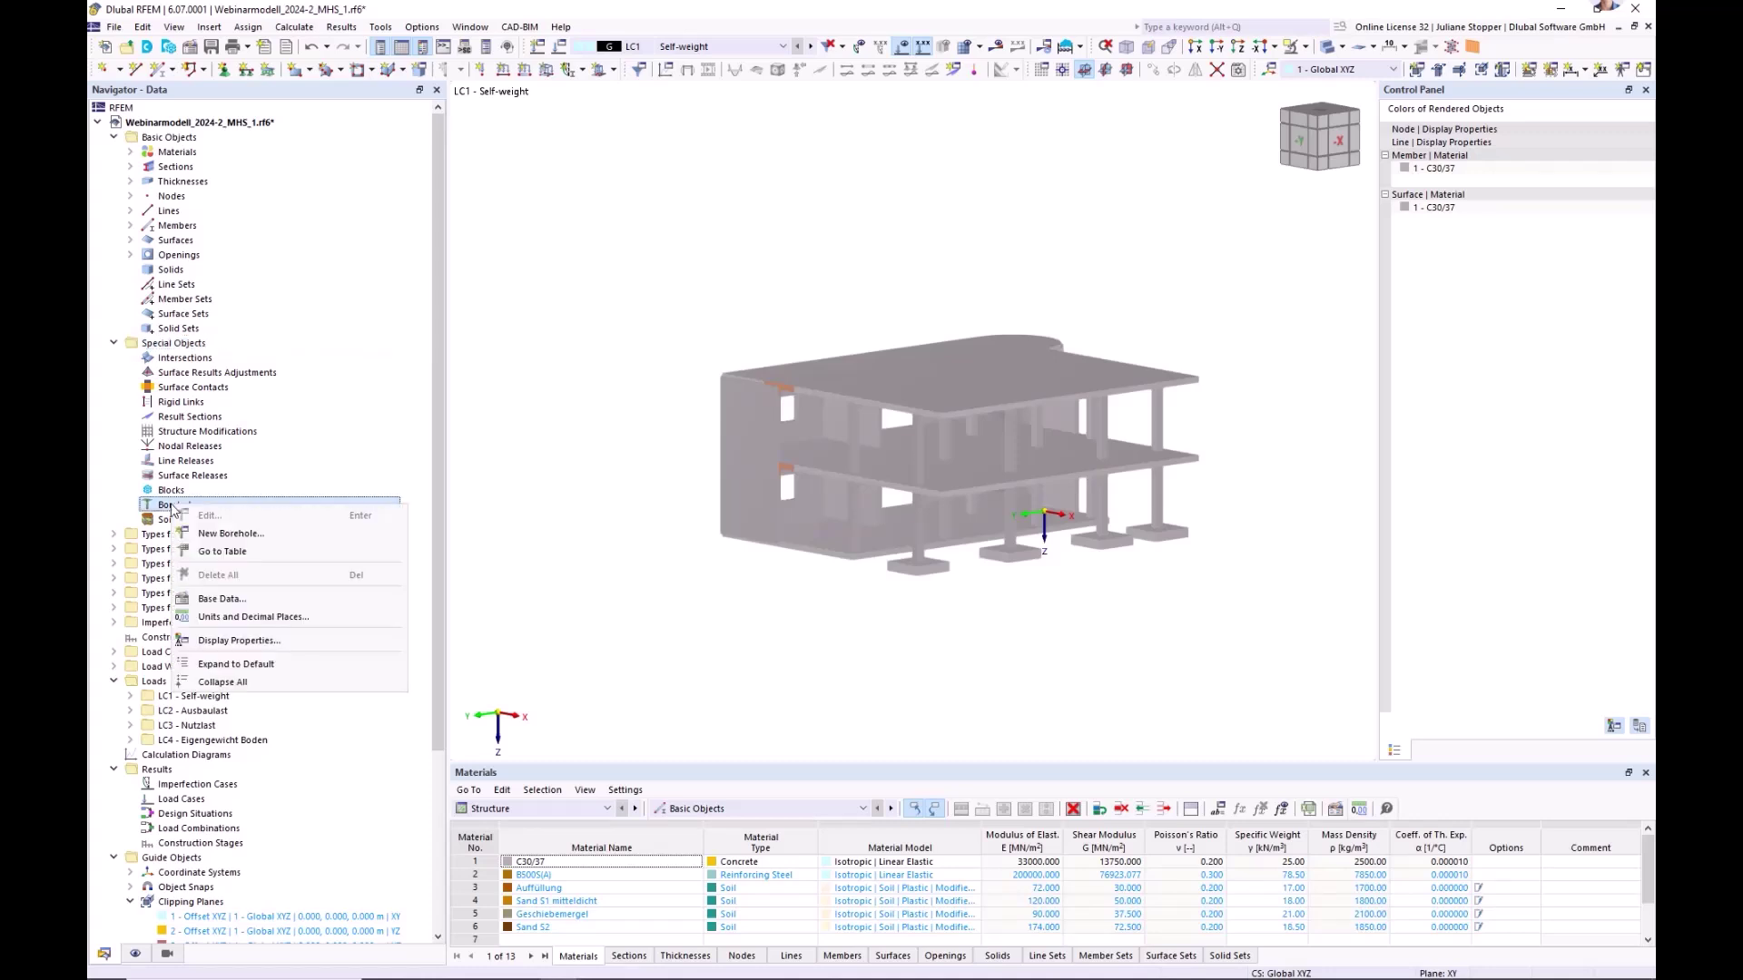
pyautogui.click(221, 536)
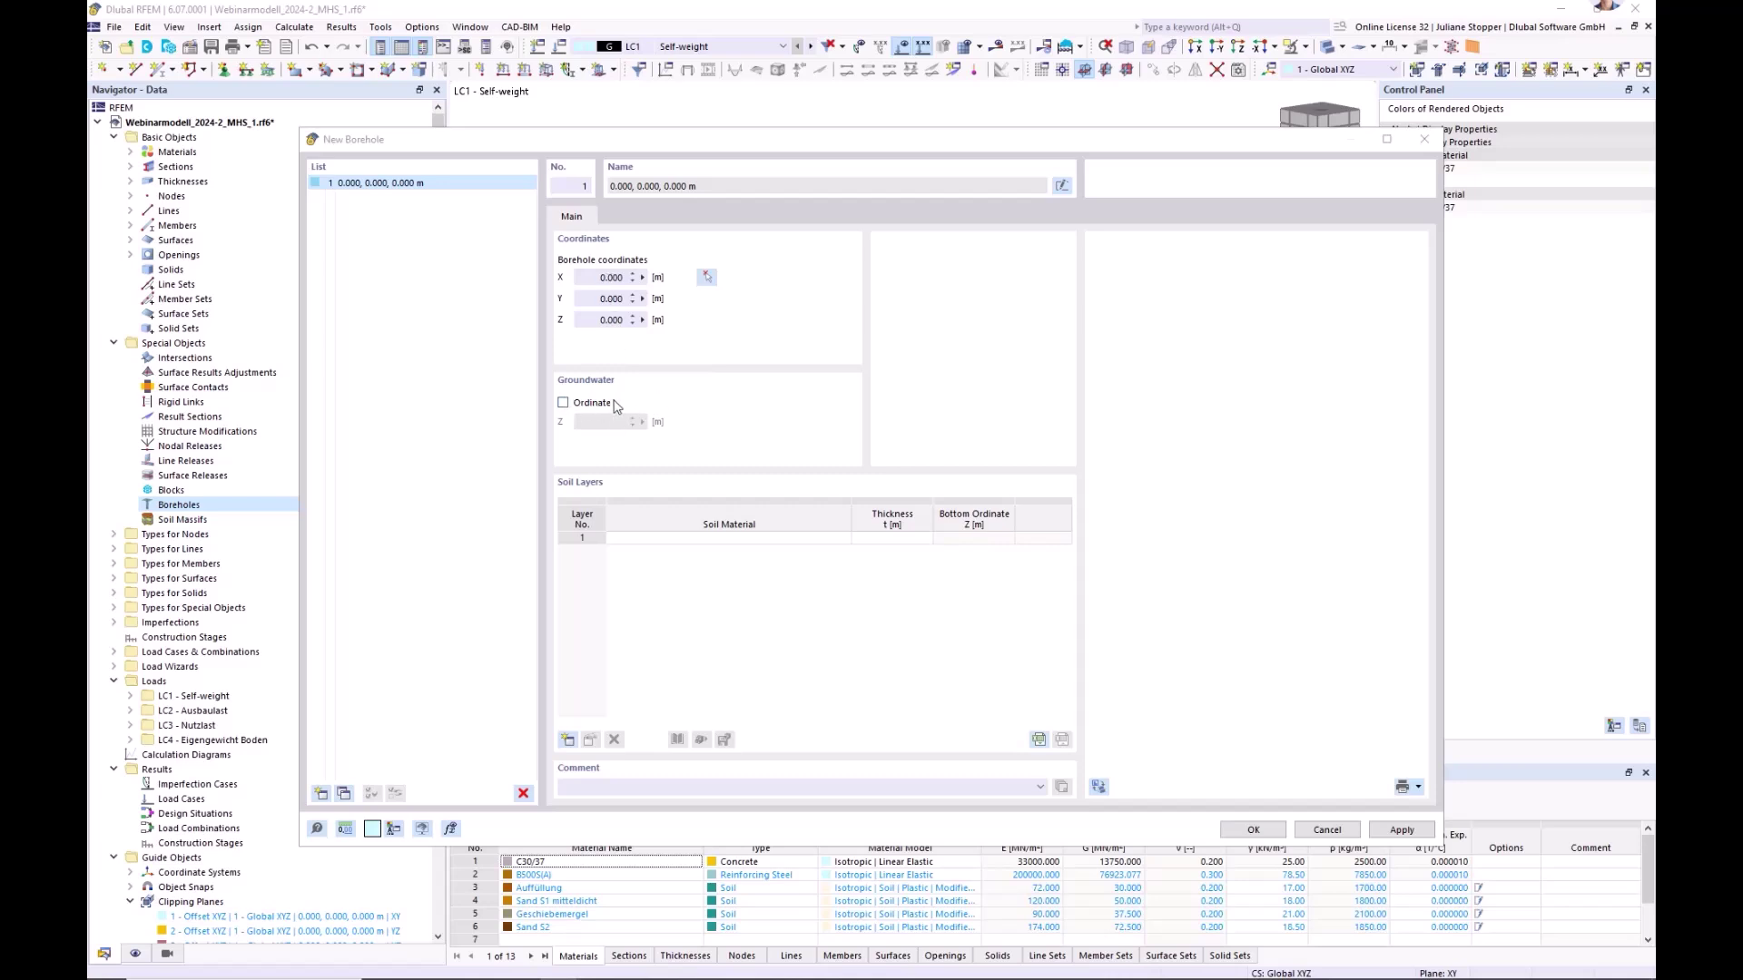
# - Activate the groundwater ordinate for the new borehole and set its Z value to 3.9 m
pyautogui.click(564, 403)
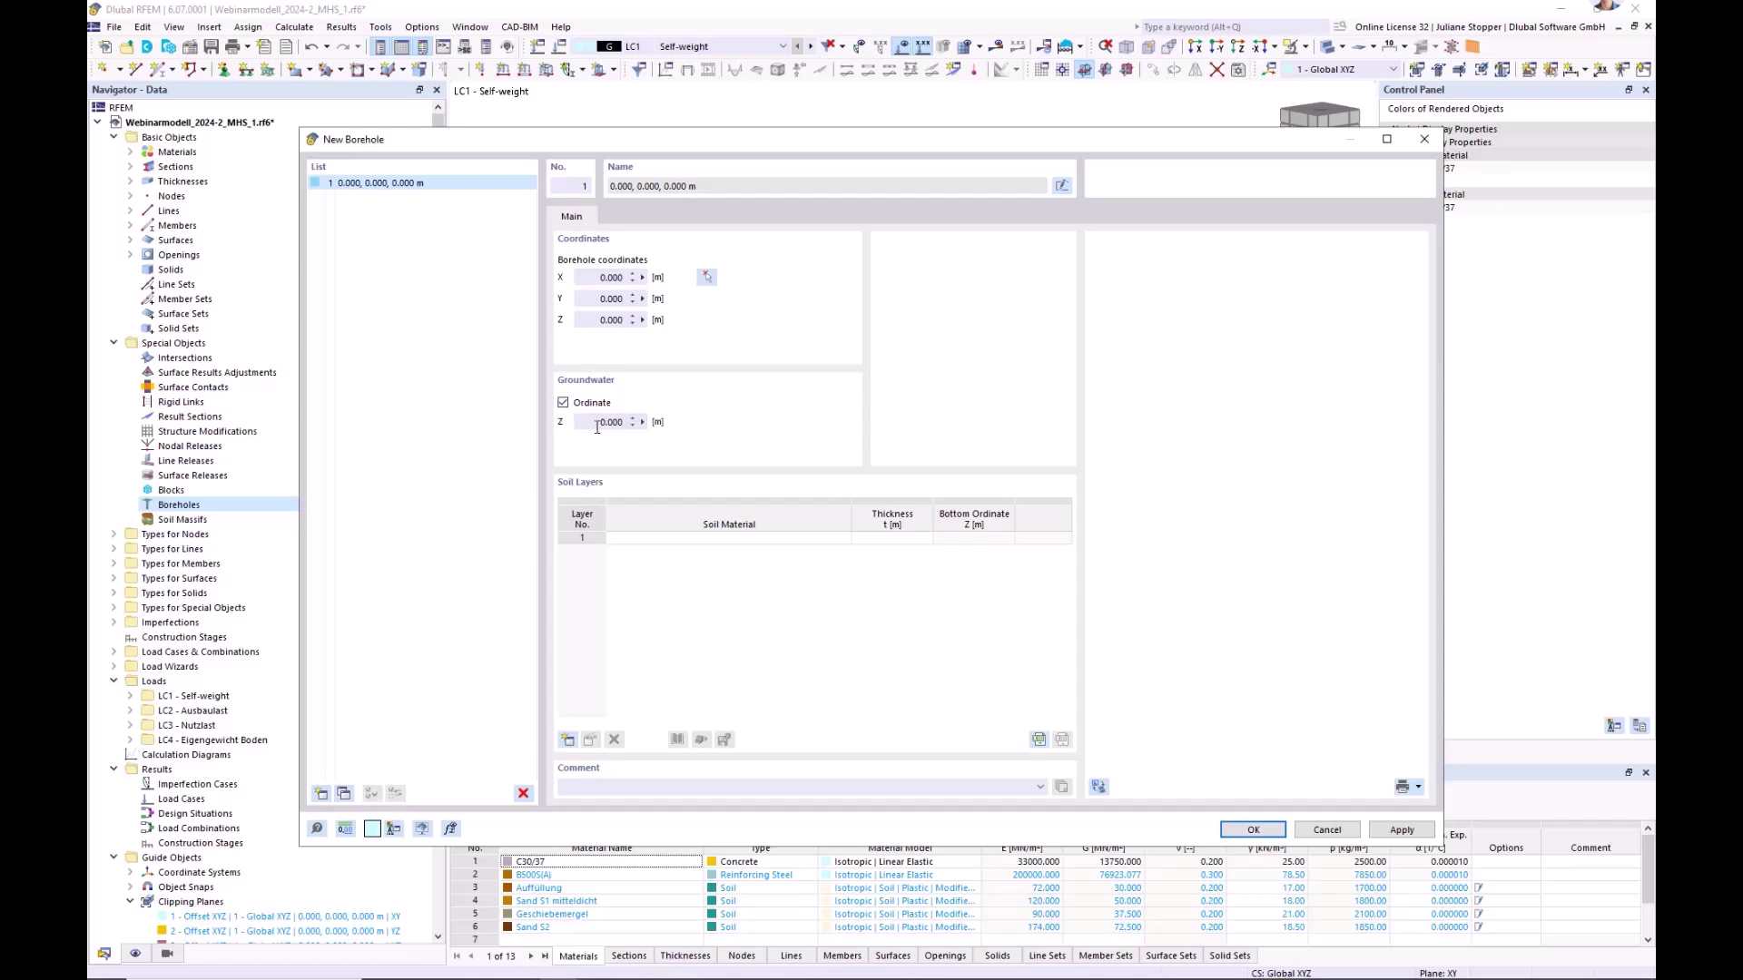
pyautogui.write('3,9')
pyautogui.press('Tab')
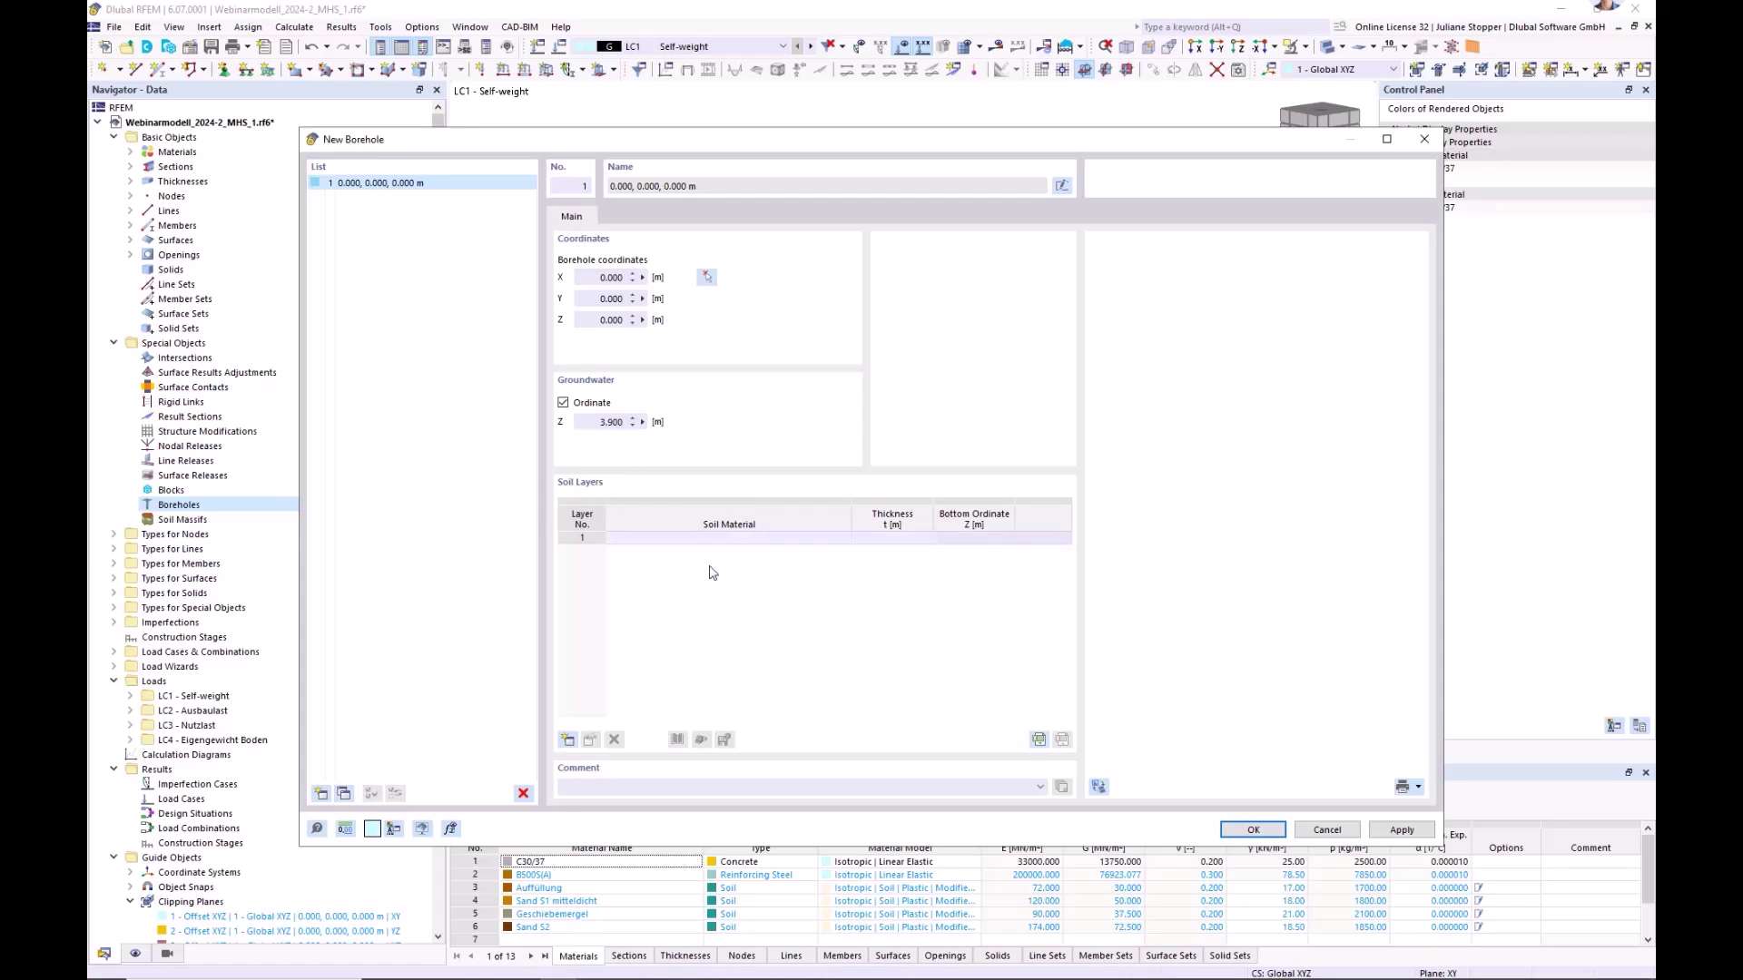
# - Assign Auffüllung as soil layer 1 and Sand S1 mitteldicht as layers 2 and 3 of the borehole
pyautogui.click(761, 541)
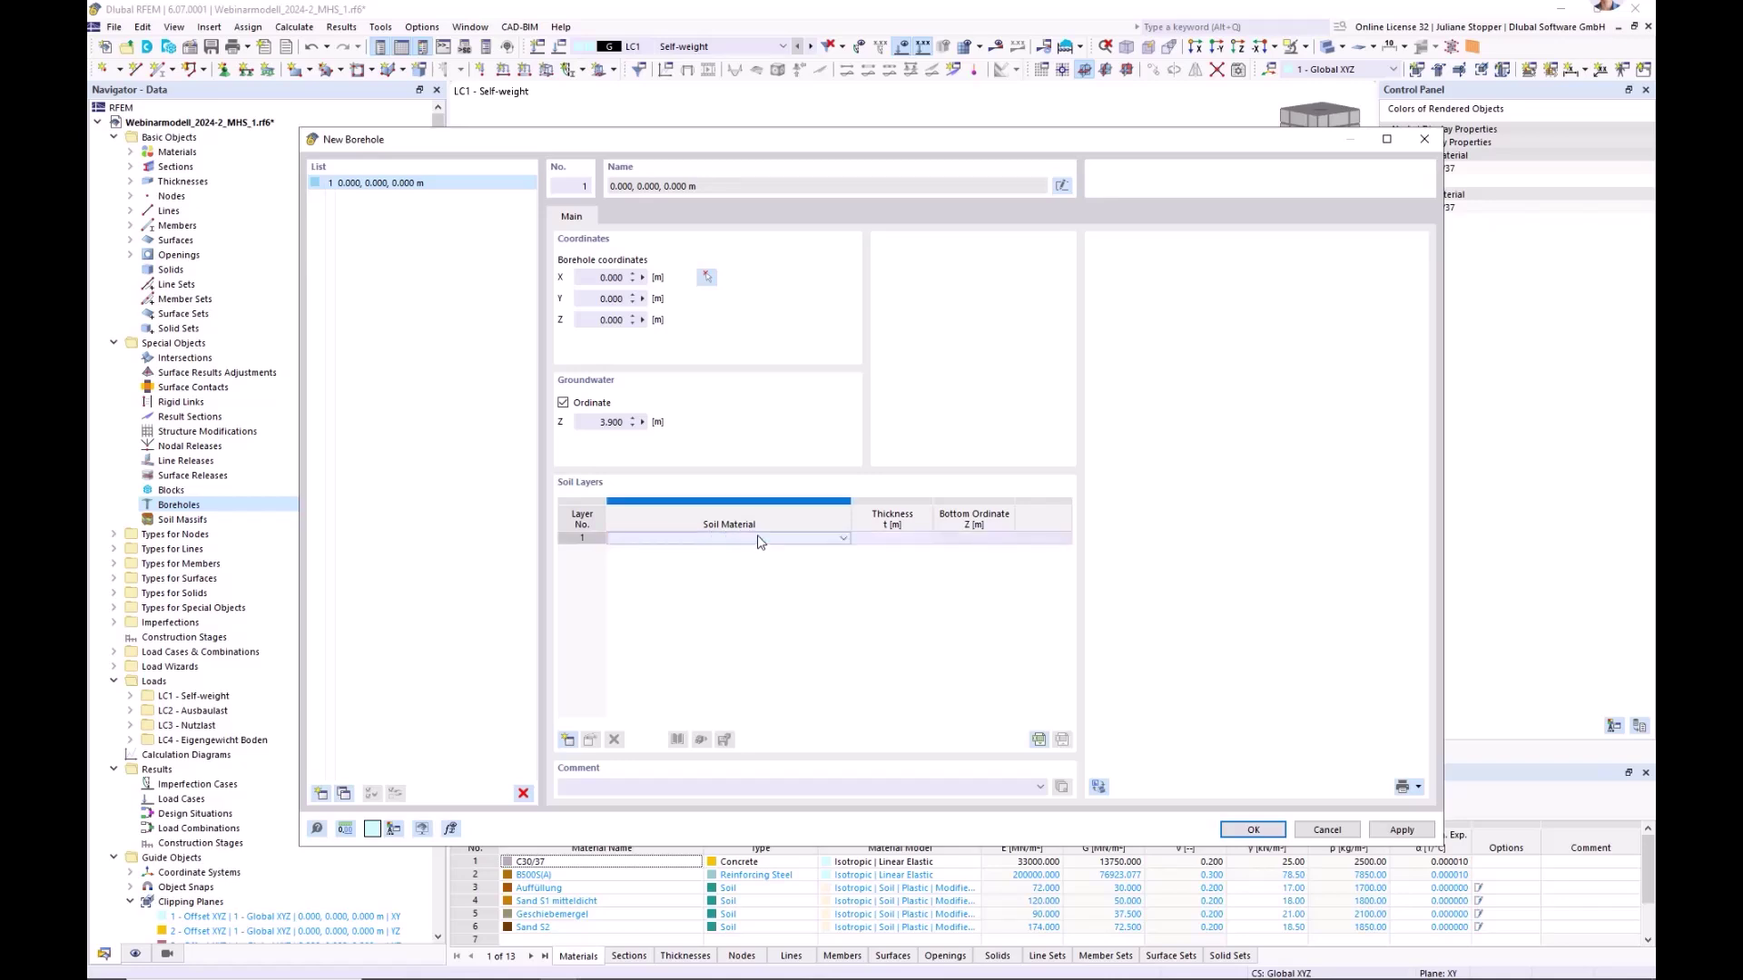
pyautogui.click(843, 541)
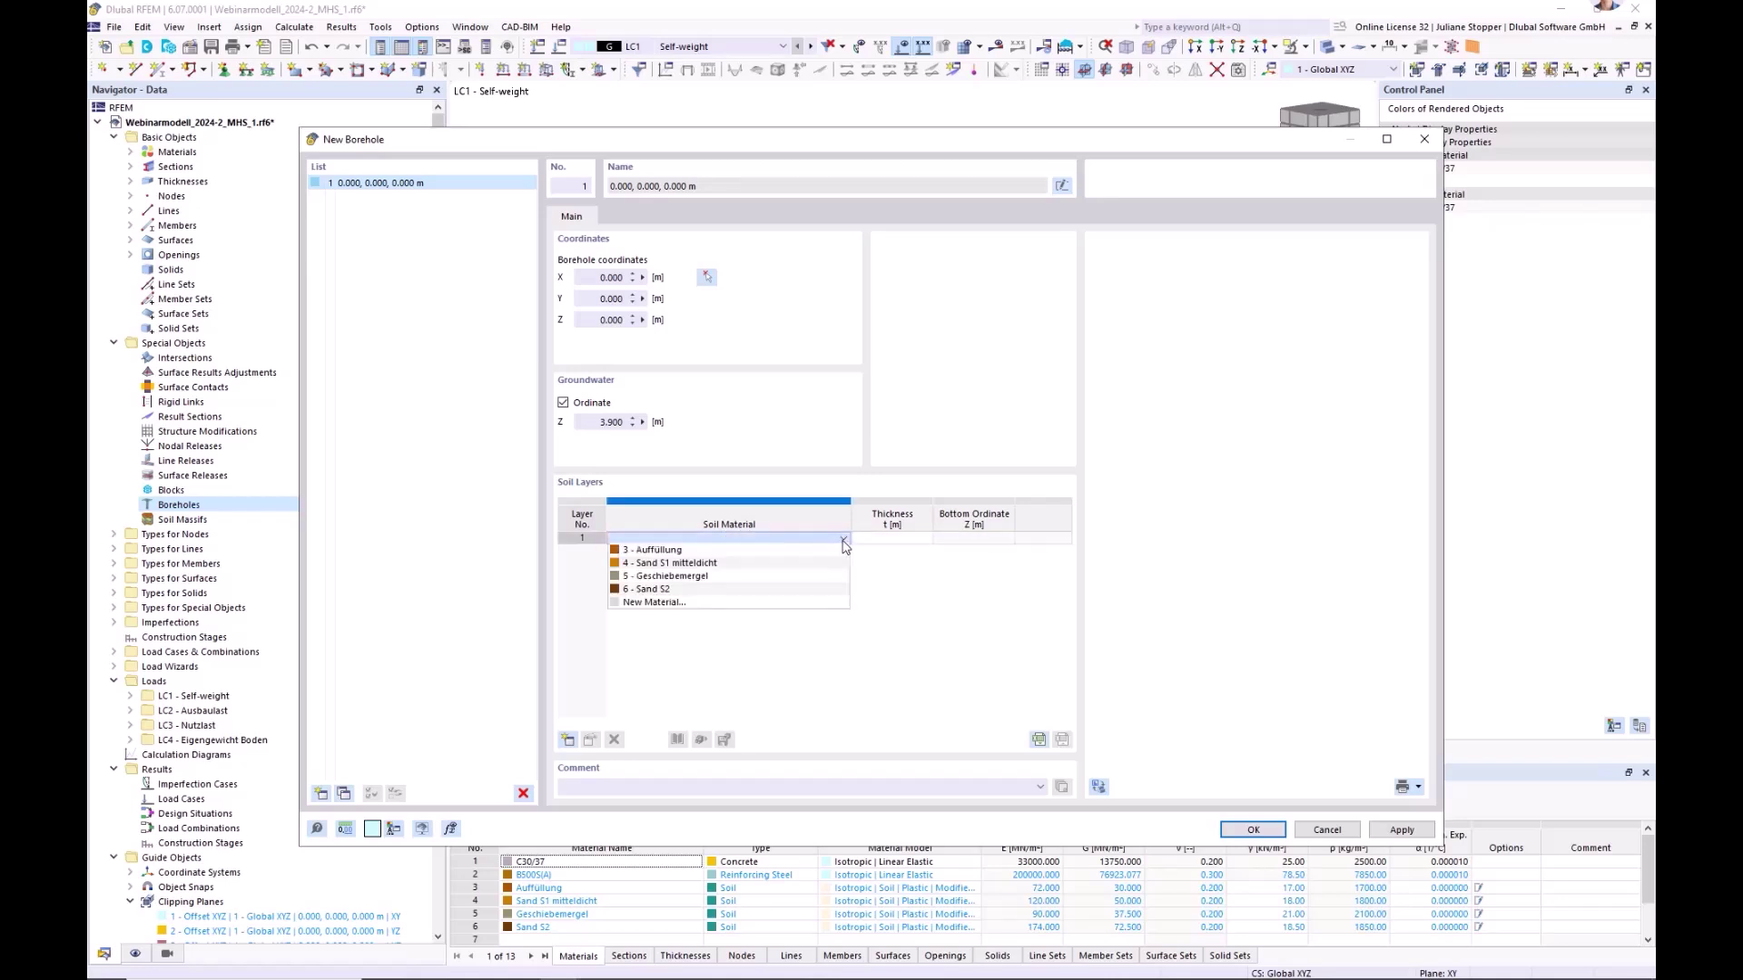
pyautogui.click(798, 551)
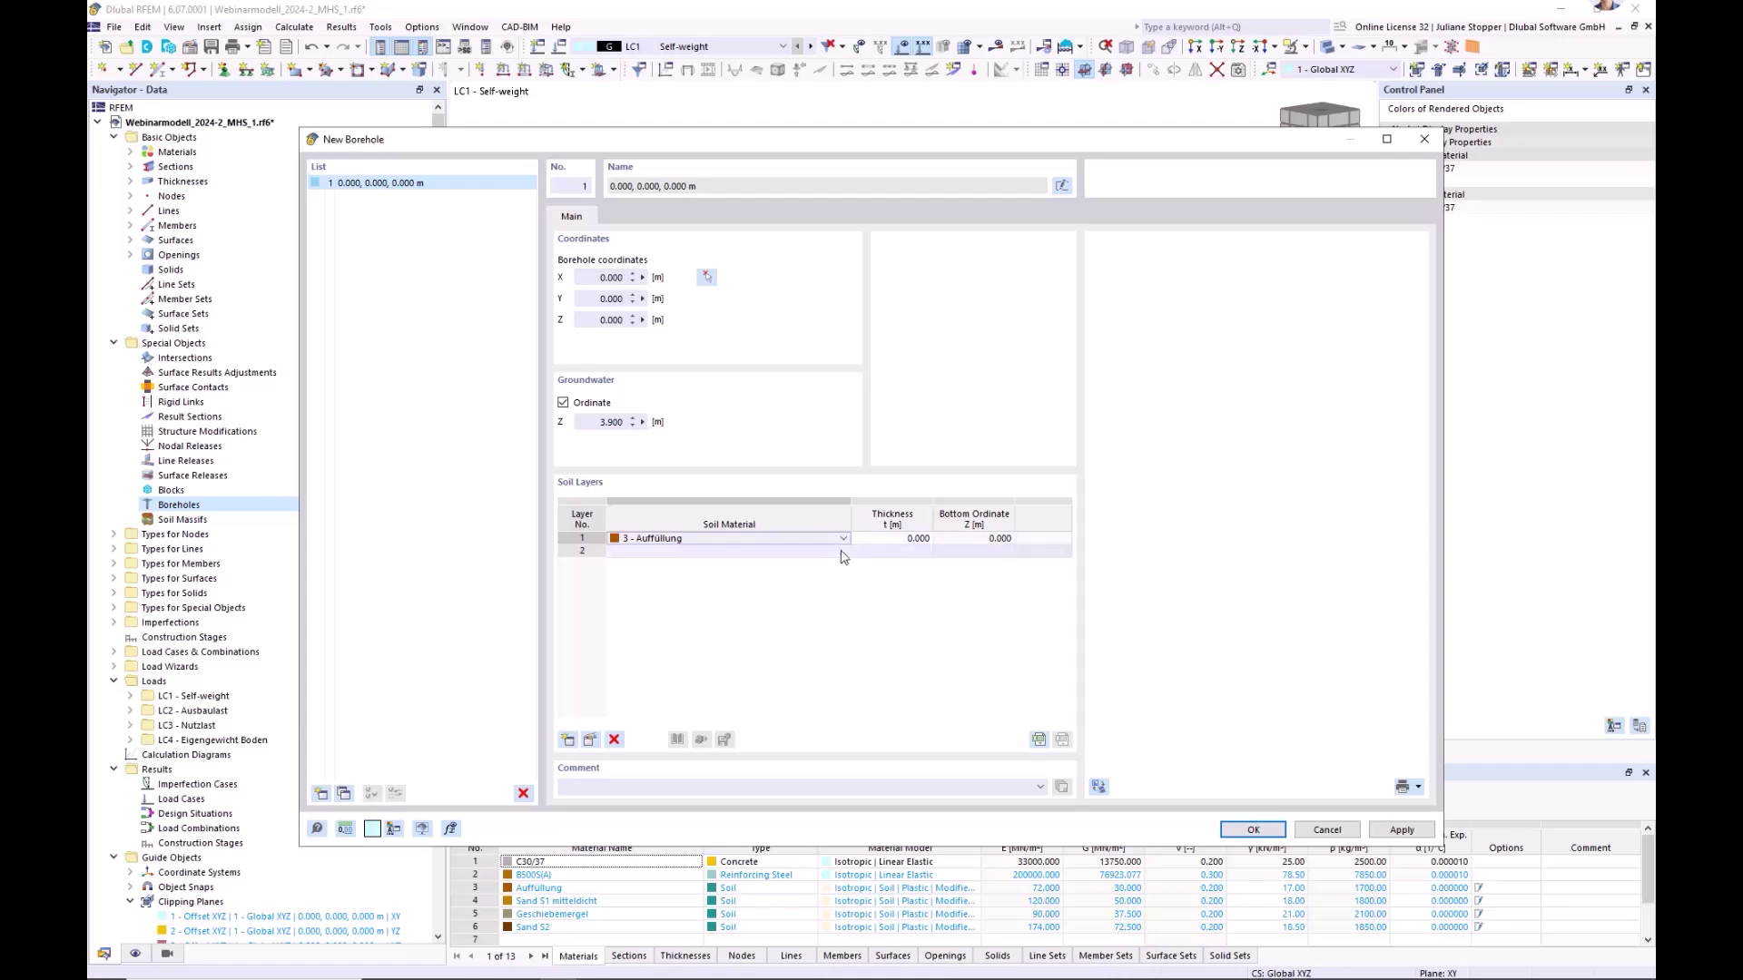
pyautogui.click(831, 551)
pyautogui.click(843, 552)
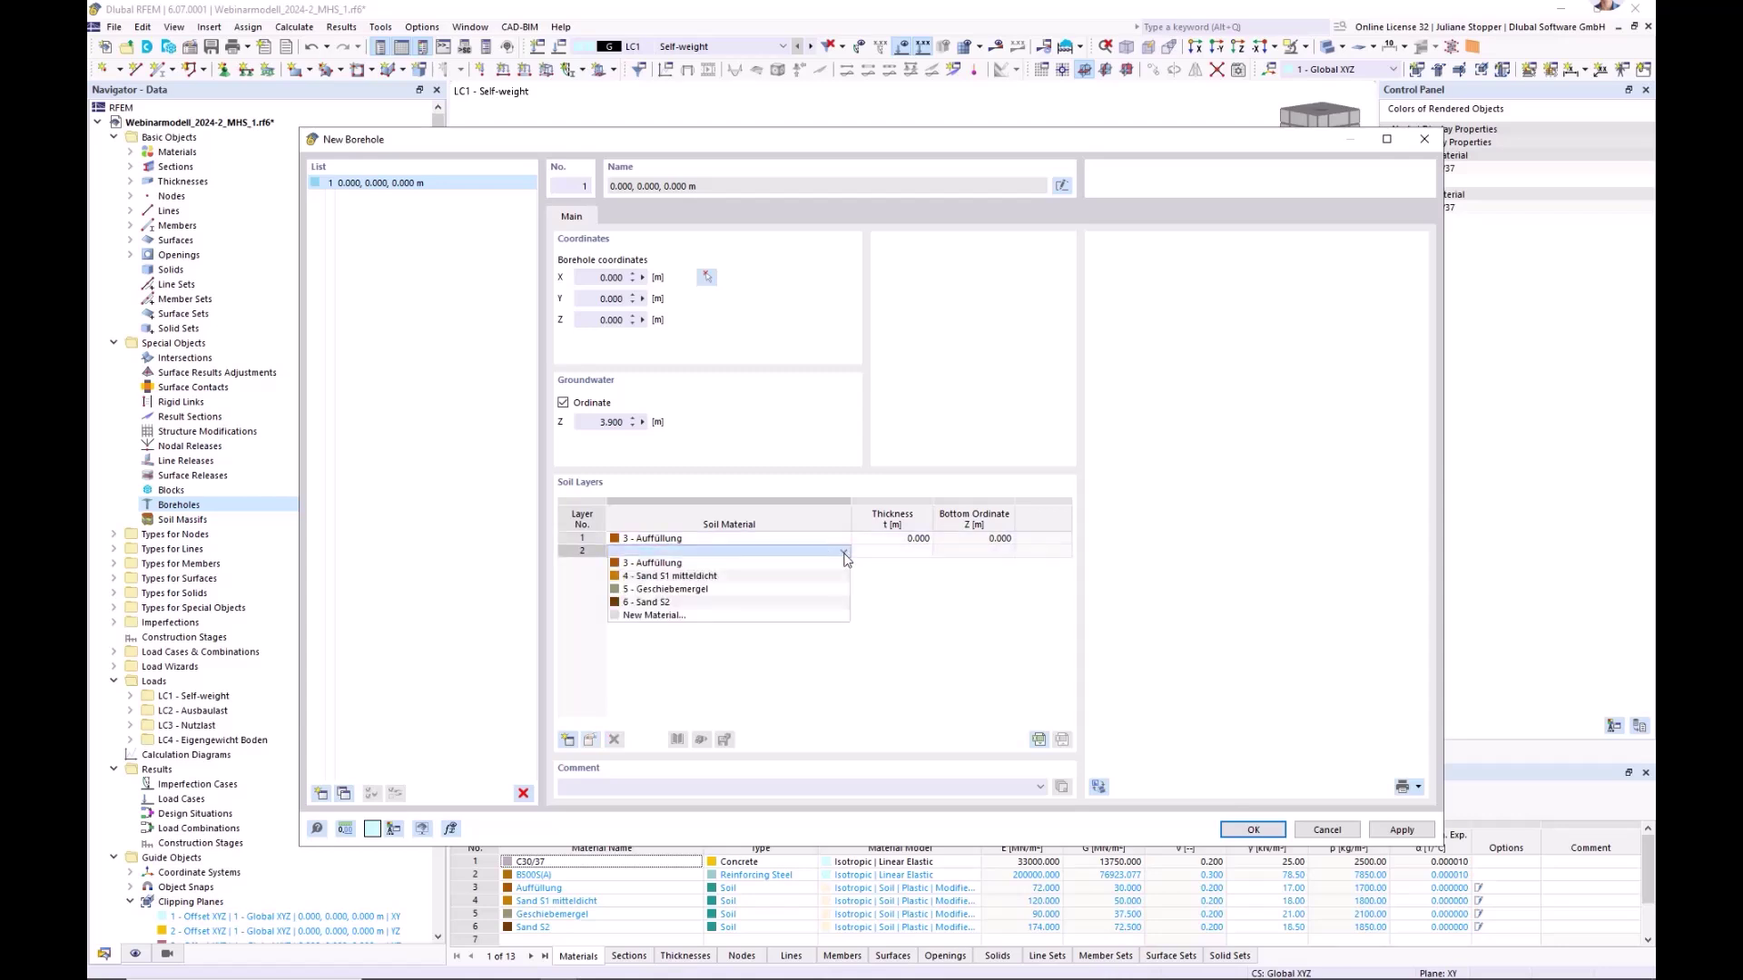
pyautogui.click(805, 578)
pyautogui.click(845, 564)
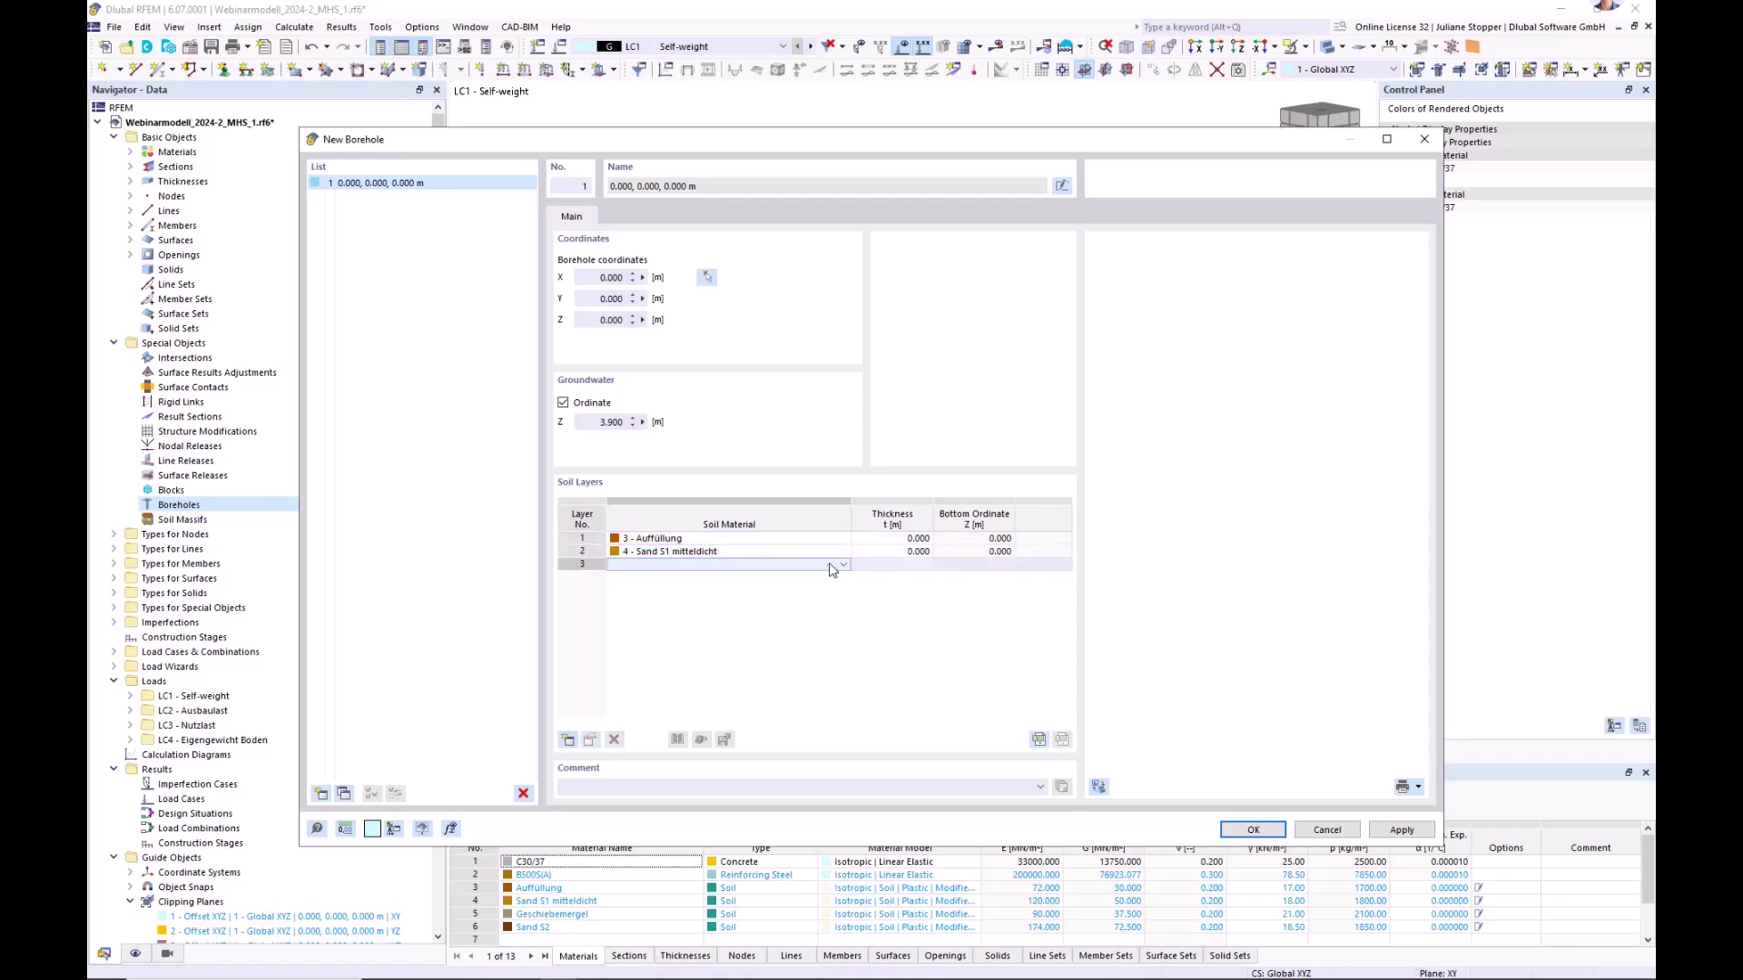
pyautogui.click(845, 566)
pyautogui.click(826, 590)
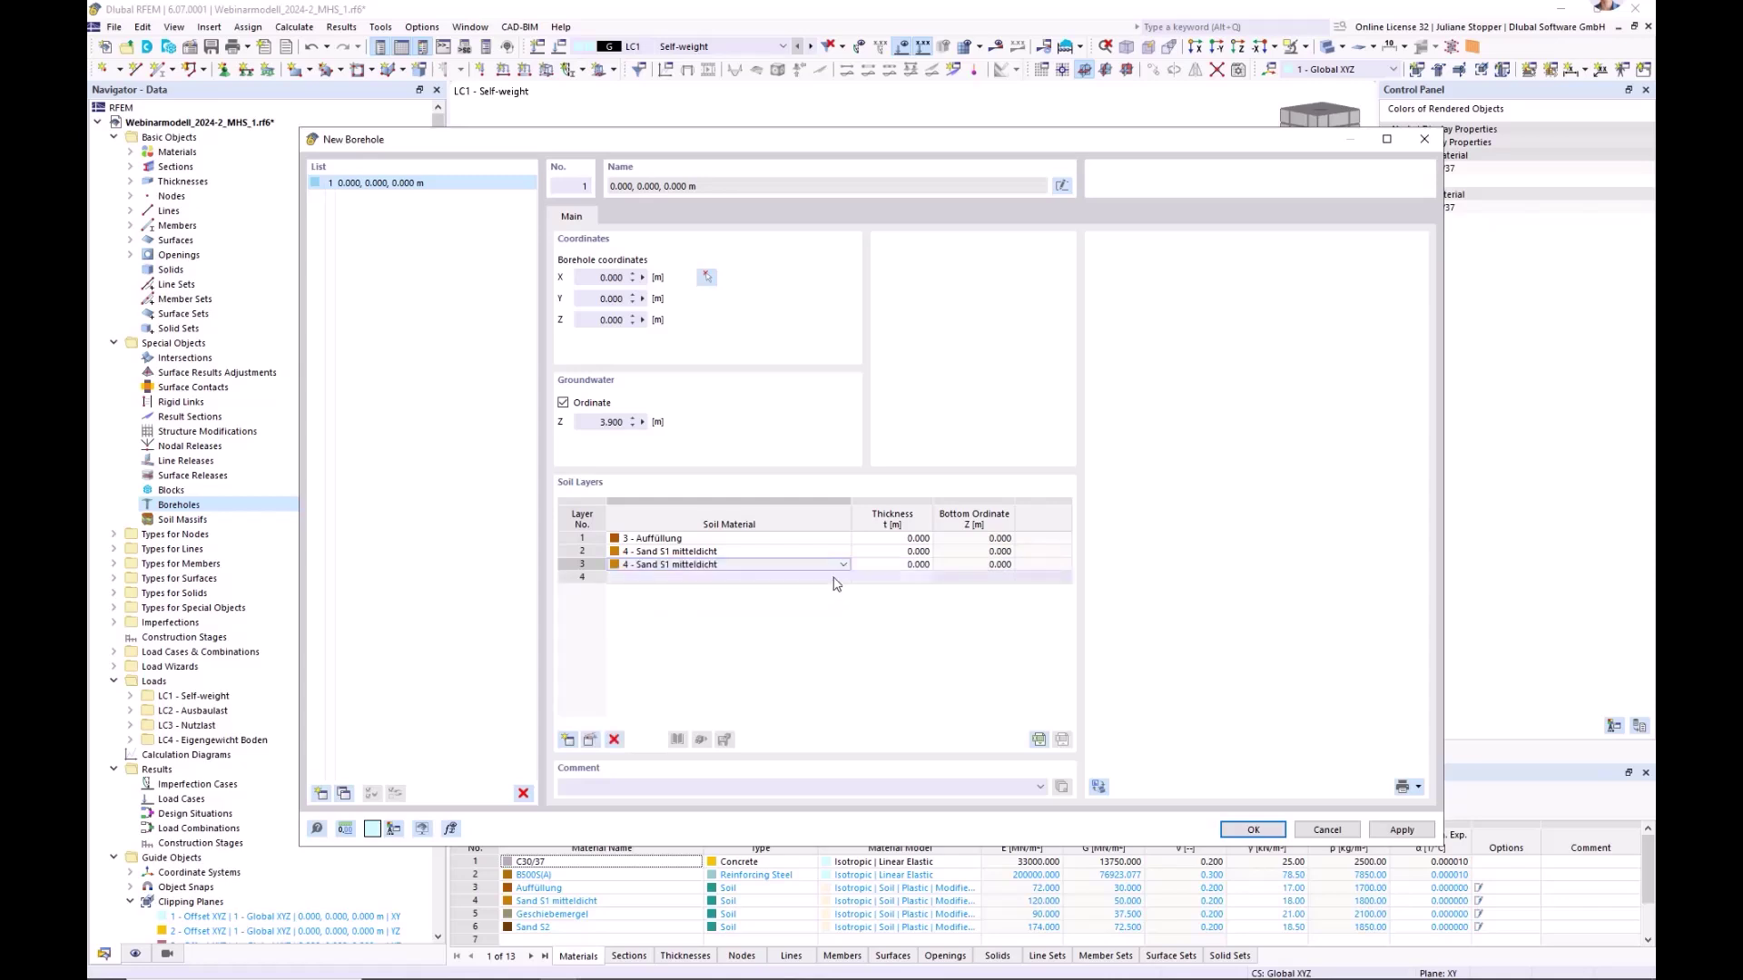
# - Assign Geschiebemergel as soil layer 4 and Sand S2 as layer 5 of the borehole
pyautogui.click(845, 579)
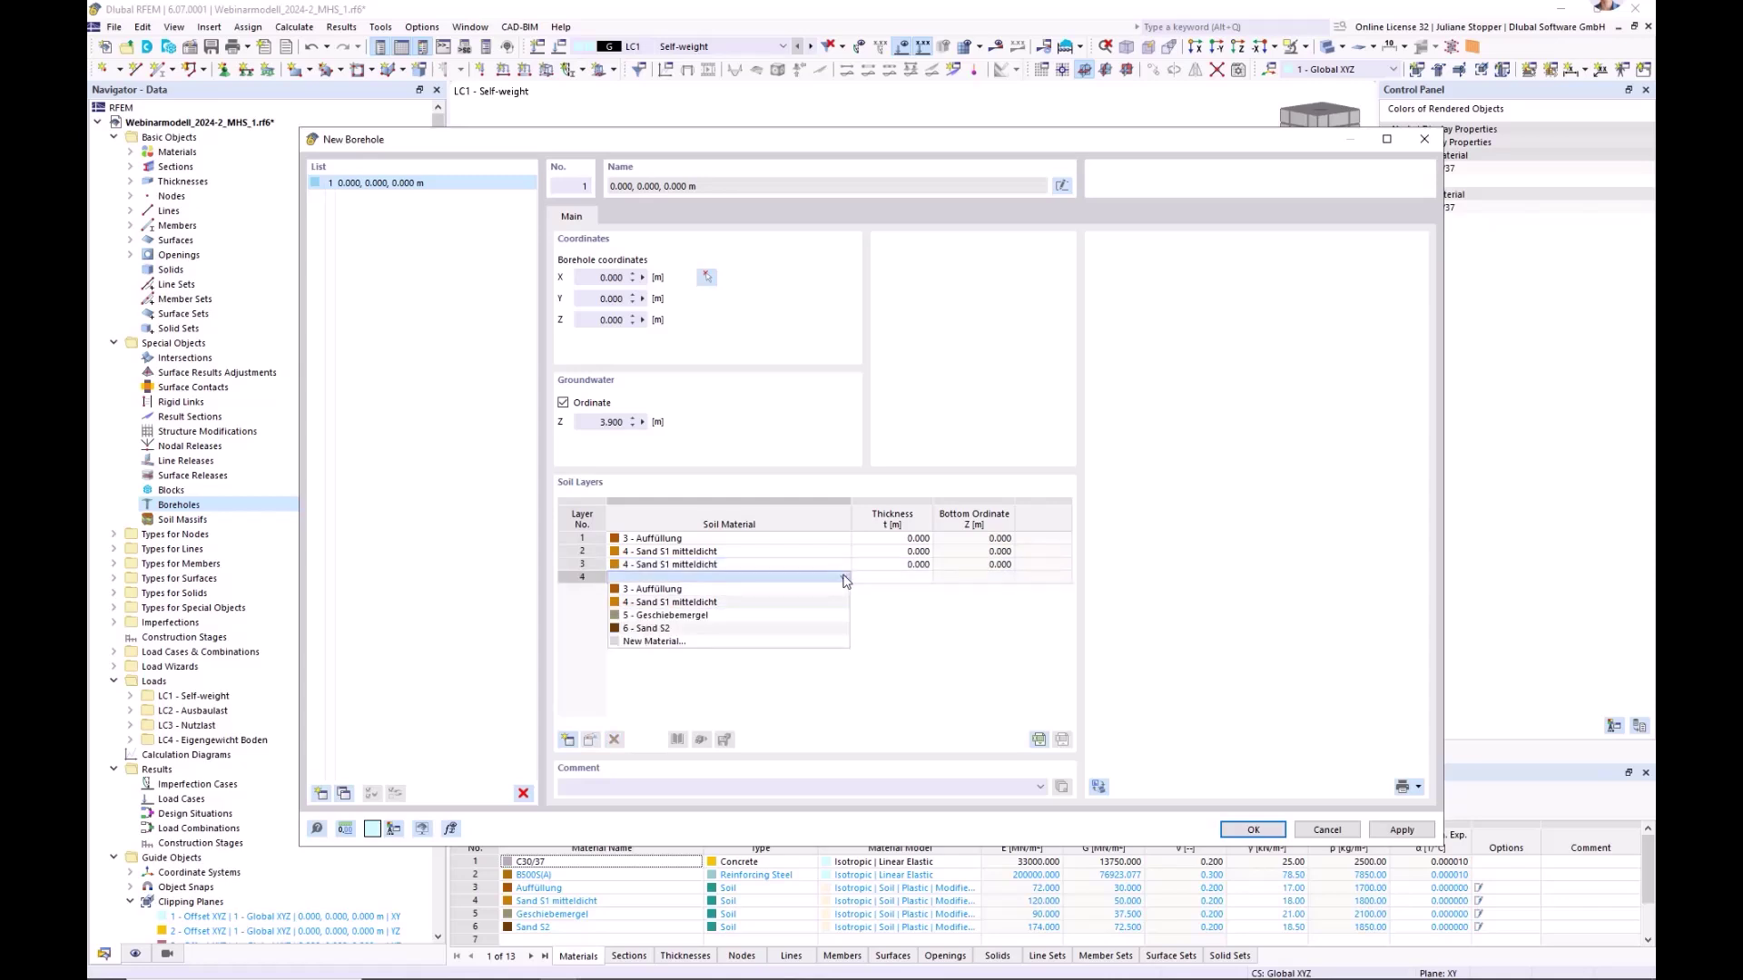
pyautogui.click(722, 618)
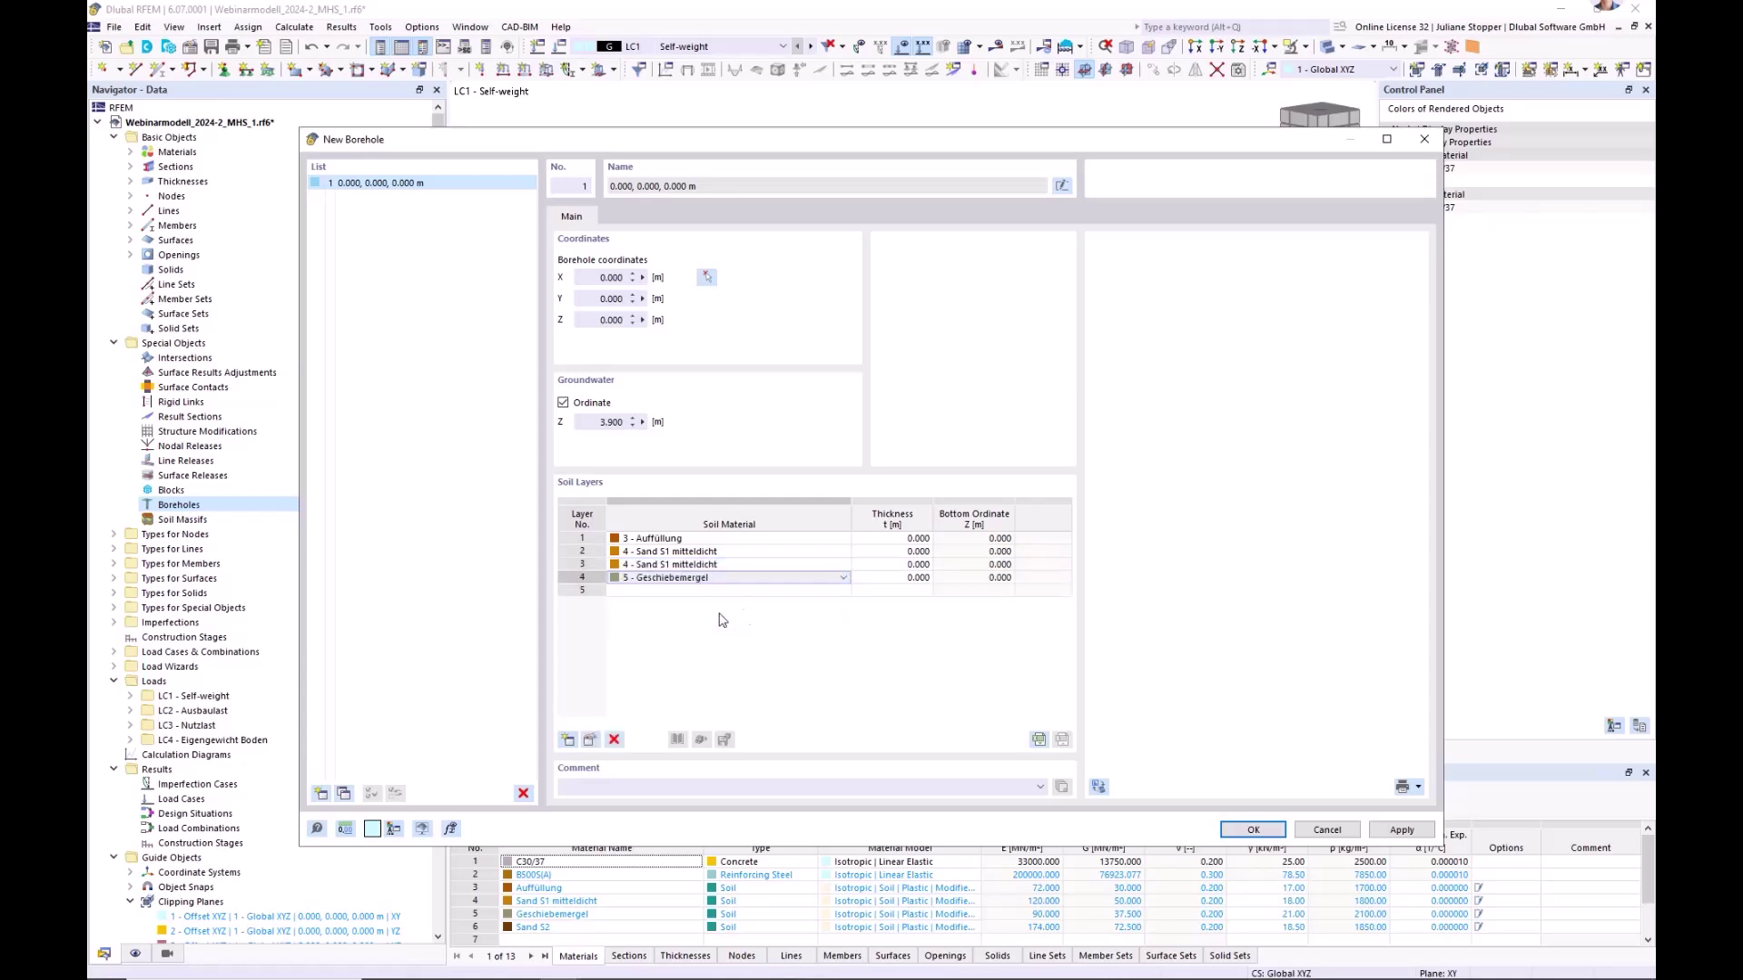
pyautogui.click(823, 594)
pyautogui.click(844, 591)
pyautogui.click(798, 643)
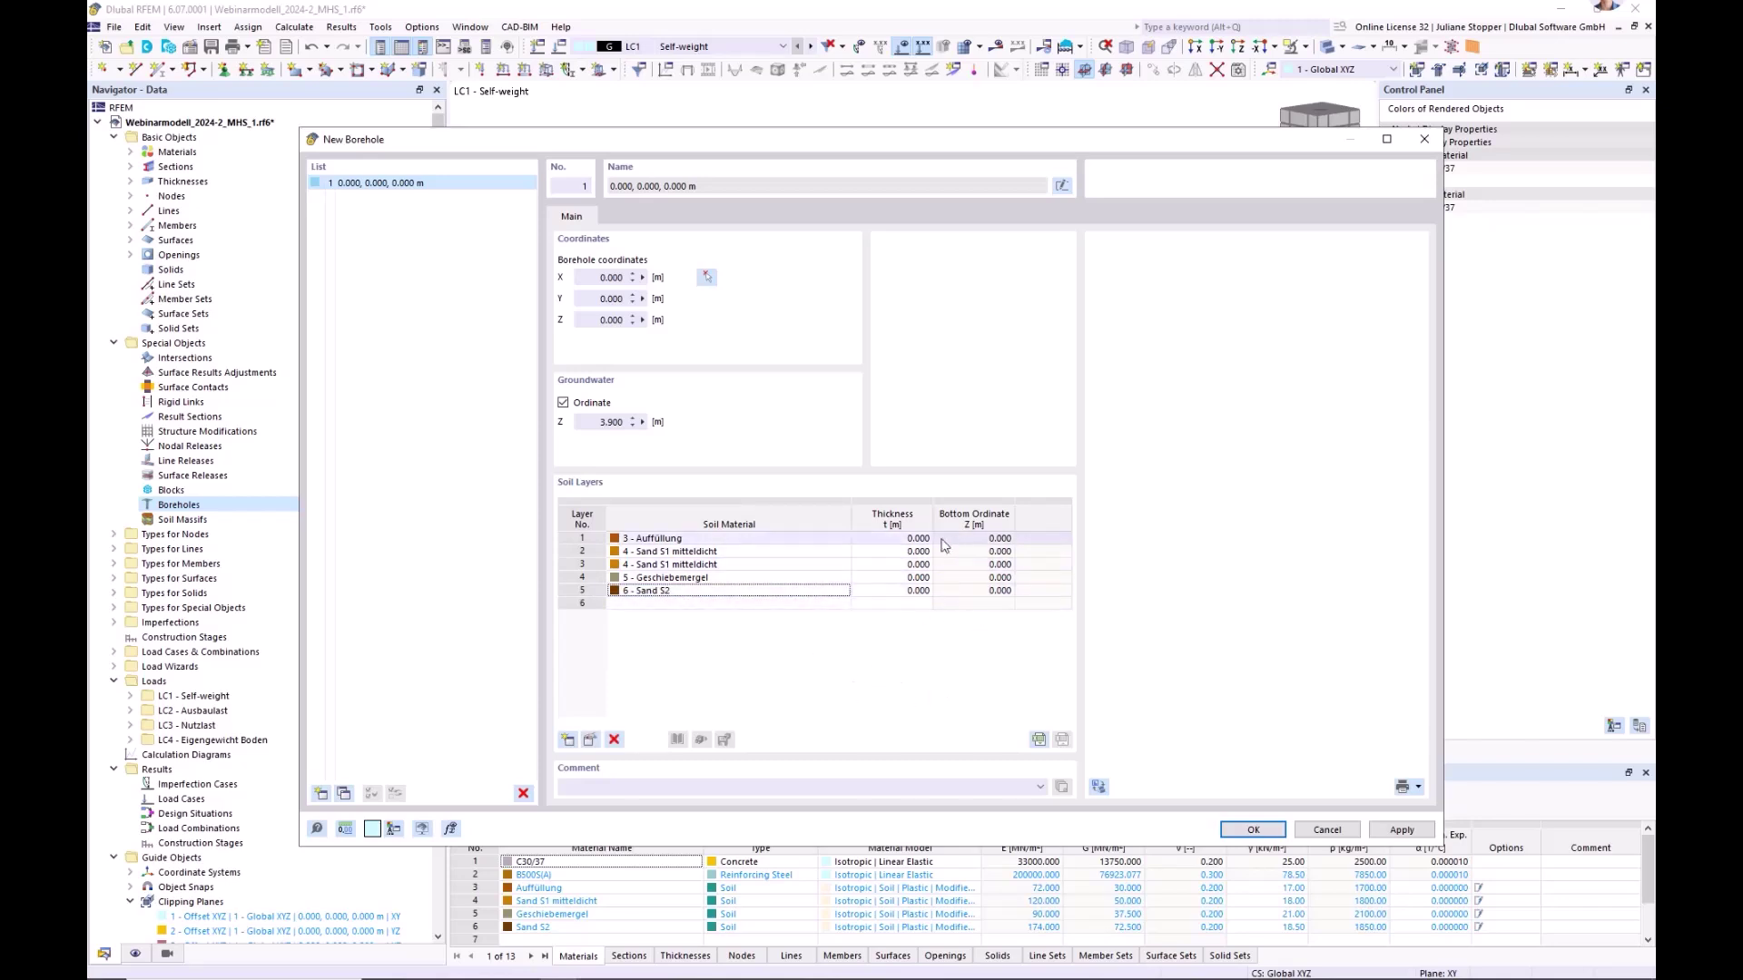
# - Set the thickness of soil layer 1 to 4.8 m and of layer 2 to 3.5 m
pyautogui.click(902, 540)
pyautogui.press('BackSpace')
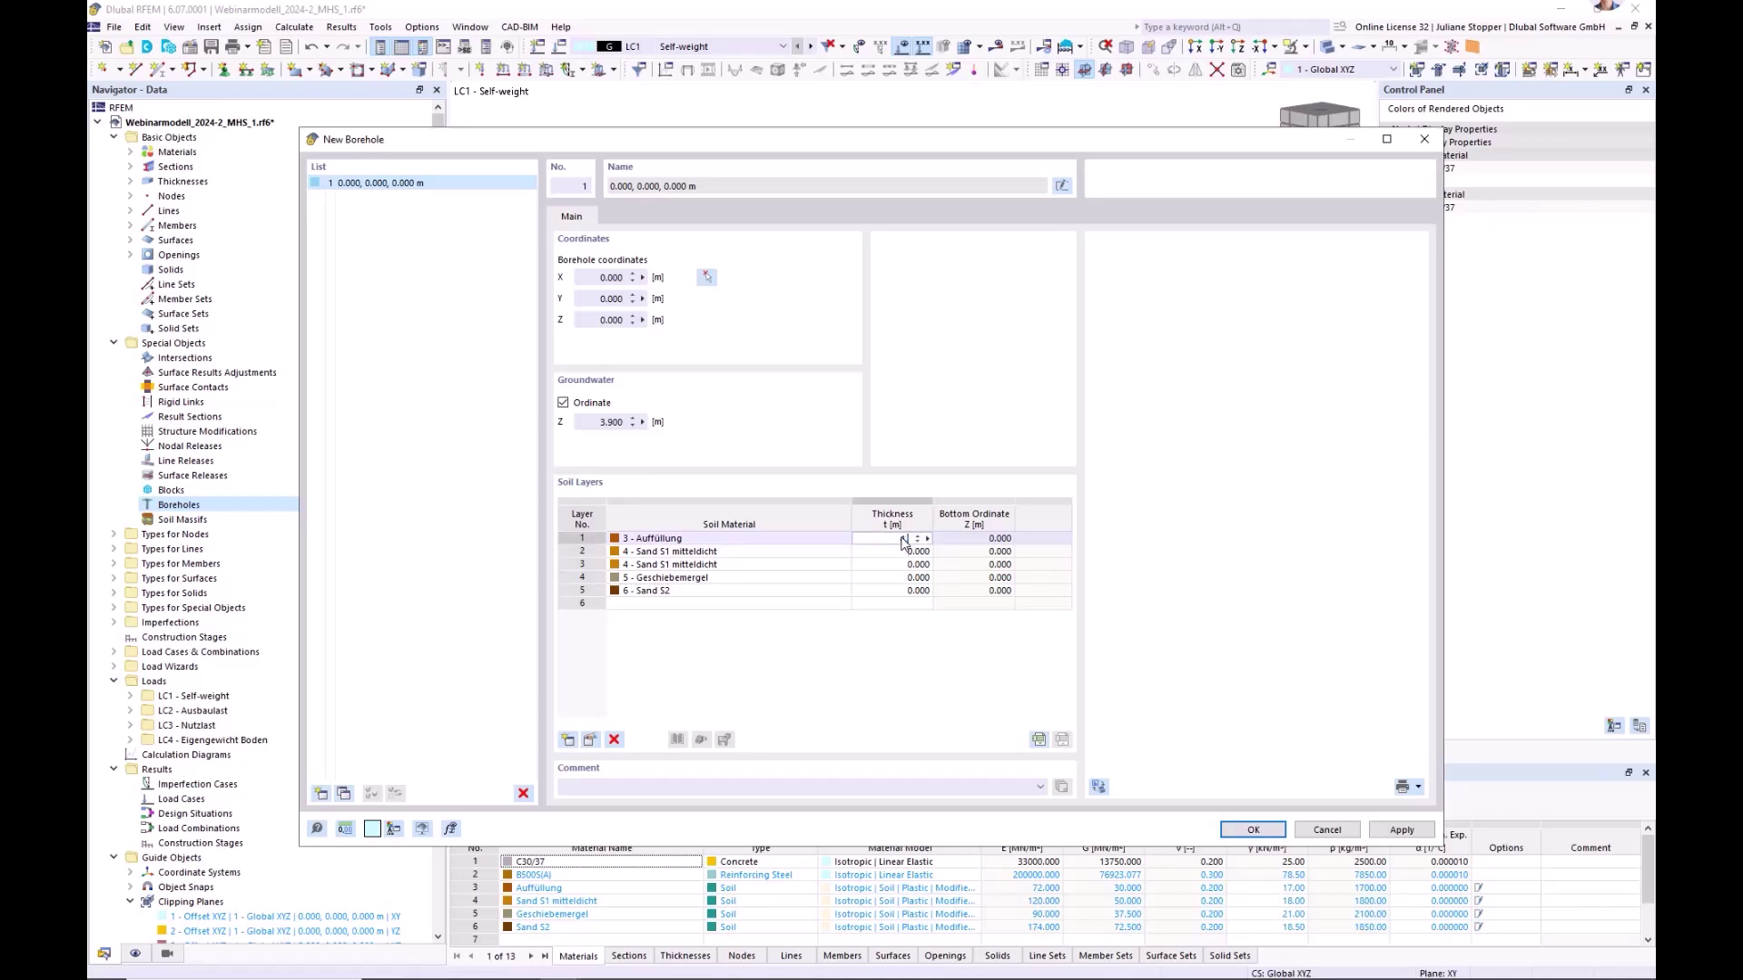
pyautogui.write('4.8')
pyautogui.click(901, 552)
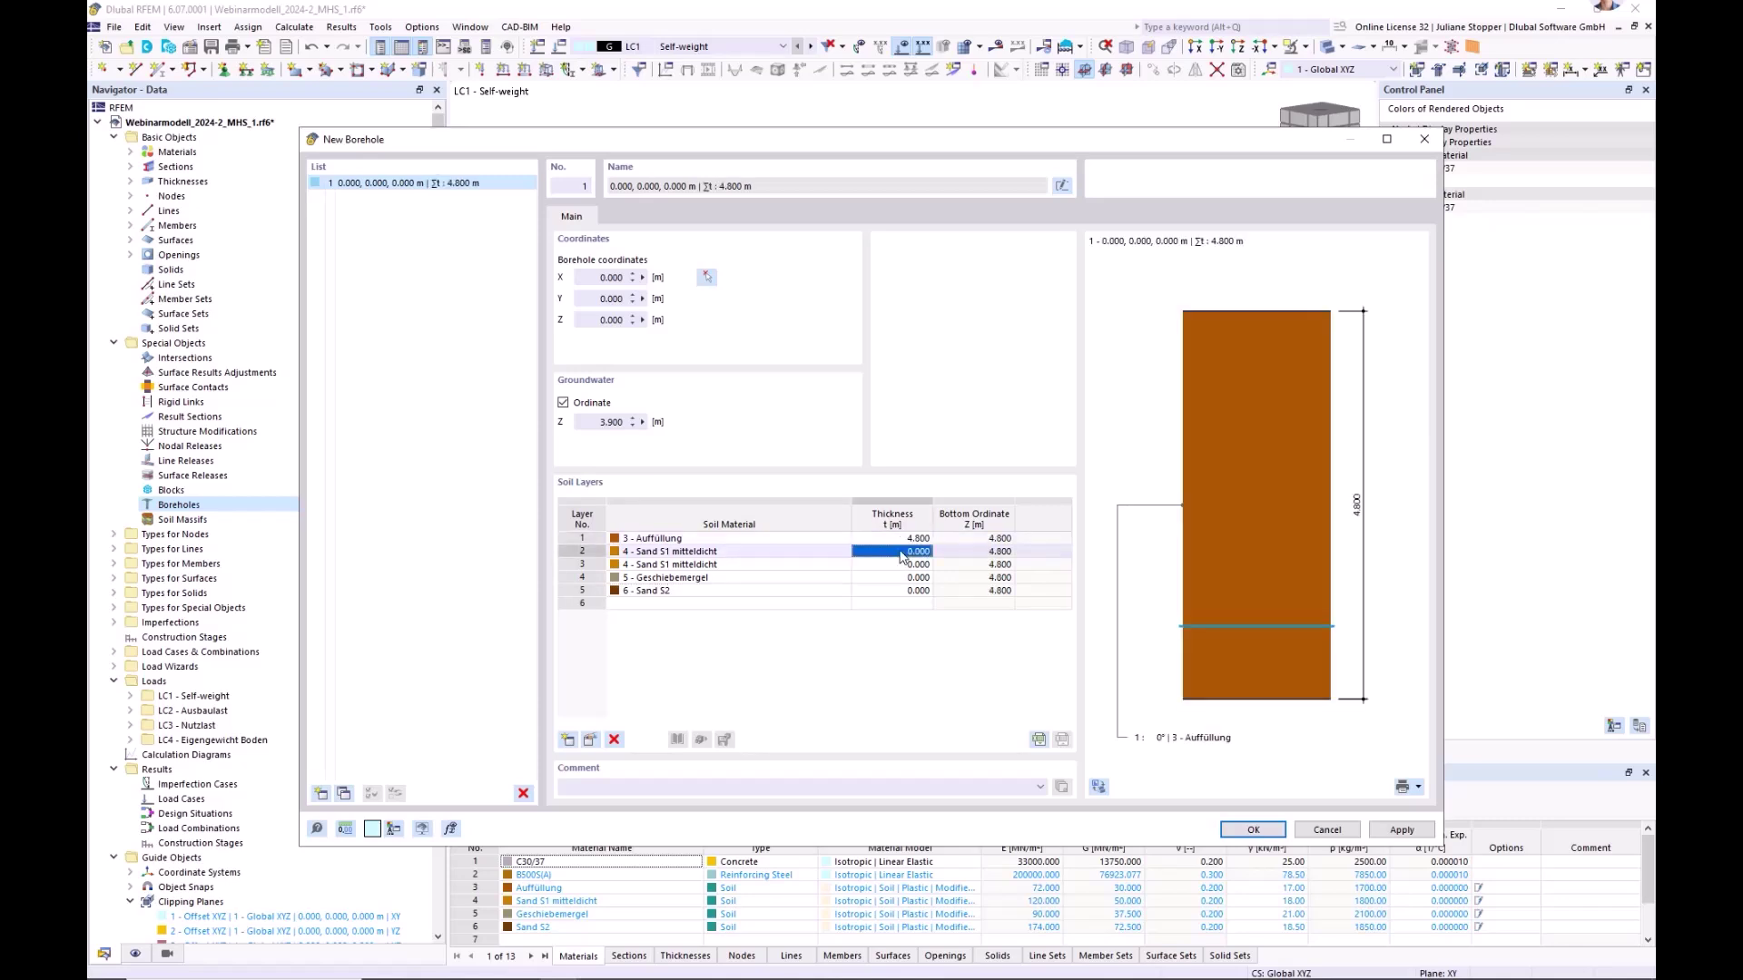
pyautogui.press('BackSpace')
# - Set the thicknesses of soil layers 3, 4 and 5 to 4 m, 3 m and 15 m, and save the borehole
pyautogui.click(901, 564)
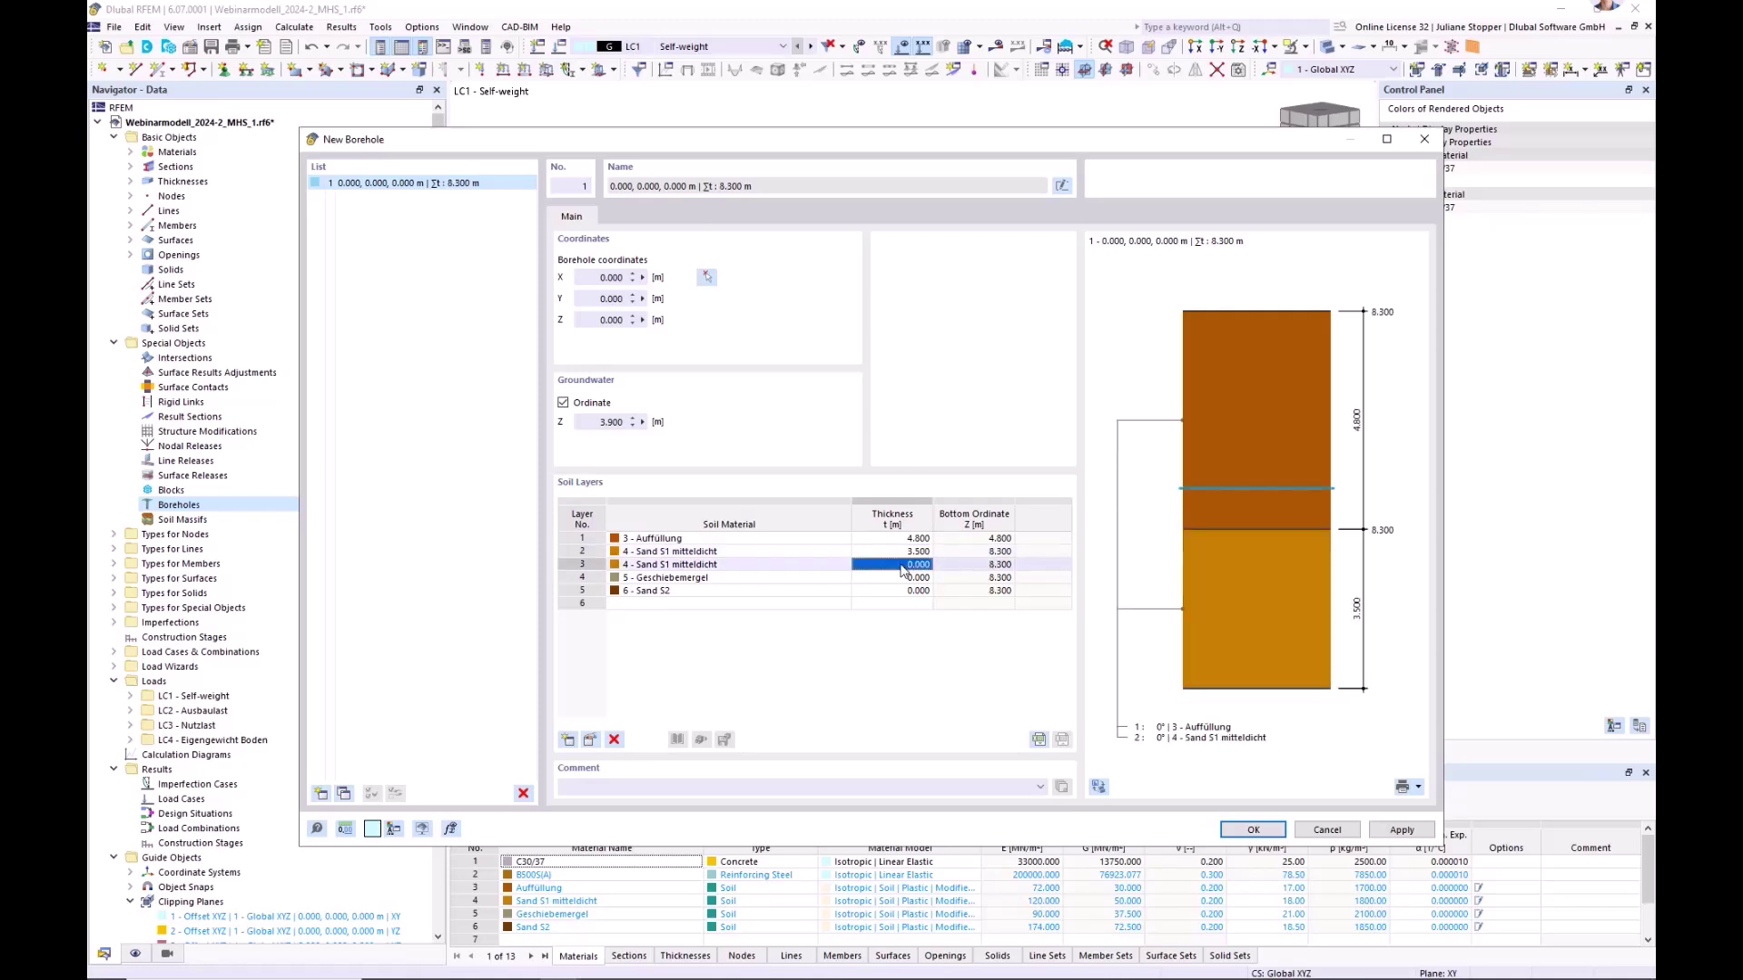
pyautogui.write('4')
pyautogui.click(908, 579)
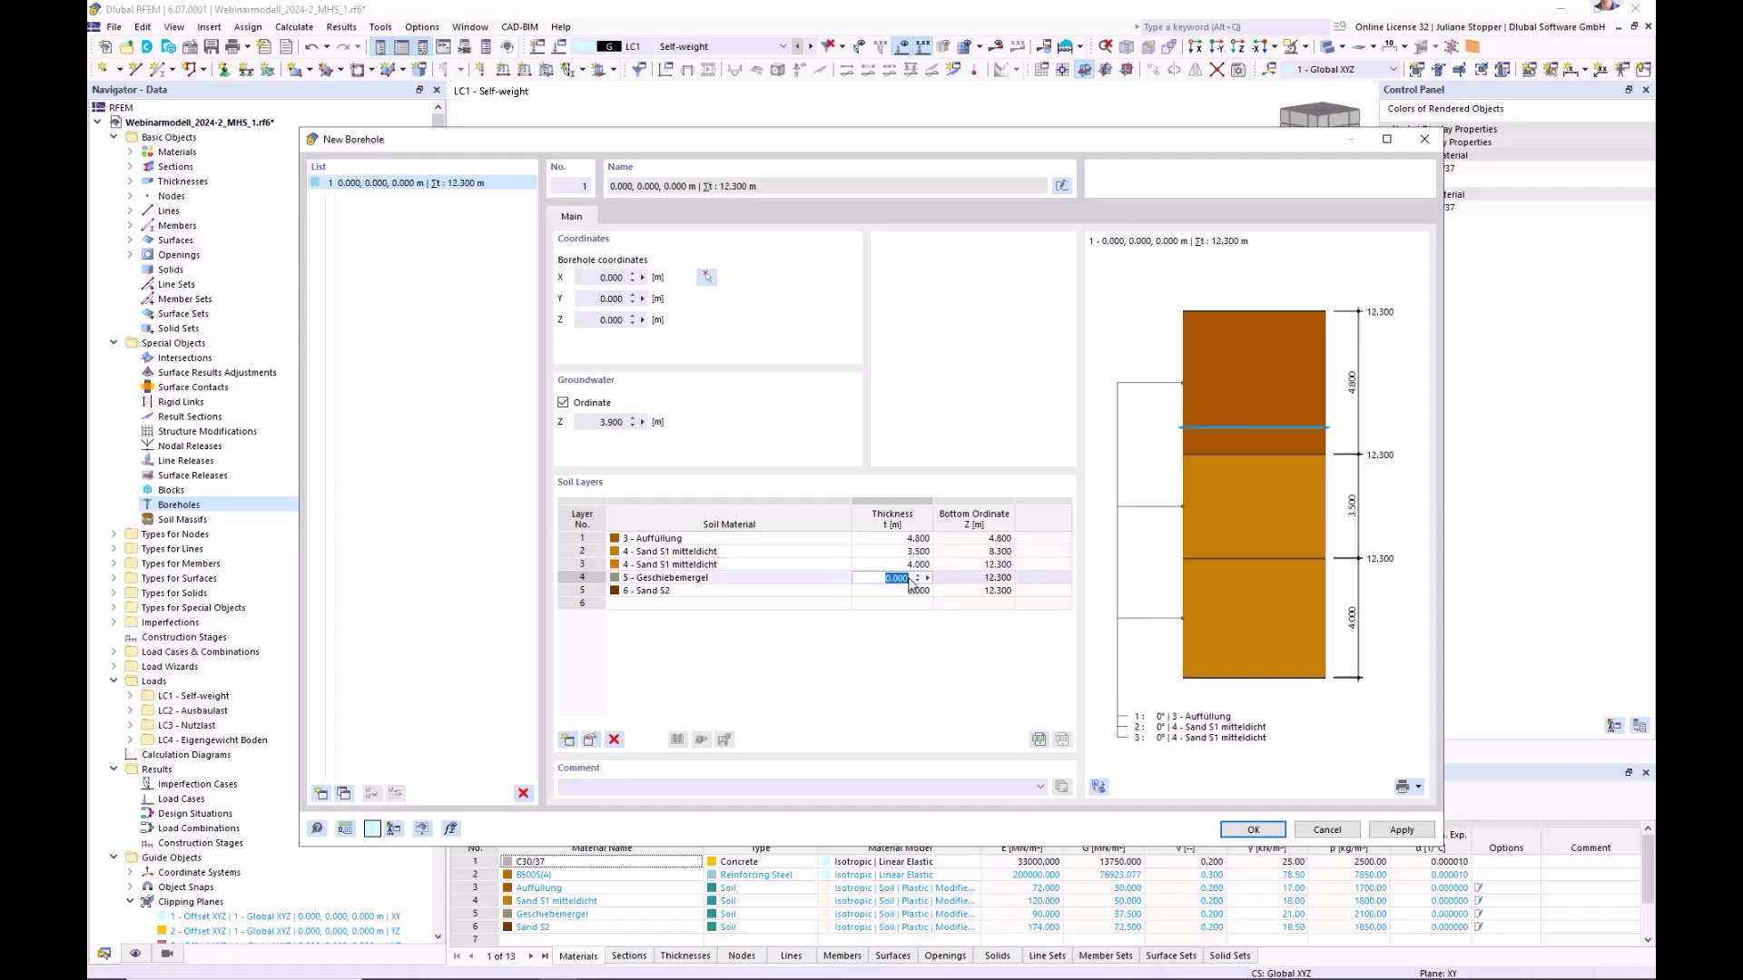
pyautogui.write('3')
pyautogui.click(901, 591)
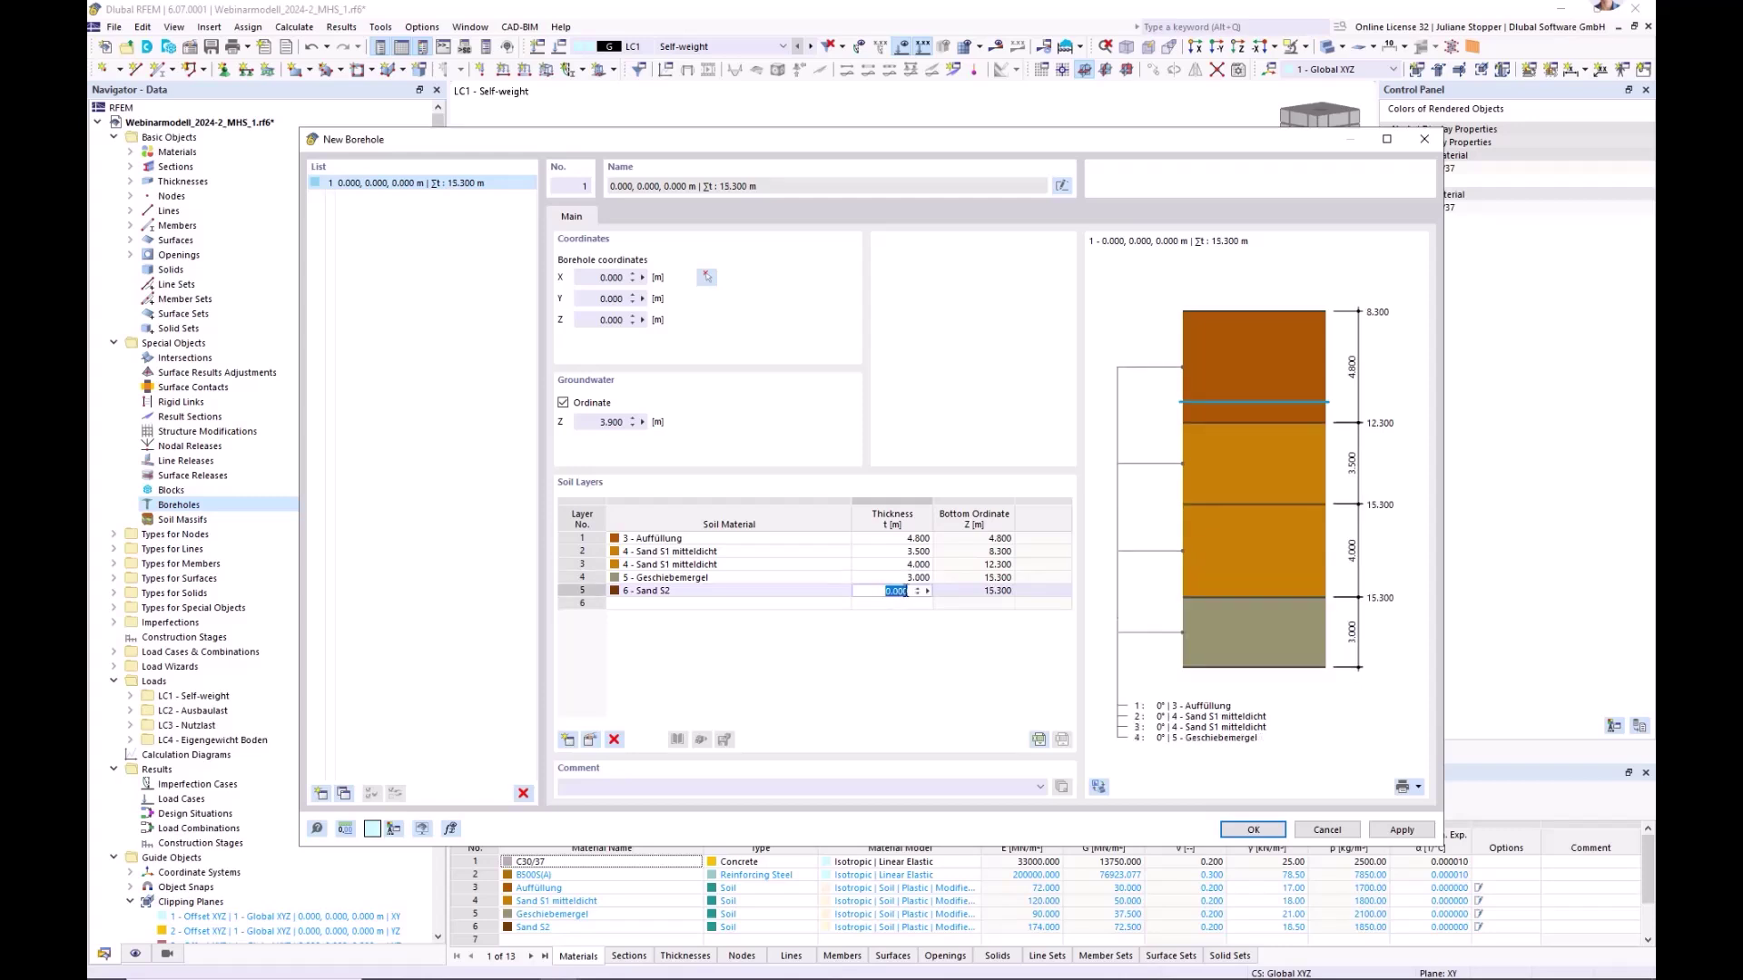
pyautogui.write('15')
pyautogui.press('Return')
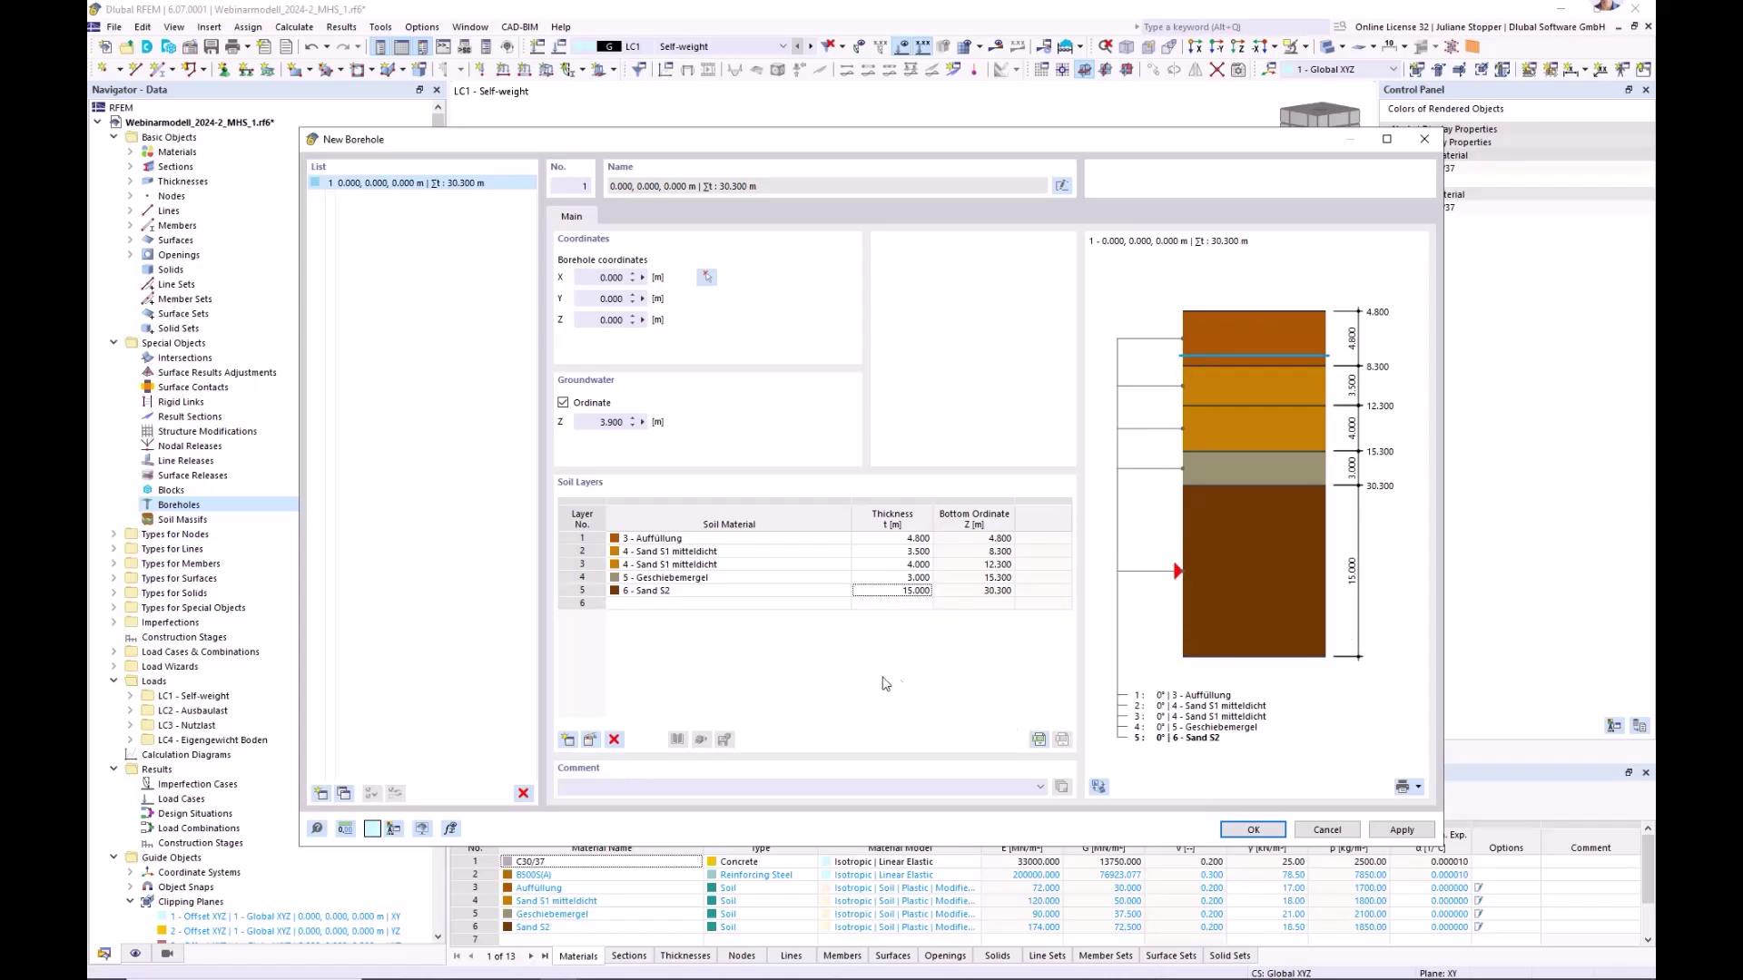
pyautogui.click(1252, 831)
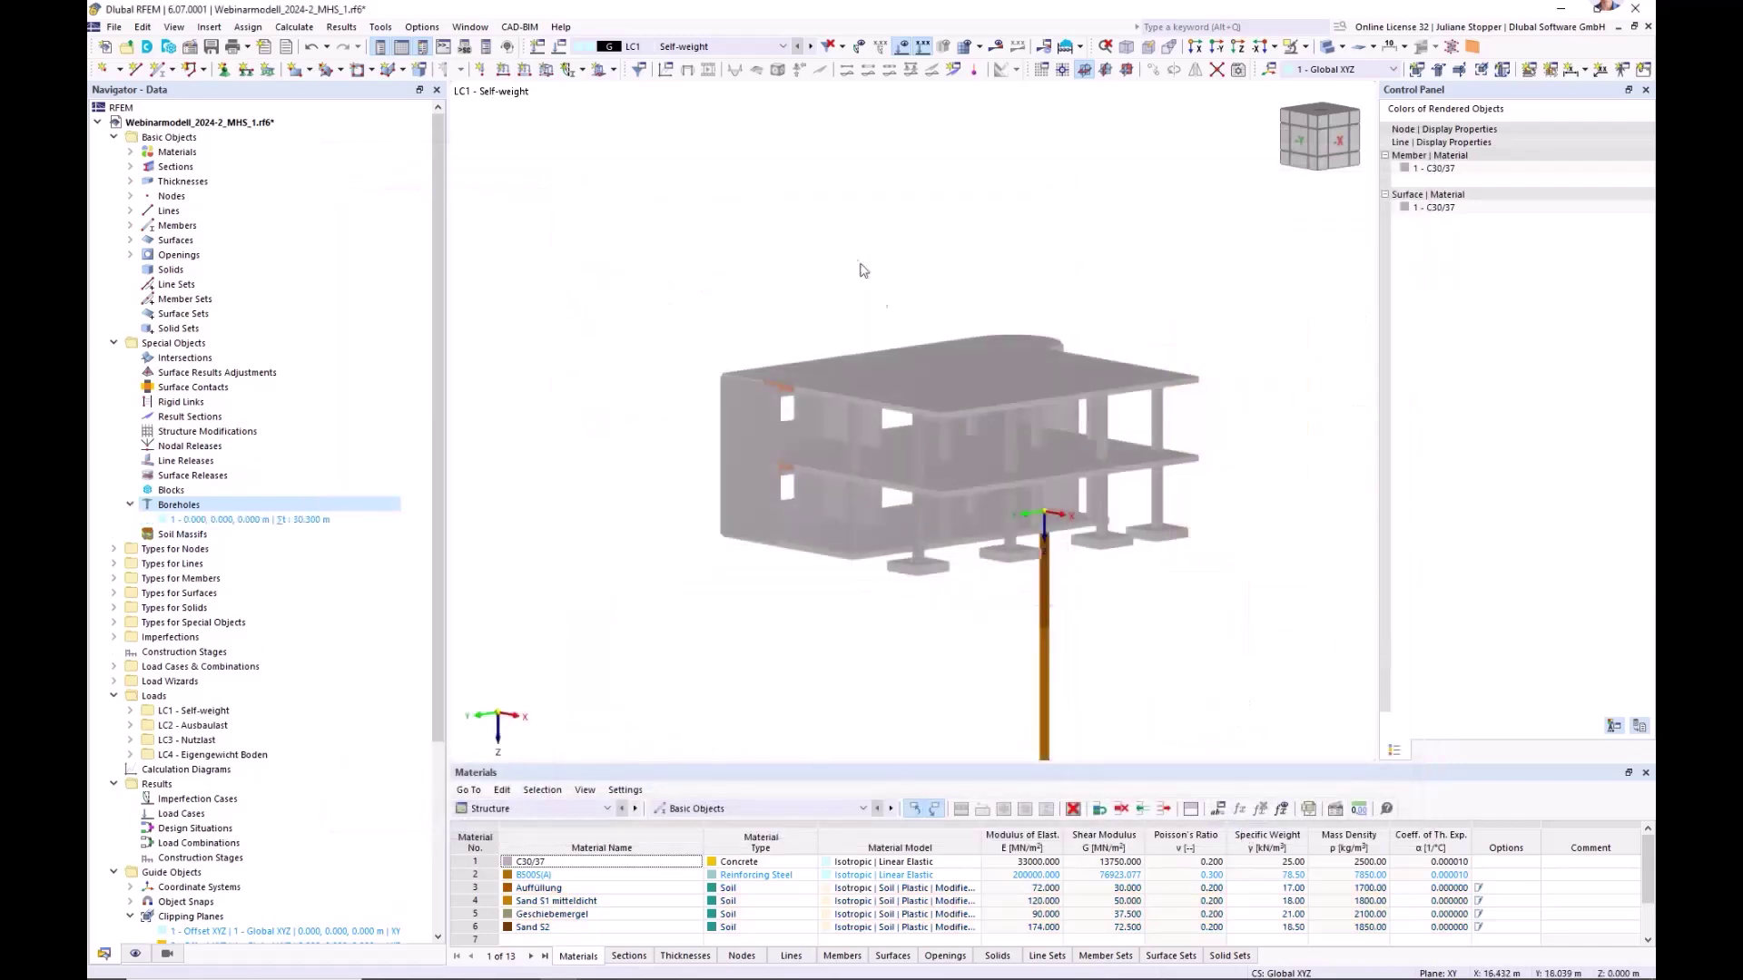
# - Start a new soil massif of the Boreholes type and assign borehole 1 to it
pyautogui.scroll(-3, 880, 300)
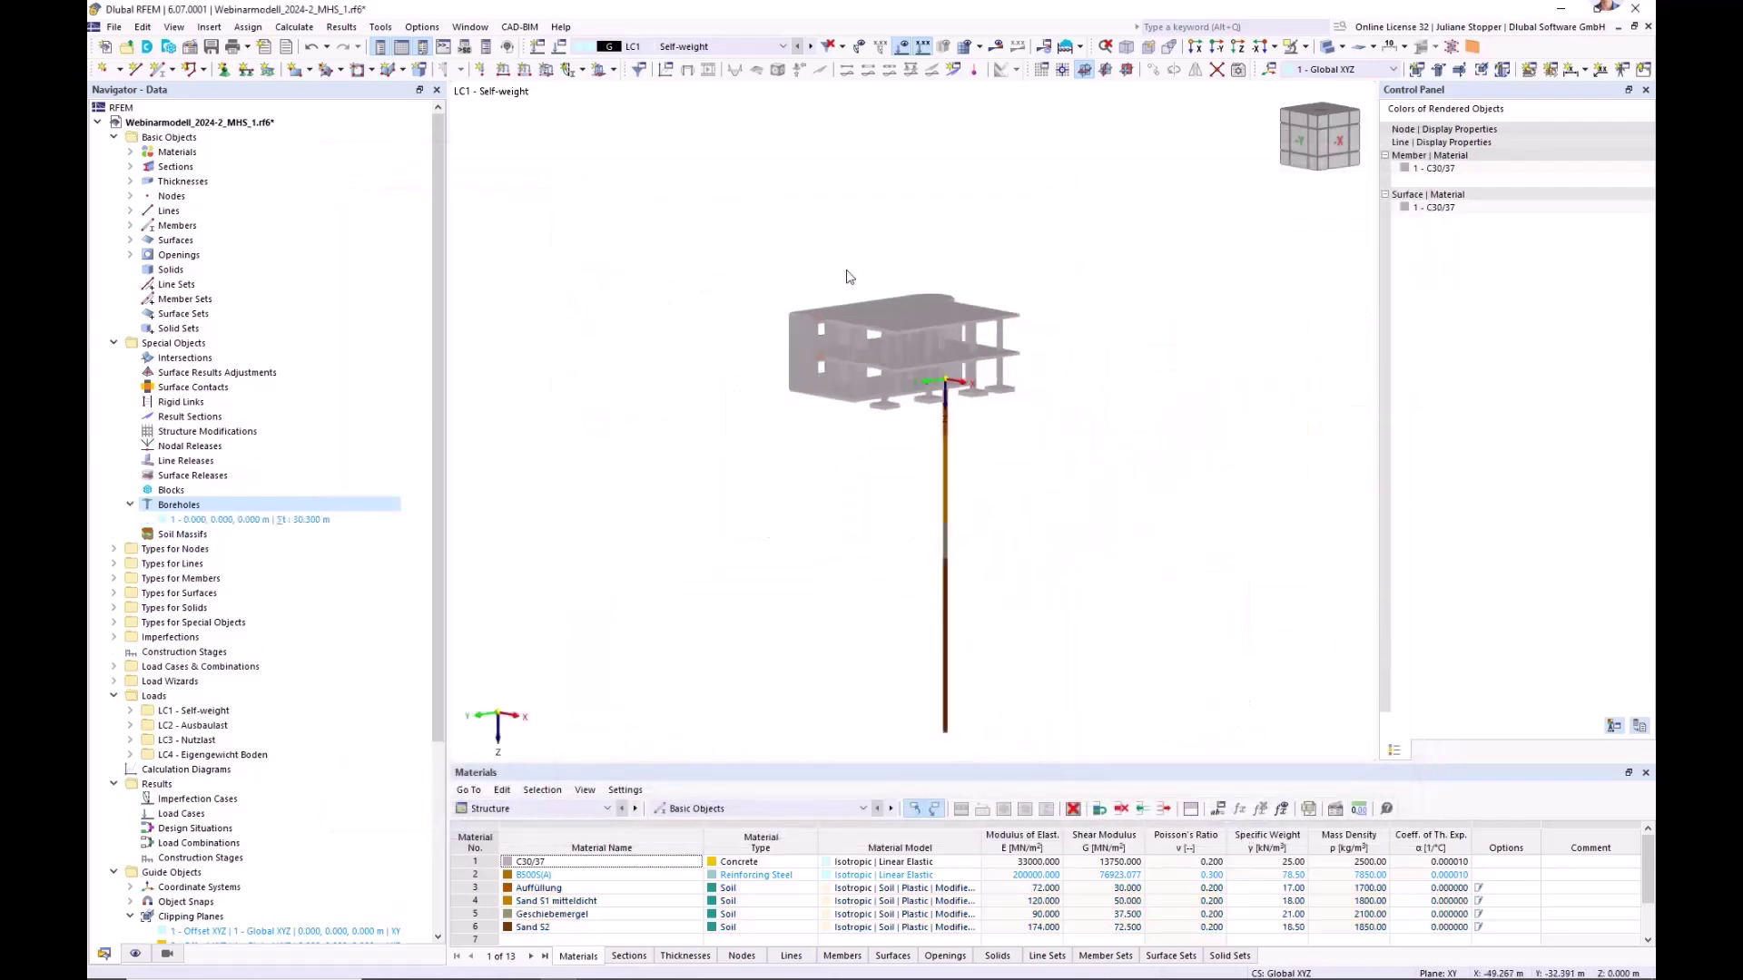
pyautogui.rightClick(160, 537)
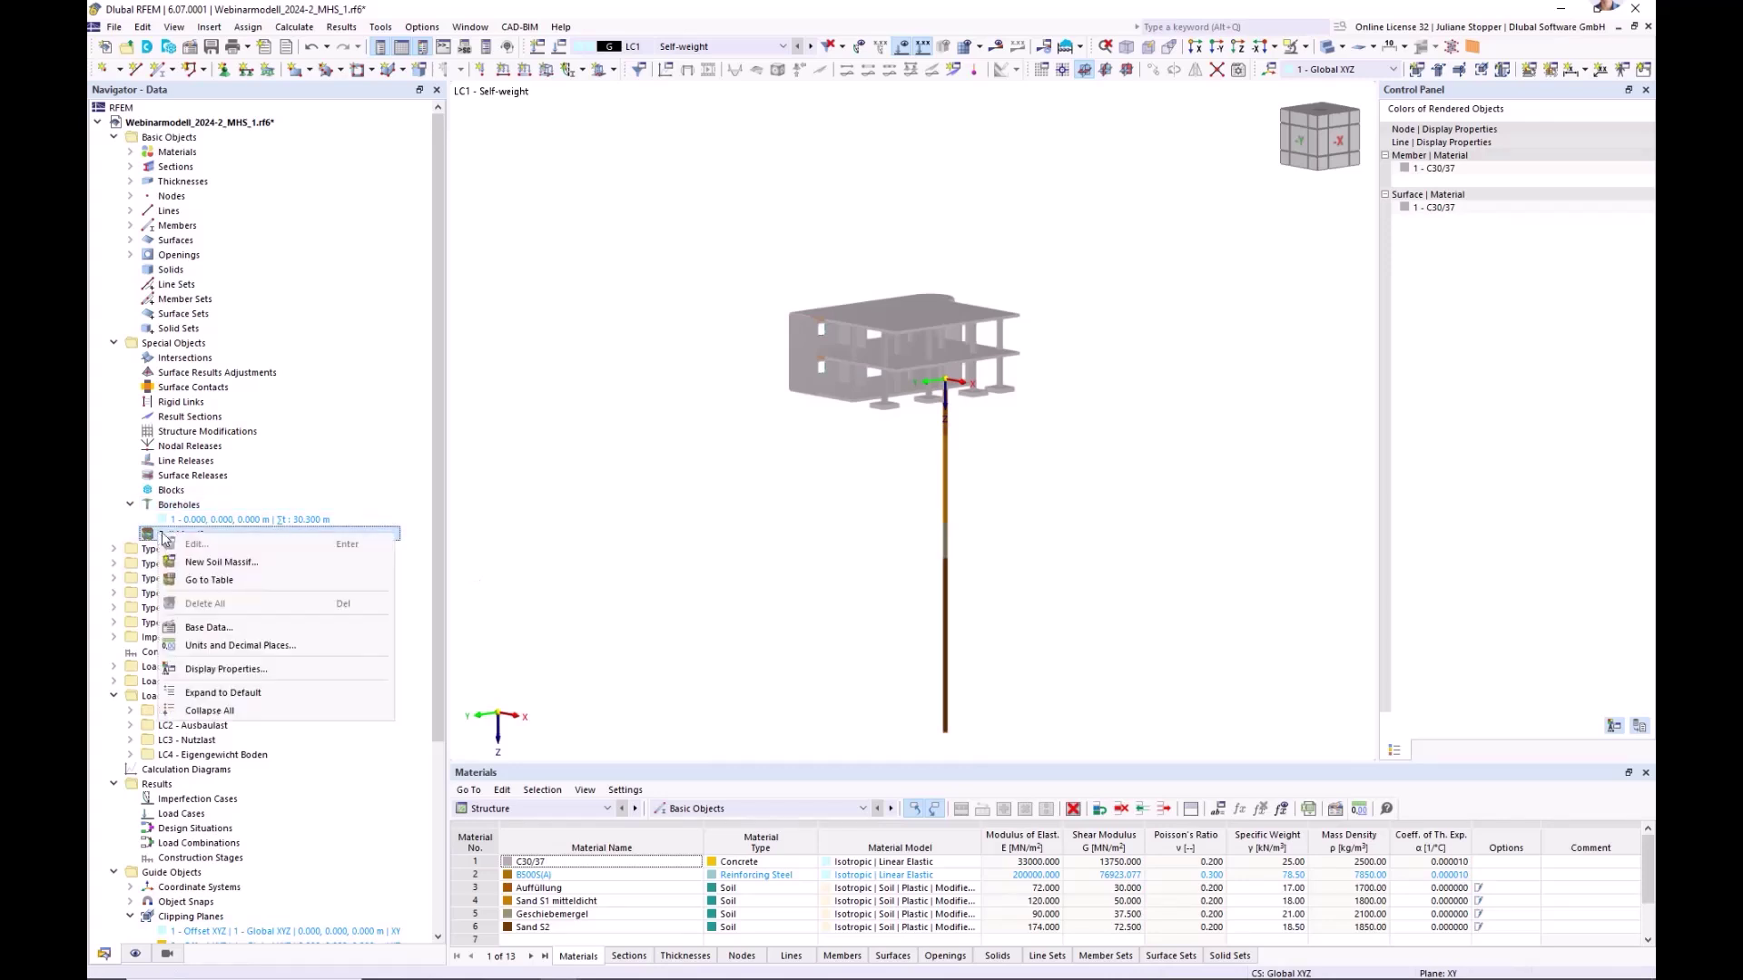
pyautogui.click(207, 565)
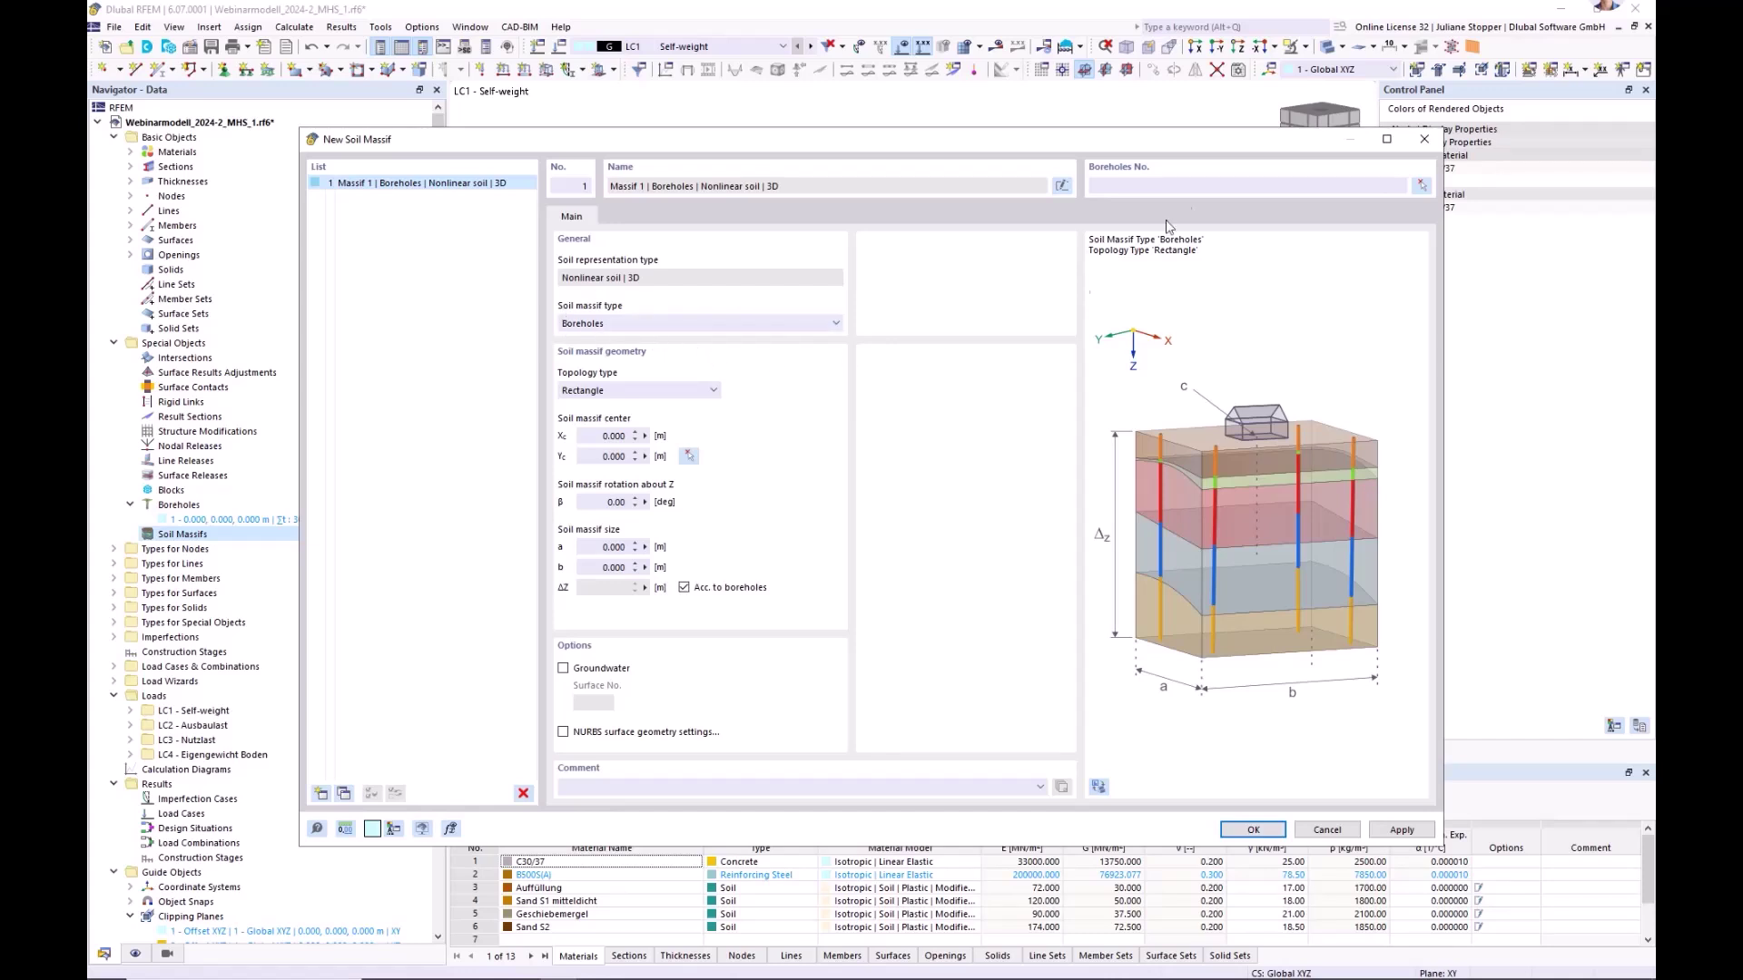
pyautogui.click(1121, 189)
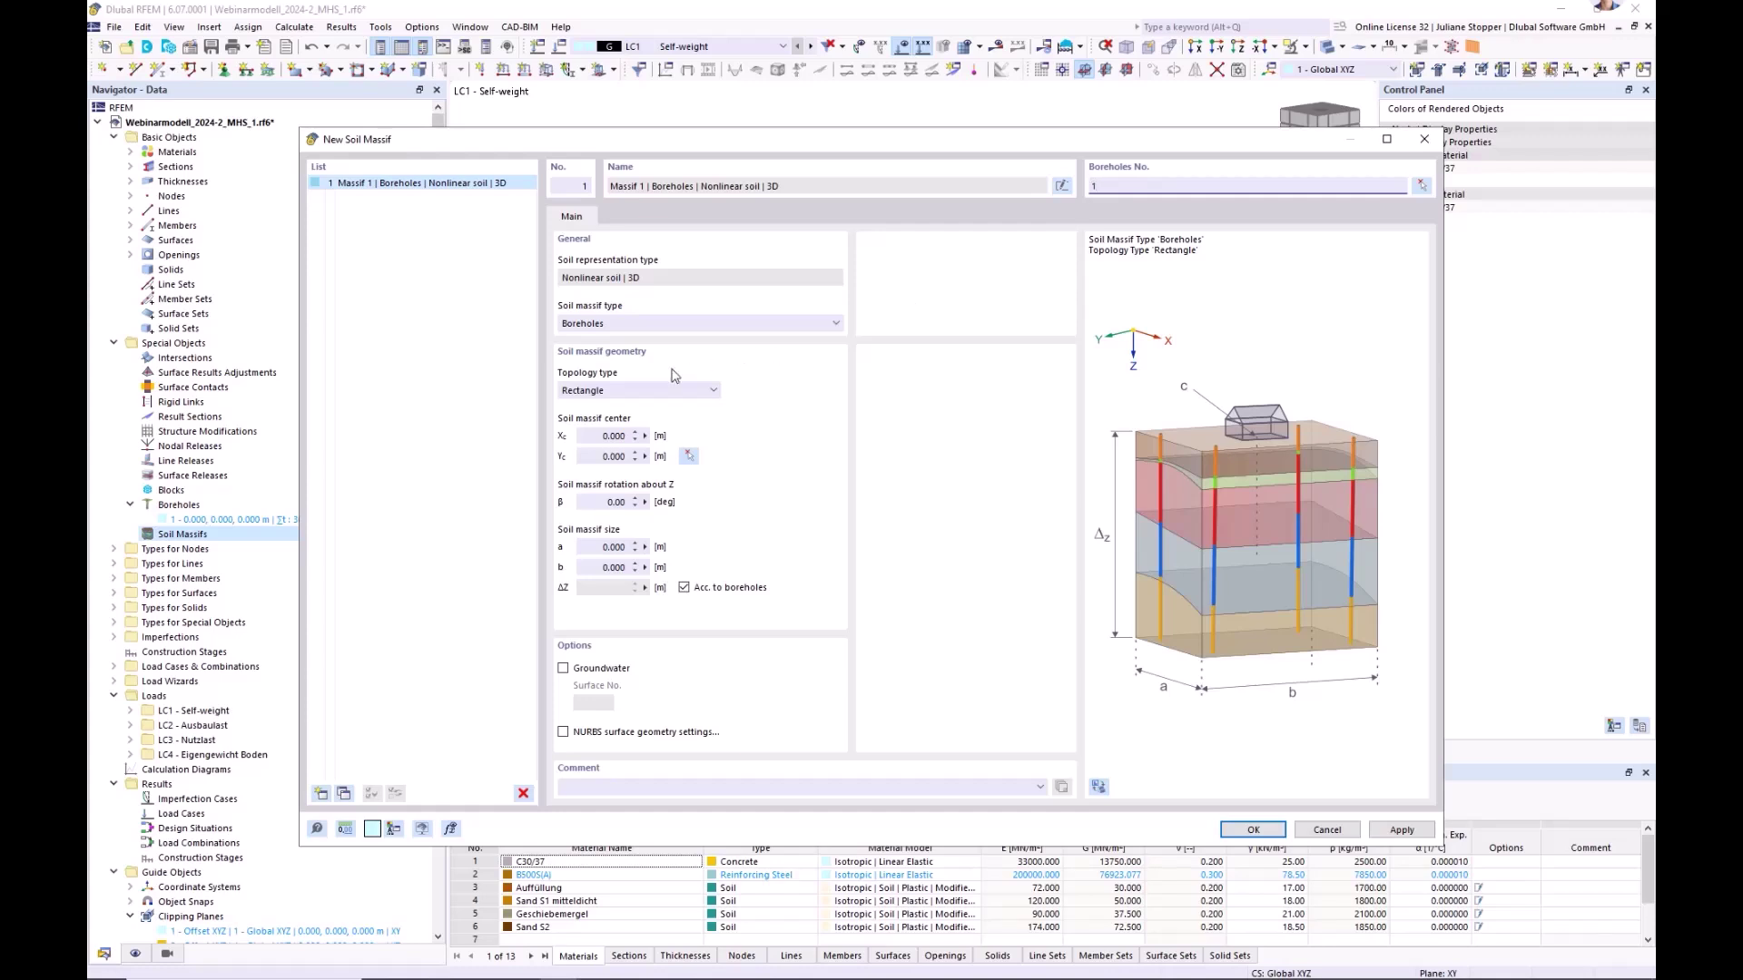
# - Set the soil massif center to X 6 m and Y 8 m
pyautogui.click(599, 436)
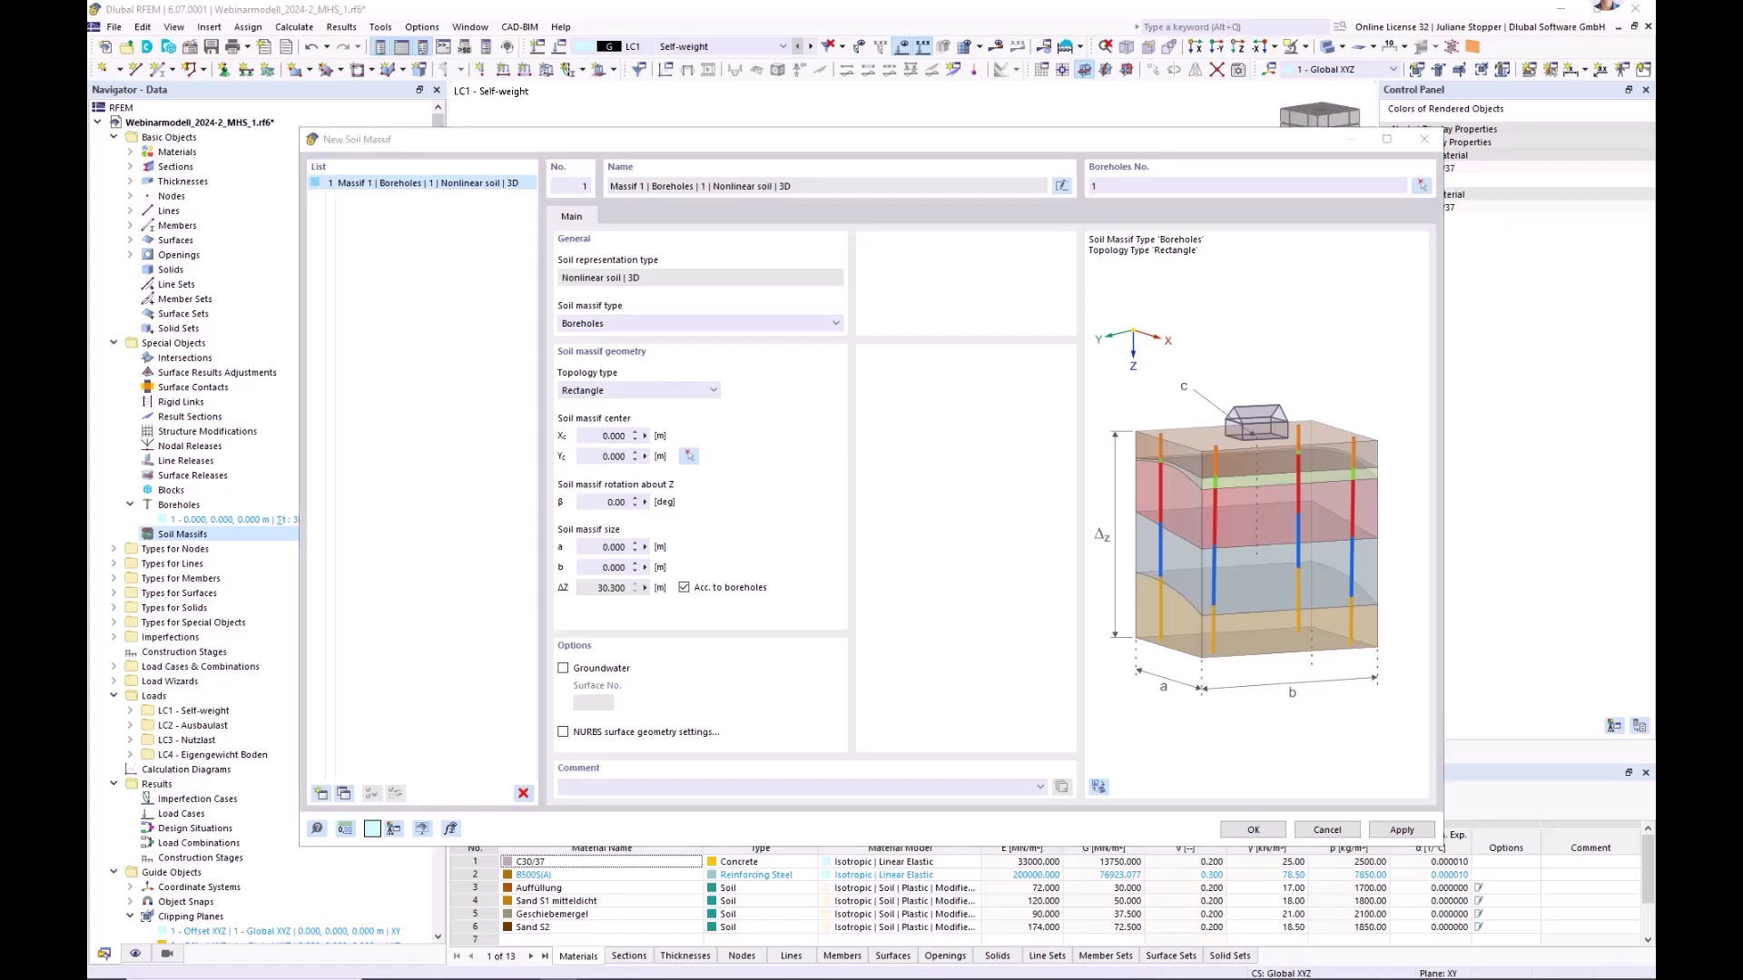
pyautogui.doubleClick(609, 437)
pyautogui.click(701, 439)
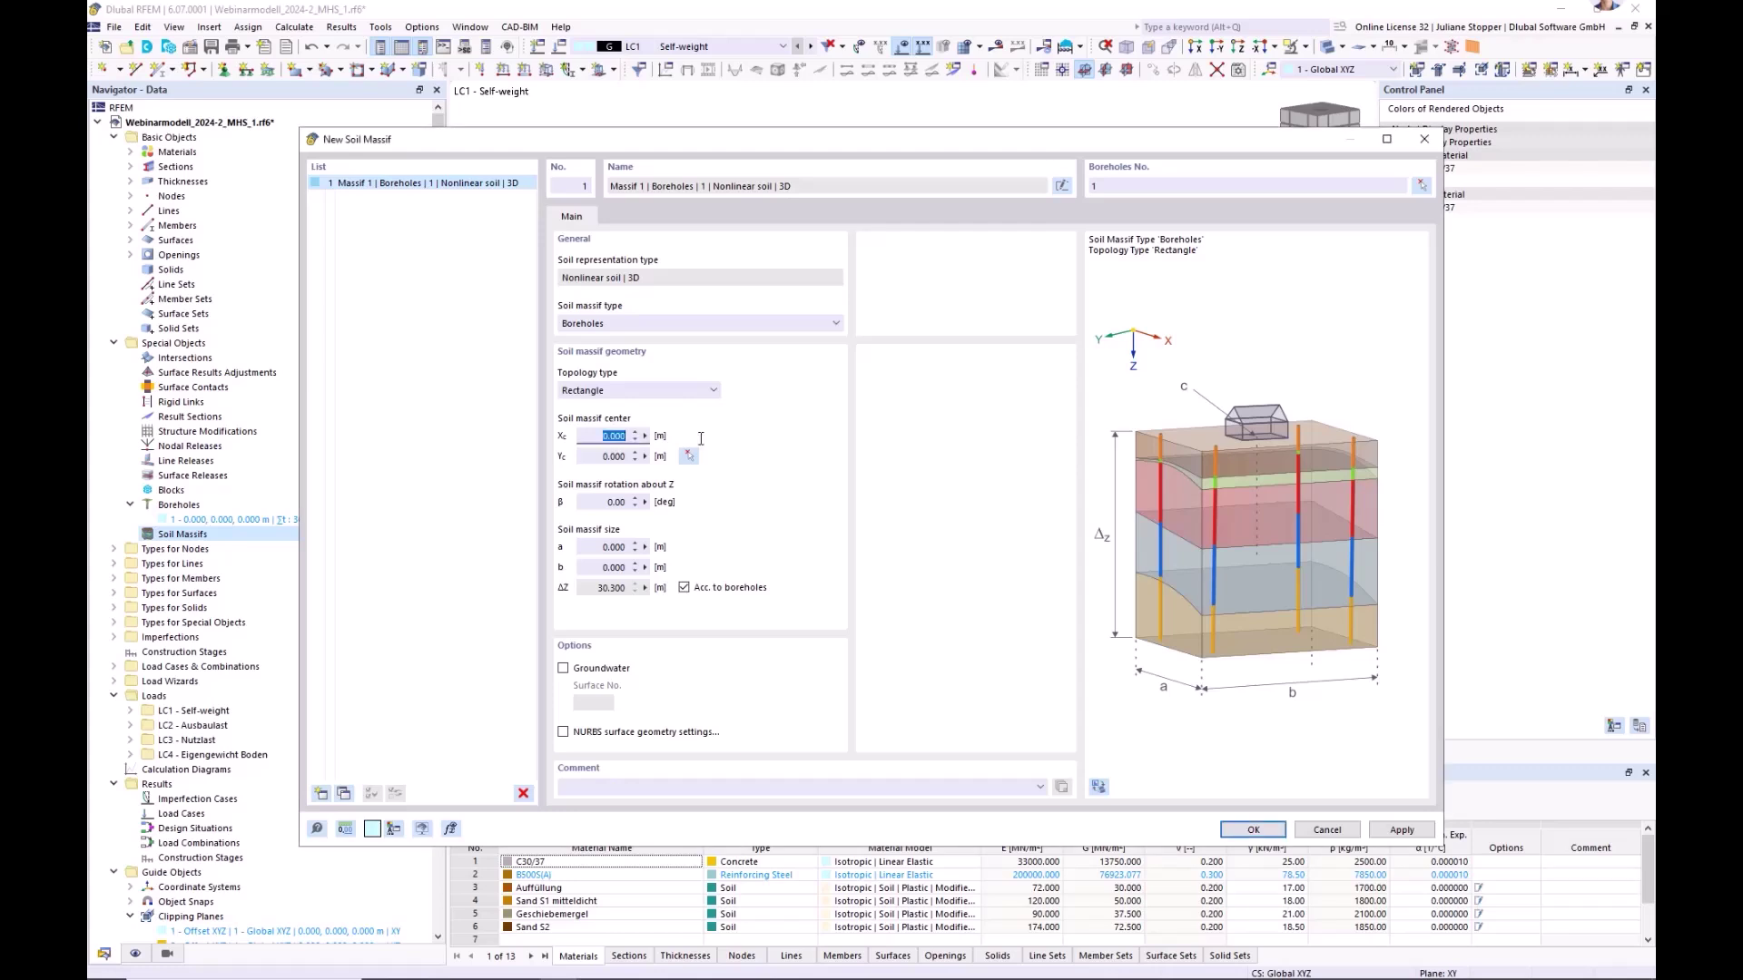
pyautogui.write('6')
pyautogui.press('Tab')
pyautogui.write('8')
# - Set the soil massif size to 48 m by 48 m, enable groundwater, and create the massif
pyautogui.click(586, 551)
pyautogui.write('48')
pyautogui.press('Tab')
pyautogui.write('48')
pyautogui.hotkey('shift', 'Tab')
pyautogui.click(563, 669)
pyautogui.click(1253, 831)
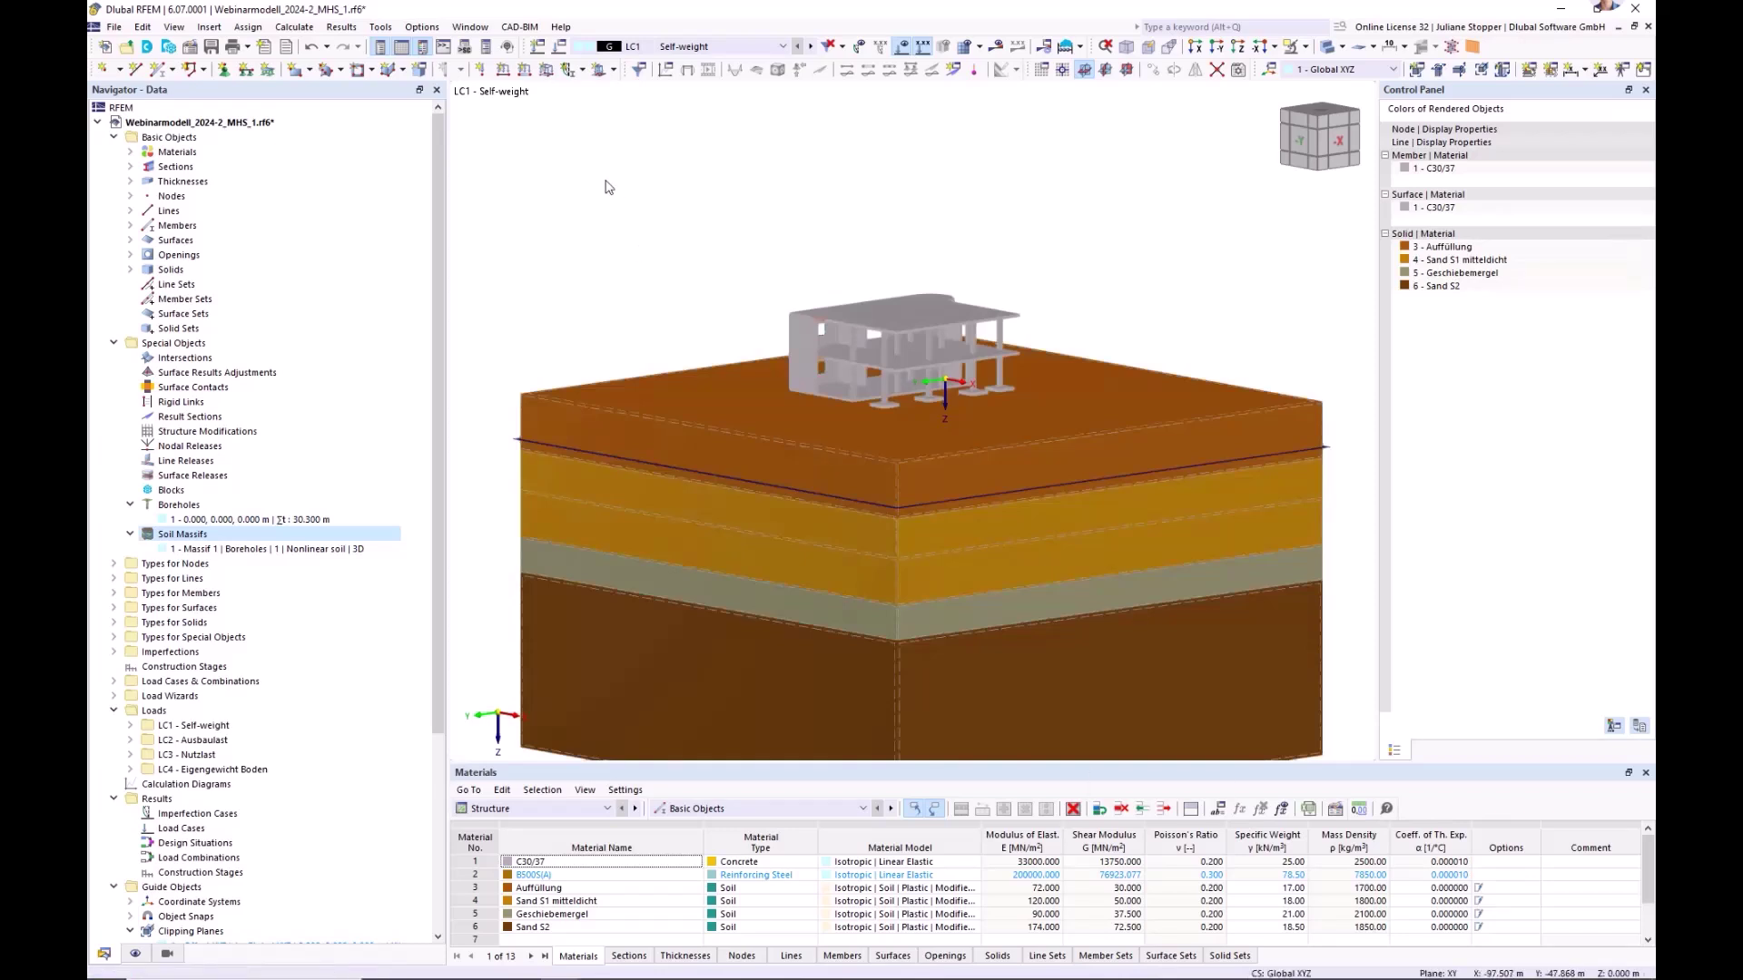
# - Examine the solids generated for the soil massif by highlighting each of the five soil layers in the model
pyautogui.scroll(-1, 608, 187)
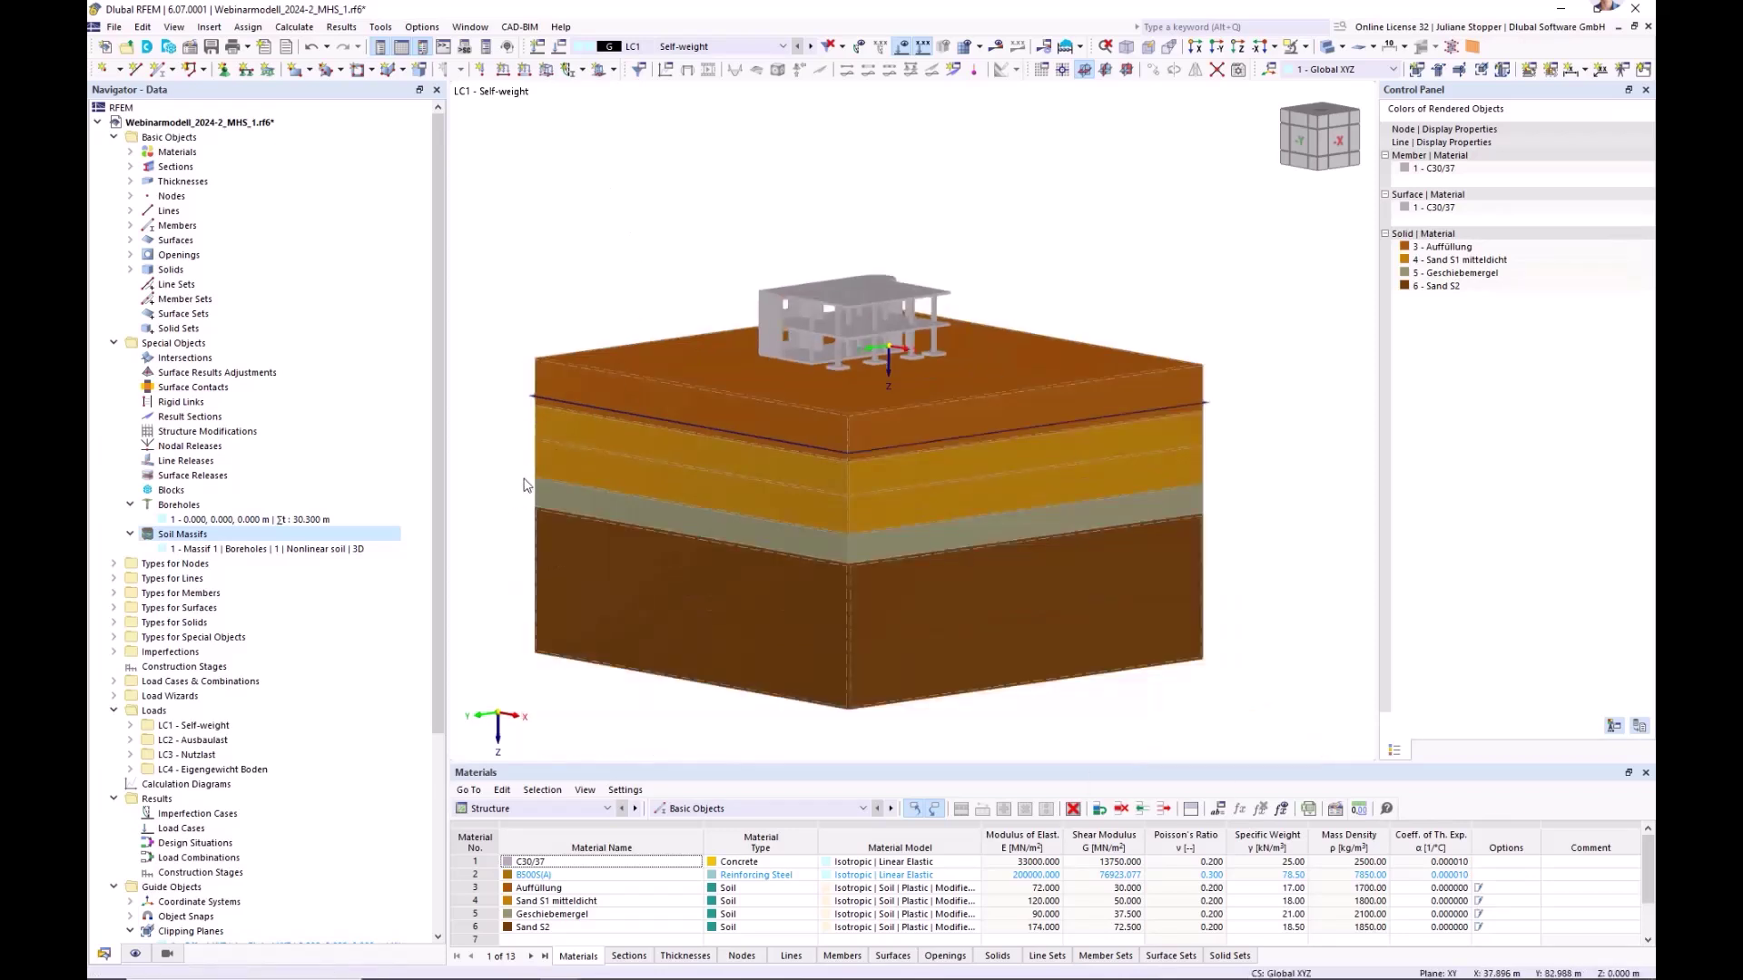
pyautogui.moveTo(544, 508); pyautogui.dragTo(574, 483, button='middle')
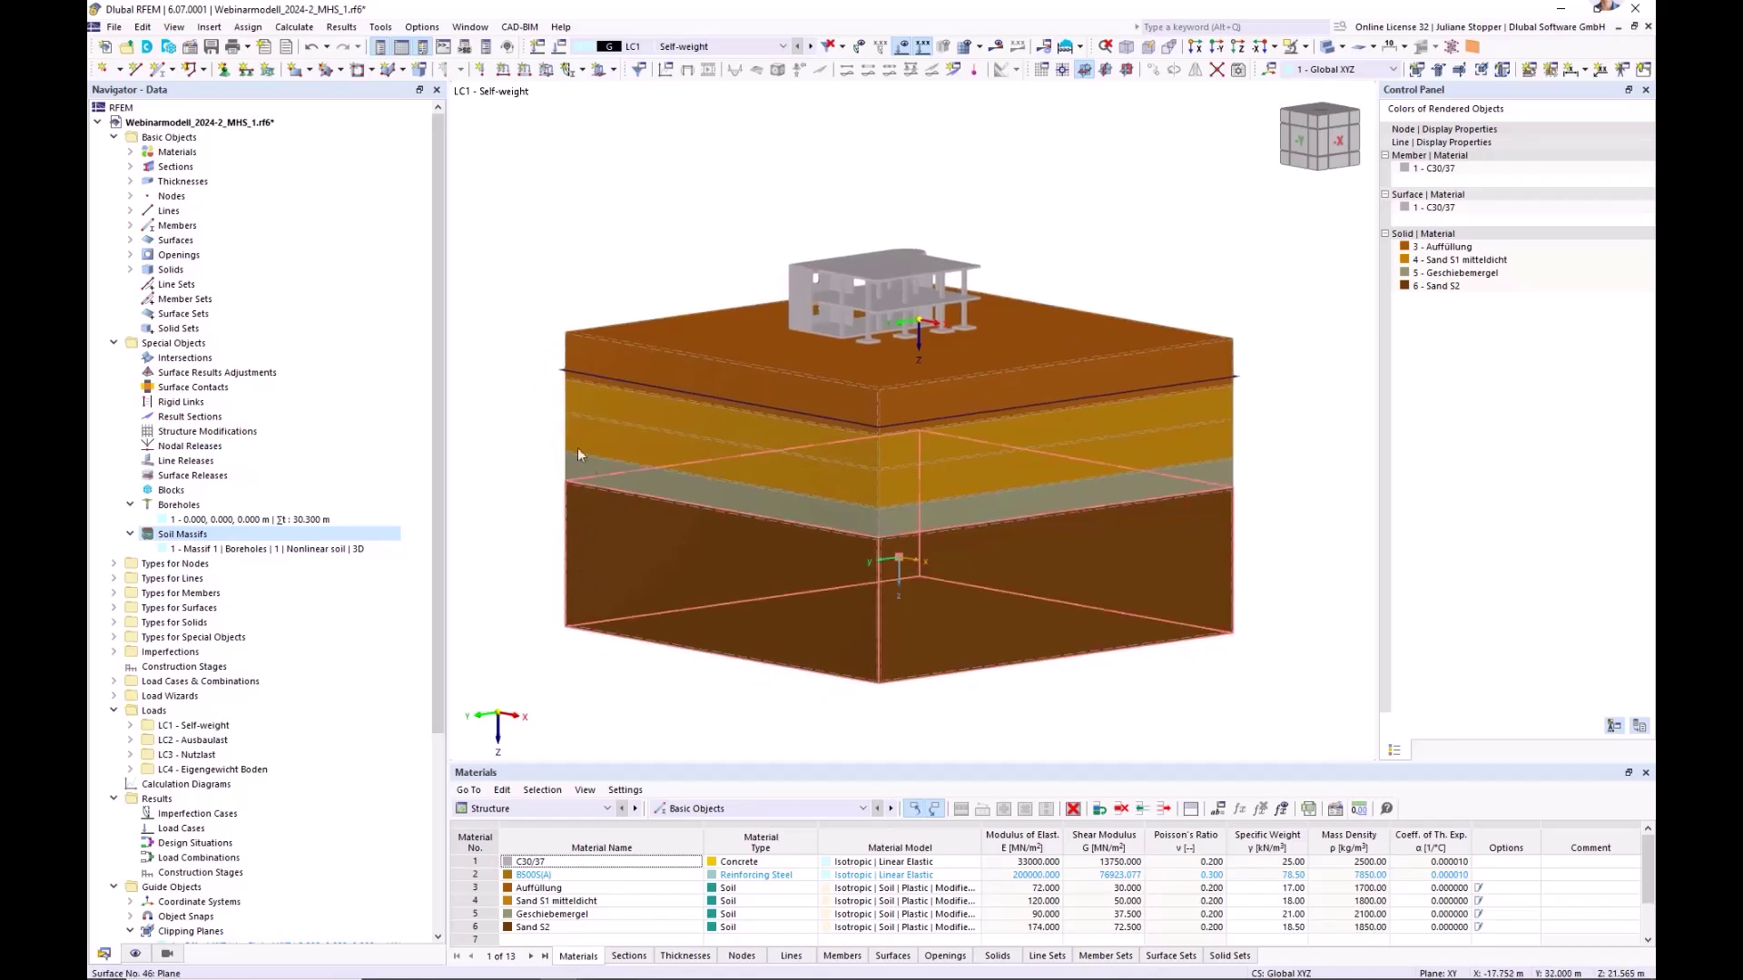
pyautogui.click(130, 269)
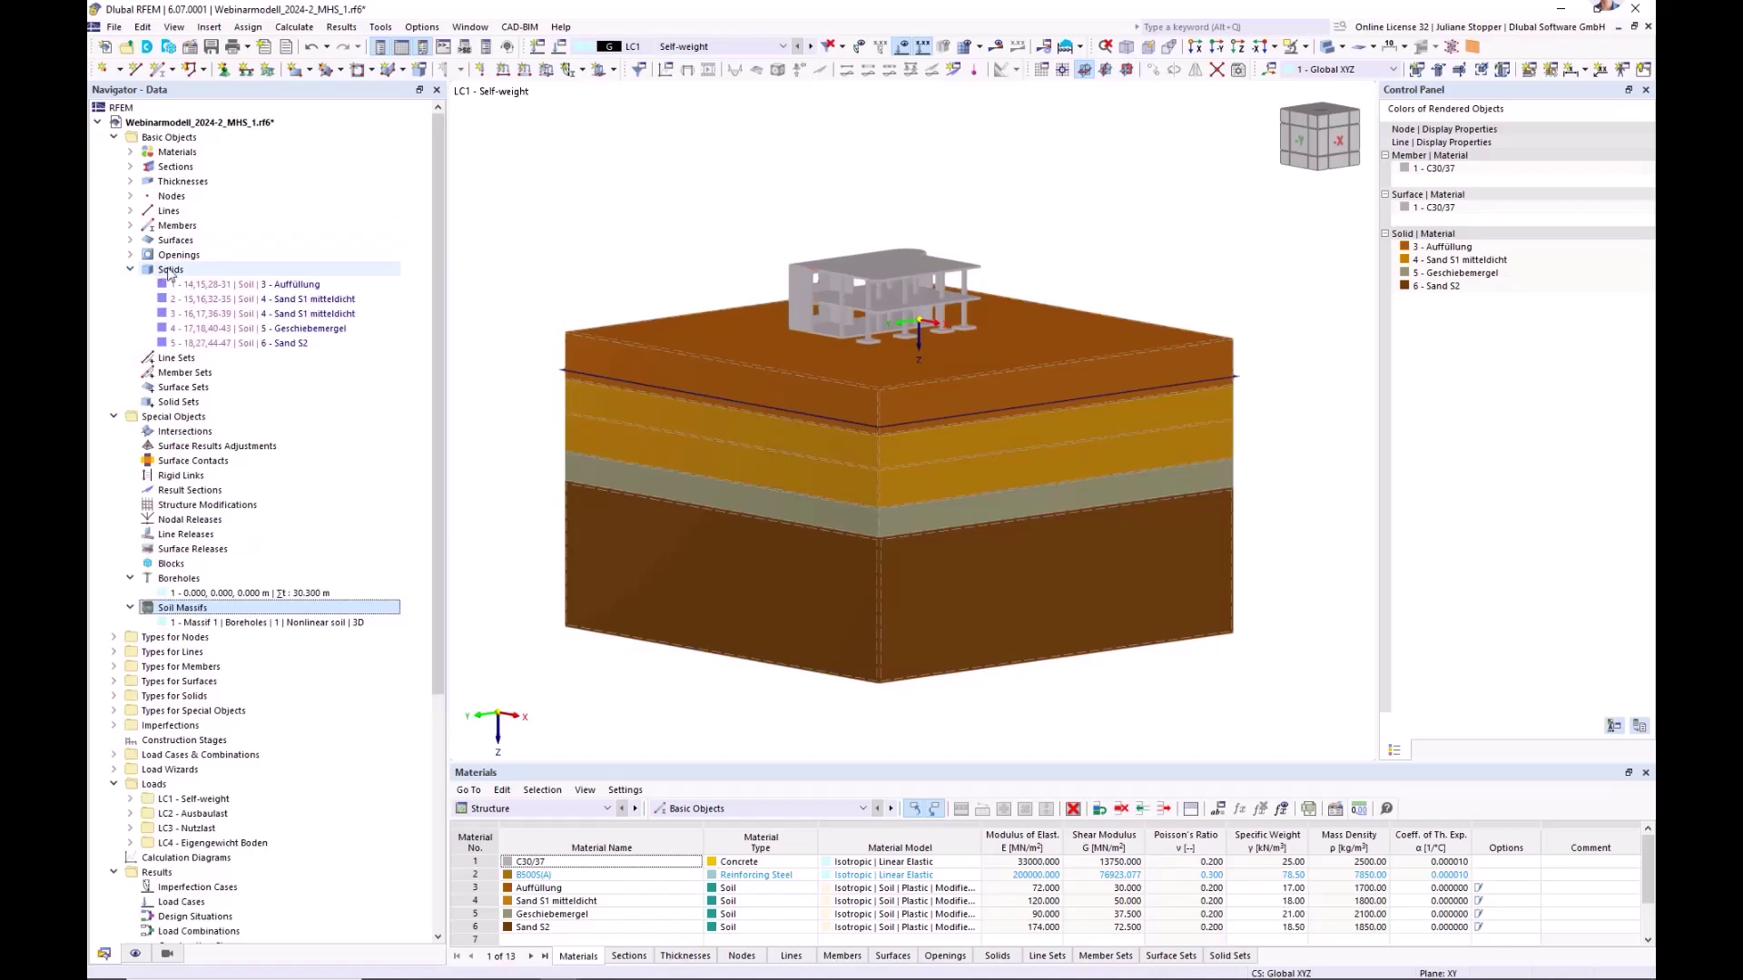
pyautogui.click(187, 285)
pyautogui.click(191, 300)
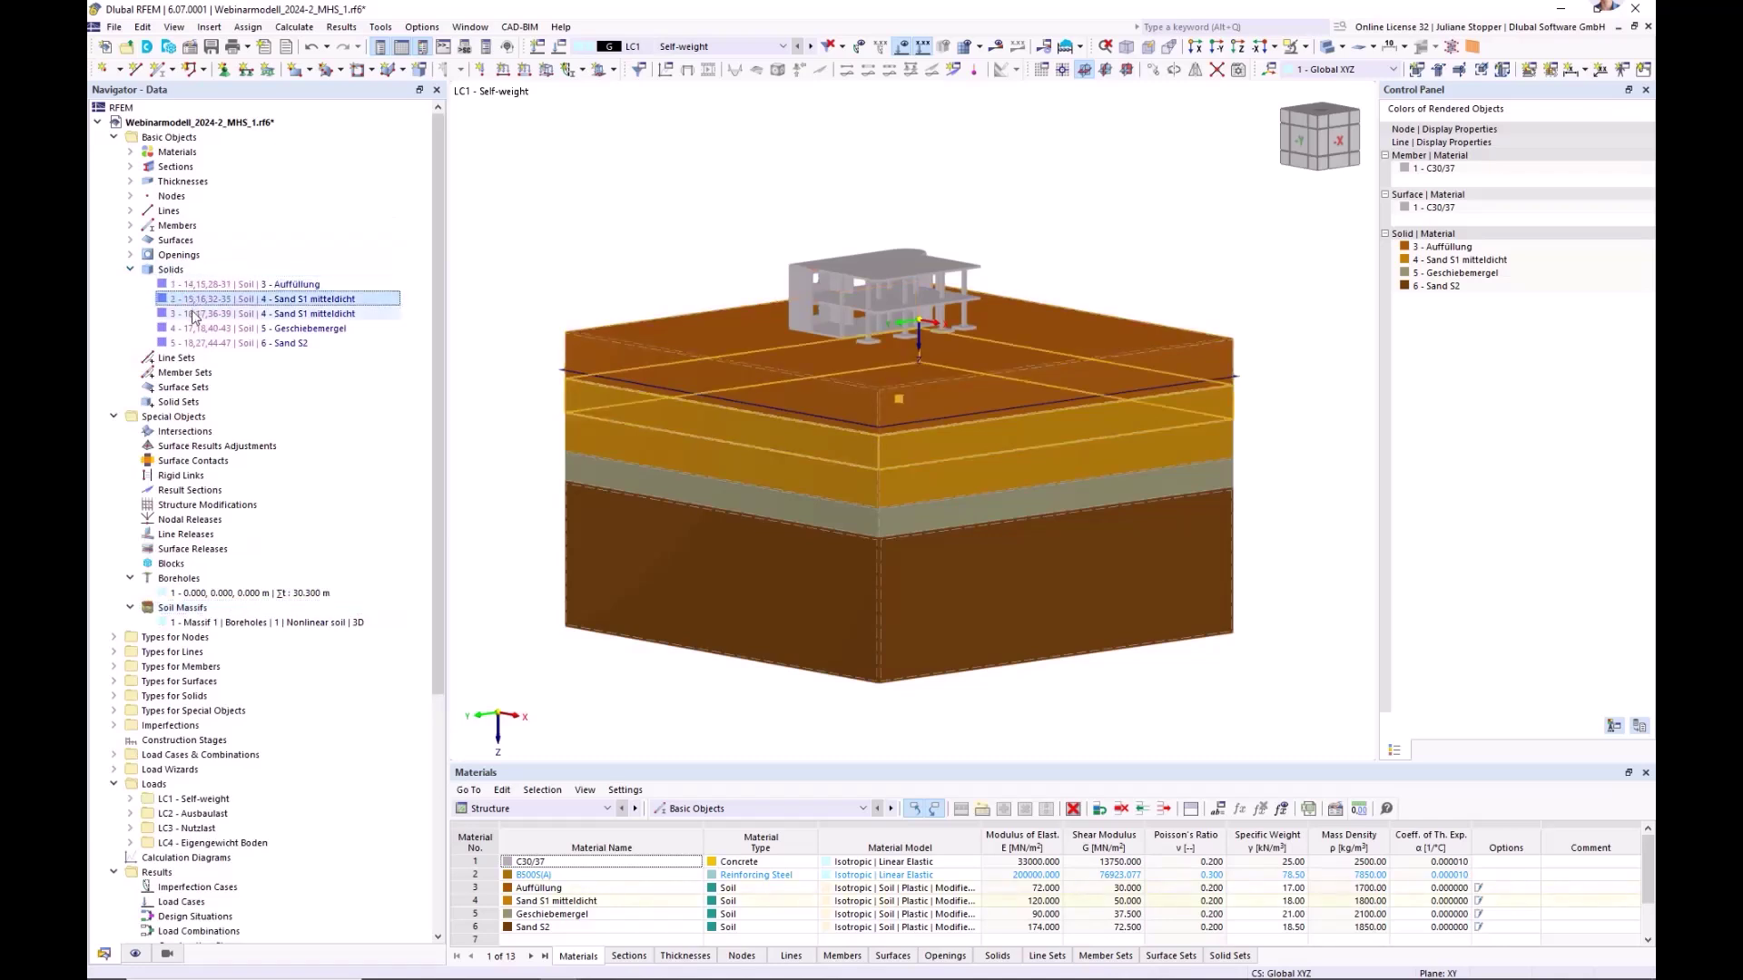
pyautogui.click(193, 314)
pyautogui.click(195, 328)
pyautogui.click(197, 343)
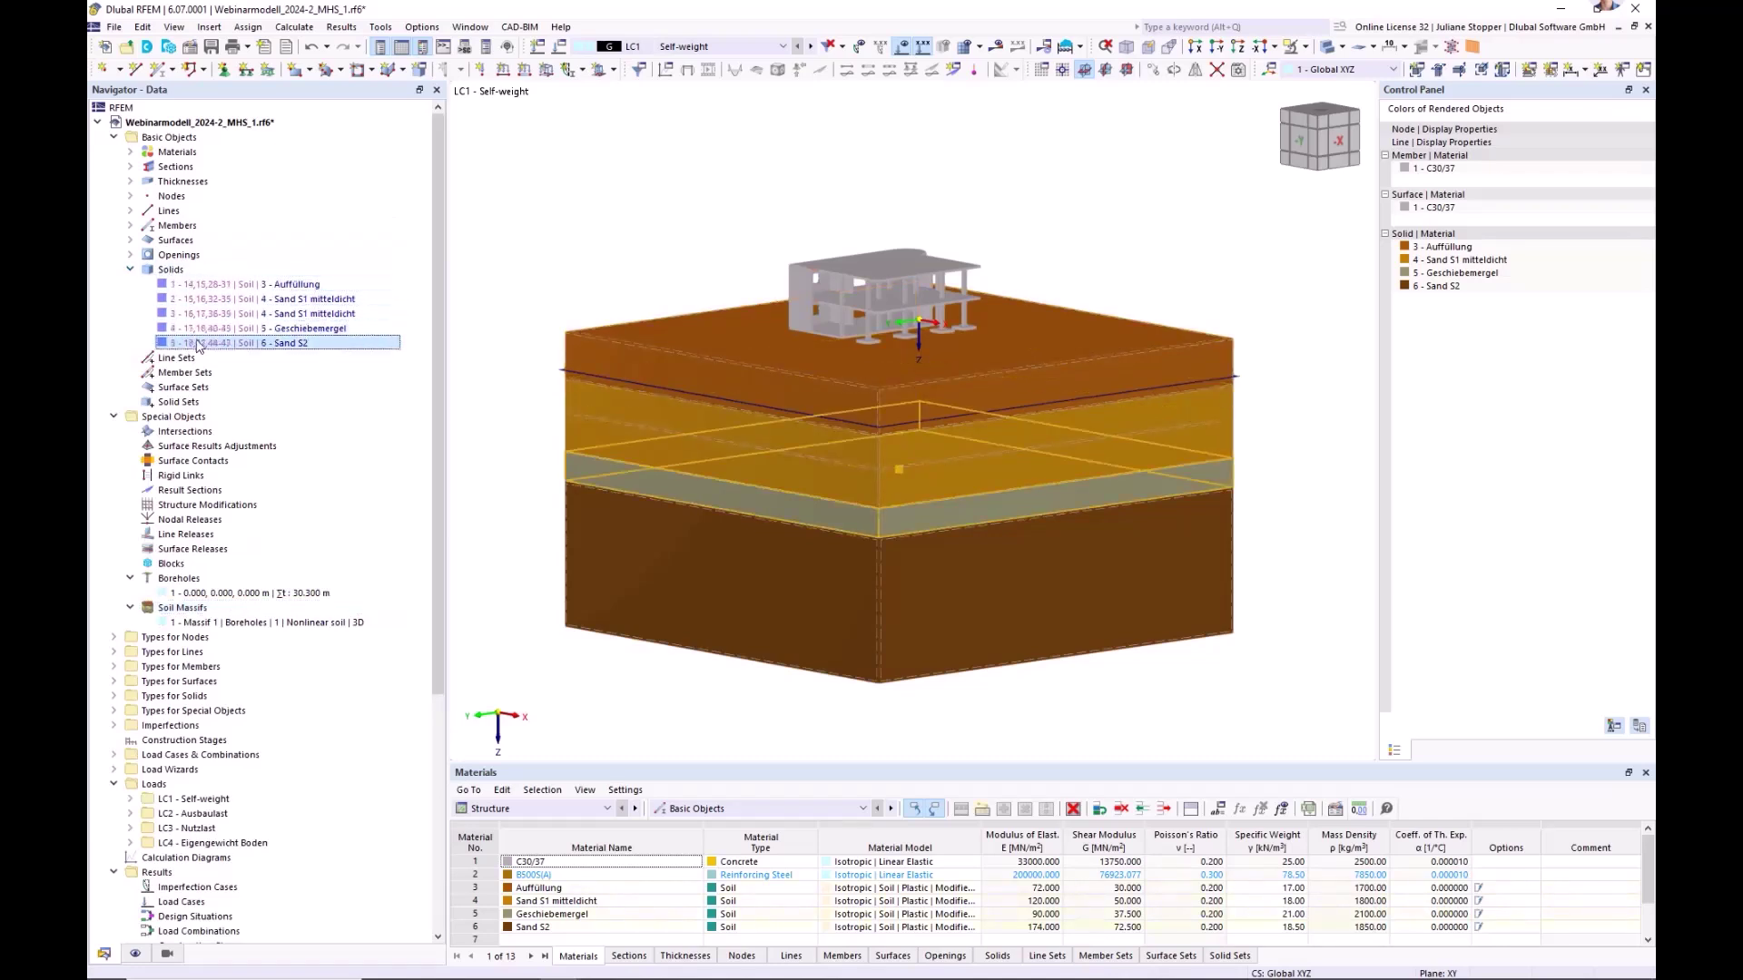
# - Examine the surfaces generated for the soil massif, highlighting the groundwater surface, and collapse the surface list
pyautogui.click(130, 241)
pyautogui.scroll(-8, 302, 585)
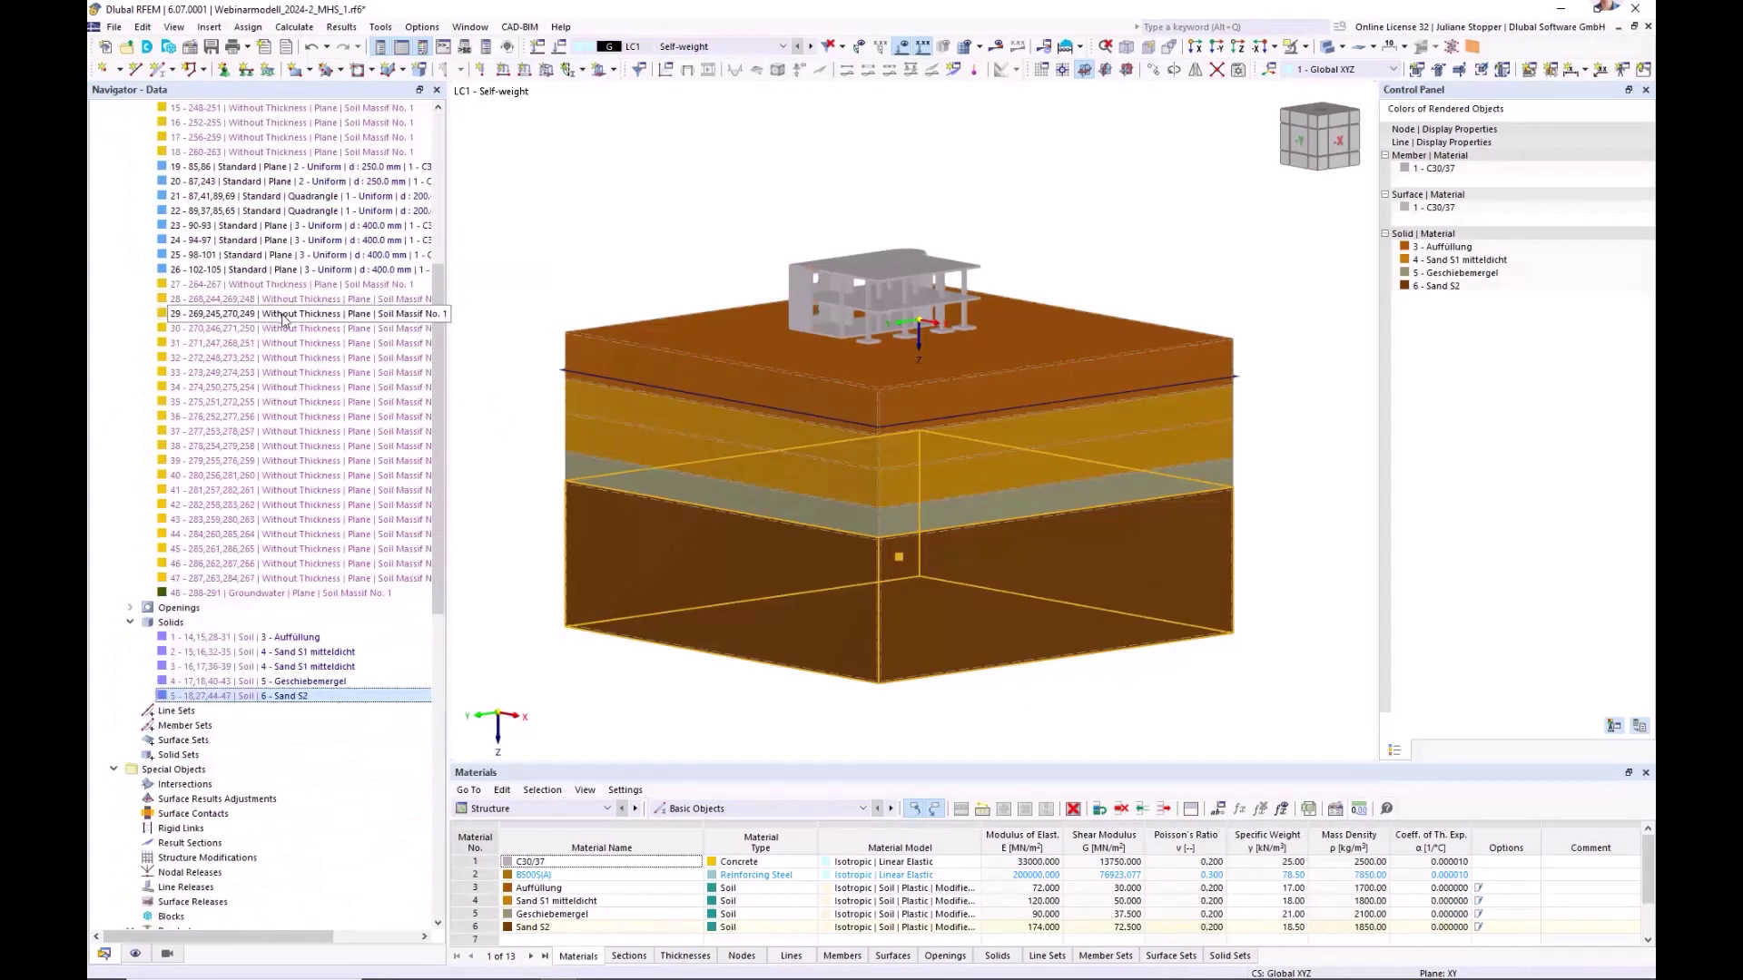
pyautogui.click(302, 591)
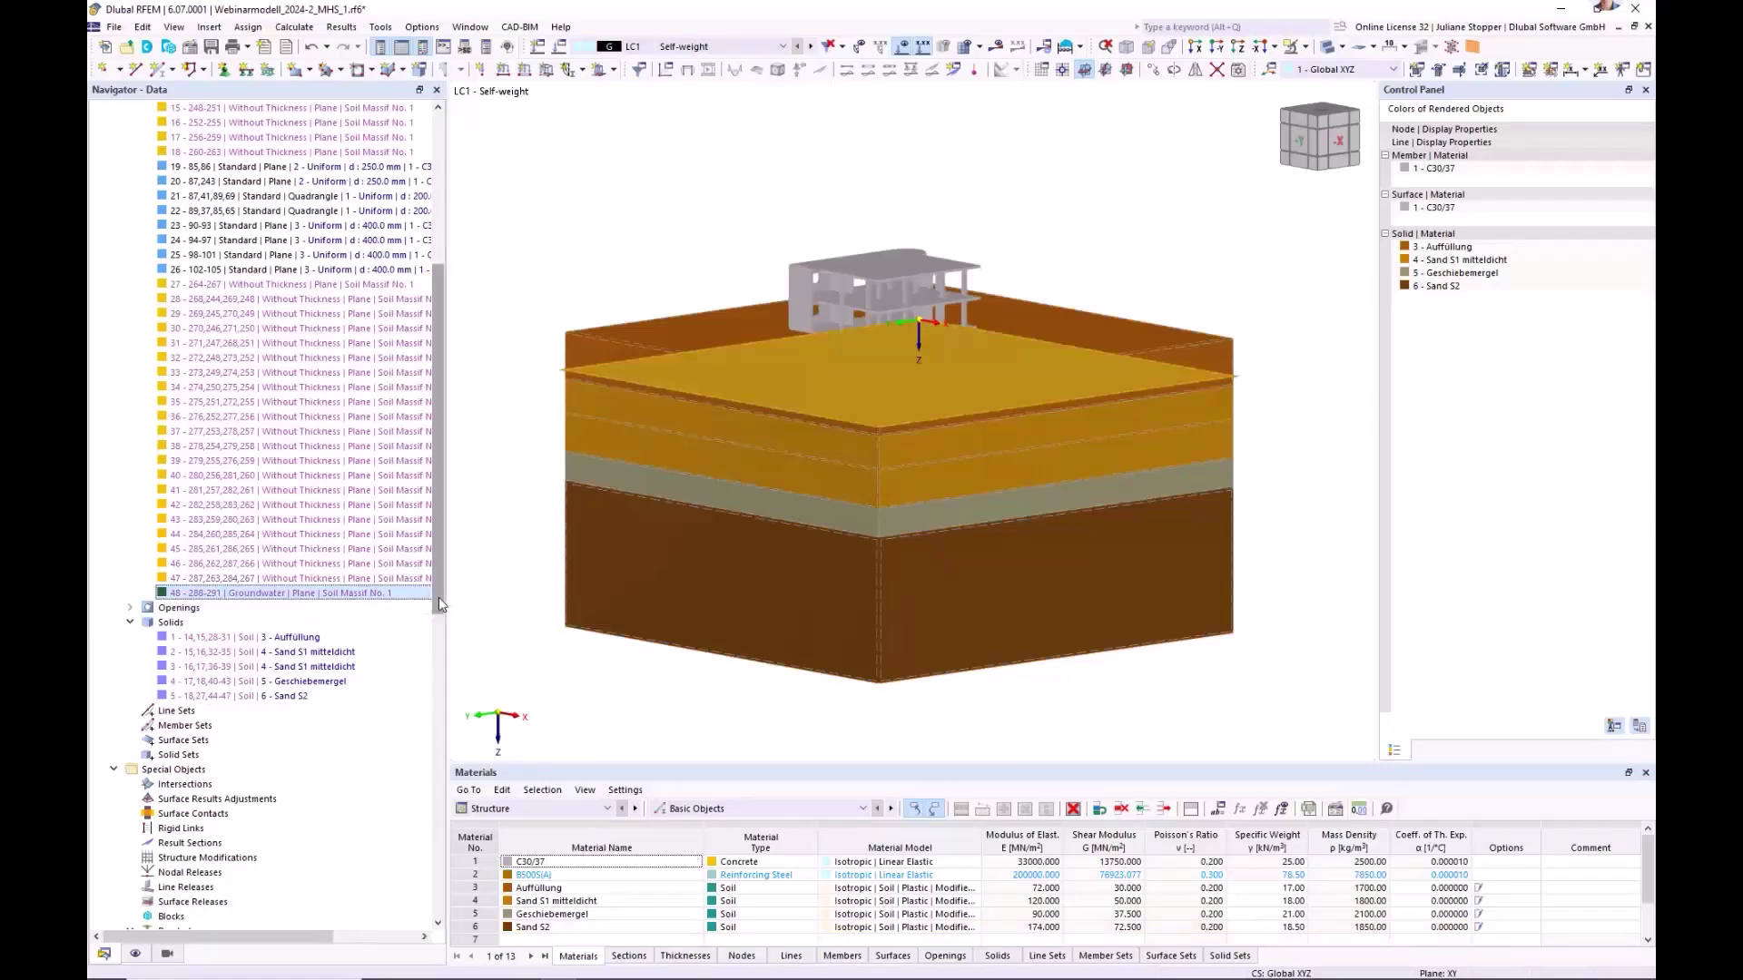
pyautogui.moveTo(439, 596); pyautogui.dragTo(439, 118)
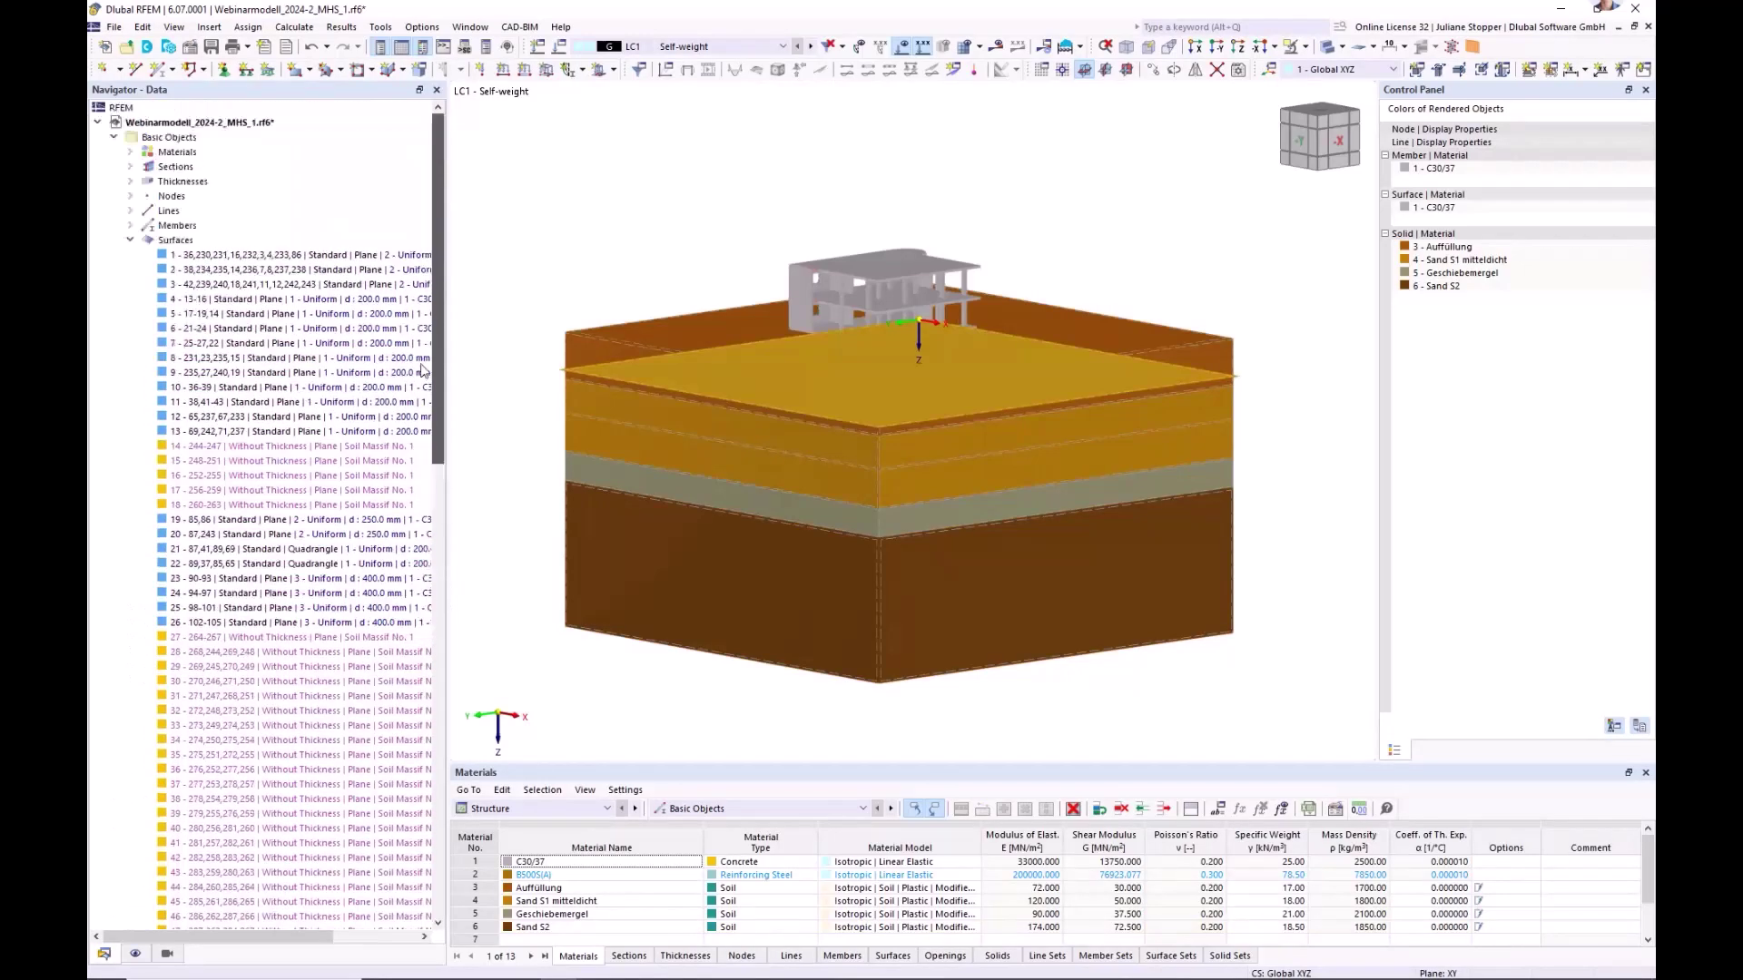
pyautogui.click(129, 241)
pyautogui.click(564, 257)
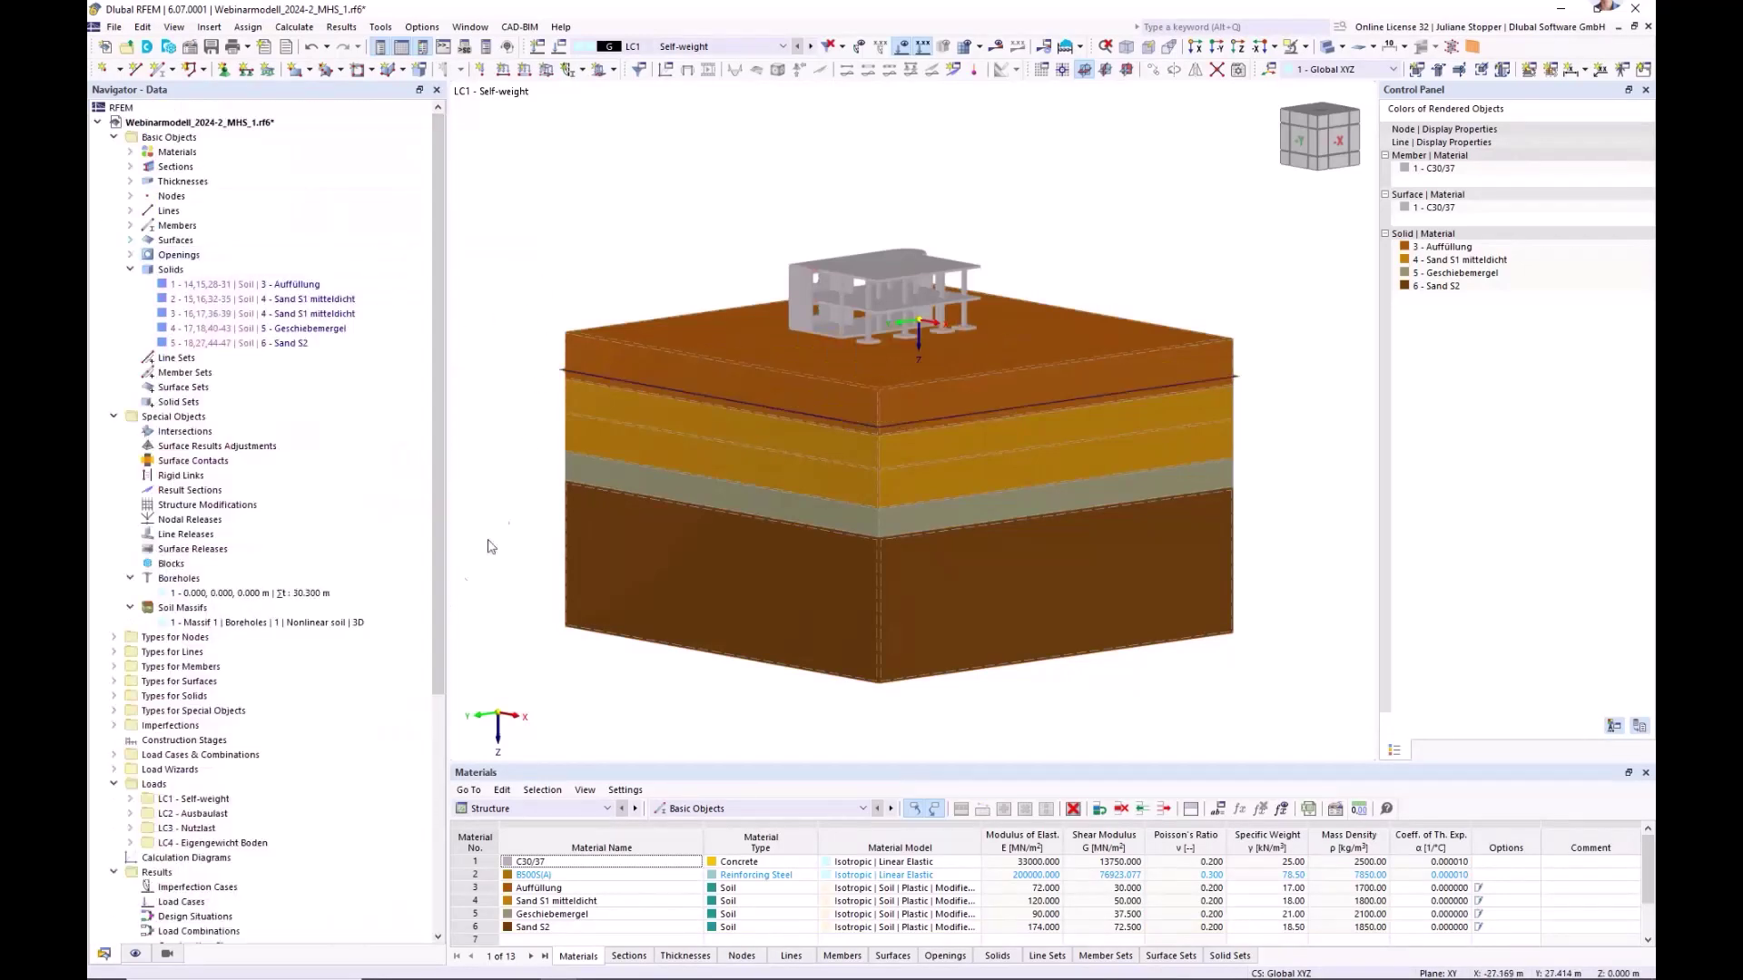
# - Display the types for surfaces and switch the model to transparent rendering to view the soil massif's surface supports
pyautogui.click(135, 955)
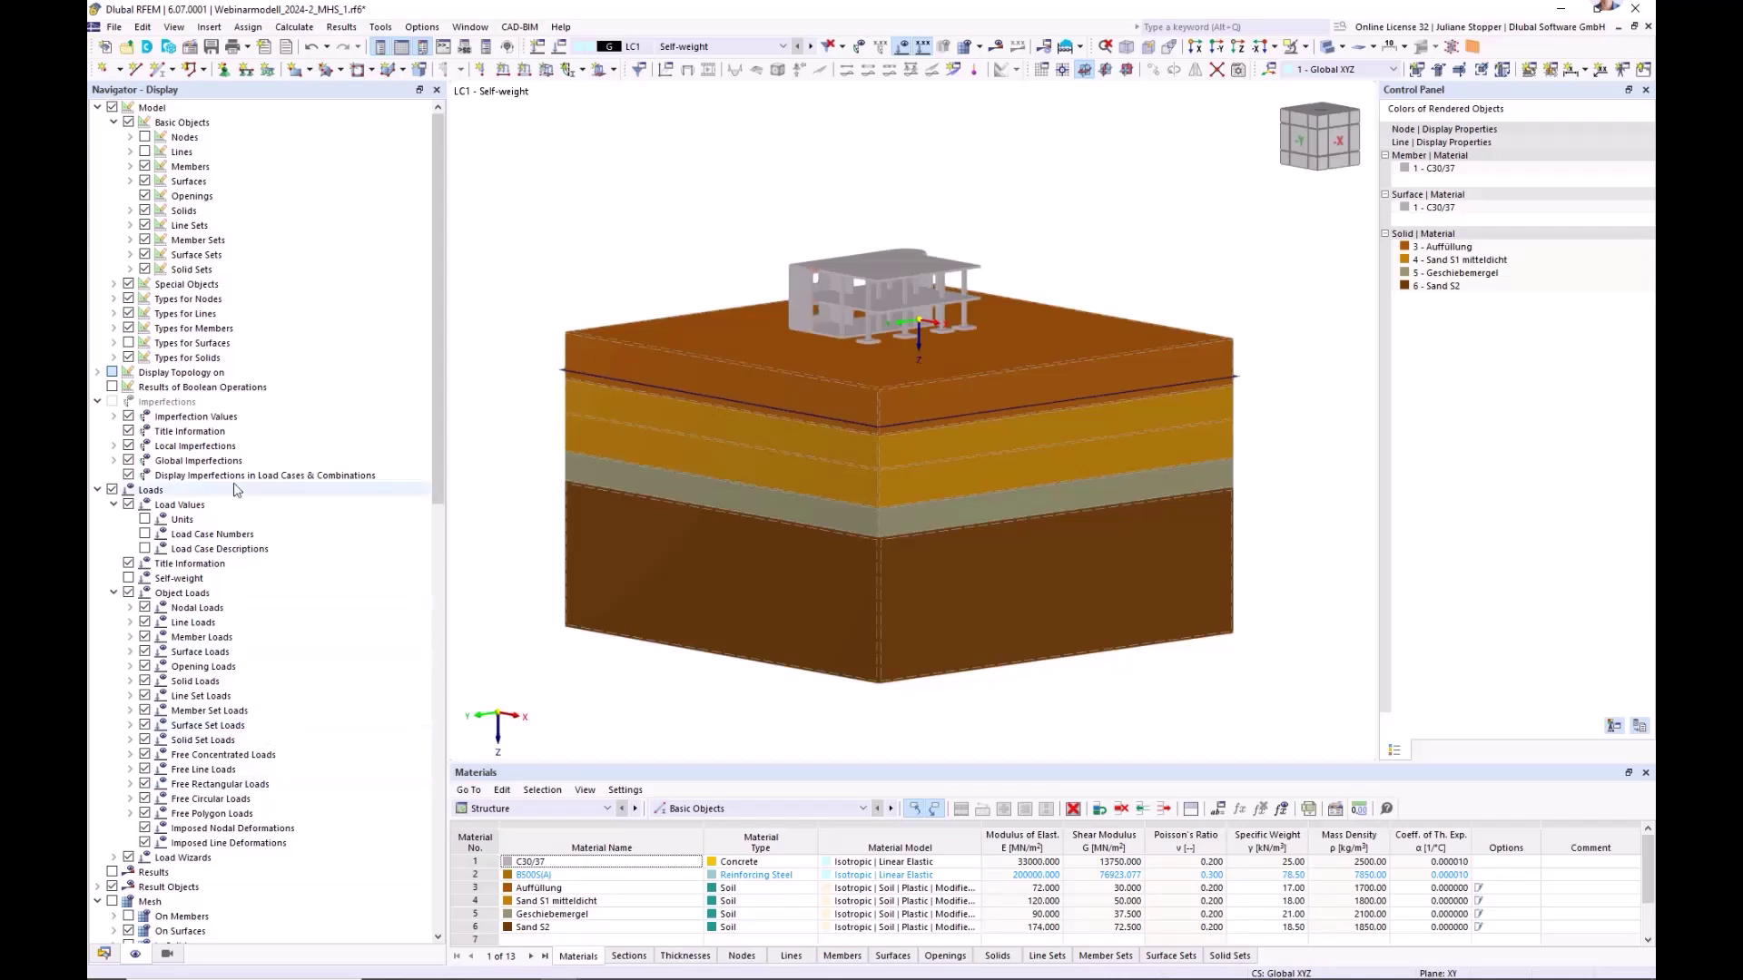
pyautogui.click(128, 343)
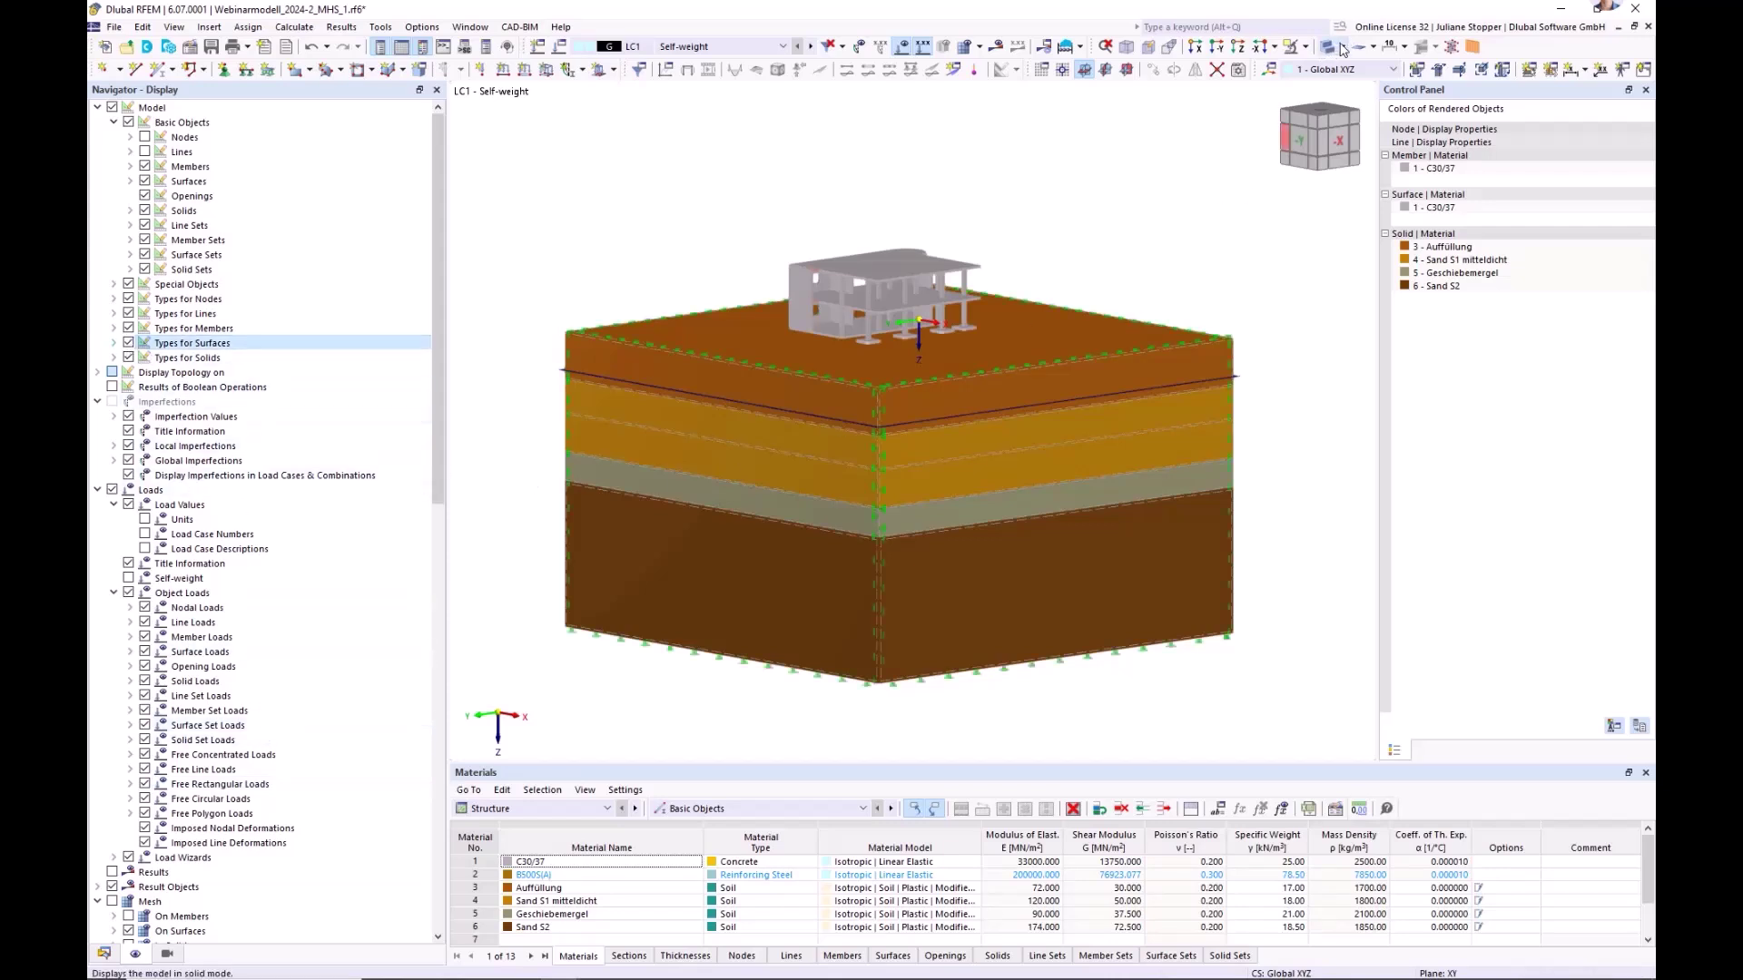
pyautogui.click(1341, 48)
pyautogui.click(1376, 96)
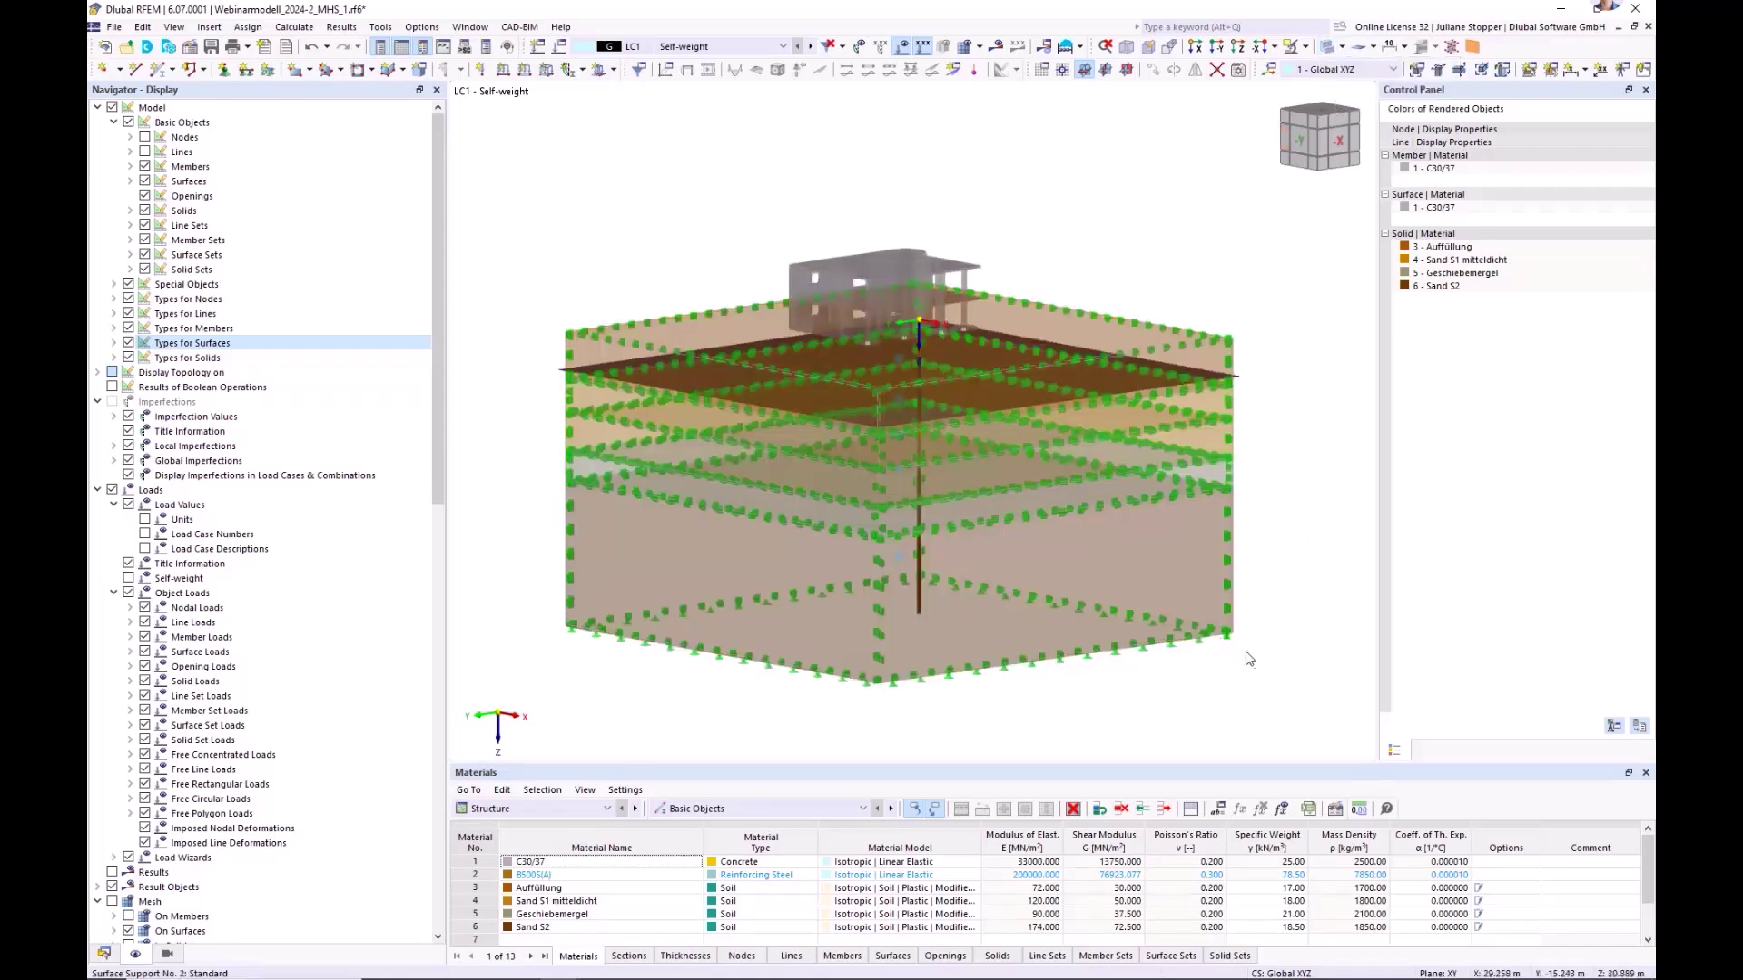
pyautogui.keyDown('ctrl'); pyautogui.moveTo(1245, 664); pyautogui.dragTo(1207, 676, button='middle'); pyautogui.keyUp('ctrl')
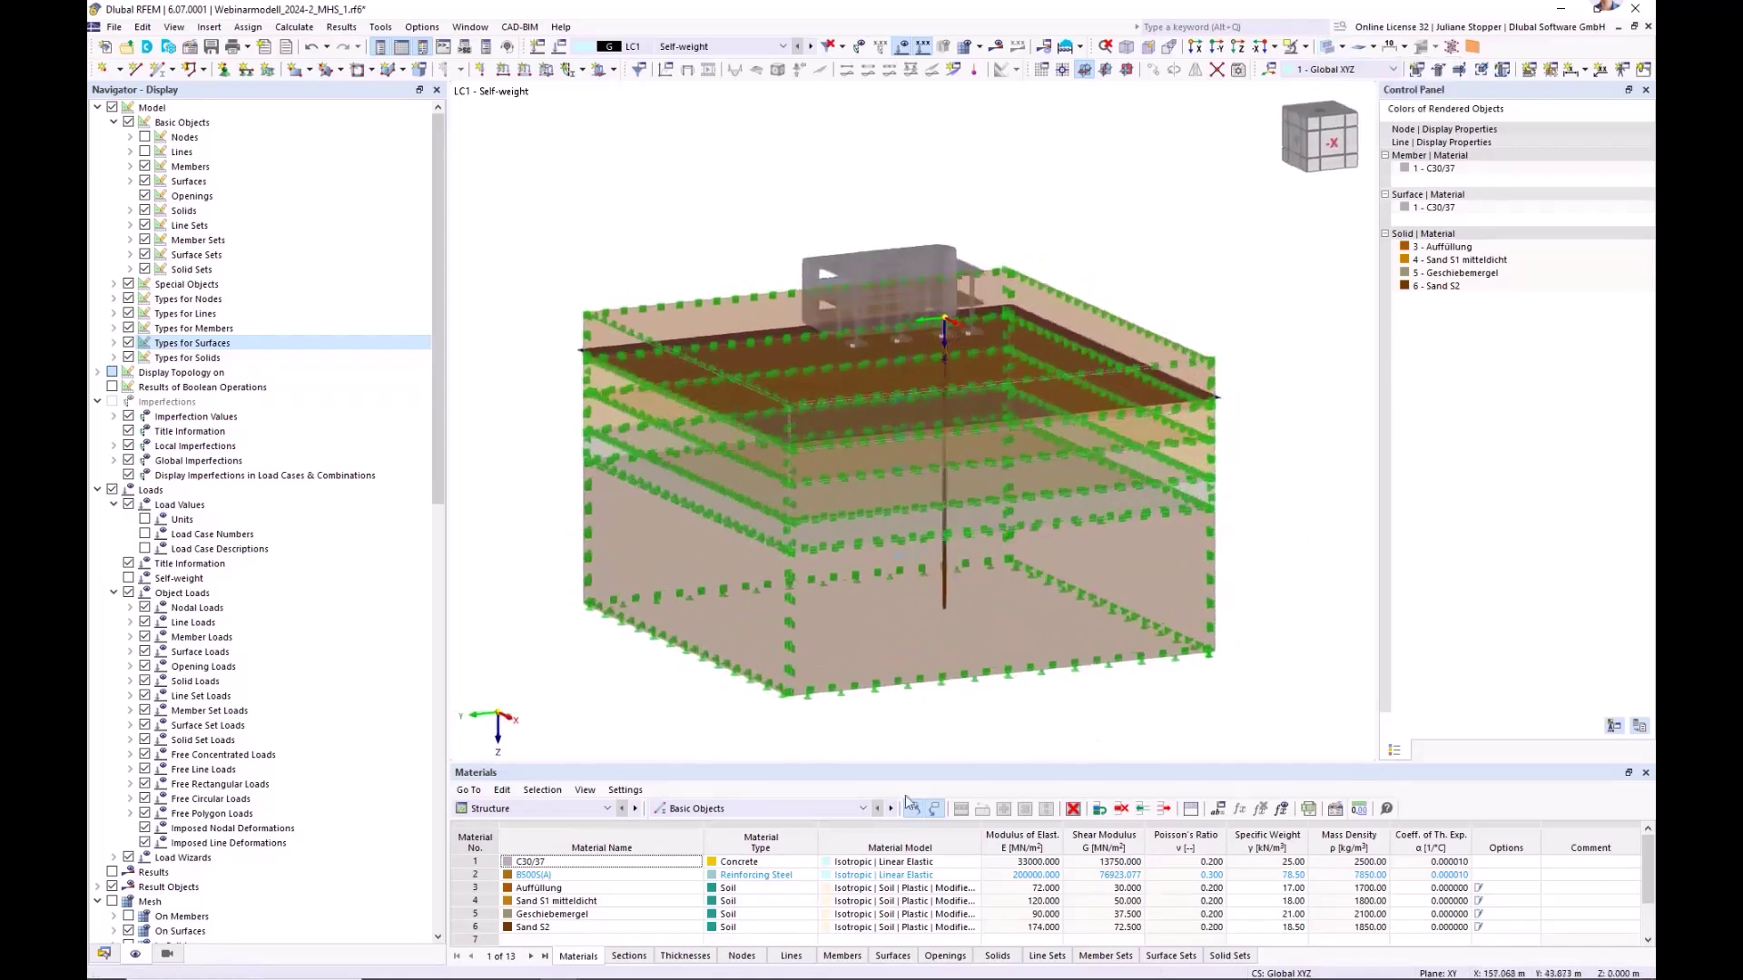
# - Examine the support conditions of the two surface supports, assigned to surfaces 28-47 and surface 27, without changing them
pyautogui.click(105, 953)
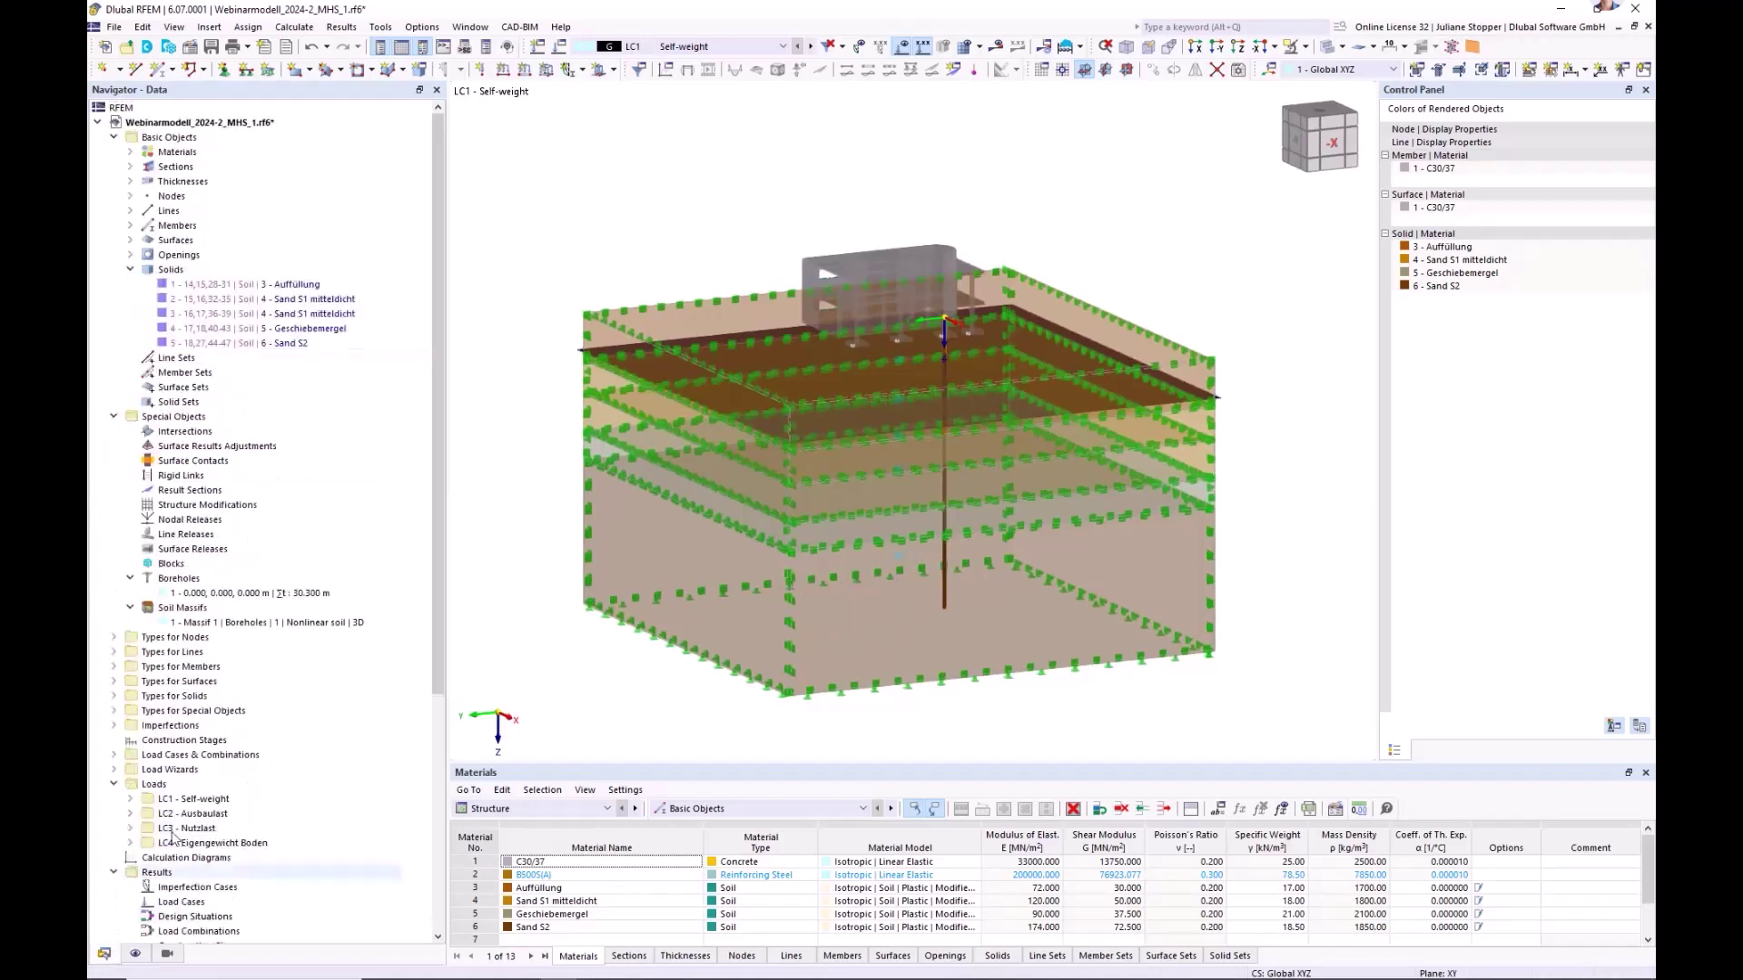
pyautogui.click(114, 681)
pyautogui.doubleClick(204, 697)
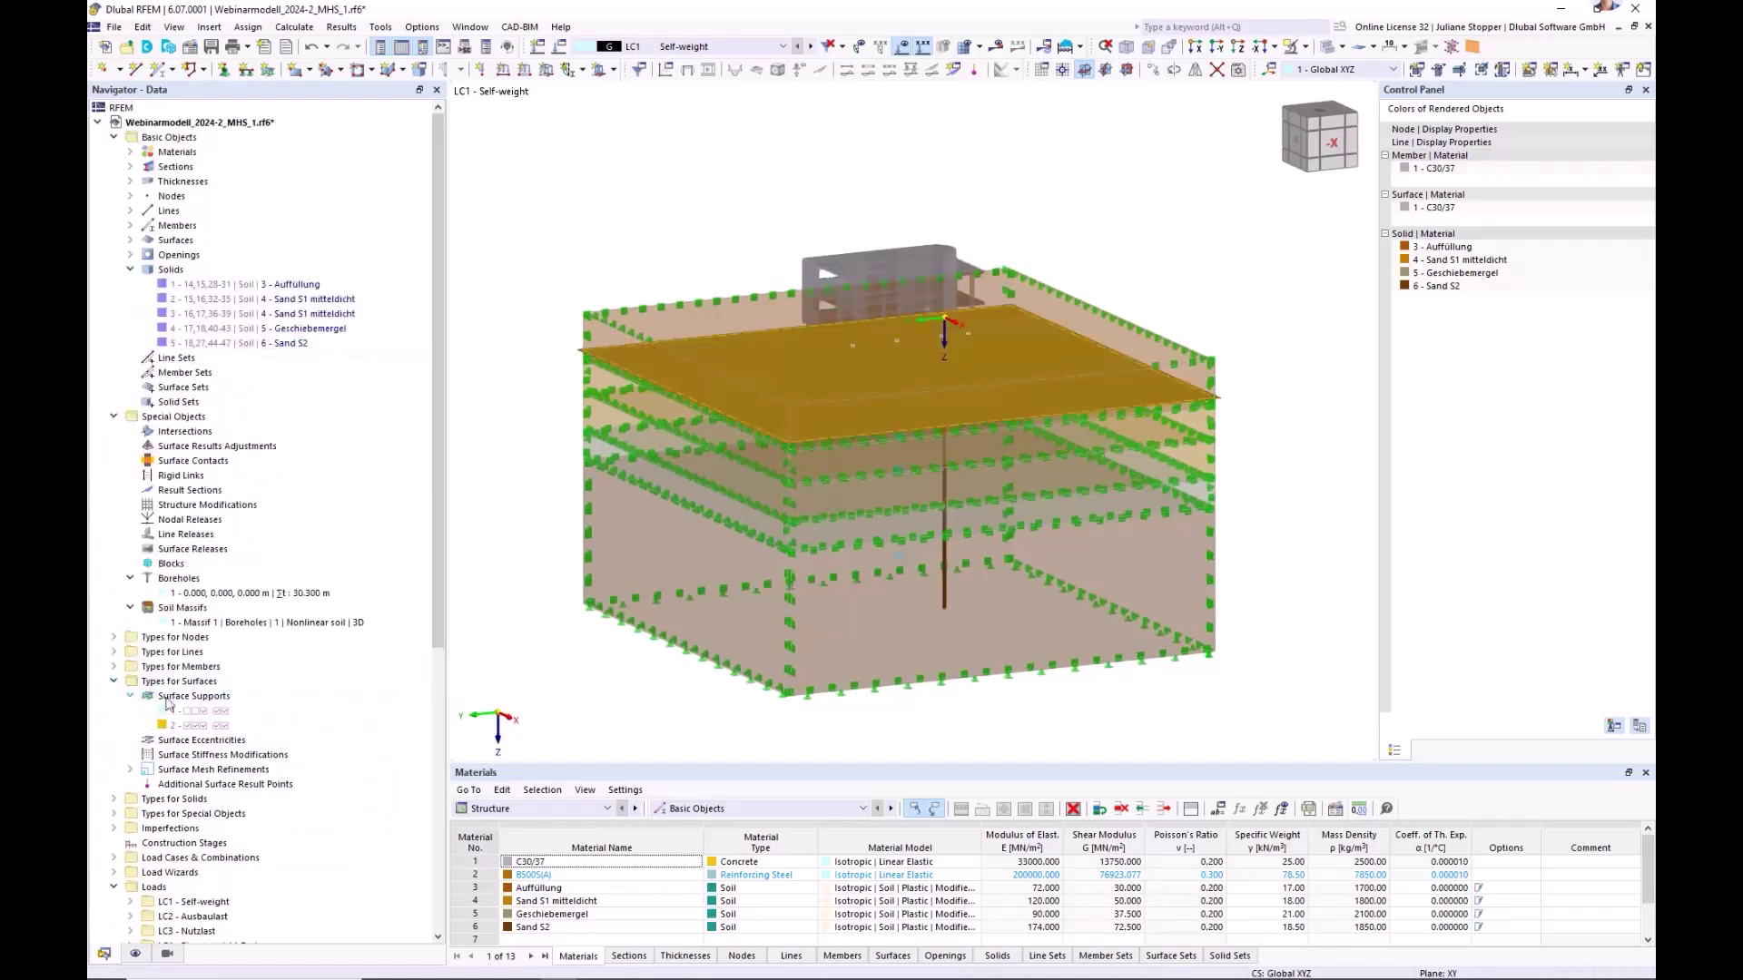
pyautogui.click(200, 713)
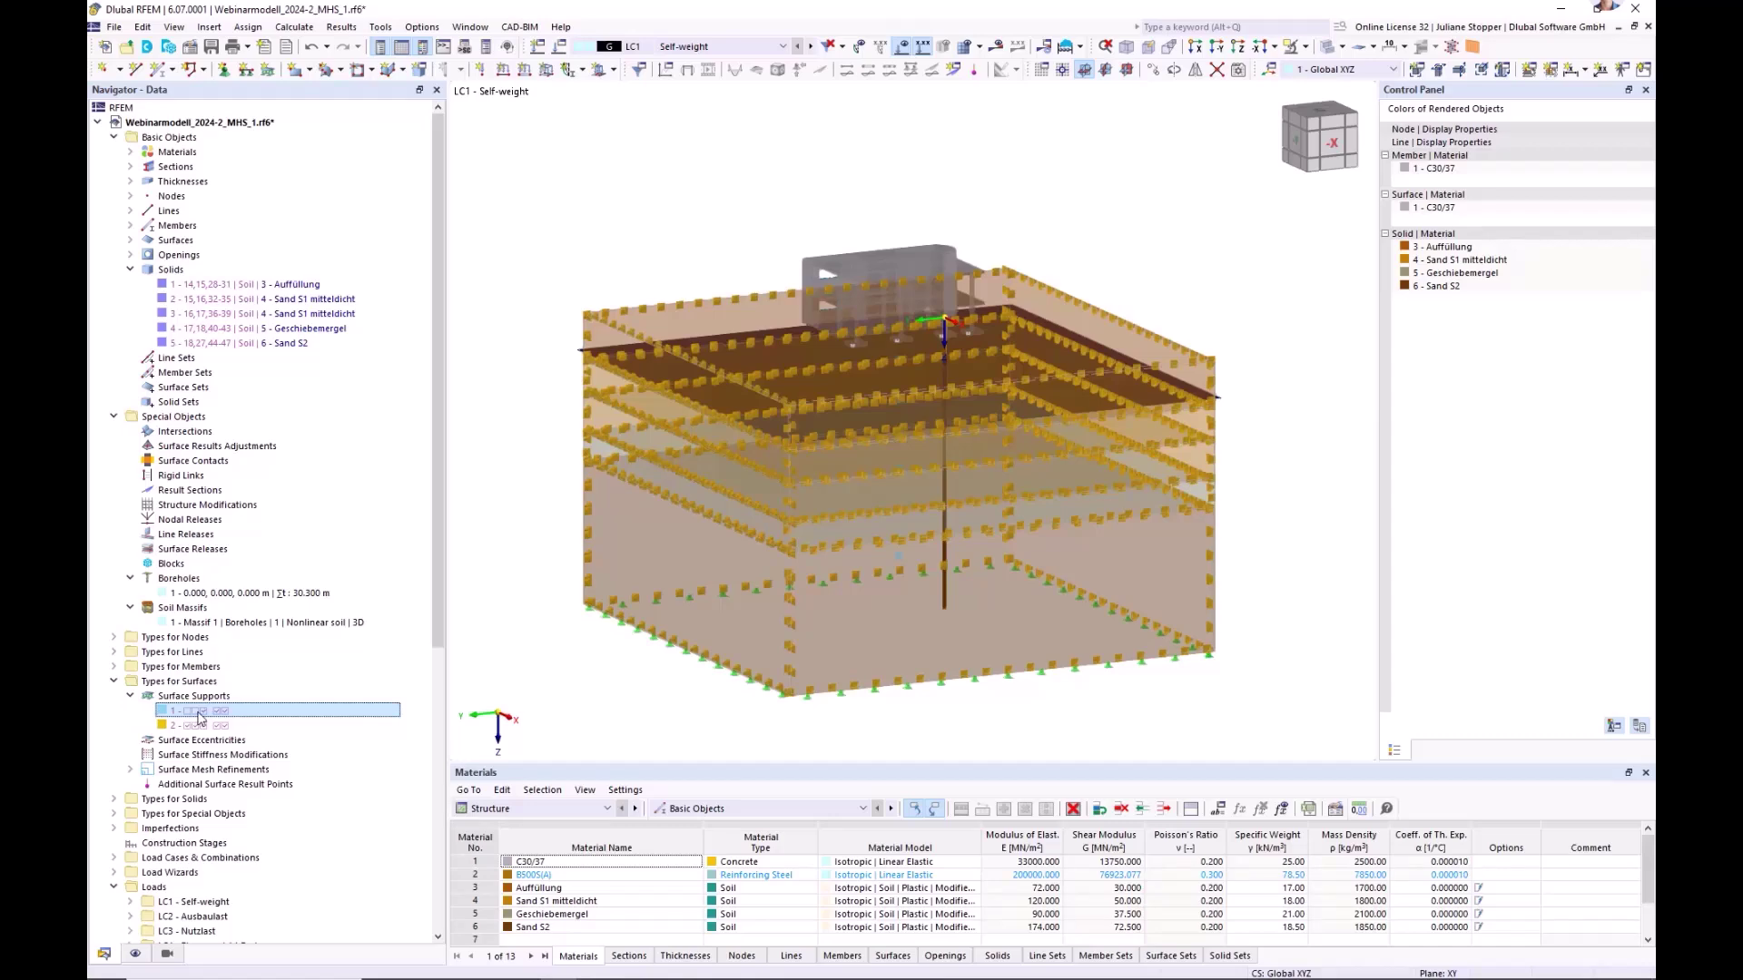
pyautogui.doubleClick(201, 713)
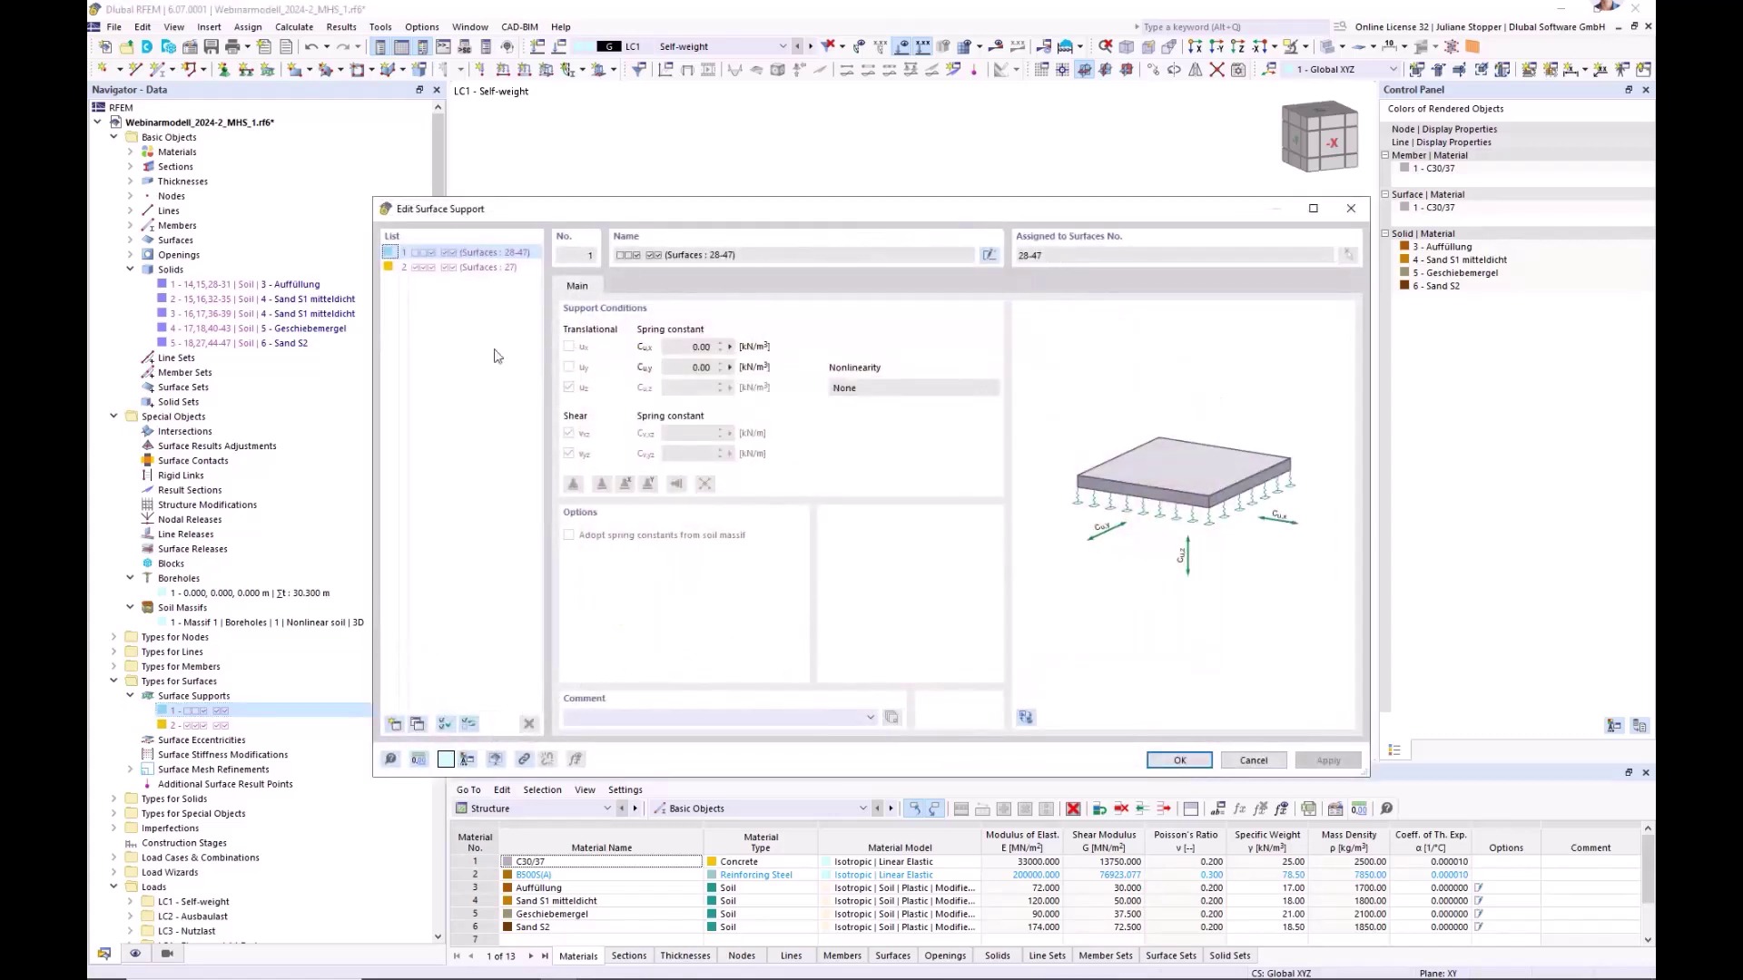
pyautogui.click(460, 269)
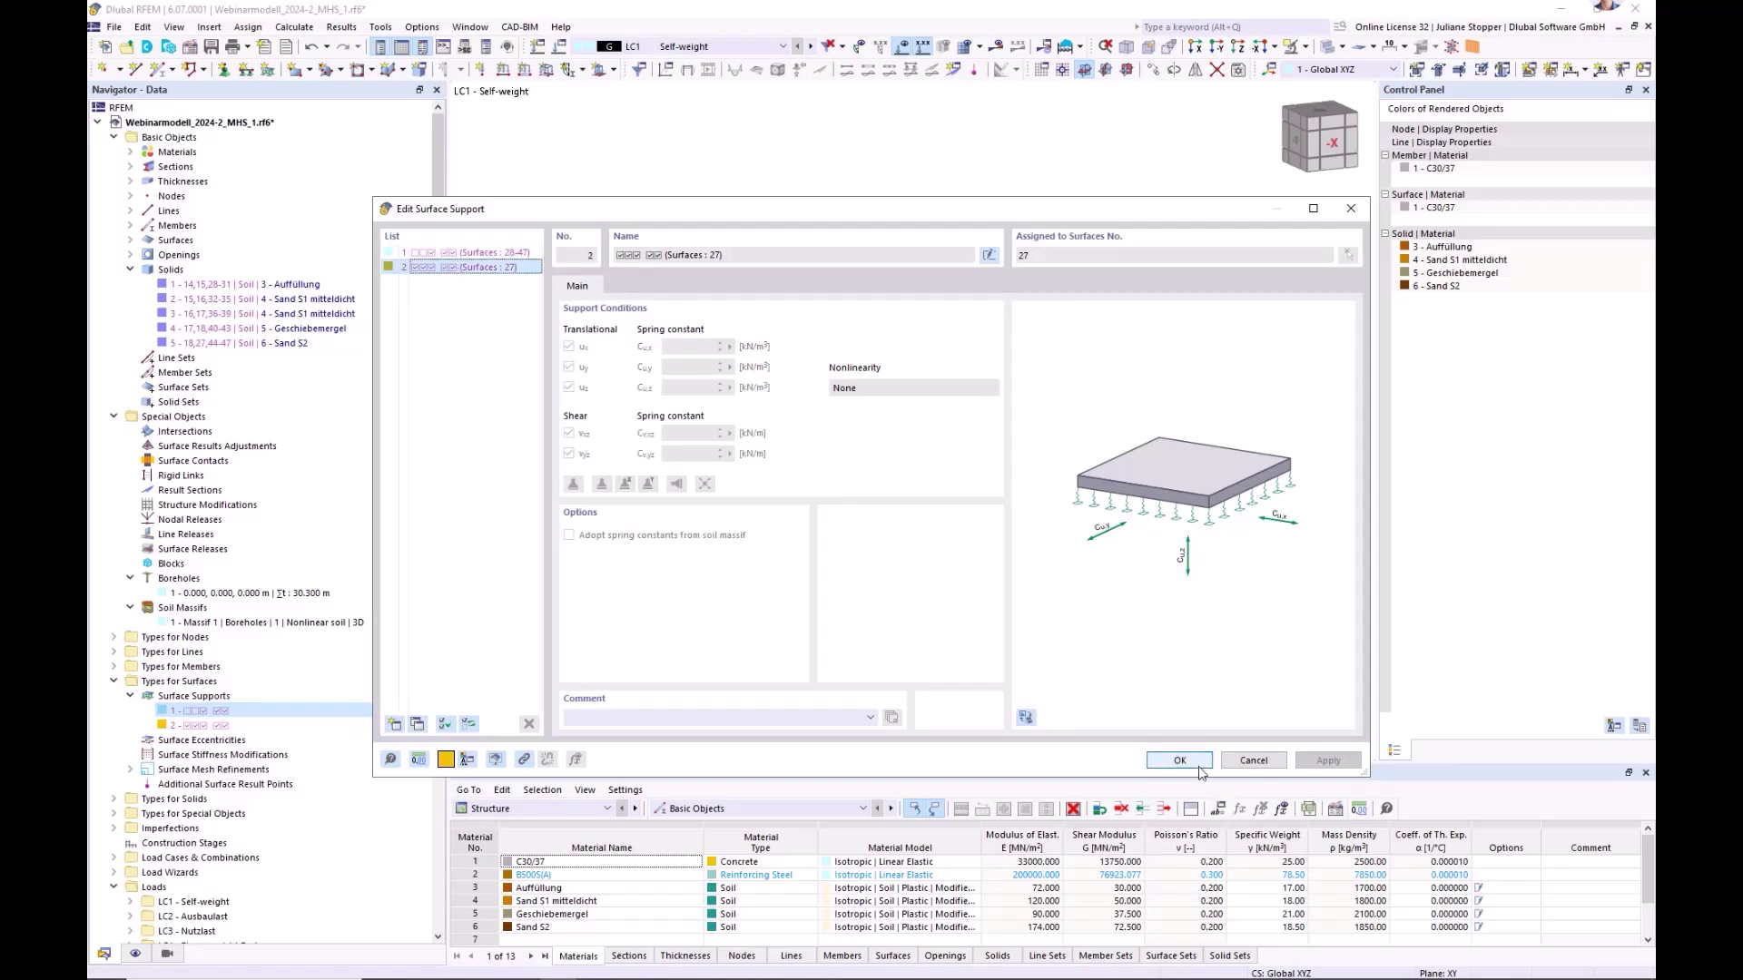
pyautogui.click(1244, 762)
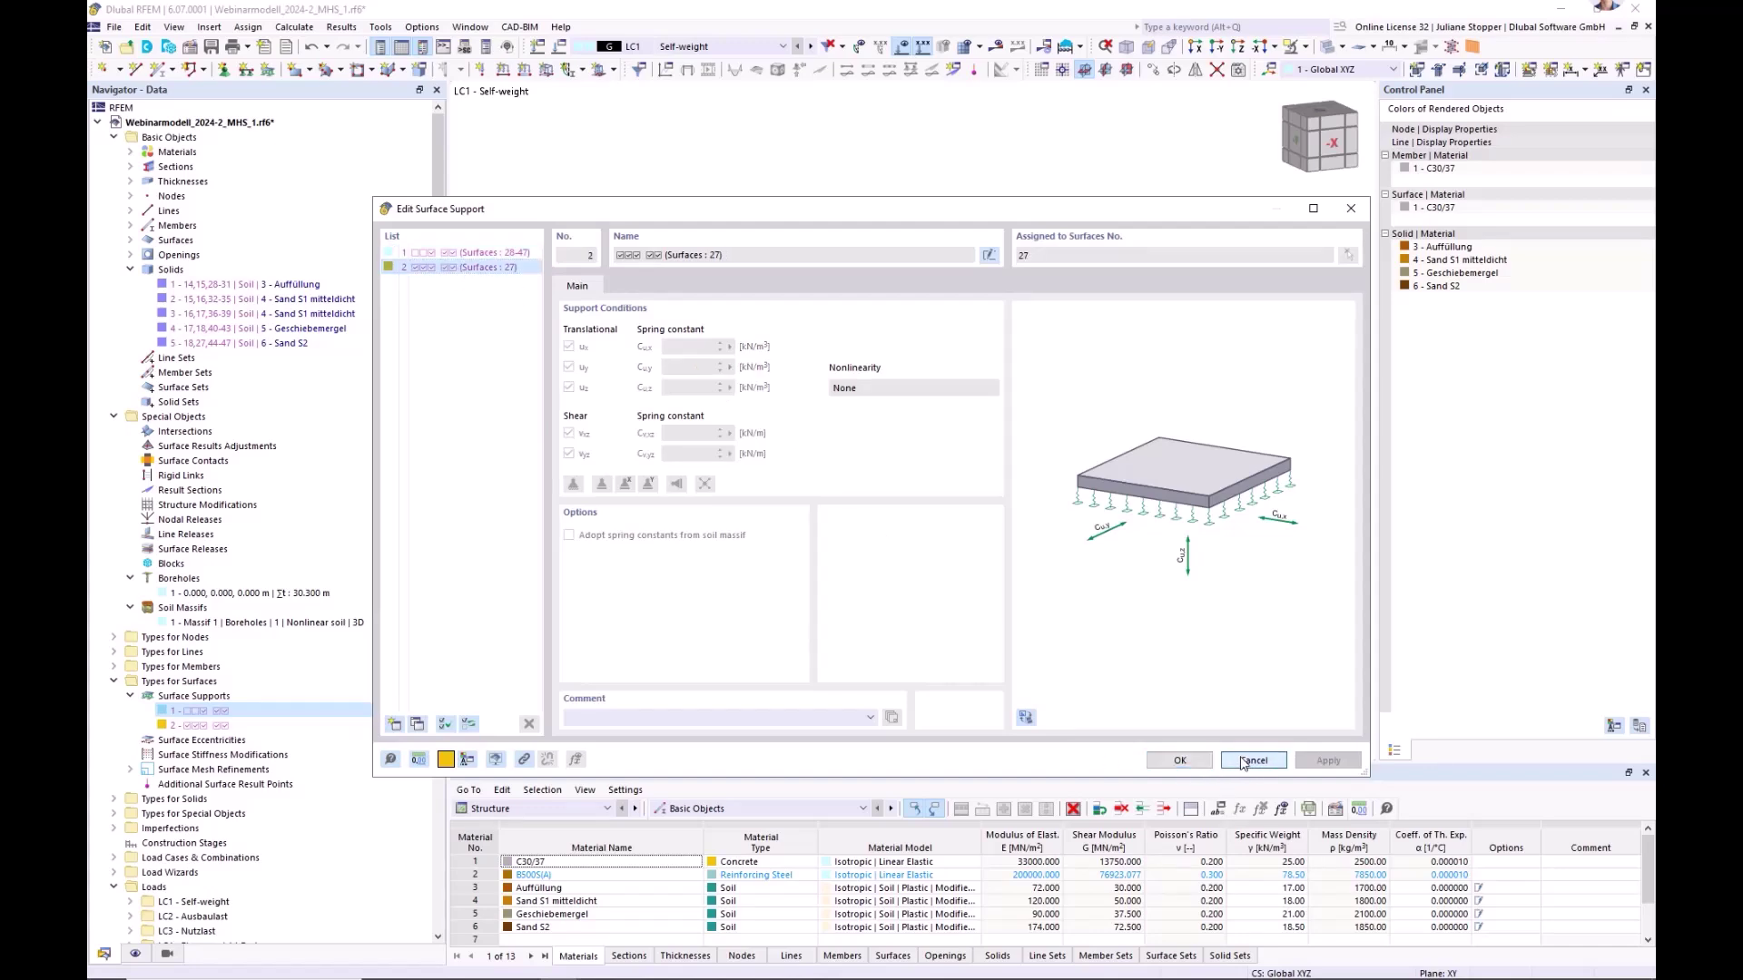
# - Hide the types for surfaces in the model display and return the model to solid rendering
pyautogui.click(115, 681)
pyautogui.click(135, 954)
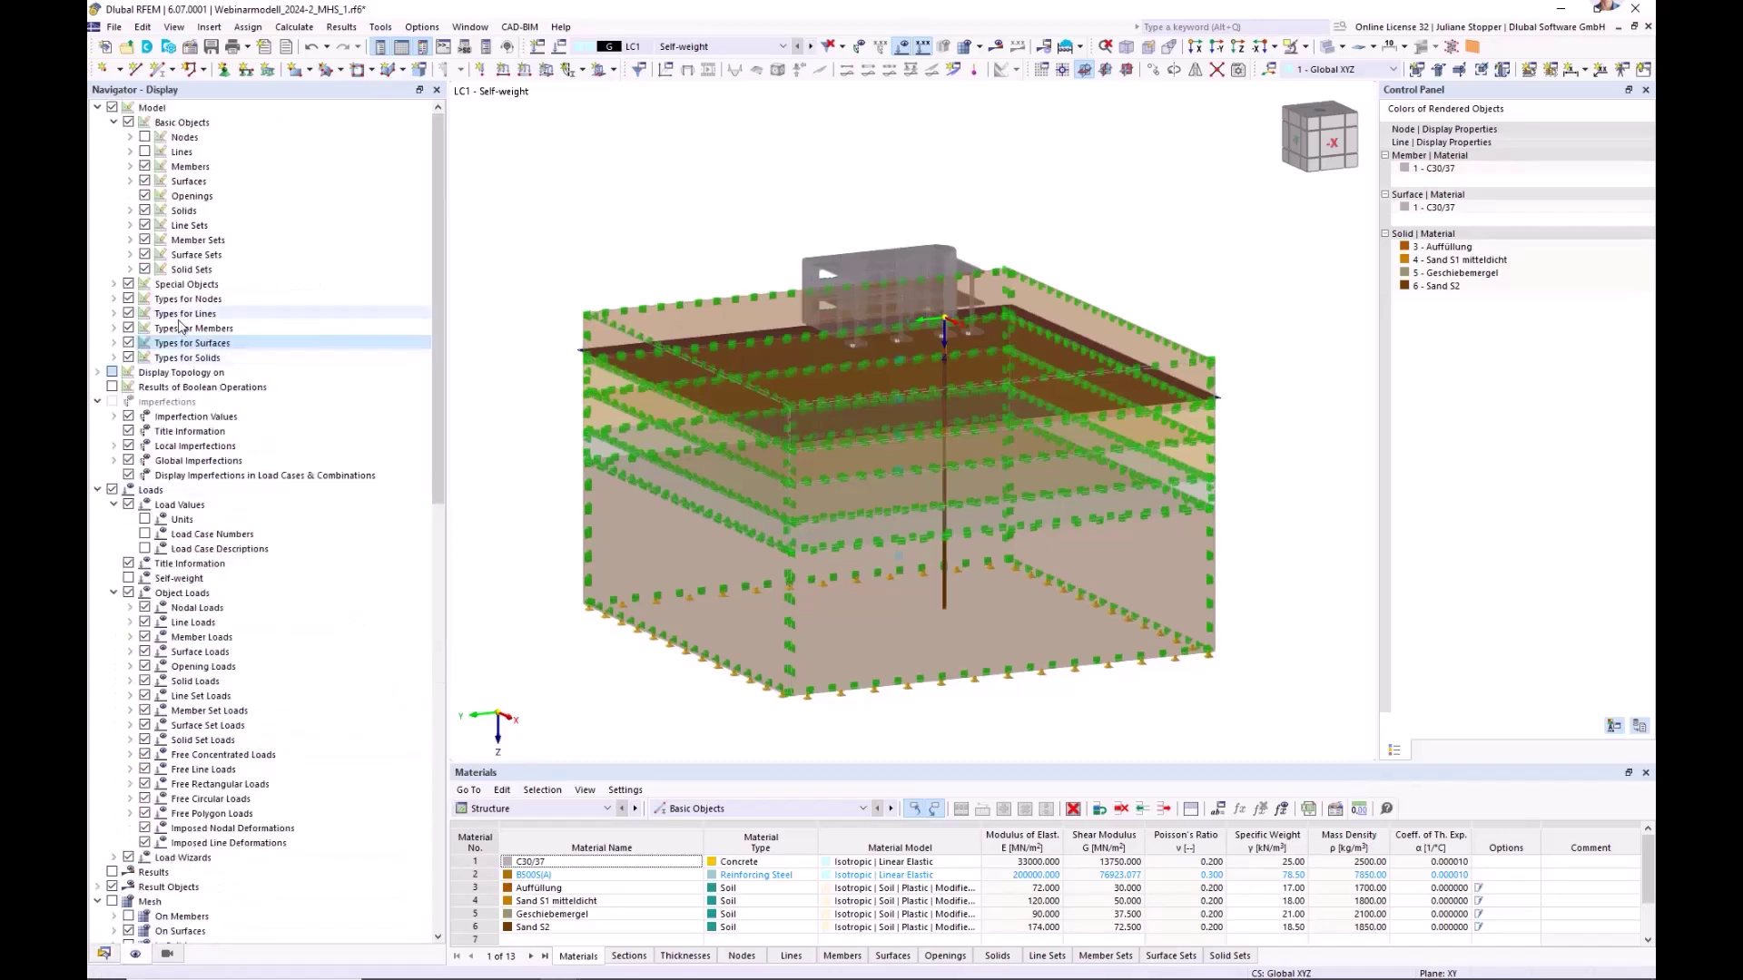
pyautogui.click(128, 344)
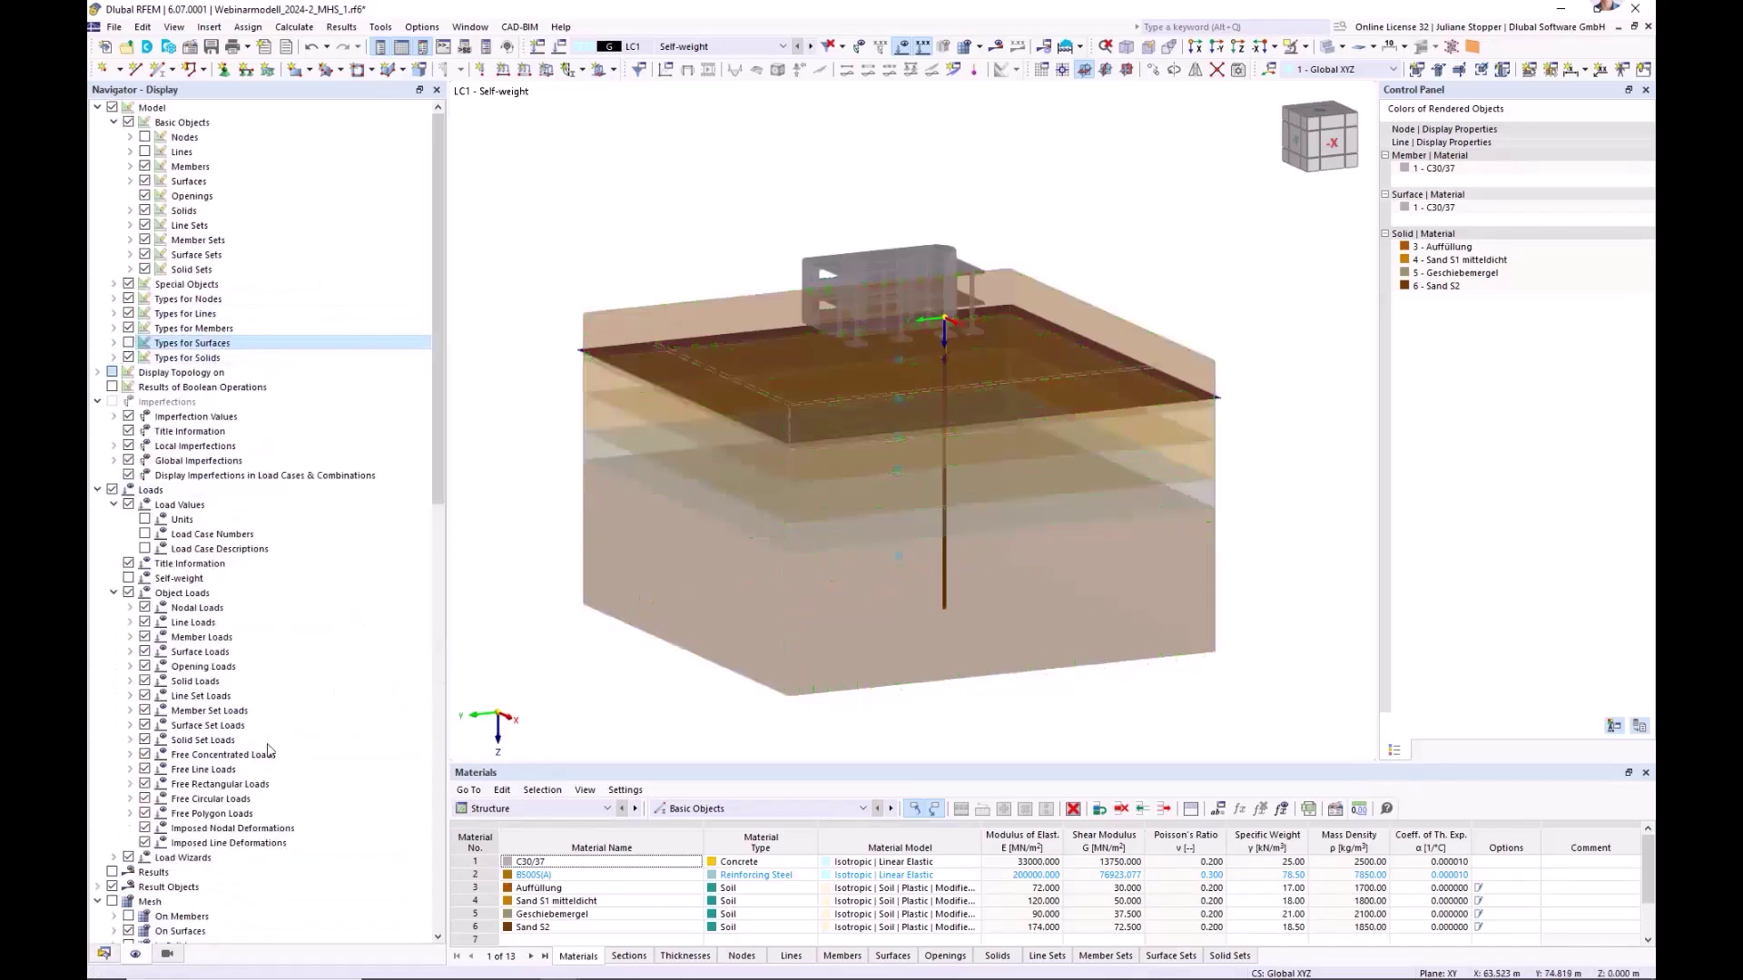
pyautogui.click(104, 954)
pyautogui.click(1328, 46)
pyautogui.click(1328, 47)
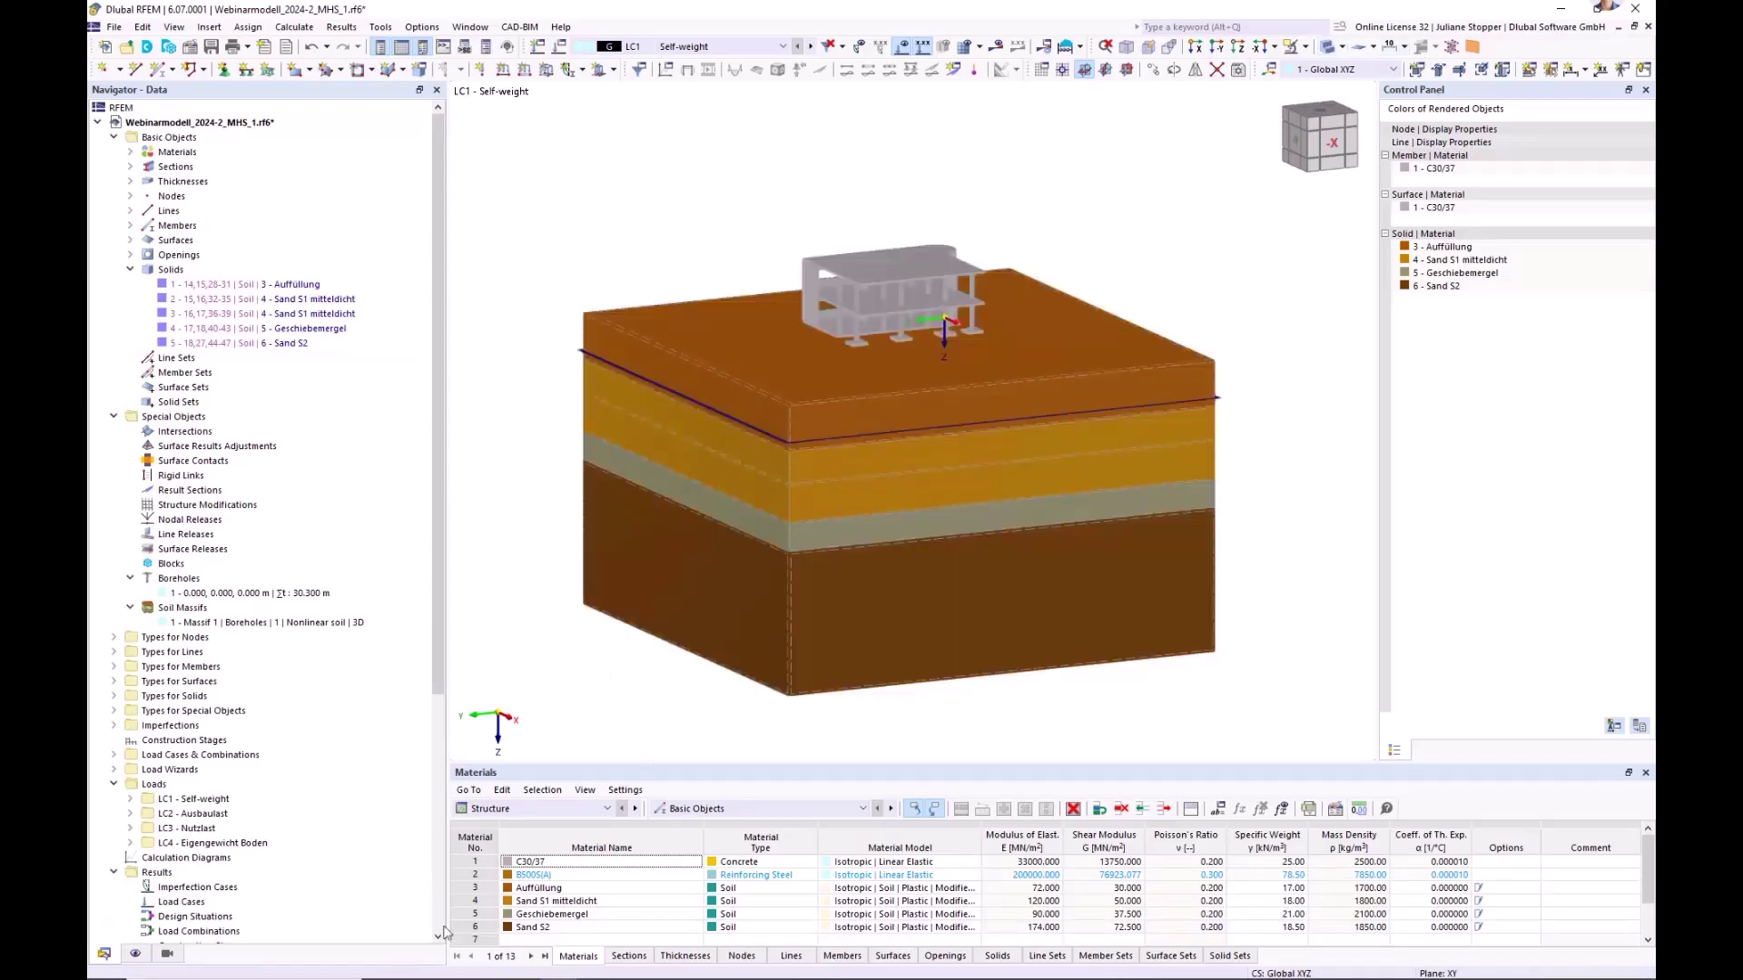
pyautogui.click(113, 418)
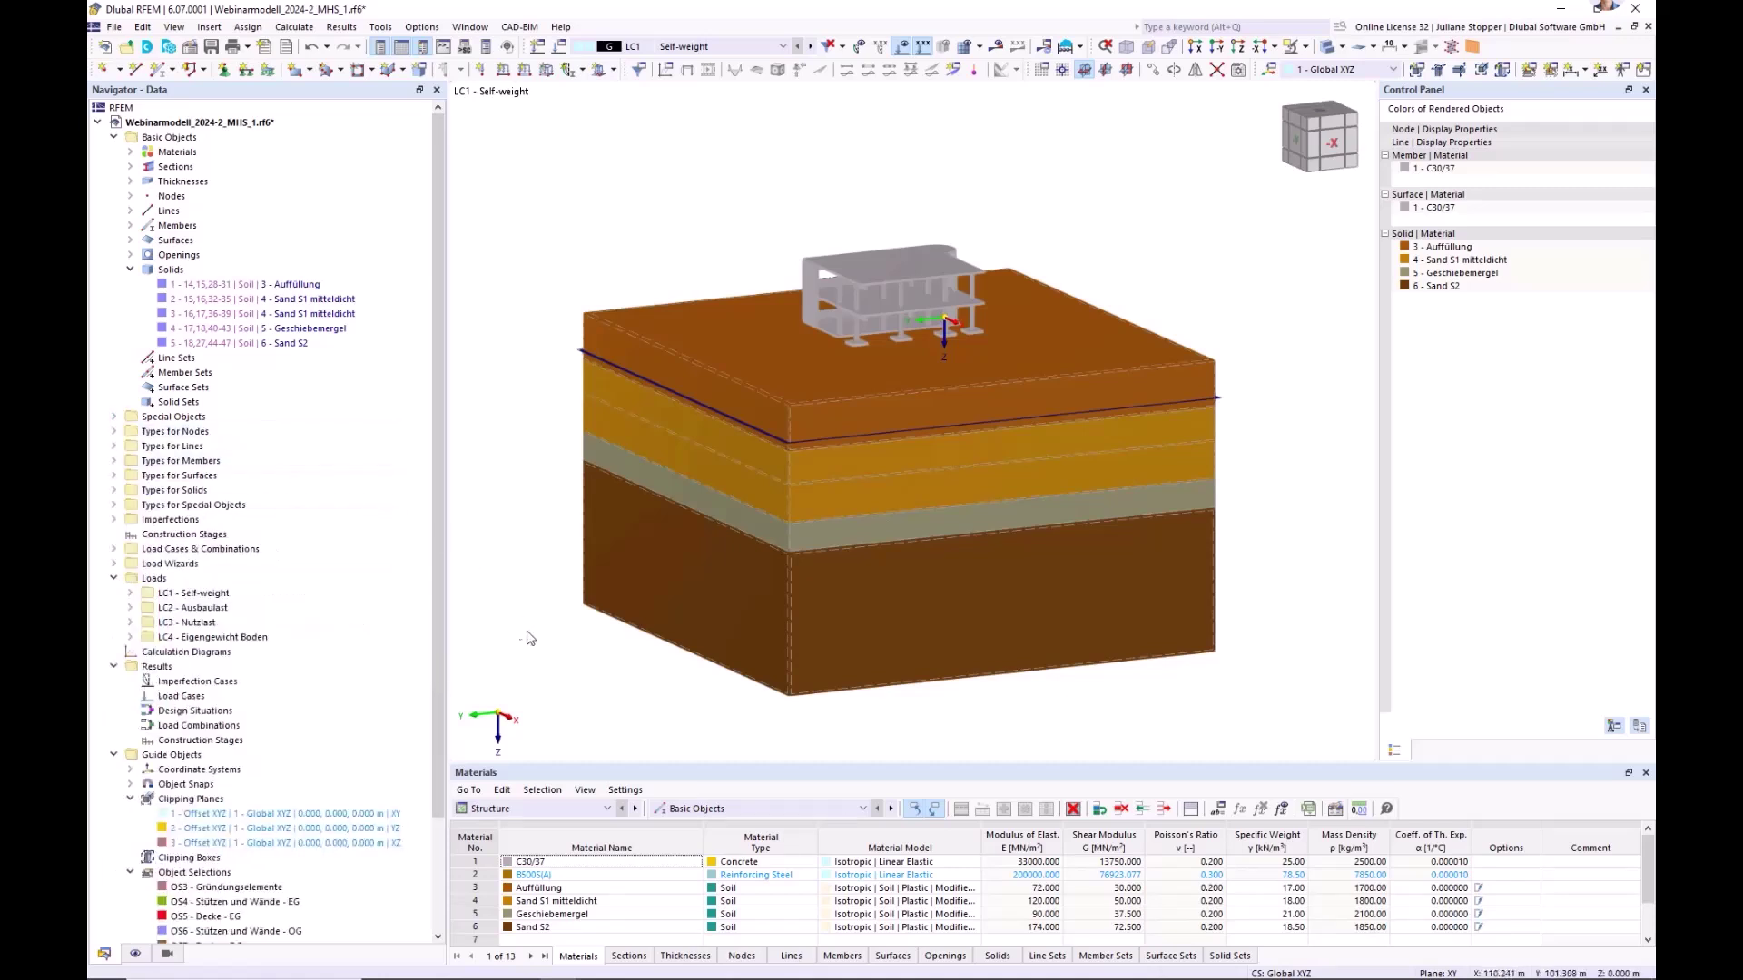
pyautogui.keyDown('ctrl'); pyautogui.moveTo(560, 645); pyautogui.dragTo(575, 656, button='middle'); pyautogui.keyUp('ctrl')
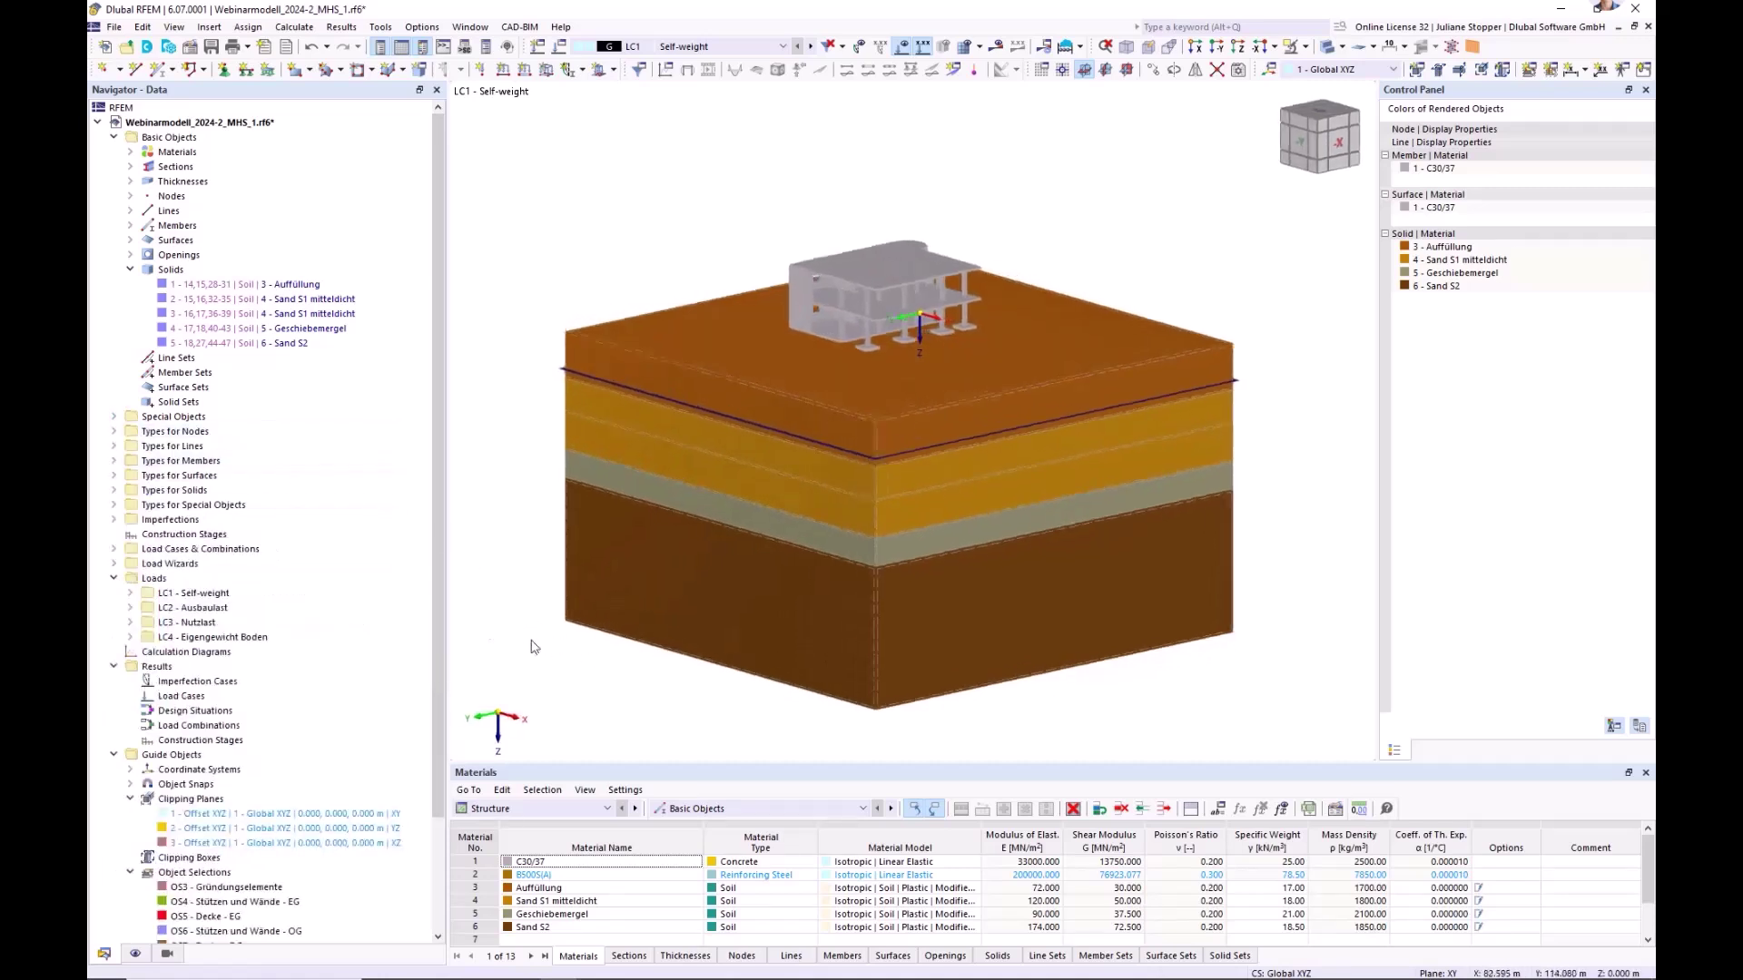
pyautogui.click(113, 578)
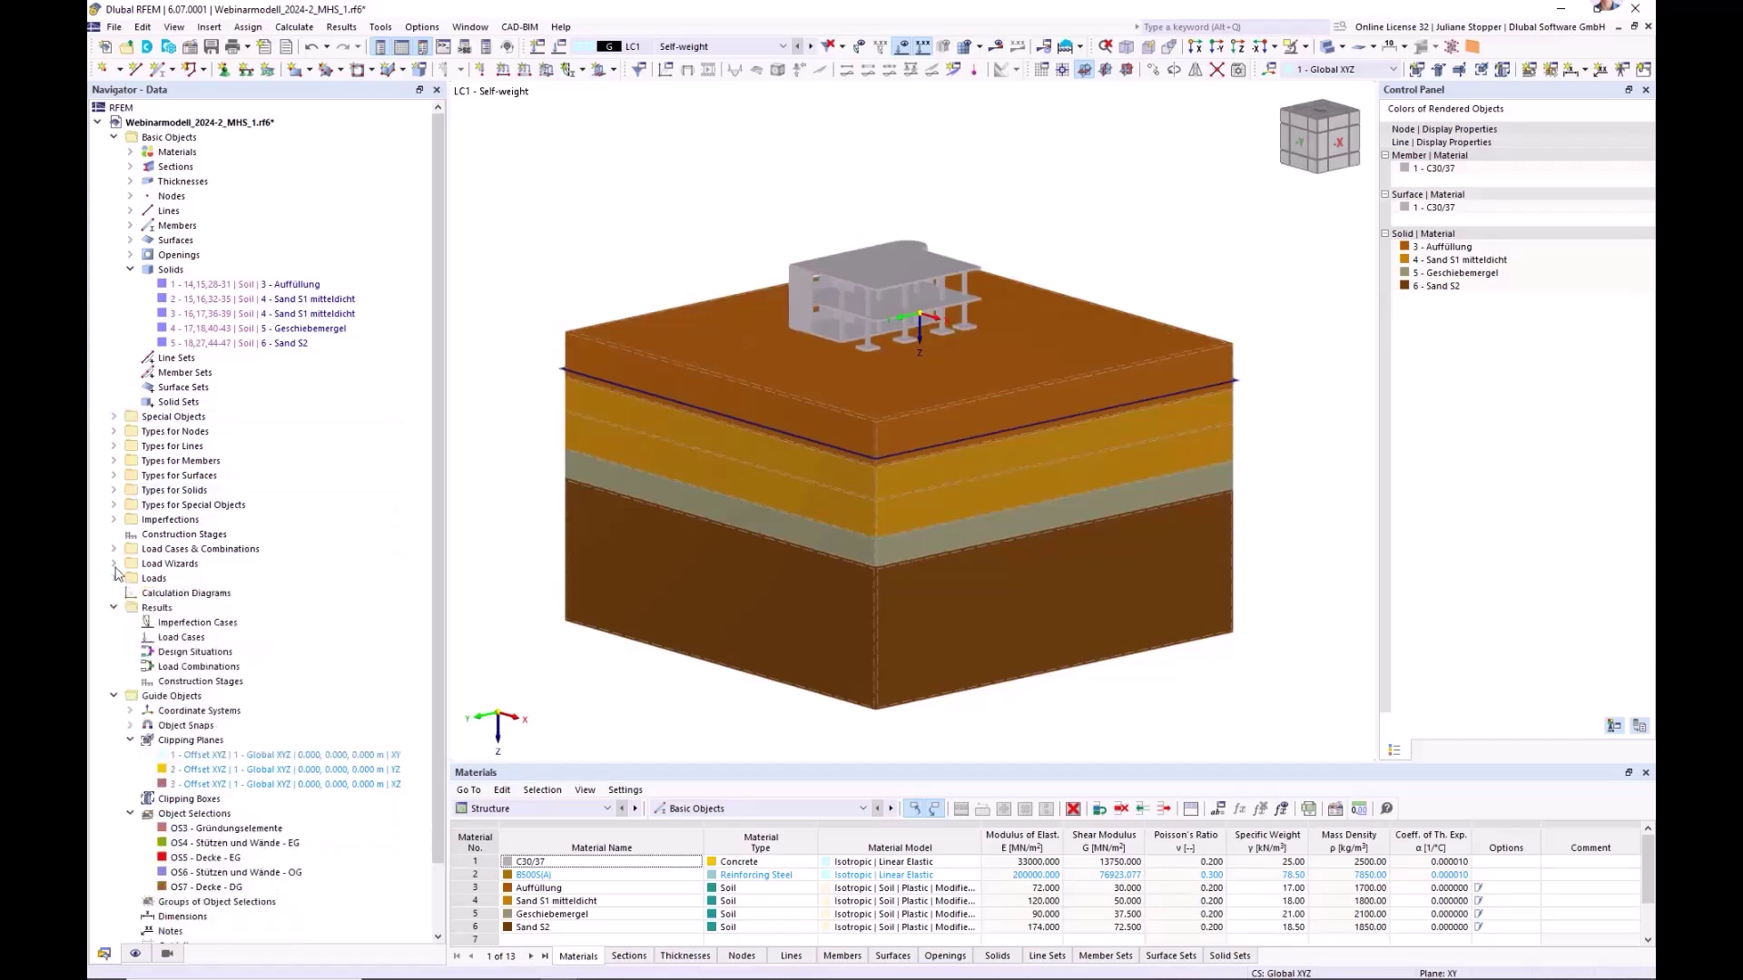
# - Start a new surface contact and assign the building's base slab surfaces 1 and 19 as group 1
pyautogui.click(114, 417)
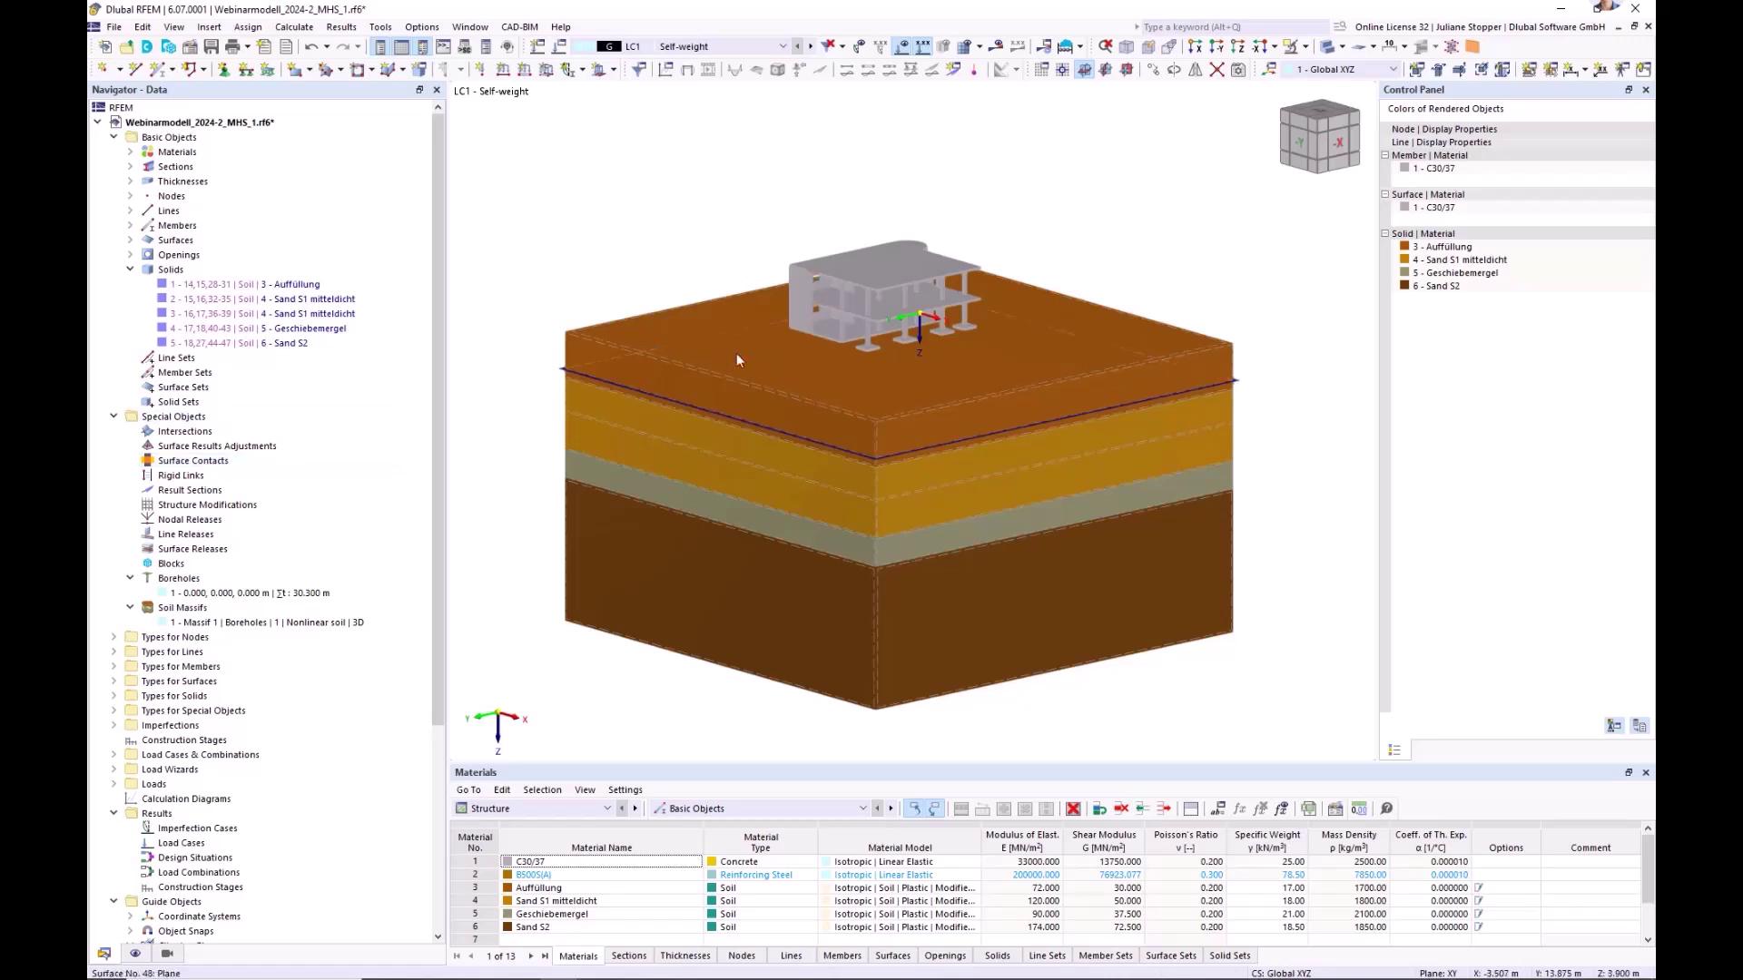
pyautogui.rightClick(188, 465)
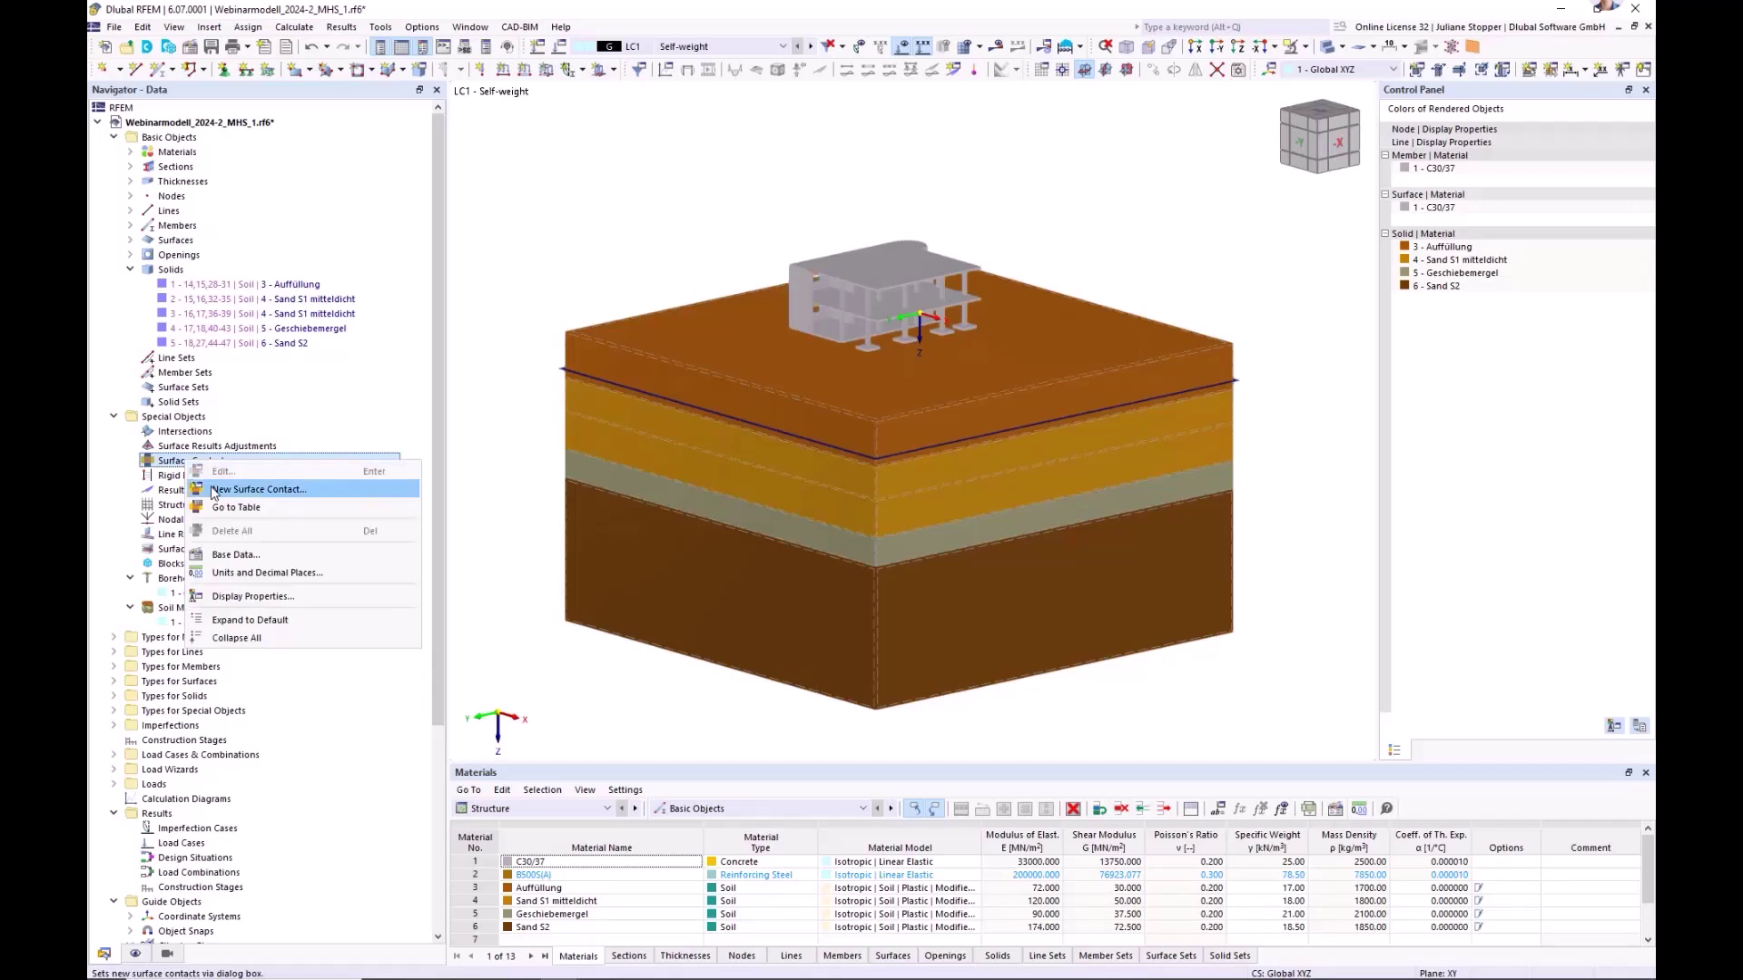
pyautogui.click(227, 478)
pyautogui.click(811, 387)
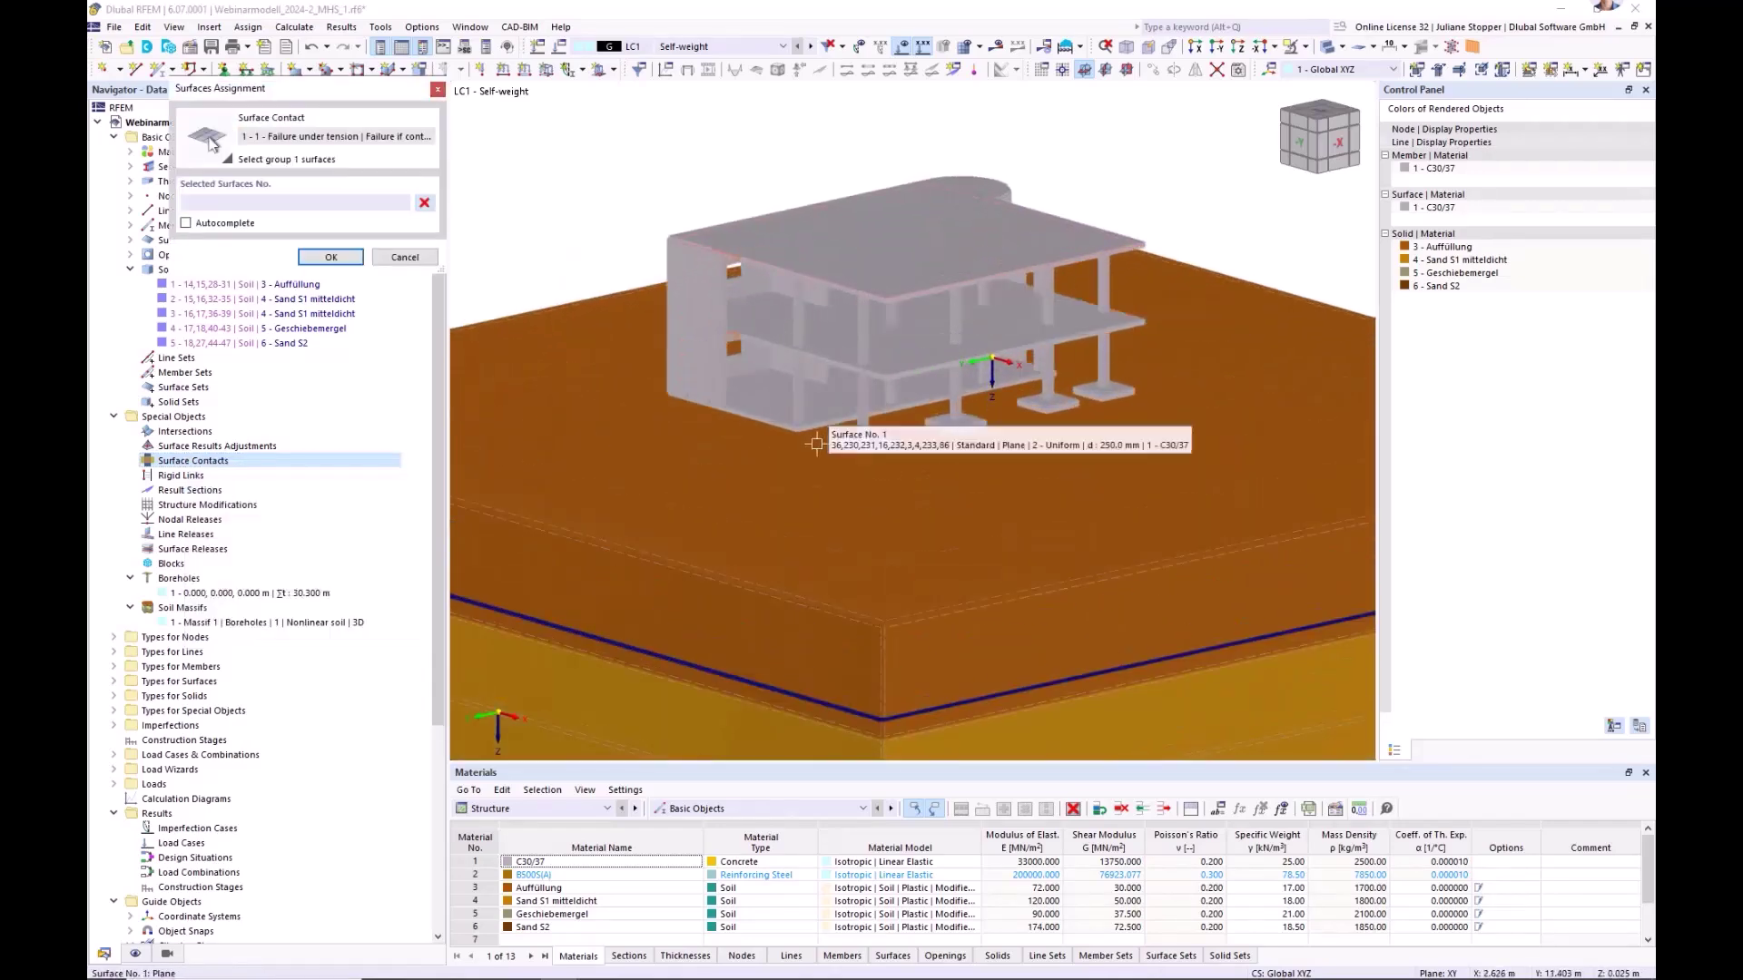
pyautogui.keyDown('ctrl'); pyautogui.moveTo(817, 443); pyautogui.dragTo(841, 431, button='middle'); pyautogui.keyUp('ctrl')
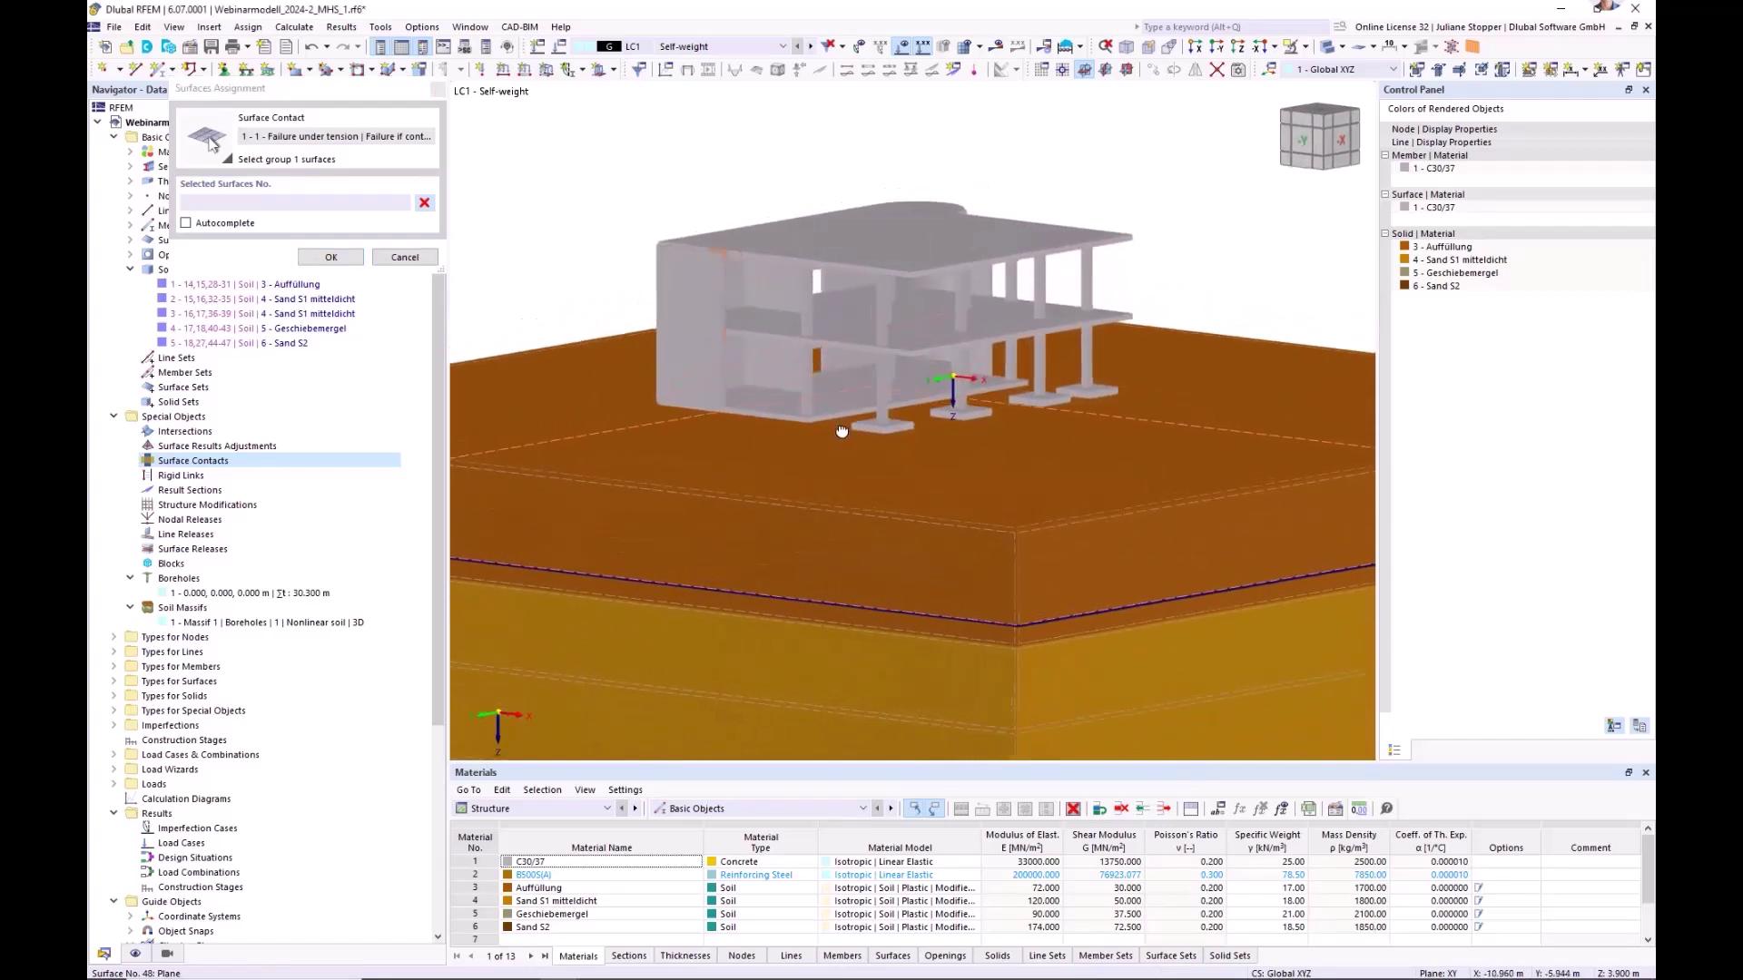
pyautogui.click(840, 404)
pyautogui.scroll(5, 932, 375)
pyautogui.click(931, 375)
pyautogui.press('Return')
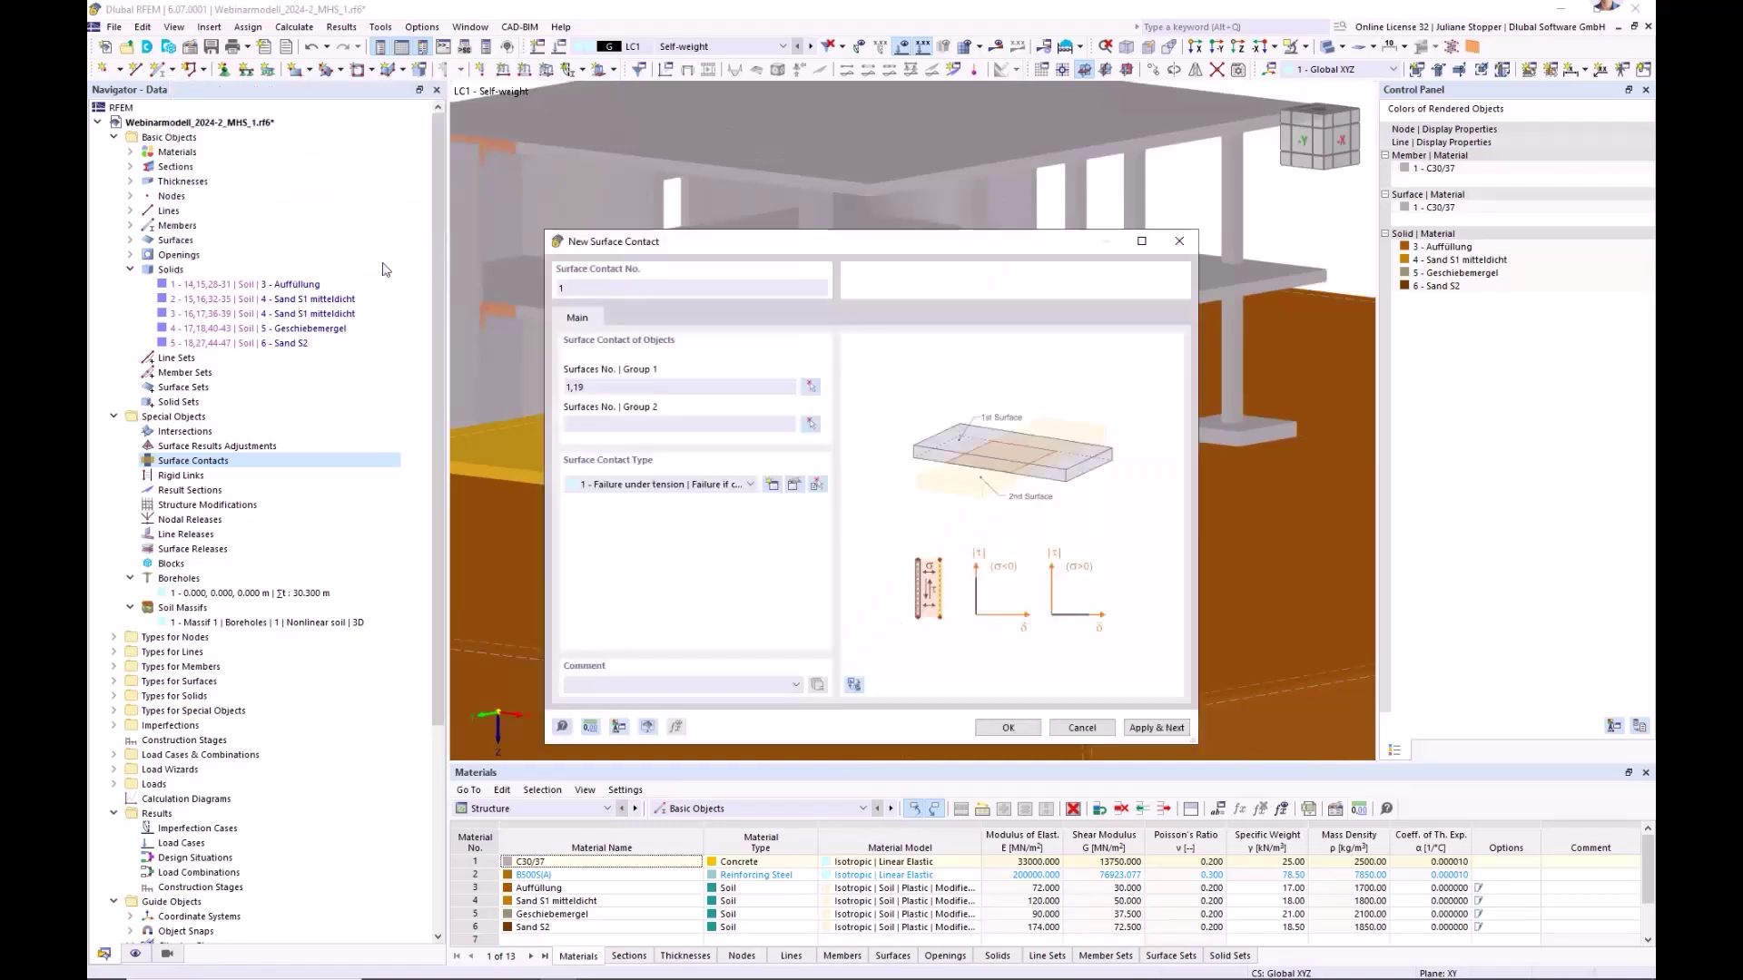
# - Assign the top soil surface 14 as group 2 and create the contact with the Failure under tension type
pyautogui.click(810, 424)
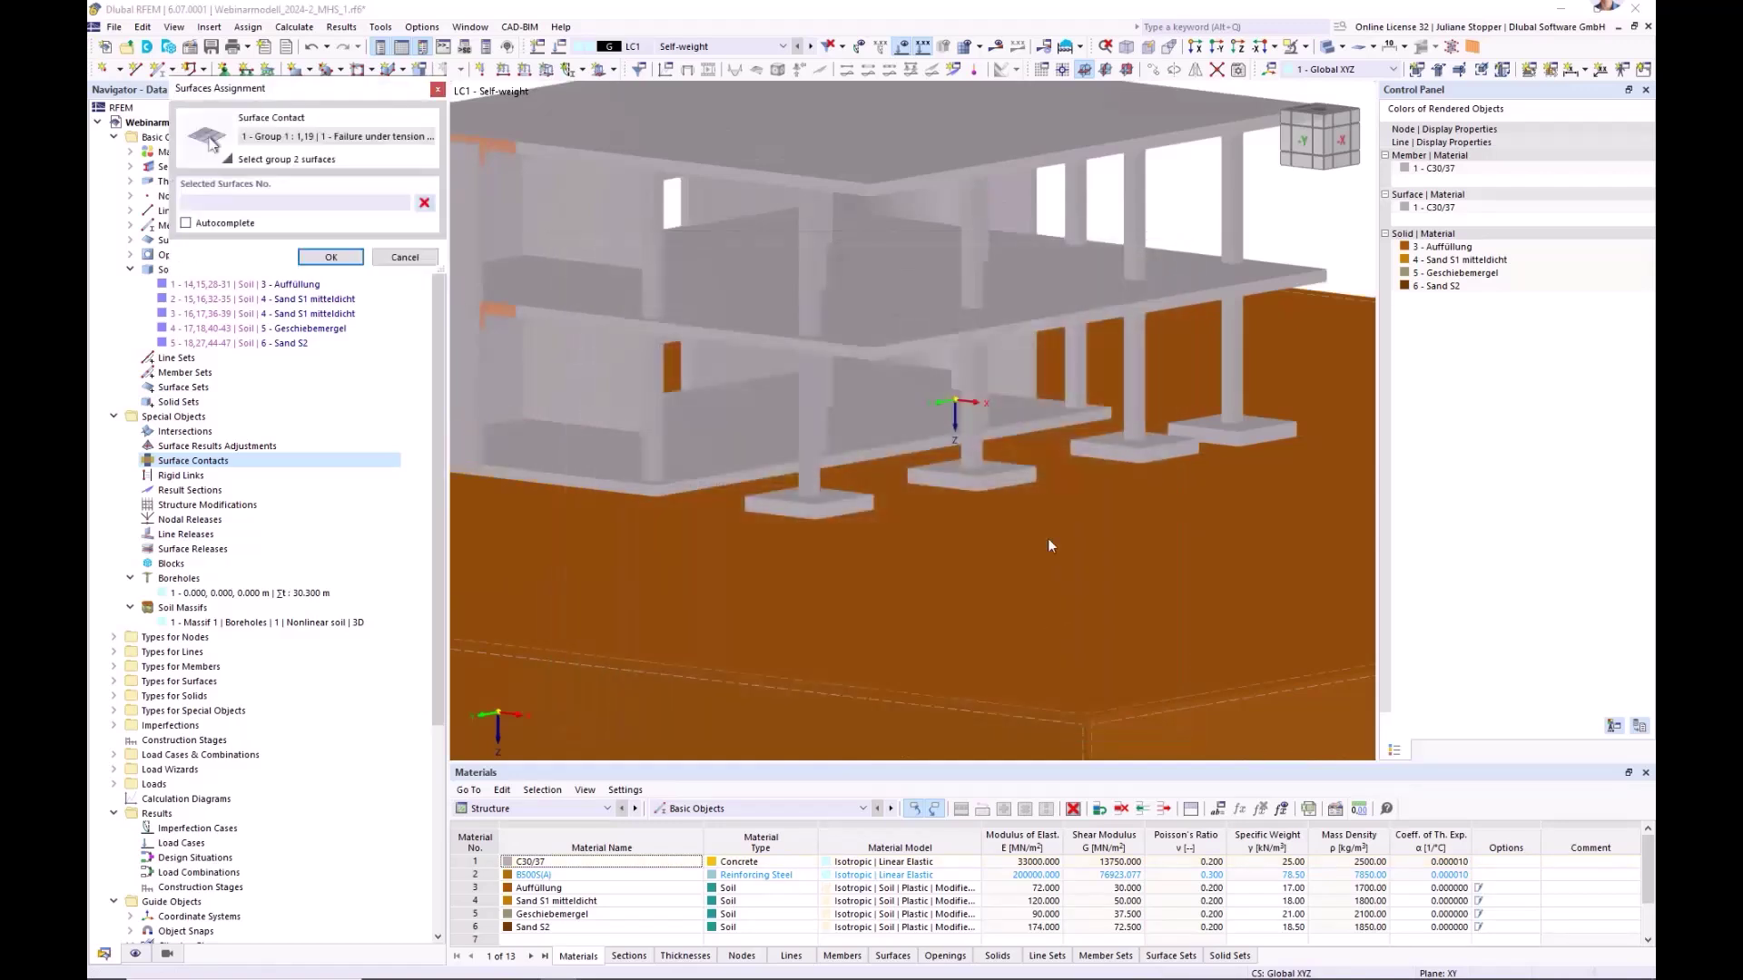
pyautogui.click(1015, 702)
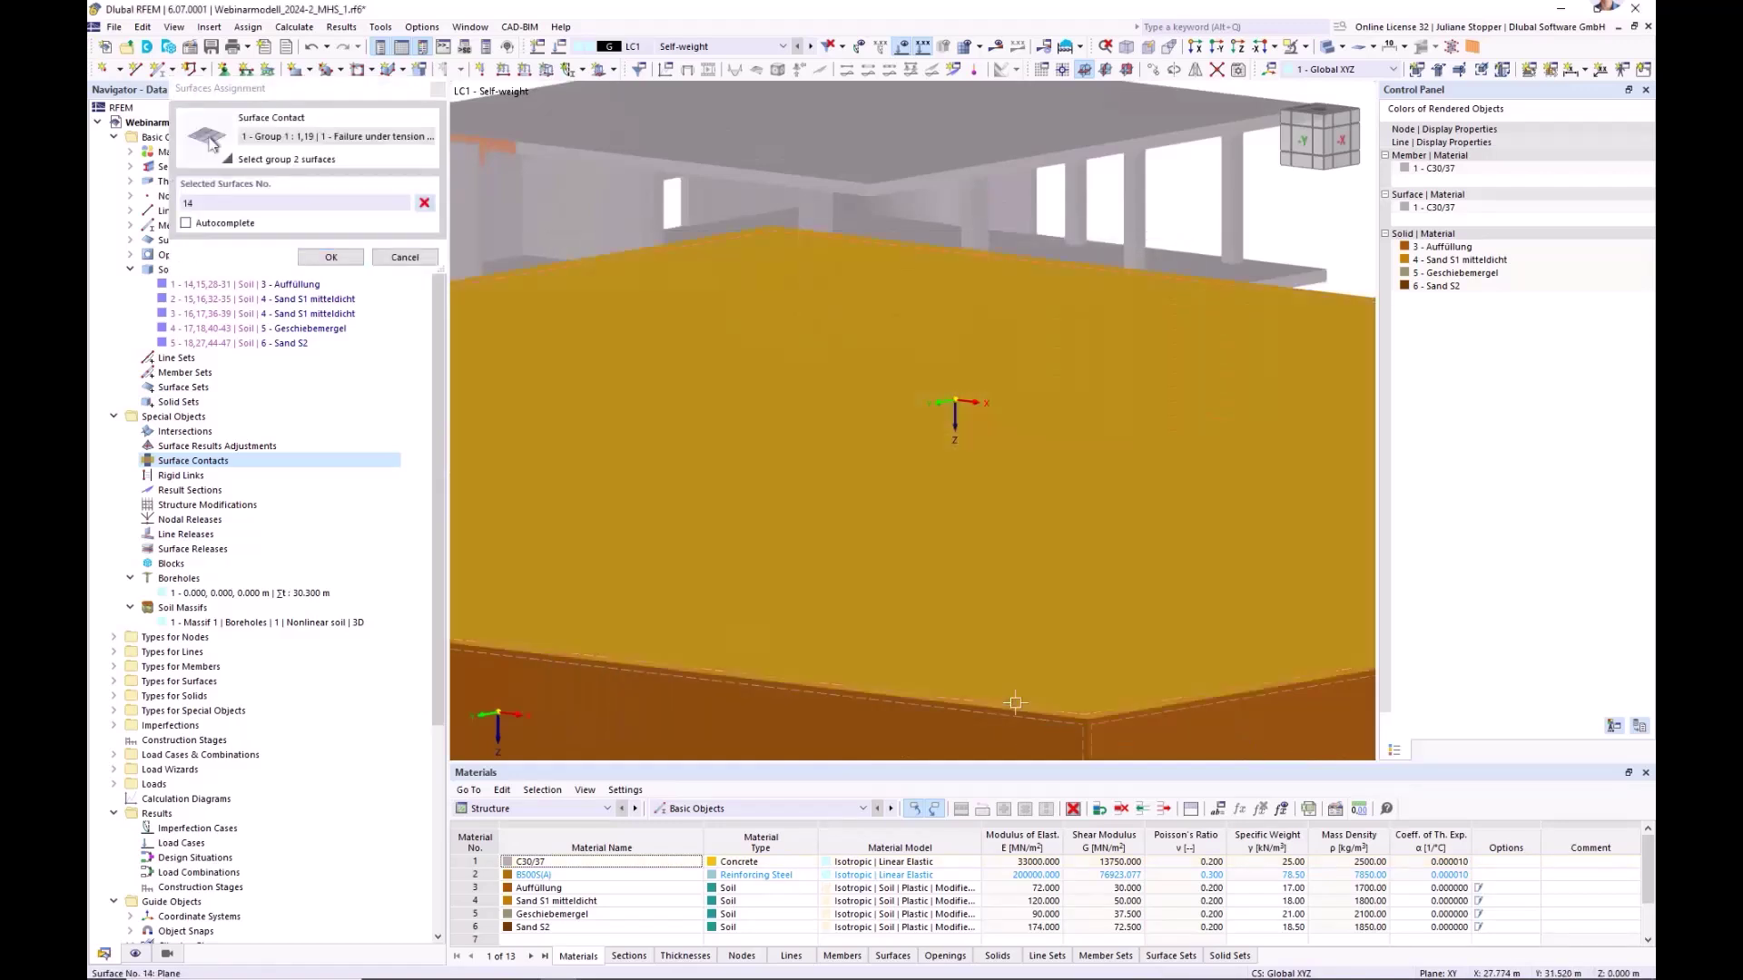
pyautogui.click(328, 258)
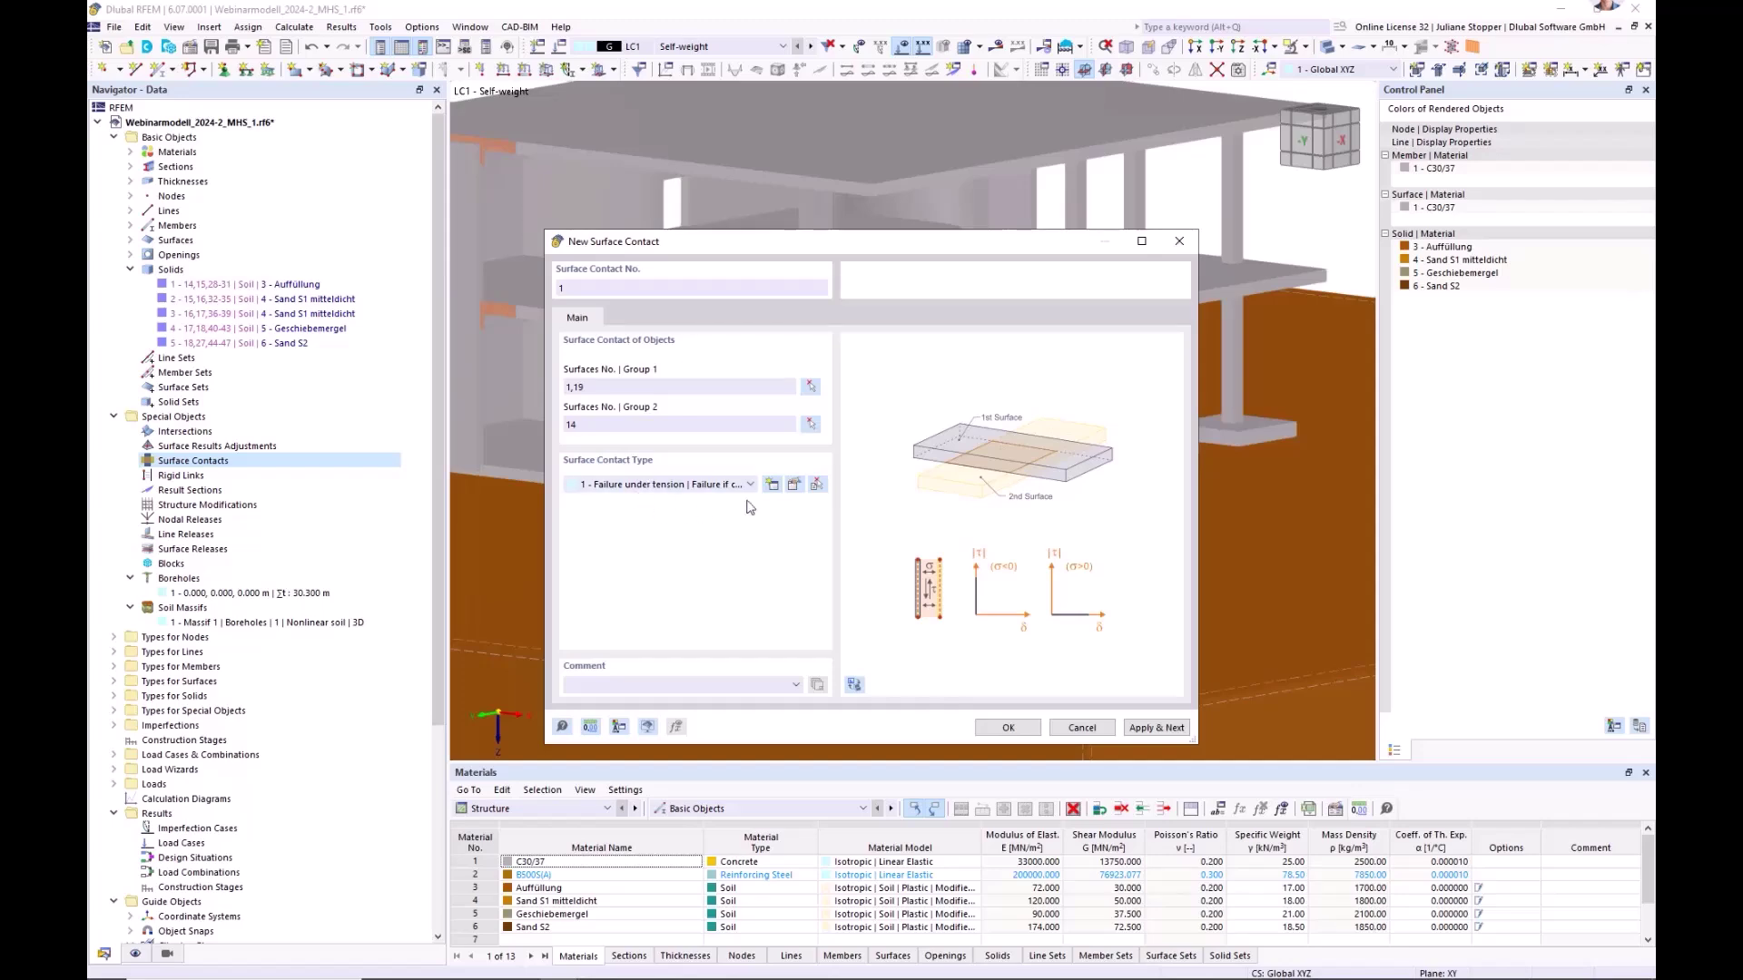
pyautogui.click(795, 484)
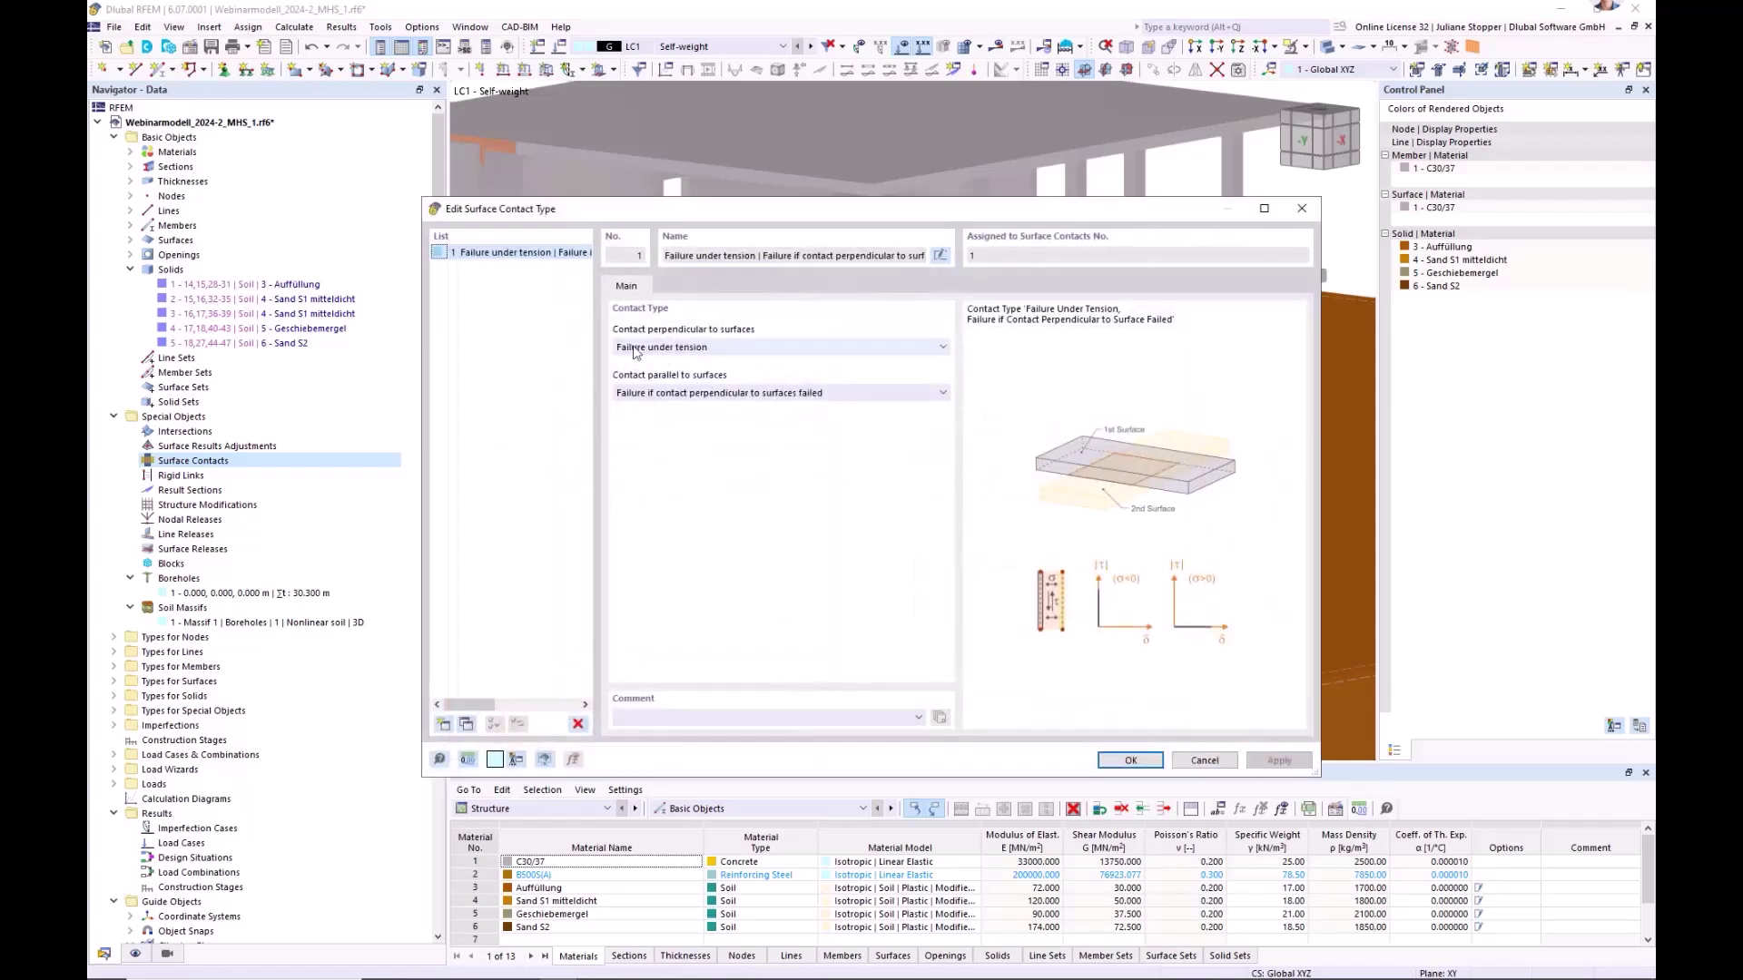
pyautogui.click(1130, 760)
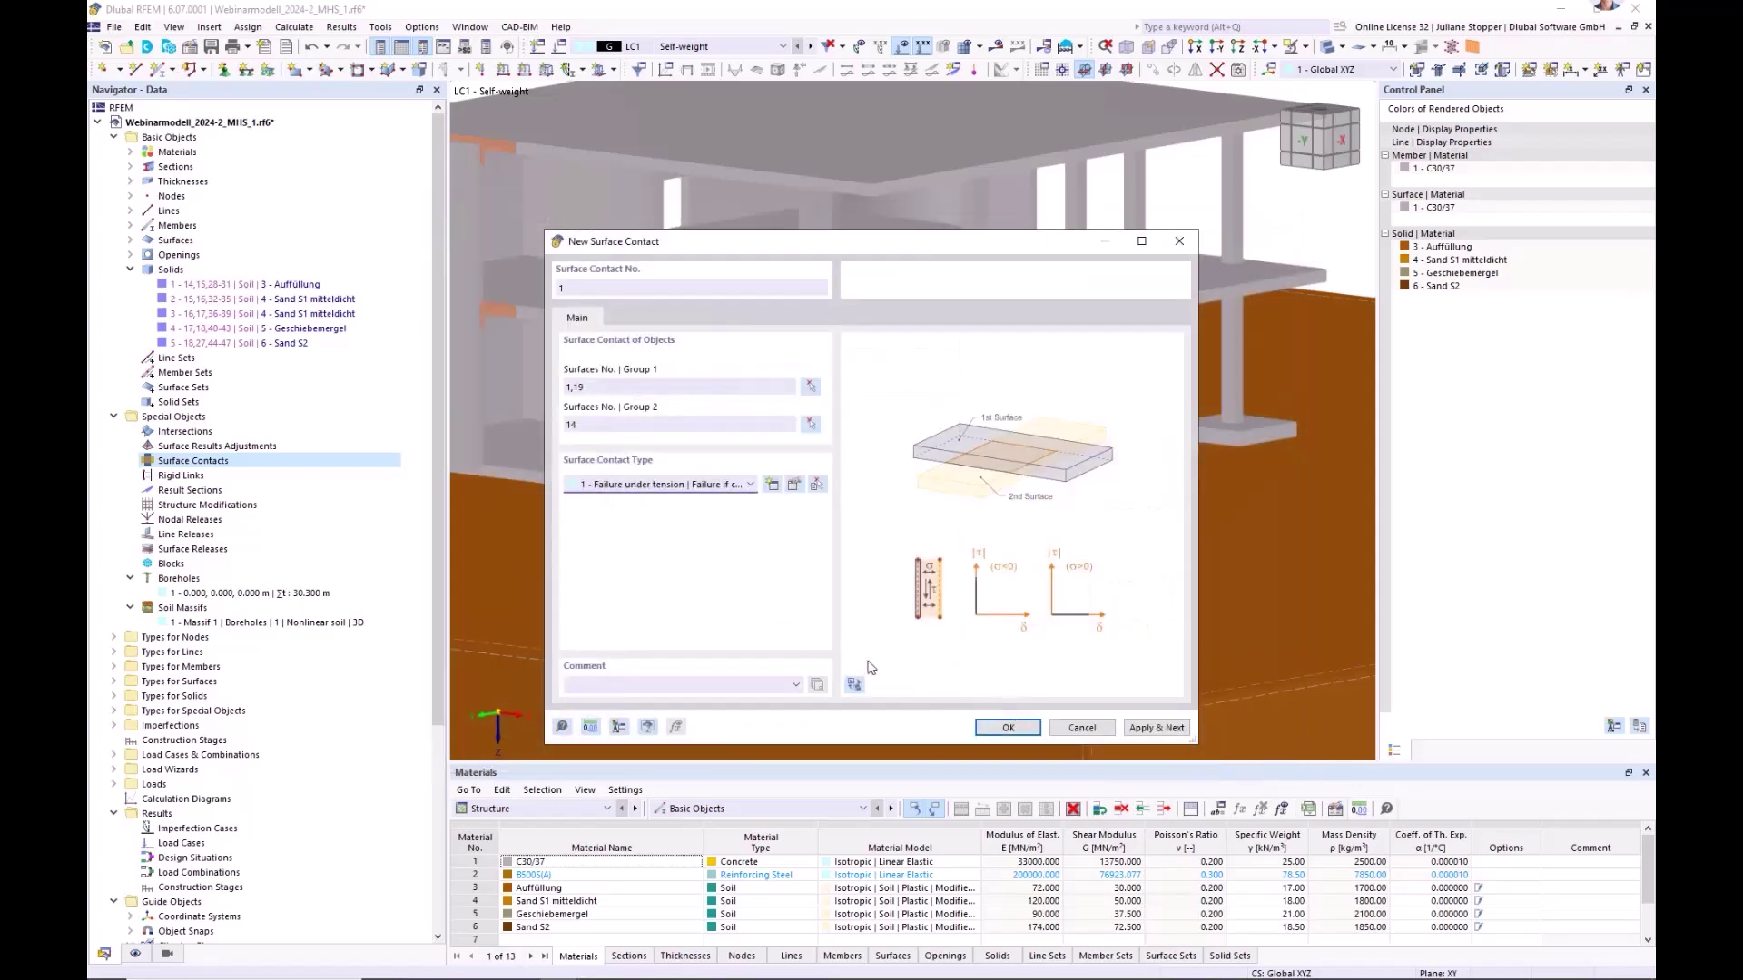
pyautogui.click(1007, 728)
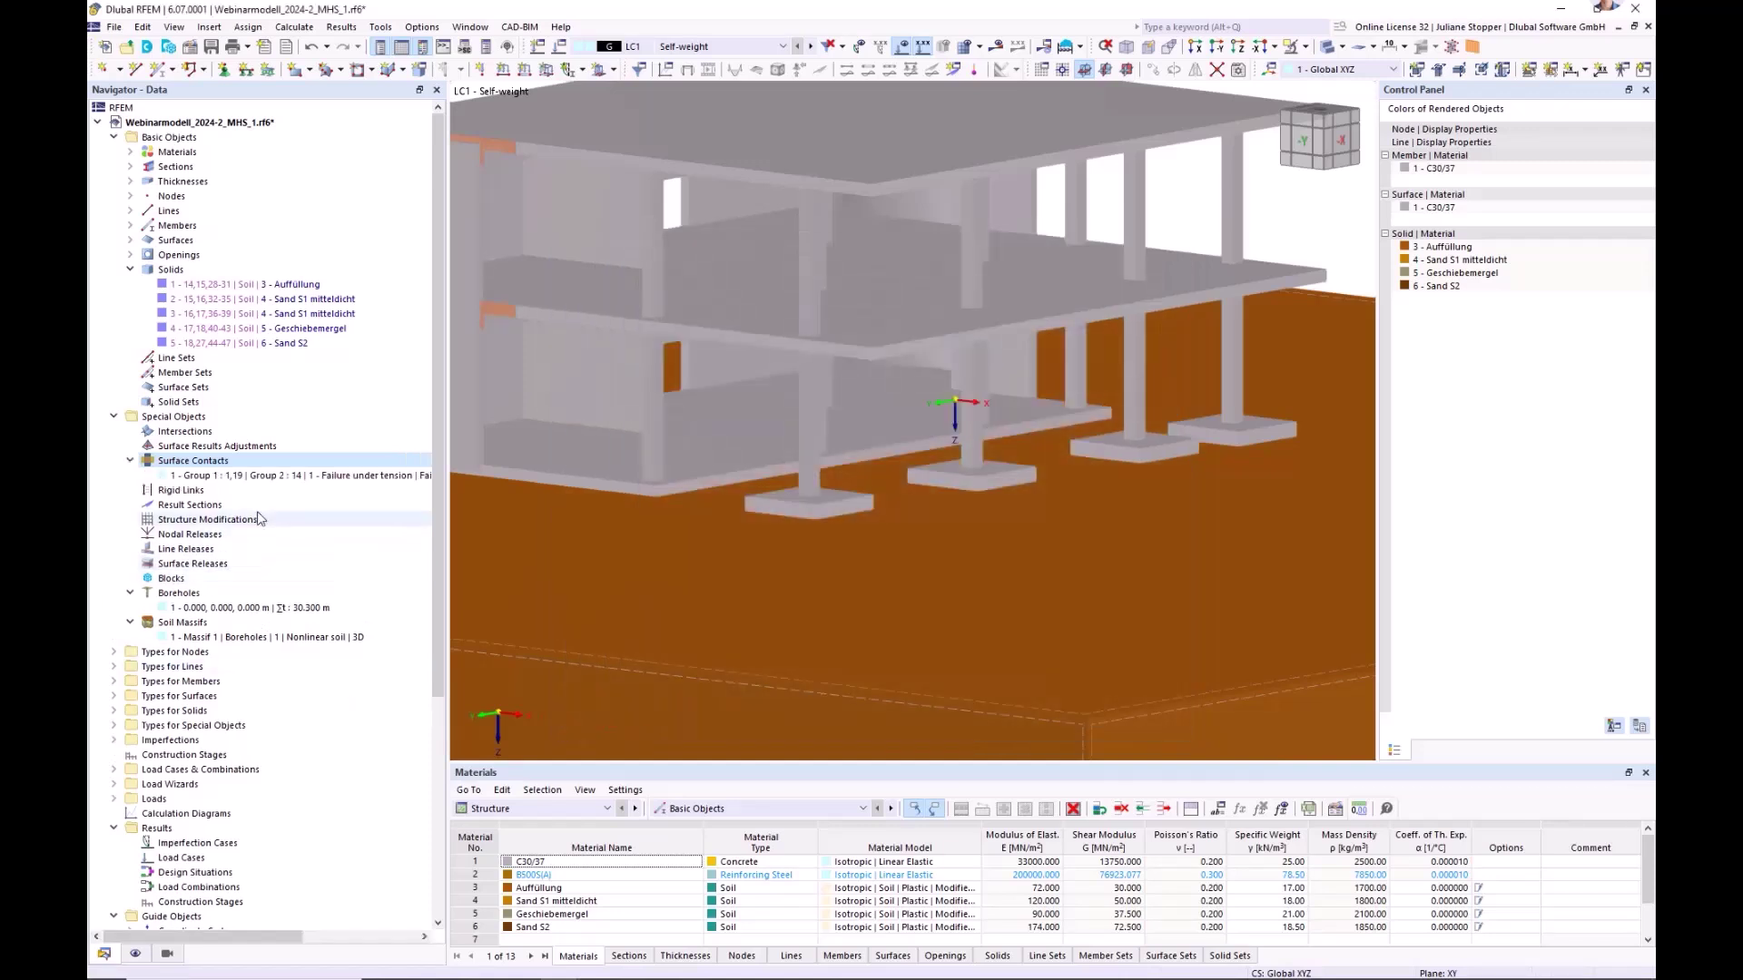
# - Start a second surface contact and assign the four column footing surfaces 23-26 as group 1
pyautogui.scroll(-2, 287, 518)
pyautogui.scroll(-3, 850, 527)
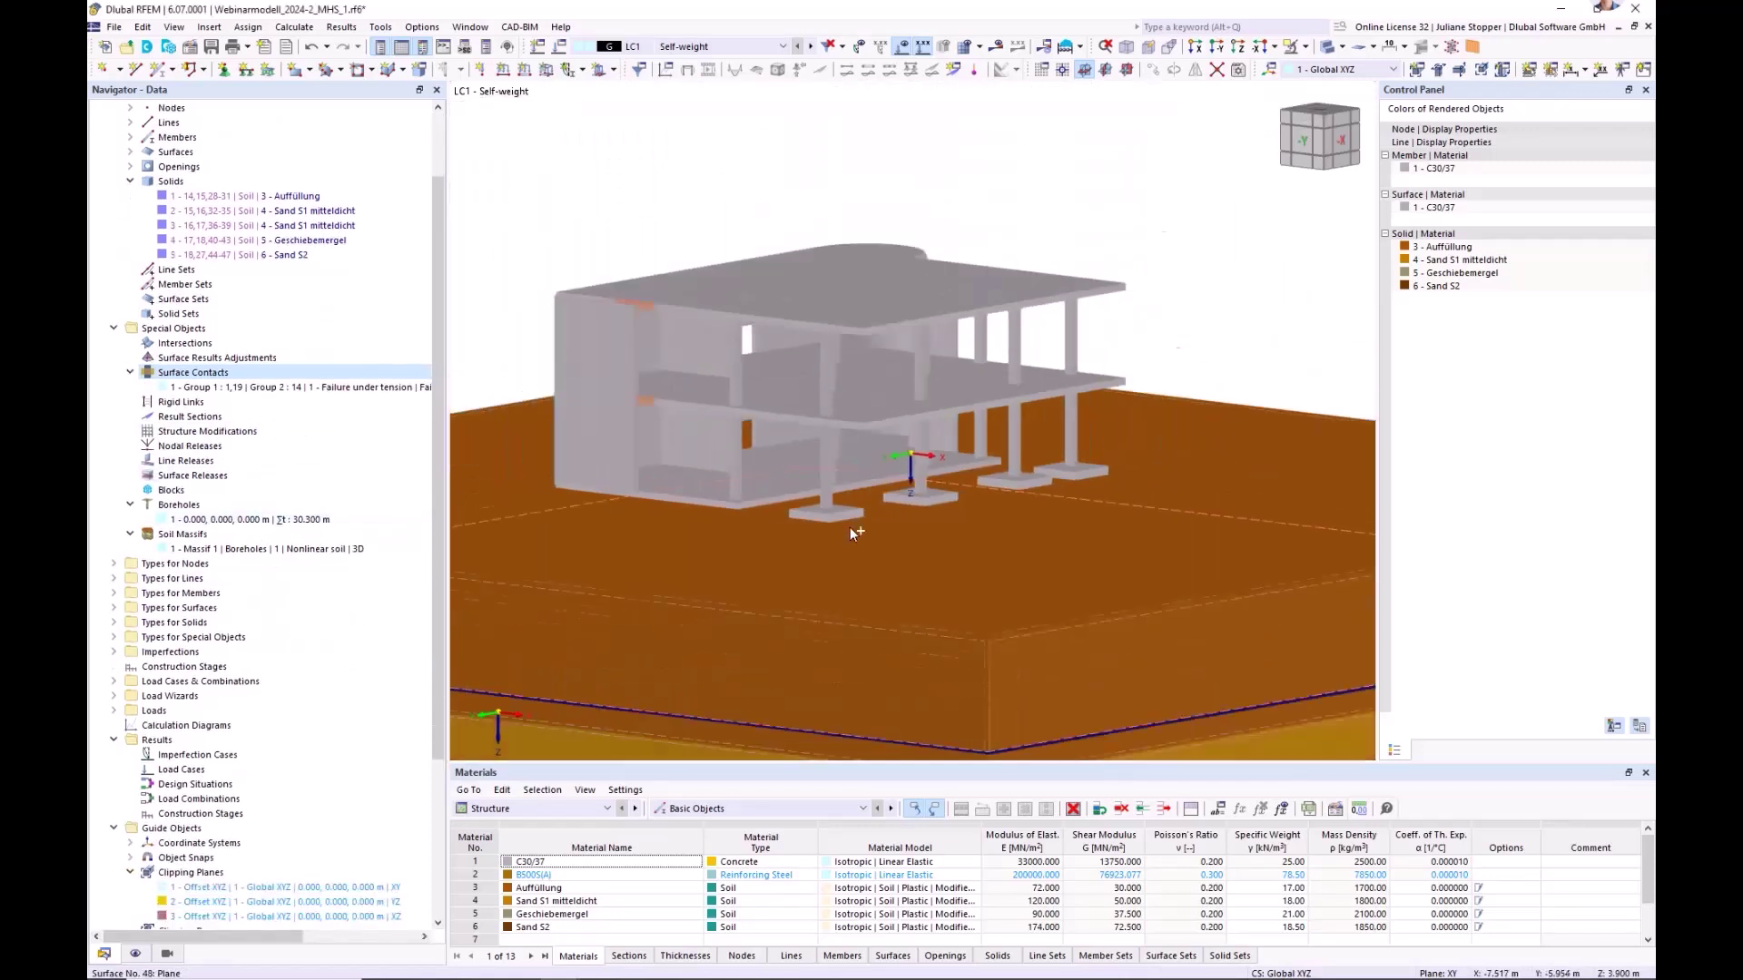
pyautogui.moveTo(669, 603); pyautogui.dragTo(778, 482, button='middle')
pyautogui.click(191, 379)
pyautogui.rightClick(190, 380)
pyautogui.click(238, 405)
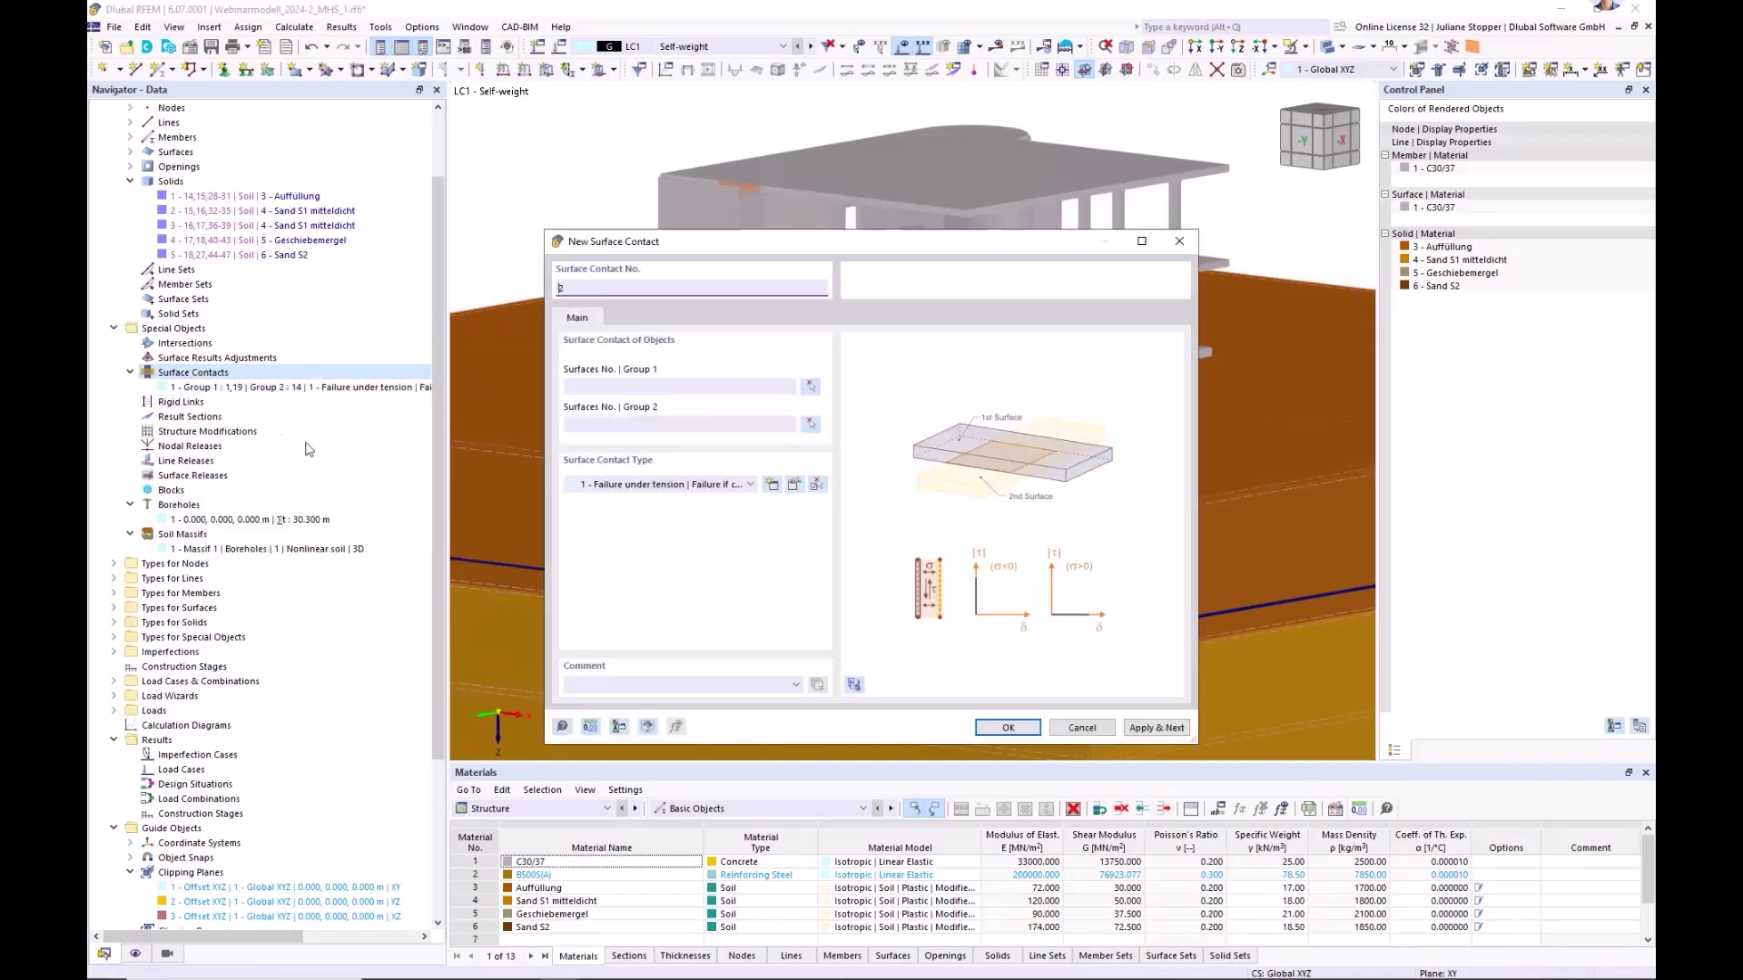
pyautogui.click(810, 387)
pyautogui.click(1006, 383)
pyautogui.click(1018, 380)
pyautogui.click(1118, 365)
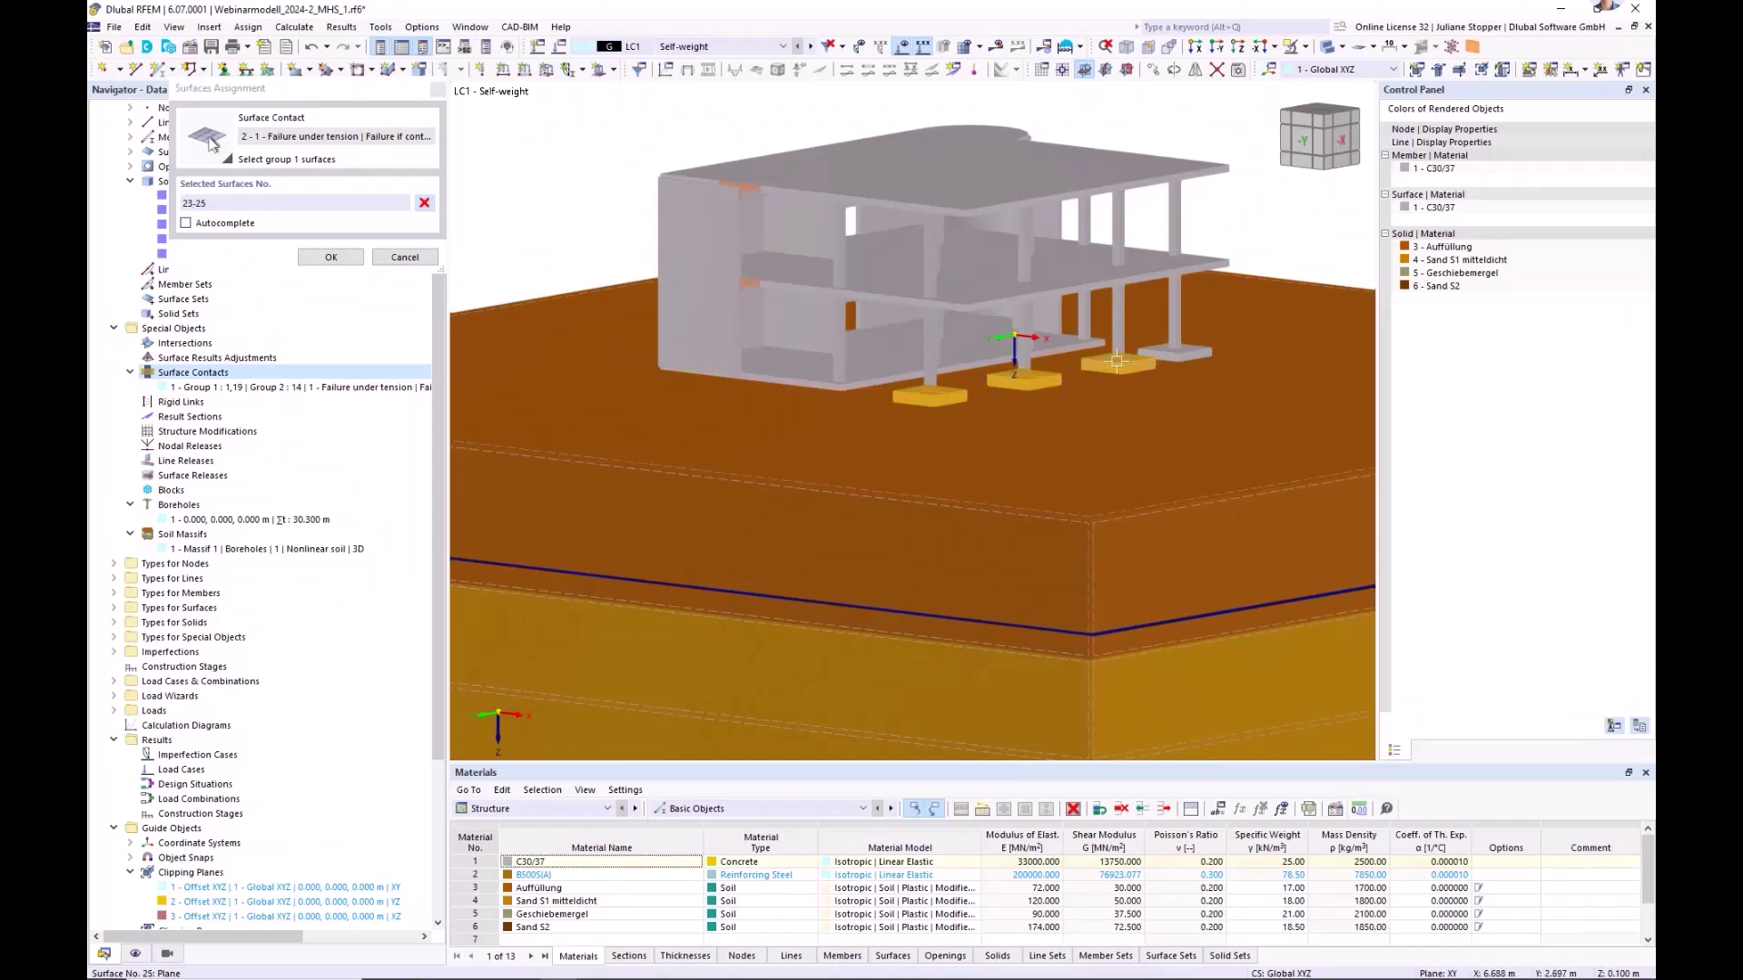
pyautogui.click(1183, 356)
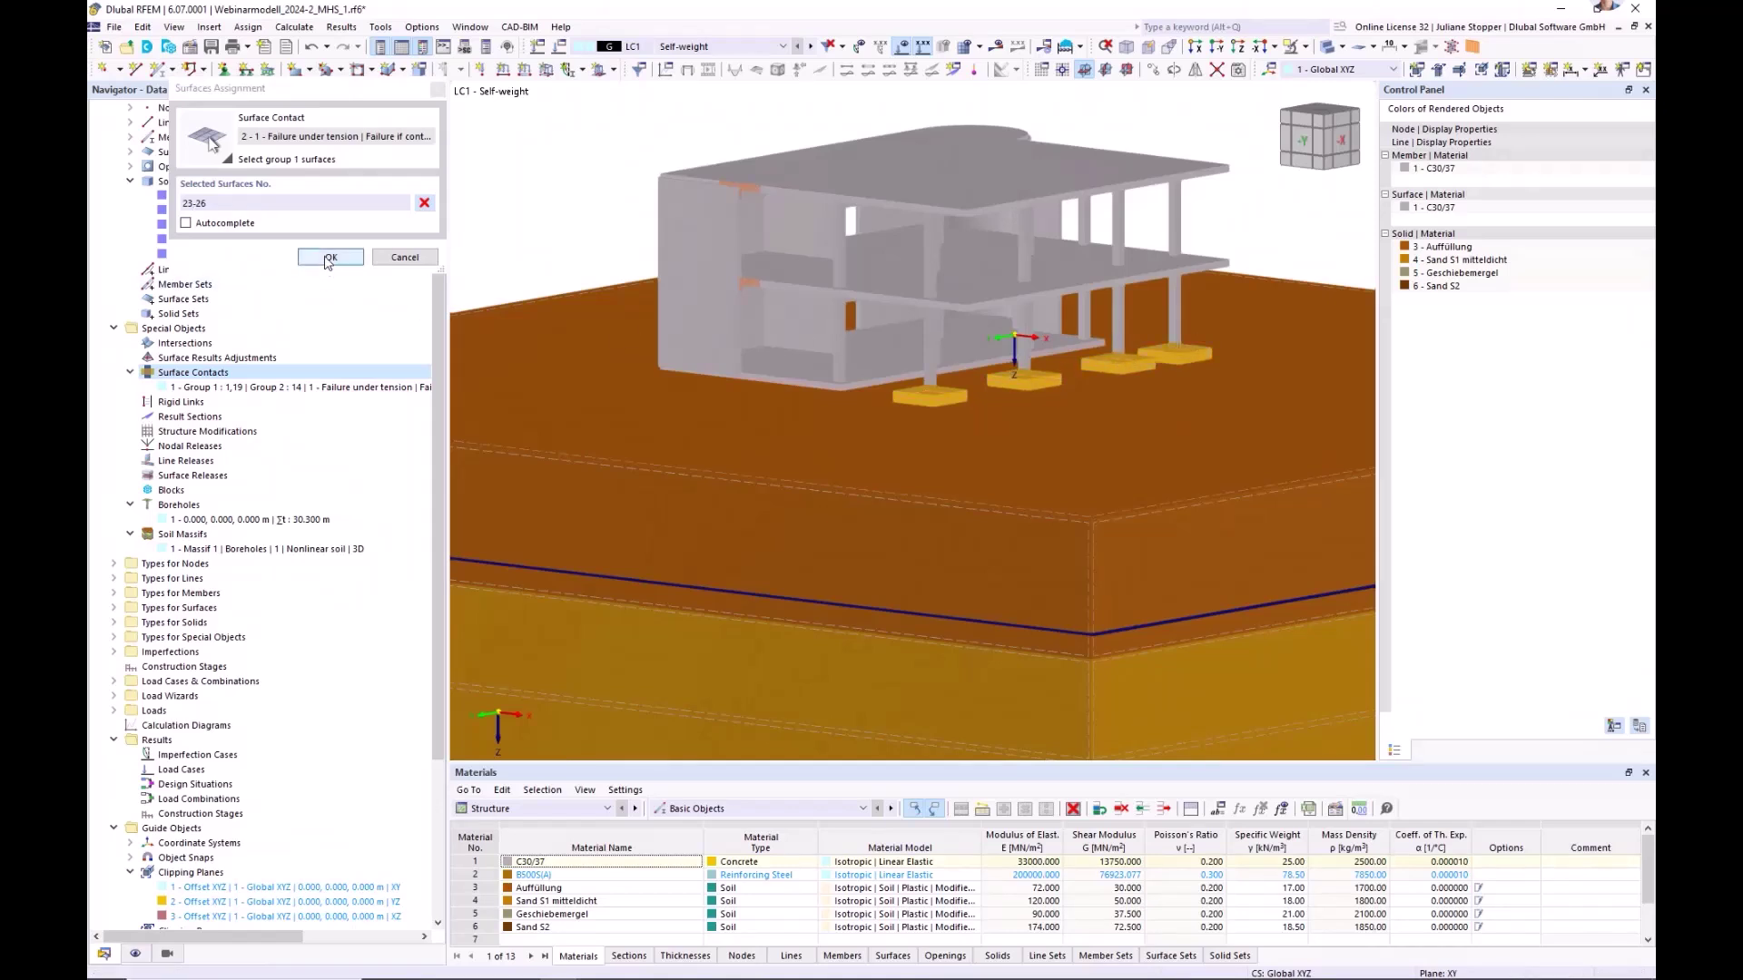
pyautogui.click(330, 257)
# - Assign the top soil surface 14 as group 2 of the footing contact and create the contact
pyautogui.click(811, 424)
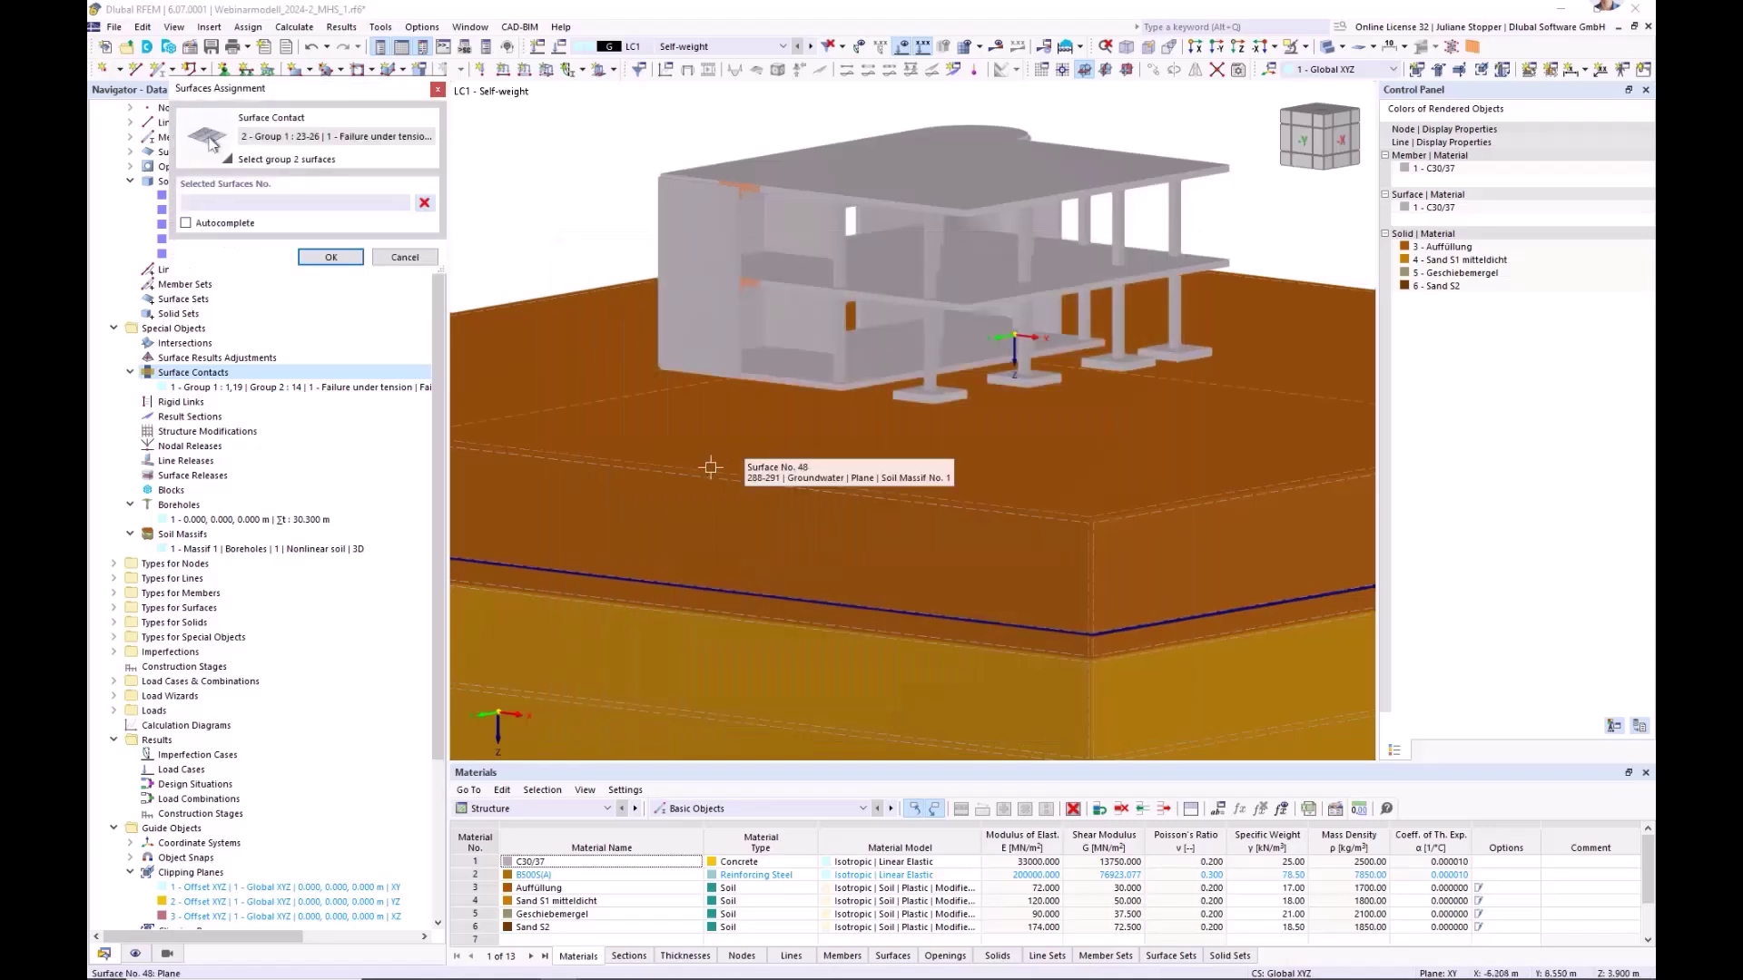
pyautogui.click(817, 467)
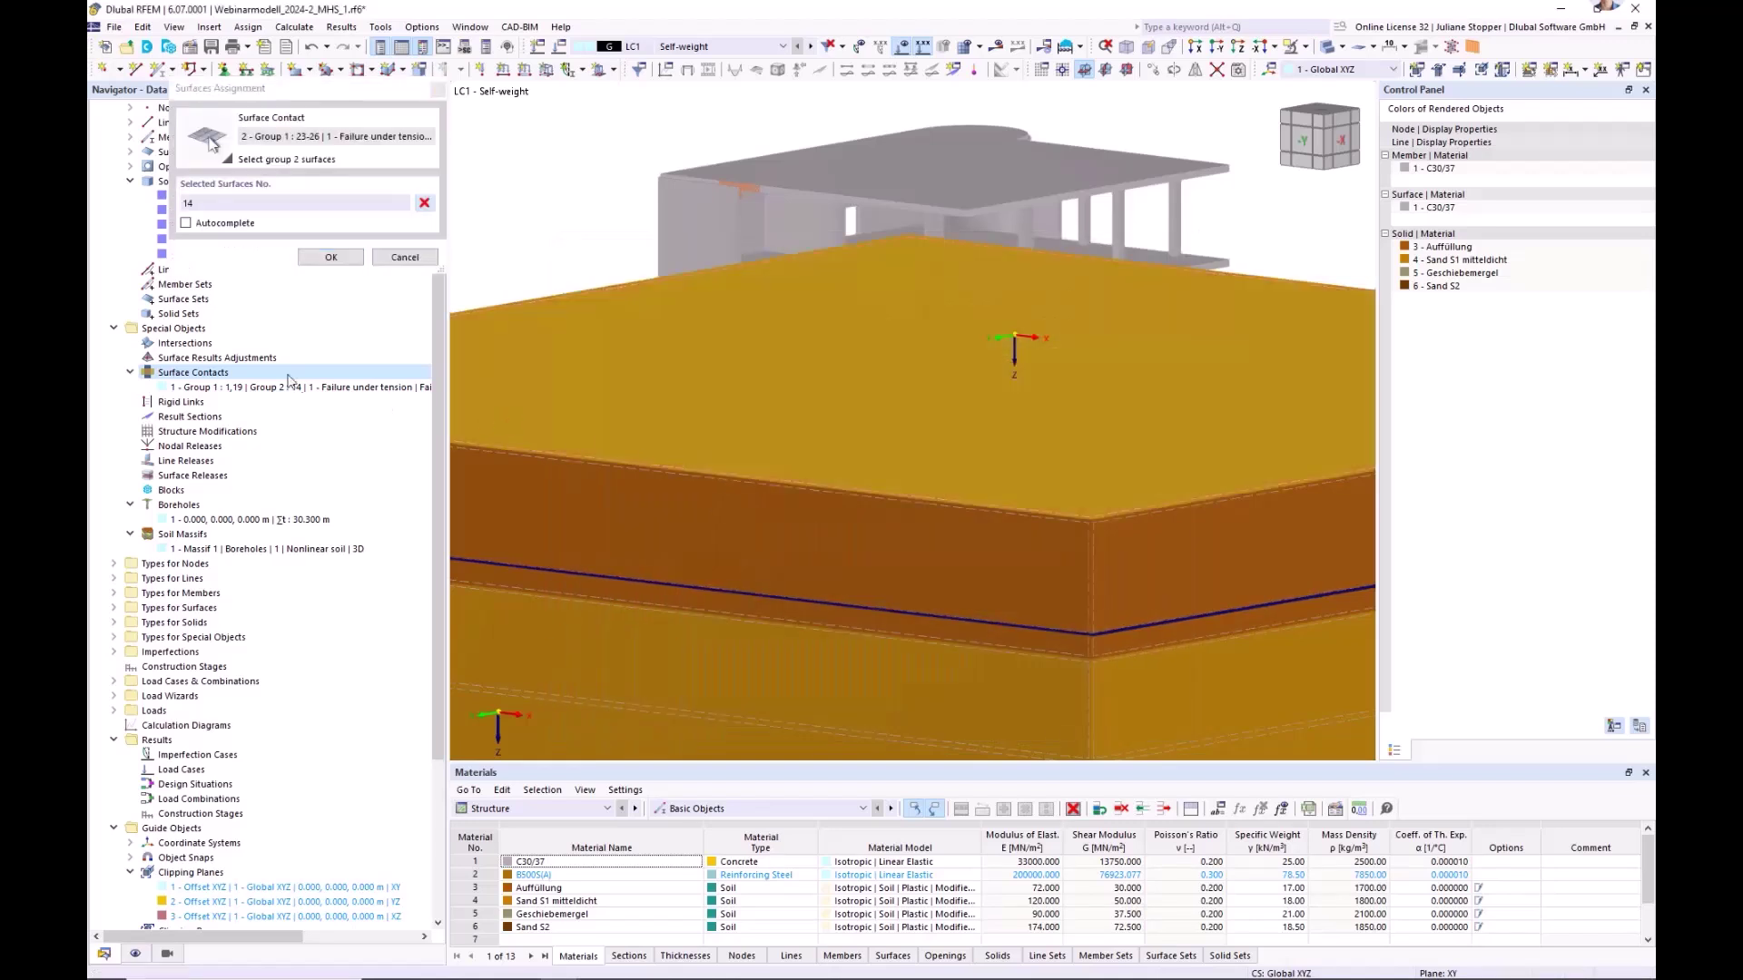
pyautogui.click(331, 256)
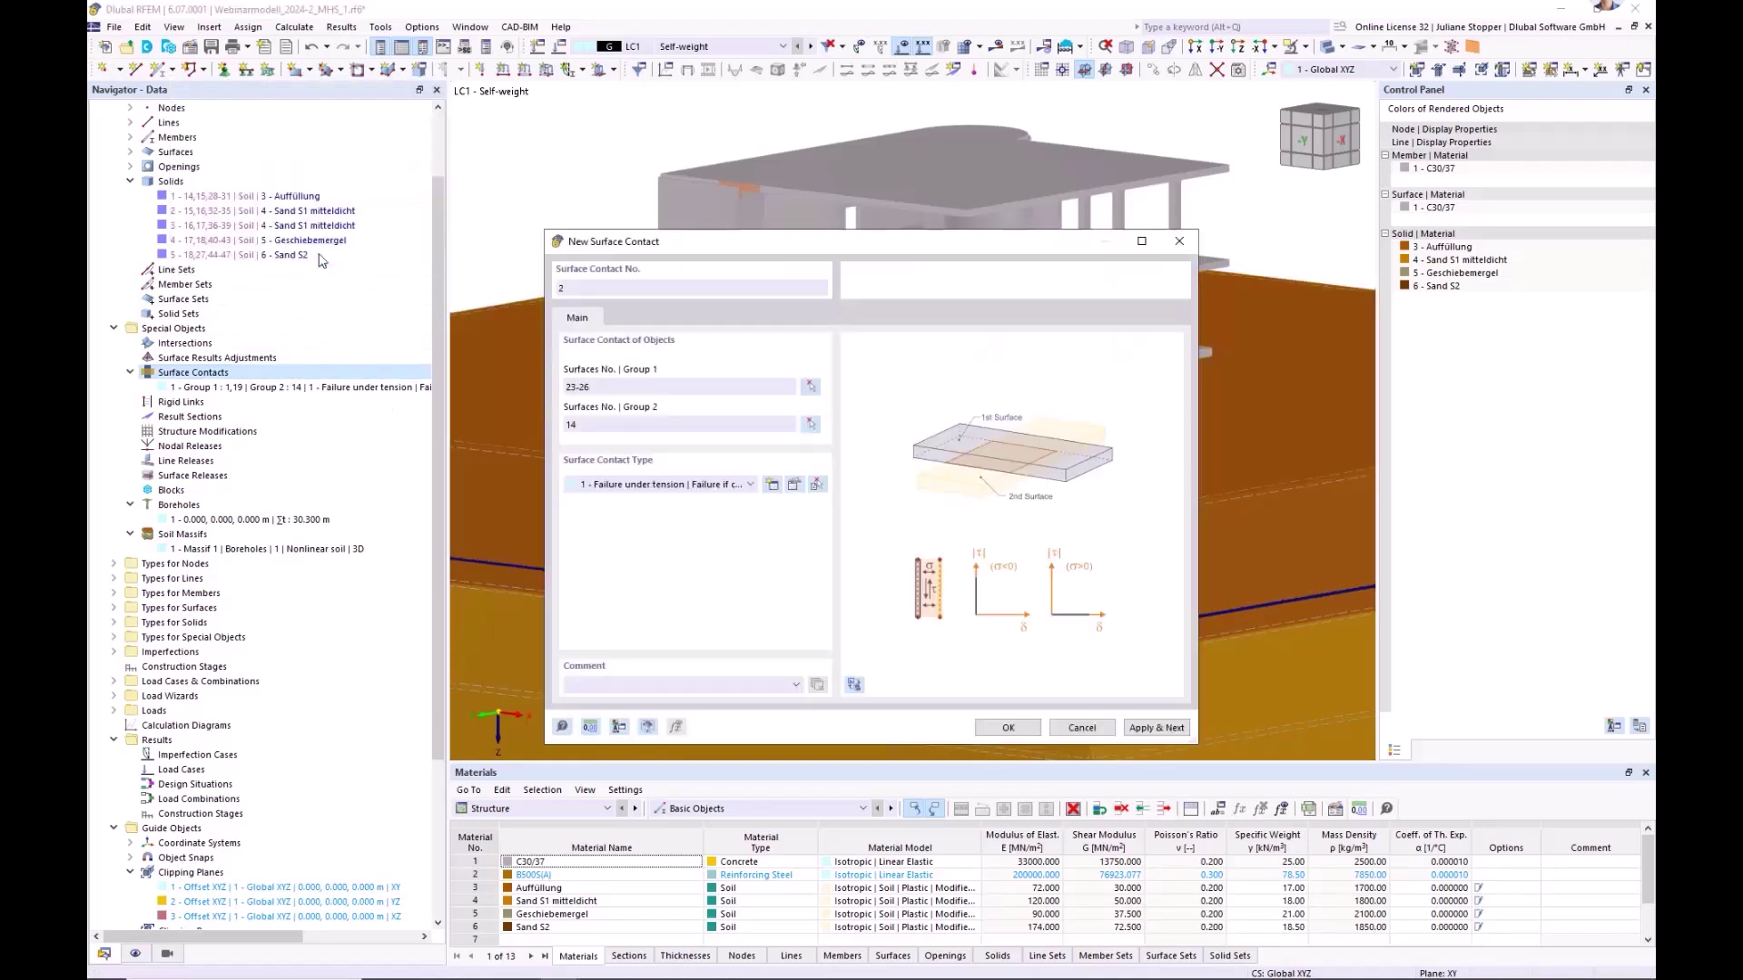
pyautogui.click(1010, 728)
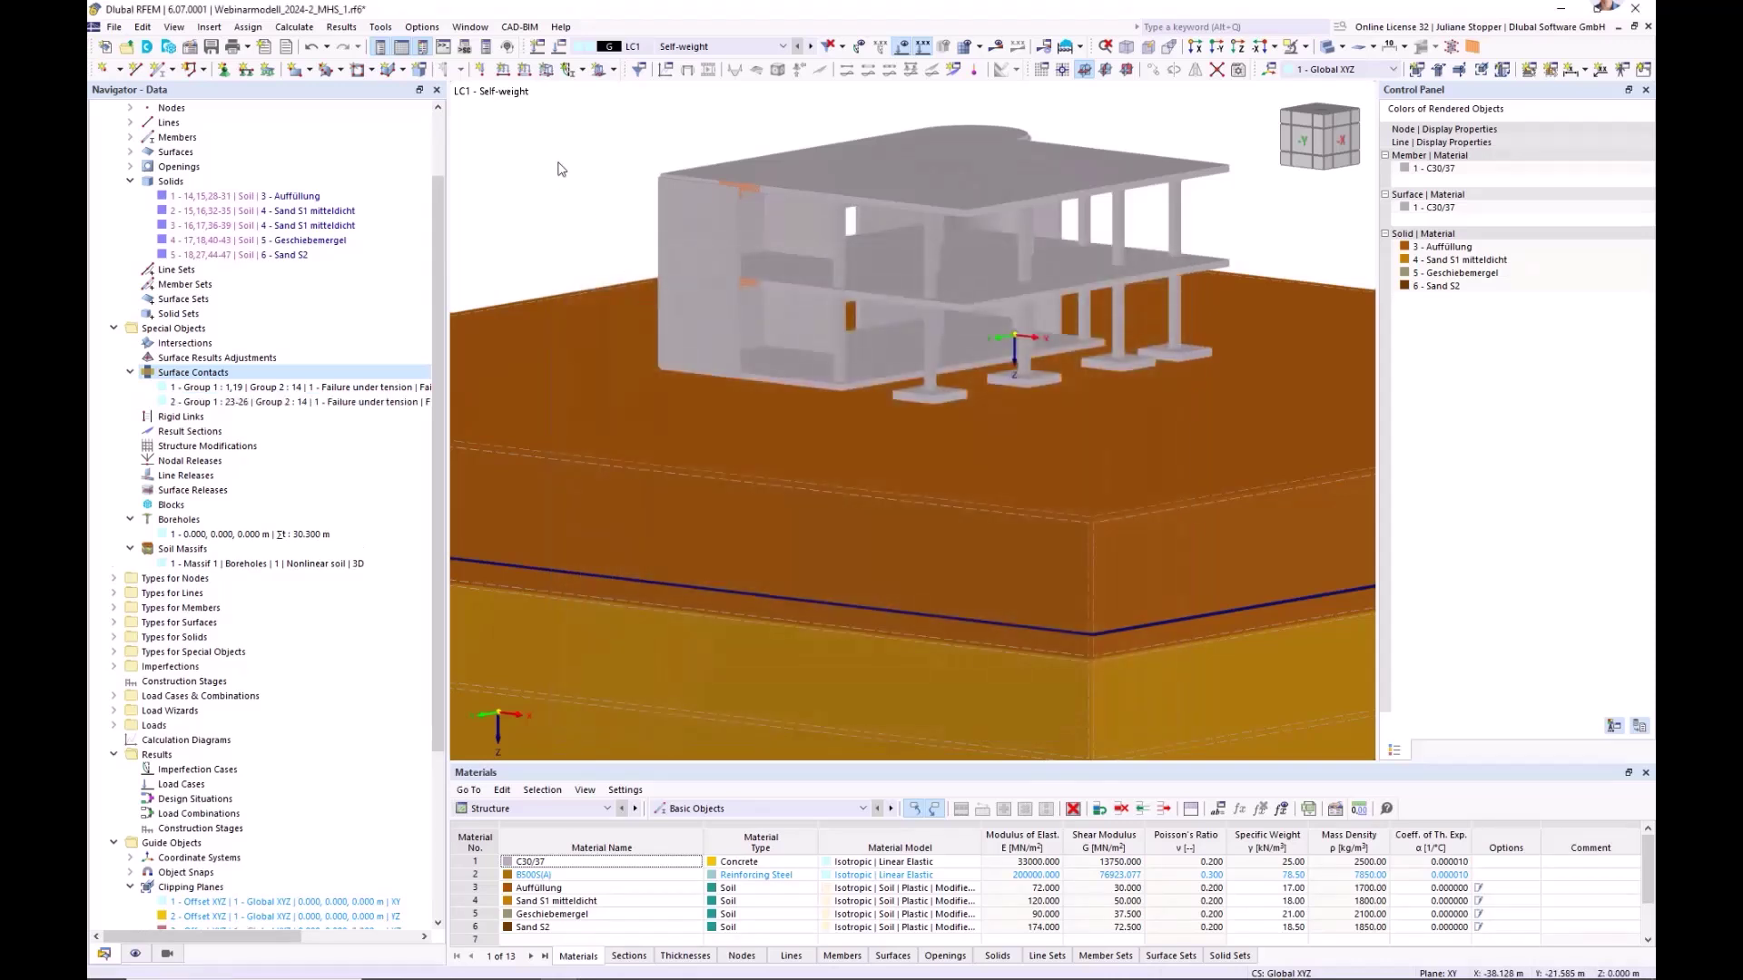
# - Inspect the building and the layered soil massif in transparent and wireframe display
pyautogui.scroll(-3, 624, 312)
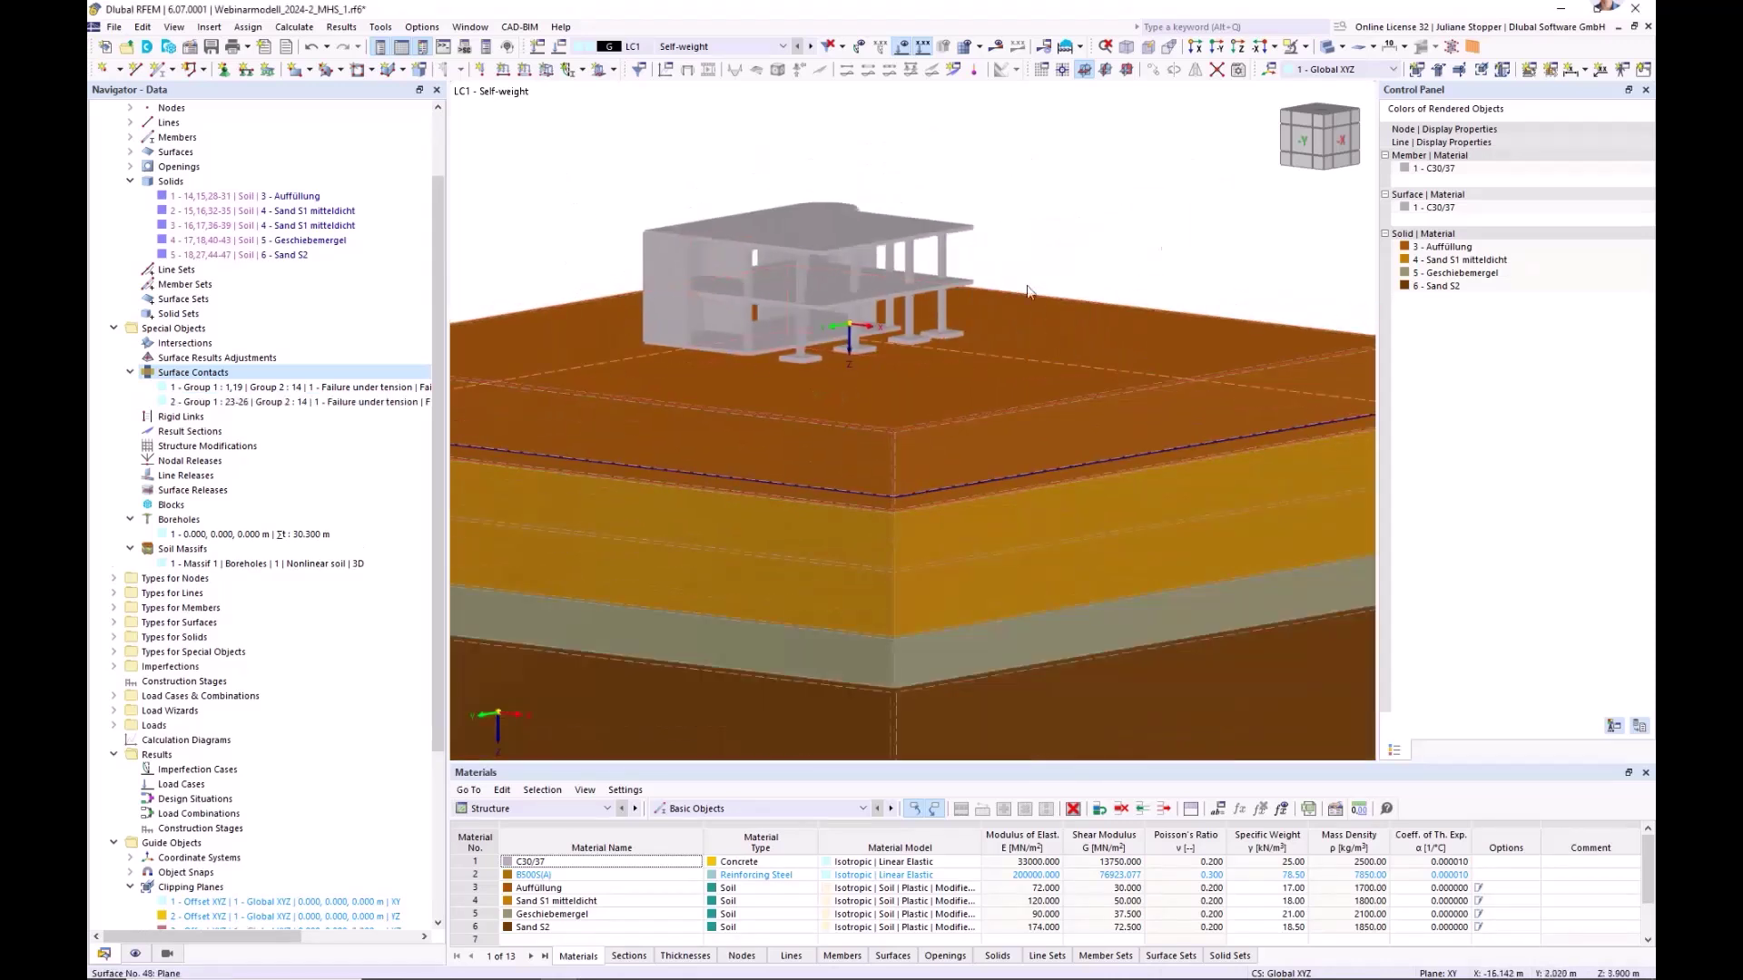
pyautogui.click(1326, 47)
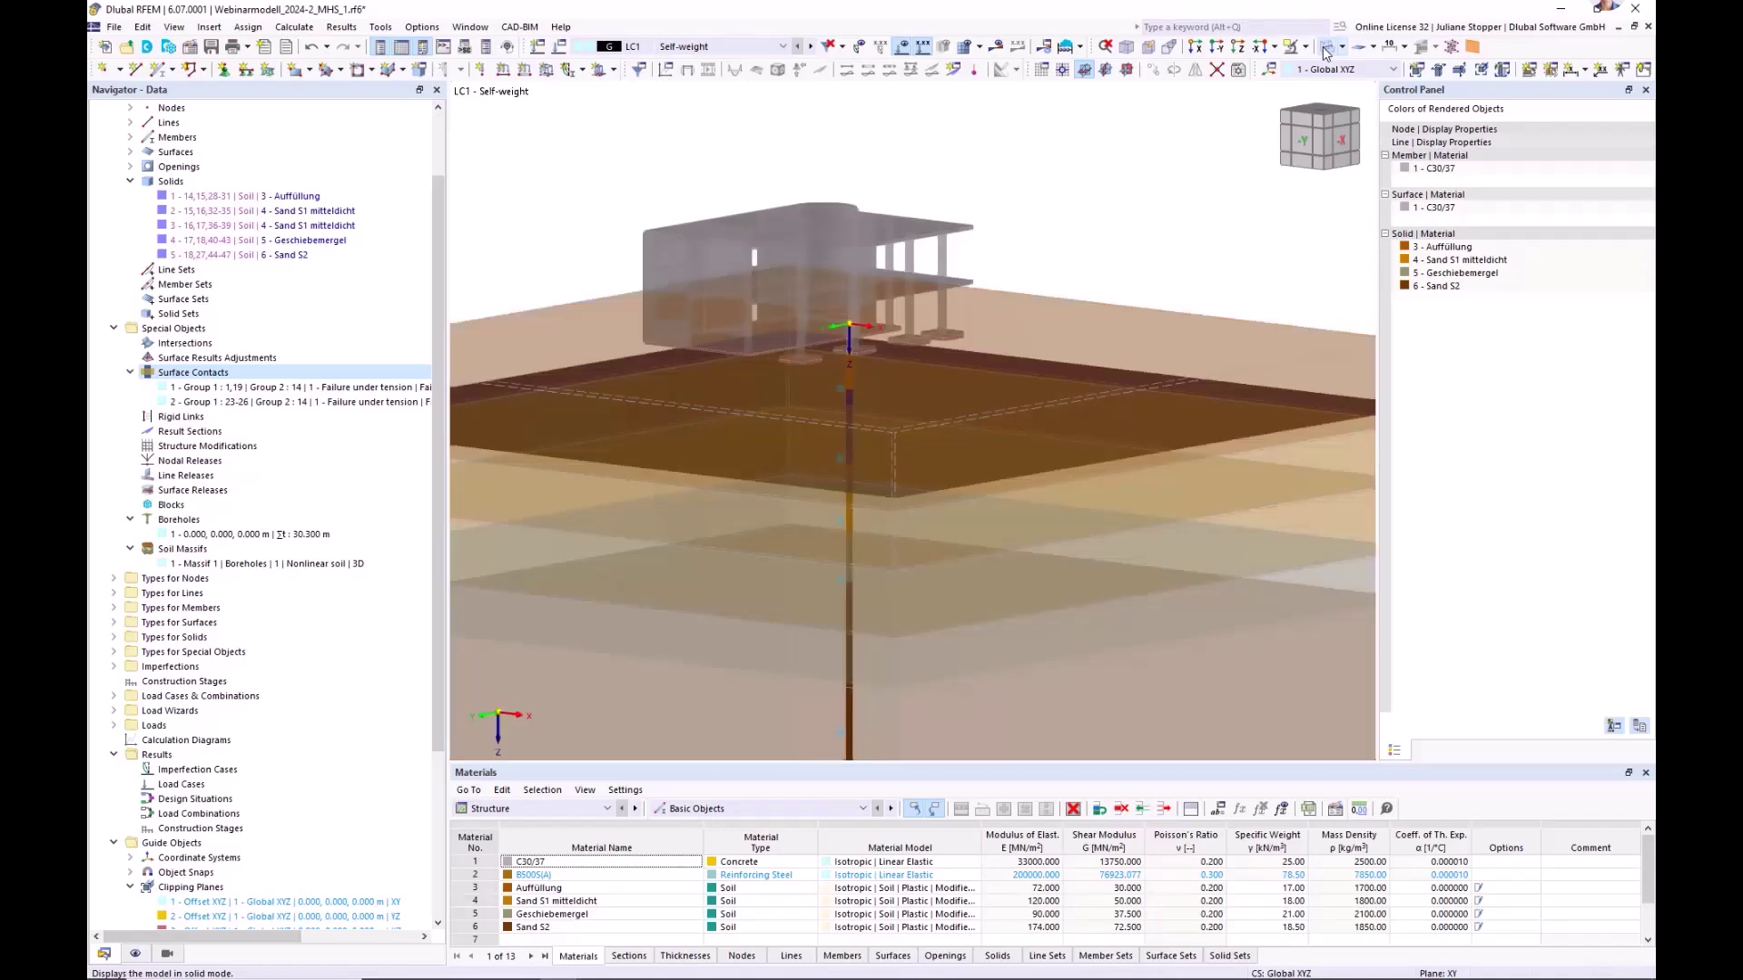
pyautogui.click(1325, 47)
pyautogui.scroll(5, 774, 373)
pyautogui.scroll(-5, 801, 409)
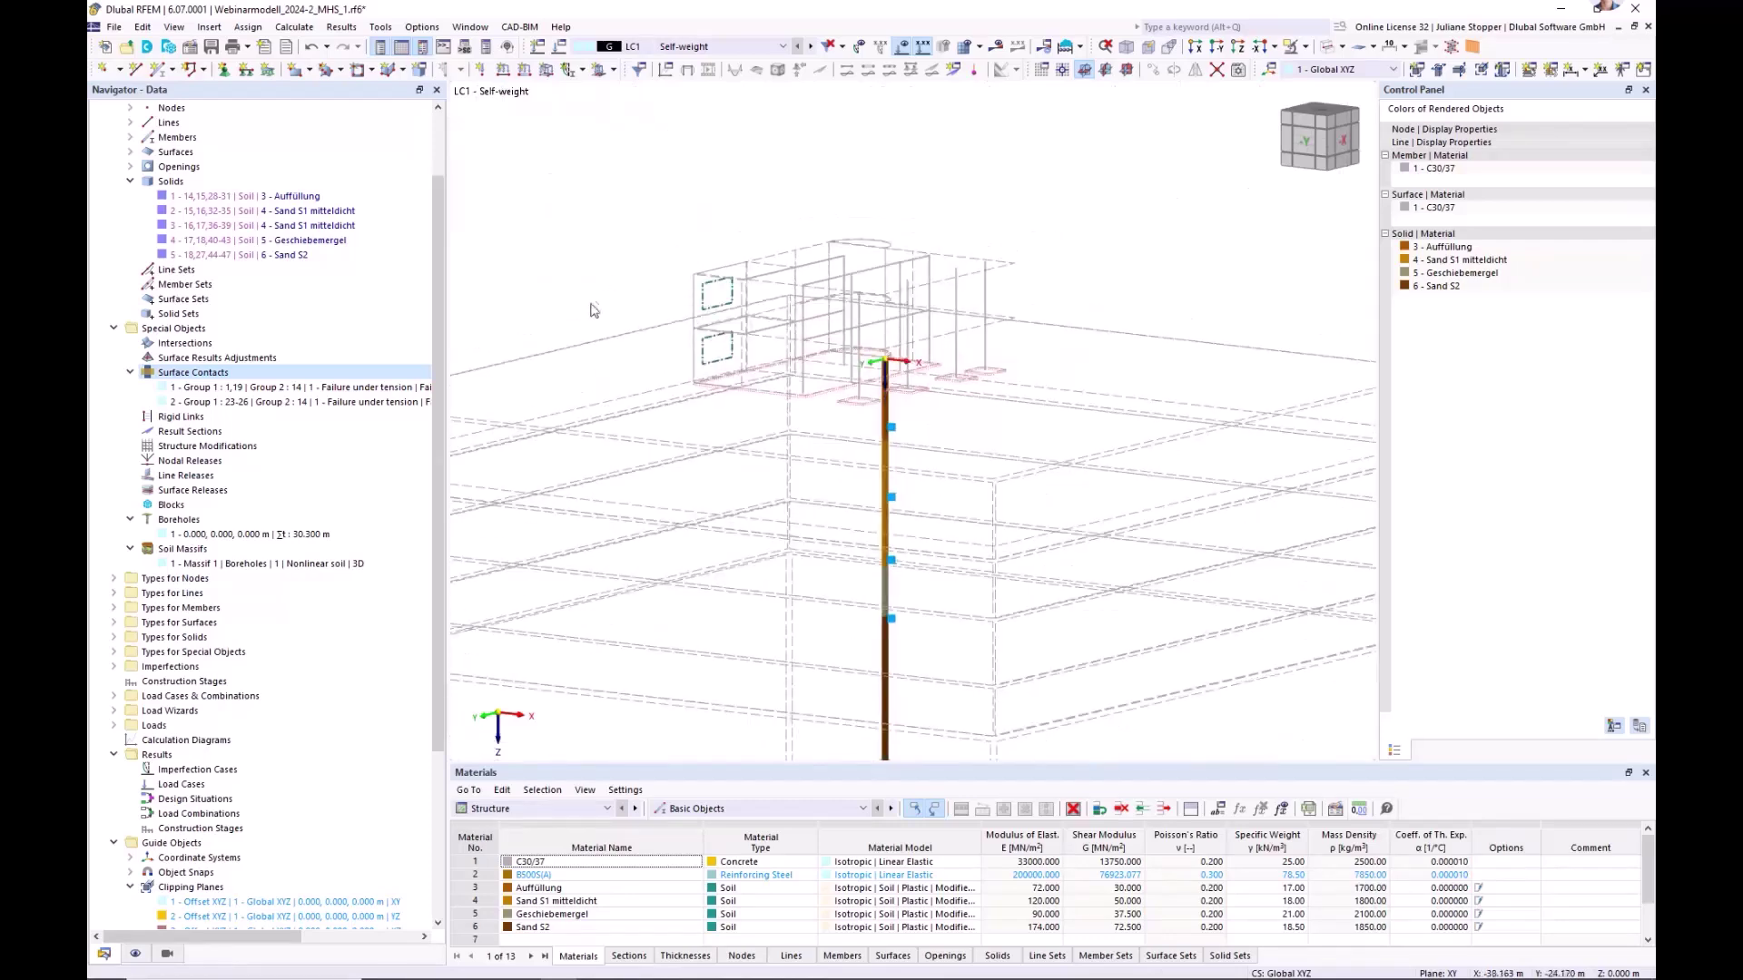
pyautogui.moveTo(673, 233); pyautogui.dragTo(719, 226, button='middle')
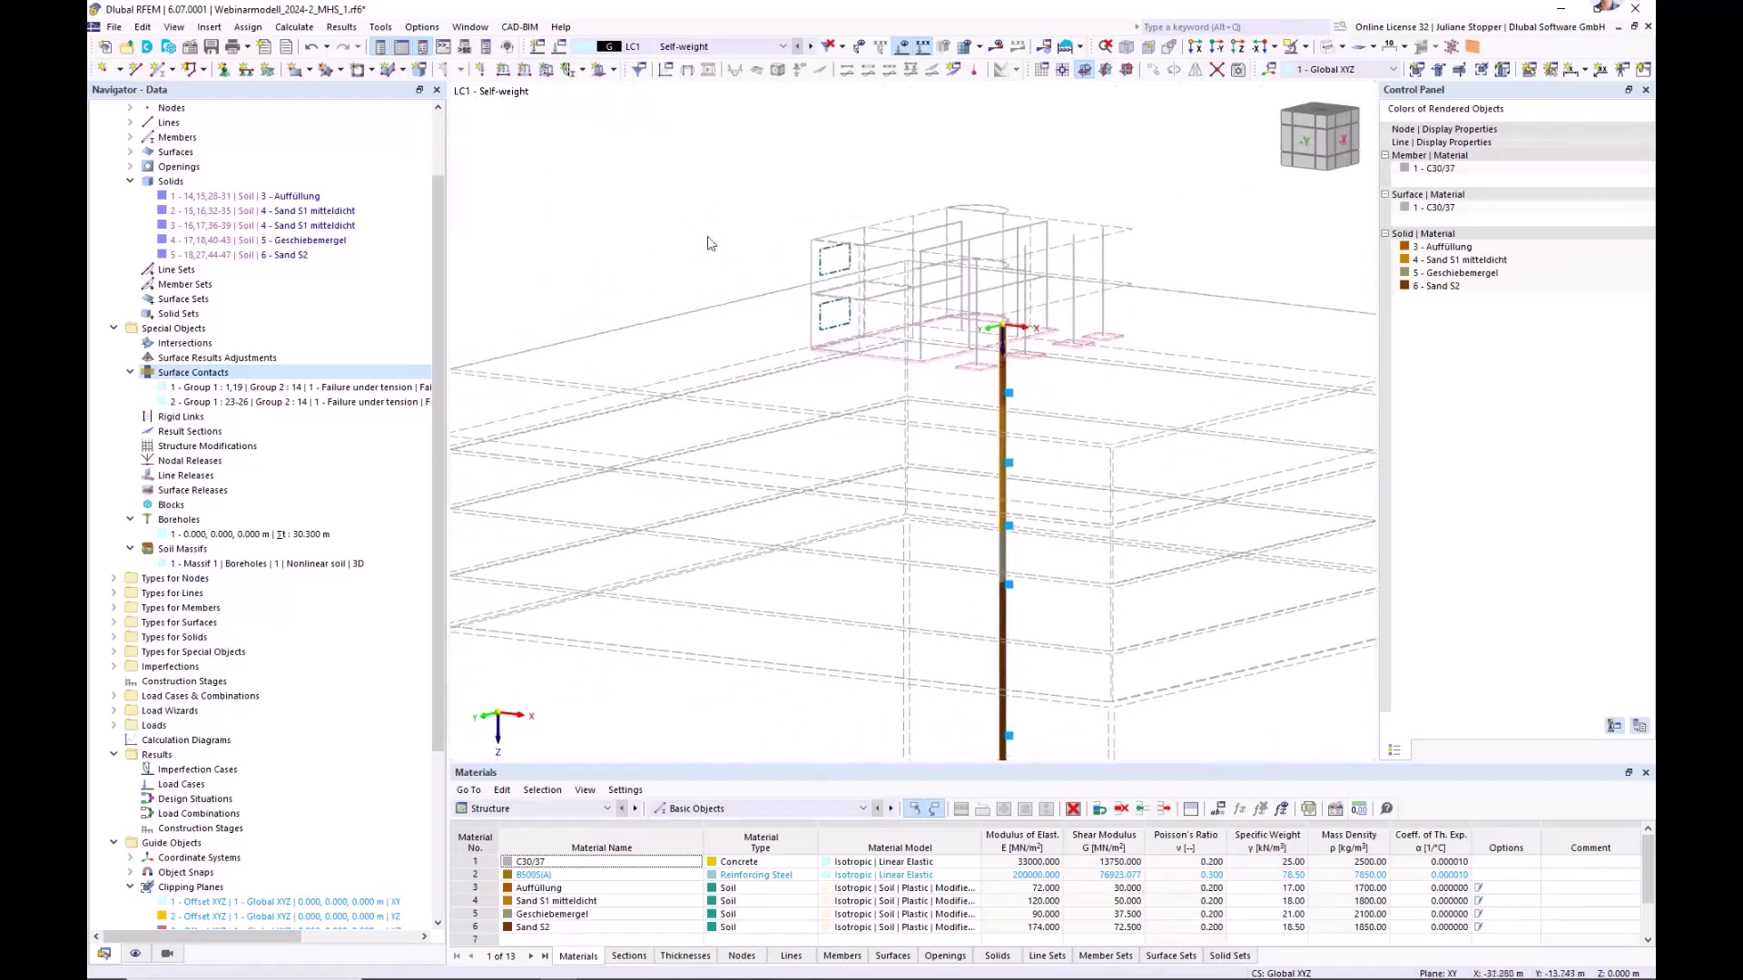
# - Collapse the Solids and Special Objects branches of the model tree and return the model to solid display
pyautogui.click(131, 181)
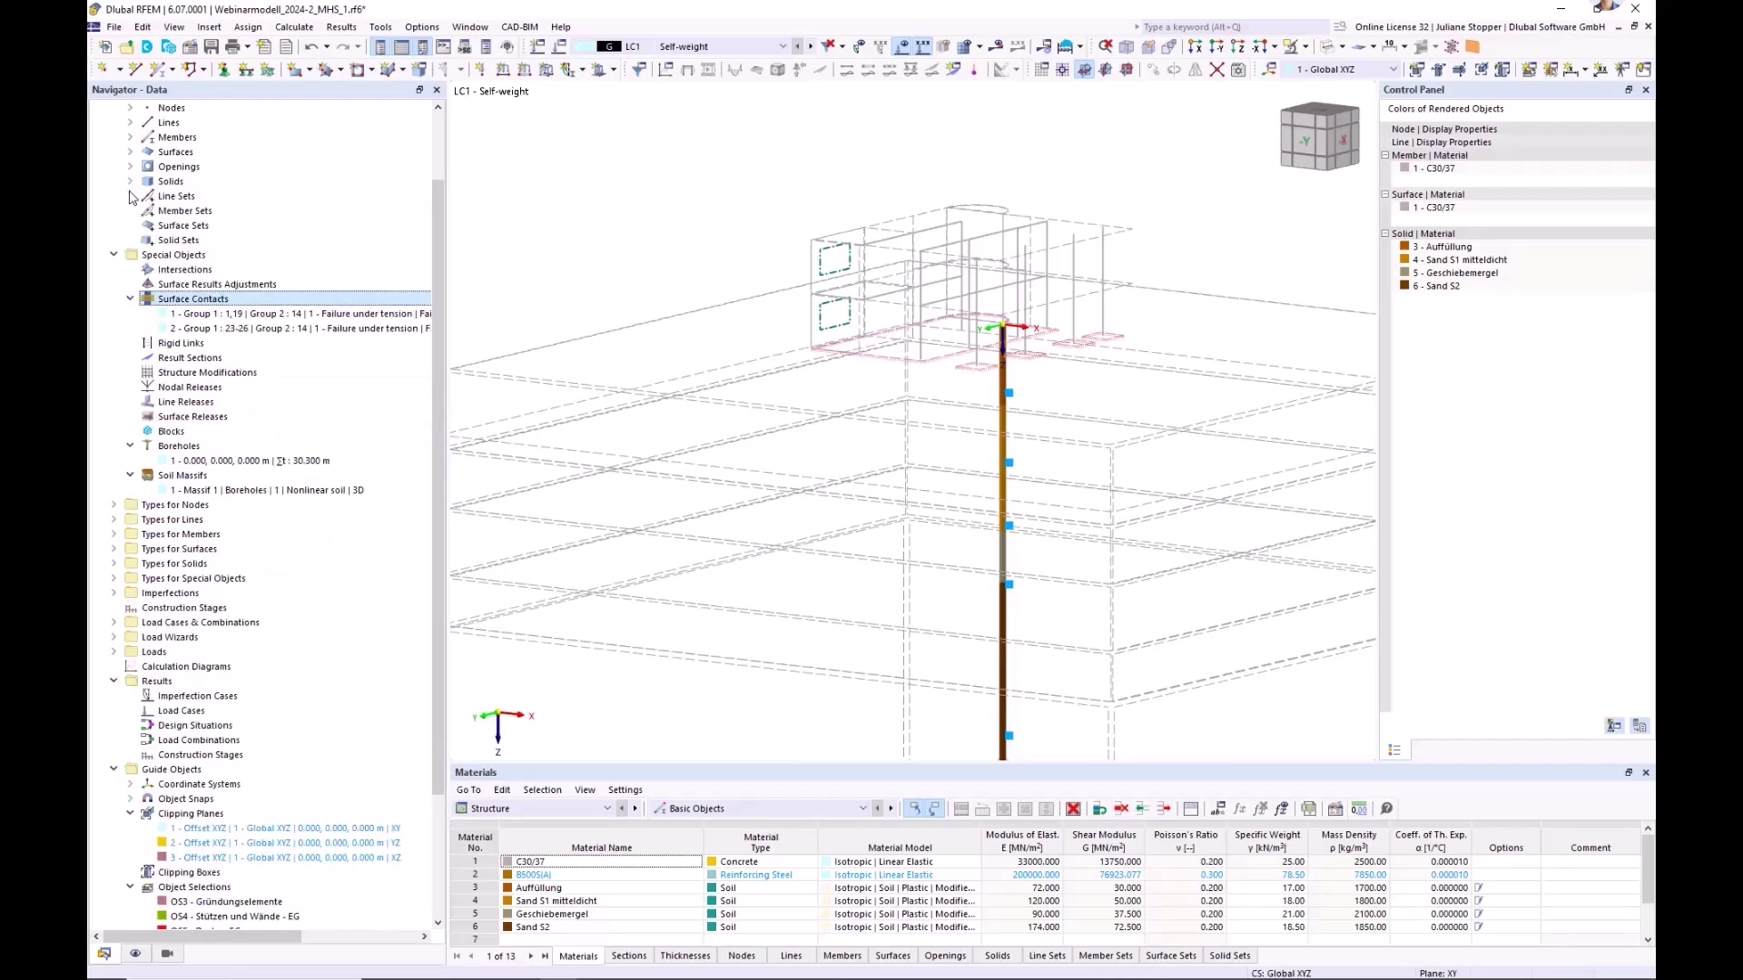
pyautogui.click(114, 254)
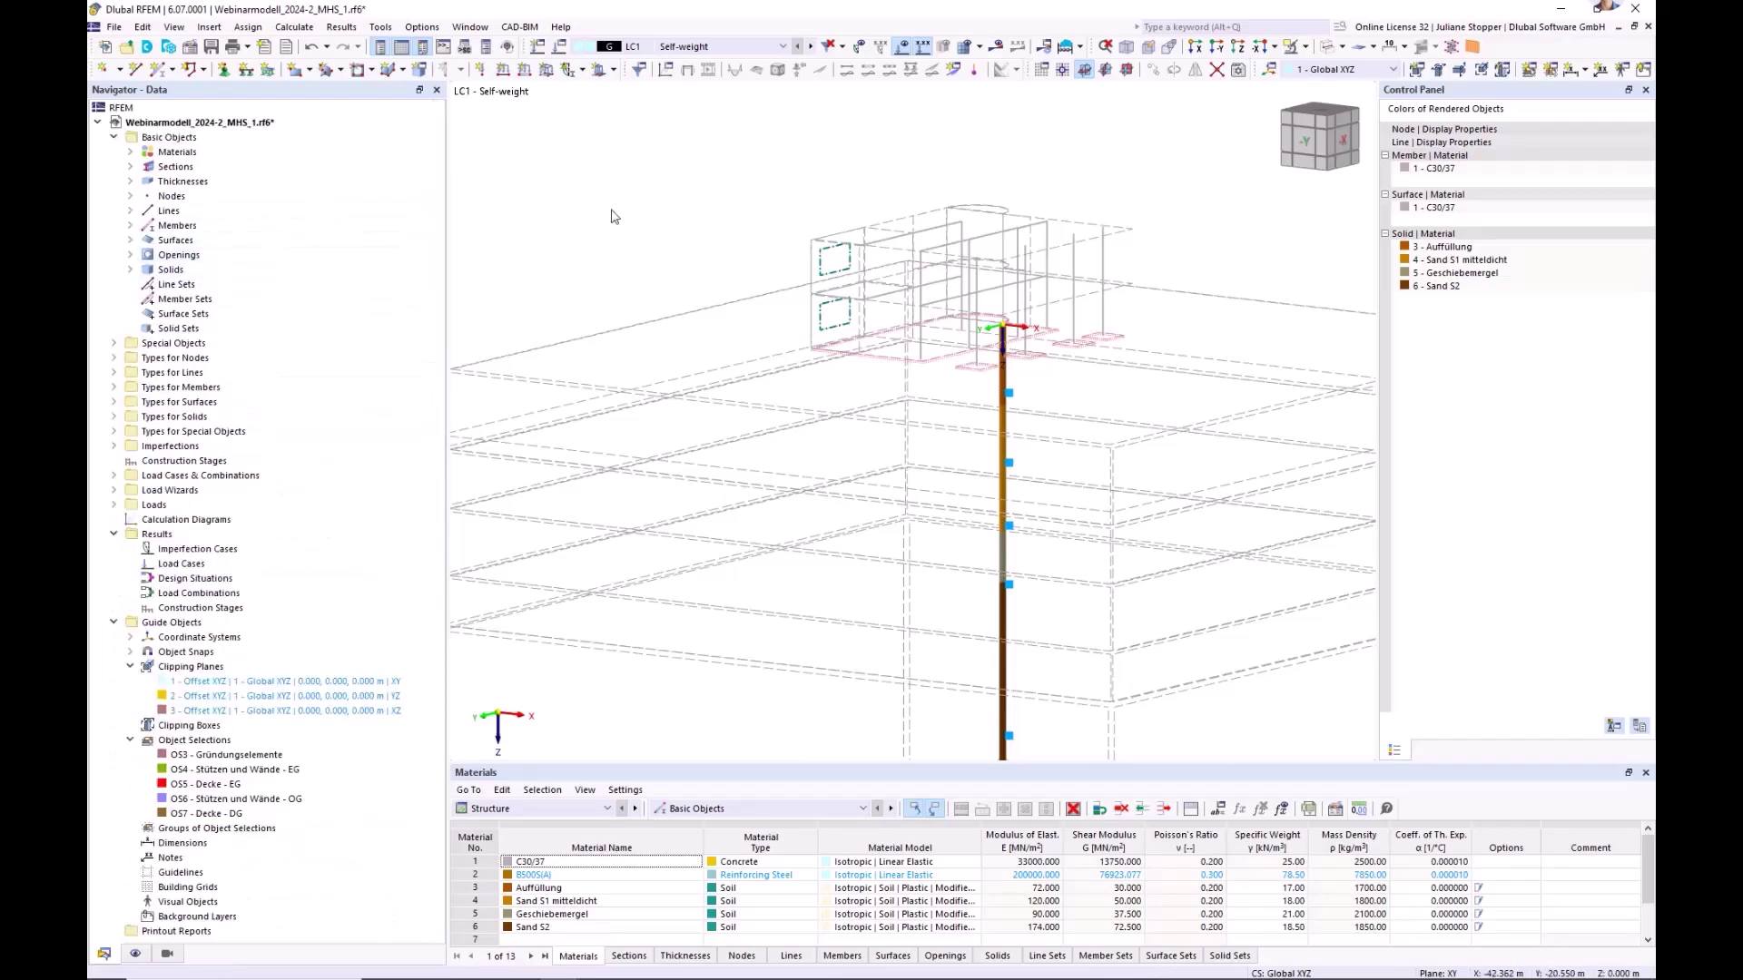
pyautogui.click(1330, 50)
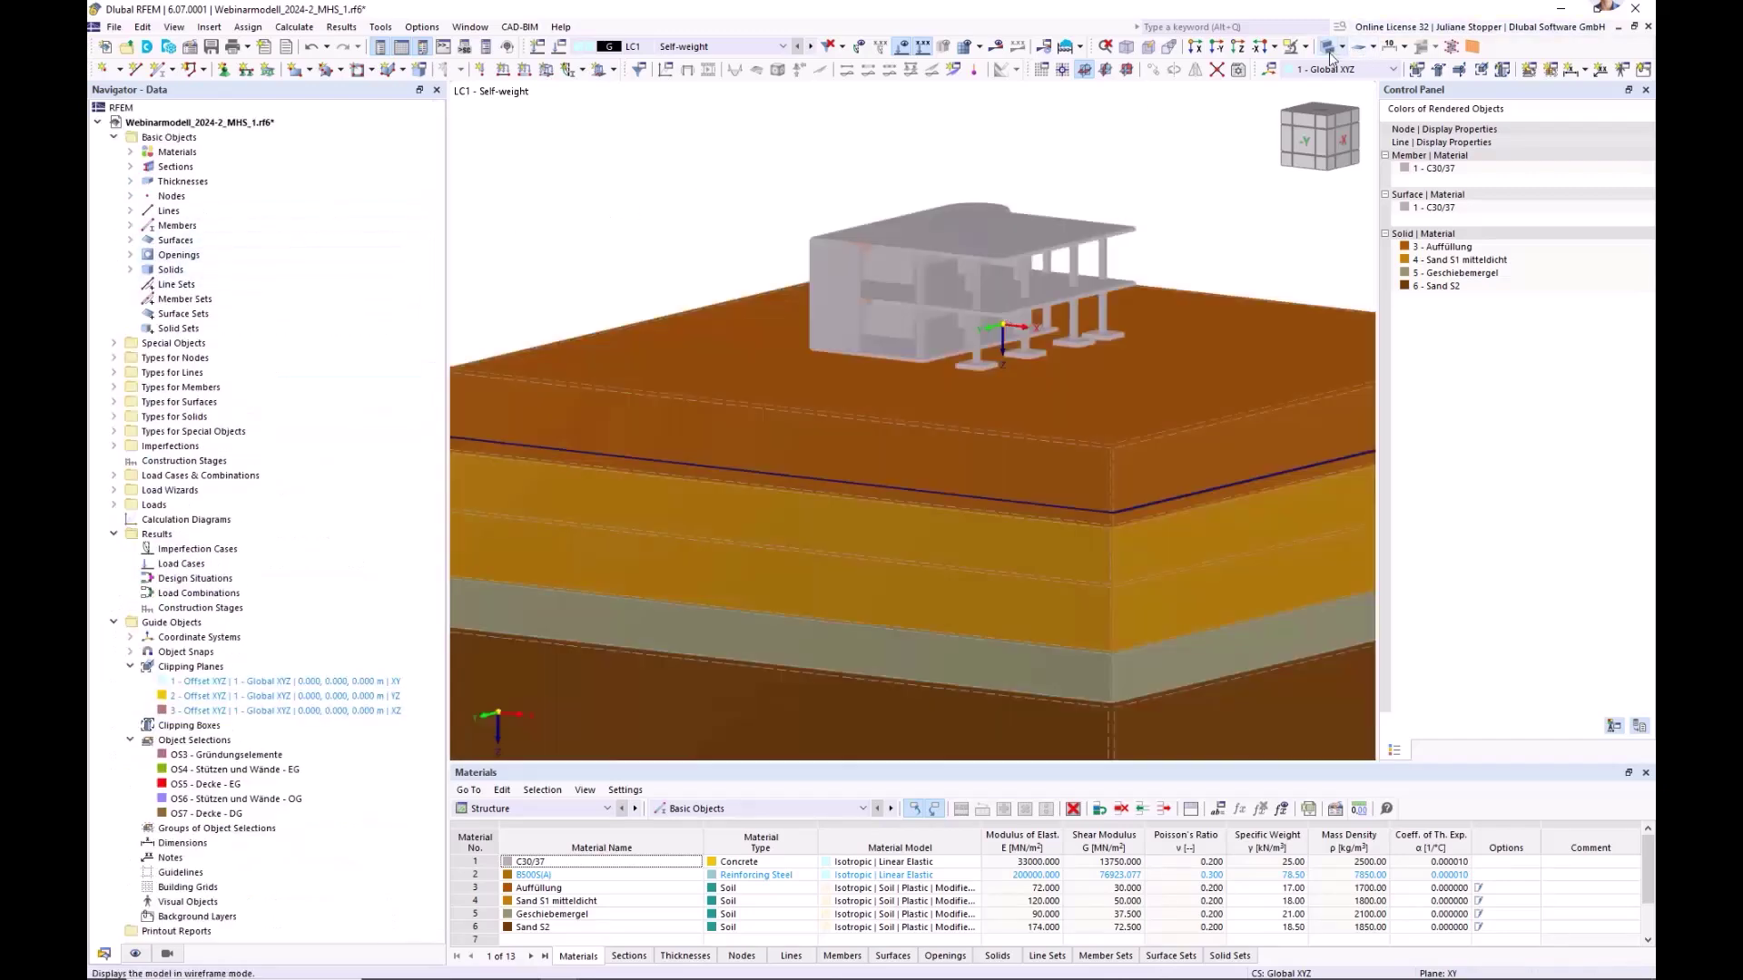
# - Review the general mesh settings and the target finite element length for soil solids, and accept them
pyautogui.click(295, 27)
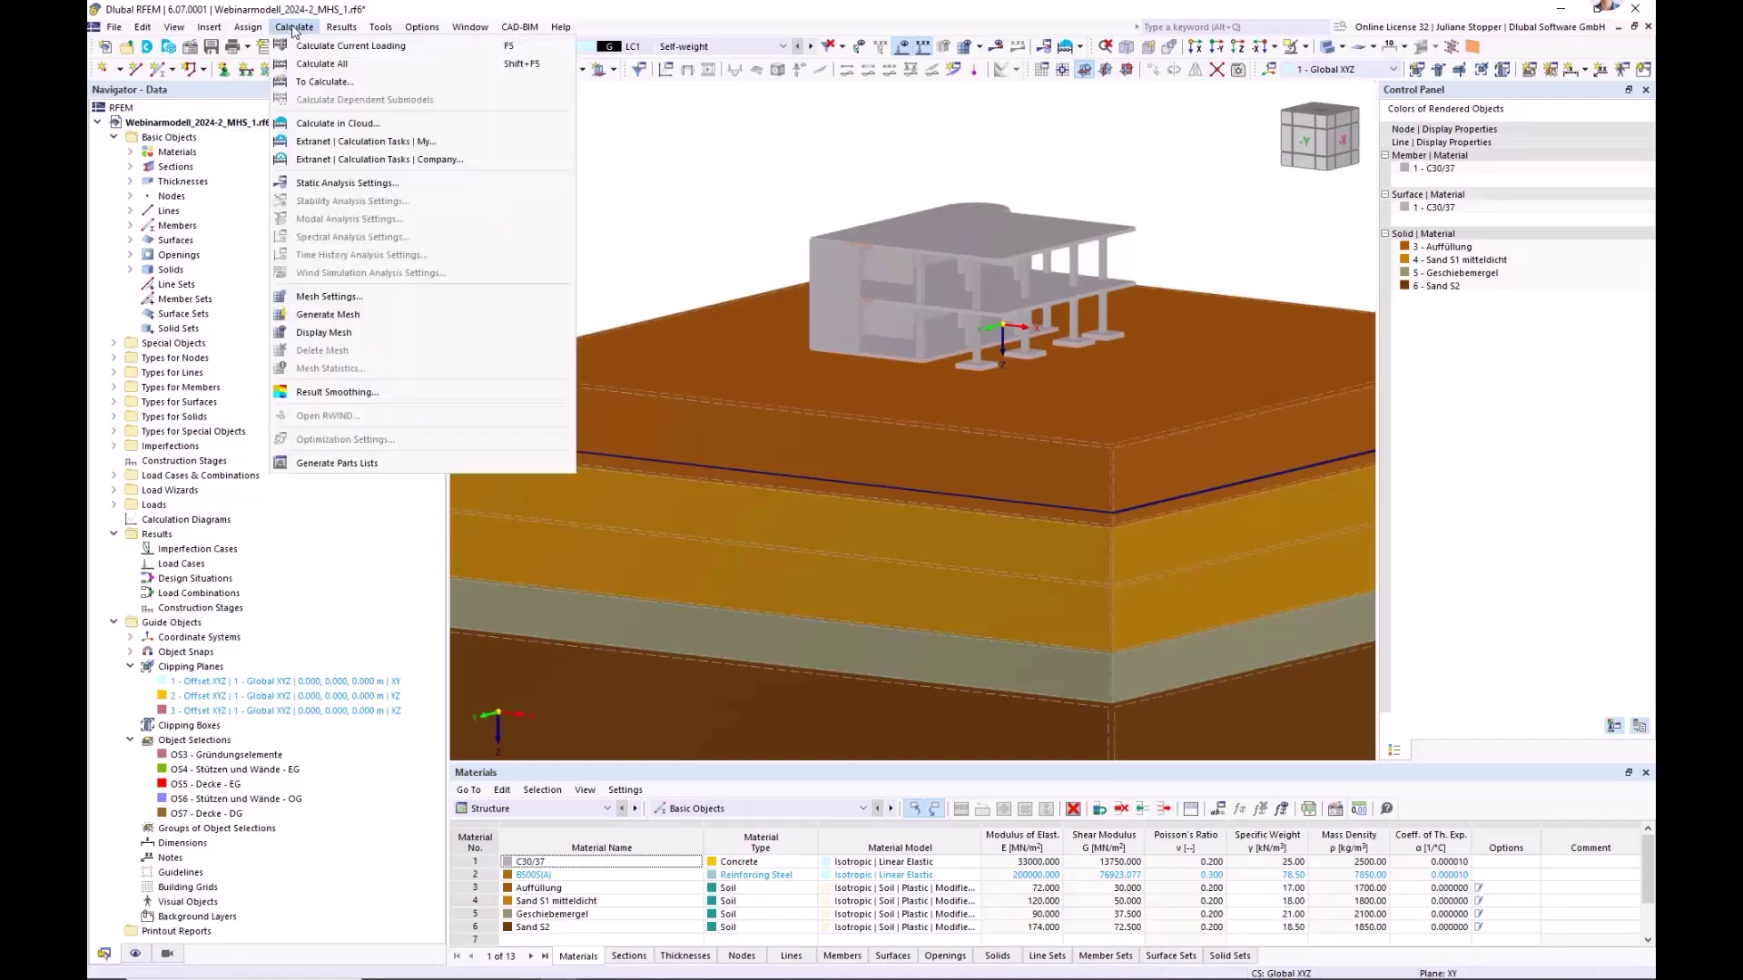
pyautogui.click(328, 297)
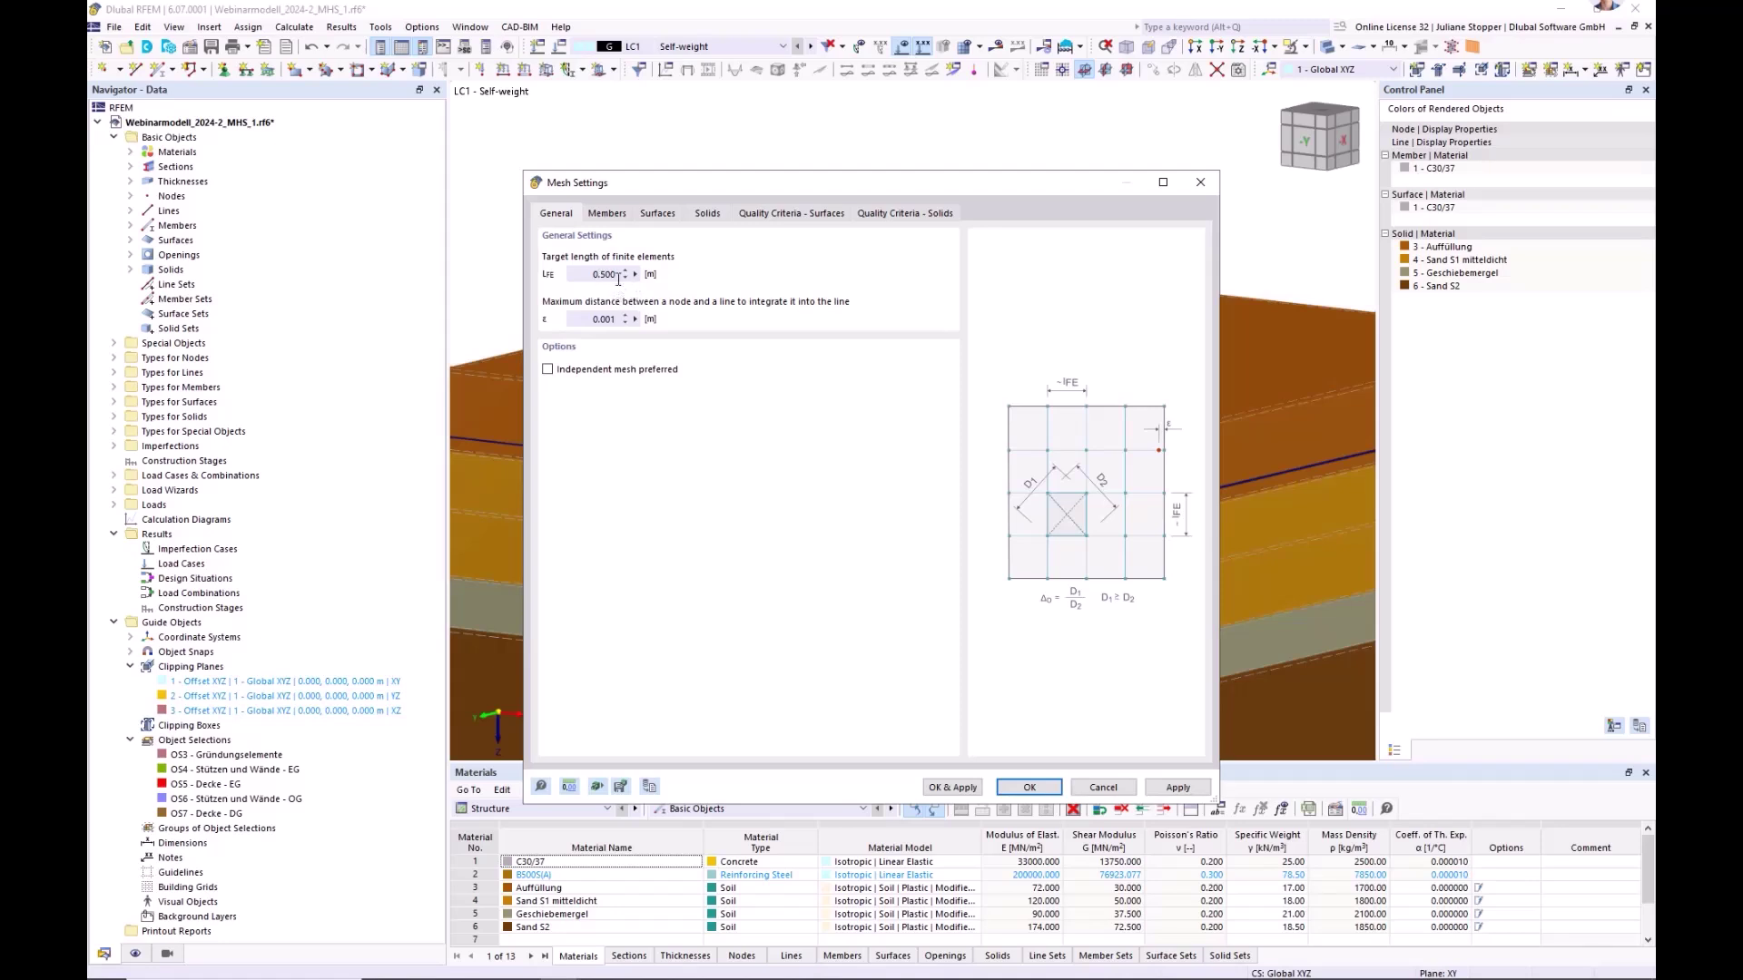
pyautogui.click(708, 214)
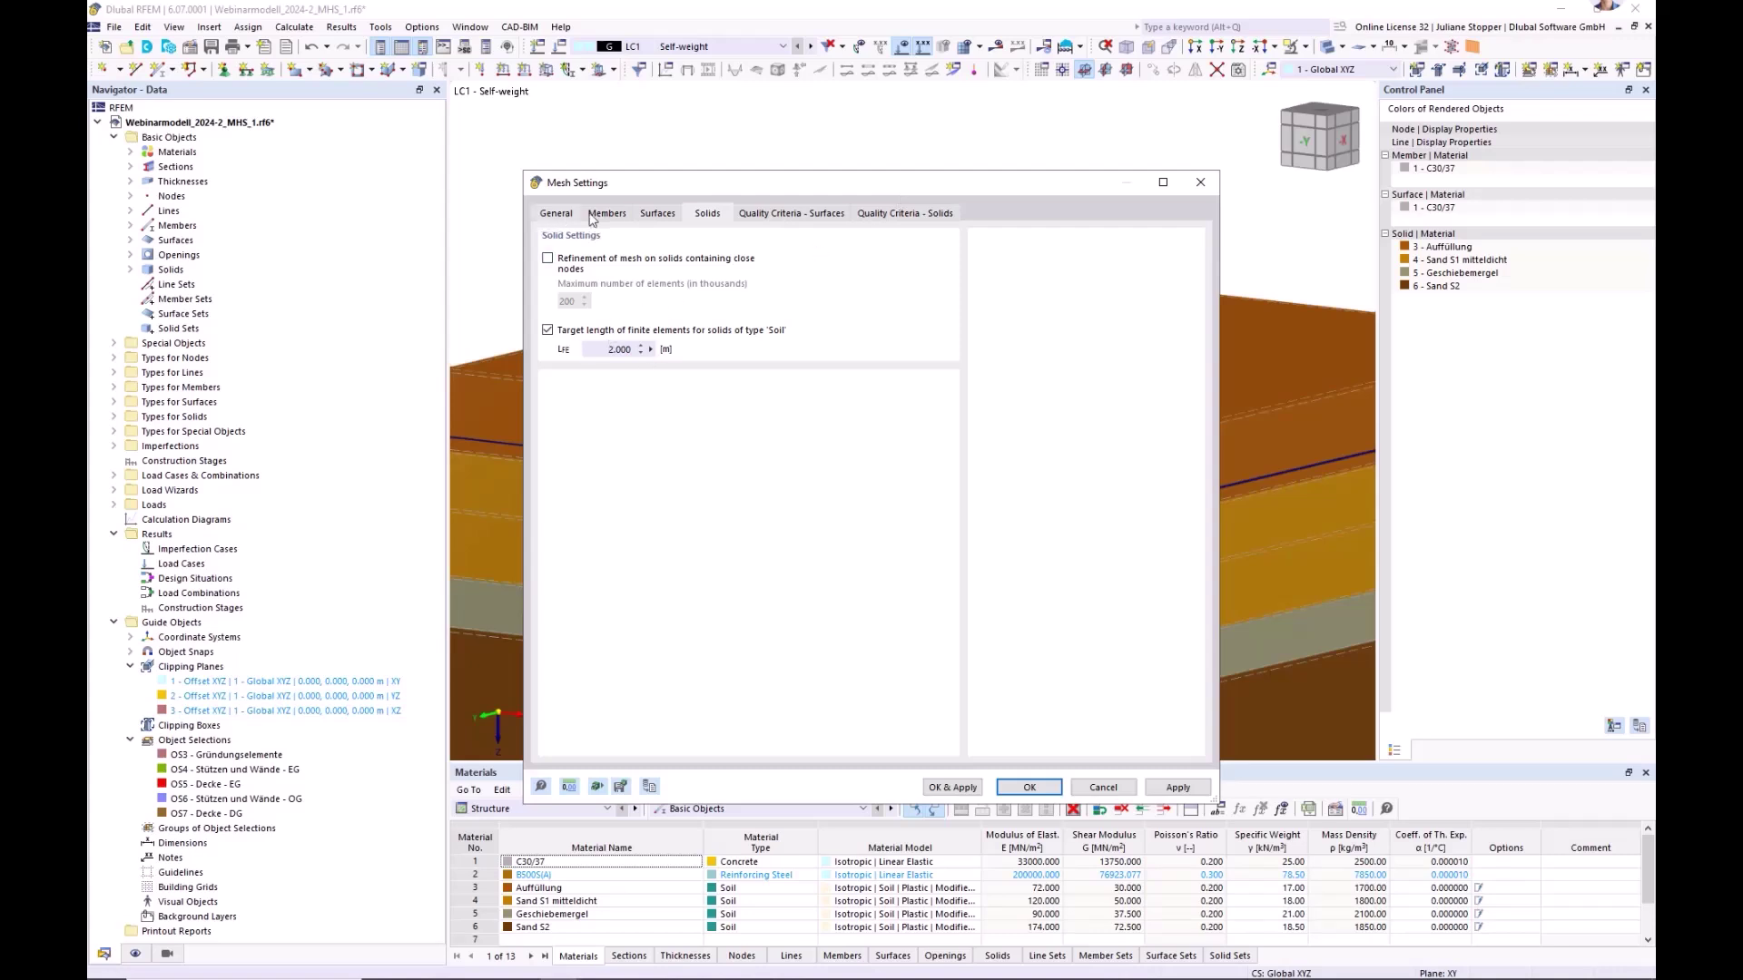
pyautogui.click(1029, 787)
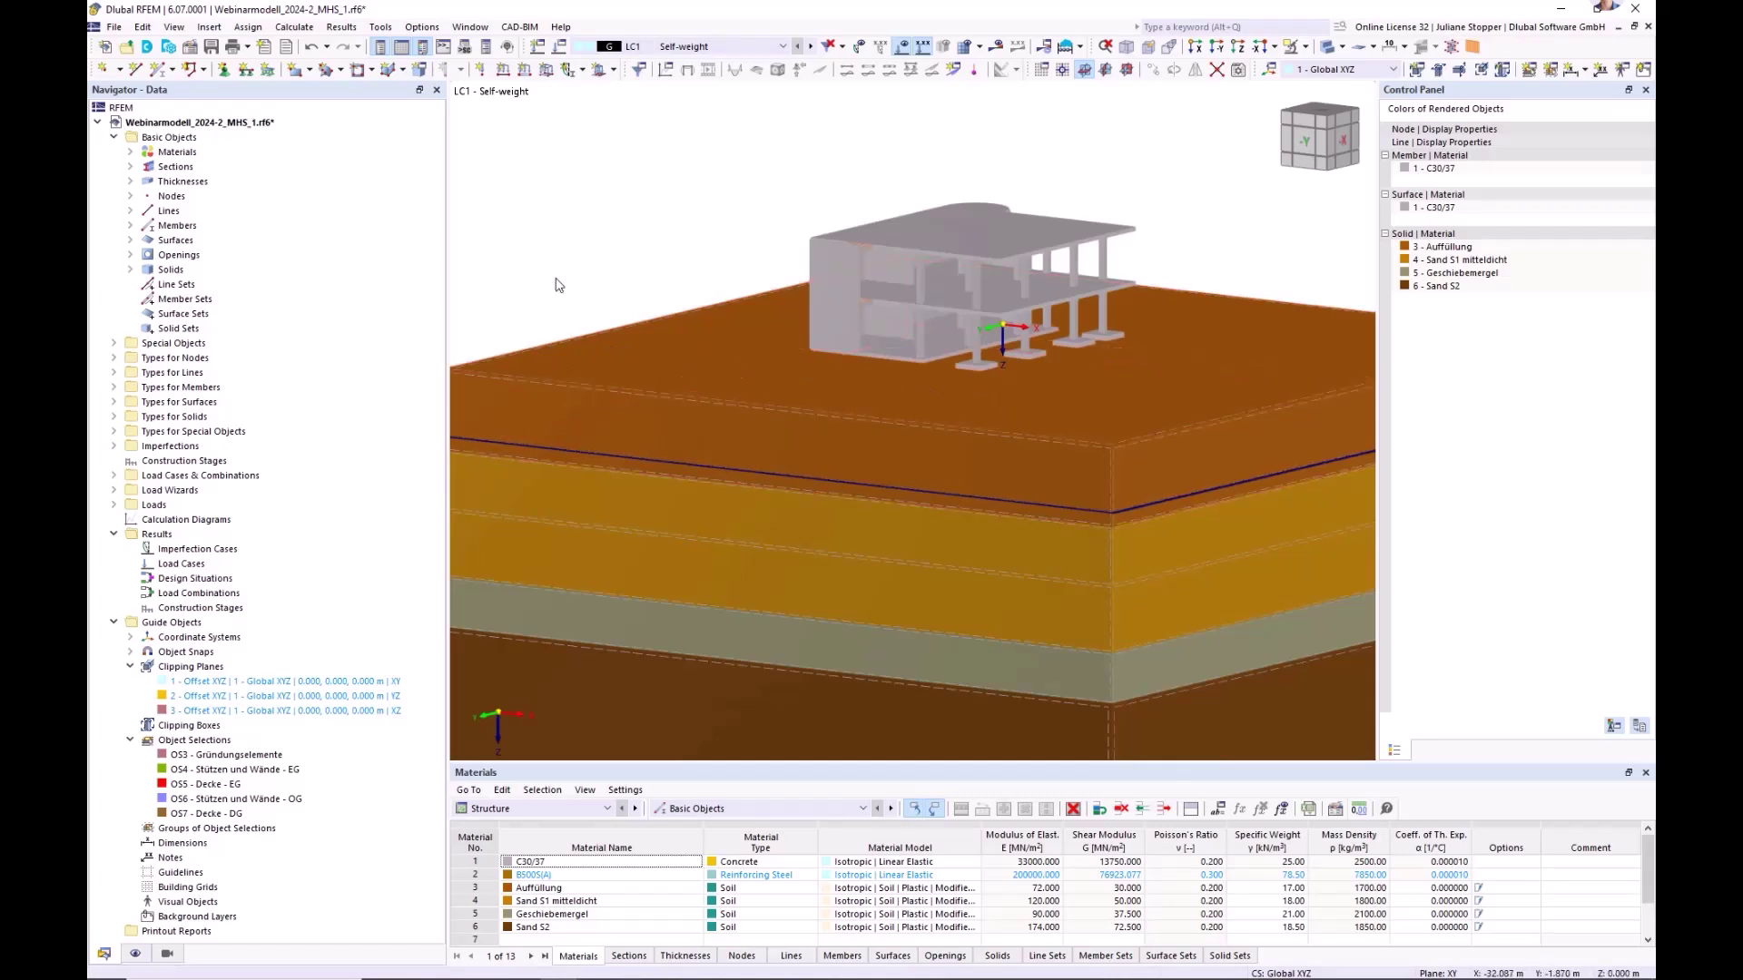
# - Enable mesh refinement on the top soil surface 14 and assign the existing 1.000 m surface refinement
pyautogui.scroll(5, 636, 358)
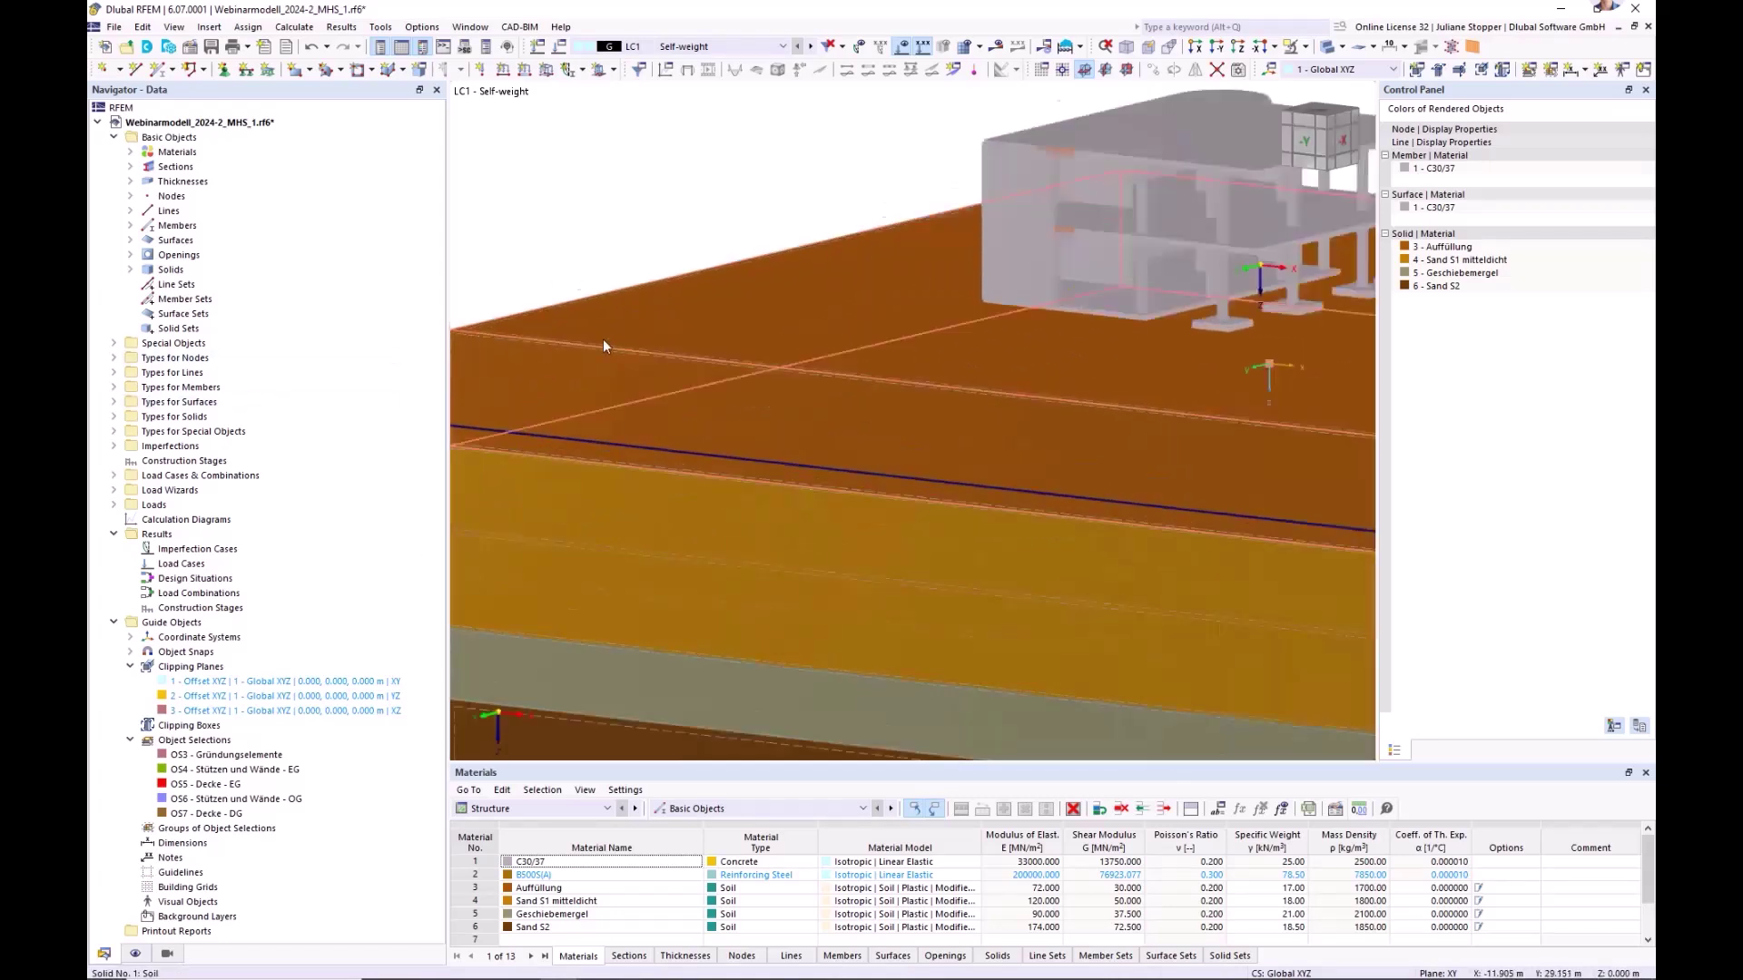
pyautogui.moveTo(568, 353); pyautogui.dragTo(717, 360, button='middle')
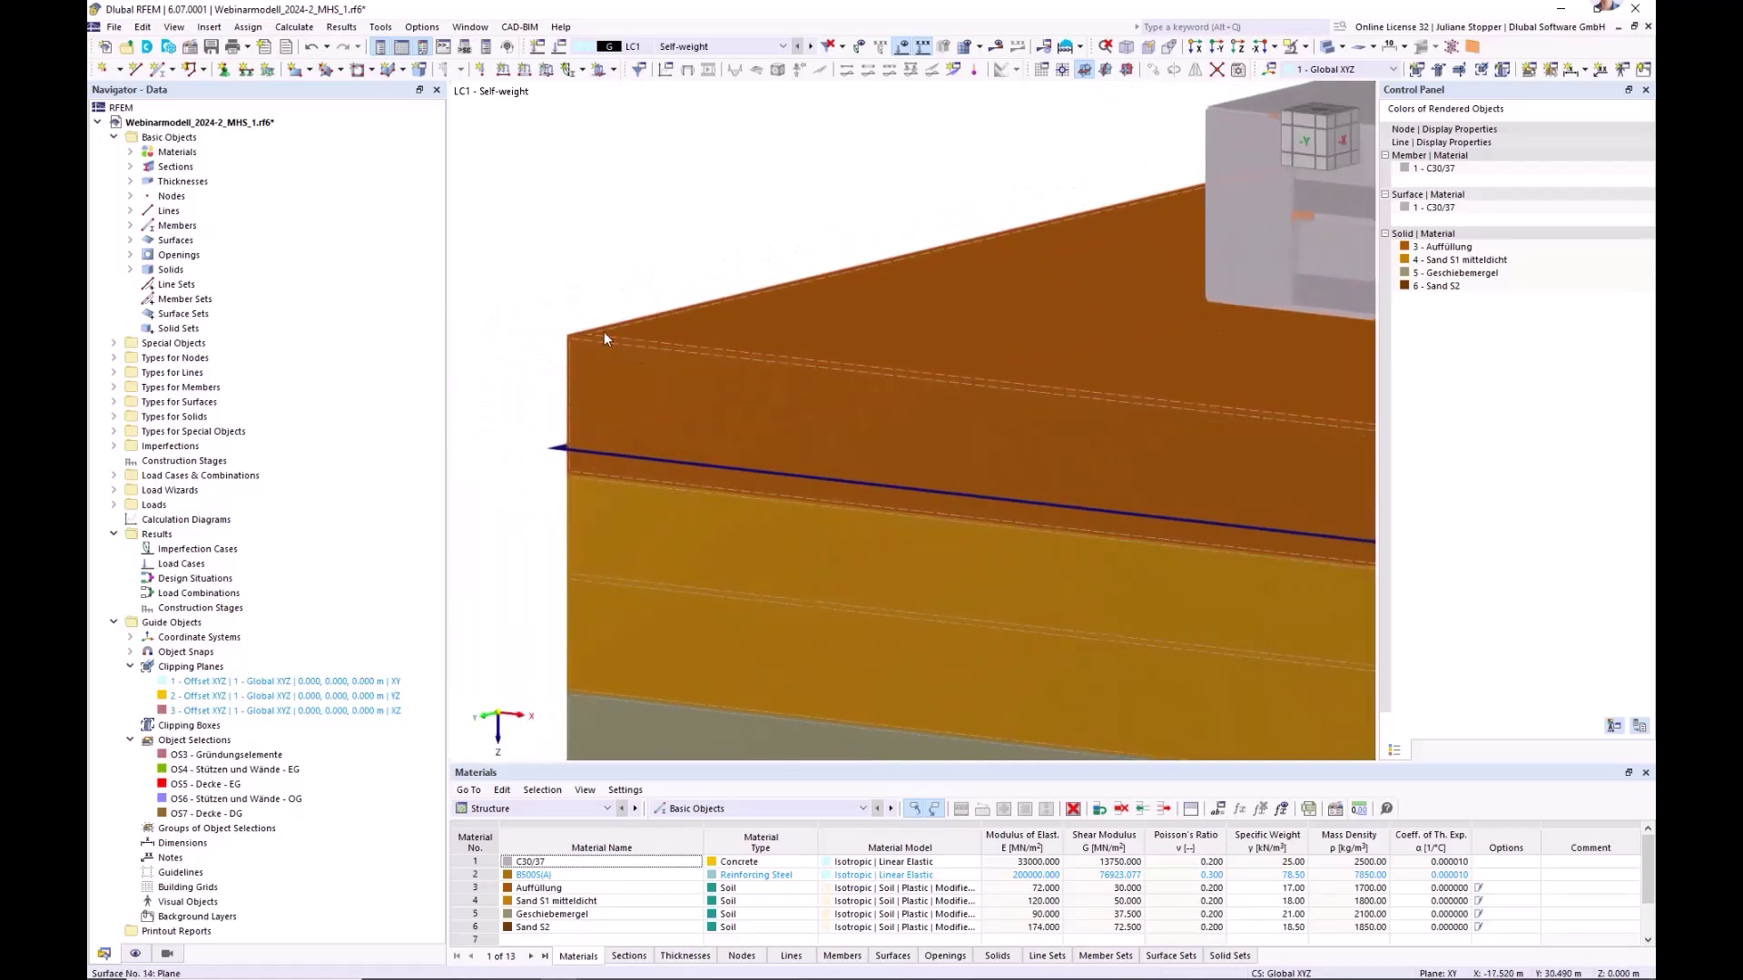
pyautogui.rightClick(603, 332)
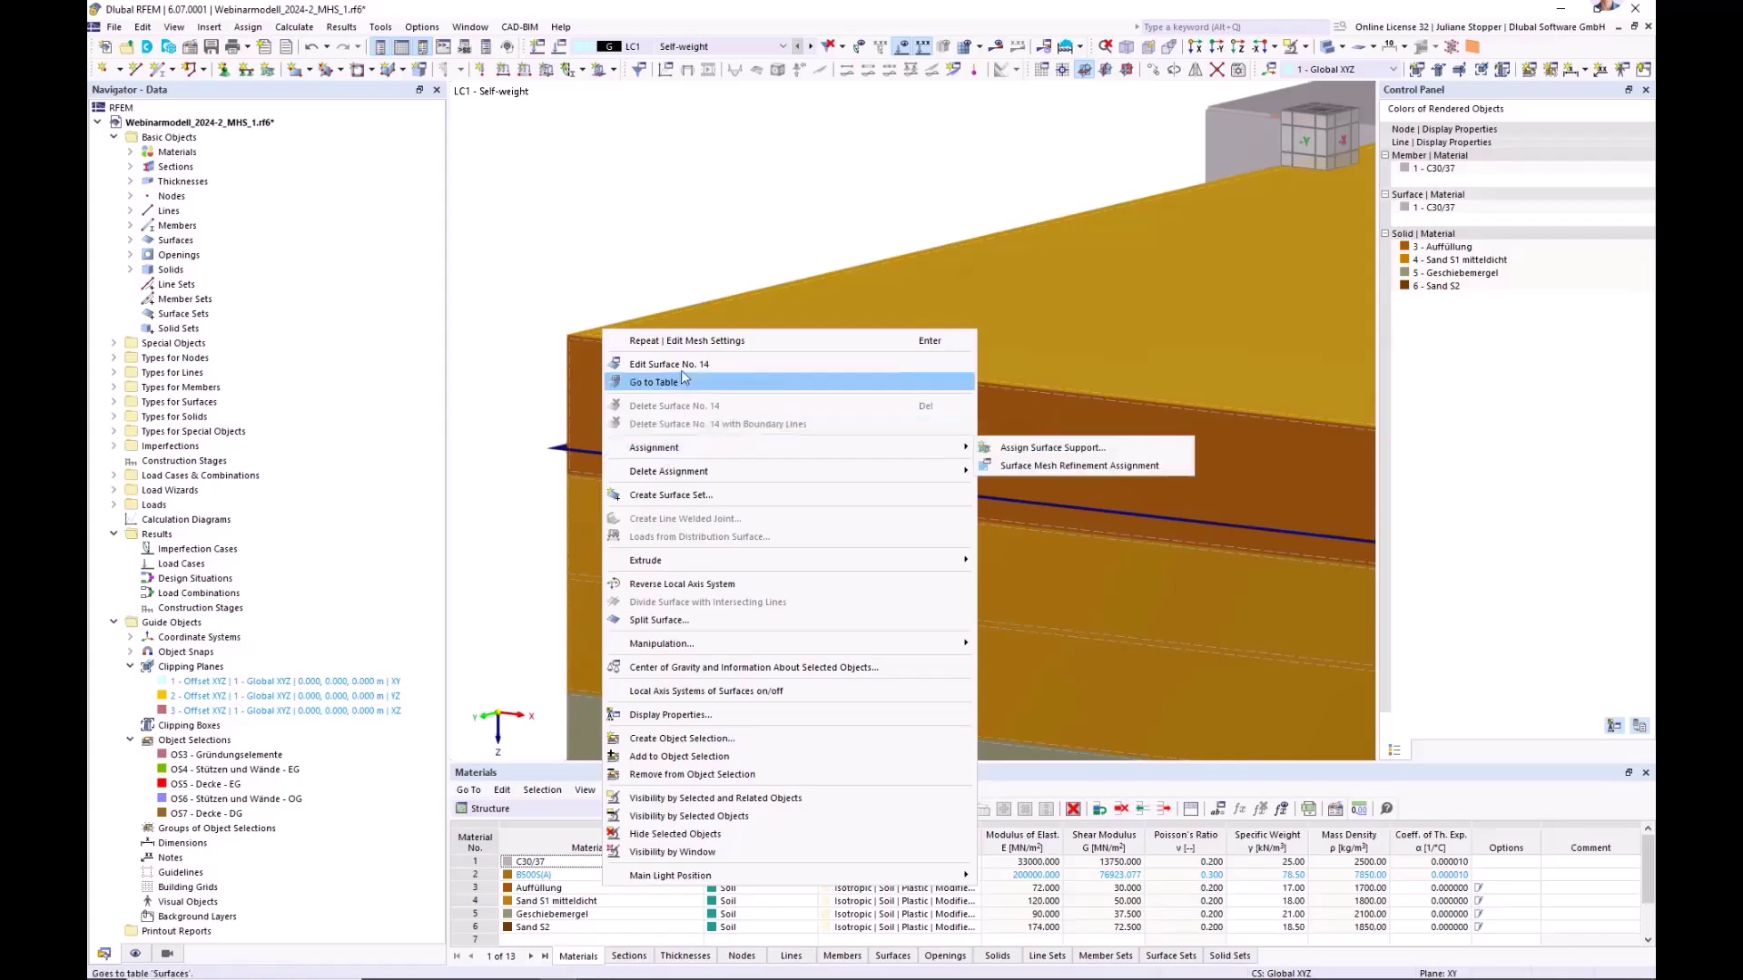
pyautogui.click(679, 365)
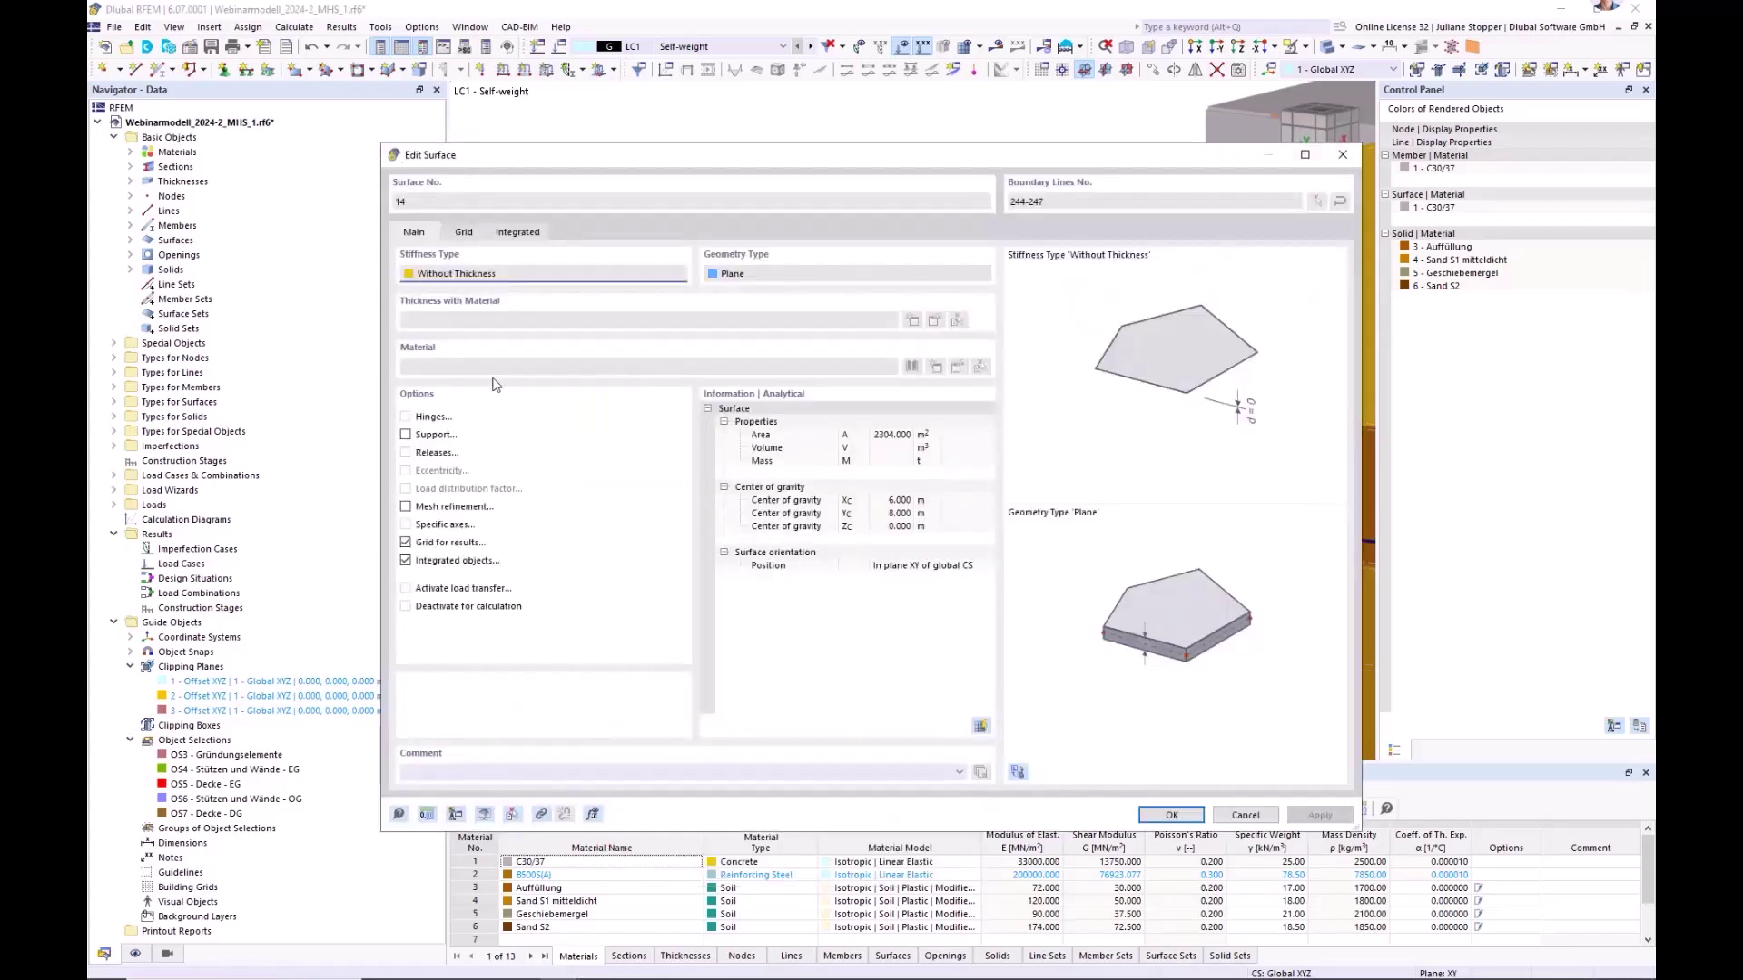
pyautogui.click(406, 508)
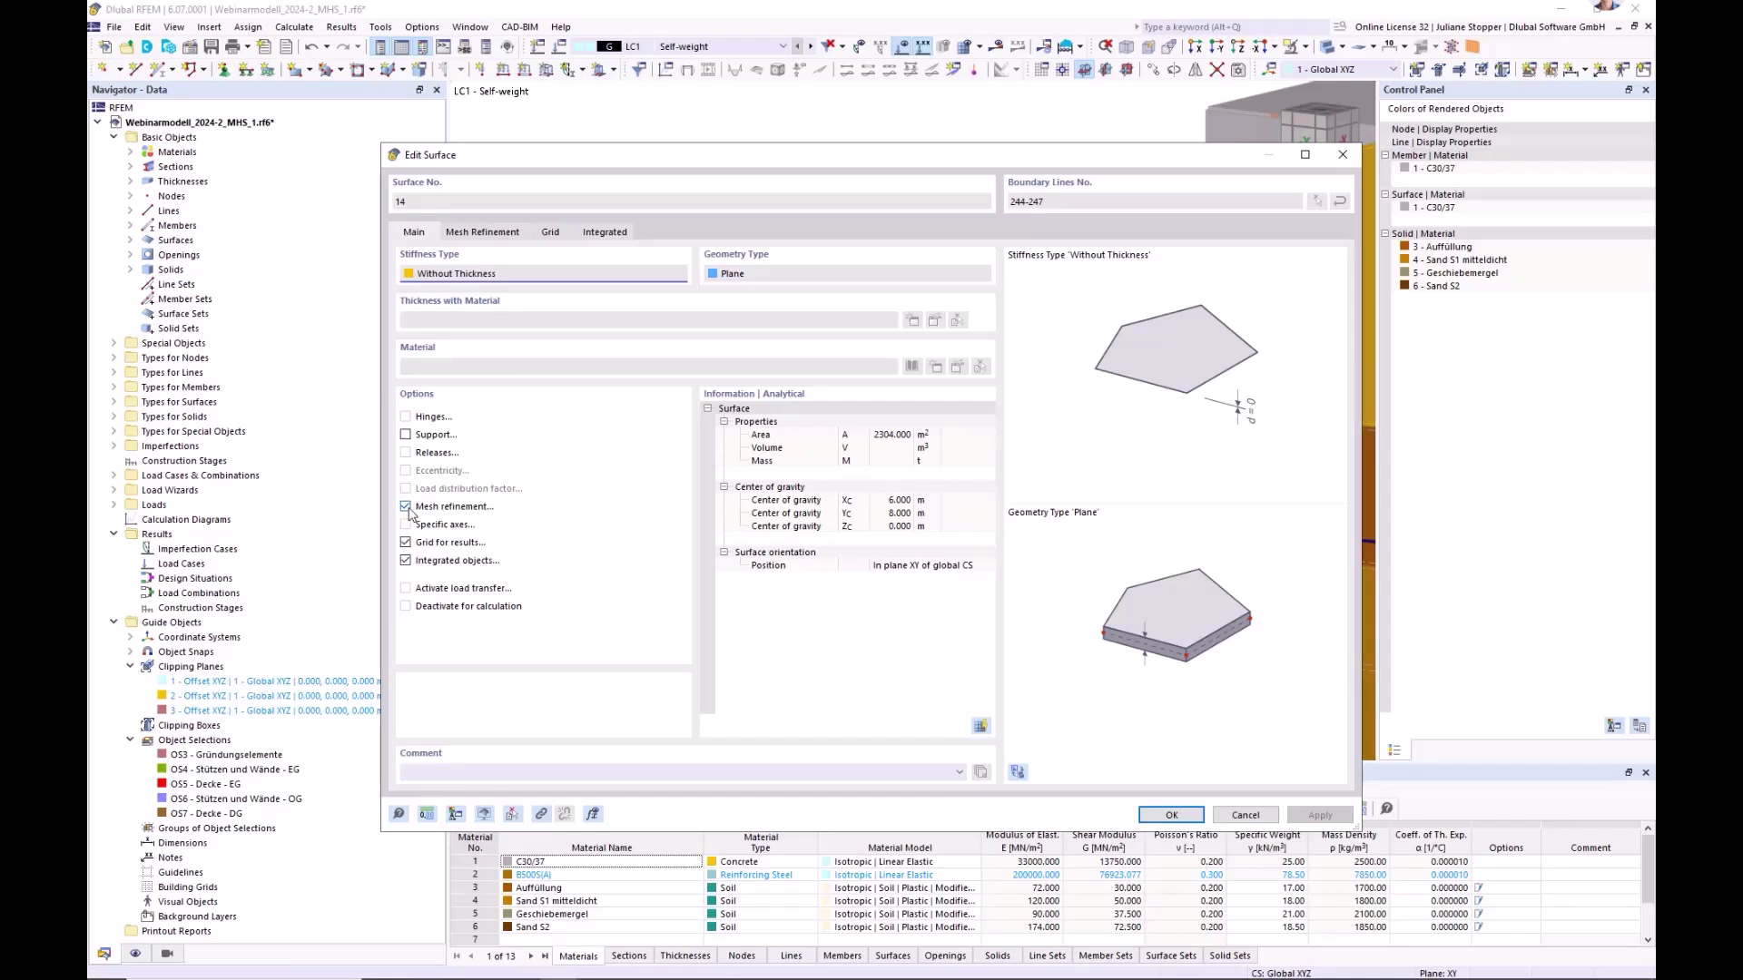
pyautogui.click(483, 232)
pyautogui.click(487, 292)
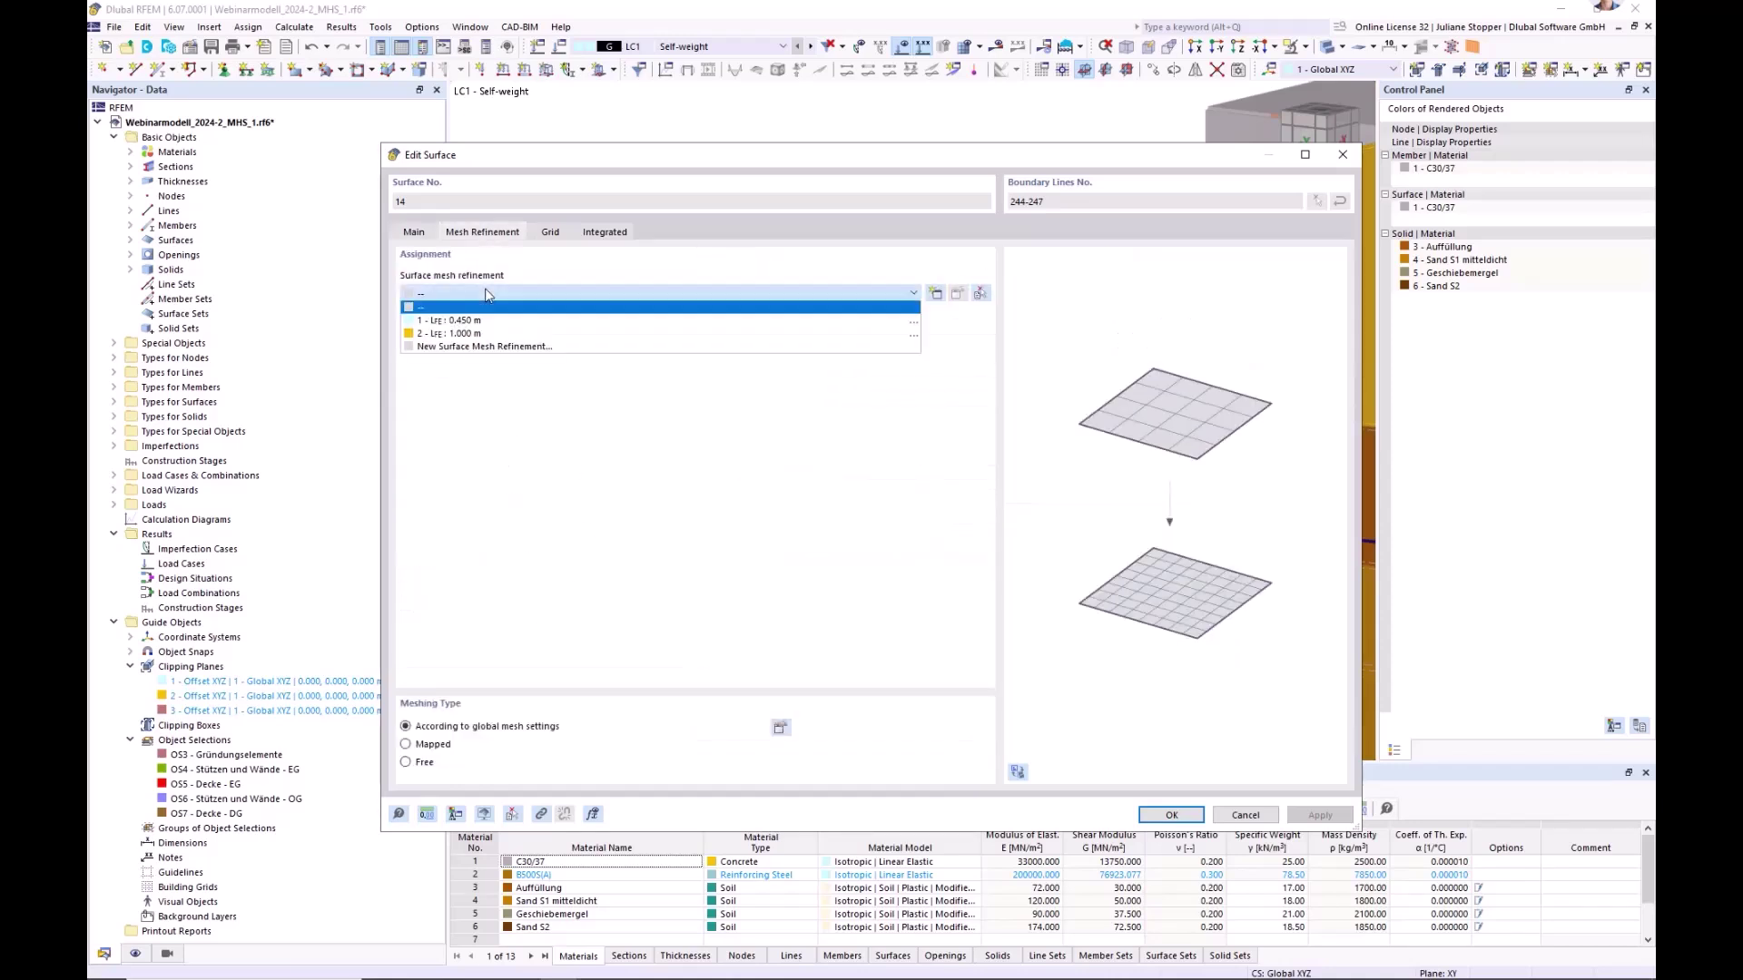
pyautogui.click(490, 331)
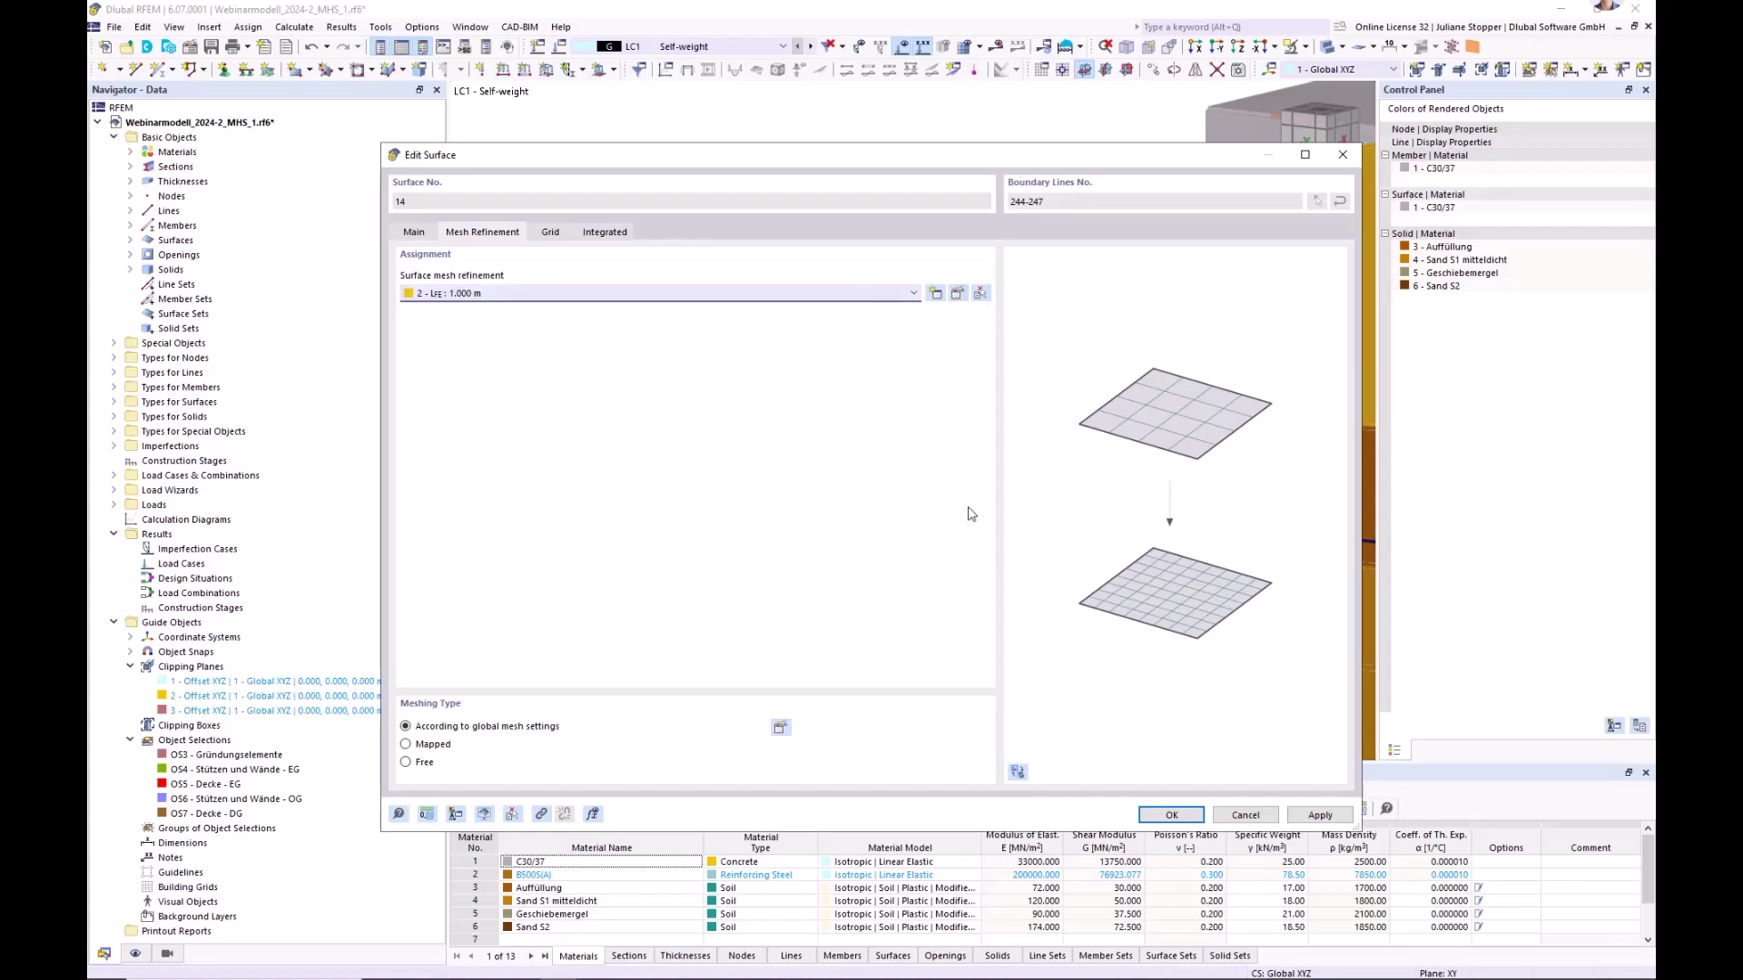
pyautogui.click(1171, 815)
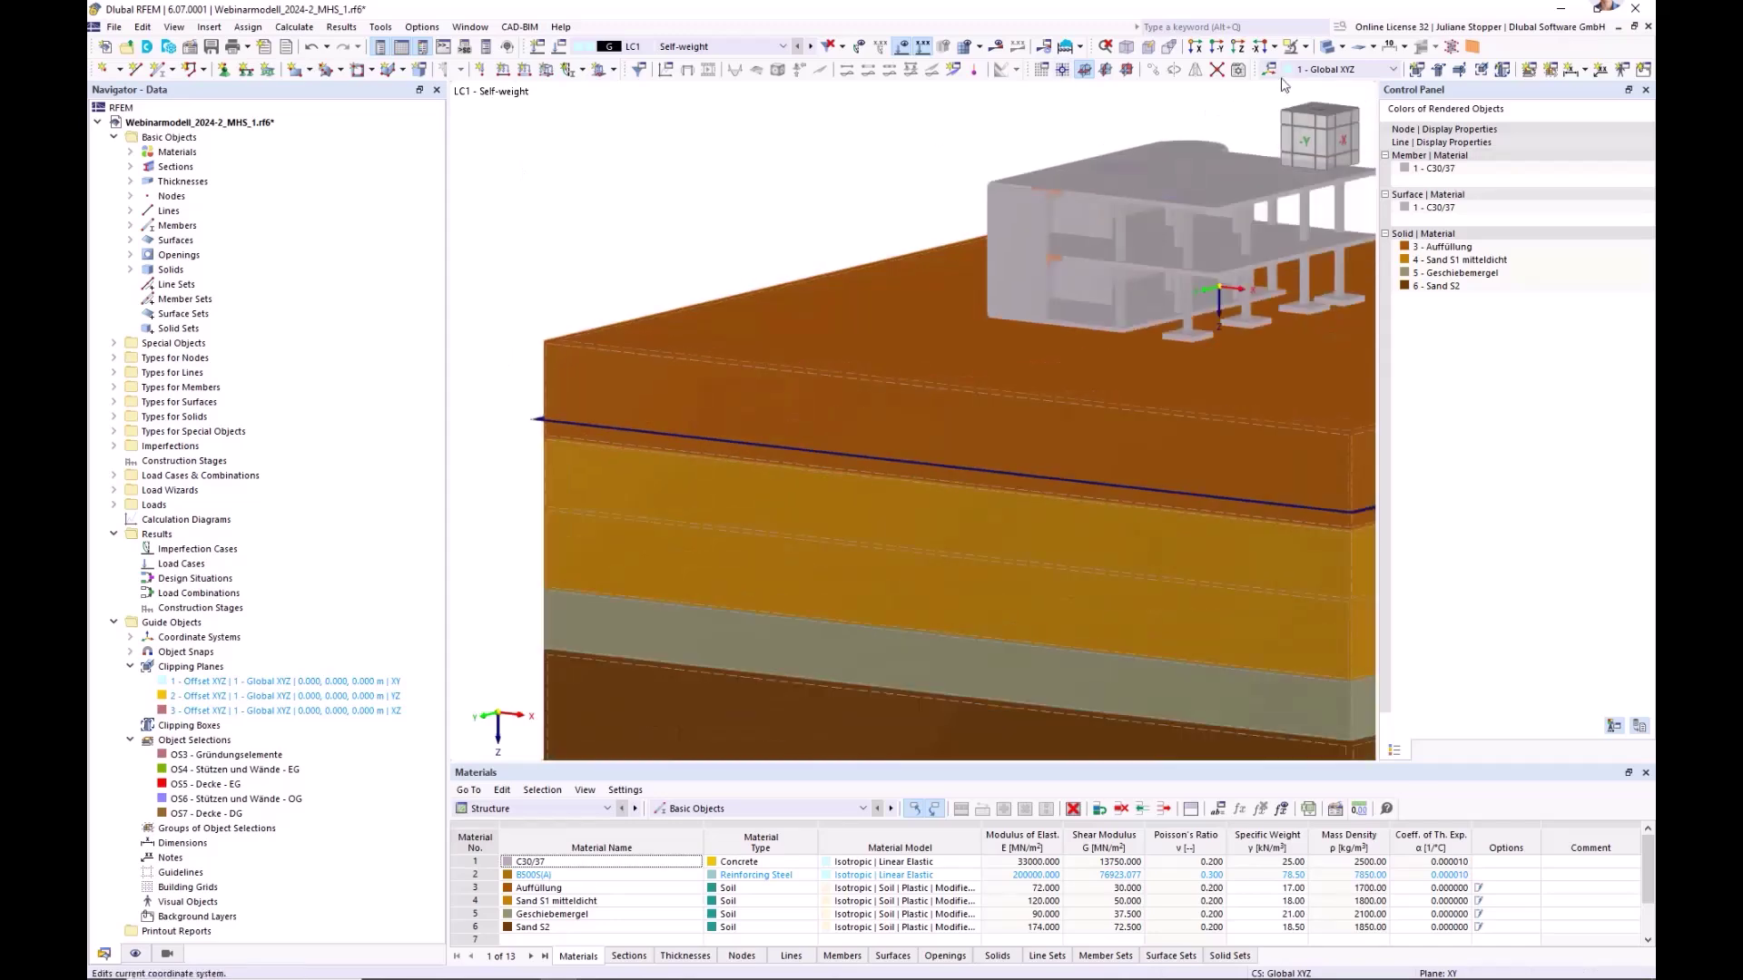
# - View the model as a wireframe along the X-axis and enable mesh refinement for the uppermost soil solid, Auffüllung
pyautogui.click(1328, 48)
pyautogui.click(1330, 50)
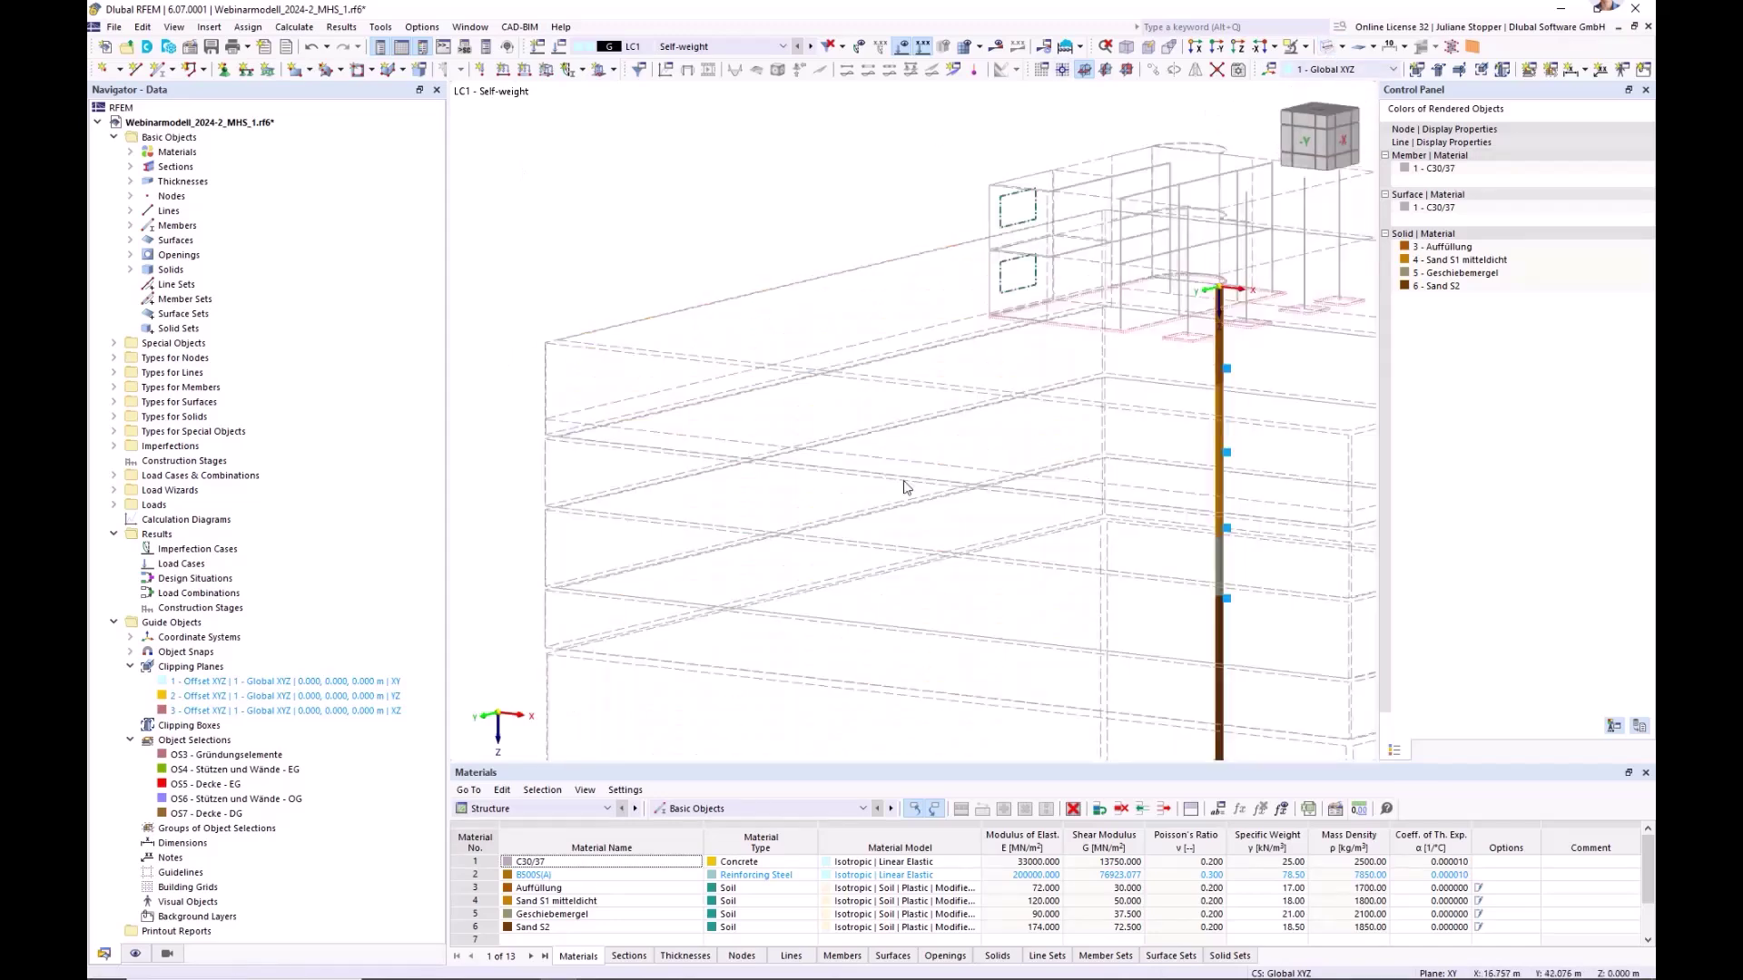
pyautogui.click(1195, 47)
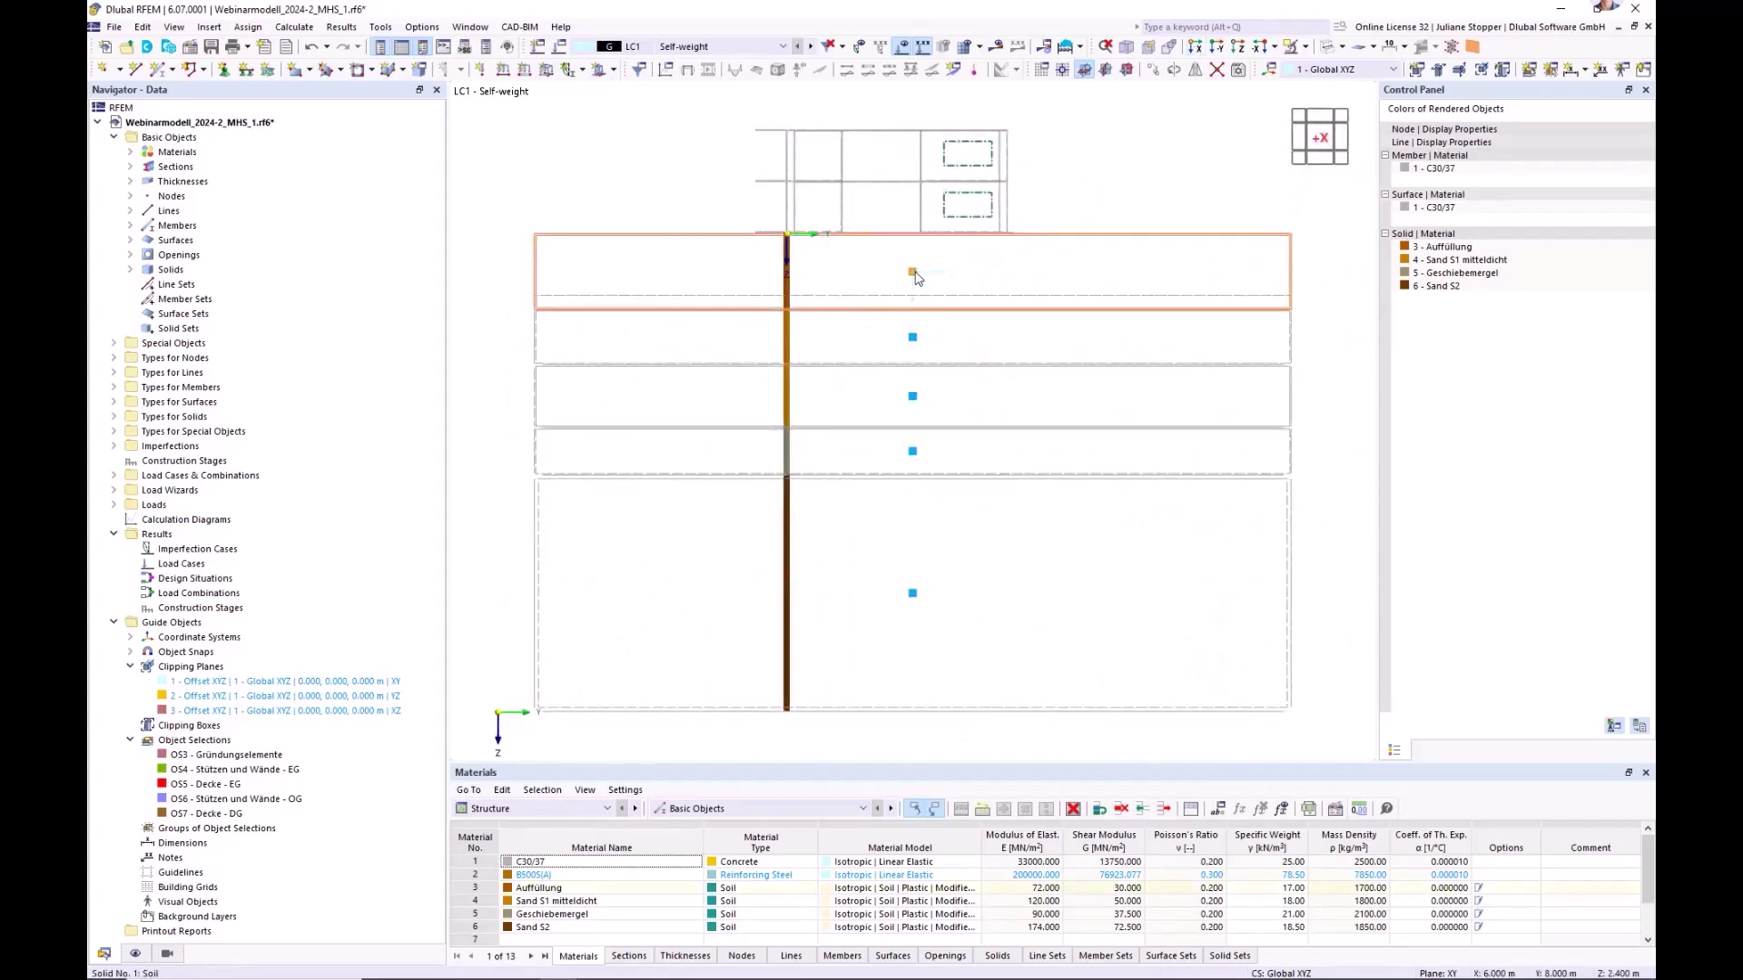
pyautogui.rightClick(913, 275)
pyautogui.click(949, 309)
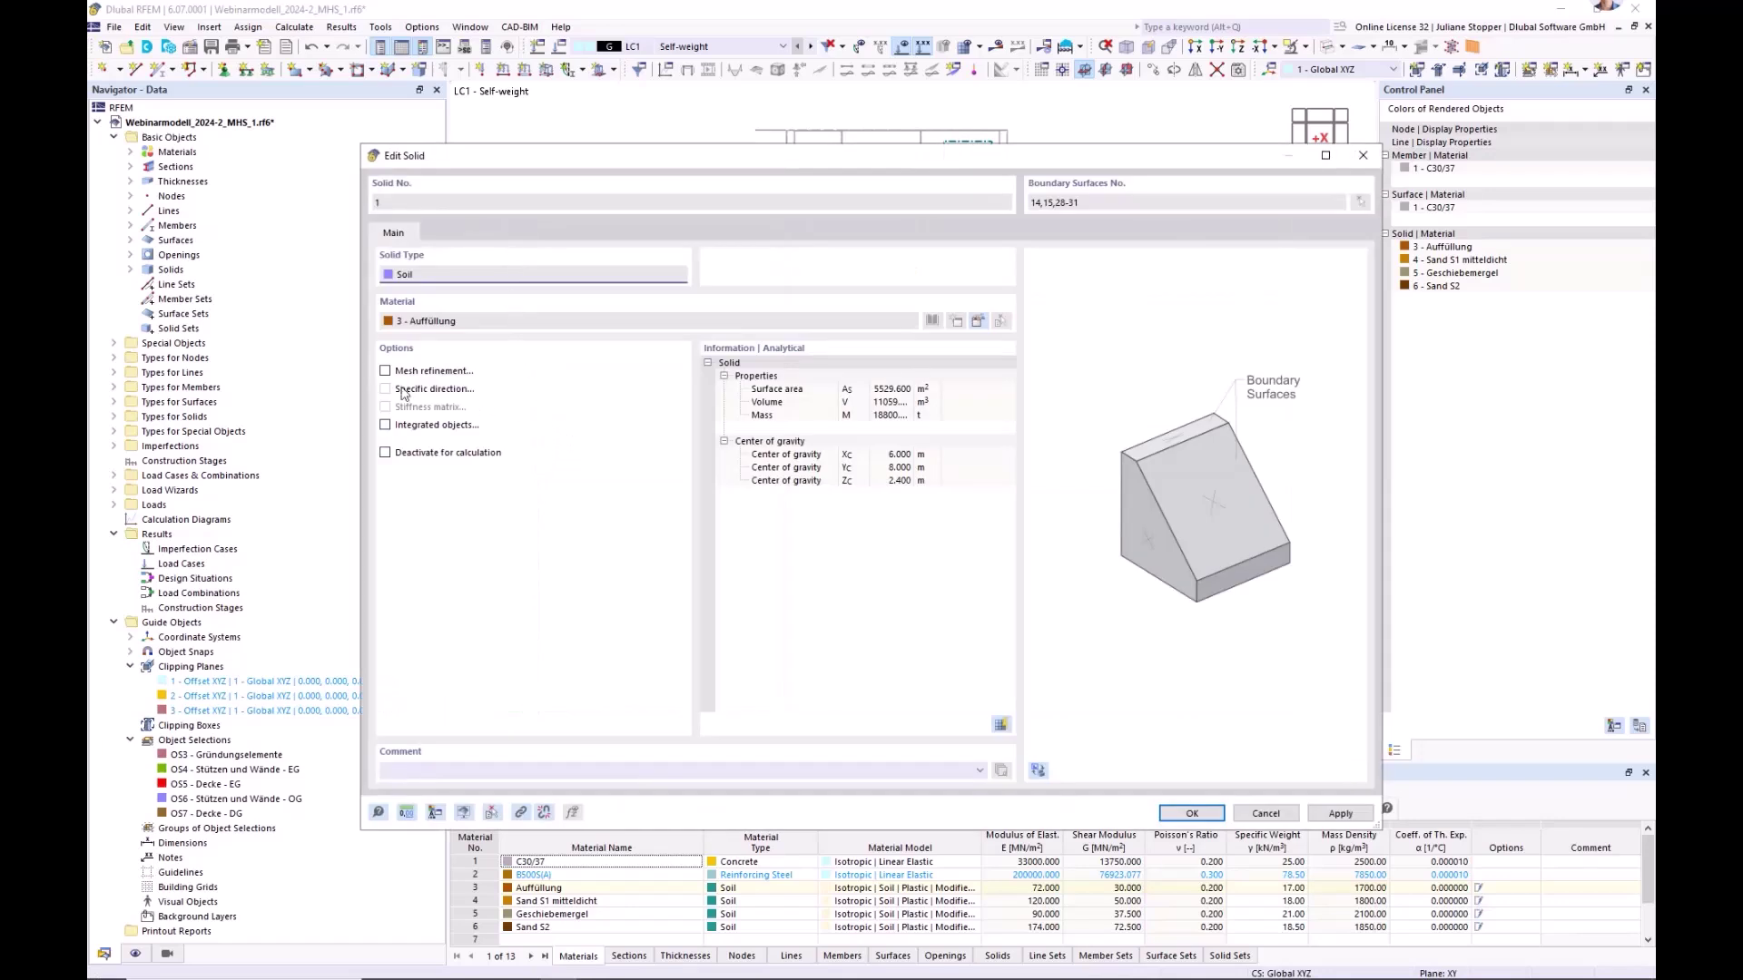
pyautogui.click(385, 372)
pyautogui.click(454, 234)
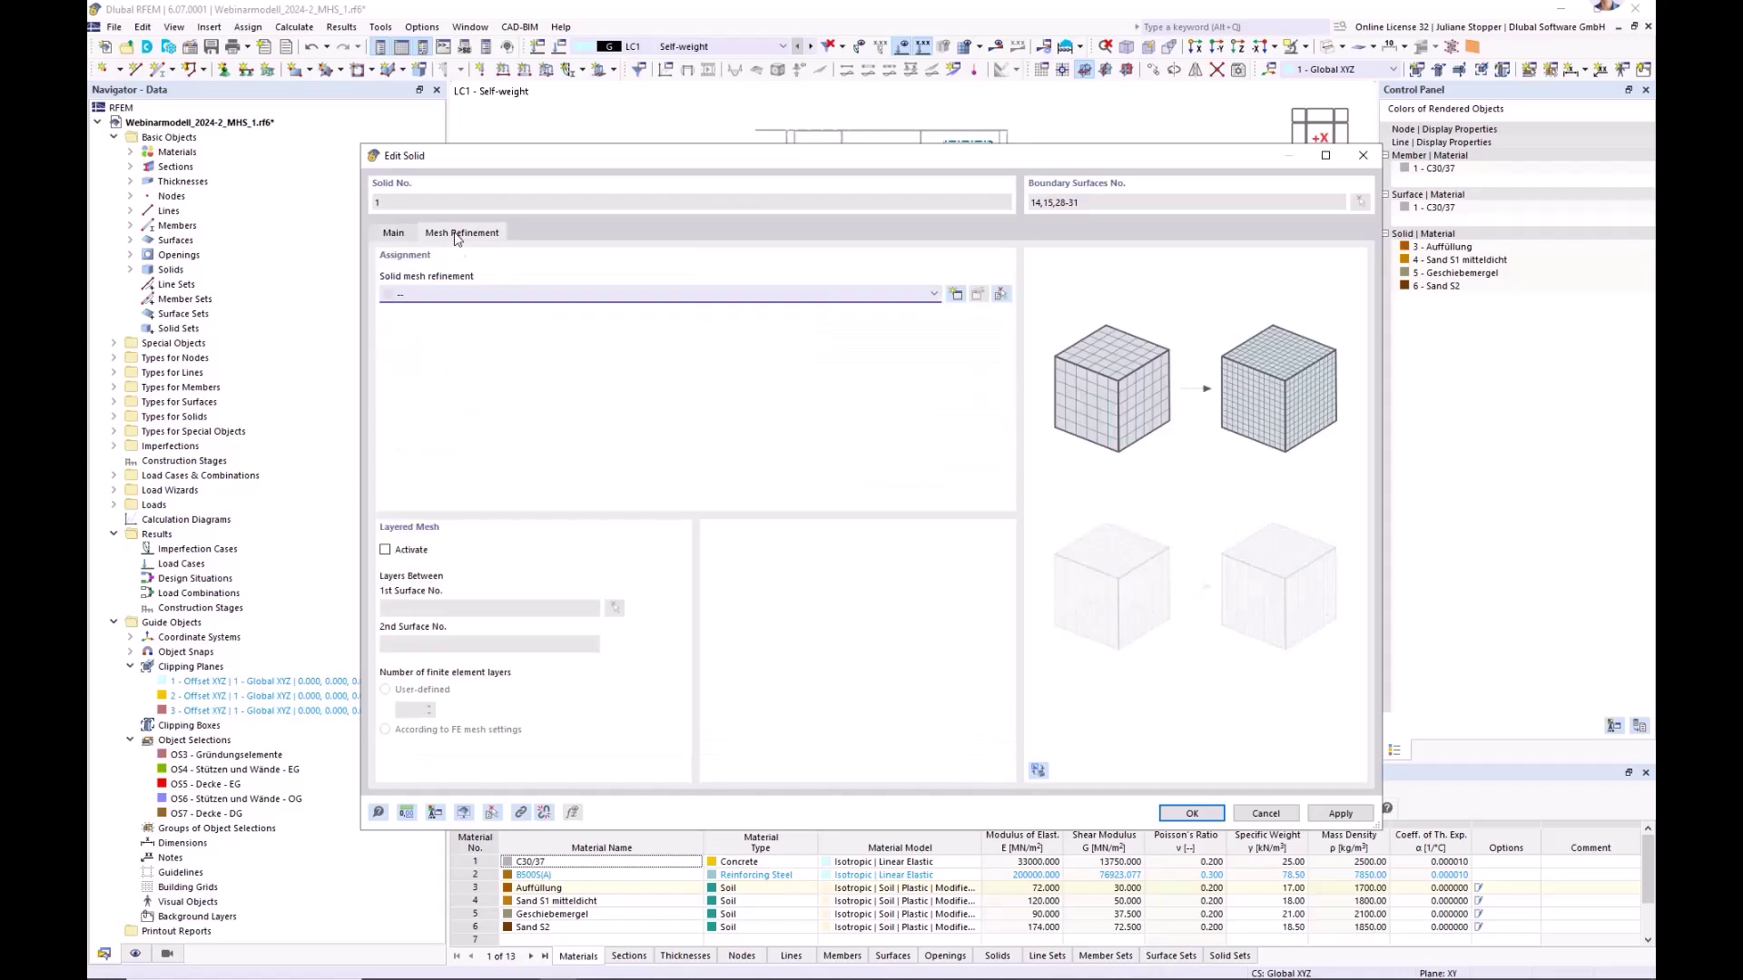
# - Activate a layered mesh for the Auffüllung solid between surfaces 14 and 15 with 5 user-defined finite element layers
pyautogui.click(385, 550)
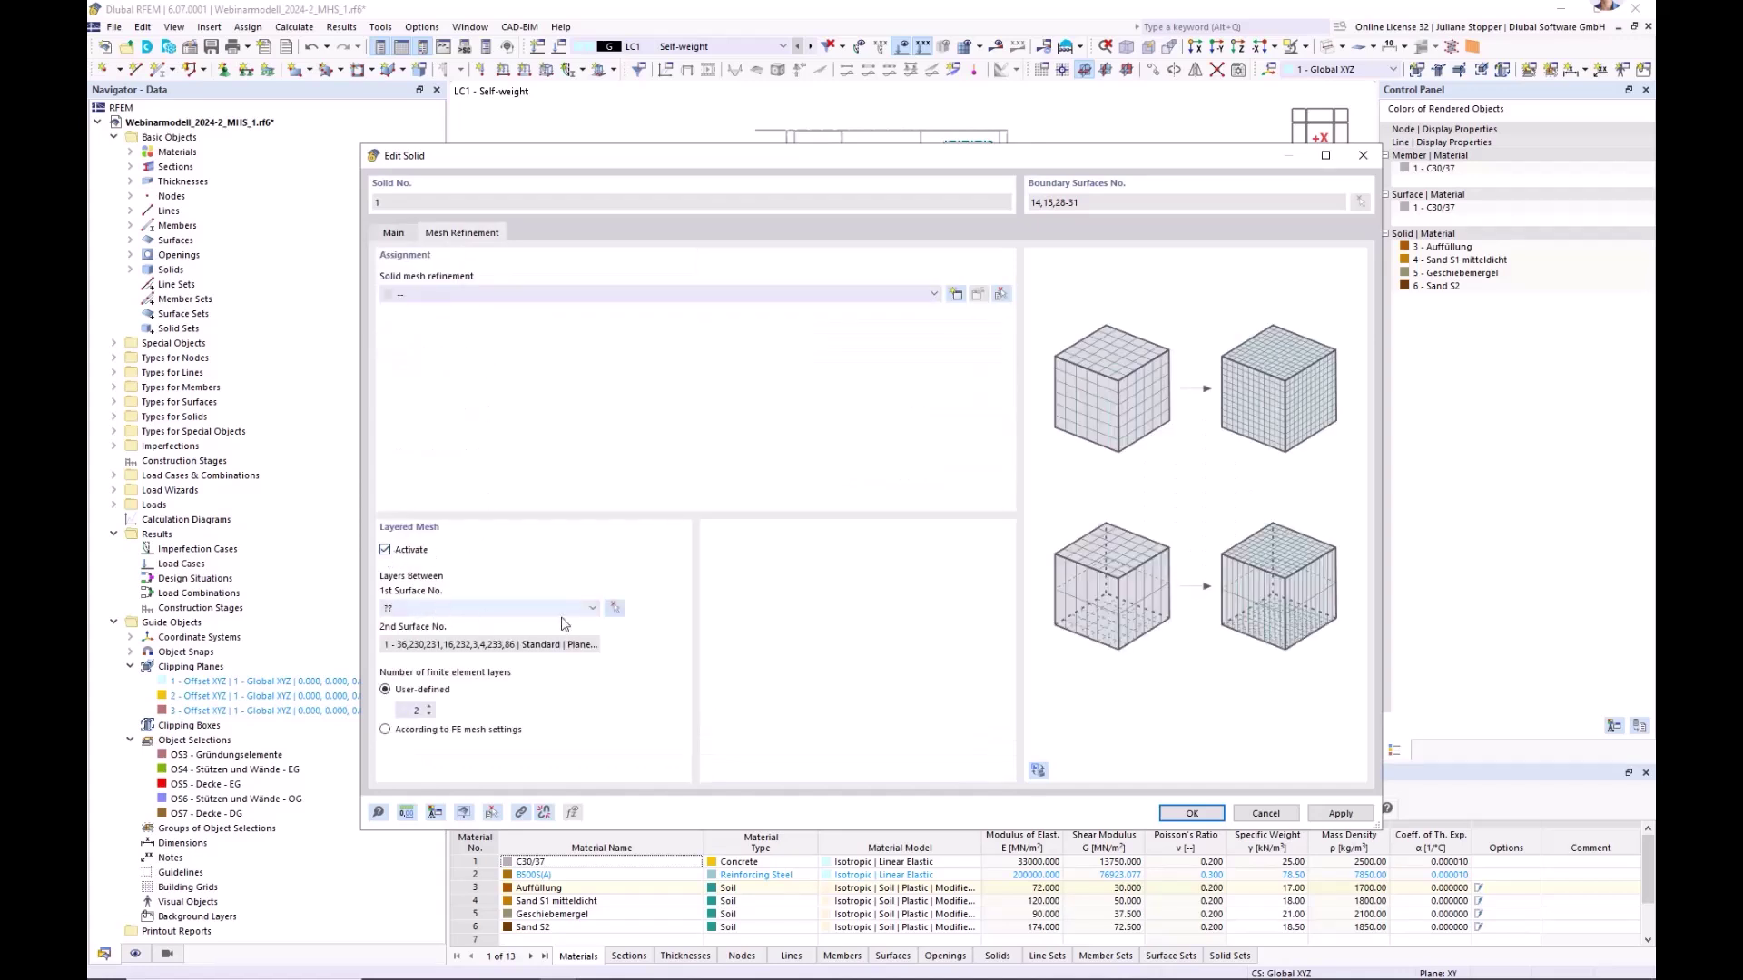
pyautogui.click(614, 608)
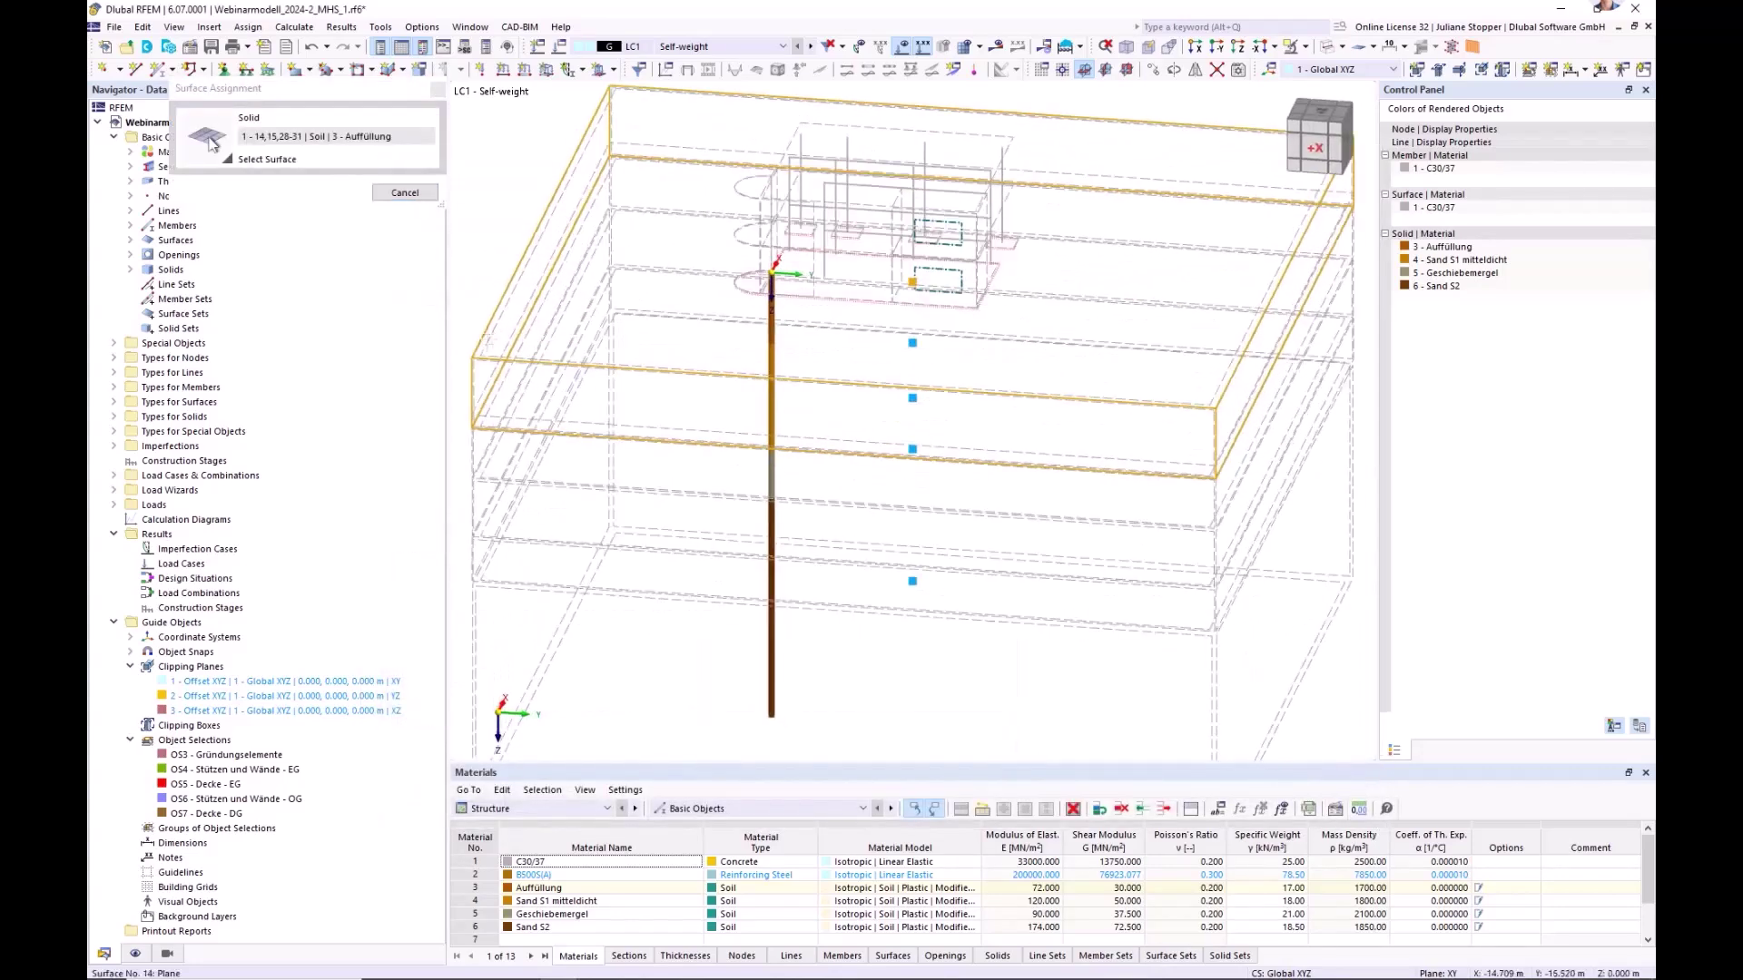
pyautogui.click(404, 192)
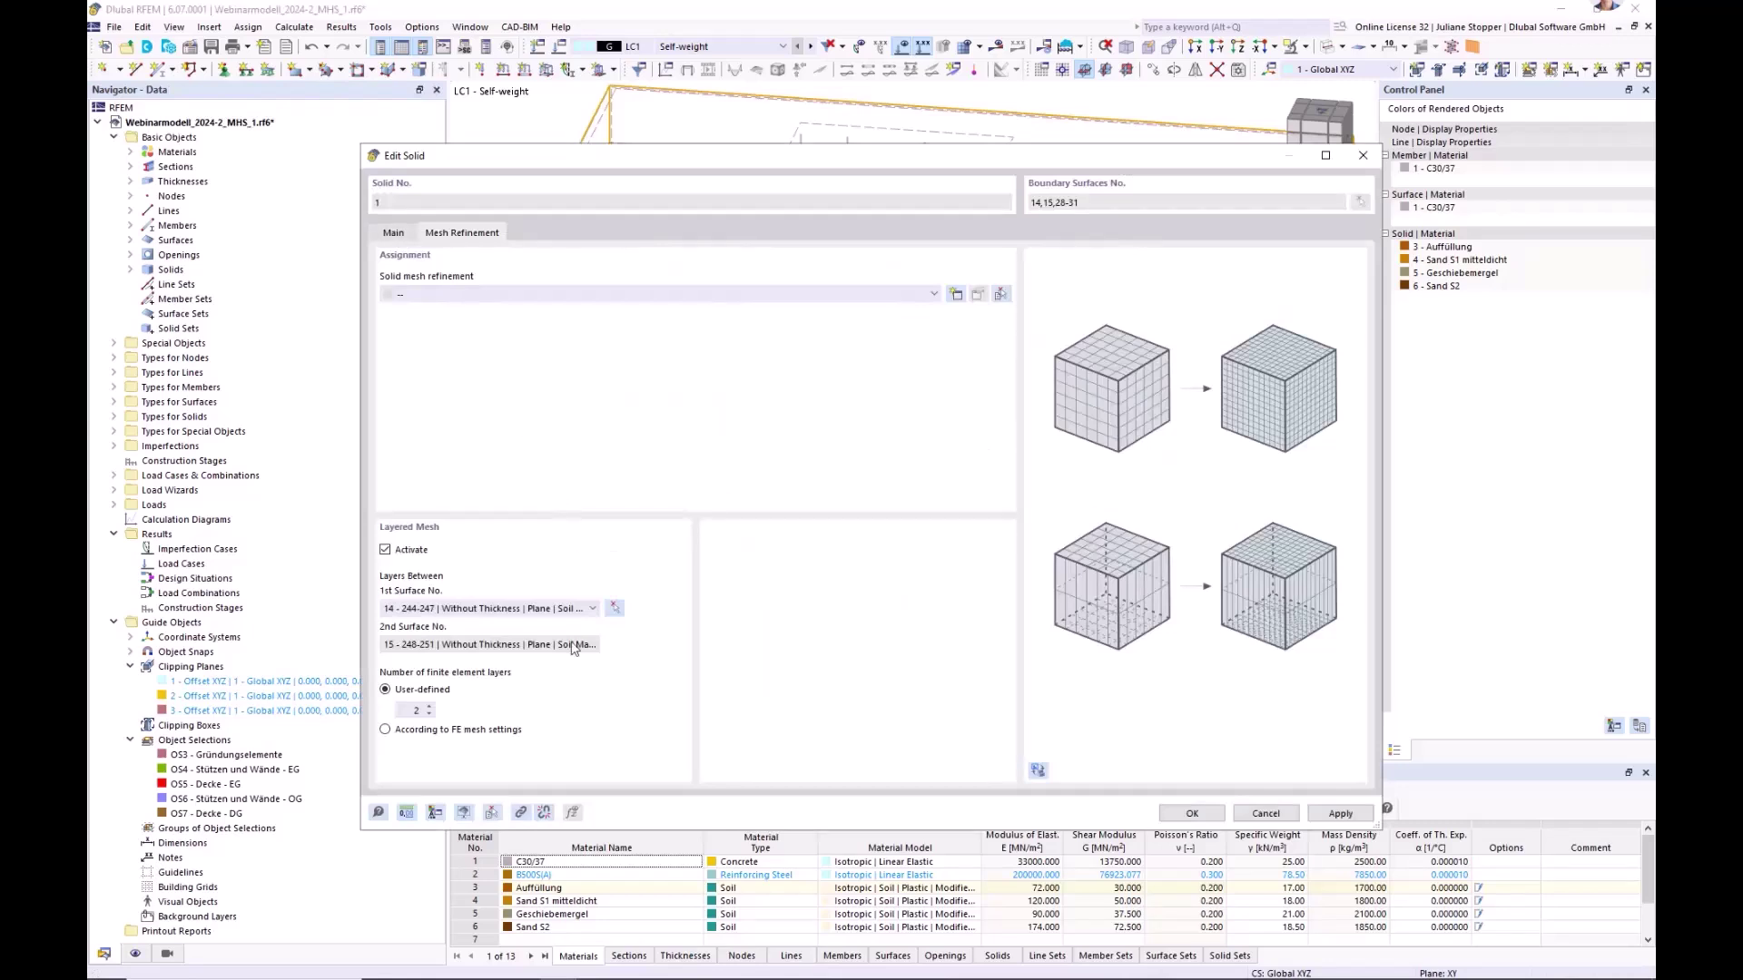
pyautogui.doubleClick(403, 712)
pyautogui.write('5')
pyautogui.click(1190, 813)
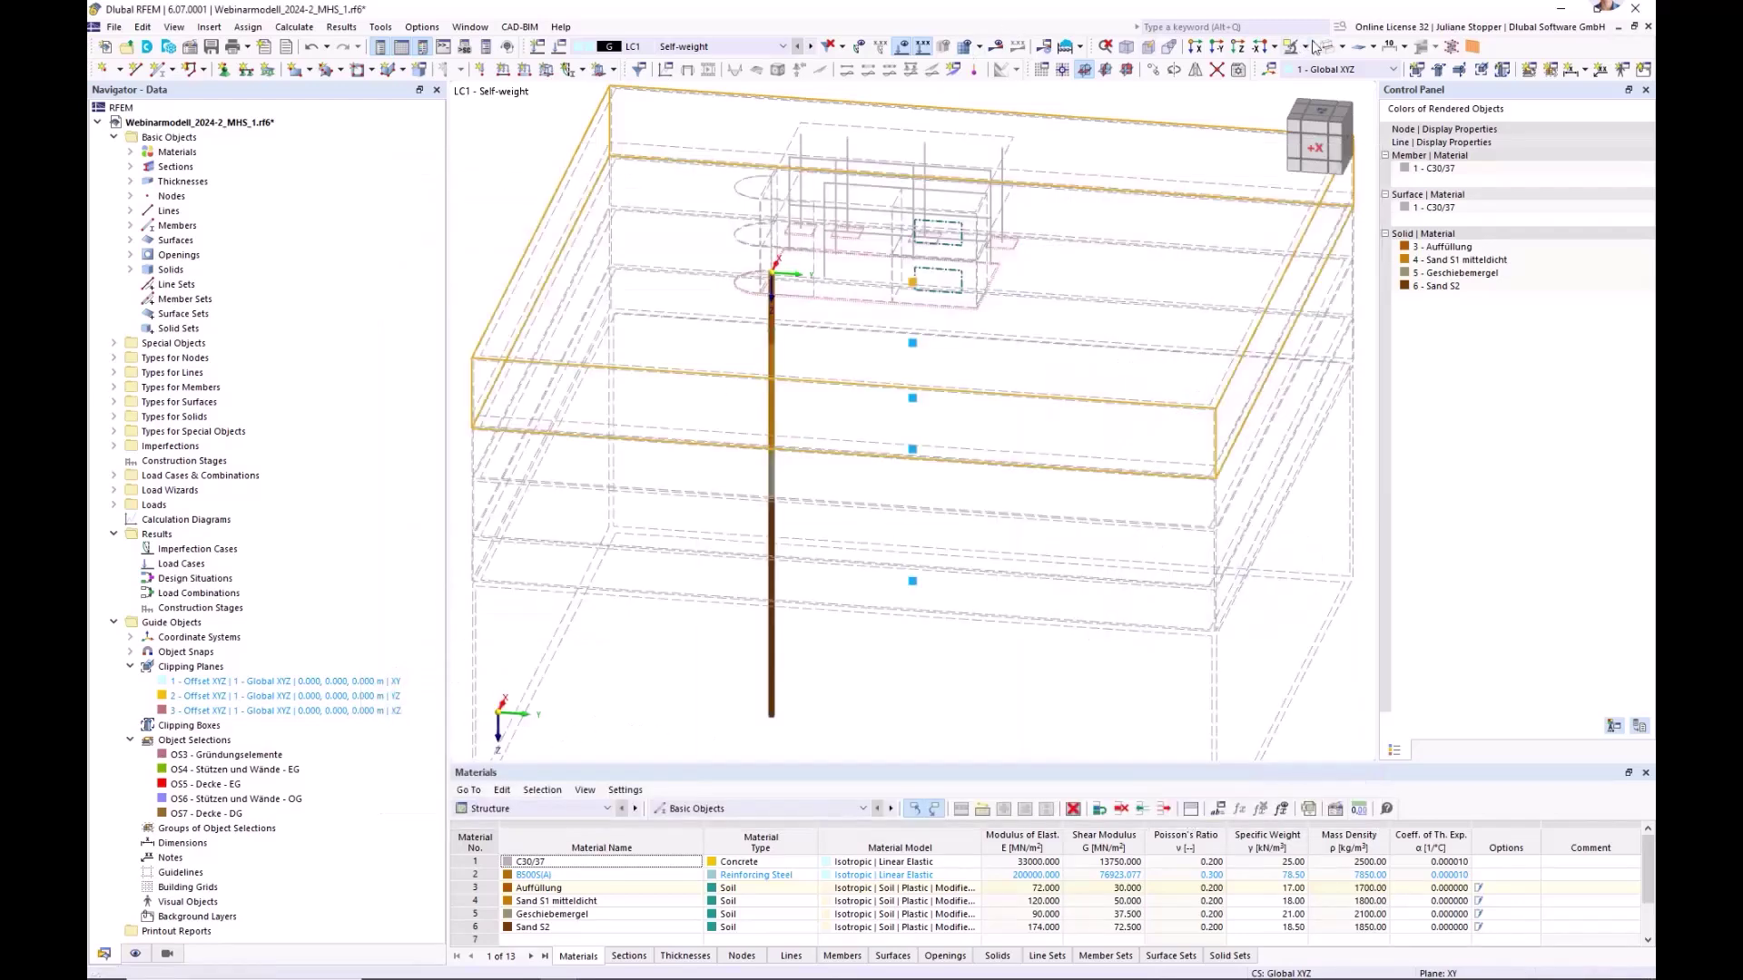
# - Generate the FE mesh and examine it on the building and all soil layers in solid display
pyautogui.click(969, 52)
pyautogui.click(927, 570)
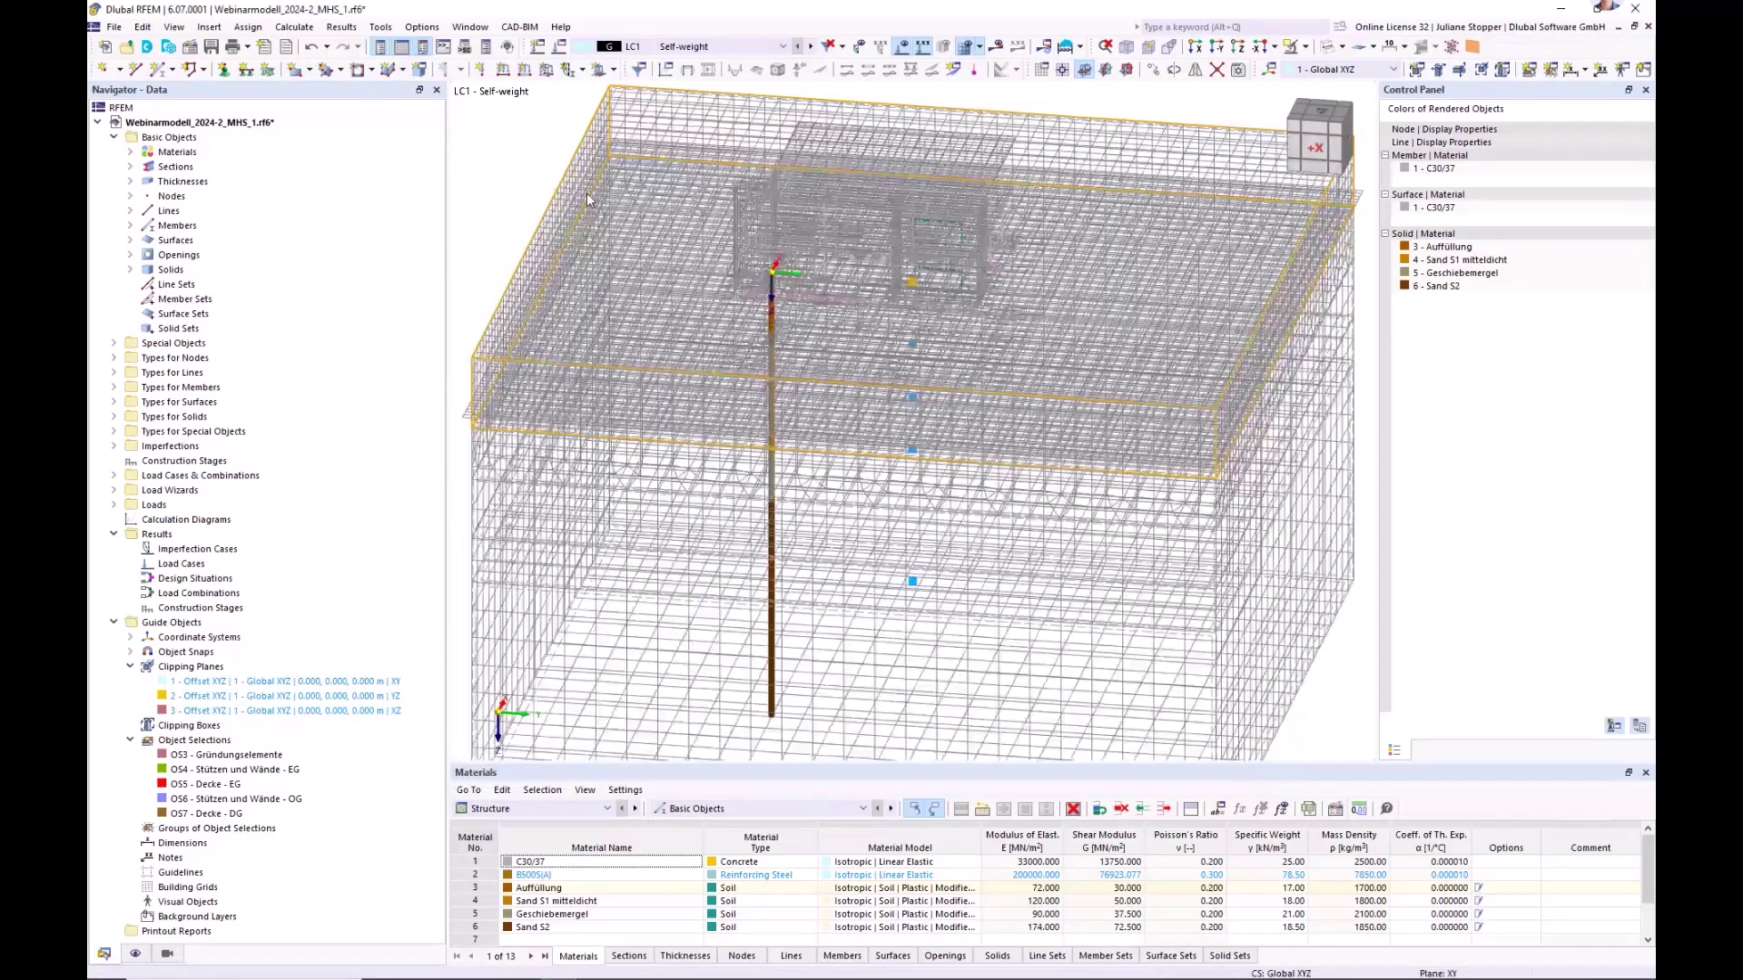
pyautogui.click(1329, 49)
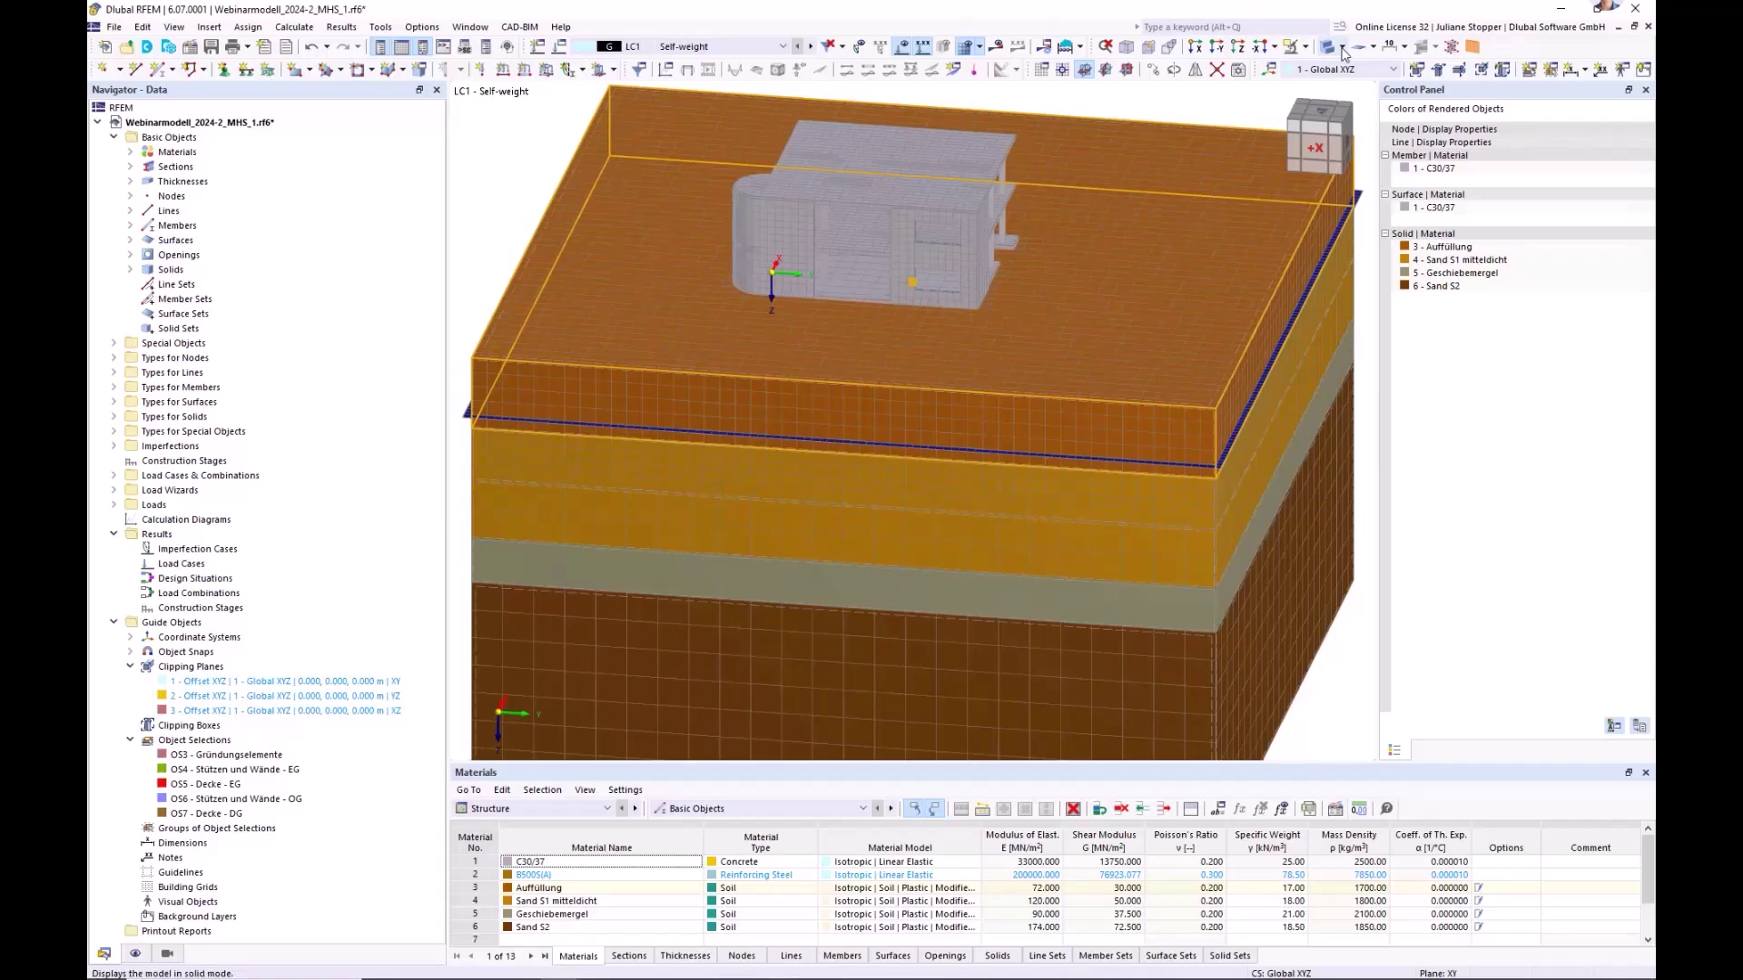
pyautogui.click(1342, 49)
pyautogui.click(1226, 130)
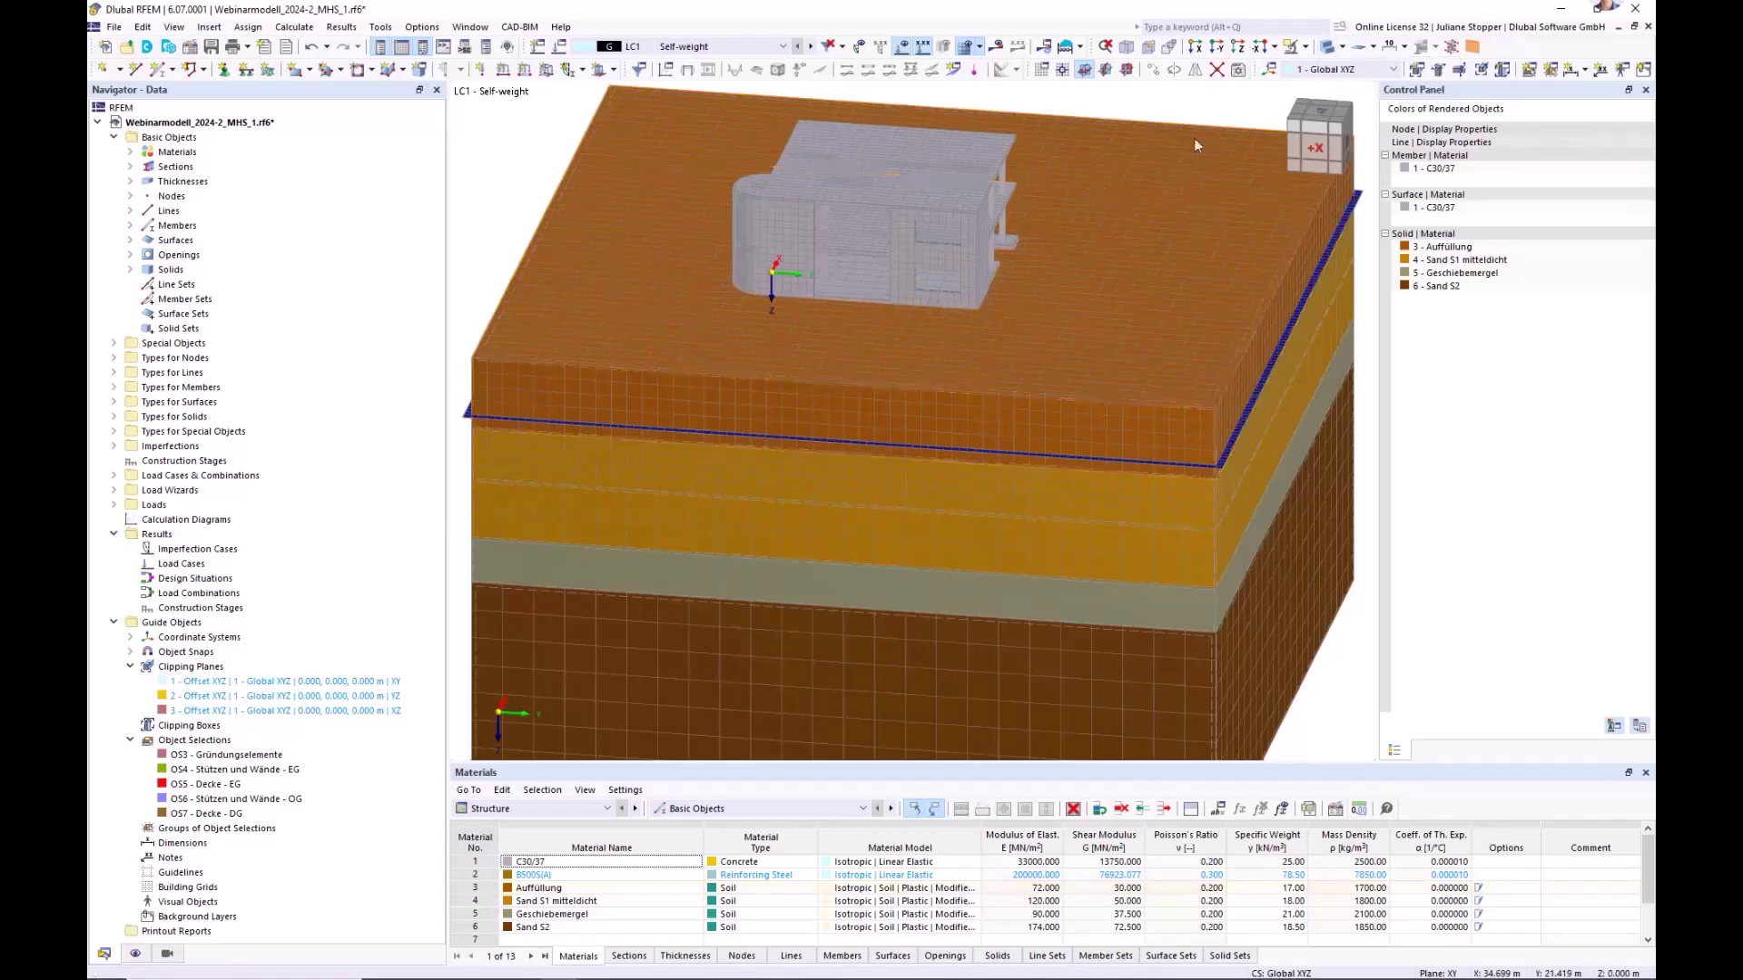
pyautogui.scroll(-3, 1010, 403)
pyautogui.keyDown('ctrl'); pyautogui.moveTo(1028, 493); pyautogui.dragTo(935, 435, button='middle'); pyautogui.keyUp('ctrl')
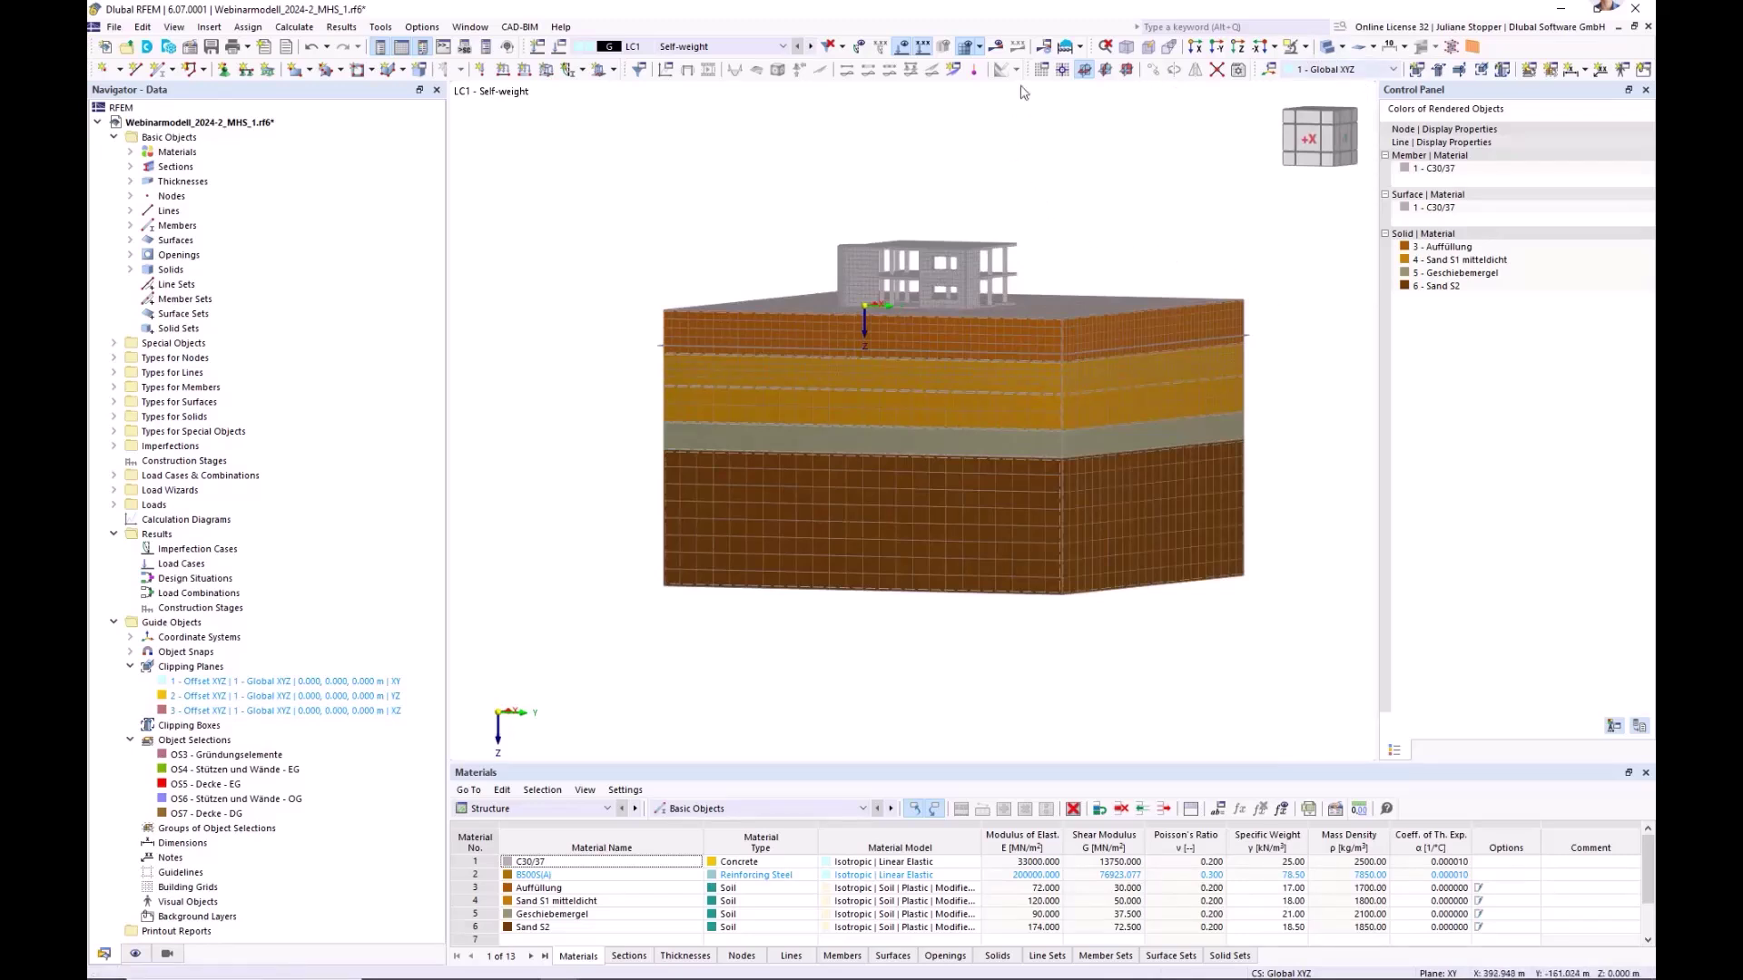
pyautogui.click(1105, 48)
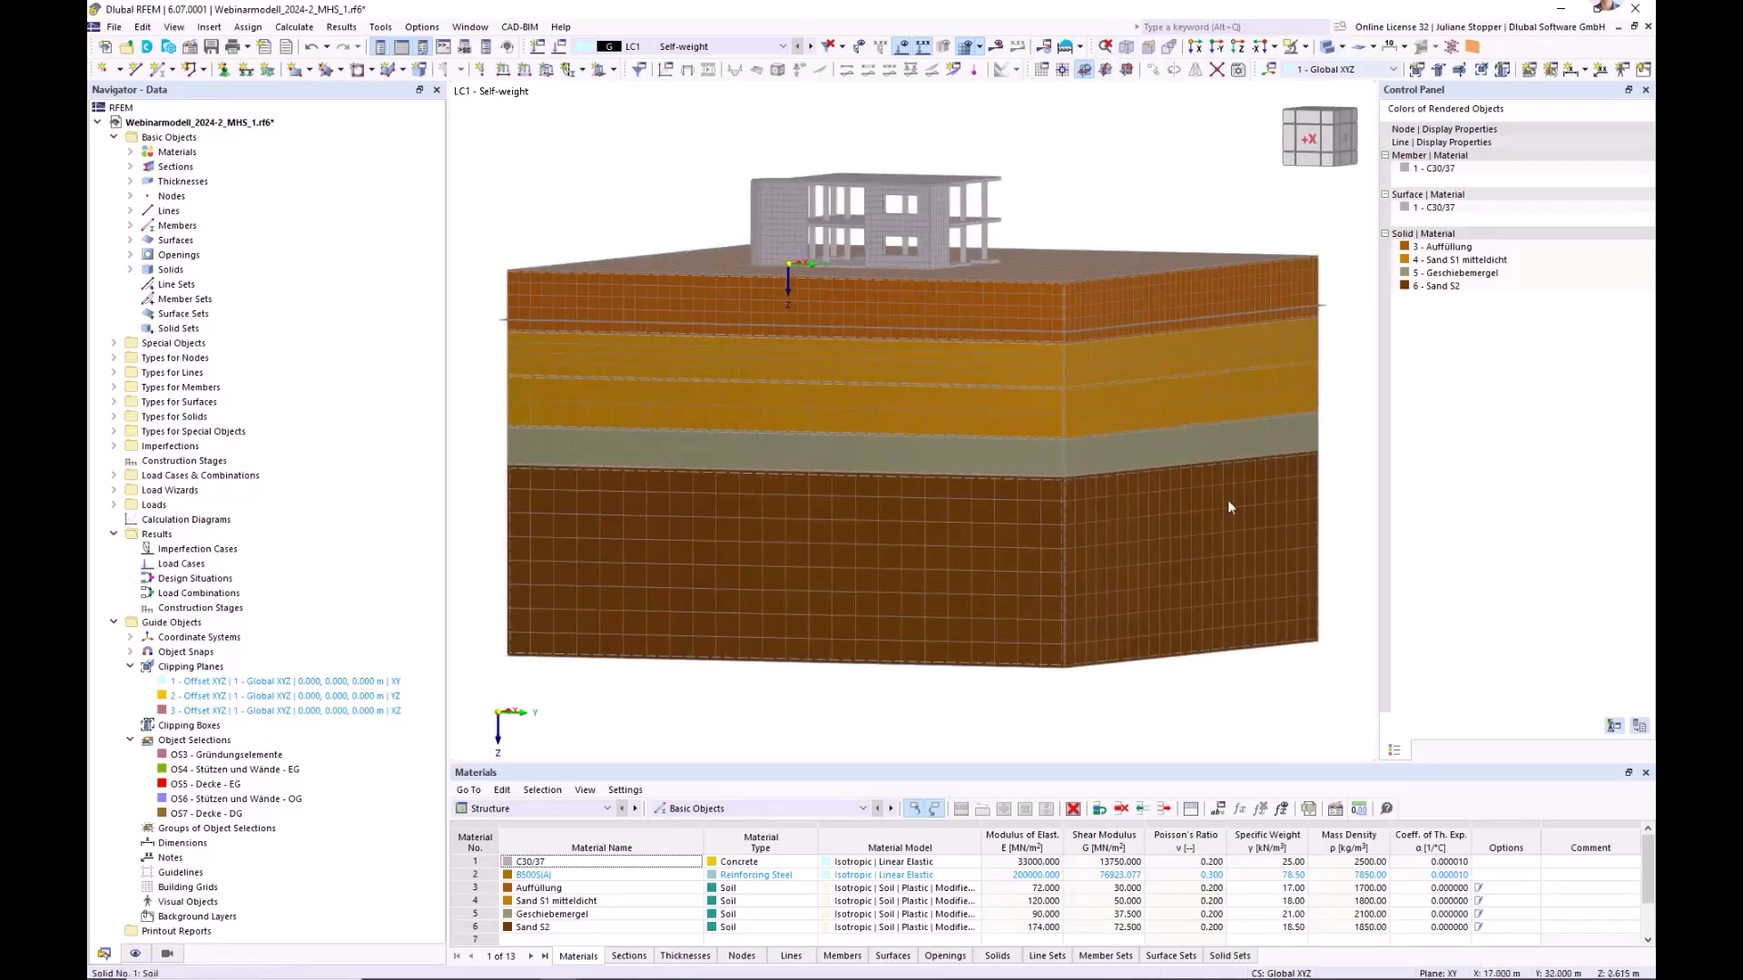
# - Show the model in wireframe display and hide the FE mesh
pyautogui.click(1332, 50)
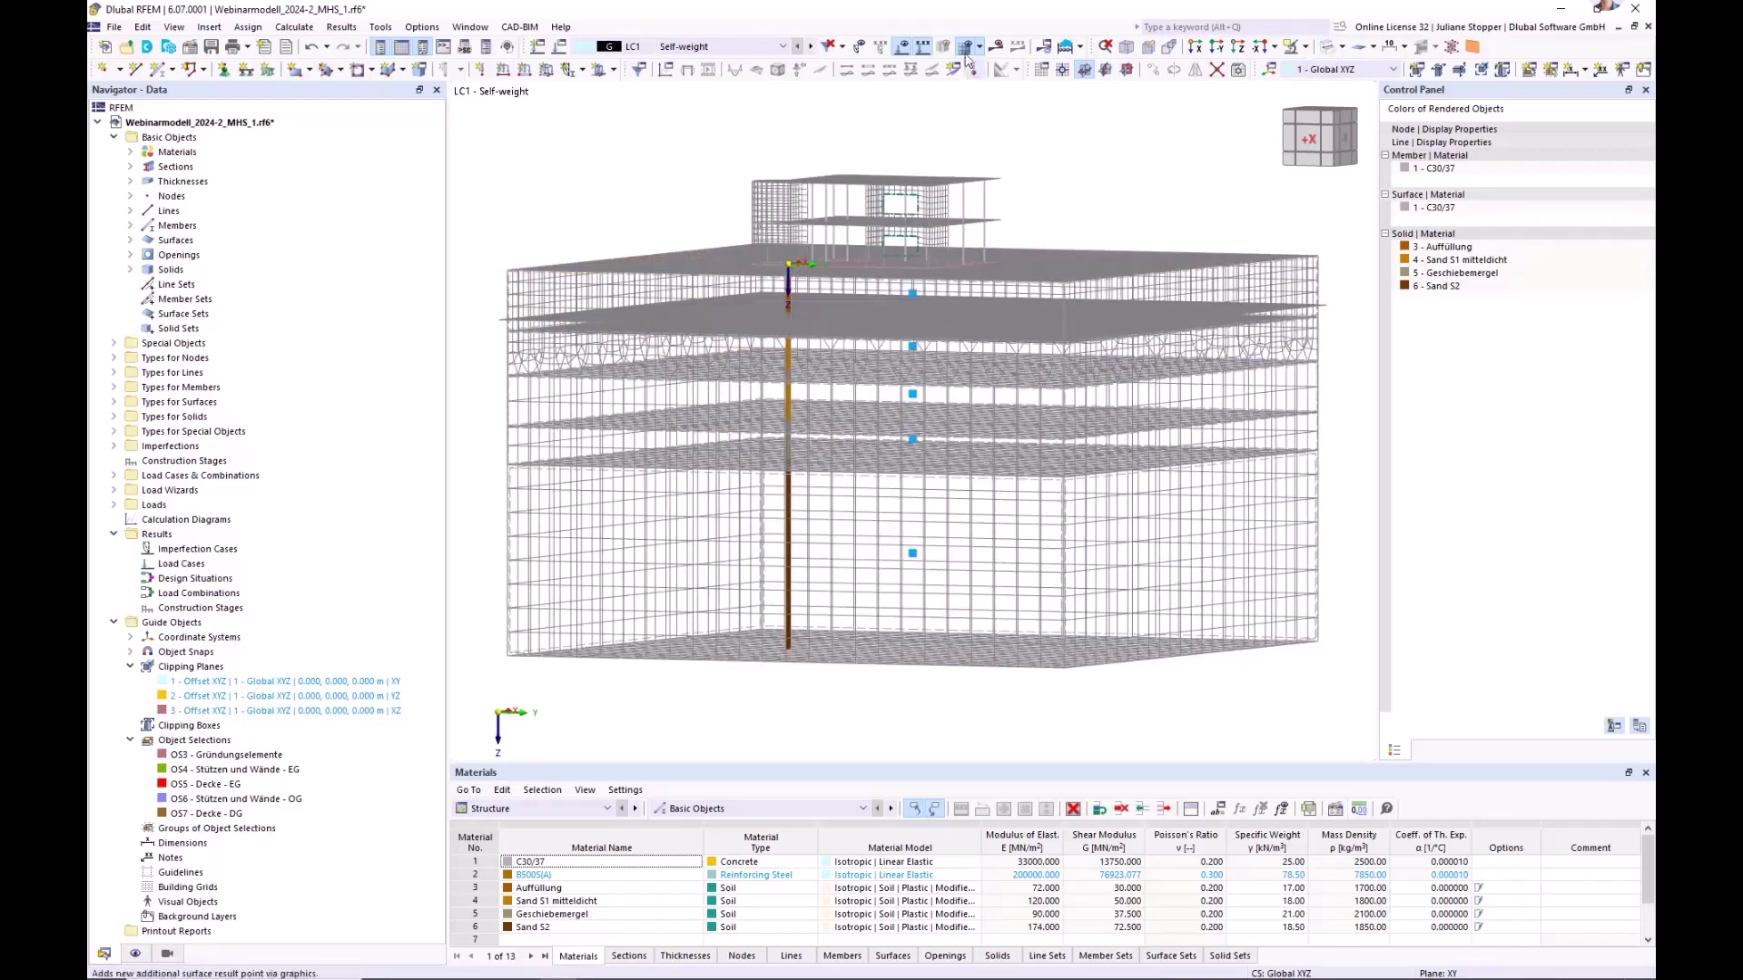
pyautogui.click(967, 50)
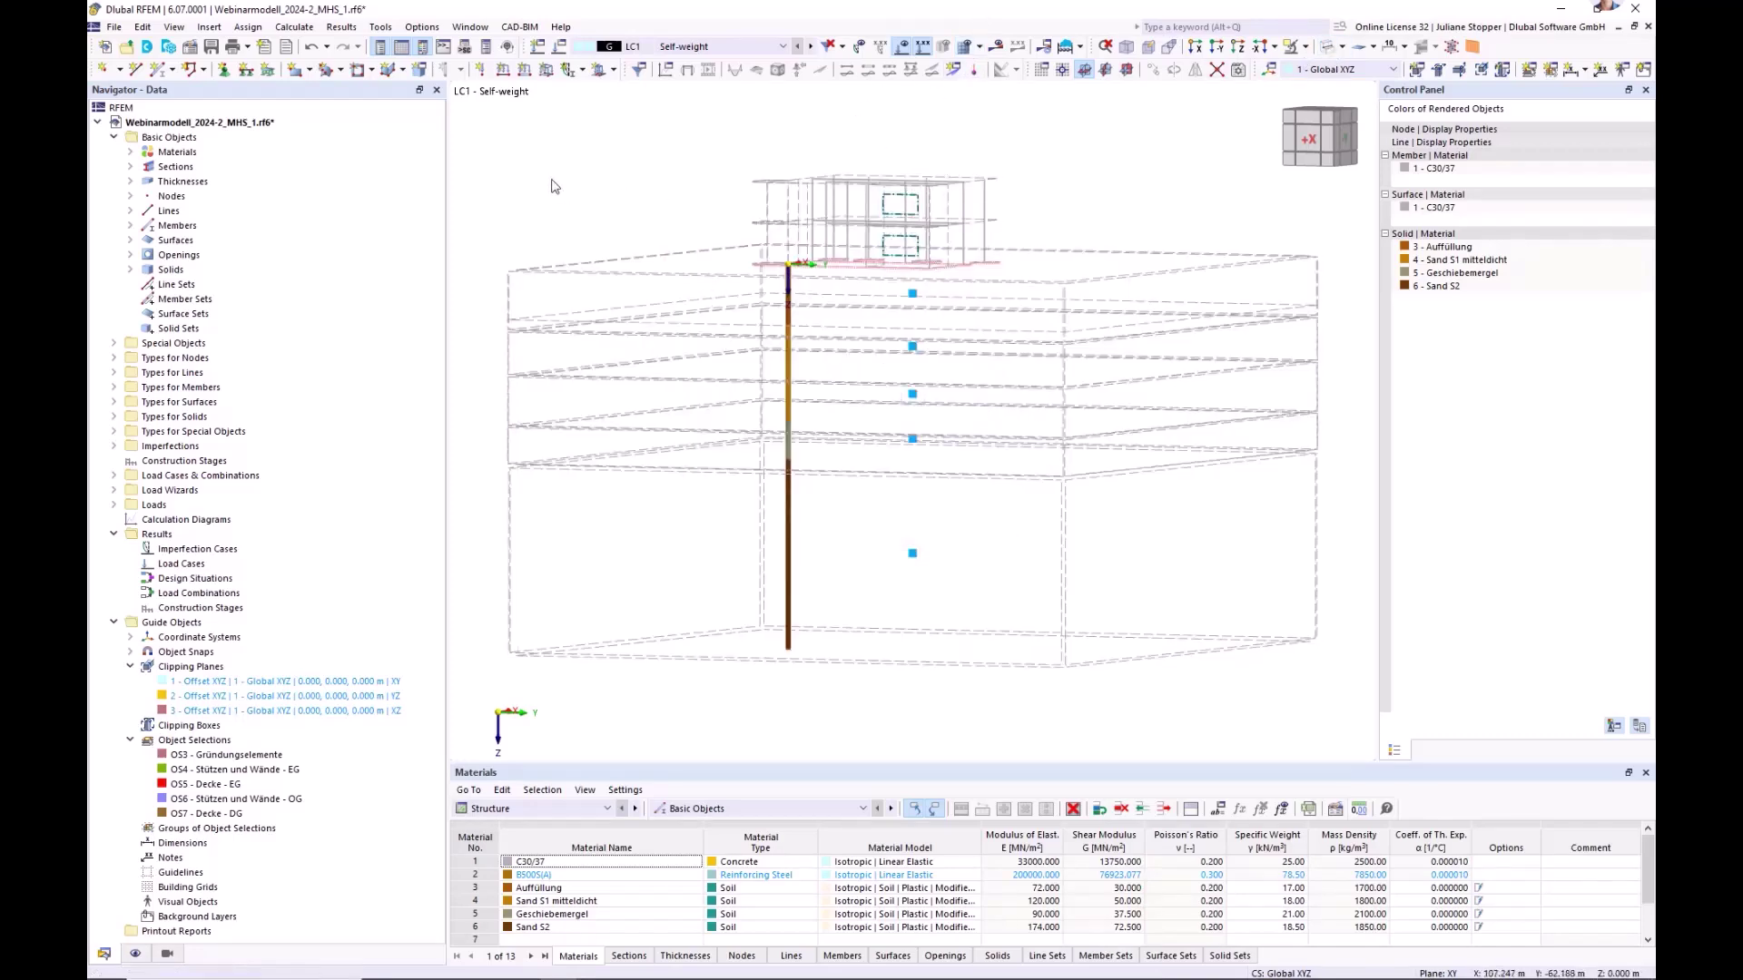
pyautogui.keyDown('ctrl'); pyautogui.moveTo(571, 175); pyautogui.dragTo(559, 229, button='middle'); pyautogui.keyUp('ctrl')
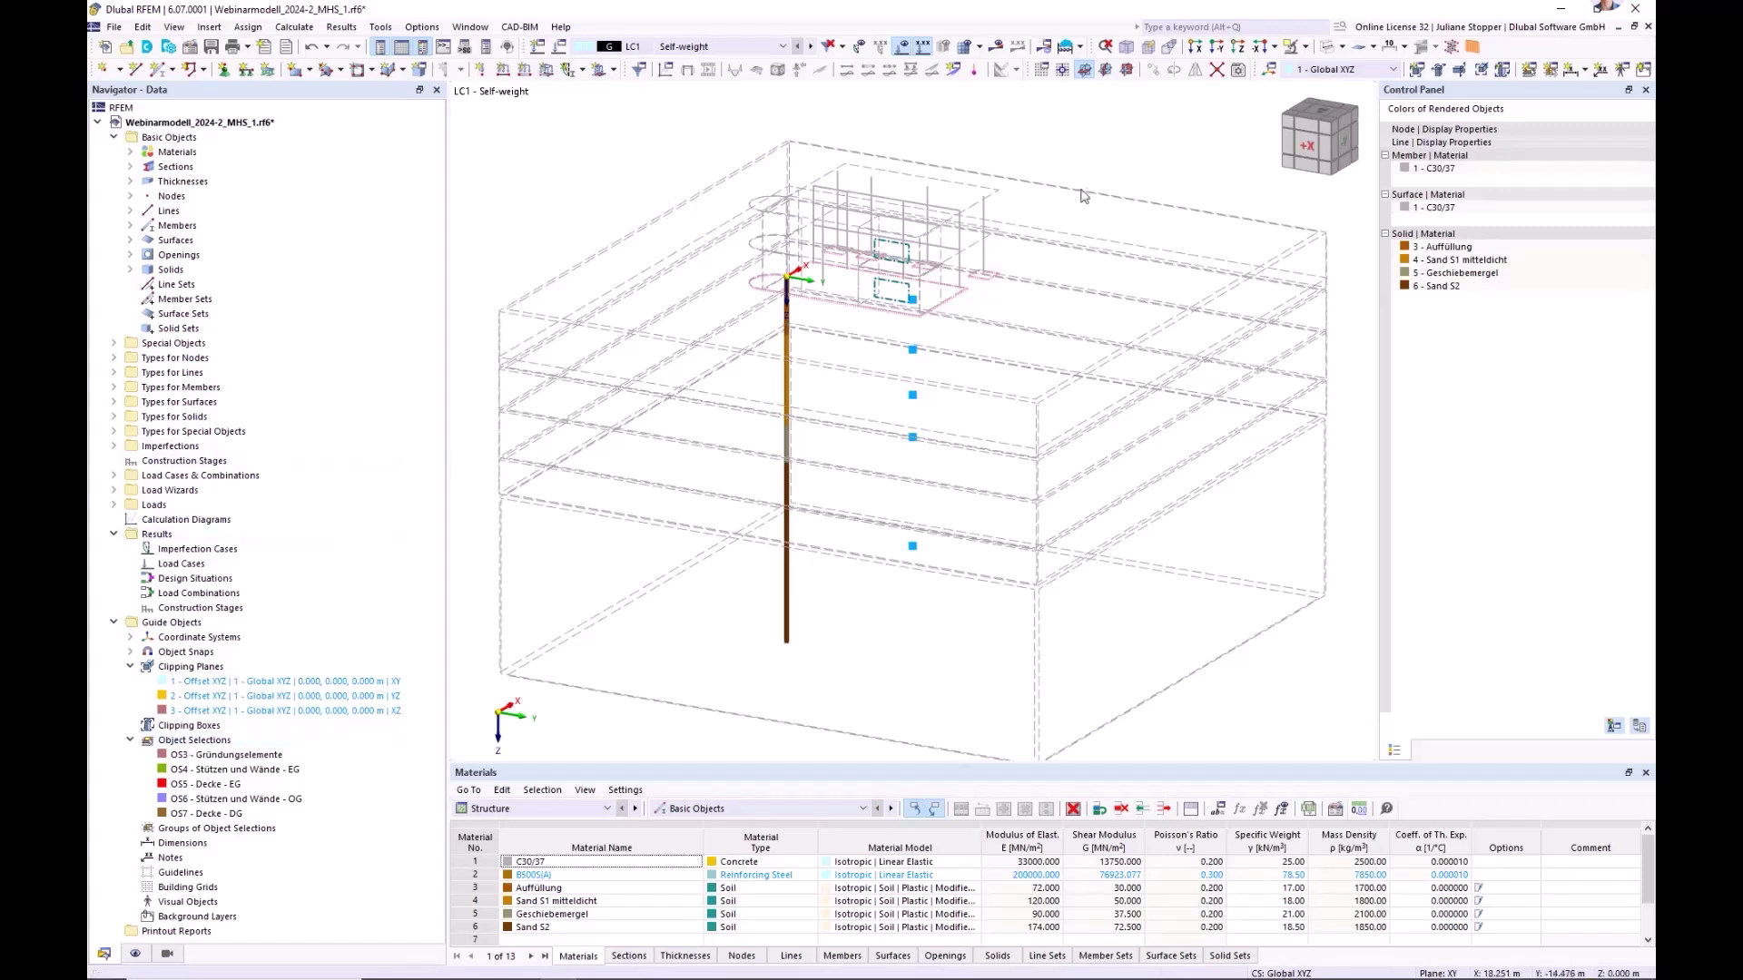
# - View the model along the Z-axis and select the outer boundary surfaces on all four sides of the soil massif
pyautogui.click(1240, 50)
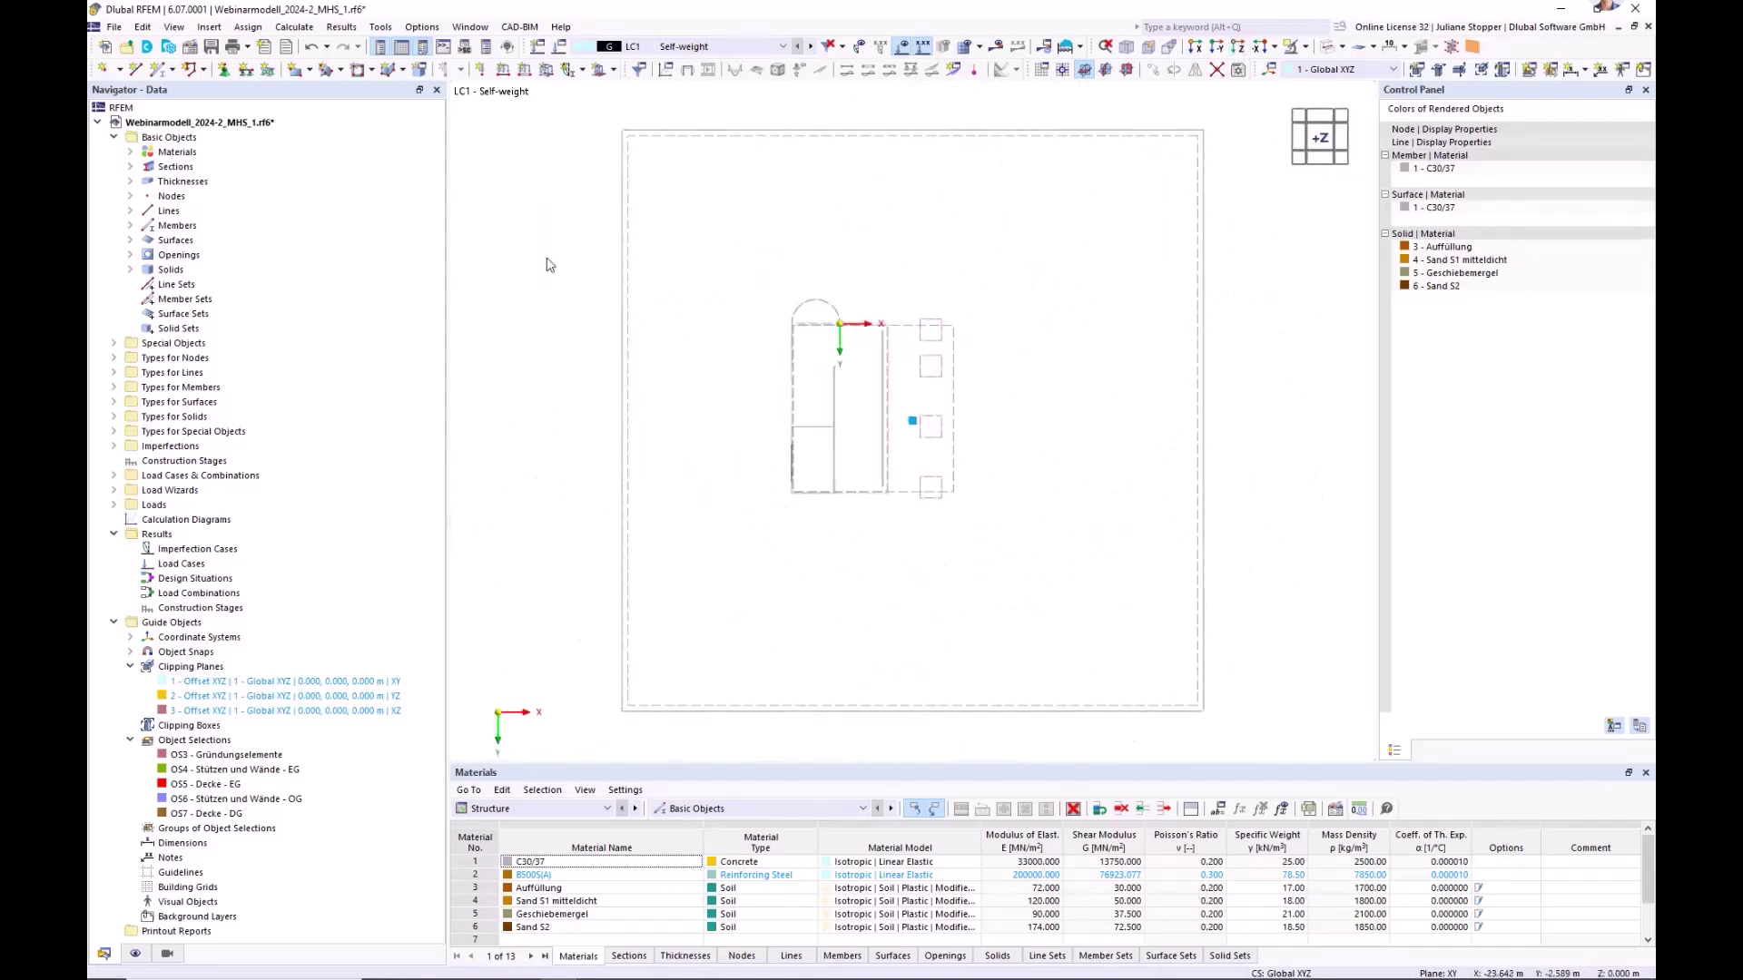
pyautogui.moveTo(592, 122); pyautogui.dragTo(649, 724)
pyautogui.moveTo(790, 127); pyautogui.dragTo(1215, 149)
pyautogui.moveTo(589, 701); pyautogui.dragTo(1259, 755)
pyautogui.moveTo(1185, 114); pyautogui.dragTo(1260, 733)
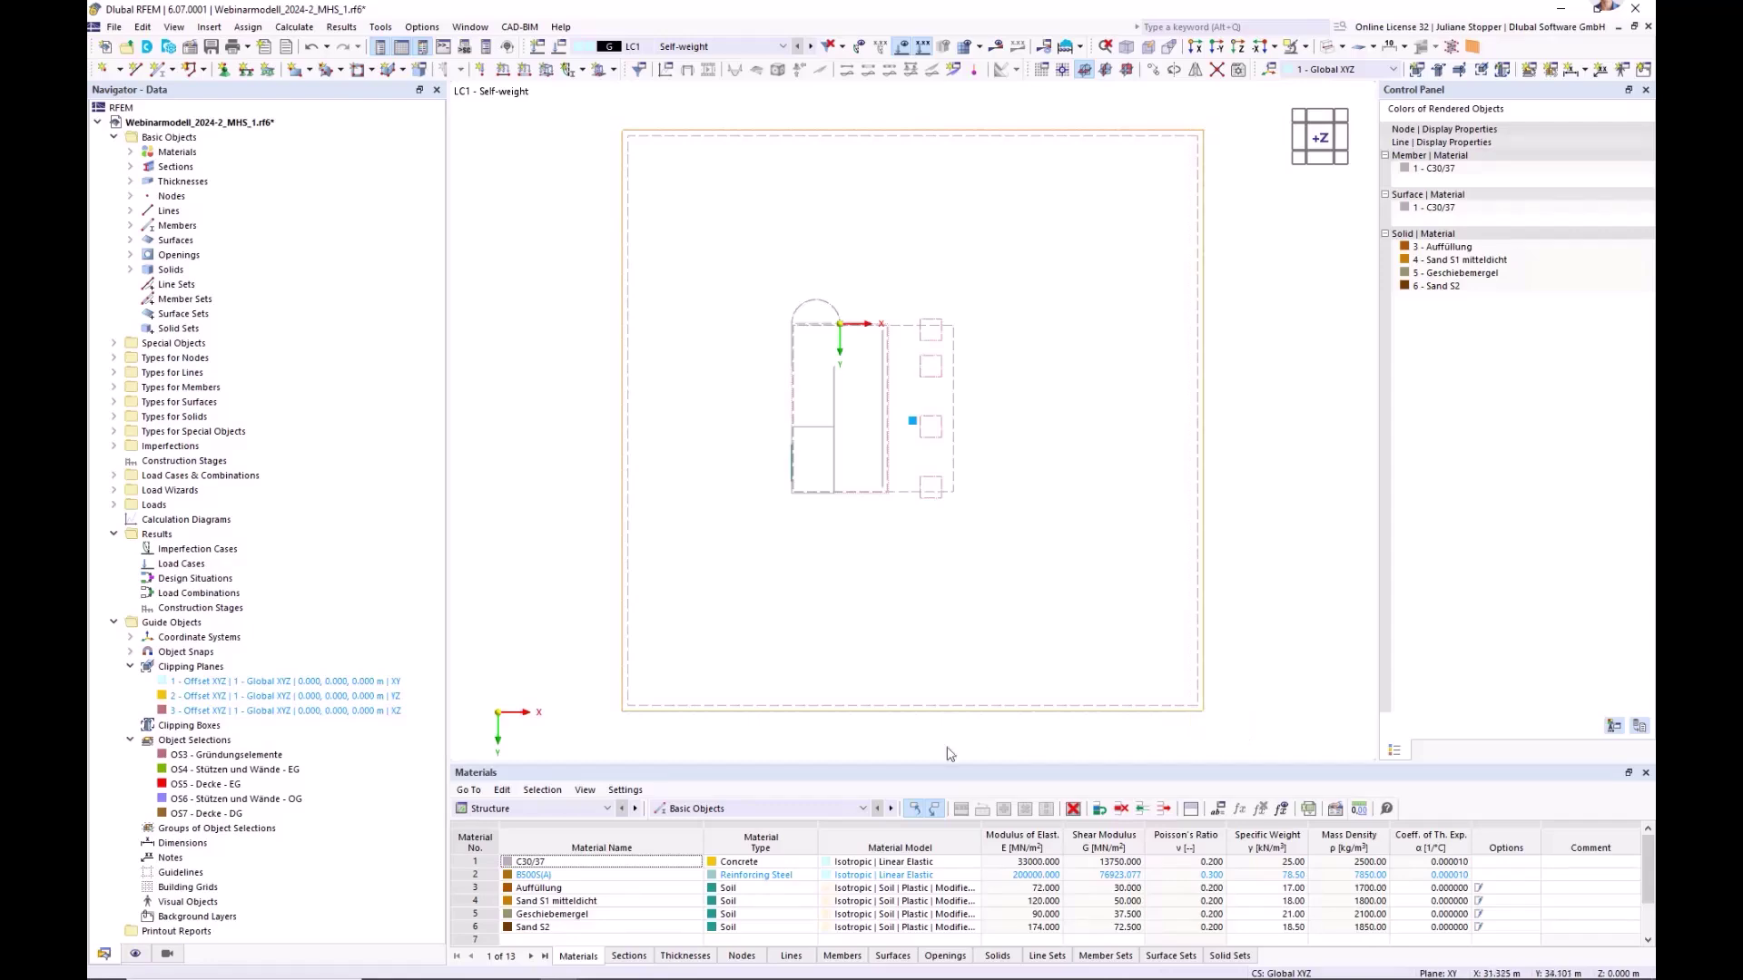
pyautogui.keyDown('ctrl'); pyautogui.moveTo(915, 668); pyautogui.dragTo(844, 524, button='middle'); pyautogui.keyUp('ctrl')
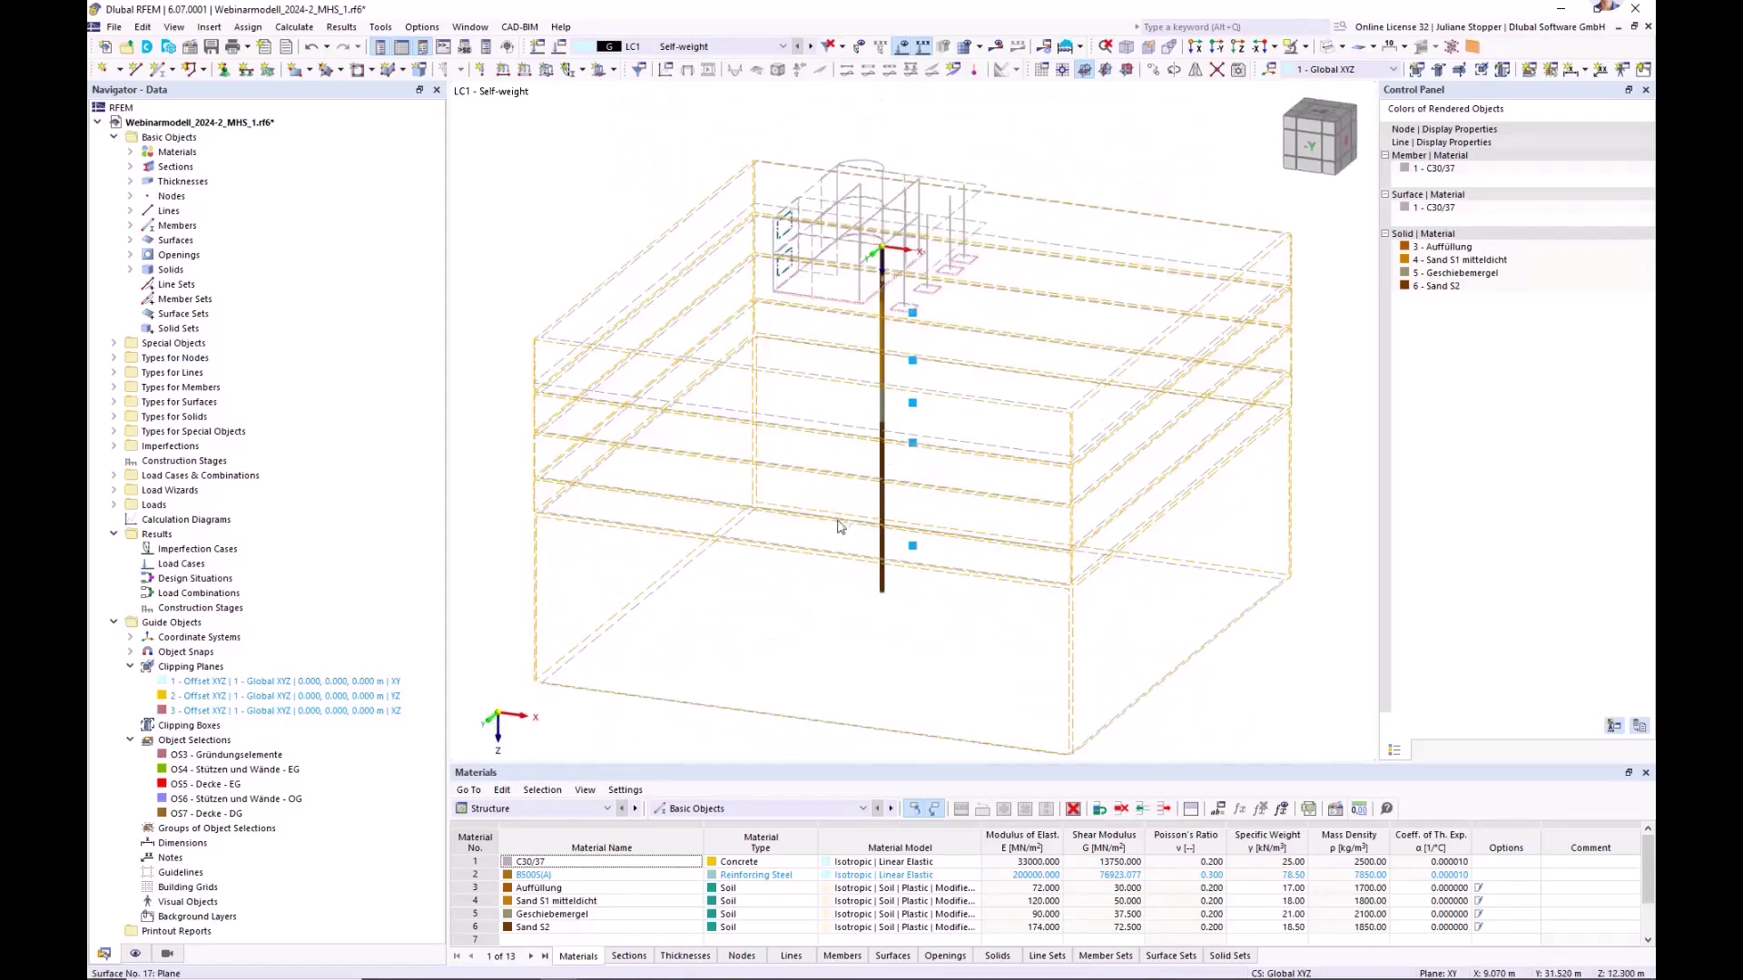
# - Create an object selection from the selected surfaces and name it Boundary Surfaces Solid
pyautogui.rightClick(573, 665)
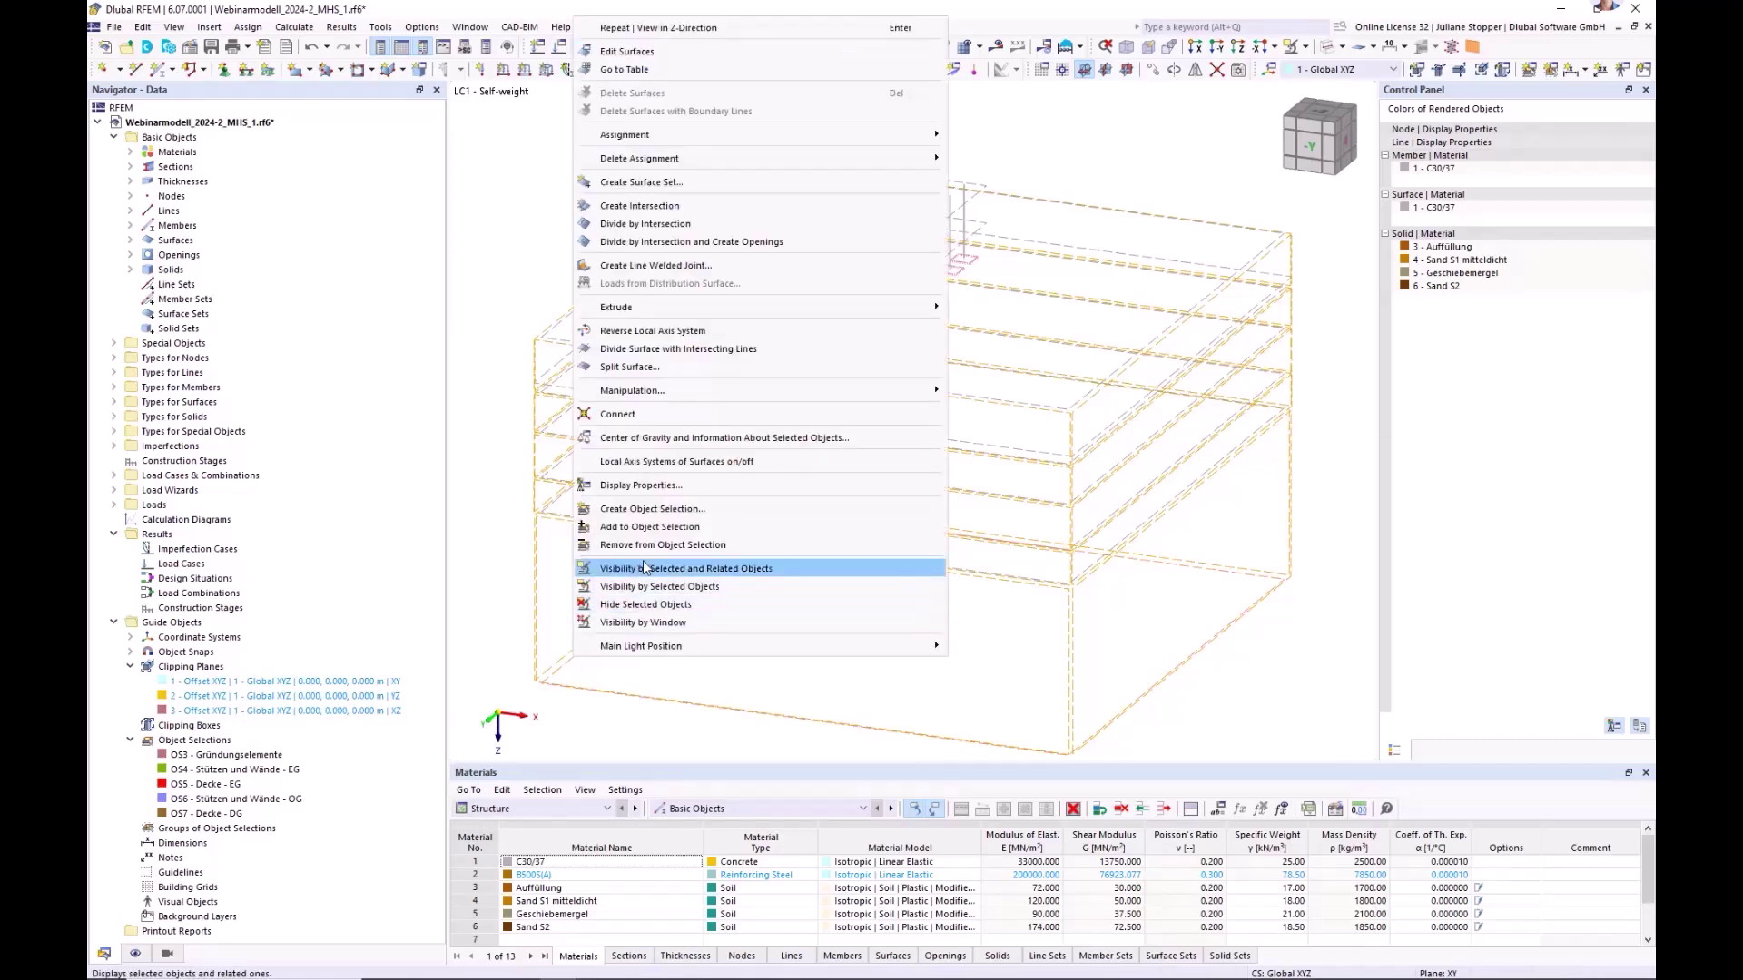
pyautogui.click(644, 510)
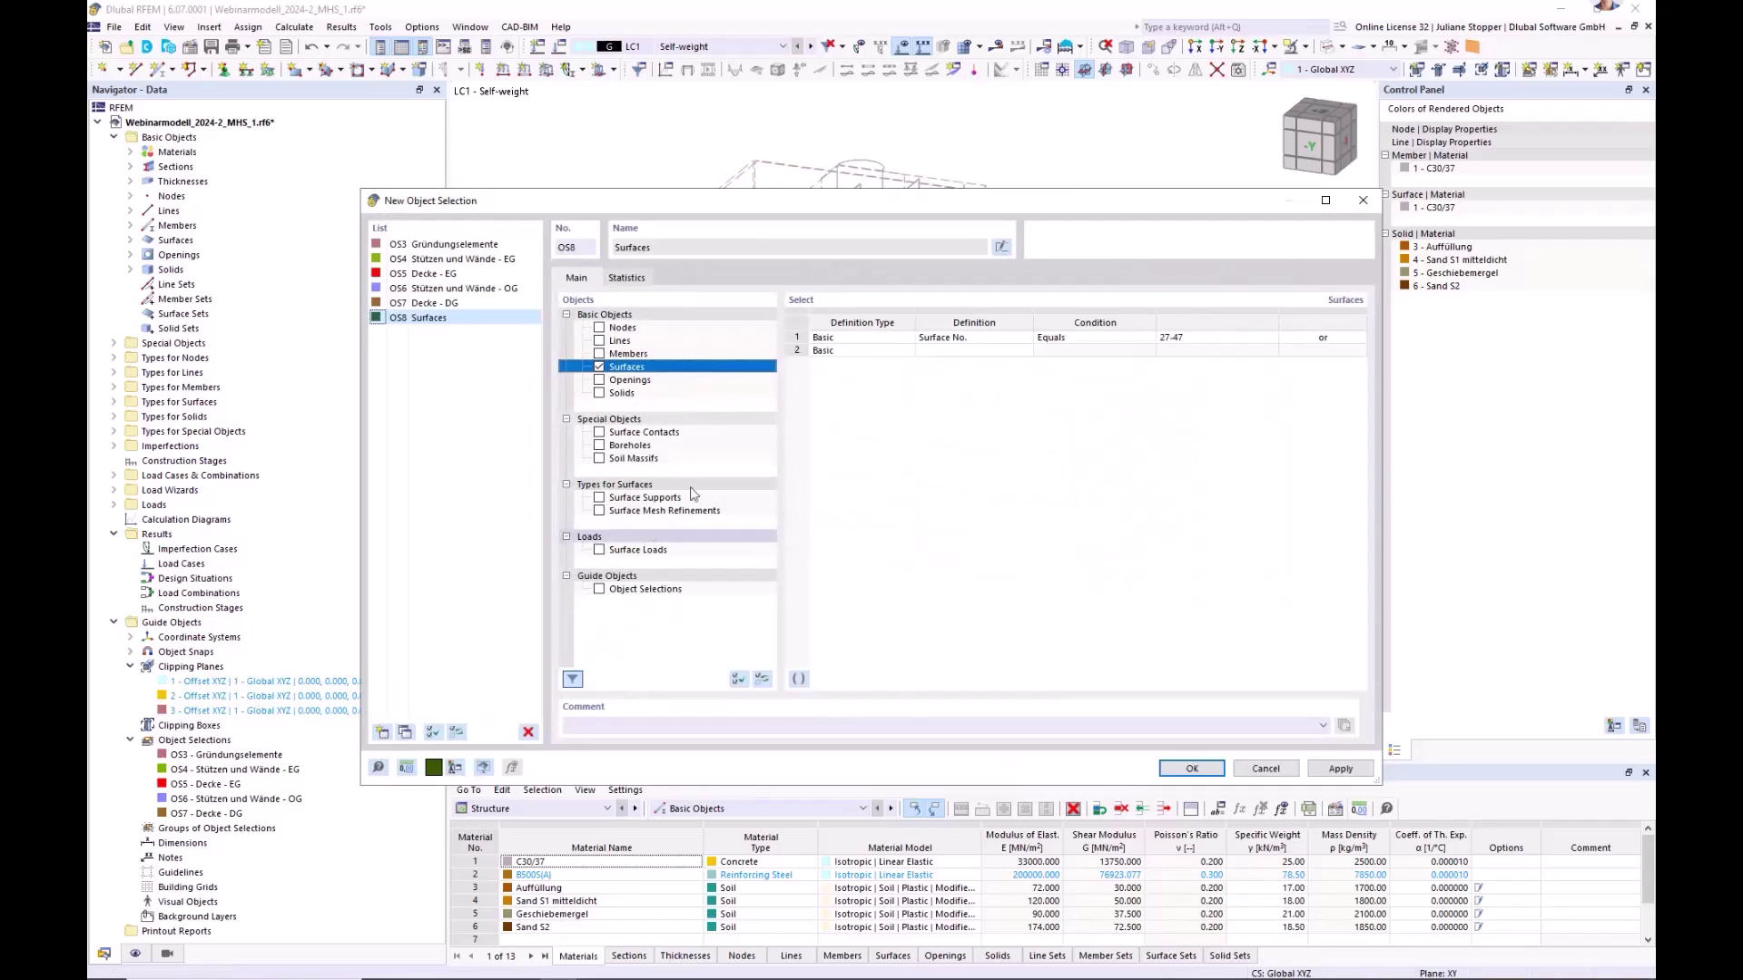
pyautogui.click(1001, 246)
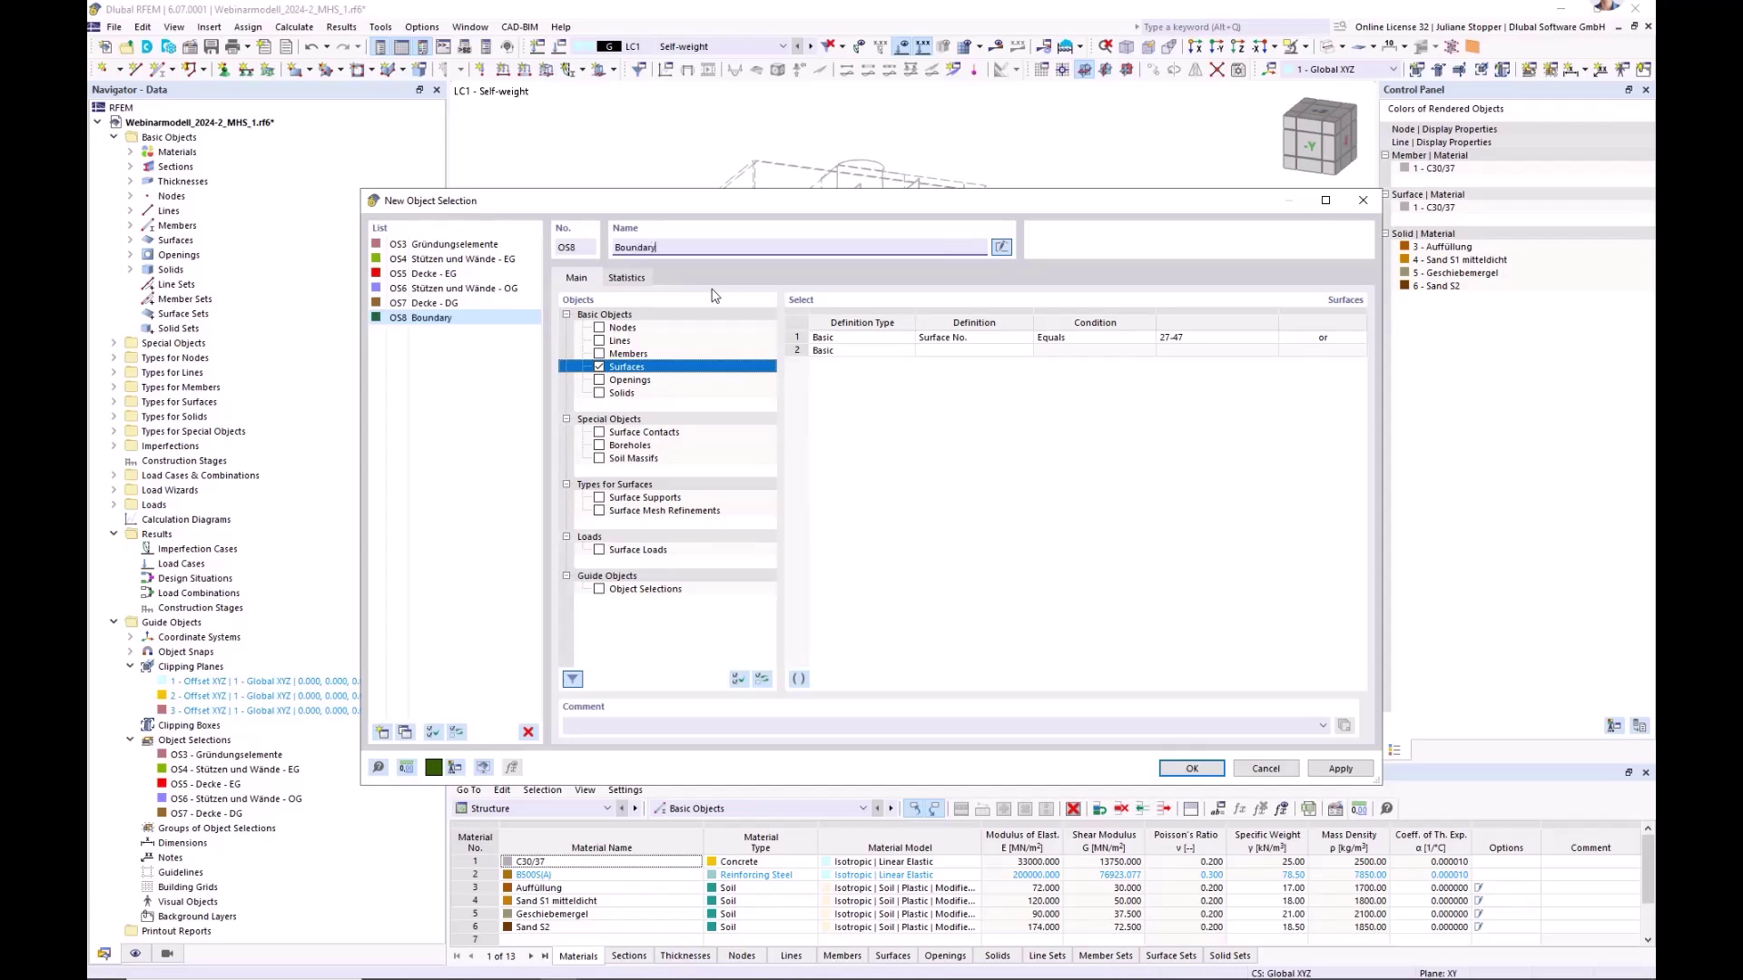
pyautogui.write('Boundary Surf')
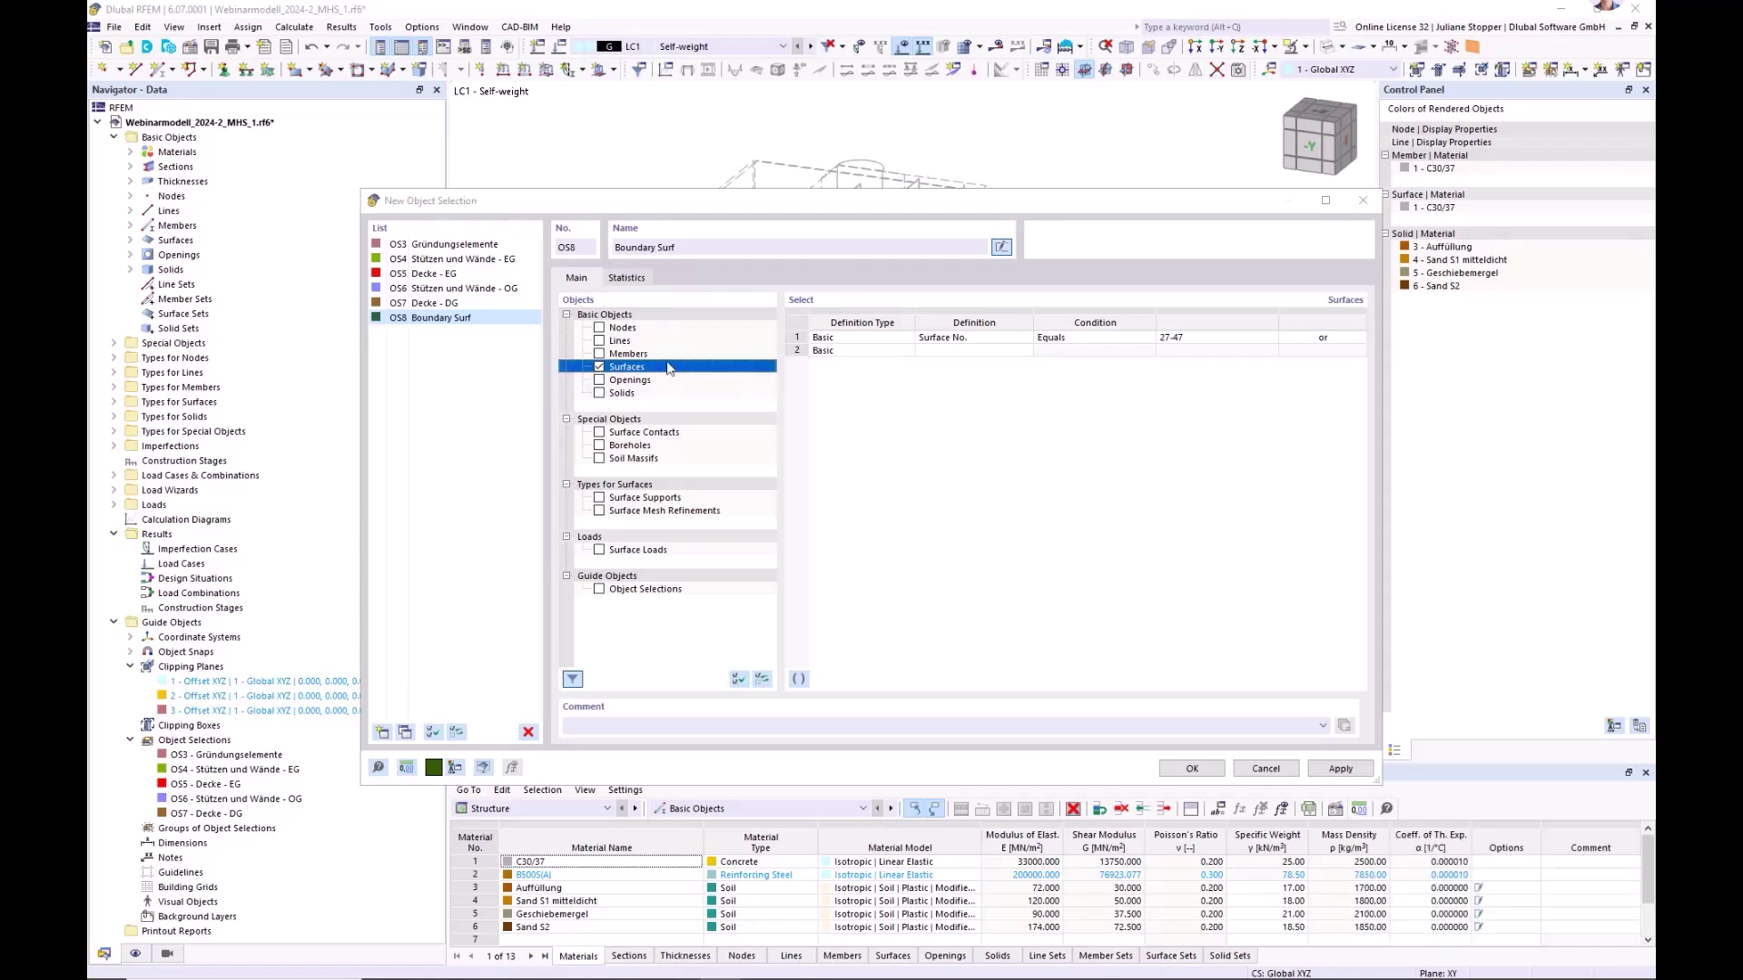
pyautogui.click(695, 245)
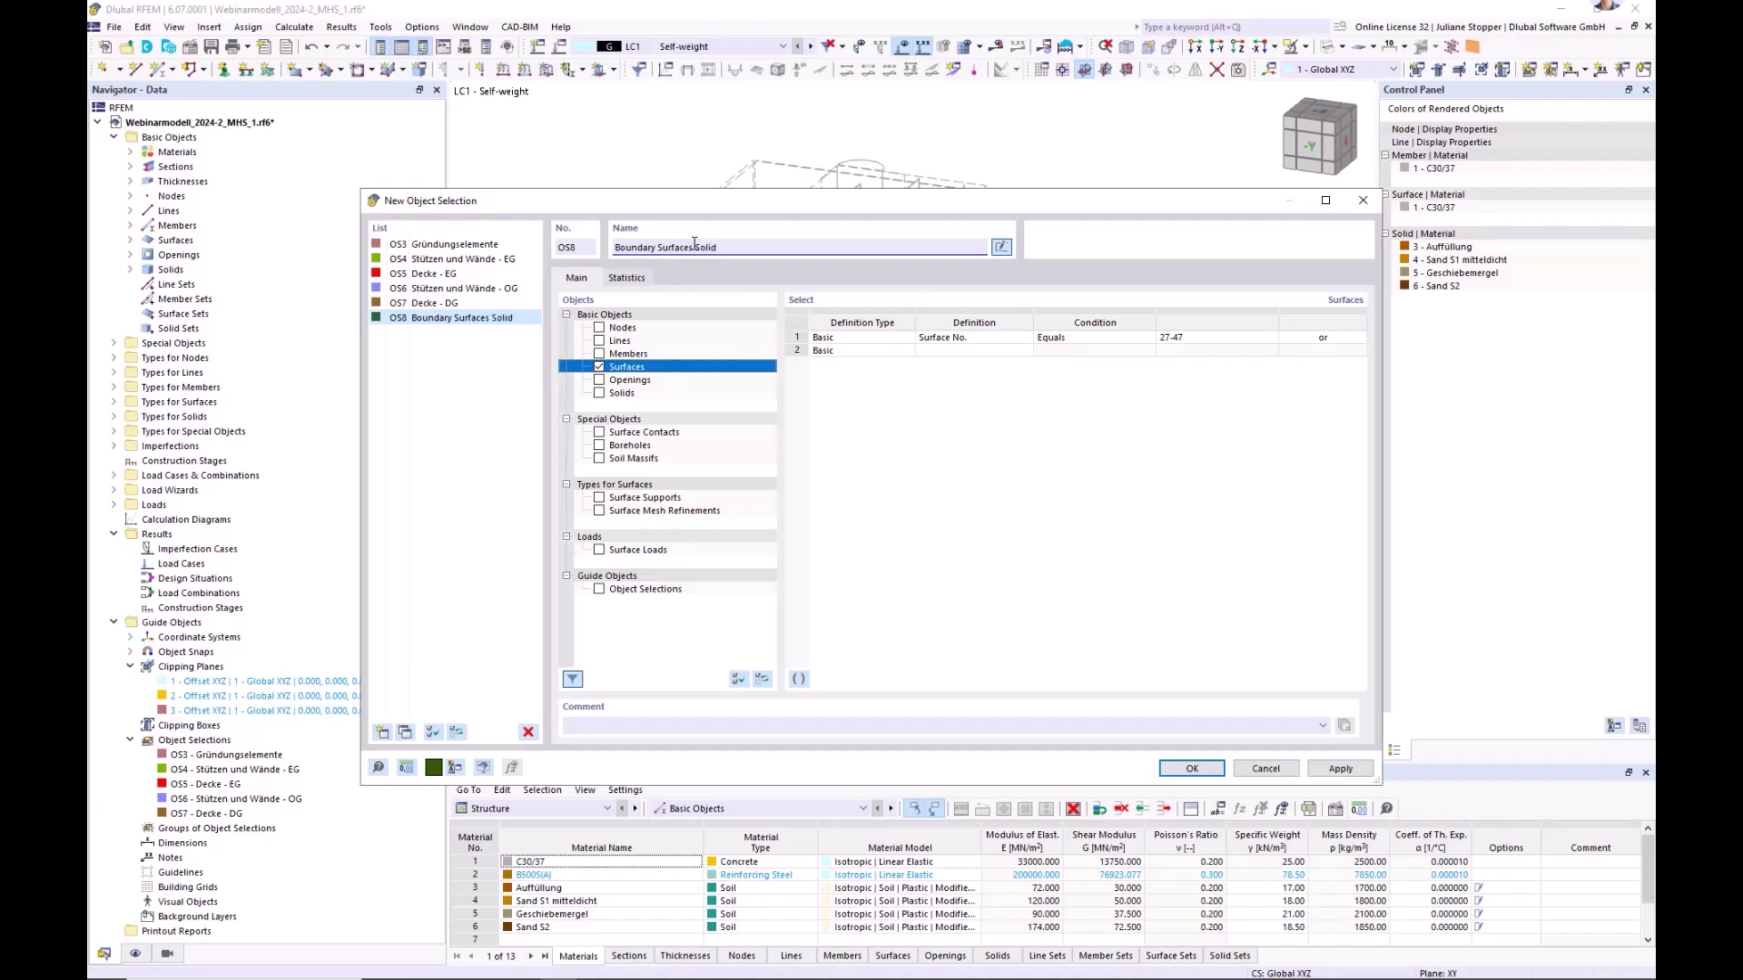
pyautogui.click(1192, 769)
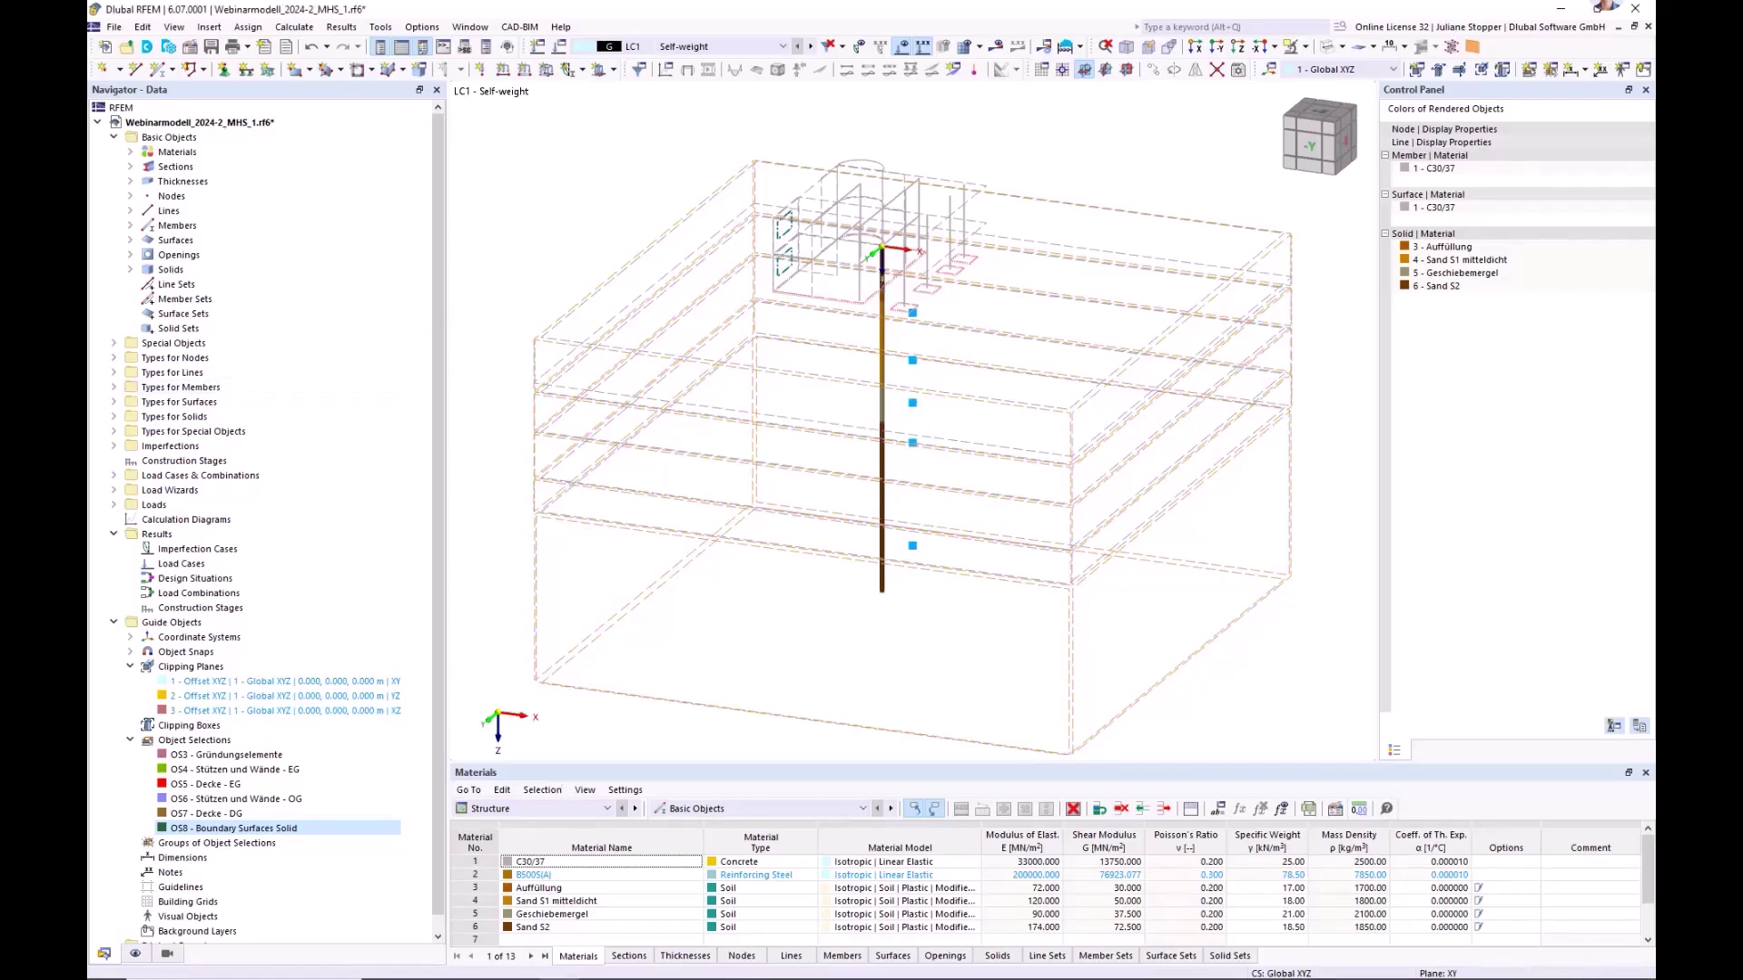
# - Show the model in solid display and highlight the surfaces of the Boundary Surfaces Solid object selection
pyautogui.scroll(-1, 723, 553)
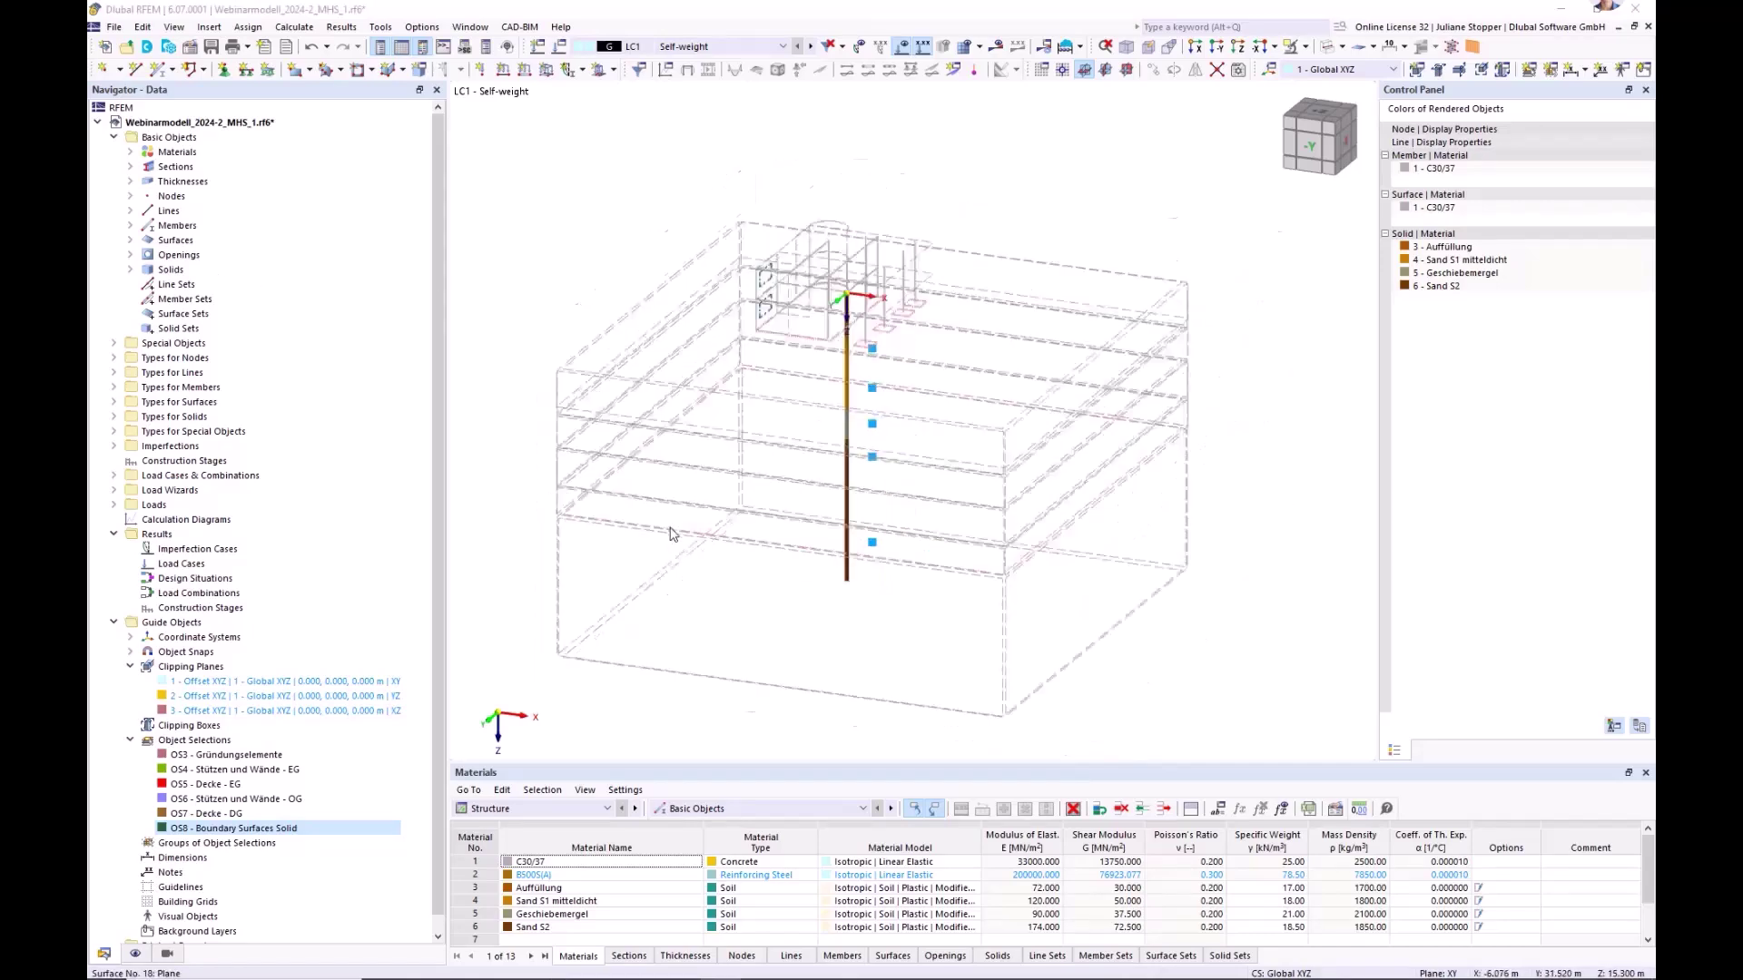
pyautogui.click(1328, 47)
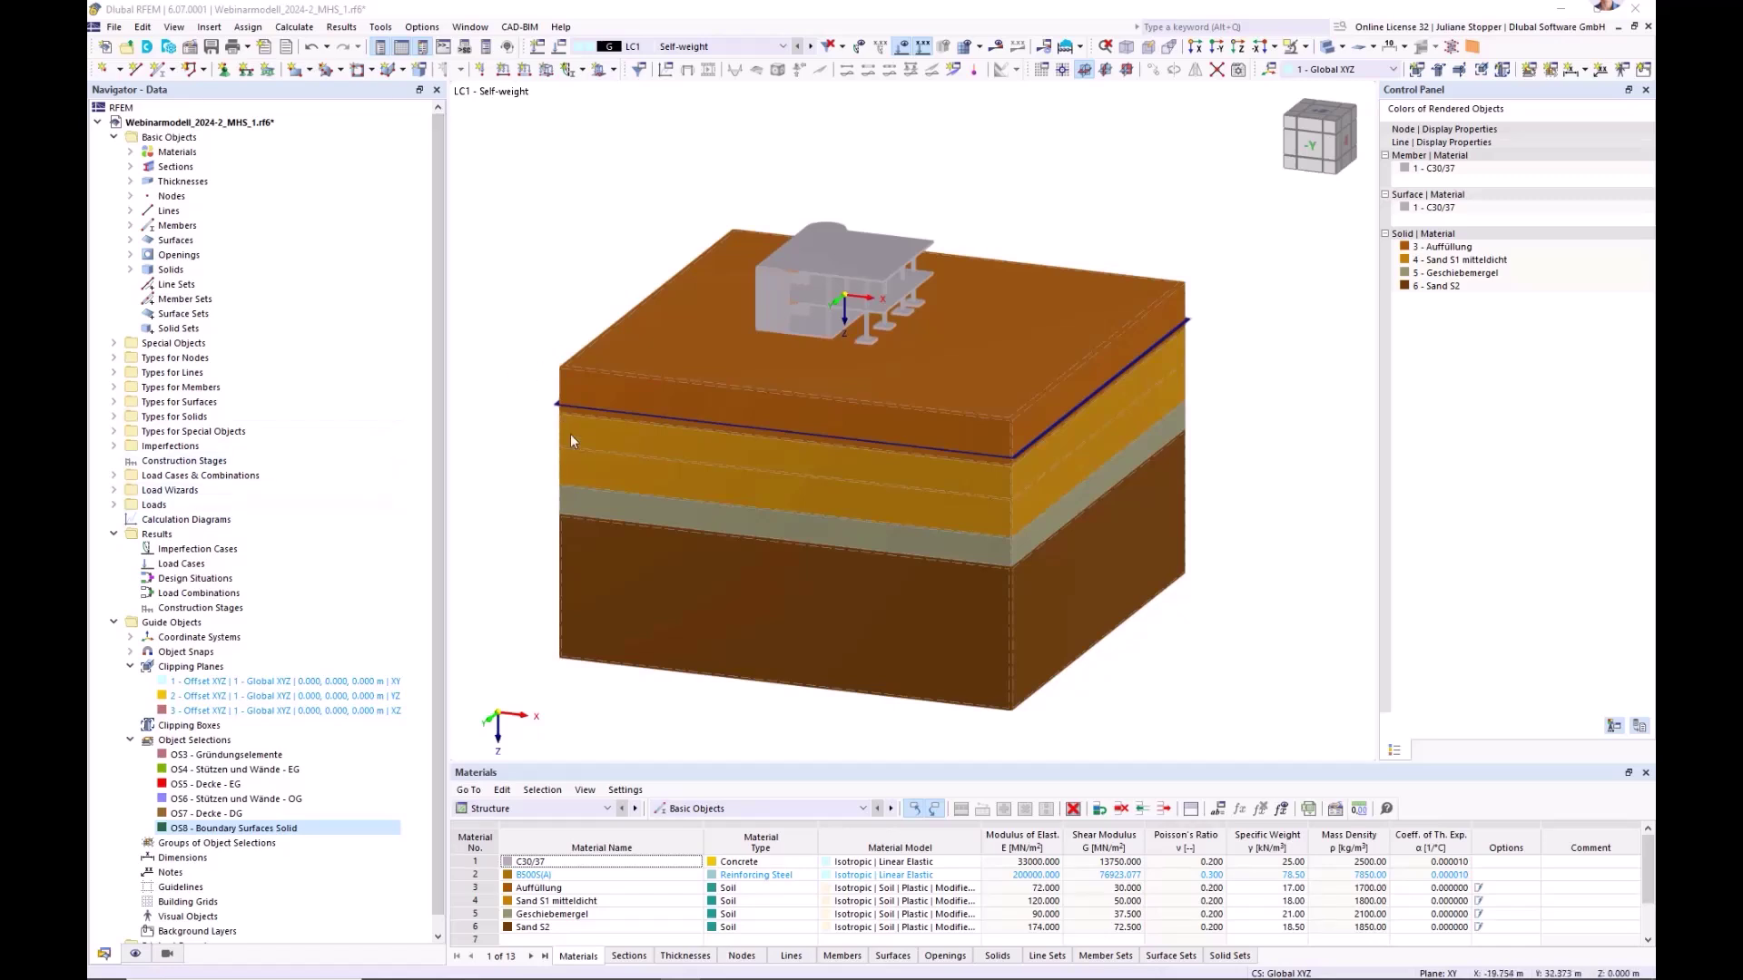
pyautogui.keyDown('ctrl'); pyautogui.moveTo(1169, 650); pyautogui.dragTo(1136, 644, button='middle'); pyautogui.keyUp('ctrl')
# - Review the self-weight settings and action categories of the four load cases, plus the actions, design situations and construction stages, without changing anything
pyautogui.click(112, 476)
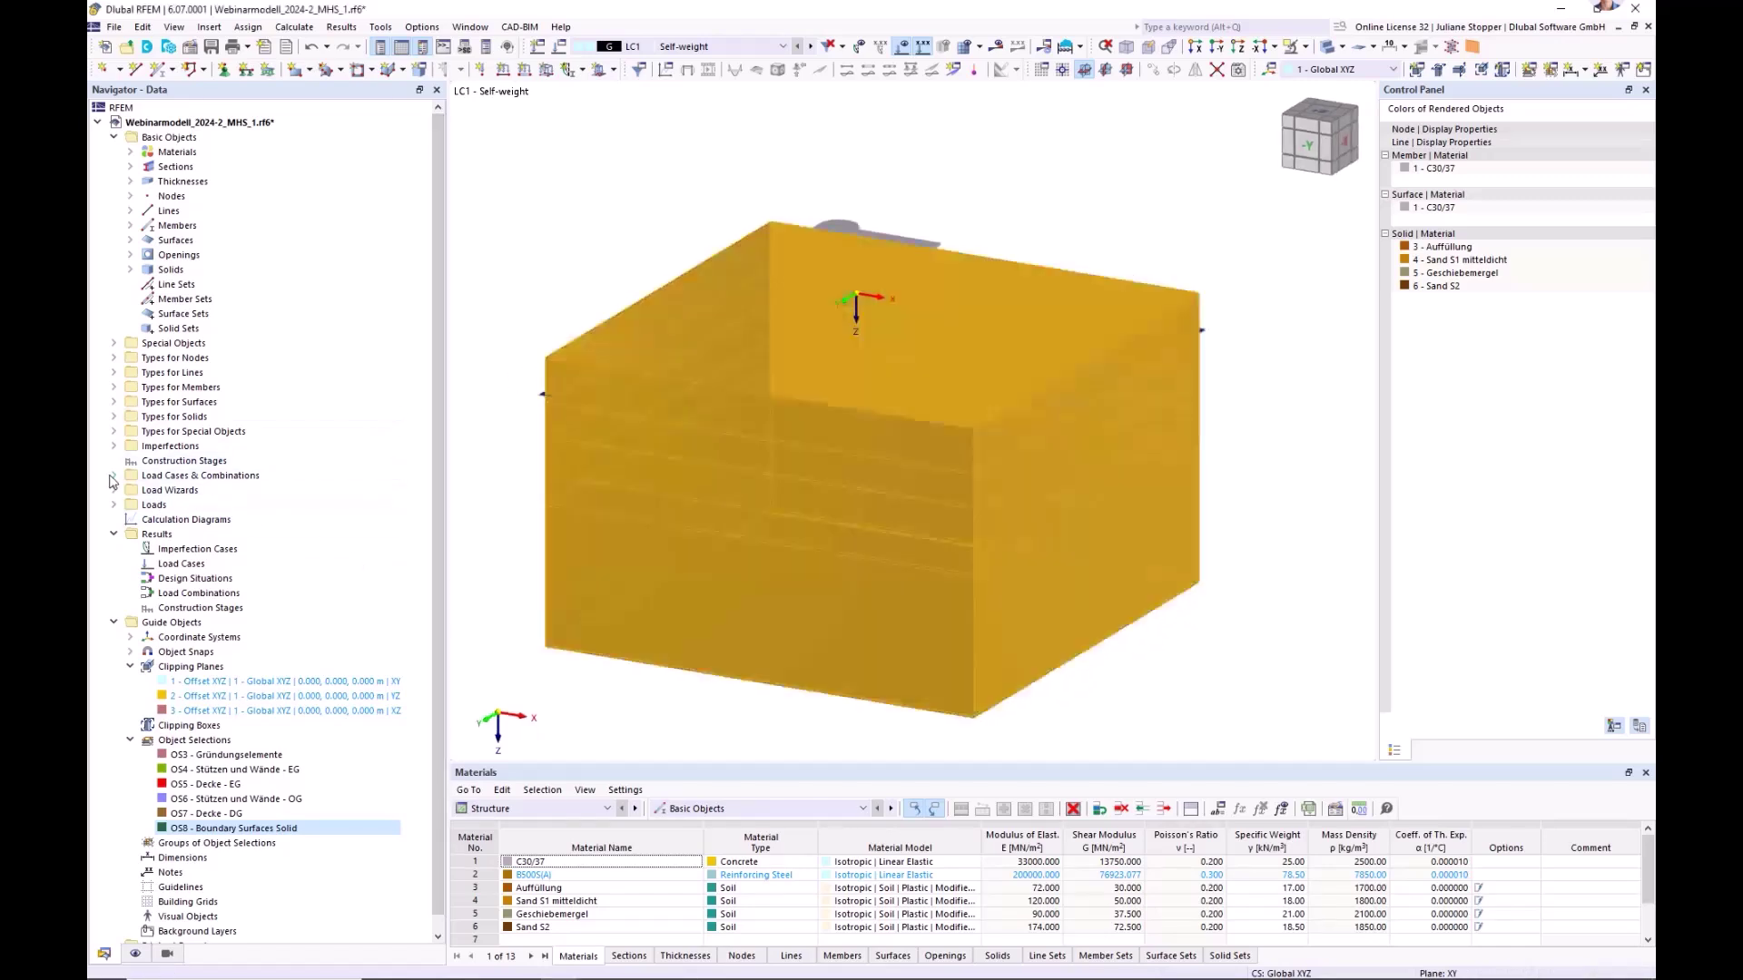
pyautogui.click(166, 509)
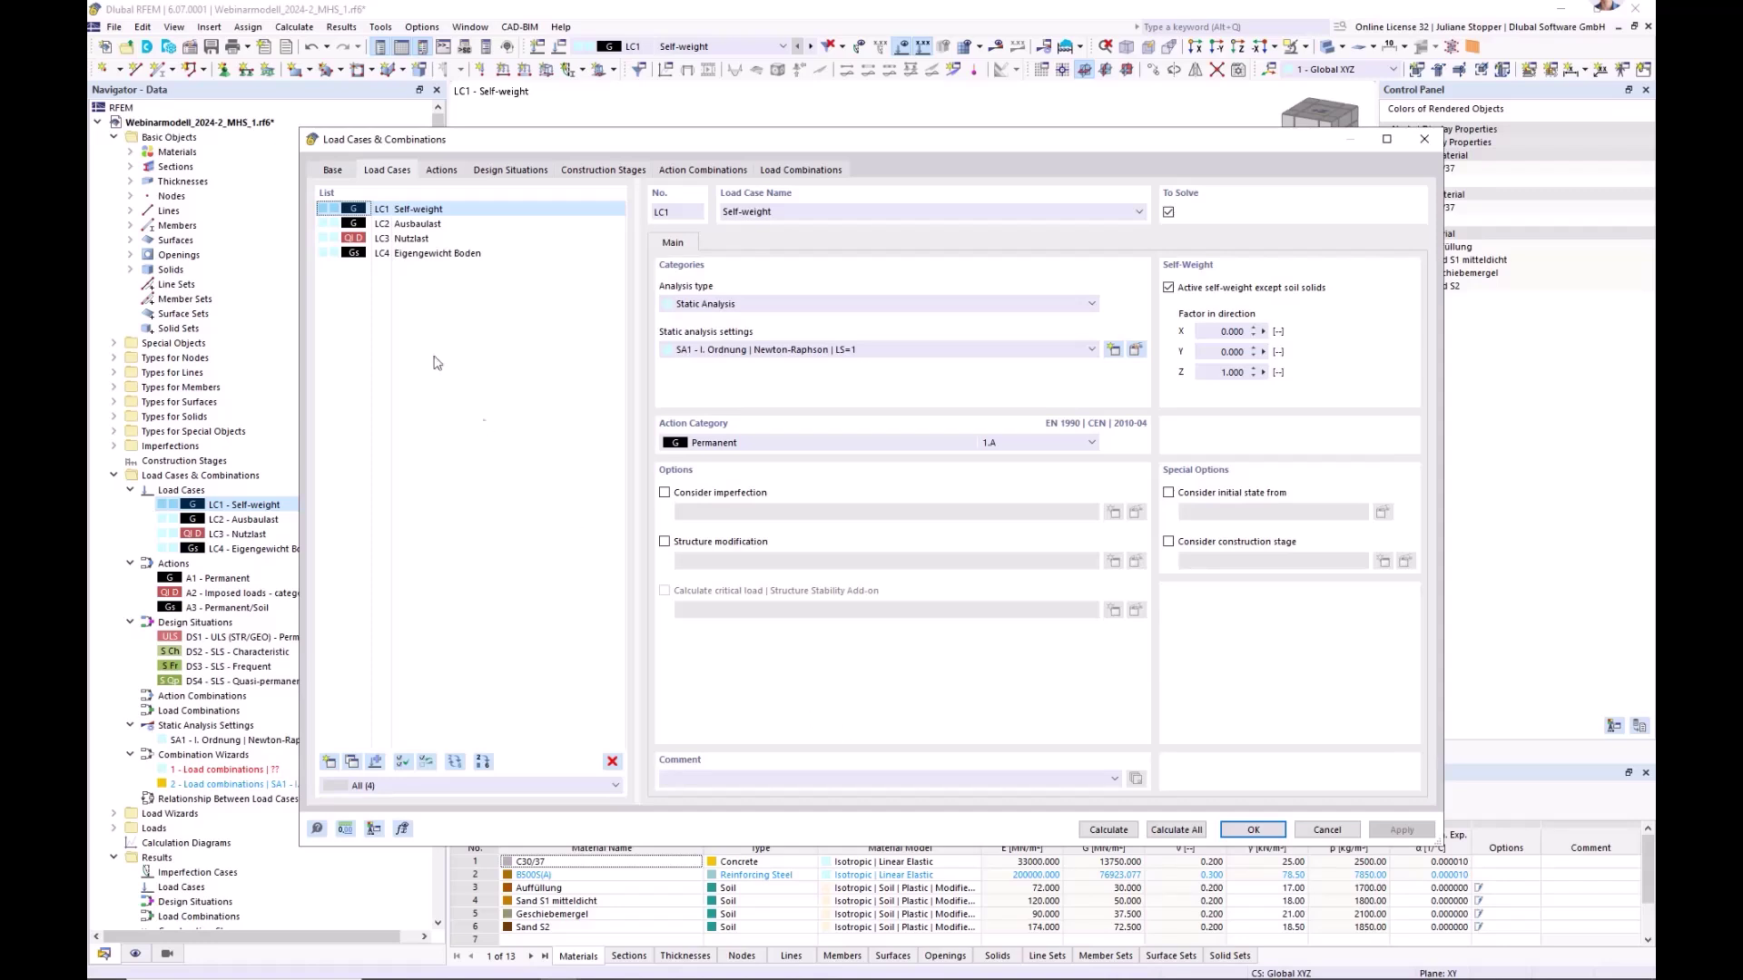
pyautogui.click(416, 254)
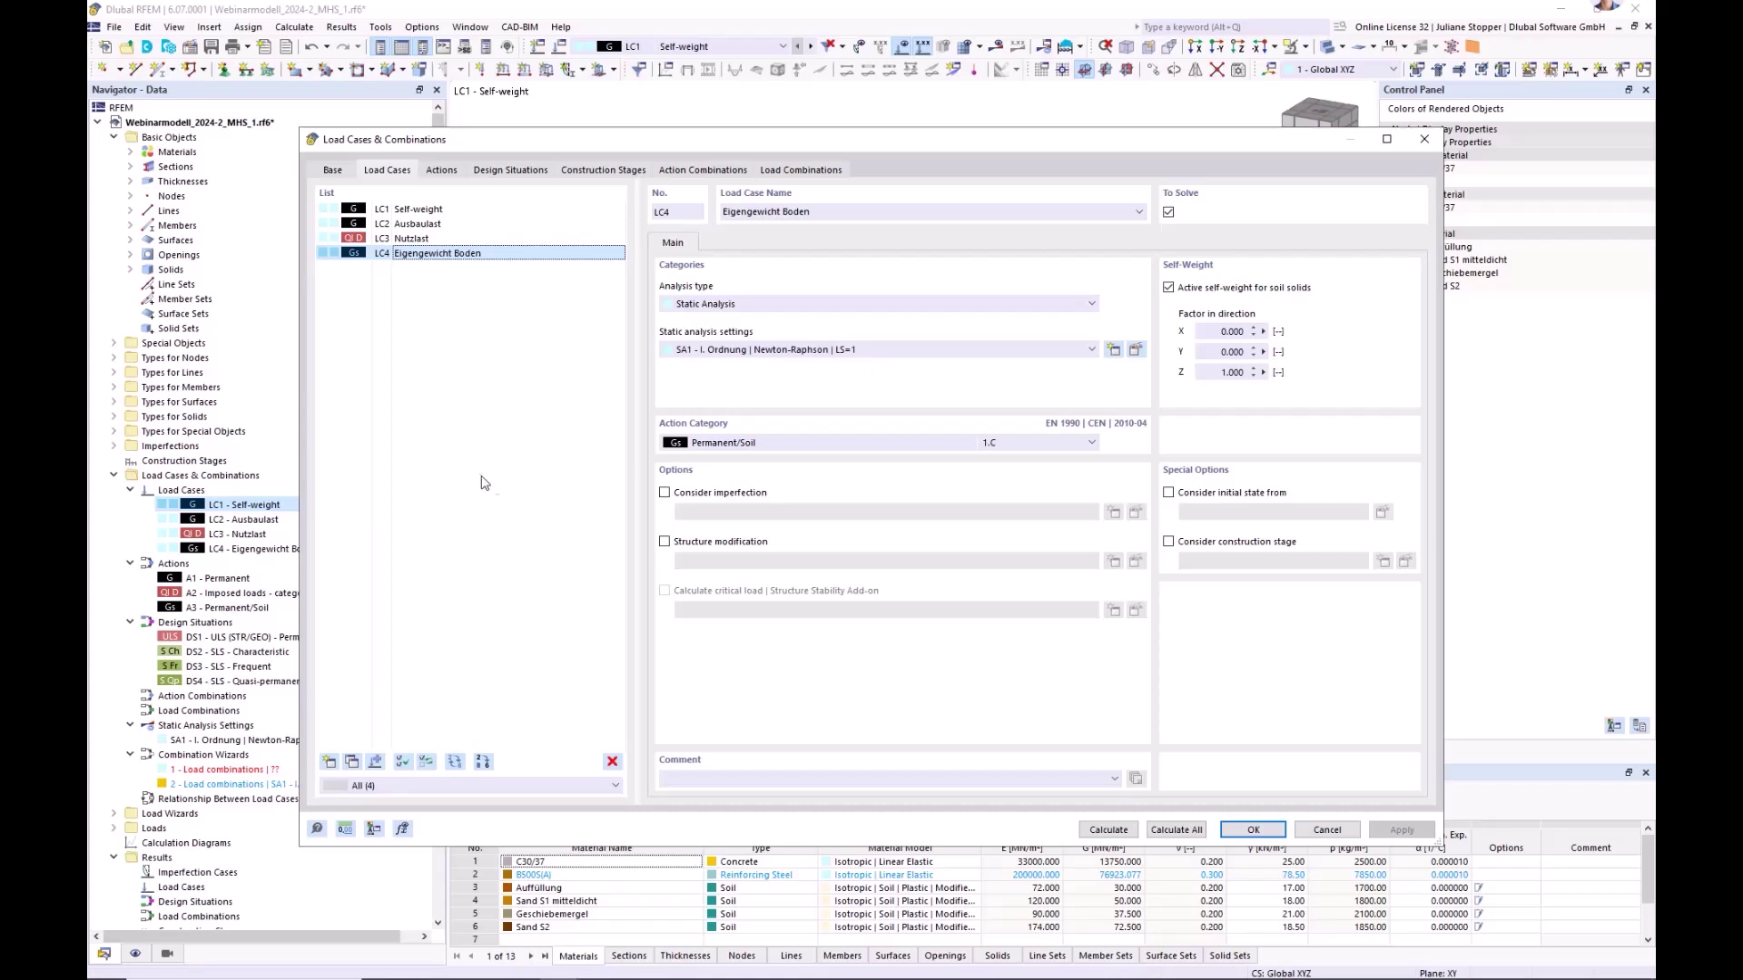
pyautogui.click(408, 210)
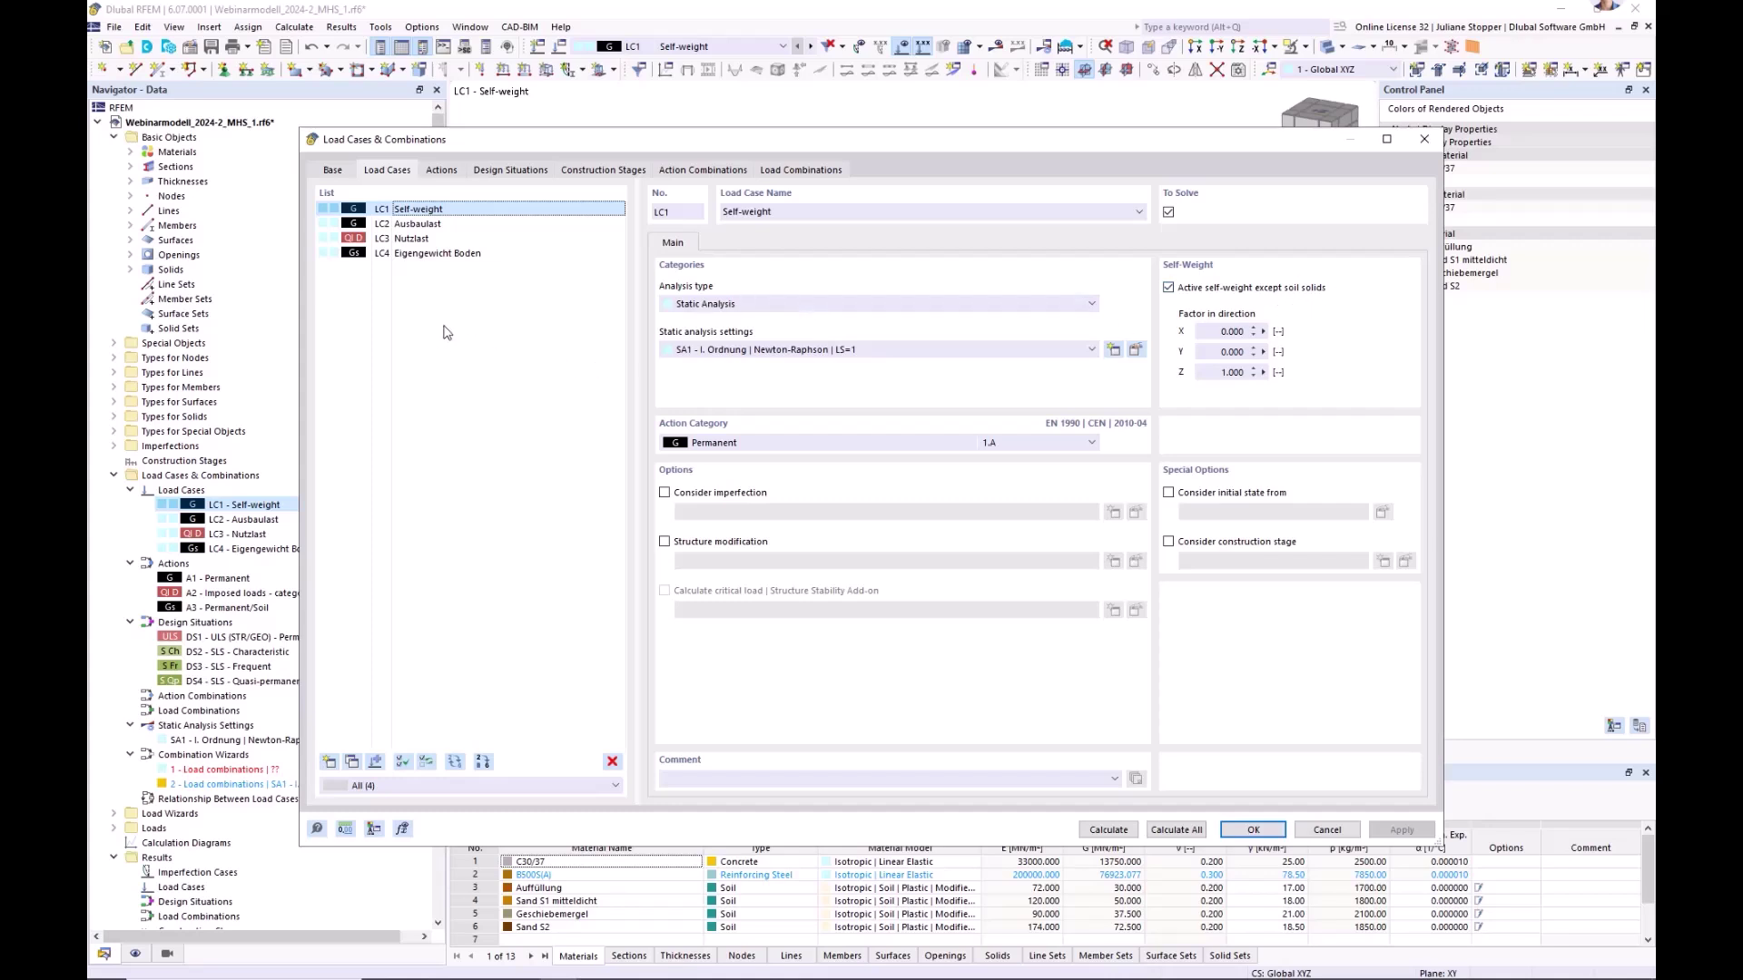
pyautogui.click(418, 227)
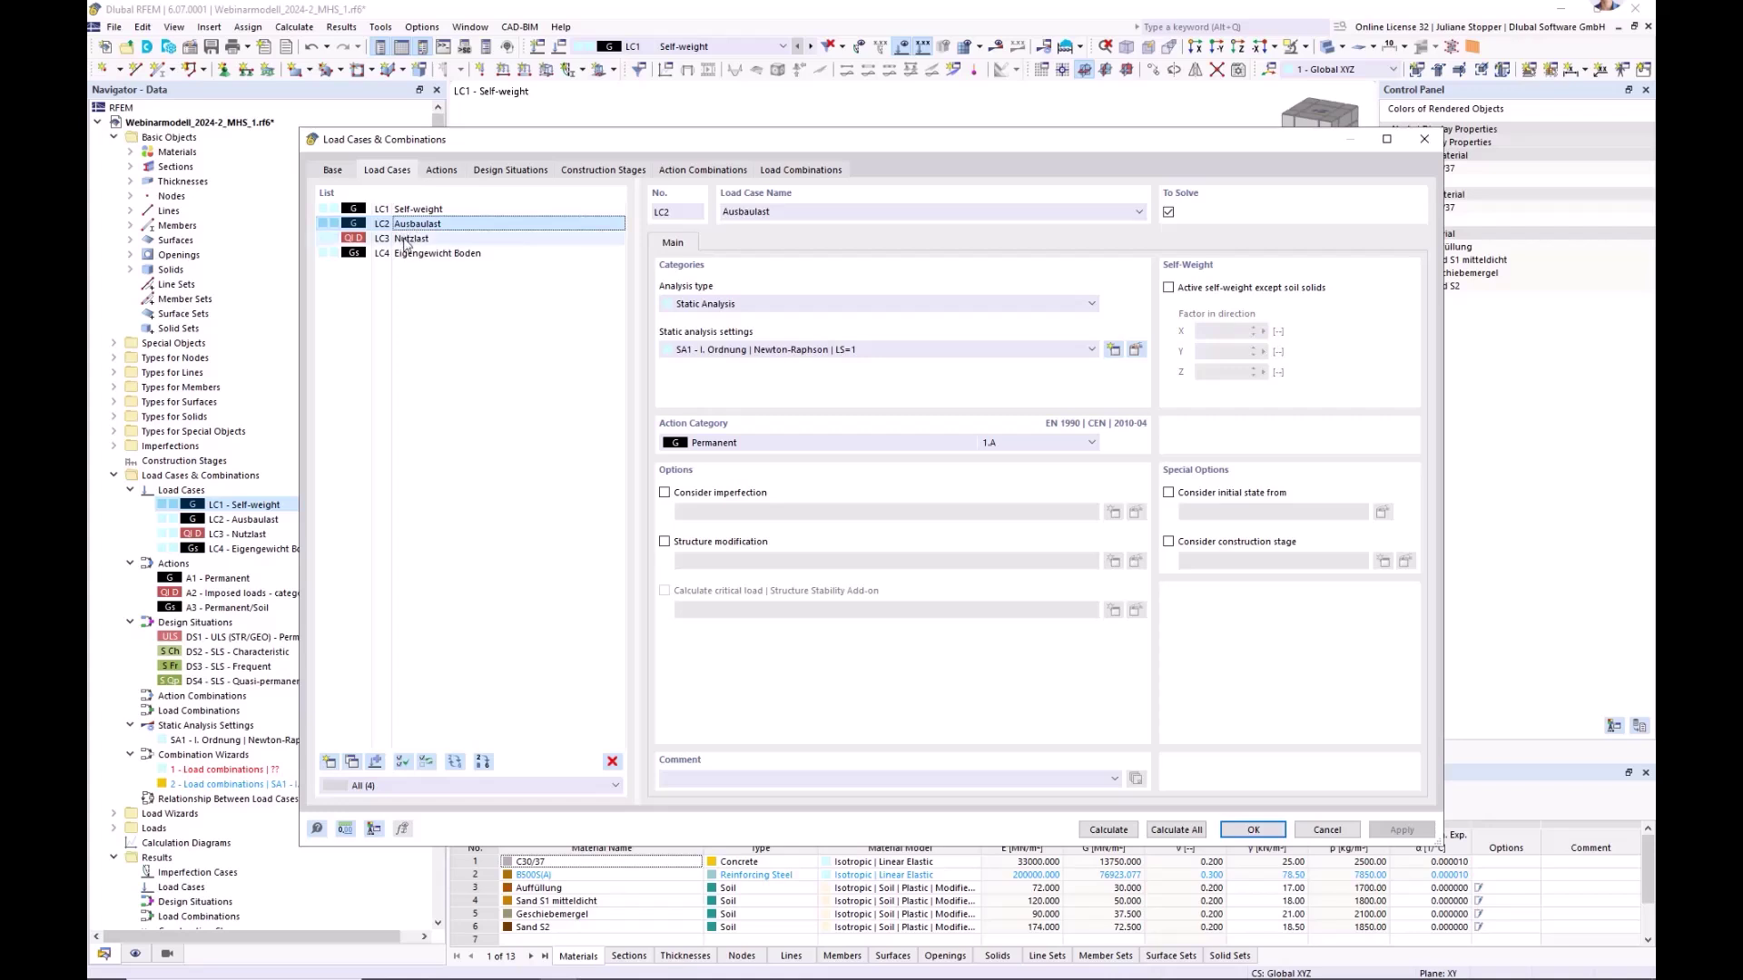
pyautogui.click(408, 240)
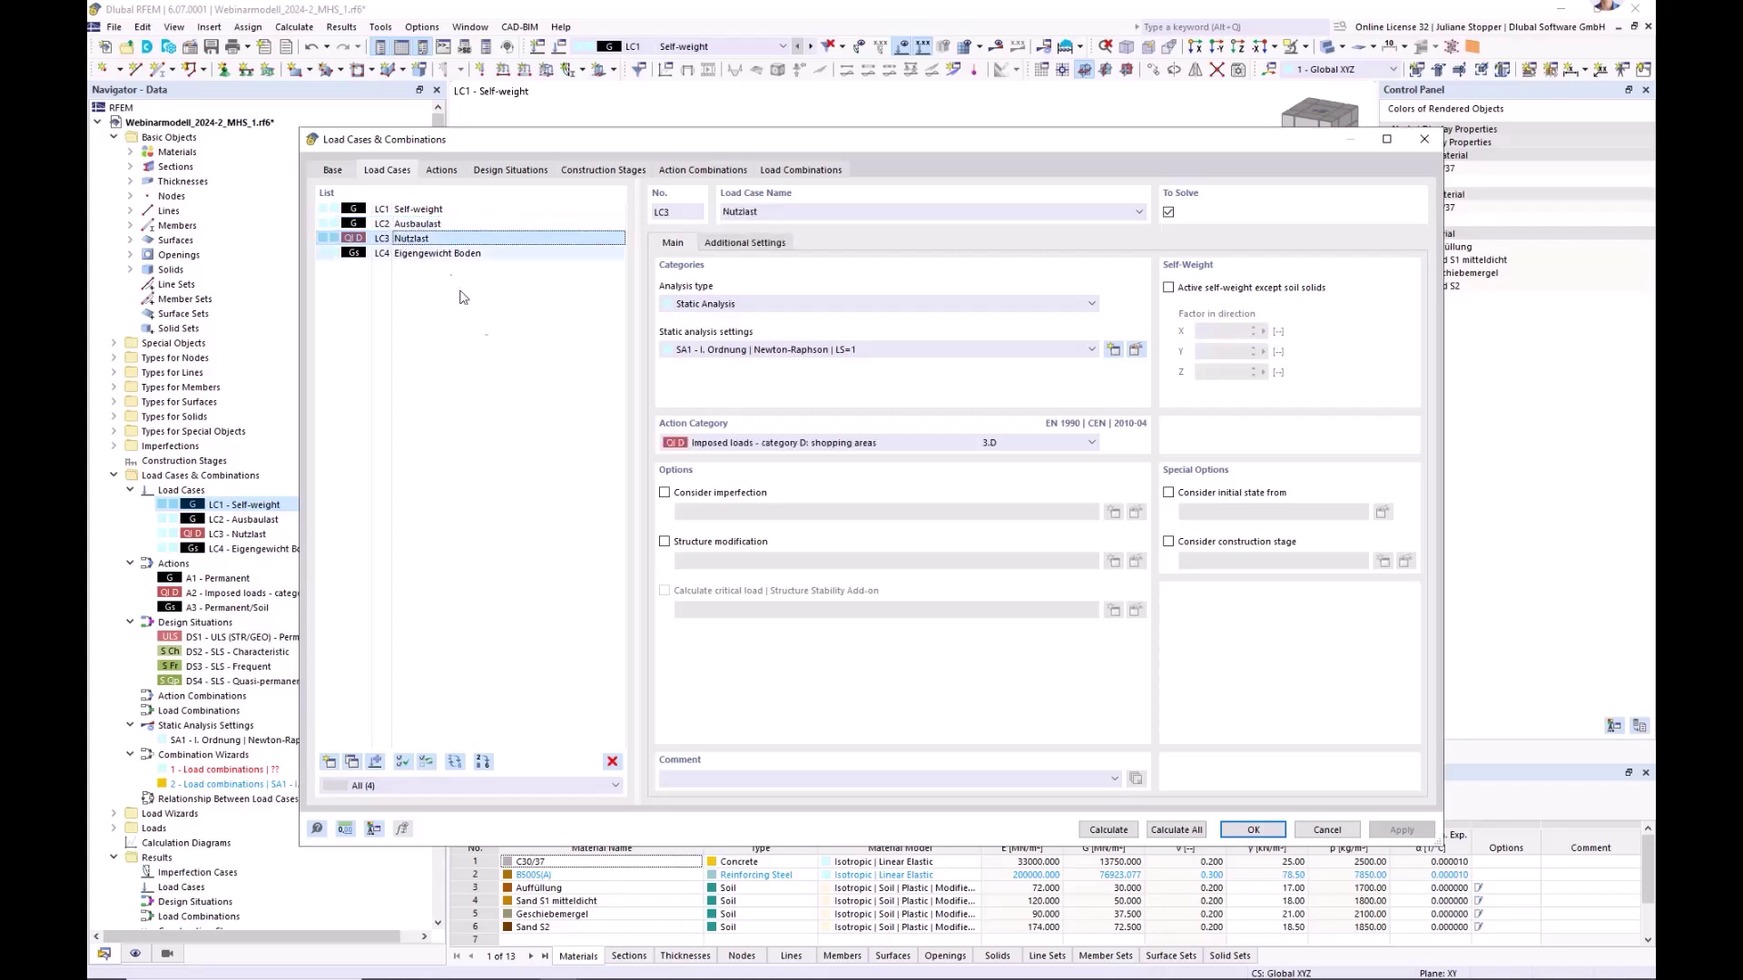
pyautogui.click(440, 170)
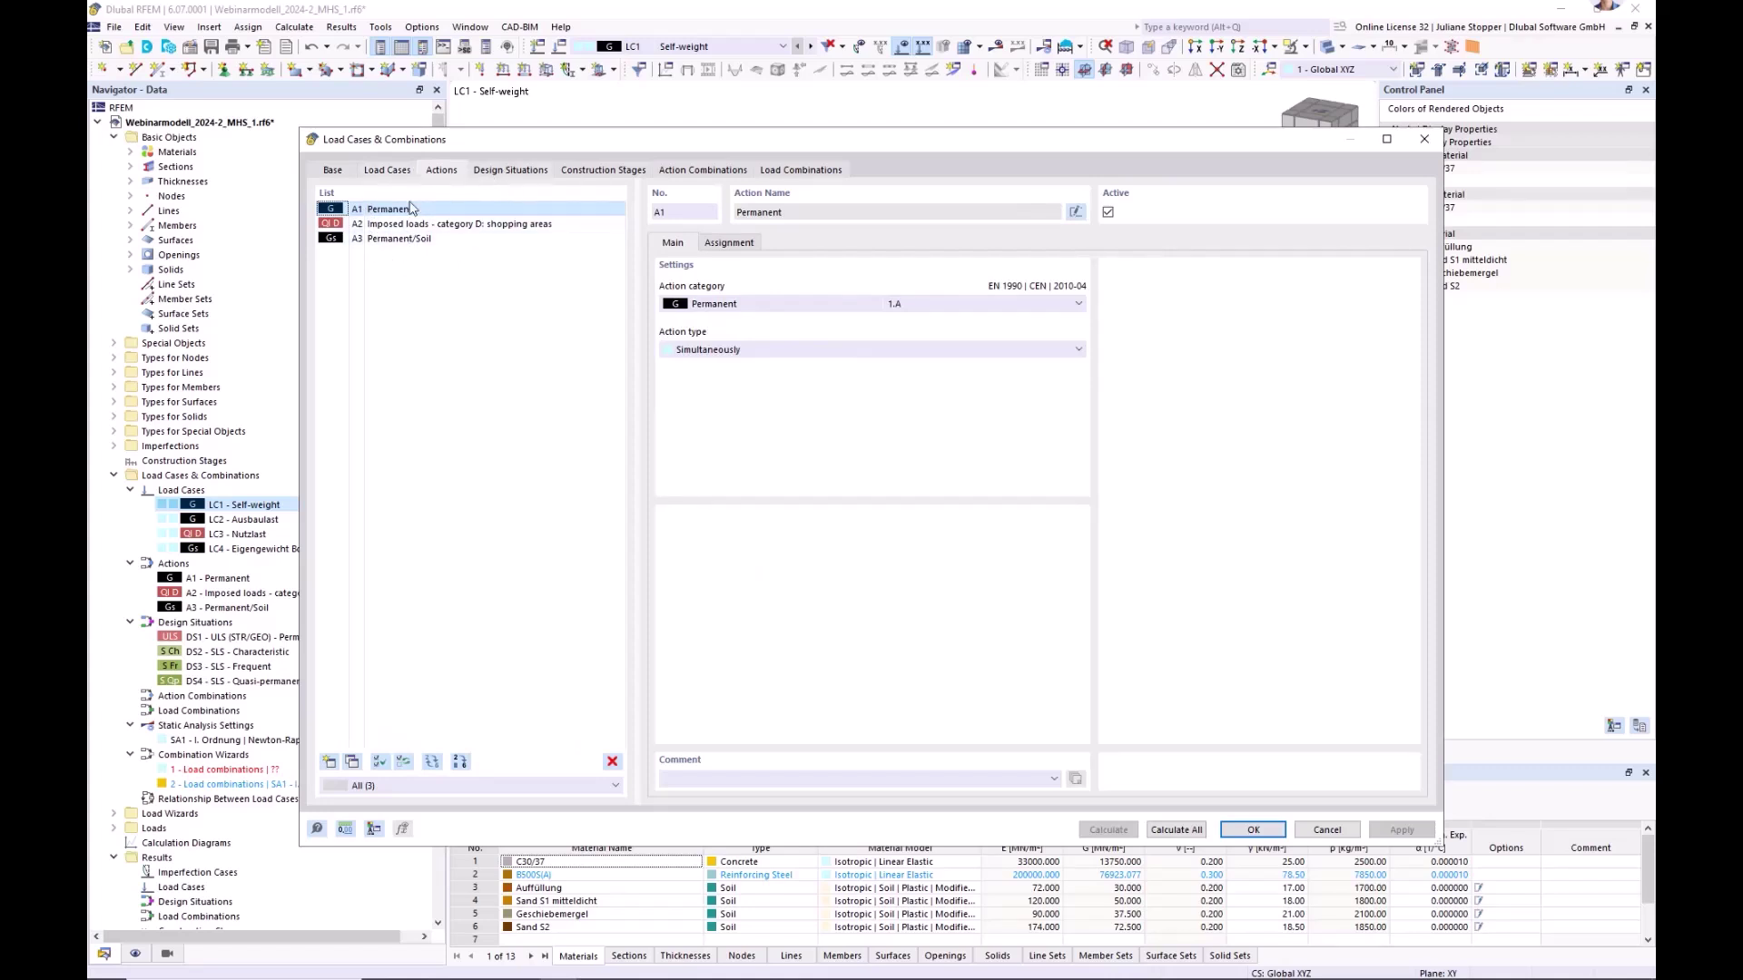
pyautogui.click(510, 173)
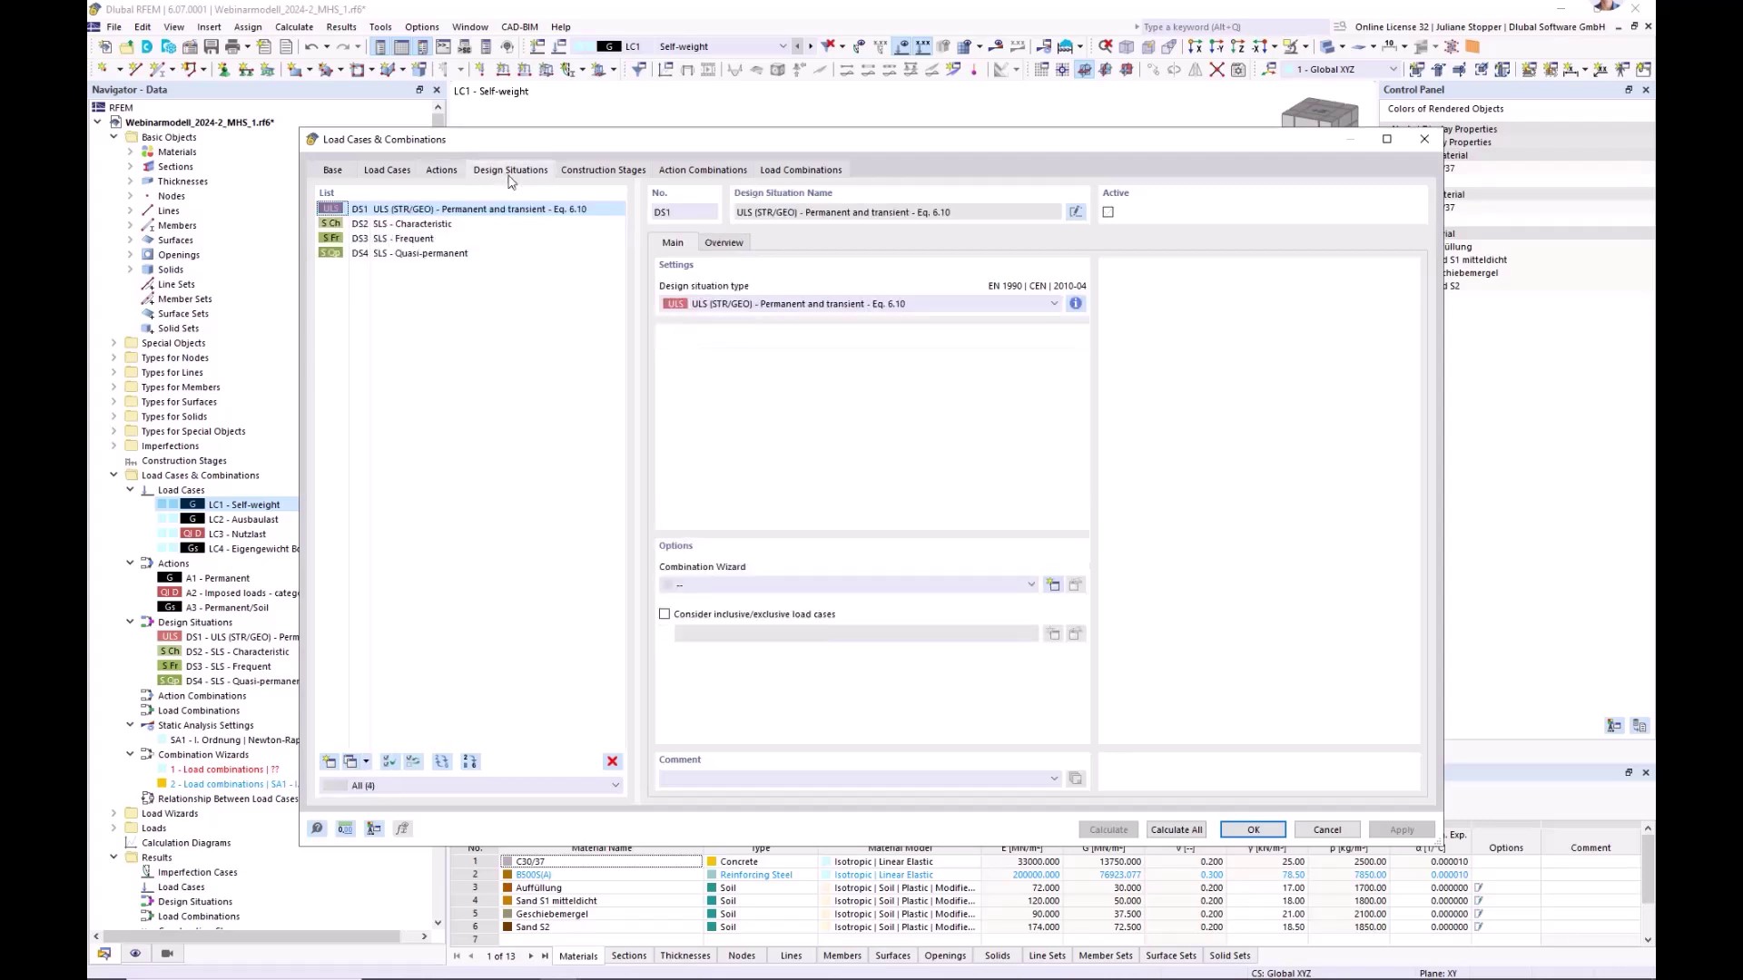
pyautogui.click(590, 173)
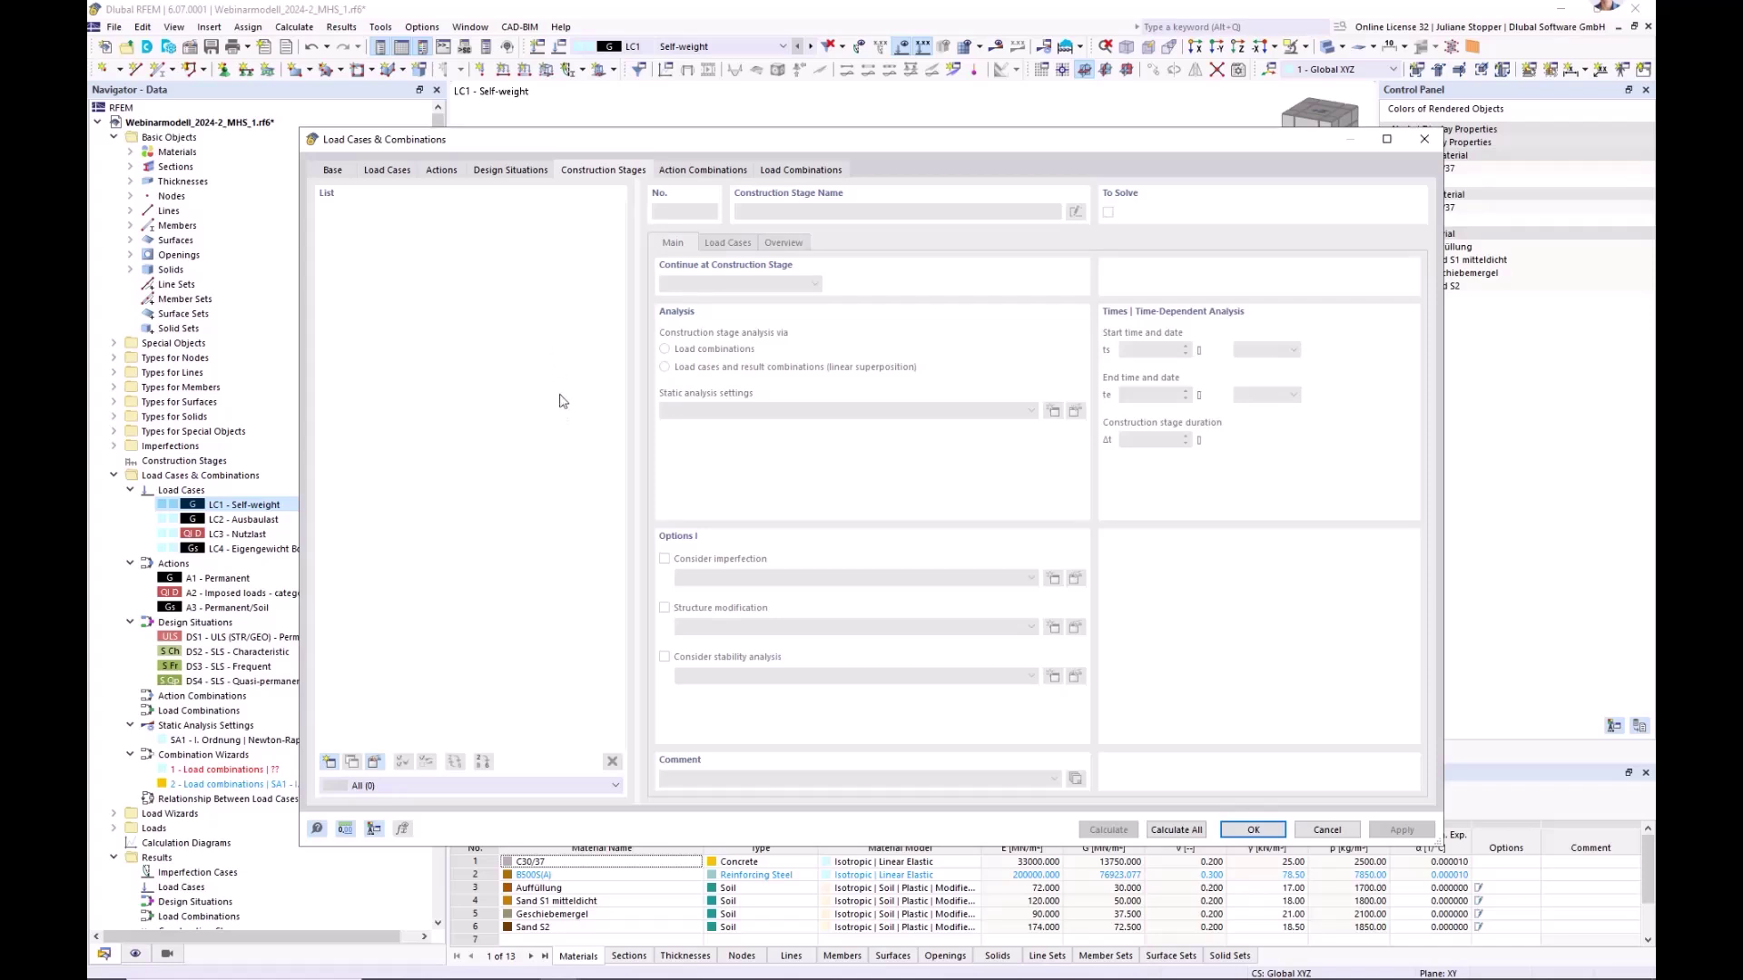
pyautogui.click(1323, 831)
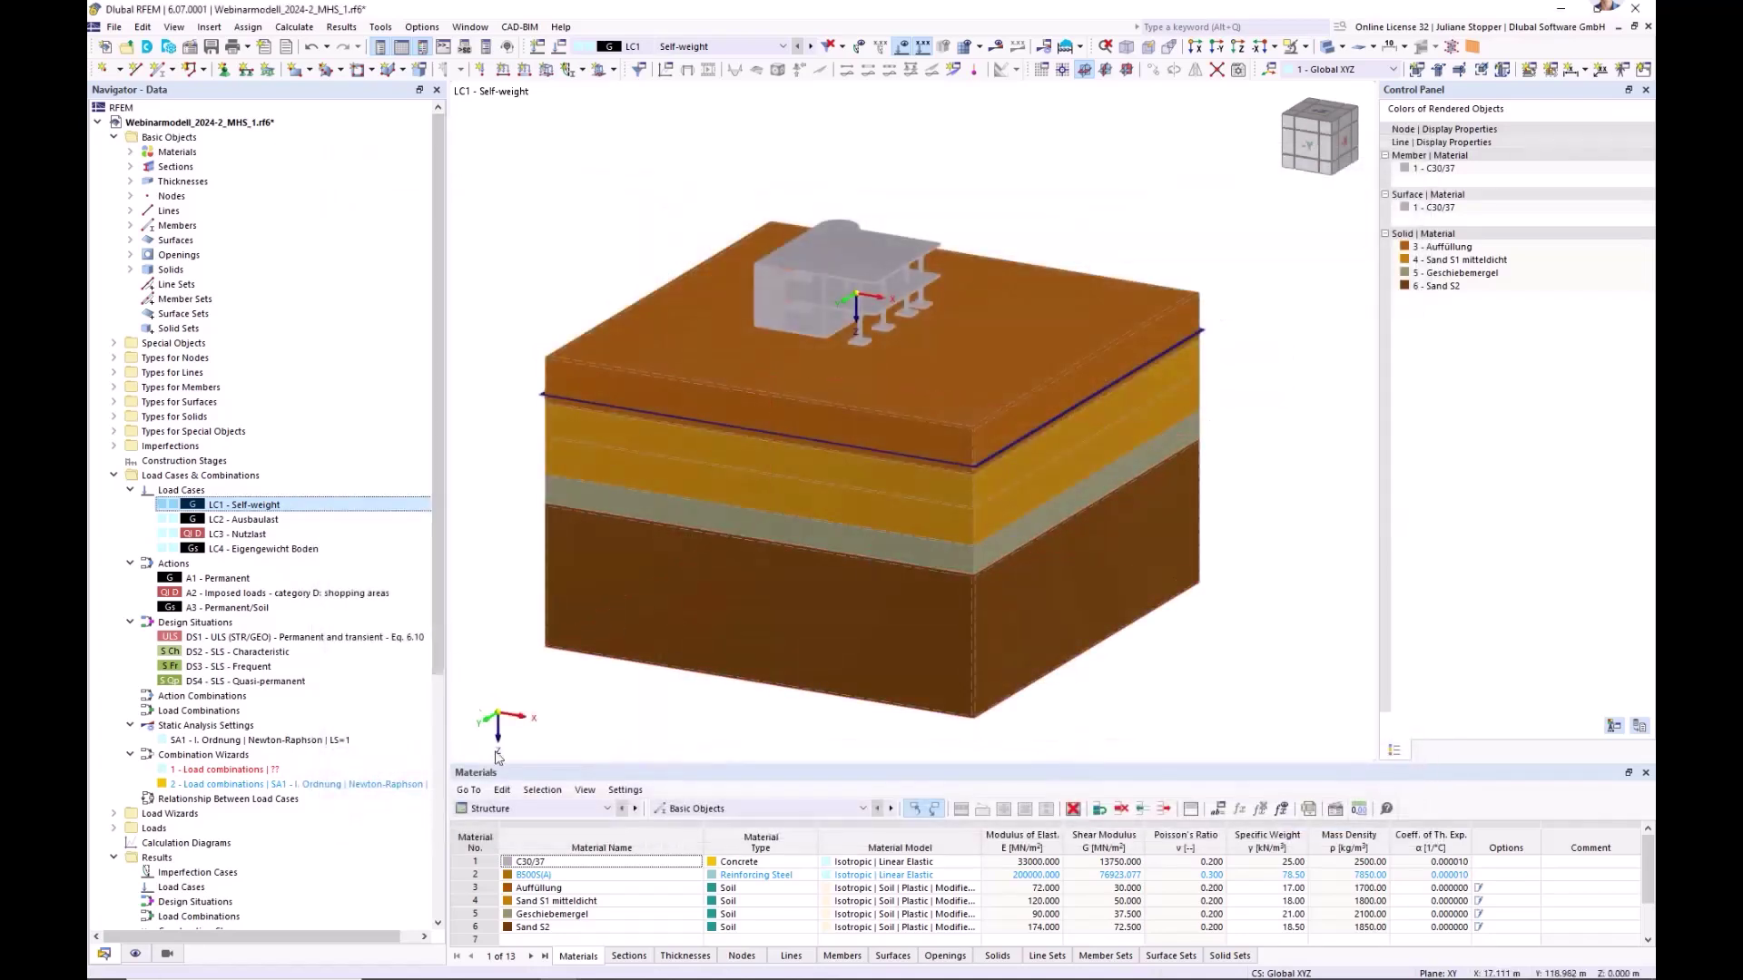
# - Collapse the load case, results and guide object branches of the model tree and create a new construction stage
pyautogui.click(113, 475)
pyautogui.click(113, 534)
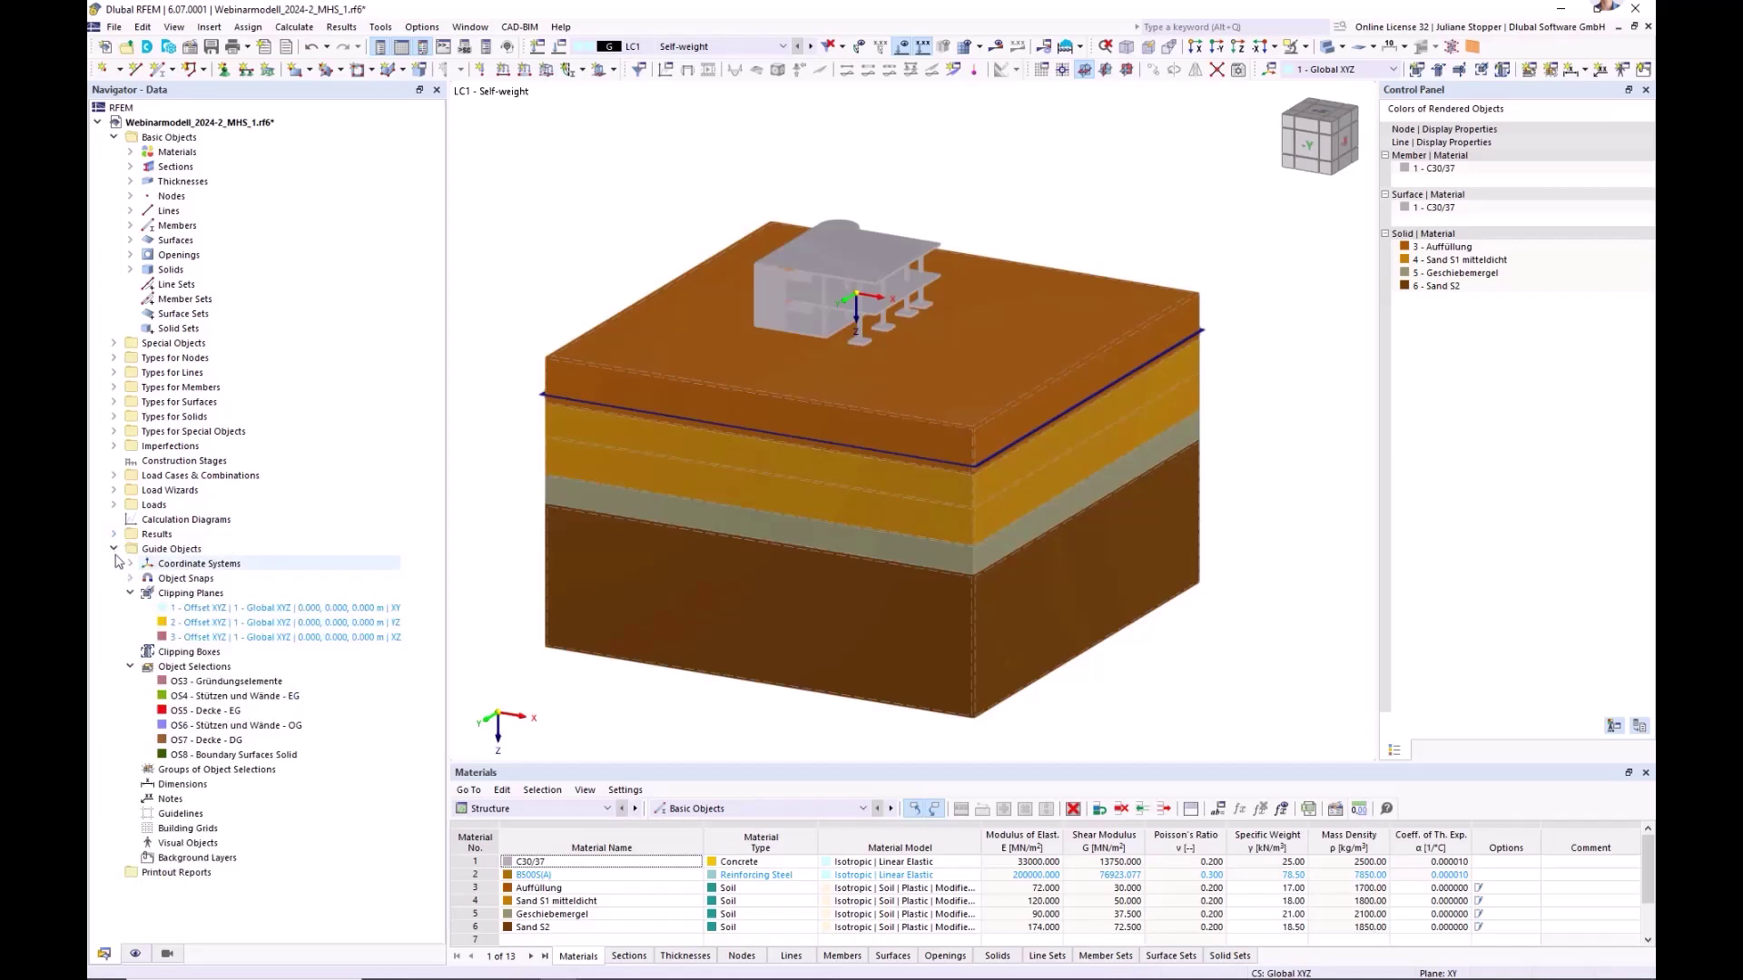
pyautogui.click(114, 548)
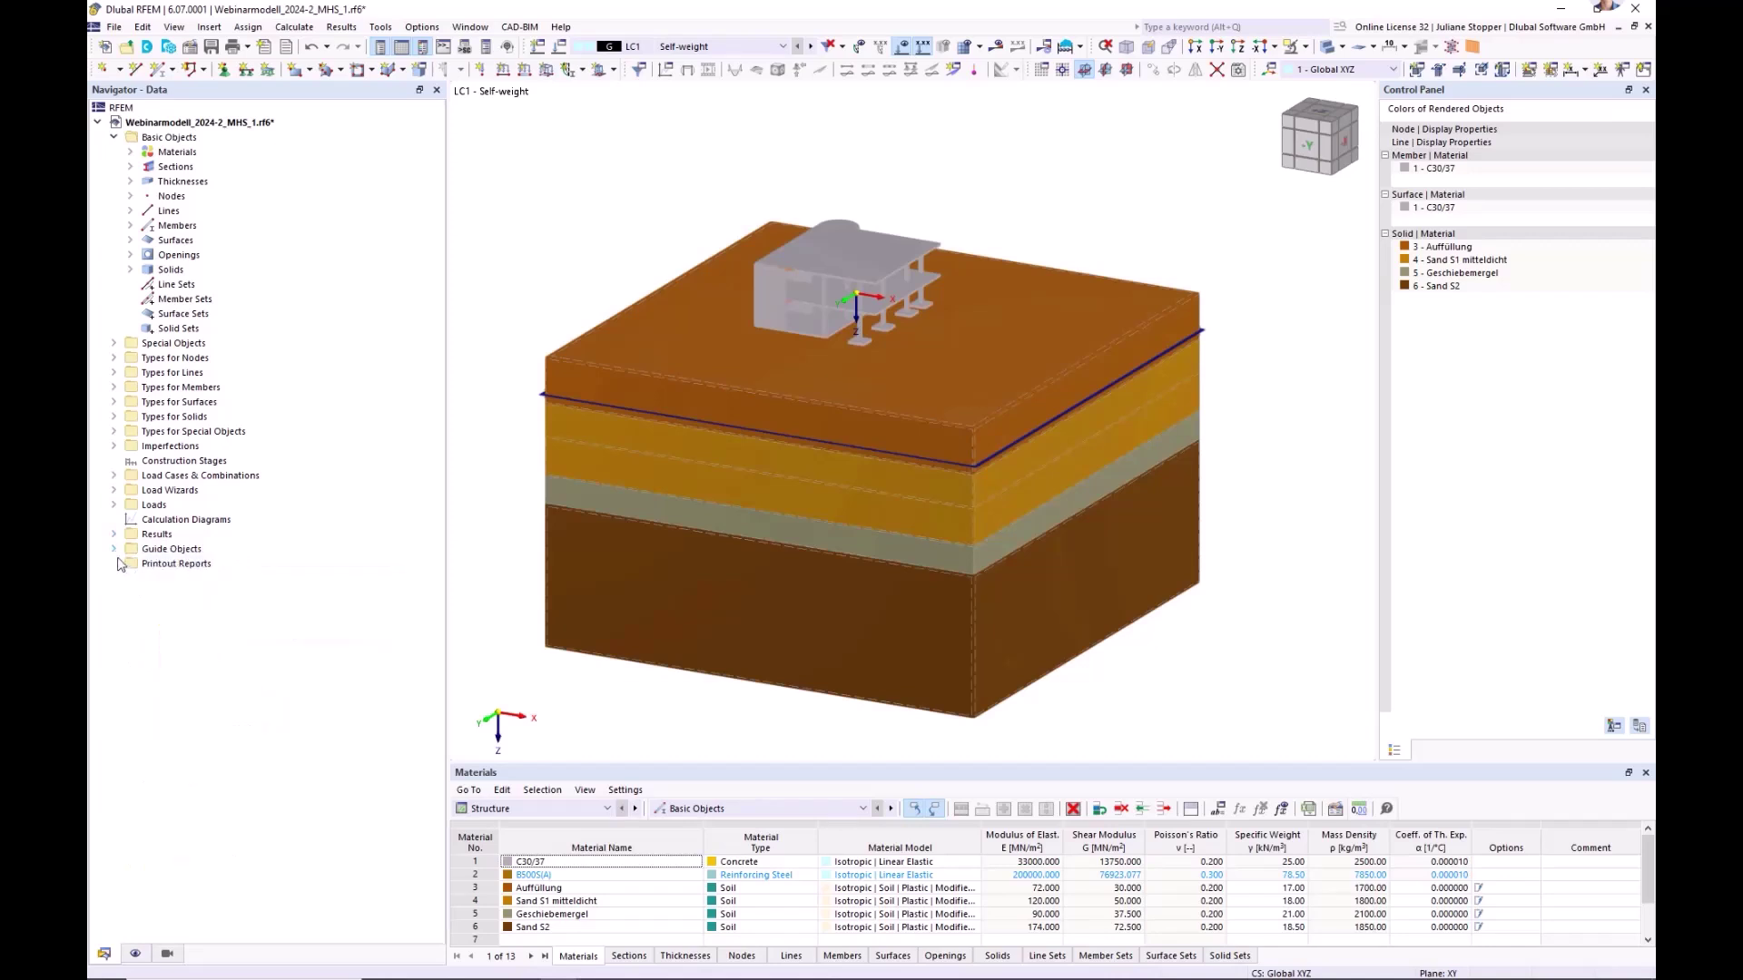
pyautogui.rightClick(163, 465)
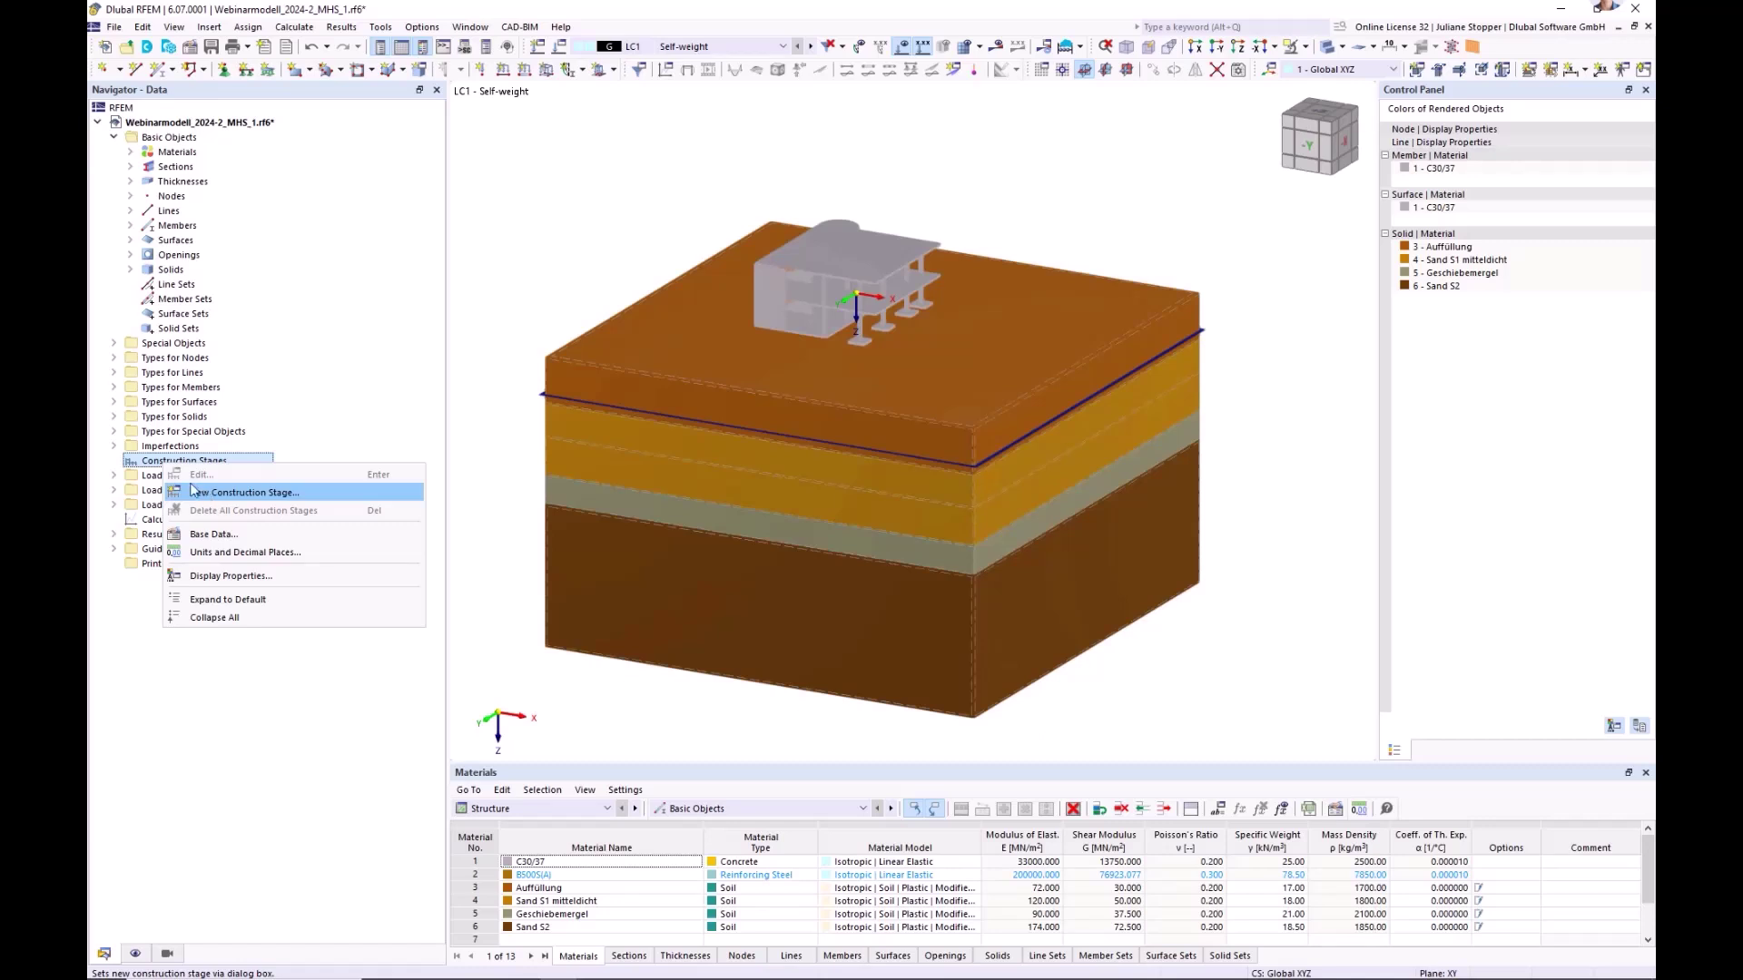
pyautogui.click(145, 462)
pyautogui.rightClick(143, 463)
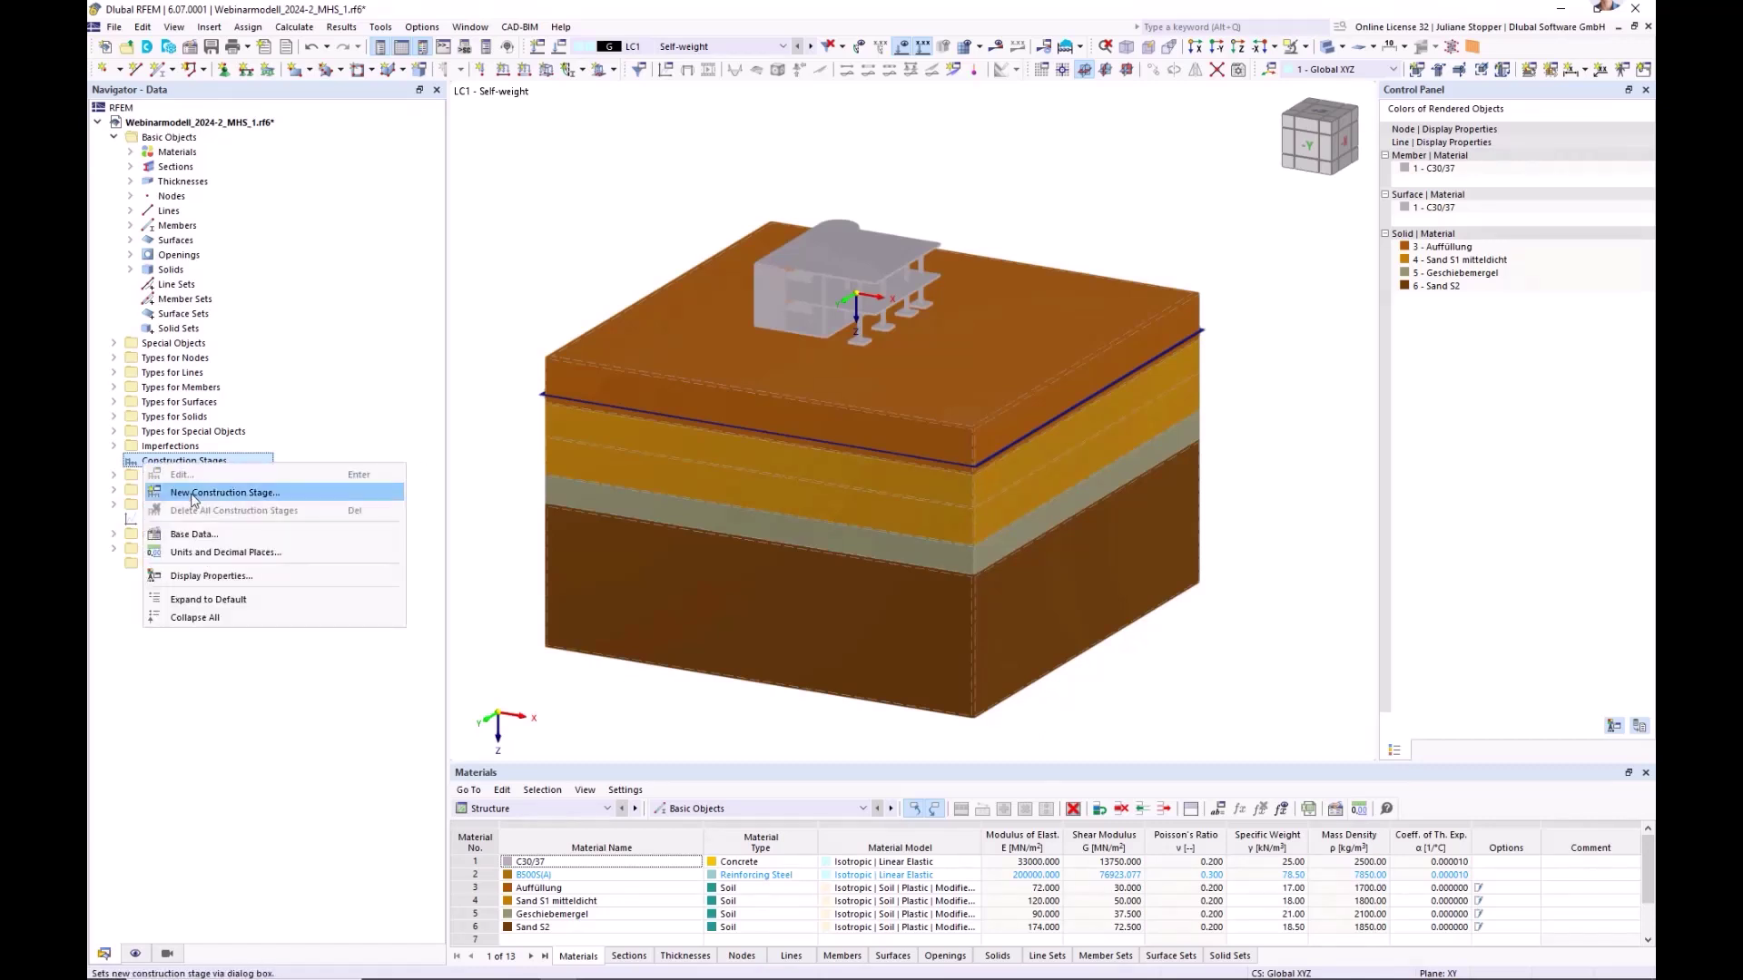
pyautogui.click(191, 493)
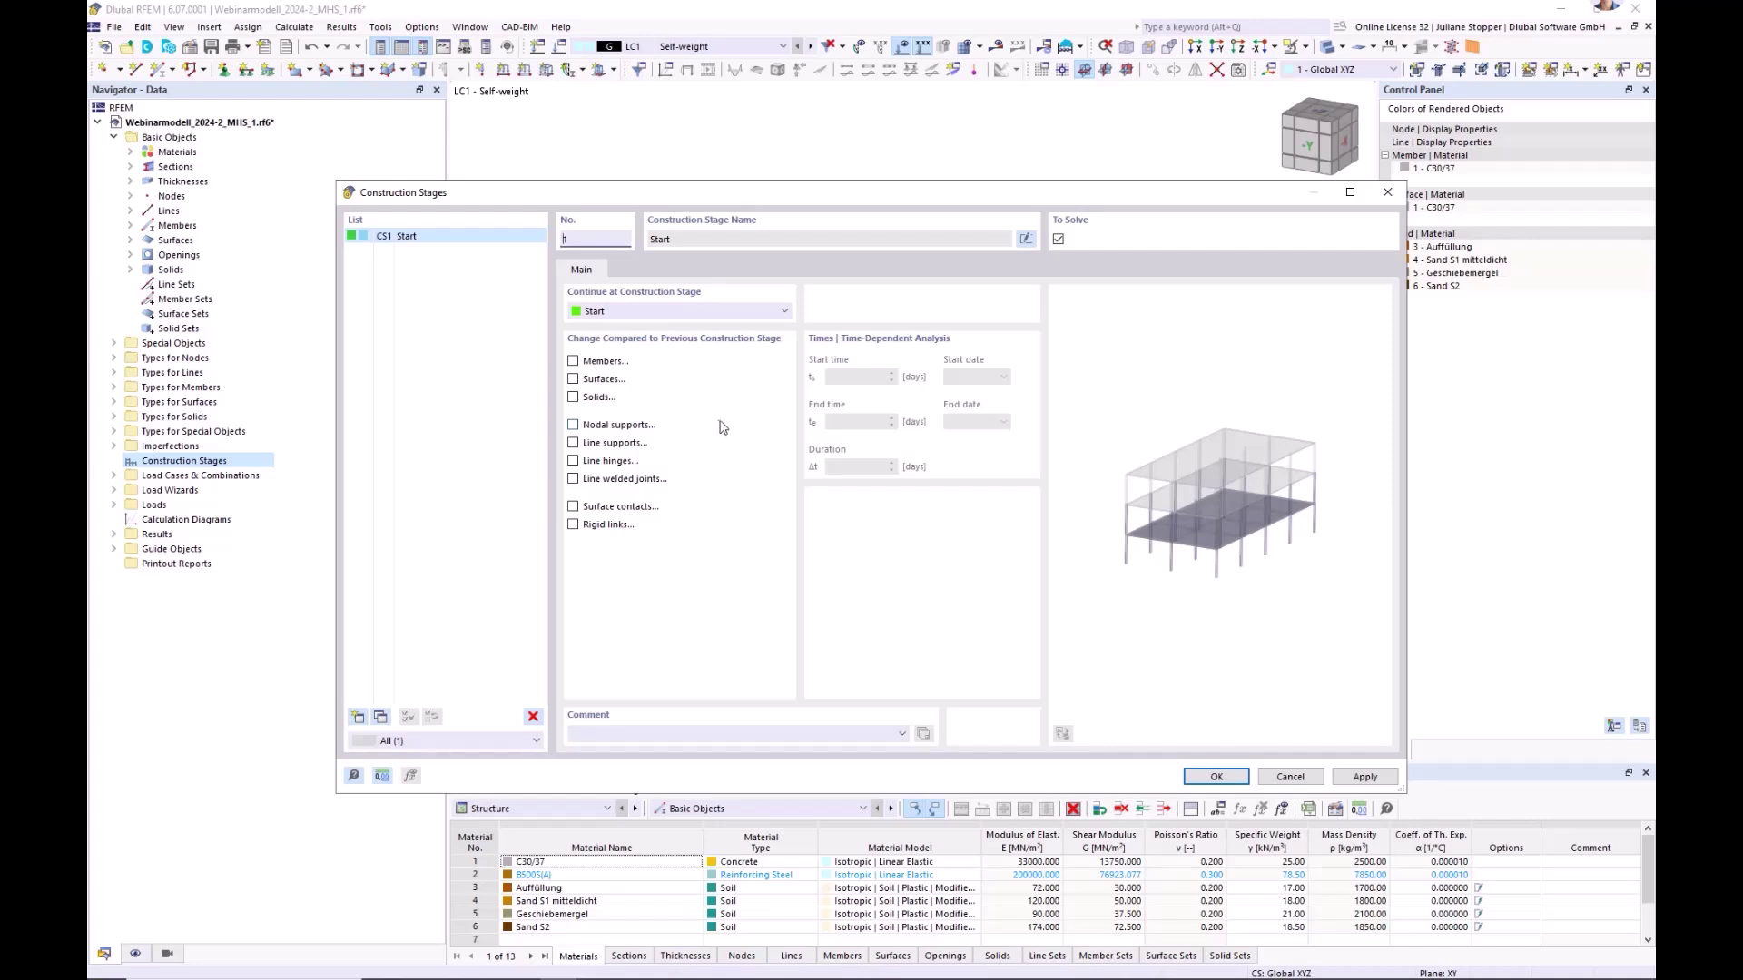
# - Activate solid changes for the first construction stage and add all solids to it
pyautogui.click(573, 397)
pyautogui.click(640, 272)
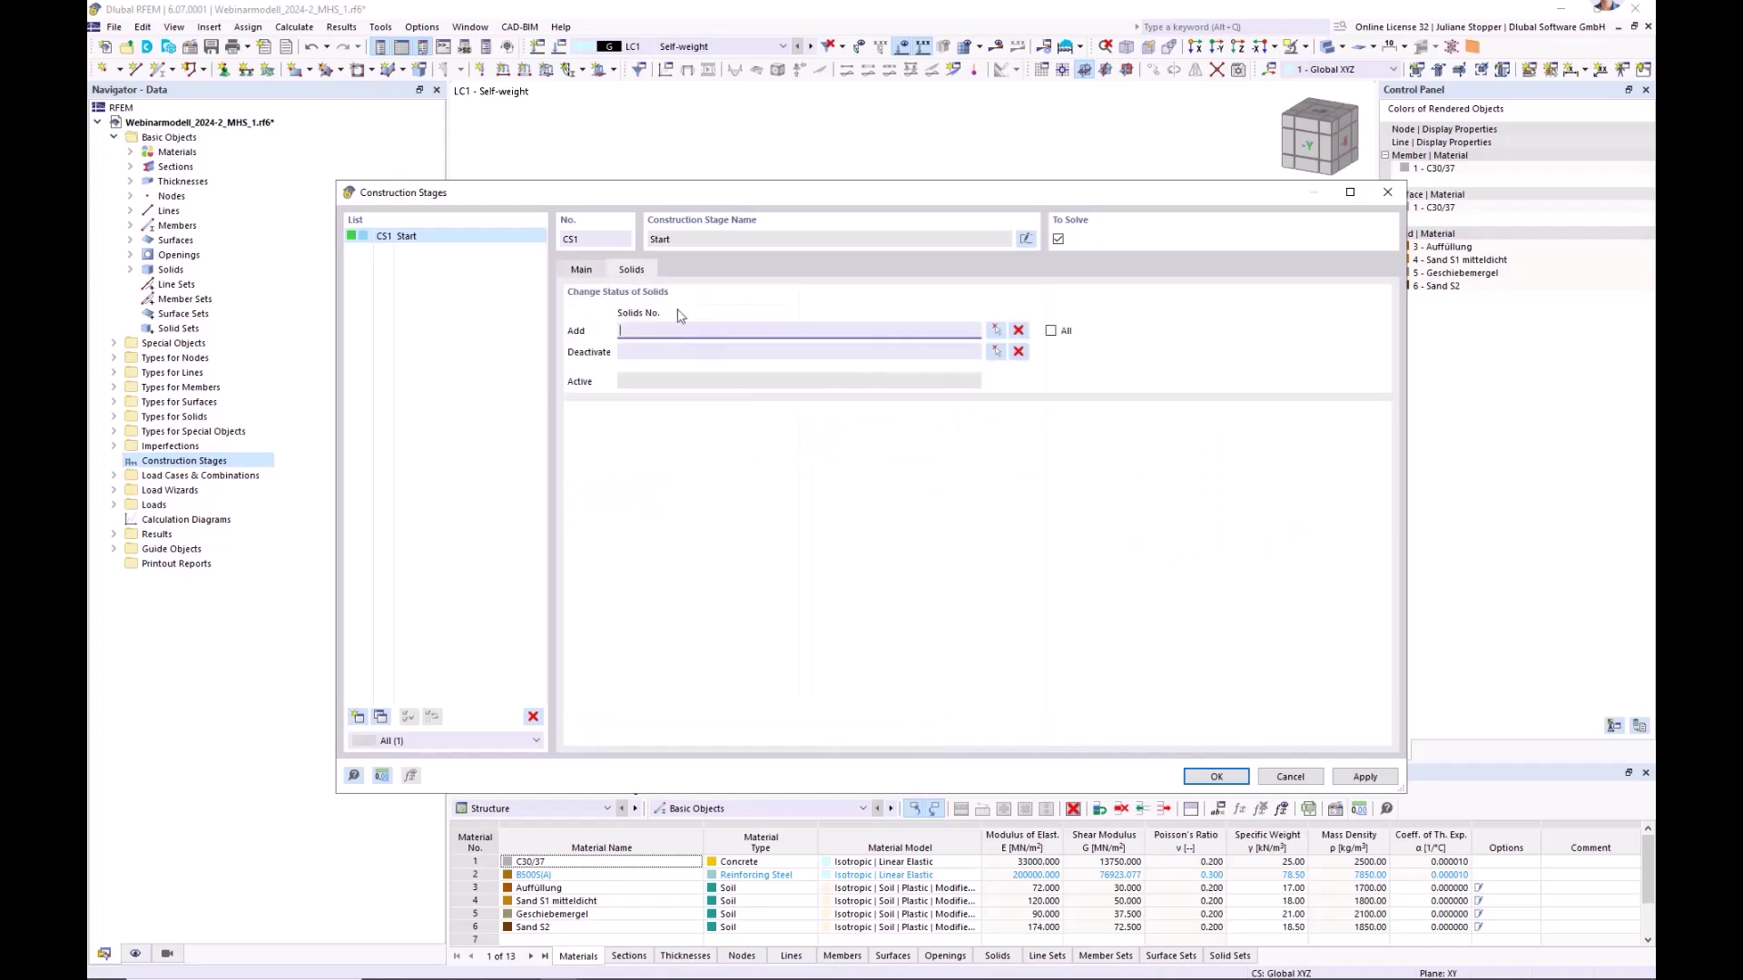
pyautogui.click(1052, 333)
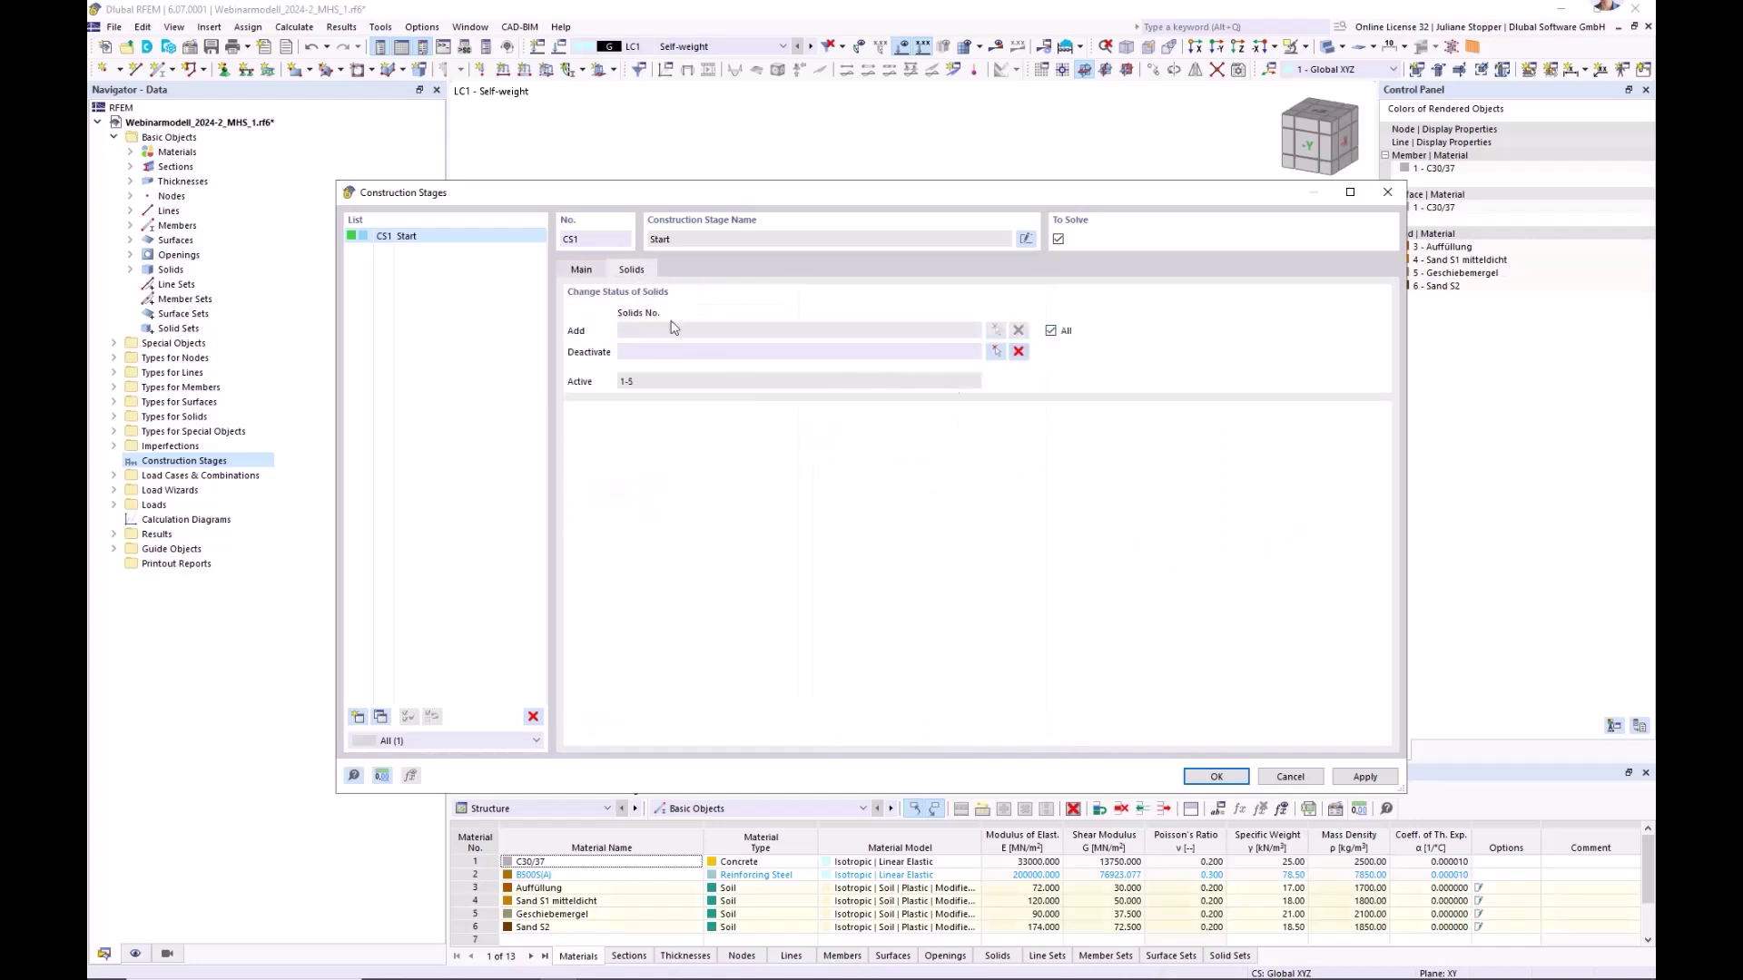
# - Activate surface changes for the stage, add the surfaces of the Boundary Surfaces Solid object selection, 27-47, and apply the settings
pyautogui.click(581, 270)
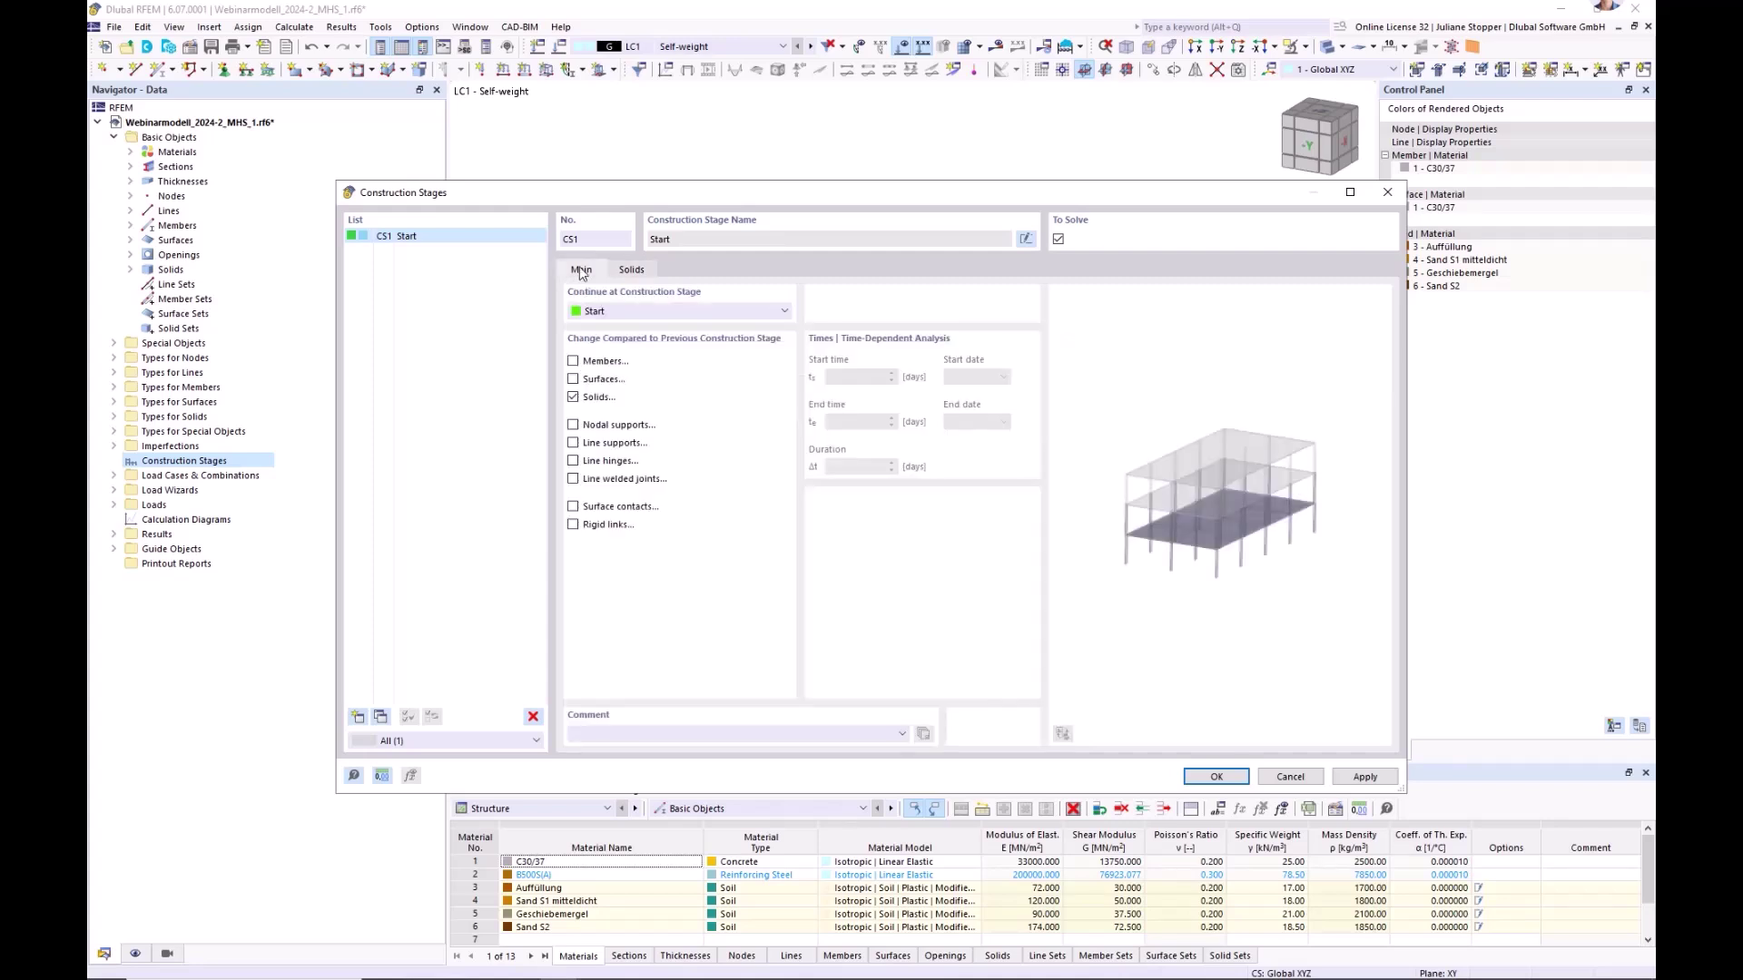
pyautogui.click(573, 379)
pyautogui.click(632, 270)
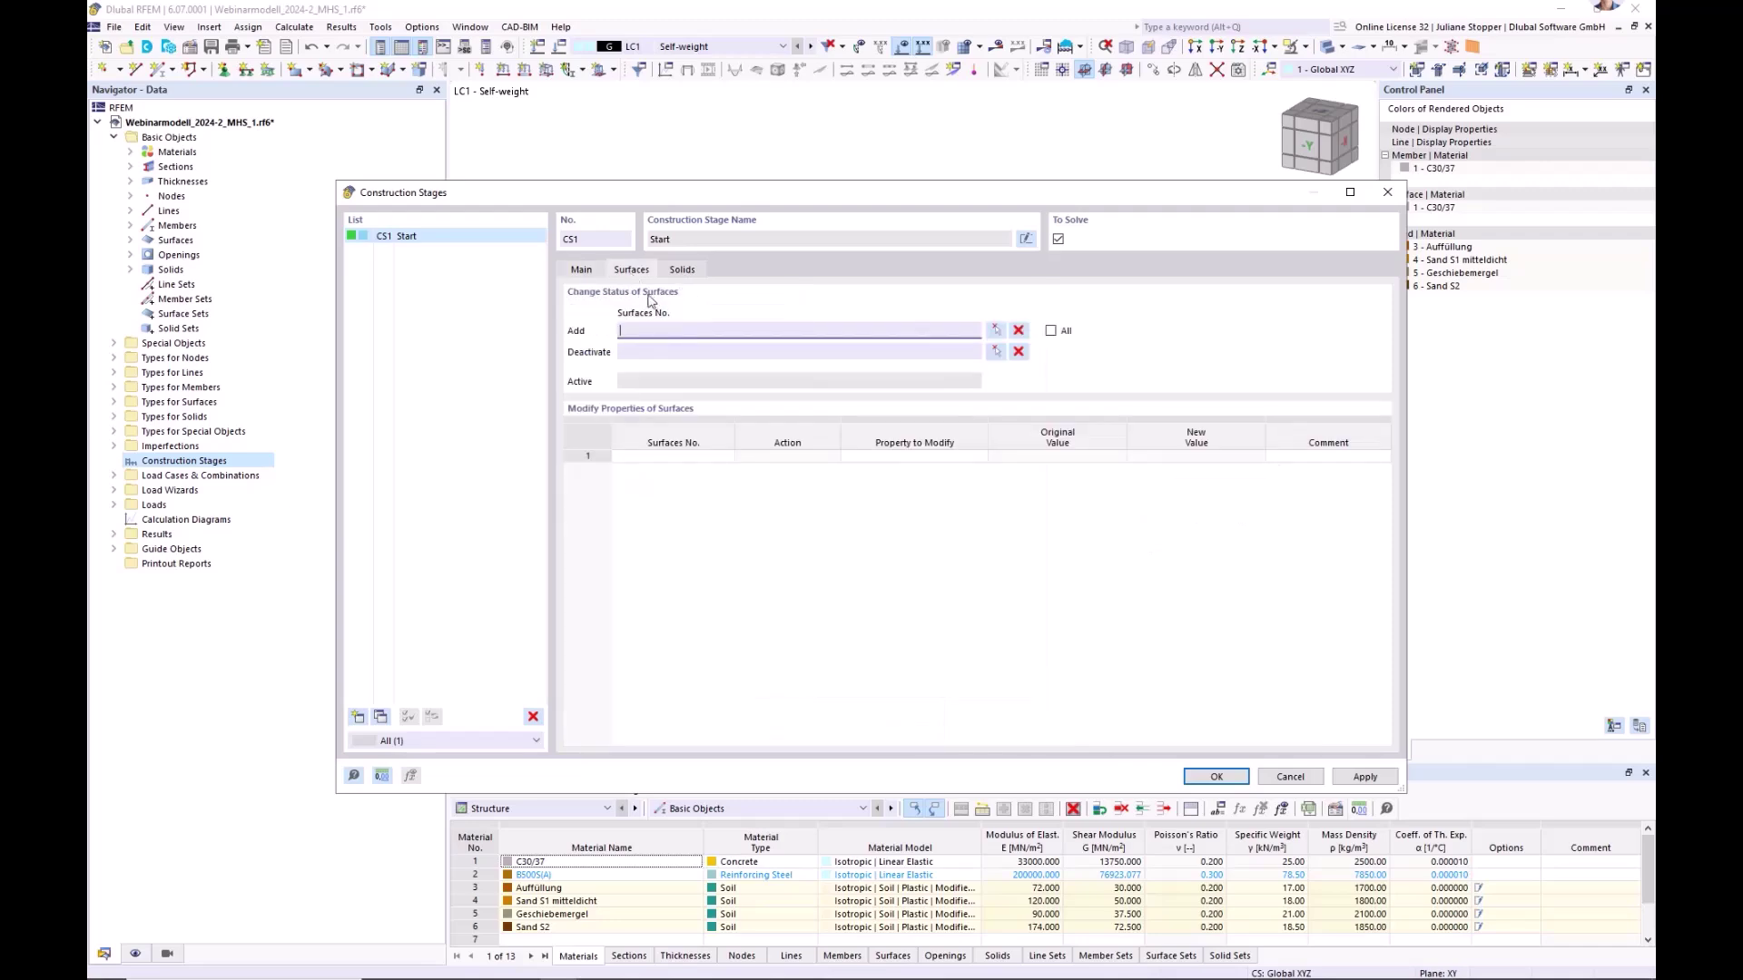
pyautogui.click(996, 333)
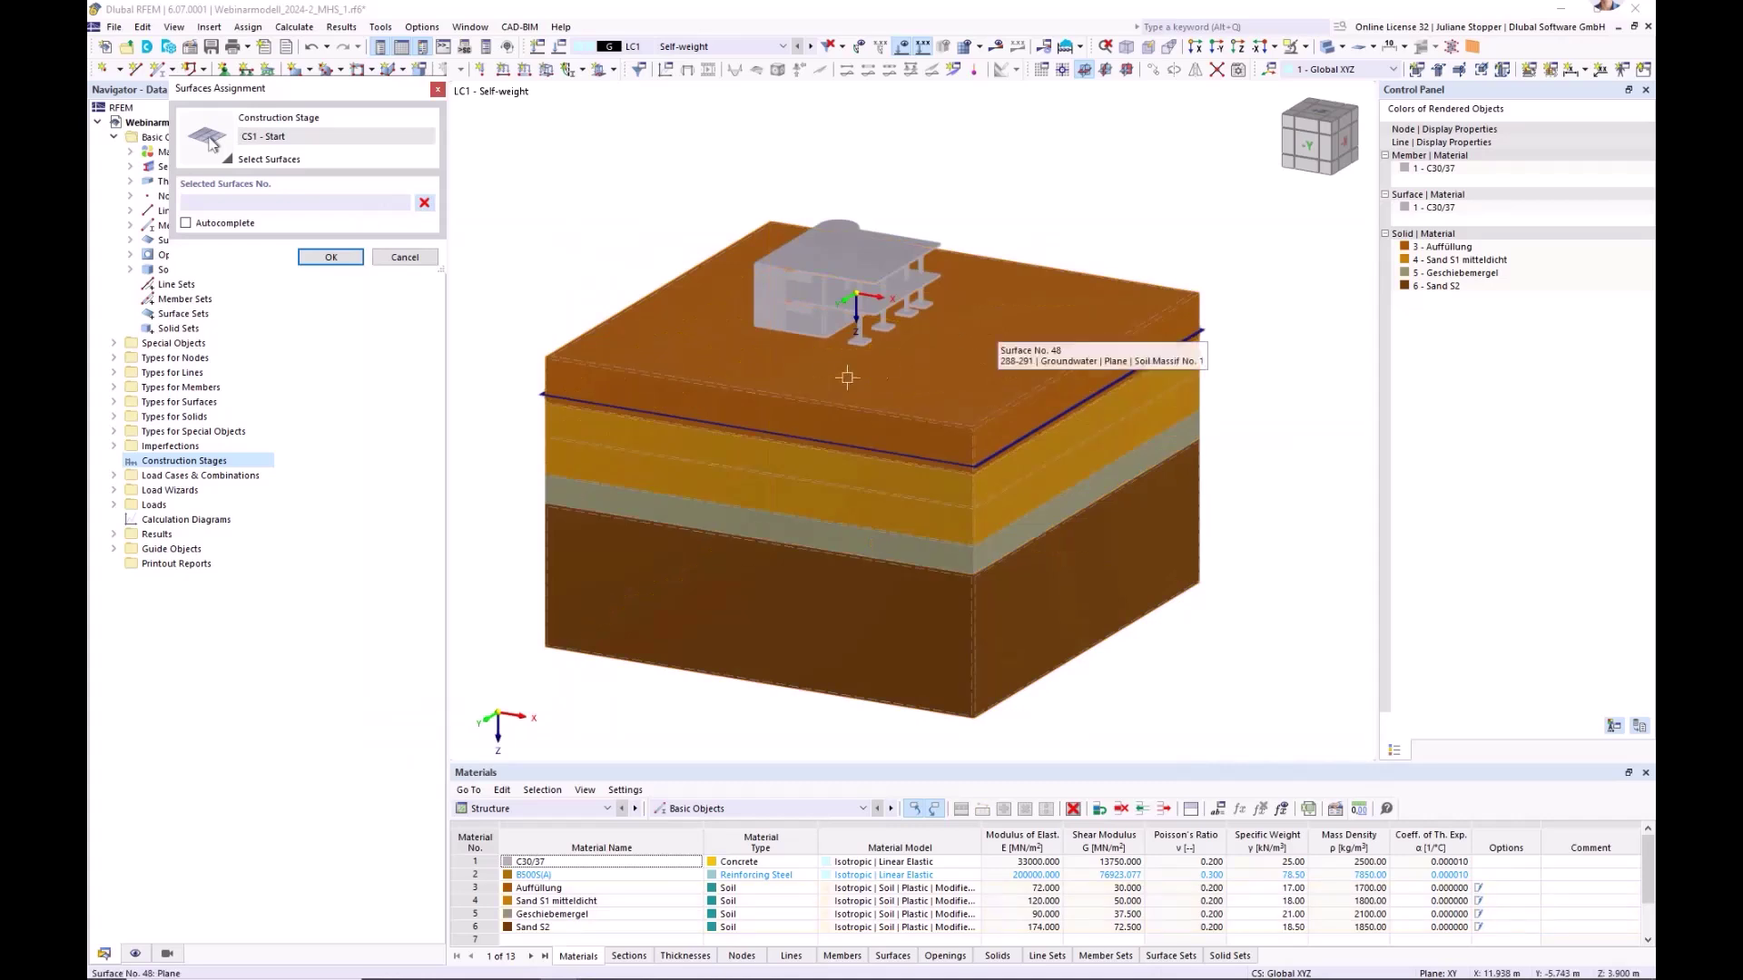
pyautogui.click(114, 551)
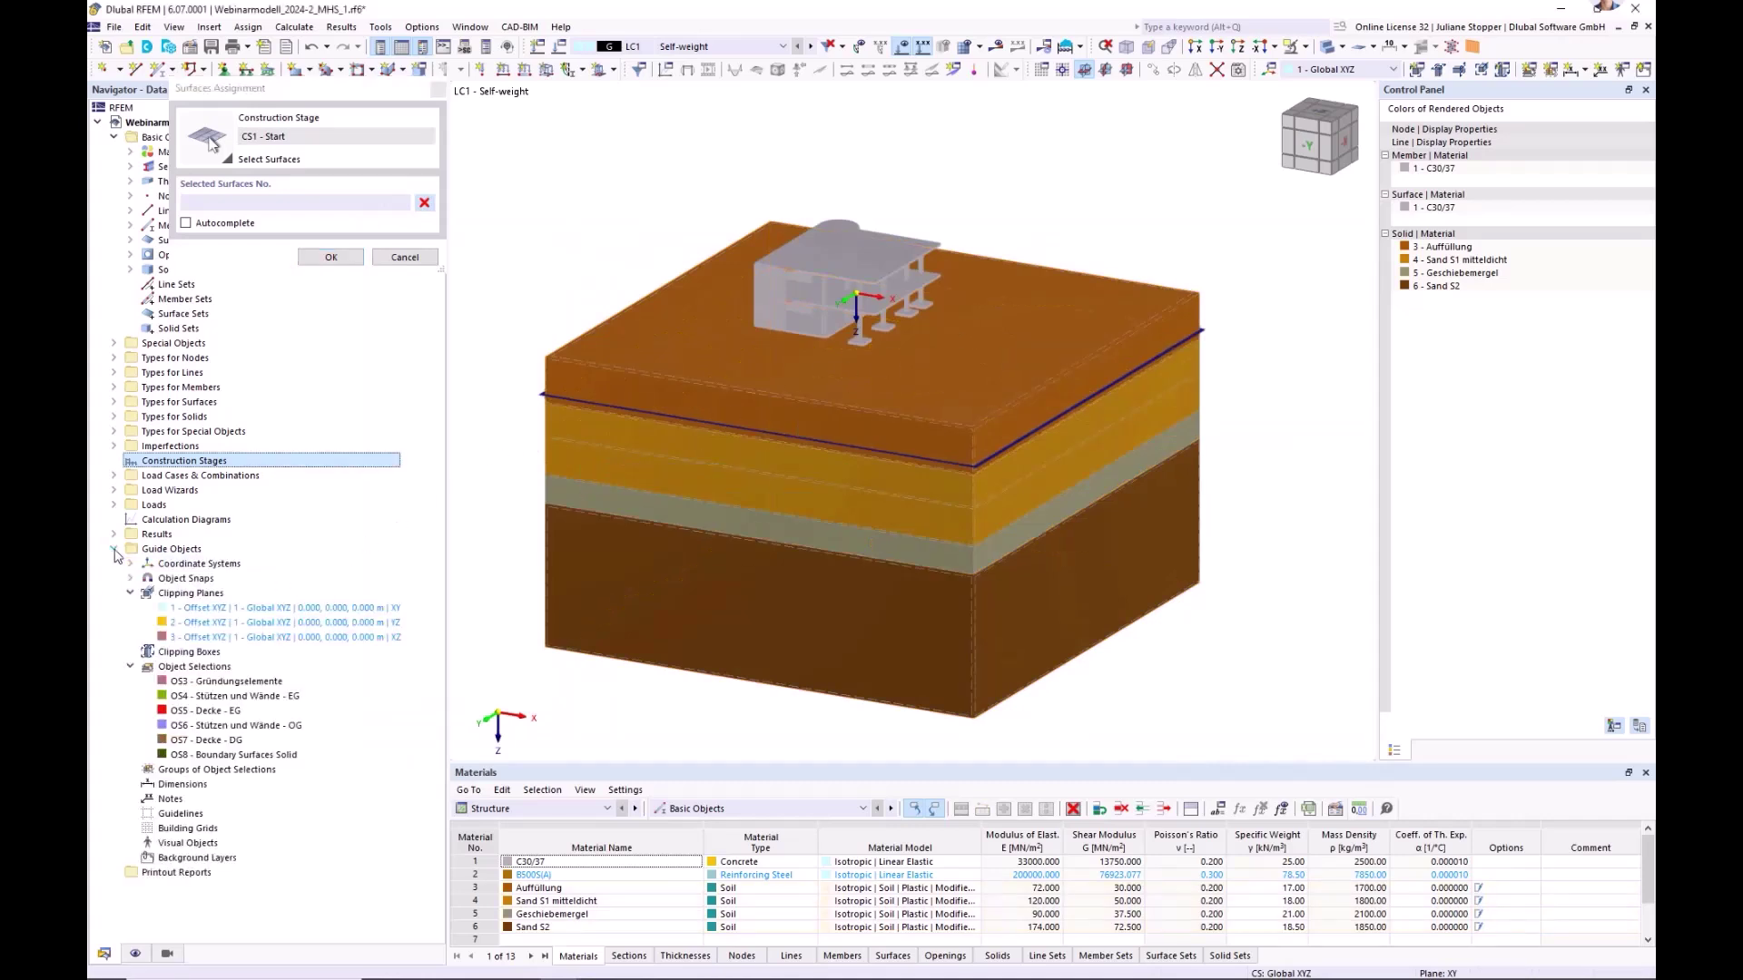
pyautogui.click(180, 757)
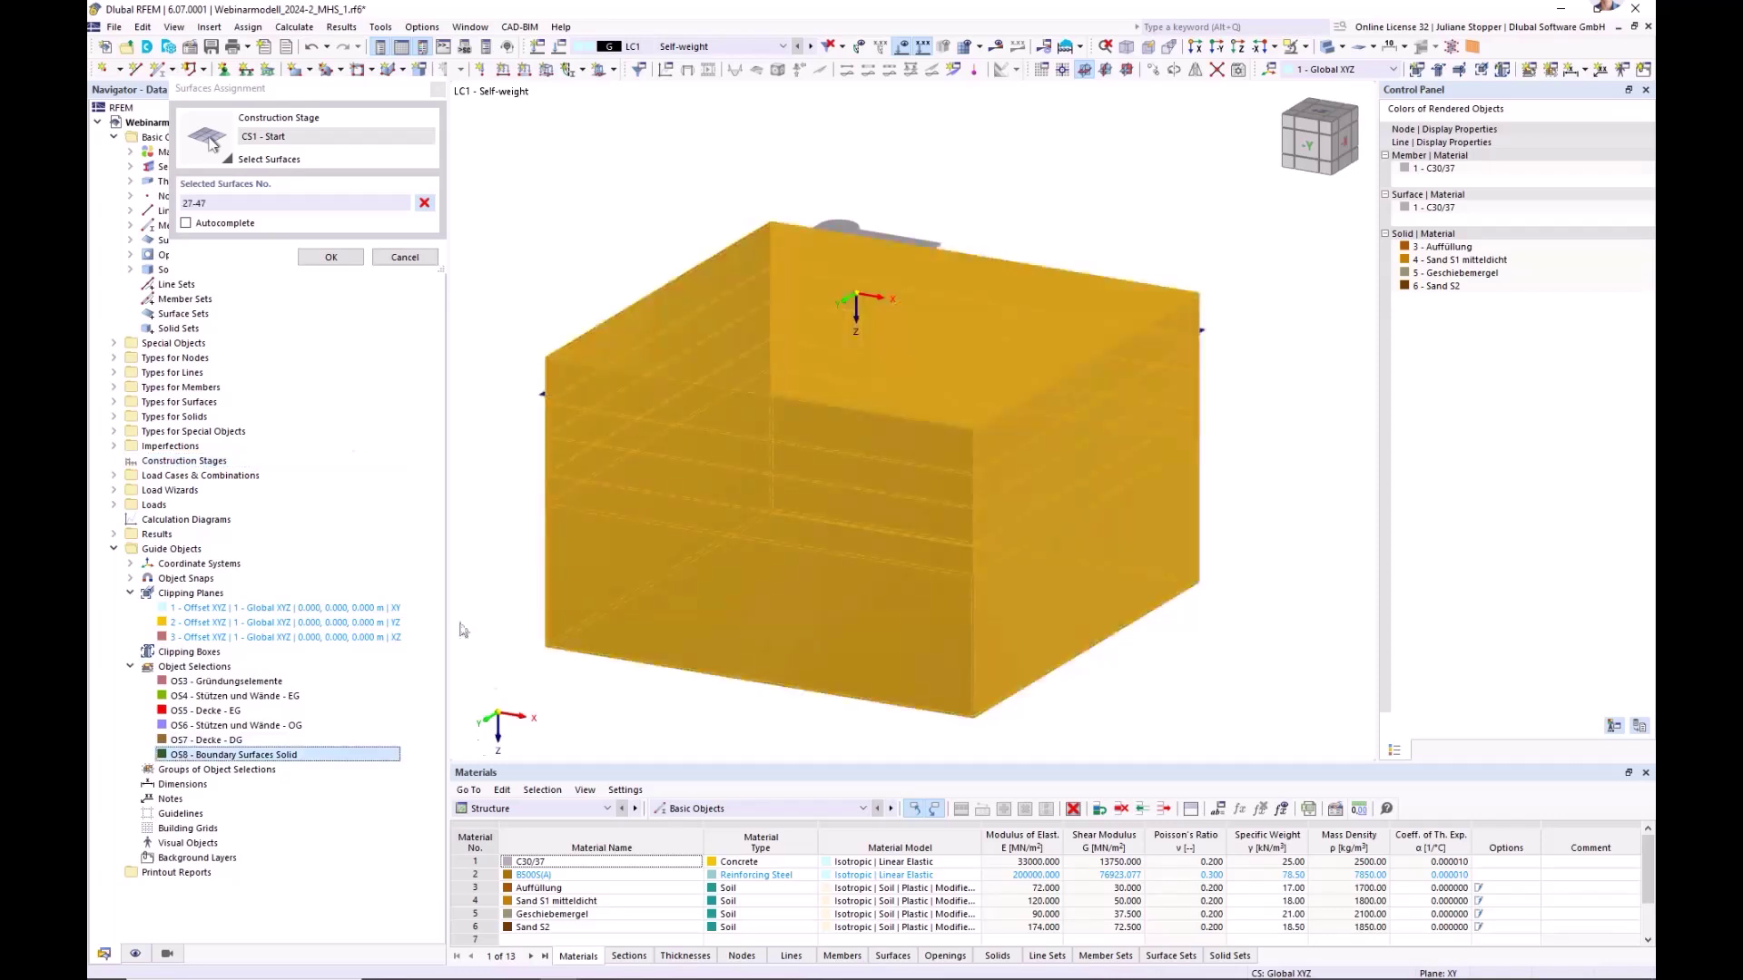
pyautogui.click(327, 259)
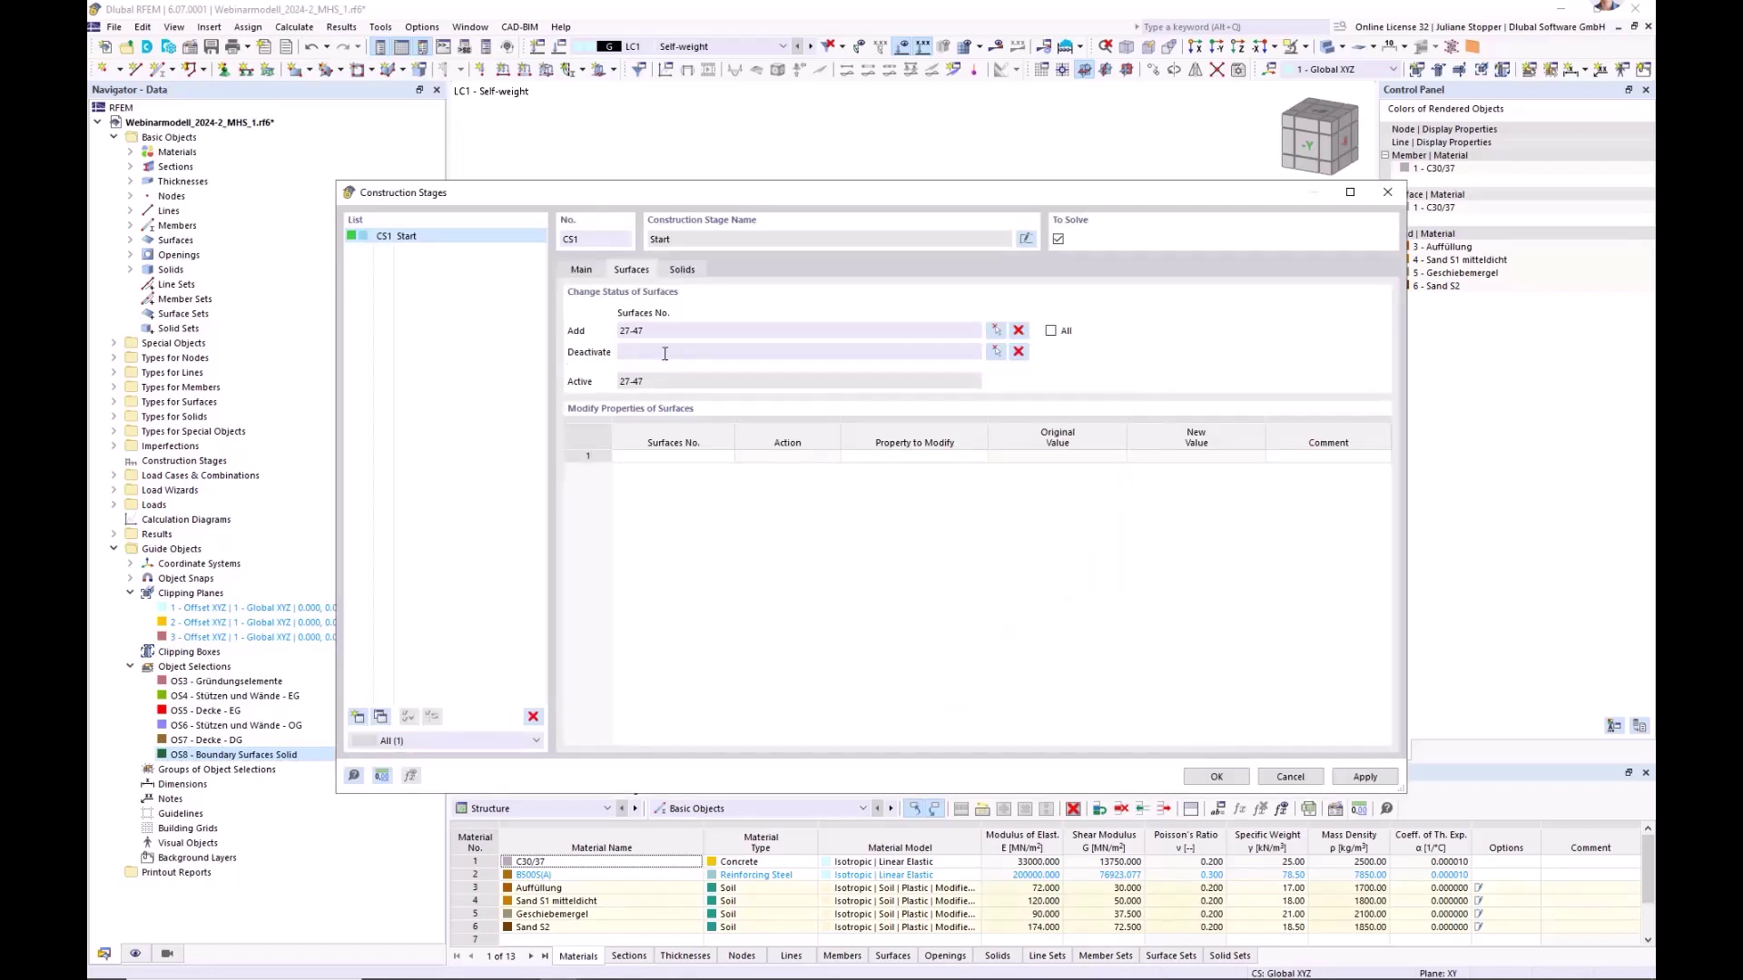
pyautogui.click(1364, 778)
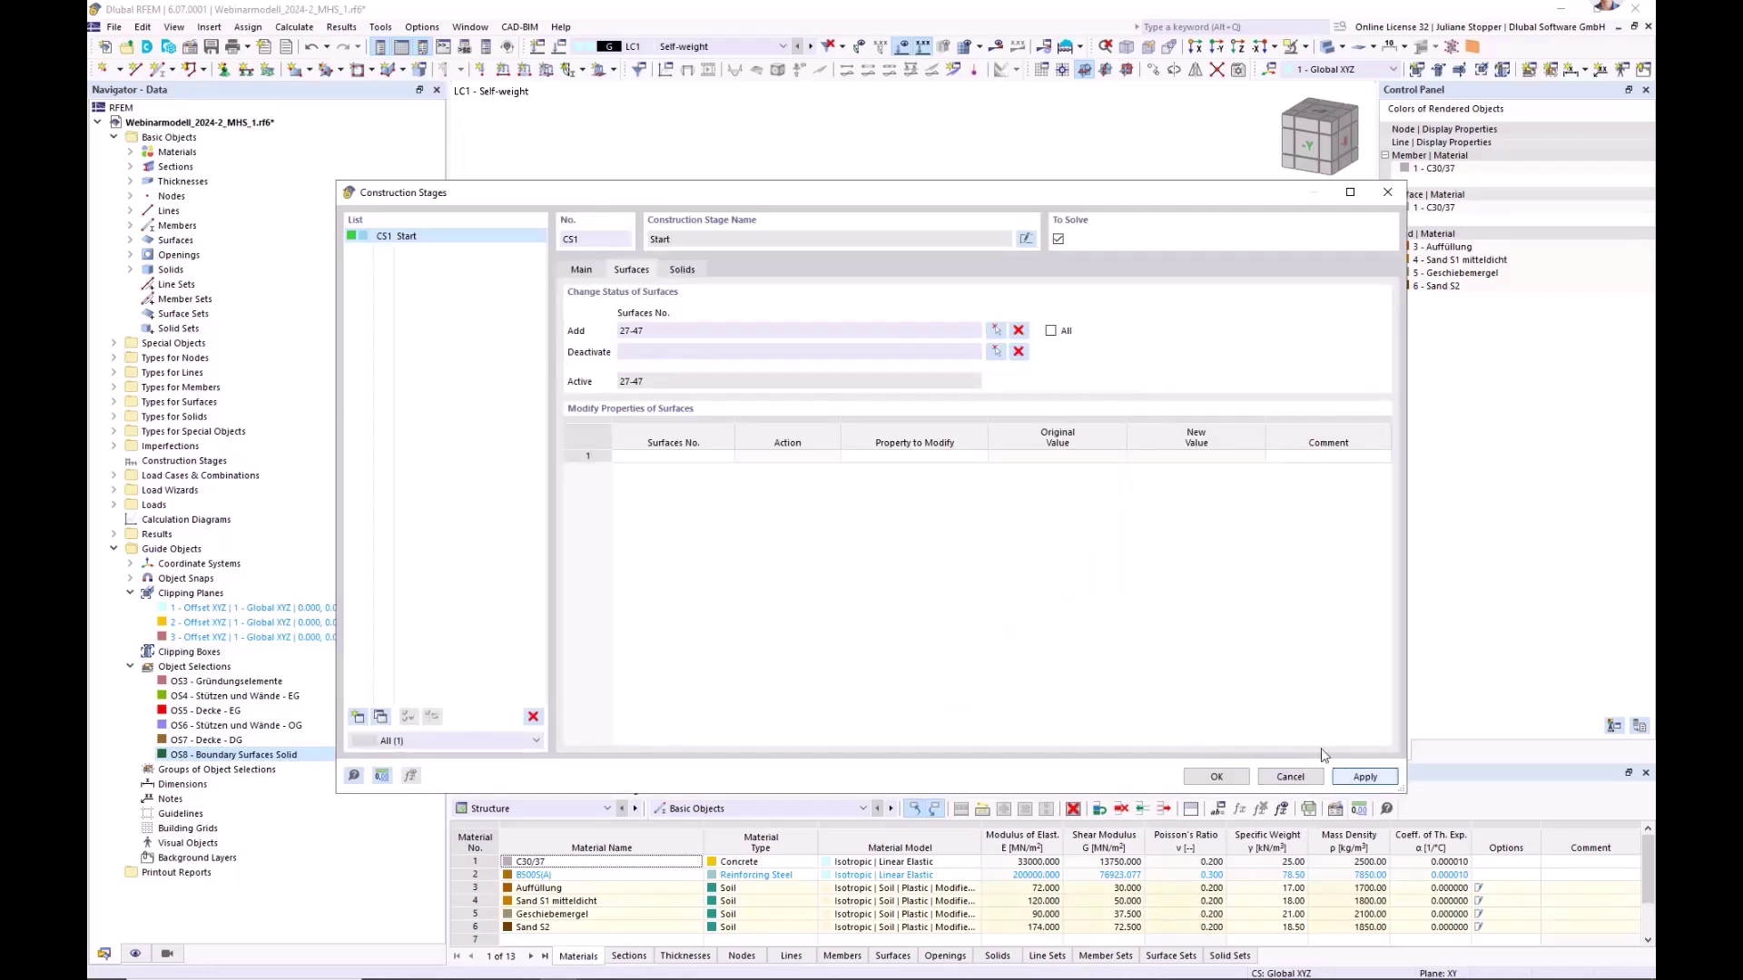
# - Create a second construction stage following CS1 and switch off its surface and solid changes
pyautogui.click(580, 270)
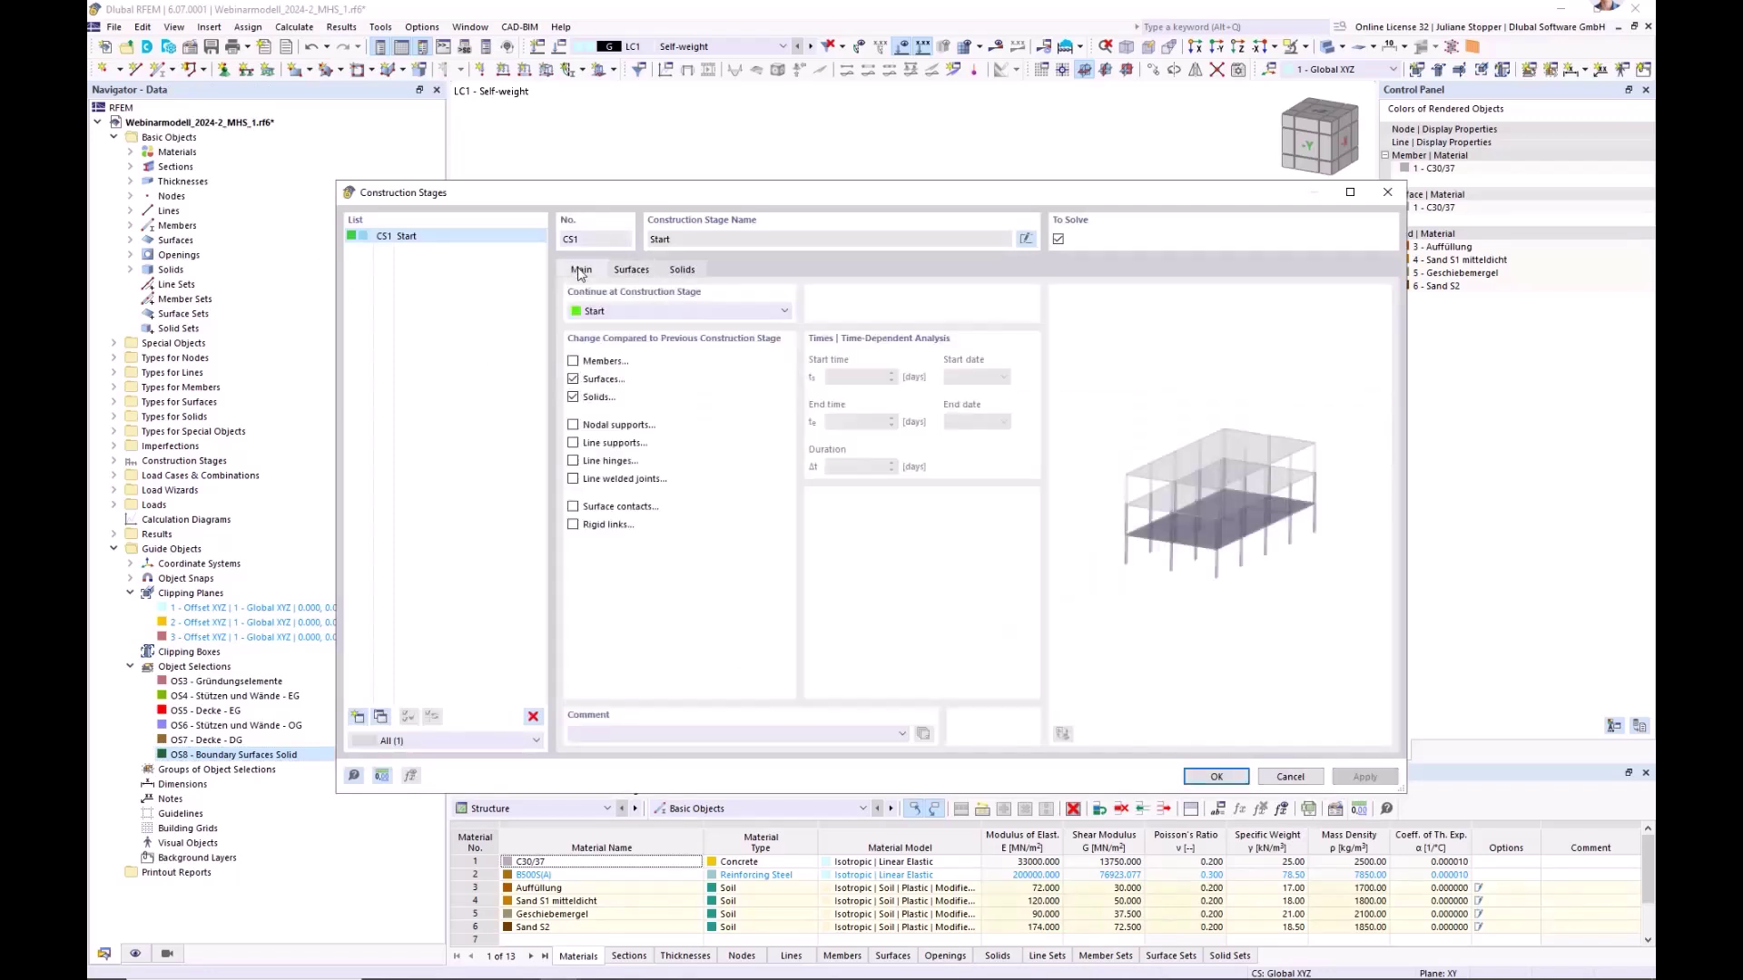
pyautogui.click(356, 717)
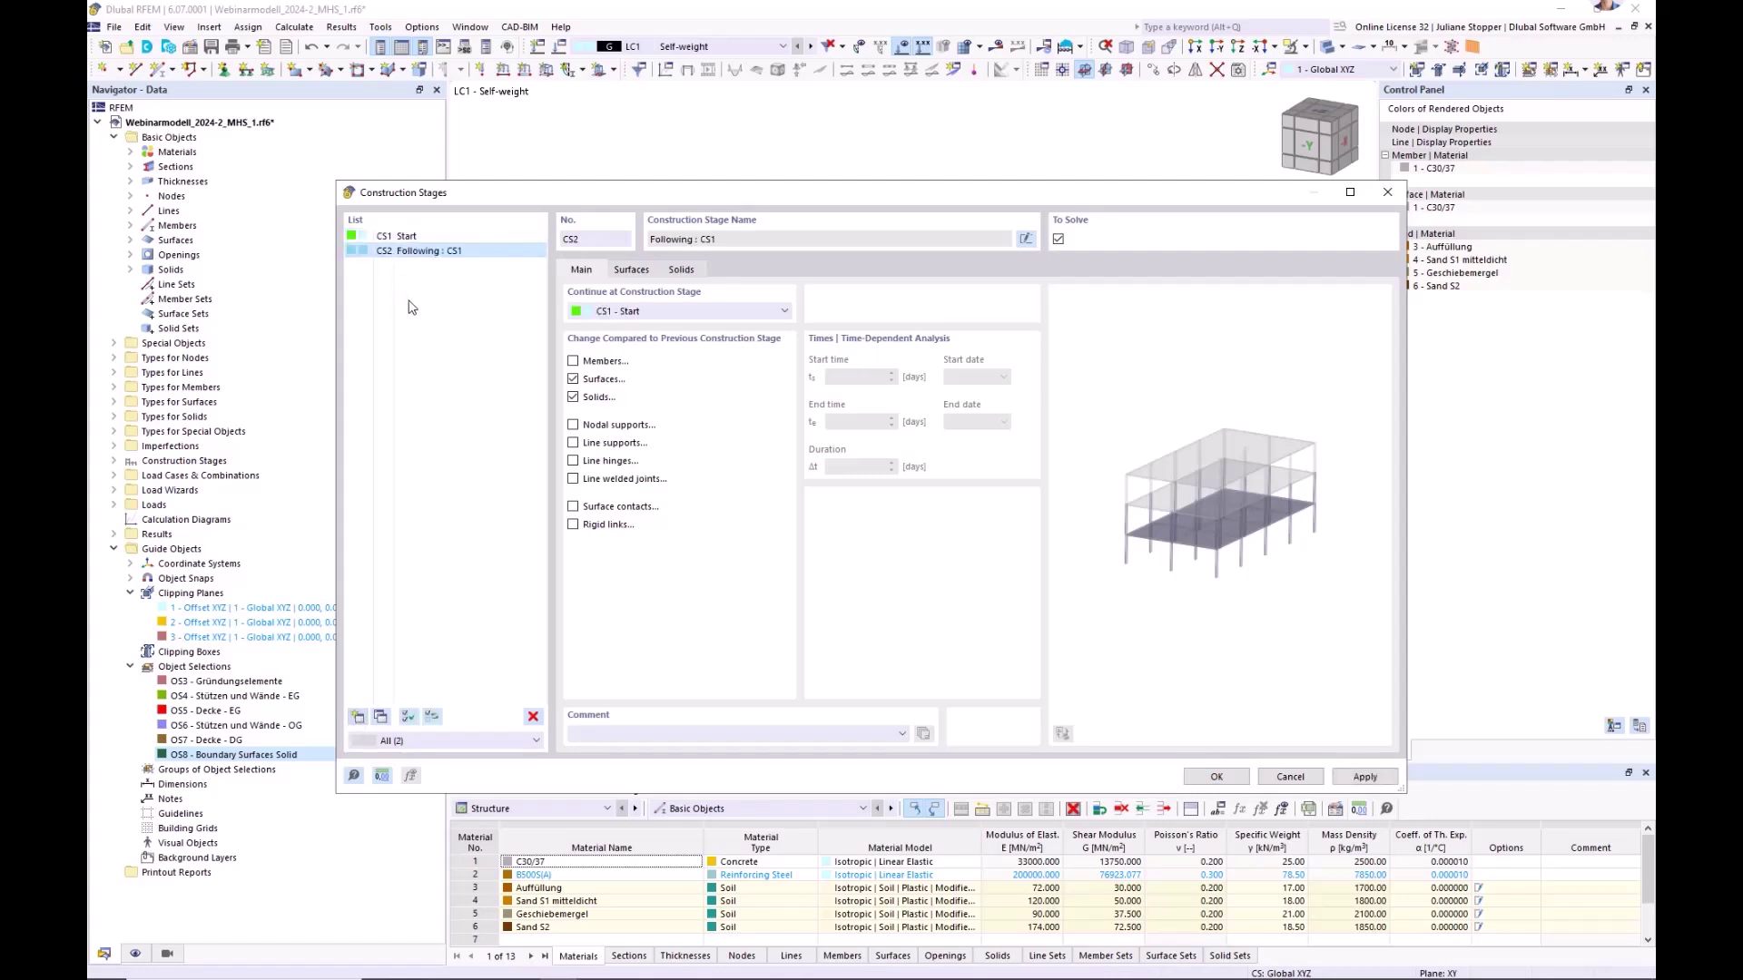
pyautogui.click(573, 380)
pyautogui.click(573, 398)
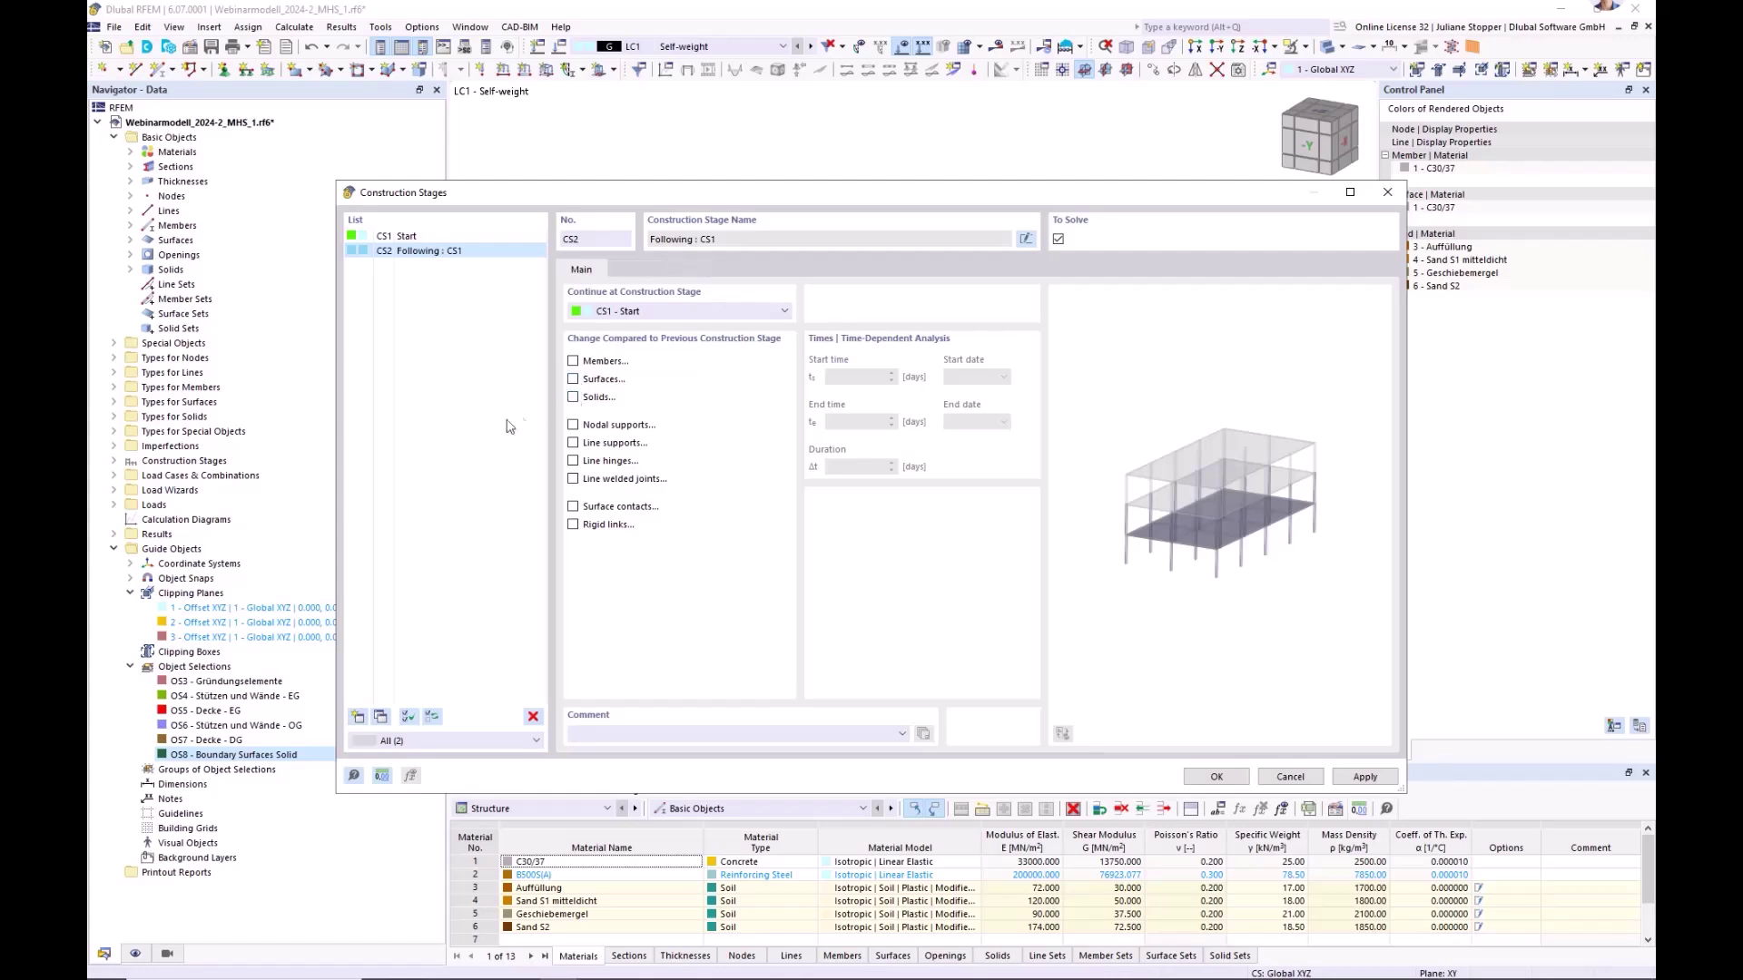
# - Create construction stage CS3, activate surface changes and add surfaces 1,19,23-26 of the Gründungselemente object selection
pyautogui.click(359, 717)
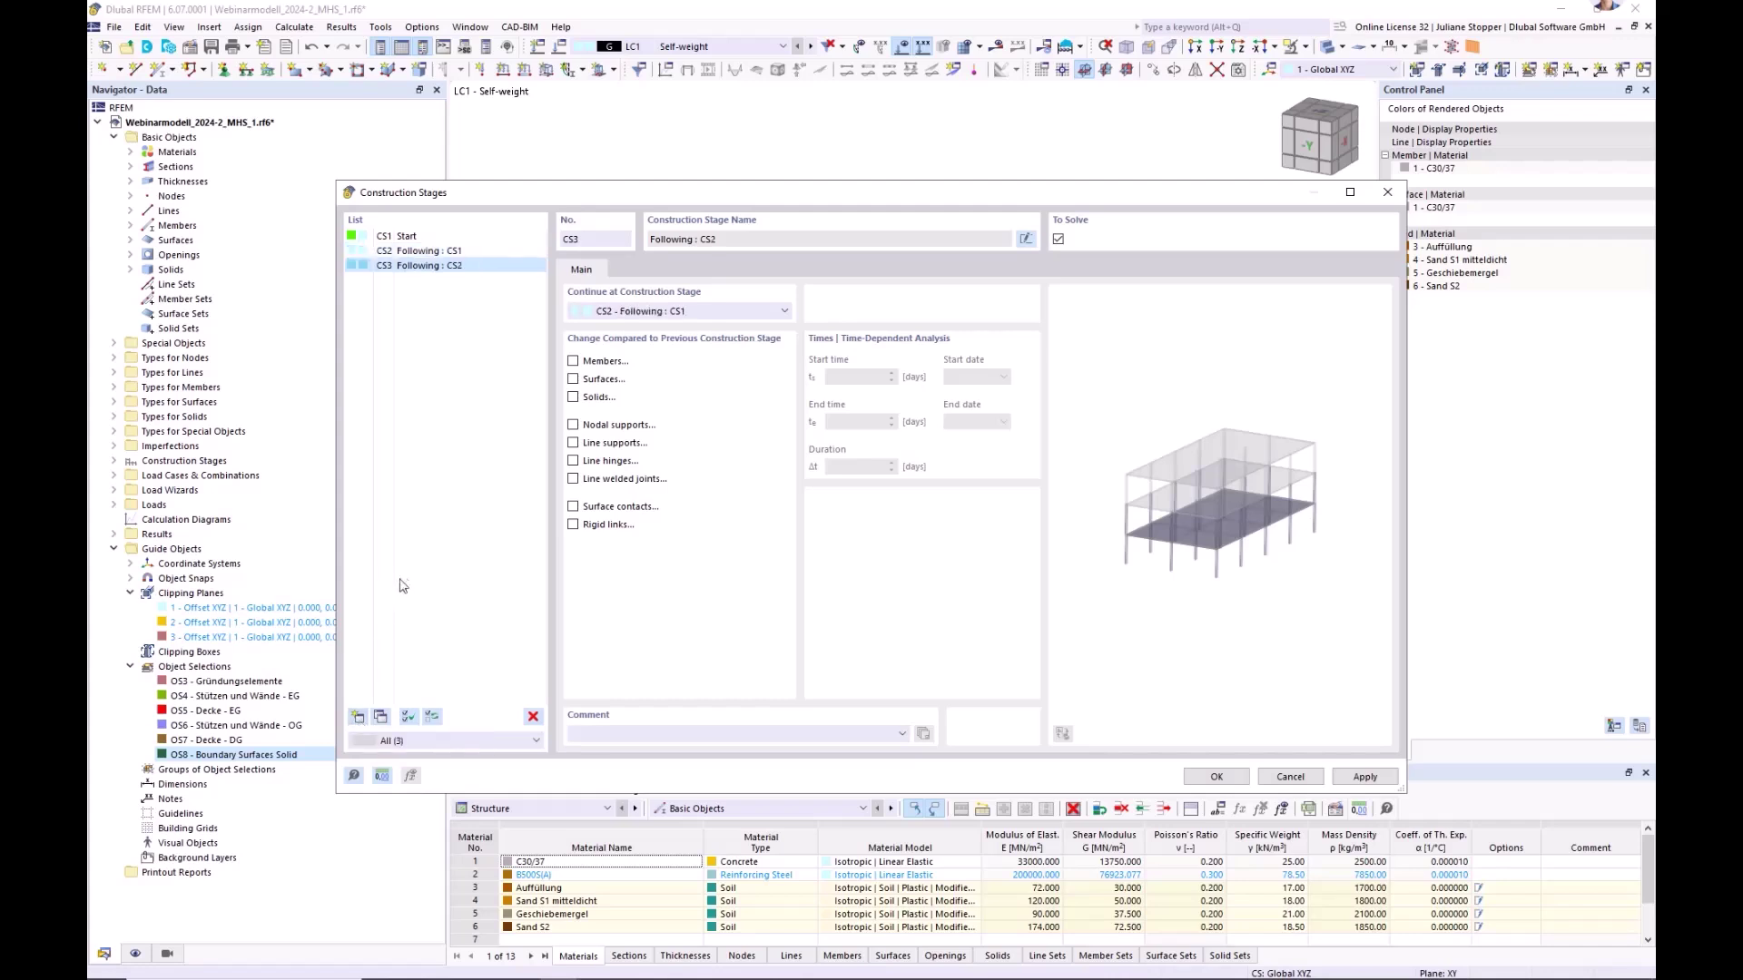
pyautogui.click(573, 379)
pyautogui.click(633, 271)
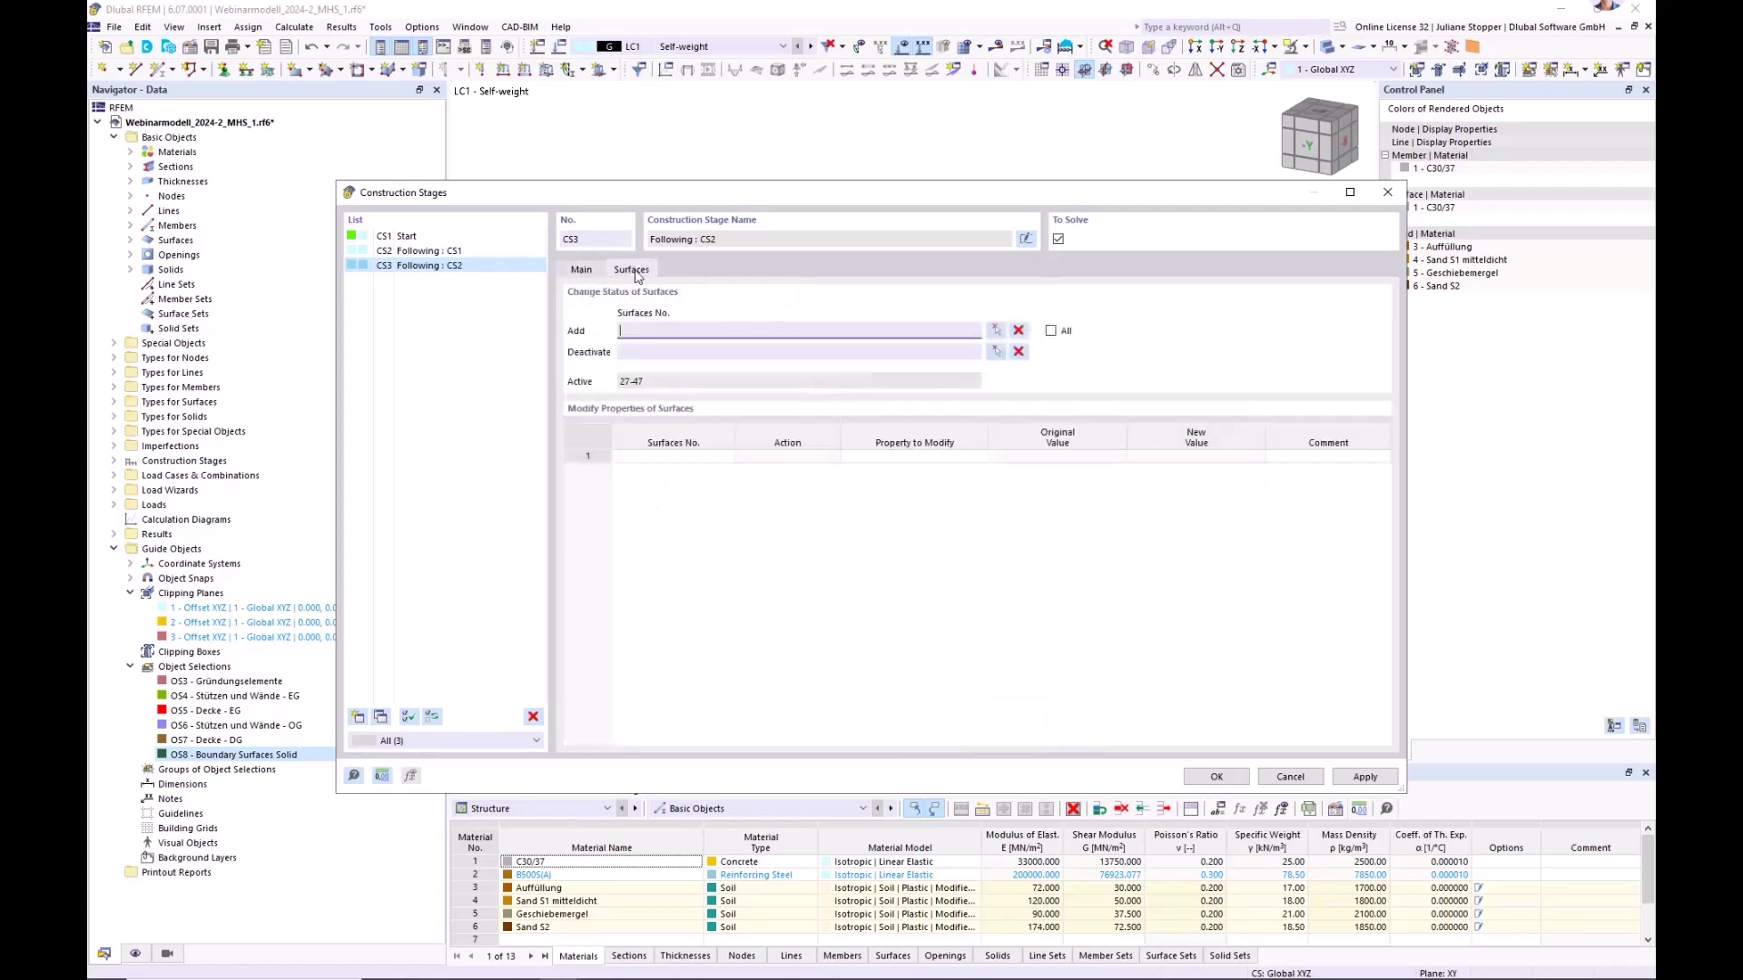
pyautogui.click(995, 333)
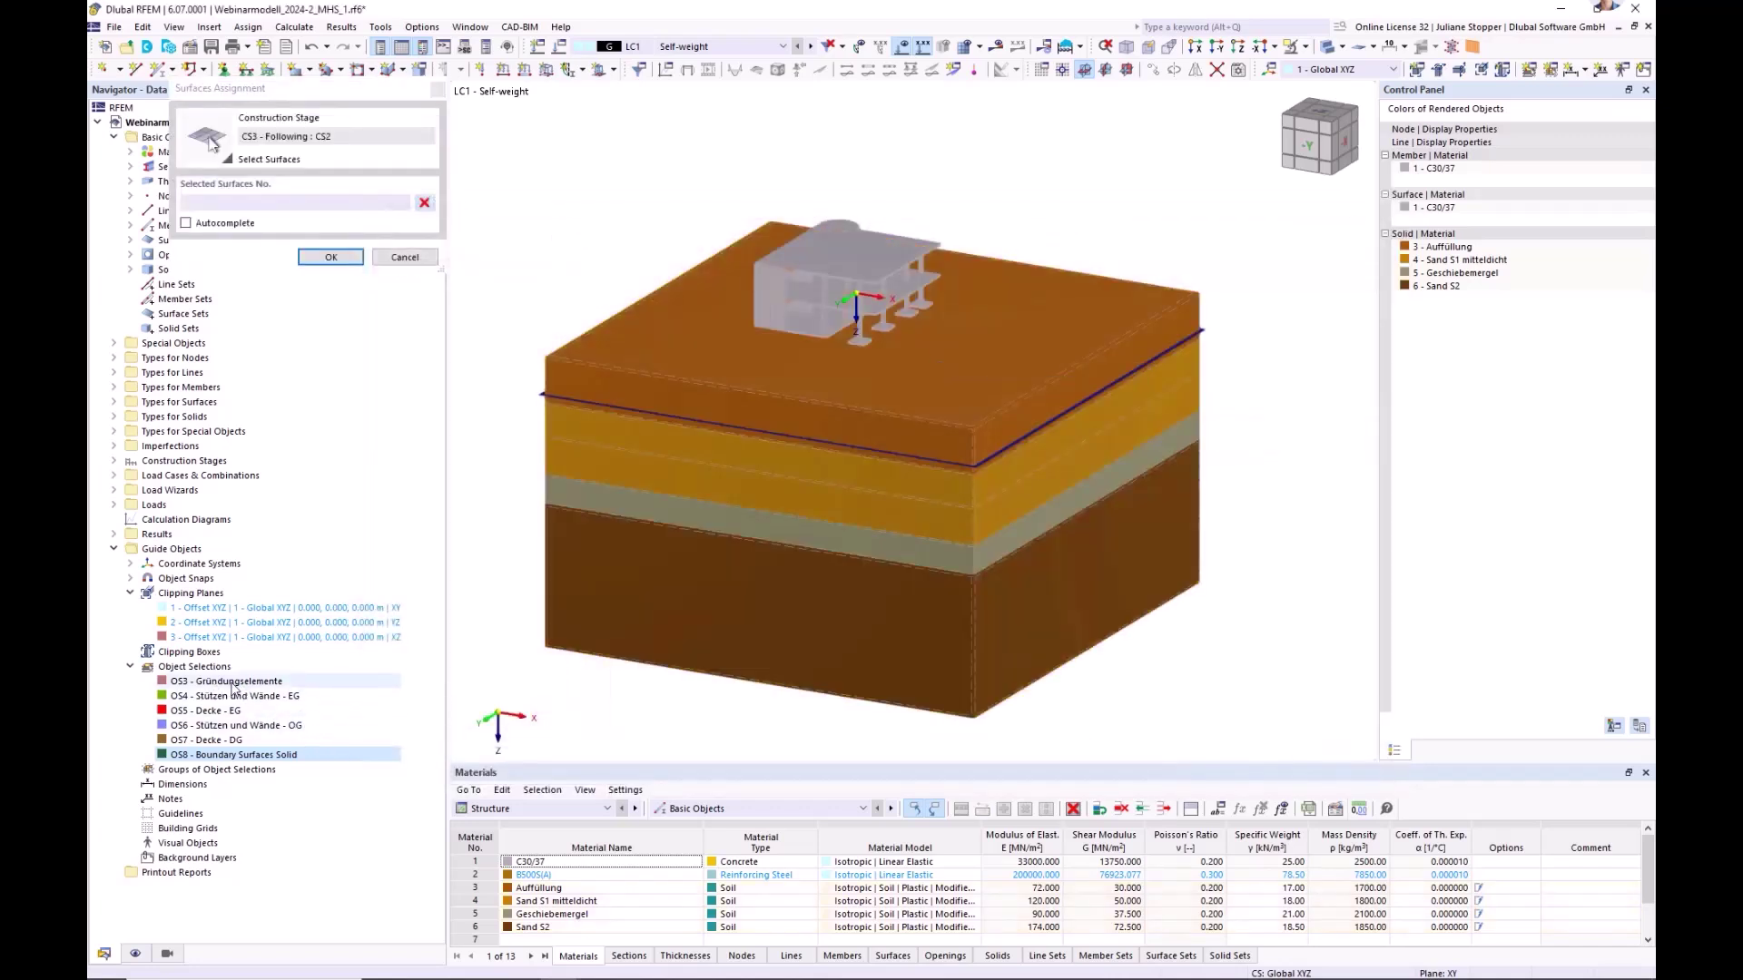
pyautogui.click(233, 683)
pyautogui.scroll(5, 873, 325)
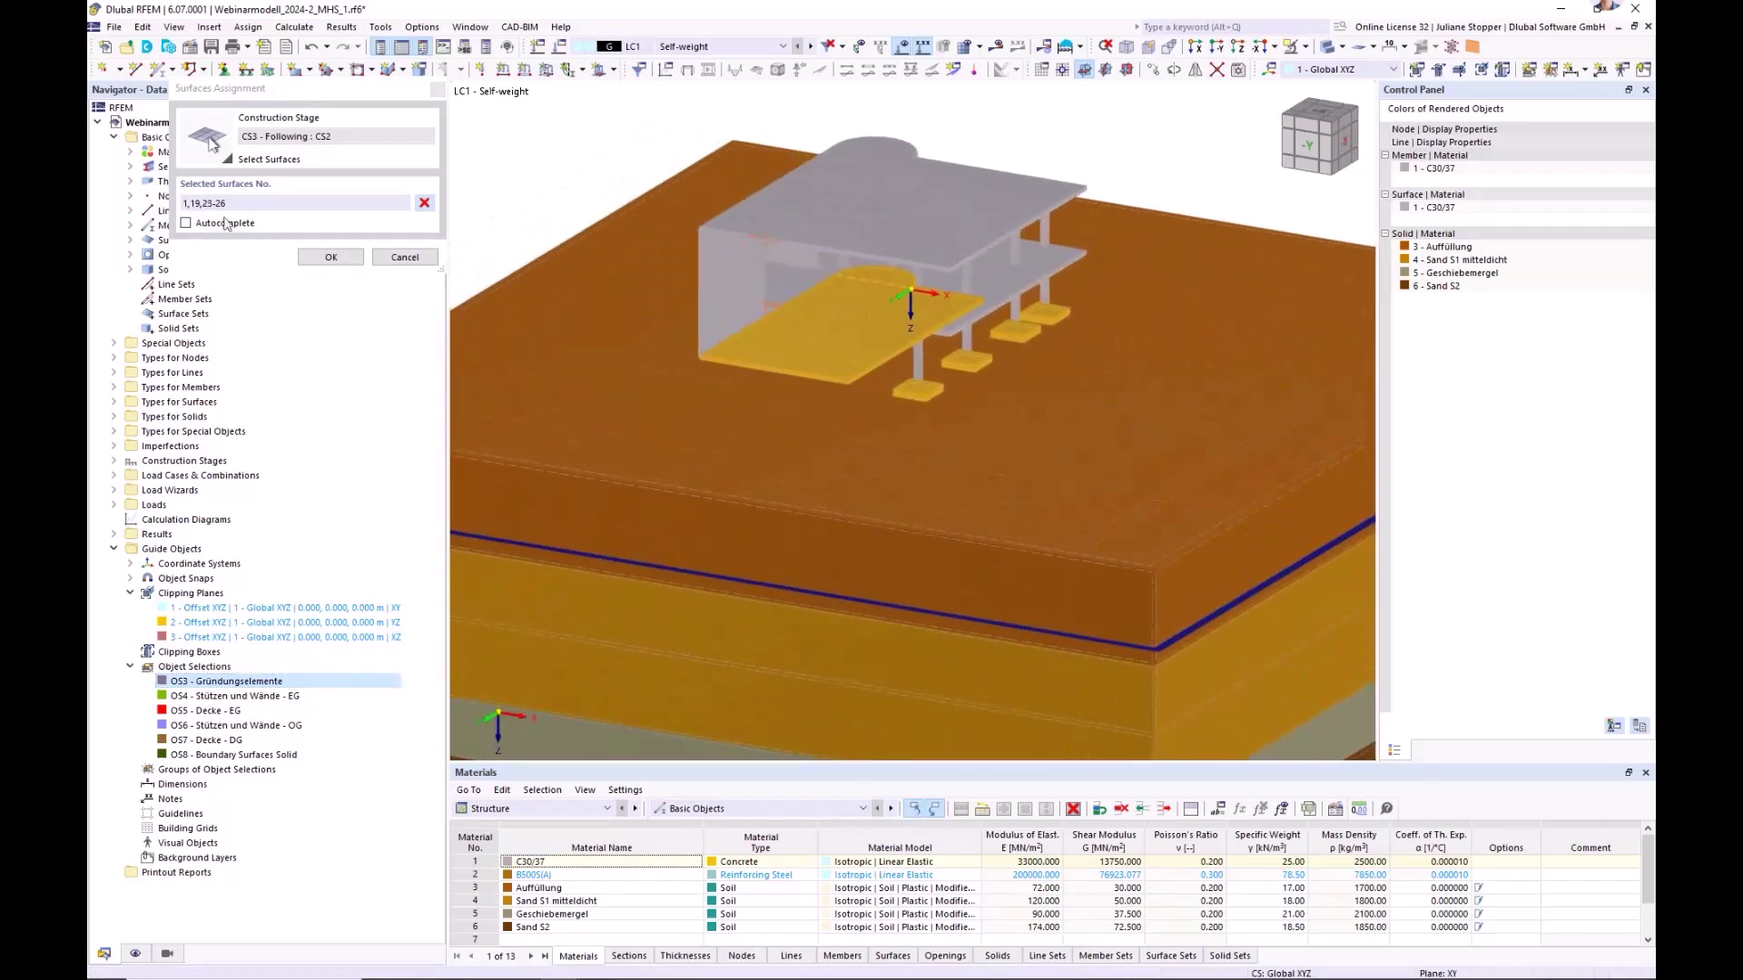
pyautogui.click(326, 259)
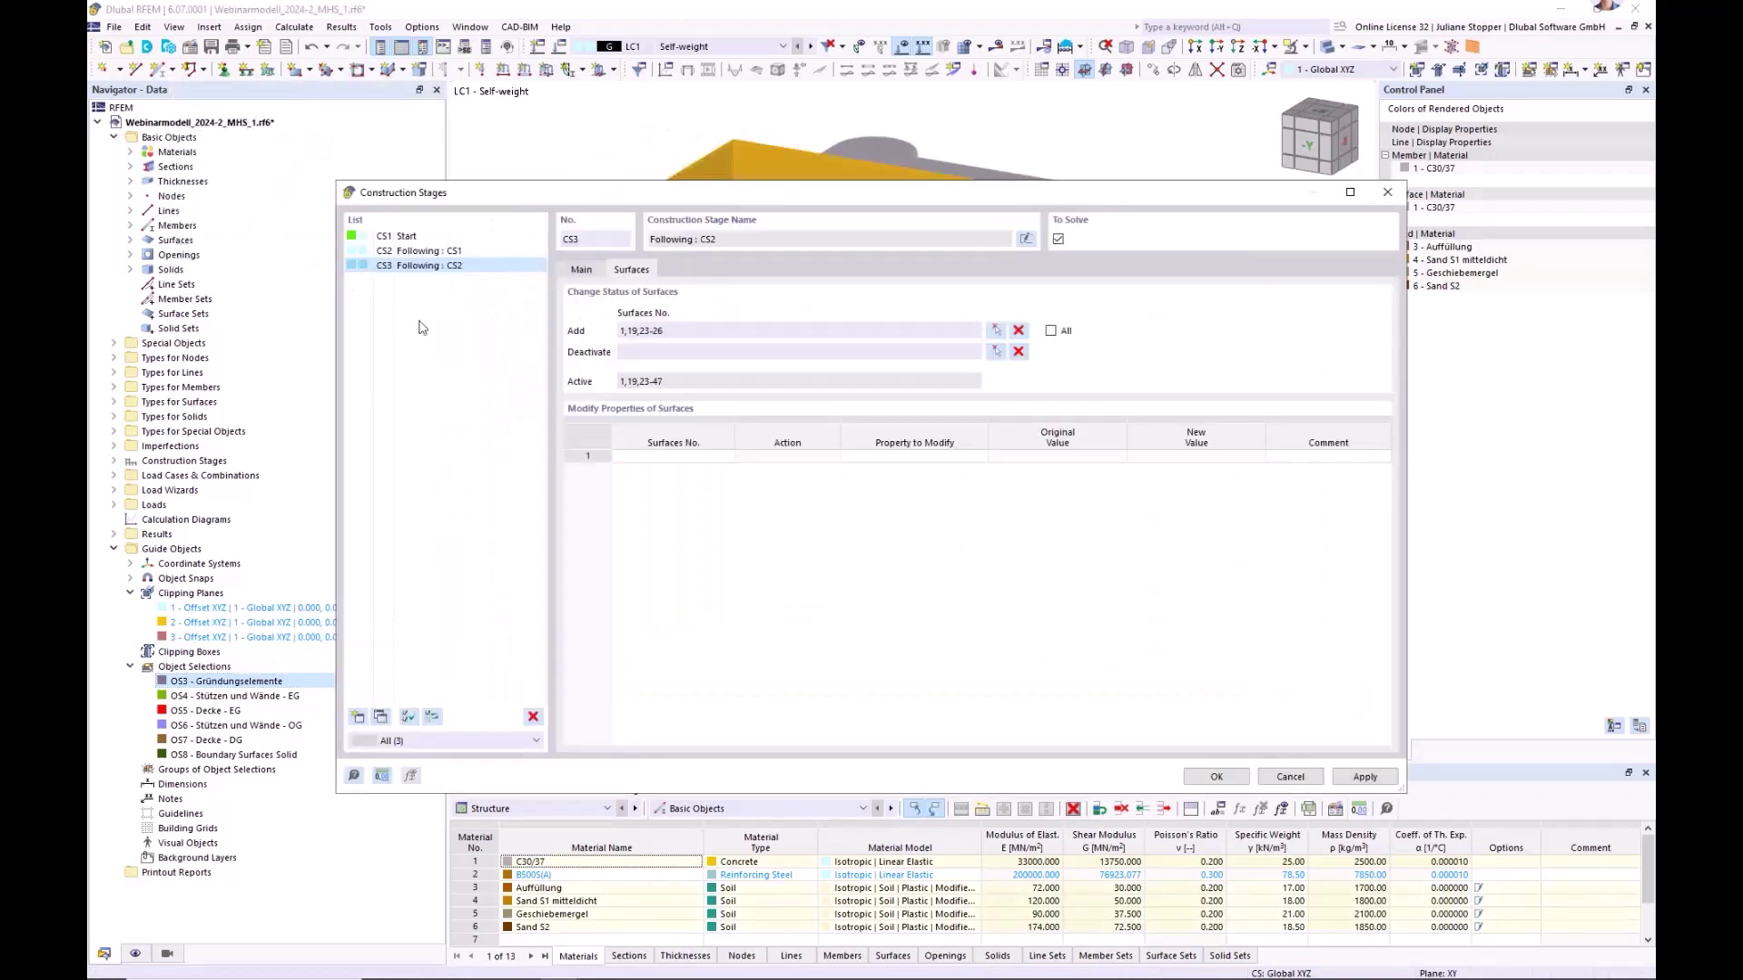
# - Activate surface contact changes for construction stage CS3 and apply the settings
pyautogui.click(580, 271)
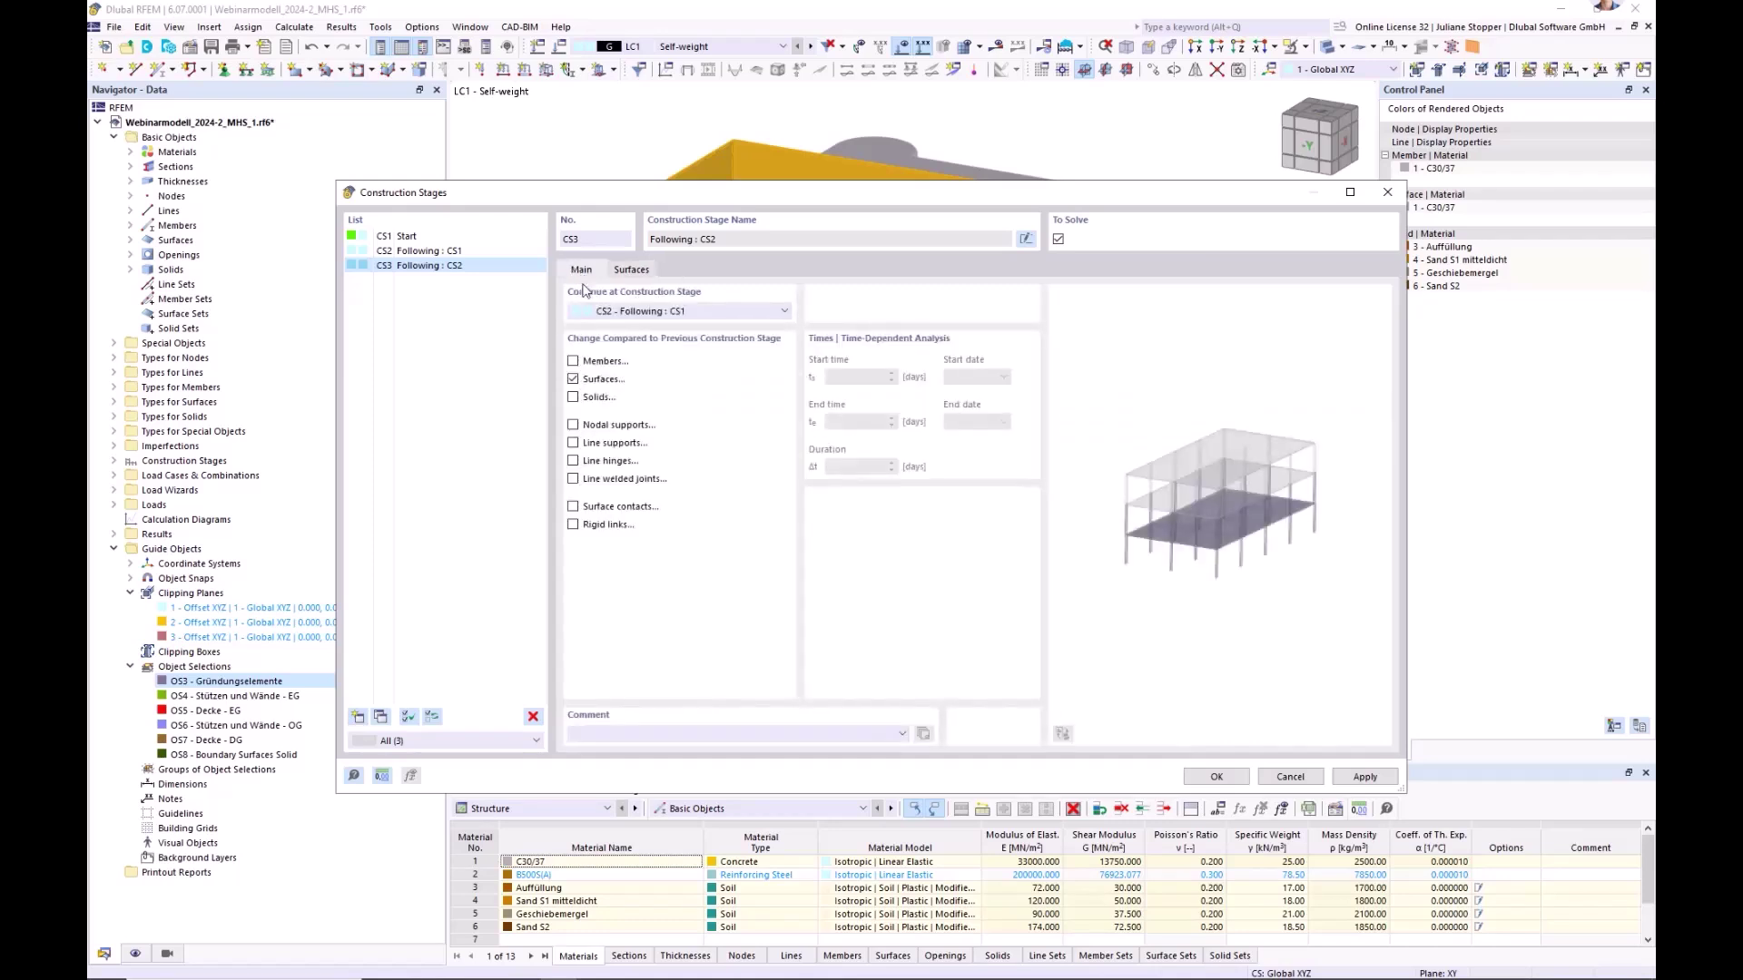
pyautogui.click(572, 507)
pyautogui.click(711, 273)
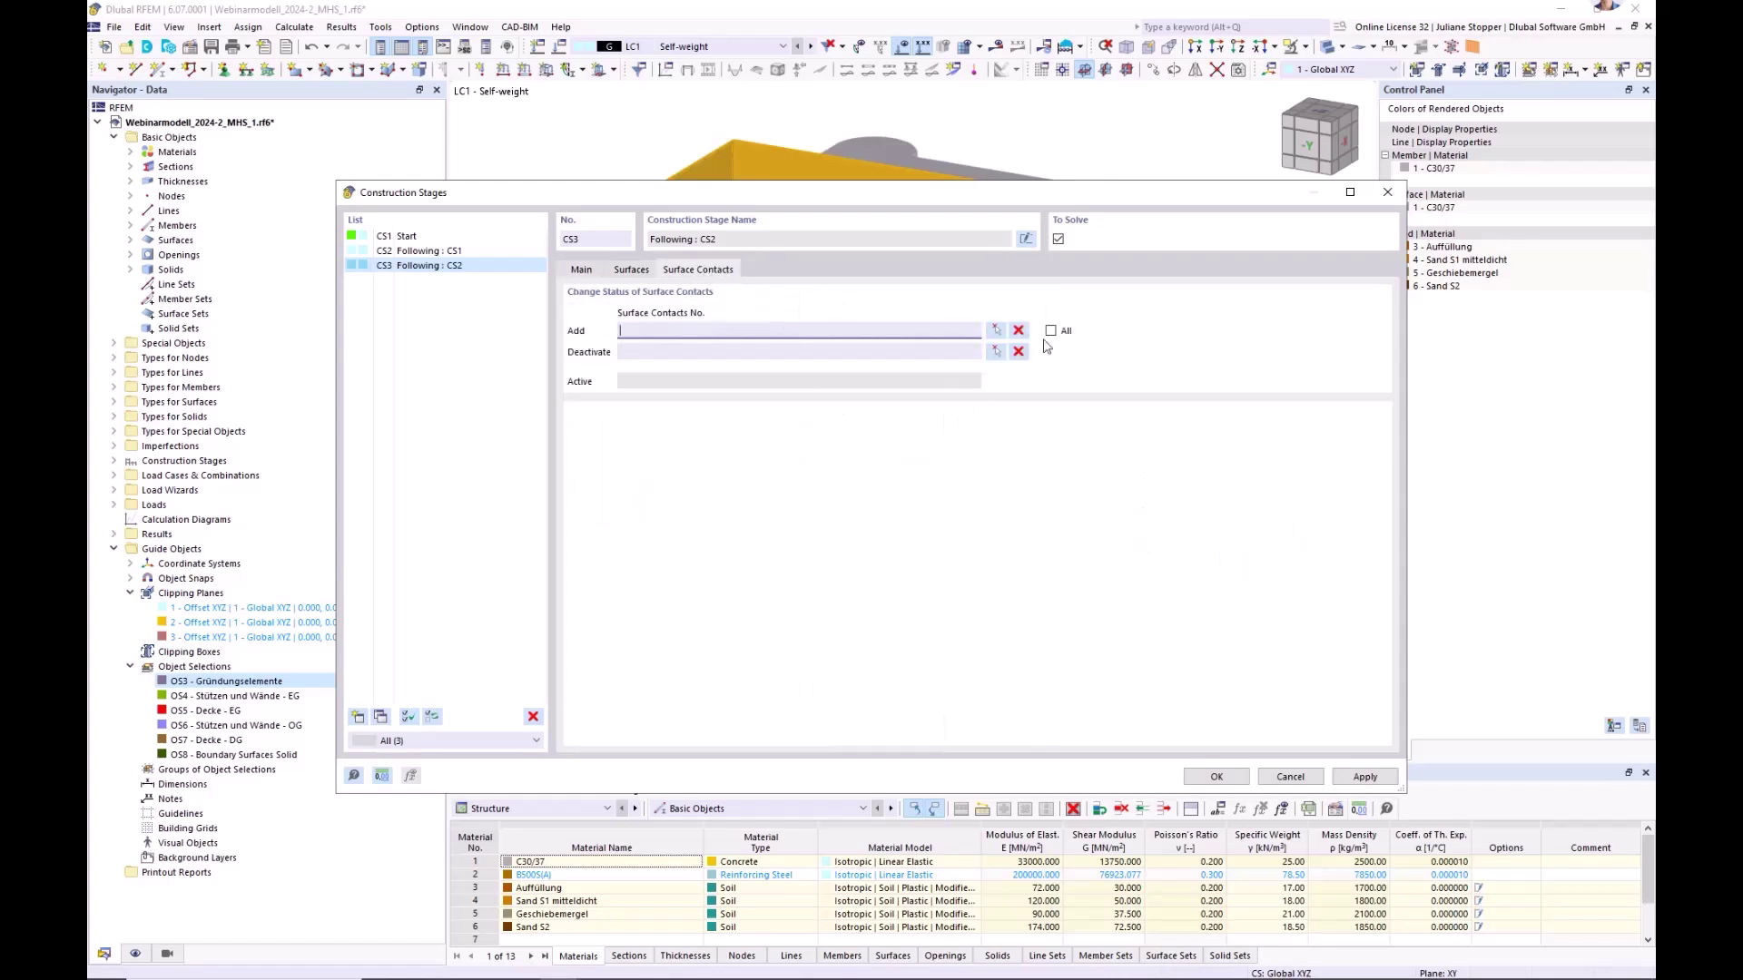
pyautogui.click(580, 273)
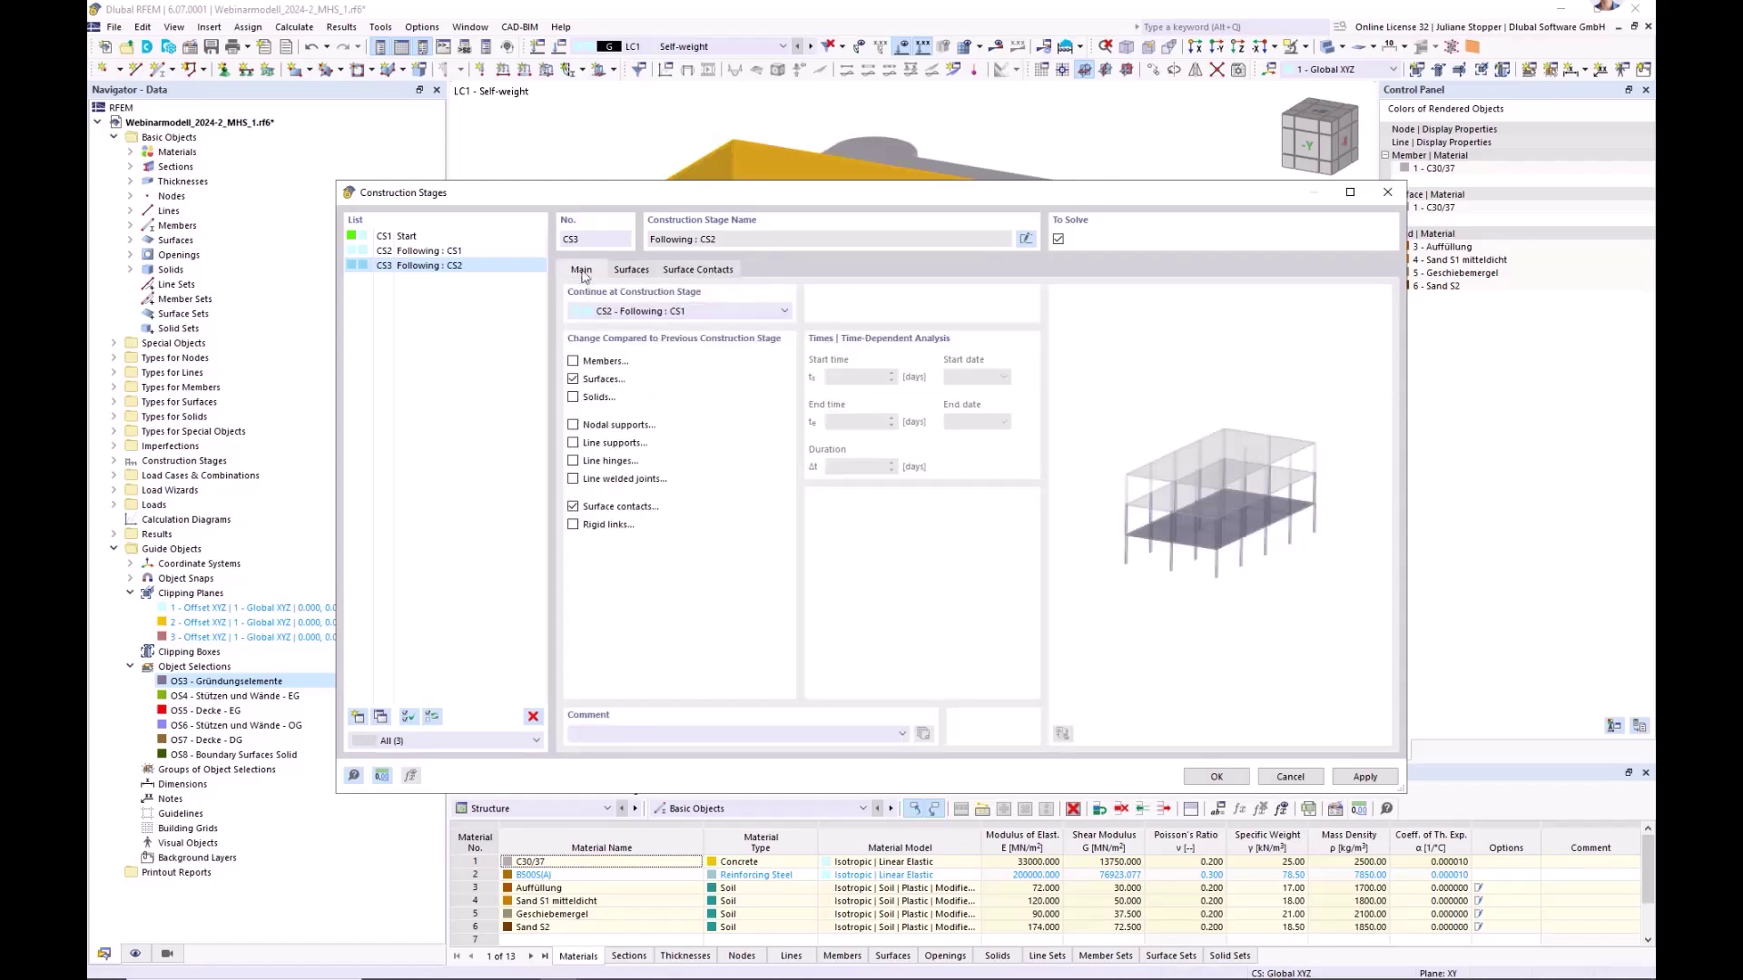
pyautogui.click(1365, 777)
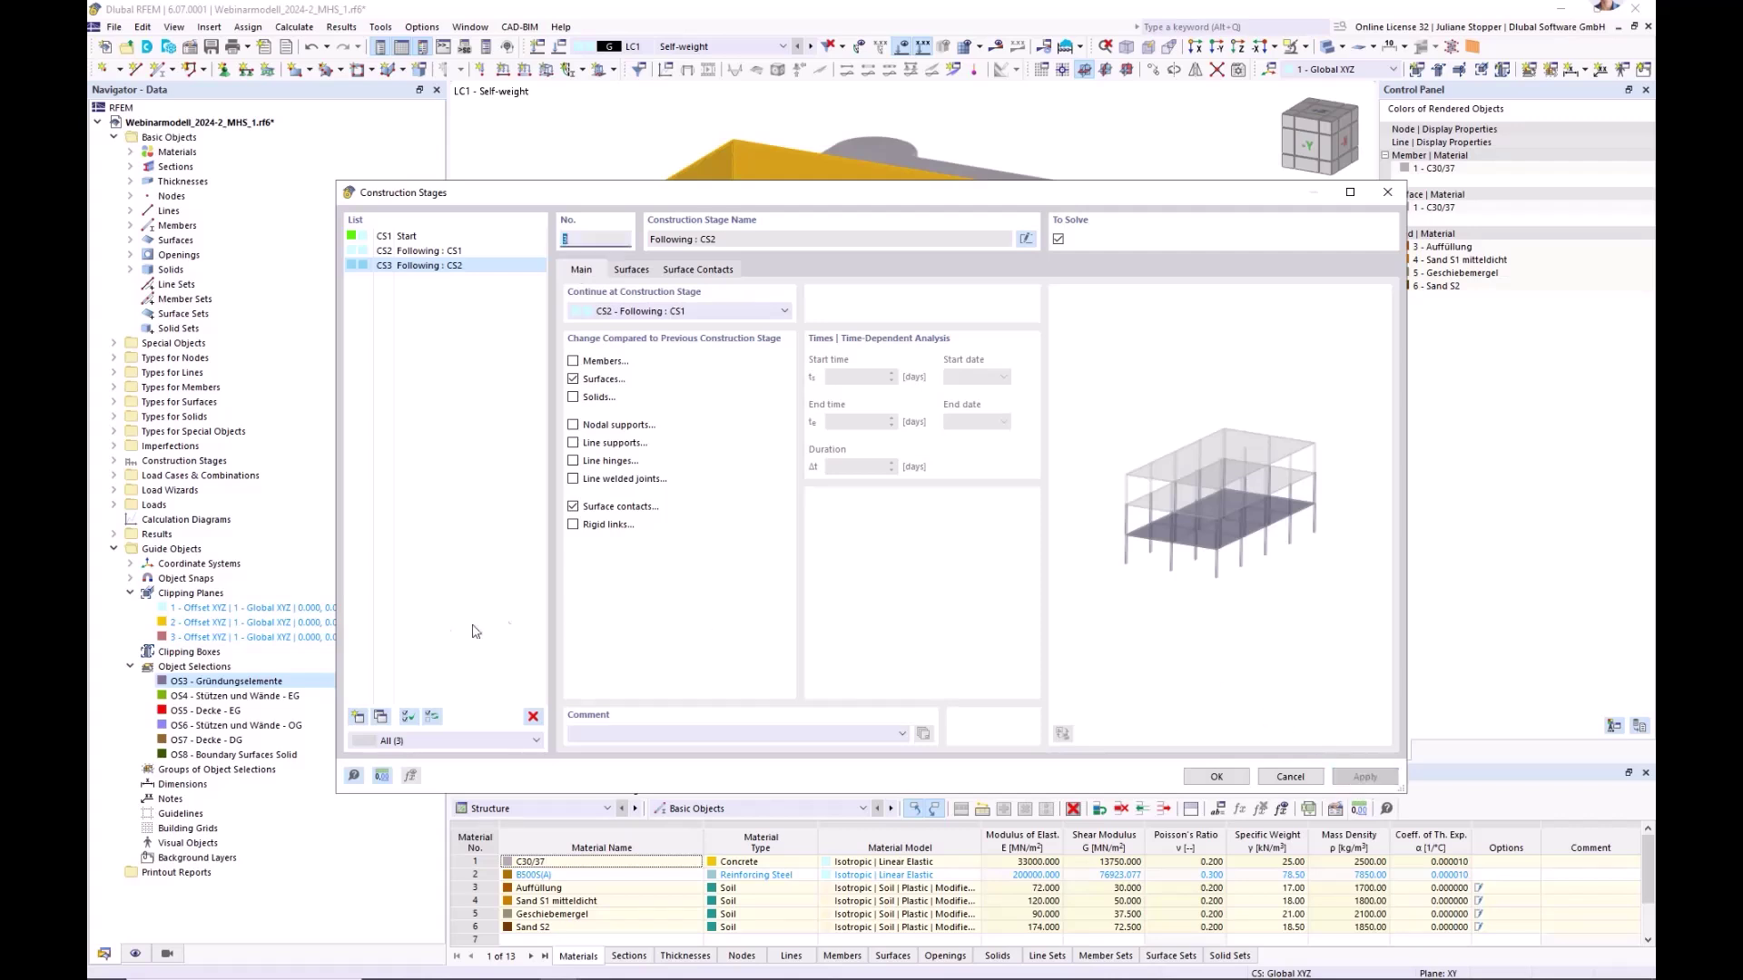
# - Create construction stage CS4 without surface contact changes and add surfaces 4,6,8,10,12,22 of the Stützen und Wände - EG object selection
pyautogui.click(357, 718)
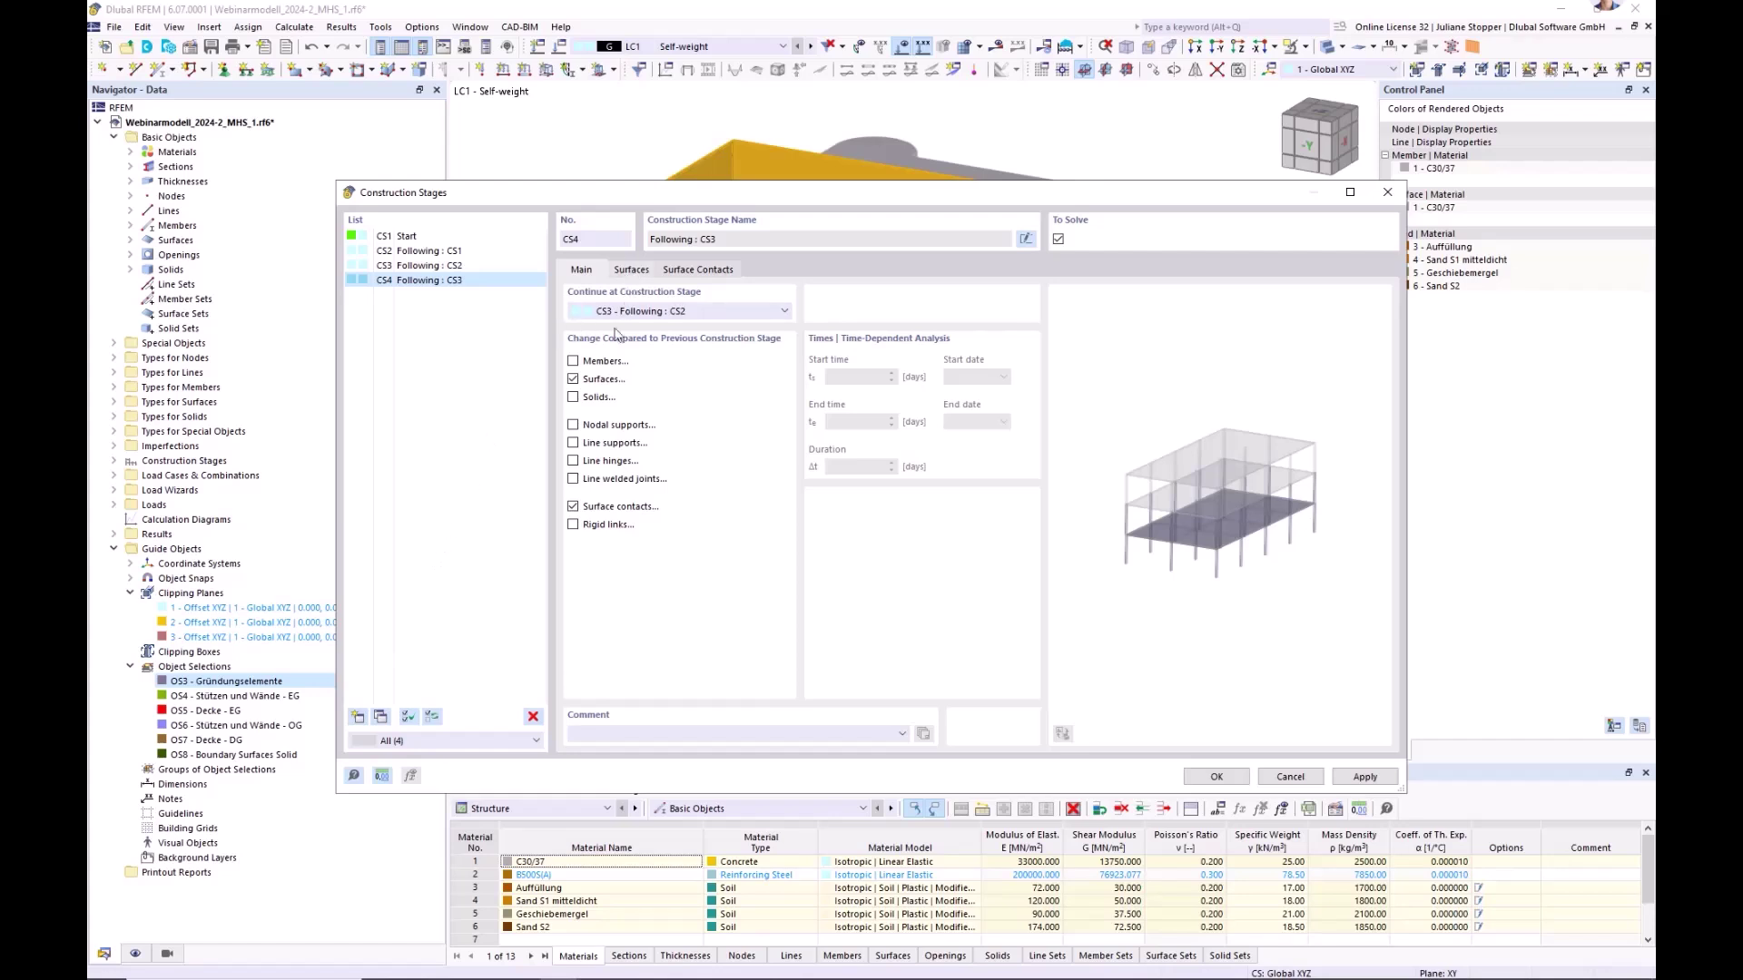
pyautogui.click(573, 505)
pyautogui.click(634, 271)
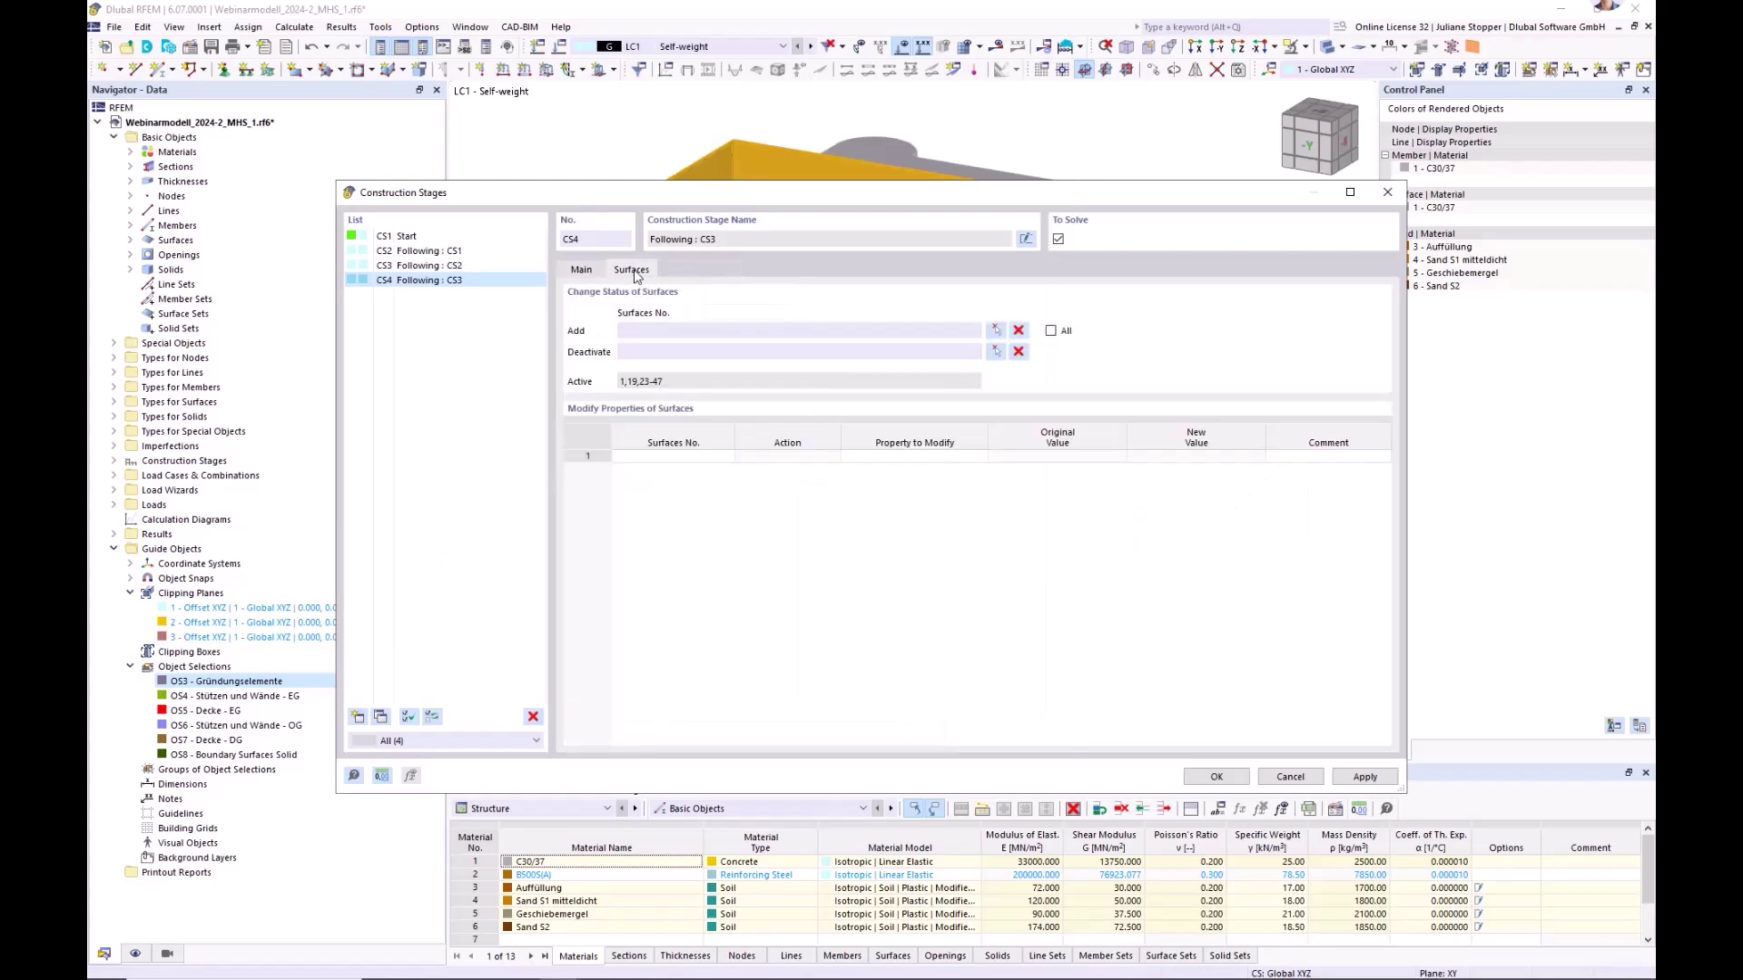
pyautogui.click(997, 350)
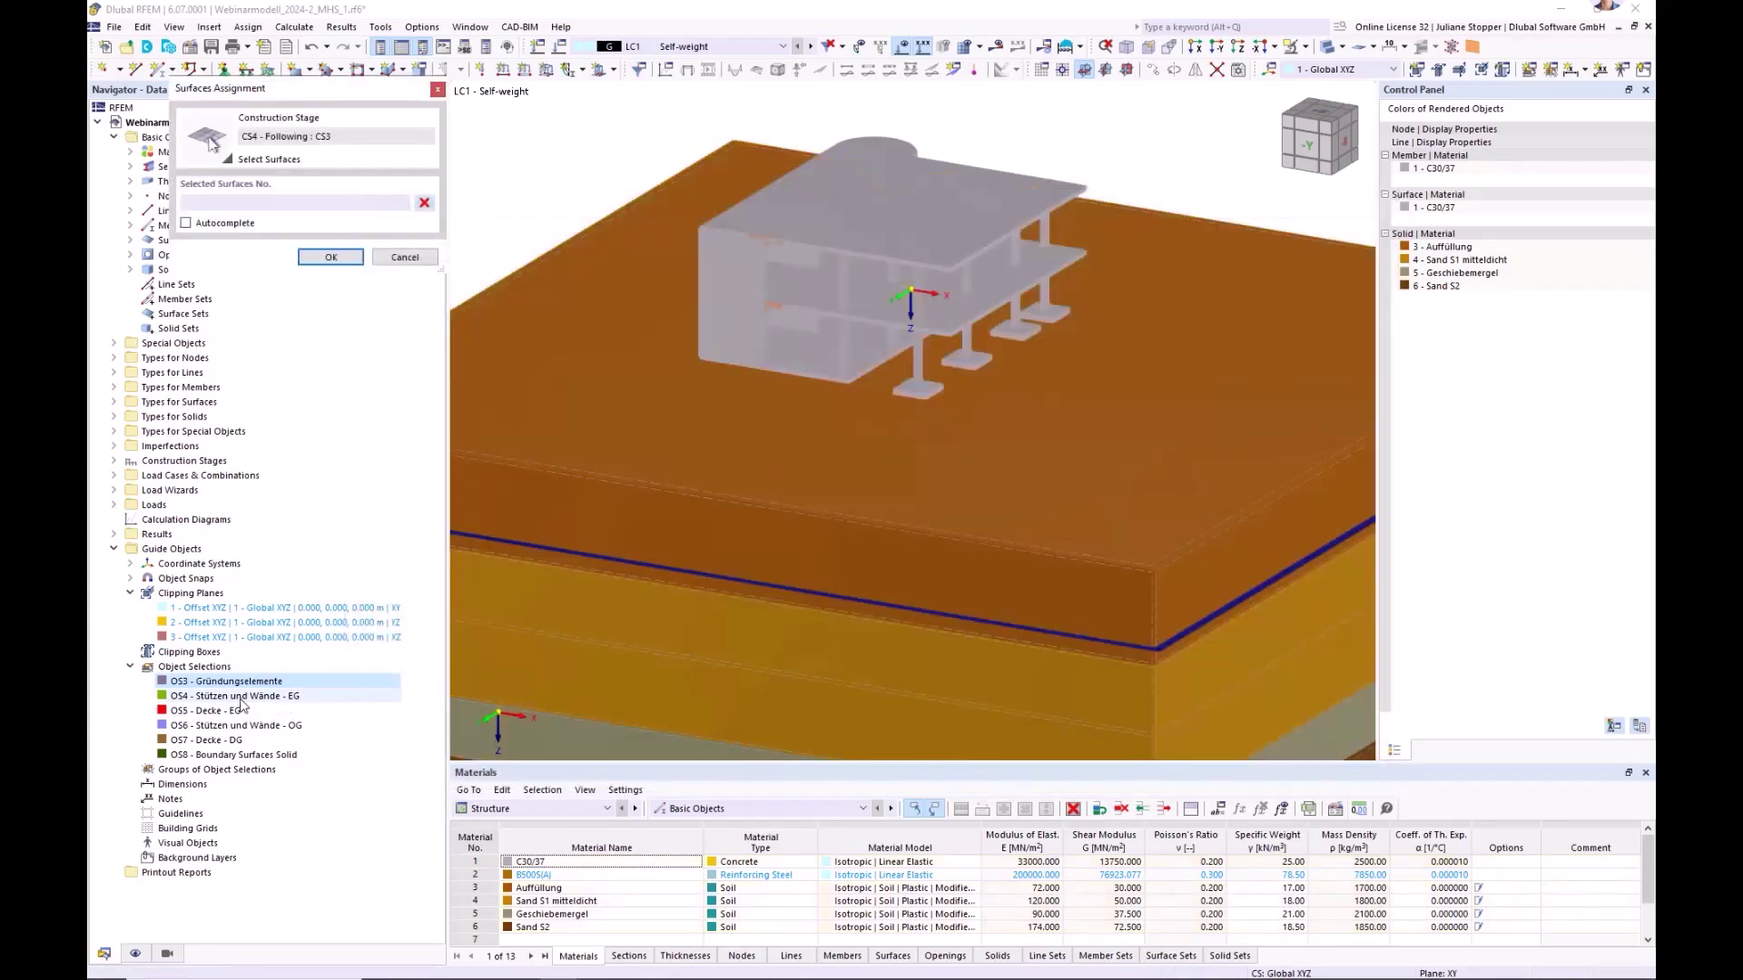
pyautogui.click(272, 696)
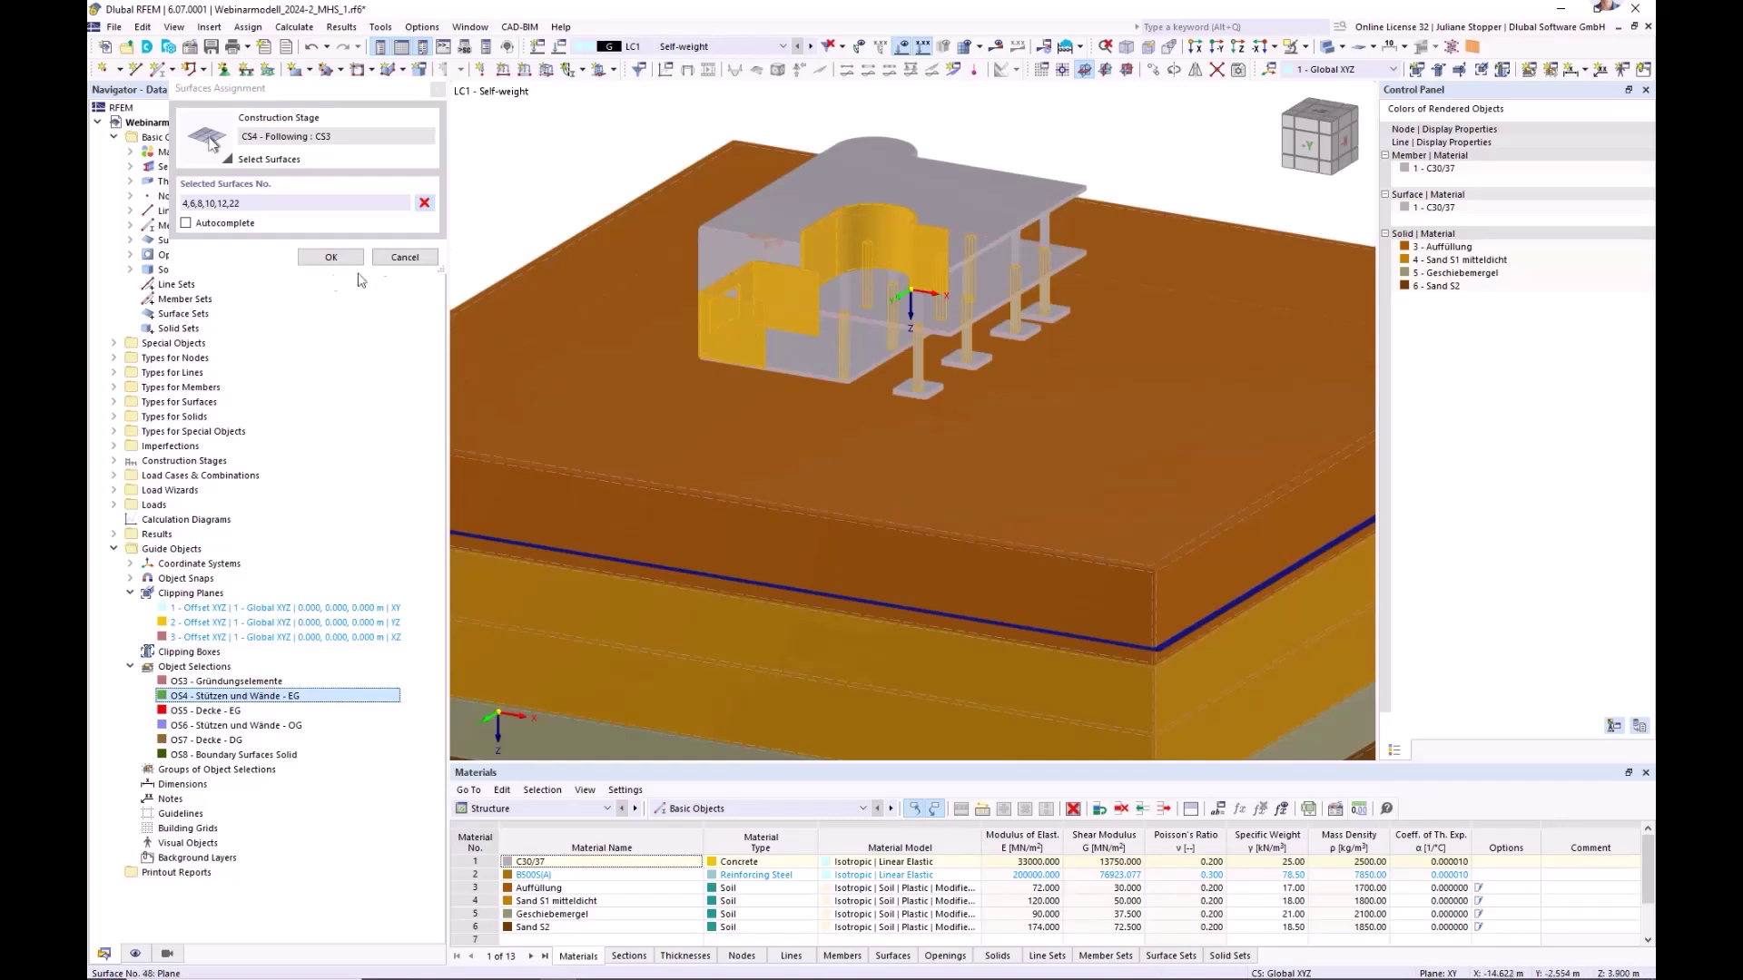
pyautogui.click(328, 258)
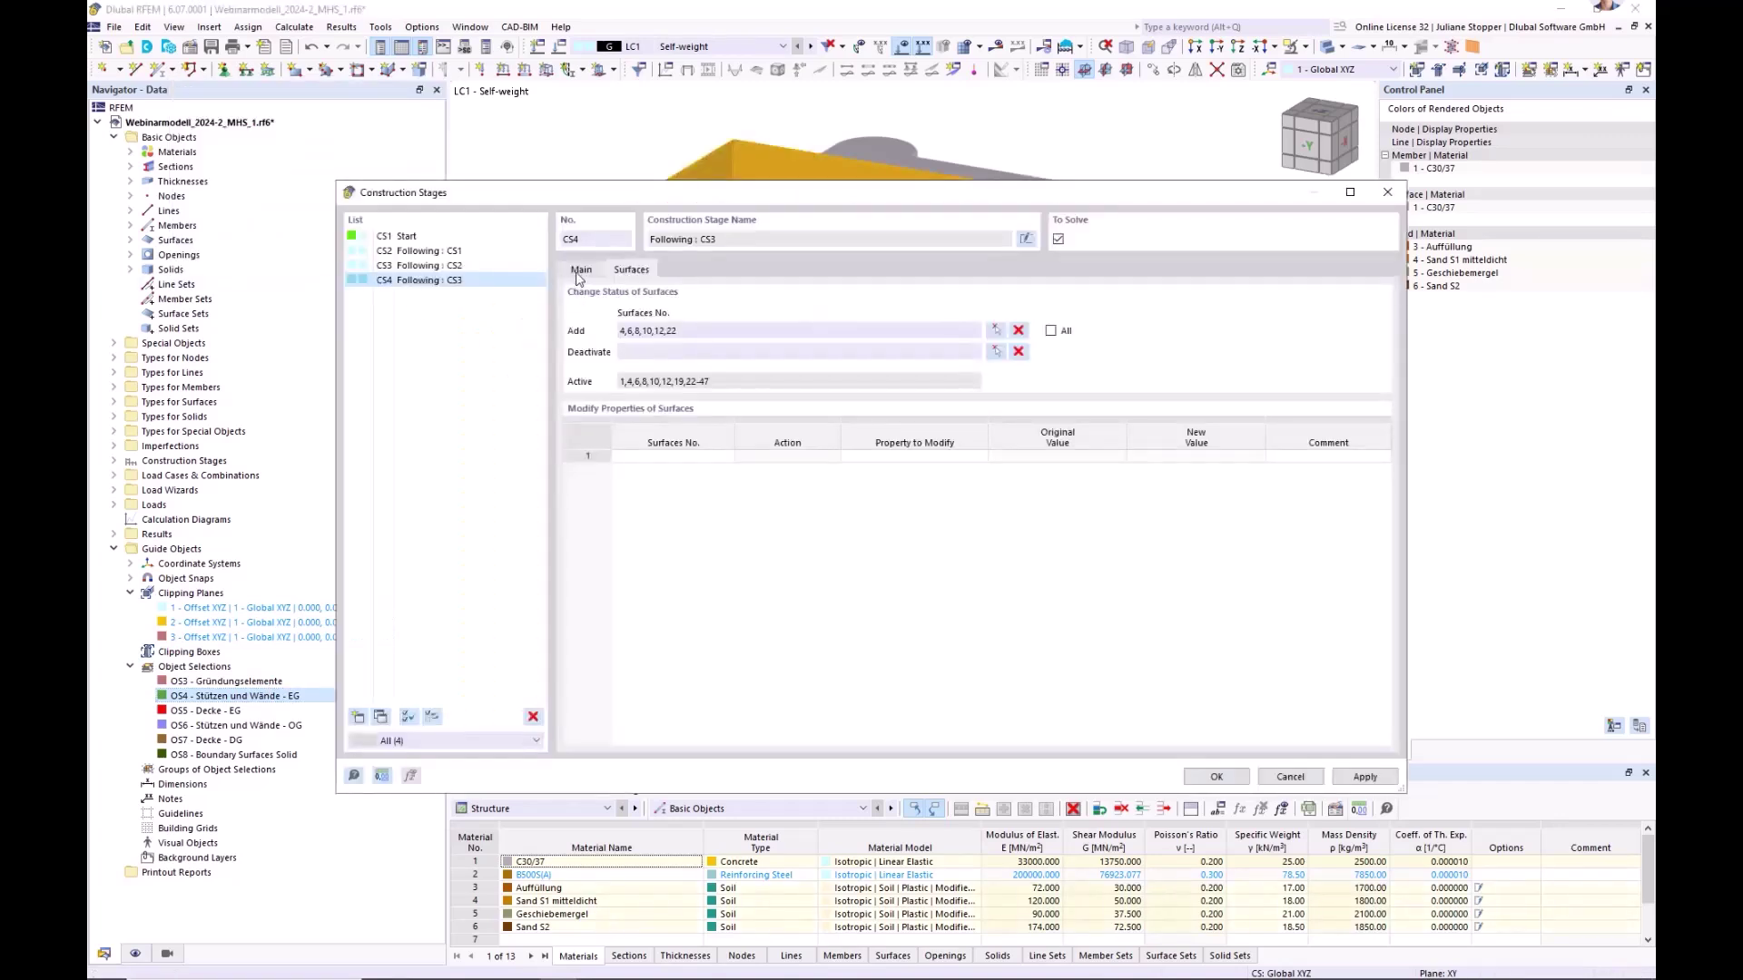
# - Activate member changes for CS4, add members 5-8,13-16,18 of the Stützen und Wände - EG object selection, and apply the settings
pyautogui.click(580, 270)
pyautogui.click(573, 361)
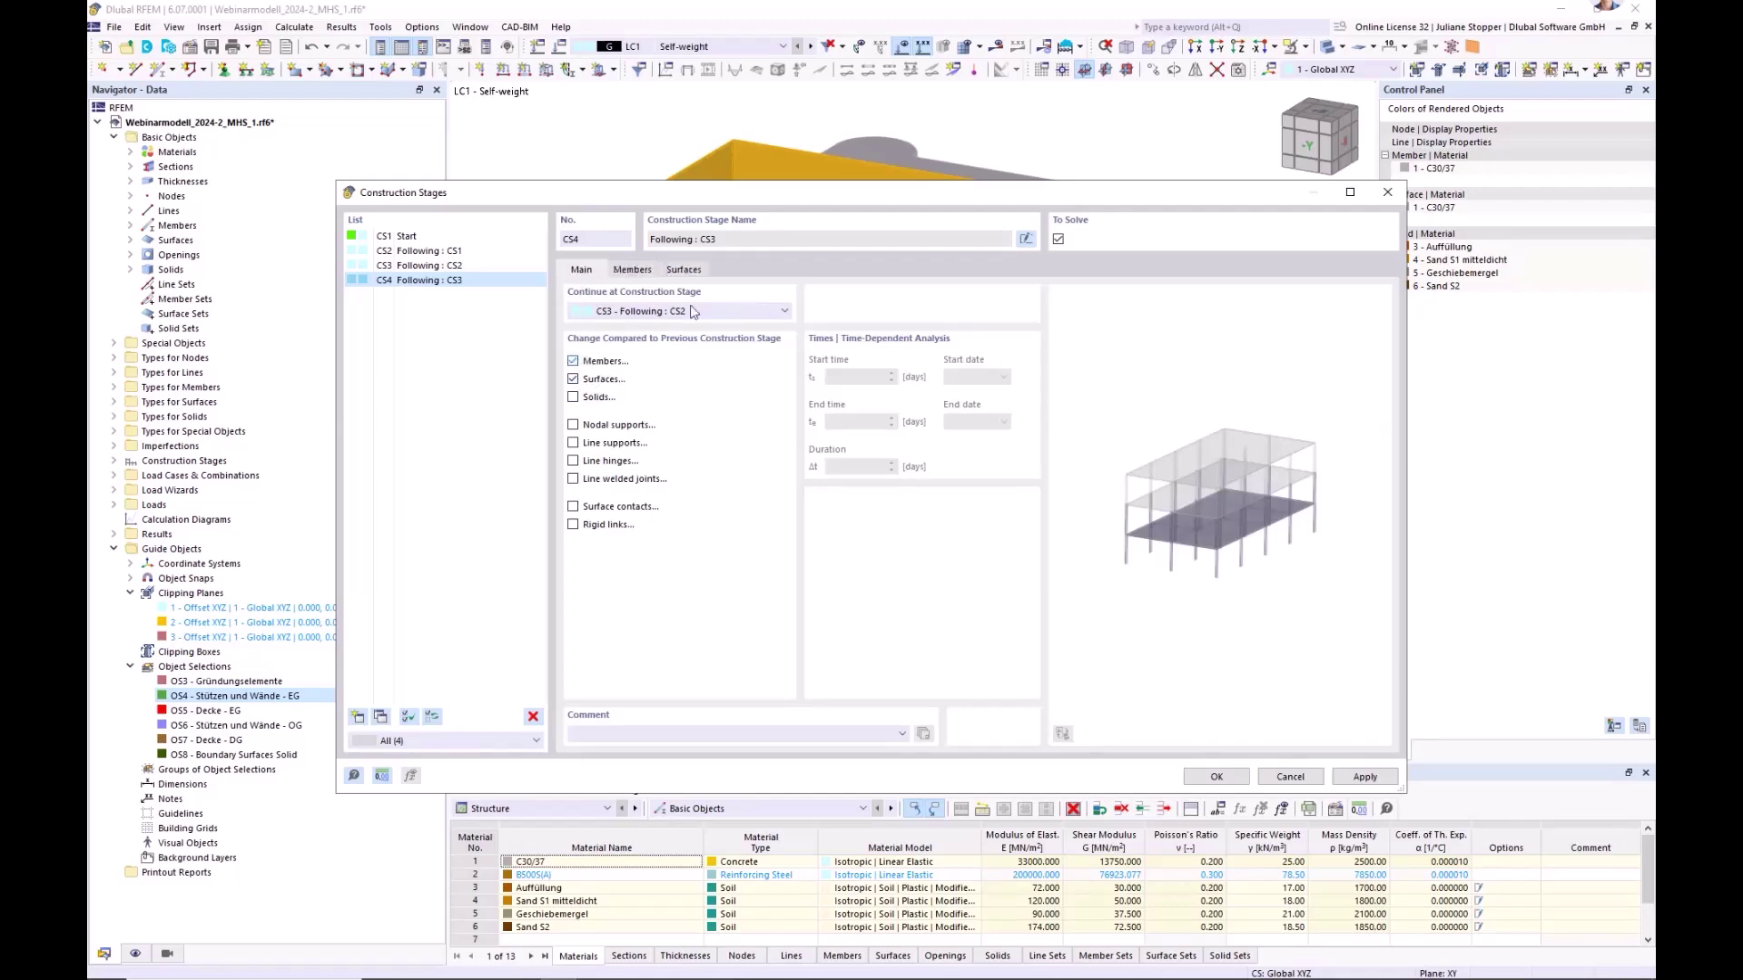
pyautogui.click(641, 272)
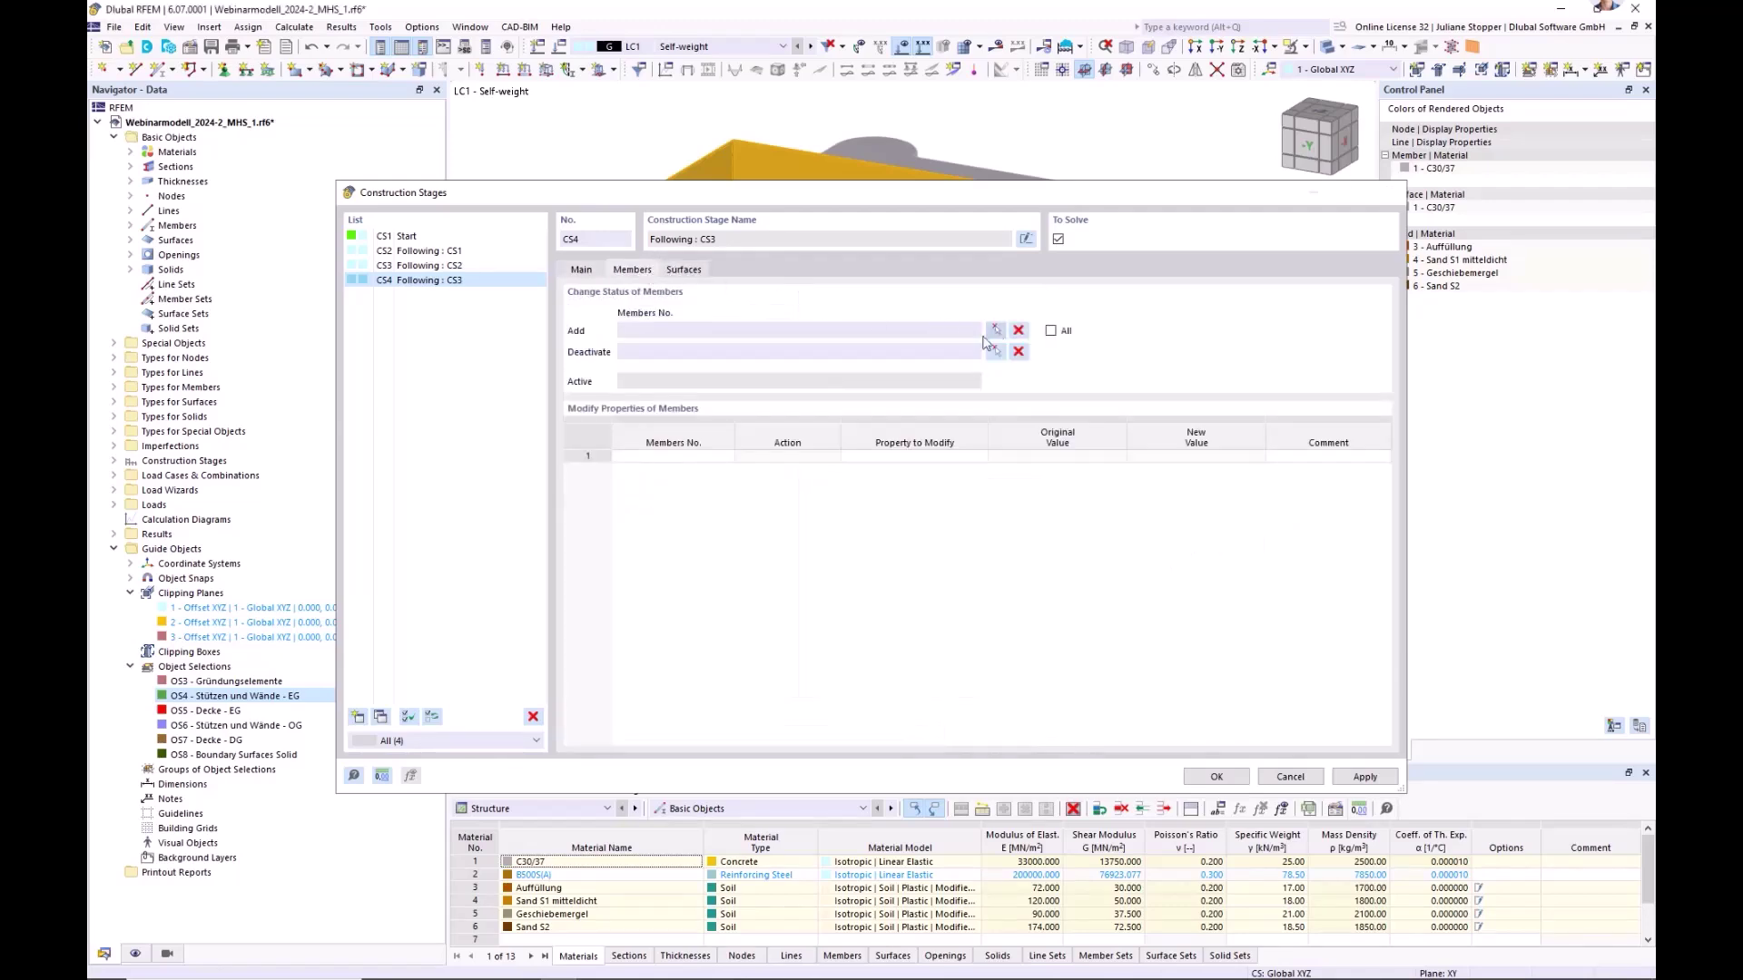
pyautogui.click(996, 331)
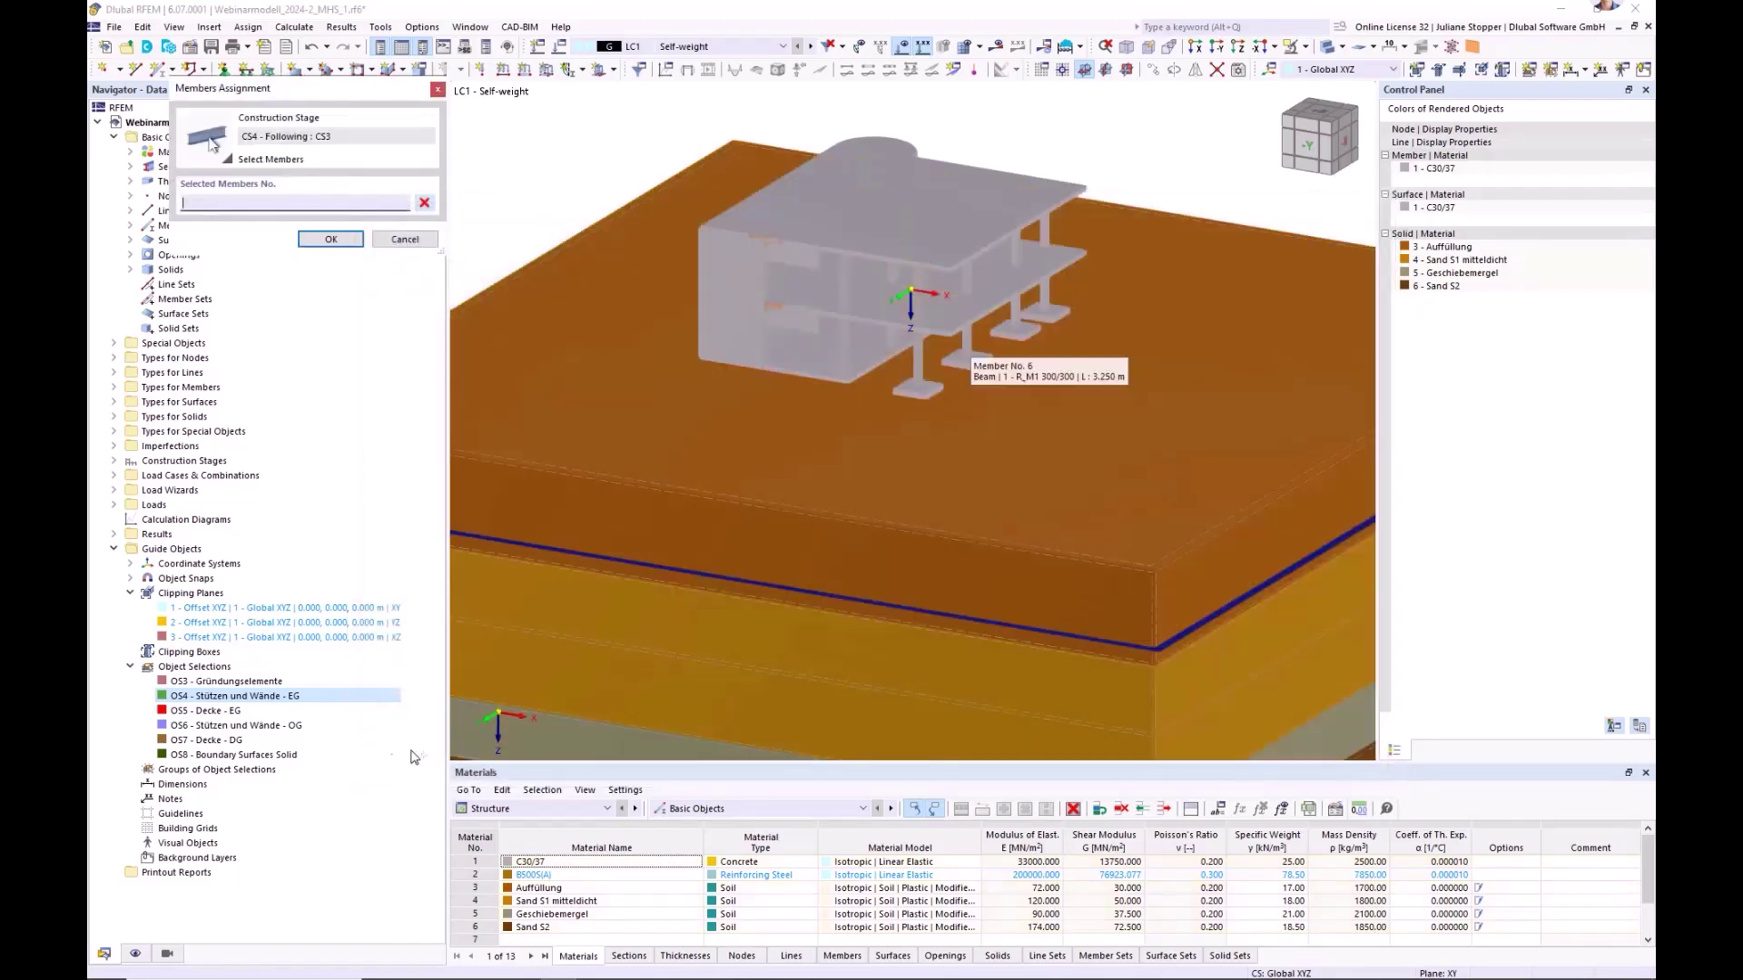
pyautogui.click(236, 695)
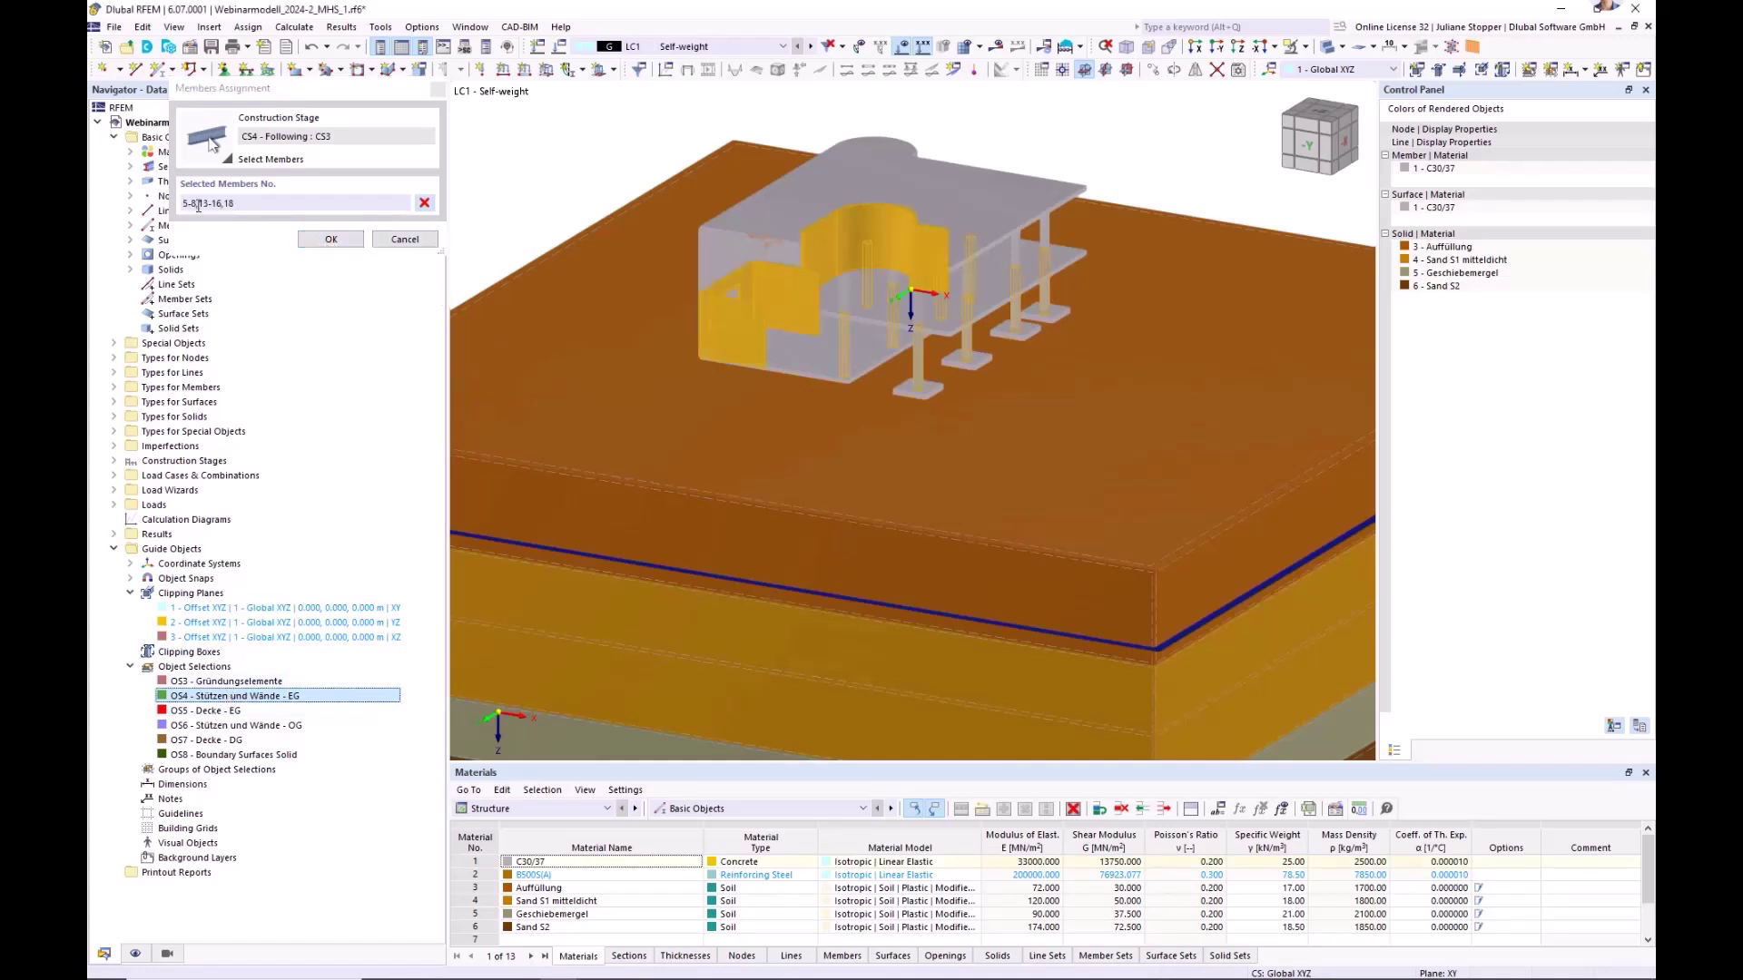
pyautogui.click(331, 238)
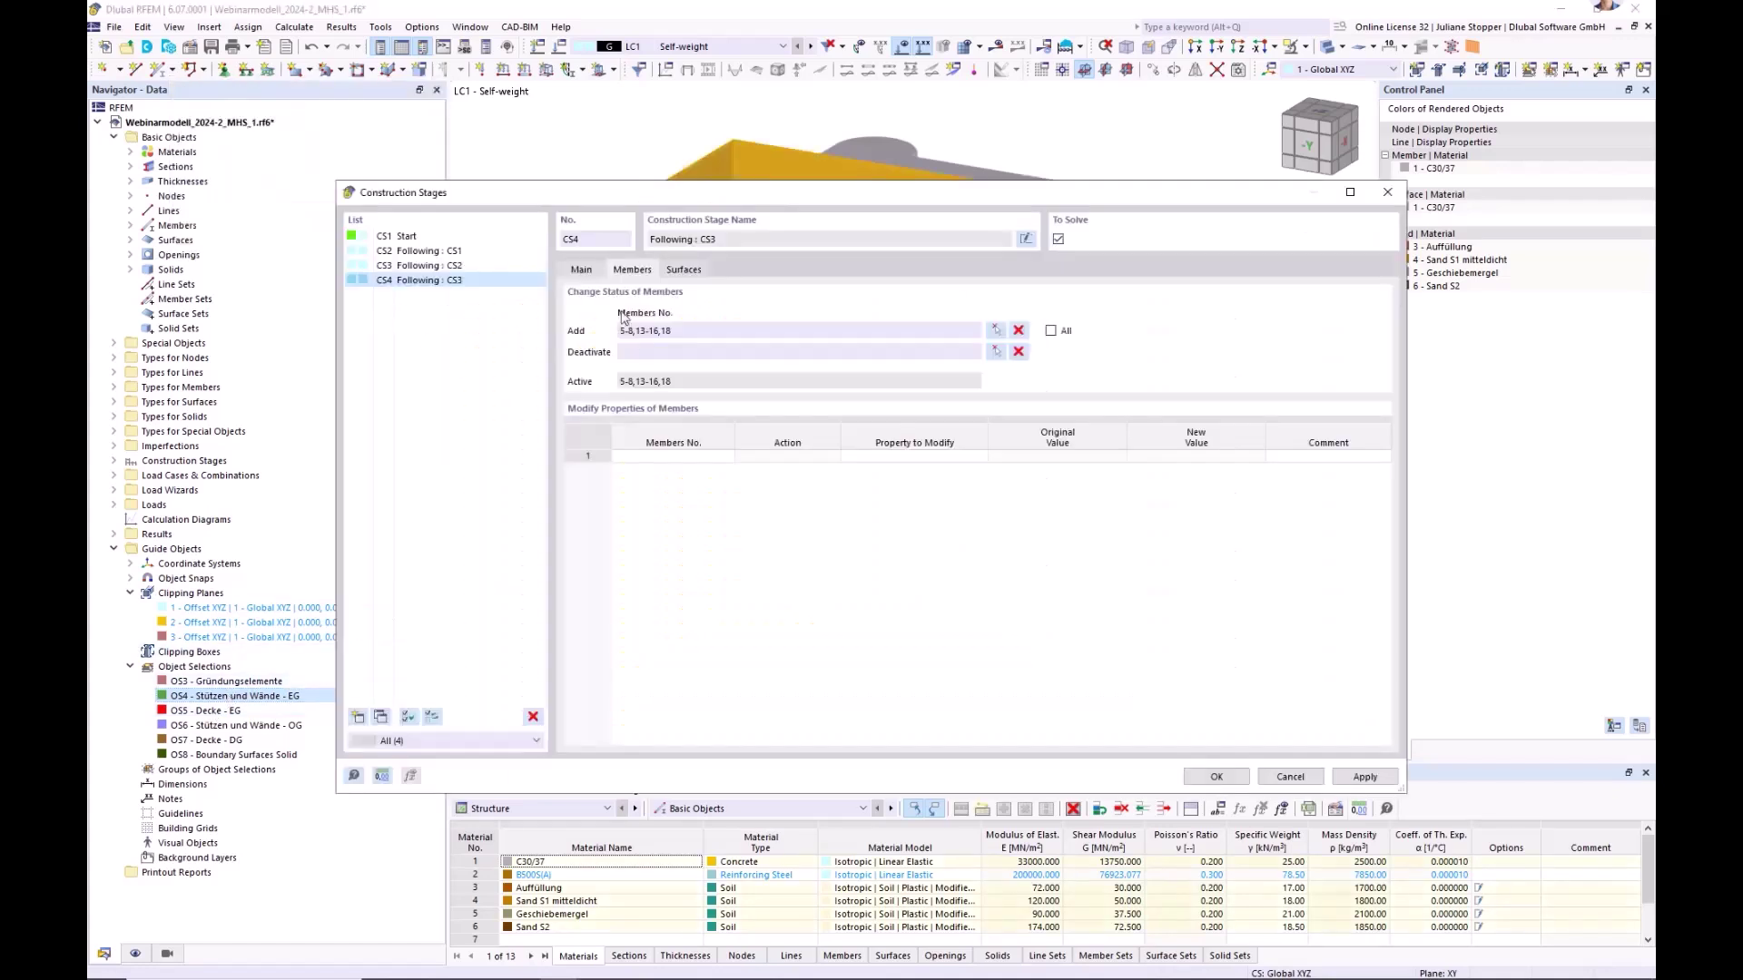
pyautogui.click(584, 272)
pyautogui.click(1366, 777)
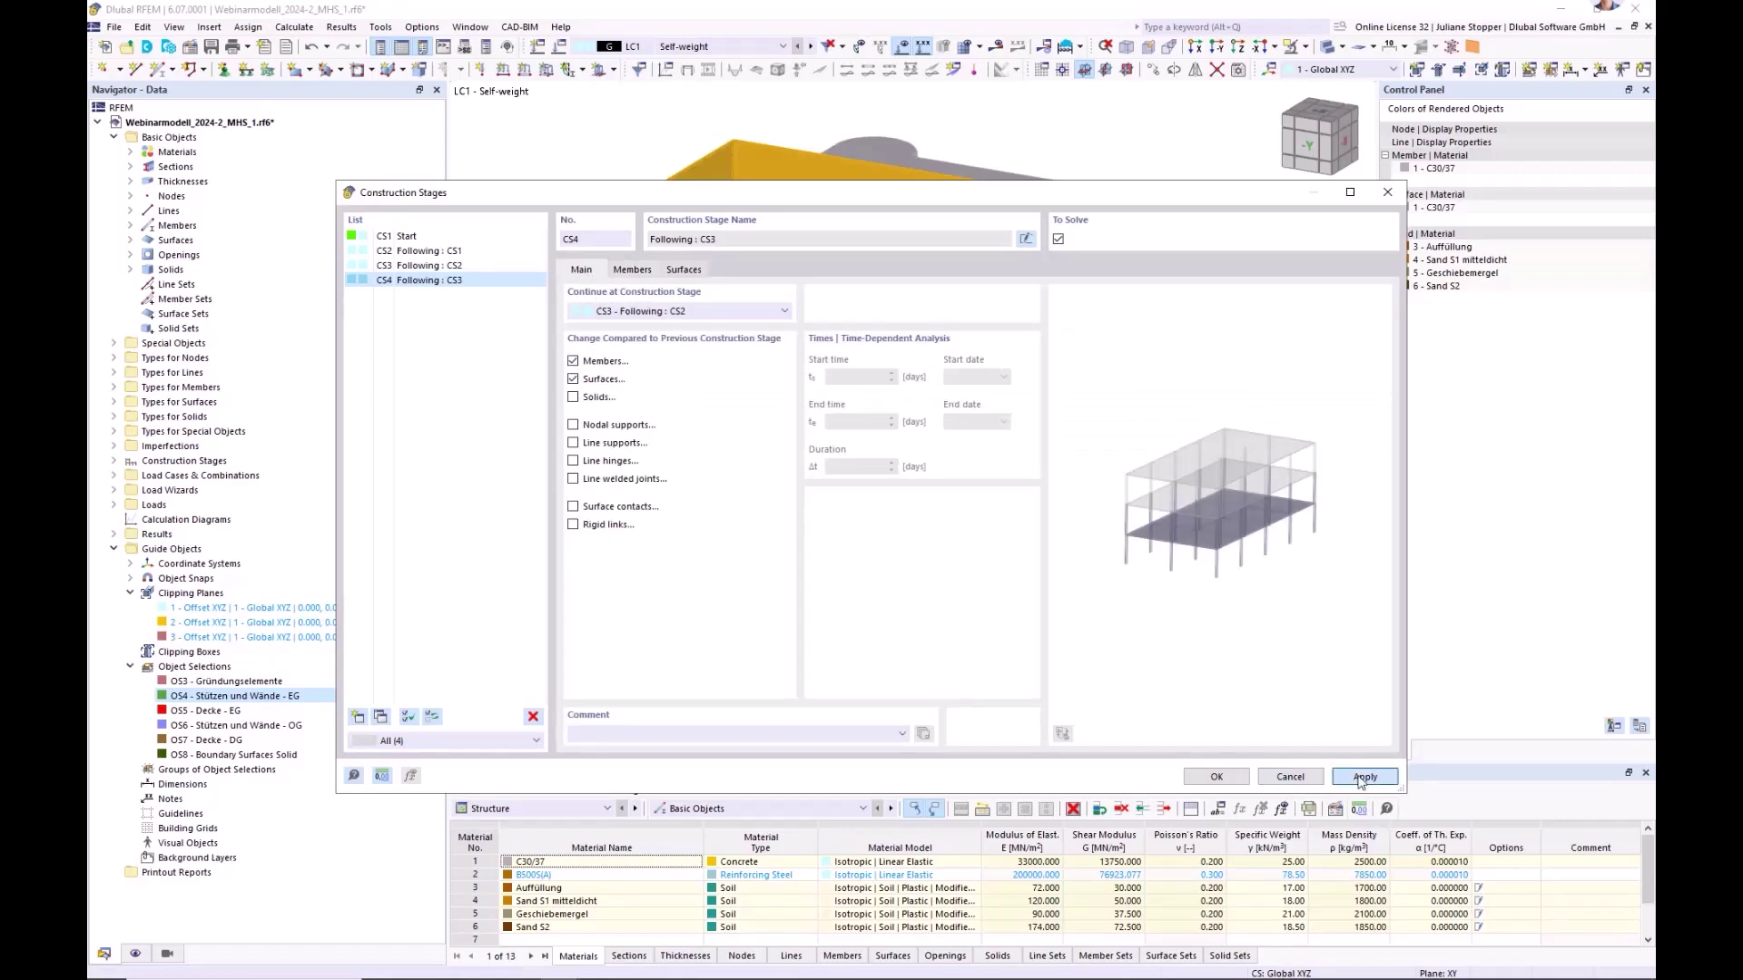
# - Create construction stage CS5 and add members 27-31 of the Decke - EG object selection to it
pyautogui.click(358, 717)
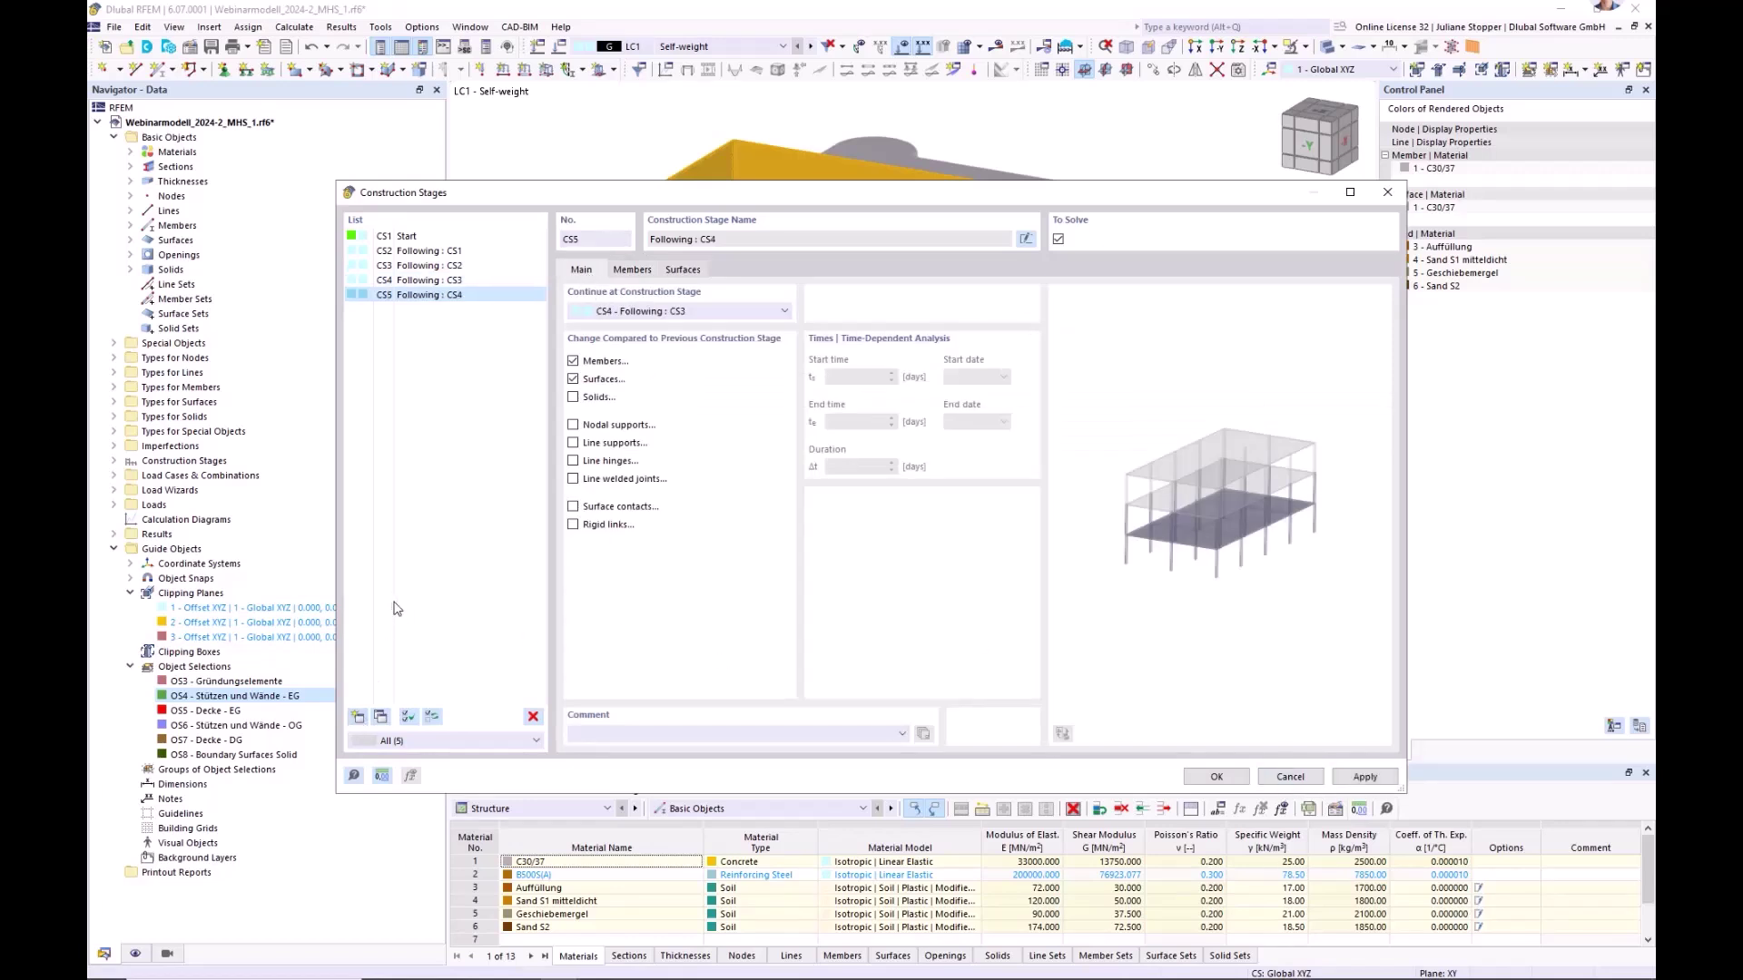
pyautogui.click(633, 270)
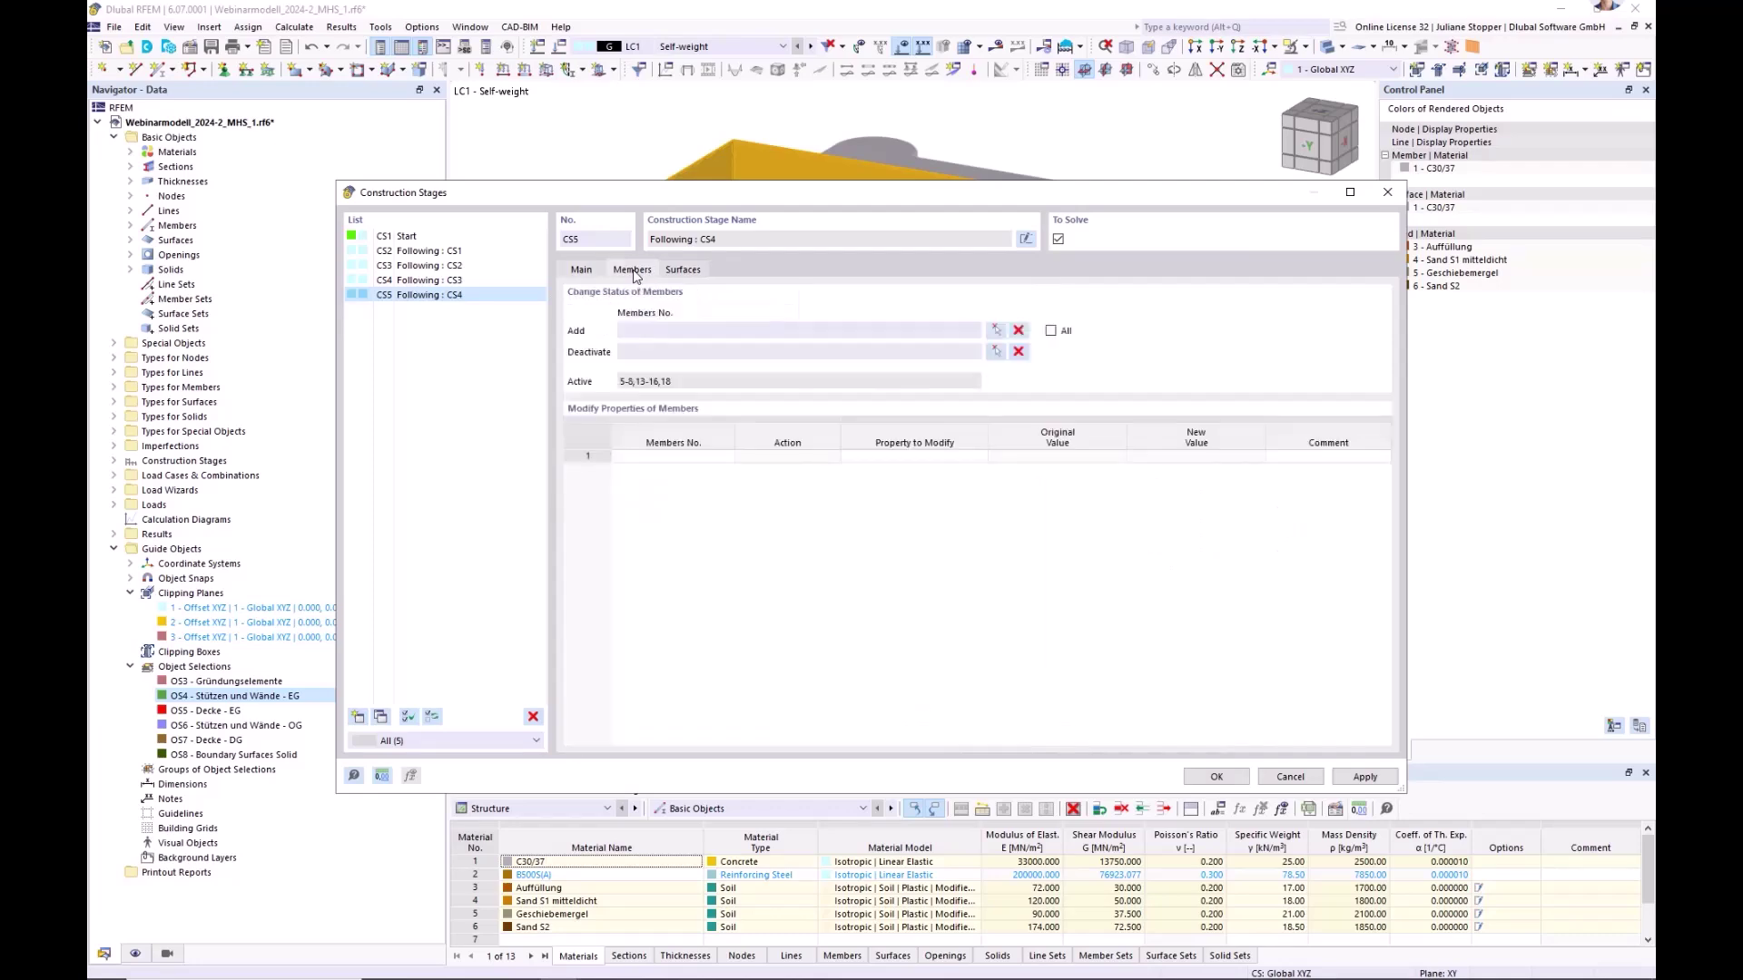
pyautogui.click(997, 330)
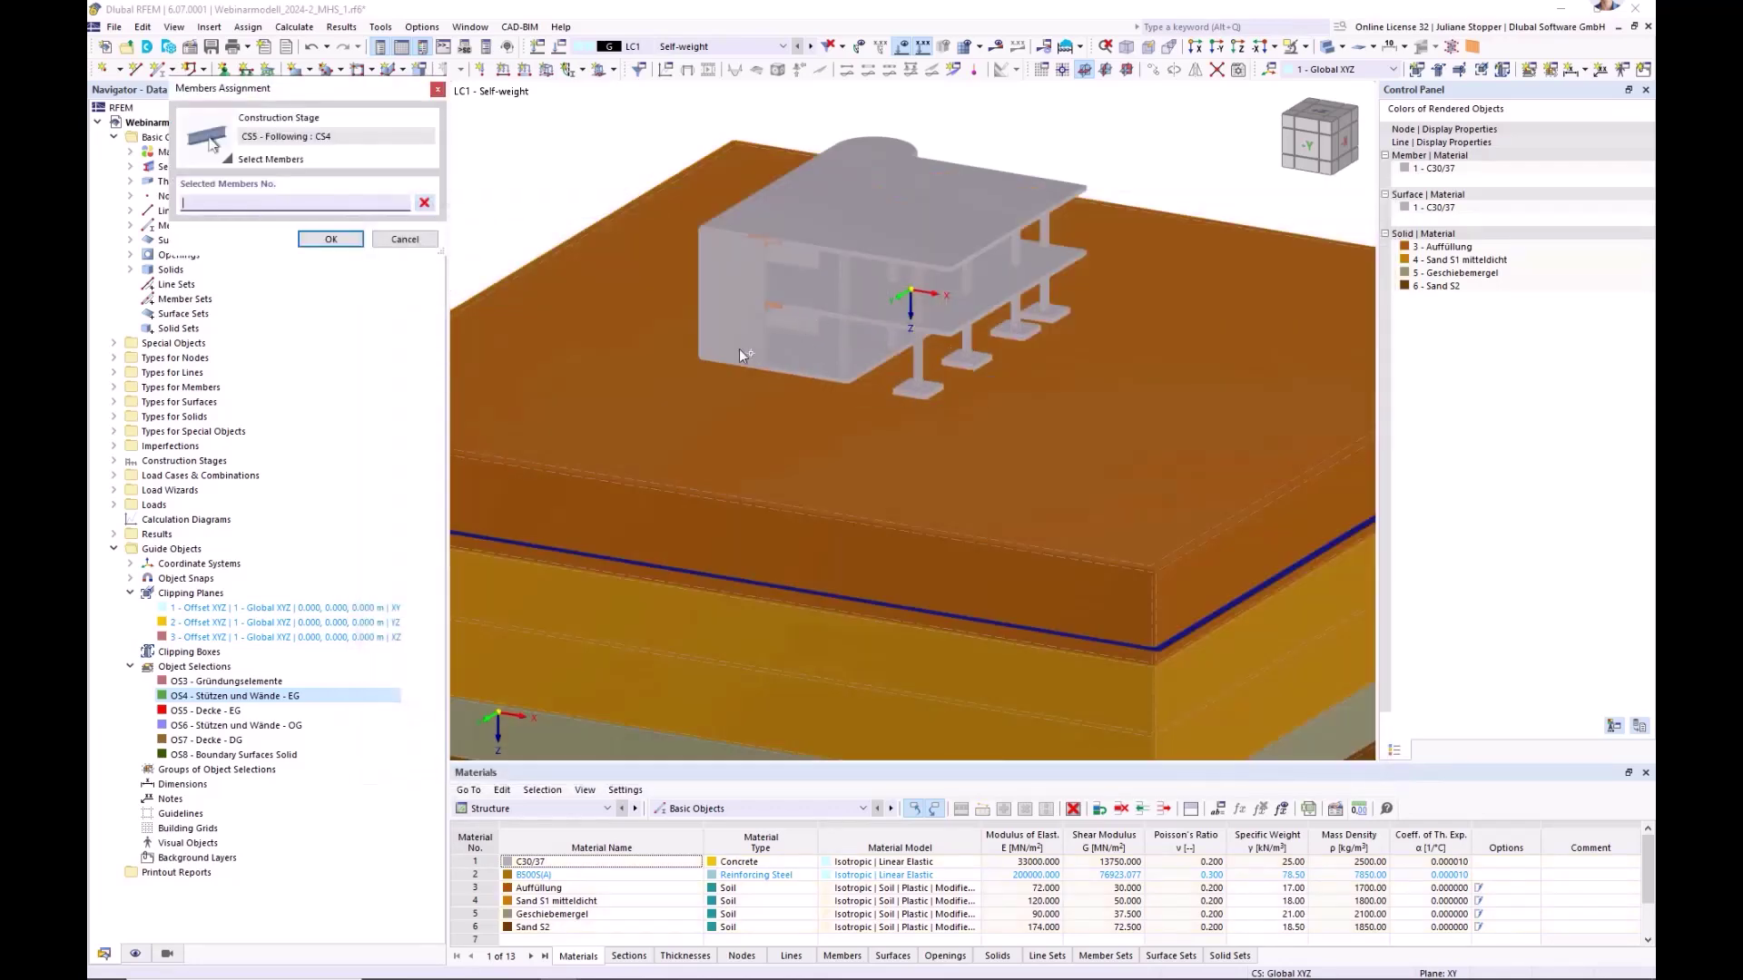
pyautogui.click(207, 712)
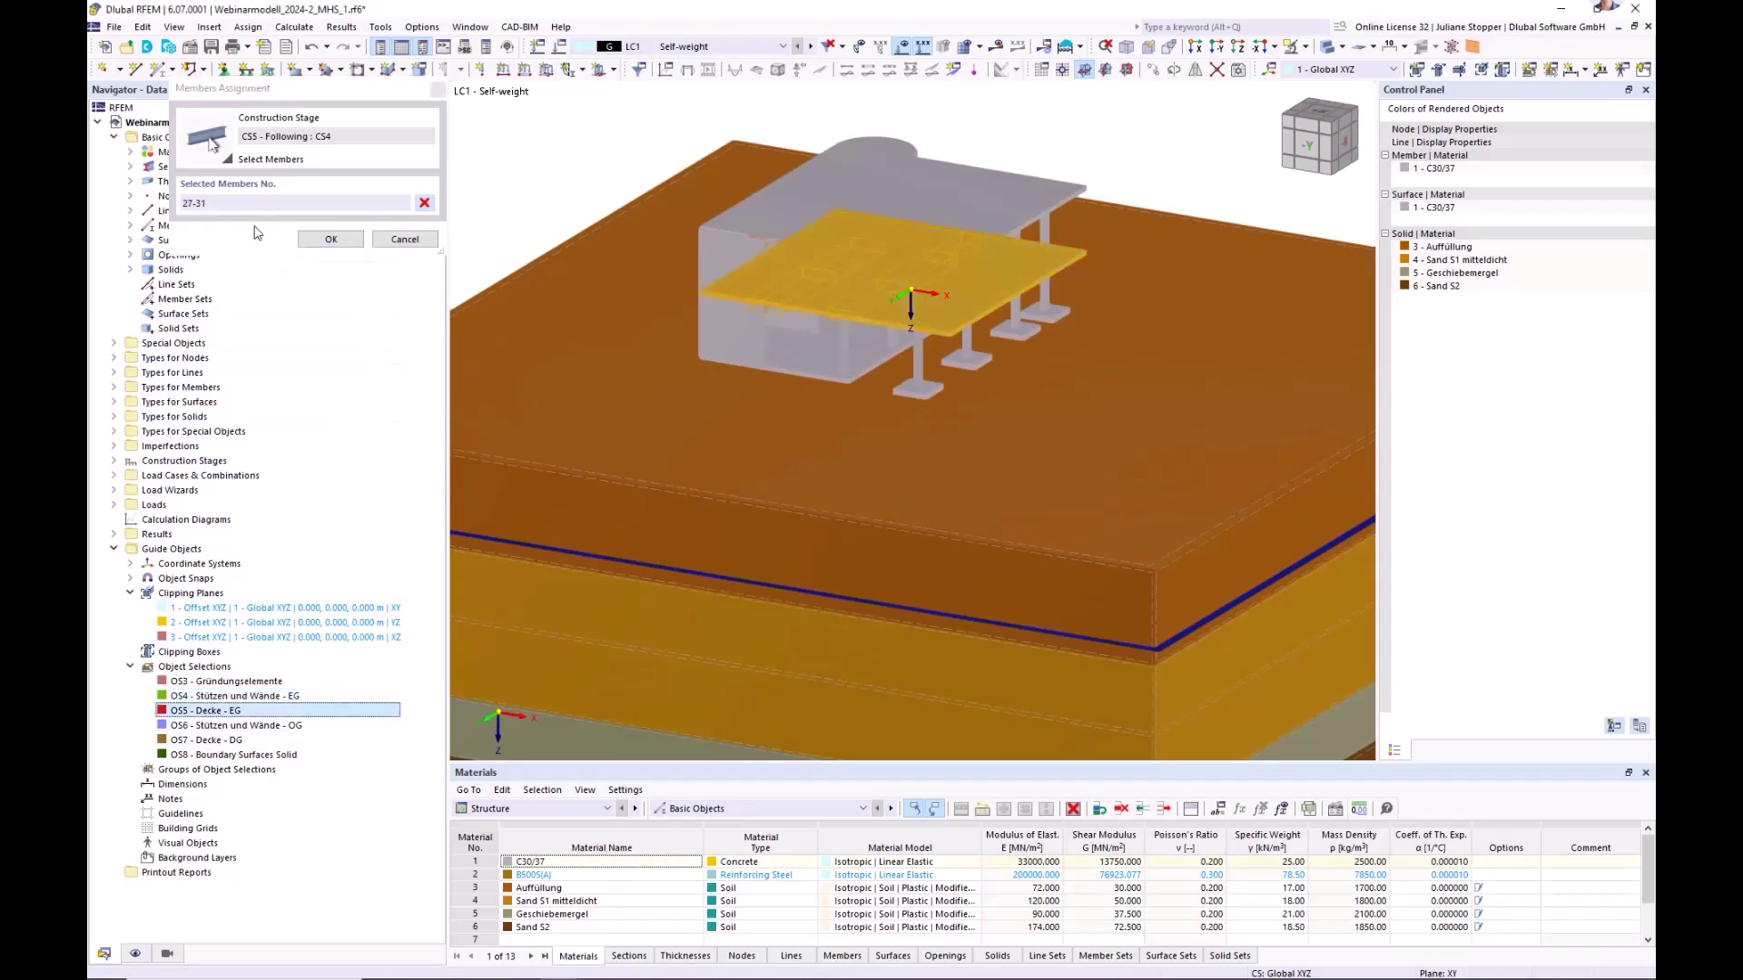
pyautogui.click(329, 240)
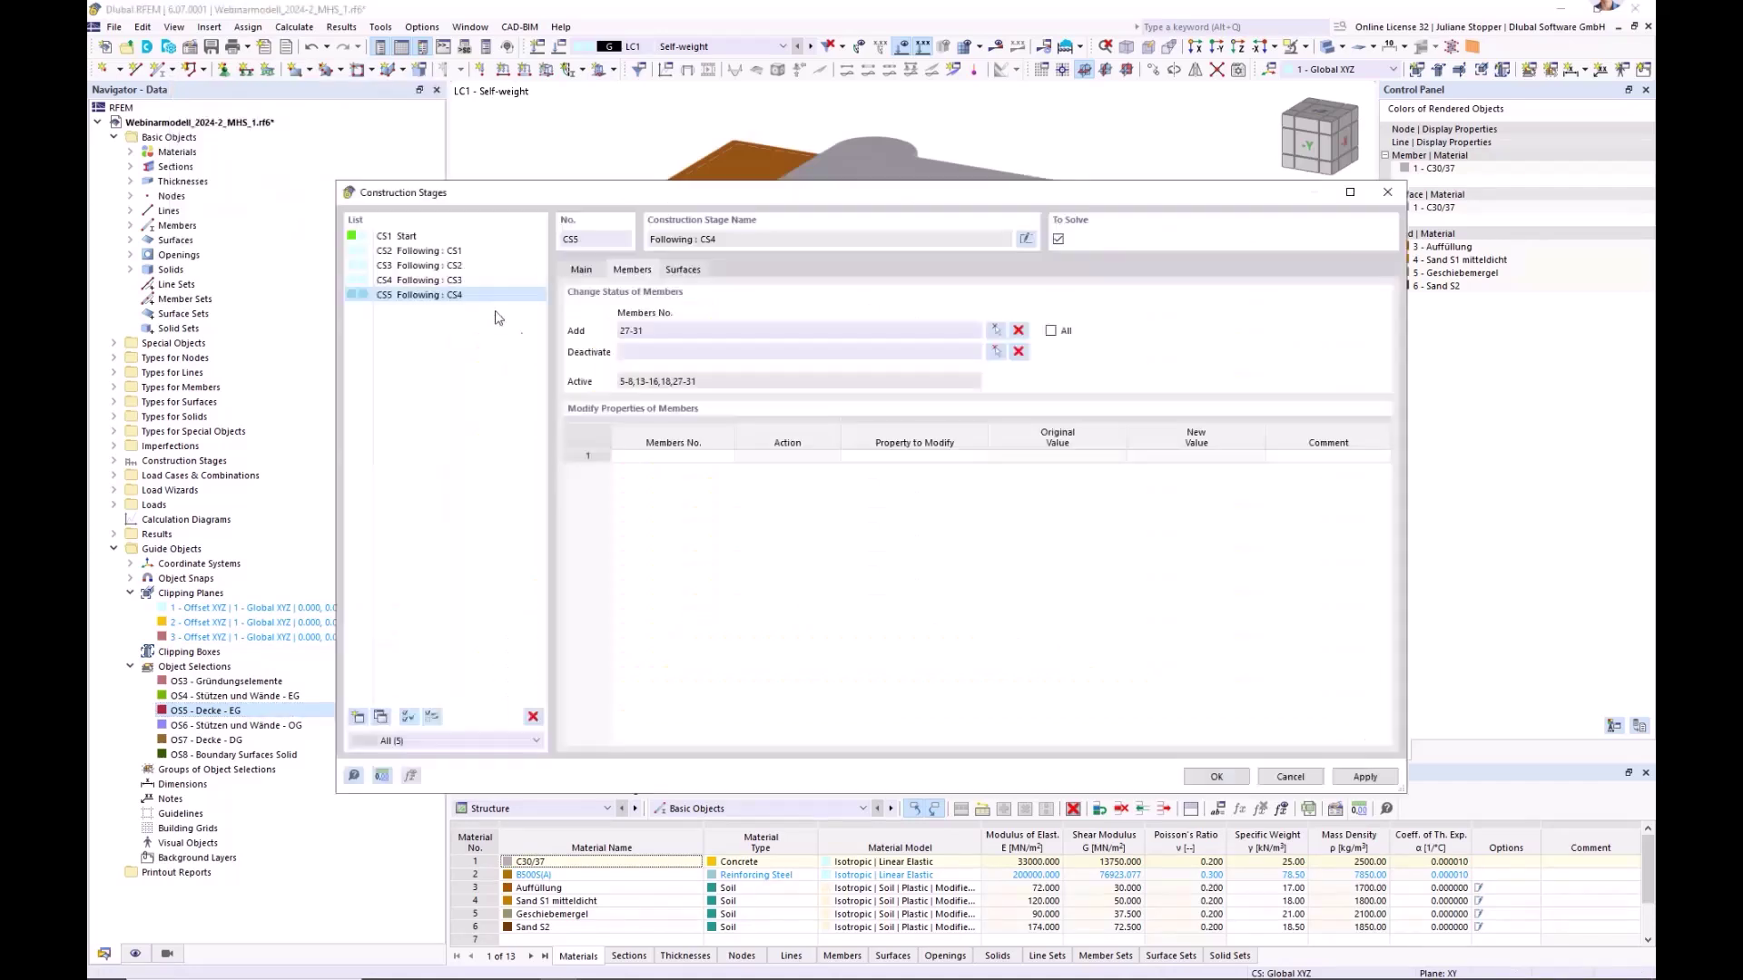
# - Add surface 2 of the Decke - EG object selection to construction stage CS5
pyautogui.click(683, 270)
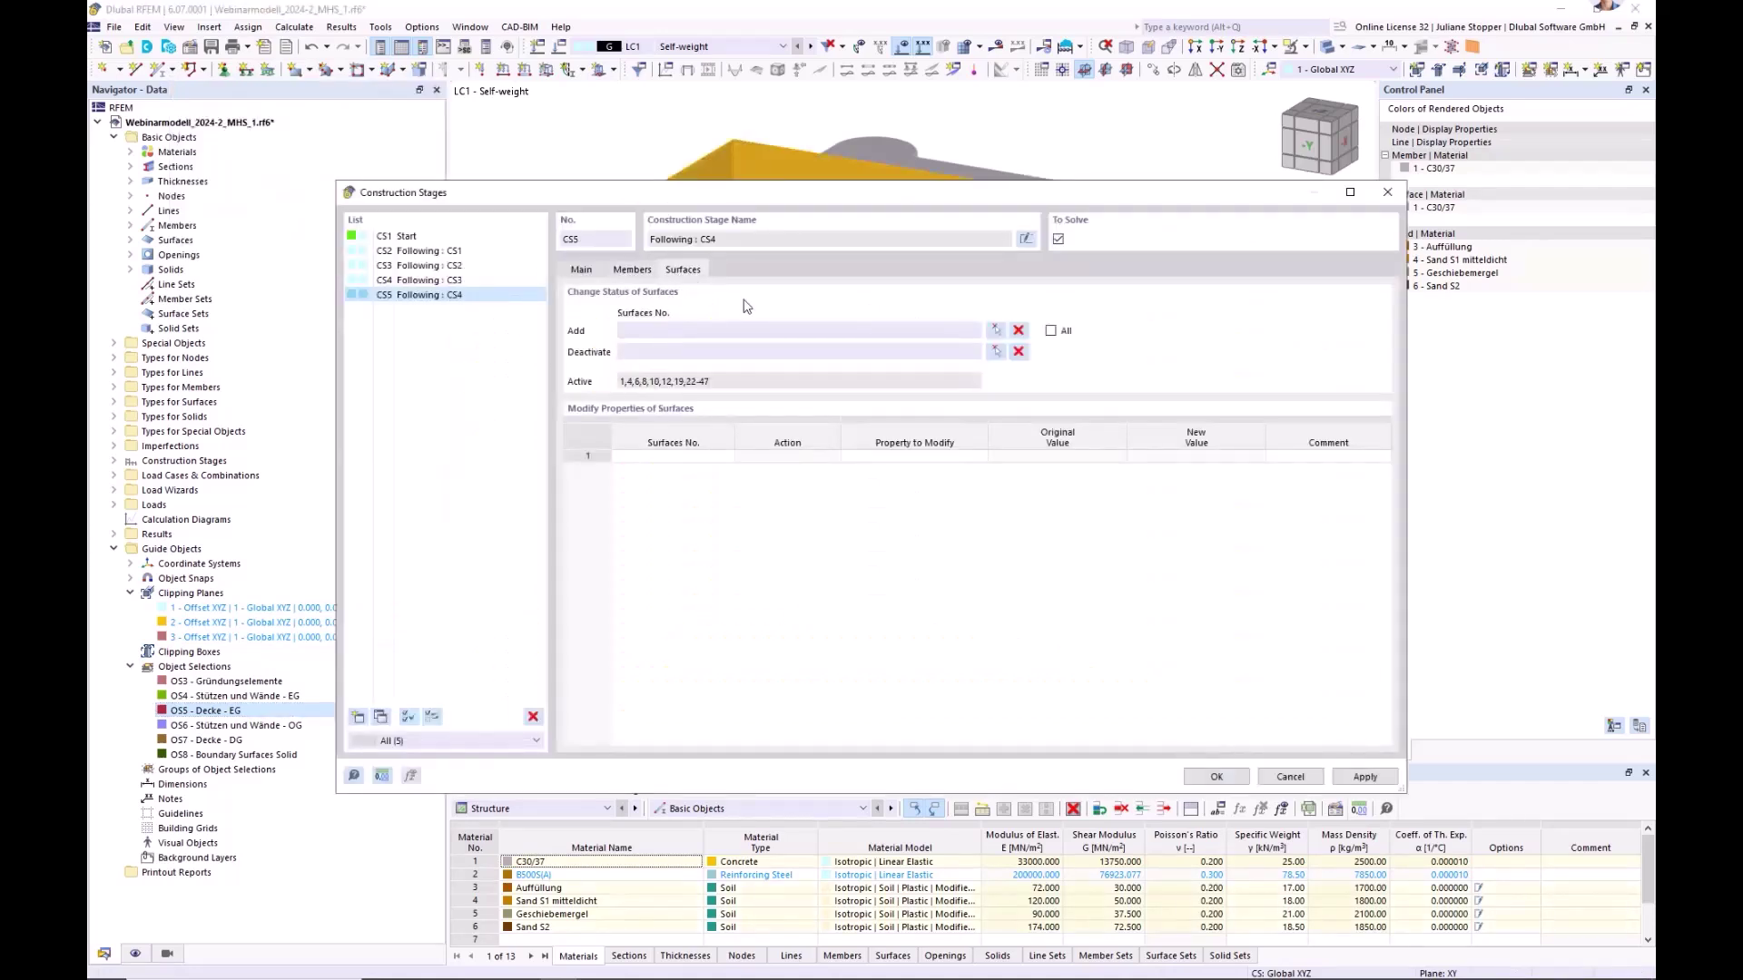
pyautogui.click(996, 331)
pyautogui.click(207, 711)
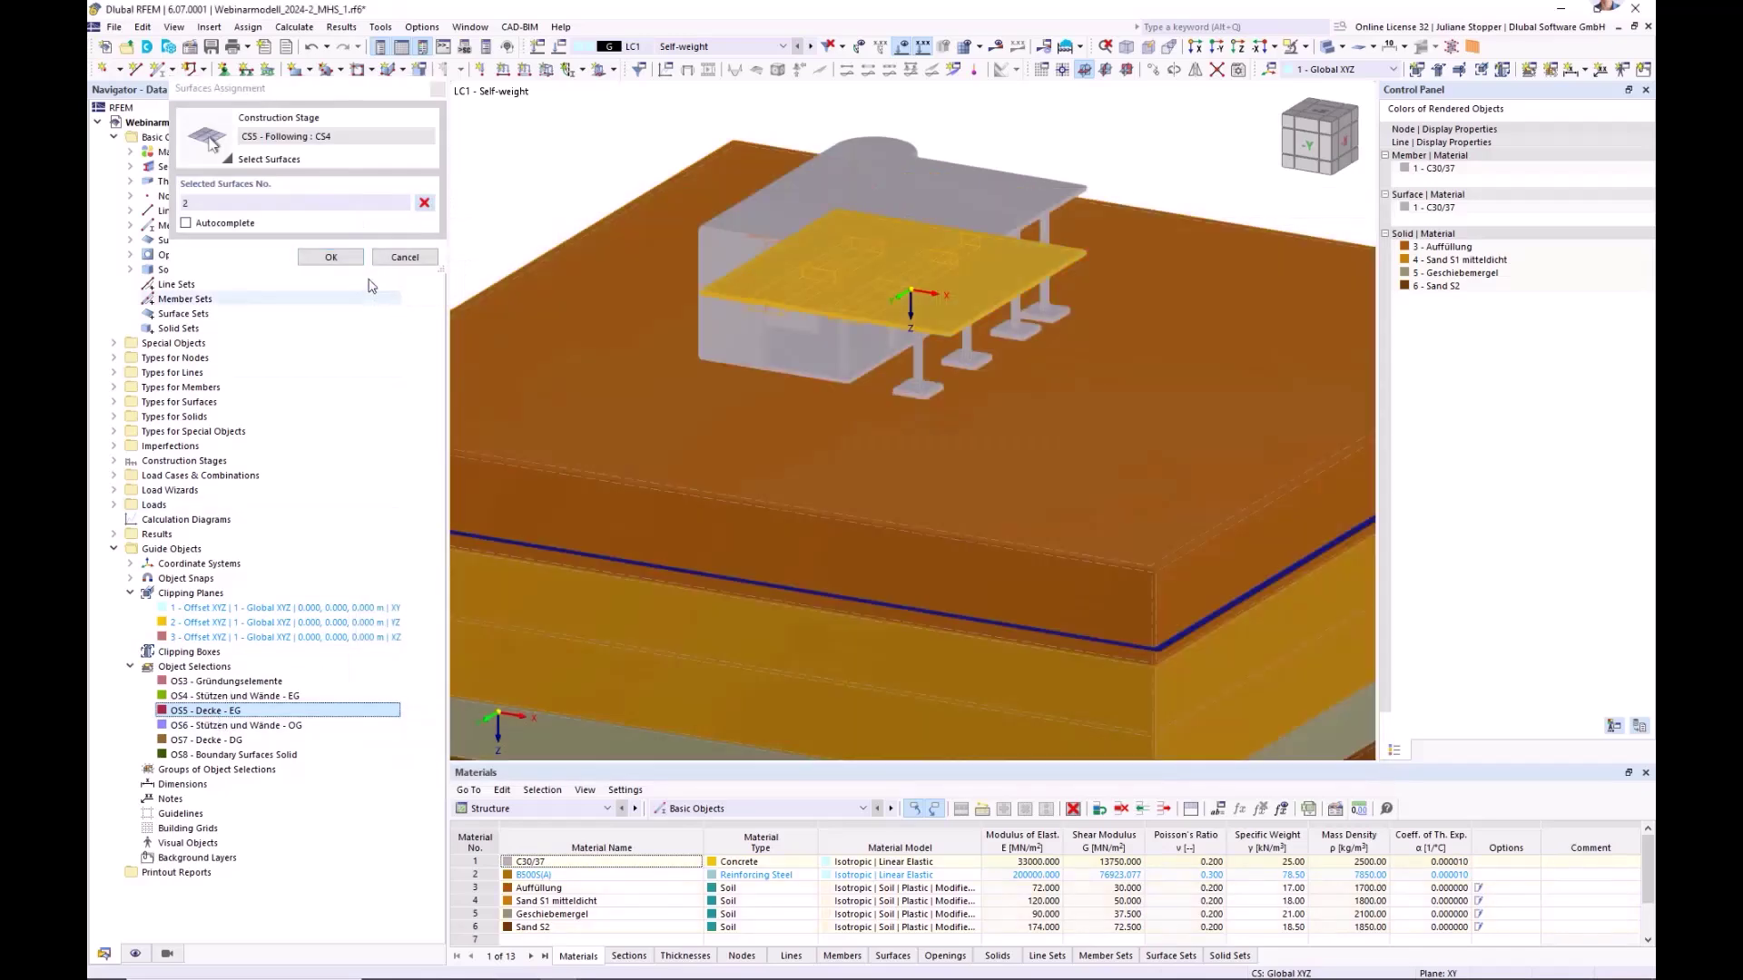
pyautogui.click(331, 258)
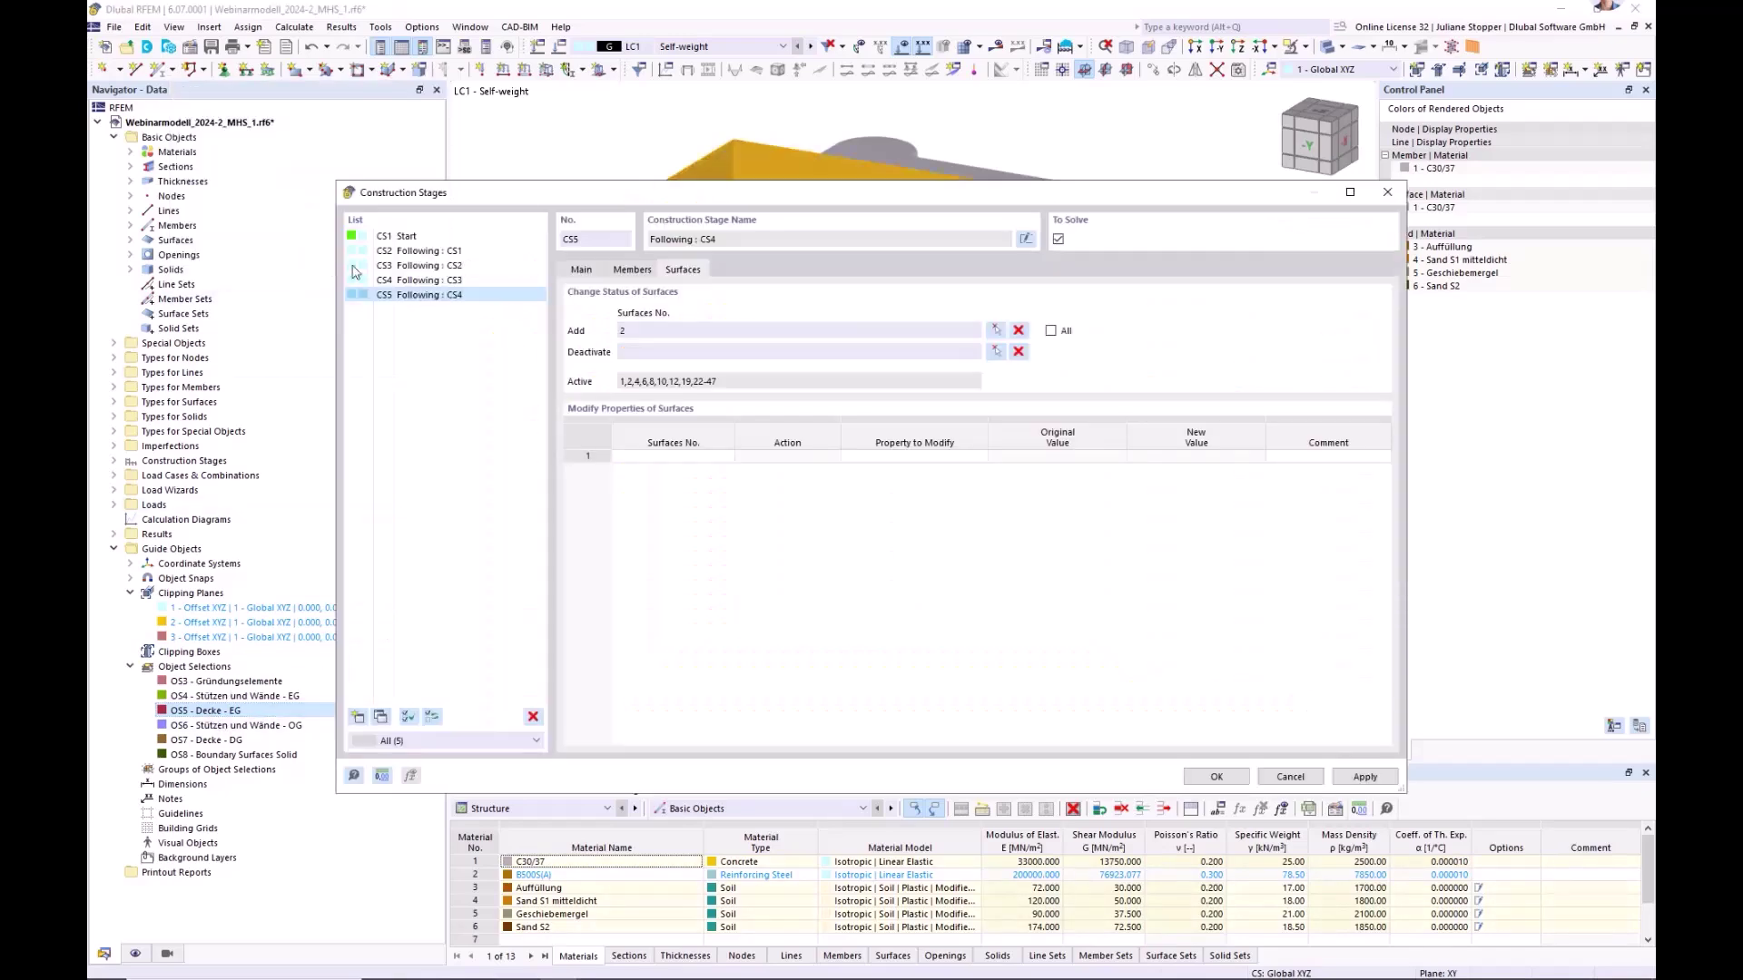
pyautogui.click(581, 269)
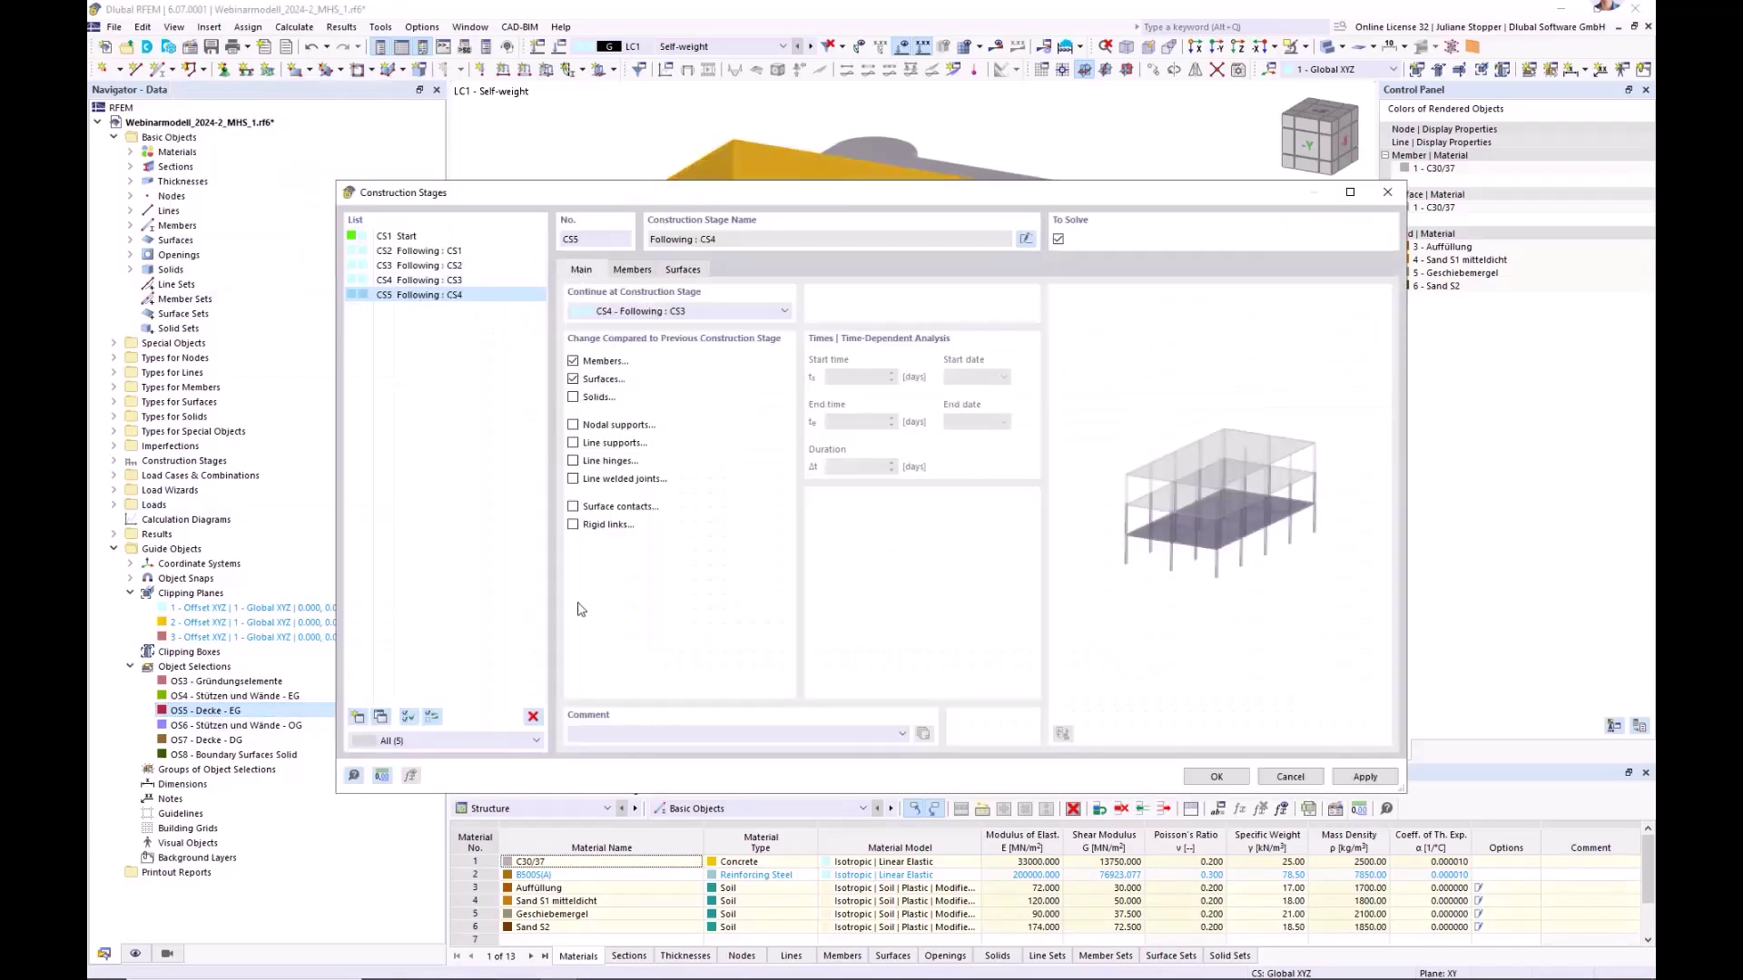
# - Create construction stage CS6 and add members 1-4,9-12,17 of the Stützen und Wände - OG object selection to it
pyautogui.click(358, 717)
pyautogui.click(635, 272)
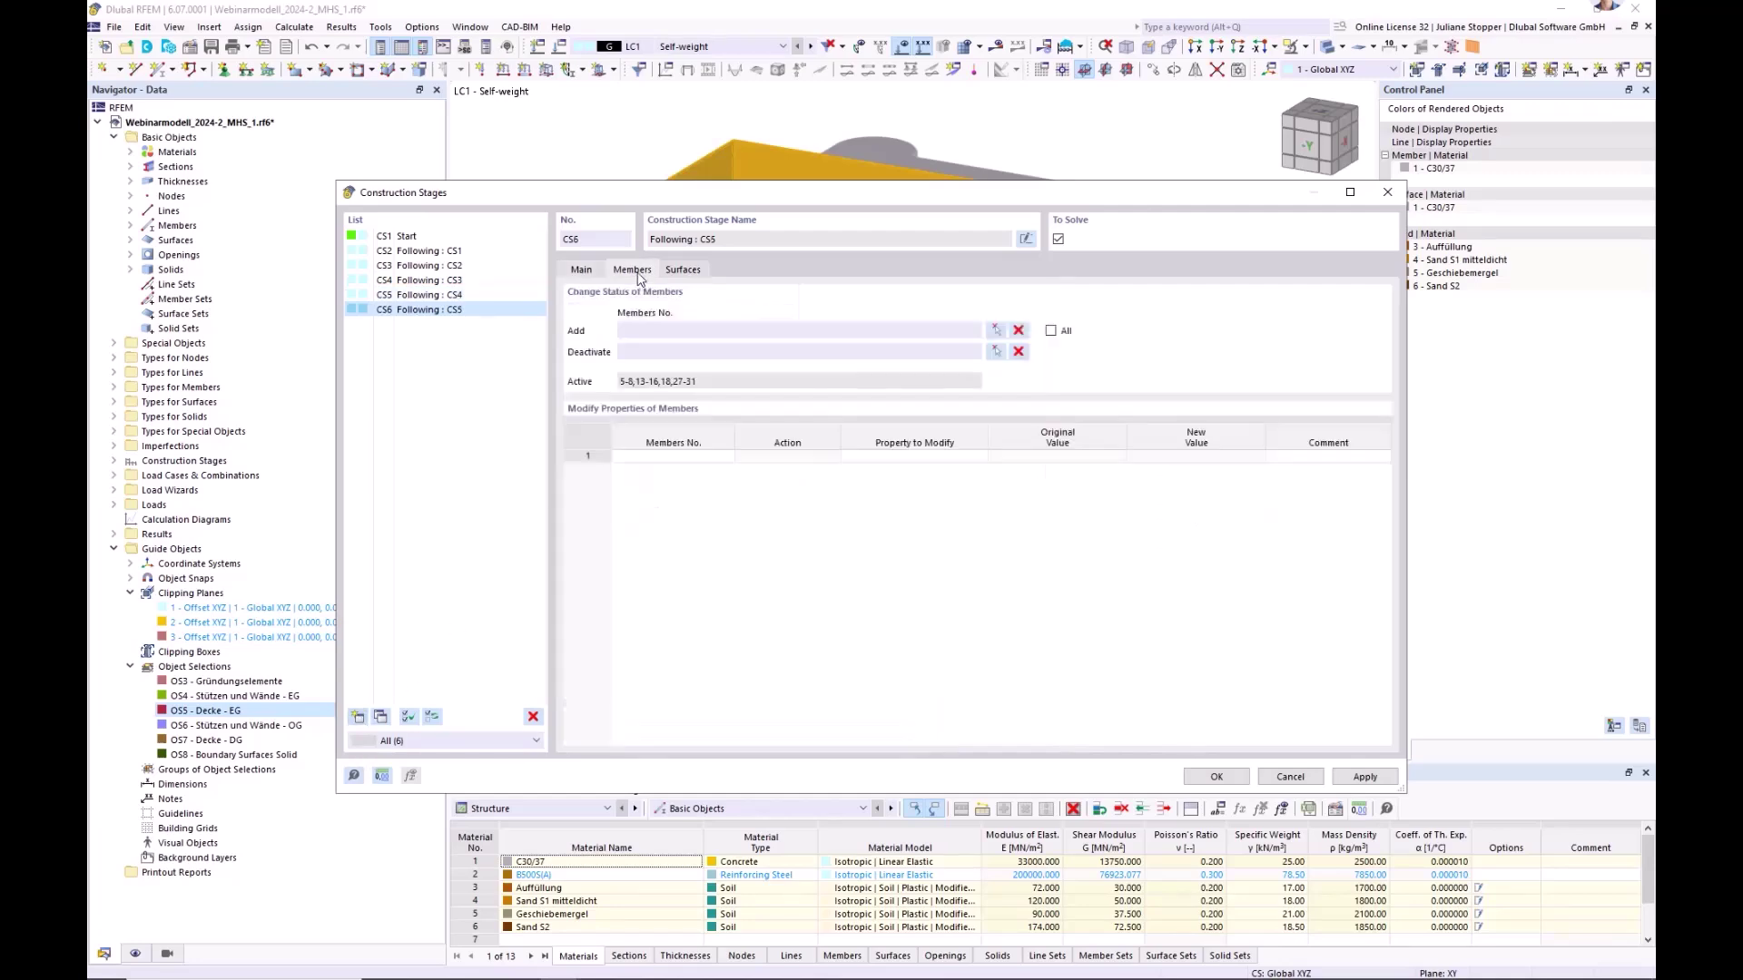
pyautogui.click(996, 331)
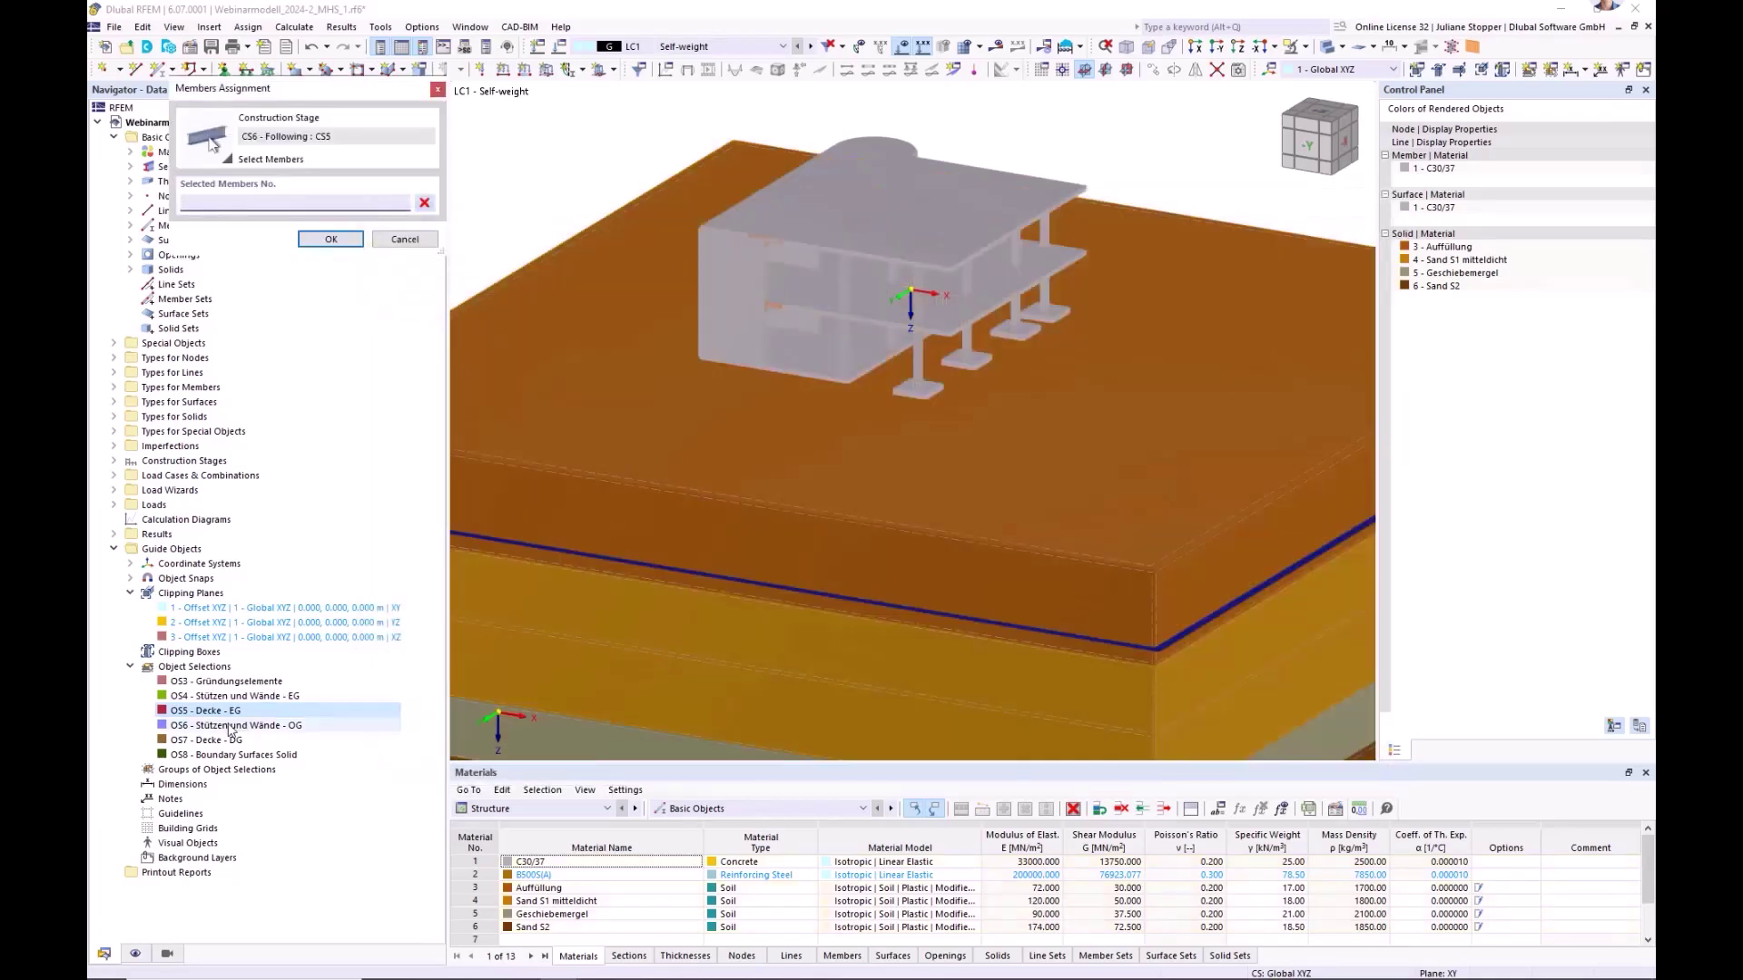
pyautogui.click(330, 239)
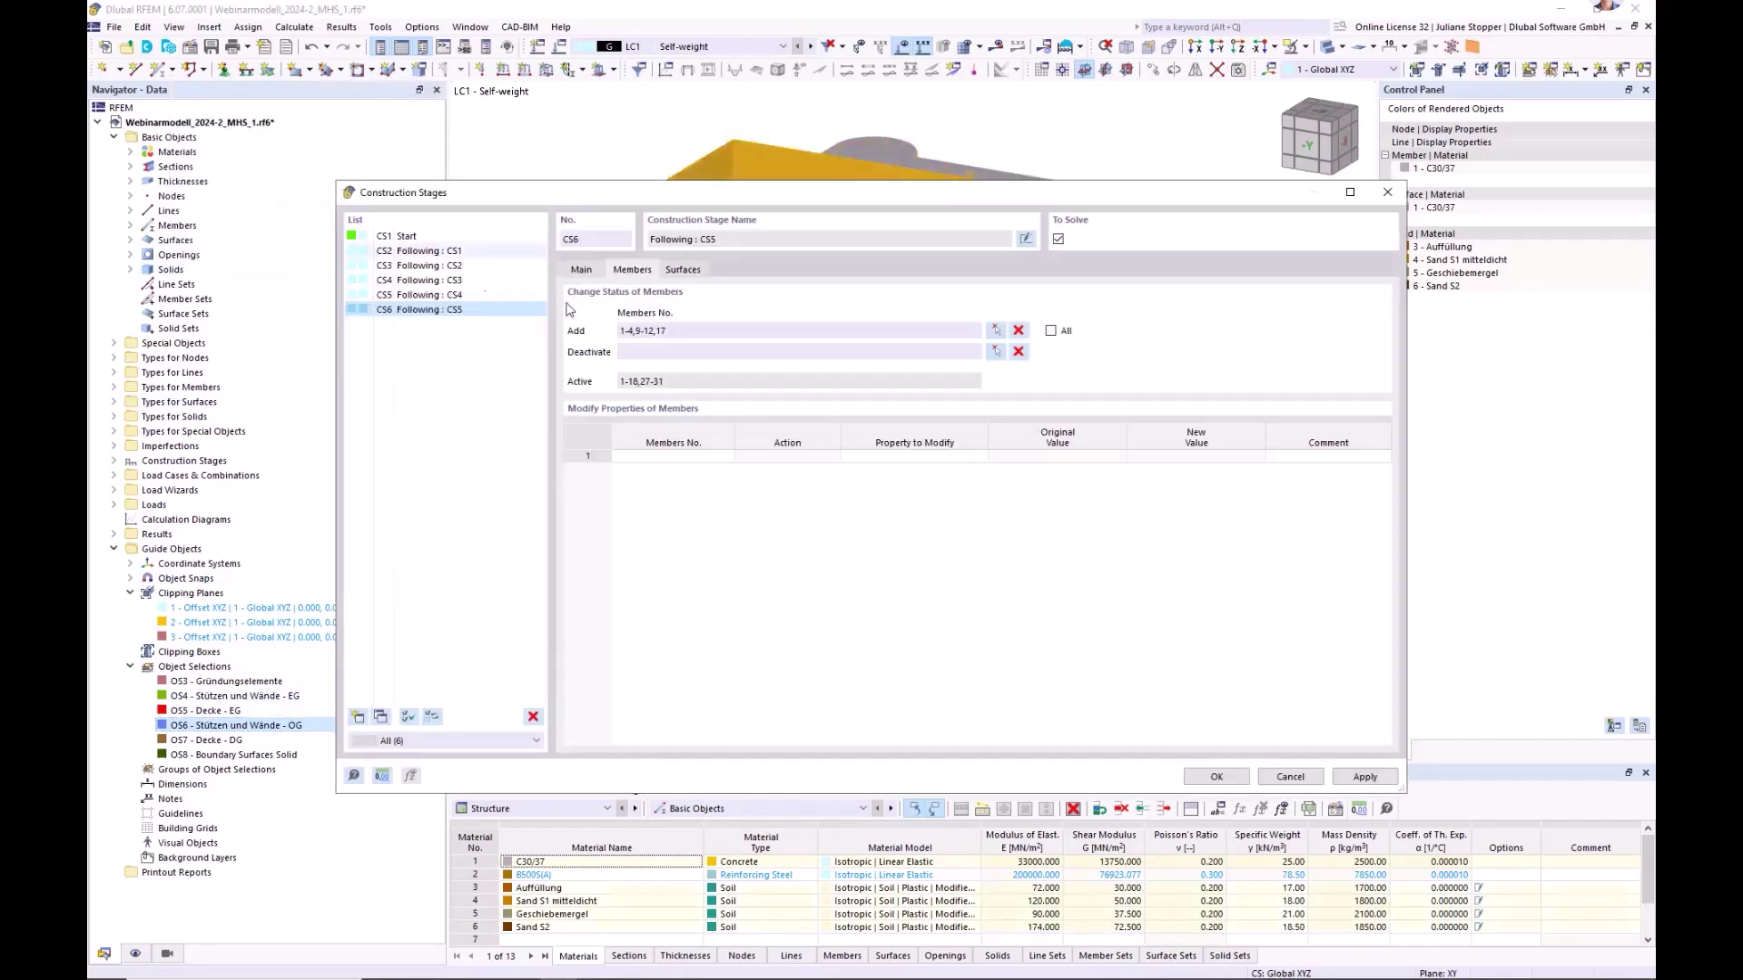
# - Add surfaces 5,7,9,11,13,21 of the Stützen und Wände - OG object selection to construction stage CS6 and apply the settings
pyautogui.click(683, 271)
pyautogui.click(996, 331)
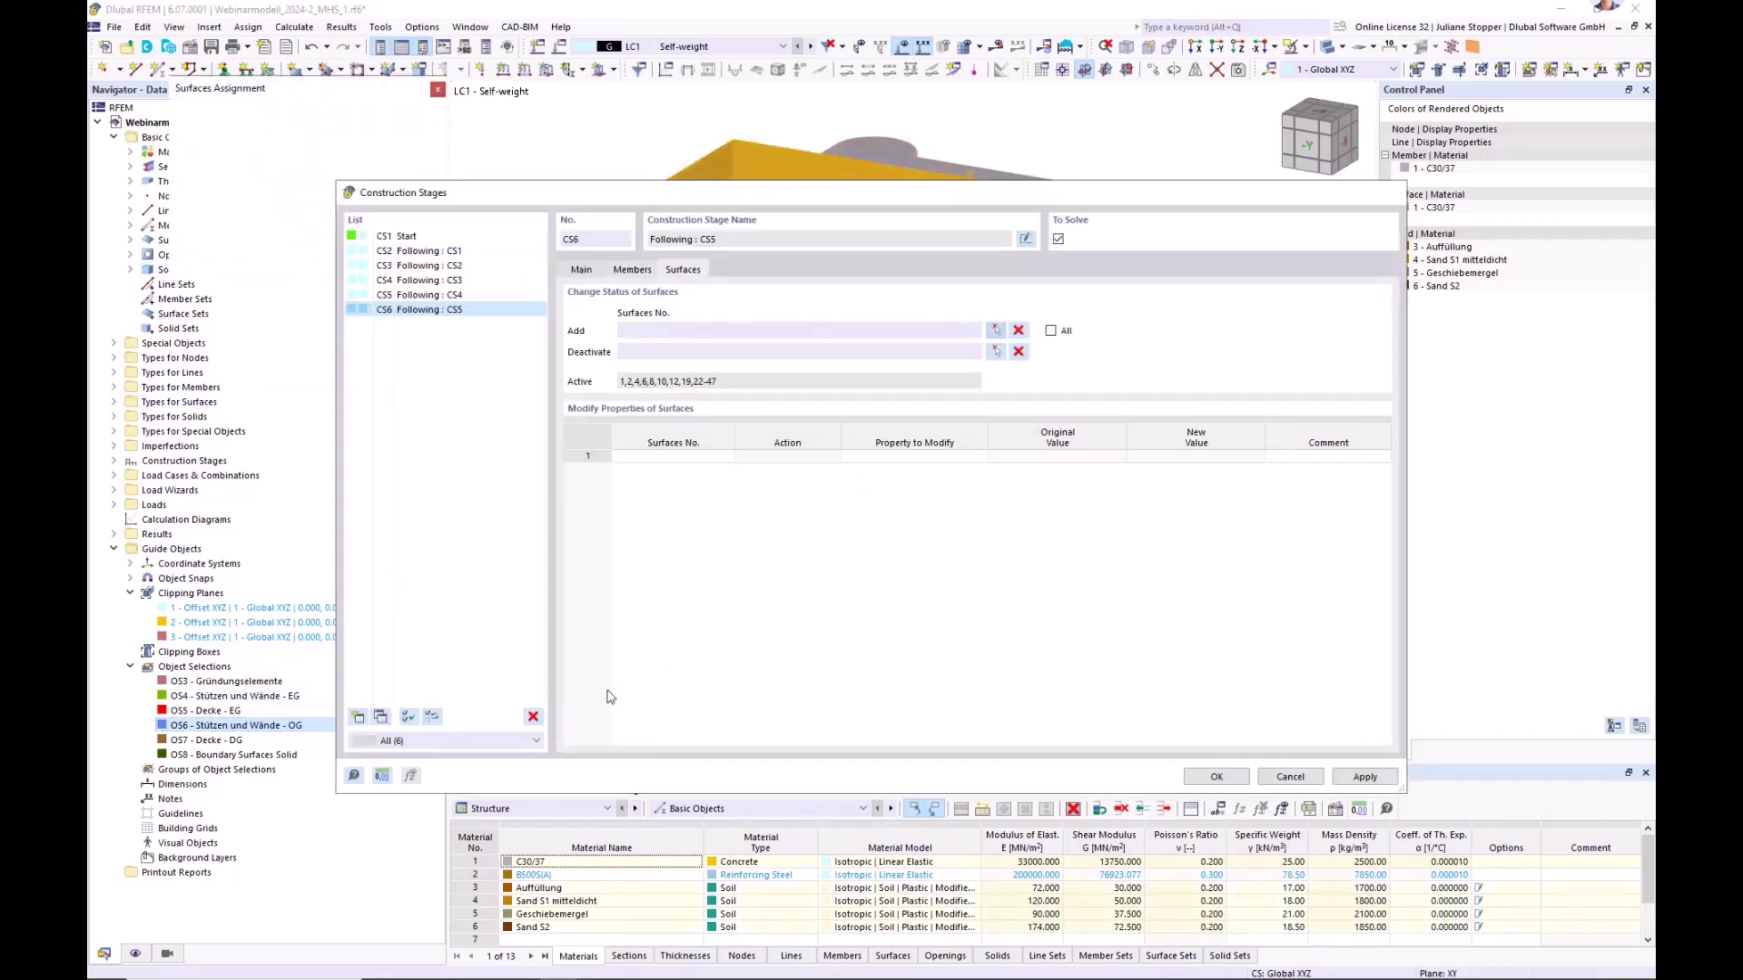
pyautogui.click(236, 726)
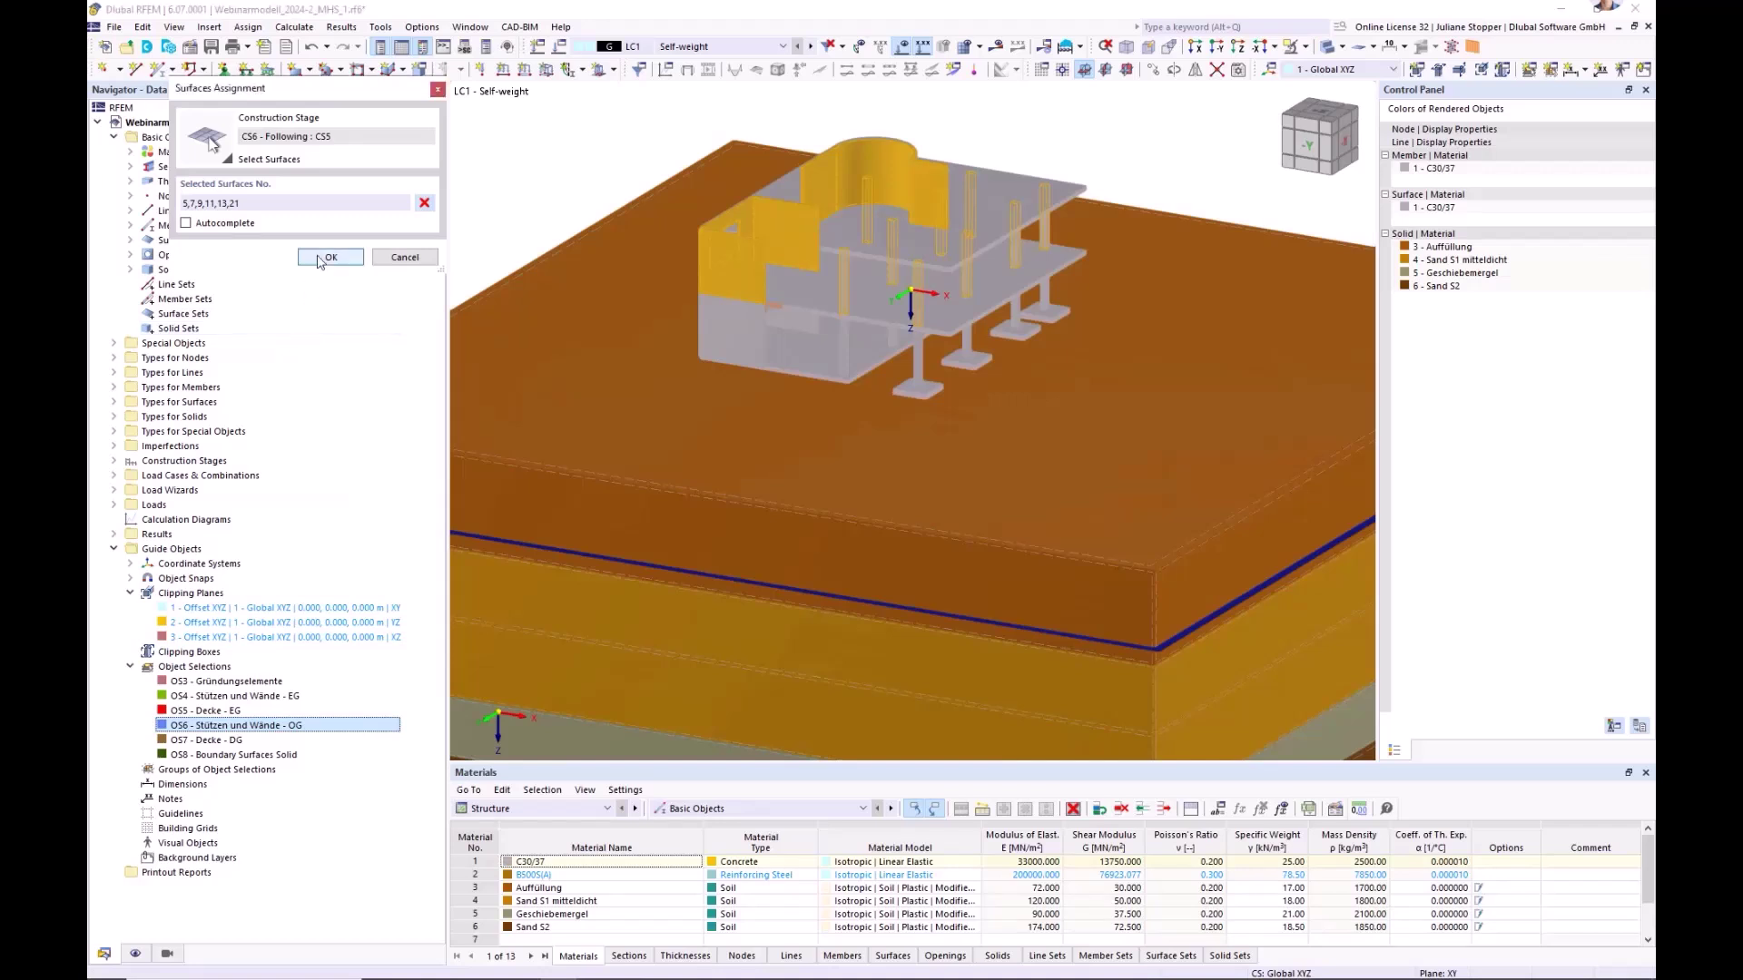
pyautogui.click(331, 257)
pyautogui.click(582, 270)
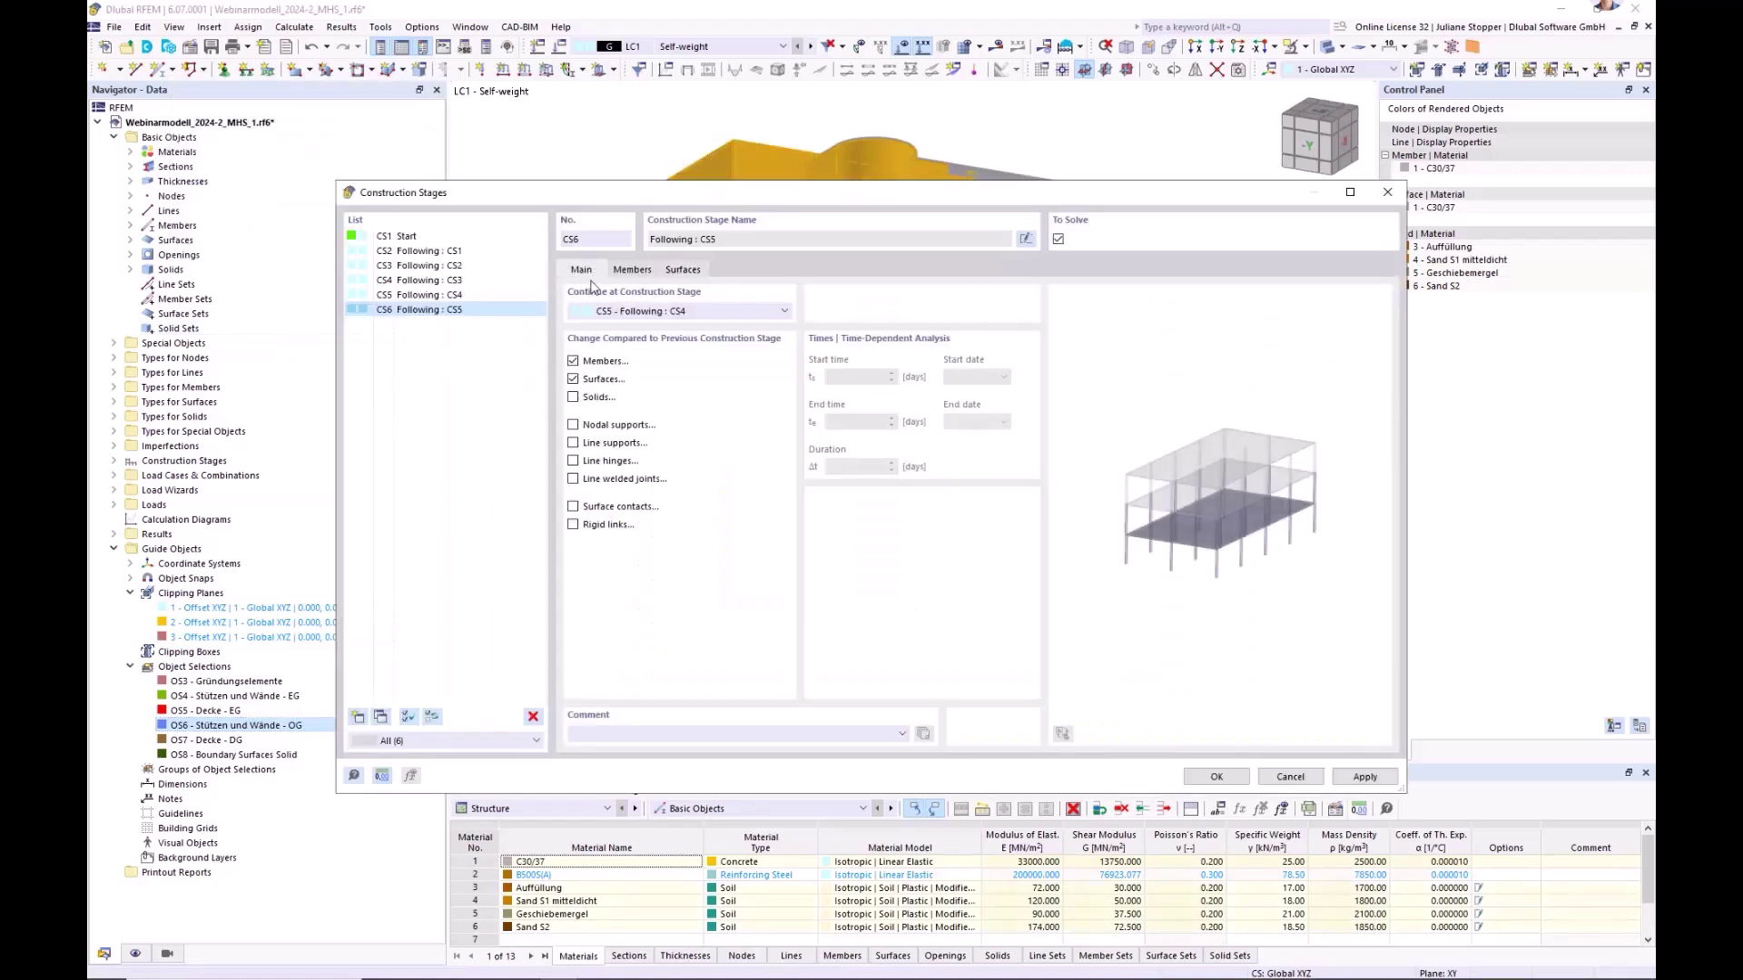
pyautogui.click(1365, 778)
# - Create construction stage CS7 and add members 19-21,25,26 of the Decke - DG object selection to it
pyautogui.click(360, 717)
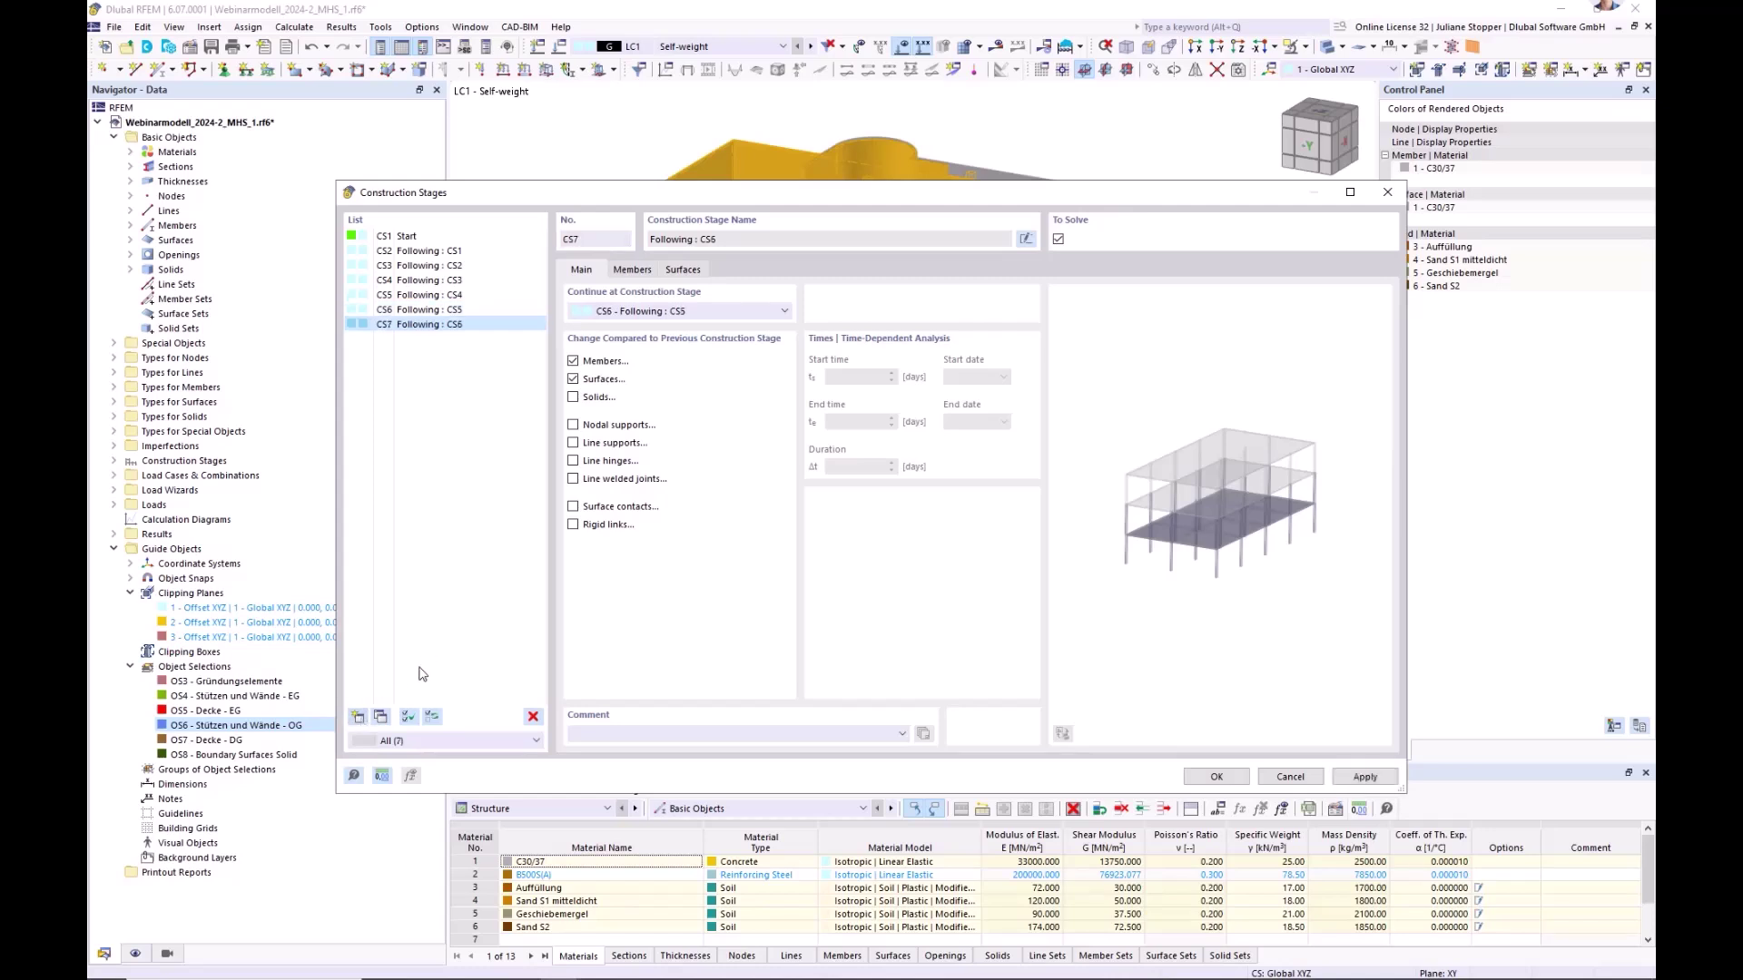
pyautogui.click(630, 271)
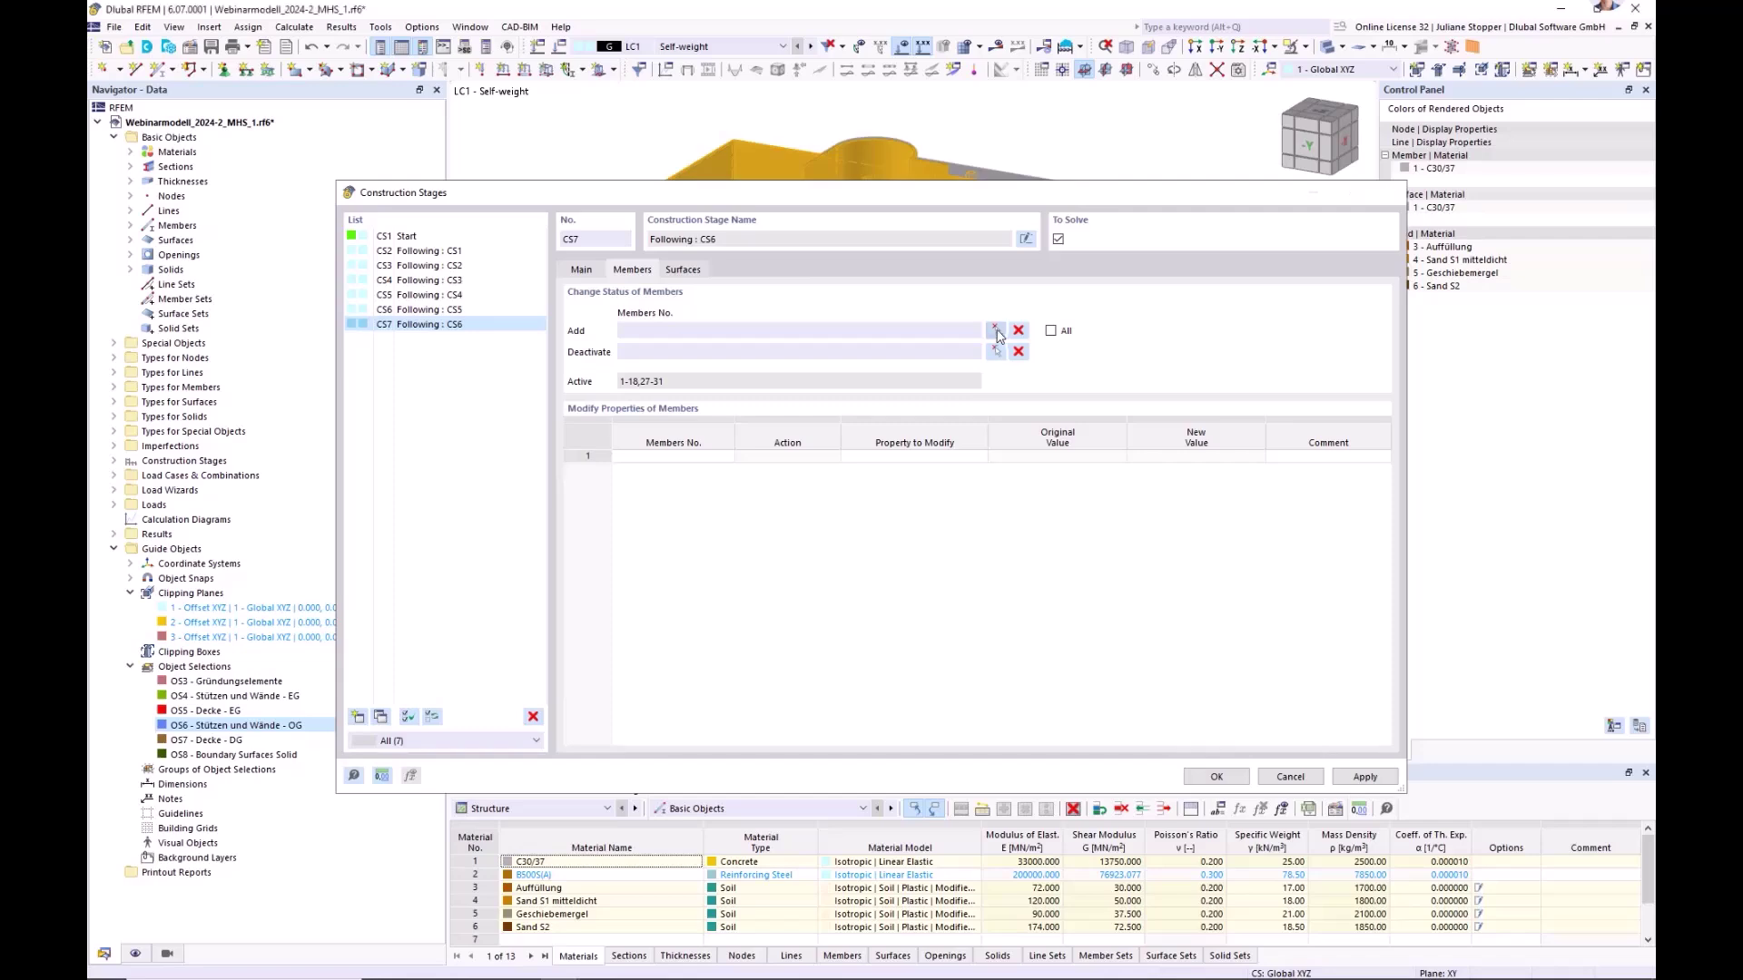
pyautogui.click(995, 331)
pyautogui.click(210, 741)
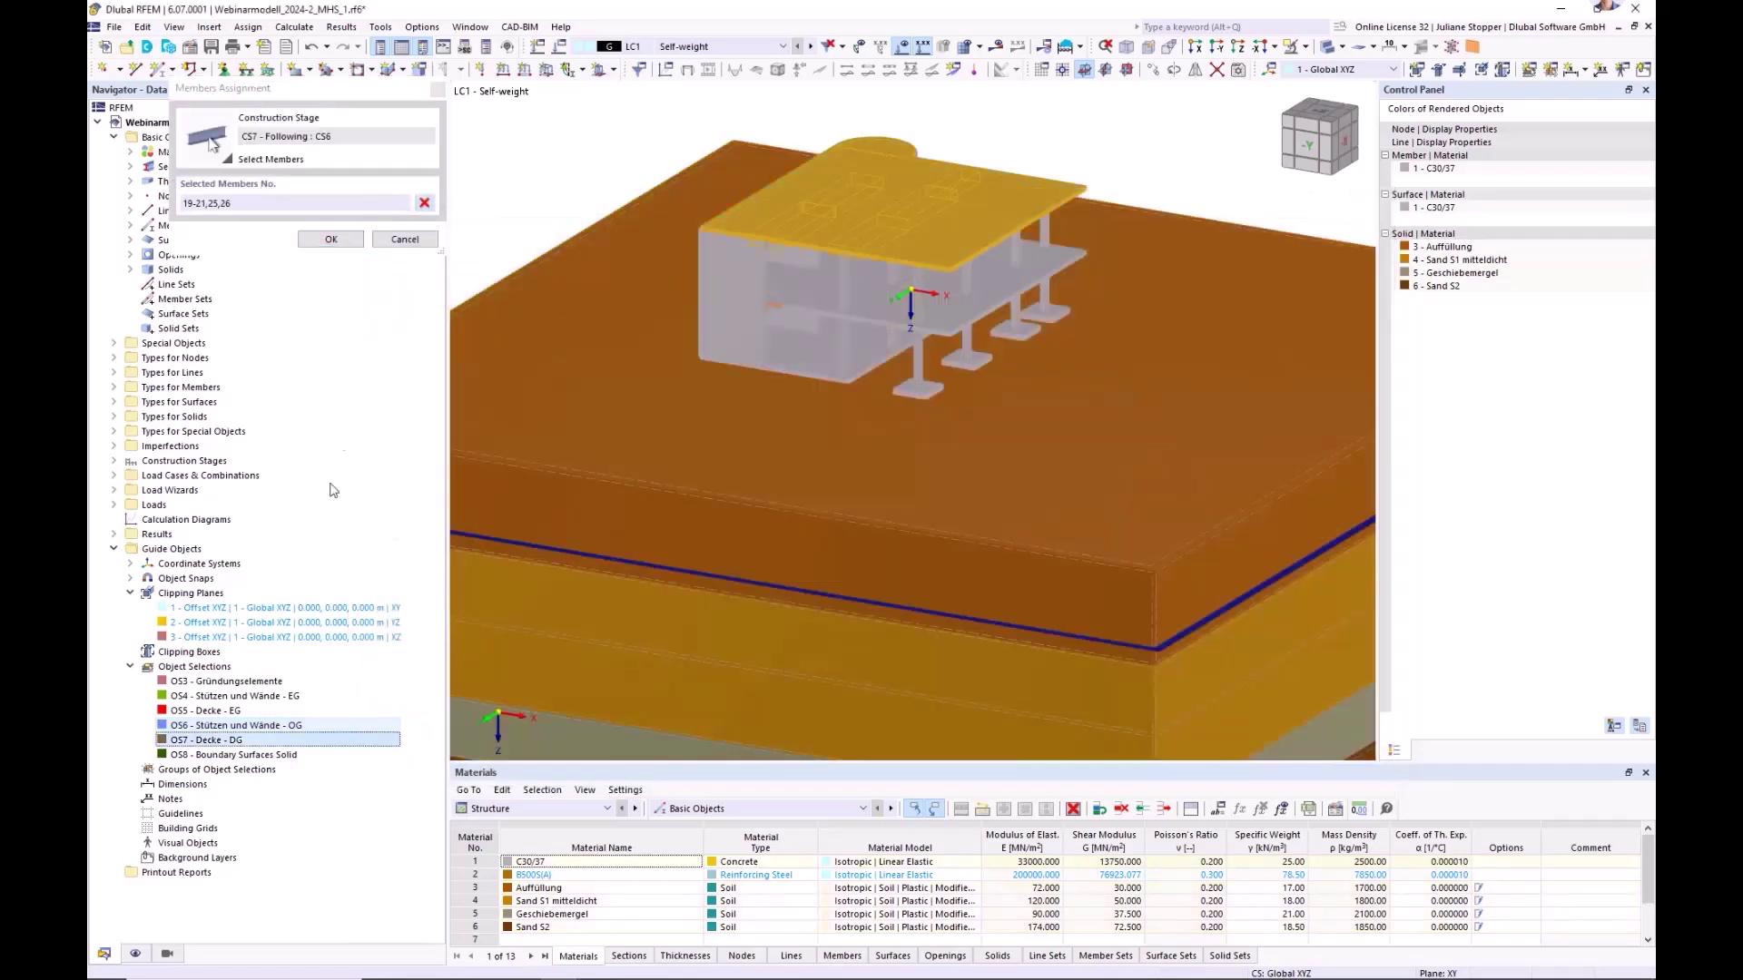
pyautogui.click(335, 241)
# - Add surfaces 3,20 of the Decke - DG object selection to construction stage CS7 and accept the construction stages
pyautogui.click(684, 270)
pyautogui.click(996, 332)
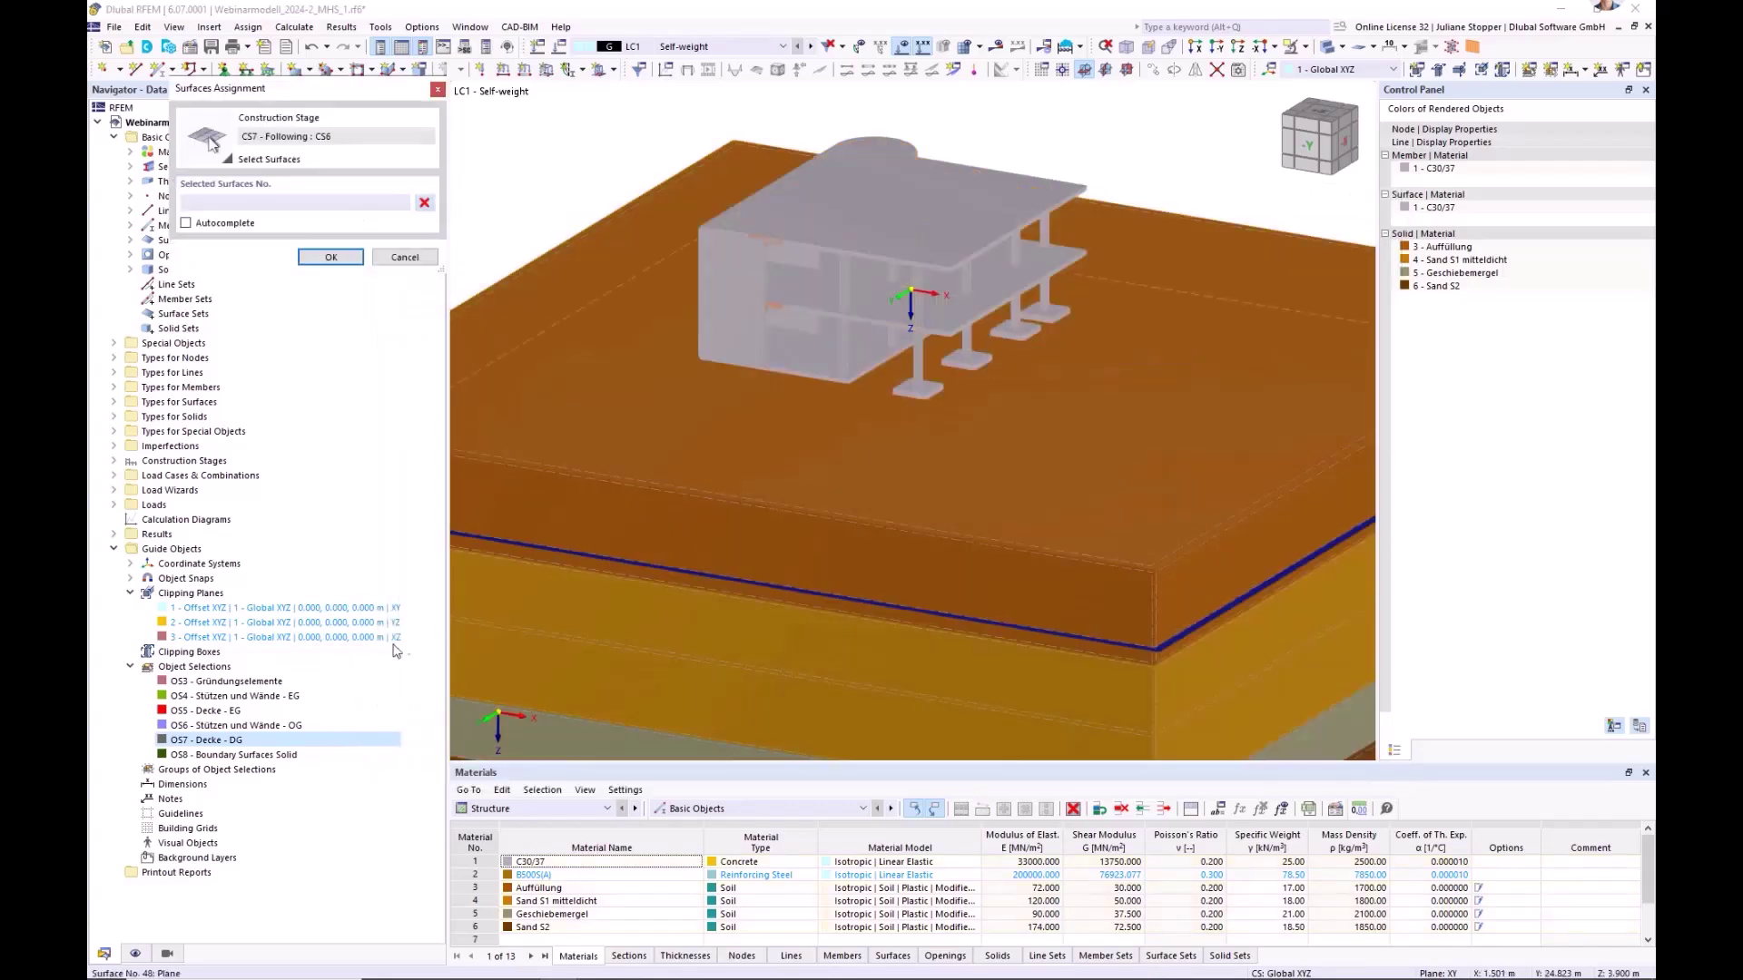
pyautogui.click(211, 742)
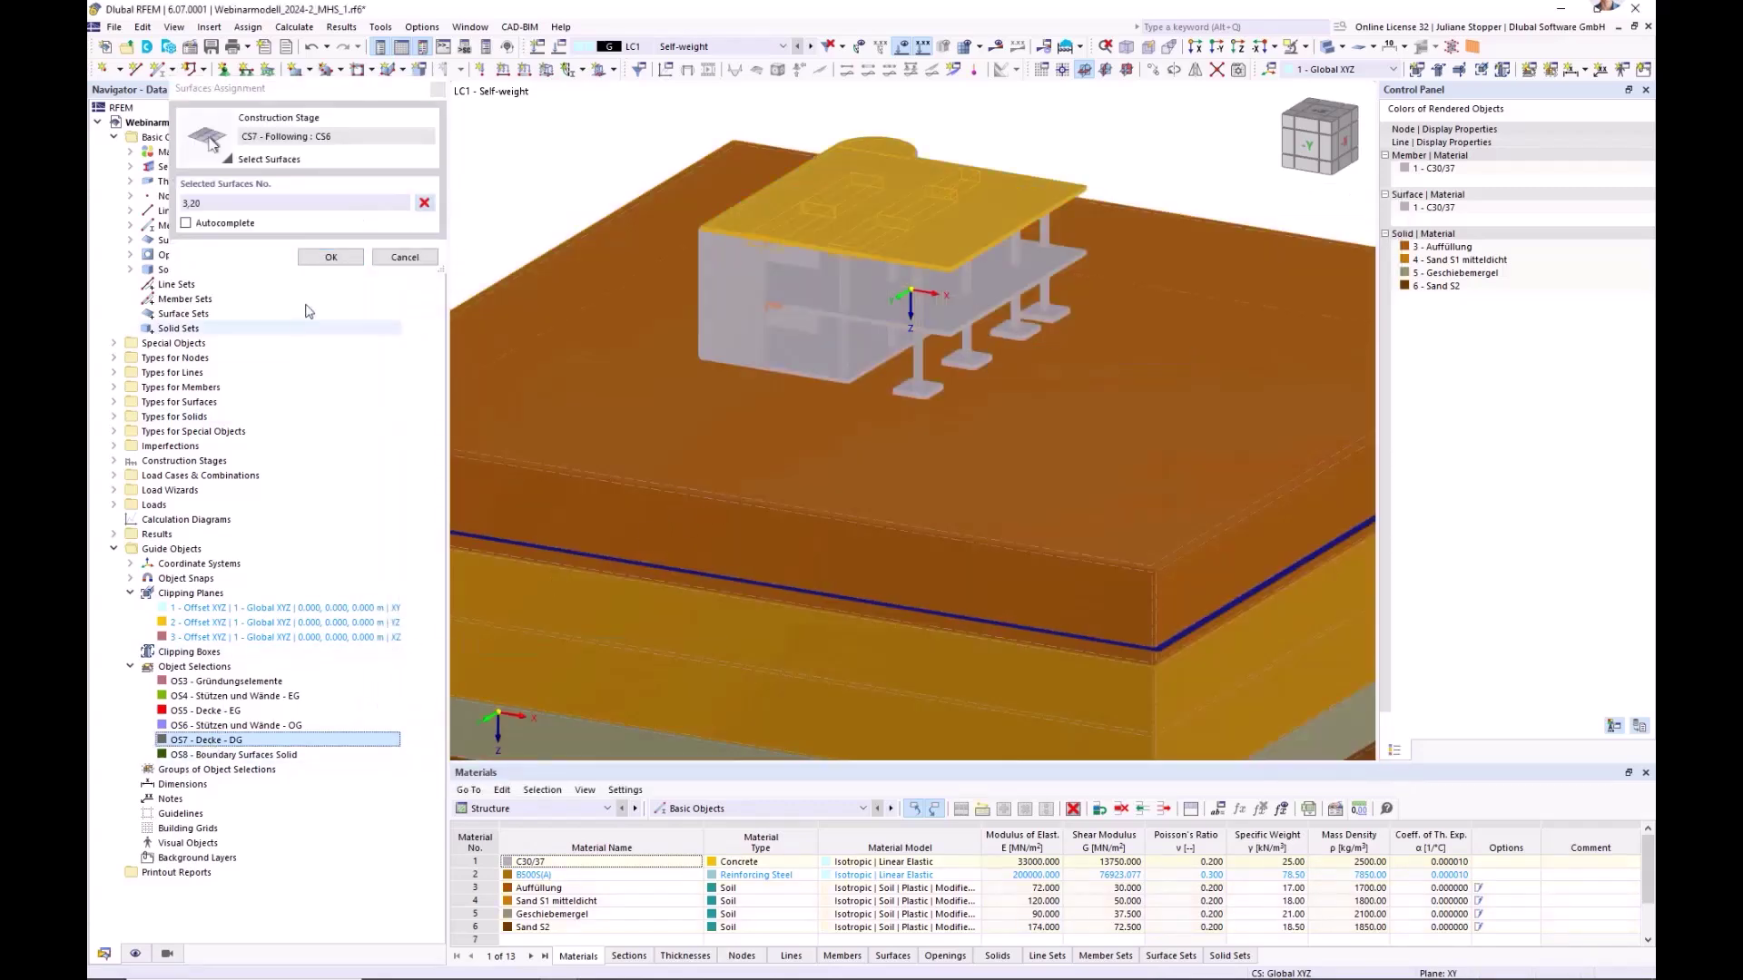
pyautogui.click(331, 257)
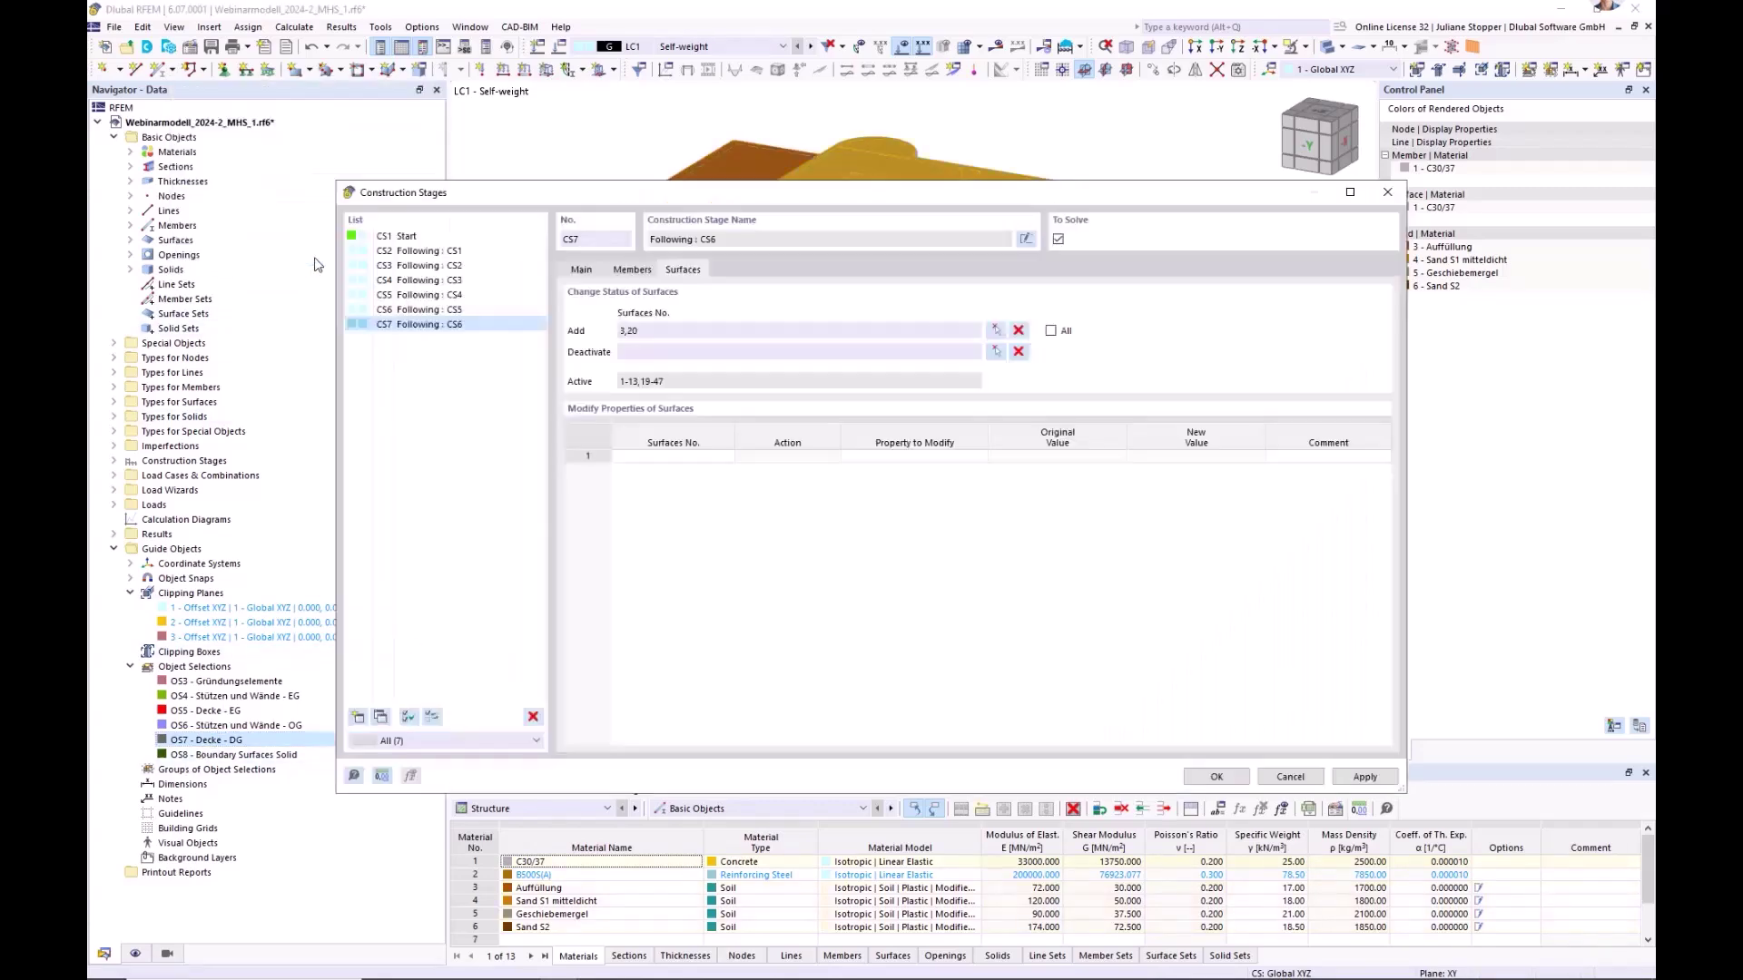
pyautogui.click(1215, 777)
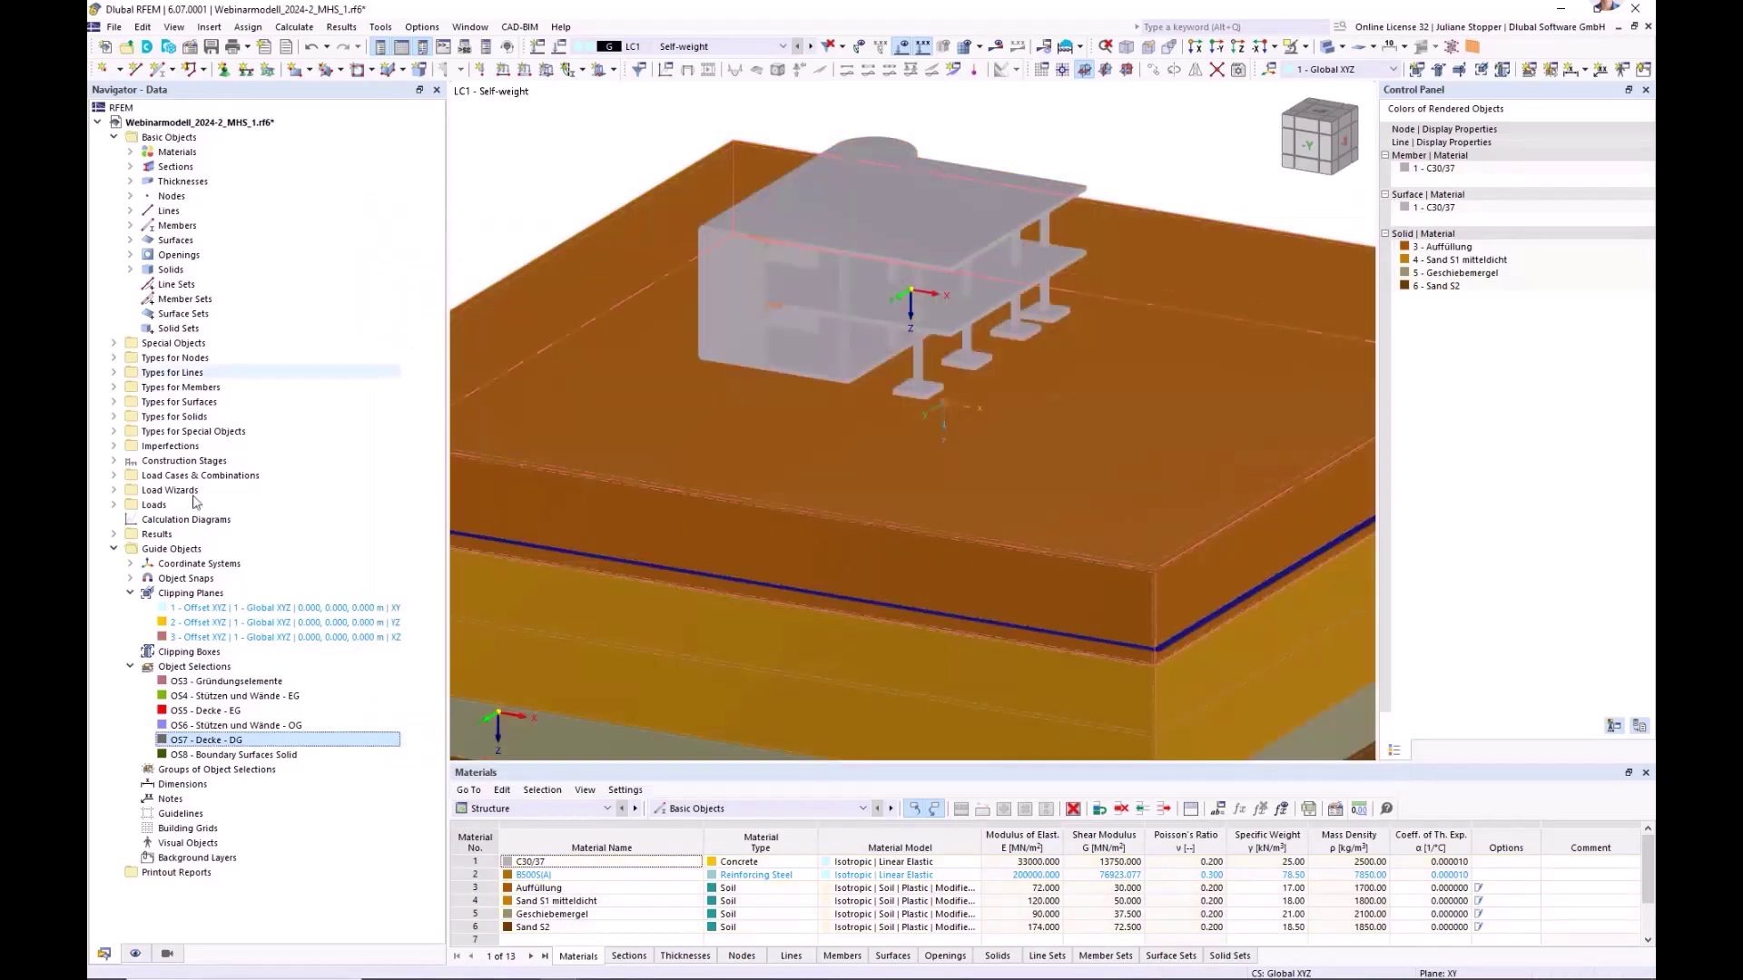
# - Review the model in each construction stage from CS1 through CS7
pyautogui.click(113, 461)
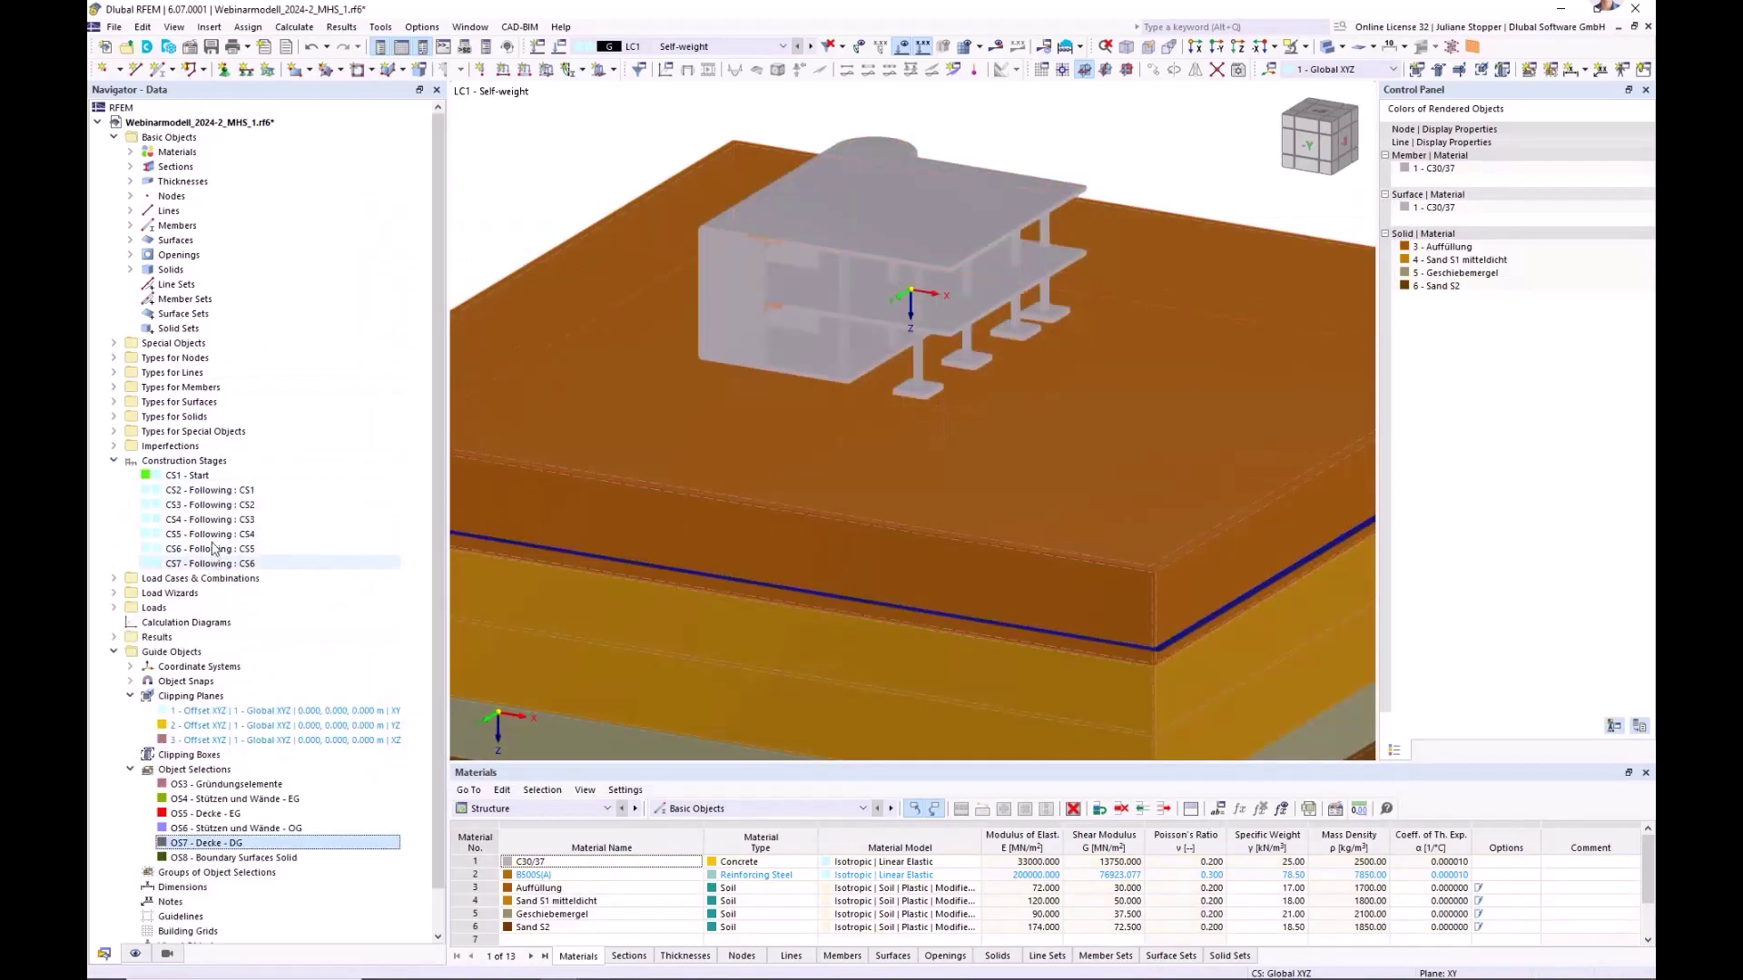
pyautogui.click(709, 50)
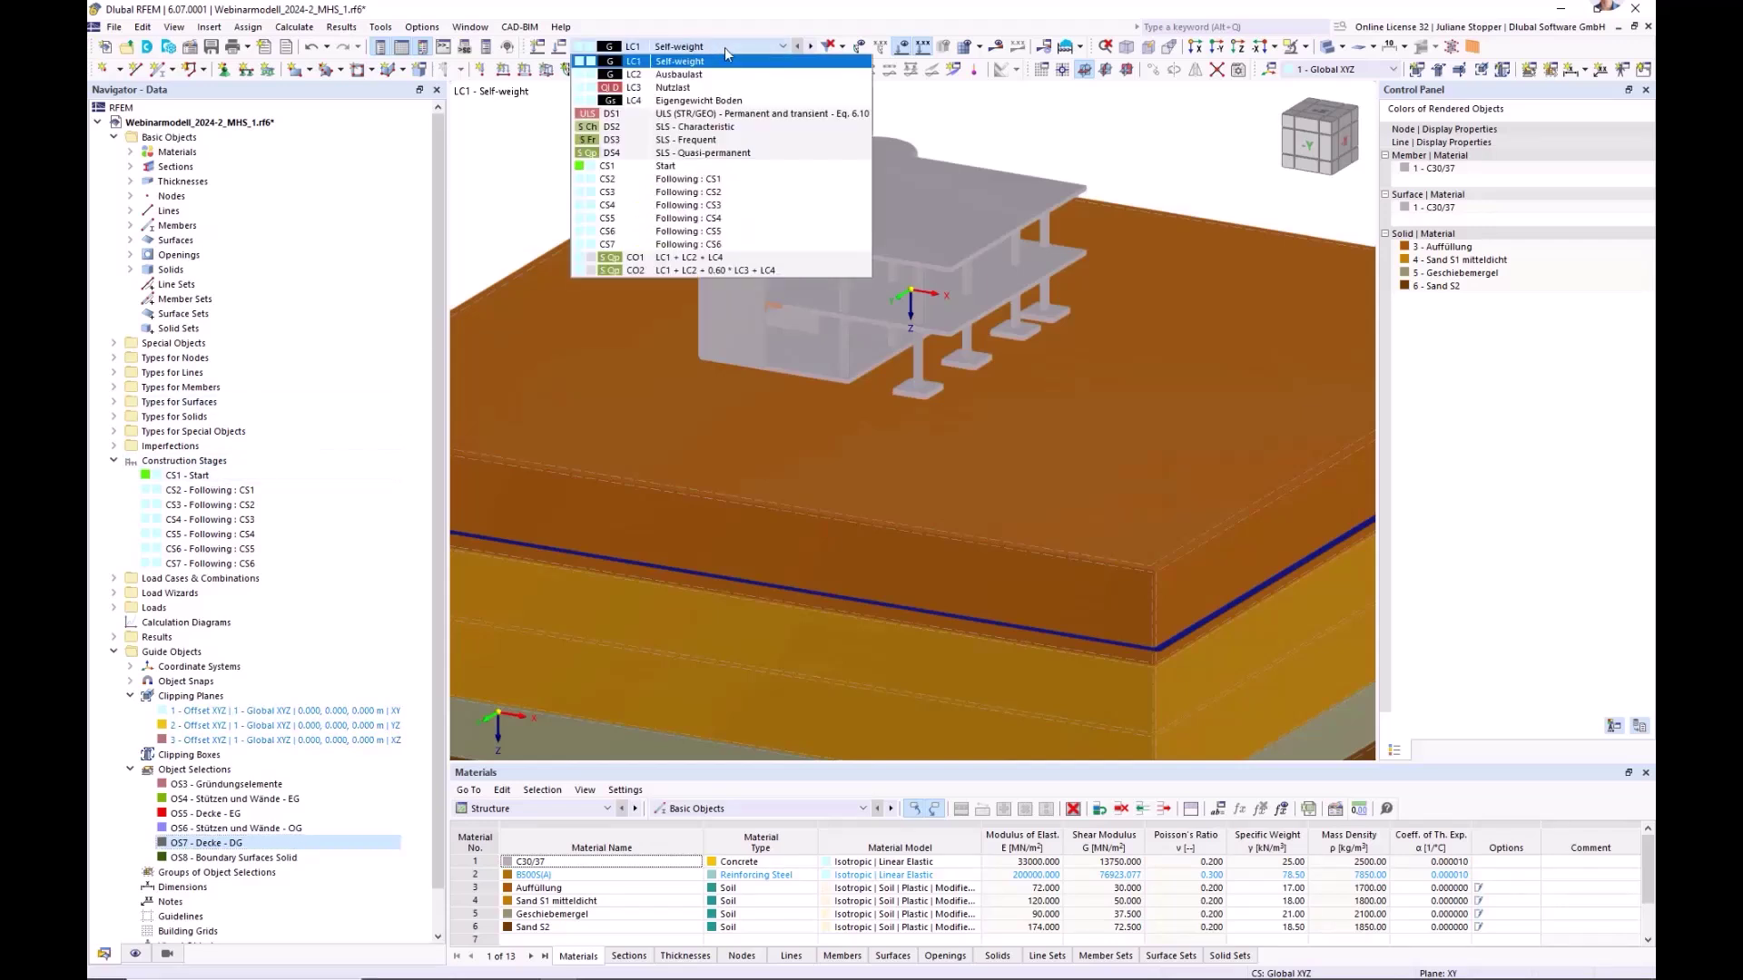
pyautogui.click(668, 172)
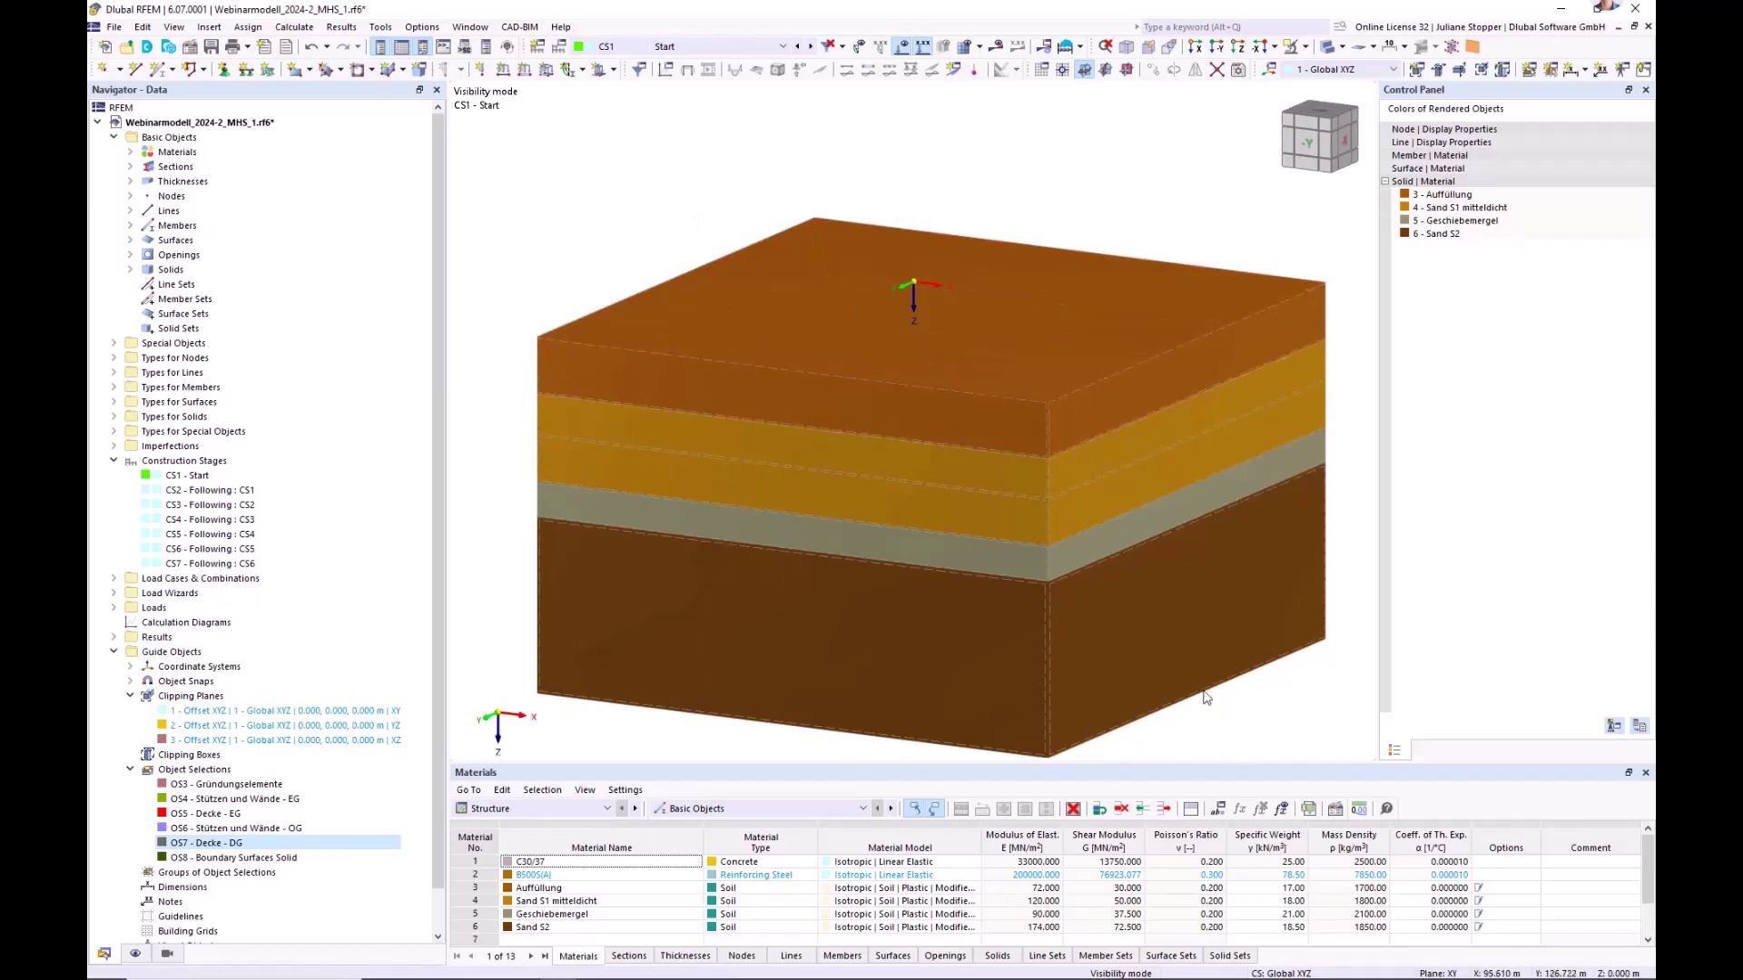
pyautogui.click(811, 48)
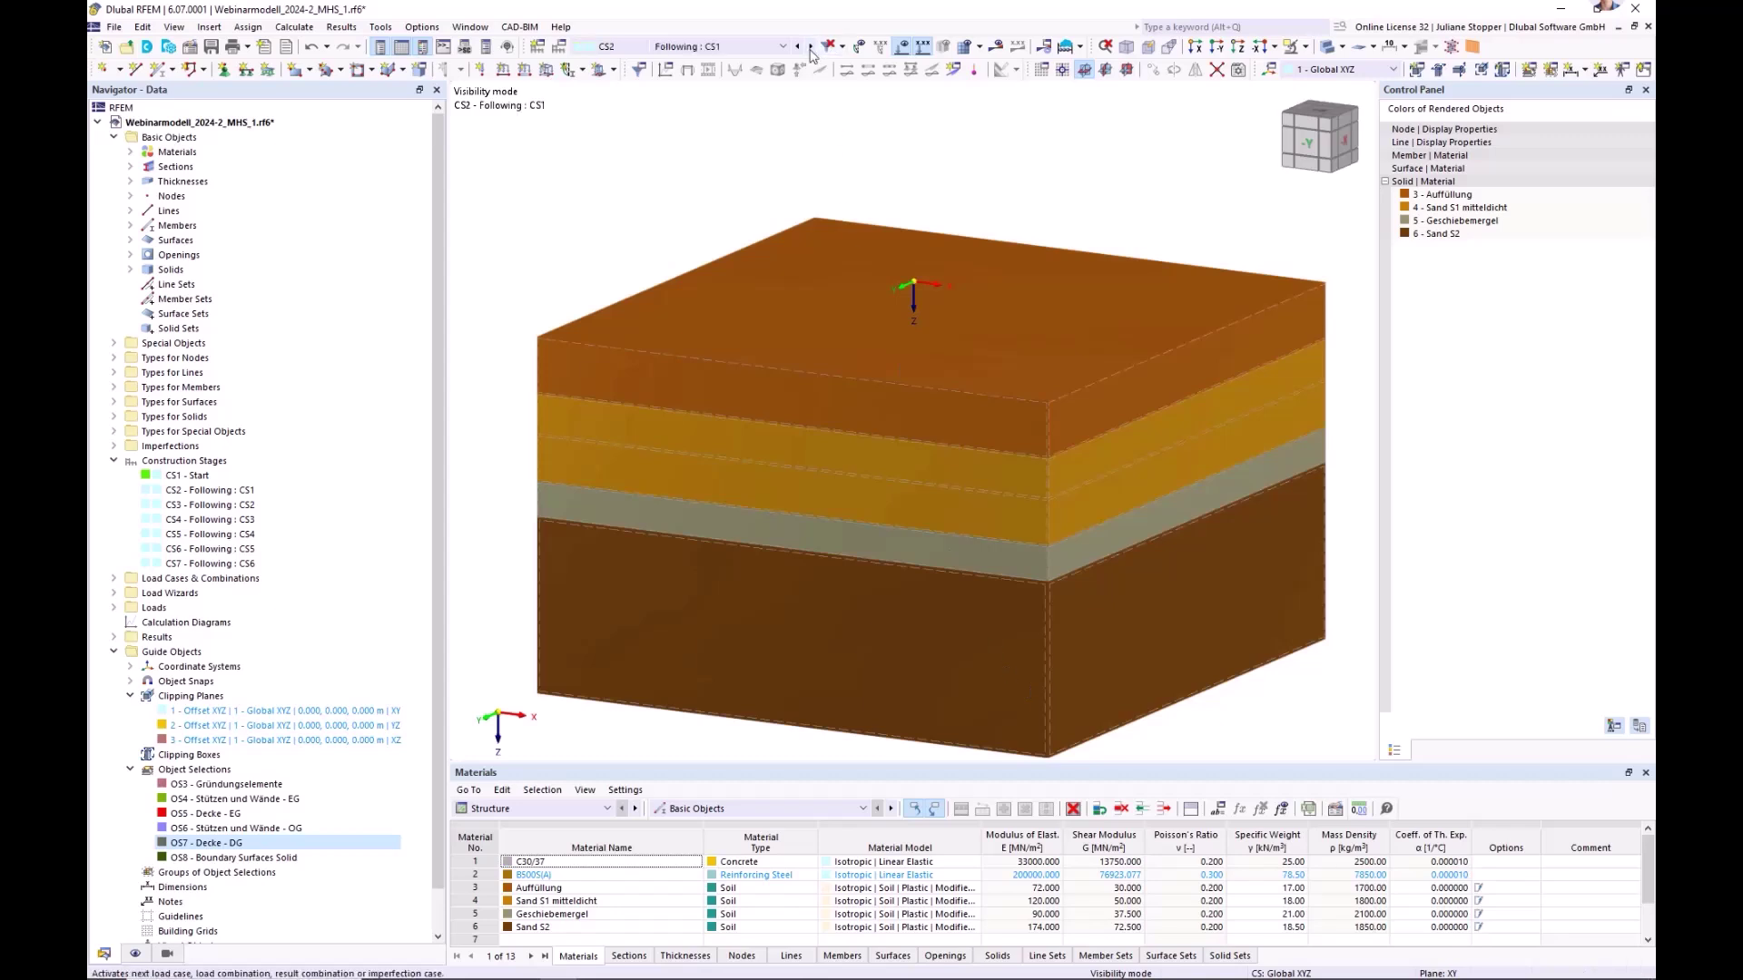
pyautogui.click(811, 48)
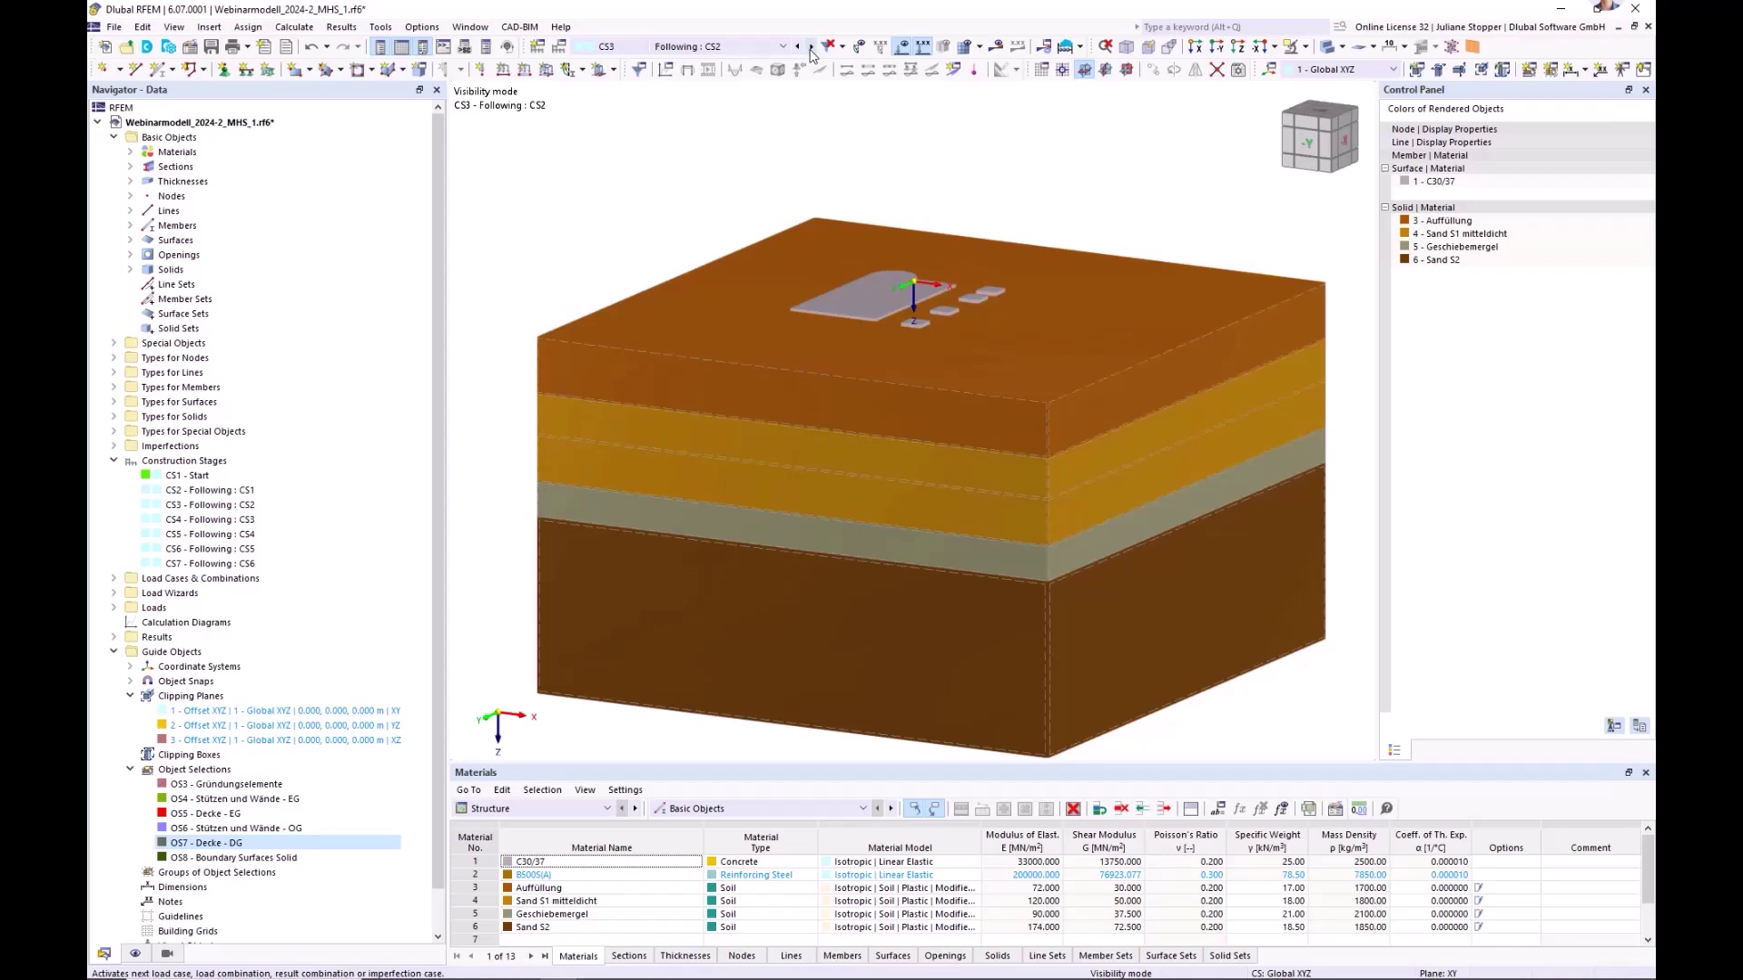
pyautogui.click(811, 48)
pyautogui.click(810, 48)
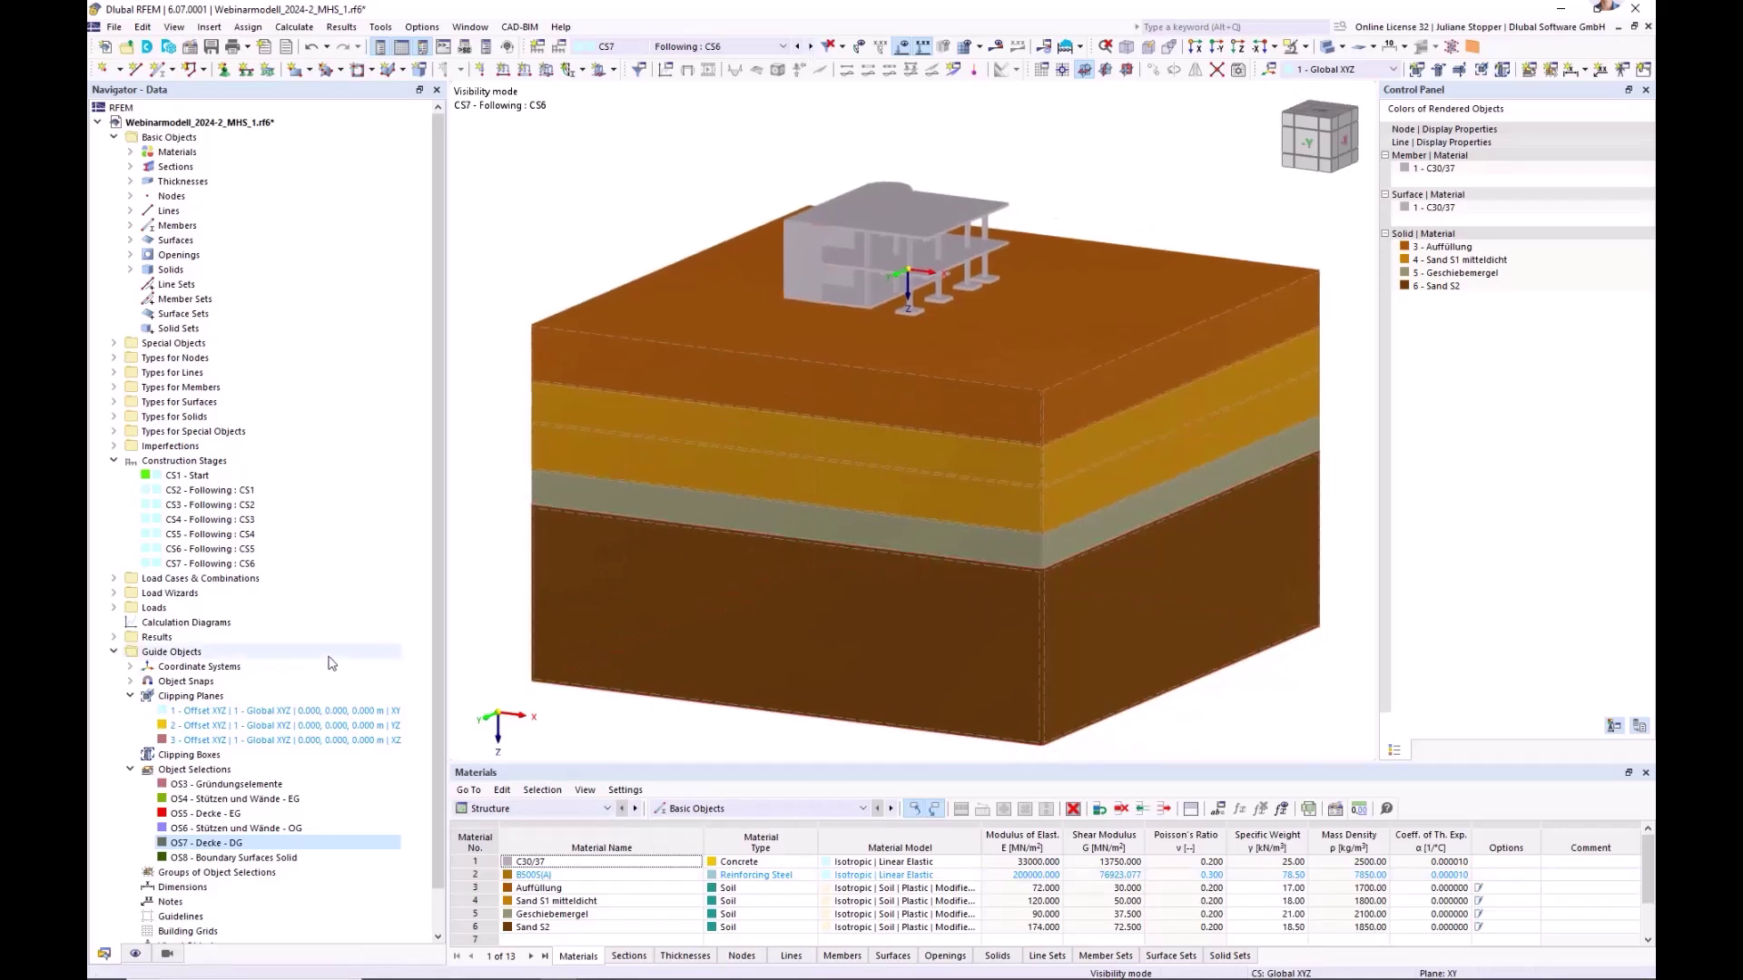
# - Assign load case LC4 Eigengewicht Boden to construction stage CS1 and check the load cases assigned to the following stages
pyautogui.click(113, 578)
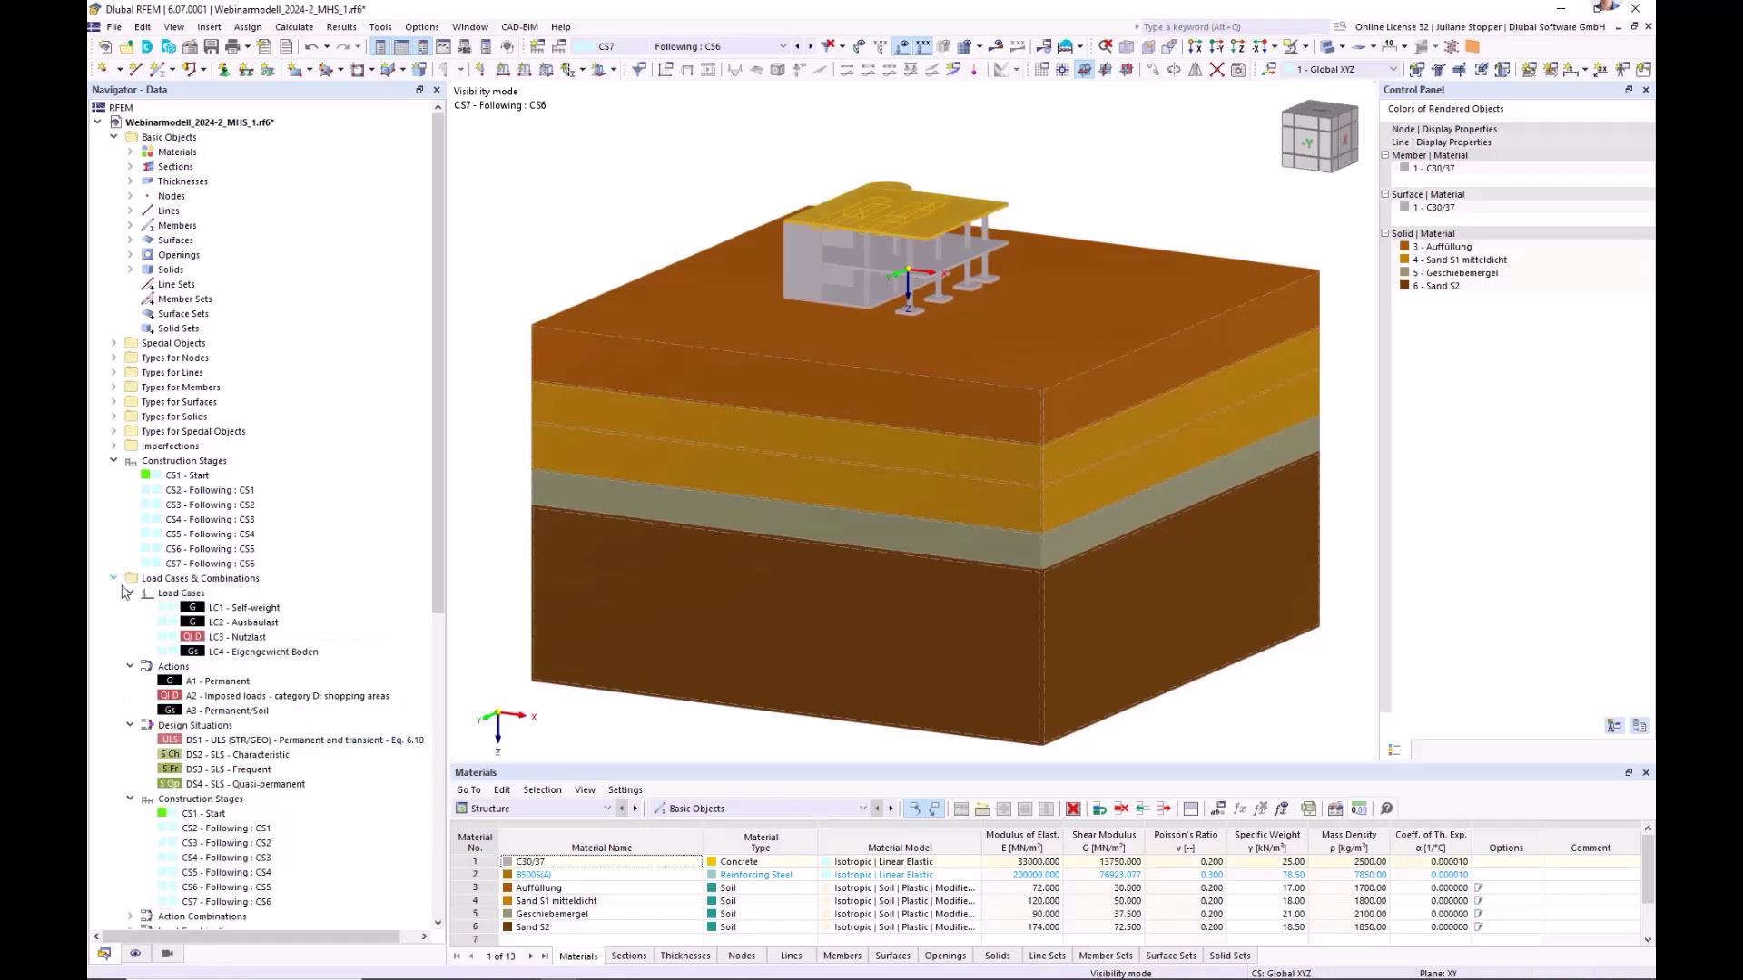
pyautogui.click(150, 582)
pyautogui.rightClick(152, 584)
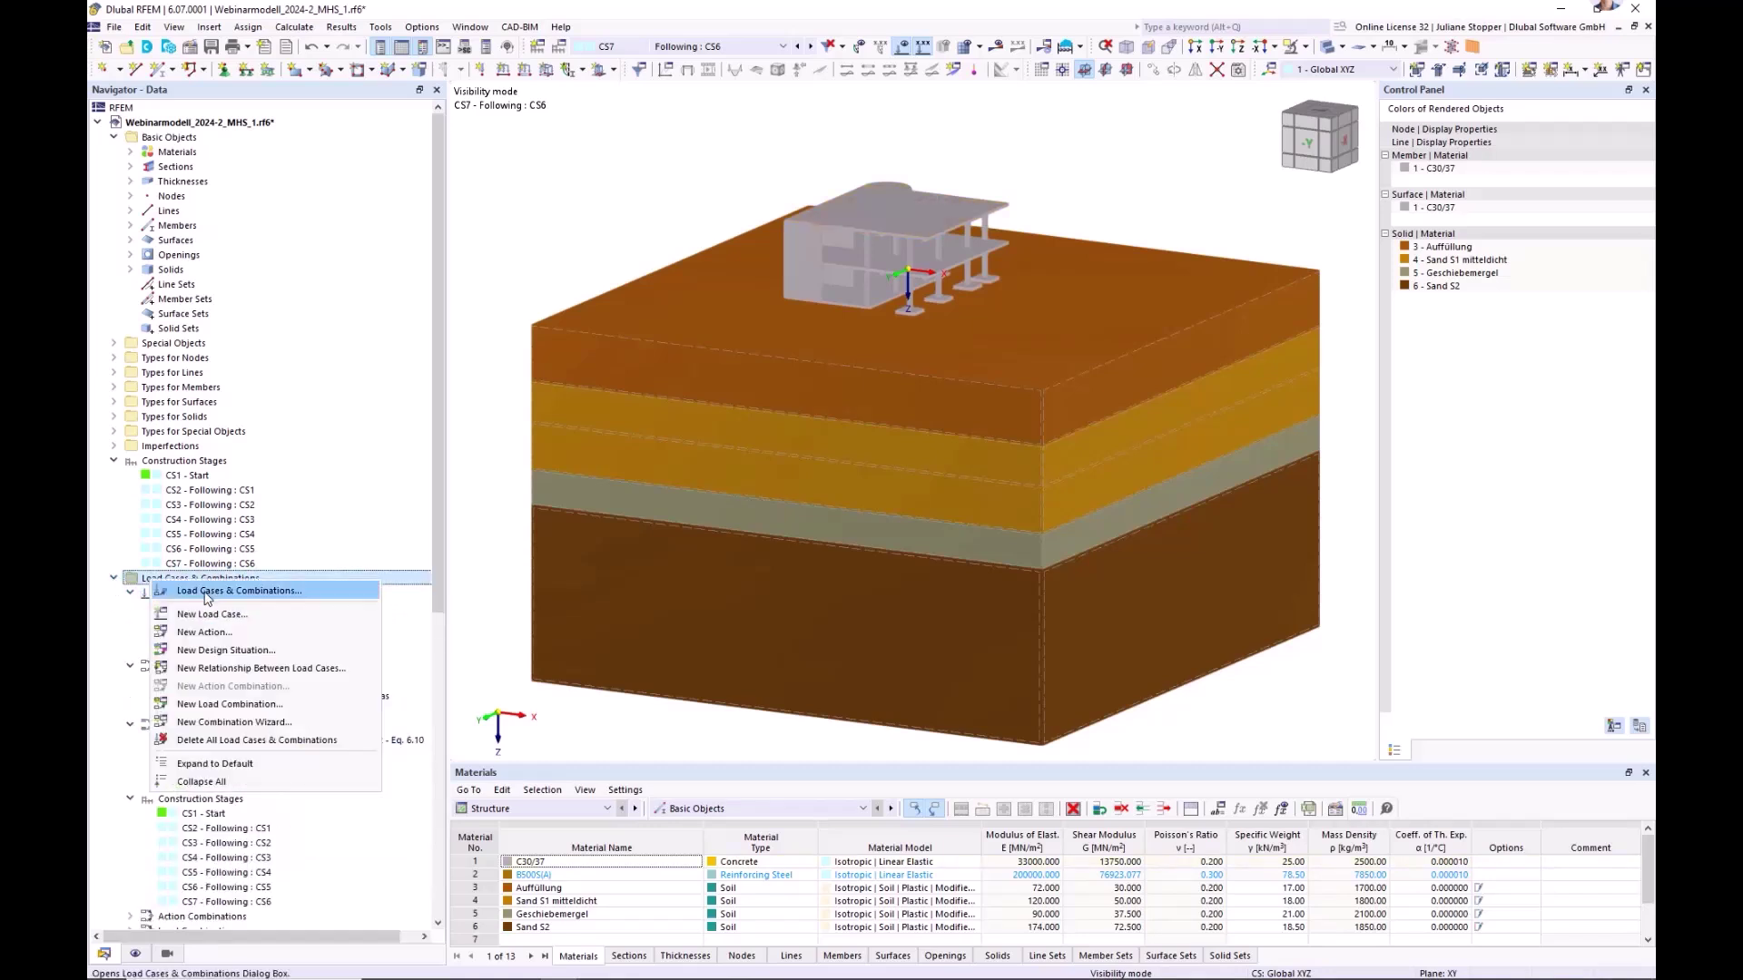
pyautogui.click(208, 592)
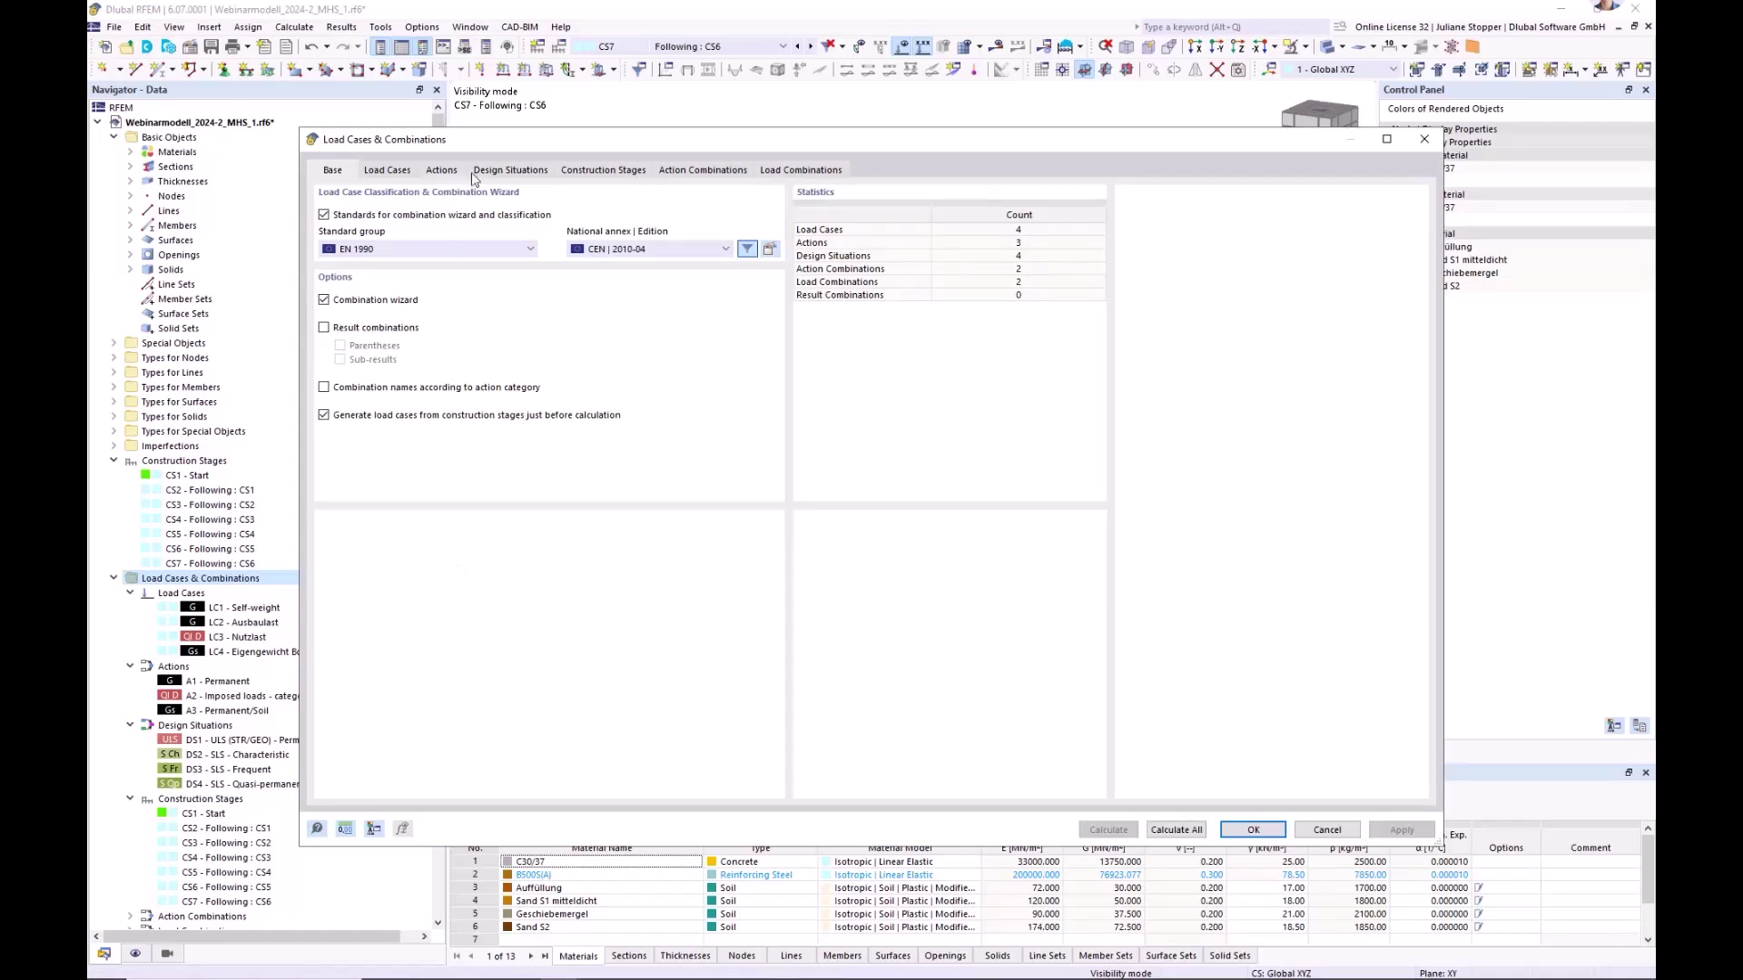
pyautogui.click(624, 173)
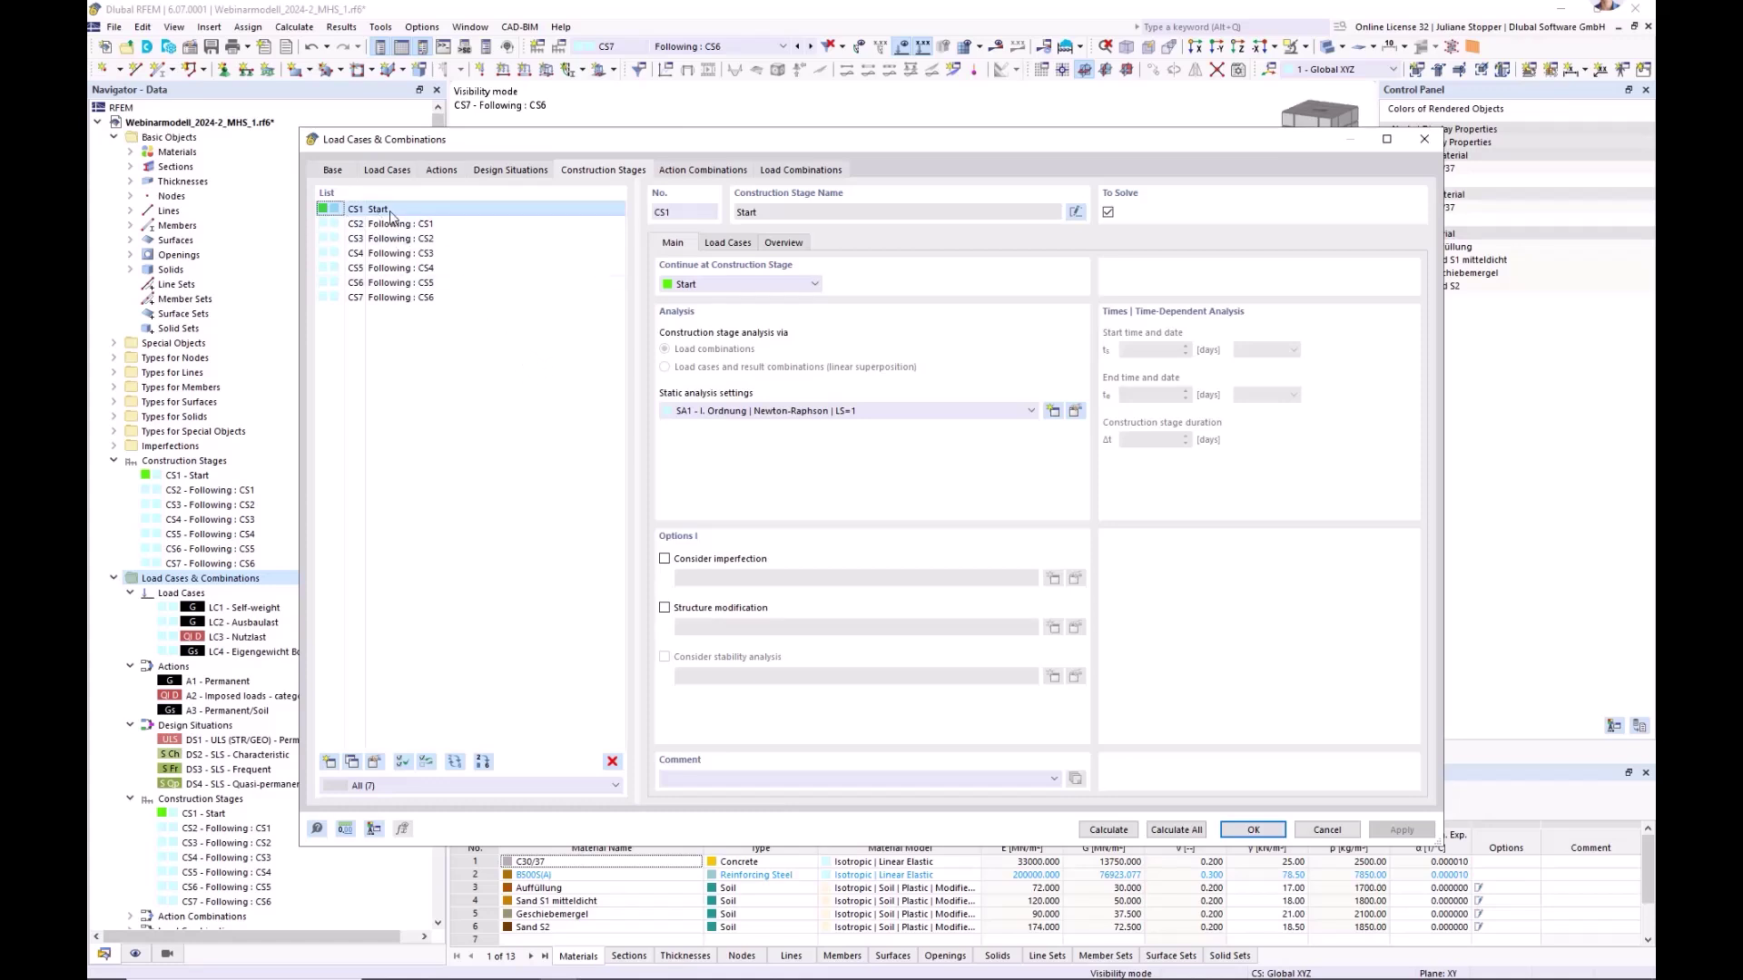
pyautogui.click(729, 244)
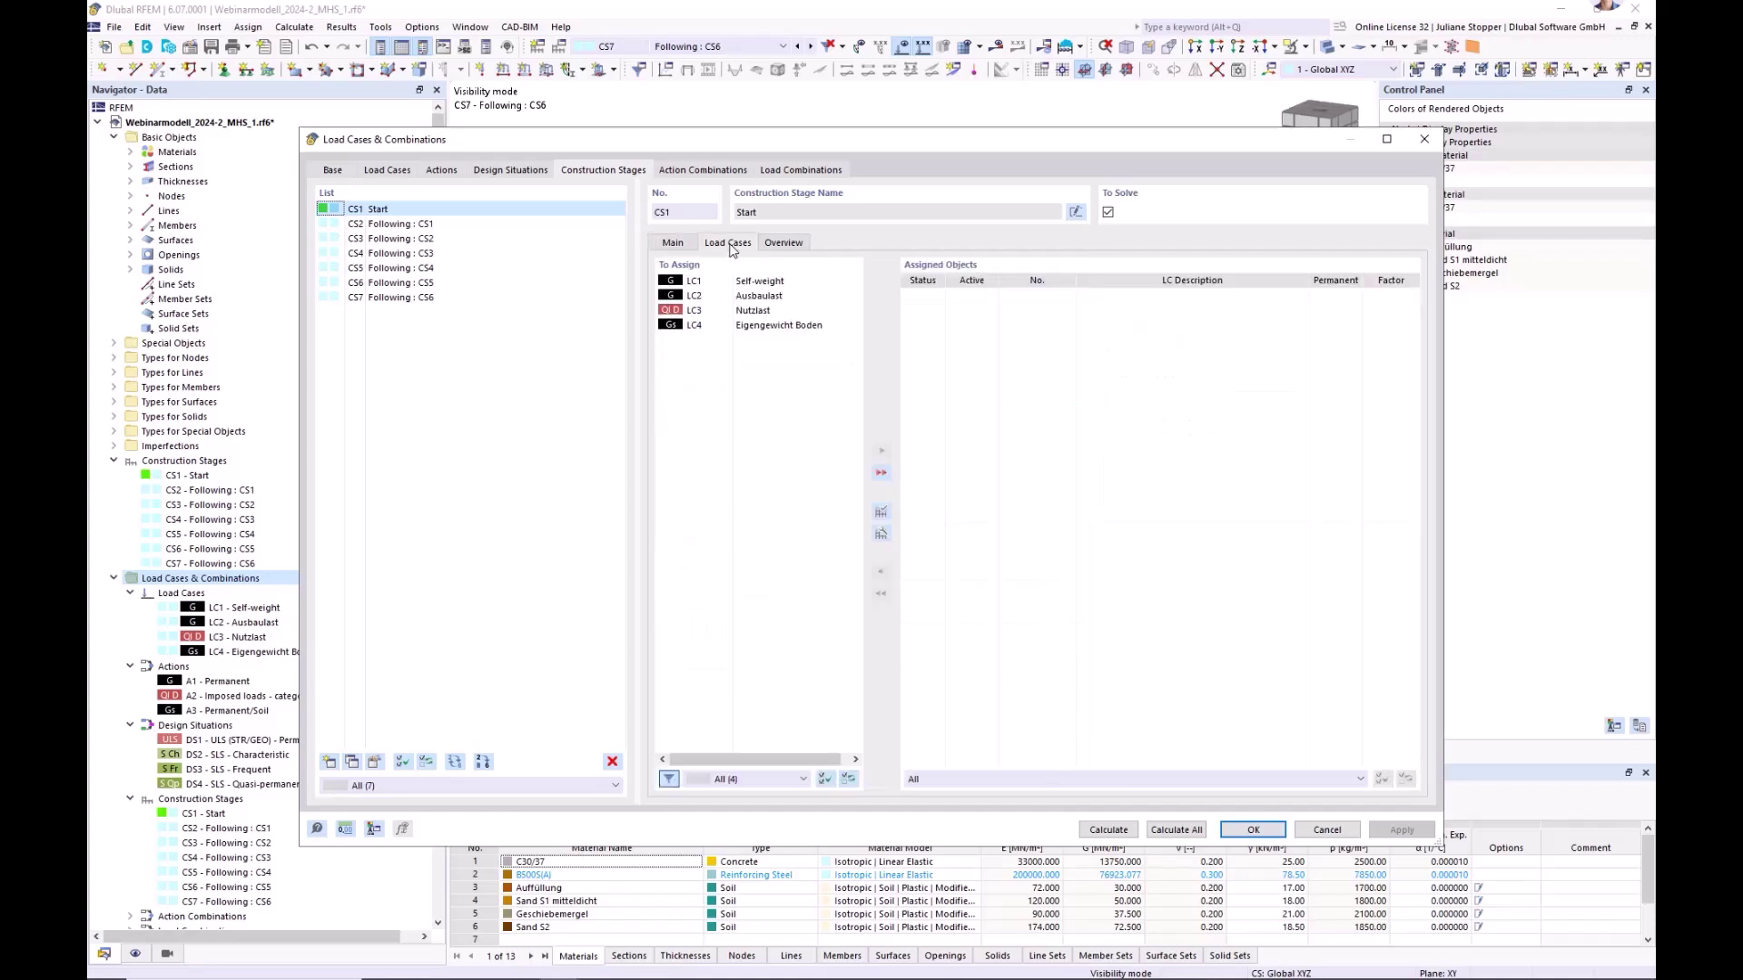
pyautogui.click(771, 325)
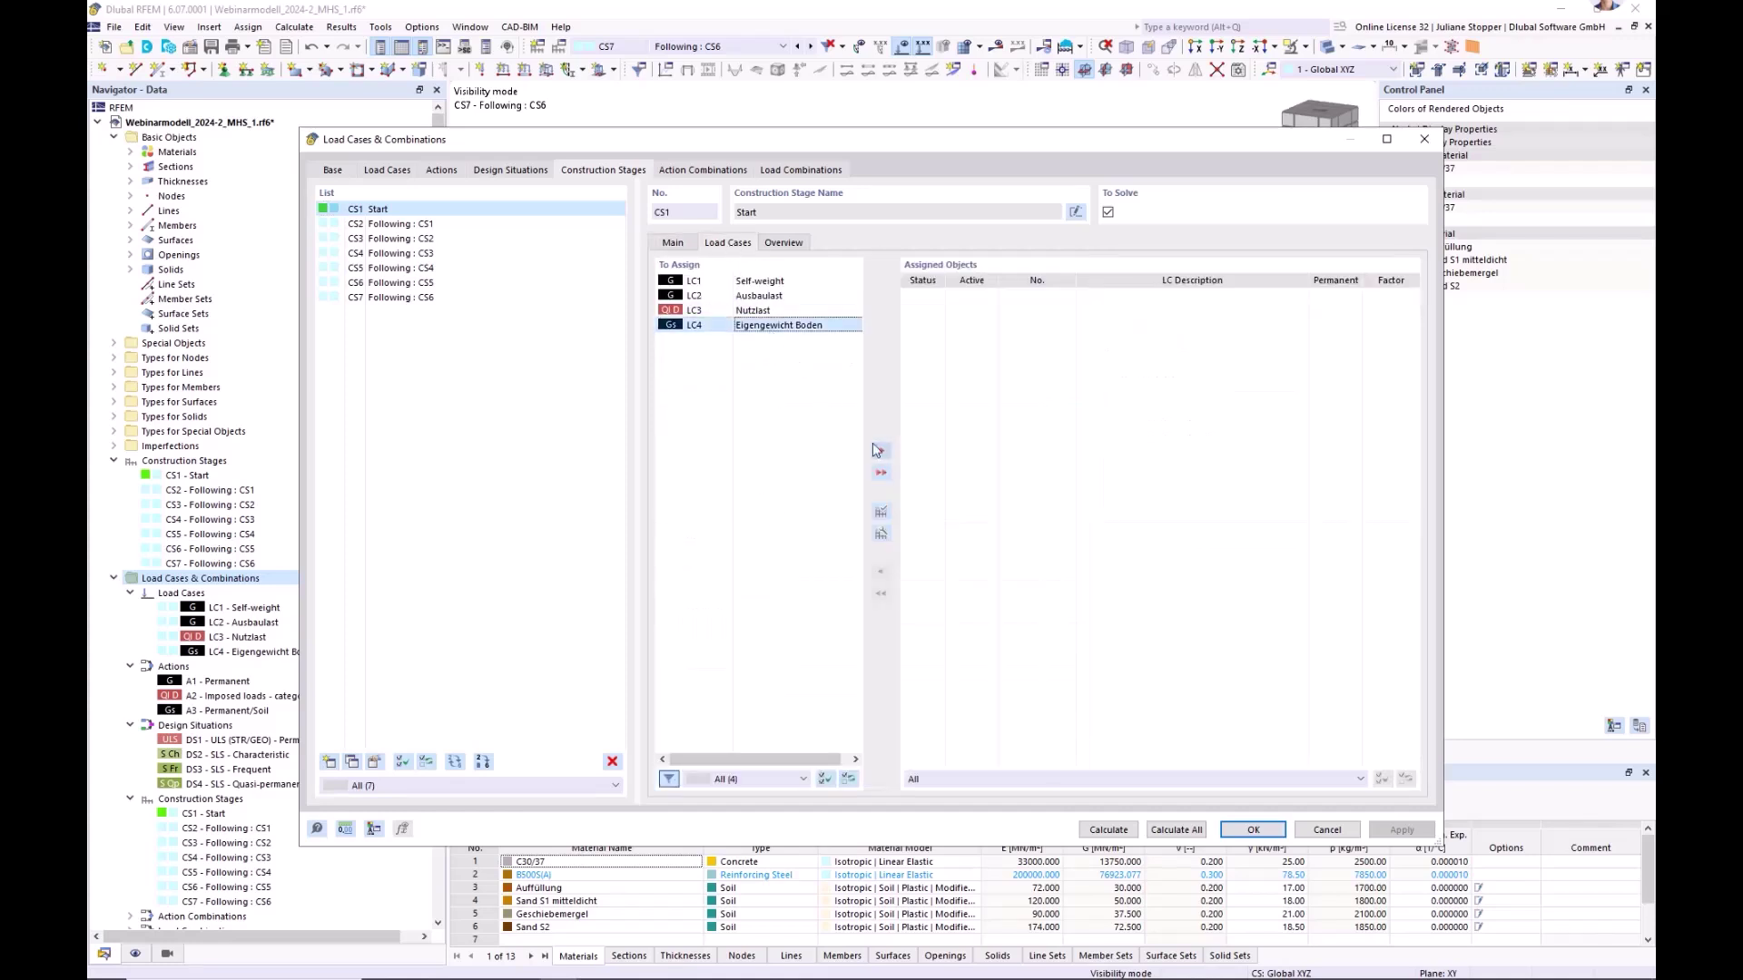
pyautogui.click(880, 450)
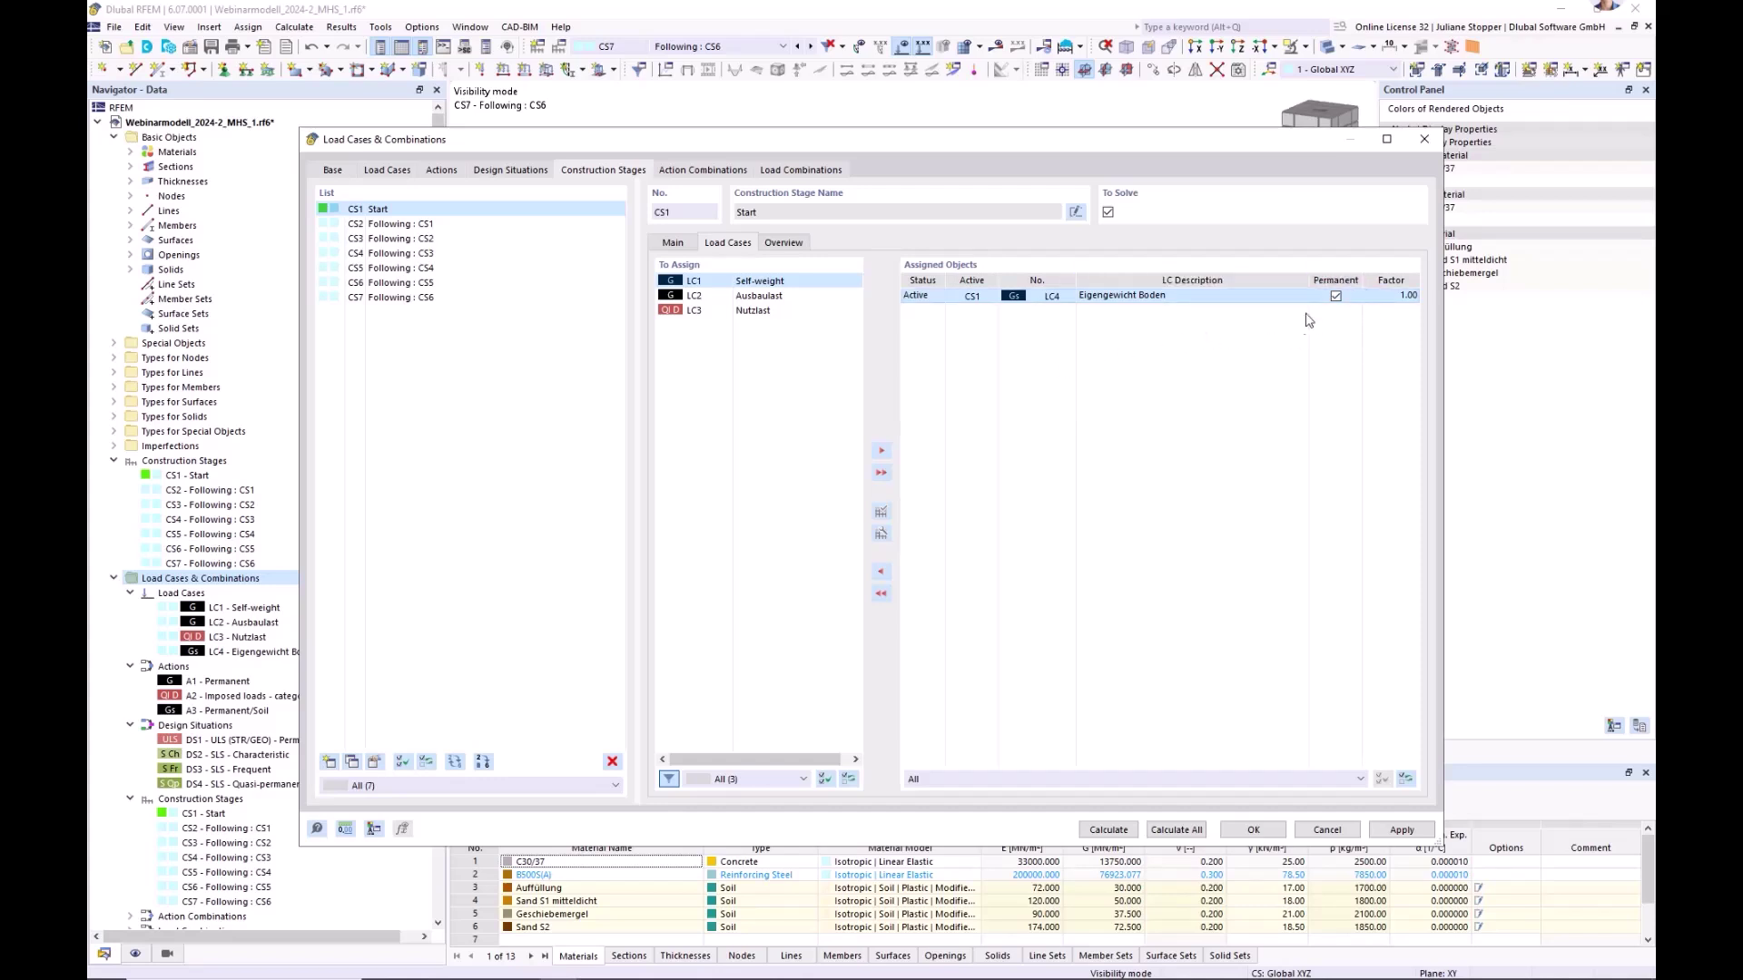
pyautogui.click(385, 255)
pyautogui.click(386, 269)
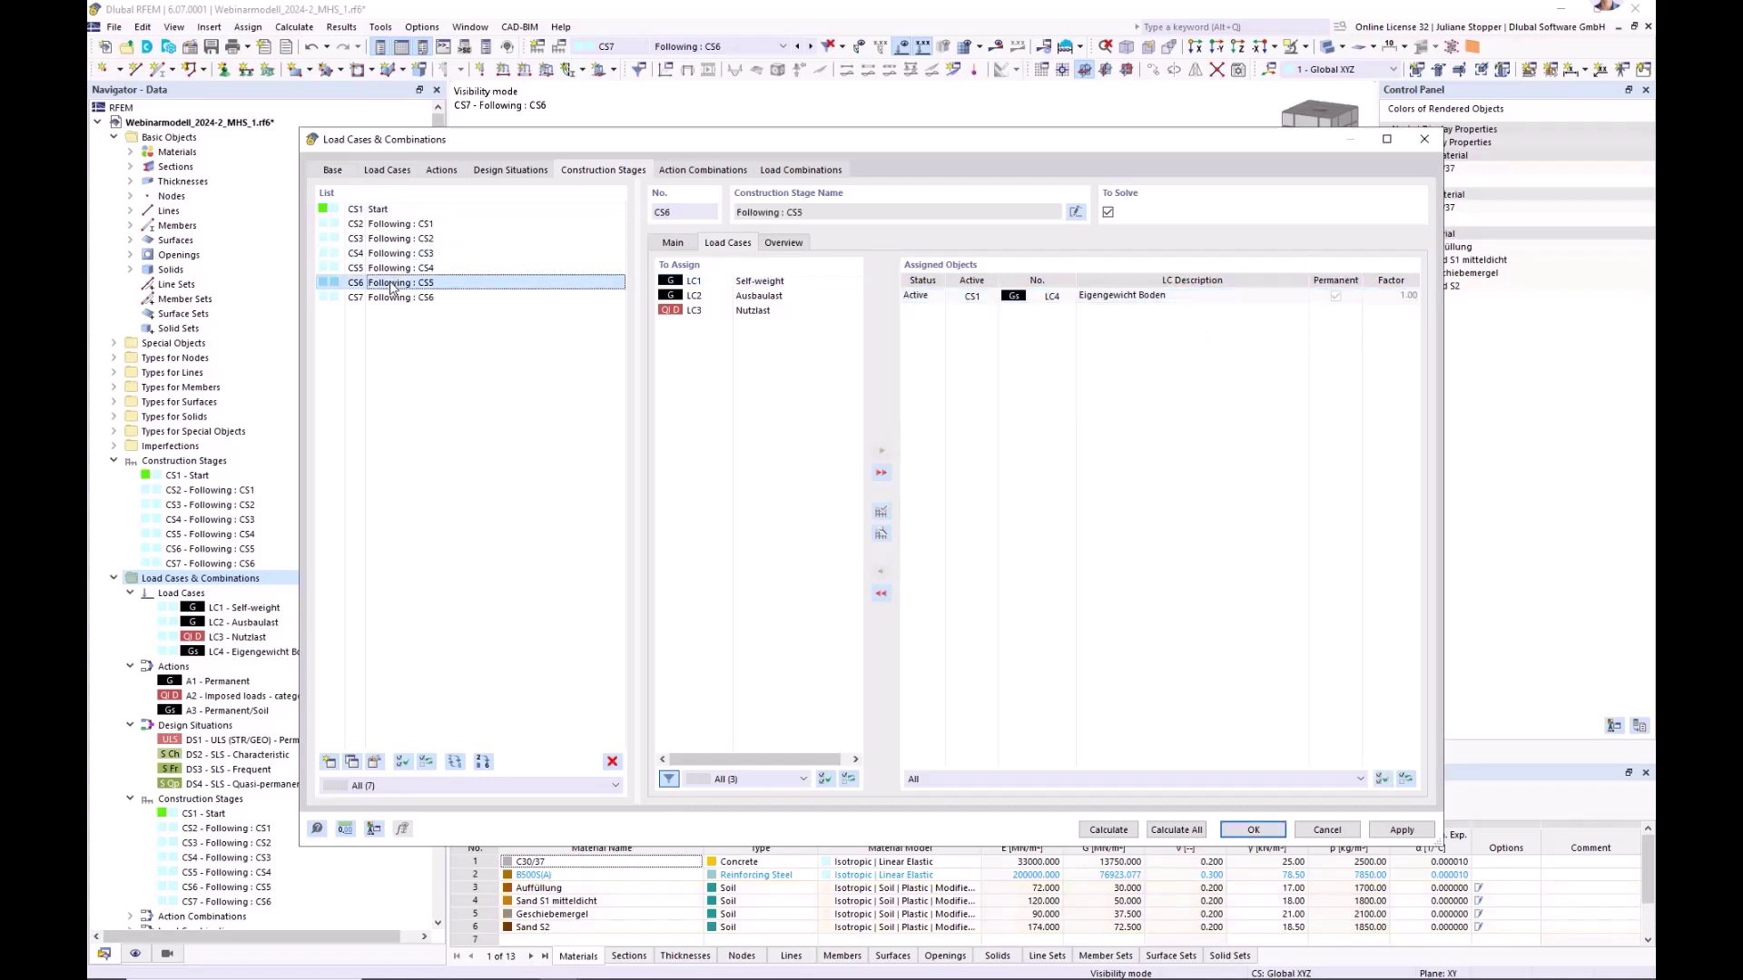
pyautogui.click(397, 285)
# - Create a structure modification for CS1 that deactivates material nonlinearity models, with shear panel and rotational restraint consideration off and the comment "Material linearized"
pyautogui.click(370, 212)
pyautogui.click(672, 244)
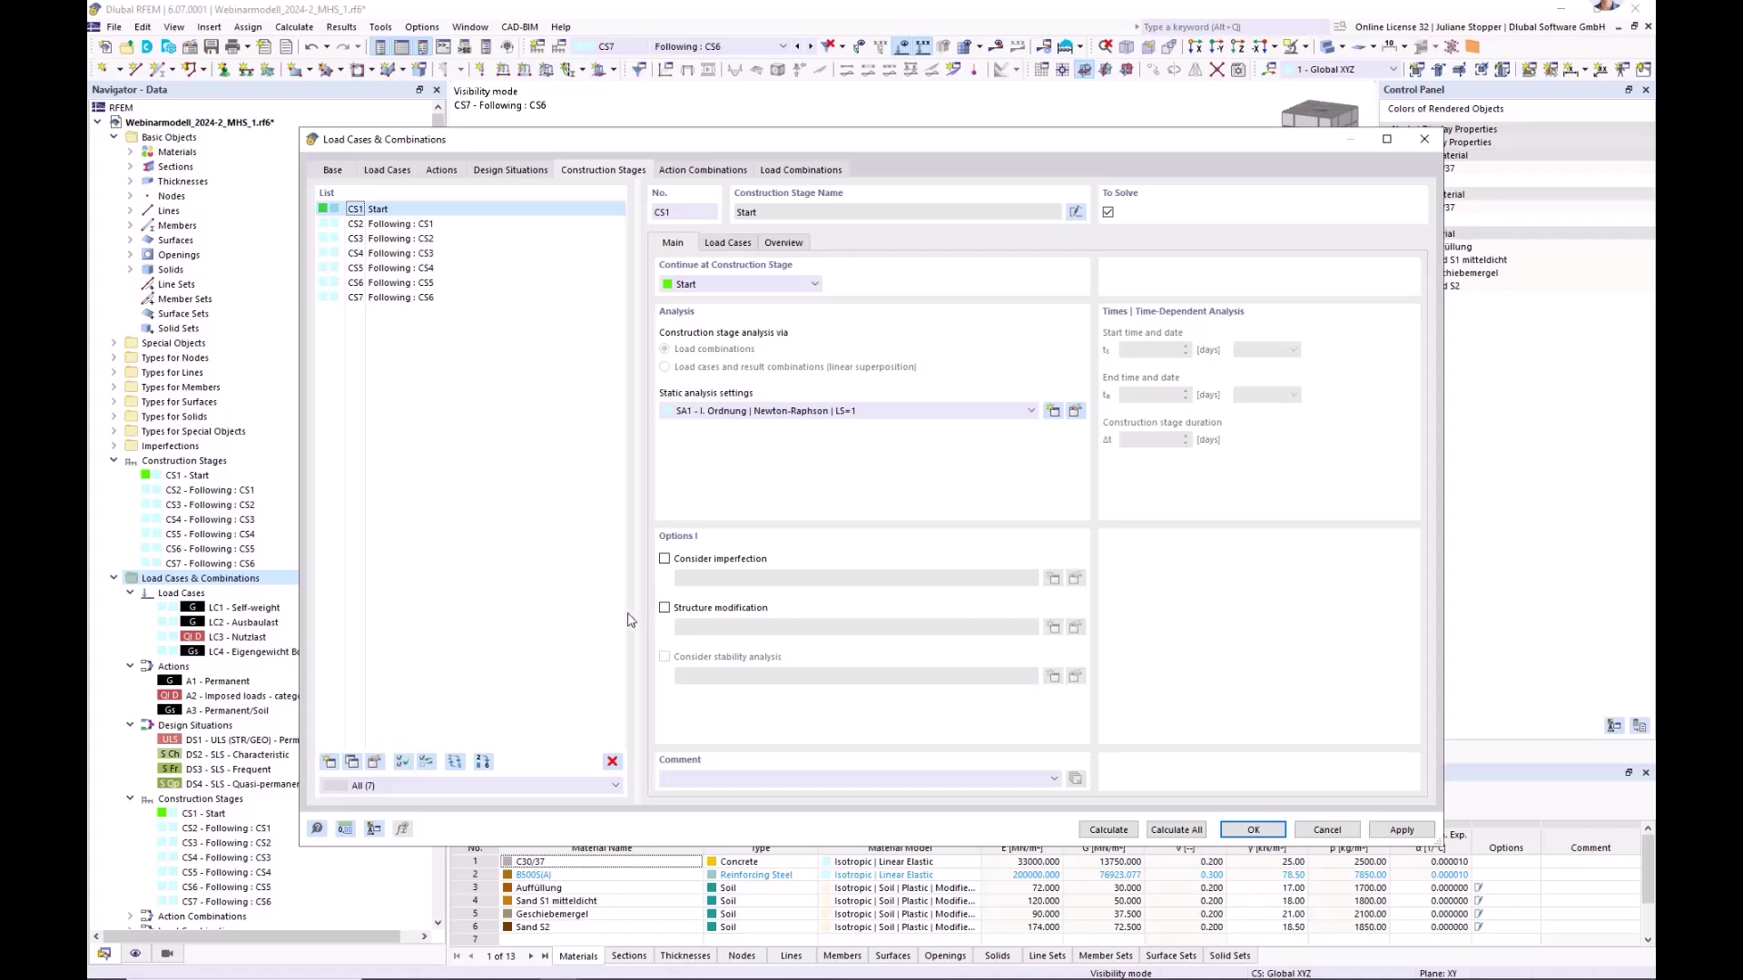
pyautogui.click(665, 607)
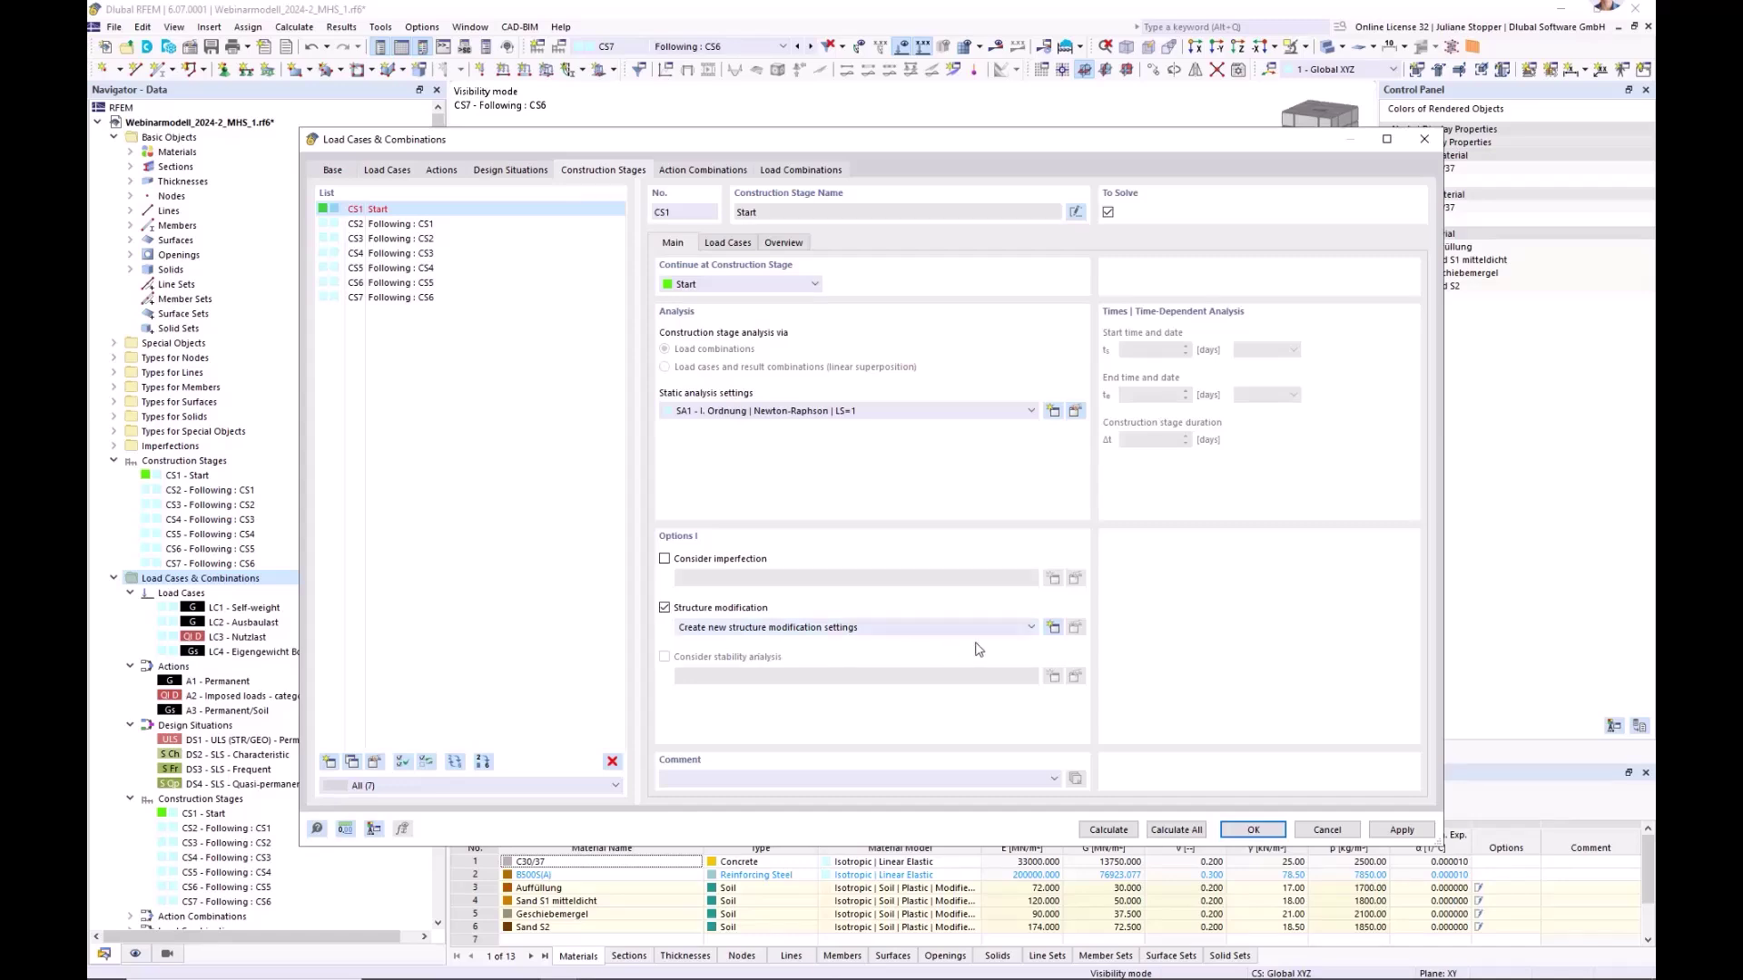
pyautogui.click(1053, 627)
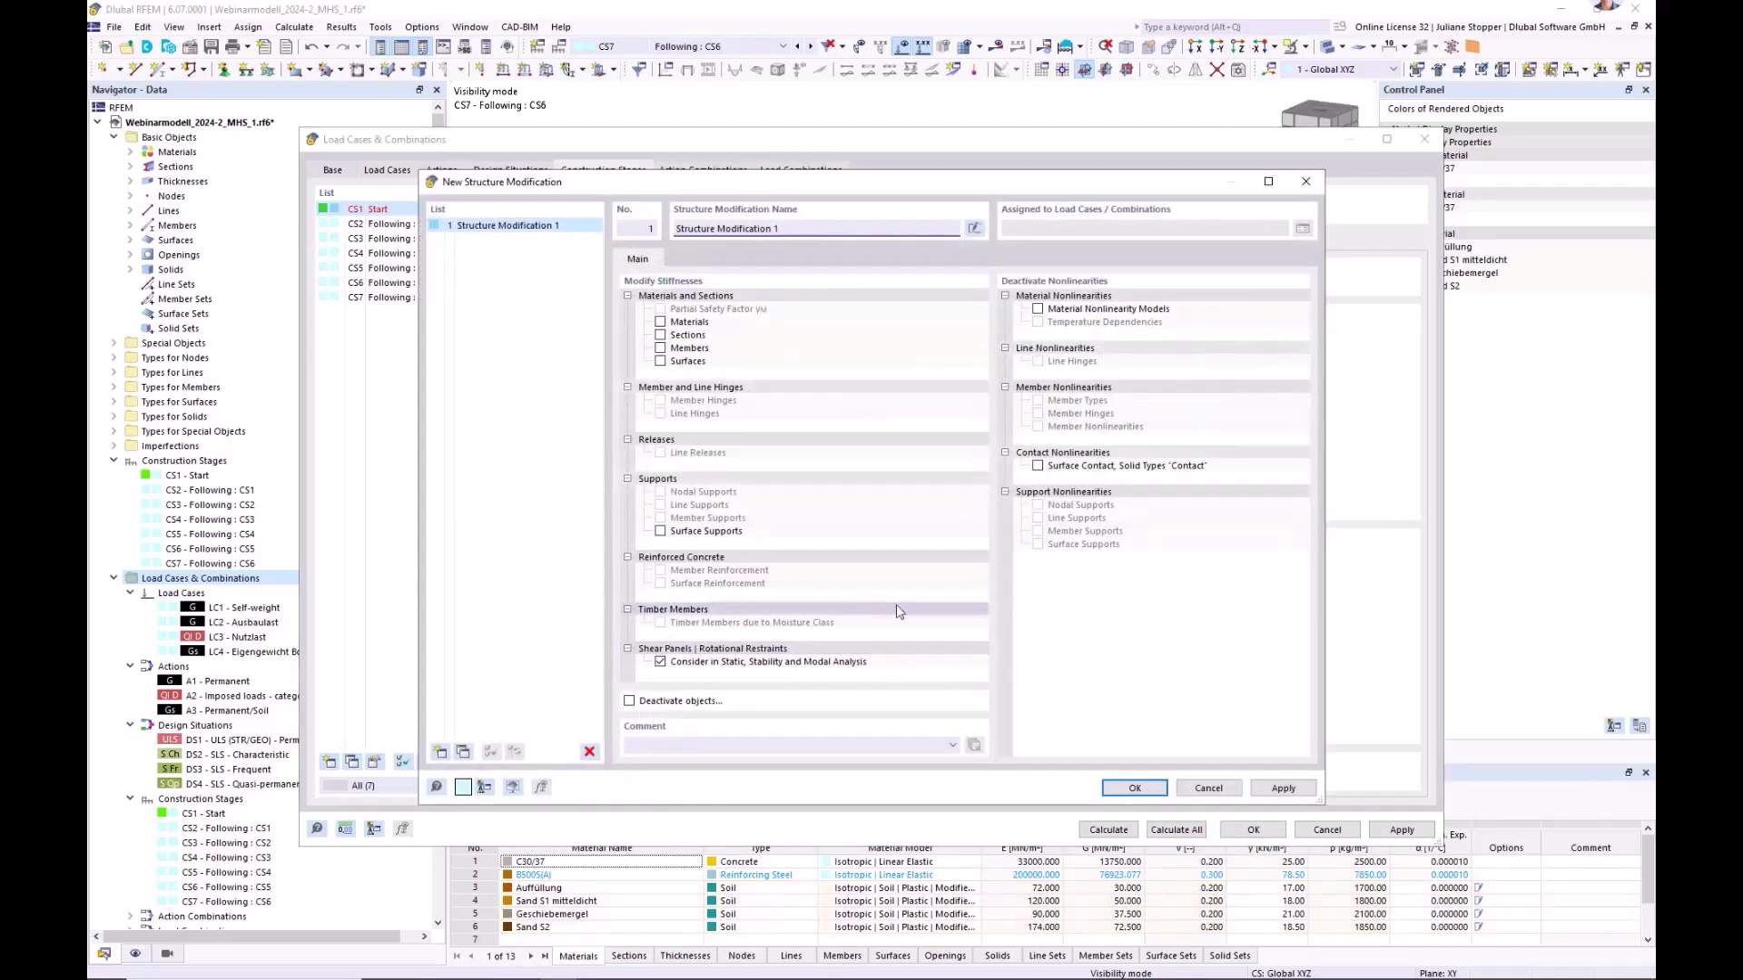
pyautogui.click(1038, 310)
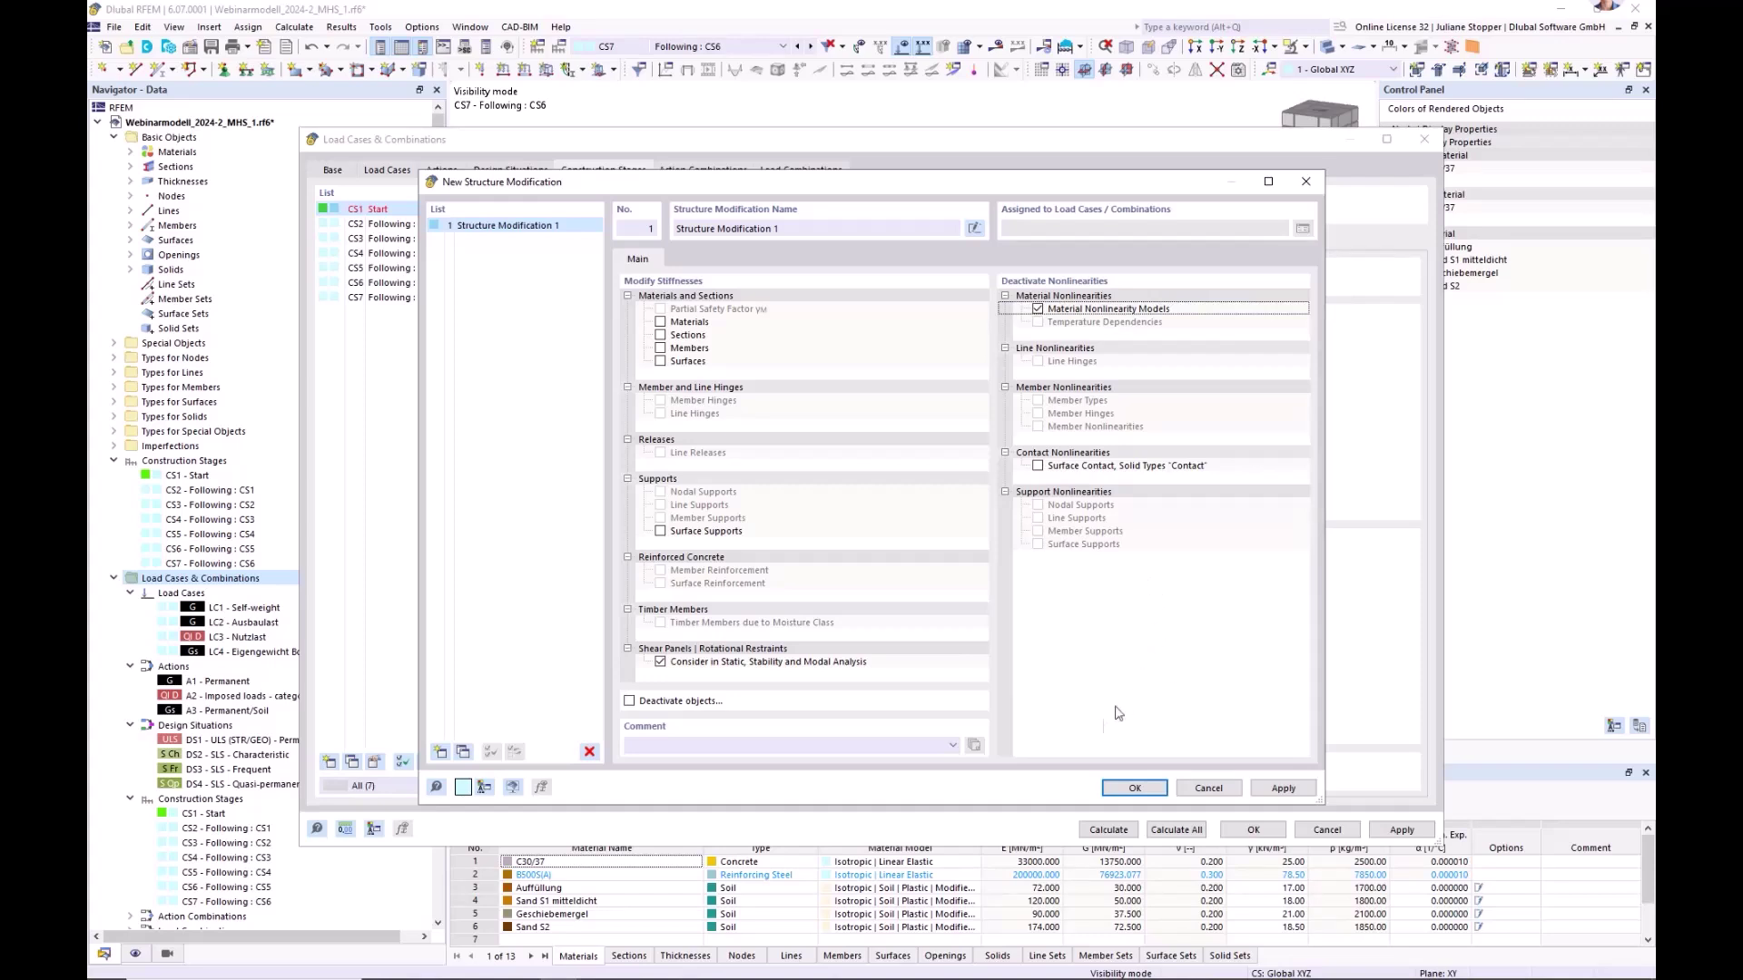
pyautogui.click(660, 662)
pyautogui.click(645, 746)
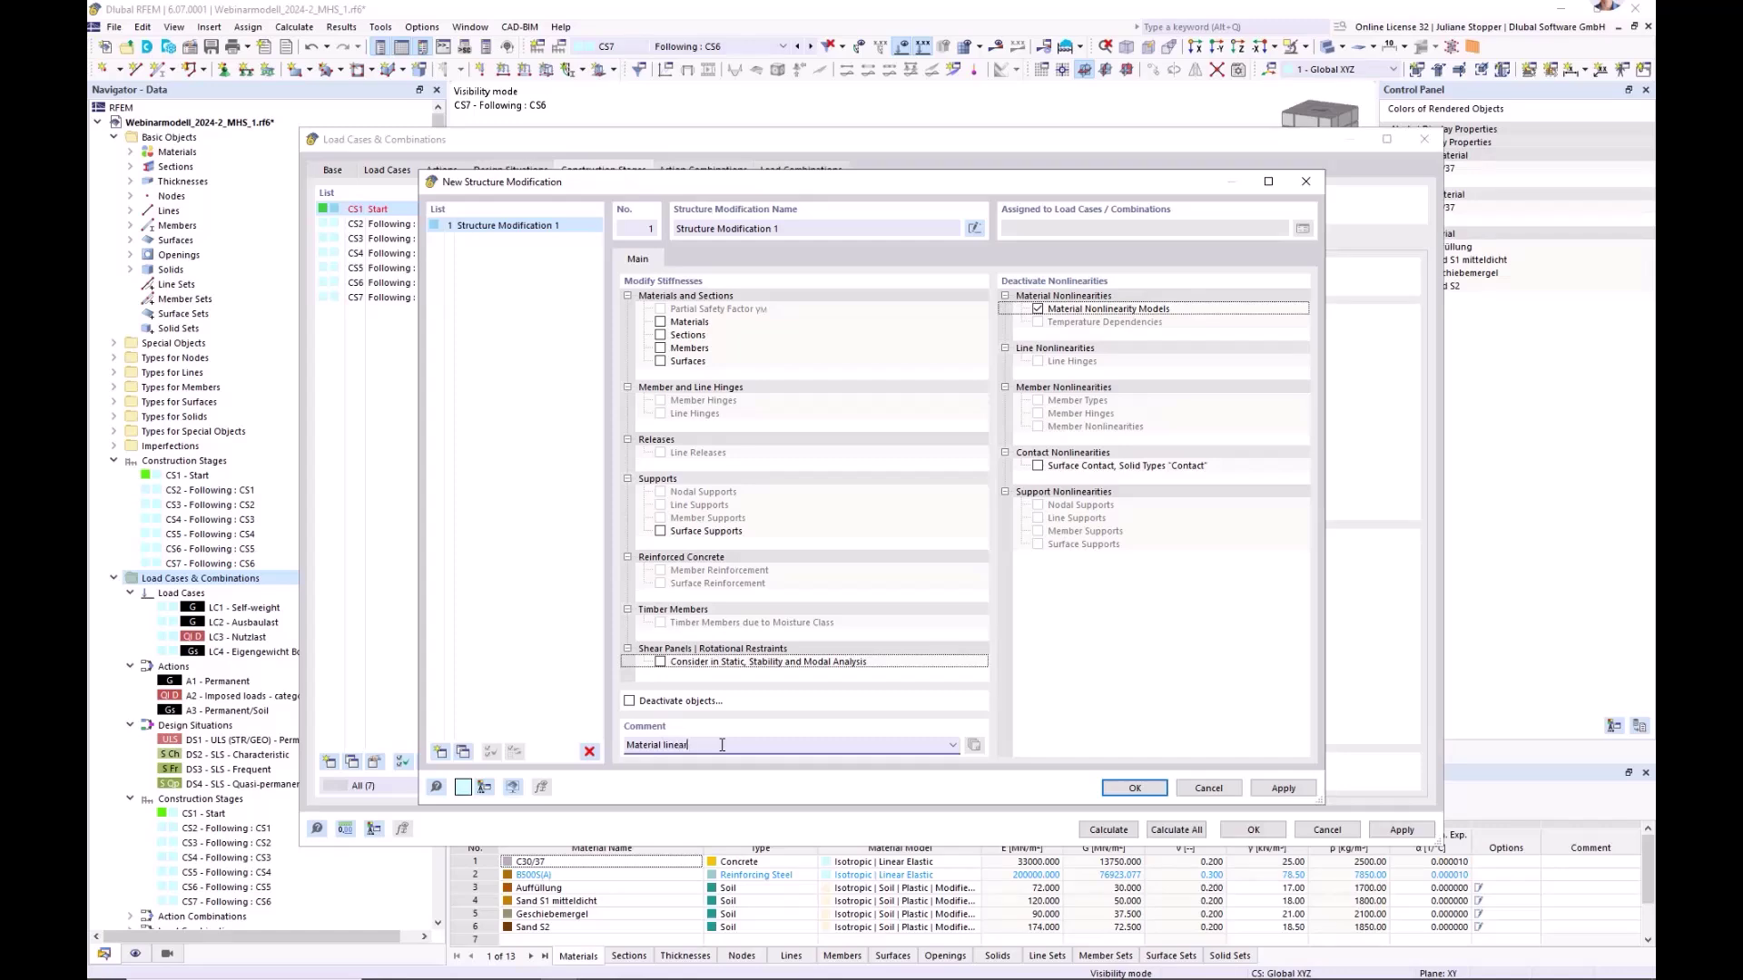
pyautogui.click(1134, 788)
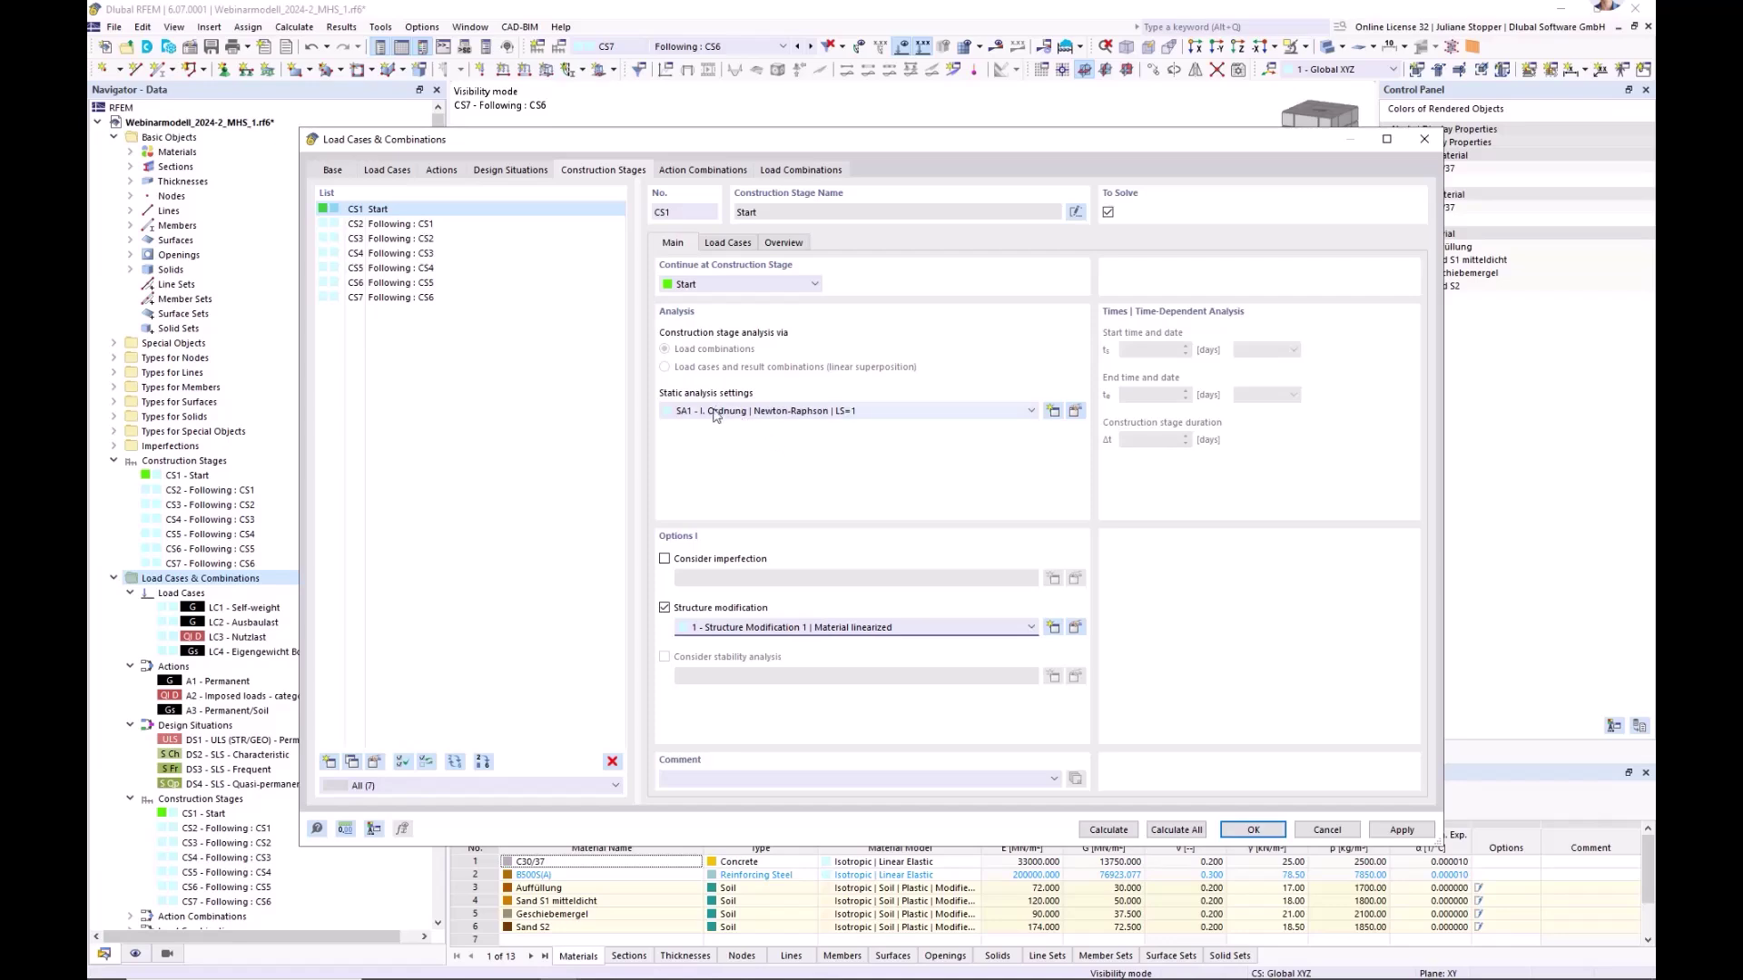
# - From CS2, duplicate static analysis settings SA1 as SA2 and enable equilibrium for undeformed structure in the copy
pyautogui.click(1076, 411)
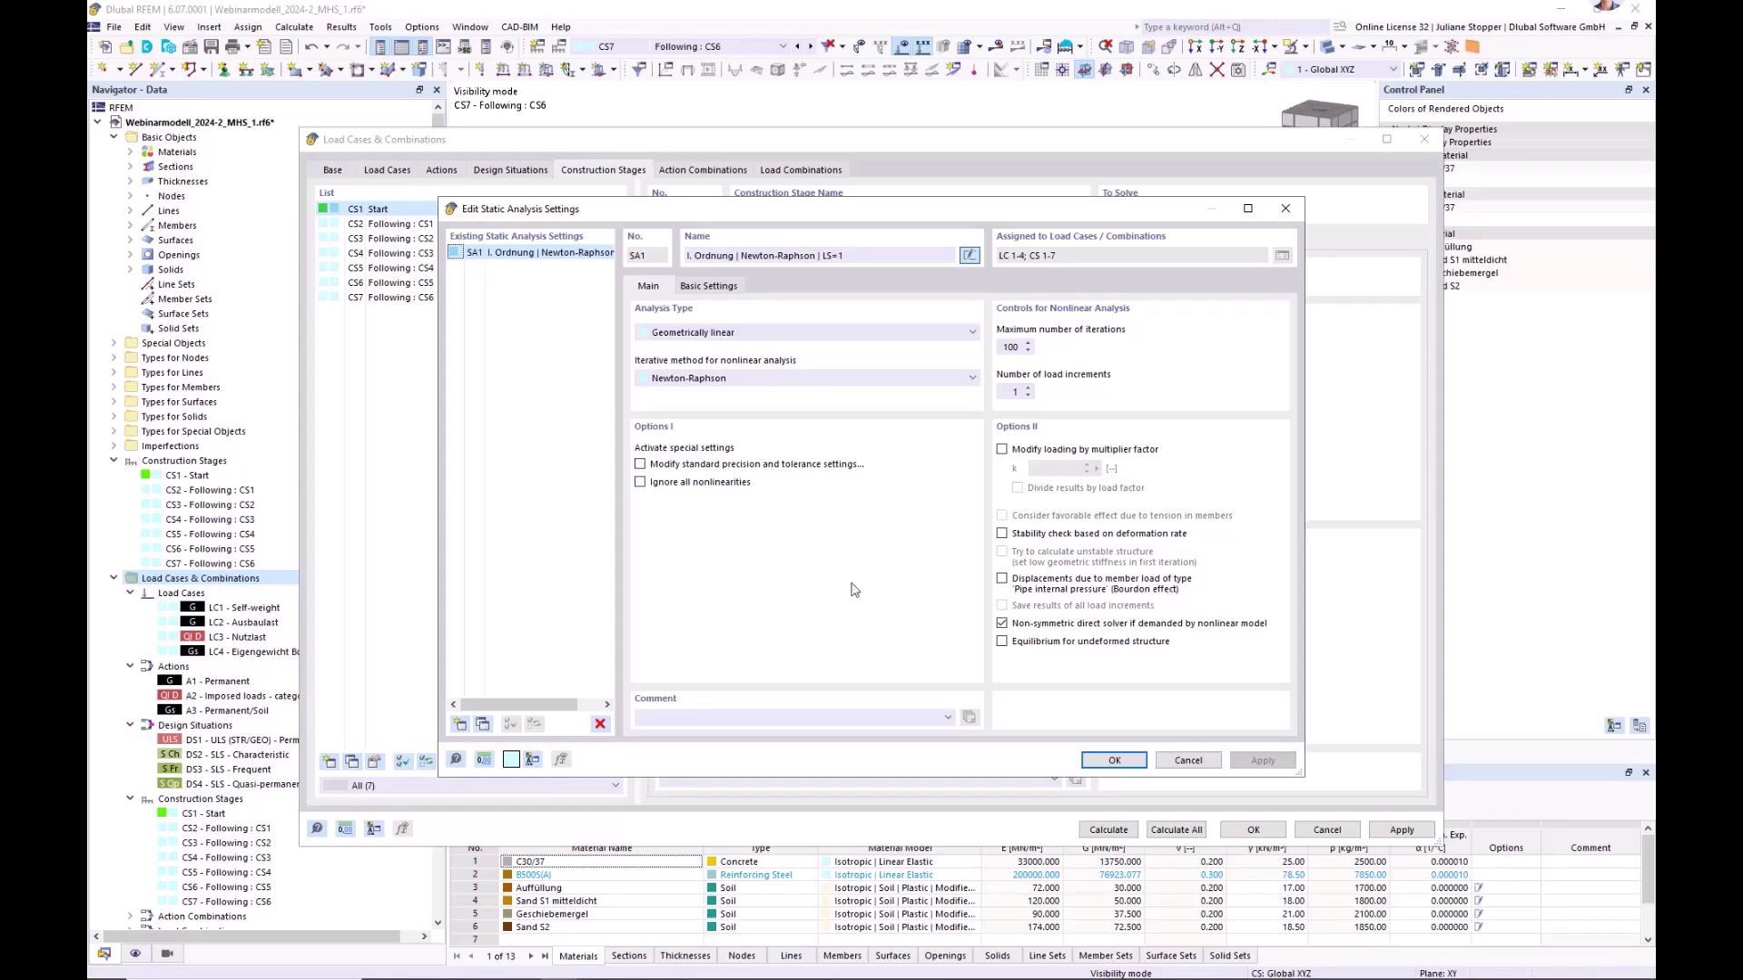
pyautogui.click(1114, 760)
pyautogui.click(382, 225)
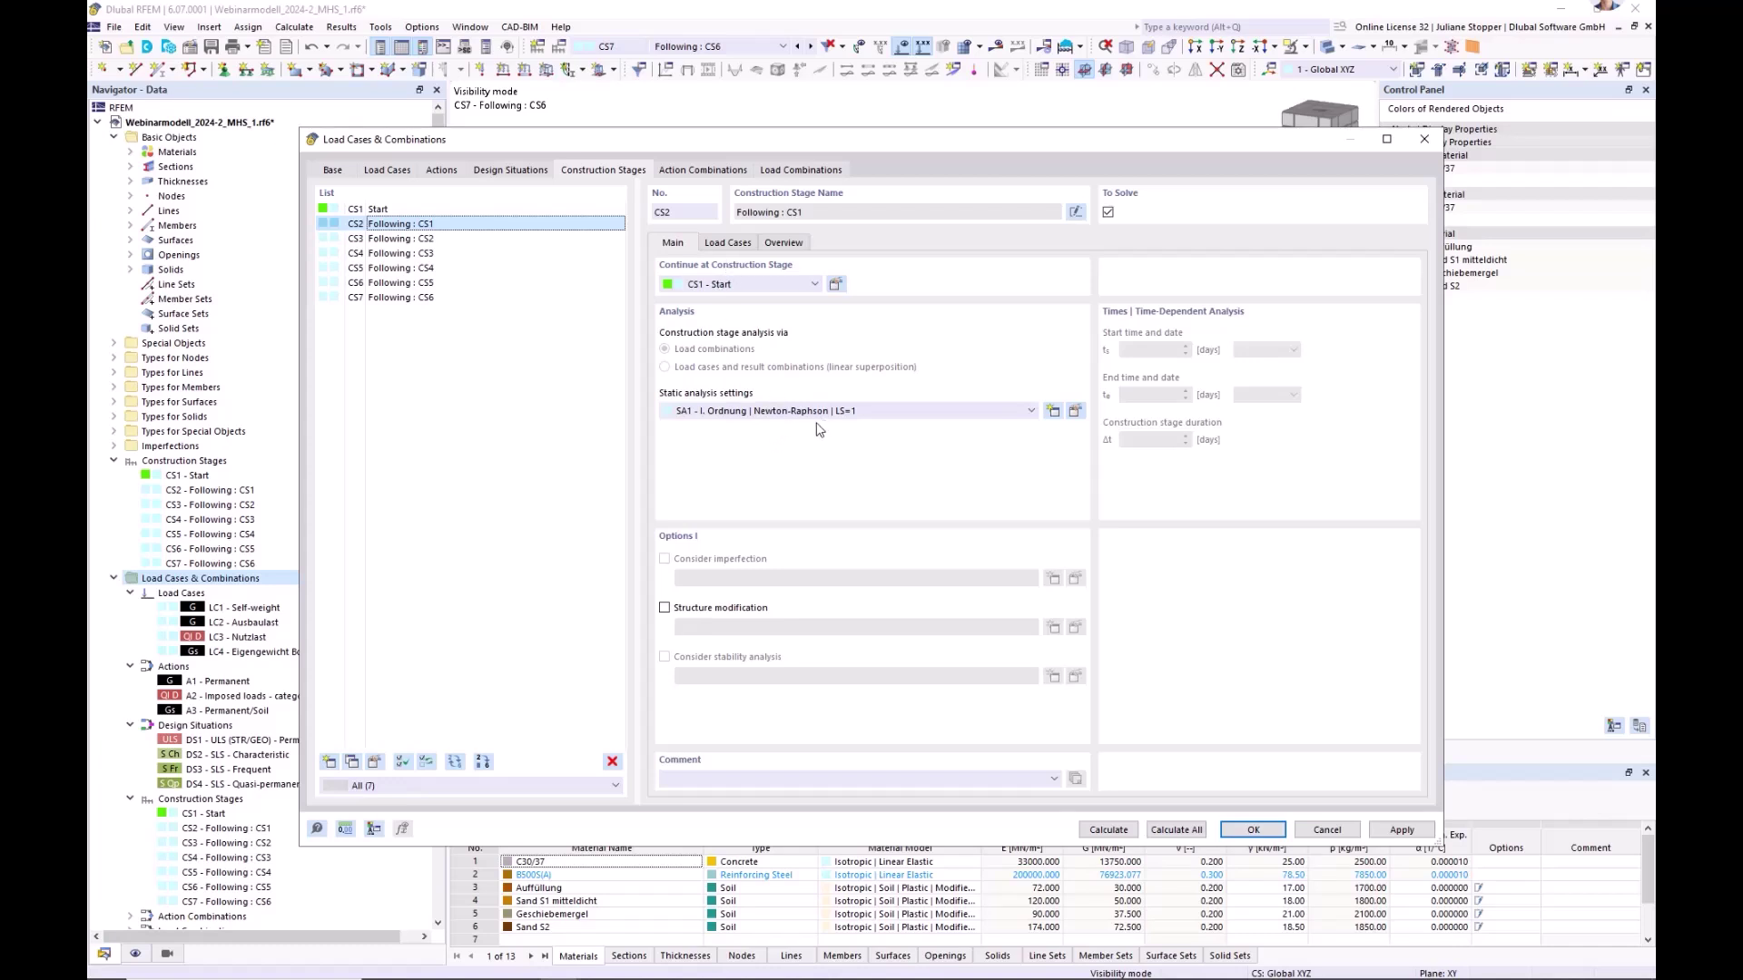
pyautogui.click(732, 244)
pyautogui.click(675, 244)
pyautogui.click(1075, 411)
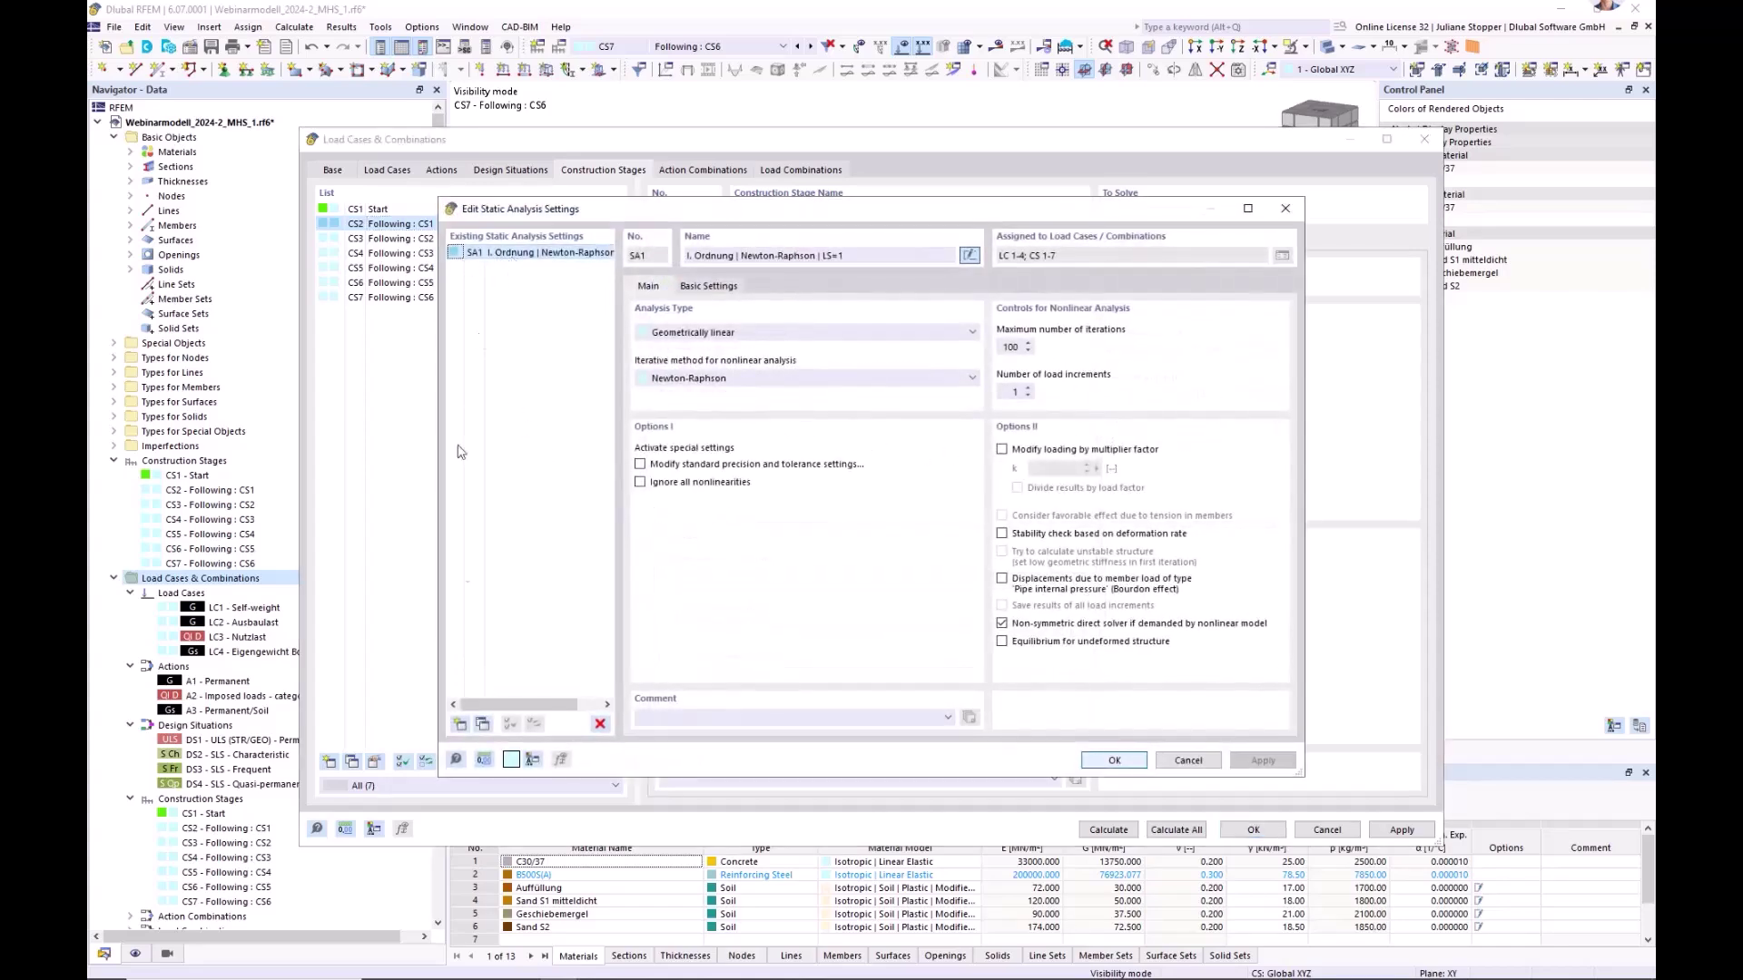
pyautogui.click(482, 726)
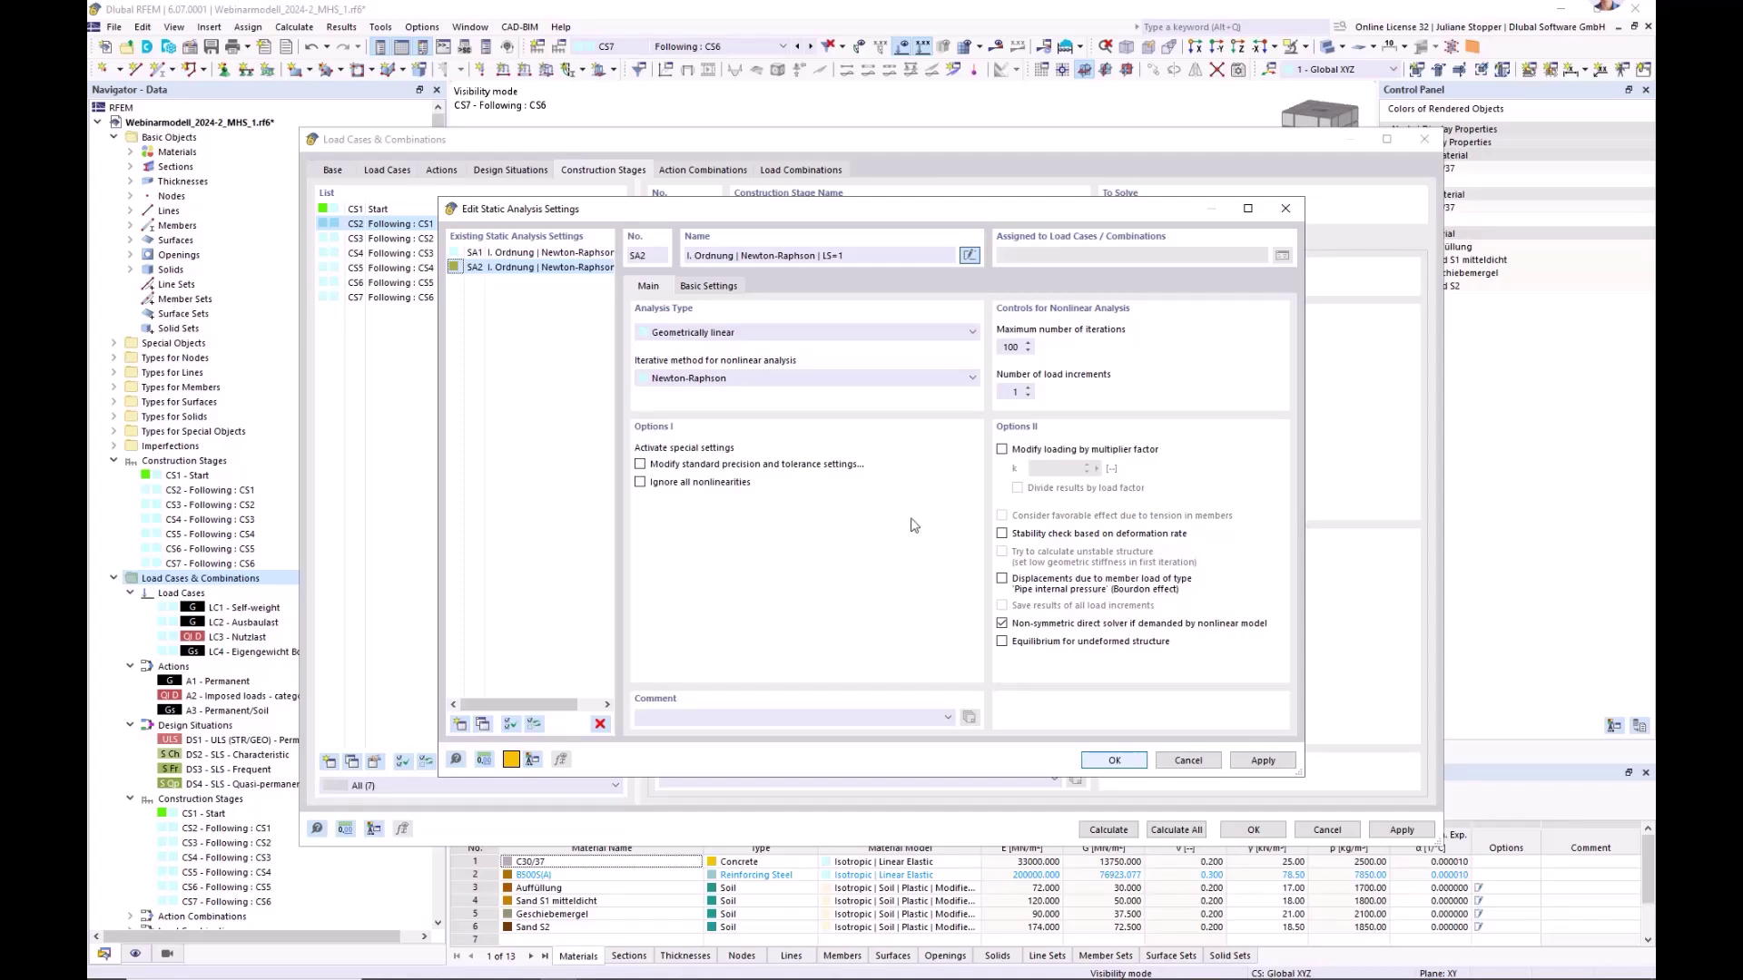
pyautogui.click(1003, 643)
pyautogui.click(873, 256)
pyautogui.click(1114, 762)
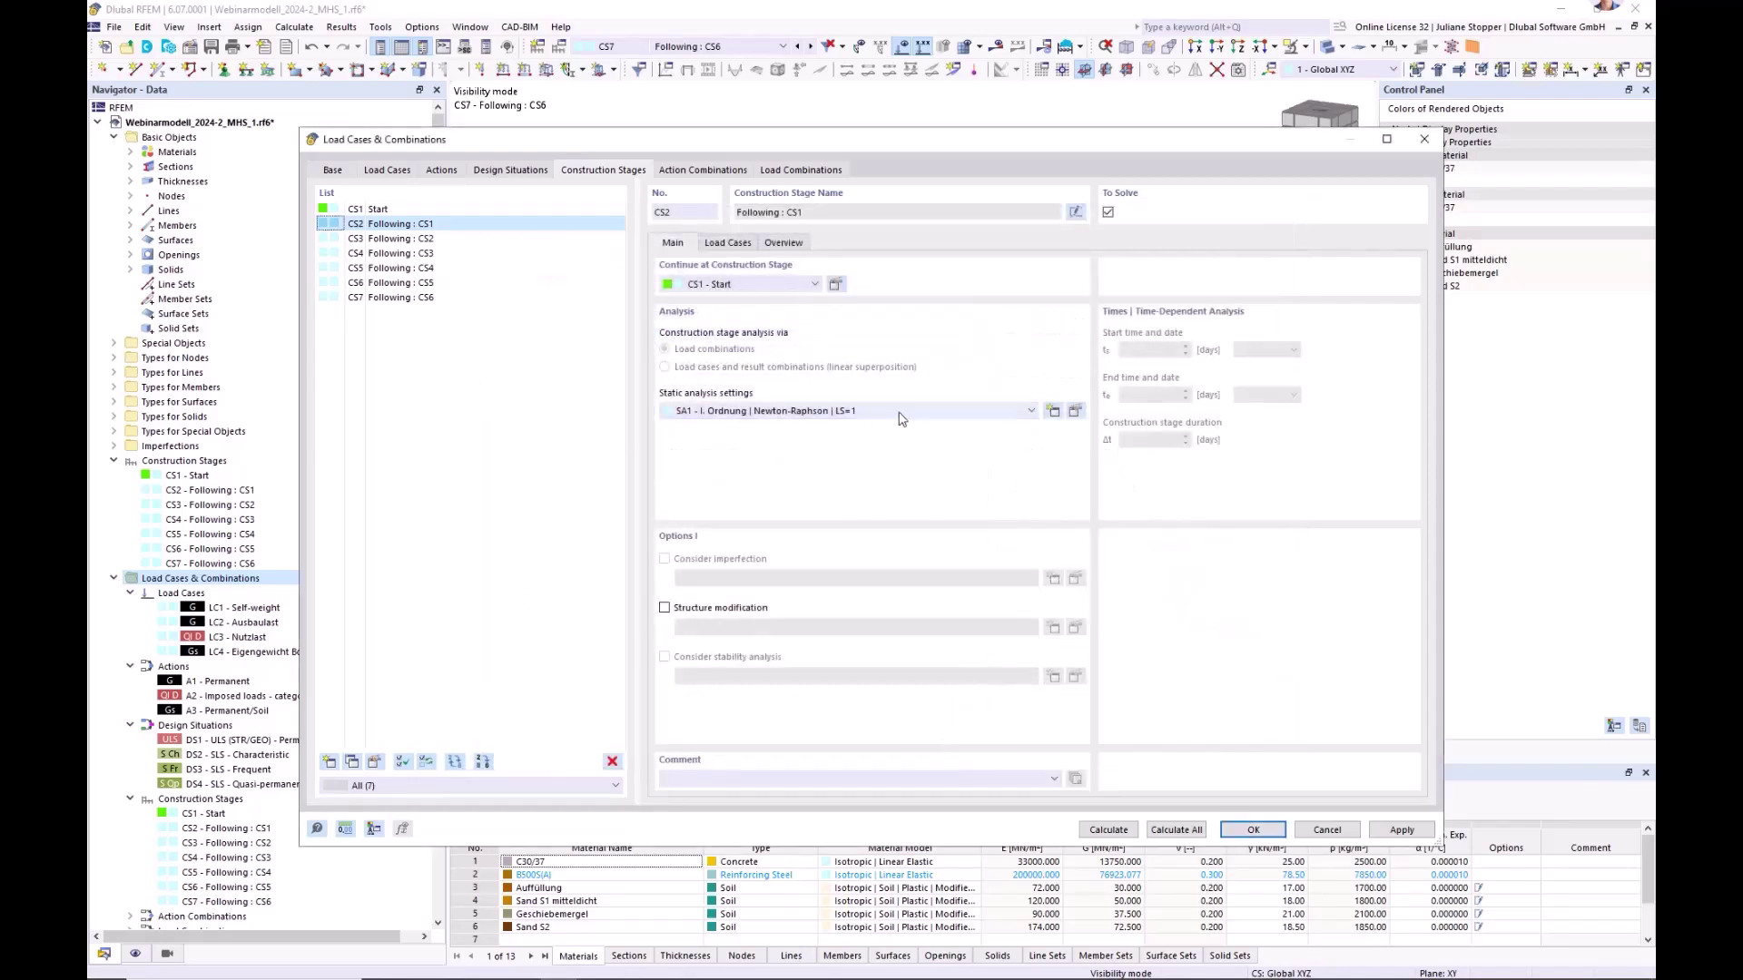
# - Assign static analysis settings SA2 to construction stage CS2 and load case LC1 Self-weight to CS3
pyautogui.click(897, 413)
pyautogui.click(872, 439)
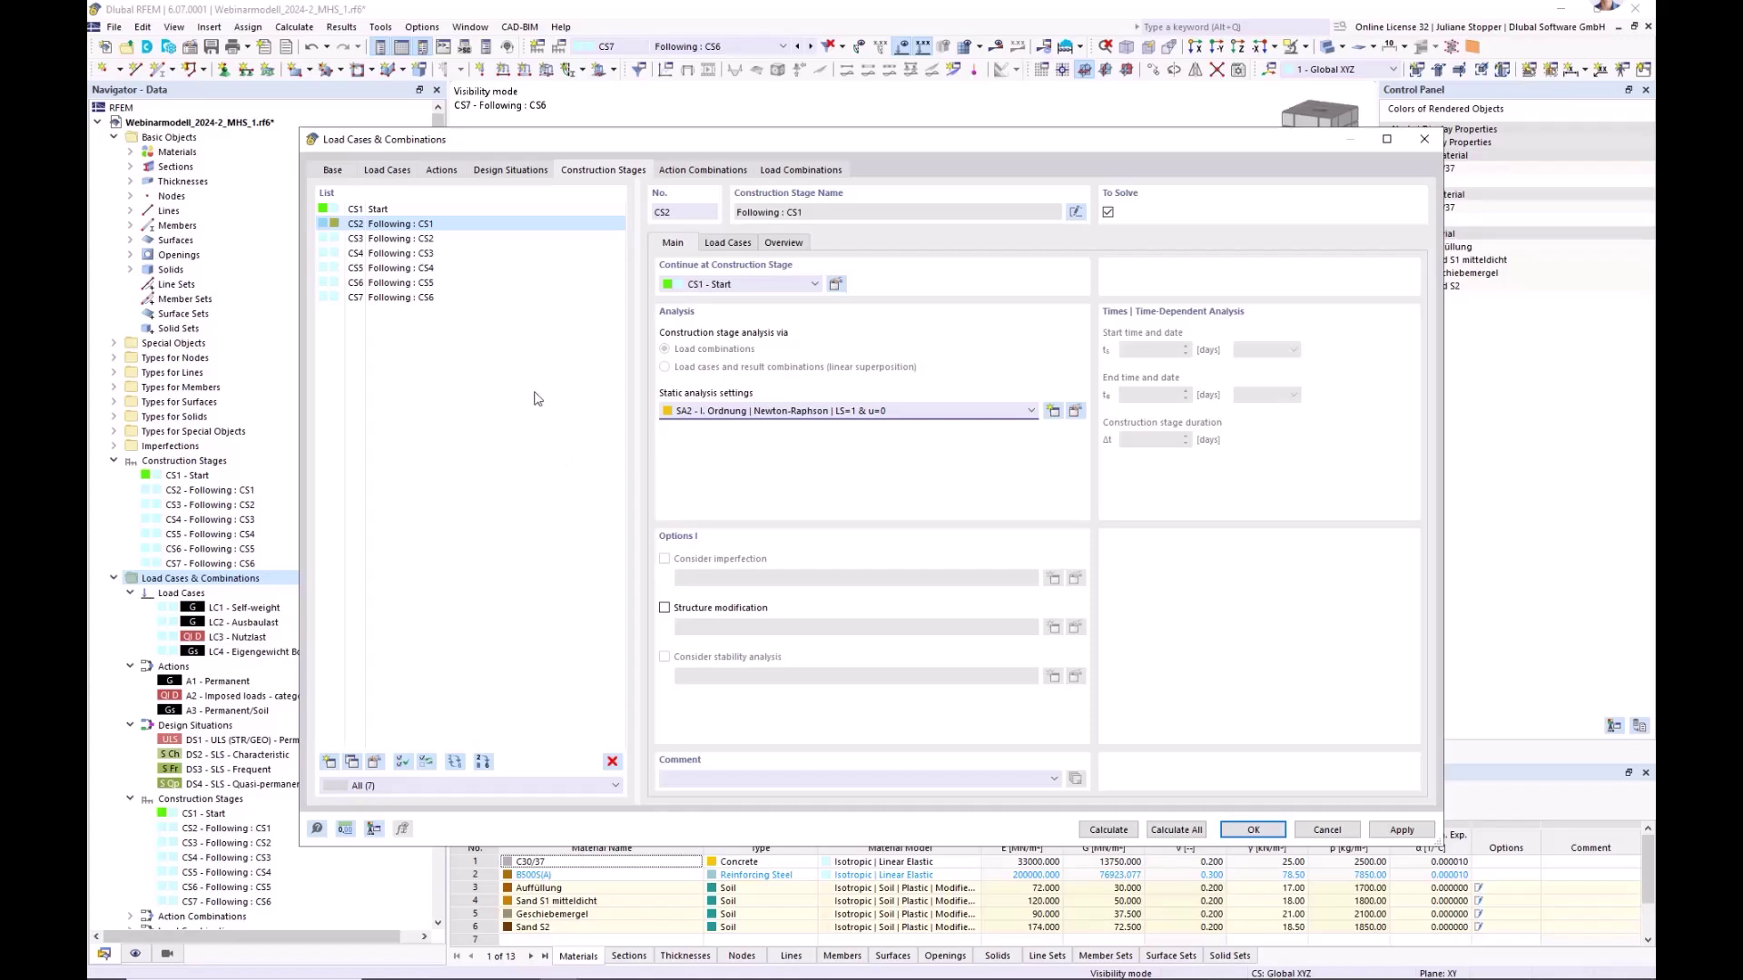
pyautogui.click(413, 239)
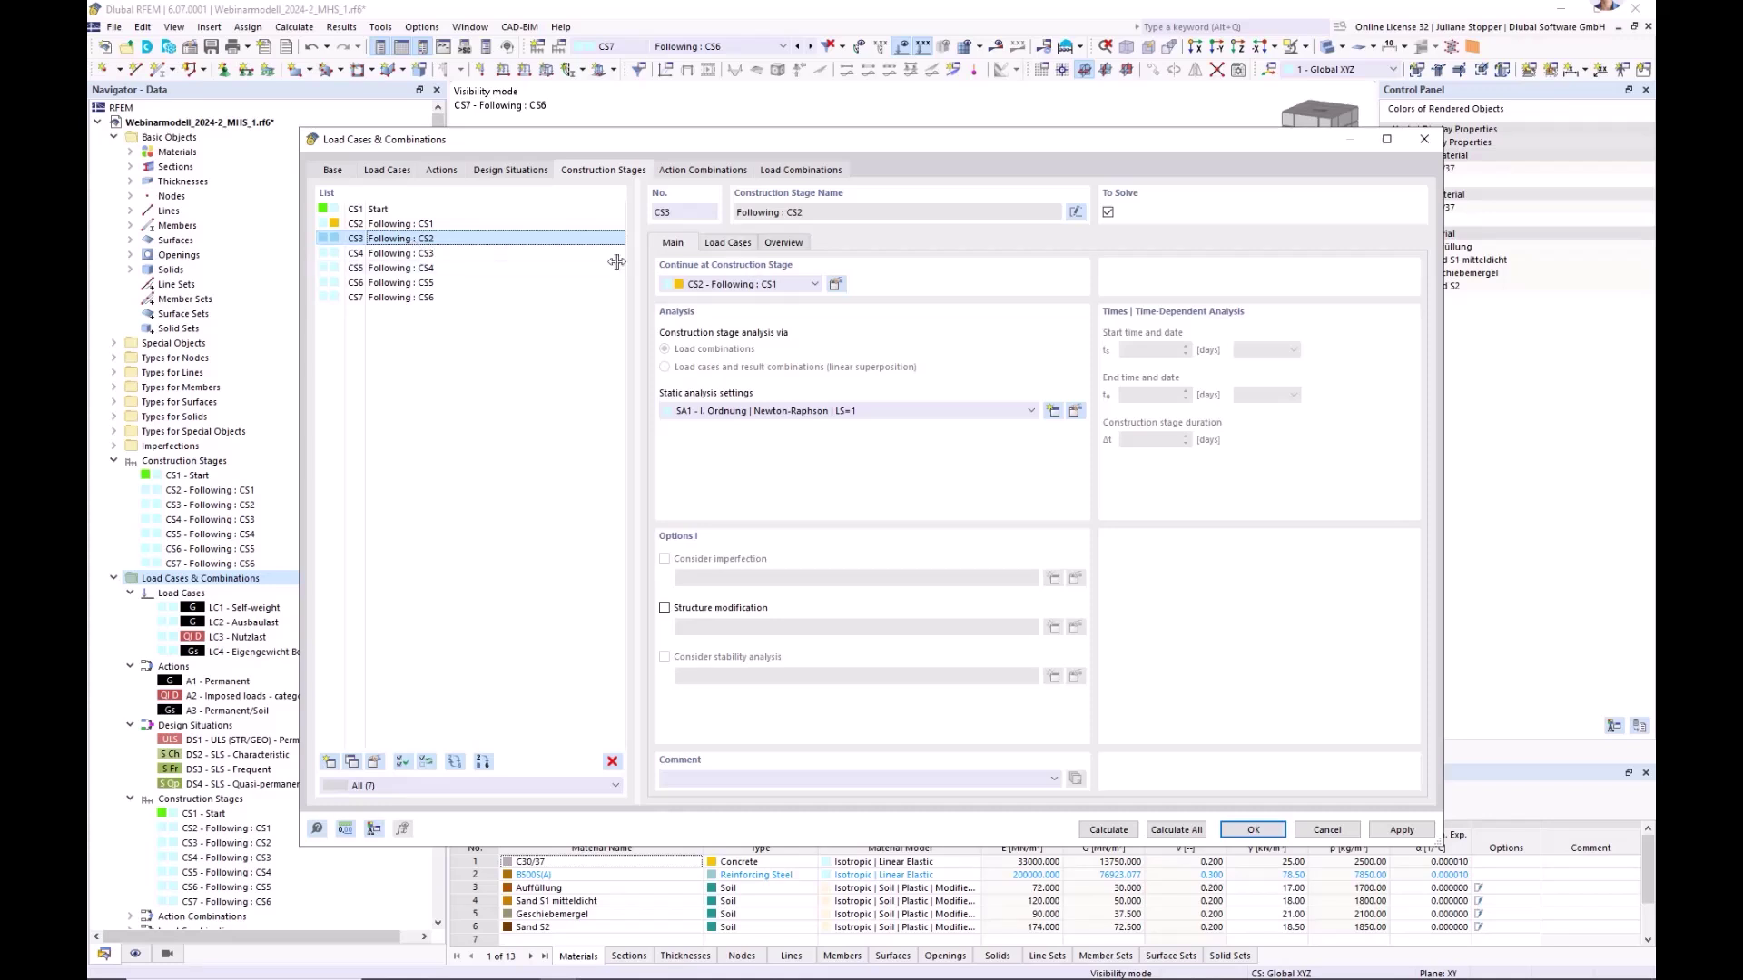
pyautogui.click(728, 242)
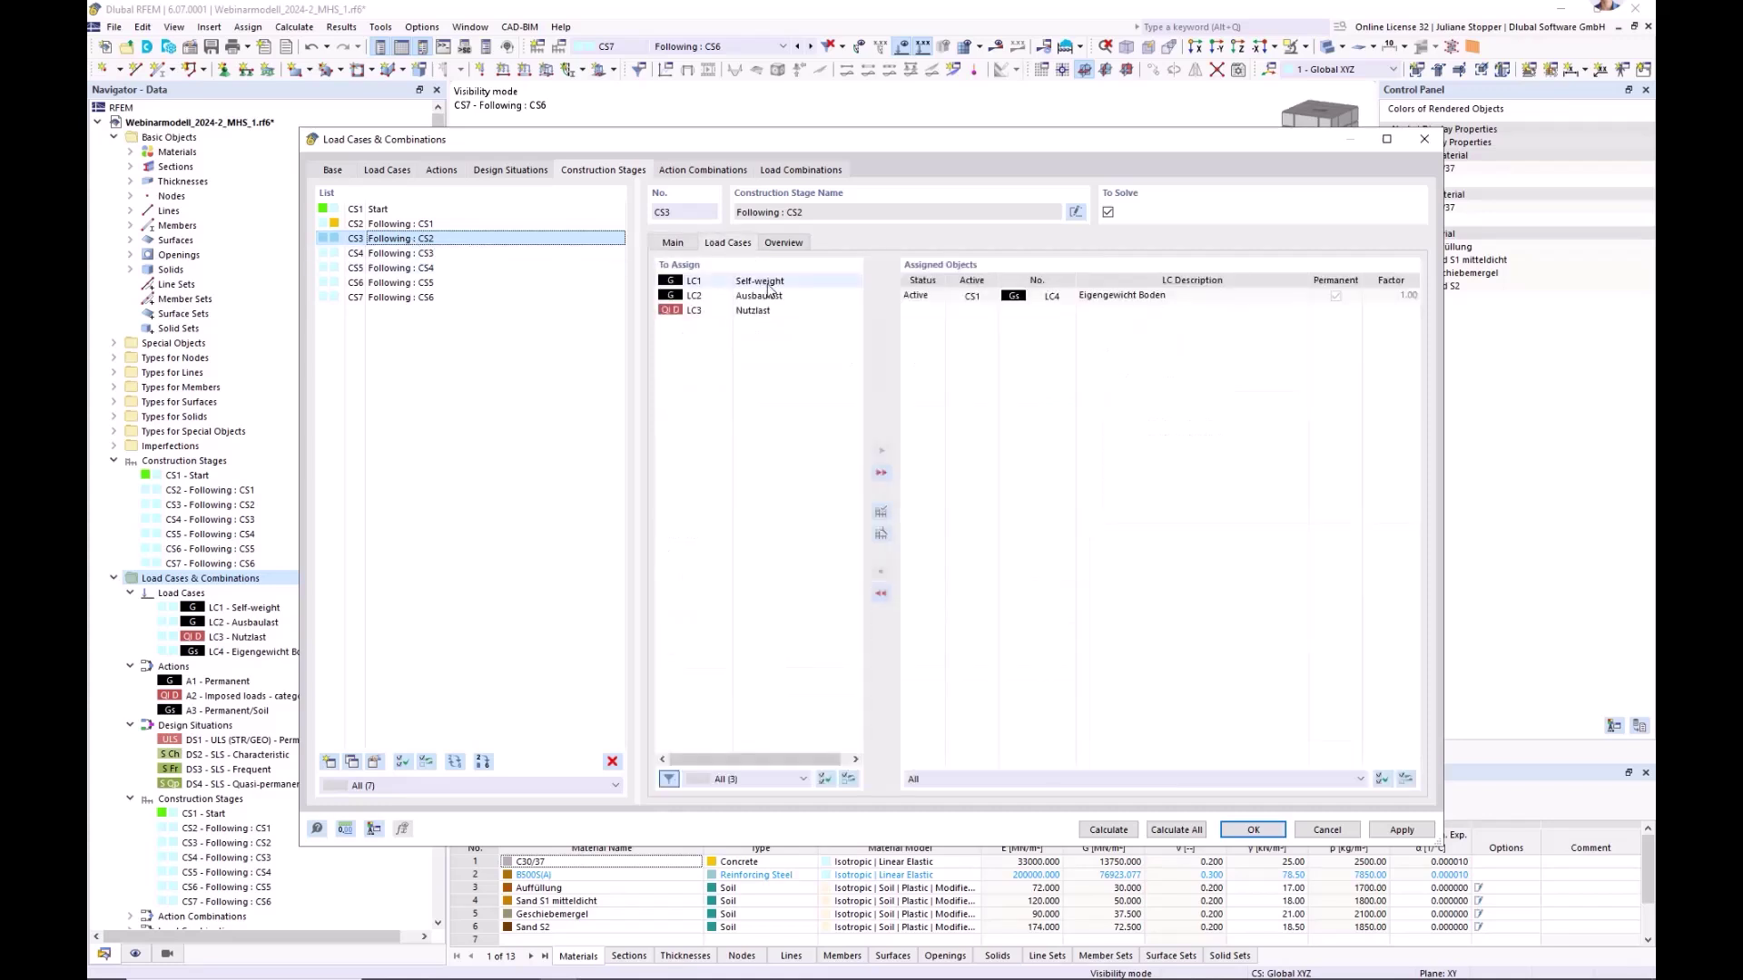
pyautogui.click(760, 281)
pyautogui.click(880, 450)
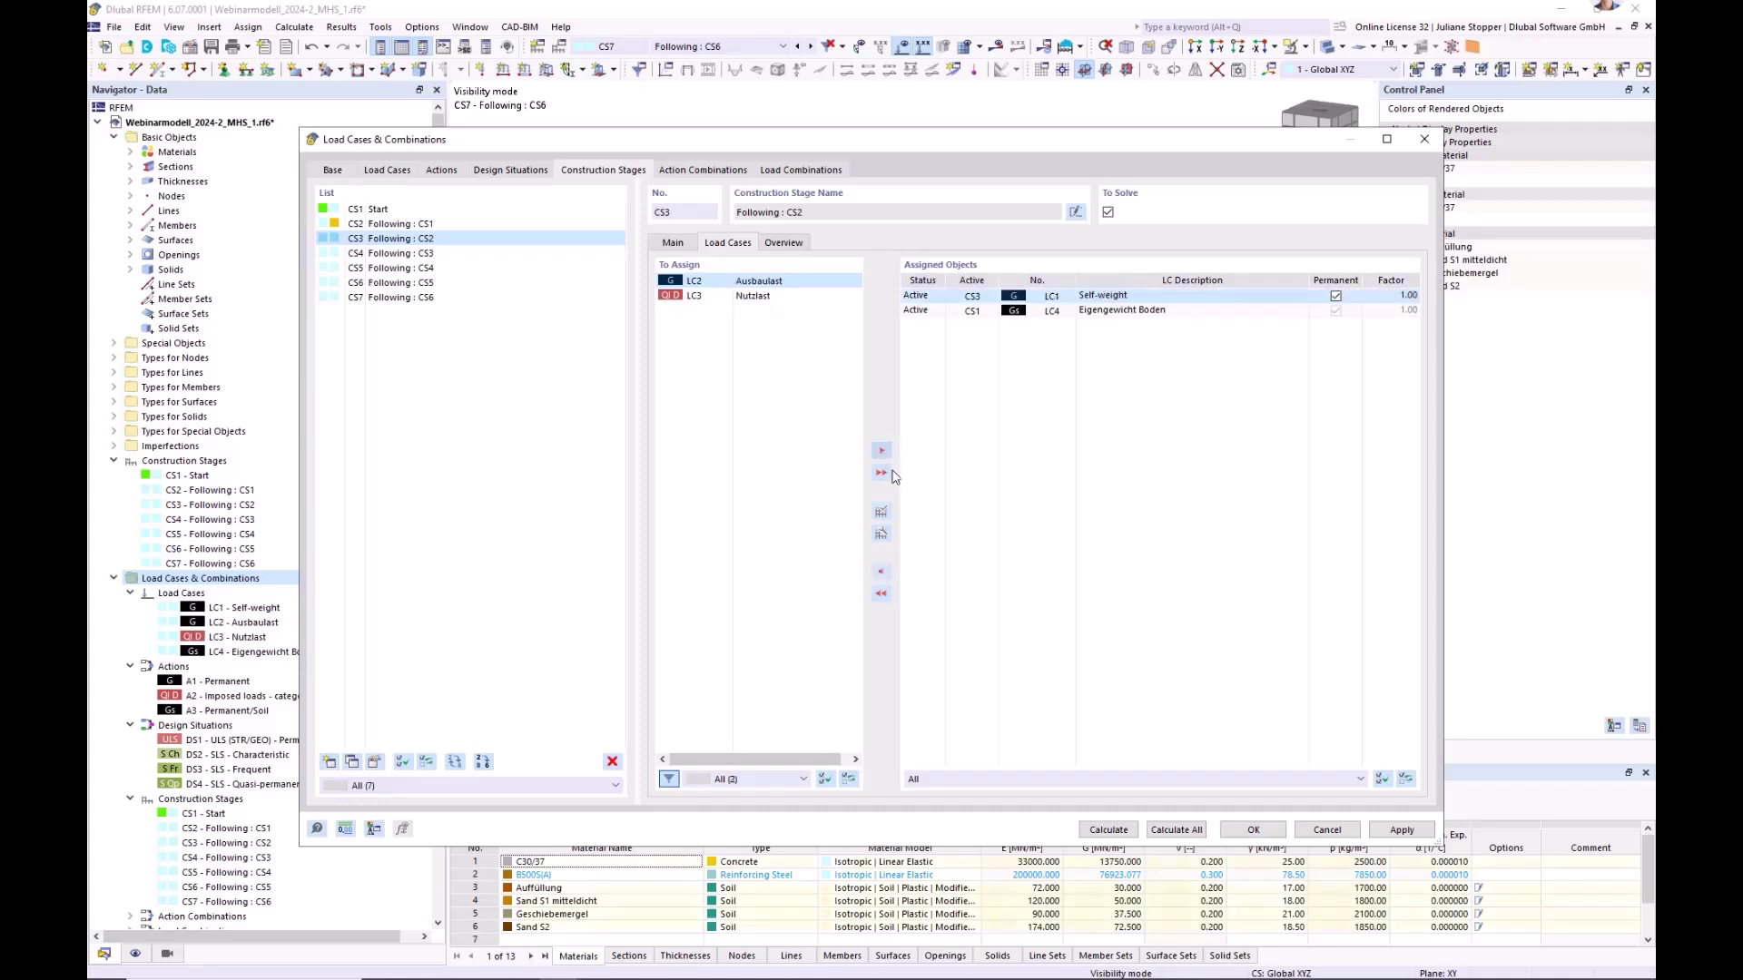
pyautogui.click(1266, 293)
# - From CS3, duplicate static analysis settings SA1 as SA3 with 4 load increments, ending the copy's name with LS=4
pyautogui.click(677, 244)
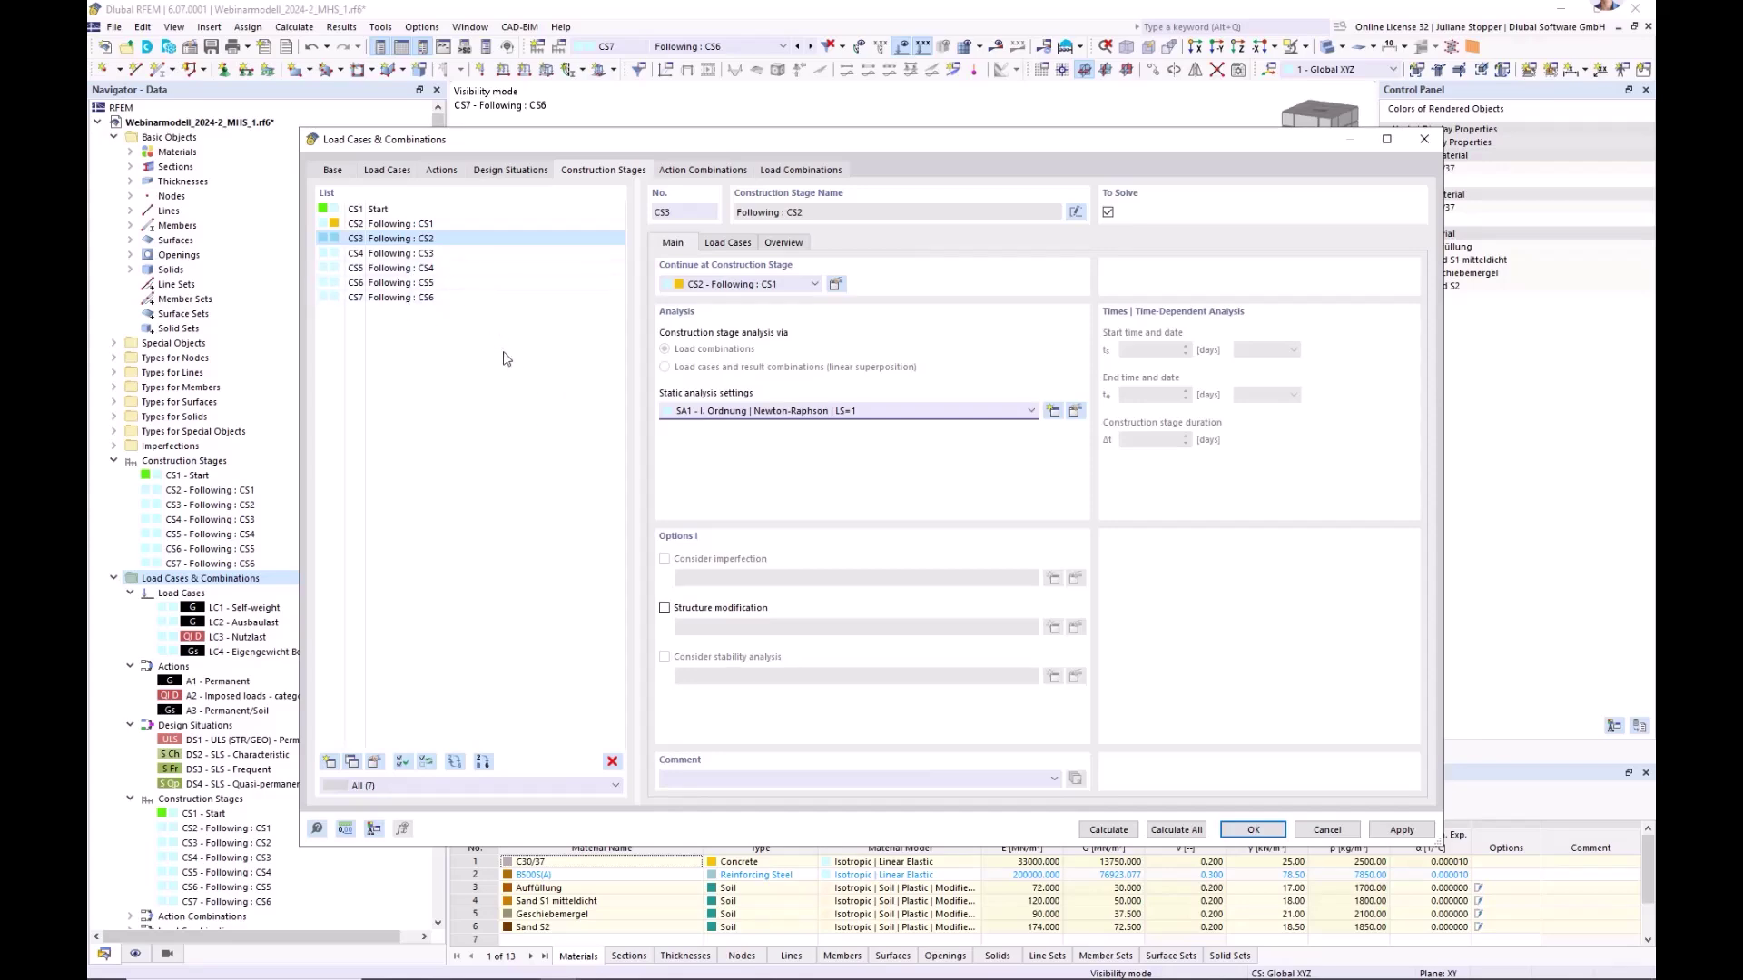
pyautogui.click(1076, 412)
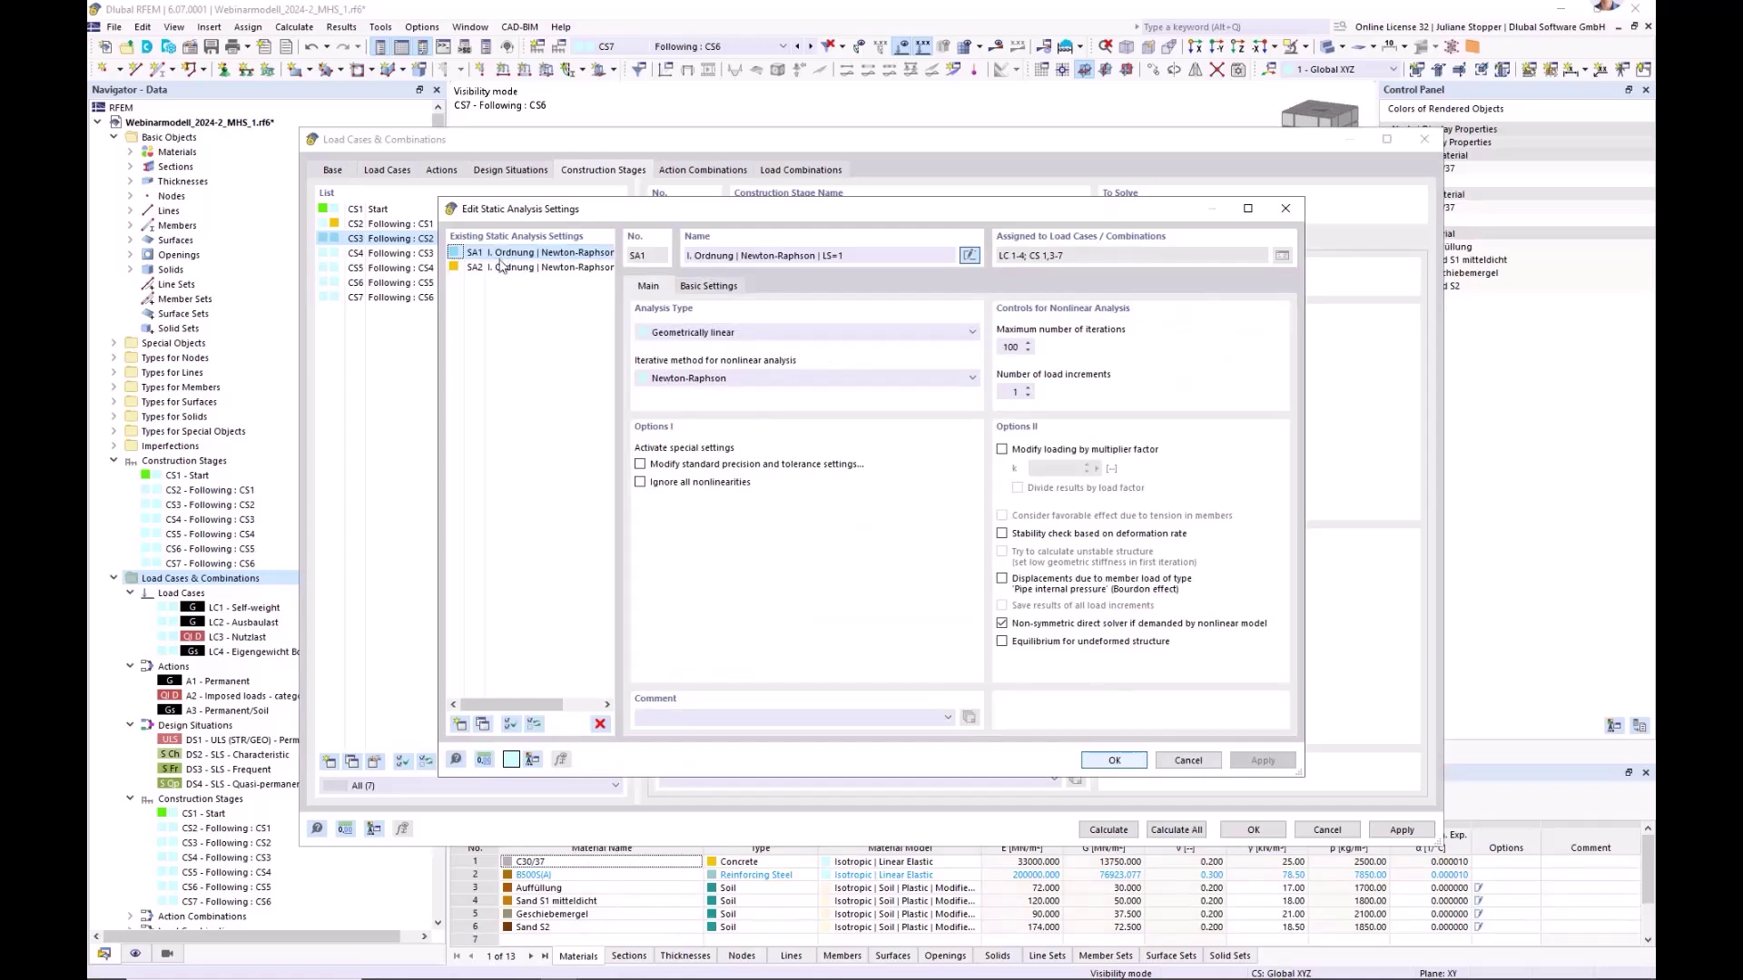
pyautogui.click(481, 725)
pyautogui.click(1008, 391)
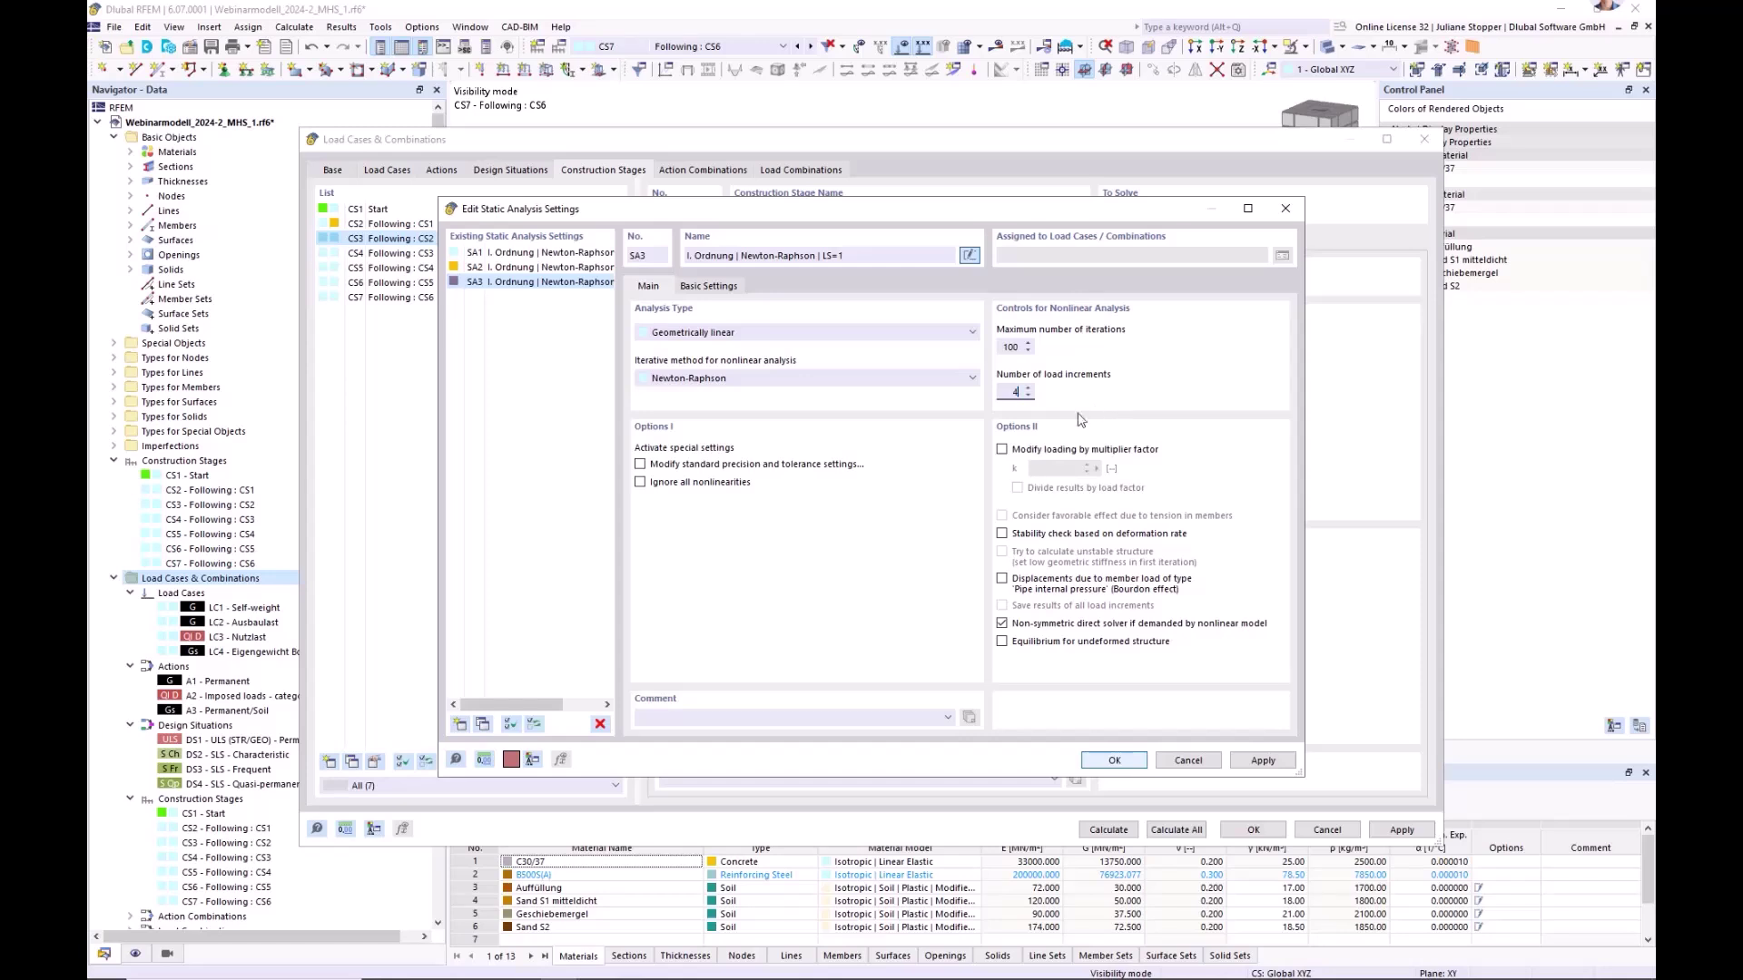
pyautogui.write('4')
pyautogui.click(852, 255)
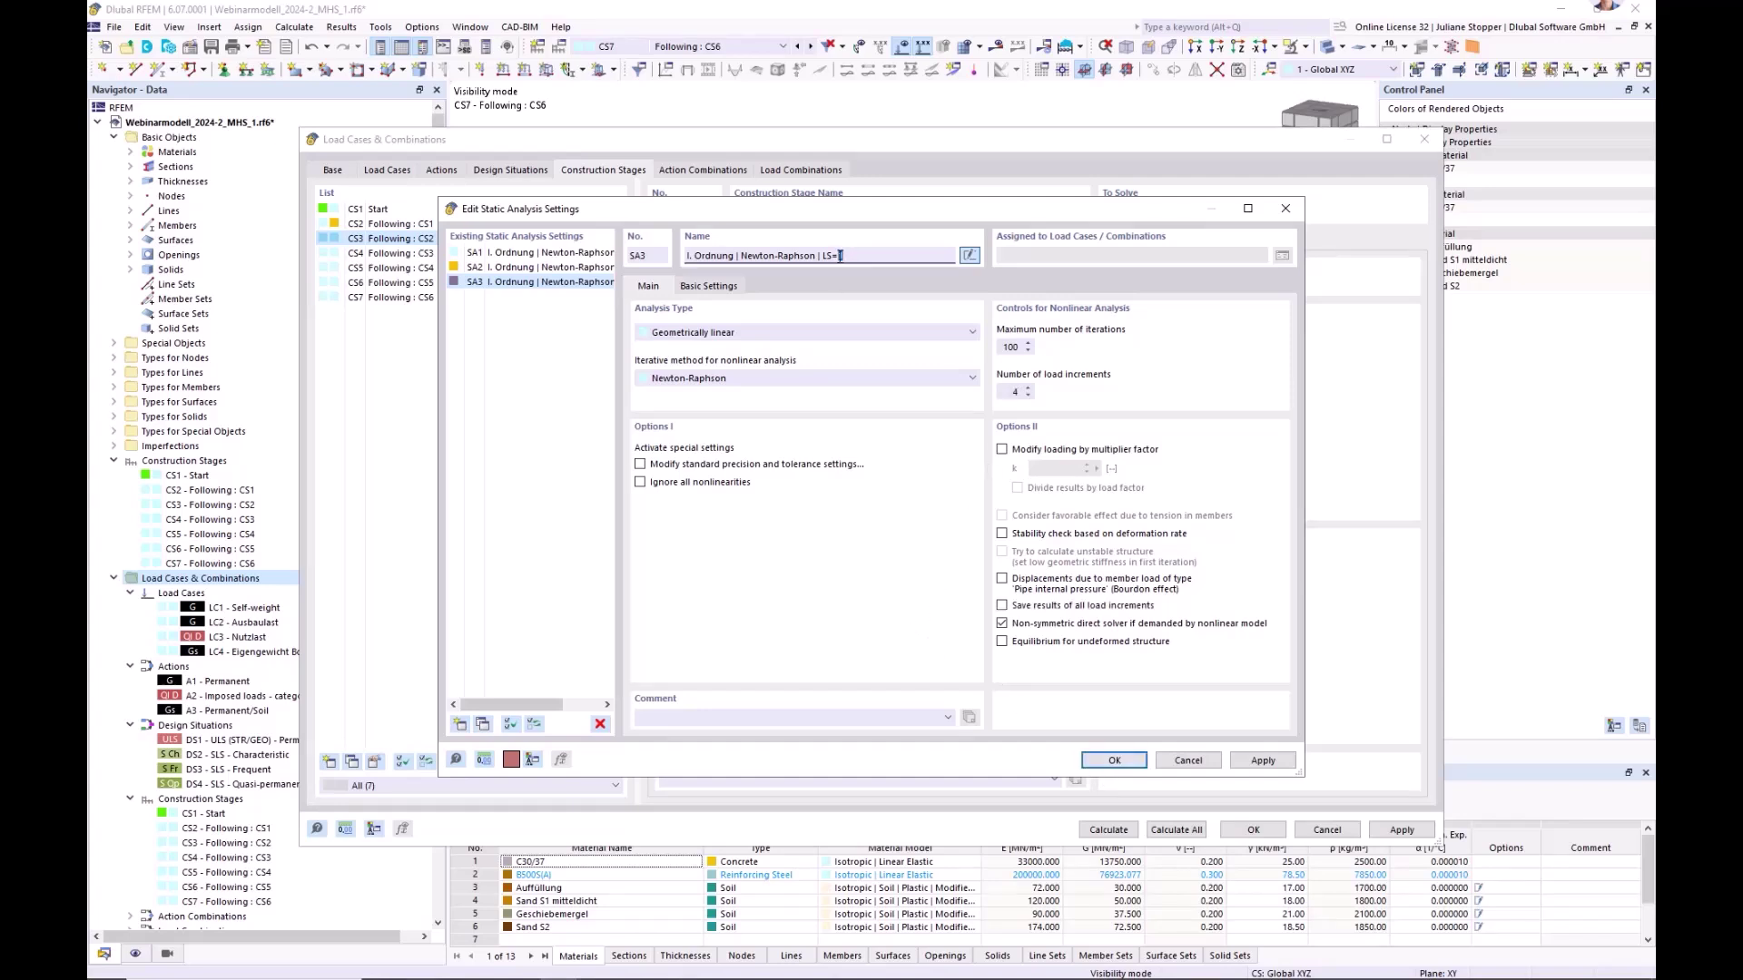
pyautogui.click(1114, 760)
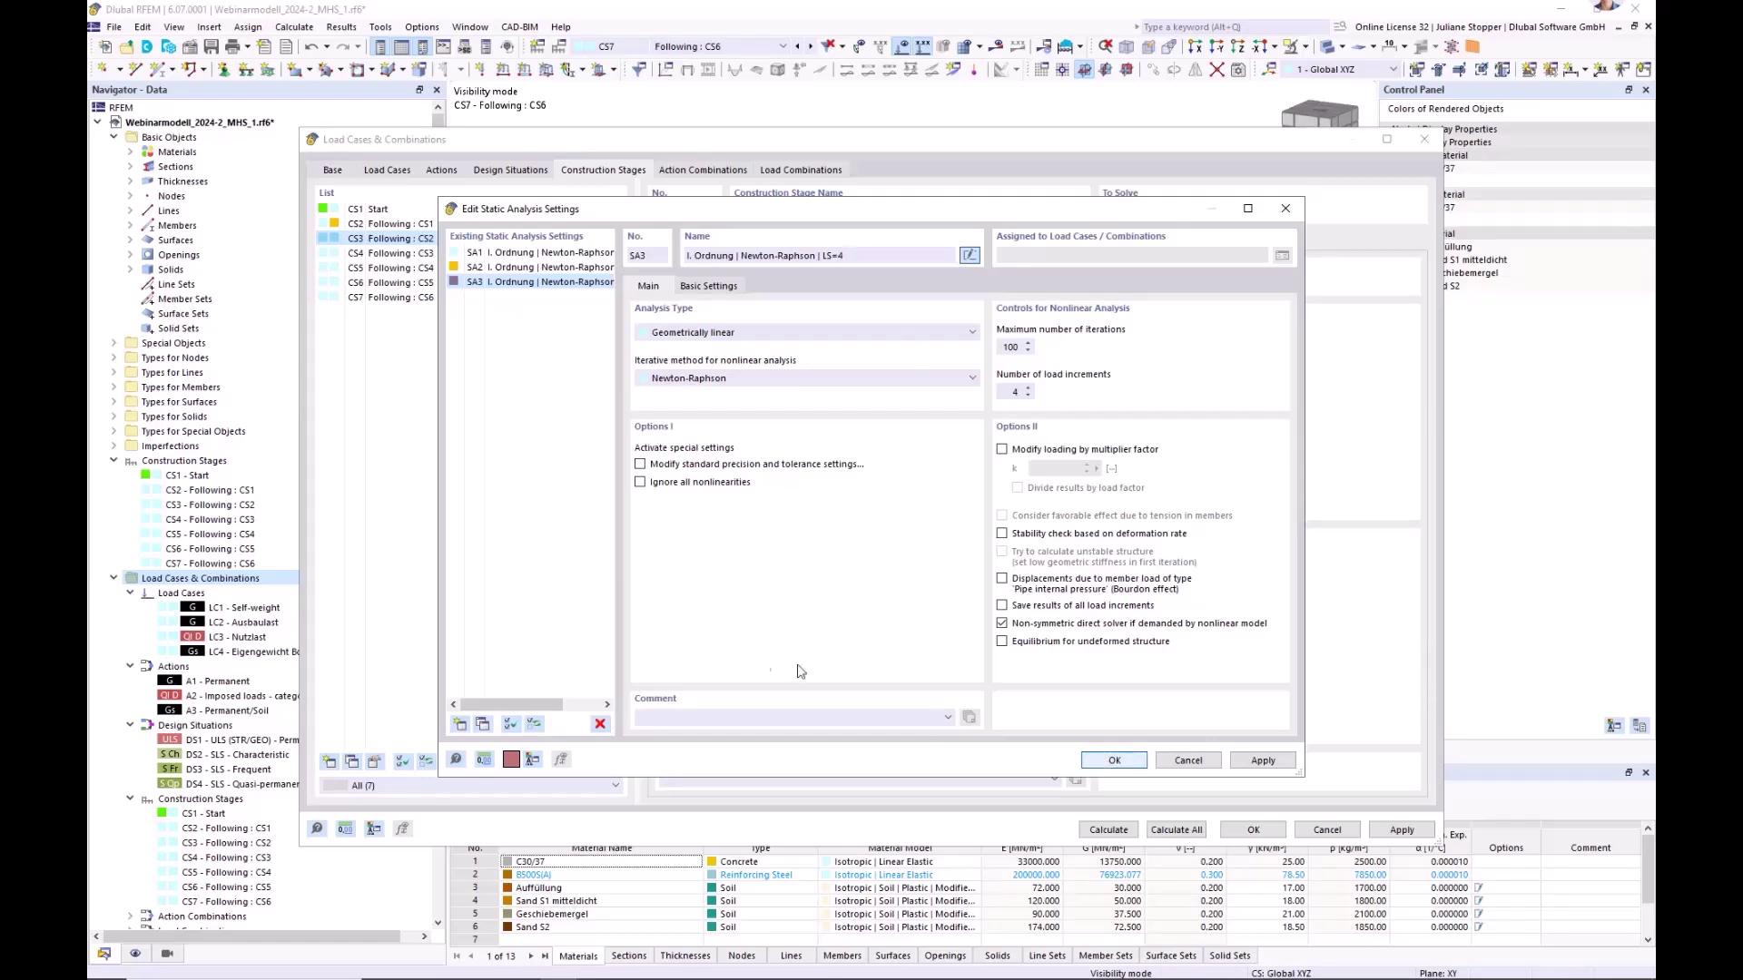
# - Assign static analysis settings SA3 to construction stages CS3 through CS7, apply the change and check each stage
pyautogui.keyDown('shift'); pyautogui.click(390, 303); pyautogui.keyUp('shift')
pyautogui.click(839, 413)
pyautogui.click(842, 451)
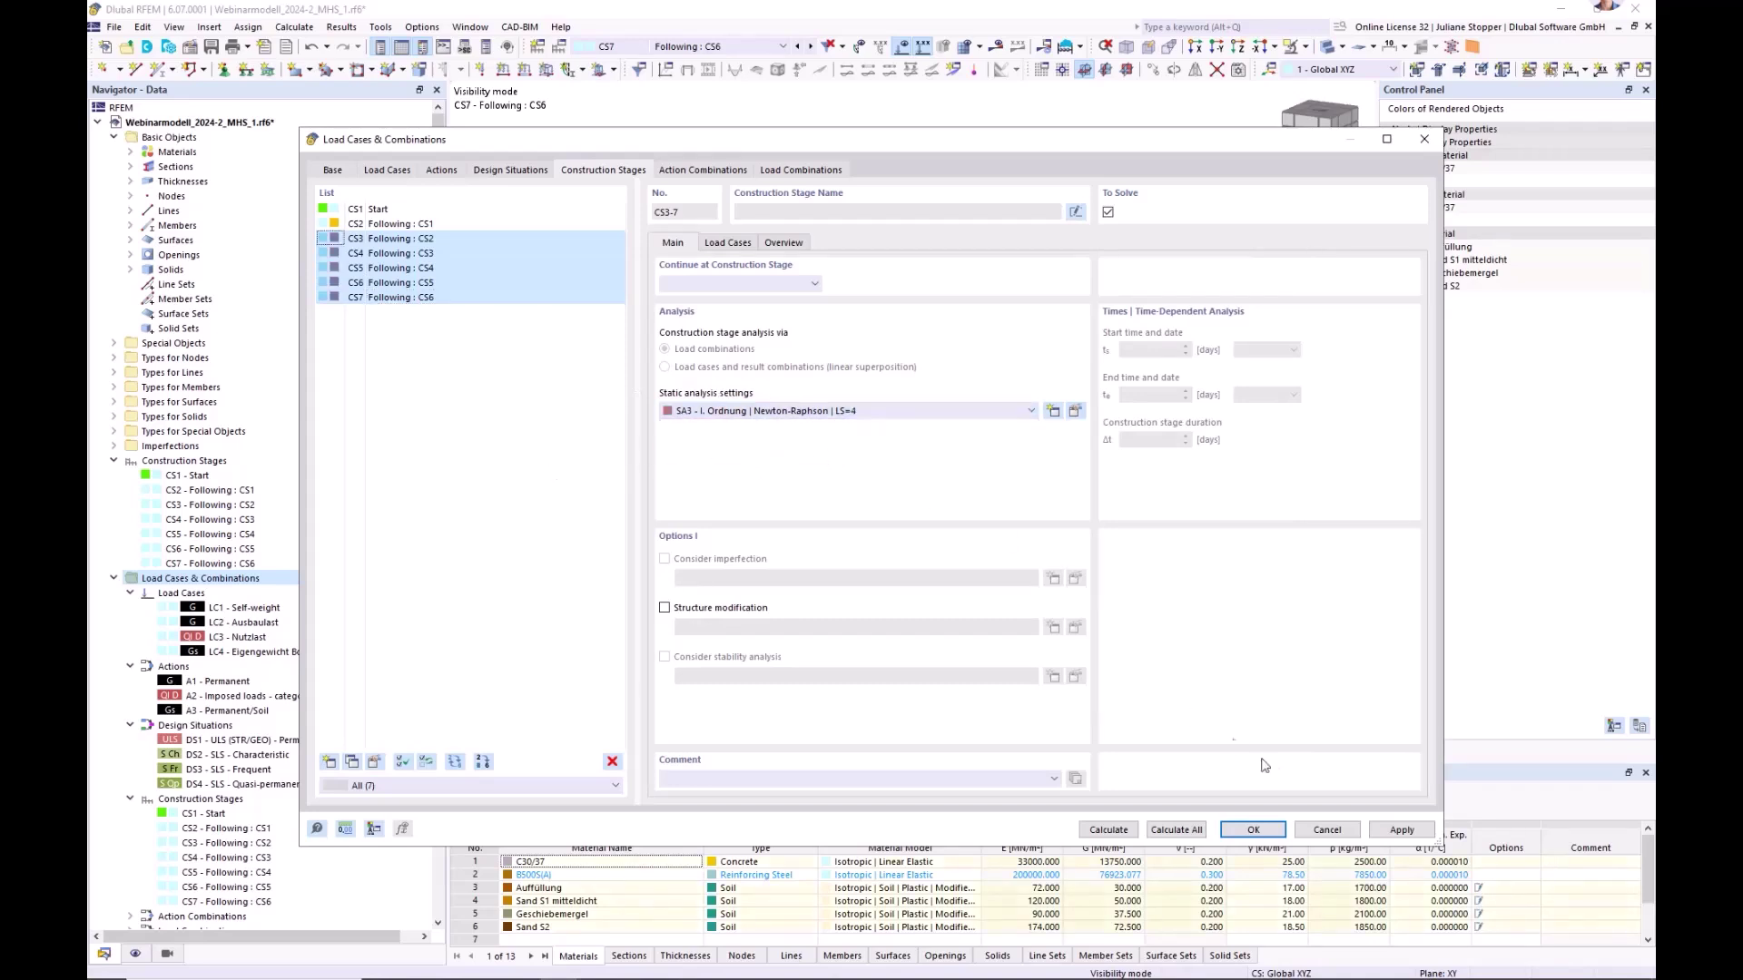
pyautogui.click(1401, 830)
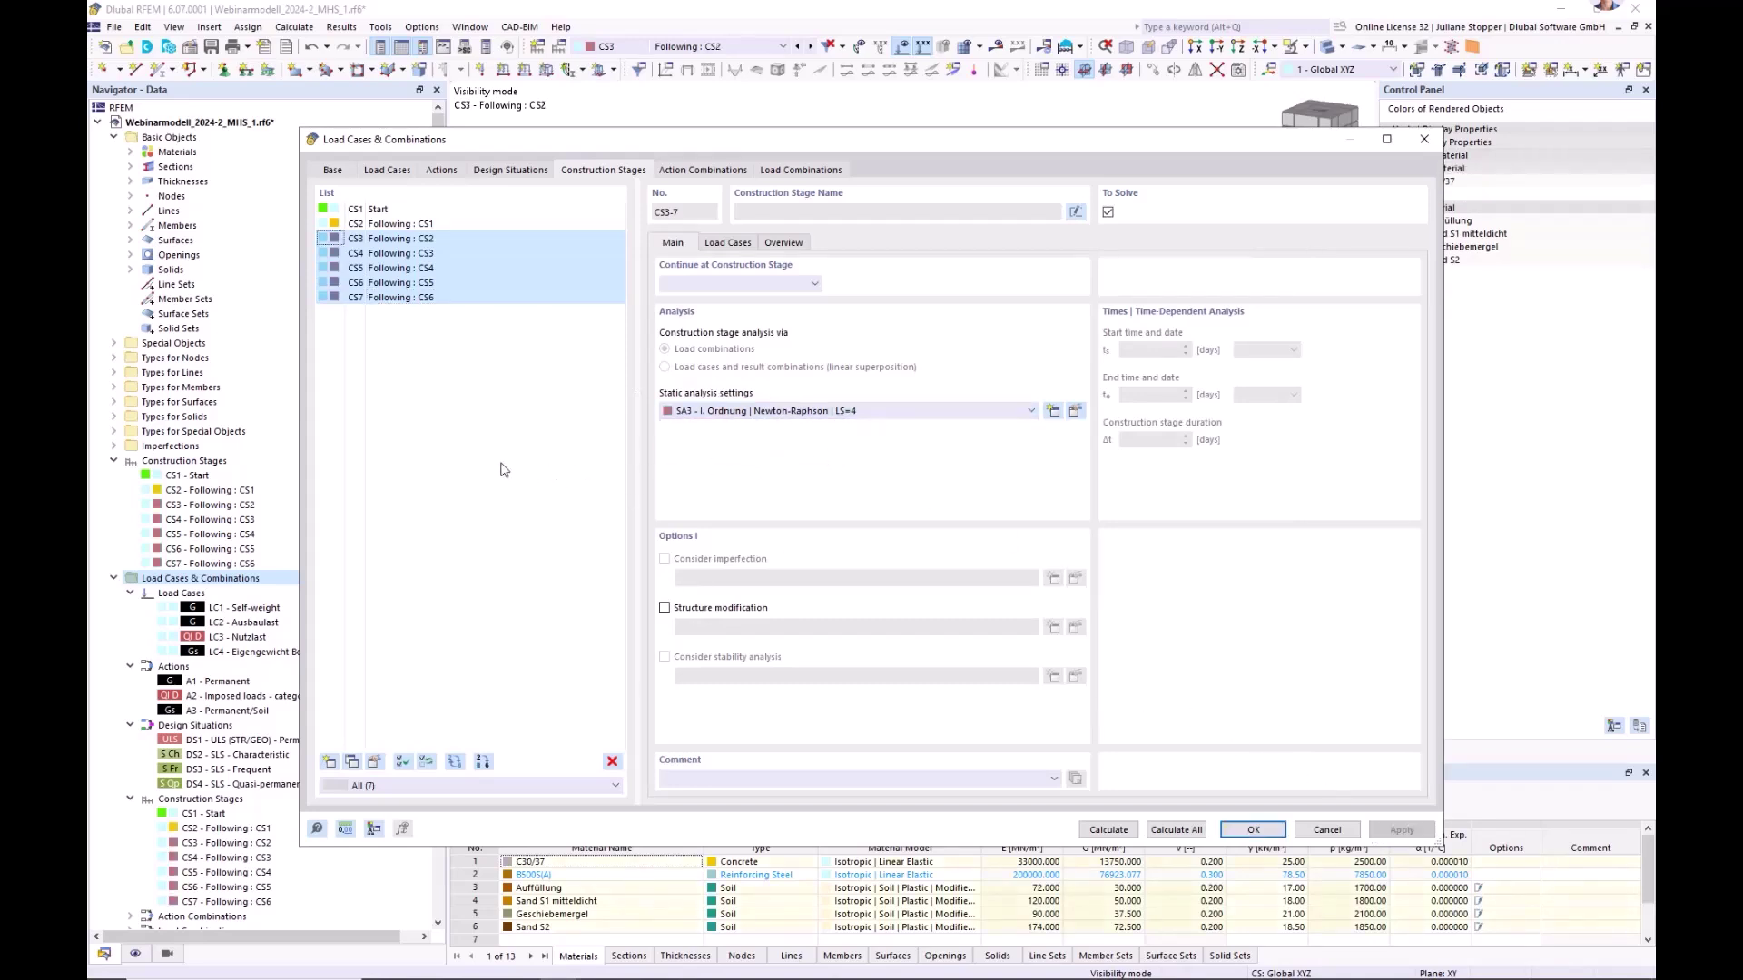
pyautogui.click(403, 241)
pyautogui.click(404, 255)
pyautogui.click(405, 270)
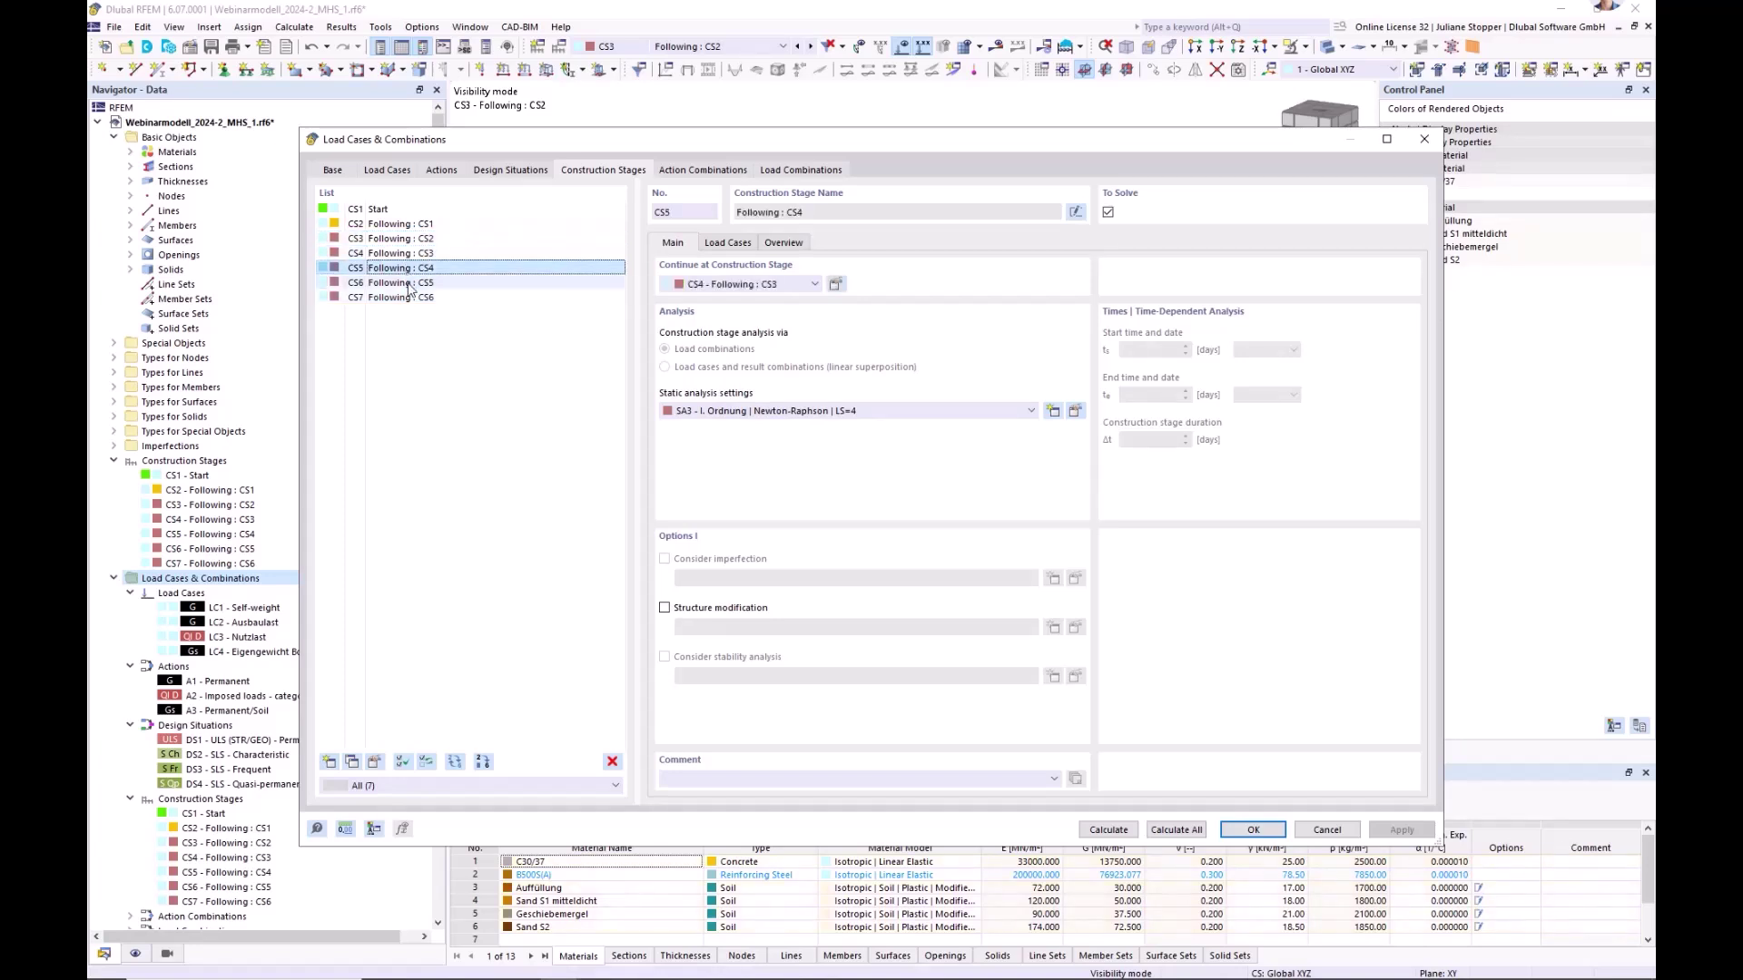
pyautogui.click(407, 284)
pyautogui.click(407, 300)
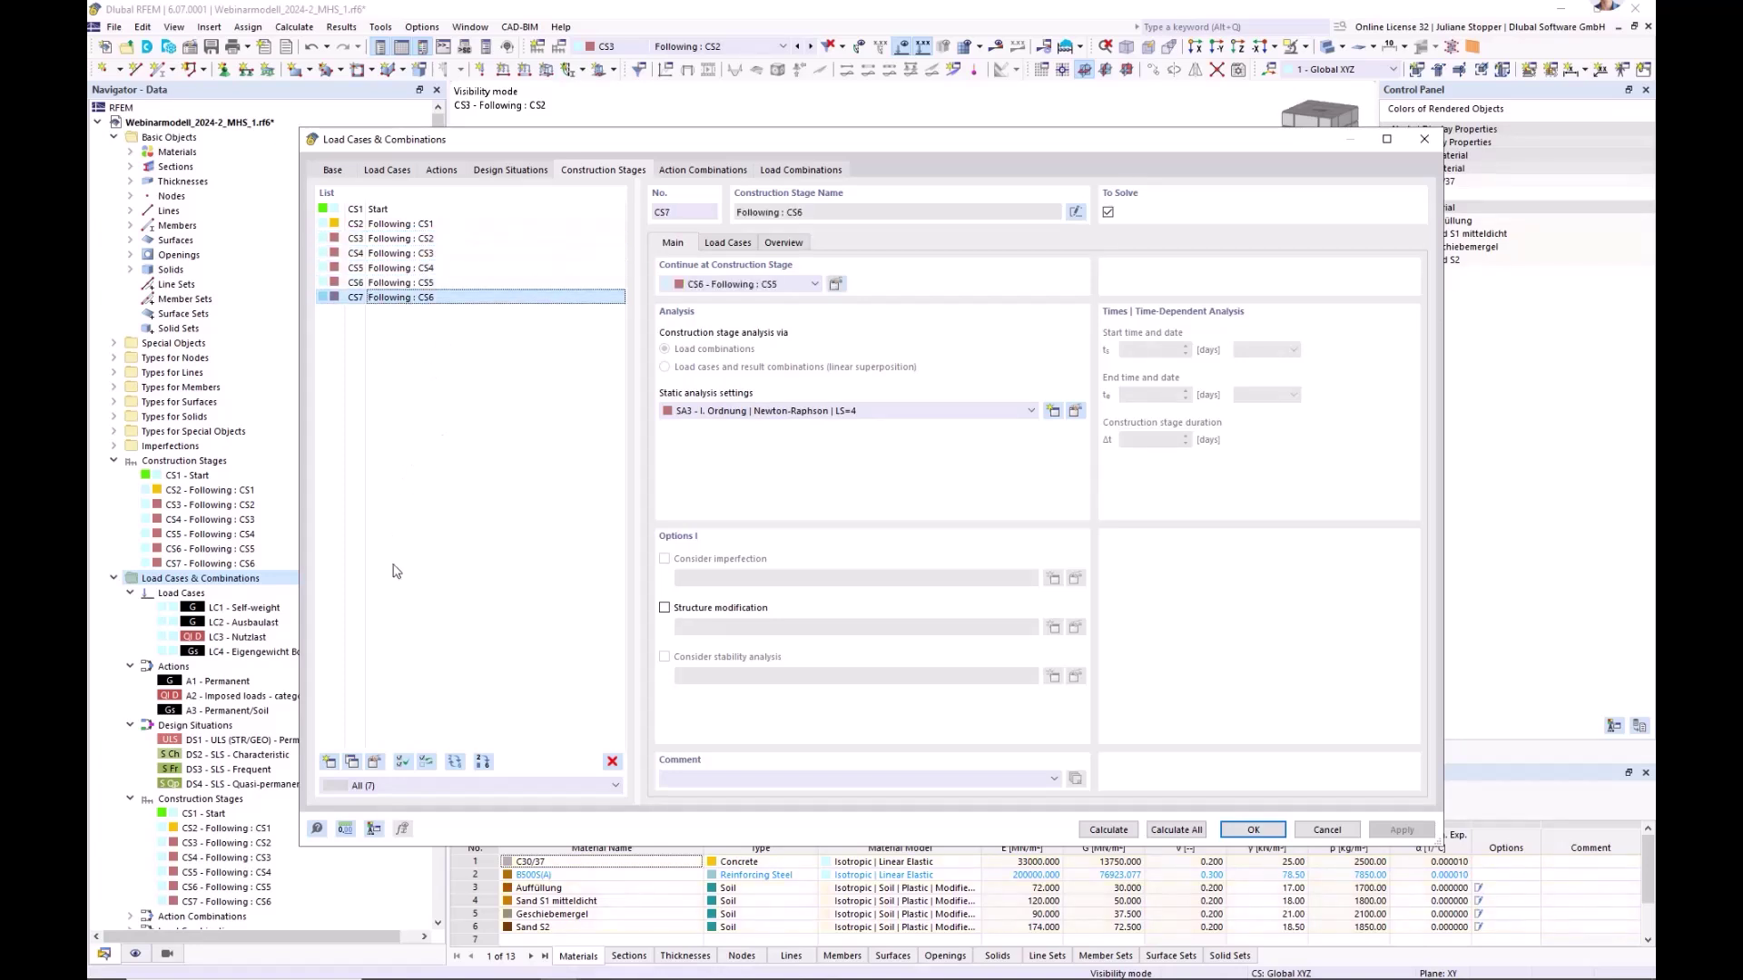
# - Add construction stage CS8 with load case LC2 Ausbaulast and construction stage CS9 with load case LC3 Nutzlast
pyautogui.click(330, 762)
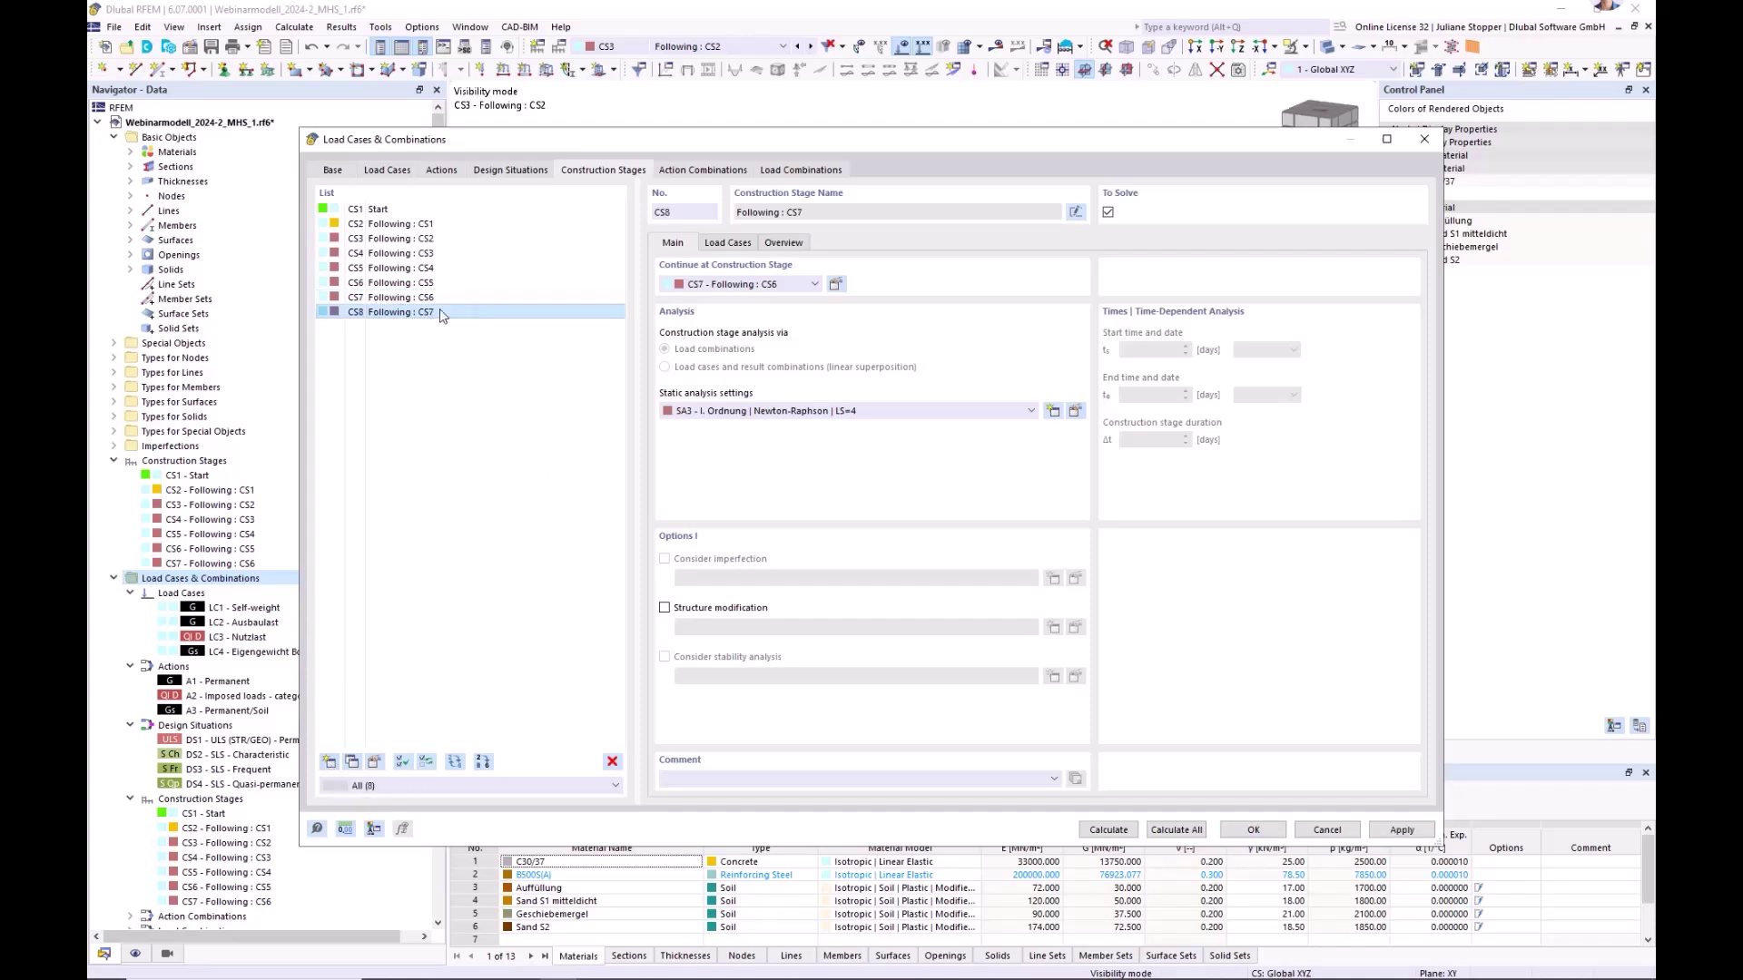
pyautogui.click(729, 244)
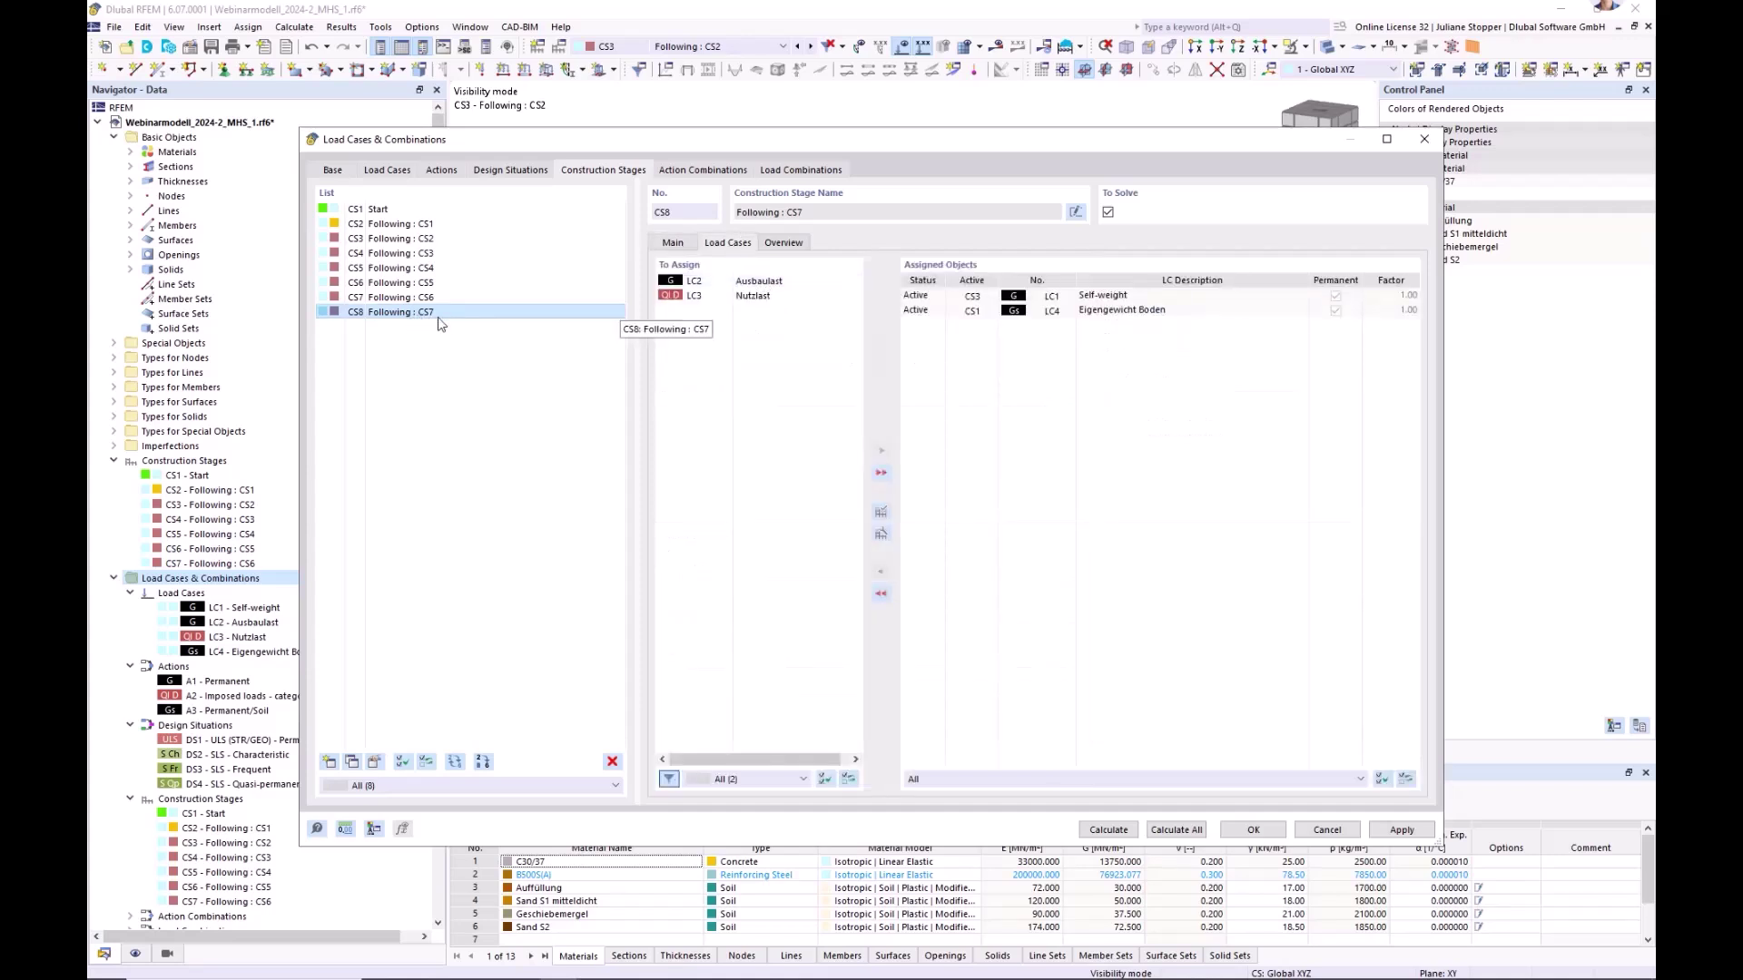
pyautogui.click(881, 450)
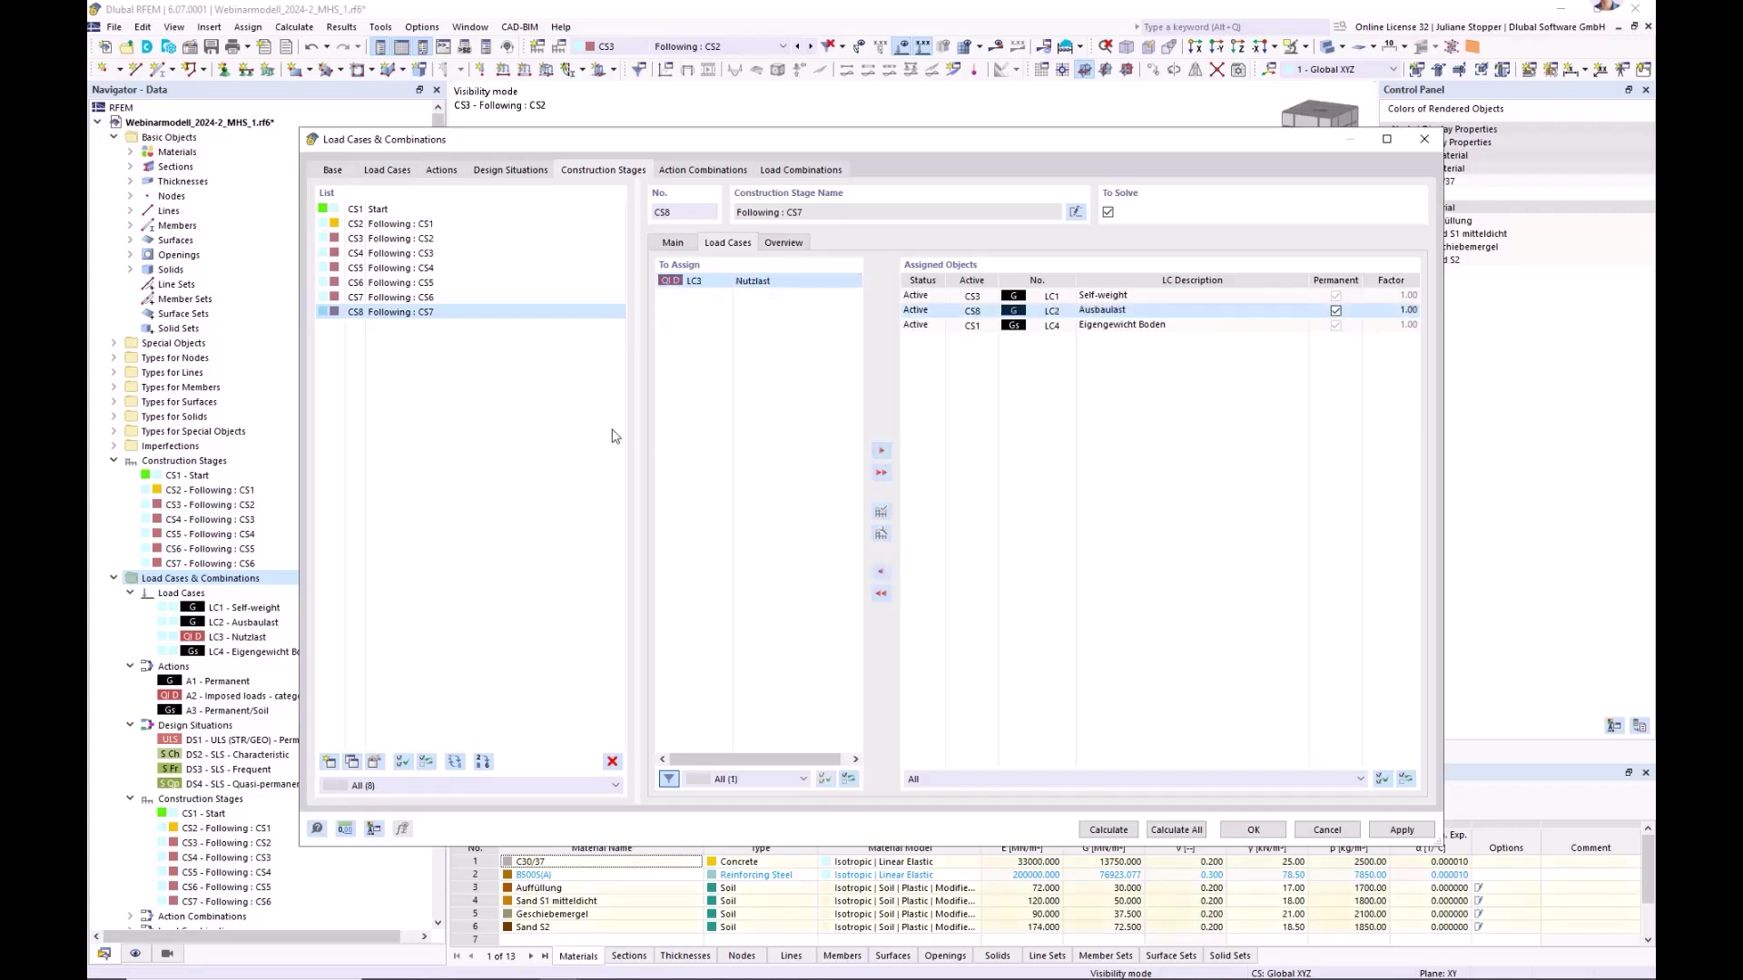
pyautogui.click(329, 762)
pyautogui.click(784, 282)
pyautogui.click(881, 451)
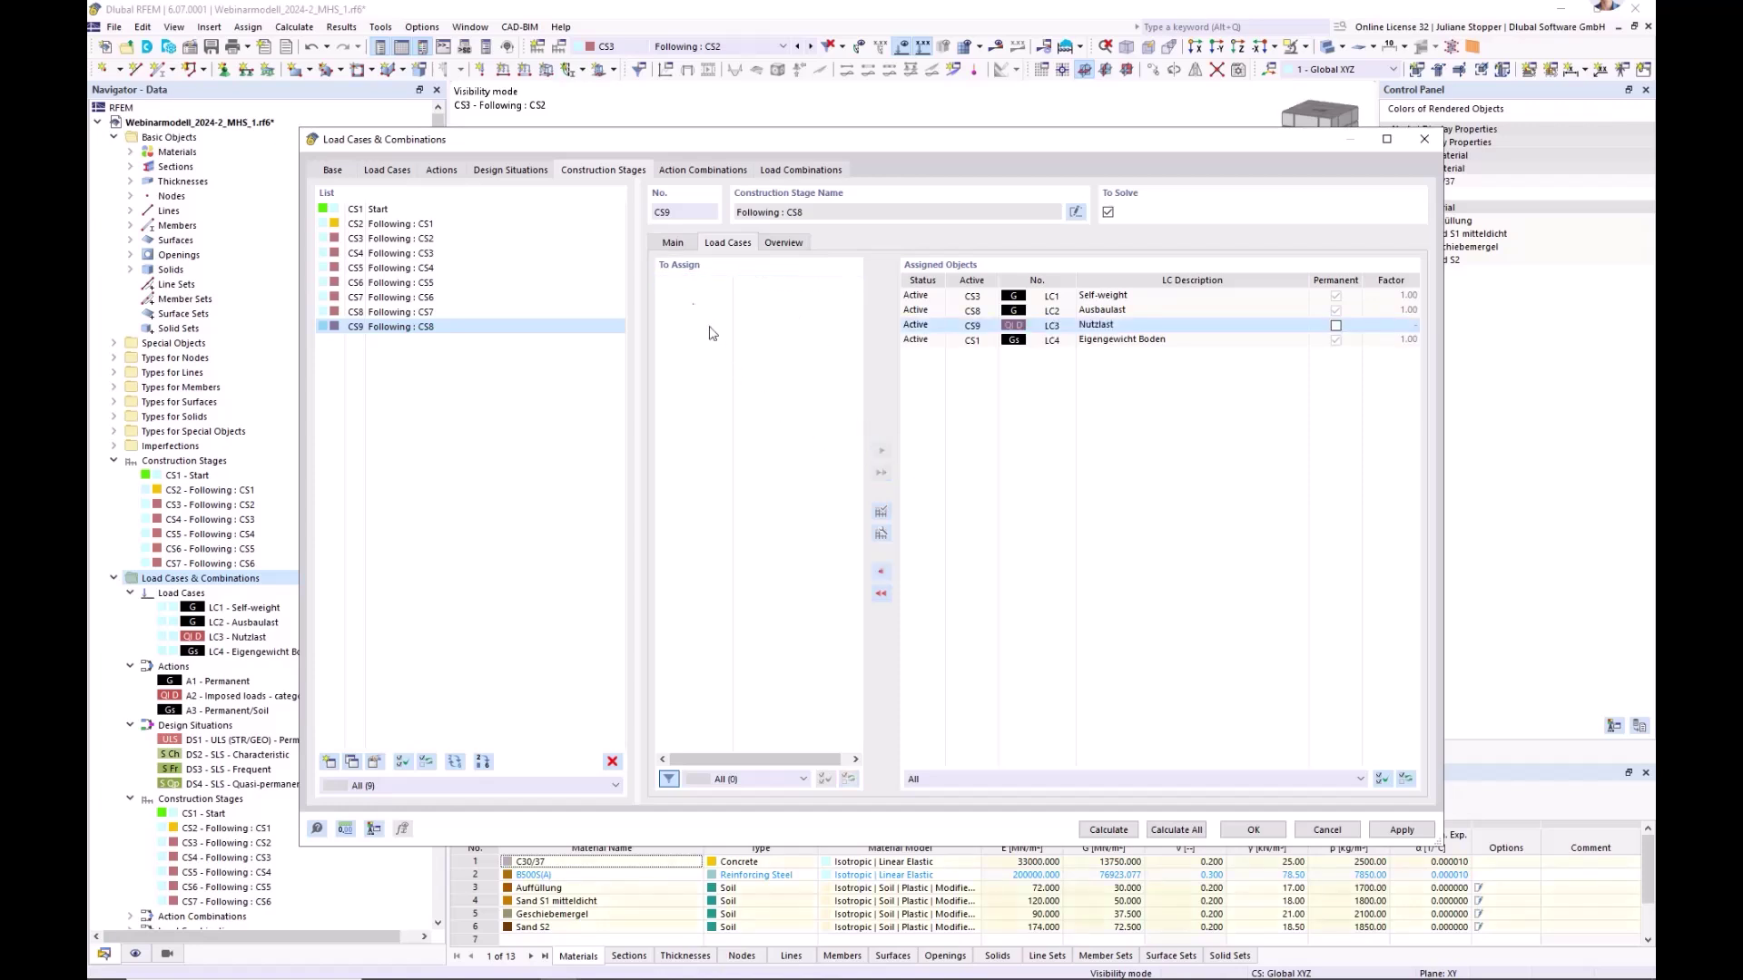
# - From CS9, duplicate static analysis settings SA3 as SA4 and set the copy's number of load increments to 10
pyautogui.click(673, 244)
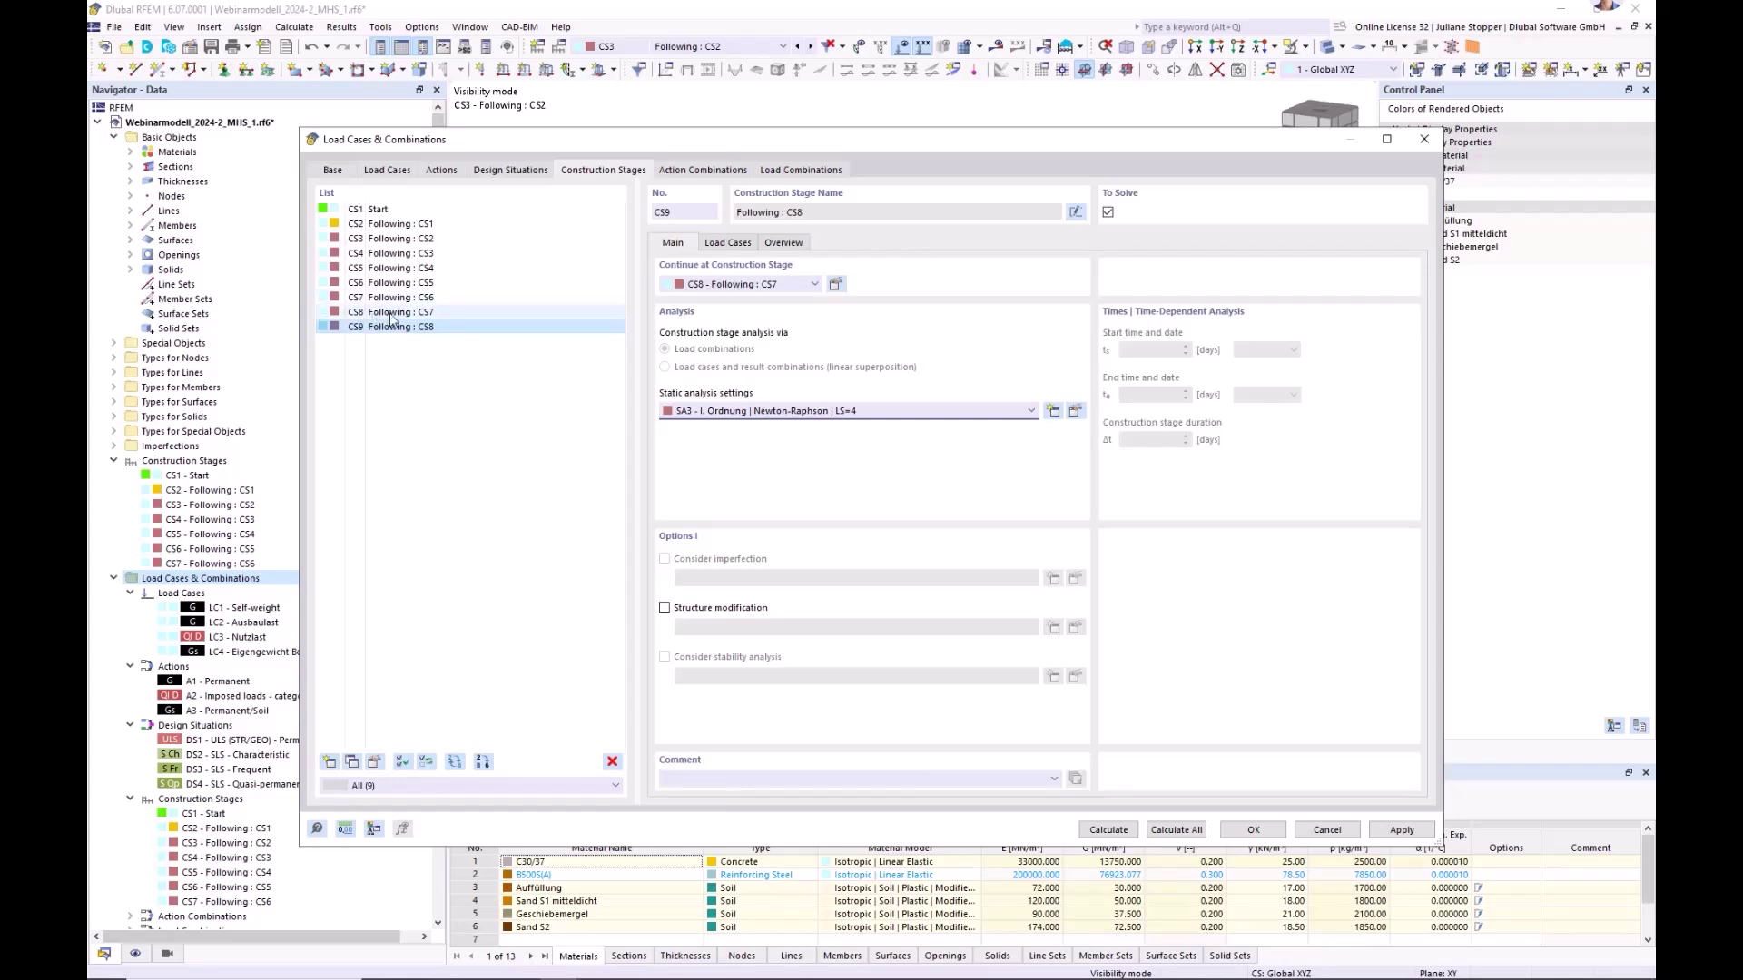
pyautogui.click(1075, 411)
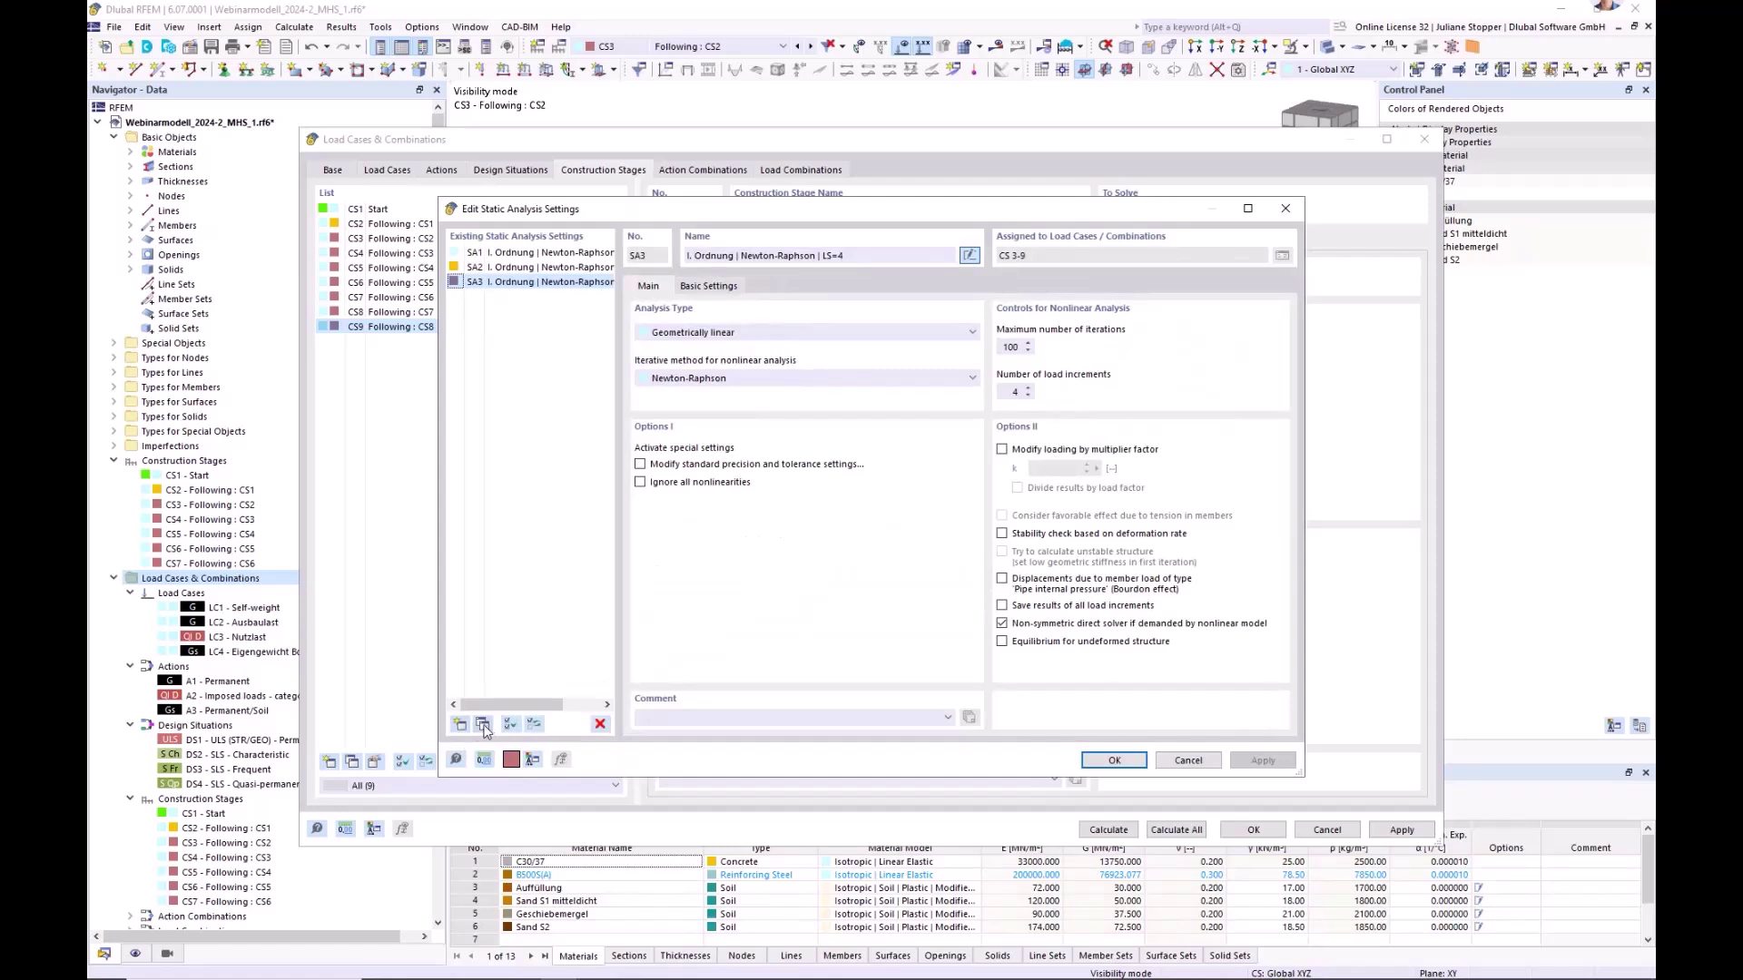
pyautogui.click(462, 723)
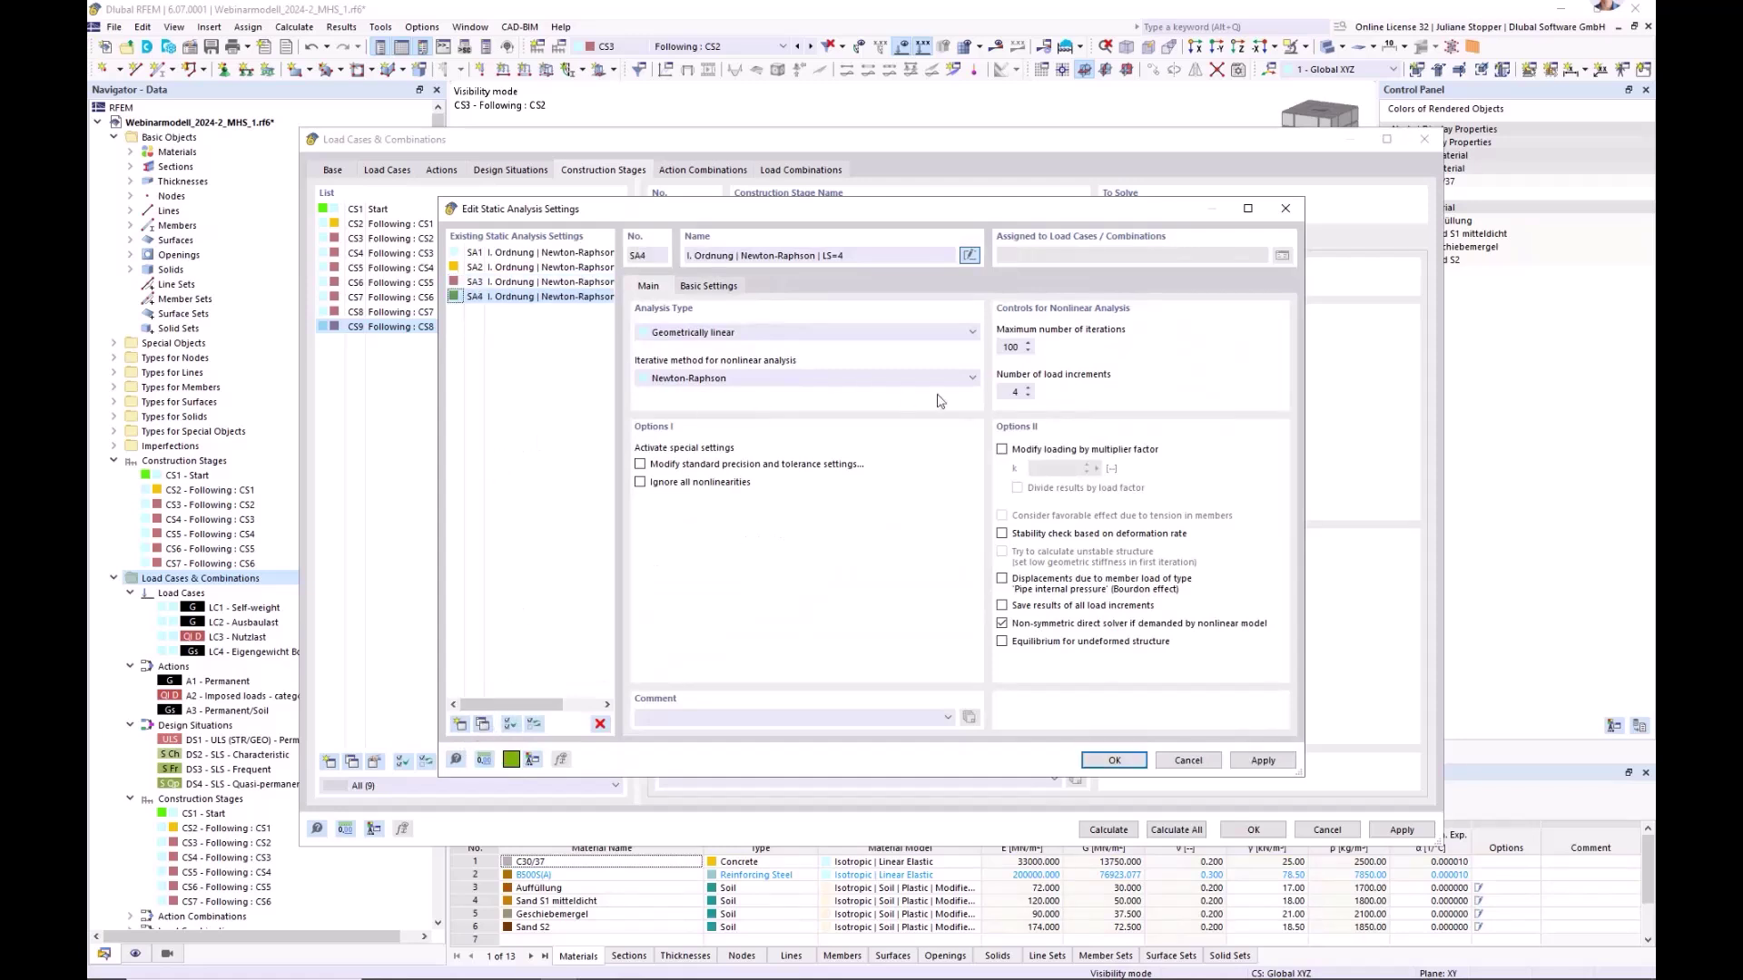
pyautogui.doubleClick(1024, 392)
pyautogui.click(1114, 762)
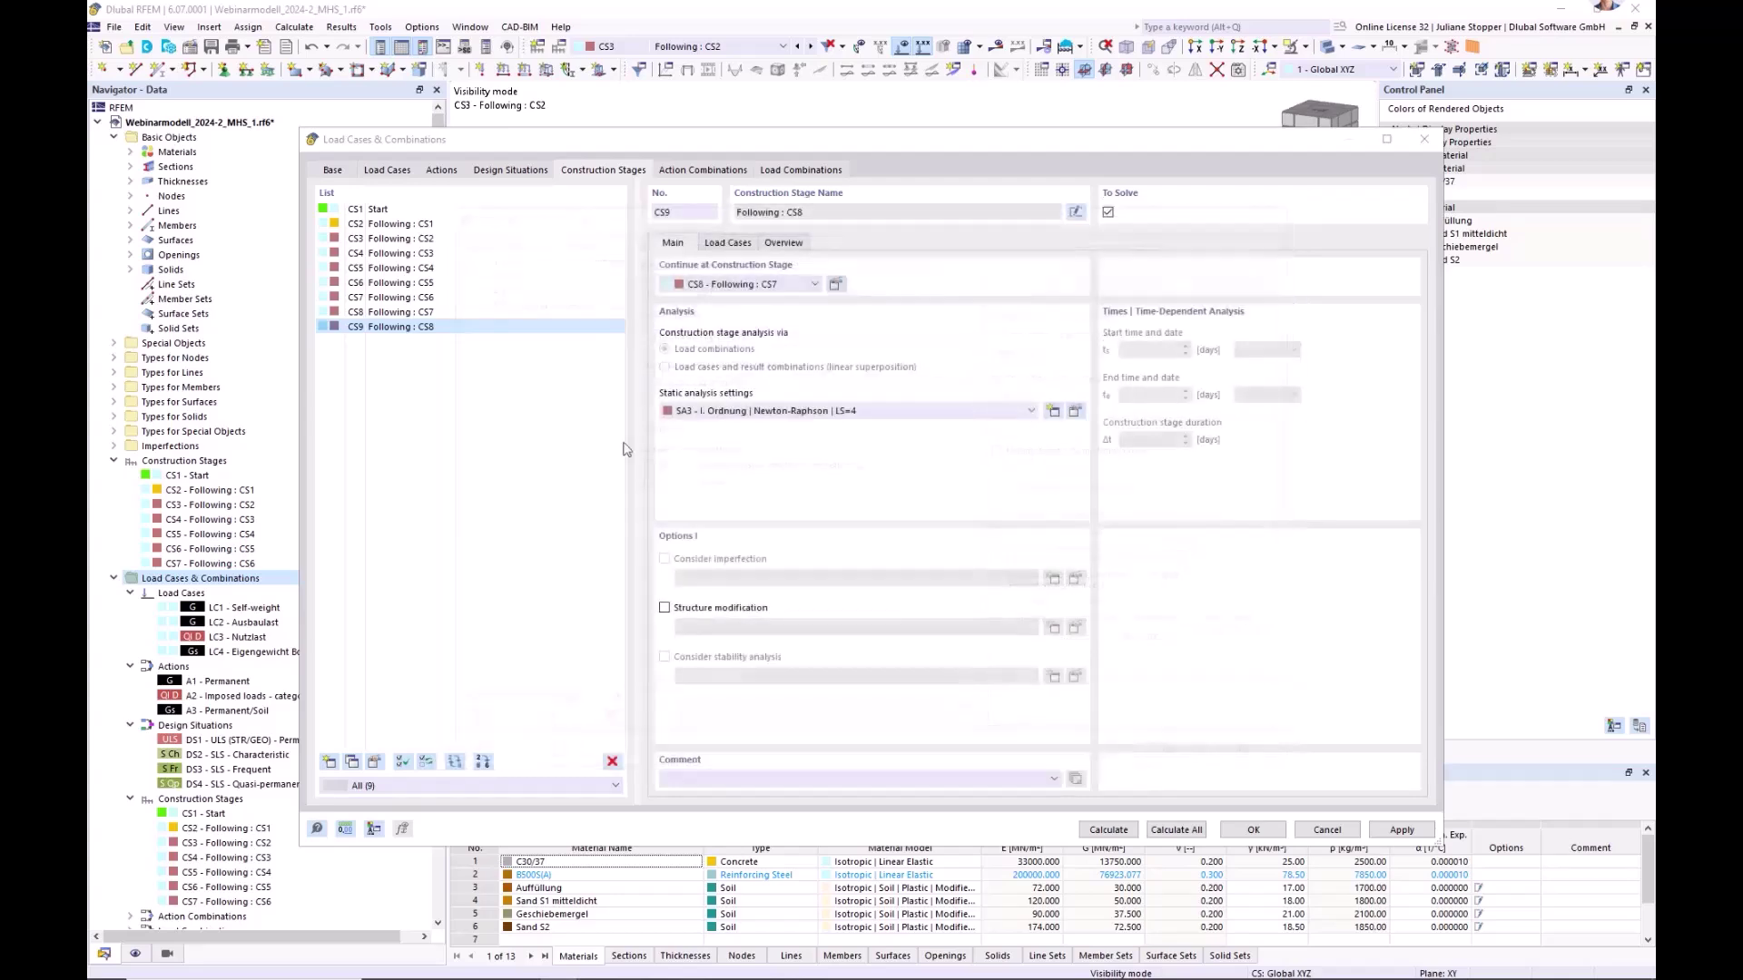
# - Assign static analysis settings SA4 to construction stages CS8 and CS9 together
pyautogui.click(411, 314)
pyautogui.keyDown('shift'); pyautogui.click(409, 328); pyautogui.keyUp('shift')
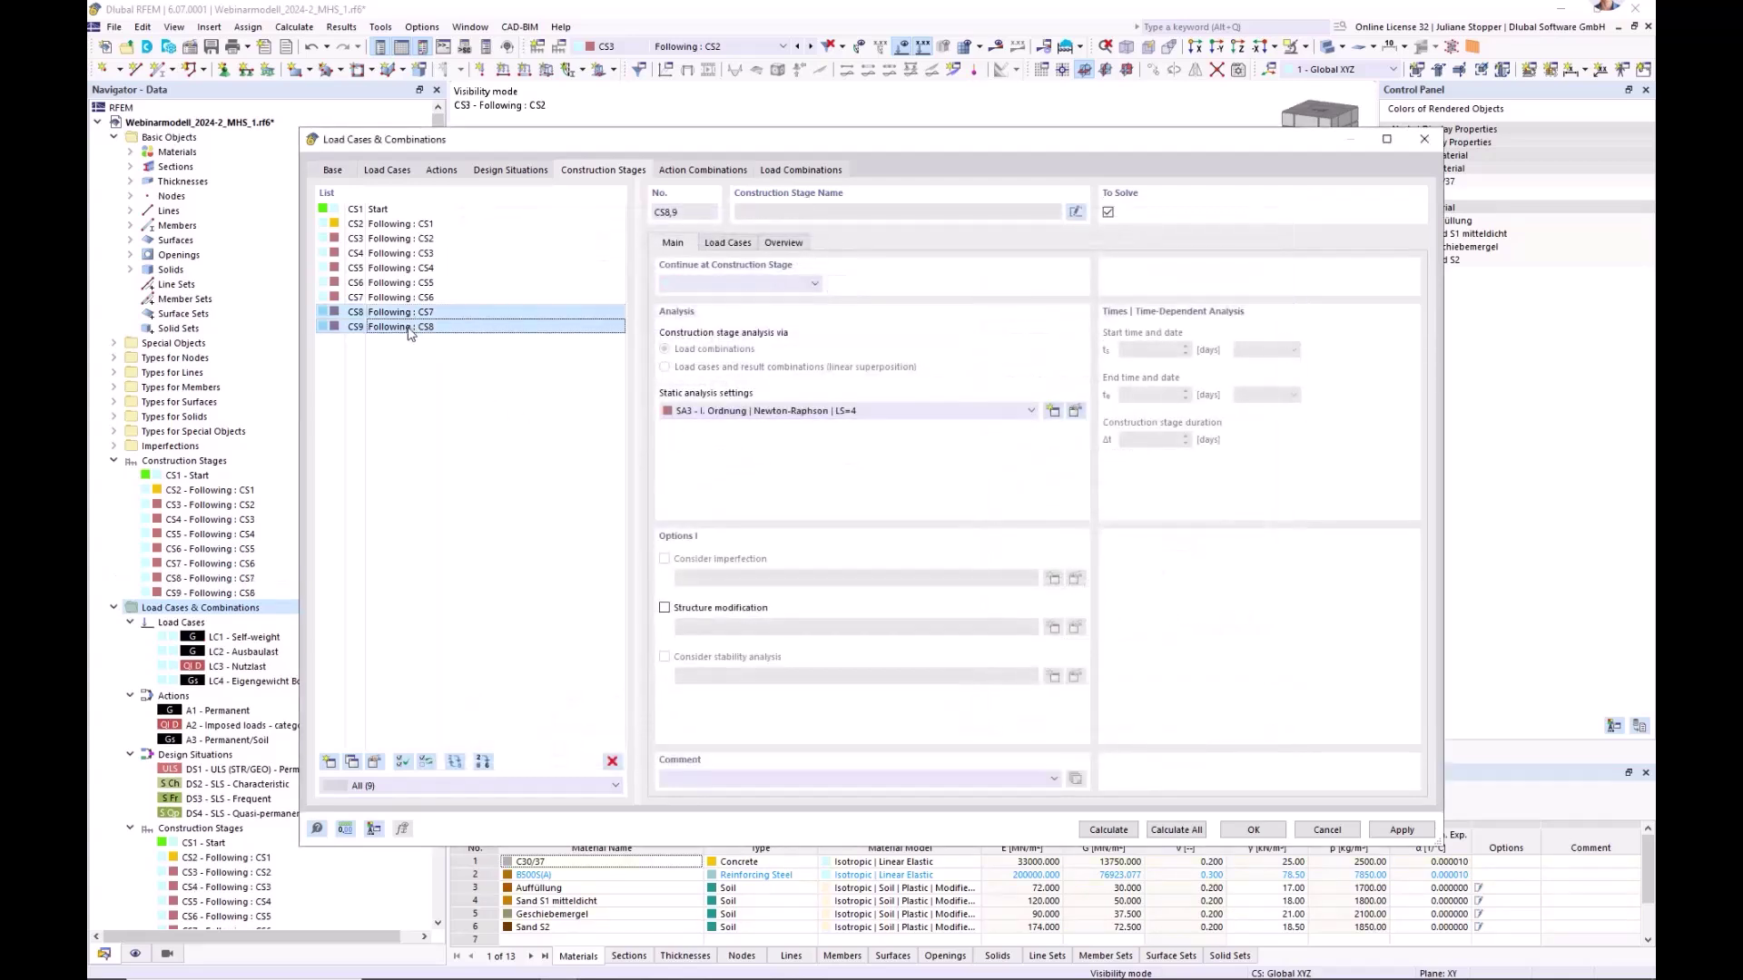
pyautogui.click(874, 412)
pyautogui.click(896, 427)
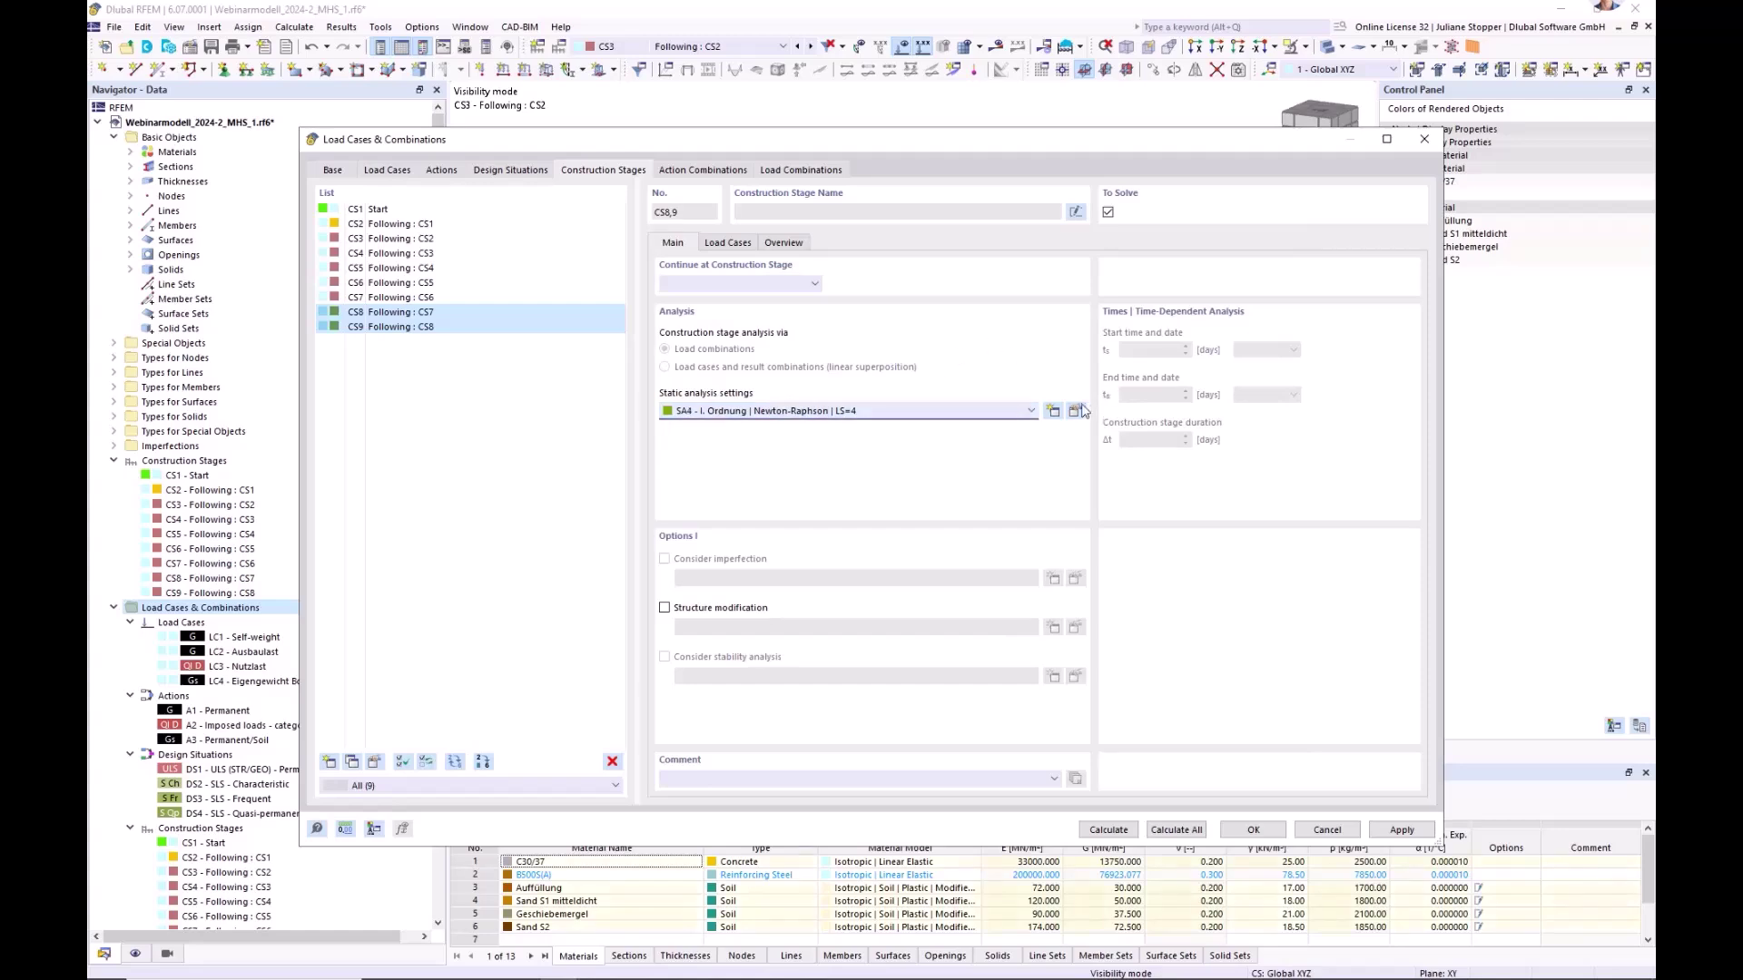
# - Change the name ending of static analysis settings SA4 to LS=10
pyautogui.click(1053, 411)
pyautogui.click(843, 255)
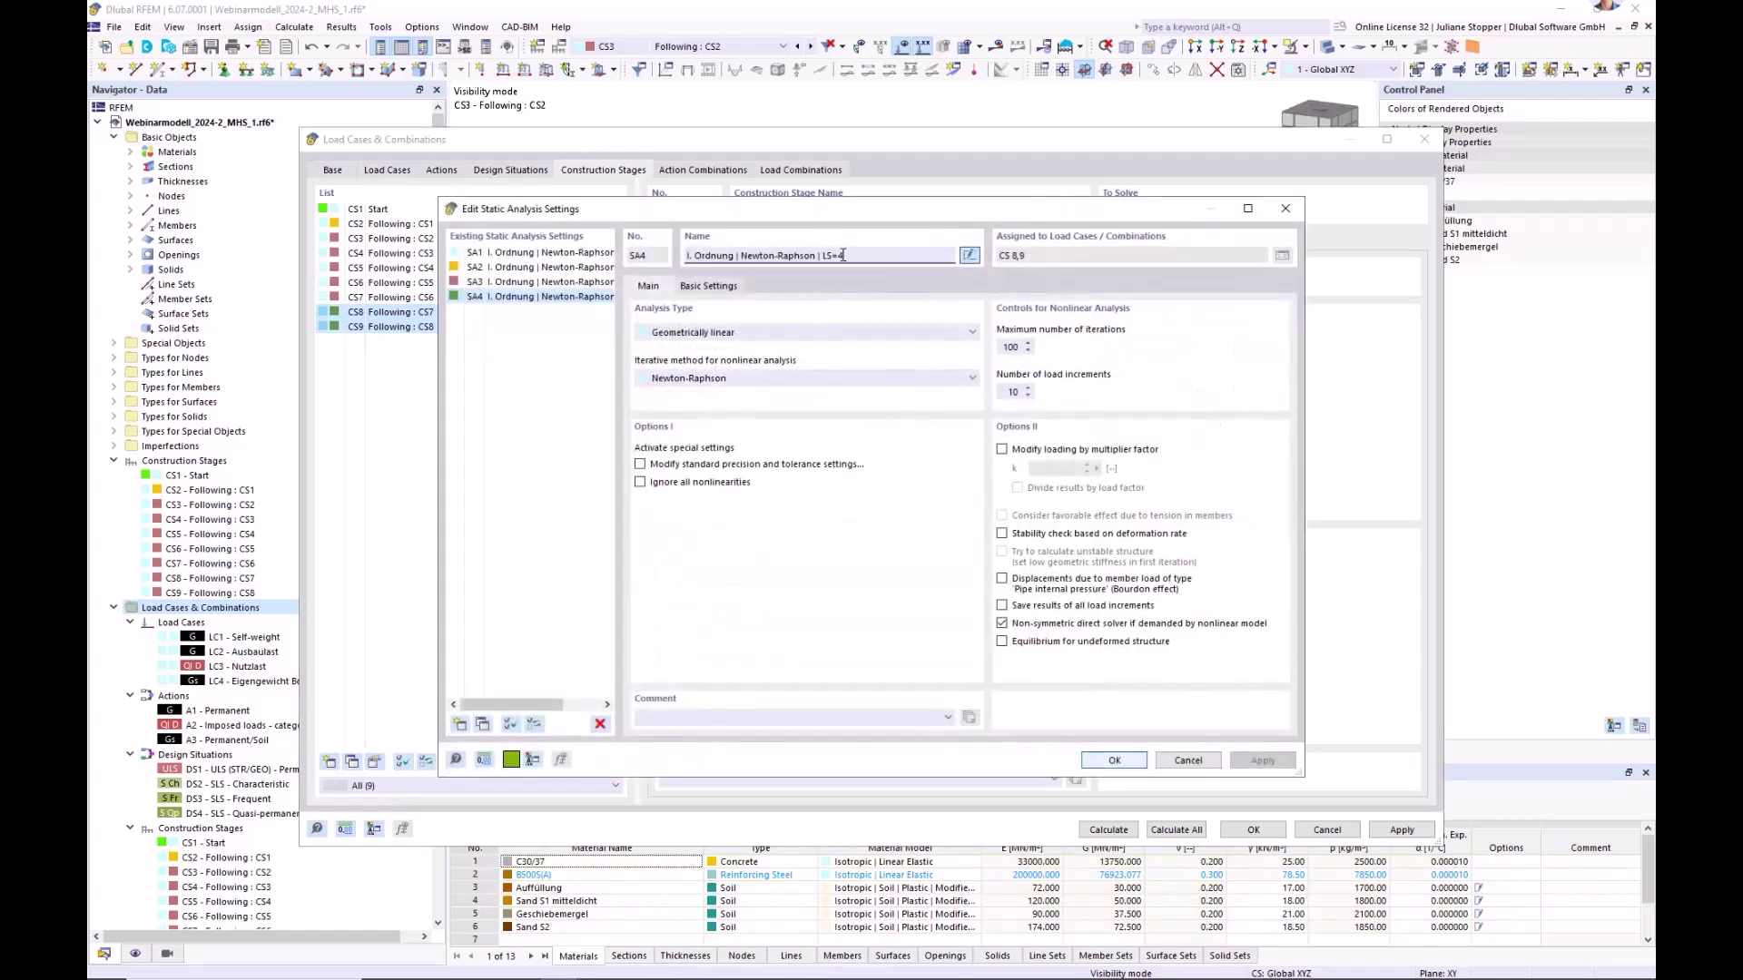
pyautogui.press('BackSpace')
pyautogui.write('10')
pyautogui.click(1105, 768)
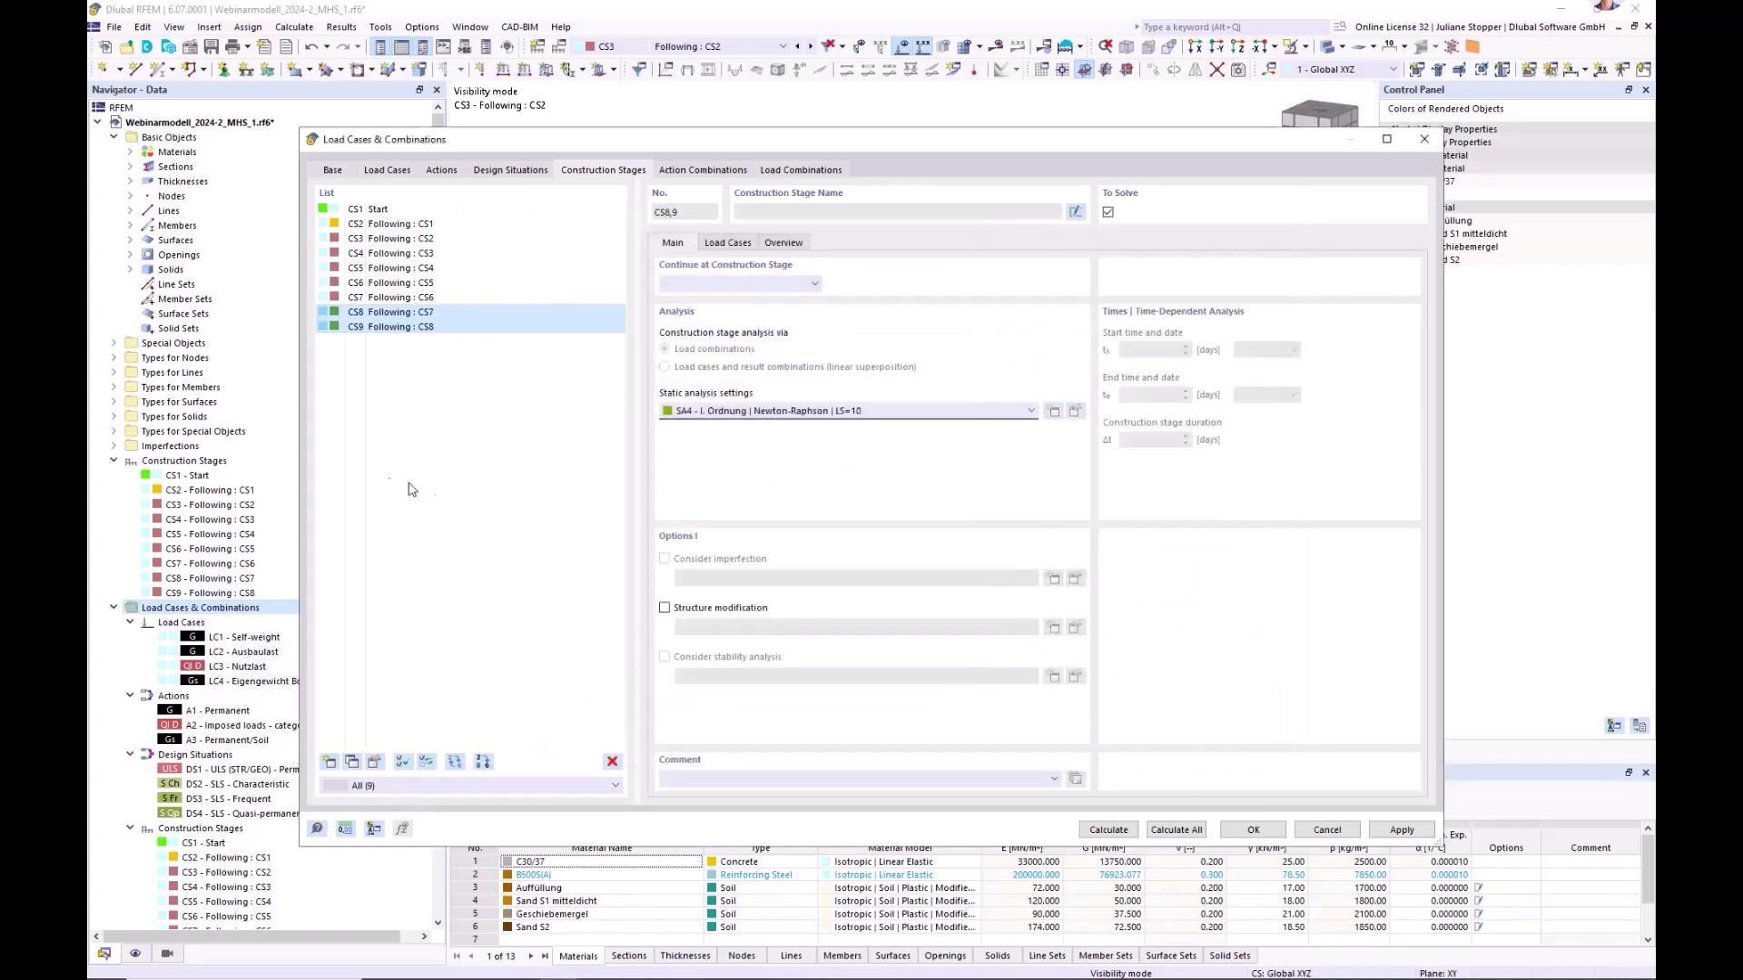
# - Check the static analysis settings of construction stages CS2 through CS6 and apply all construction stage changes
pyautogui.click(413, 225)
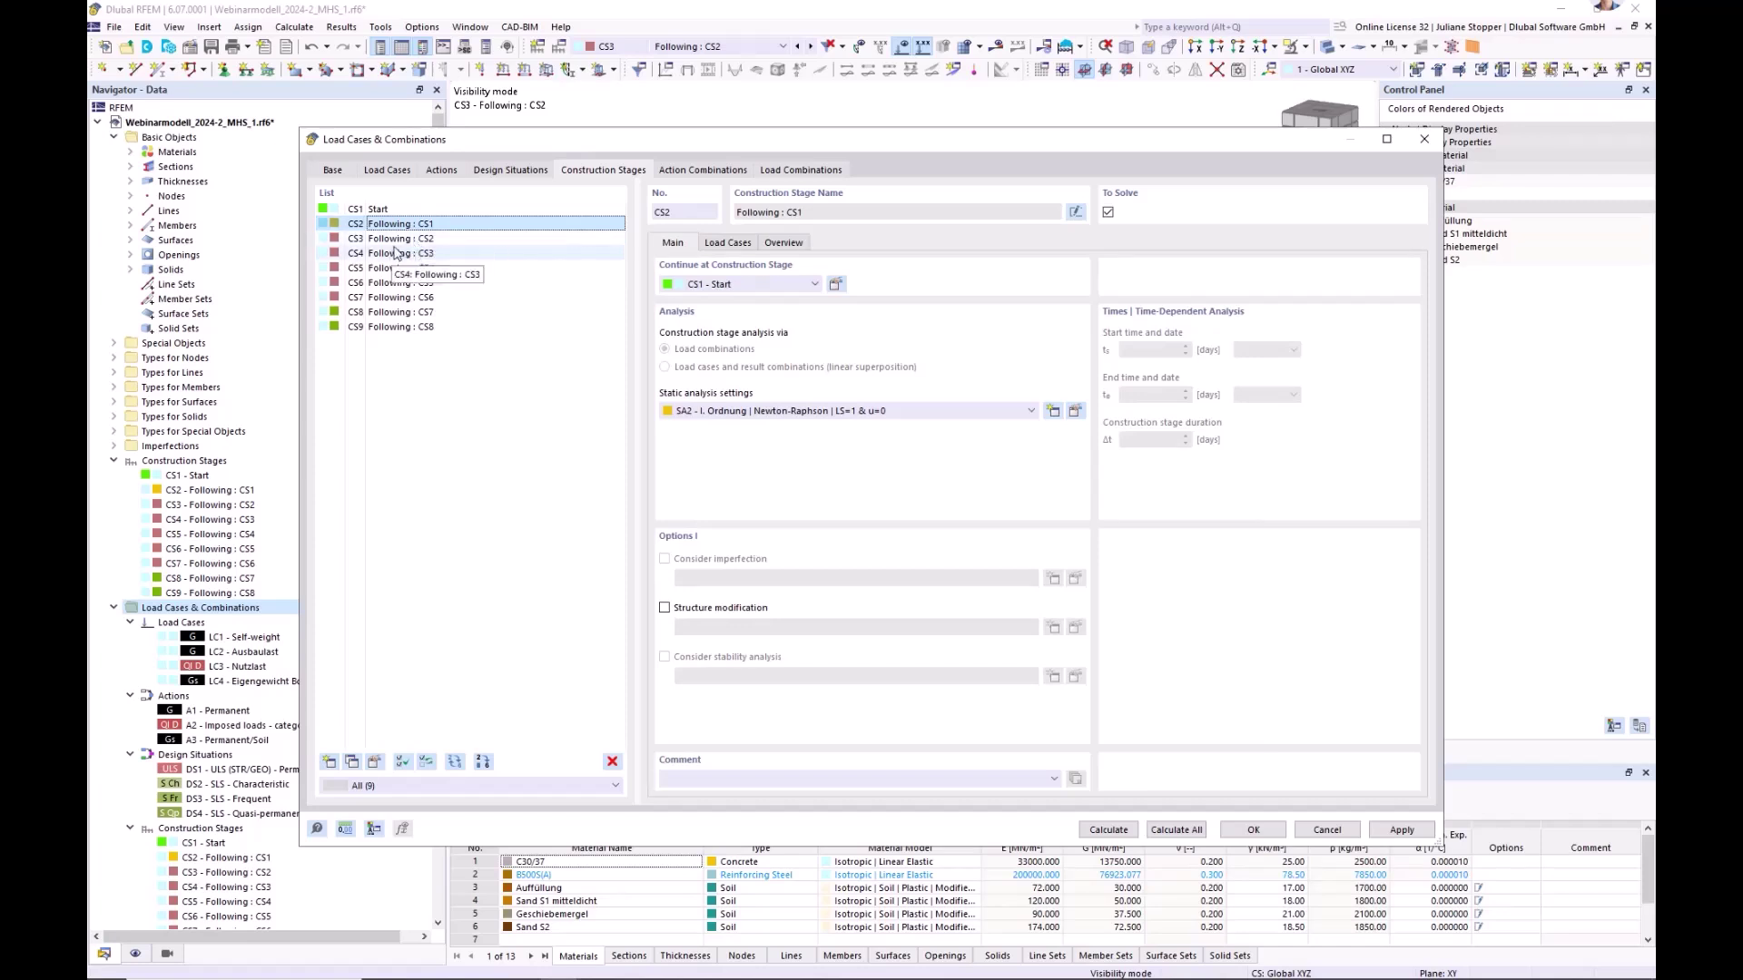
pyautogui.click(396, 239)
pyautogui.click(393, 253)
pyautogui.click(392, 268)
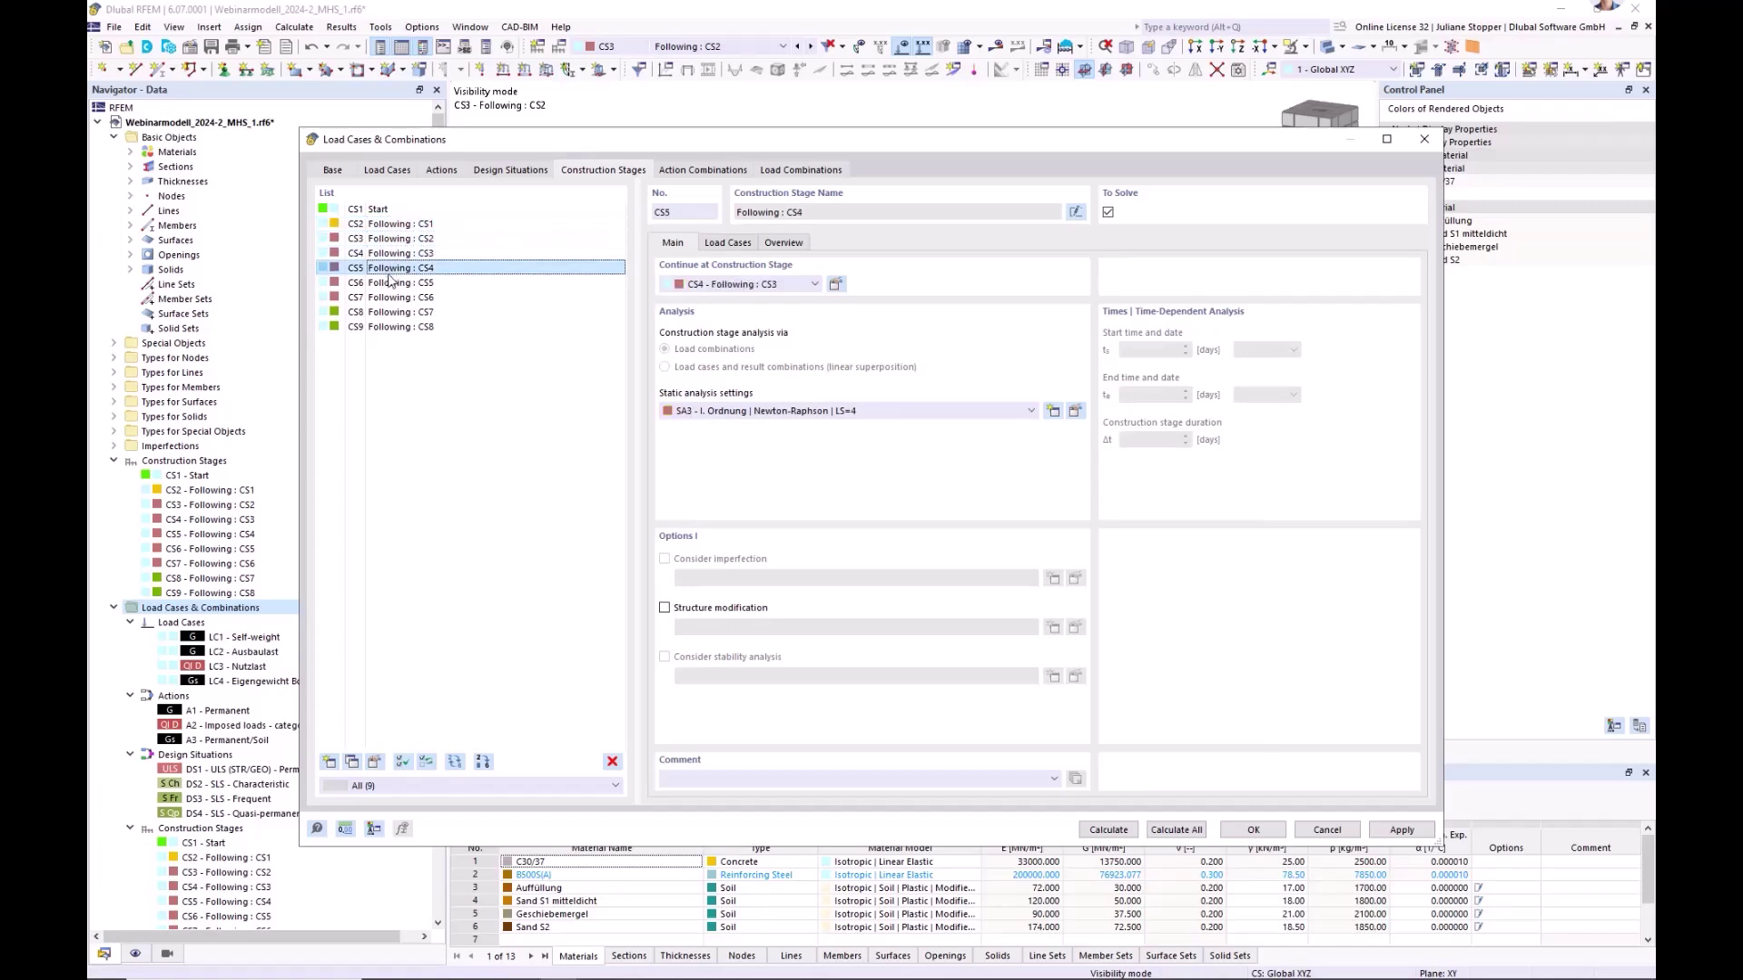
pyautogui.click(392, 282)
pyautogui.click(1422, 833)
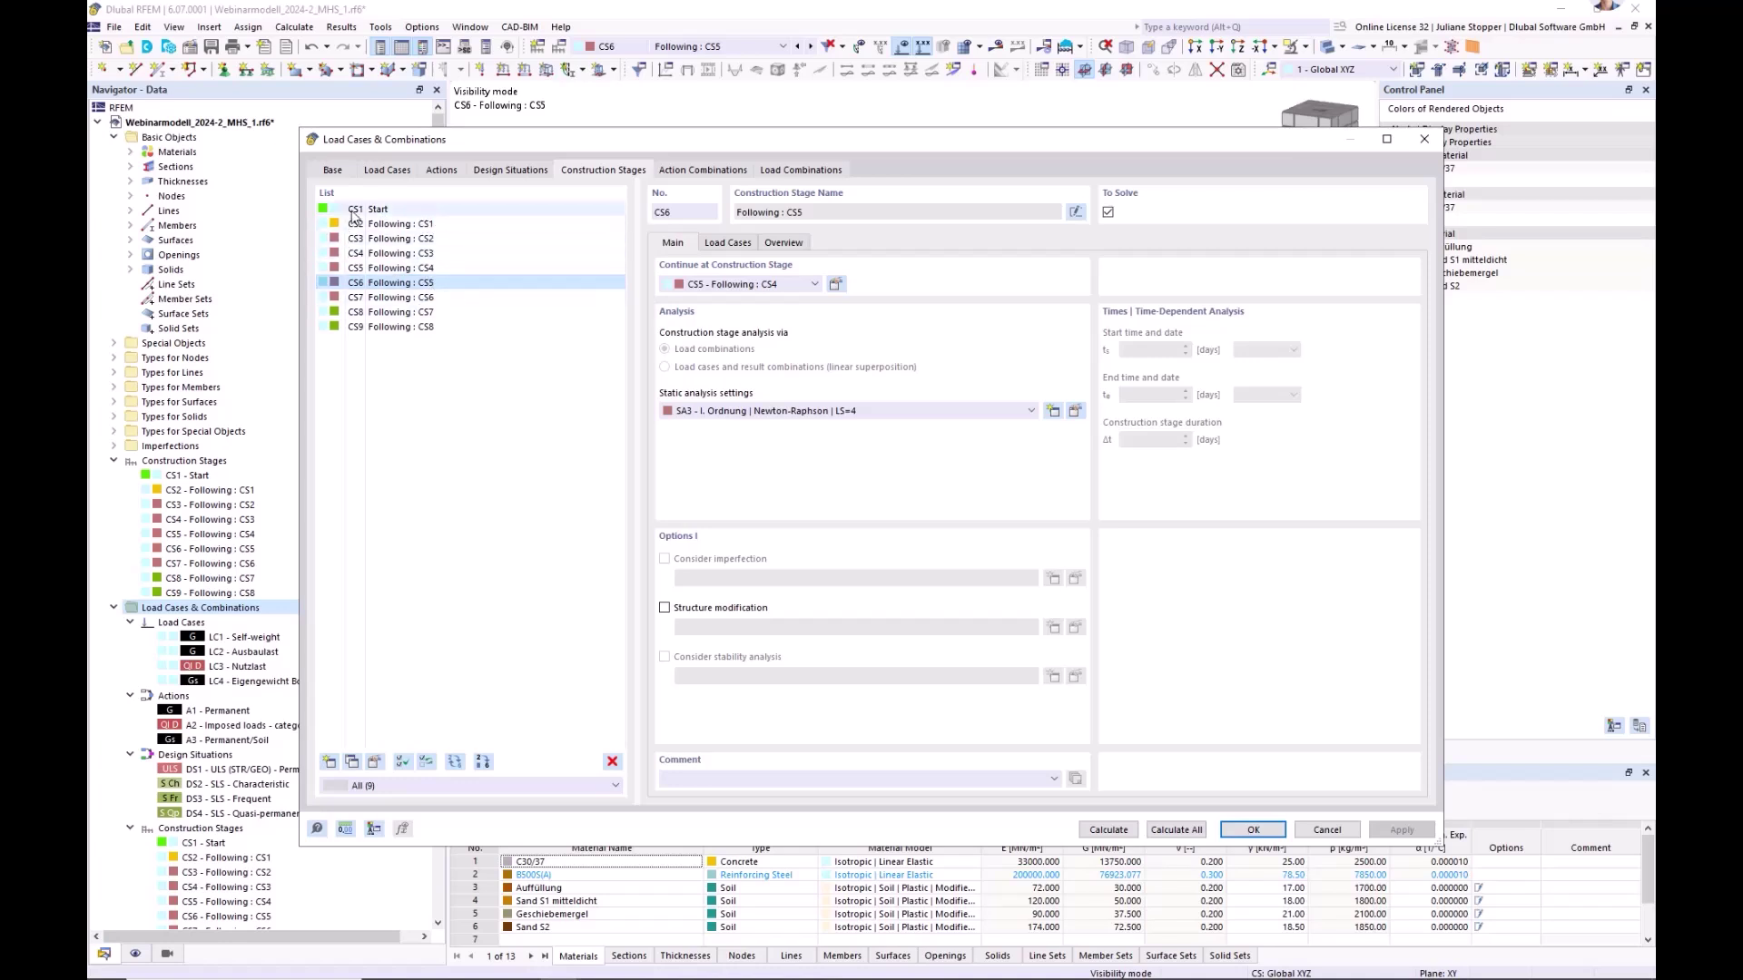
# - Review the load cases assigned to the construction stages from CS1 through CS8
pyautogui.click(379, 224)
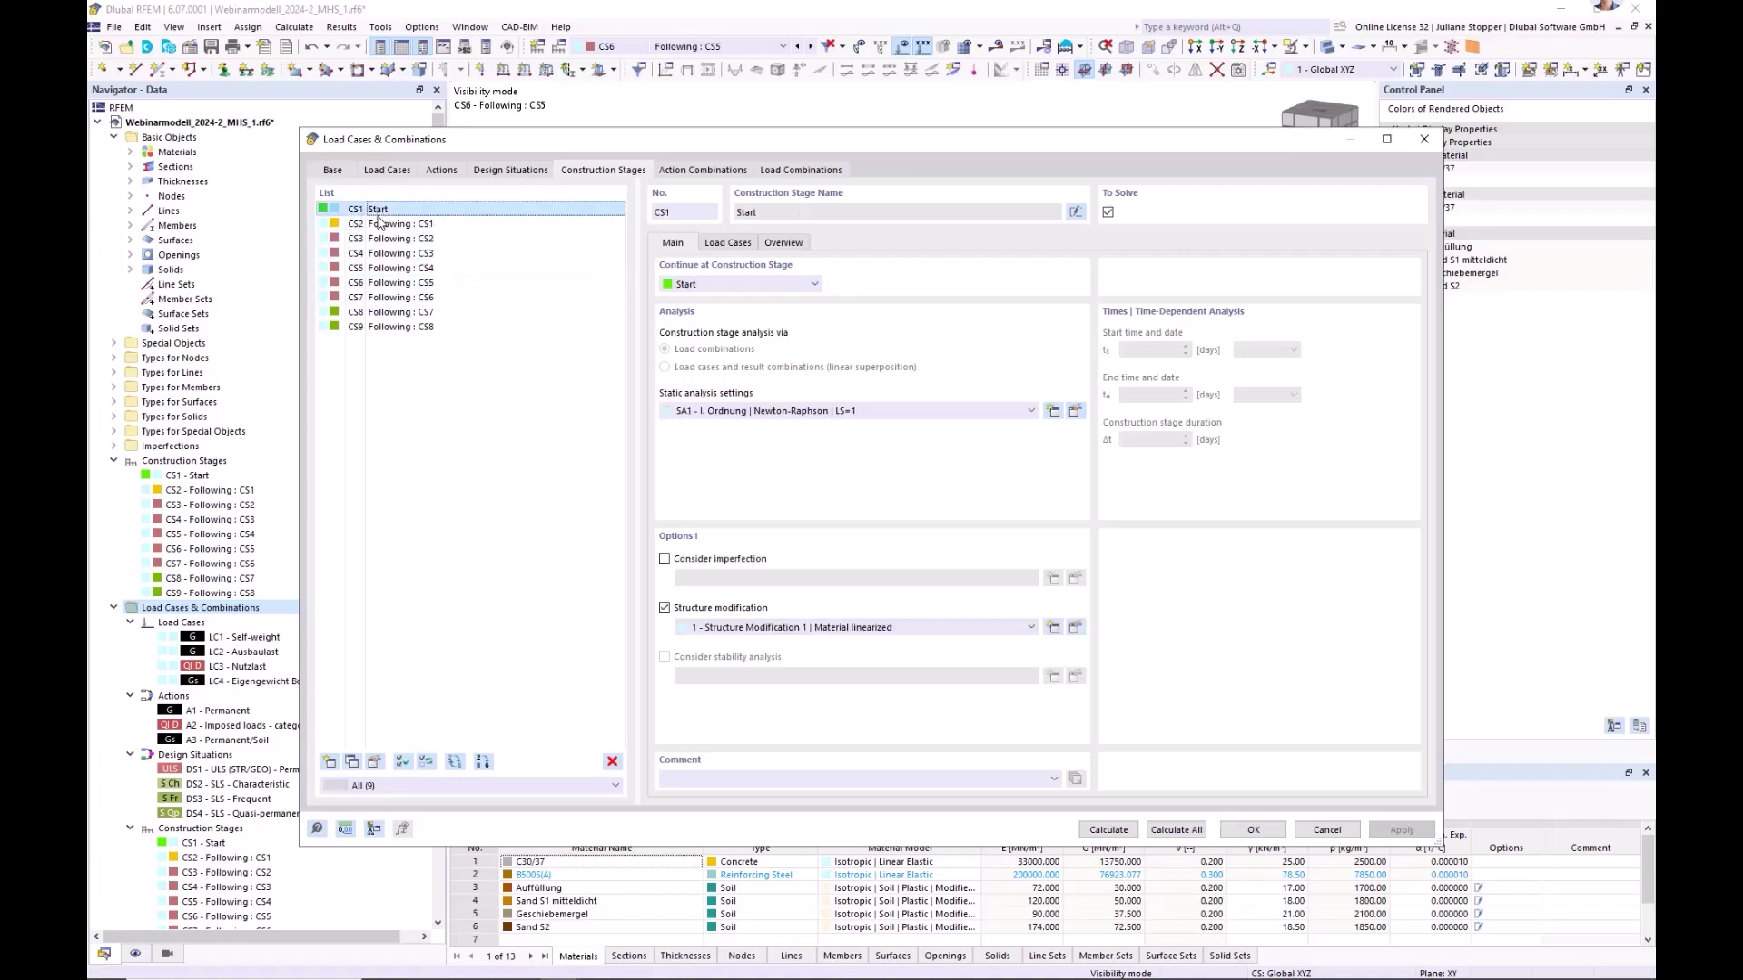
pyautogui.click(729, 243)
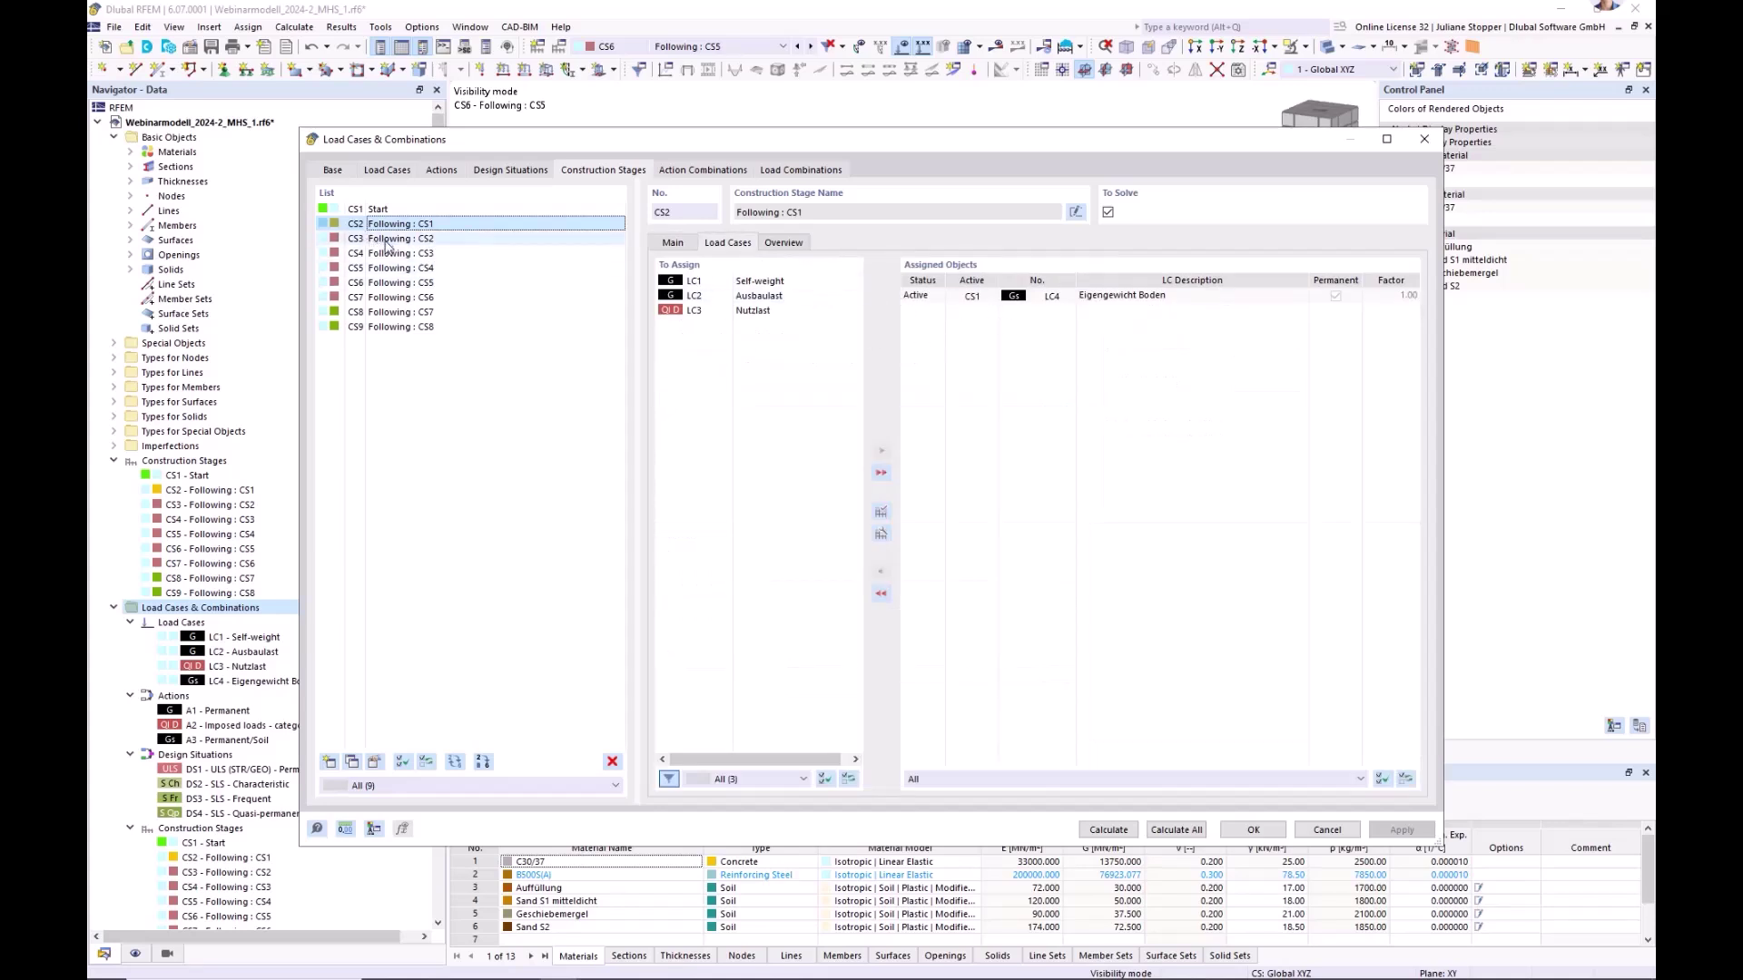
pyautogui.moveTo(376, 241); pyautogui.dragTo(372, 312)
# - Review the load combinations, action combinations, design situations and the construction stage load assignments
pyautogui.click(784, 173)
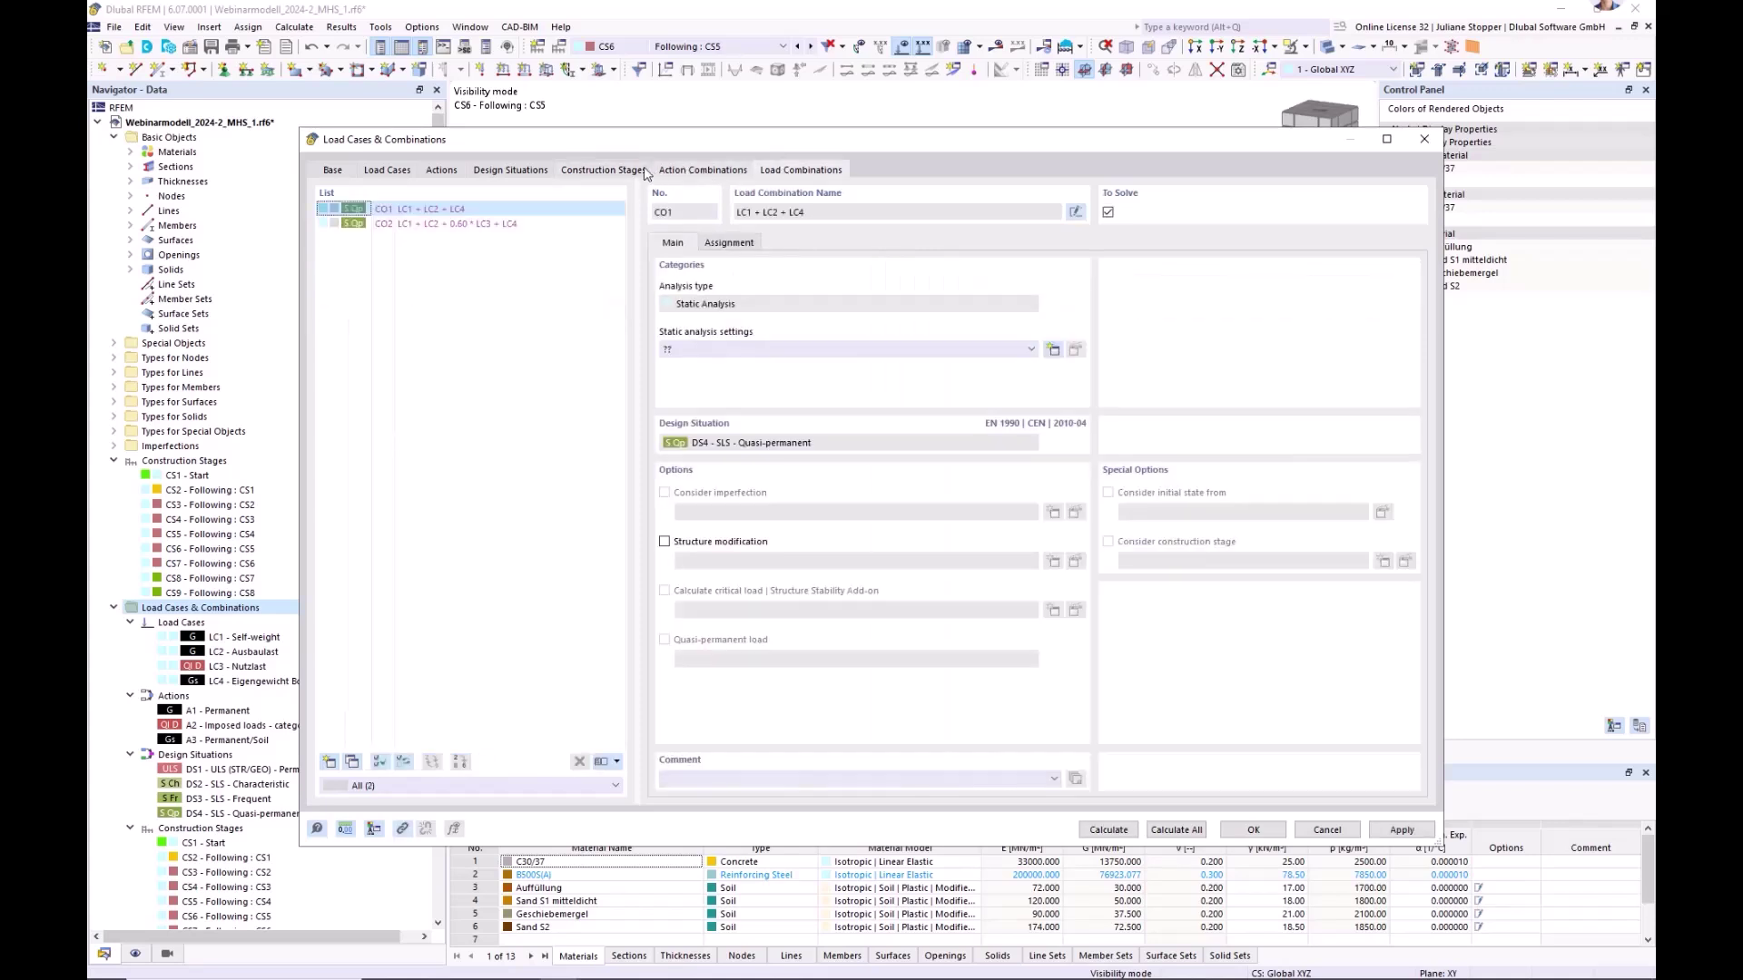
pyautogui.click(683, 173)
pyautogui.click(603, 171)
pyautogui.click(499, 173)
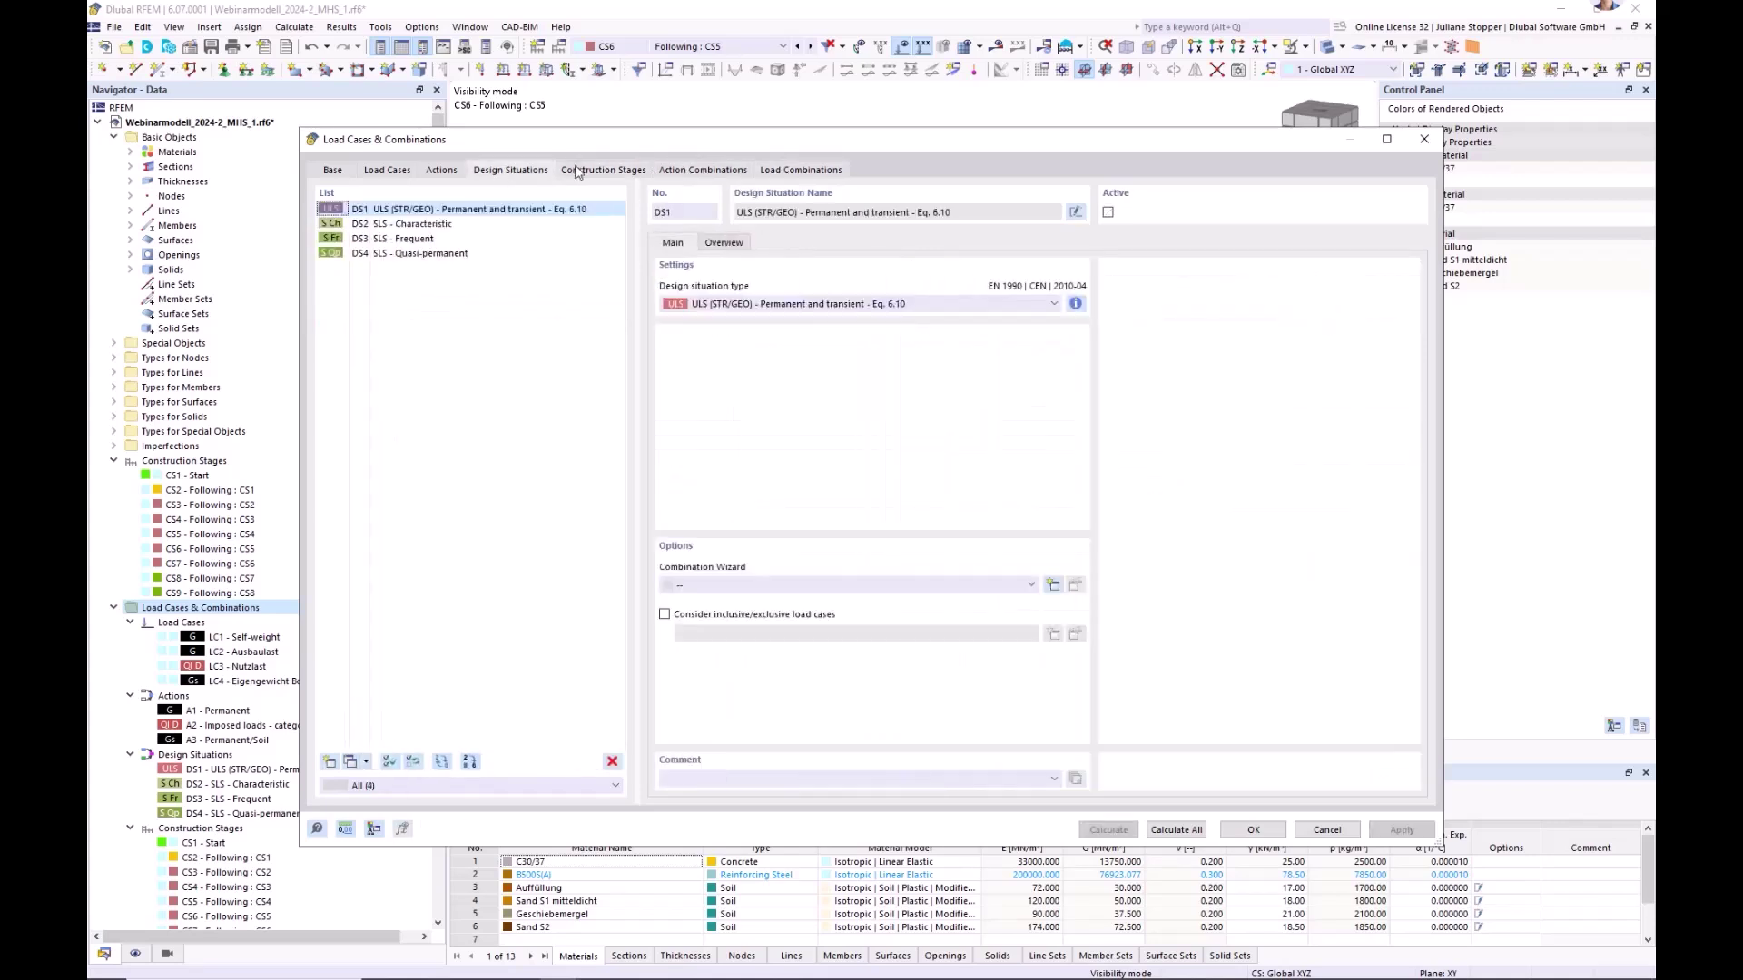
pyautogui.click(606, 171)
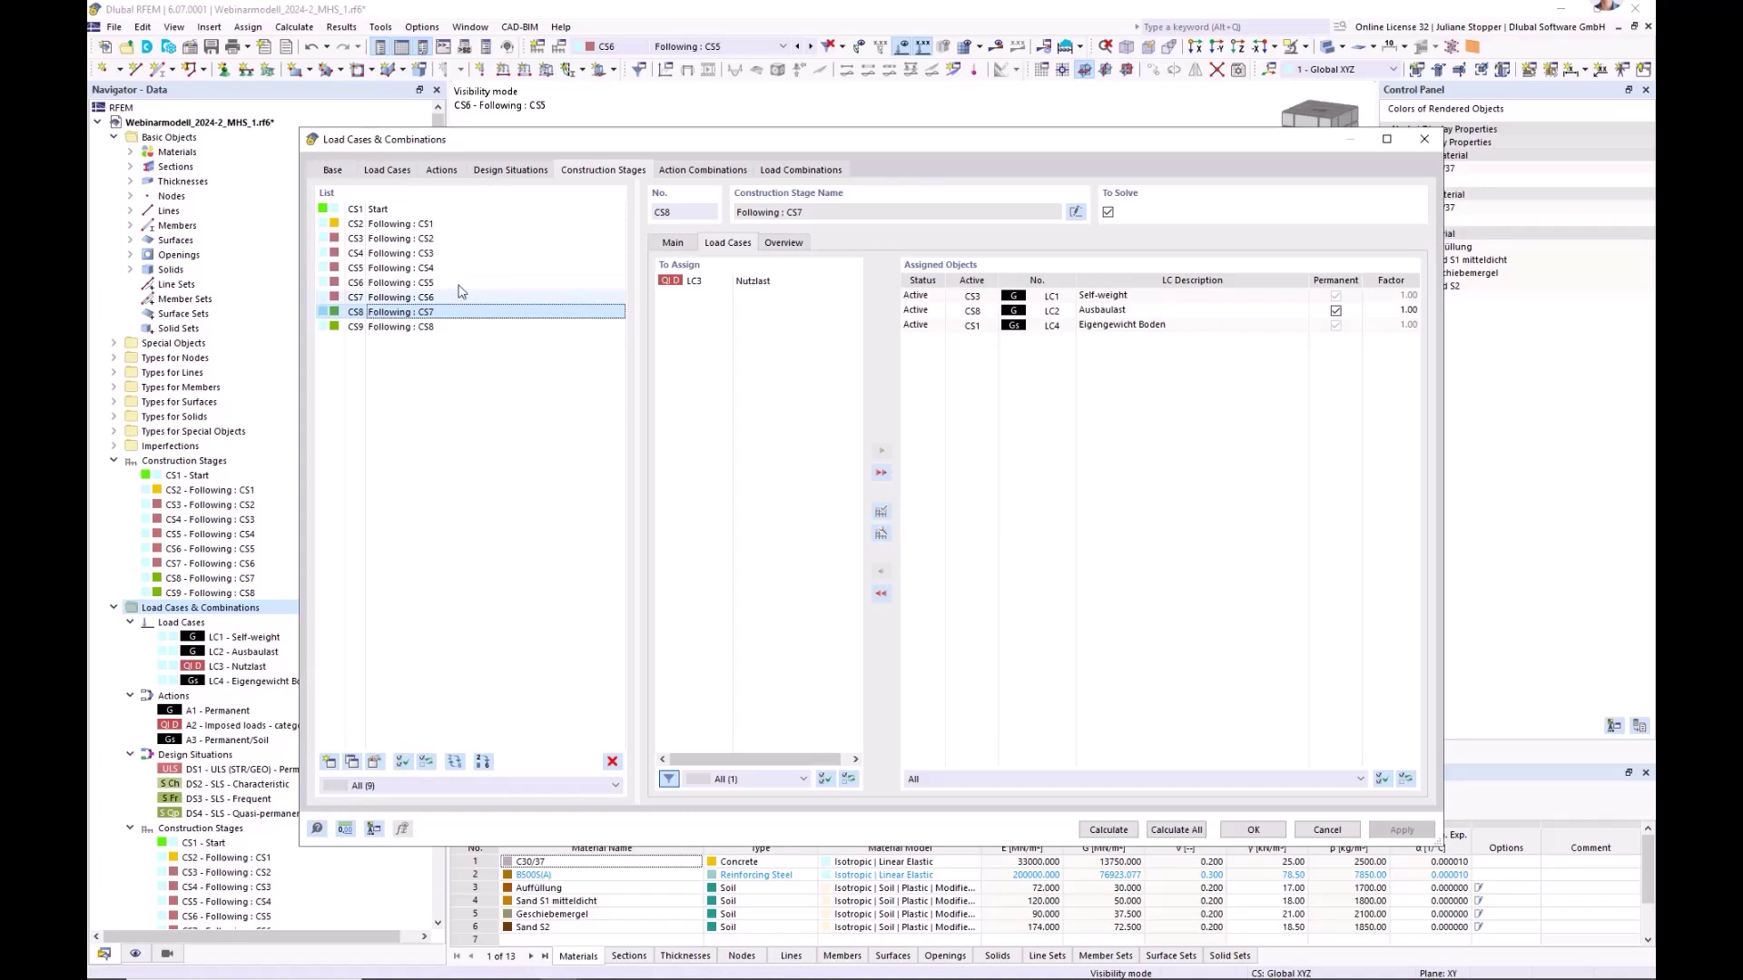
# - Assign static analysis settings SA1 (I. Ordnung | Newton-Raphson | LS=1) to the combination wizard of design situation DS4
pyautogui.click(502, 171)
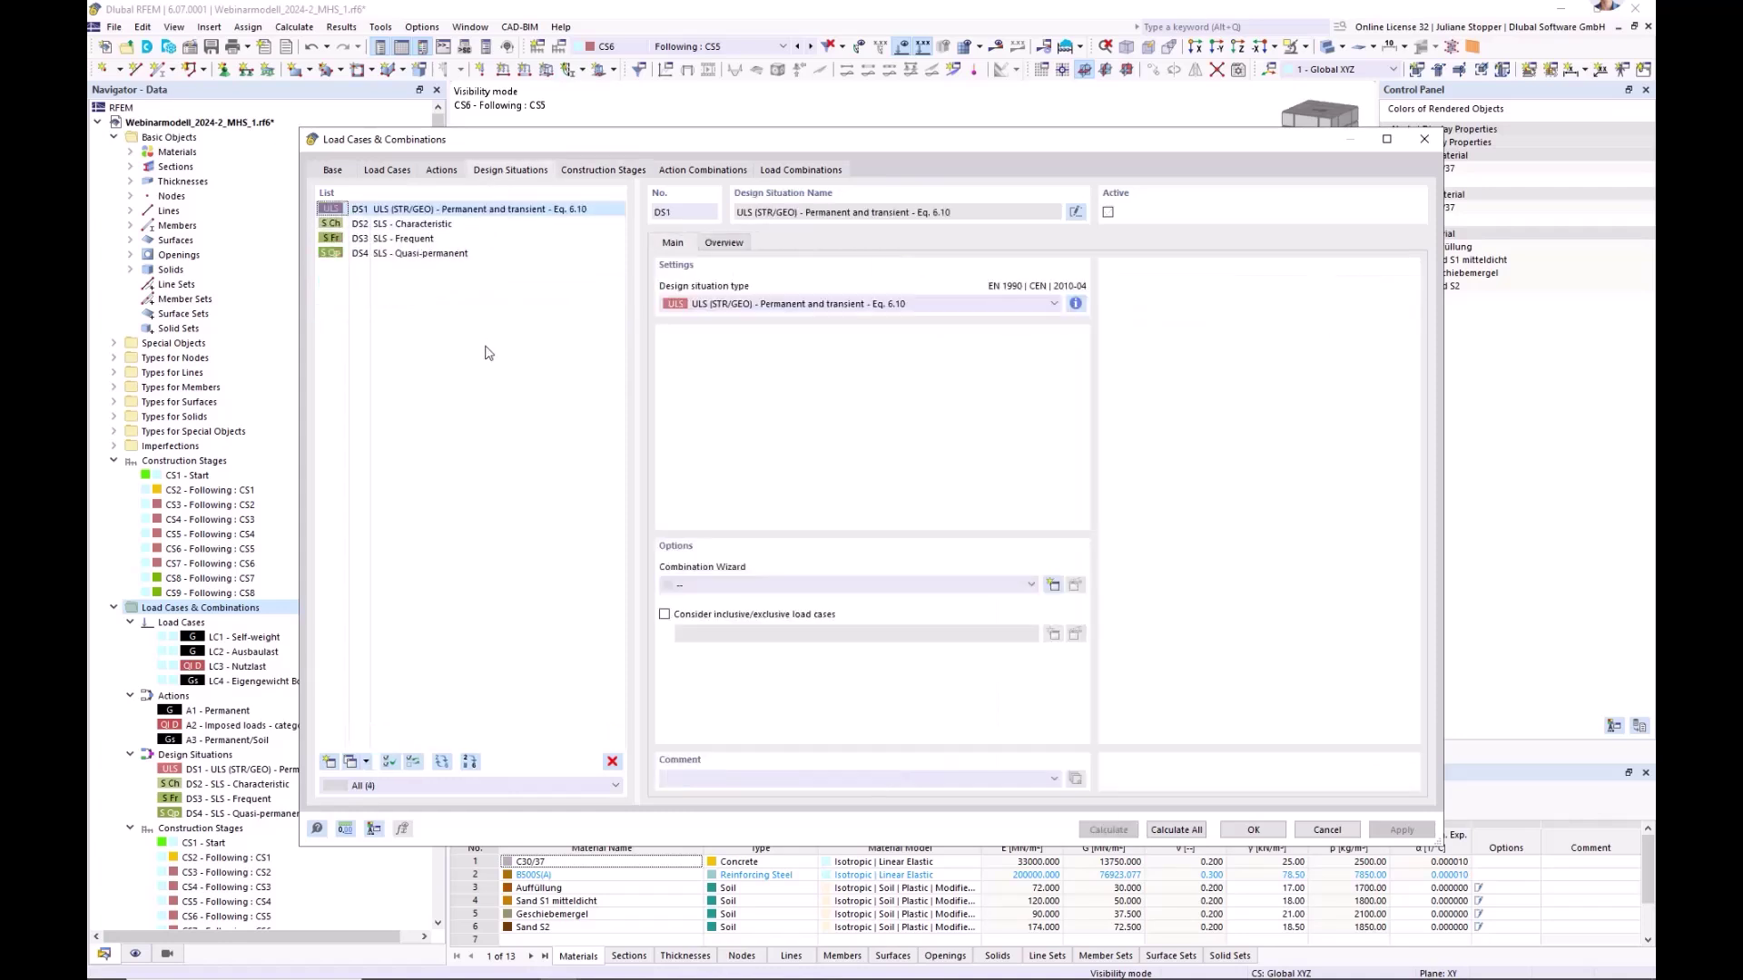
pyautogui.click(429, 254)
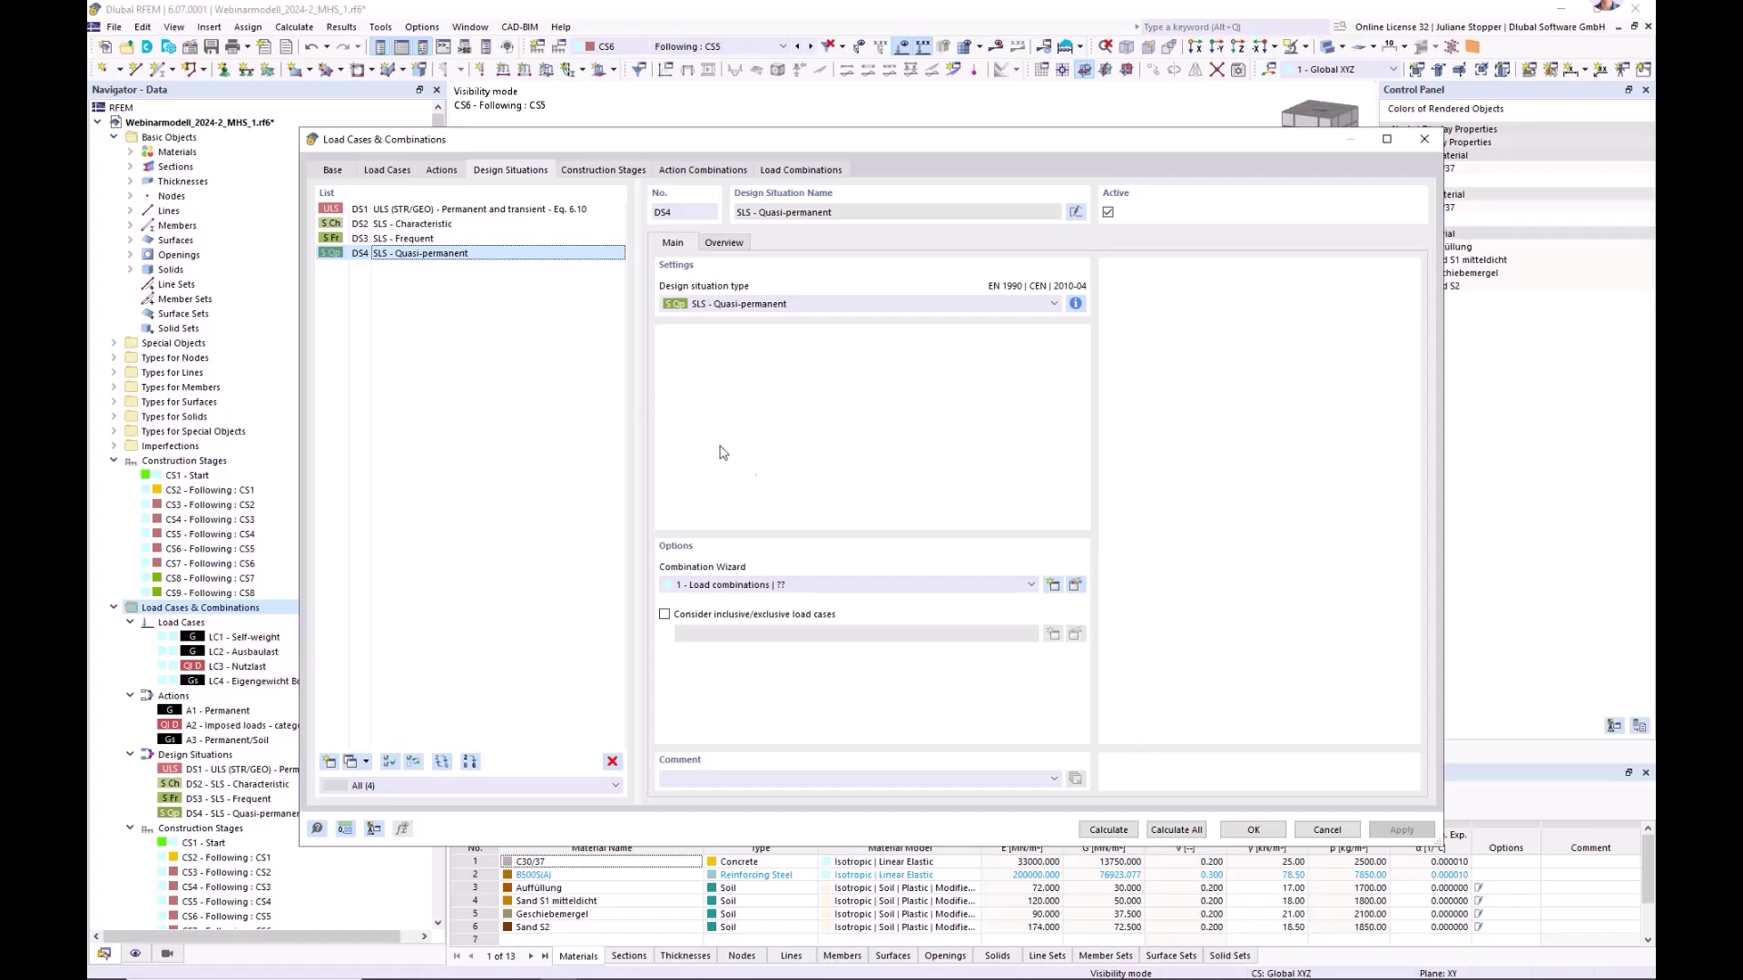
pyautogui.click(1076, 585)
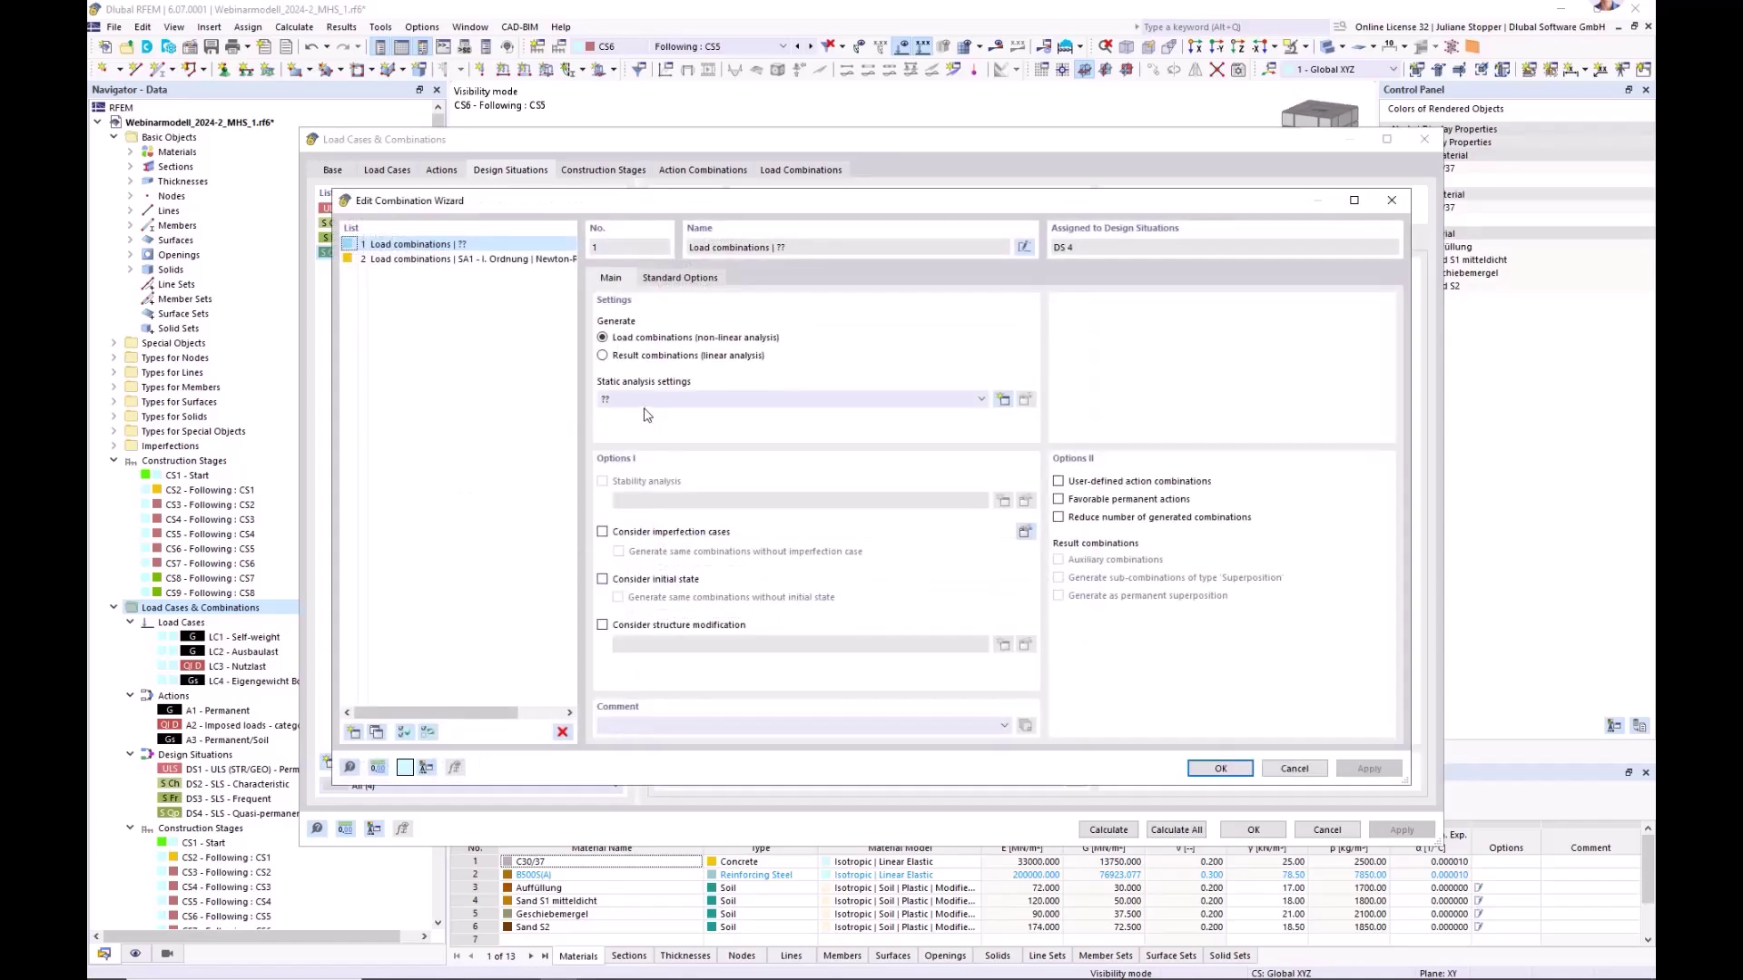
pyautogui.click(650, 401)
pyautogui.click(655, 426)
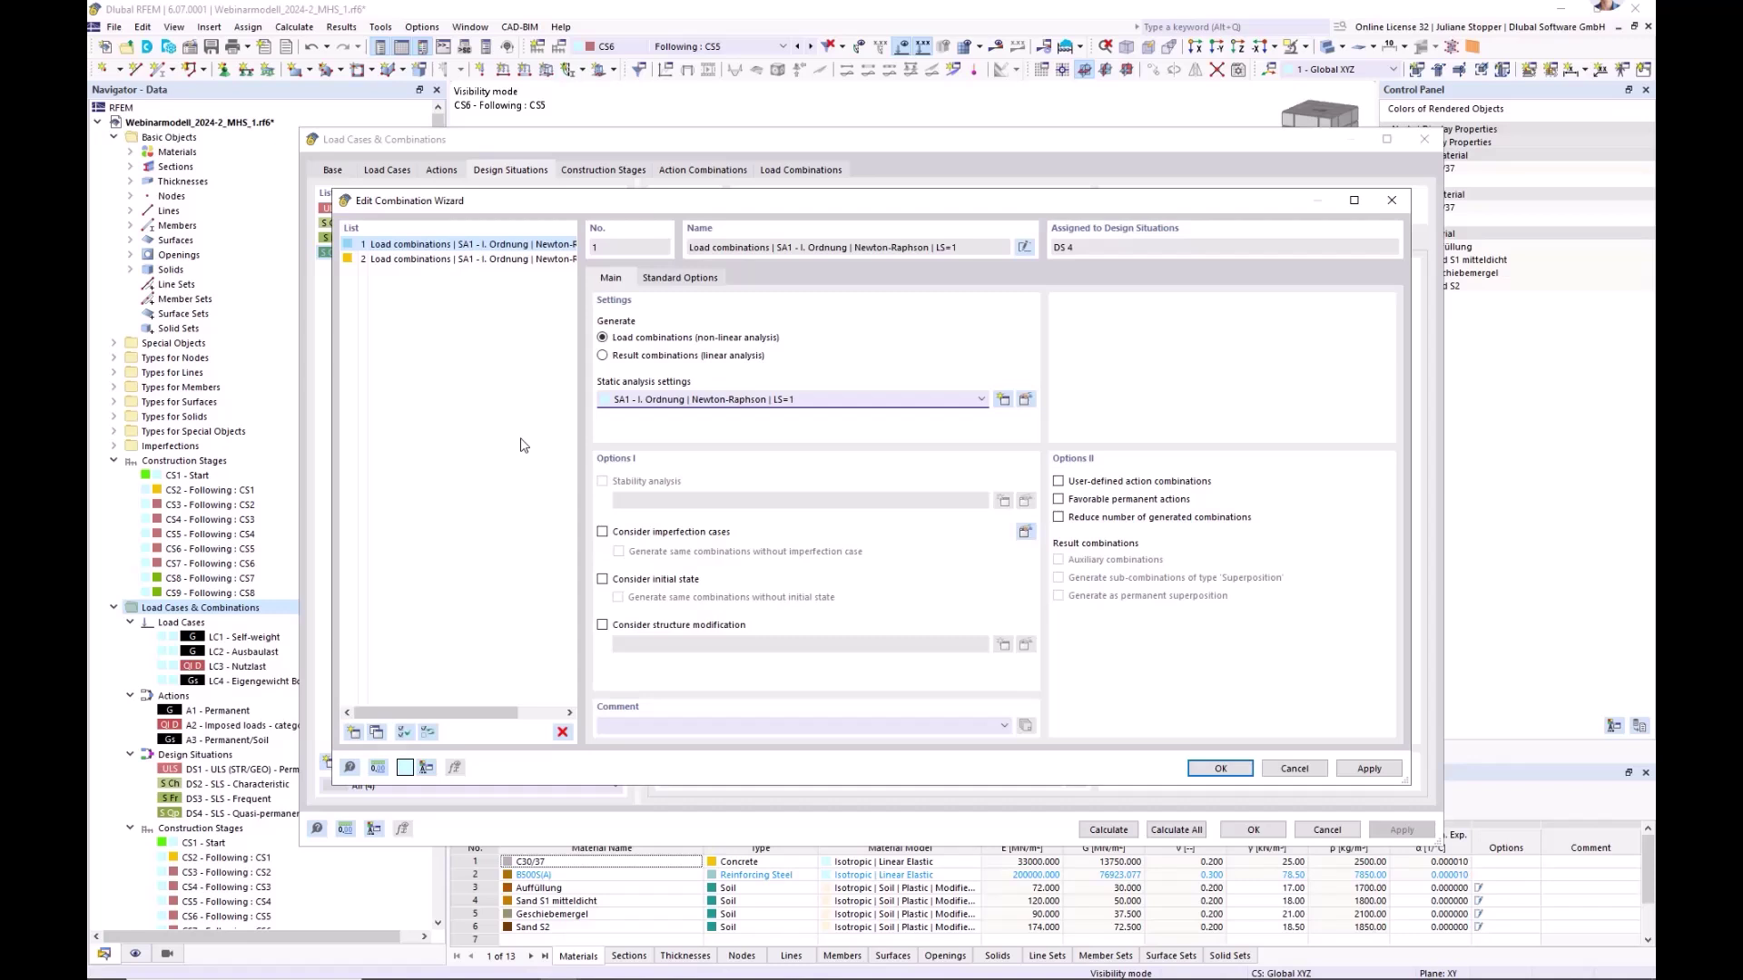
# - Make the DS4 combination wizard consider the initial state with construction stages CS1 through CS9 assigned, and accept the wizard settings
pyautogui.click(602, 581)
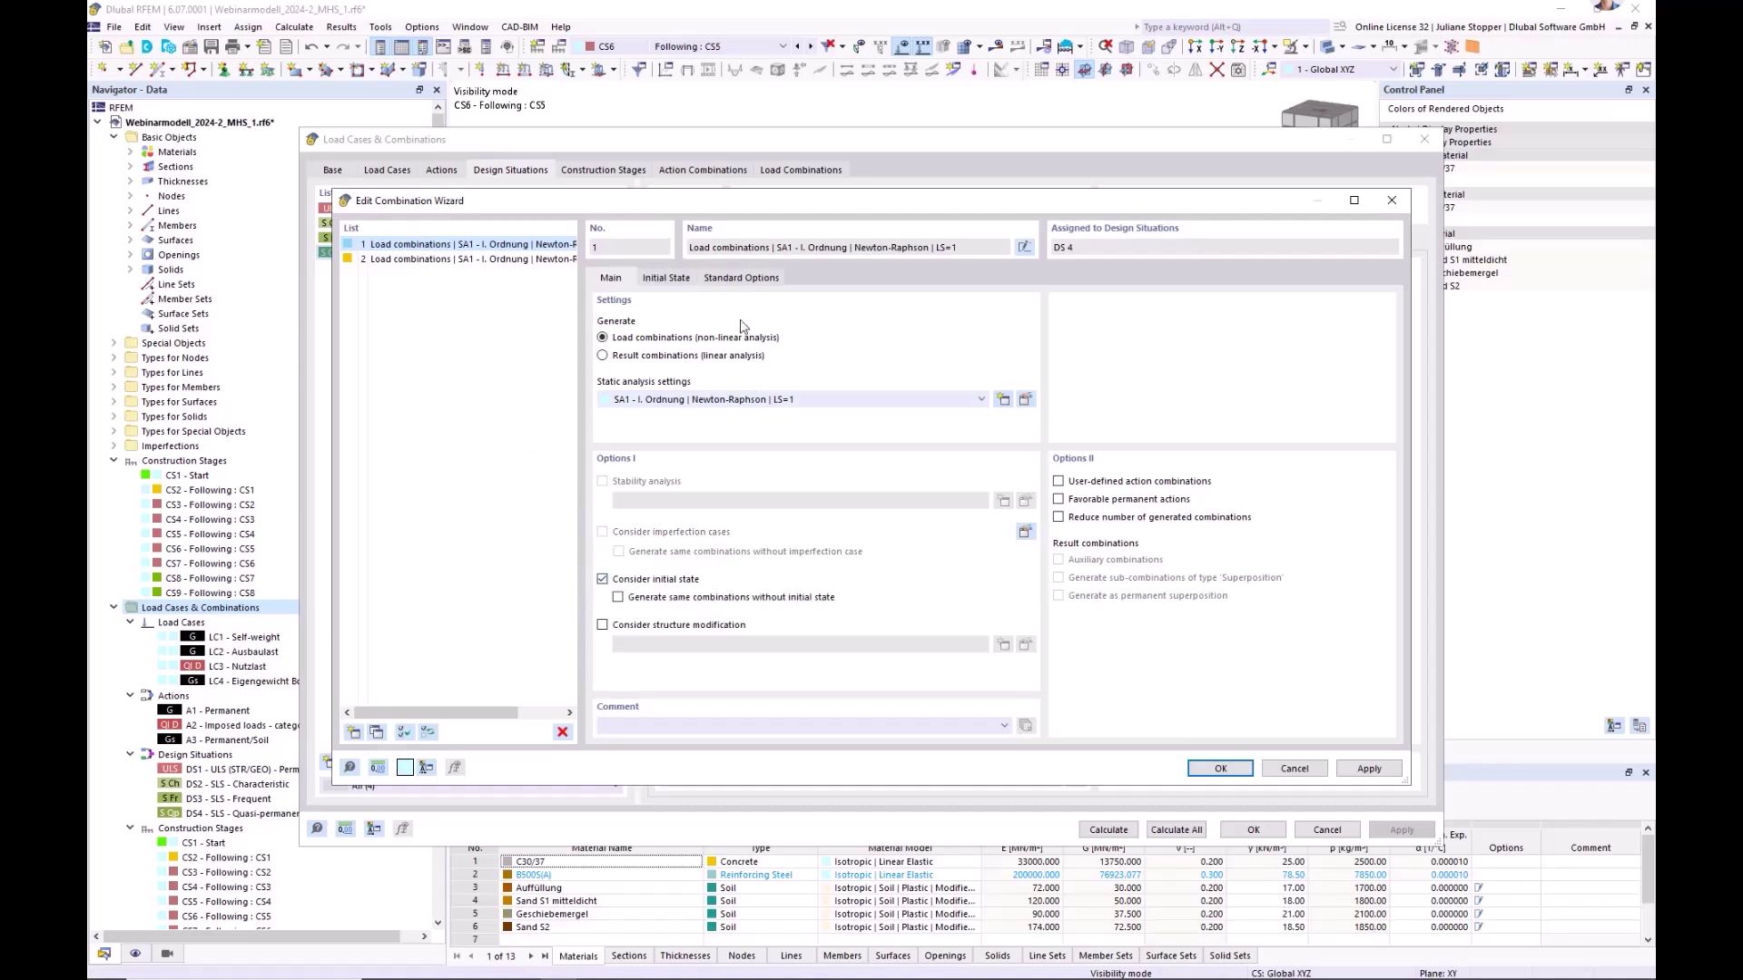
pyautogui.click(737, 277)
pyautogui.click(667, 277)
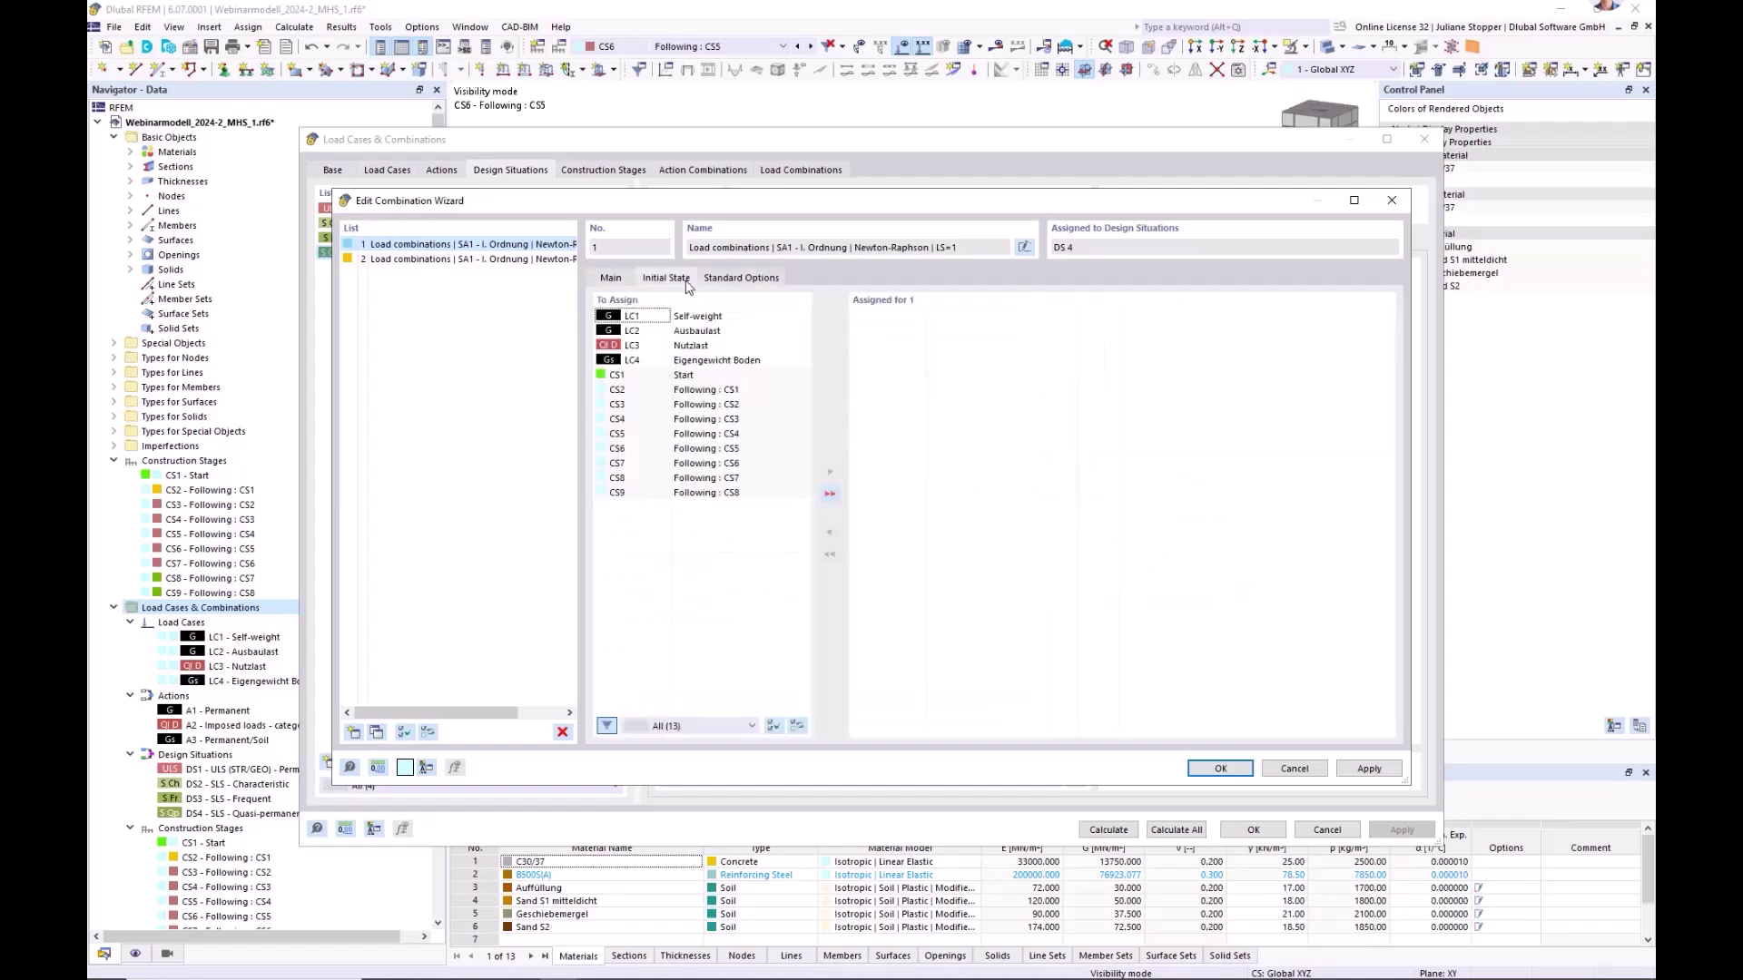
pyautogui.click(708, 374)
pyautogui.keyDown('shift'); pyautogui.click(708, 493); pyautogui.keyUp('shift')
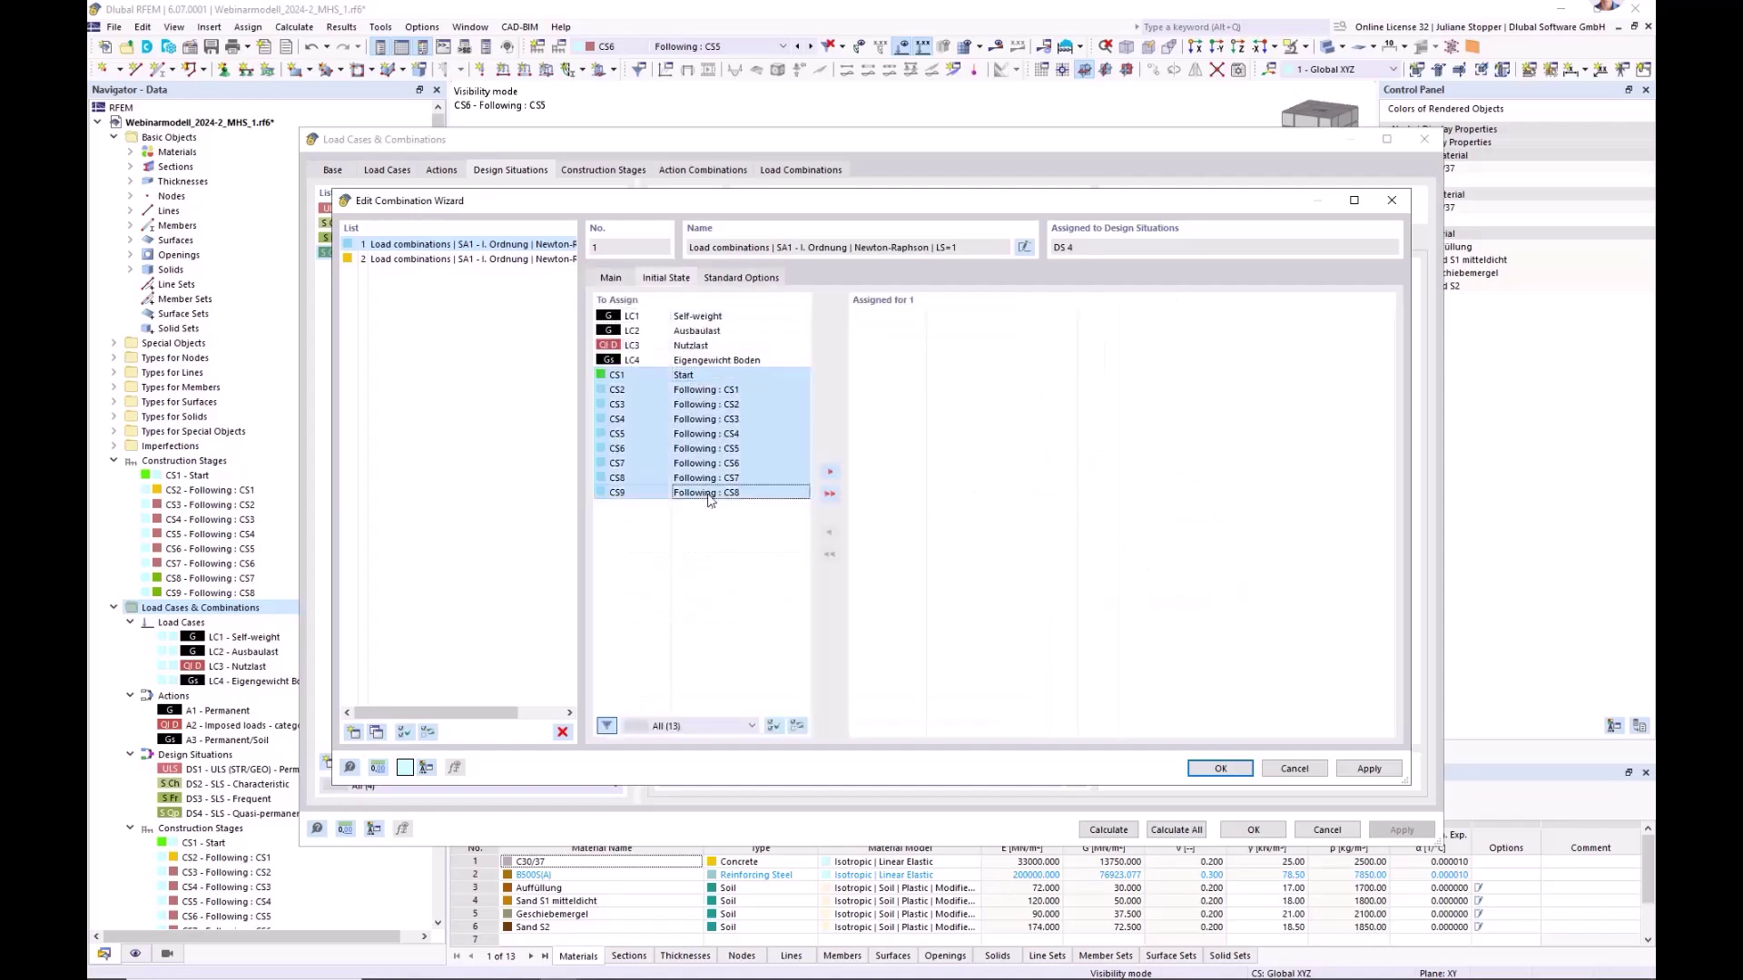
pyautogui.click(830, 474)
pyautogui.click(618, 278)
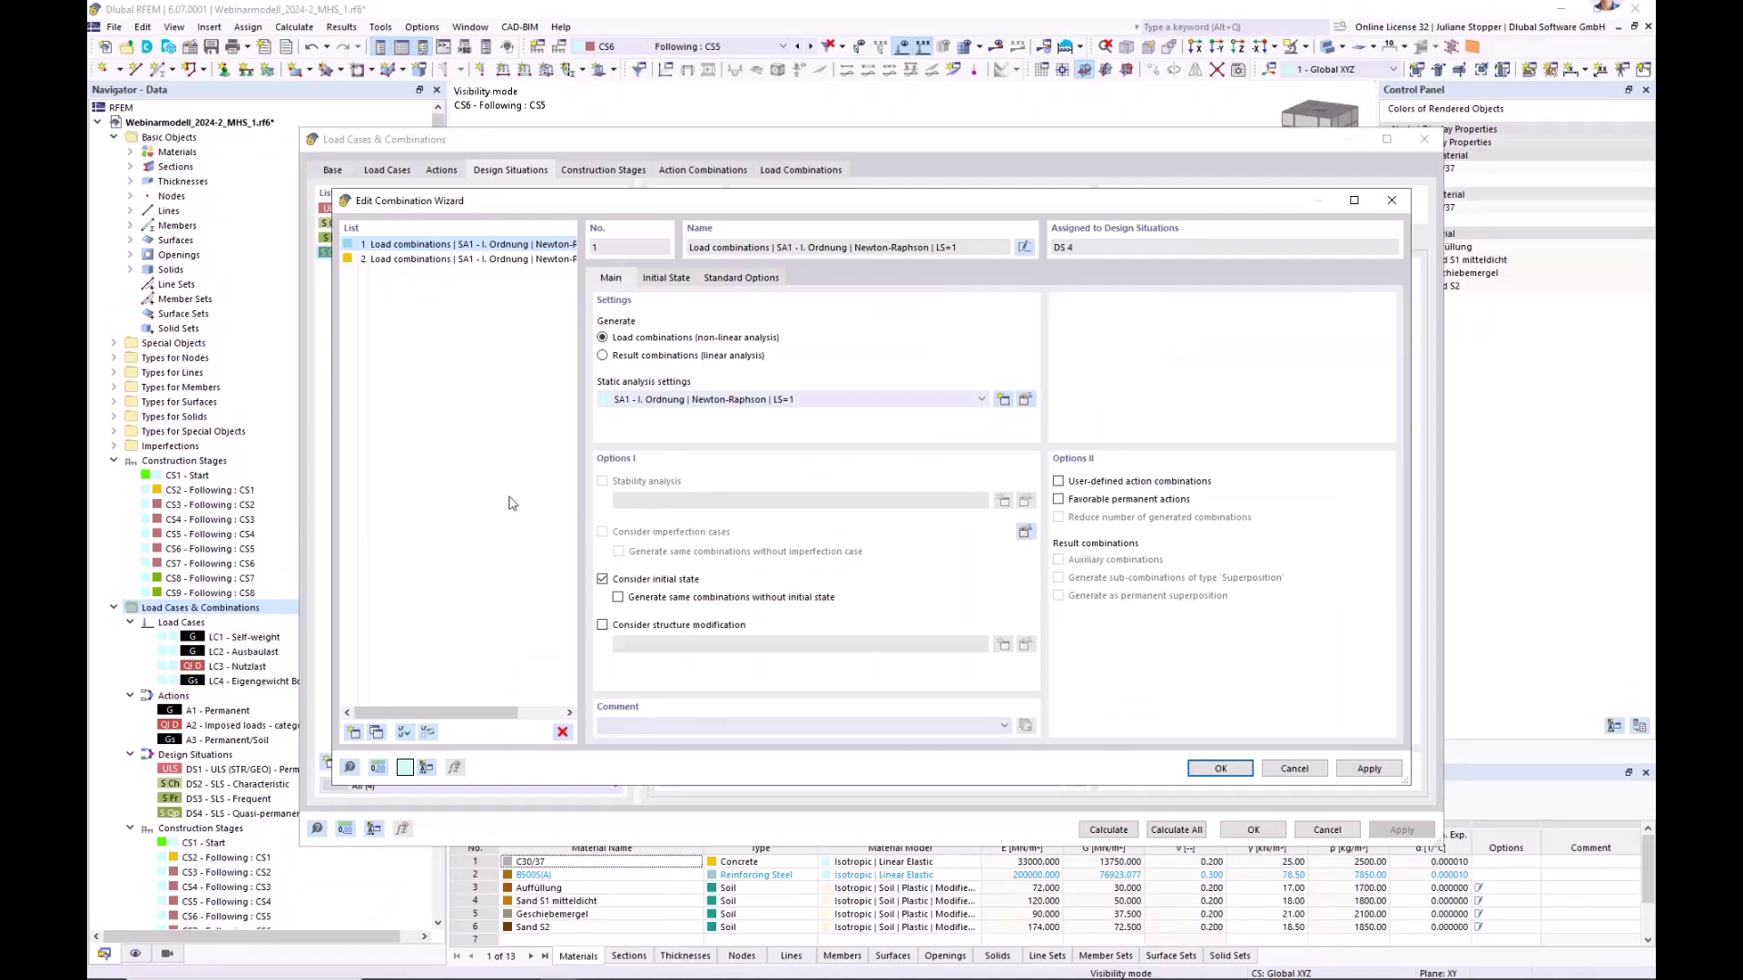
pyautogui.click(1220, 770)
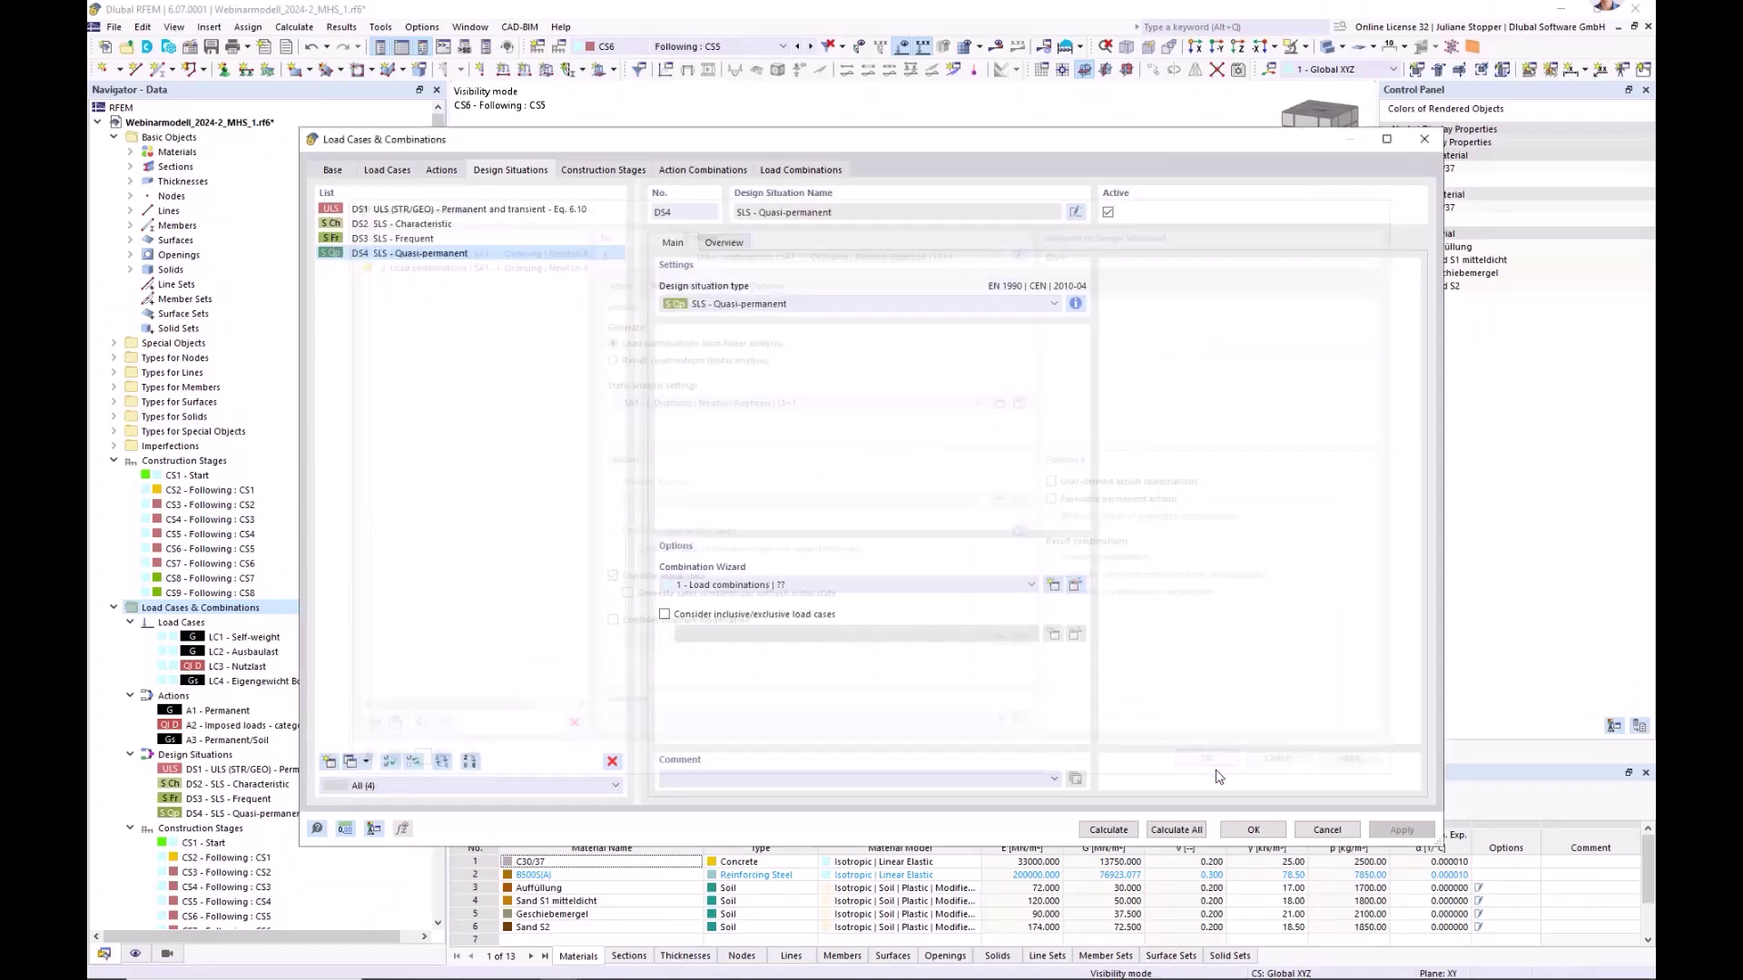
# - Check the load combinations generated from the construction stages against the construction stage load assignments
pyautogui.click(798, 171)
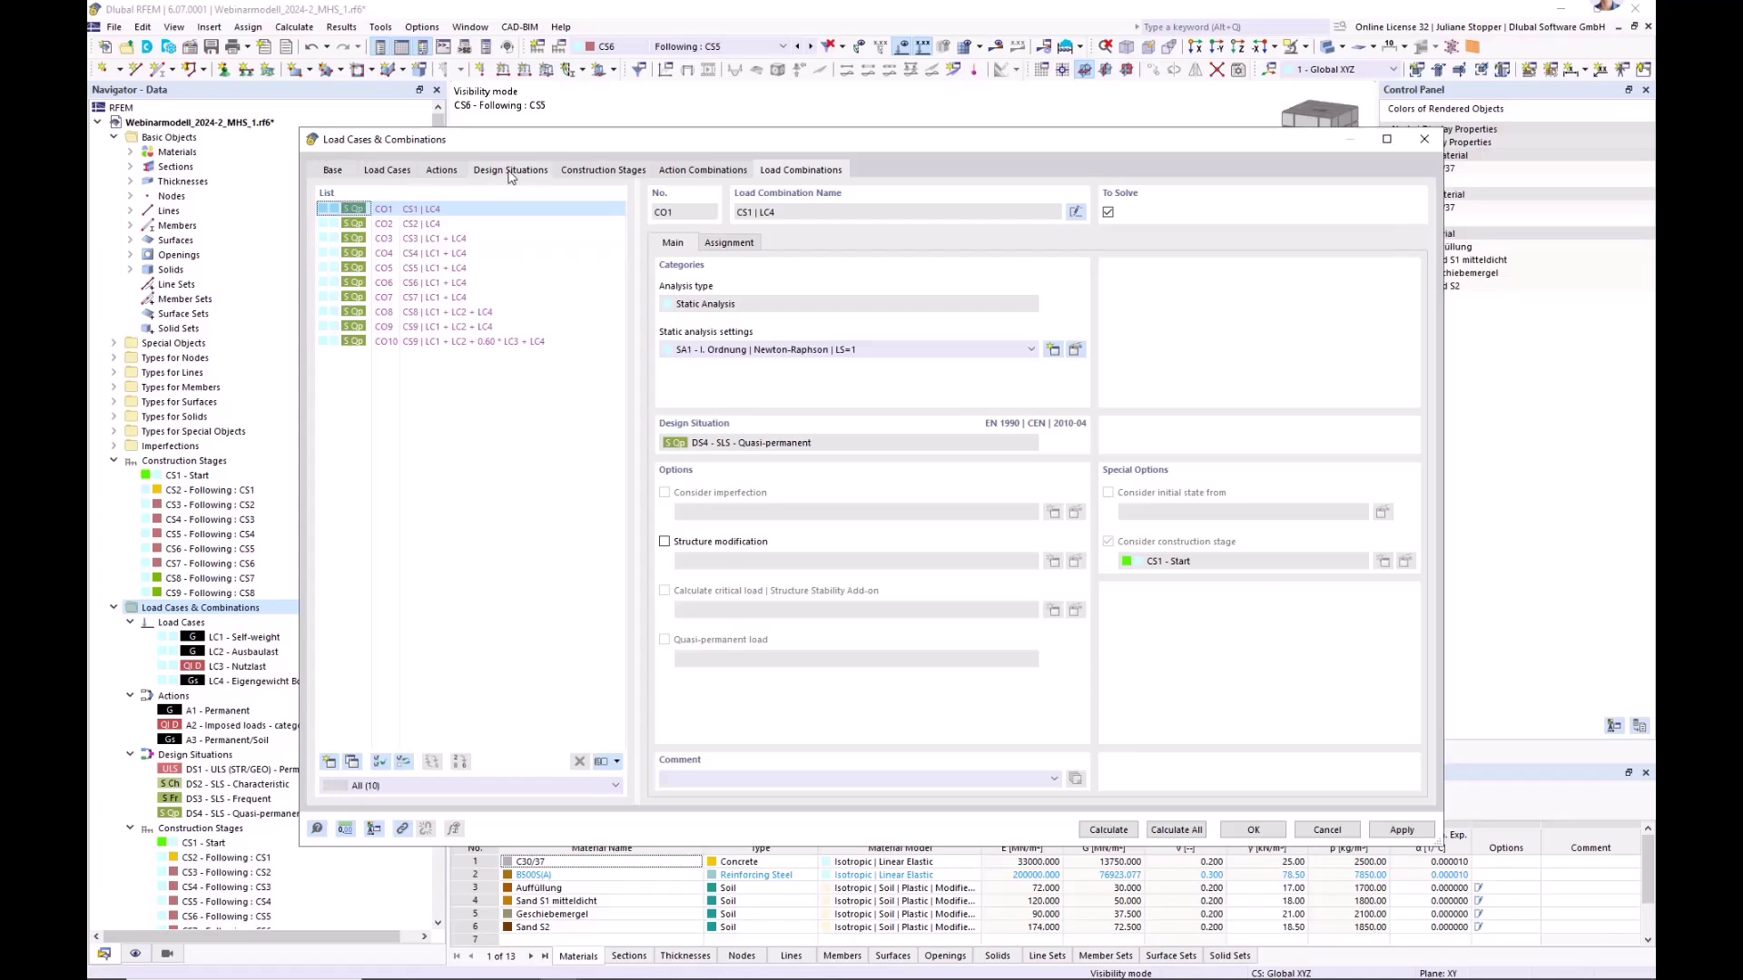
pyautogui.click(568, 174)
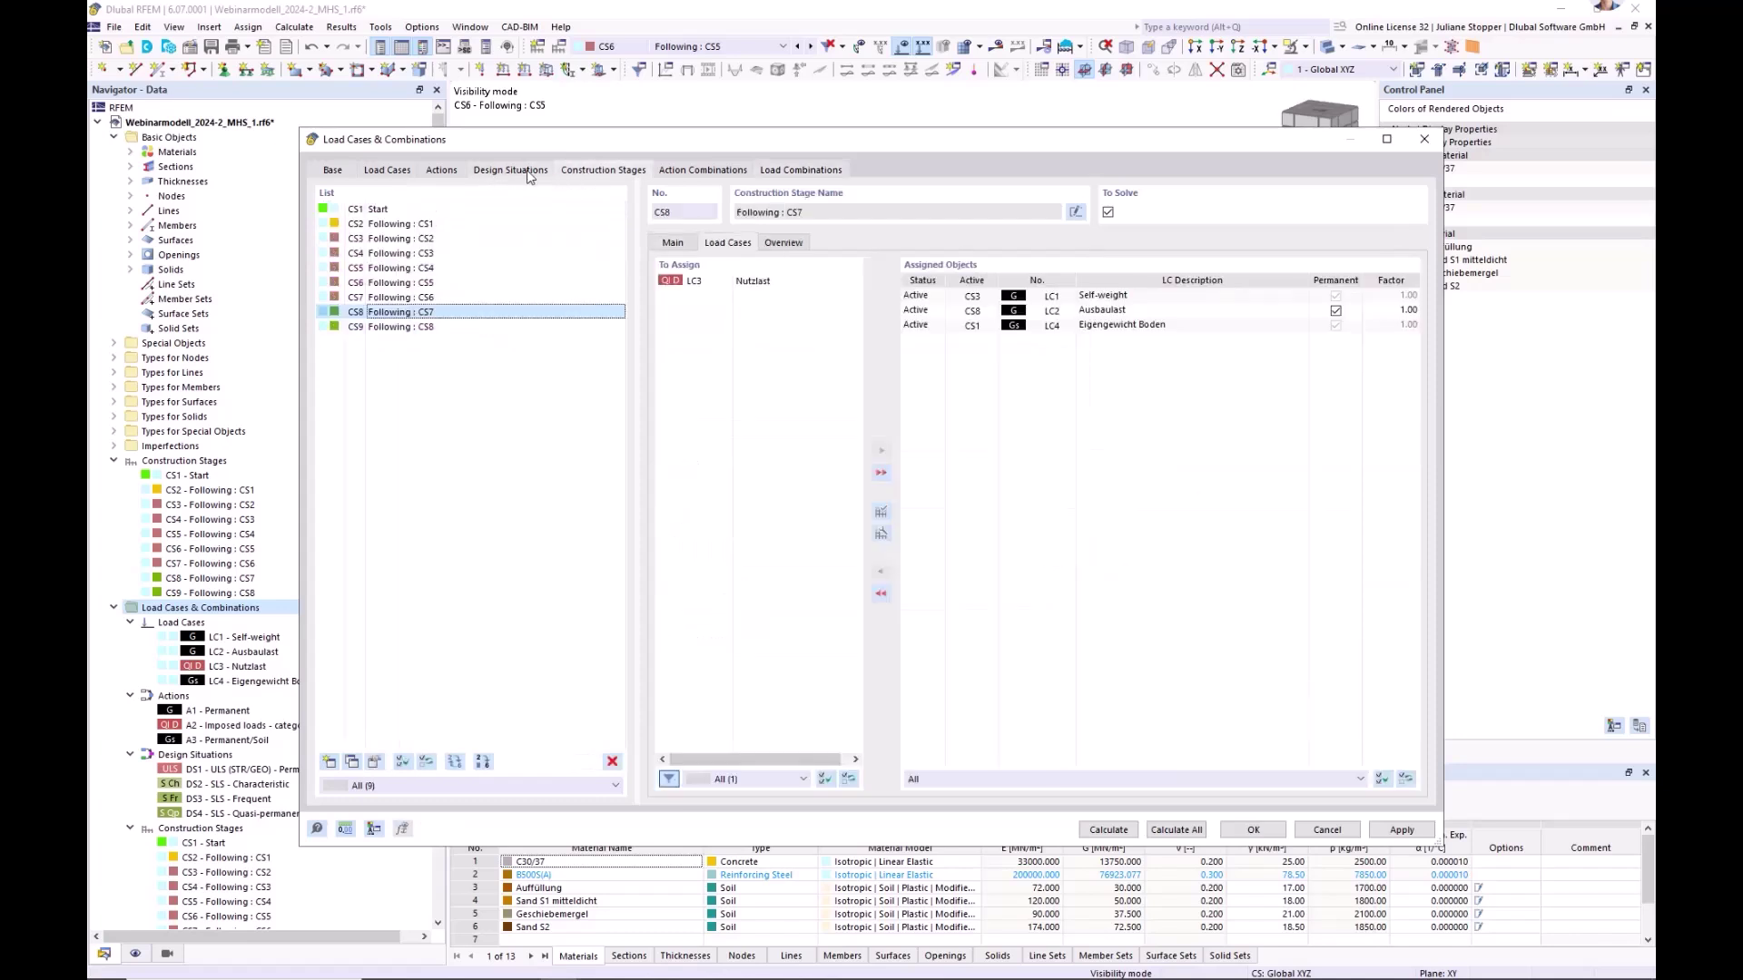
# - Review the generated action combinations and load combinations, and accept the Load Cases & Combinations settings
pyautogui.click(692, 171)
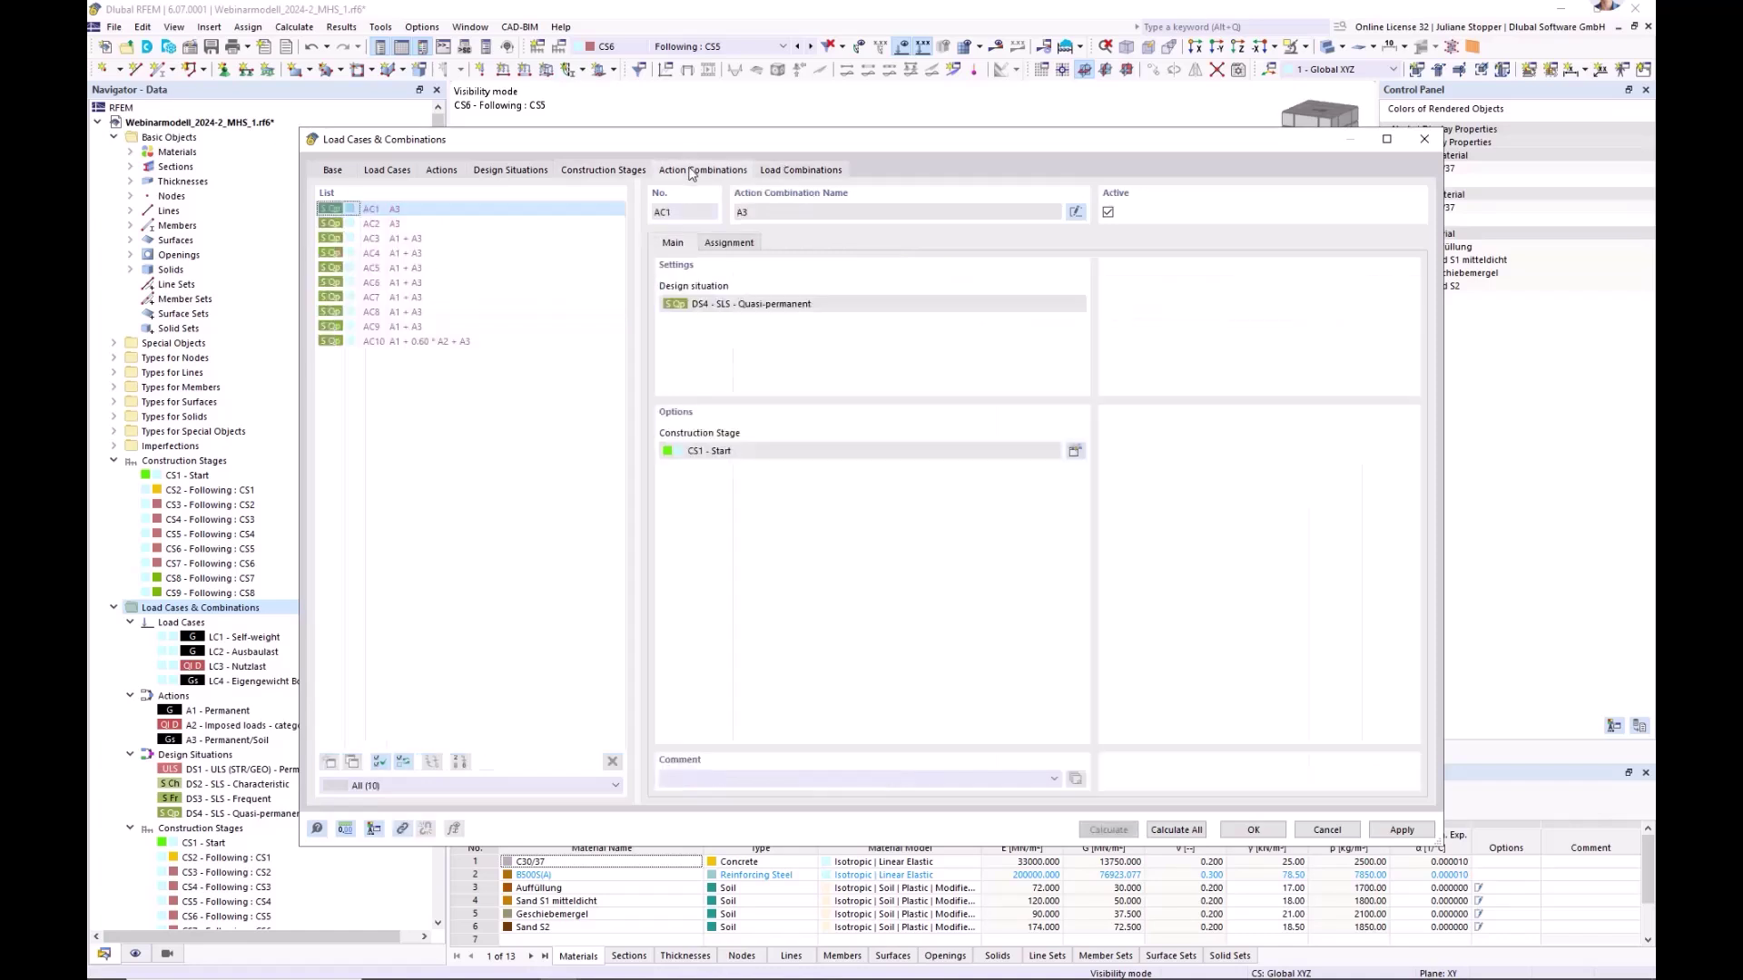
pyautogui.click(617, 171)
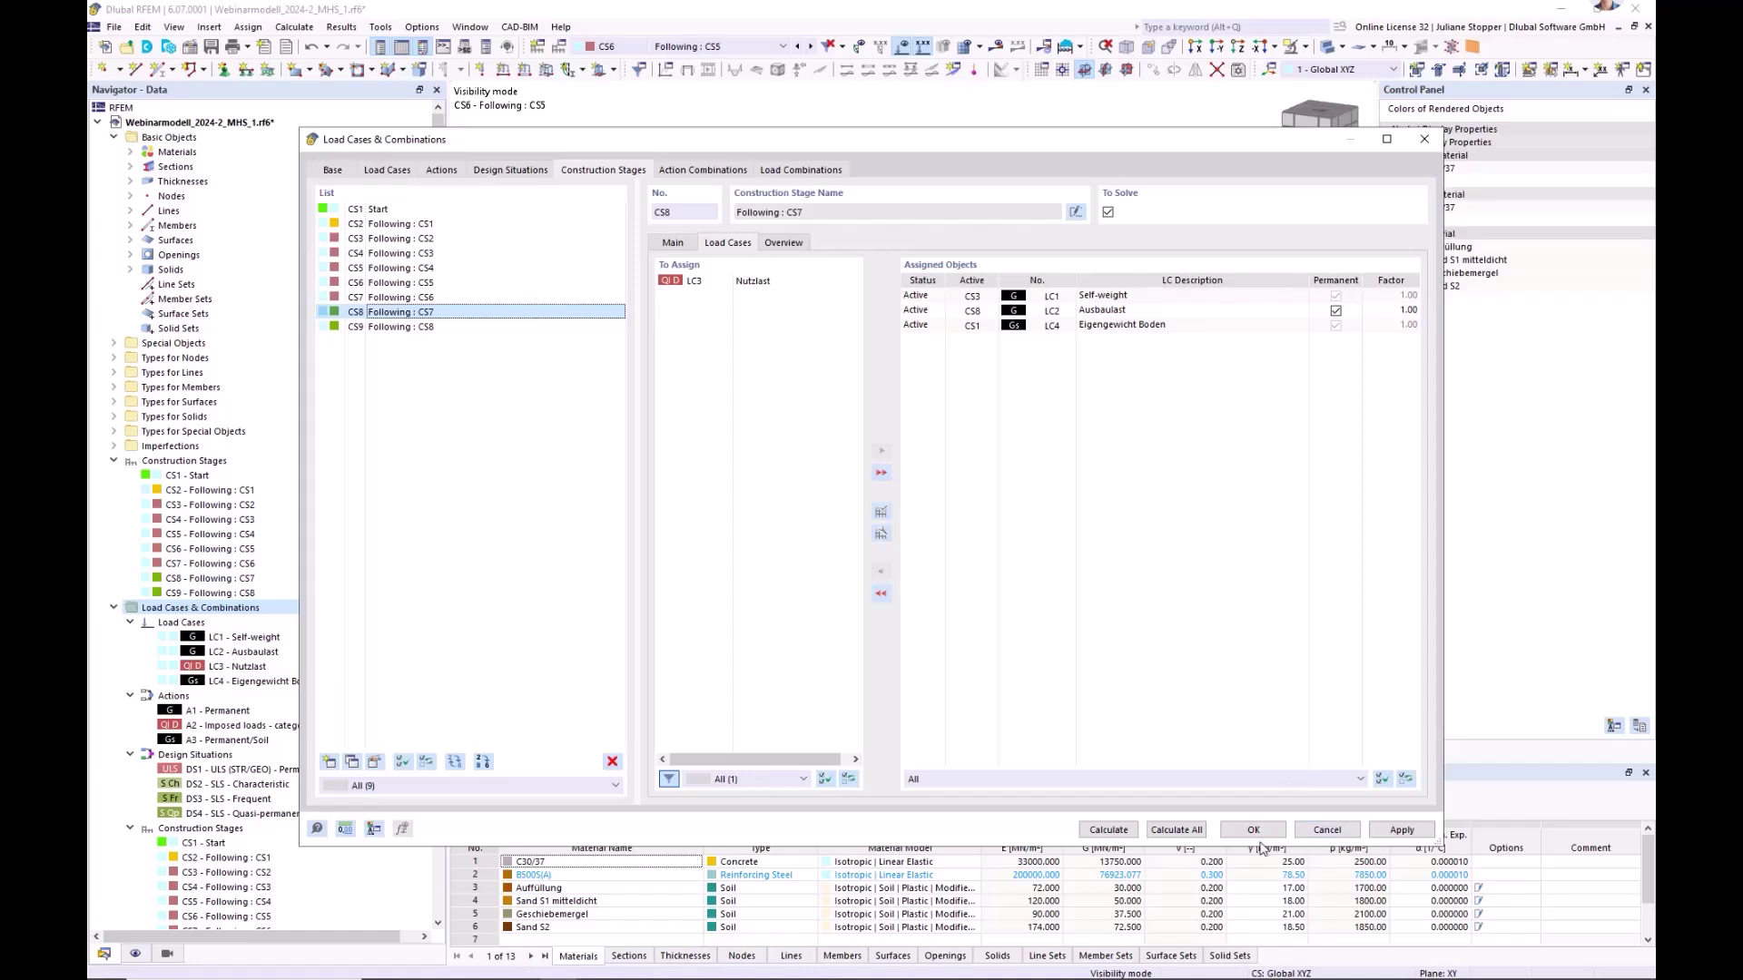
pyautogui.click(822, 171)
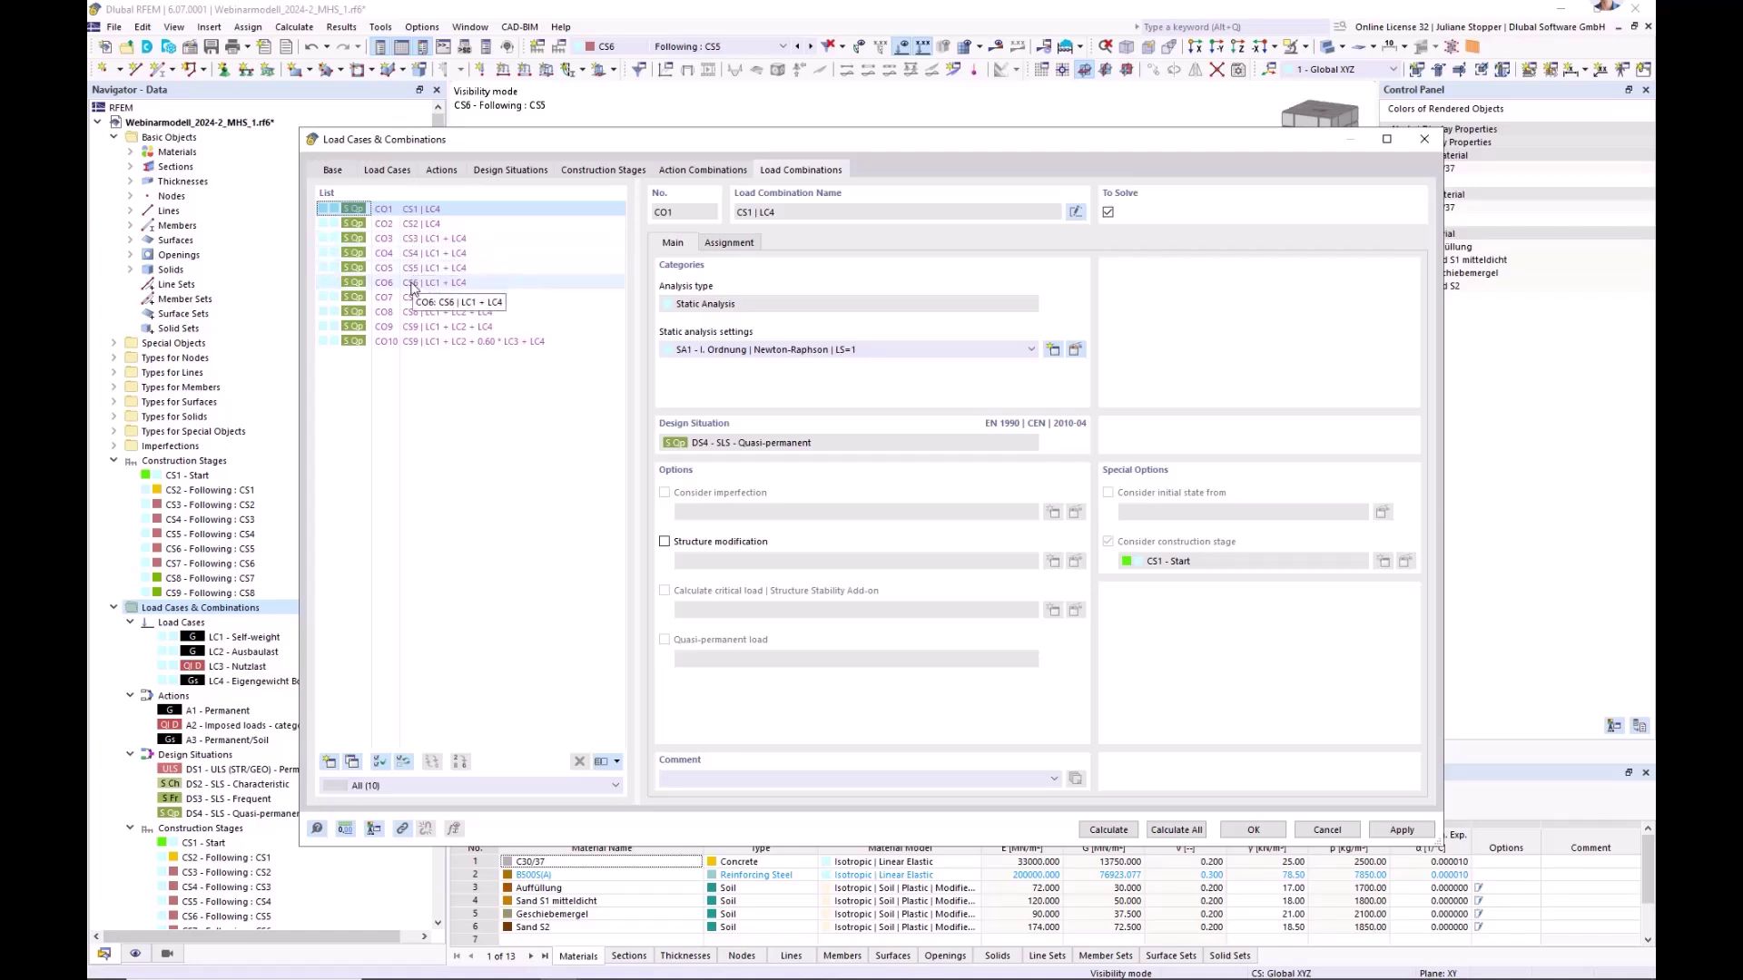
pyautogui.click(703, 170)
pyautogui.click(1267, 835)
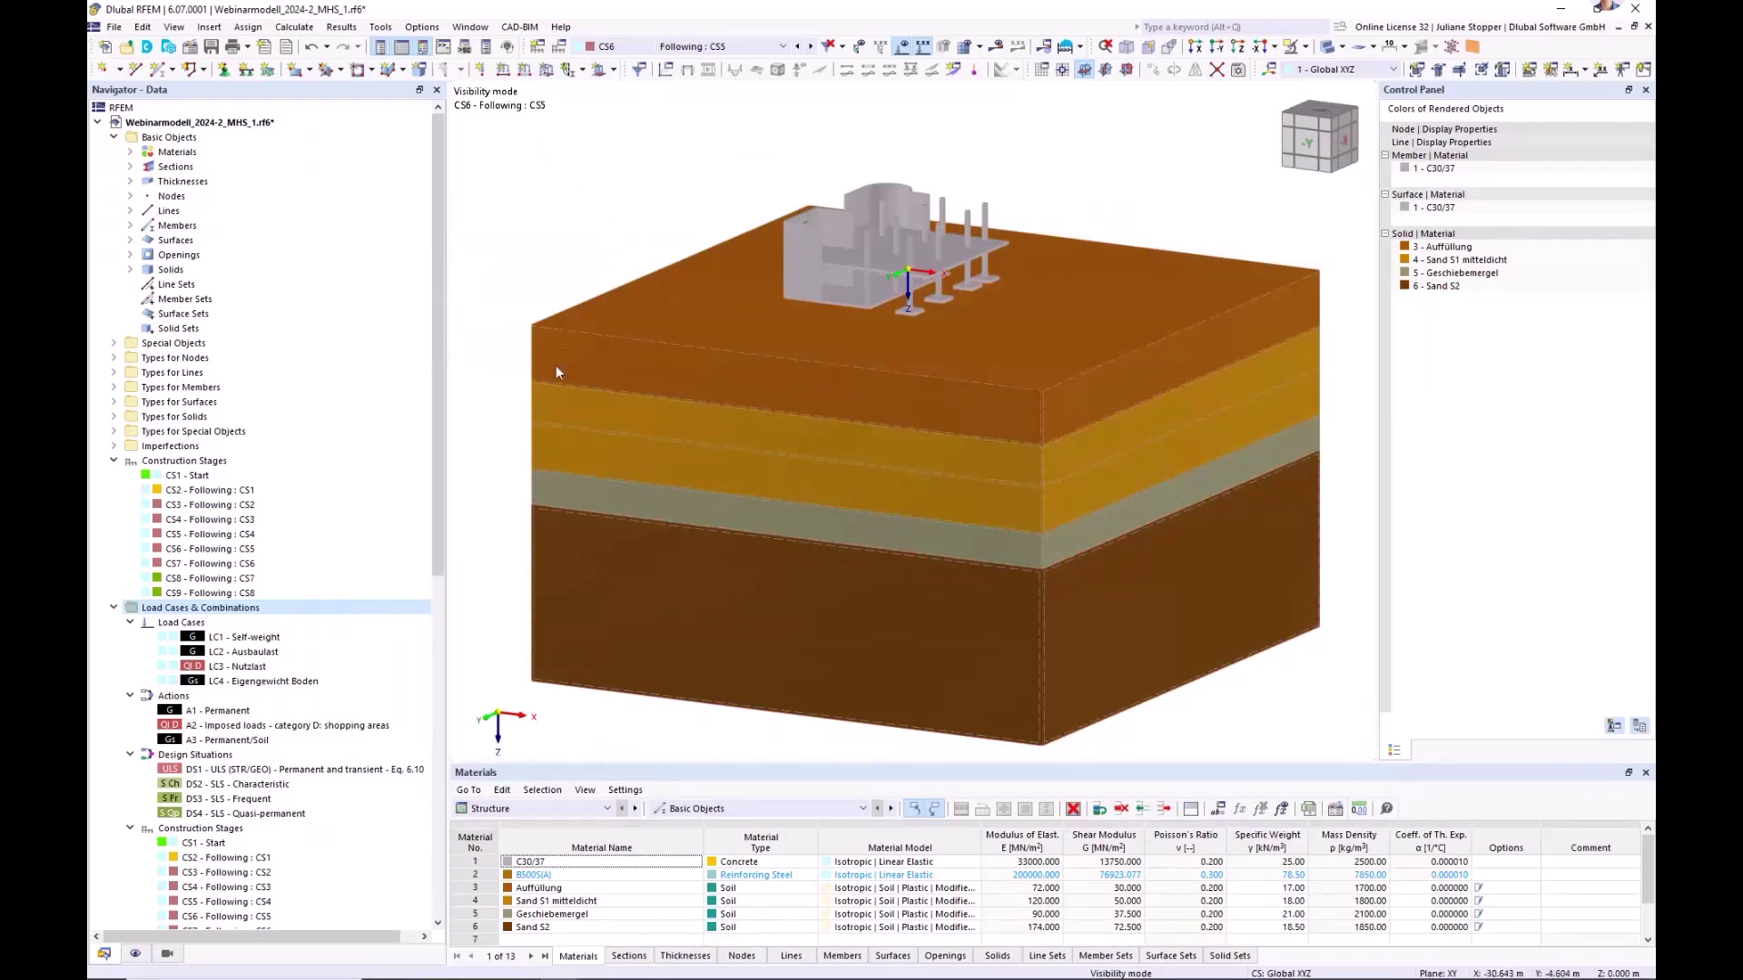
# - Collapse the Construction Stages, Load Cases & Combinations and Guide Objects branches in the data navigator
pyautogui.click(112, 463)
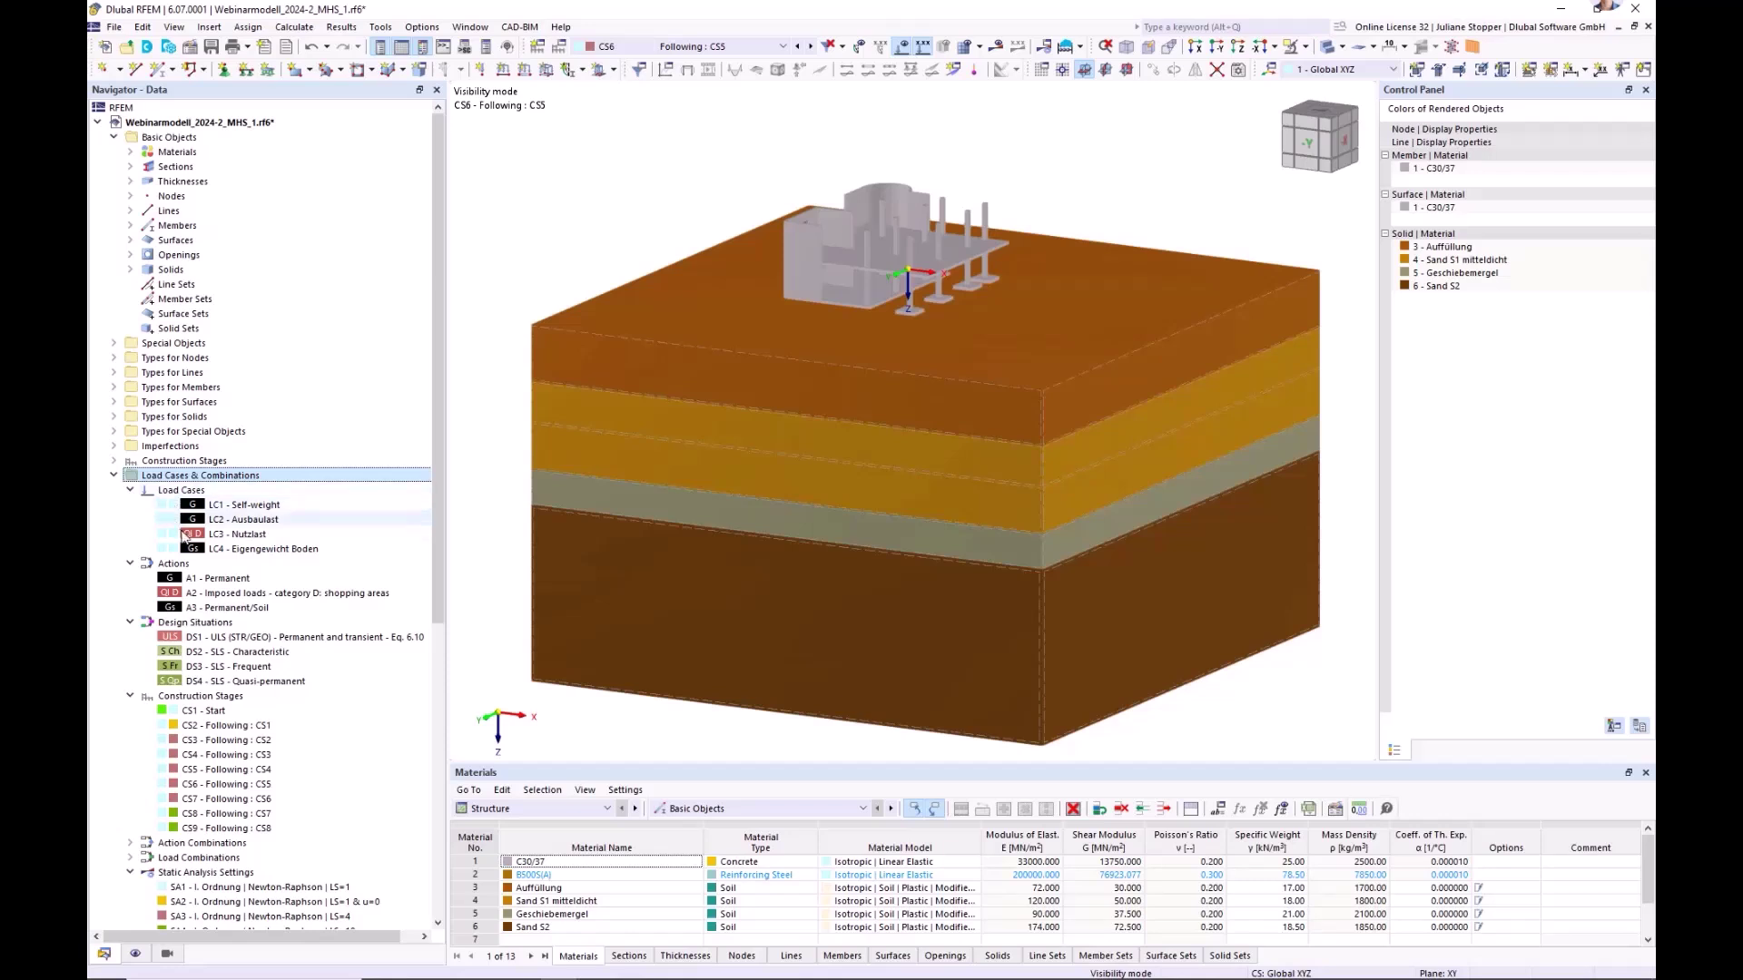
pyautogui.click(114, 476)
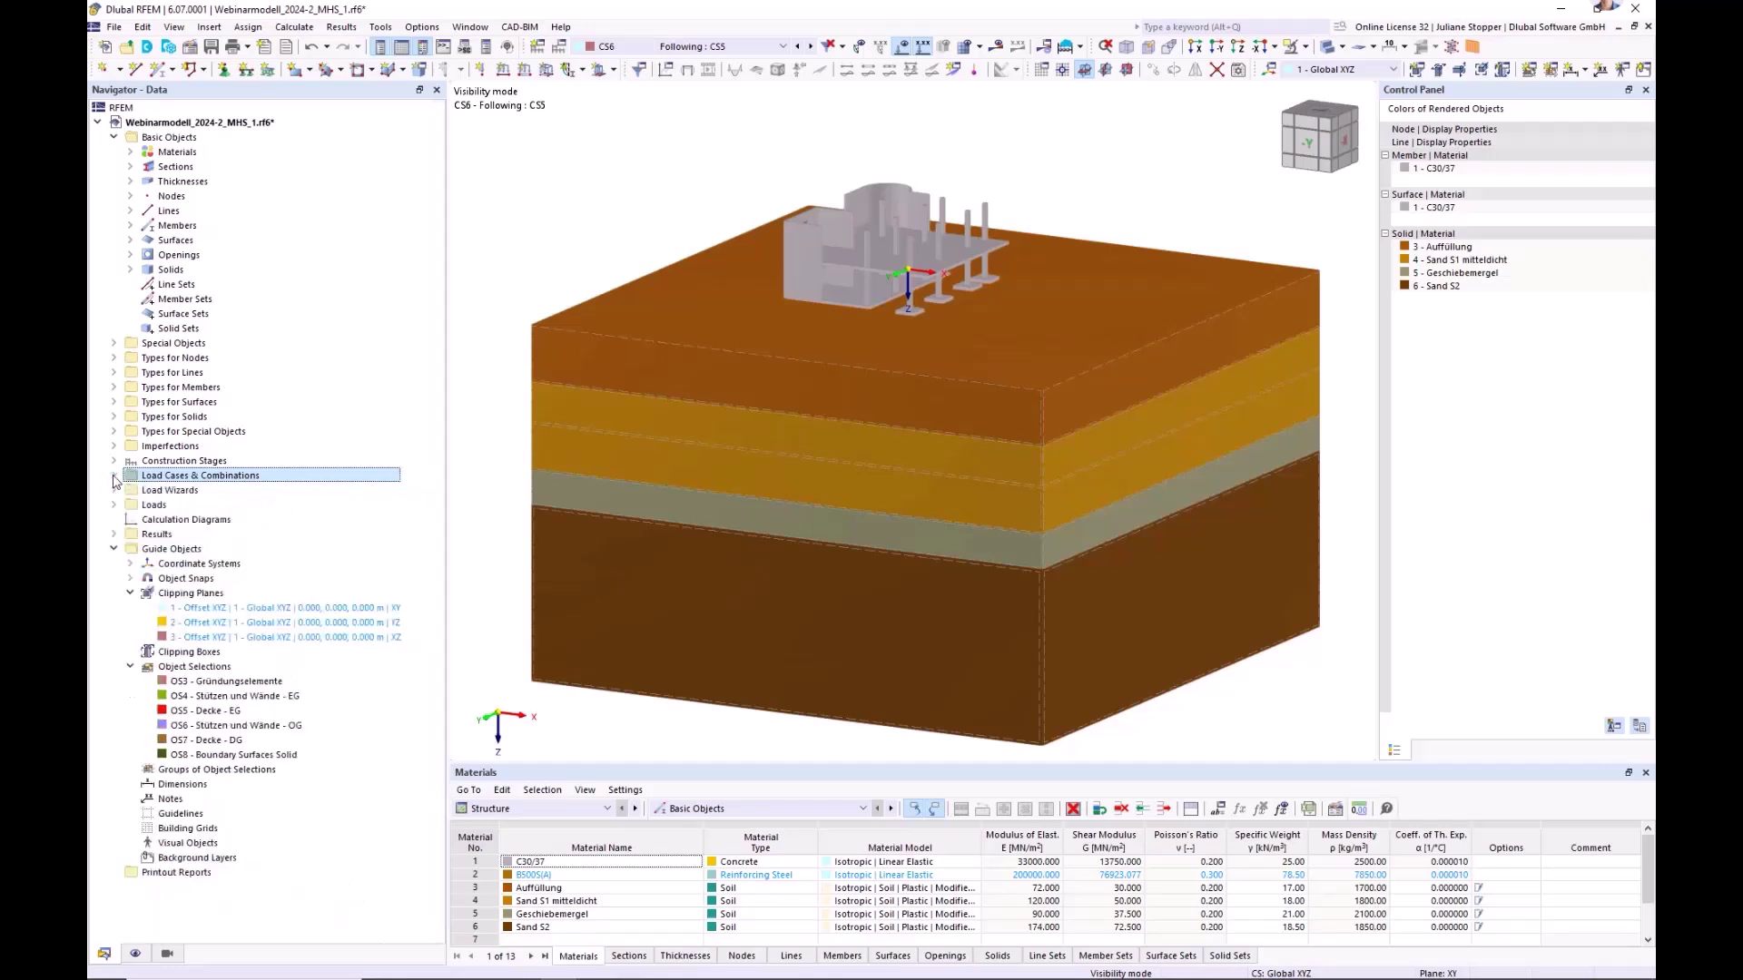
pyautogui.click(114, 549)
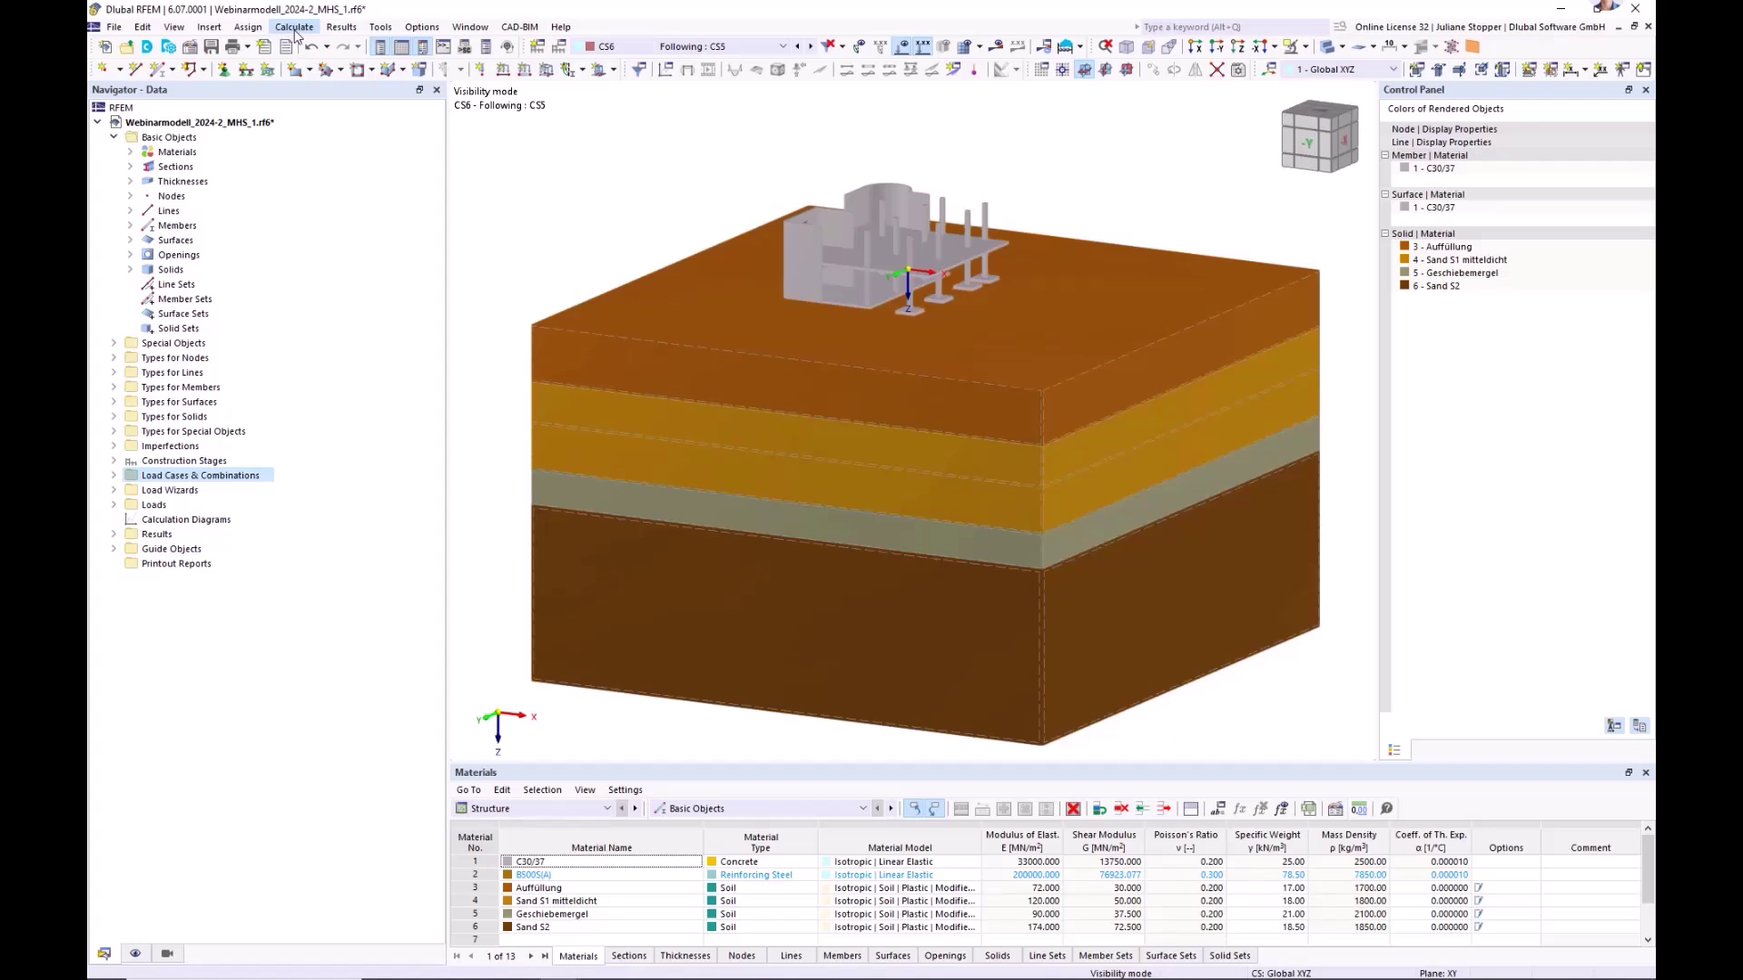
# - View the load cases, combinations and construction stages available for calculation without starting a calculation
pyautogui.click(294, 28)
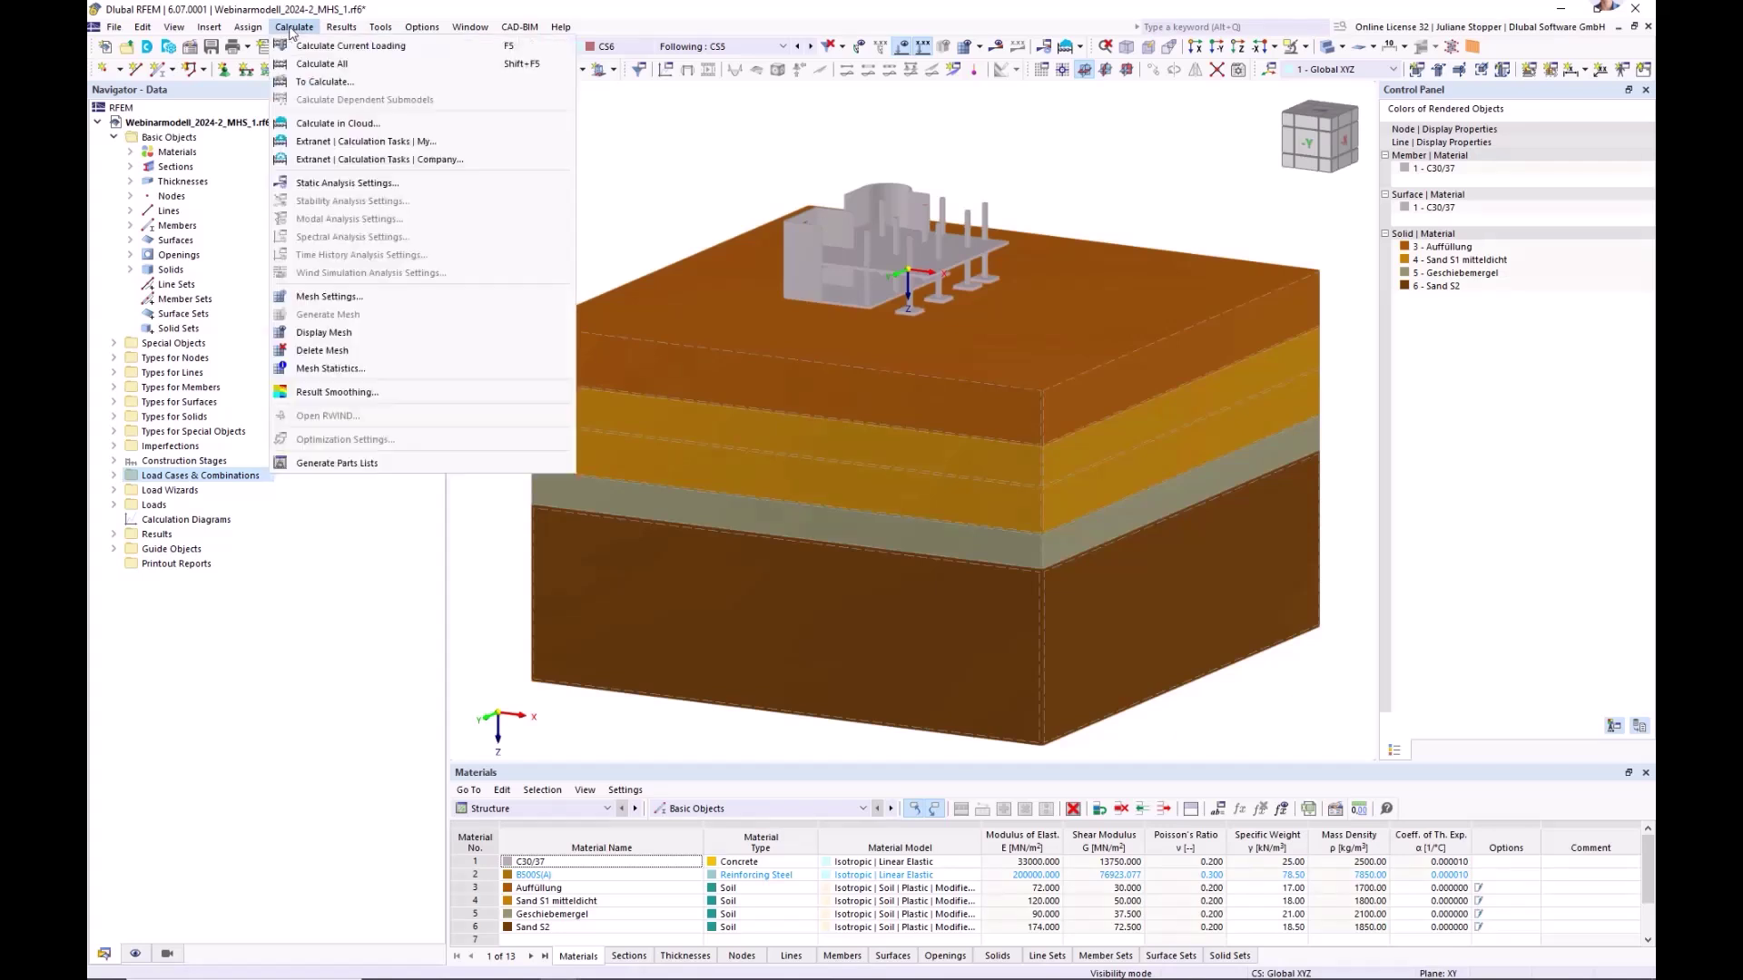
pyautogui.click(317, 82)
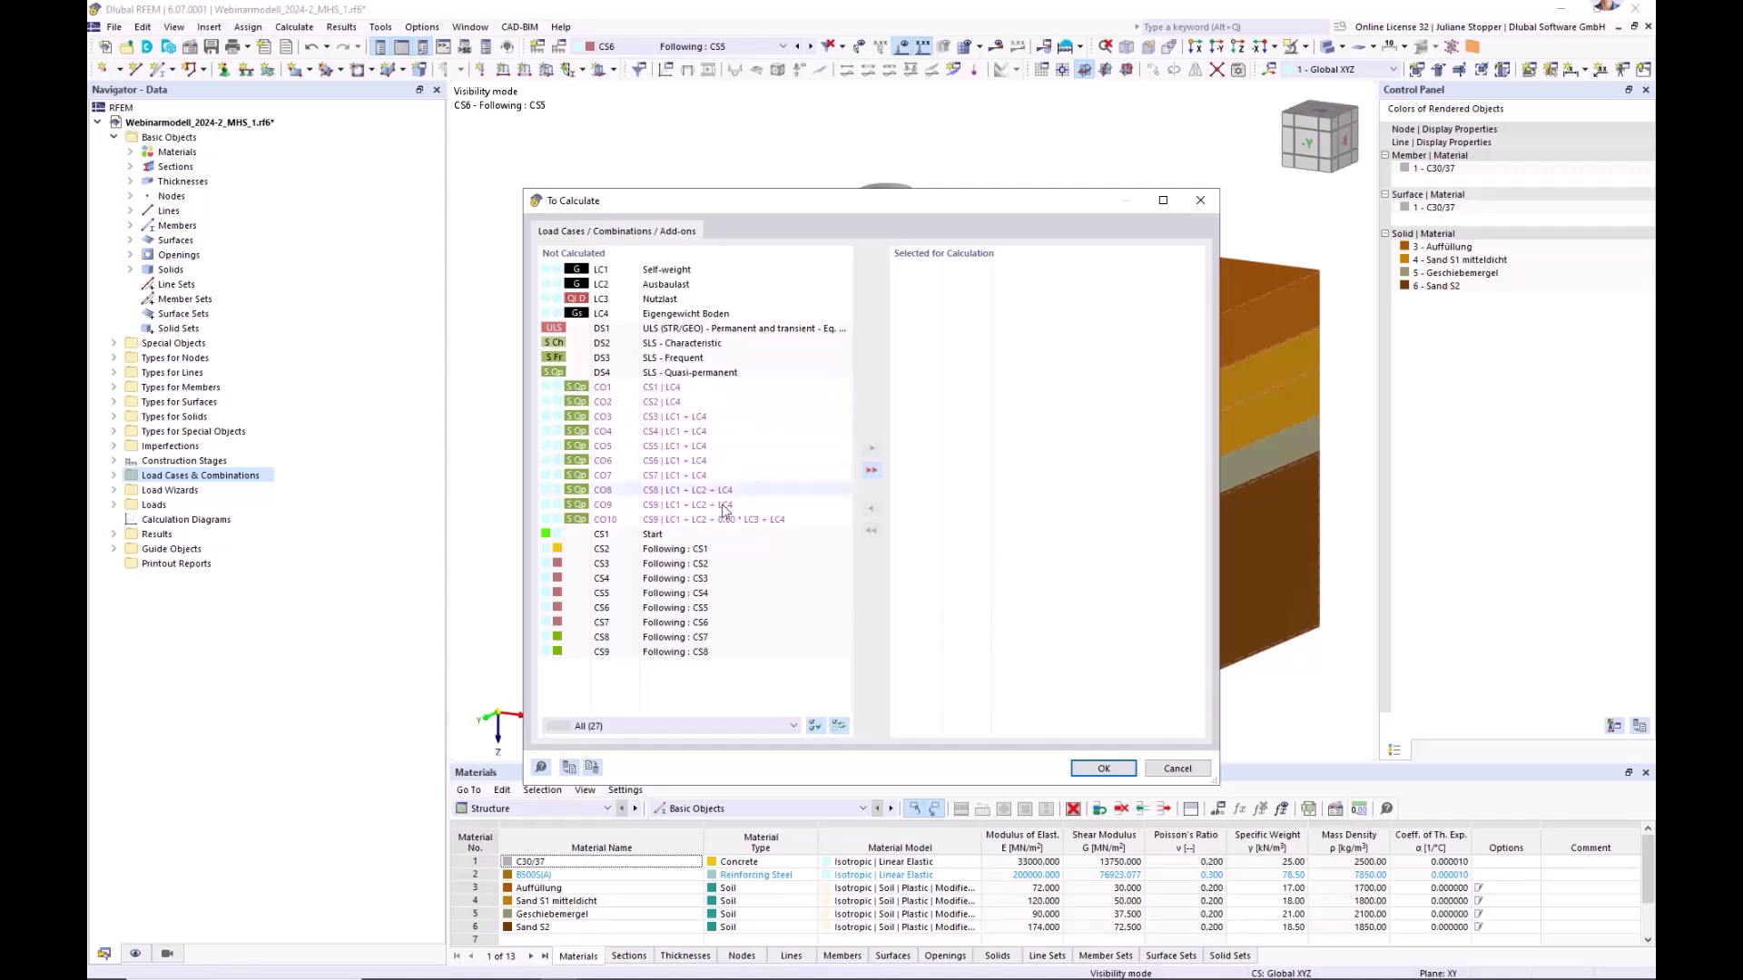
pyautogui.click(1174, 770)
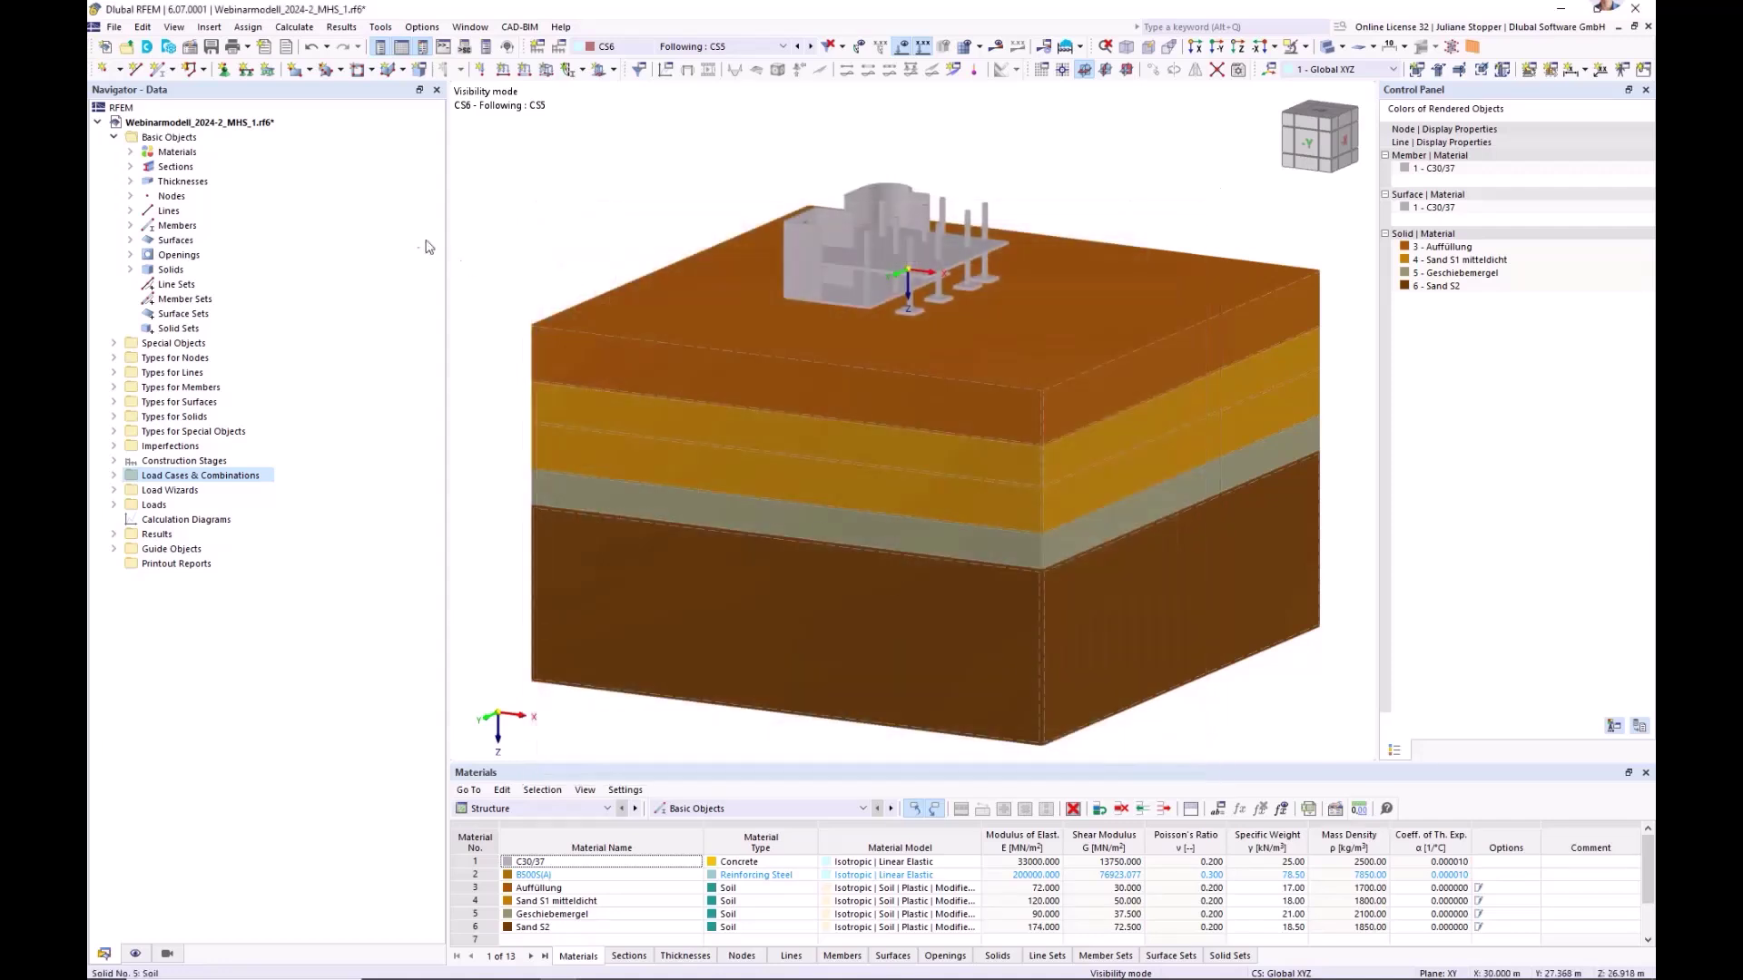
# - View the virtual machine settings and options for calculating the model in the cloud without submitting it
pyautogui.click(294, 28)
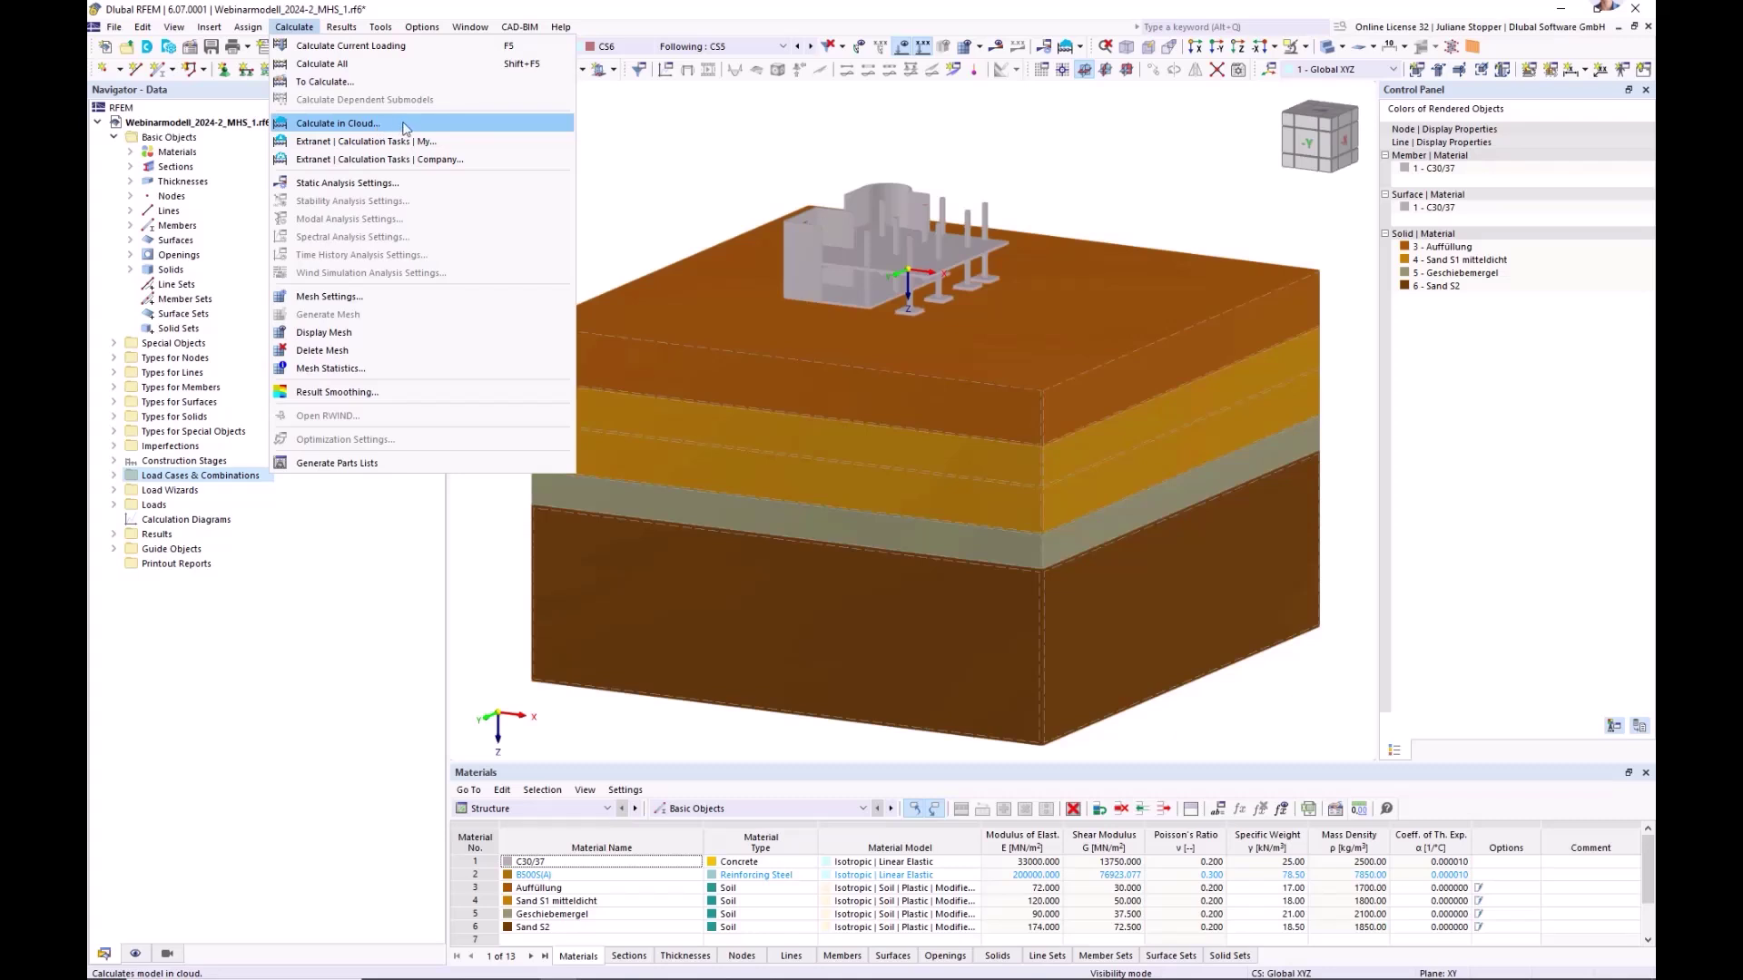
pyautogui.click(345, 122)
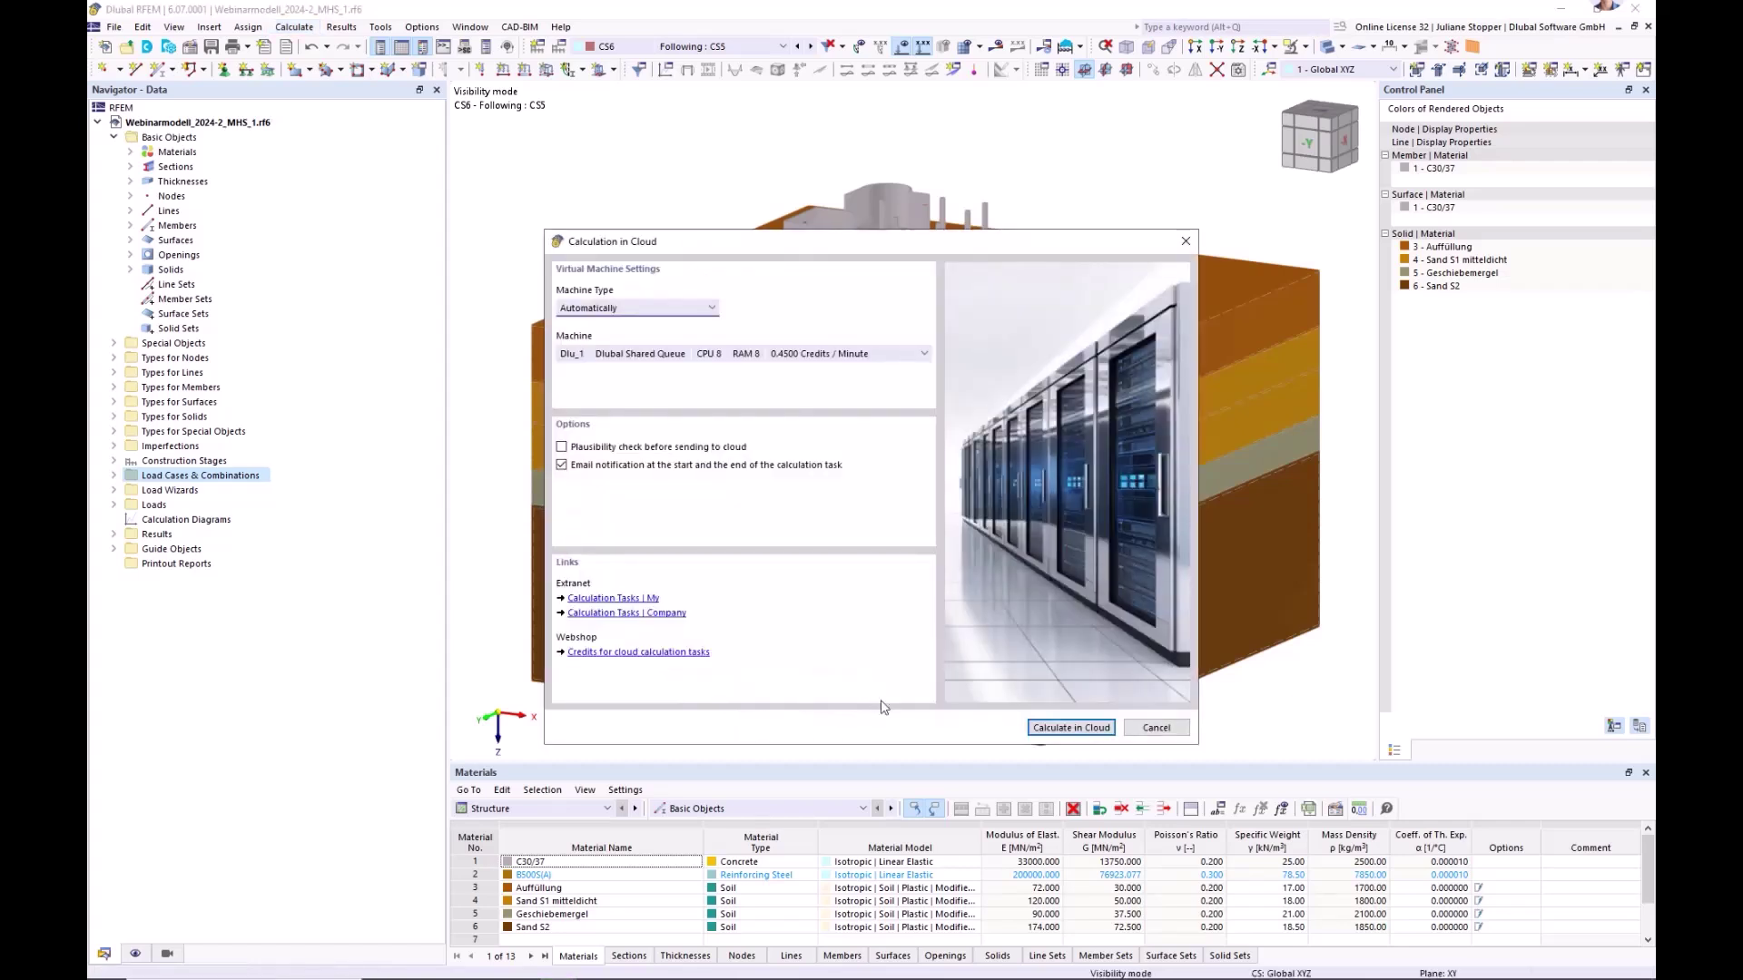
pyautogui.click(1157, 729)
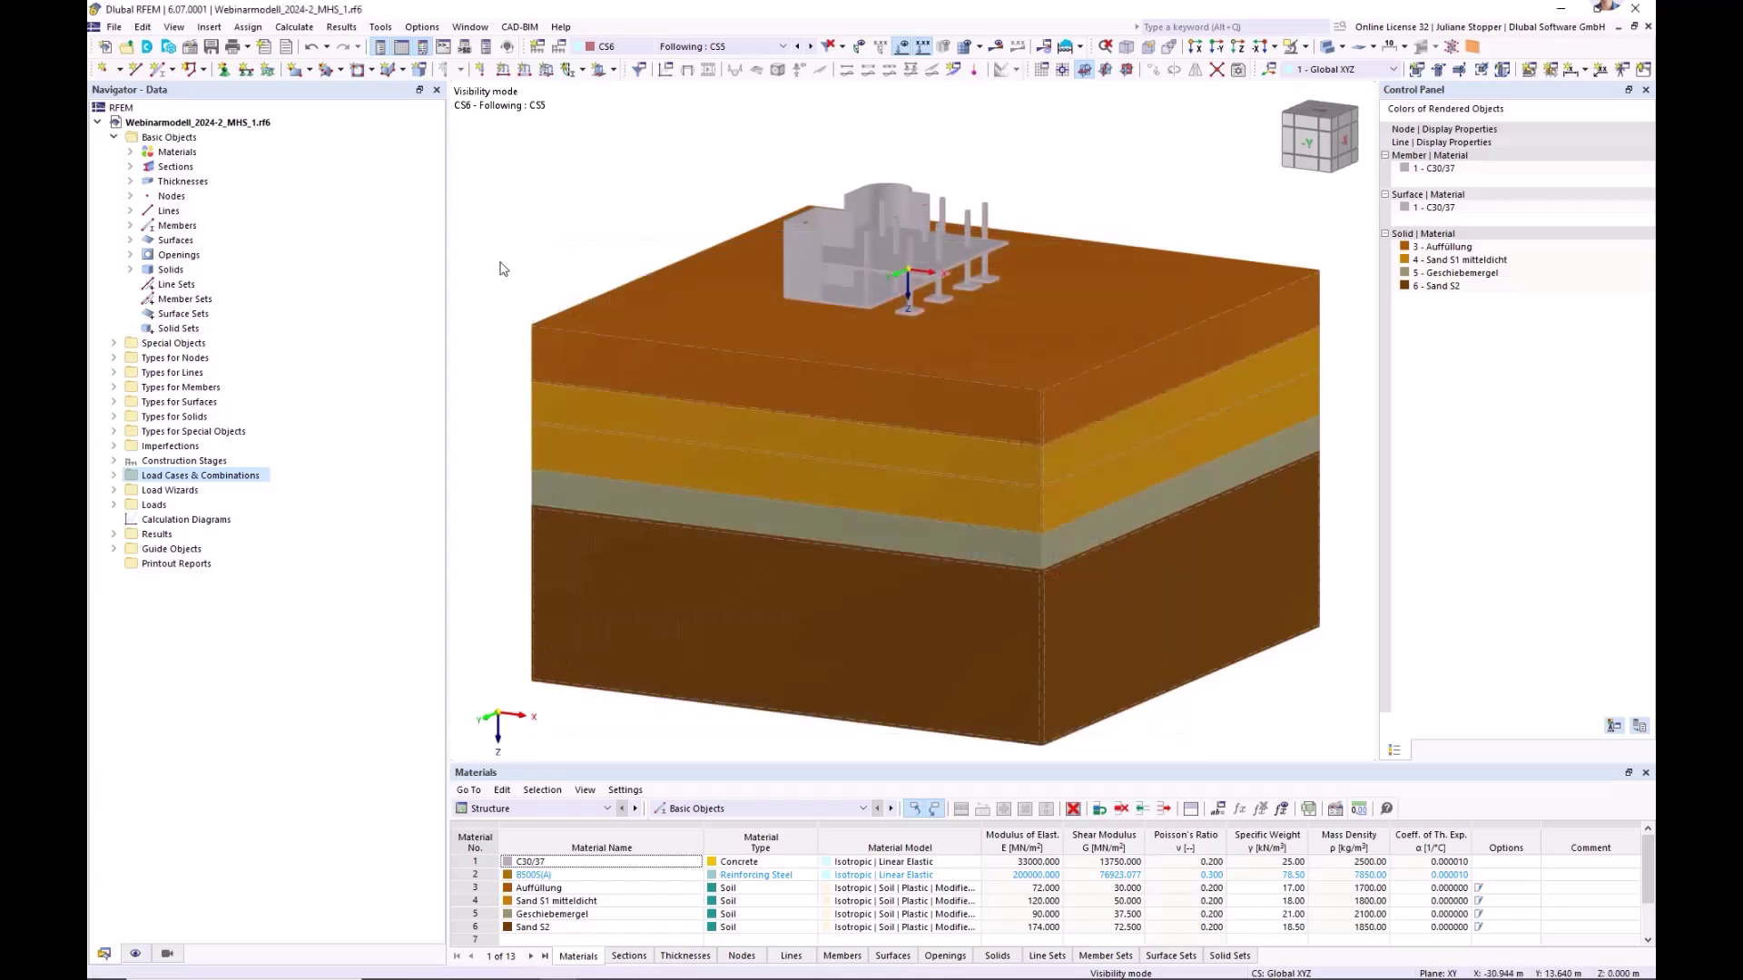
pyautogui.click(303, 29)
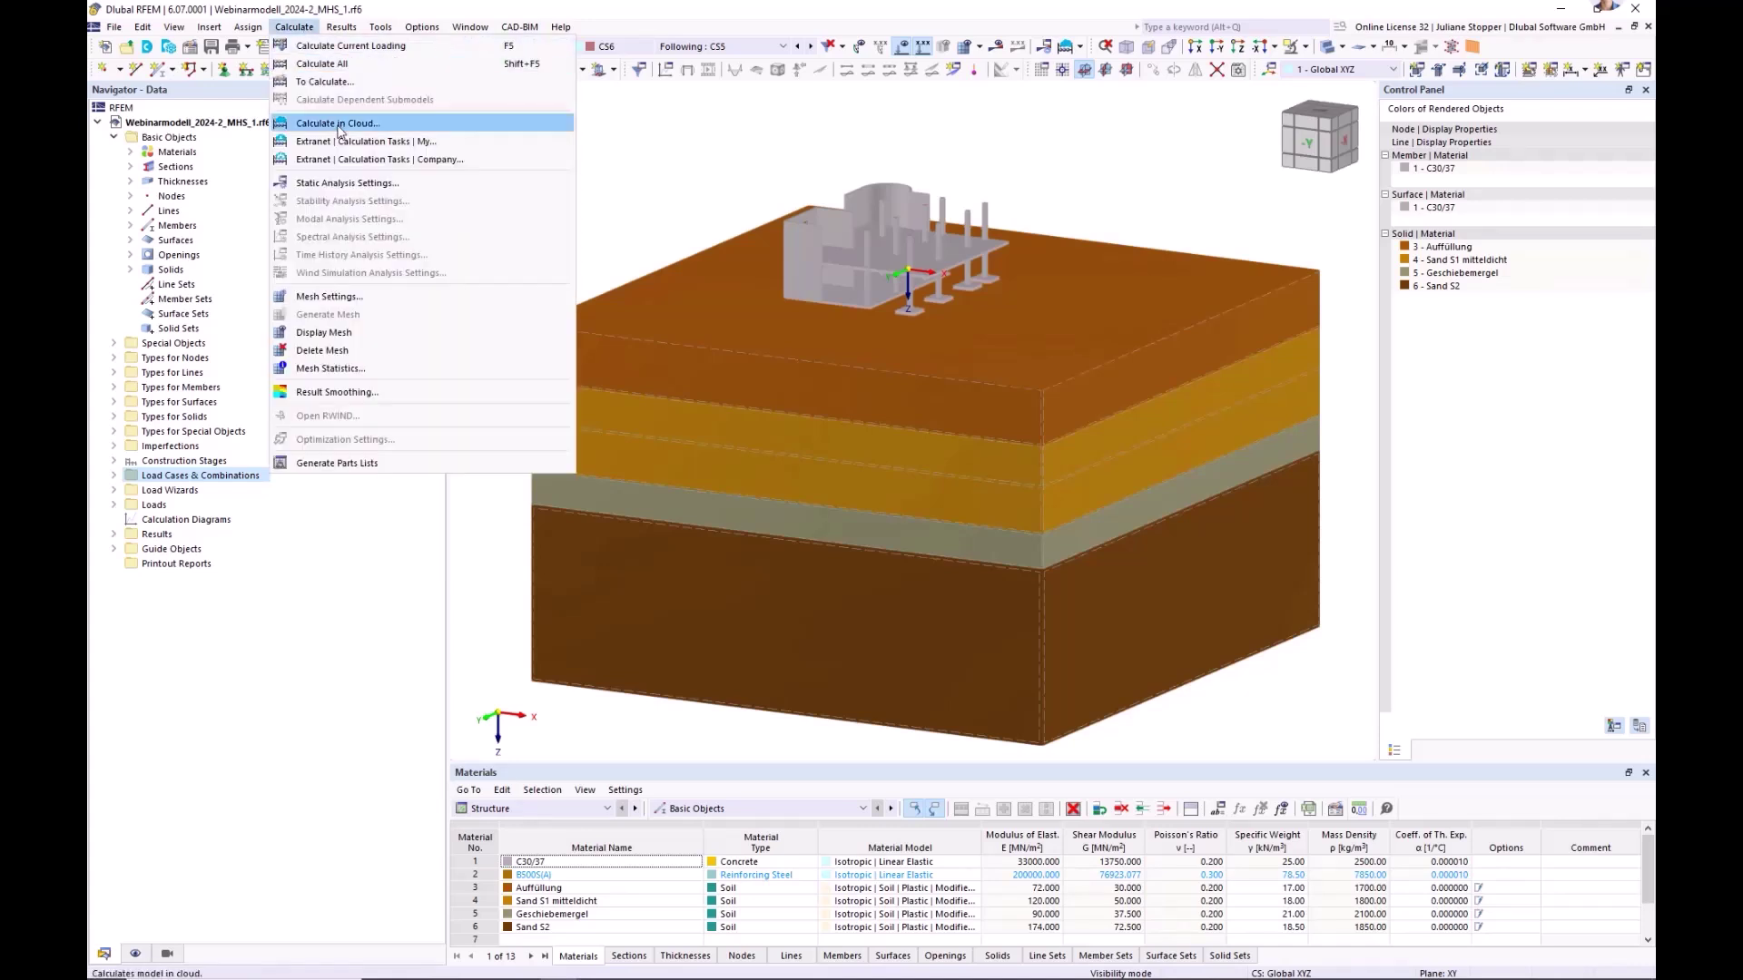
pyautogui.click(633, 186)
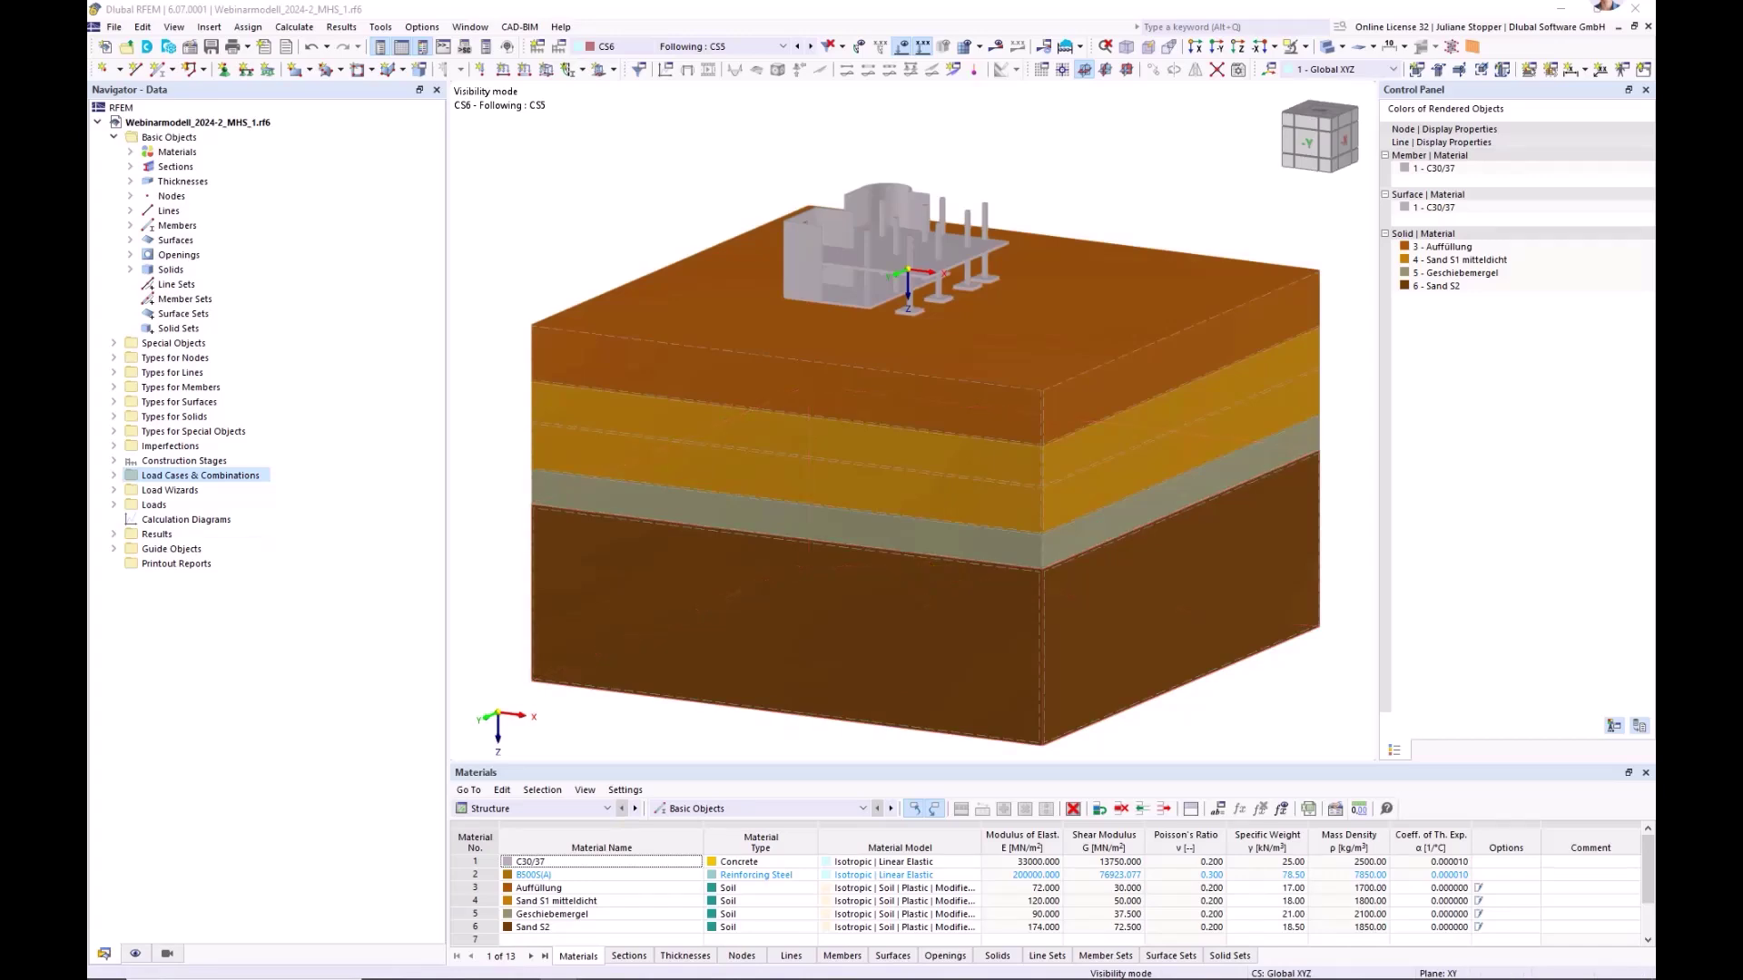
# - Switch to the finished model Webinarmodell_2024-2_MHS_Fertig.rf6, maximize its window and fit the soil massif in the view
pyautogui.moveTo(88, 257); pyautogui.dragTo(483, 267)
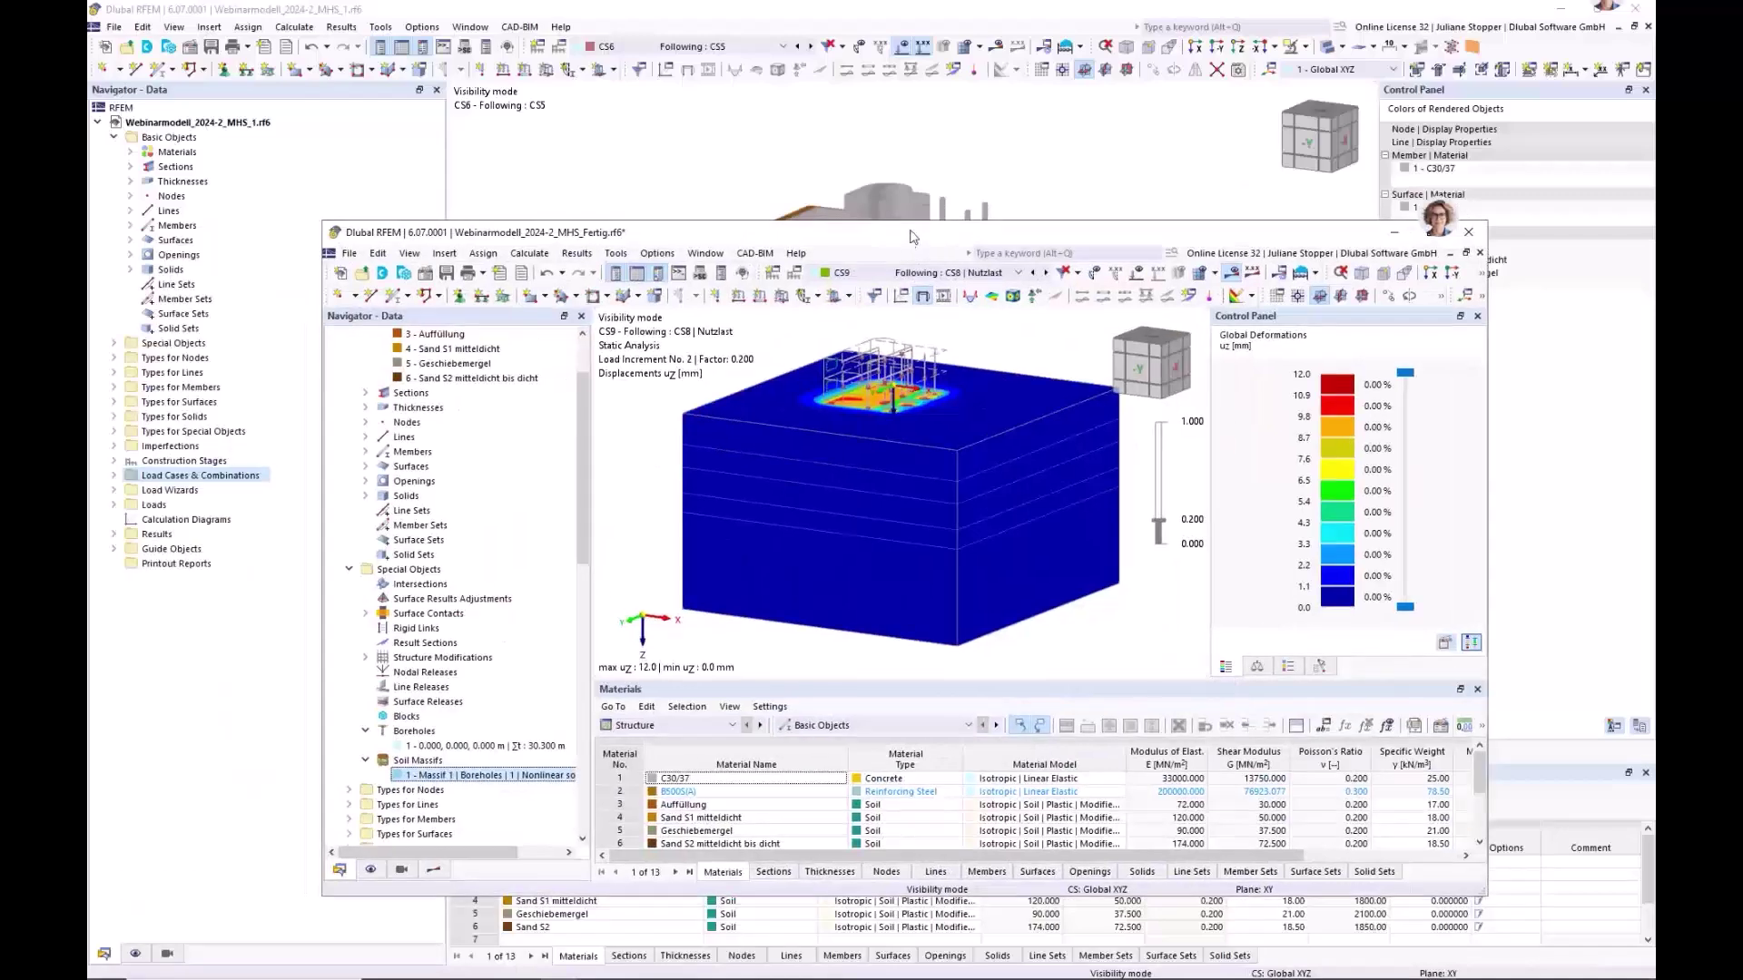
pyautogui.moveTo(888, 239); pyautogui.dragTo(799, 11)
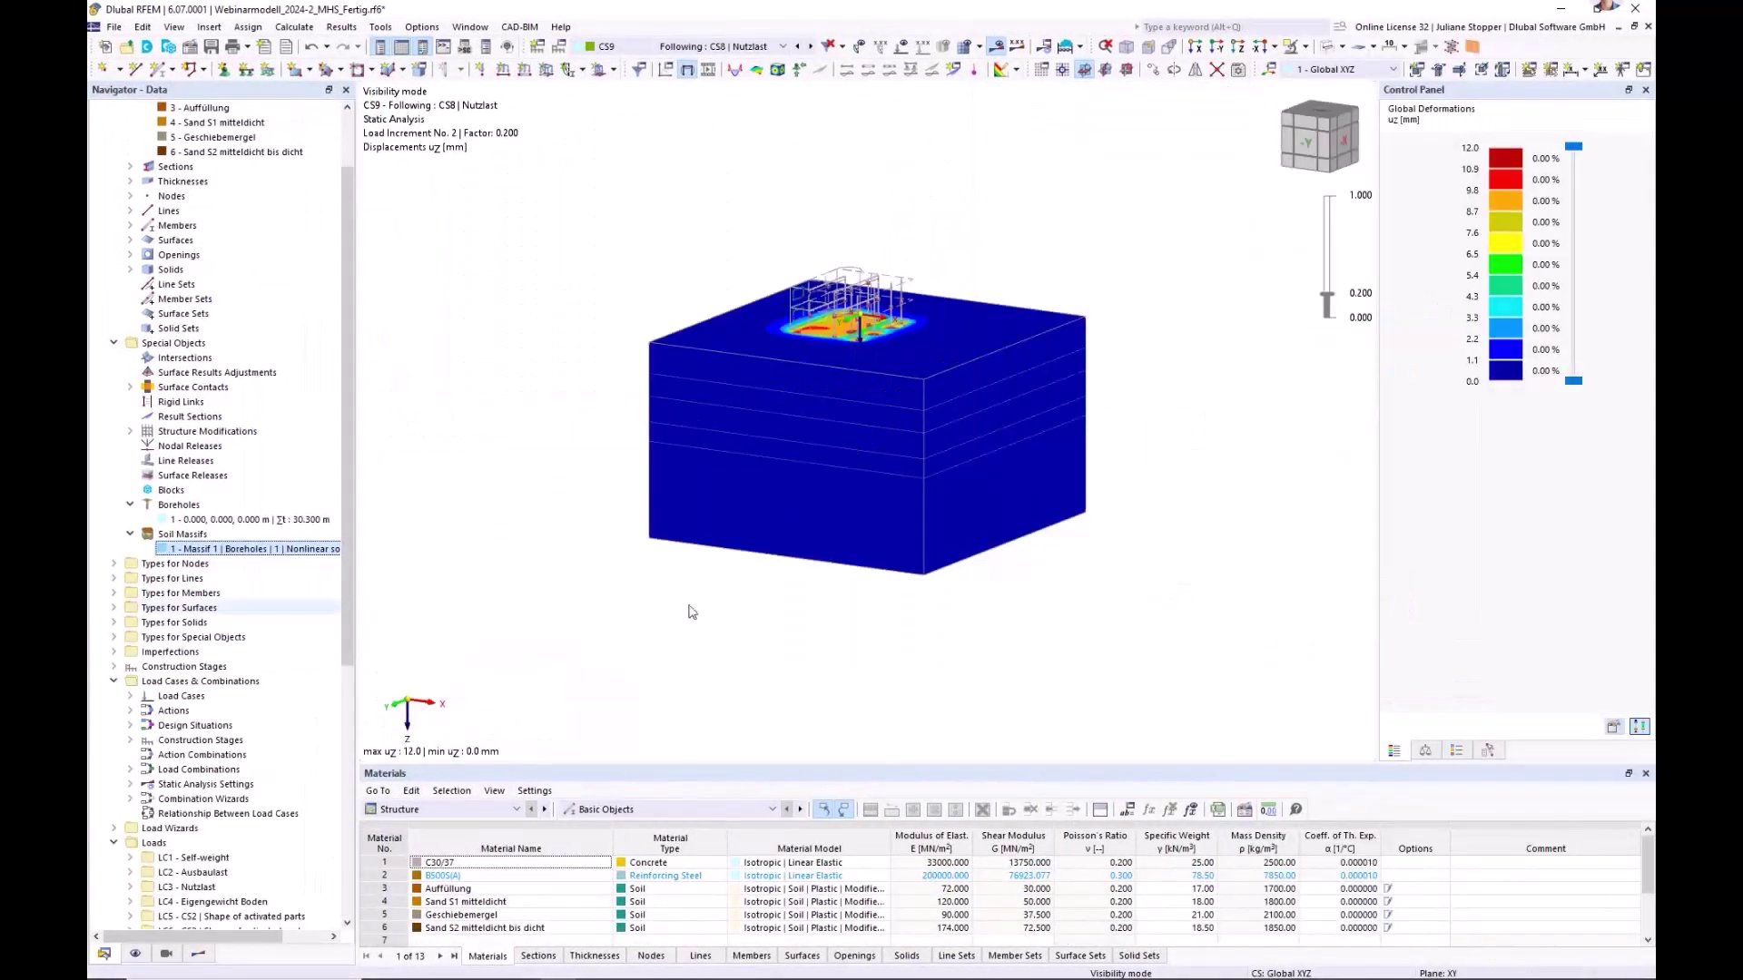
pyautogui.click(1081, 70)
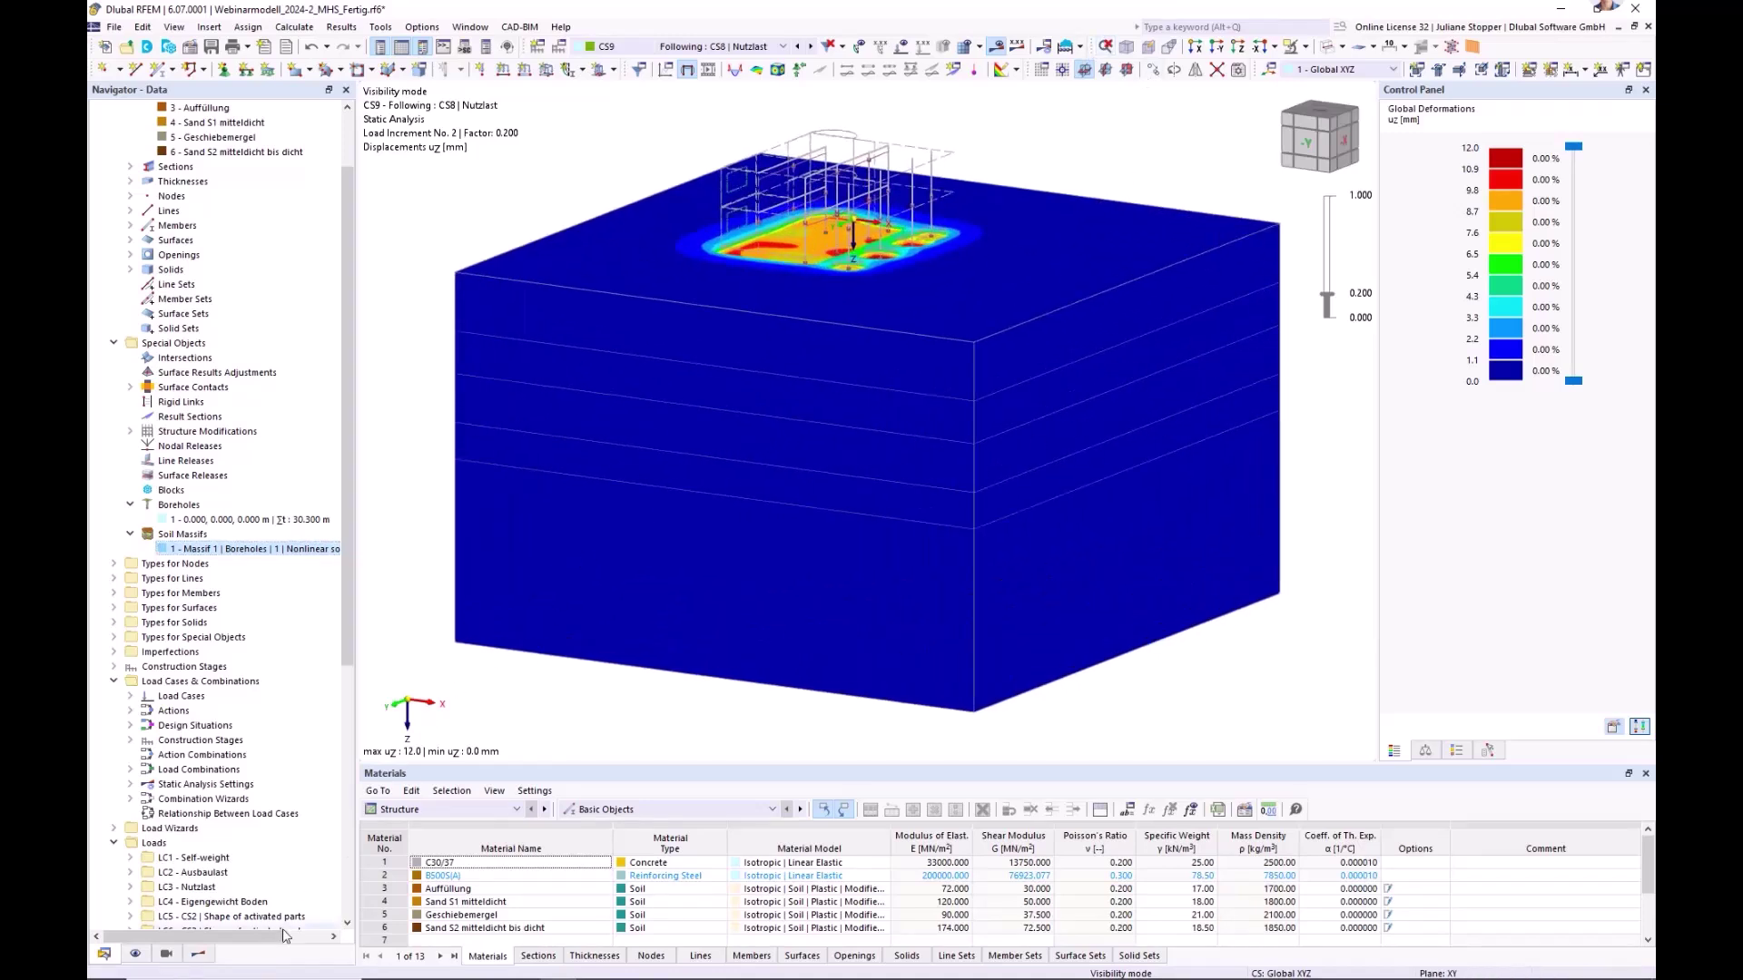
# - Collapse Special Objects, expand Load Combinations in the model data and open the load combinations for editing
pyautogui.click(200, 955)
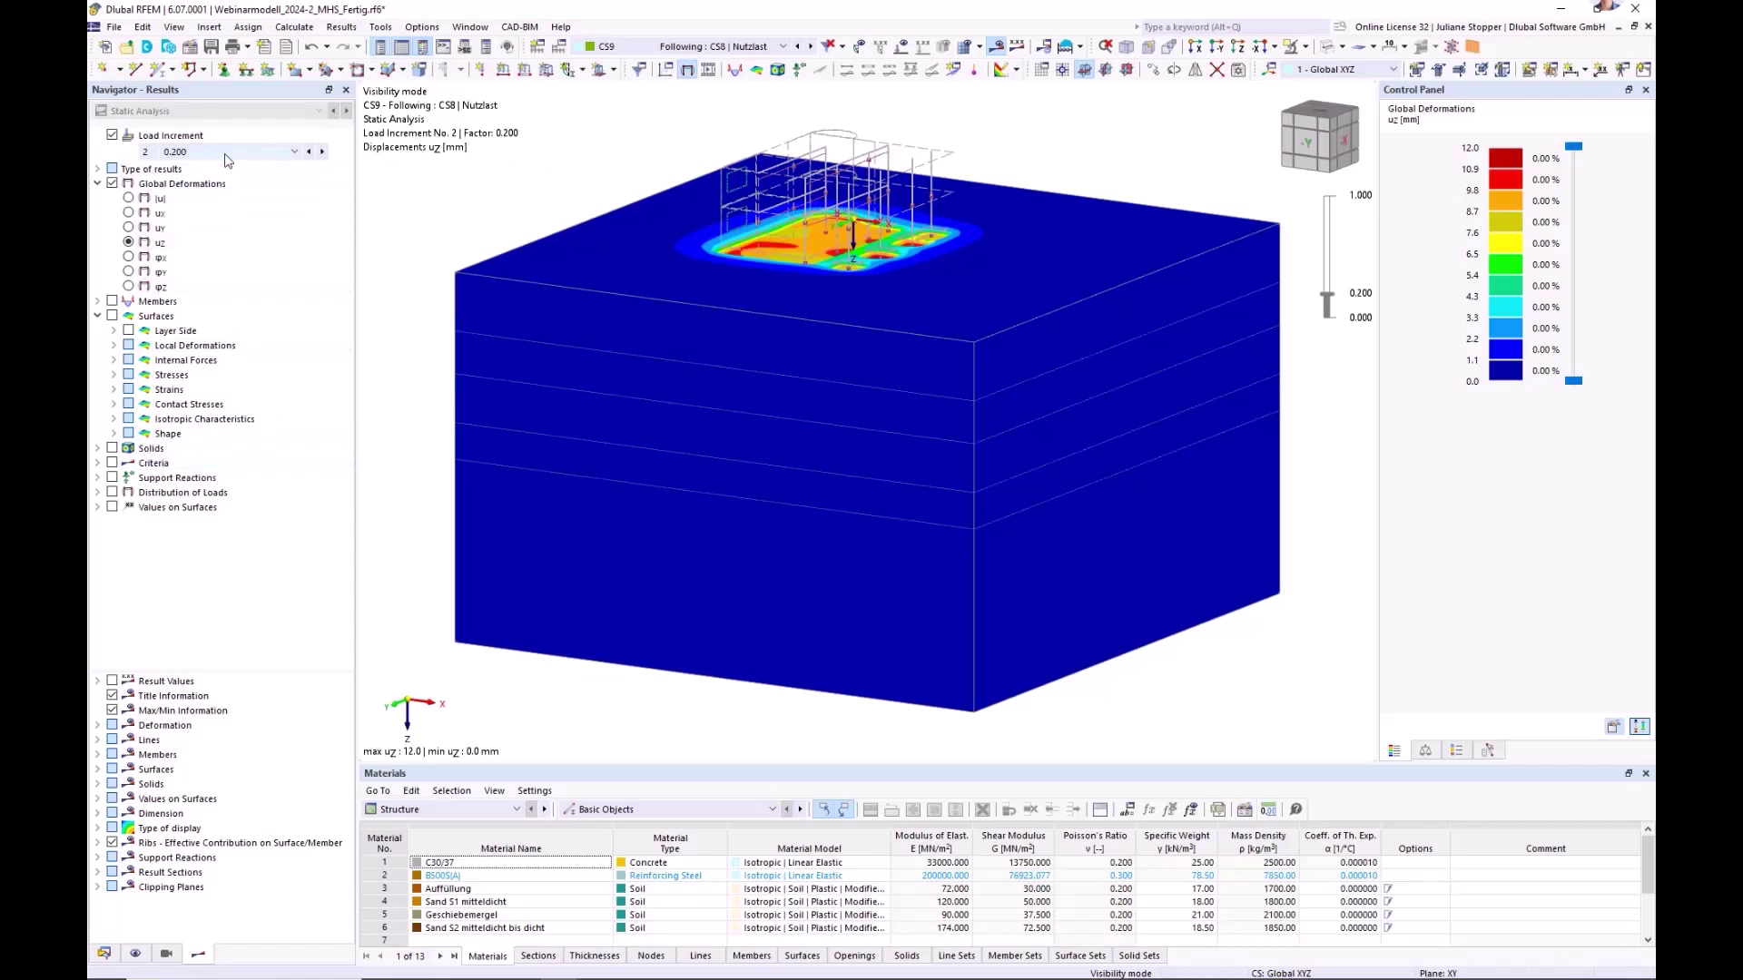
pyautogui.click(104, 954)
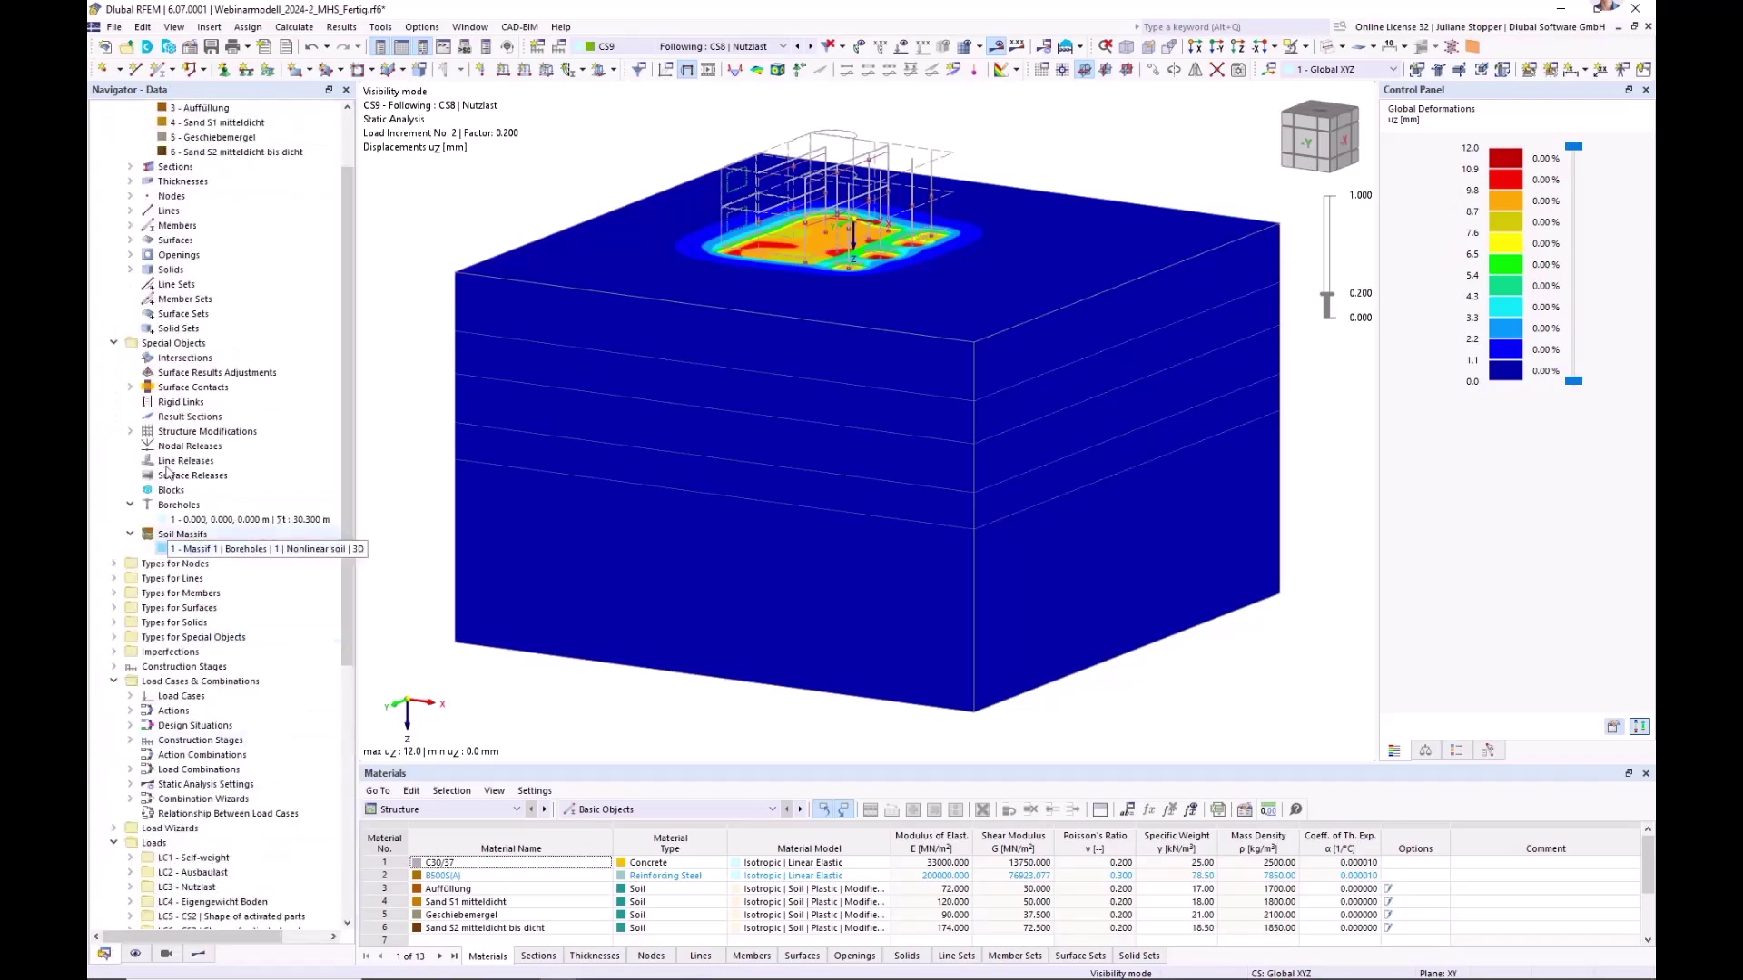
pyautogui.click(114, 344)
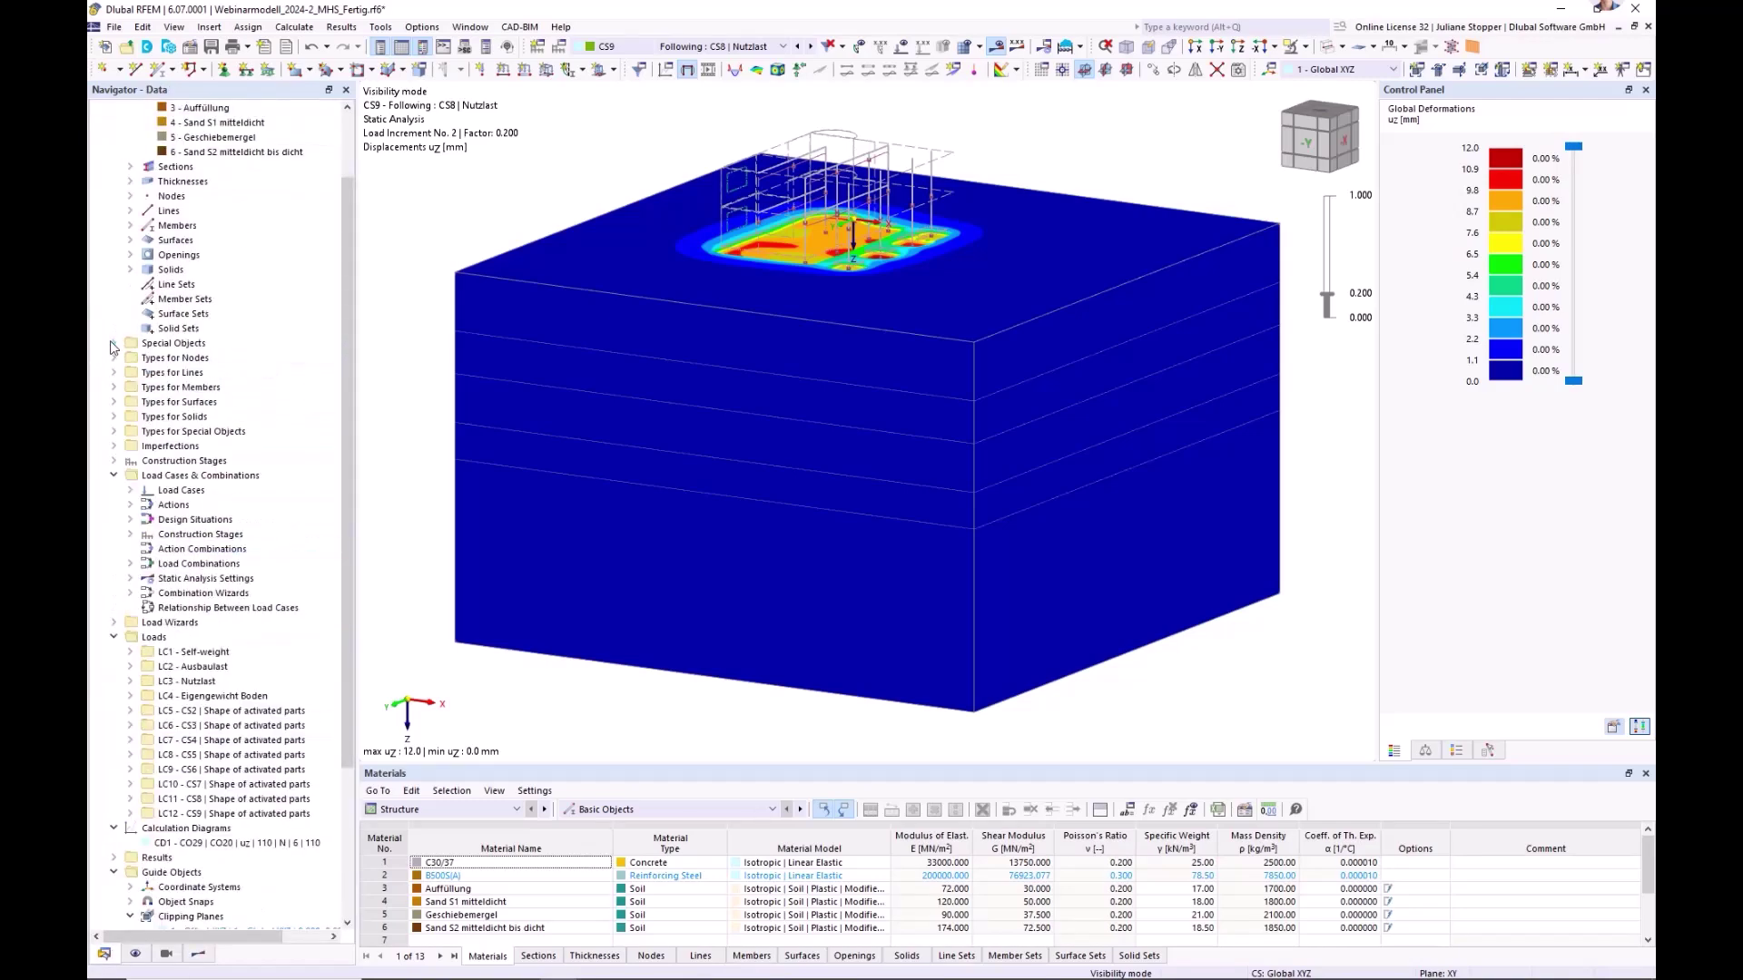
pyautogui.click(130, 564)
pyautogui.click(199, 565)
pyautogui.rightClick(201, 569)
pyautogui.click(265, 581)
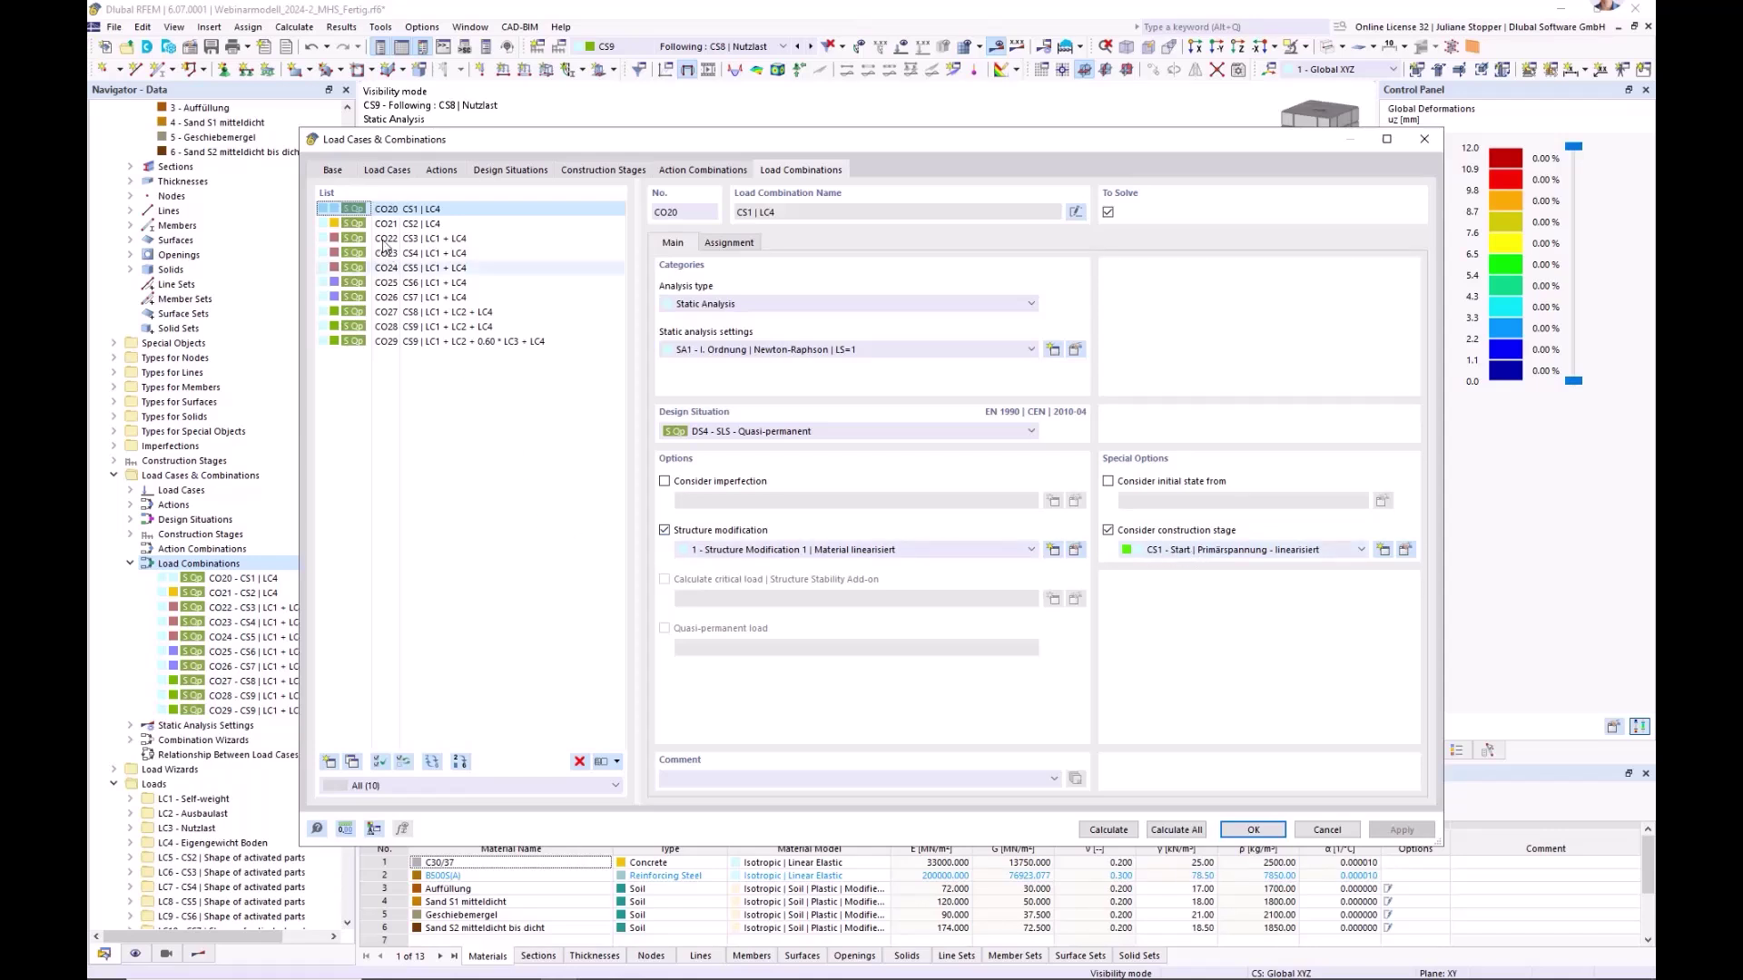
# - Examine the static analysis settings, initial state and construction stage of load combinations CO21, CO27, CO28 and CO29, leaving them unedited
pyautogui.click(425, 225)
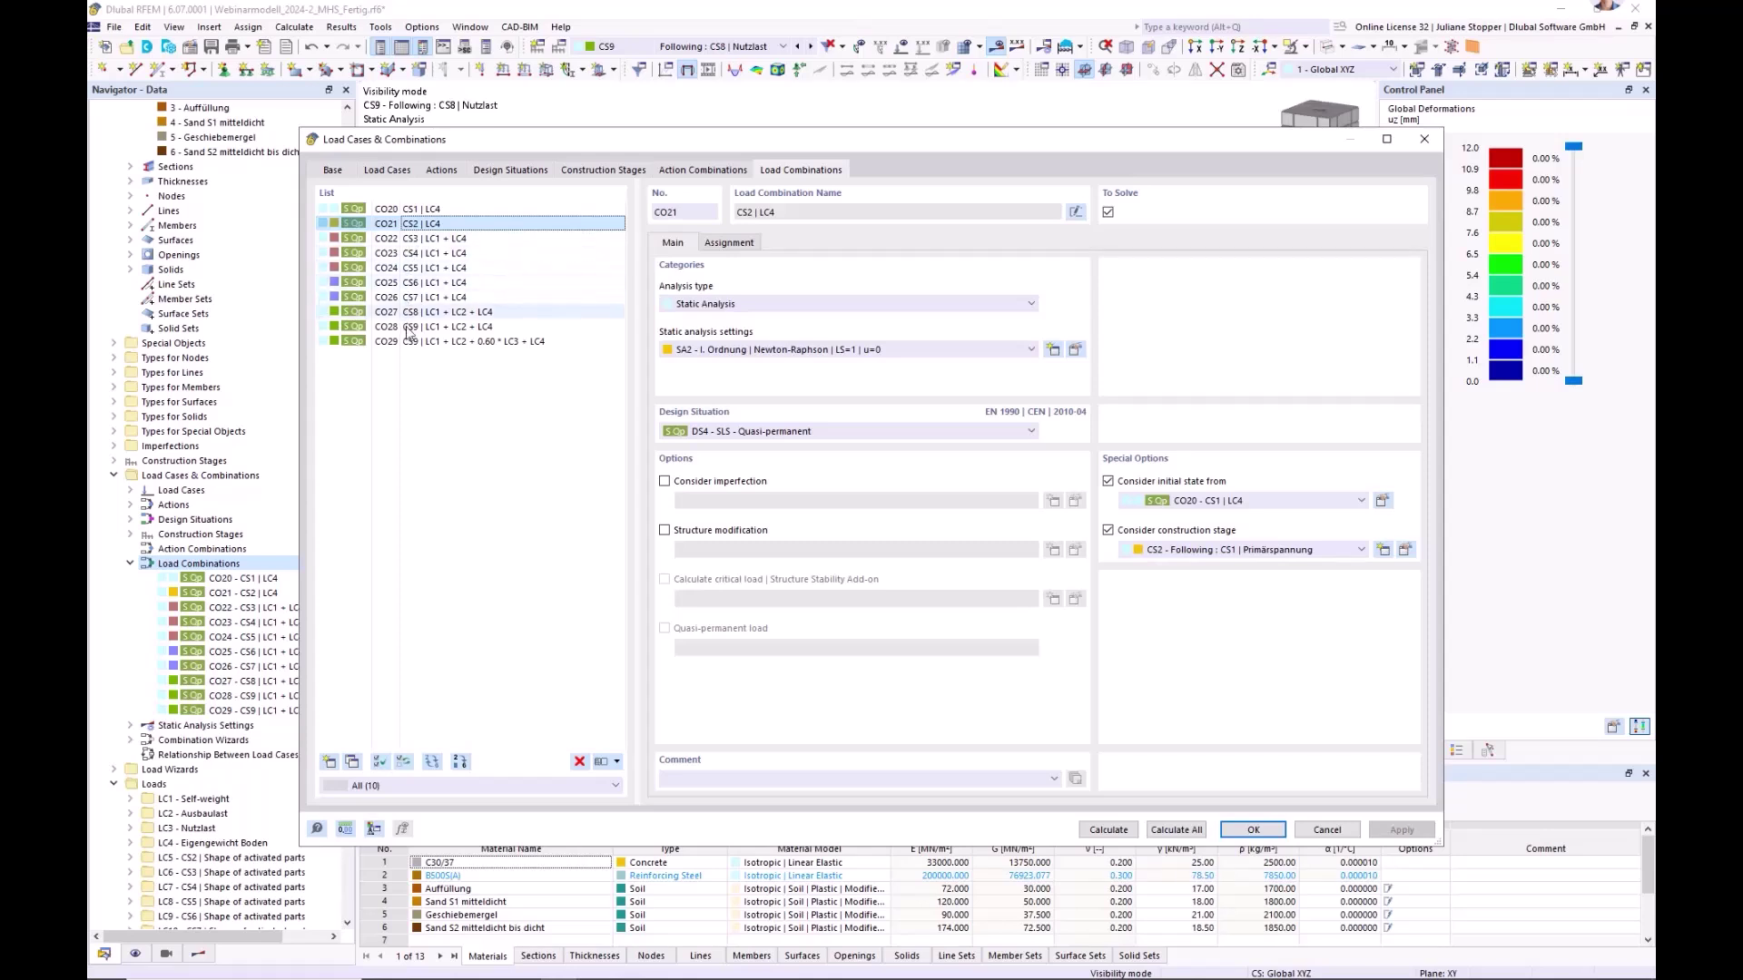
pyautogui.click(420, 327)
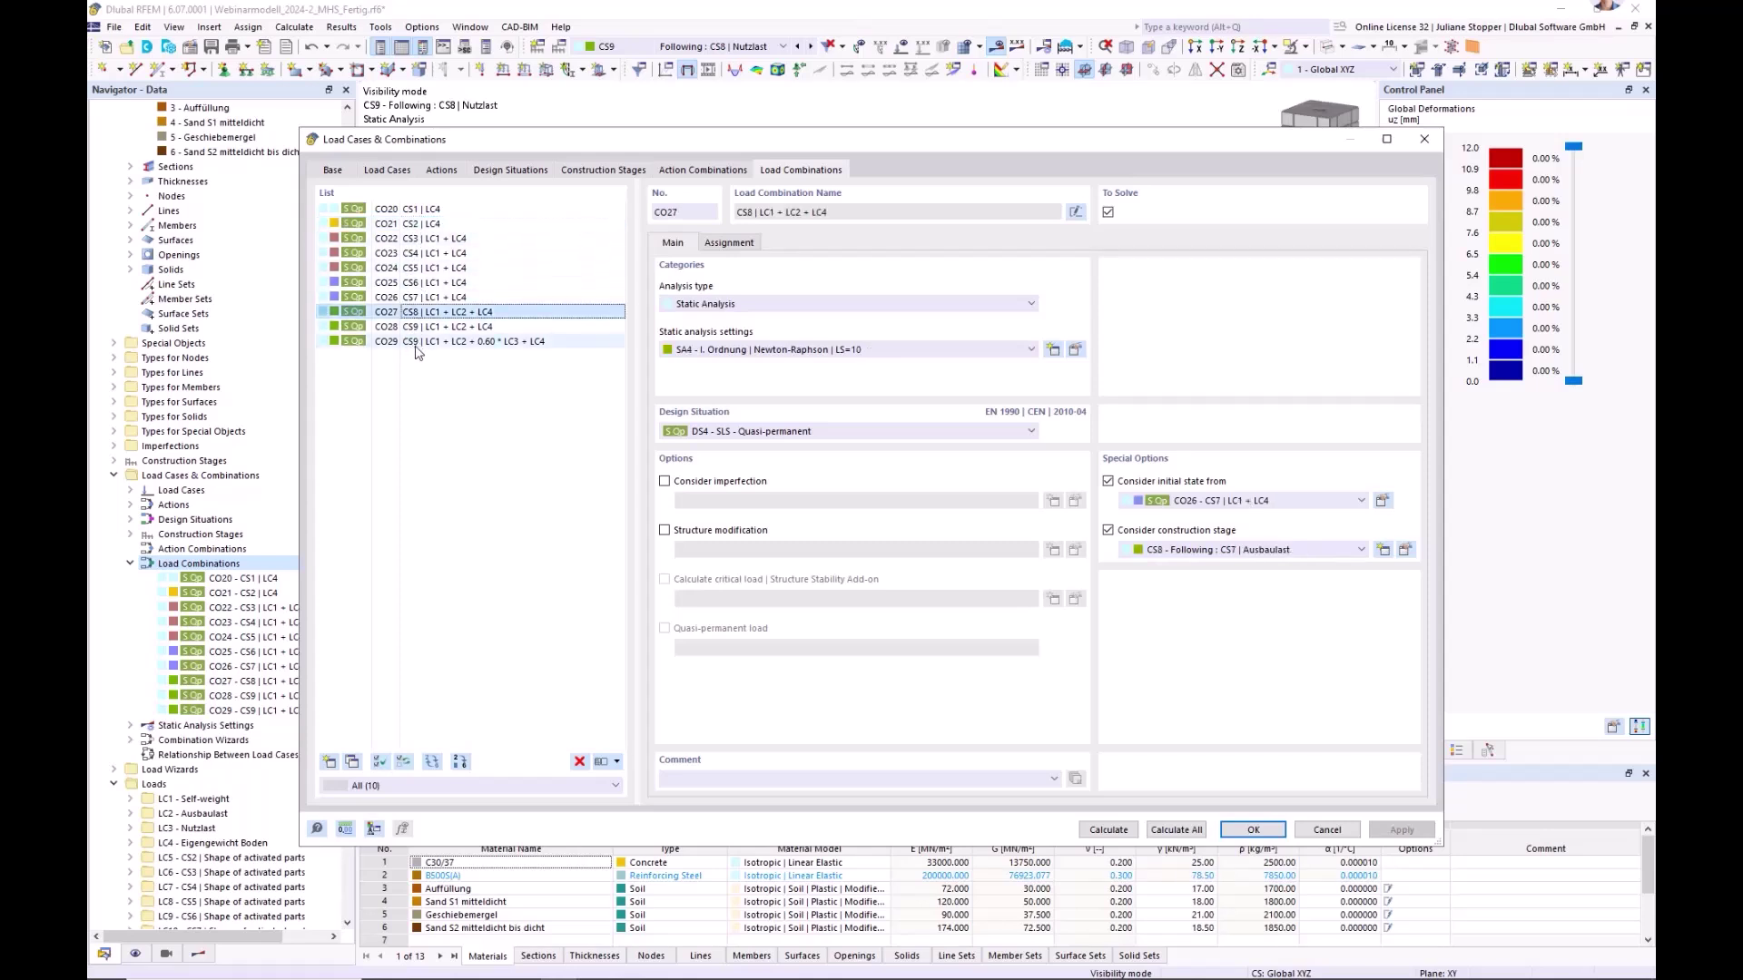
pyautogui.click(418, 346)
pyautogui.click(419, 328)
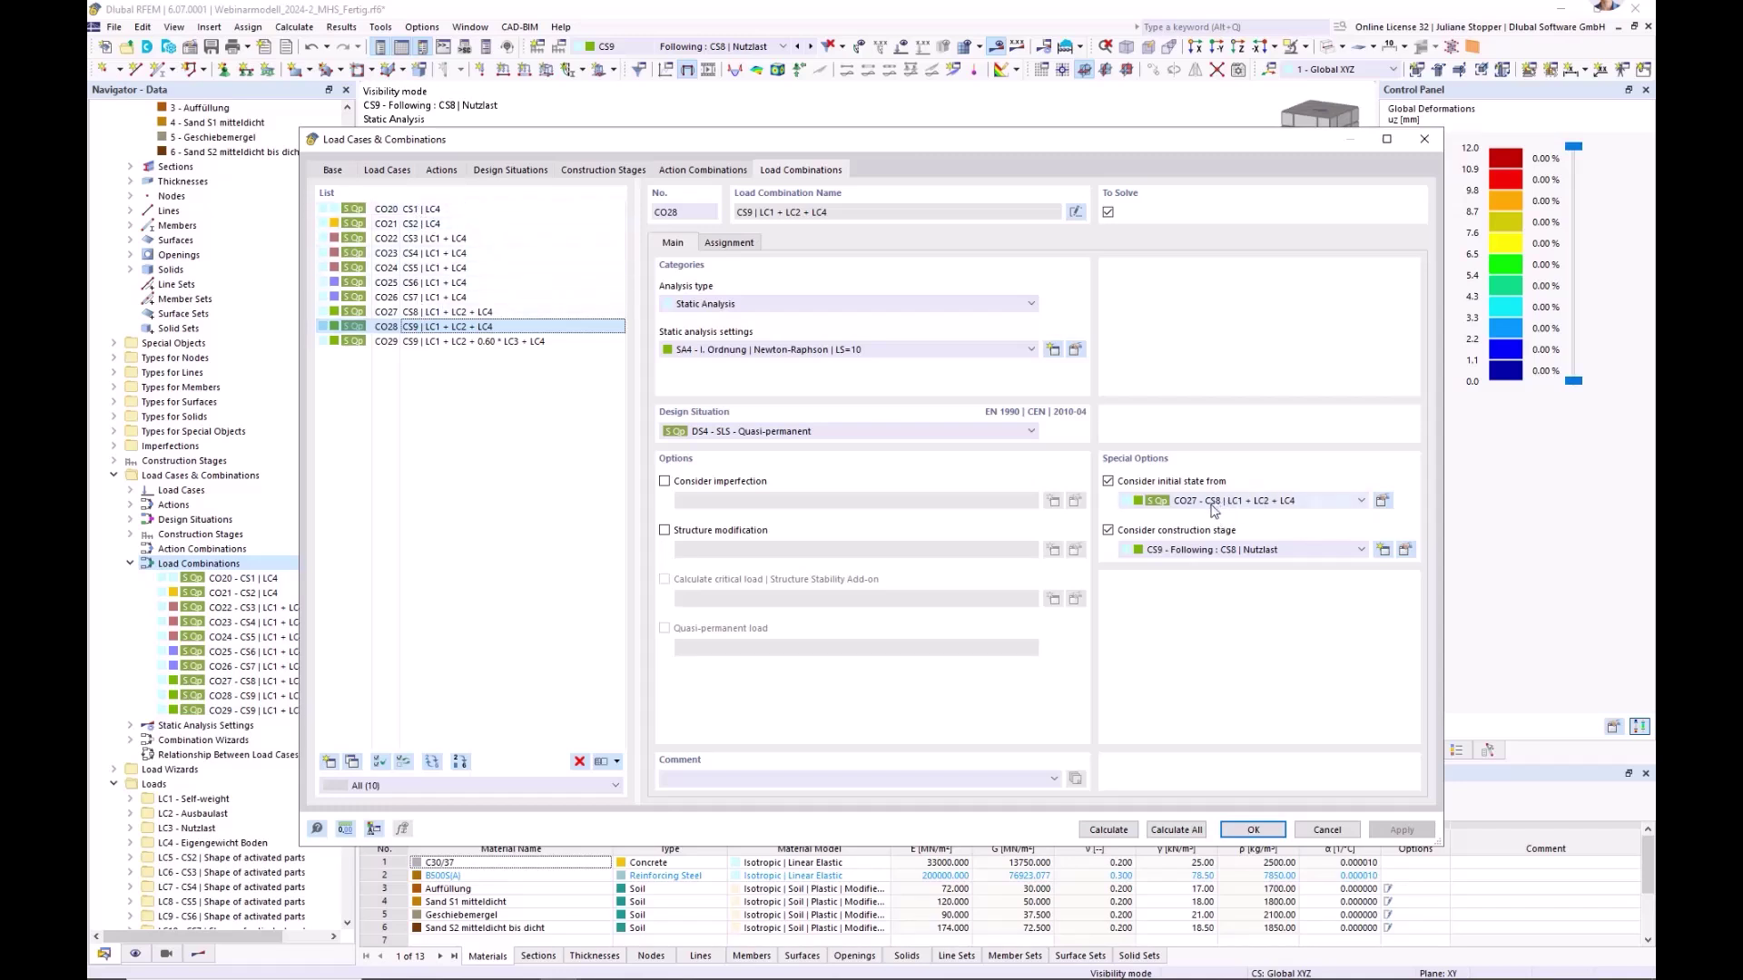
pyautogui.click(481, 442)
pyautogui.click(429, 344)
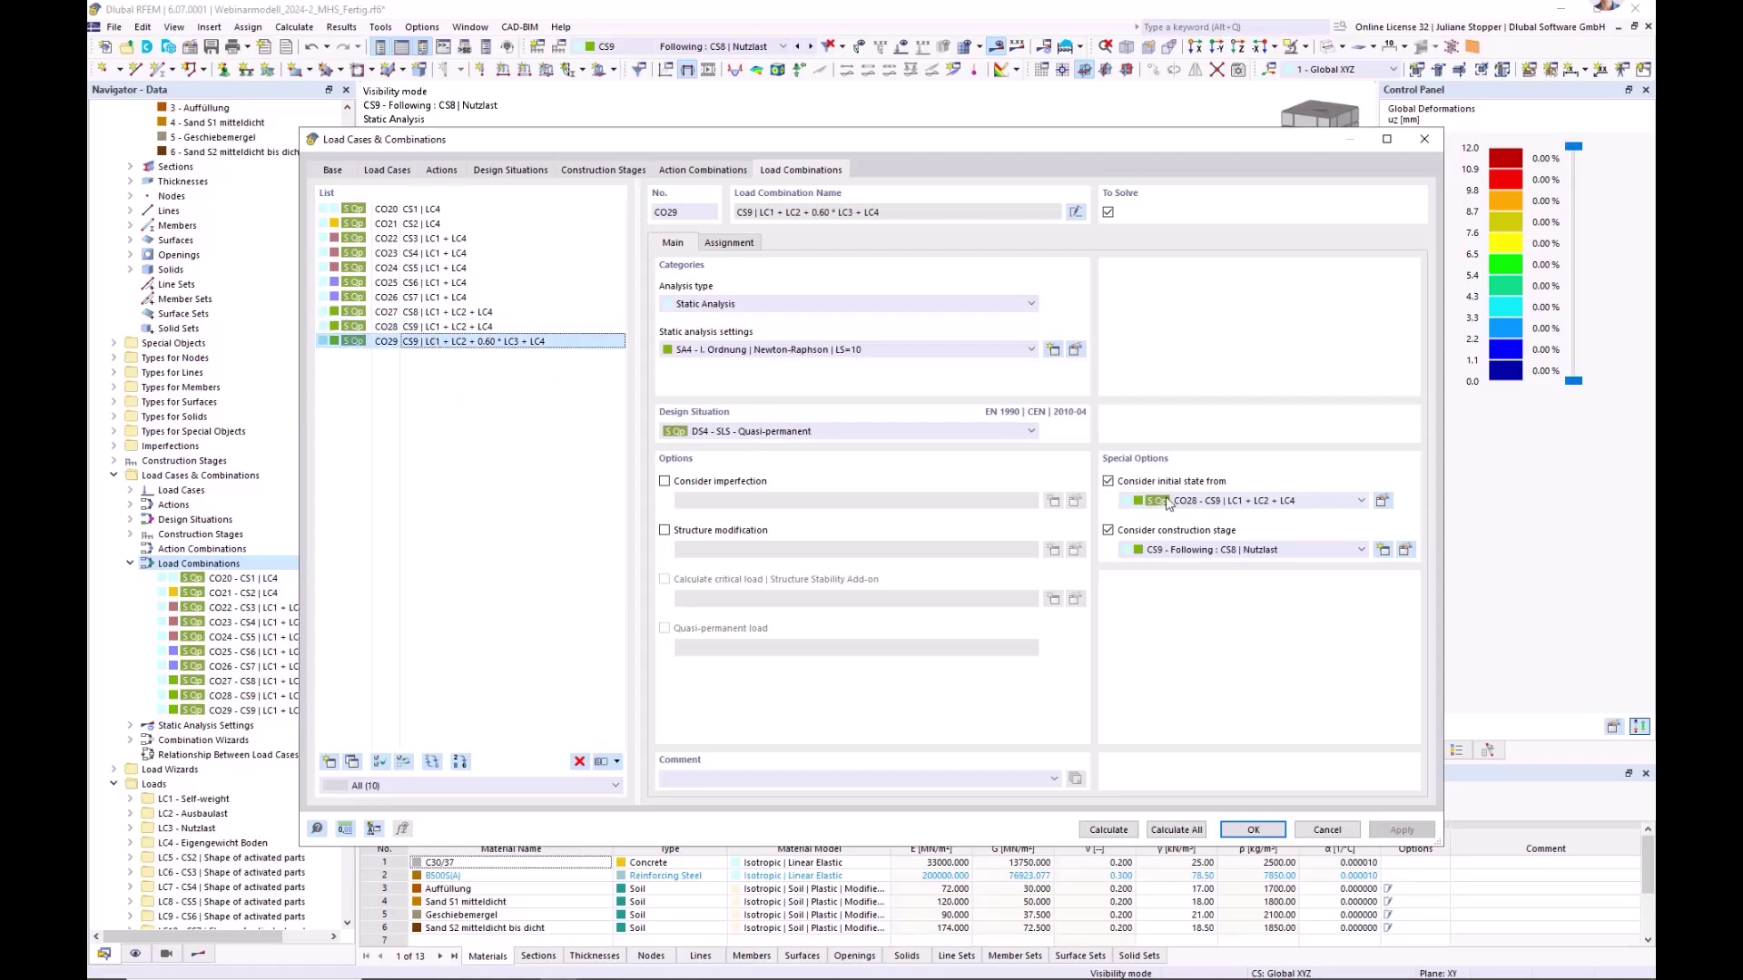
pyautogui.click(425, 327)
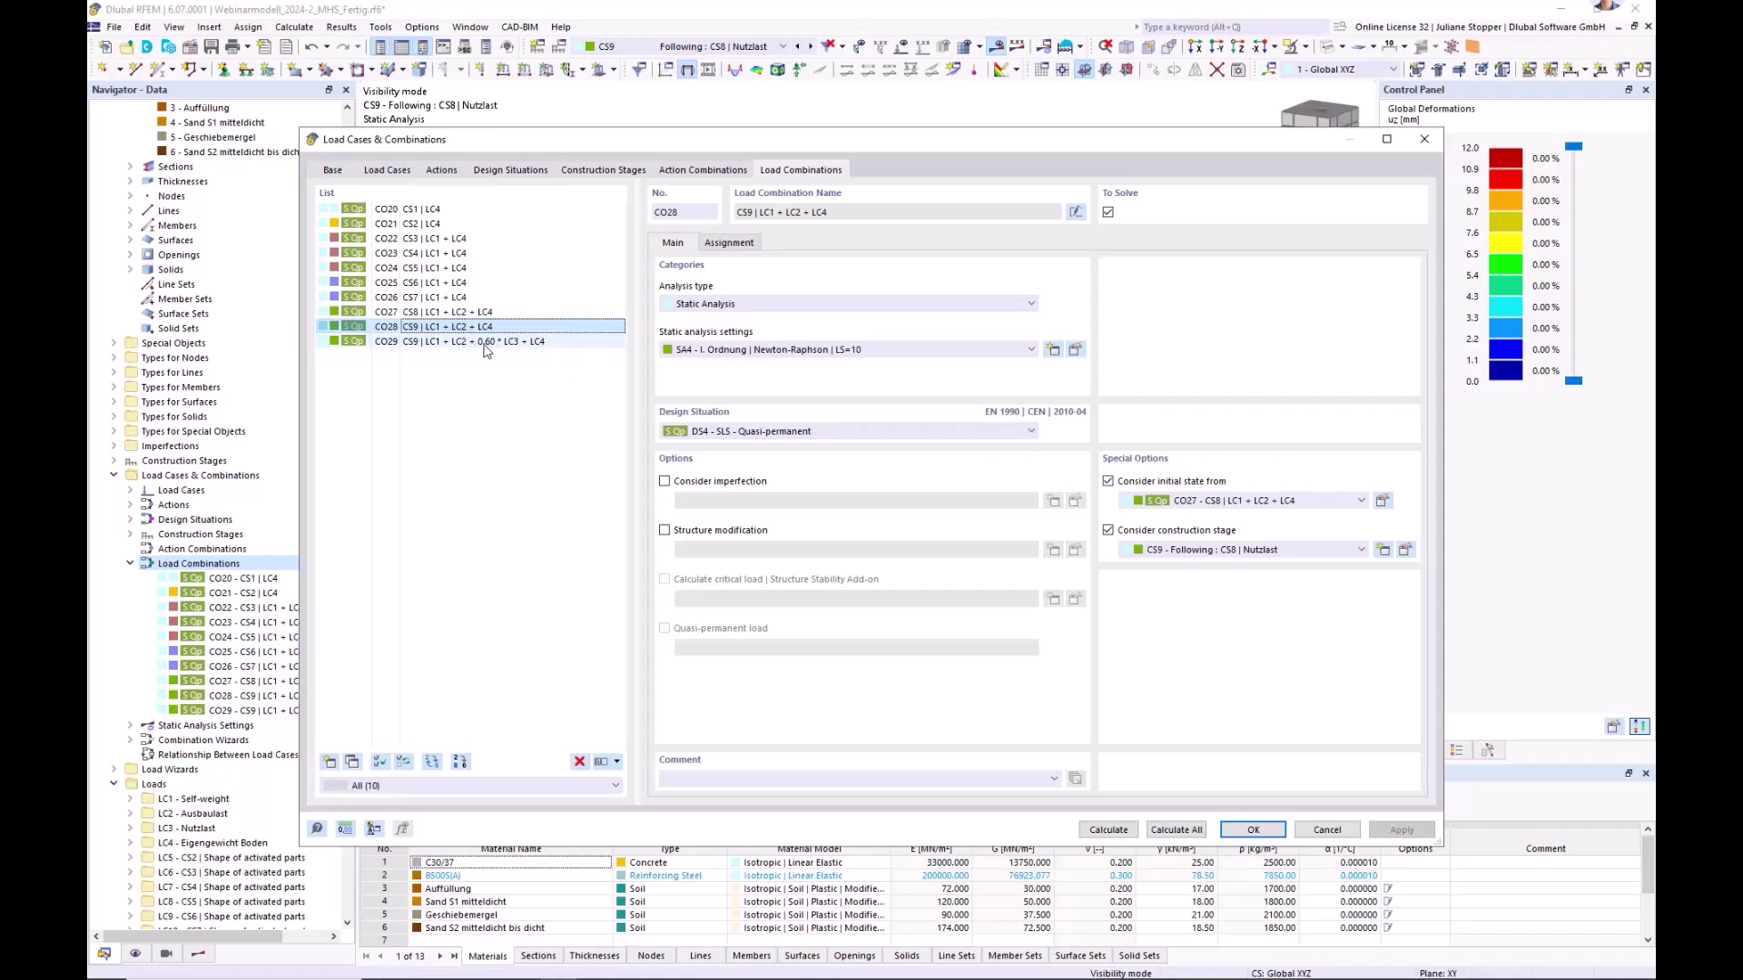
pyautogui.click(527, 345)
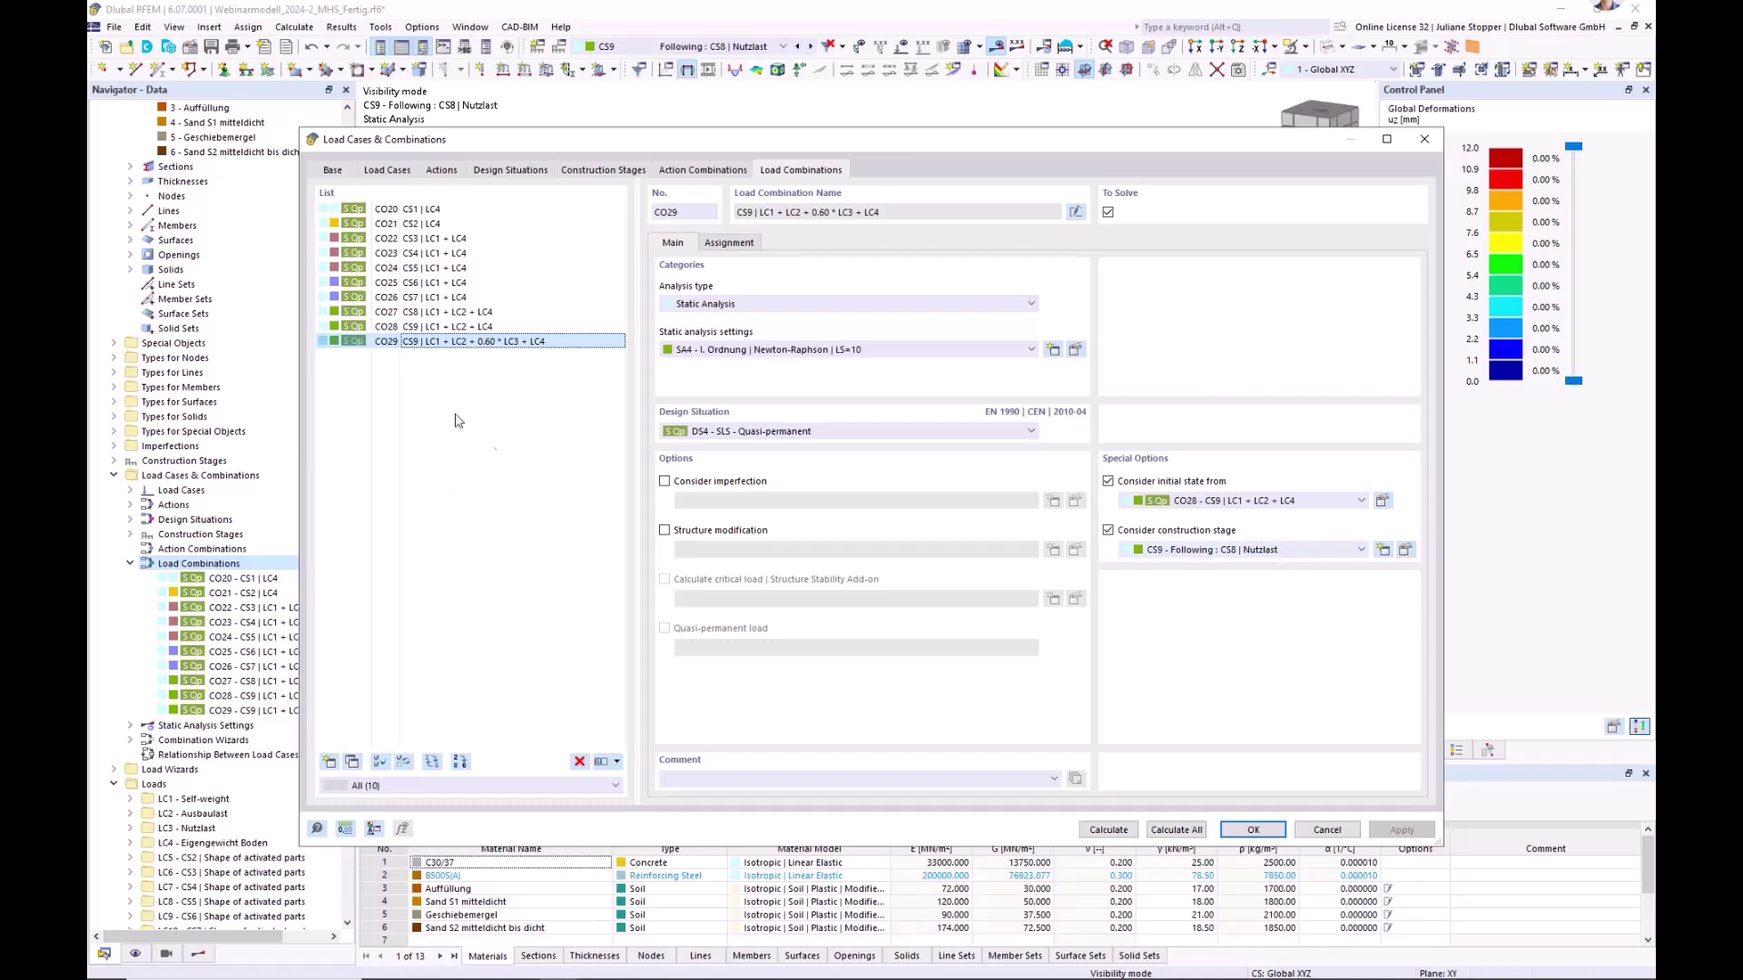
pyautogui.click(1326, 830)
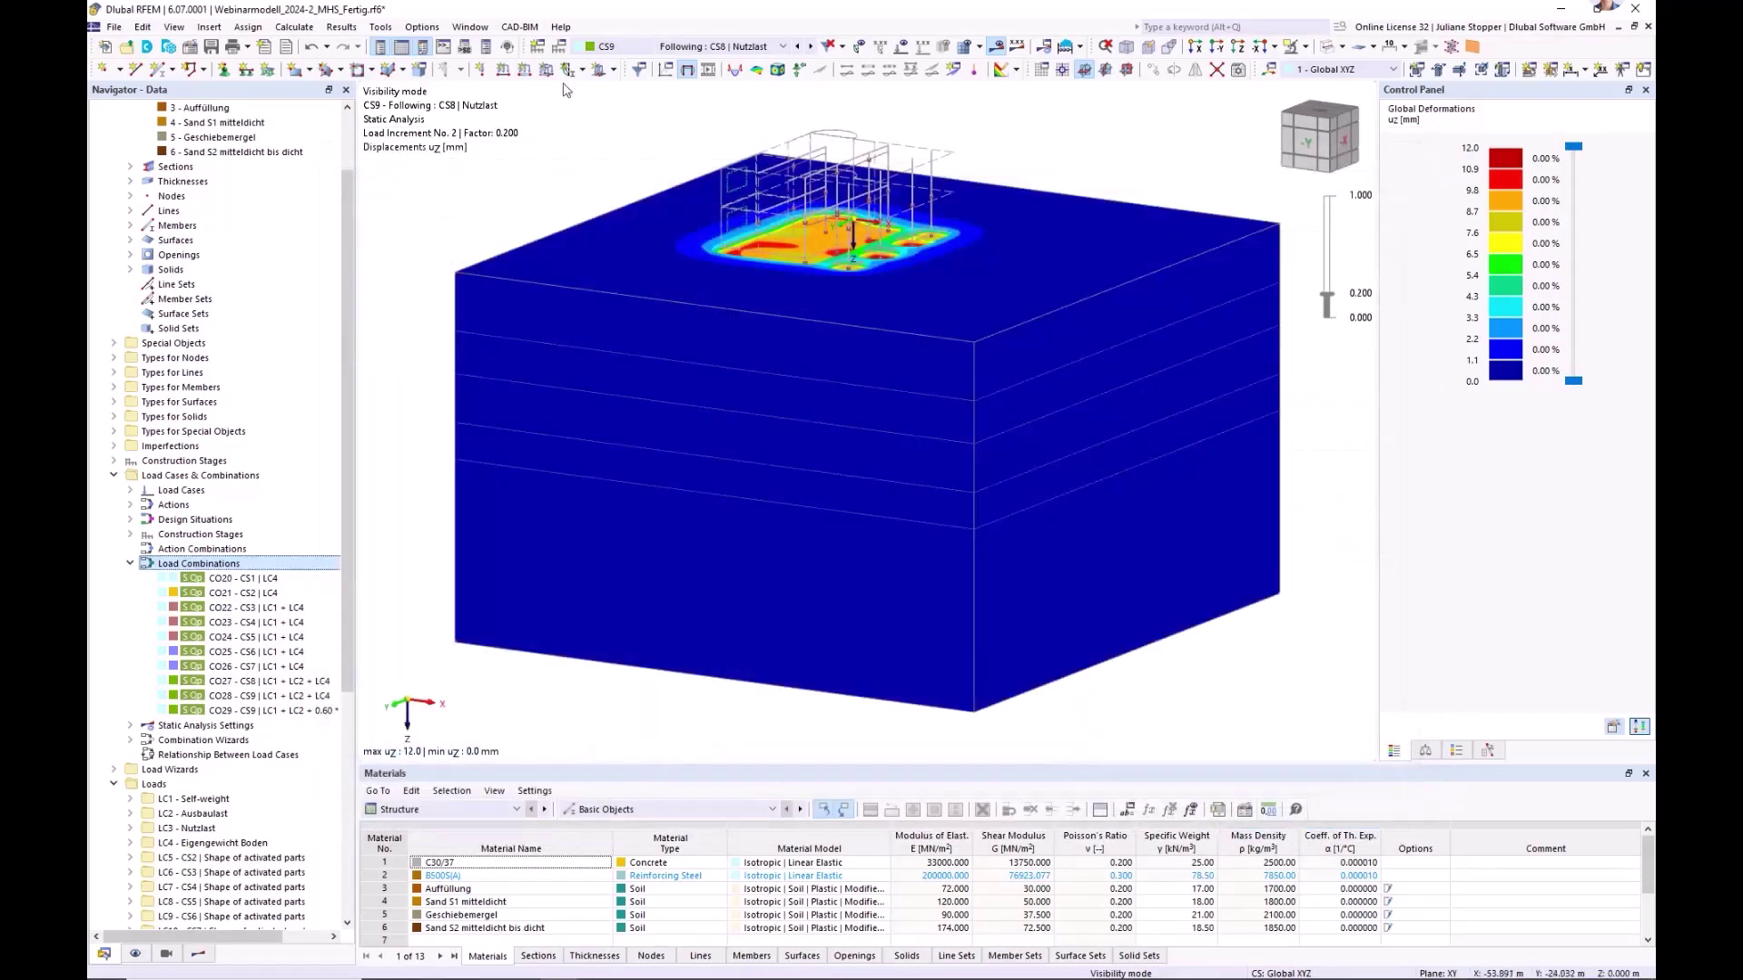
# - Display the uz displacements for load combination CO29 at load increment 10 with factor 1.000
pyautogui.click(198, 954)
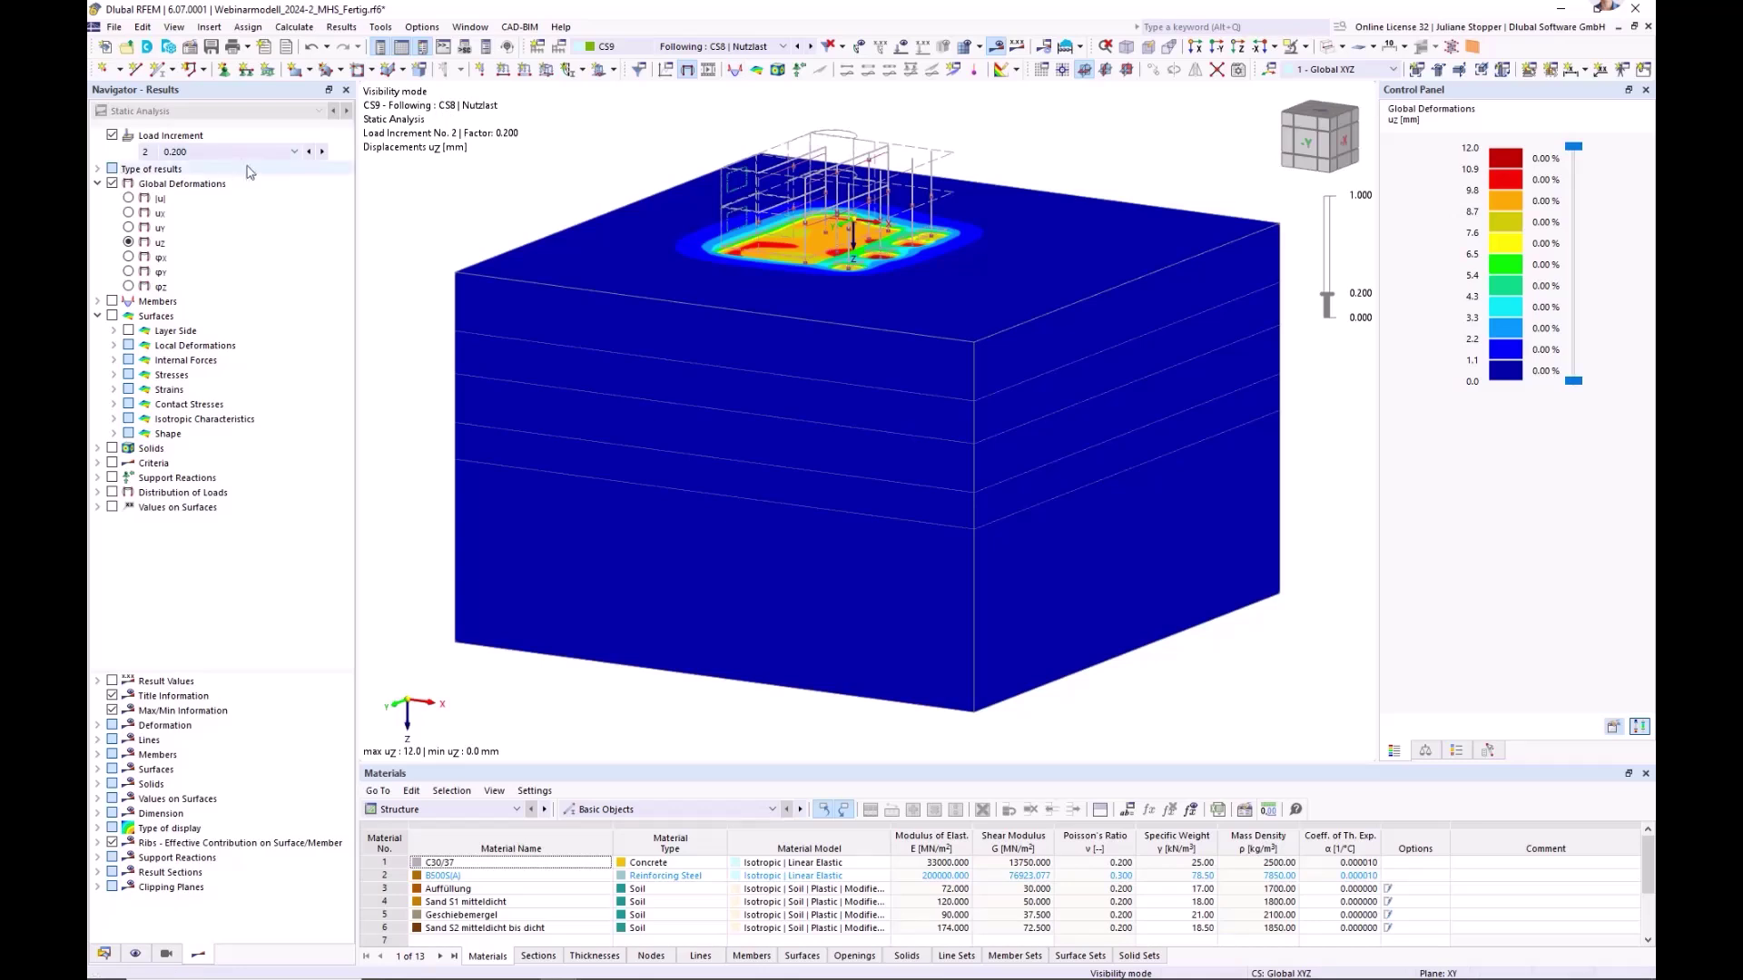
pyautogui.click(624, 48)
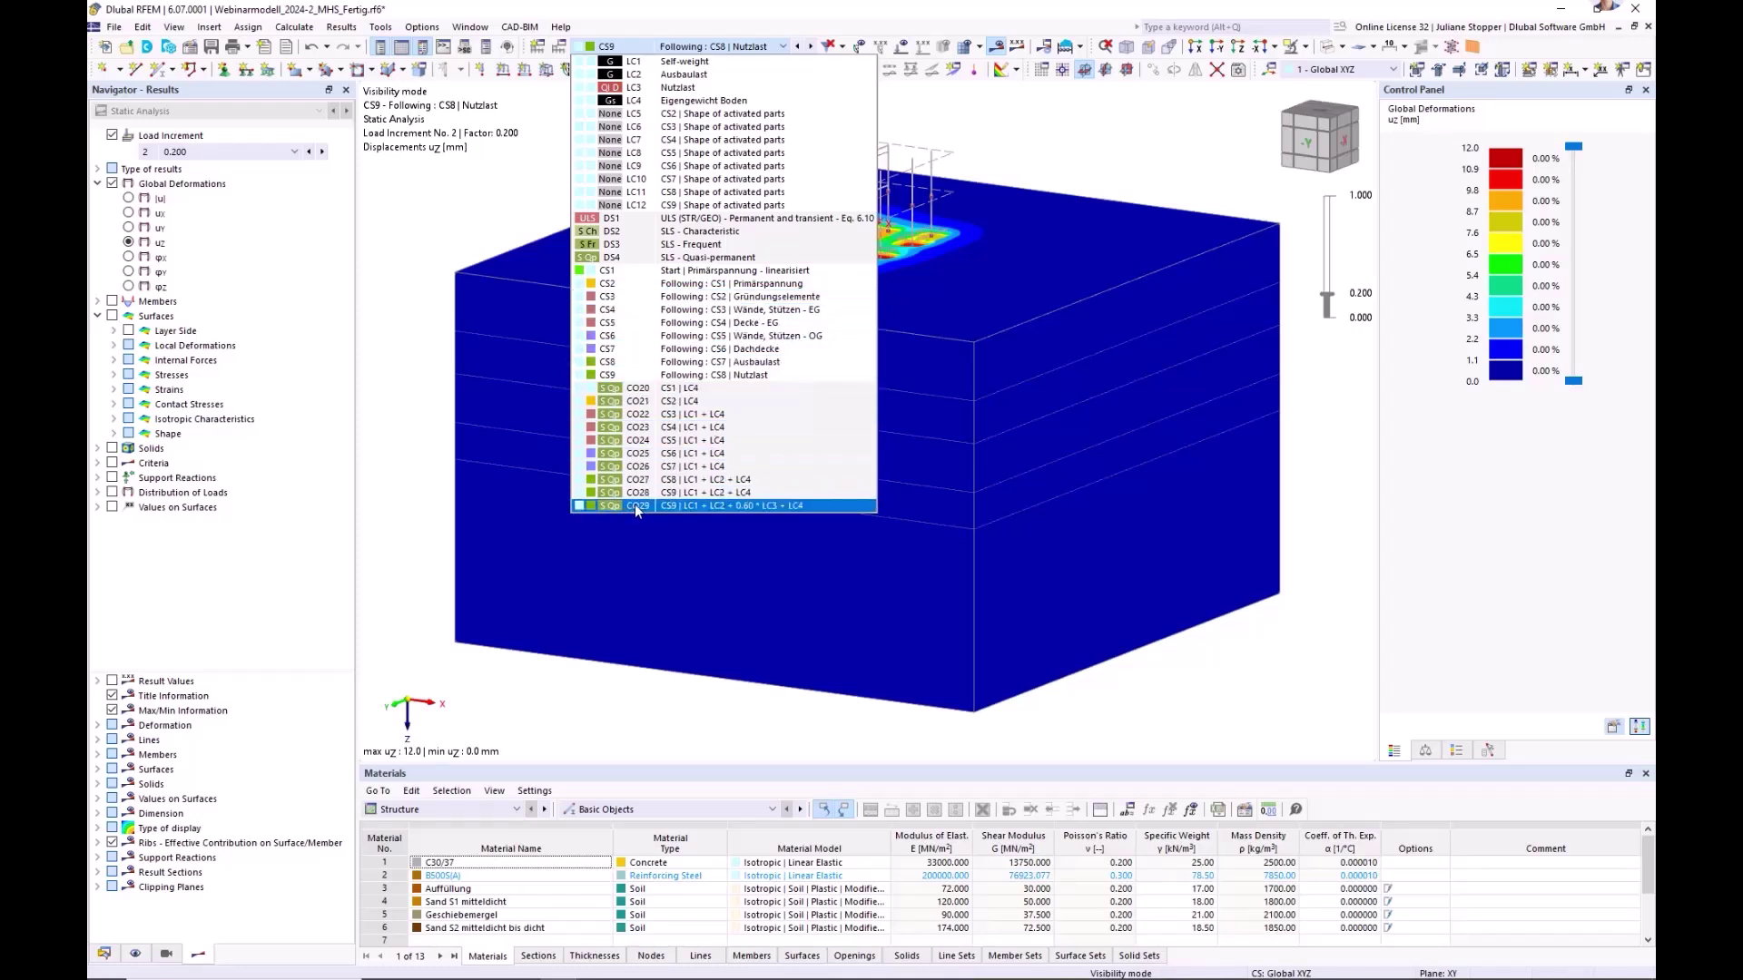
pyautogui.press('Escape')
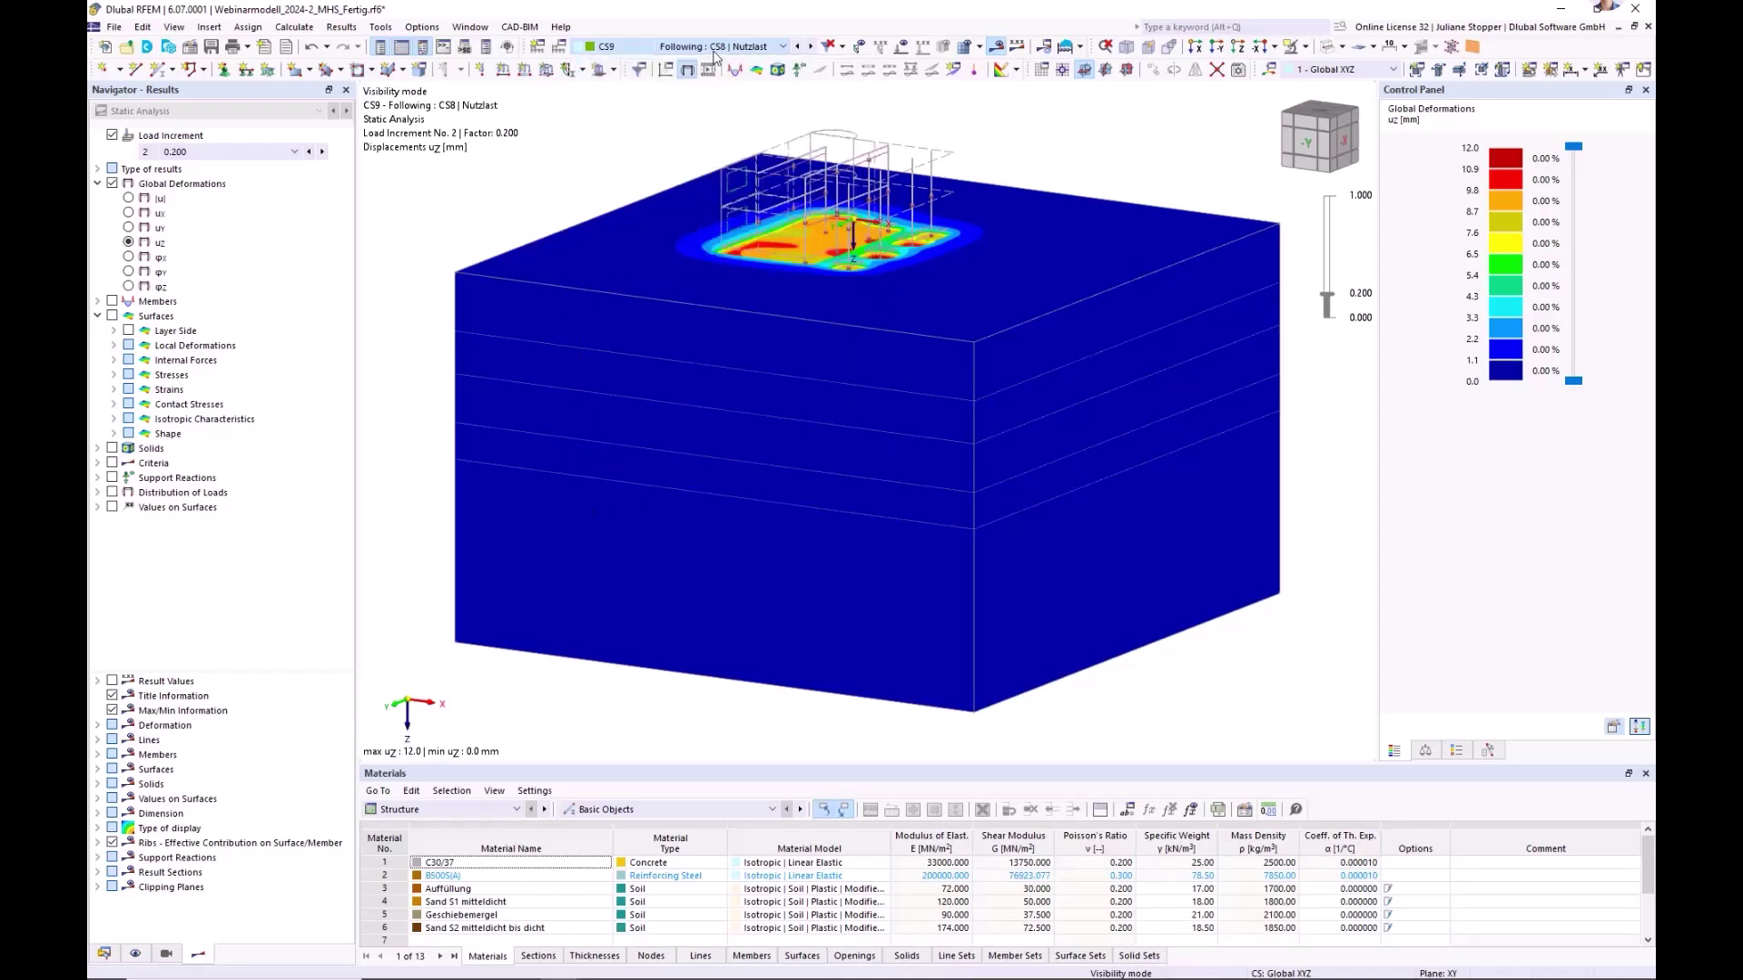
pyautogui.scroll(1, 765, 51)
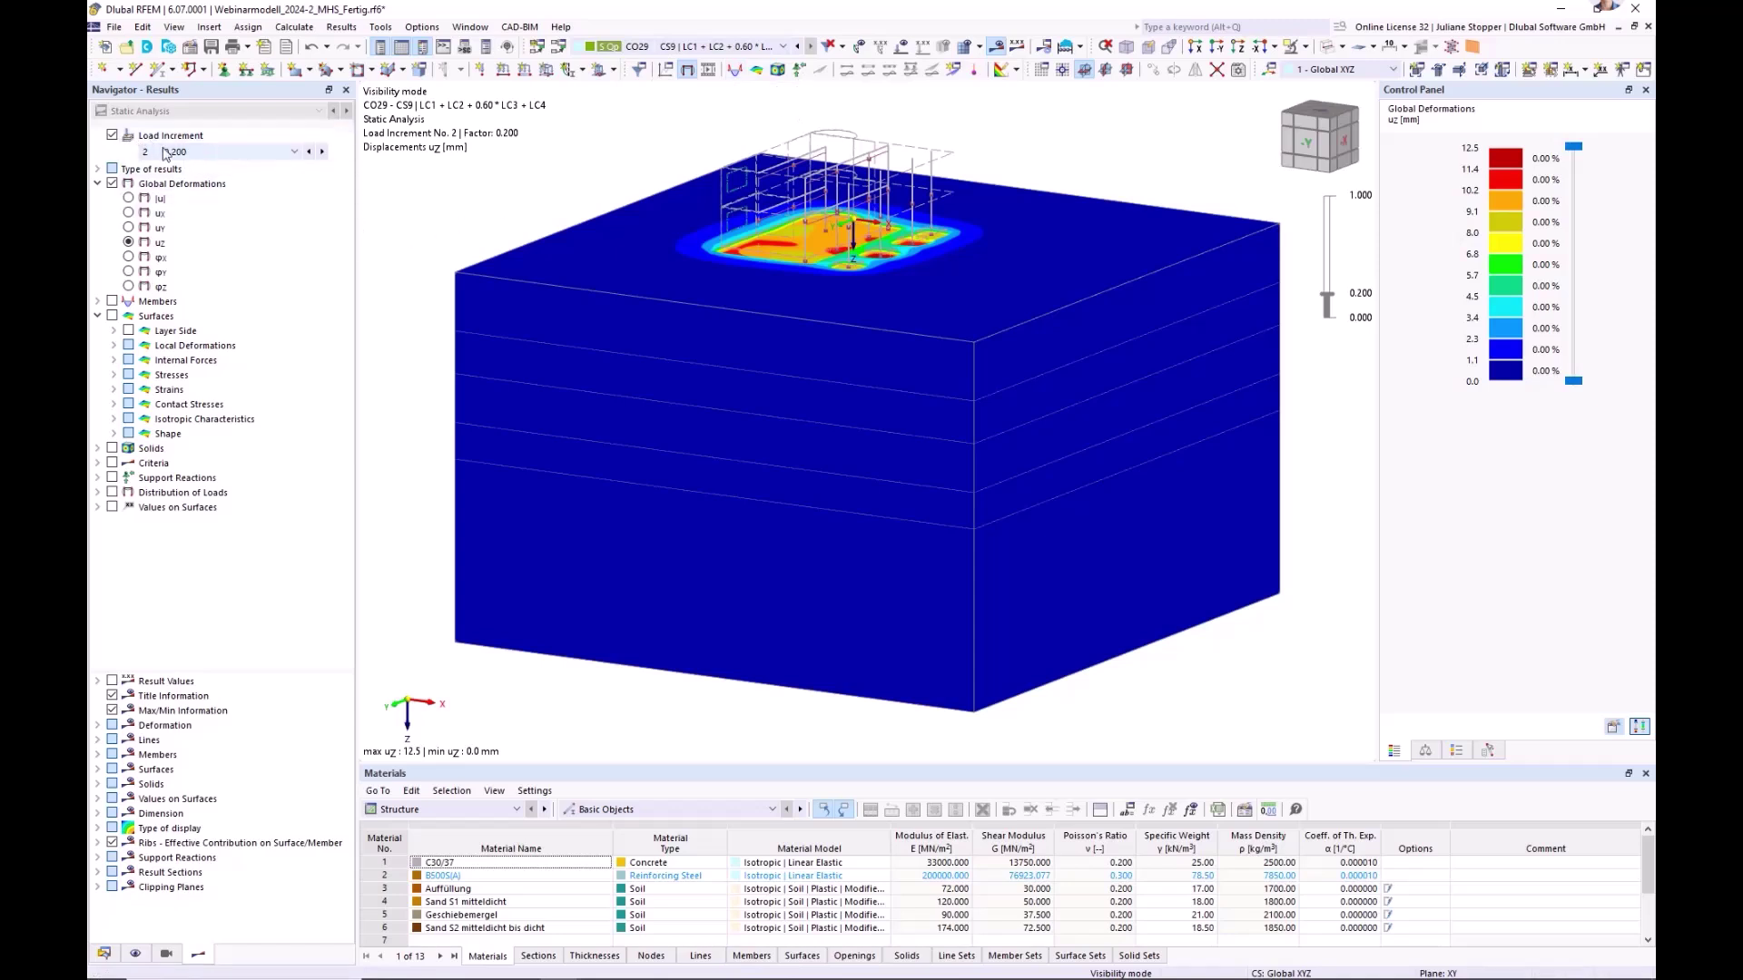
pyautogui.click(219, 152)
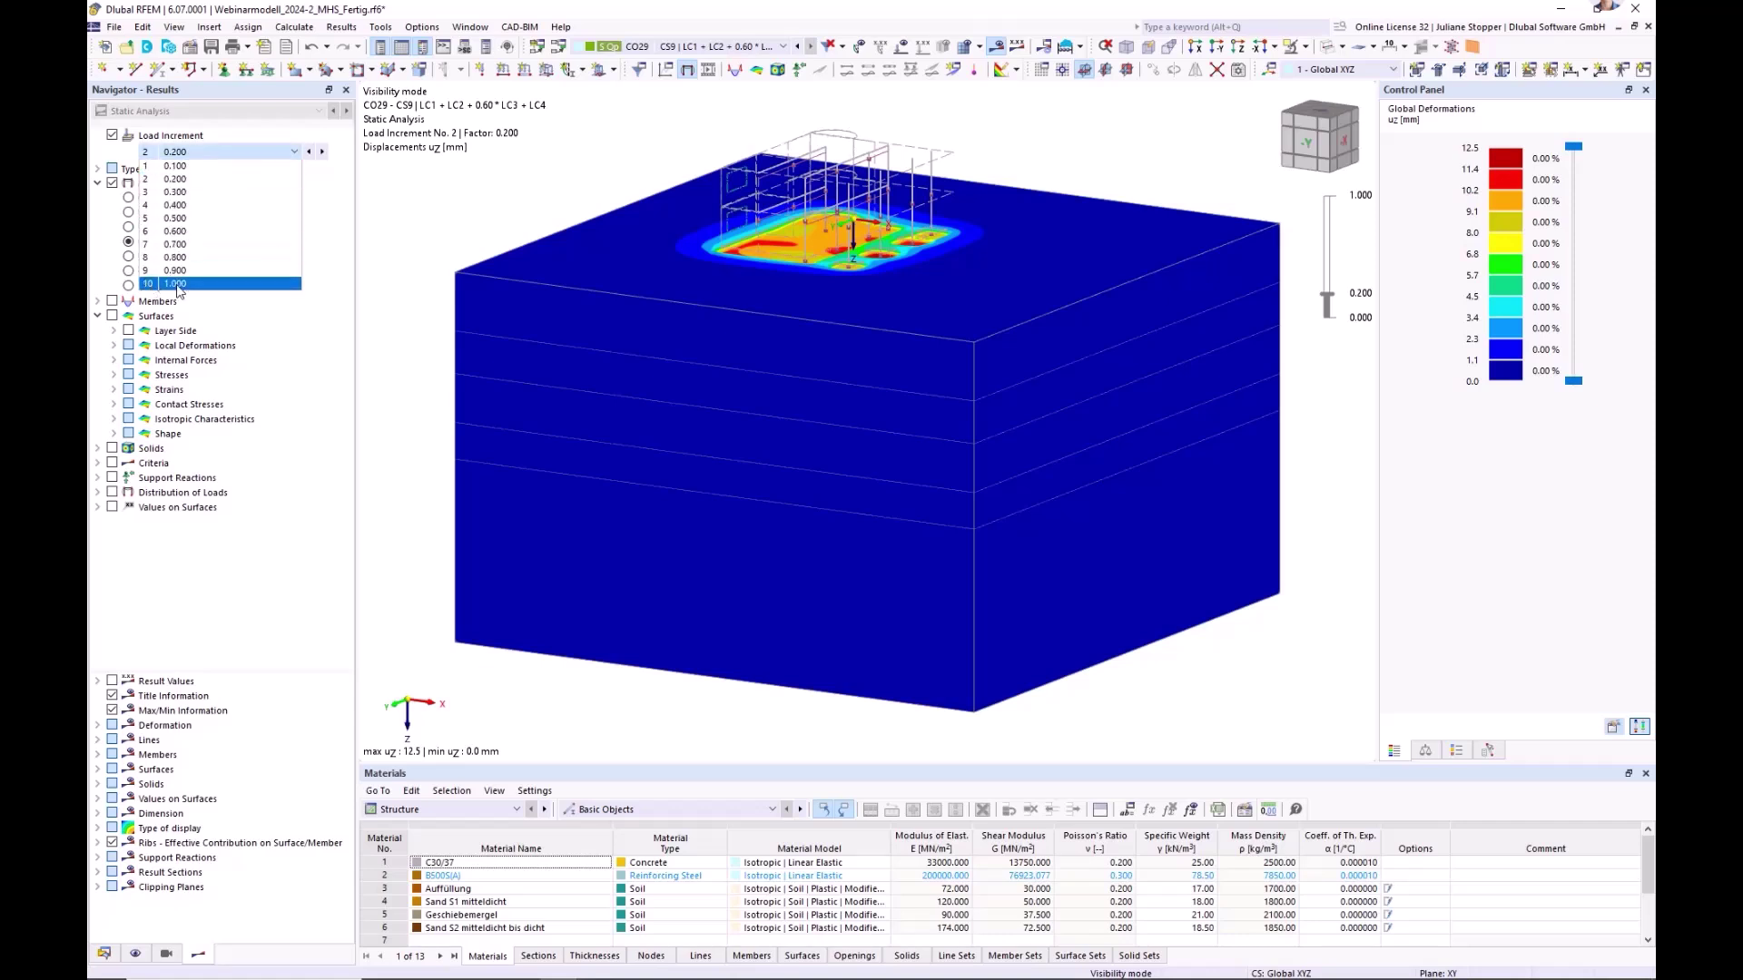
pyautogui.press('Escape')
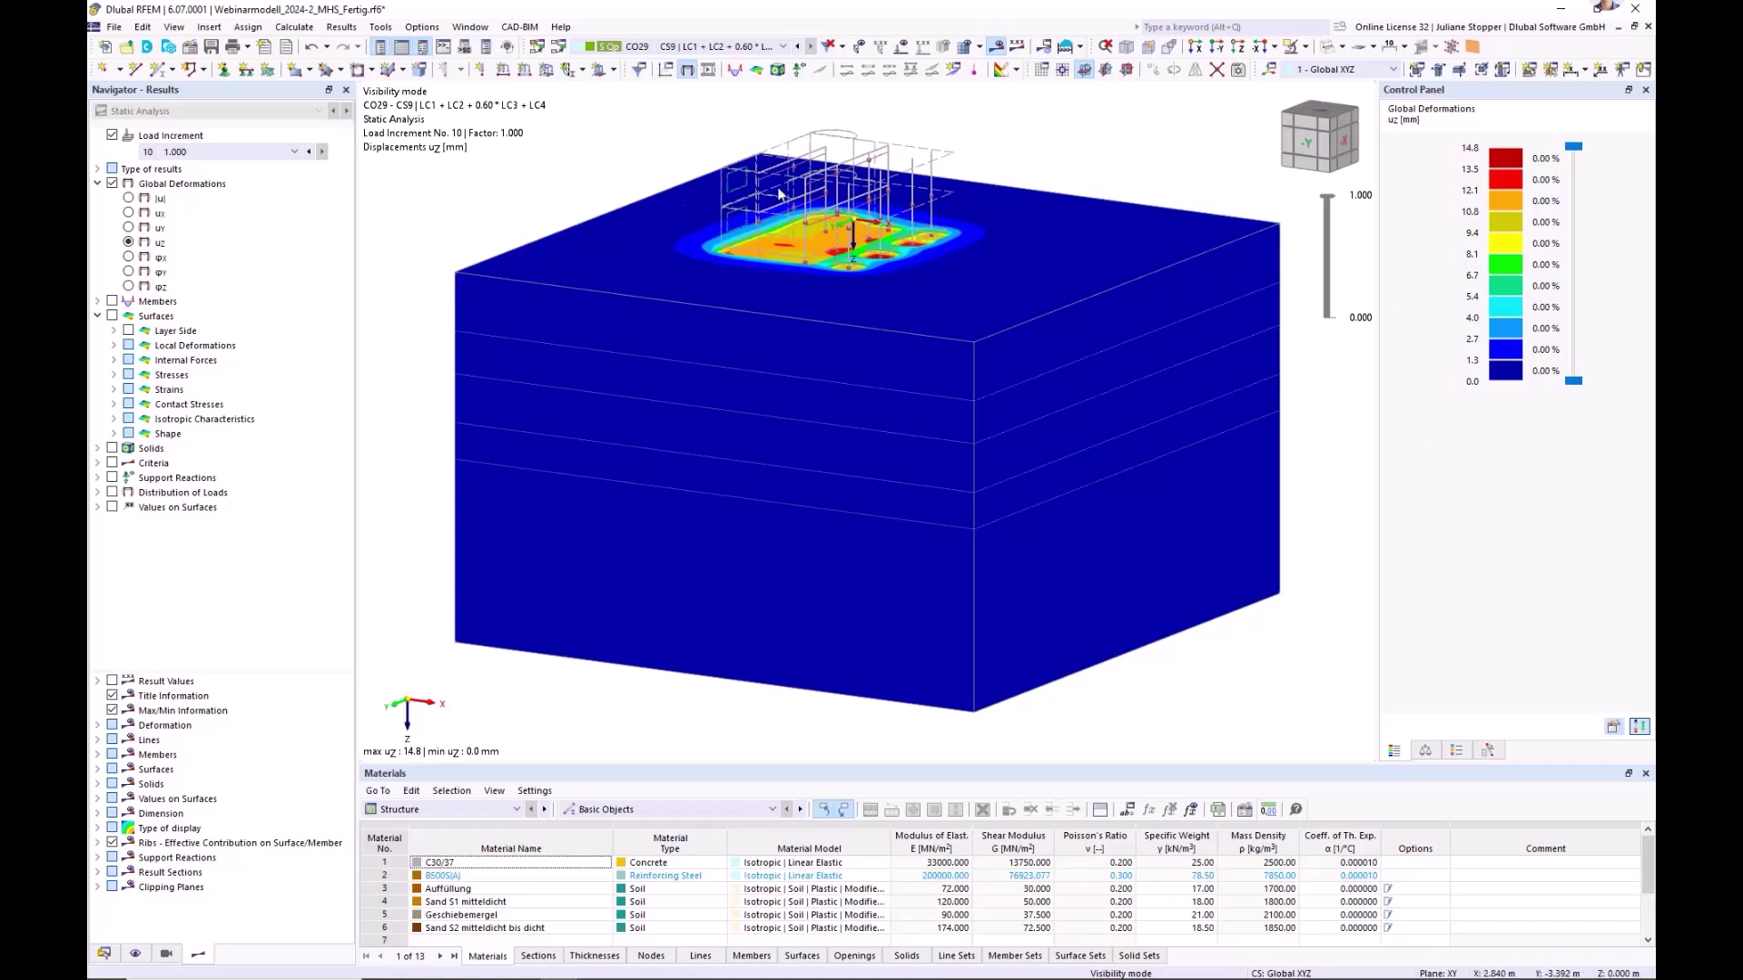
# - Turn off the load increment and show the uz displacements of CO29 as differences to the initial state
pyautogui.moveTo(463, 263); pyautogui.dragTo(461, 274, button='middle')
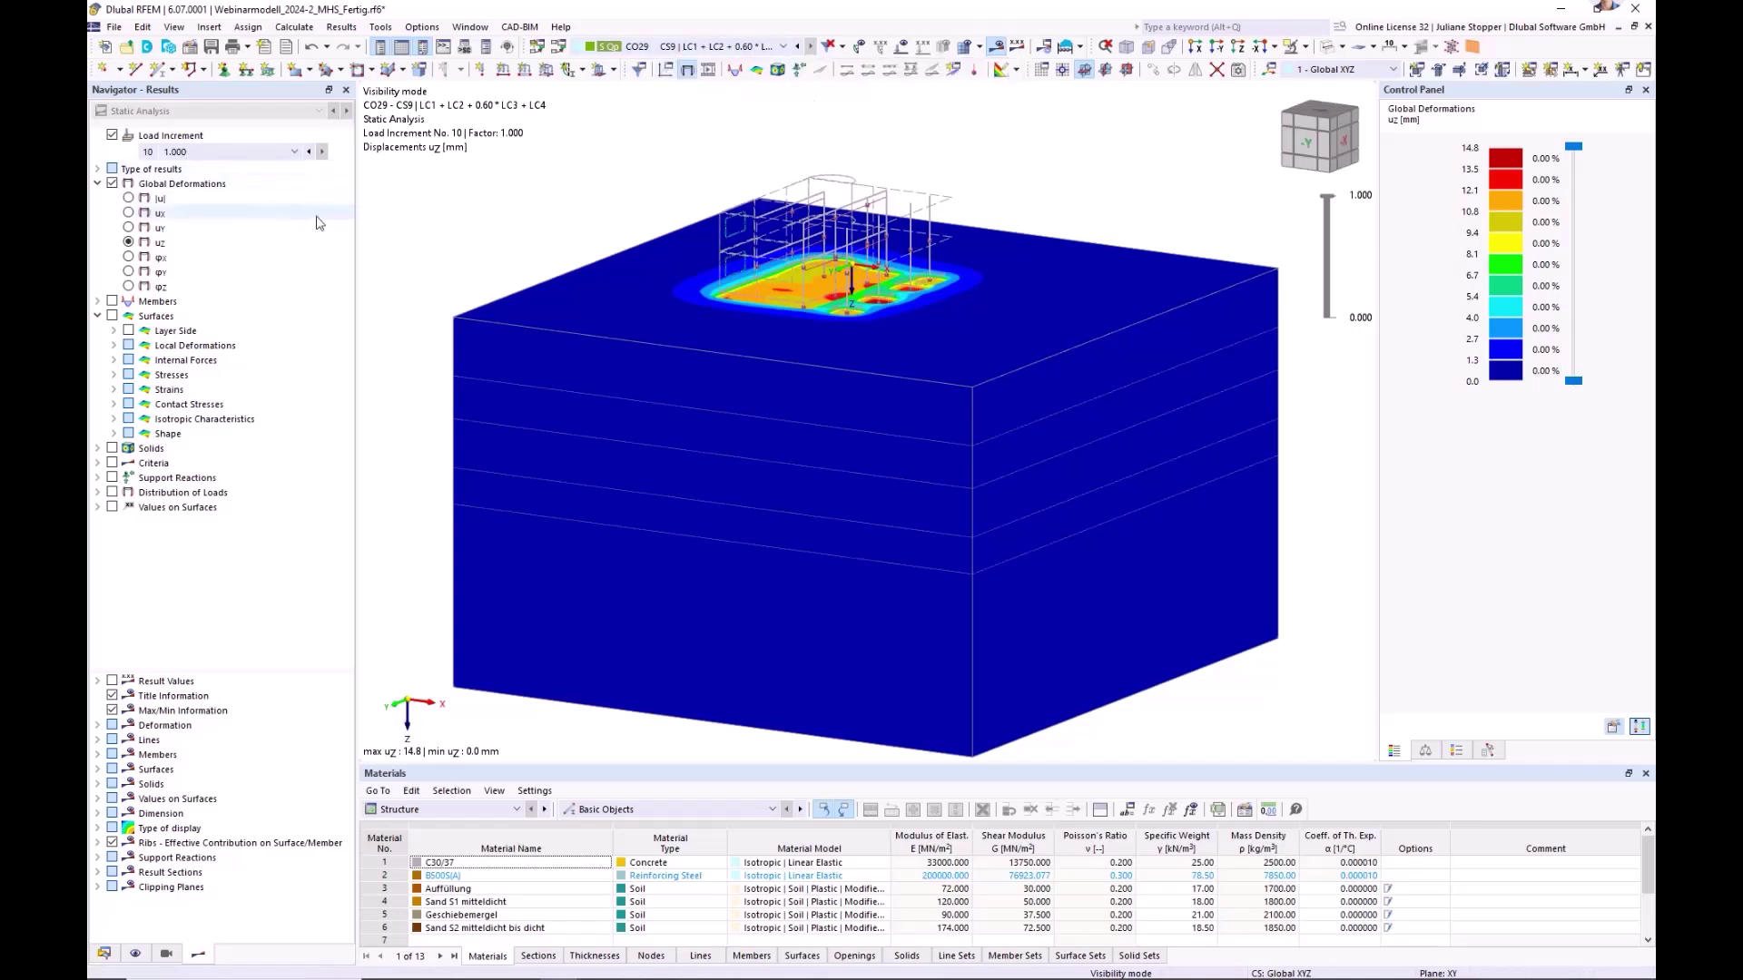
pyautogui.click(114, 137)
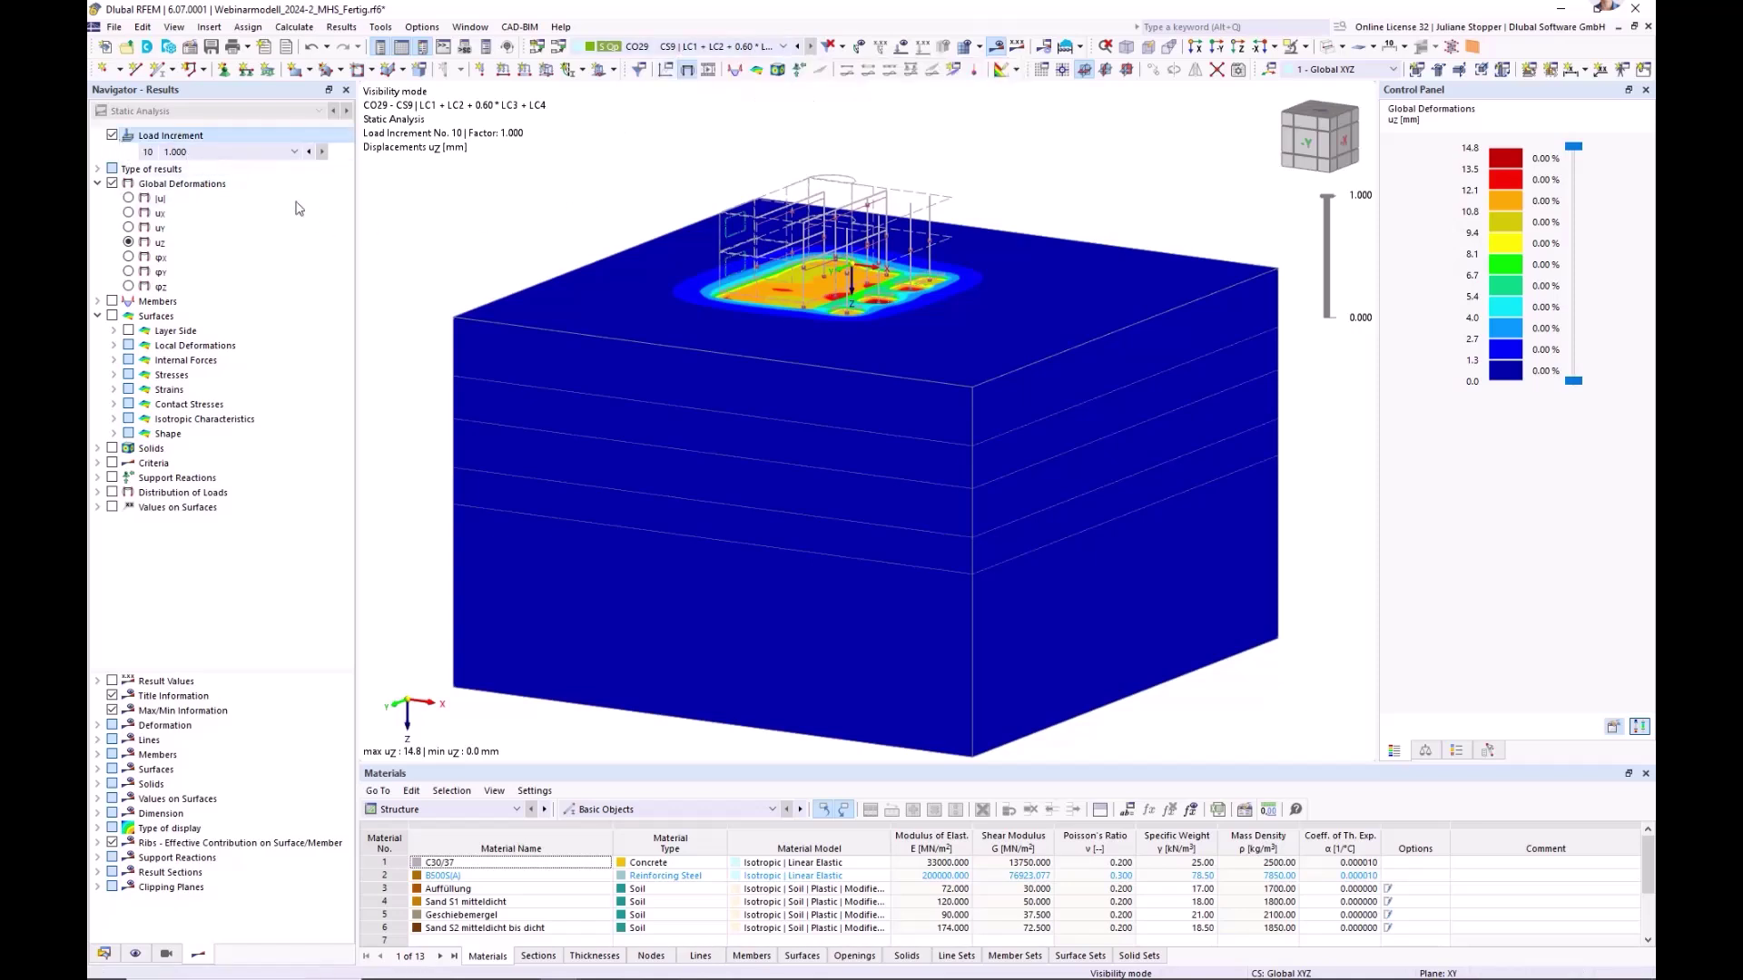
pyautogui.click(112, 135)
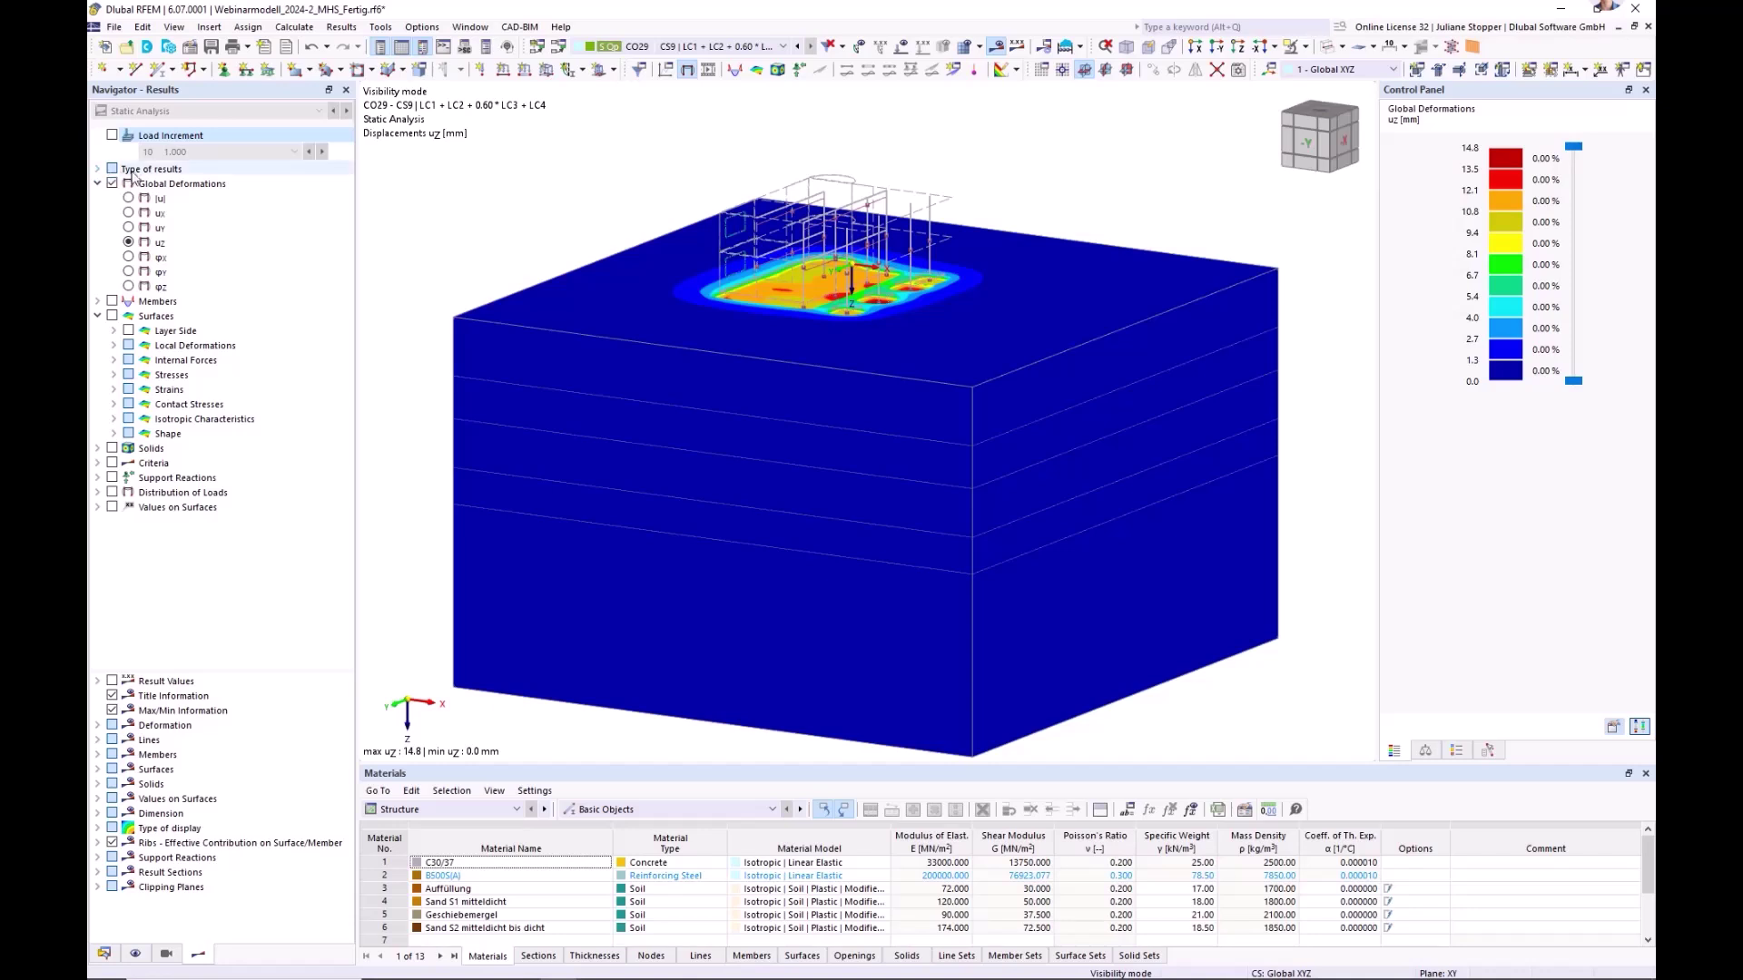
pyautogui.doubleClick(131, 169)
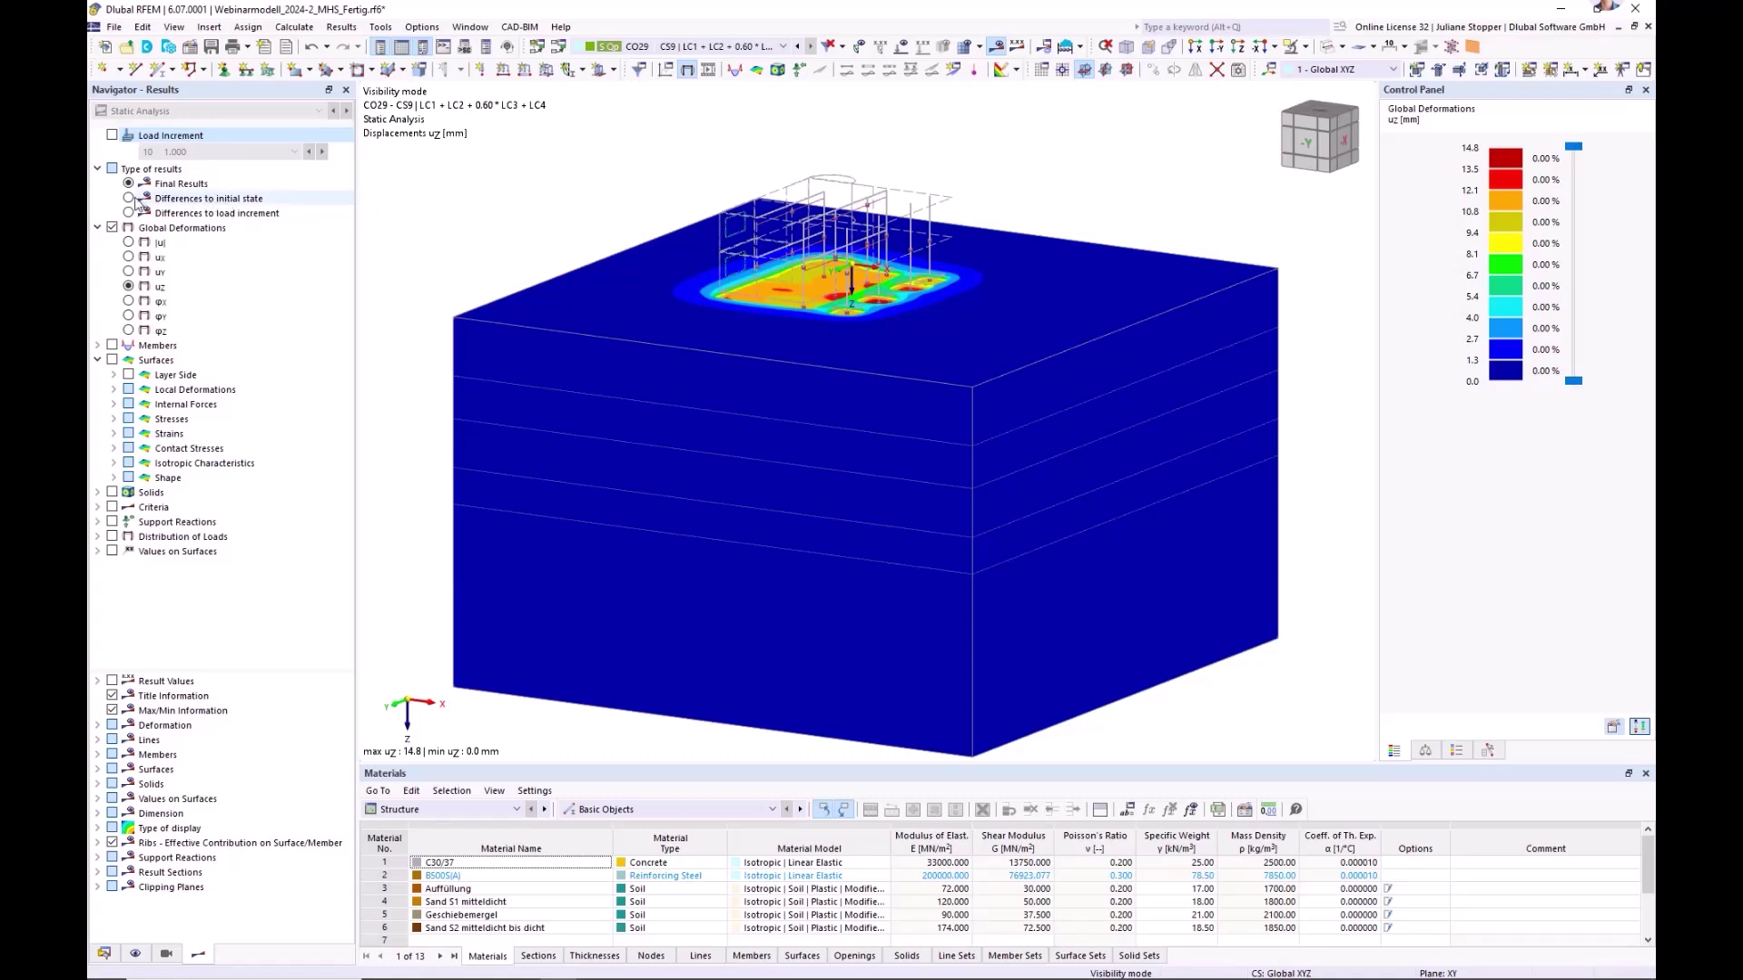
pyautogui.click(782, 47)
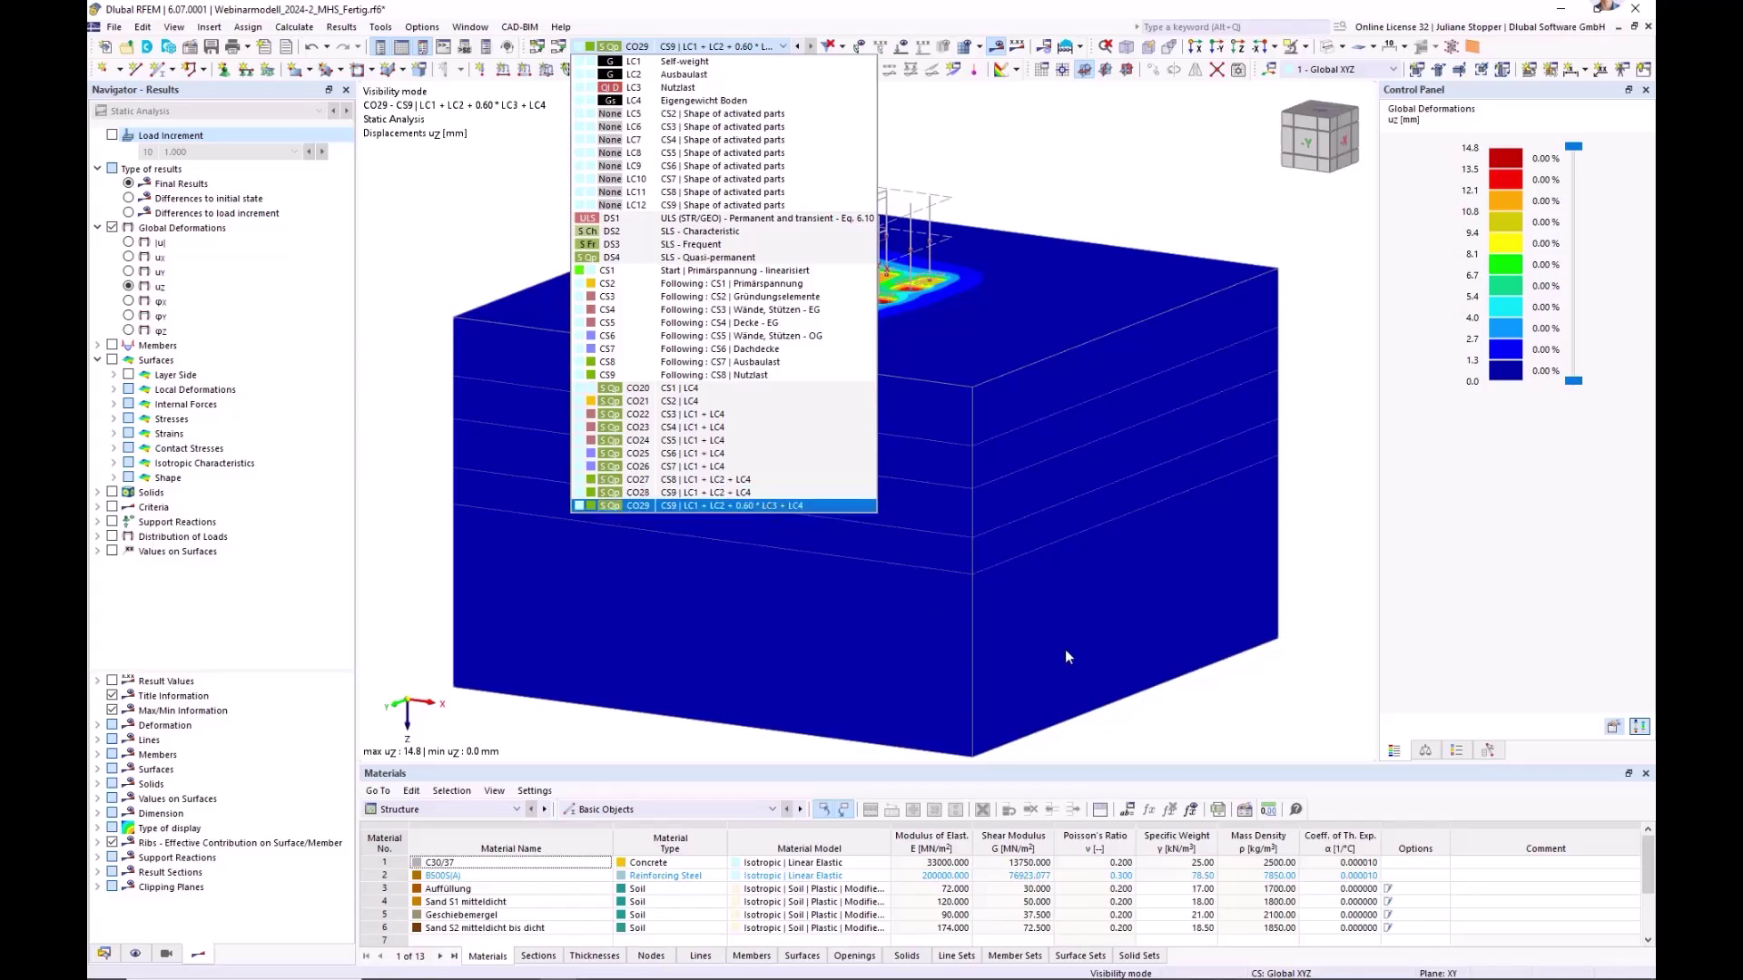
pyautogui.click(251, 202)
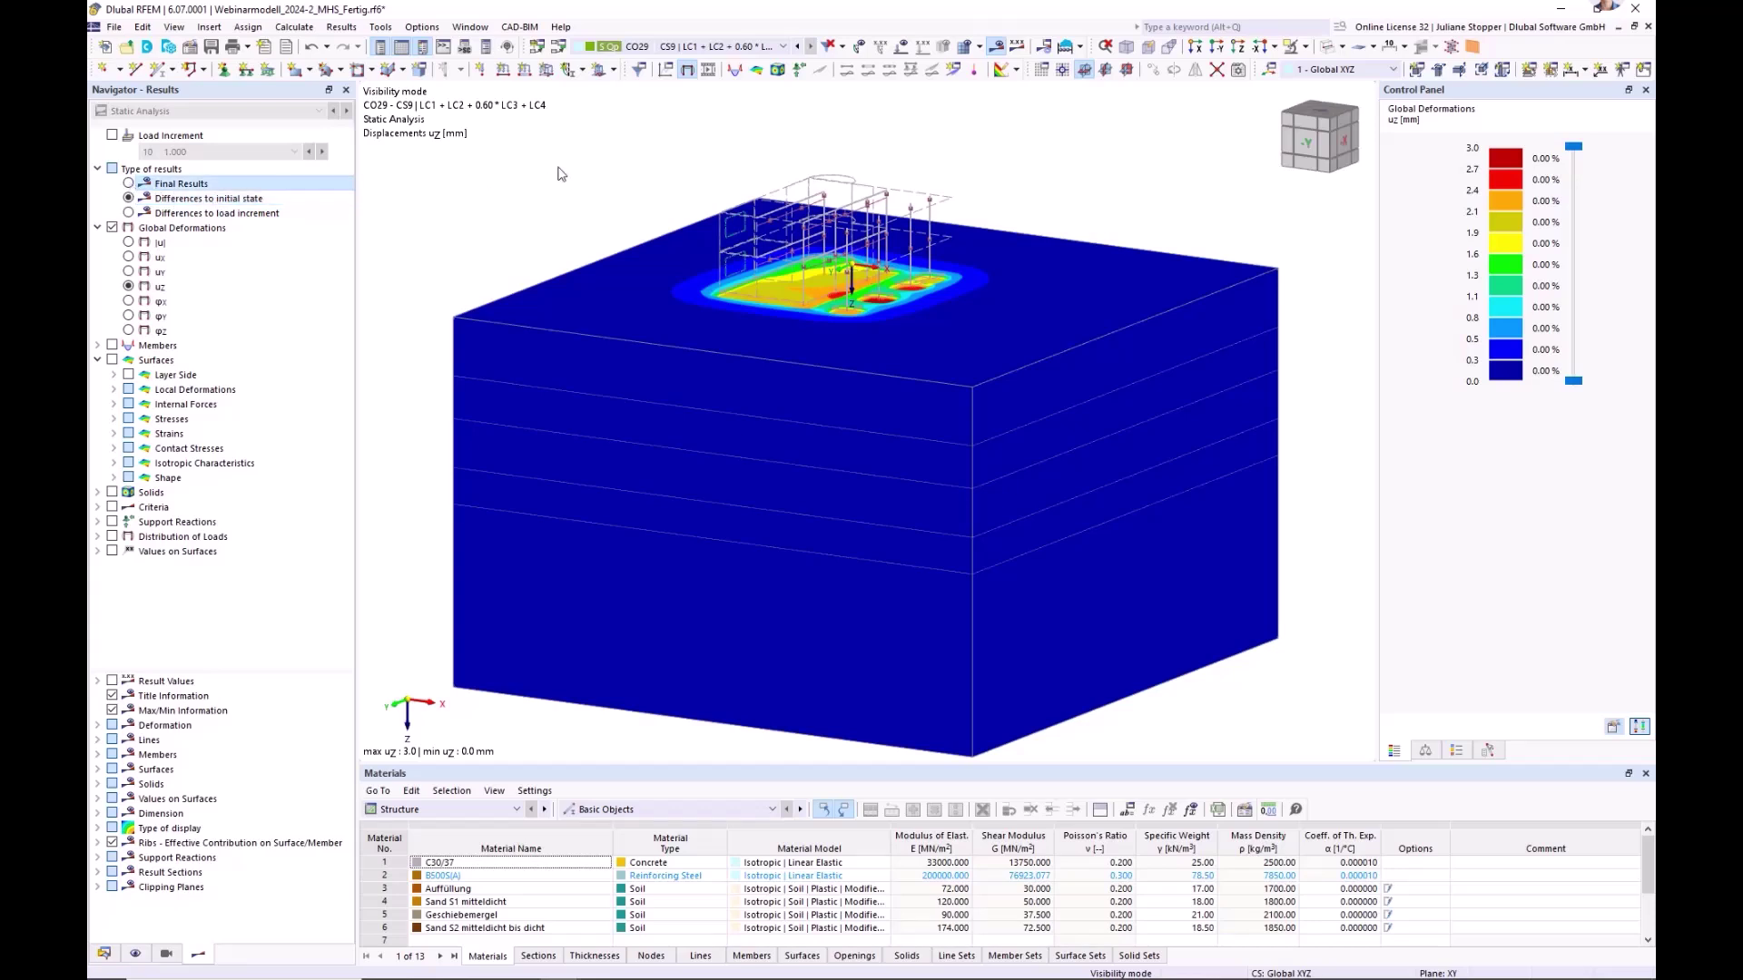
# - Restore the final results and examine the uz displacements of load combinations CO20 through CO25 one after another
pyautogui.click(701, 47)
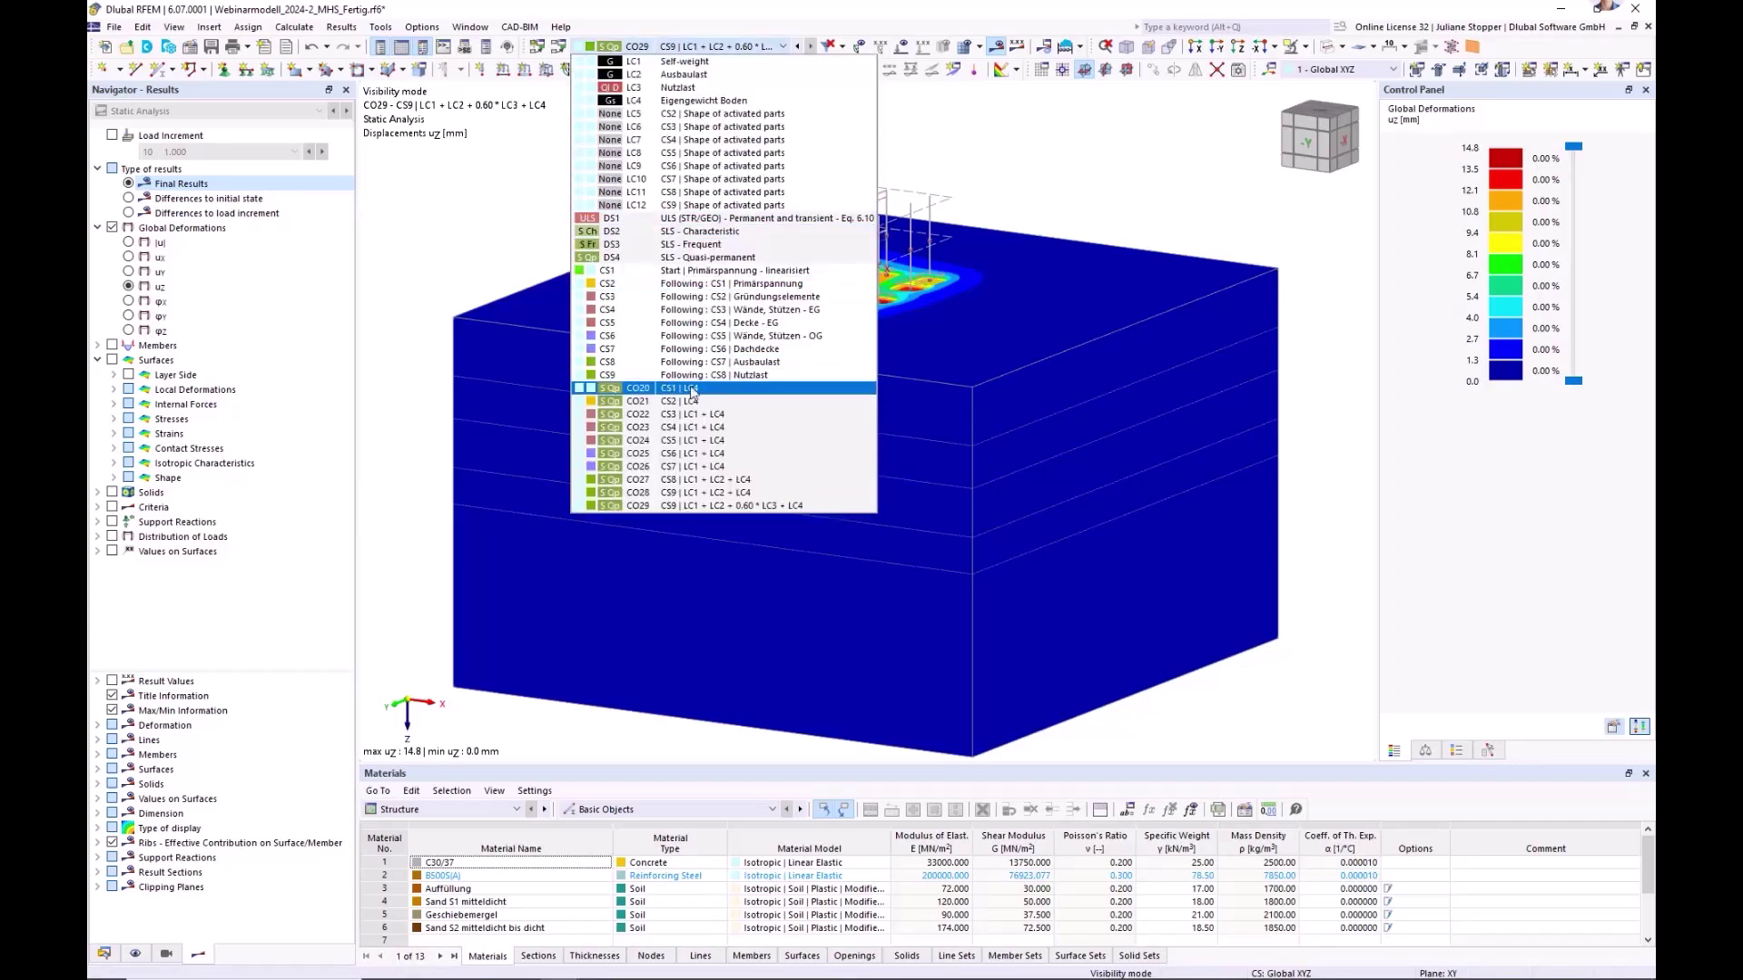
pyautogui.click(477, 233)
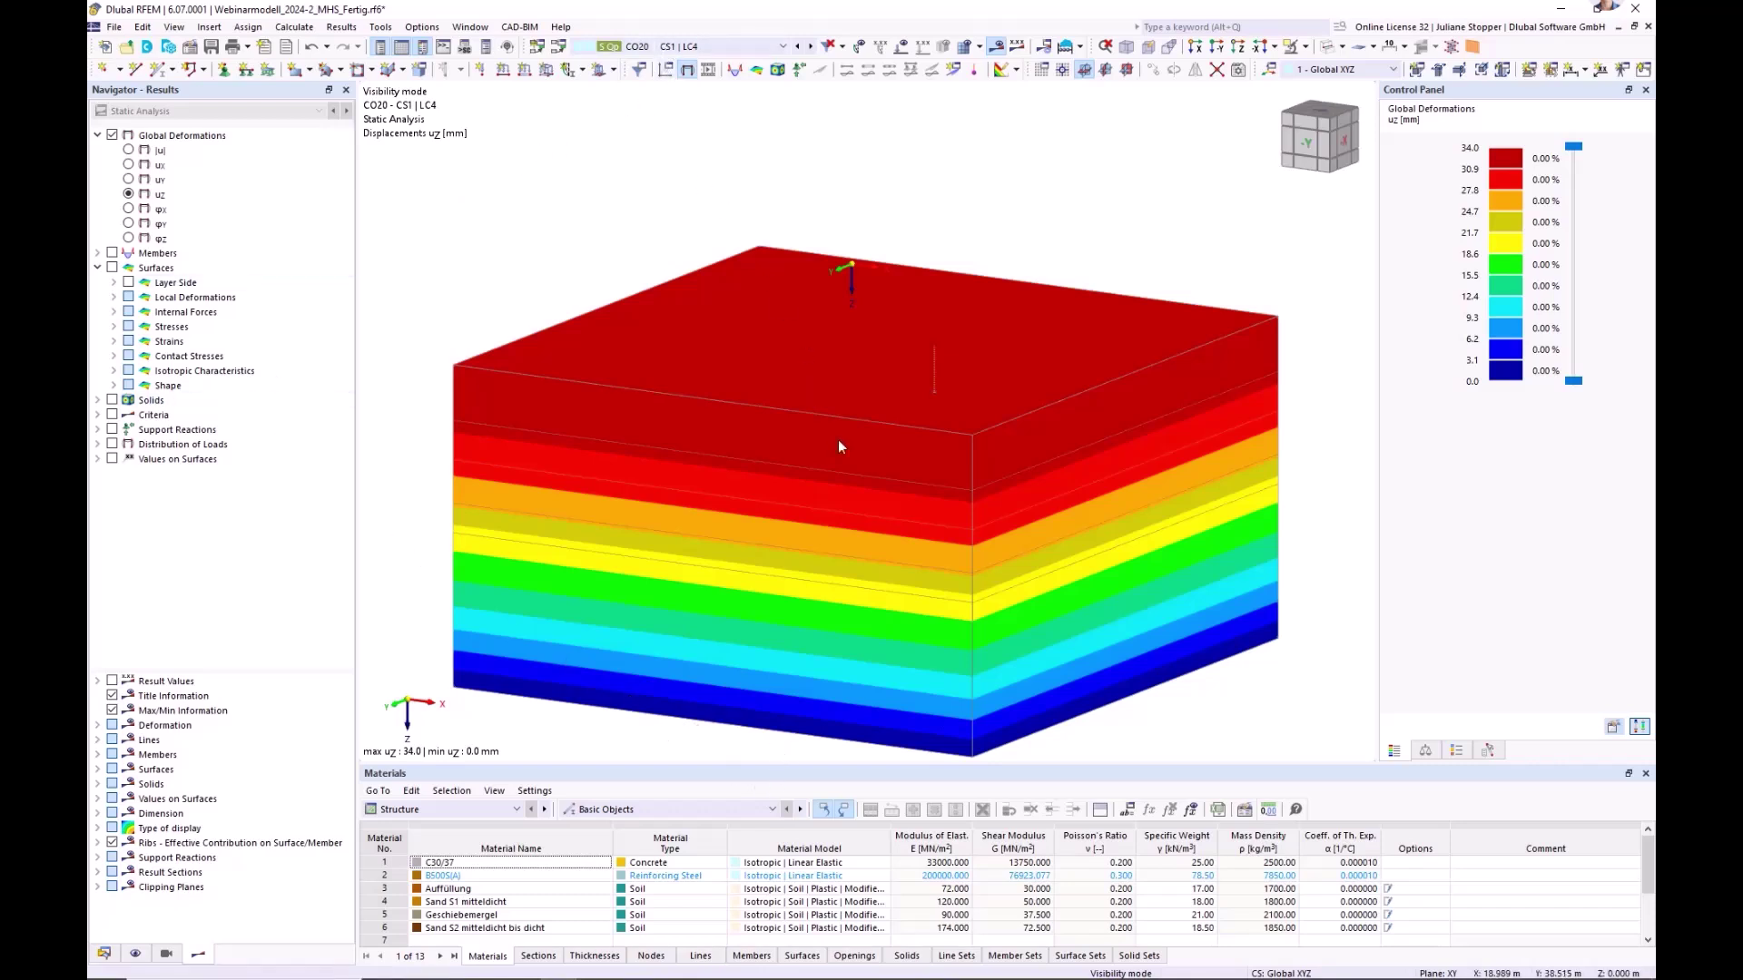
pyautogui.moveTo(945, 595); pyautogui.dragTo(949, 530, button='middle')
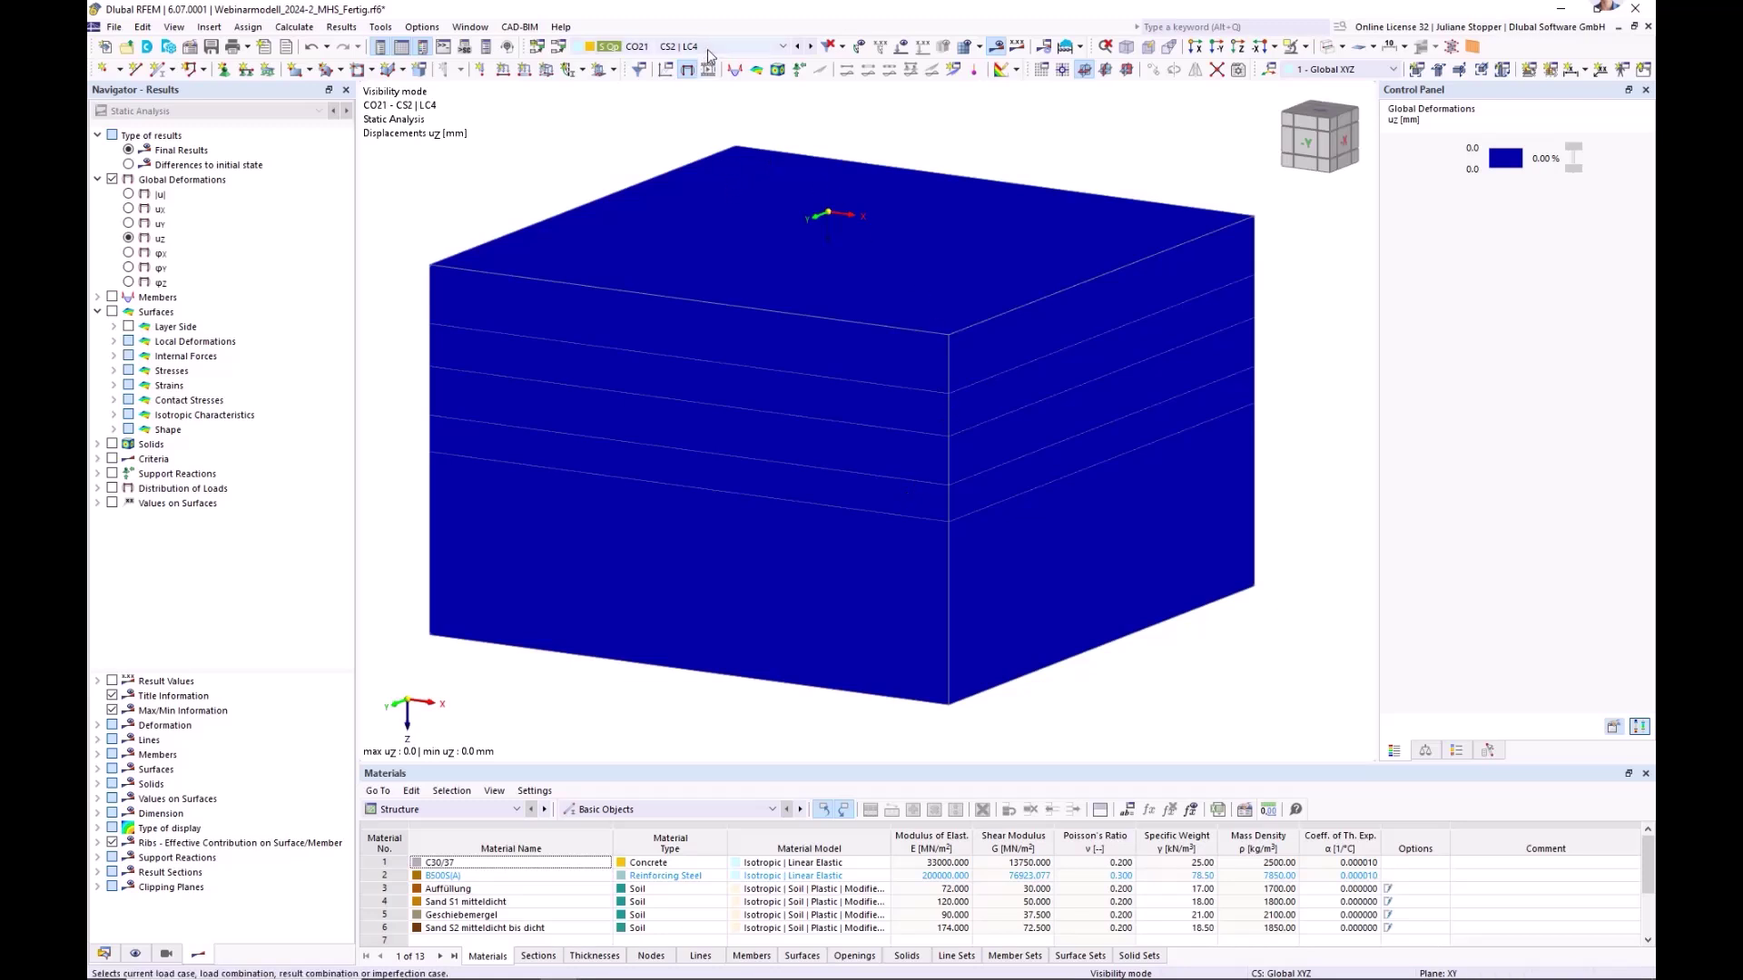
pyautogui.click(809, 46)
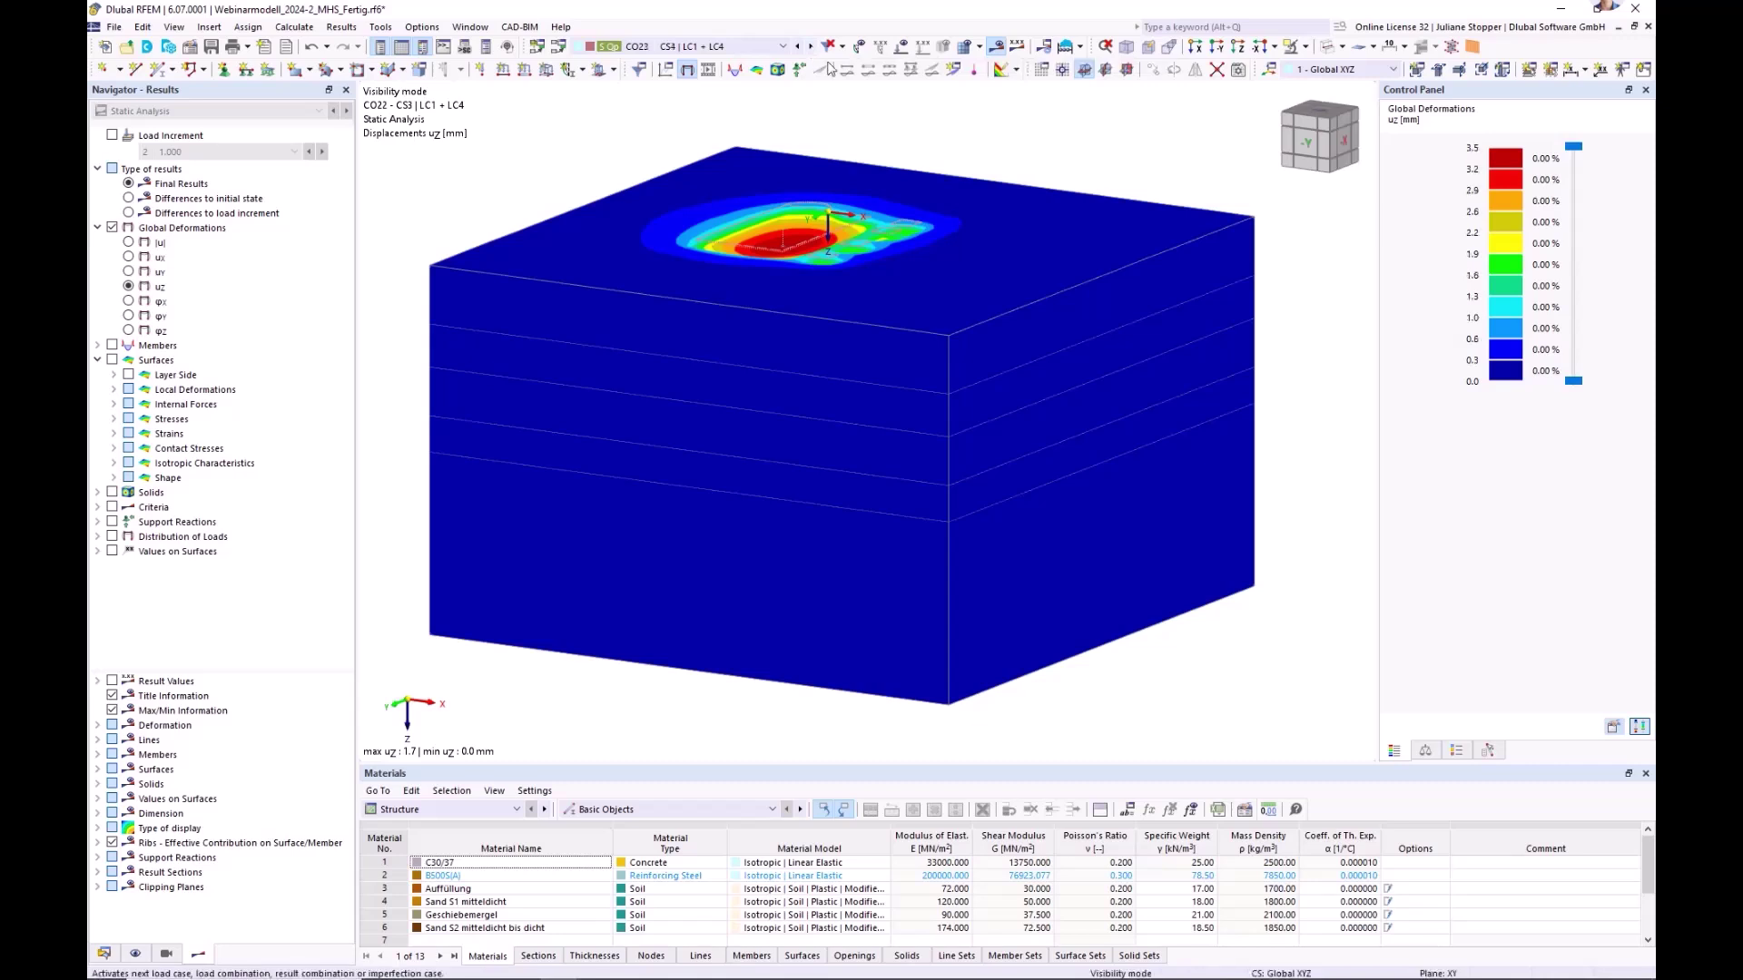
pyautogui.click(811, 47)
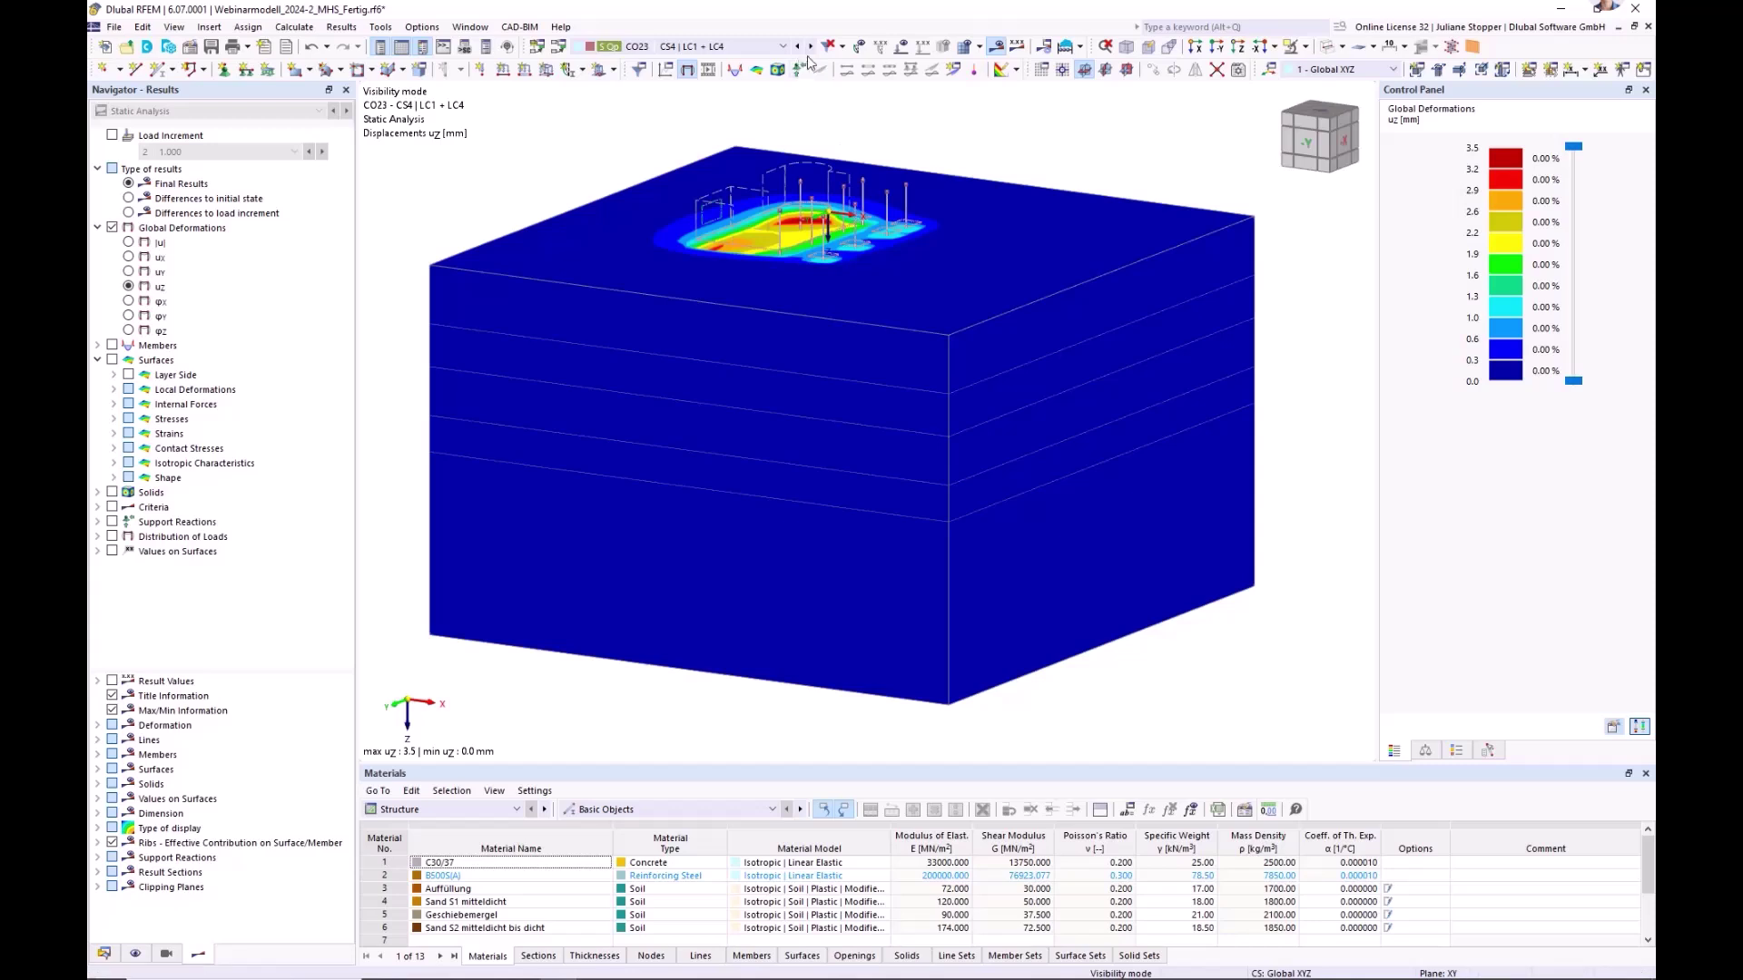
pyautogui.moveTo(845, 178); pyautogui.dragTo(828, 271, button='middle')
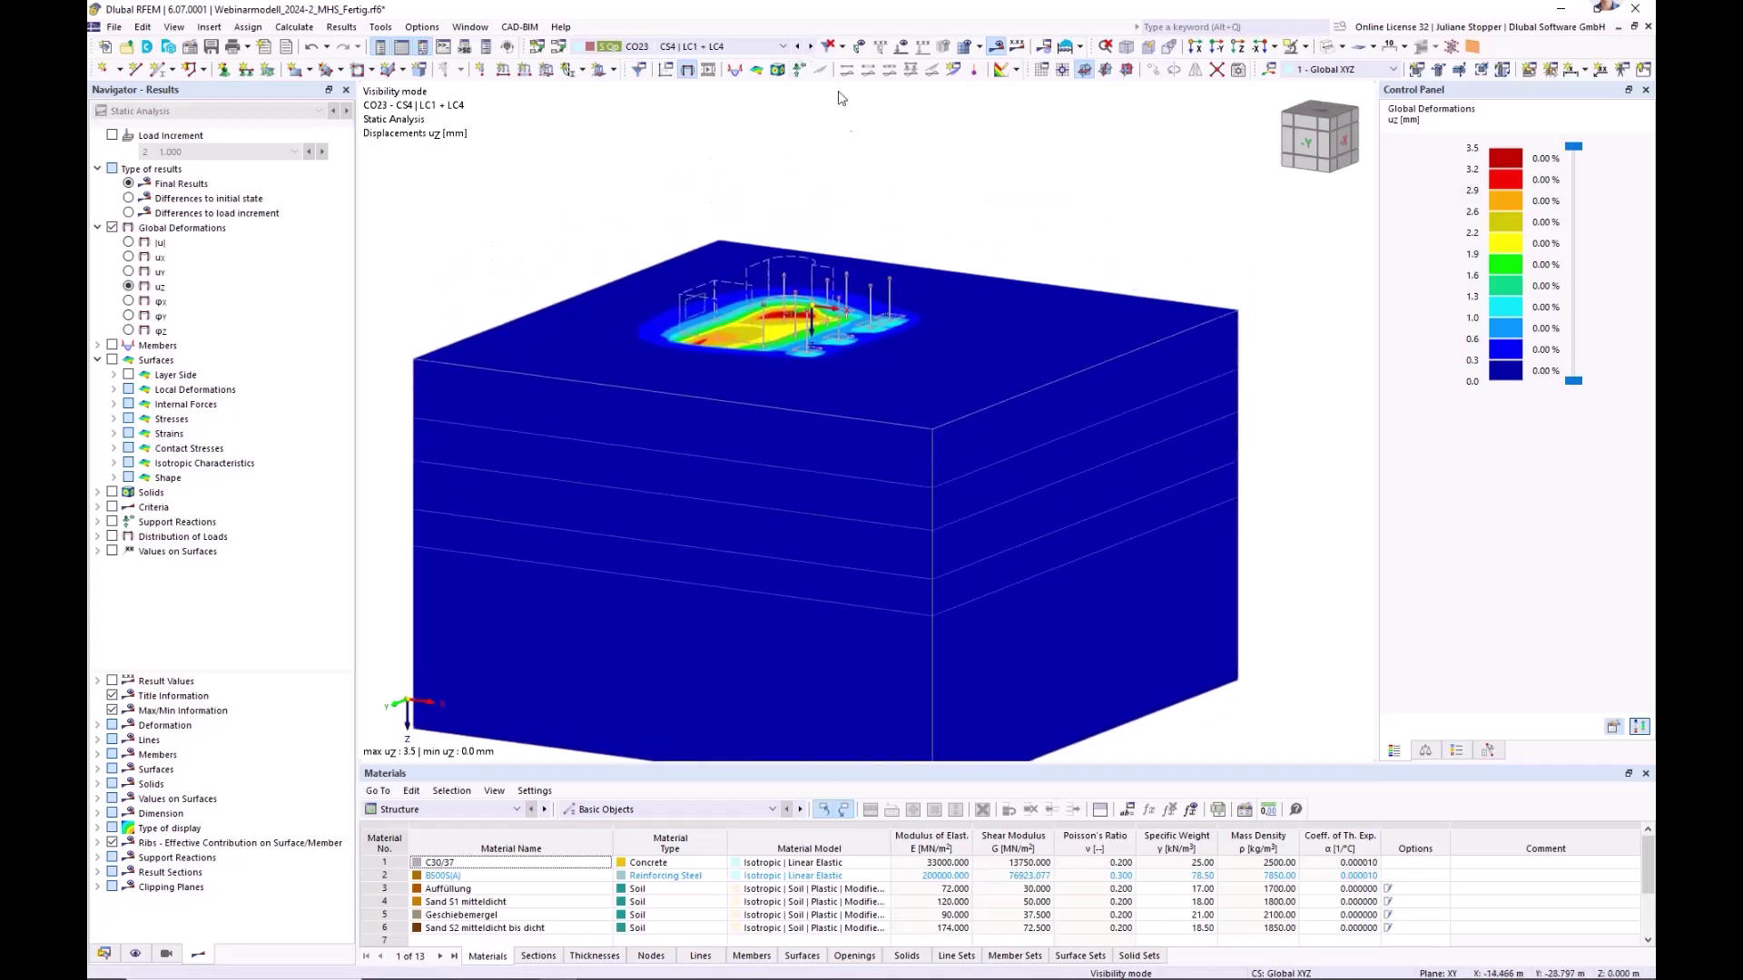
pyautogui.click(811, 48)
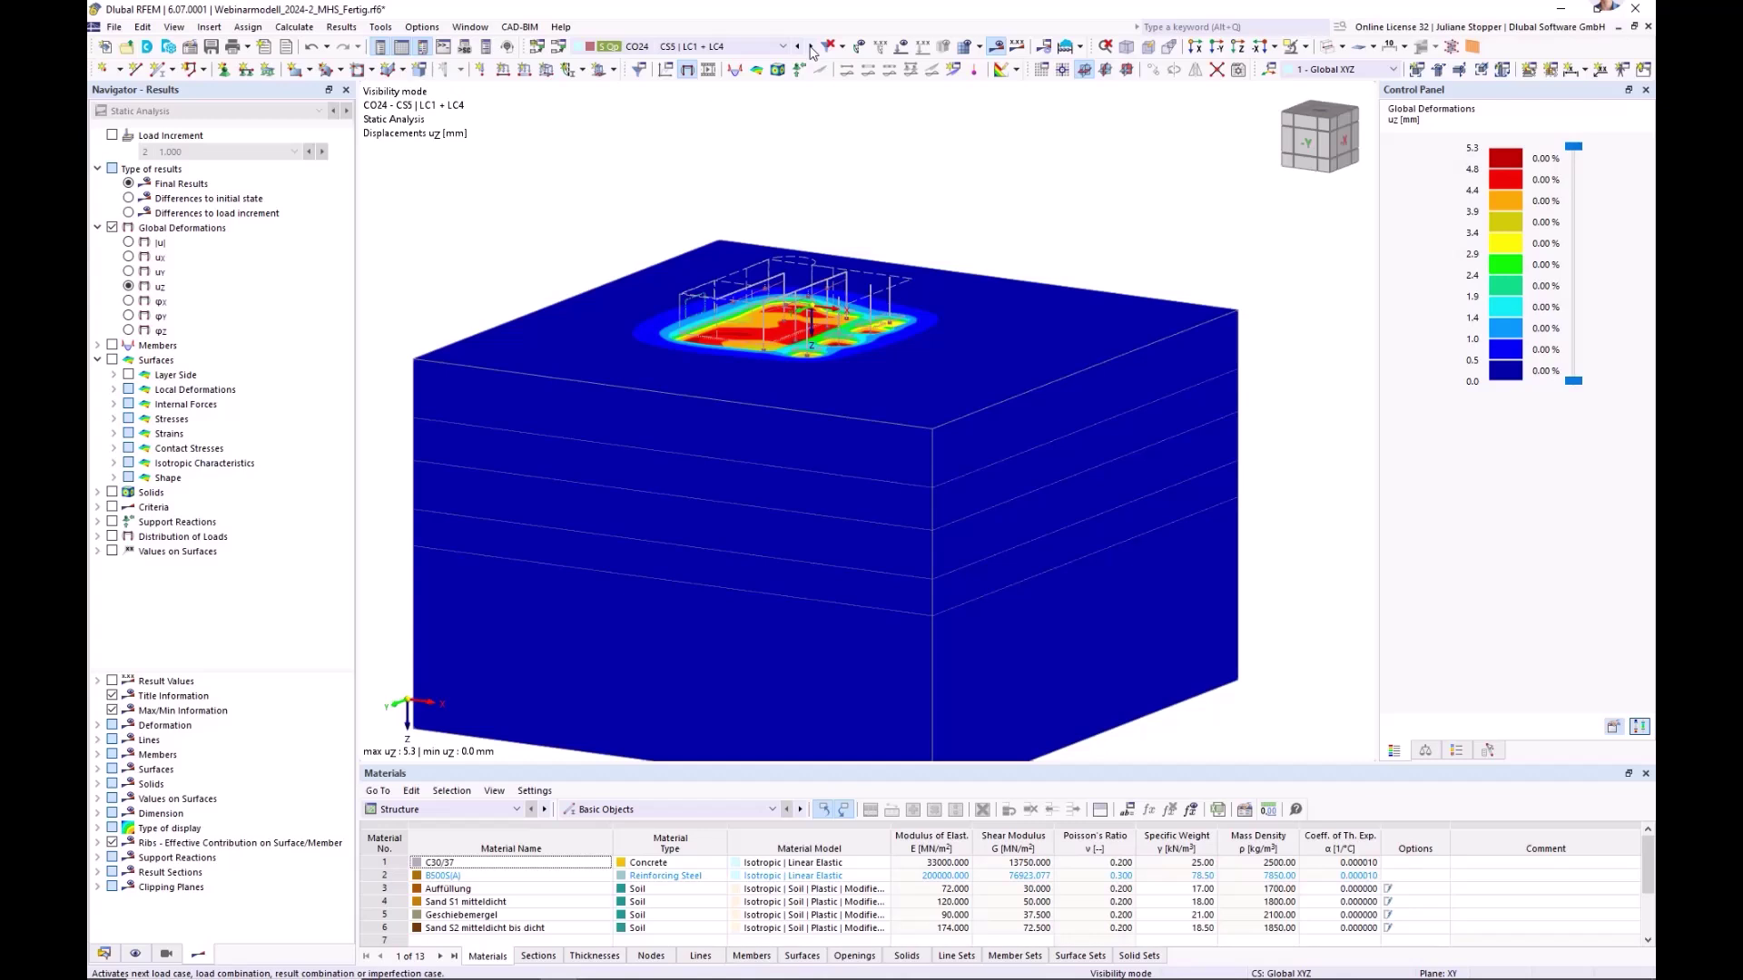
pyautogui.click(811, 48)
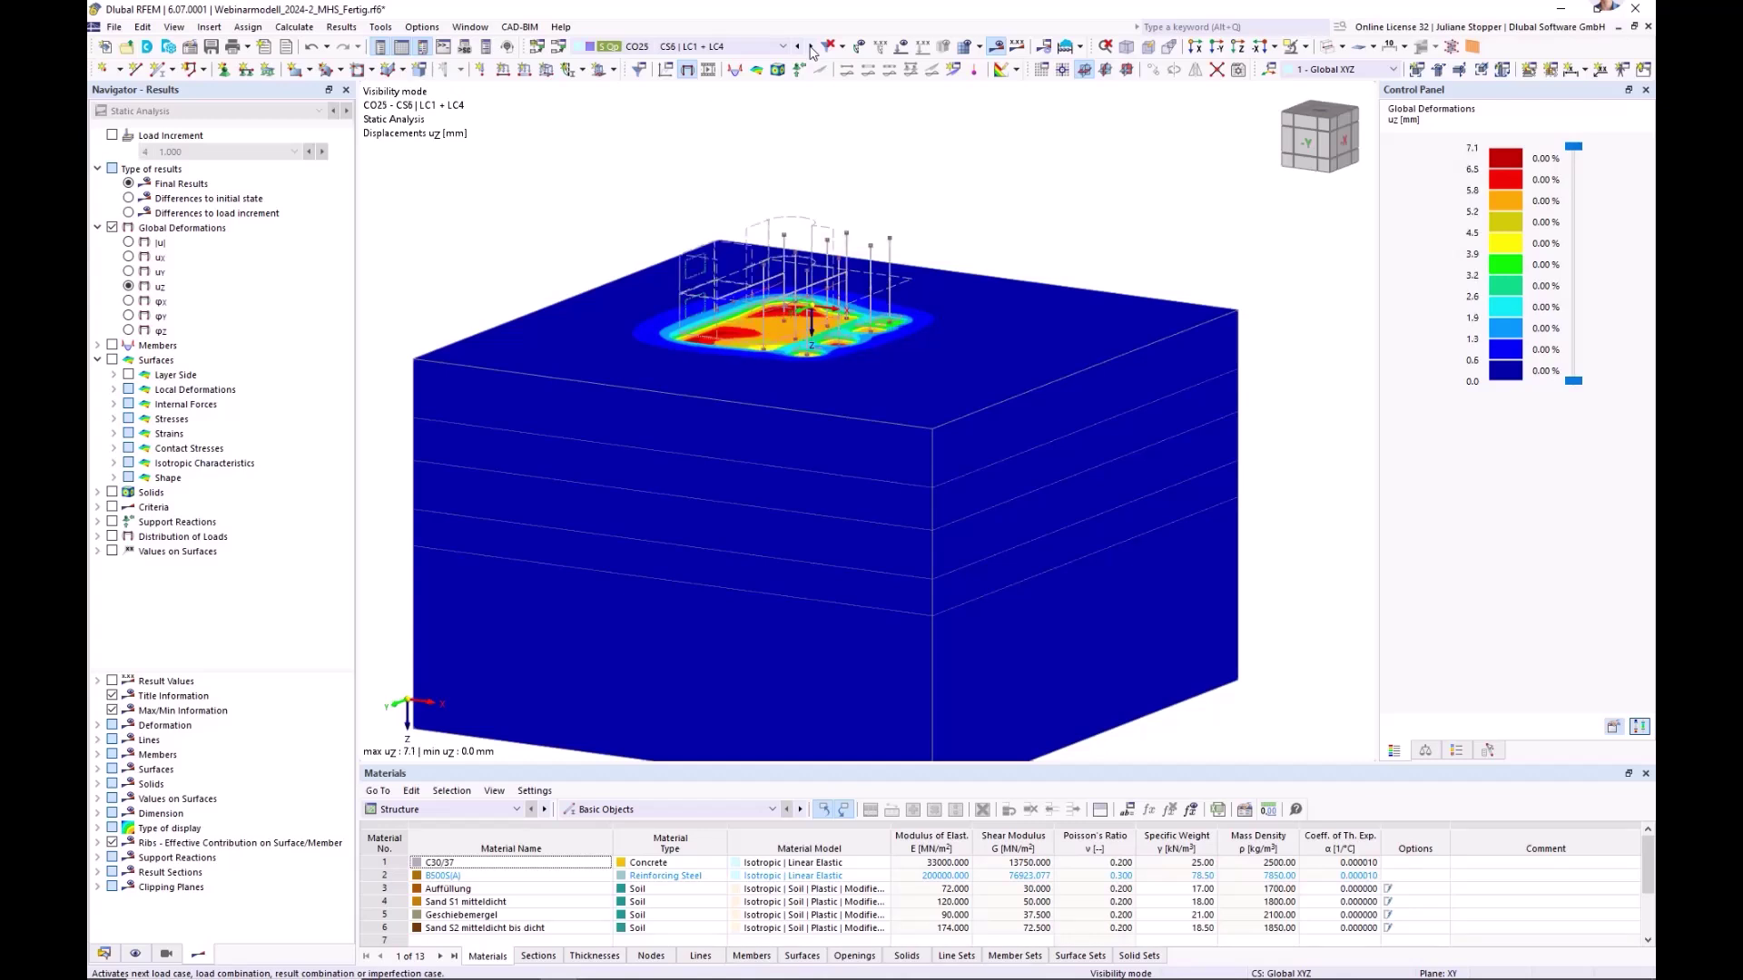
pyautogui.moveTo(793, 367); pyautogui.dragTo(717, 418, button='middle')
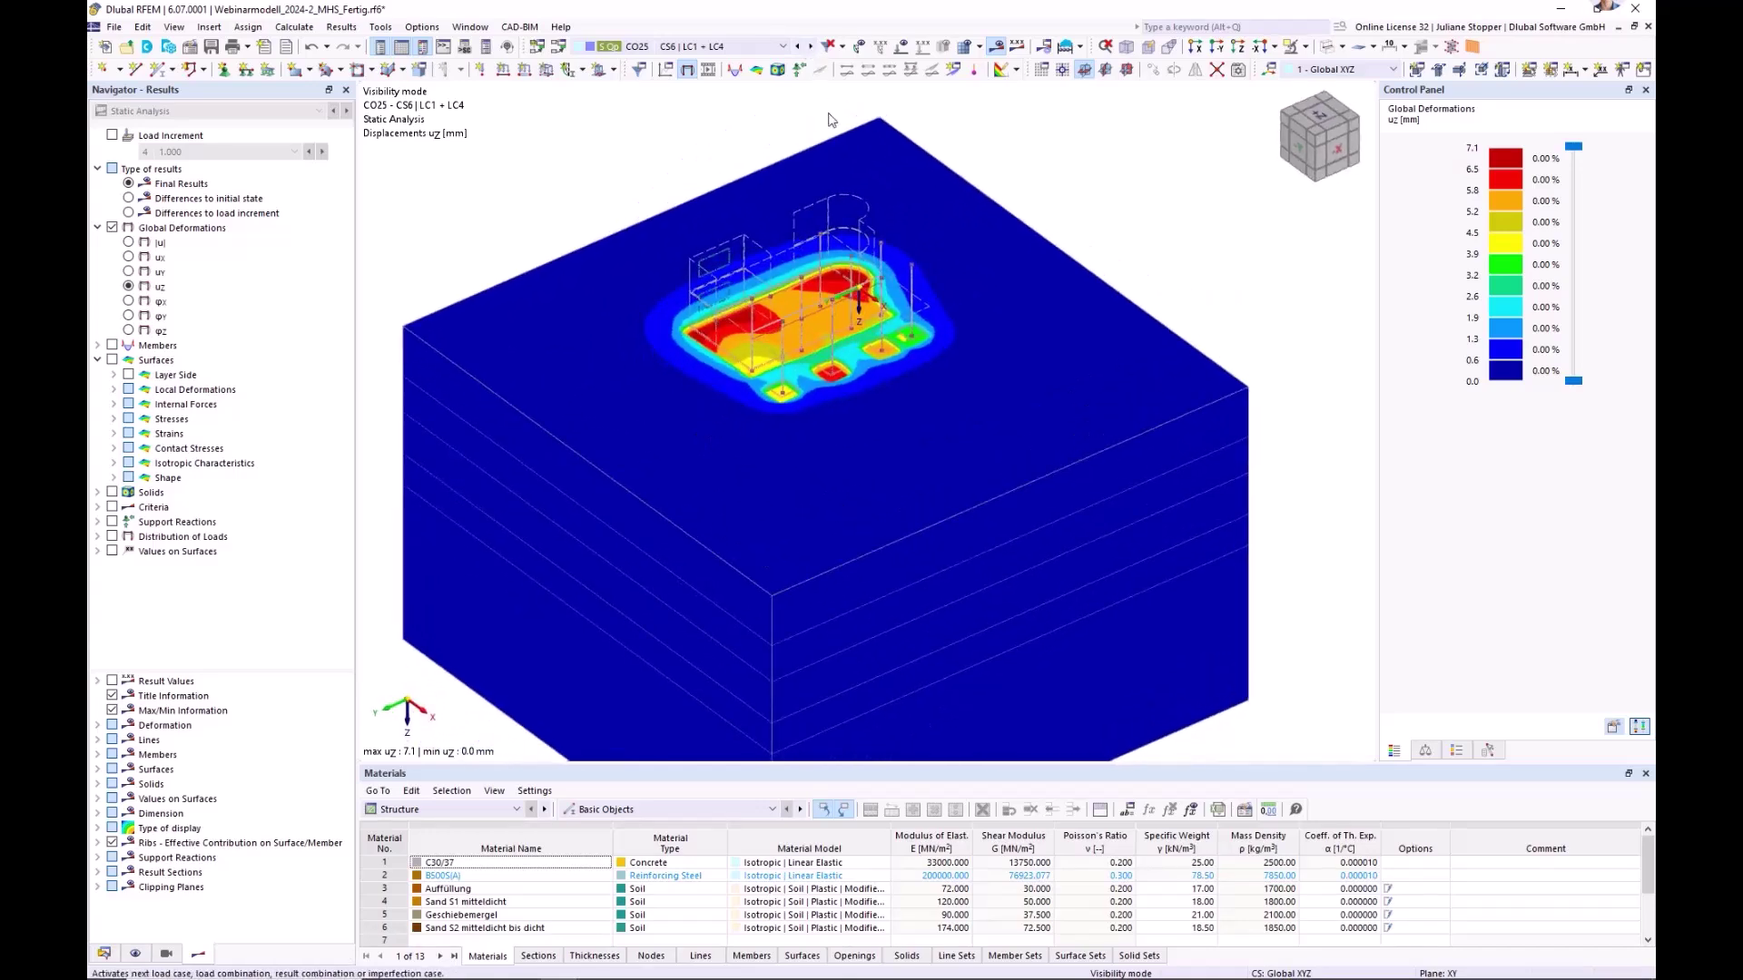
pyautogui.scroll(-1, 735, 55)
# - Return to the uz displacements of load combination CO29 and show the building as a solid rendered model
pyautogui.click(735, 47)
pyautogui.click(741, 506)
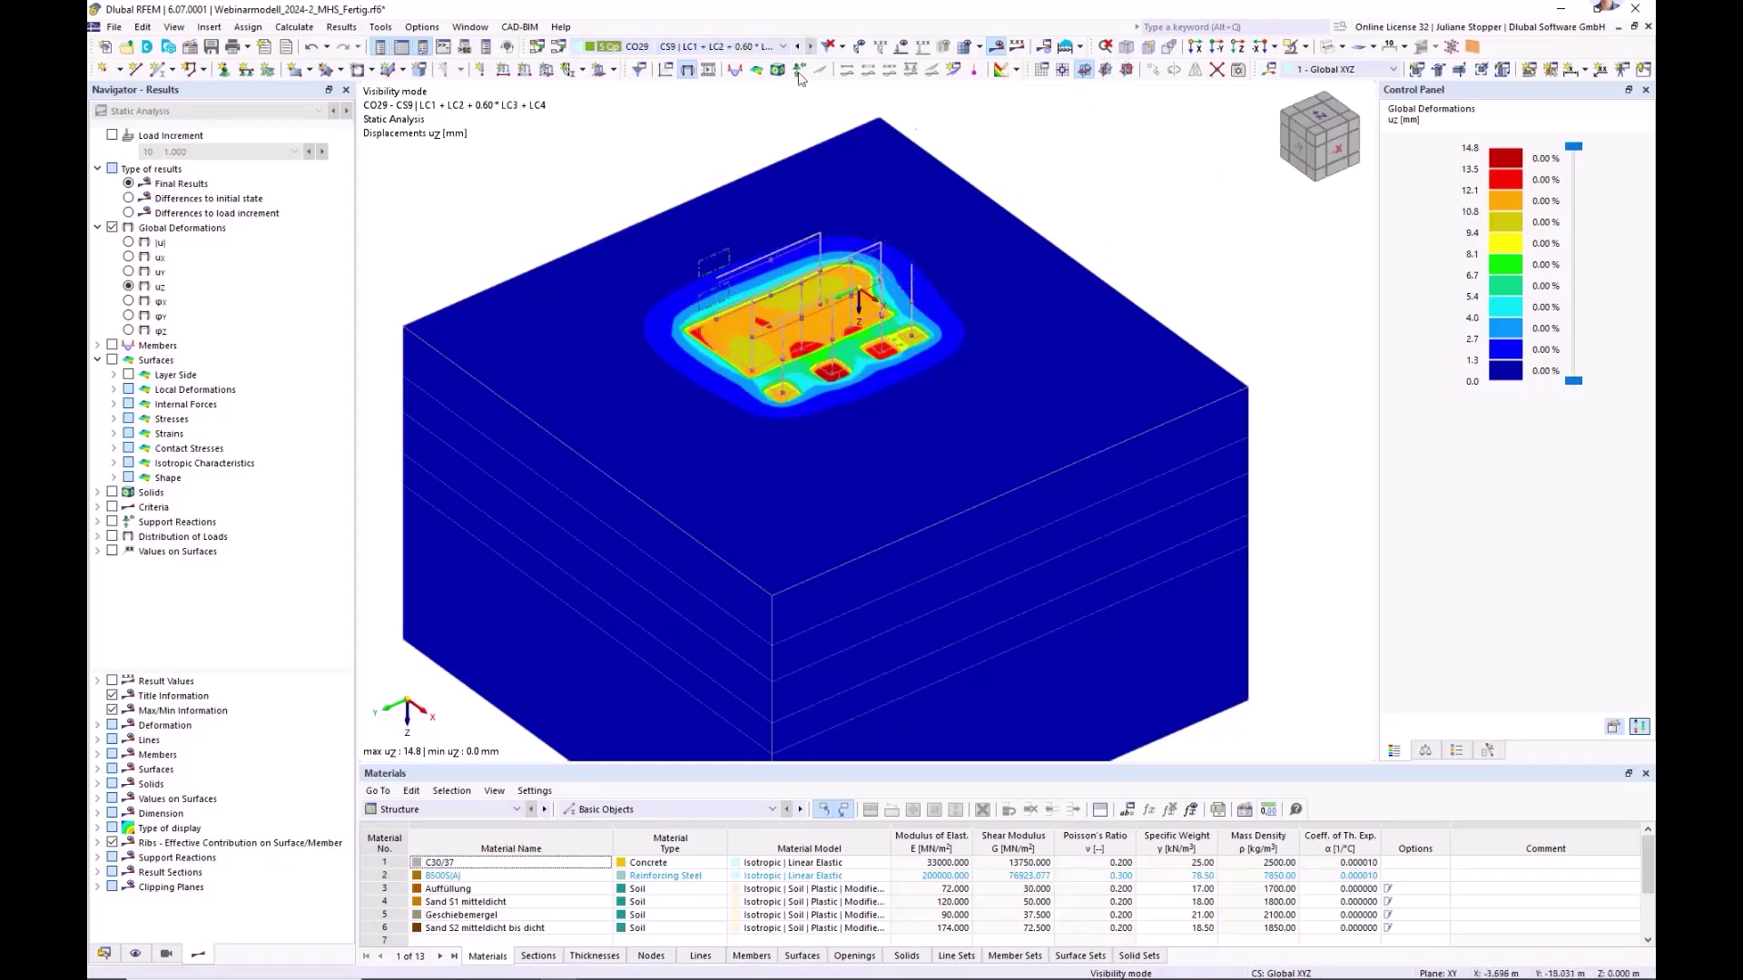
pyautogui.click(711, 51)
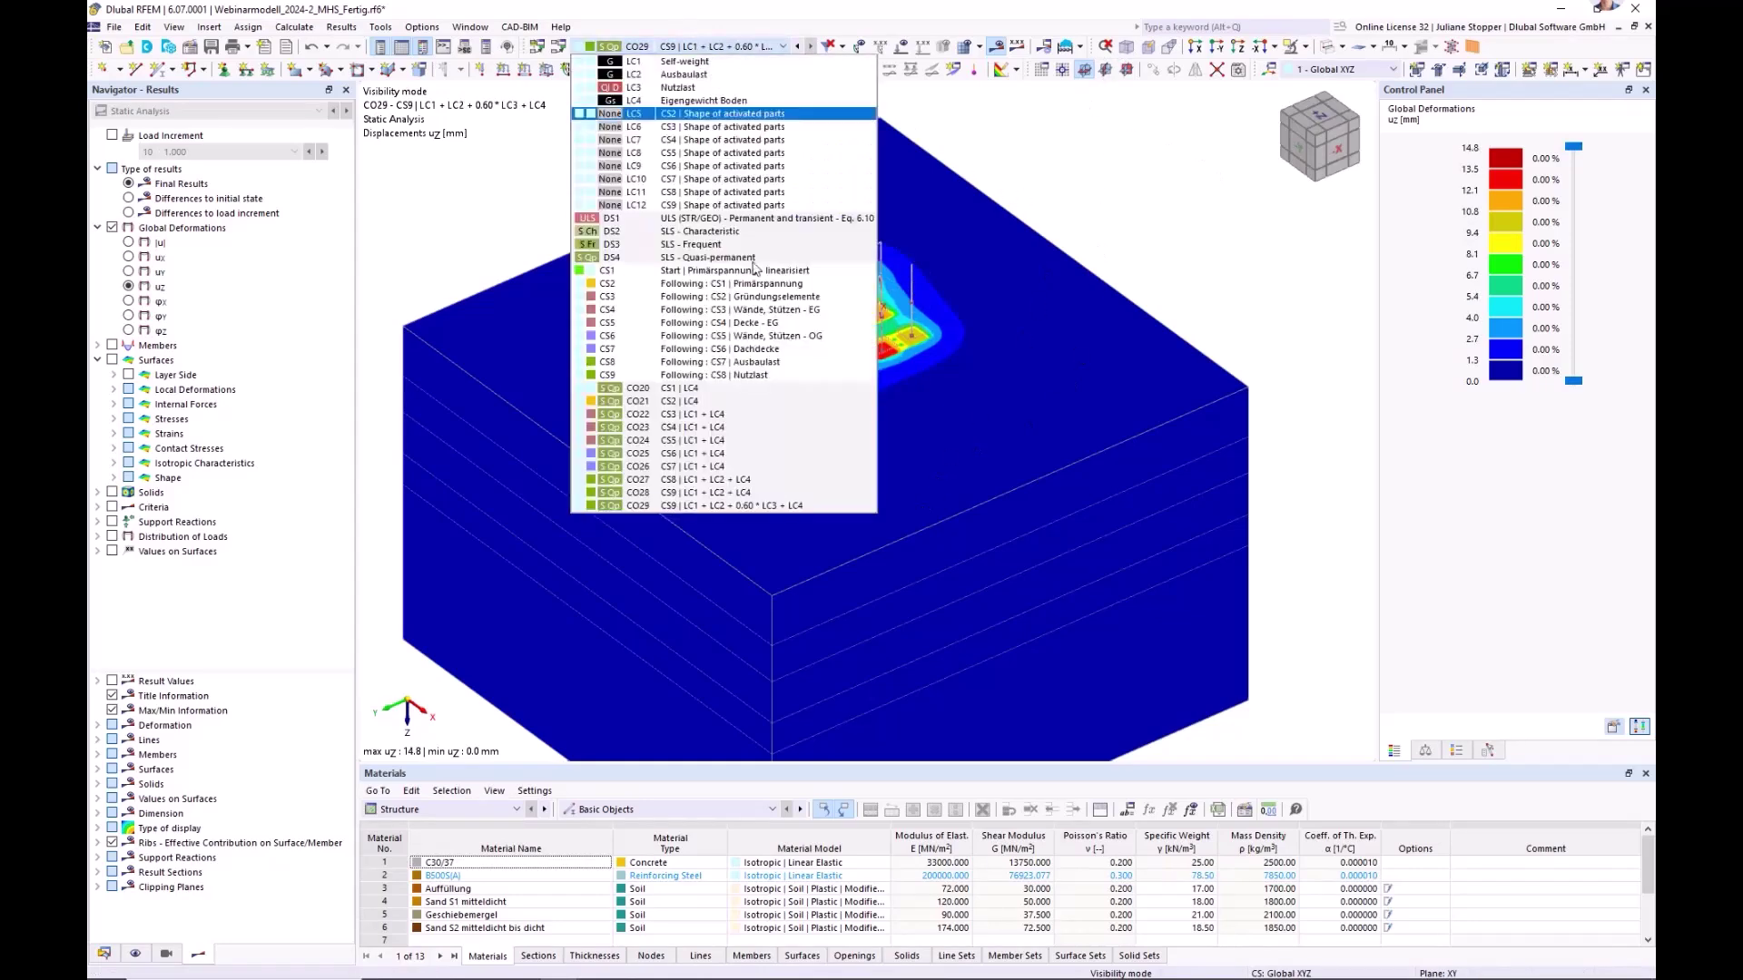
pyautogui.click(726, 506)
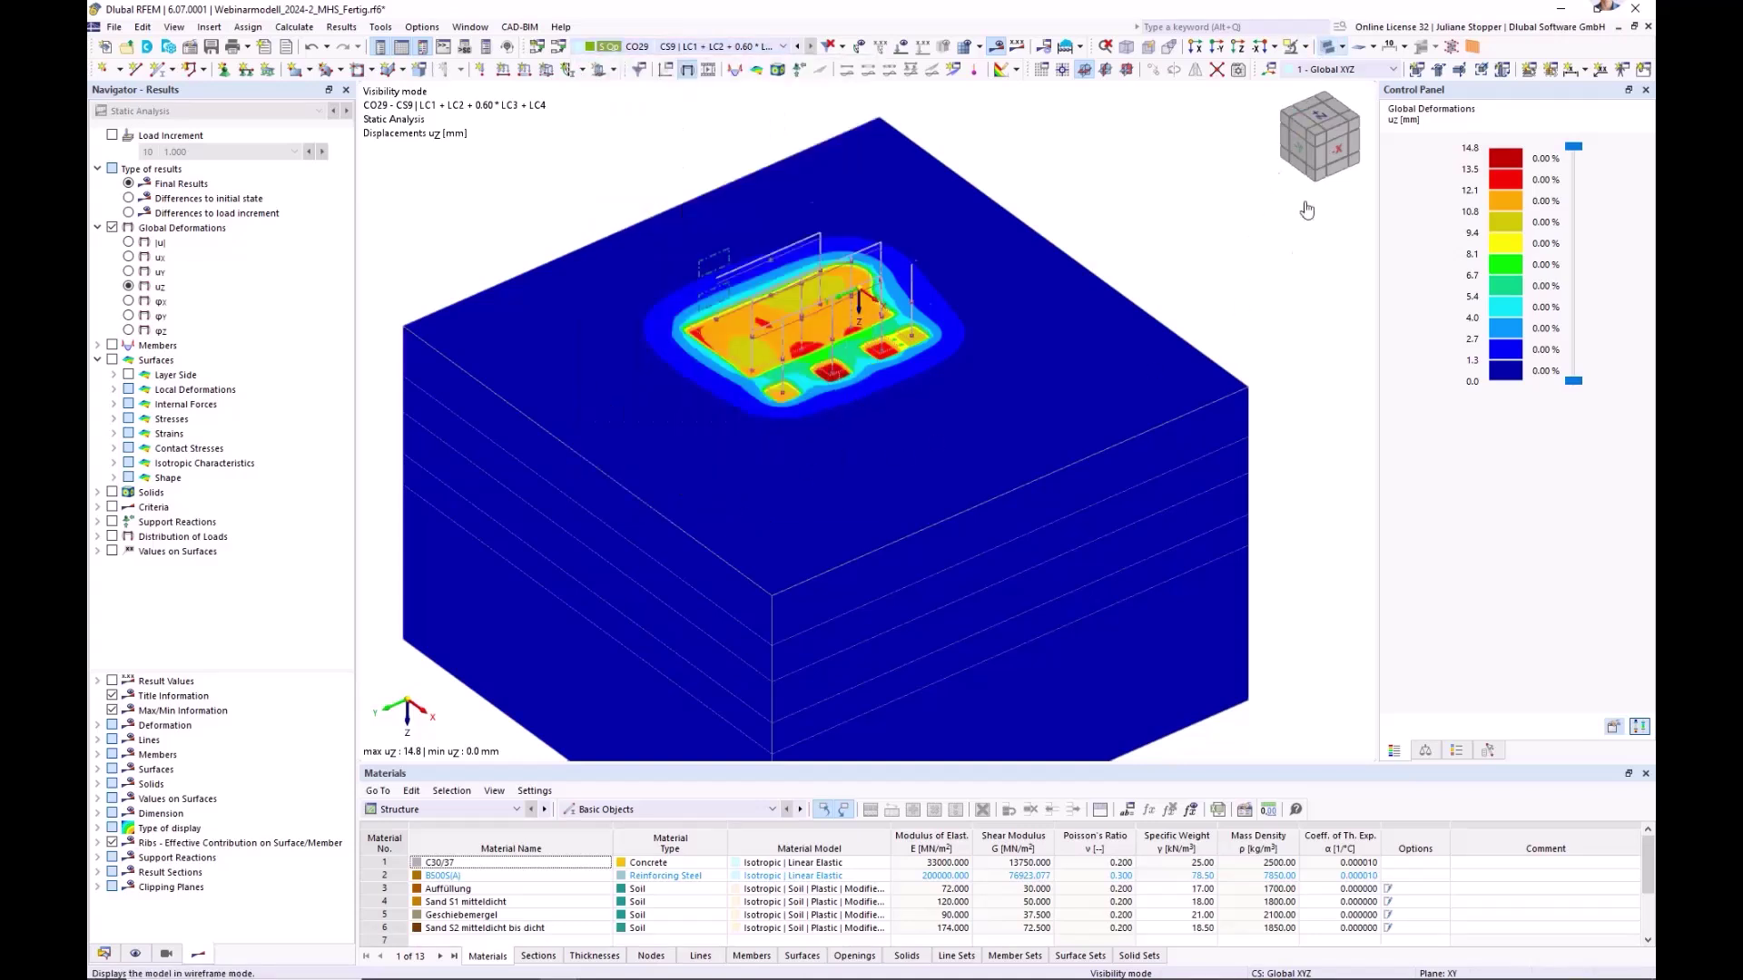
pyautogui.click(1319, 127)
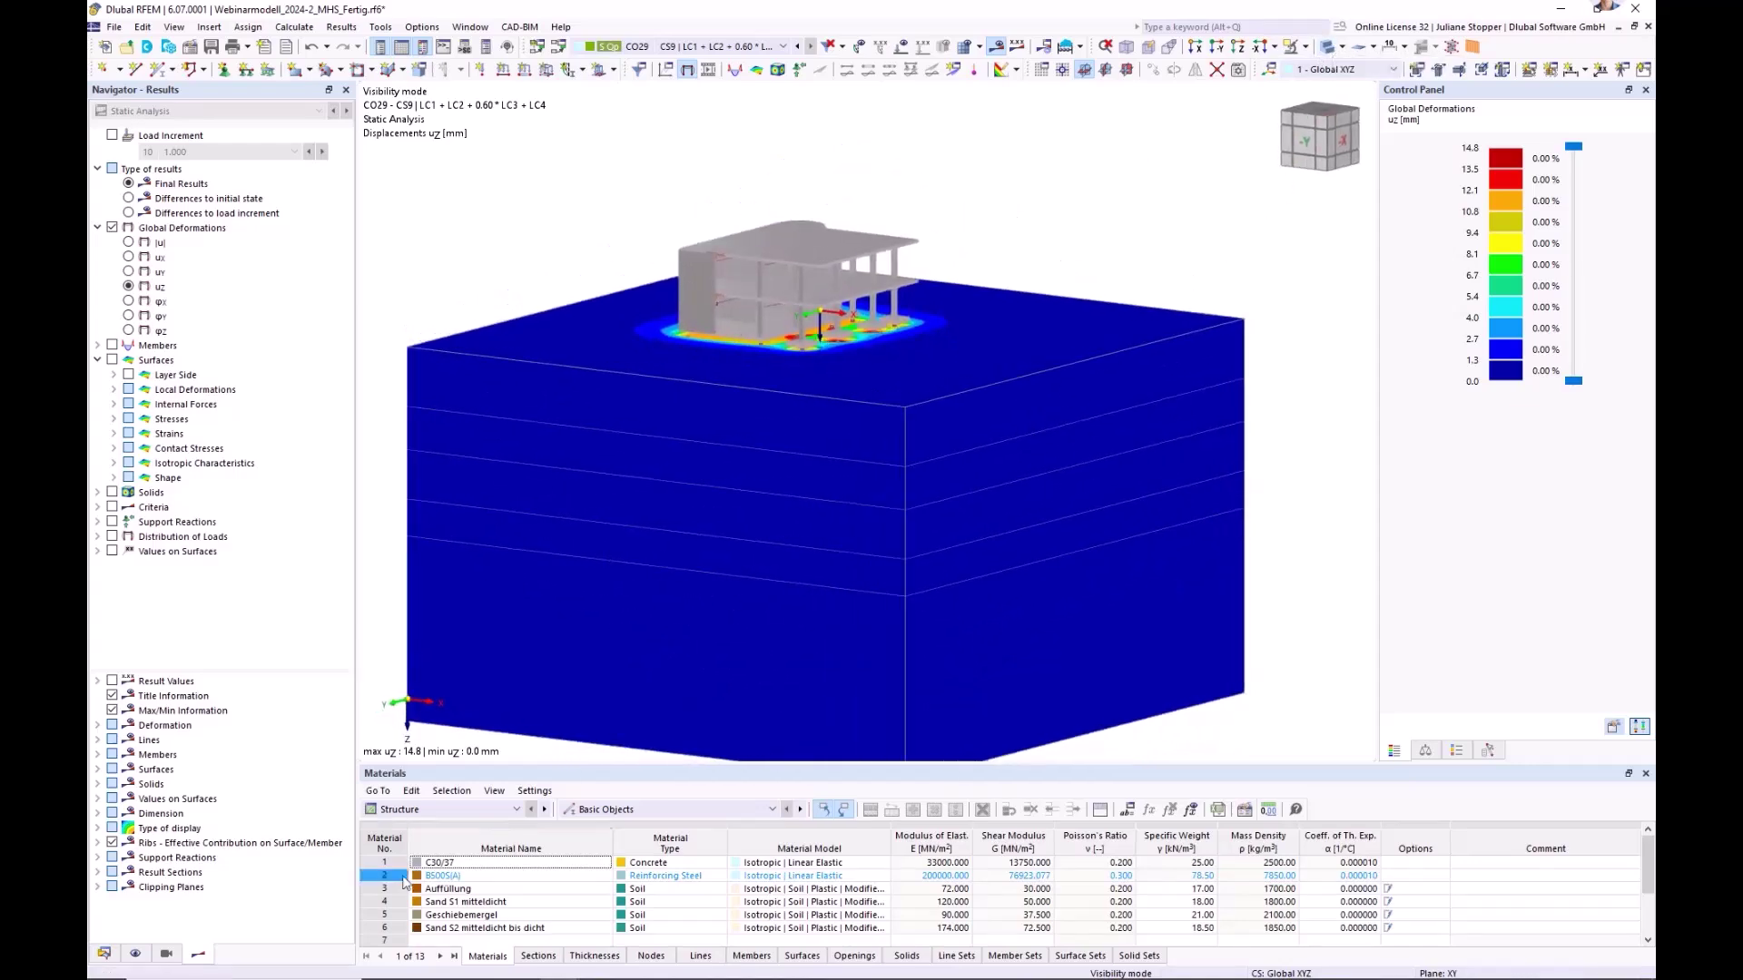
# - Start a new clipping plane, display the nodes, and pick the footing node at X 7.500, Y 8.500, Z -0.300 m as its origin
pyautogui.click(105, 953)
pyautogui.scroll(-2, 155, 737)
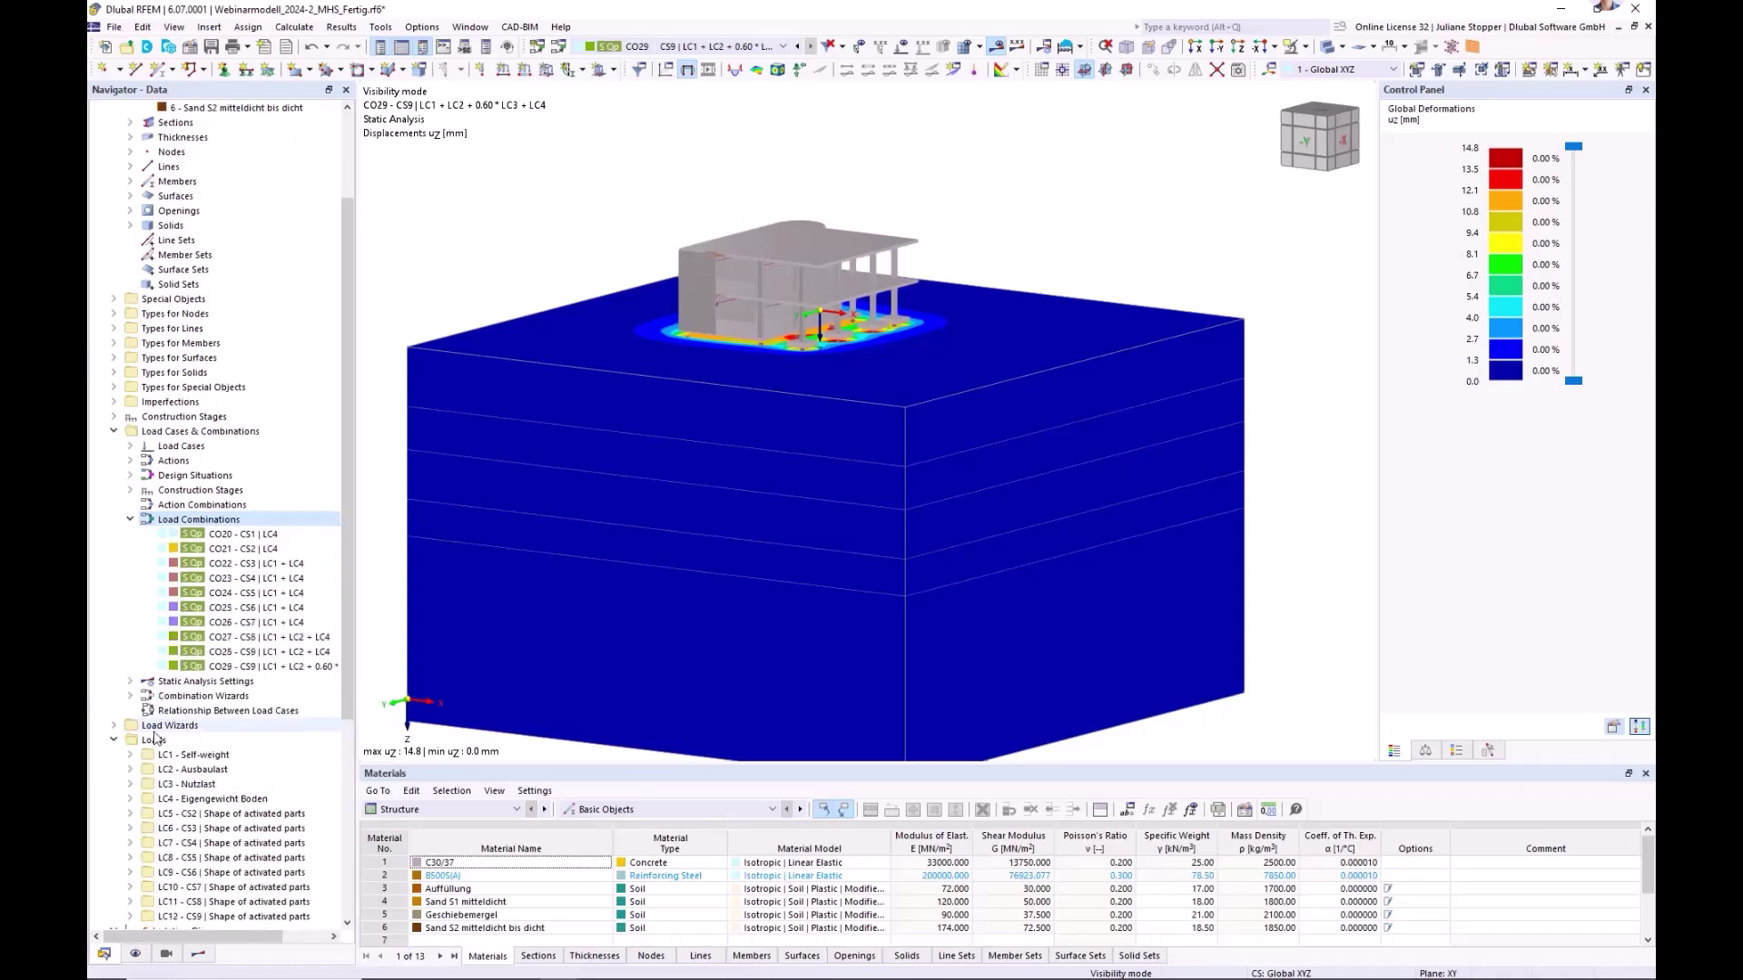
pyautogui.scroll(-7, 154, 737)
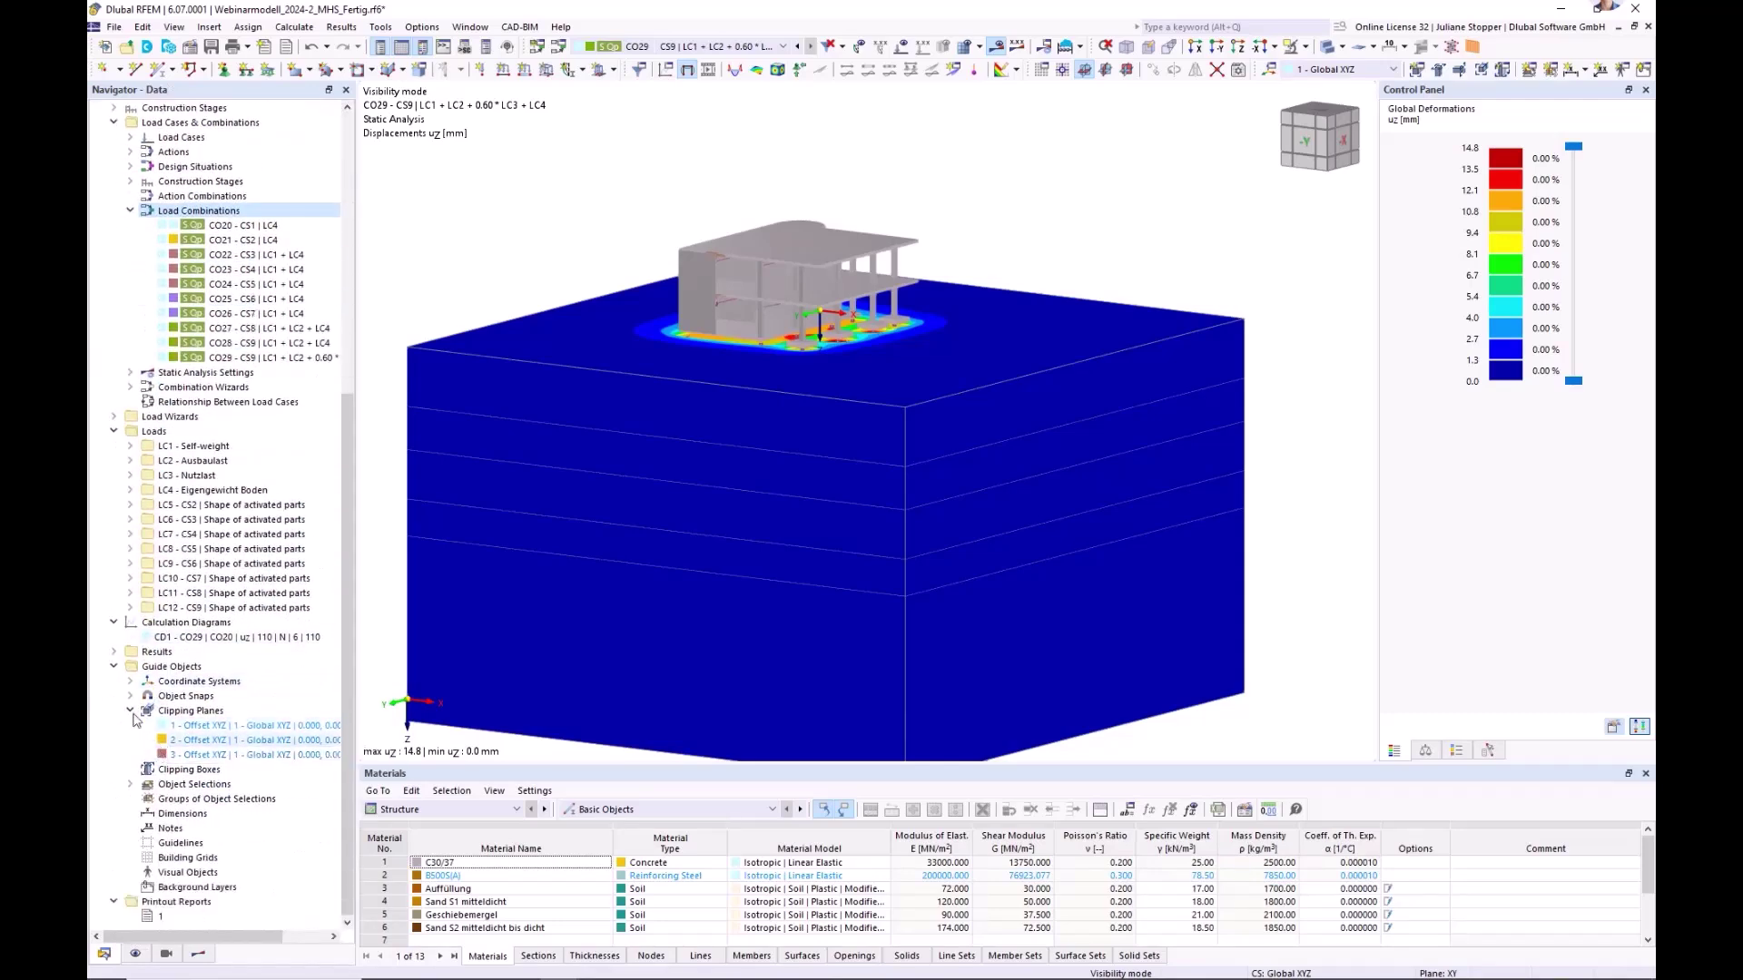
pyautogui.click(131, 710)
pyautogui.click(131, 755)
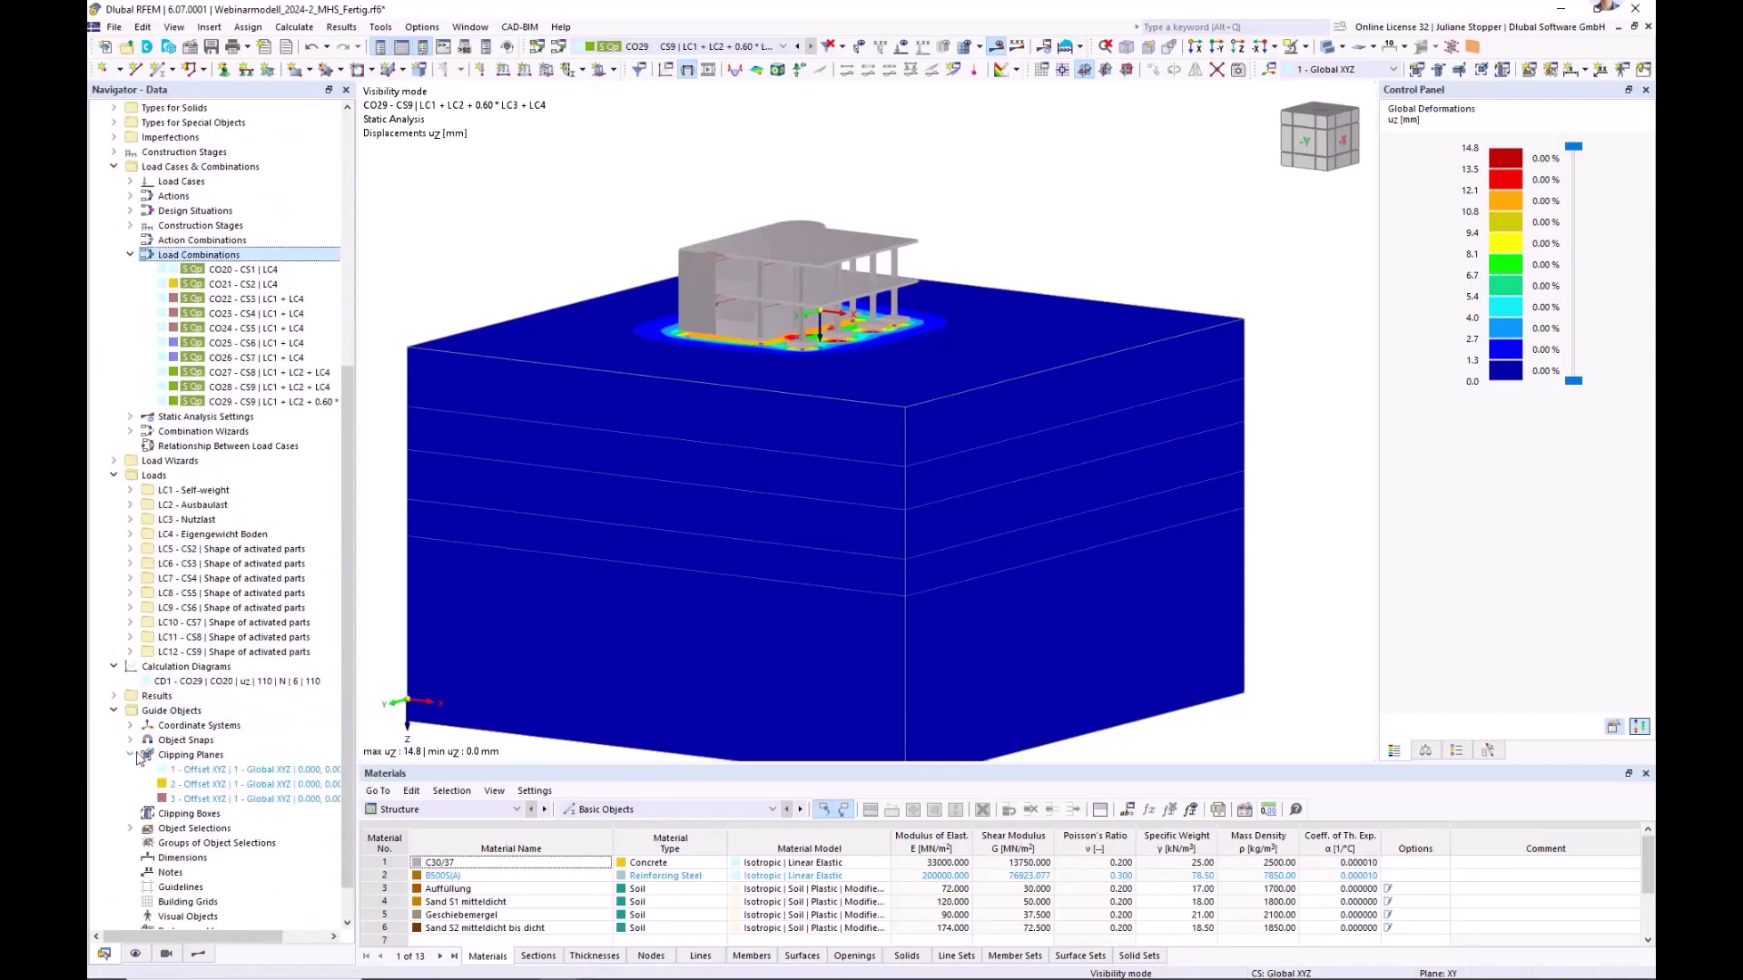
pyautogui.rightClick(172, 755)
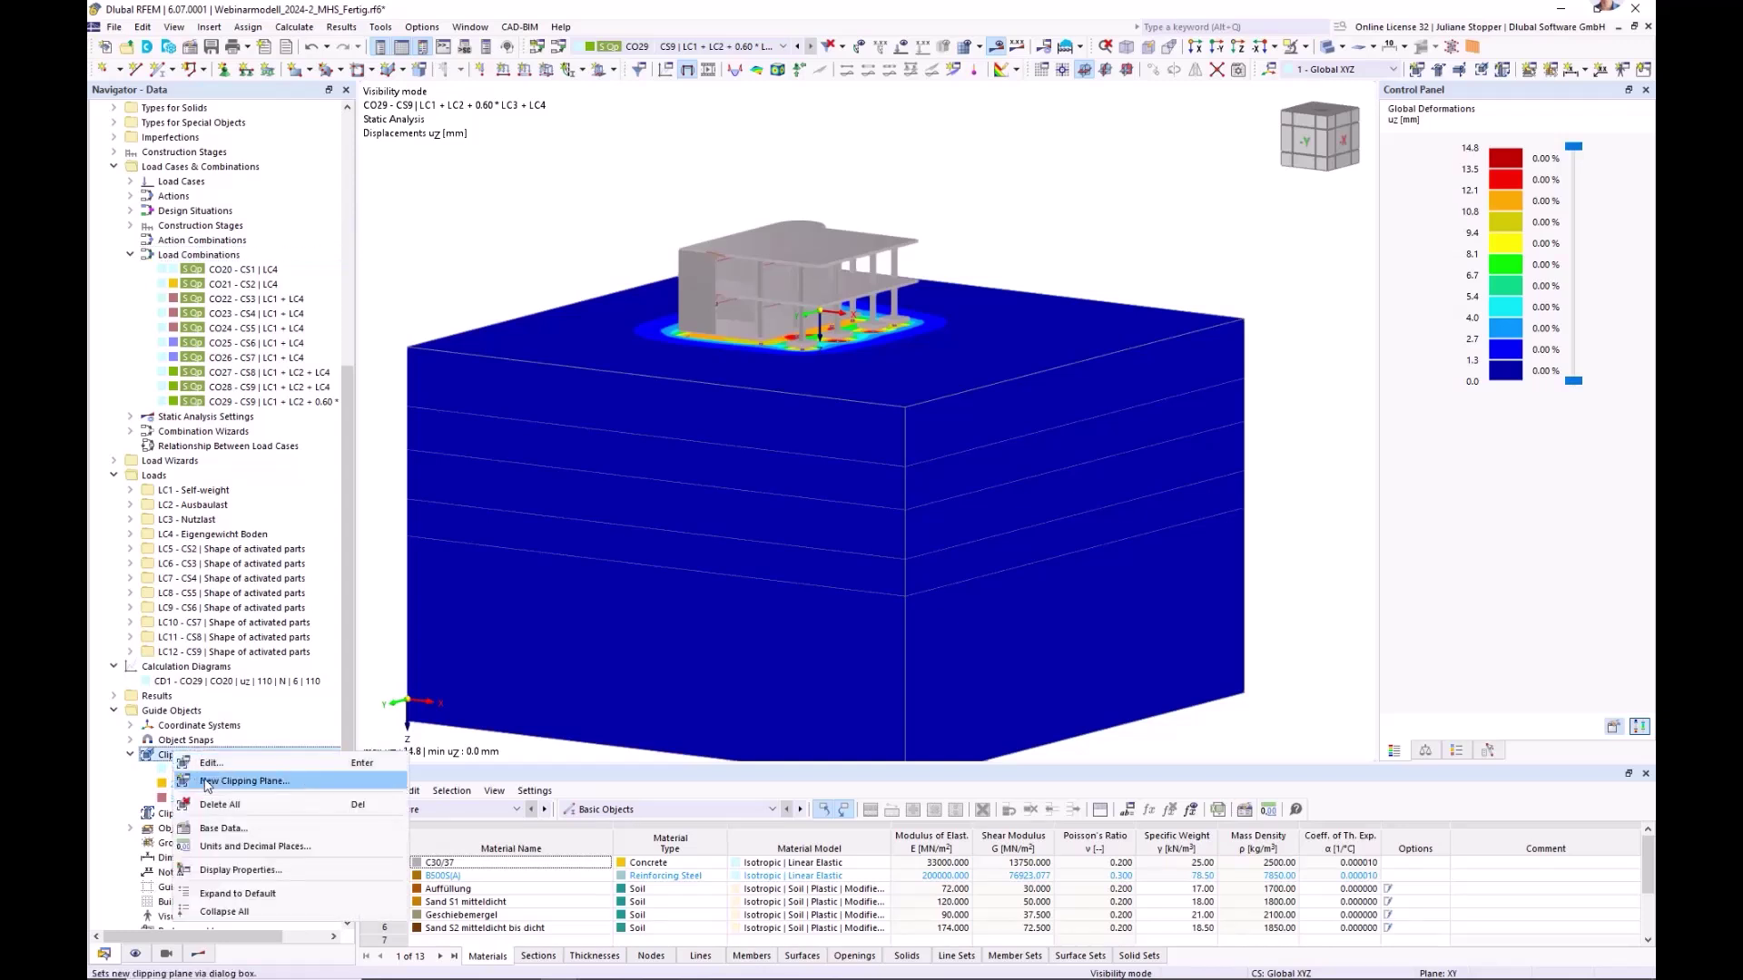
pyautogui.click(225, 782)
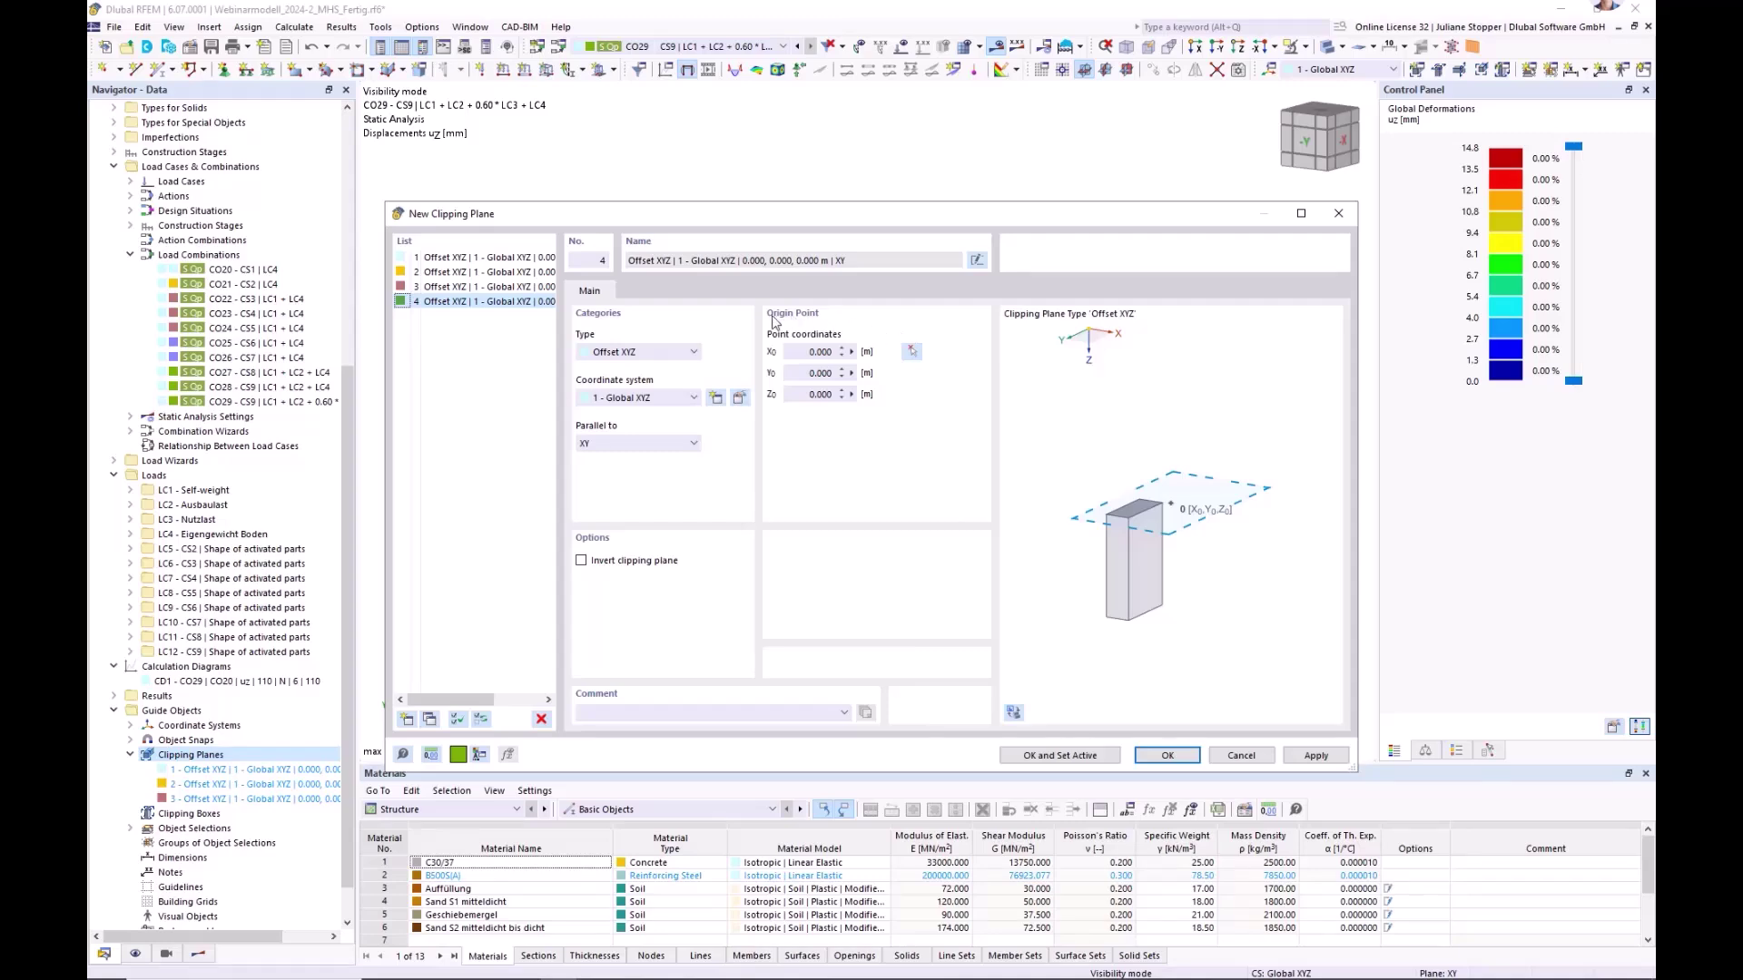
pyautogui.click(912, 353)
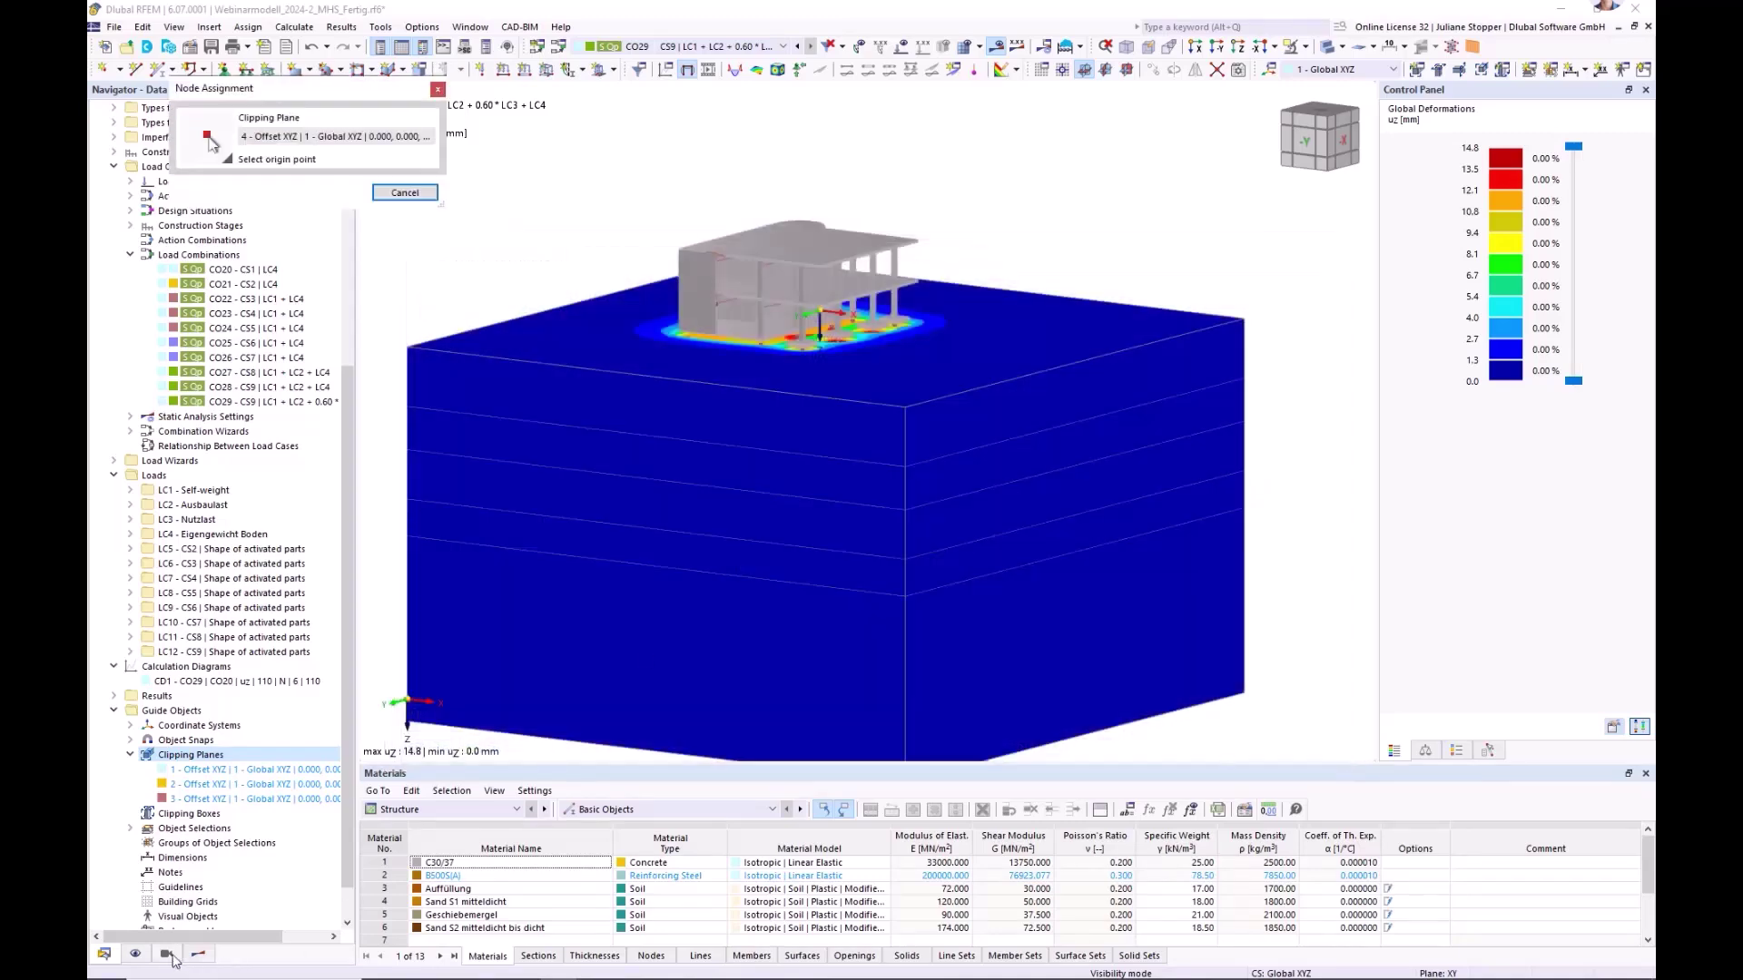
pyautogui.click(137, 955)
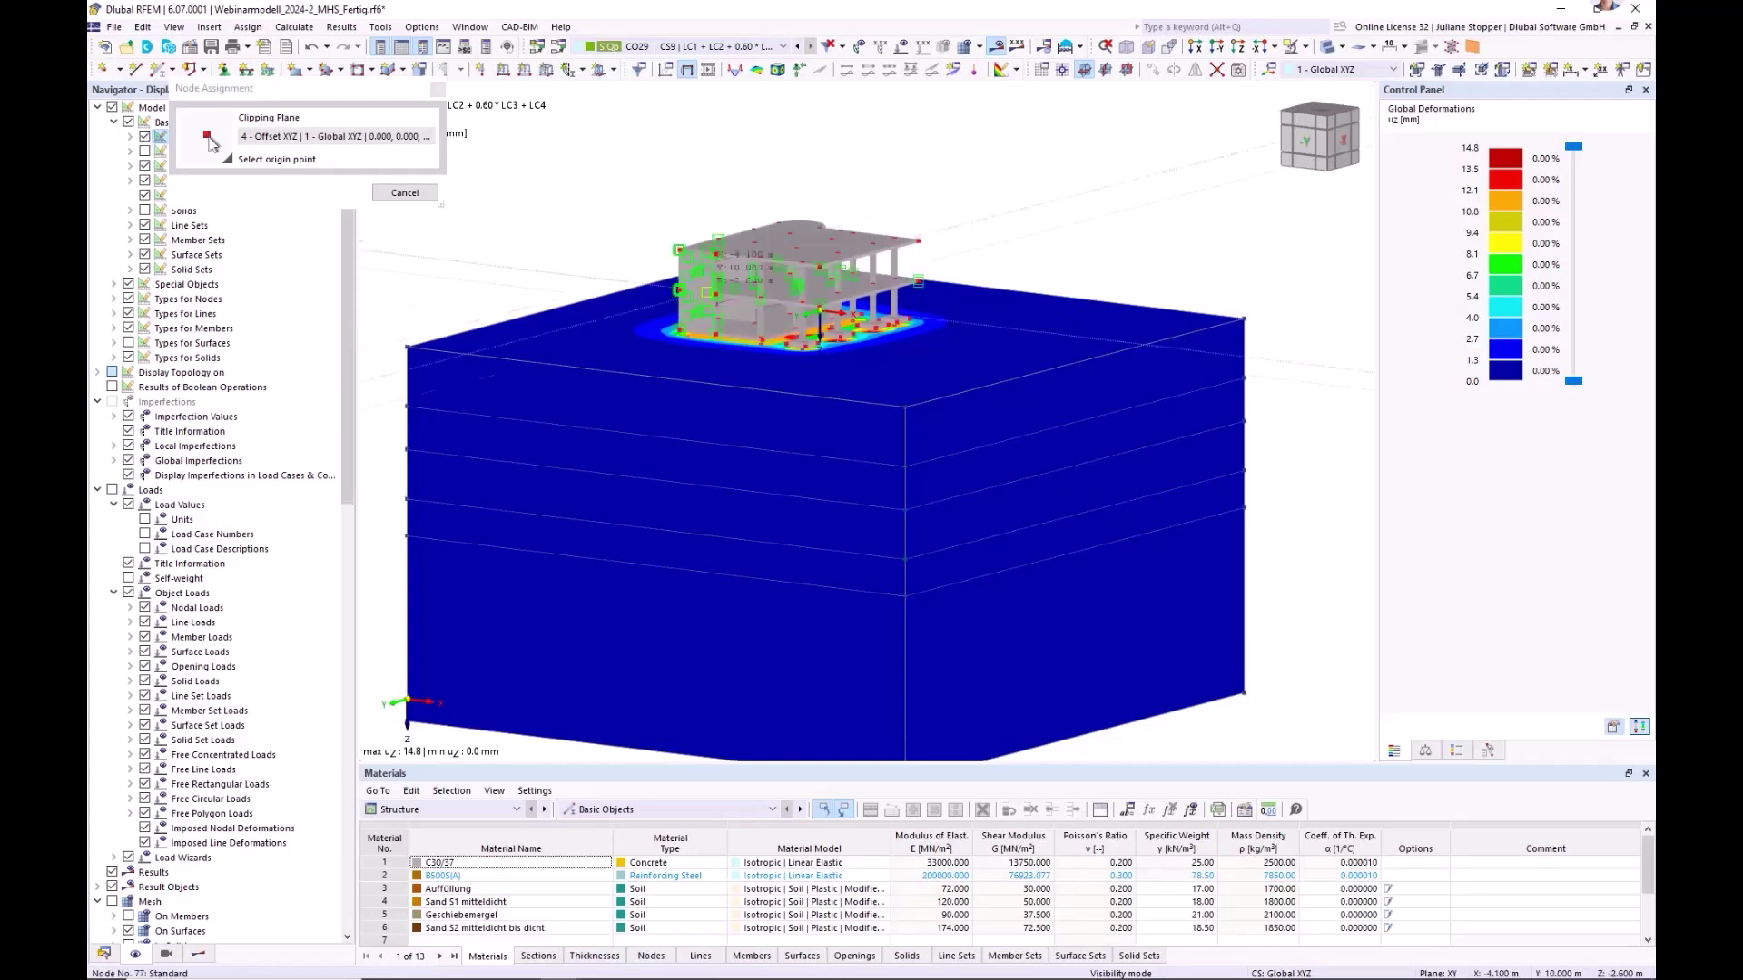
pyautogui.scroll(5, 803, 358)
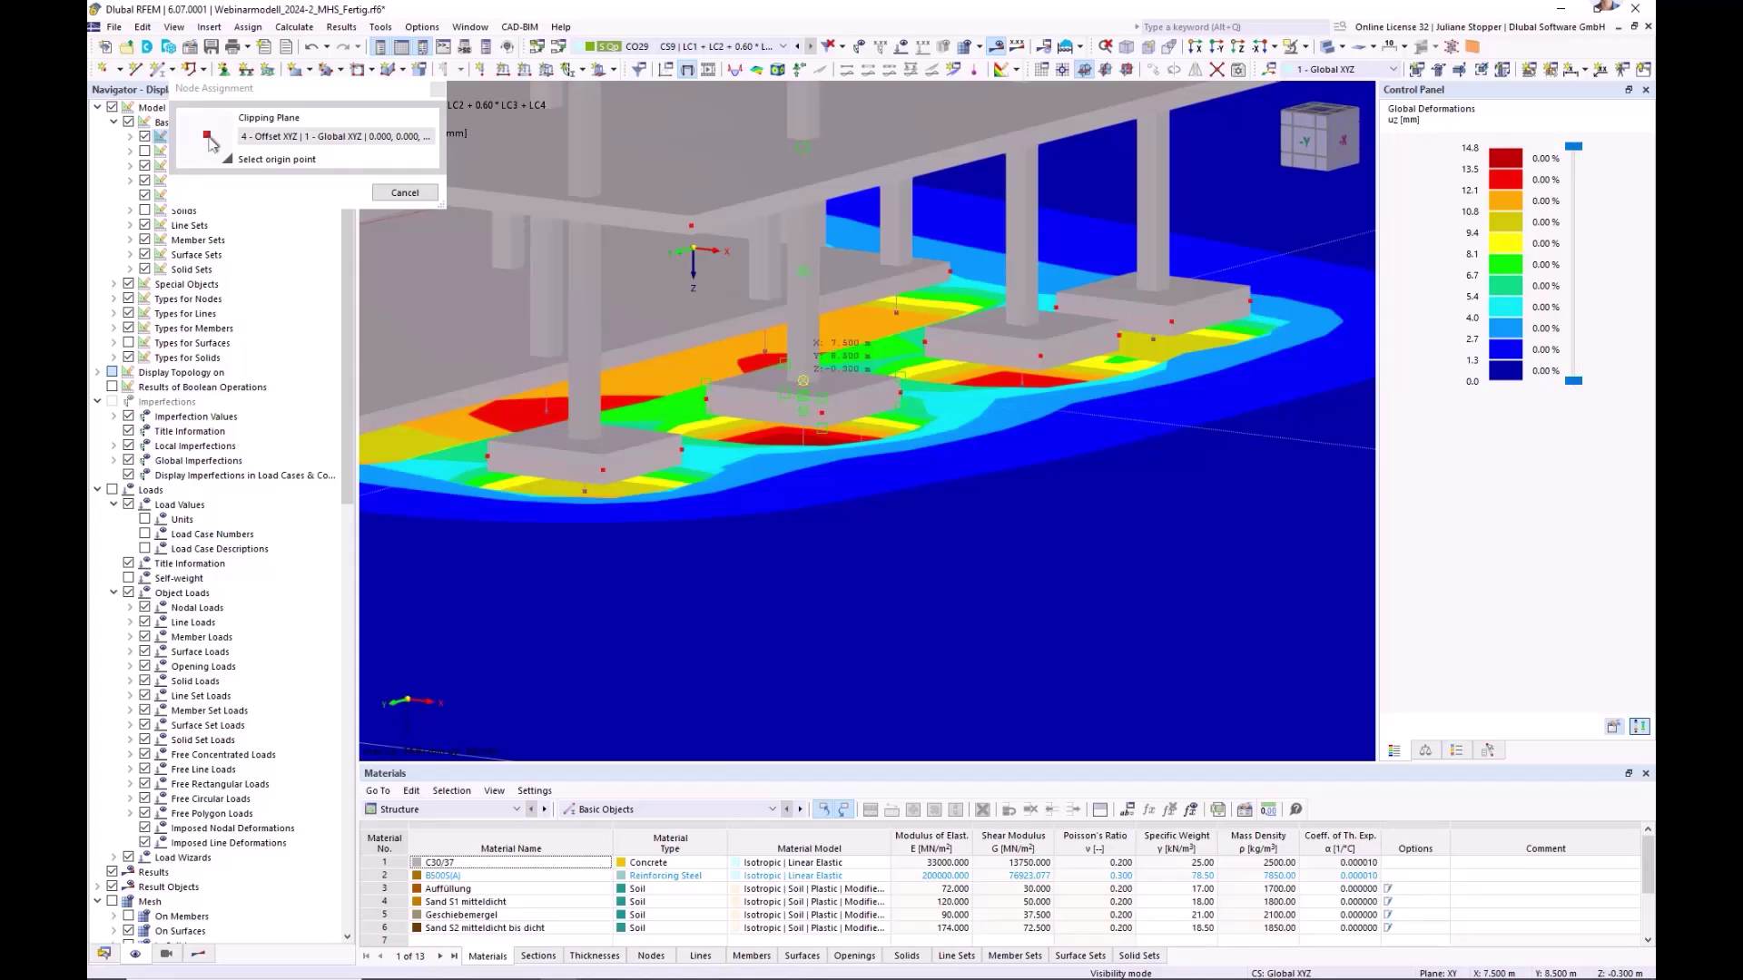
pyautogui.click(803, 380)
# - Set the clipping plane parallel to XZ, invert it and activate it to cut through the soil massif
pyautogui.click(601, 445)
pyautogui.click(599, 488)
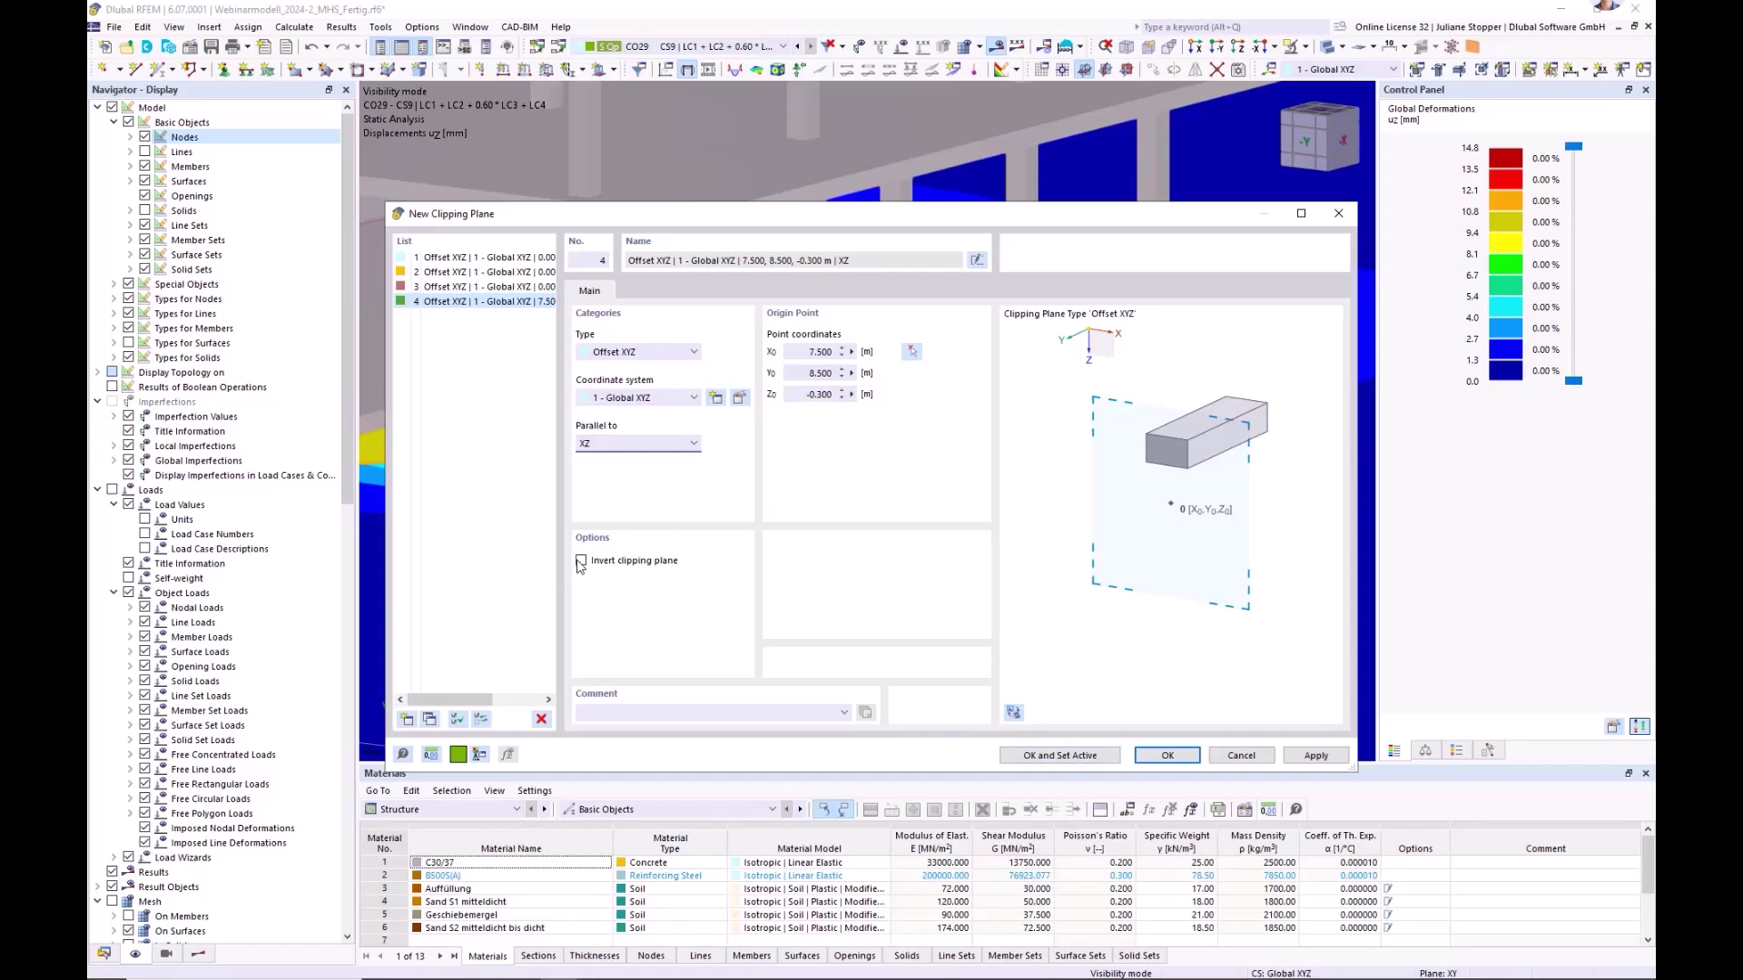
pyautogui.click(1167, 755)
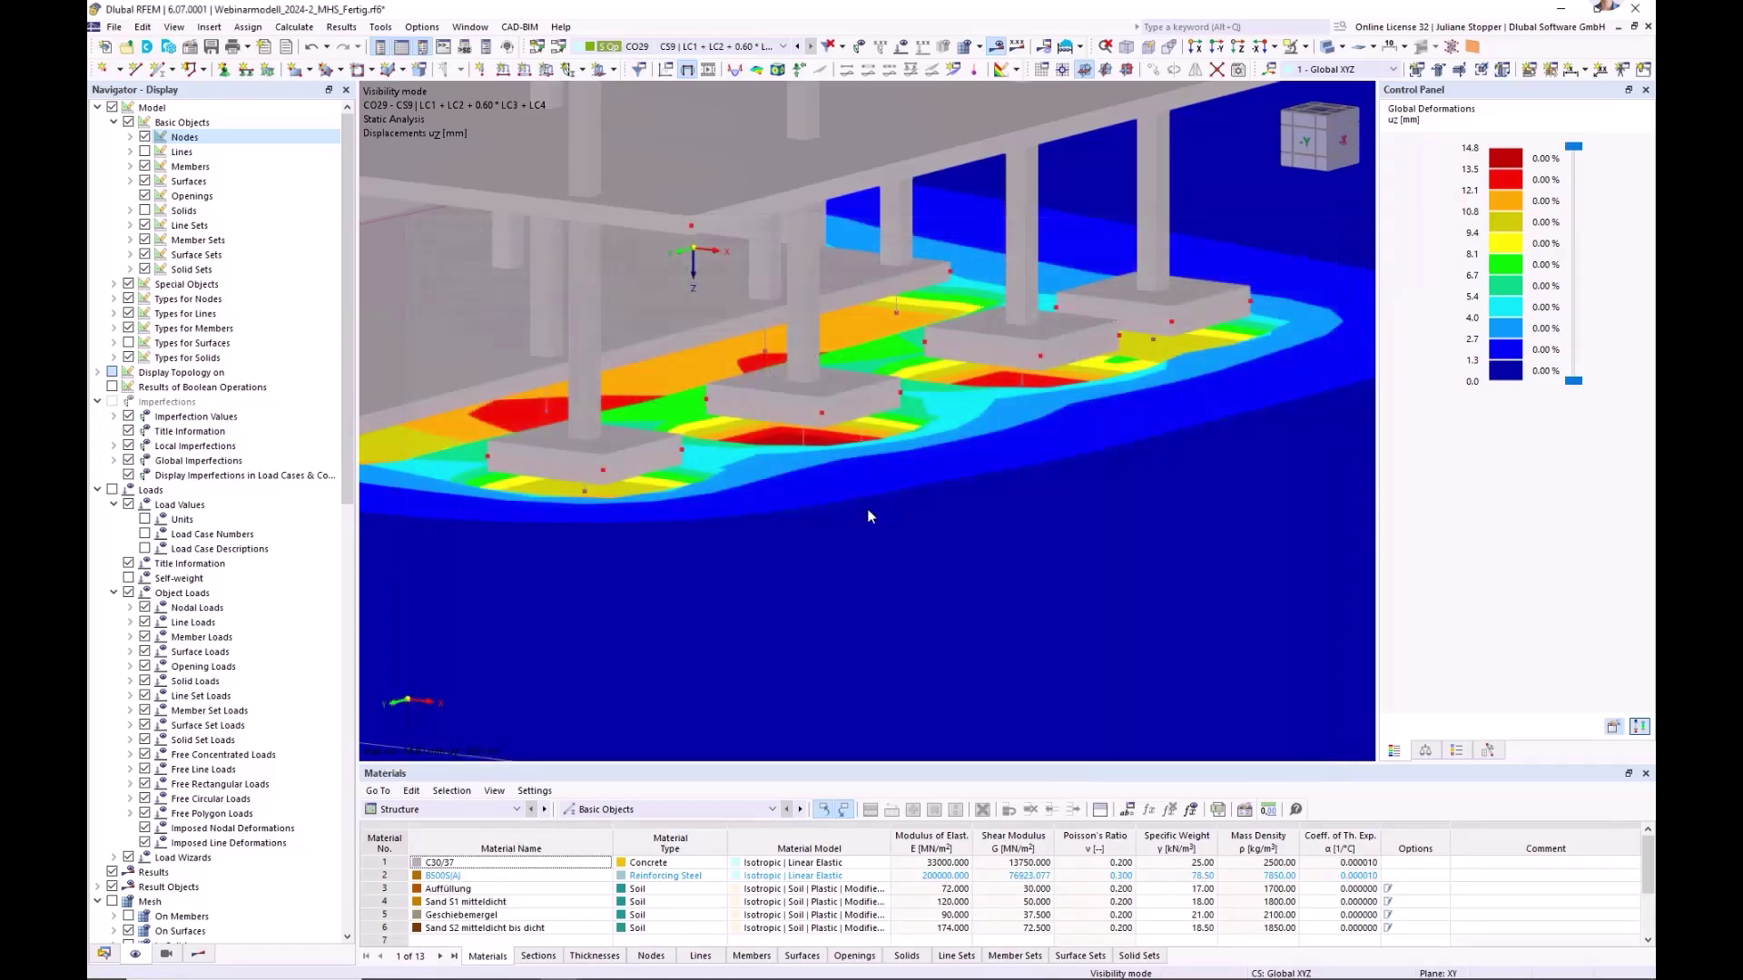
pyautogui.click(103, 955)
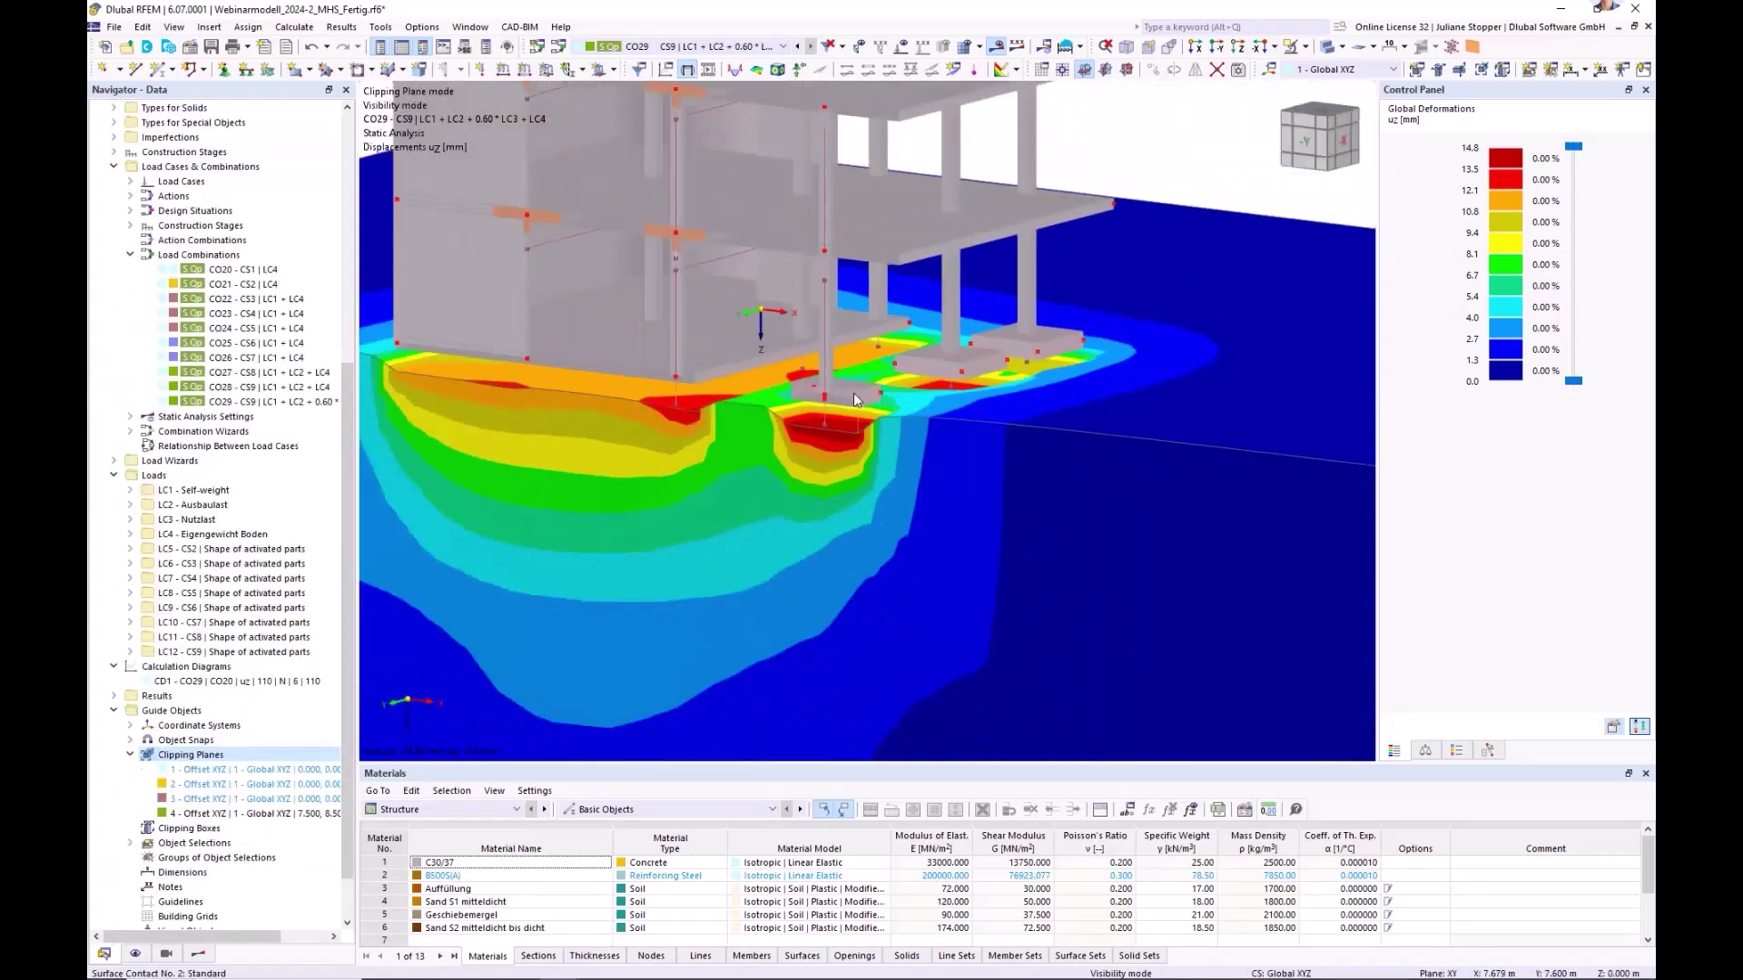
# - Move the active clipping plane along Y to about 3.37 m to section the settlement results beneath the building
pyautogui.scroll(-8, 854, 393)
pyautogui.moveTo(734, 541); pyautogui.dragTo(799, 436, button='middle')
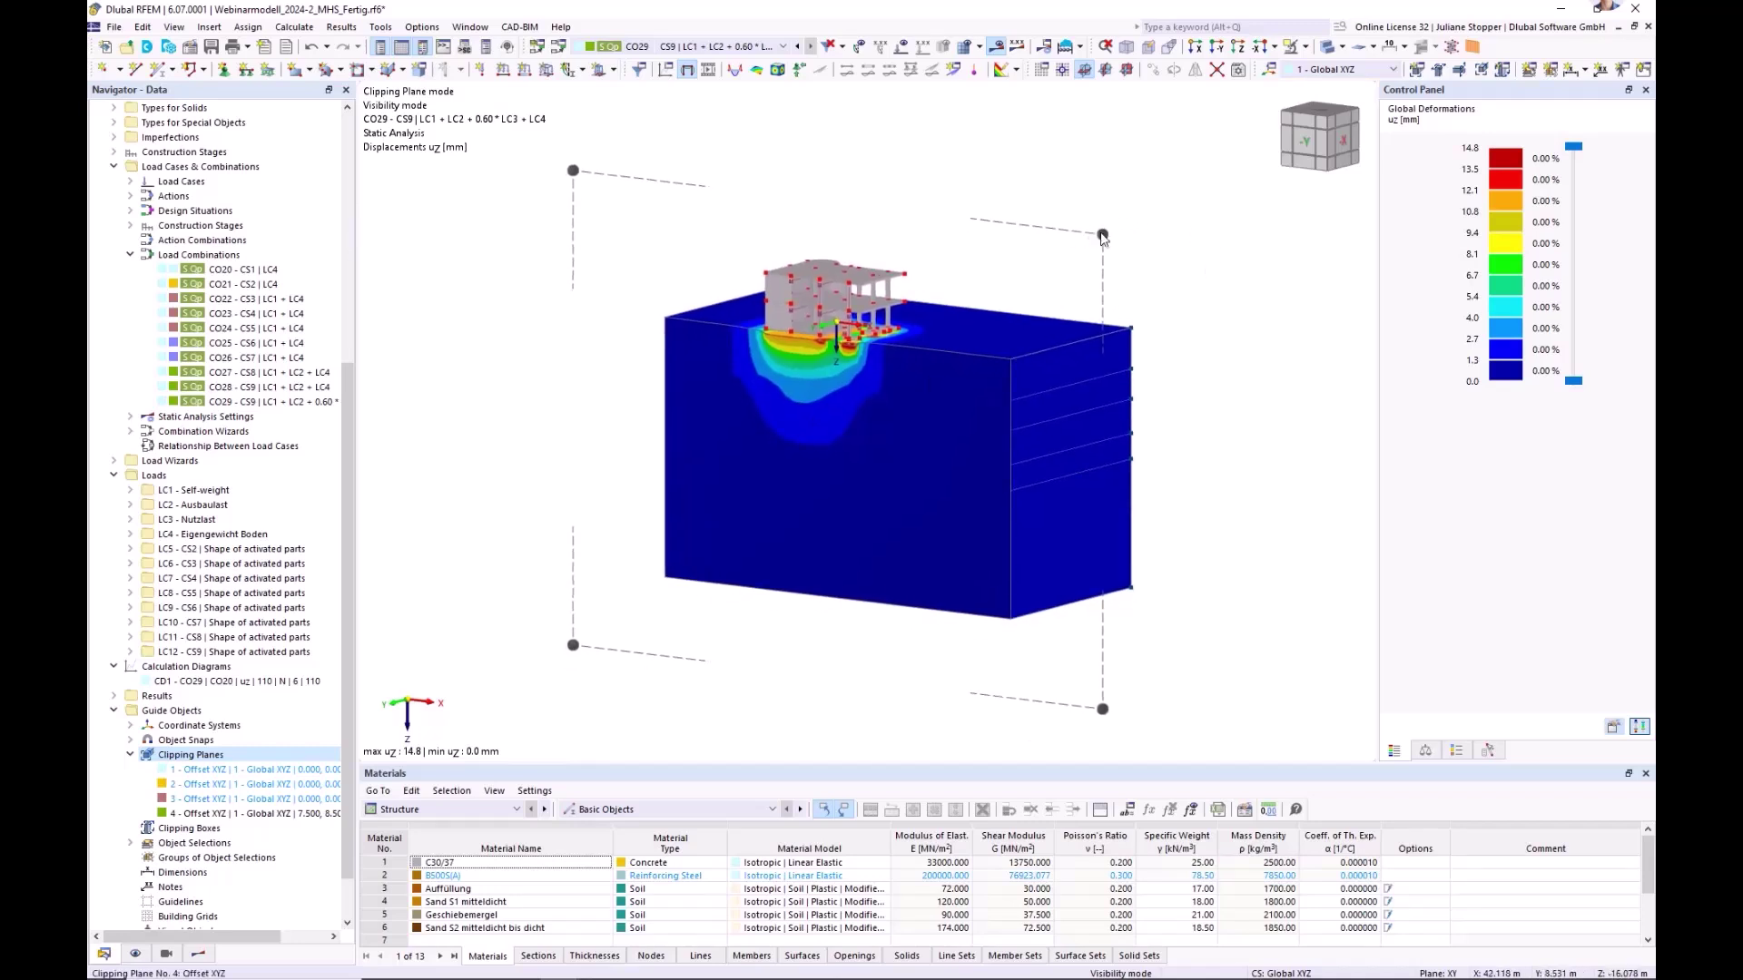
pyautogui.moveTo(1092, 246); pyautogui.dragTo(1133, 238)
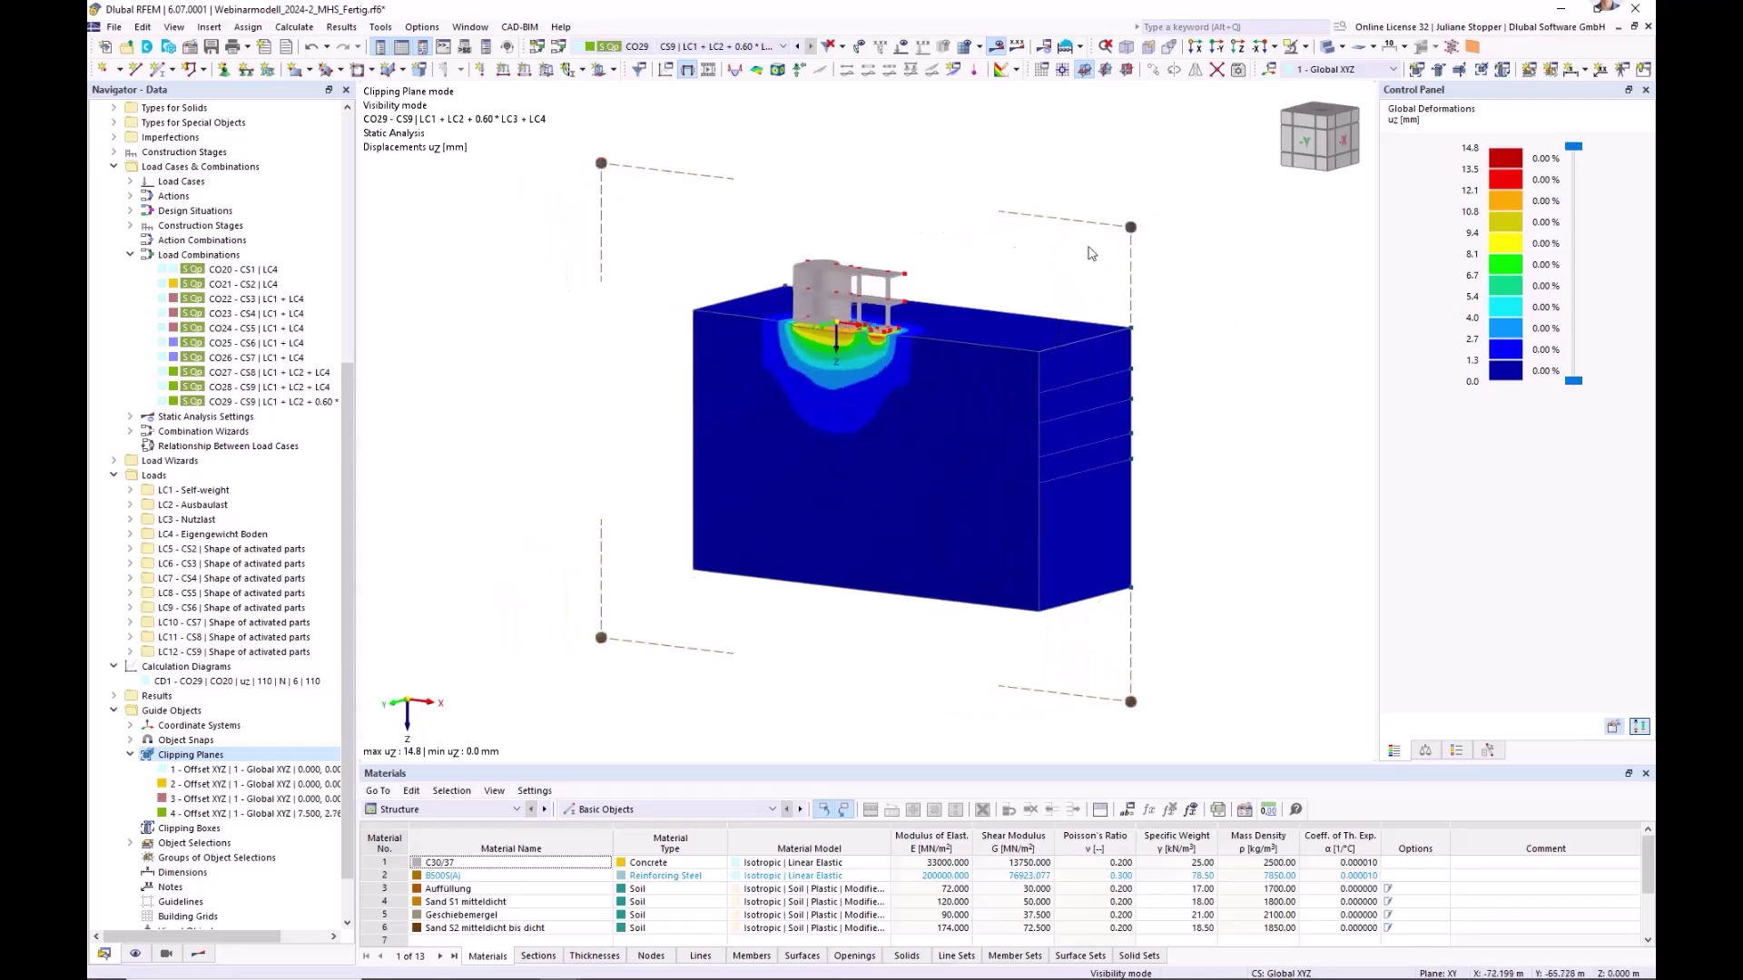
pyautogui.moveTo(1113, 243)
pyautogui.mouseDown()
pyautogui.moveTo(1149, 241)
pyautogui.moveTo(1129, 229)
pyautogui.mouseUp()
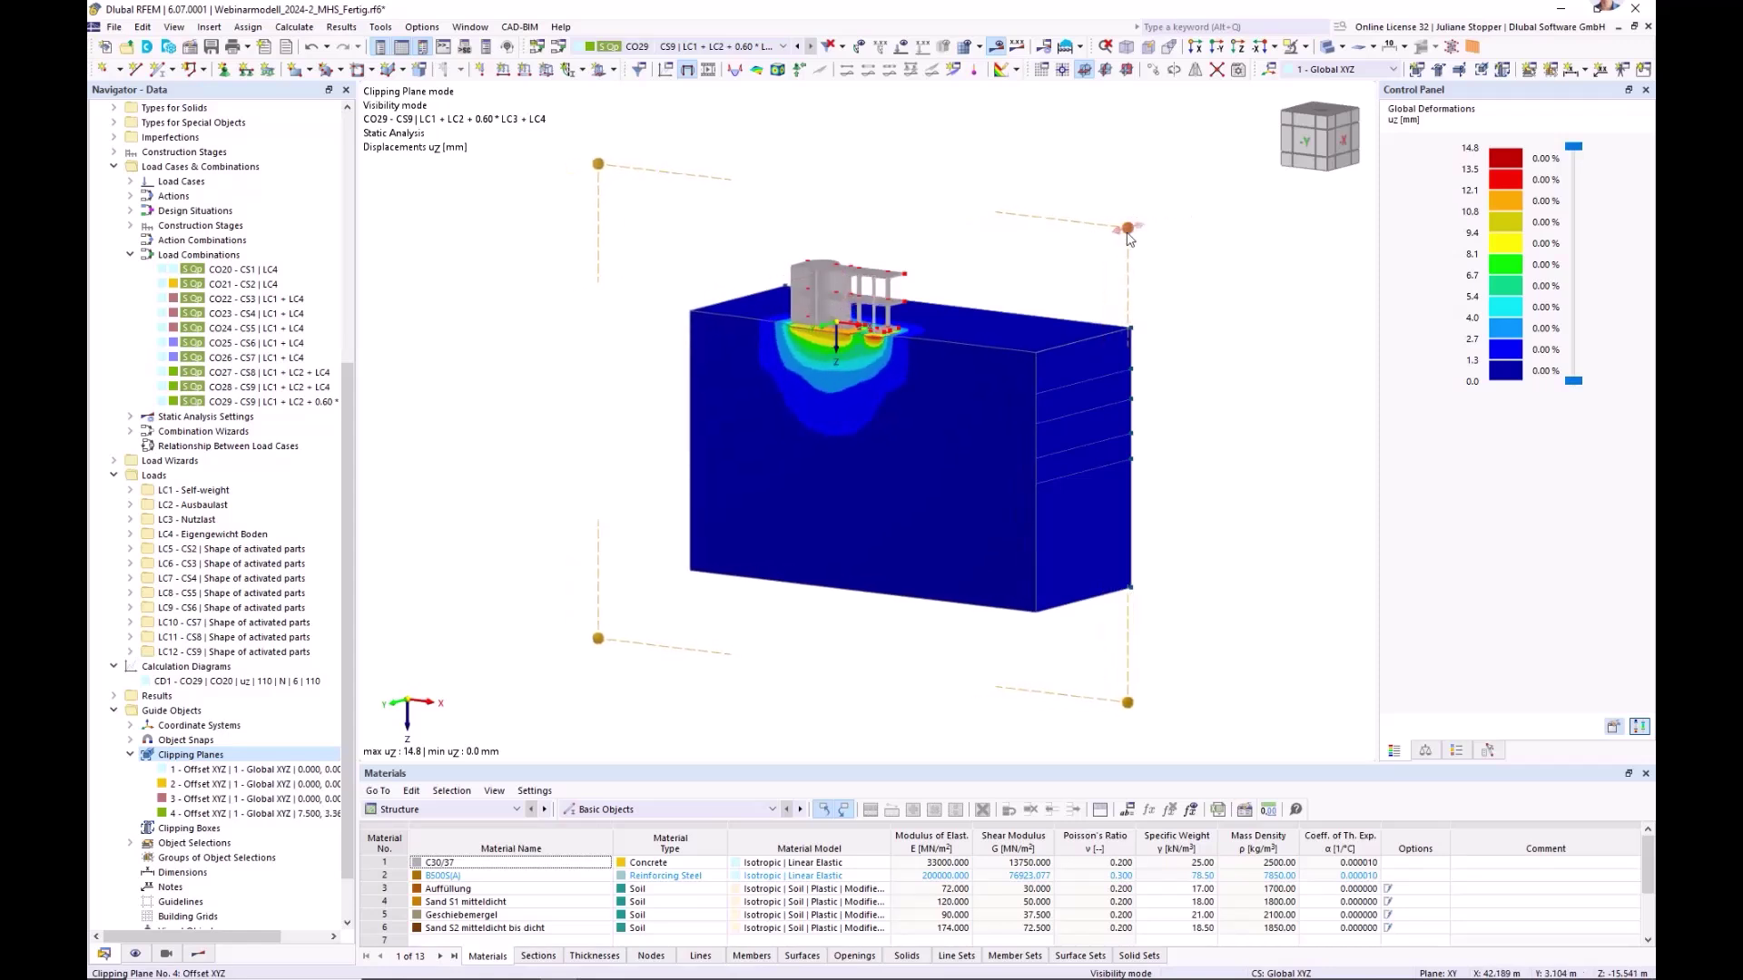
# - Set clipping plane No. 4 parallel to YZ, keeping it inverted, and make it active
pyautogui.rightClick(1129, 229)
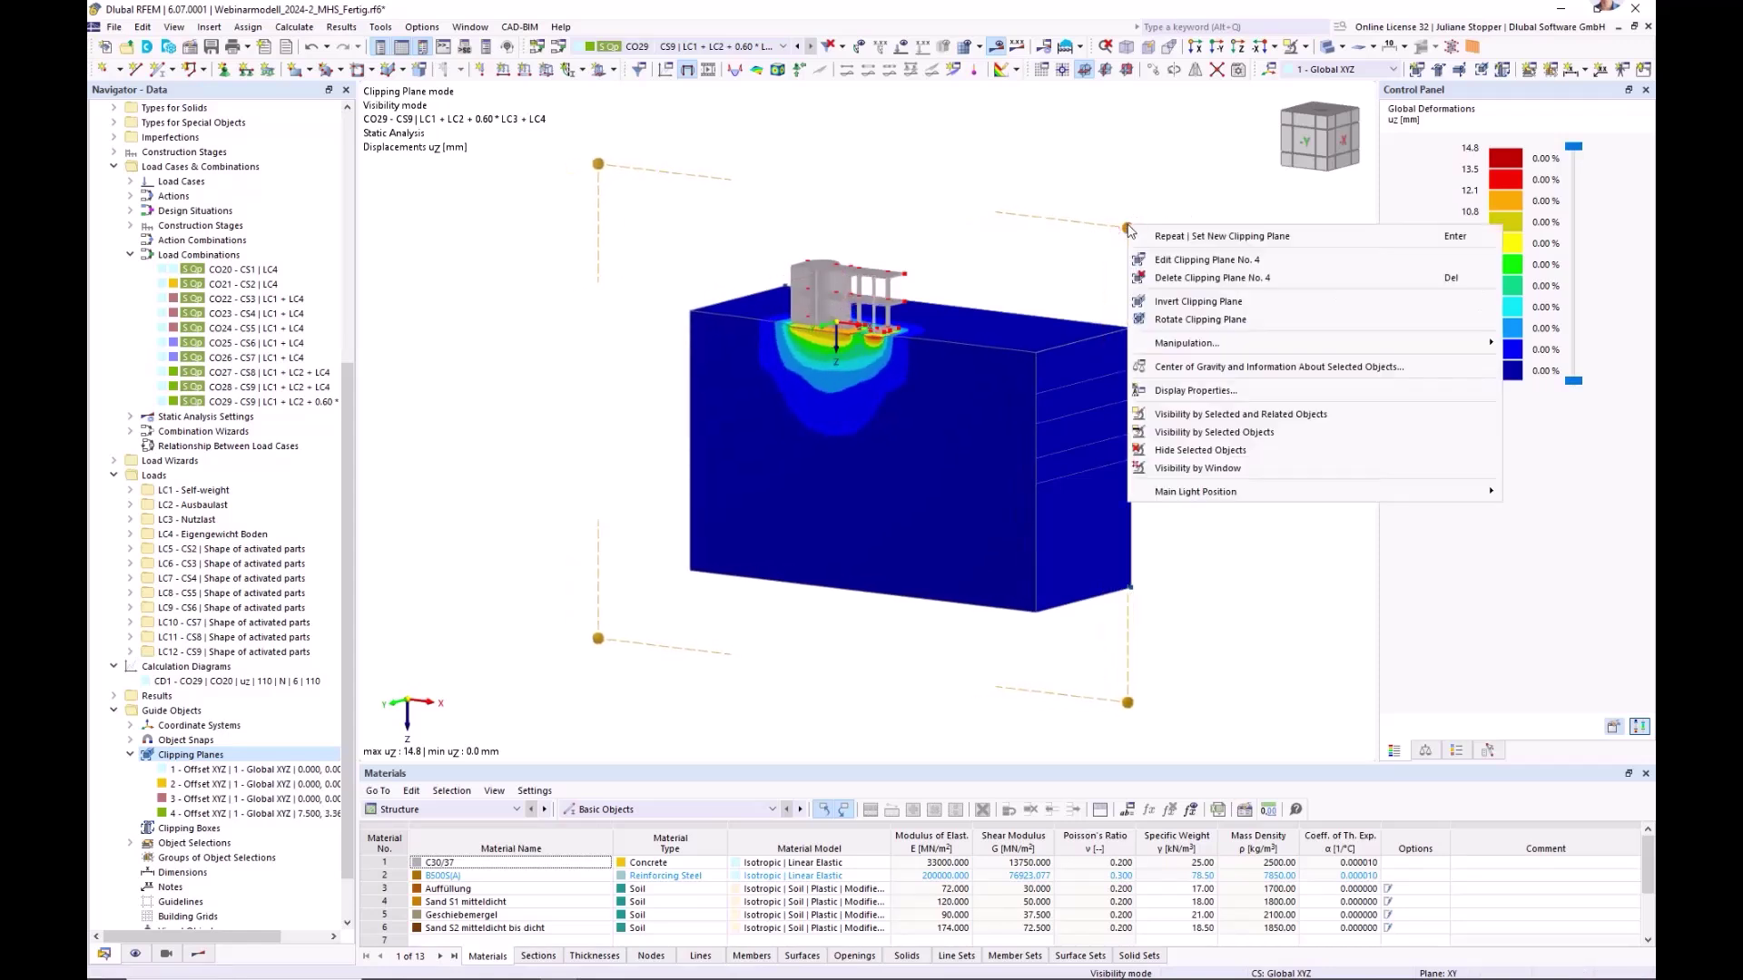
pyautogui.click(1165, 262)
pyautogui.click(609, 447)
pyautogui.click(617, 486)
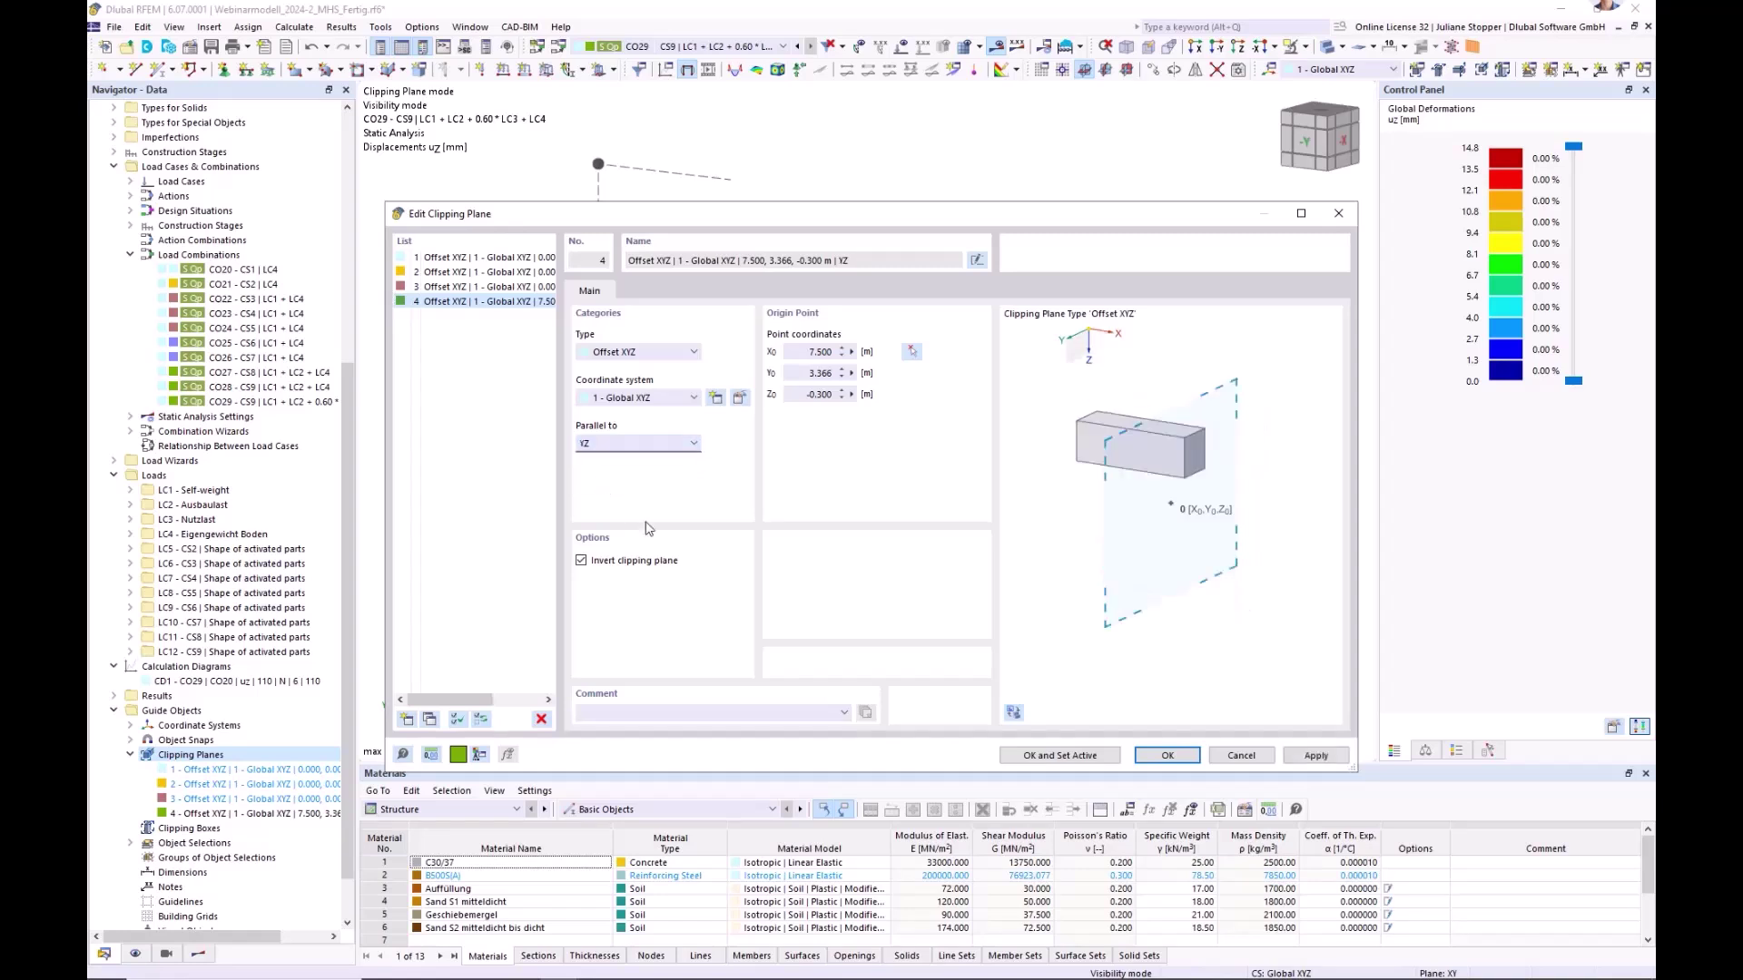
pyautogui.click(1059, 755)
# - Move the active clipping plane along X to about 8.13 m to section the soil beneath the row of single footings
pyautogui.moveTo(1031, 160); pyautogui.dragTo(962, 175)
pyautogui.scroll(3, 999, 404)
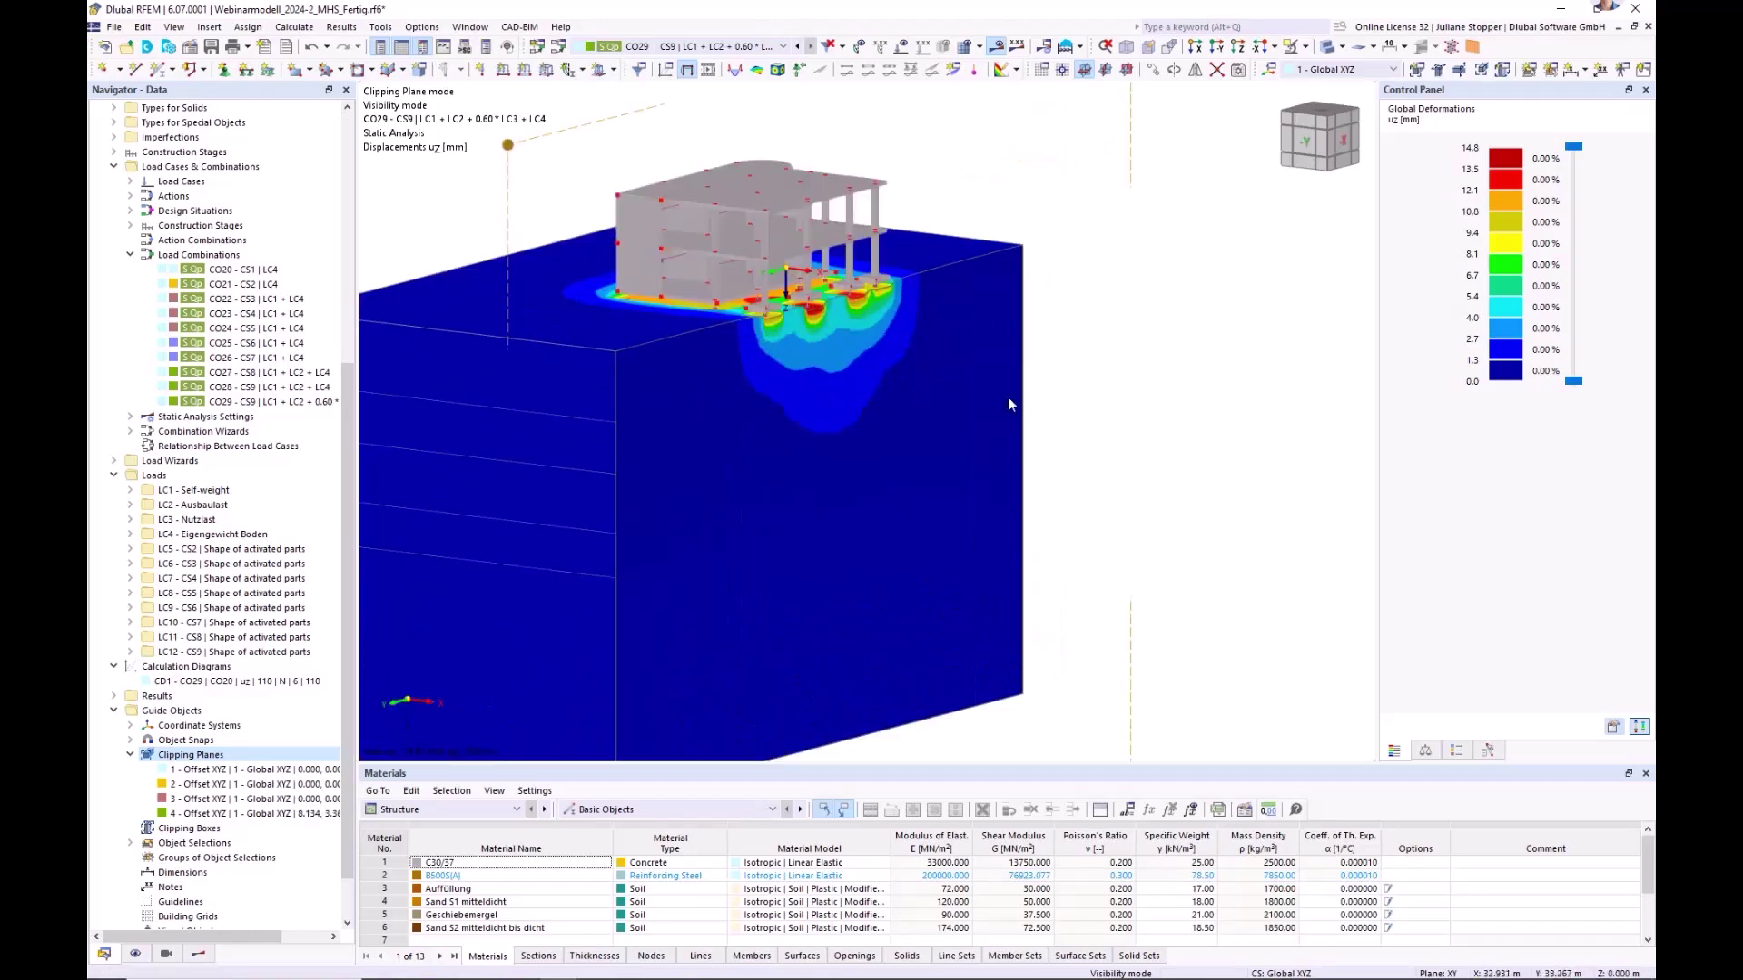
pyautogui.keyDown('ctrl'); pyautogui.moveTo(1019, 399); pyautogui.dragTo(719, 407, button='middle'); pyautogui.keyUp('ctrl')
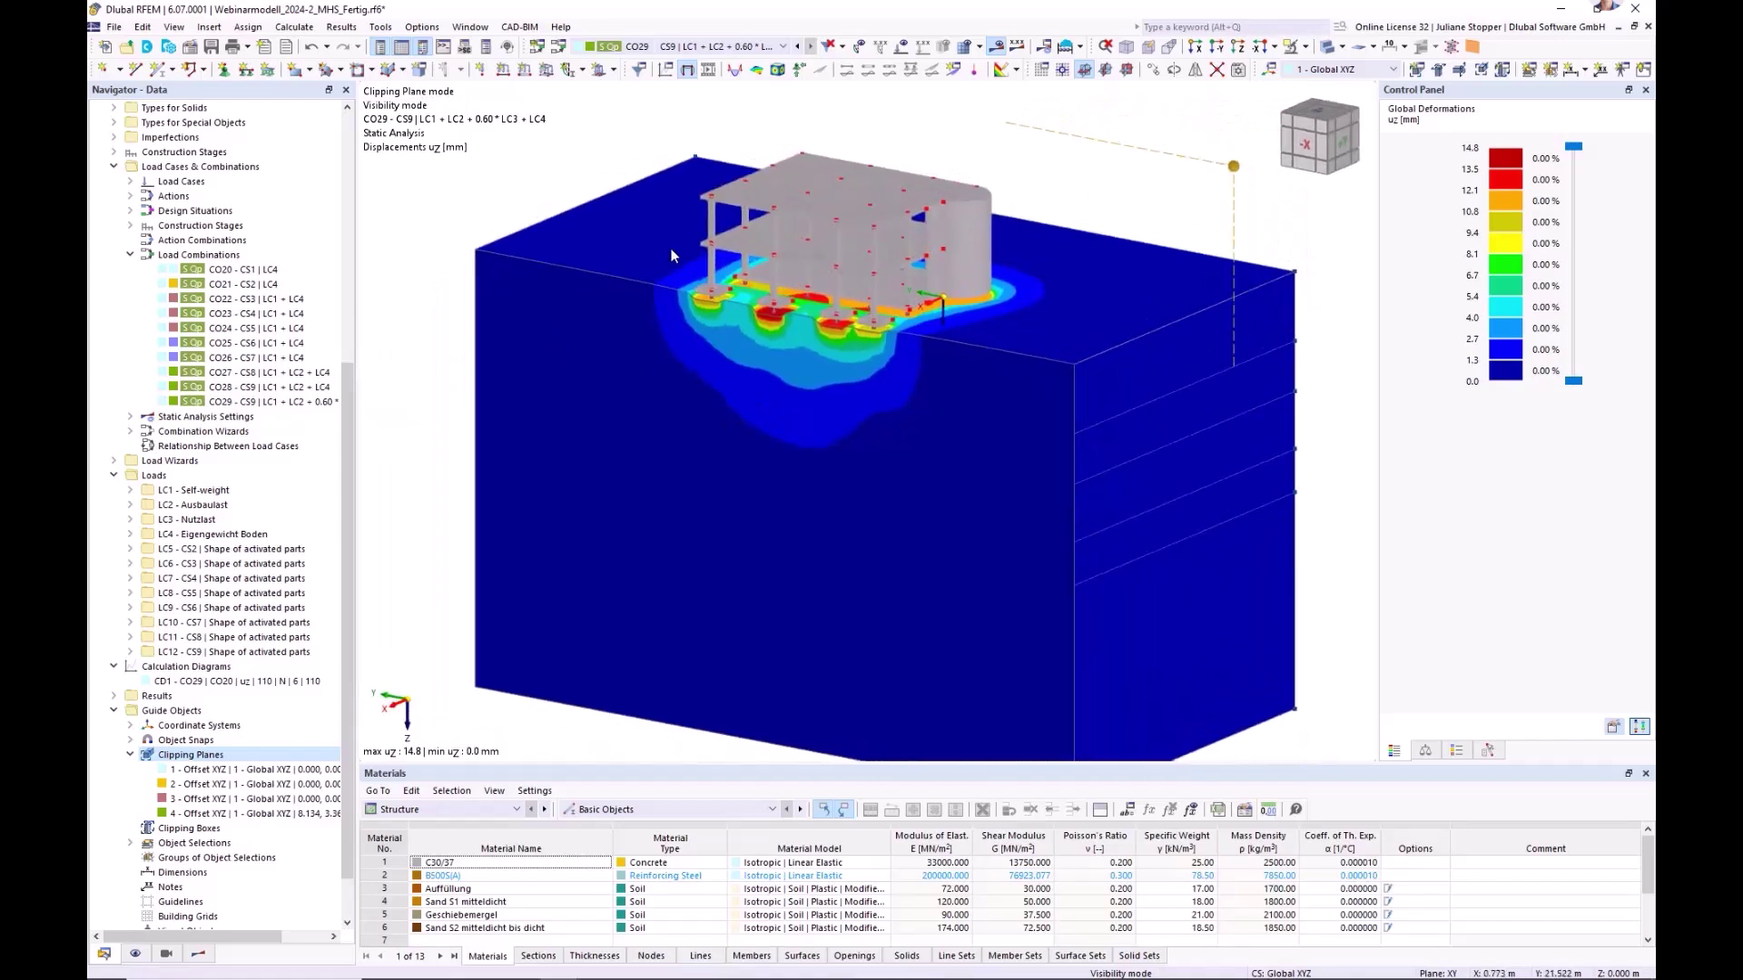
pyautogui.scroll(4, 672, 255)
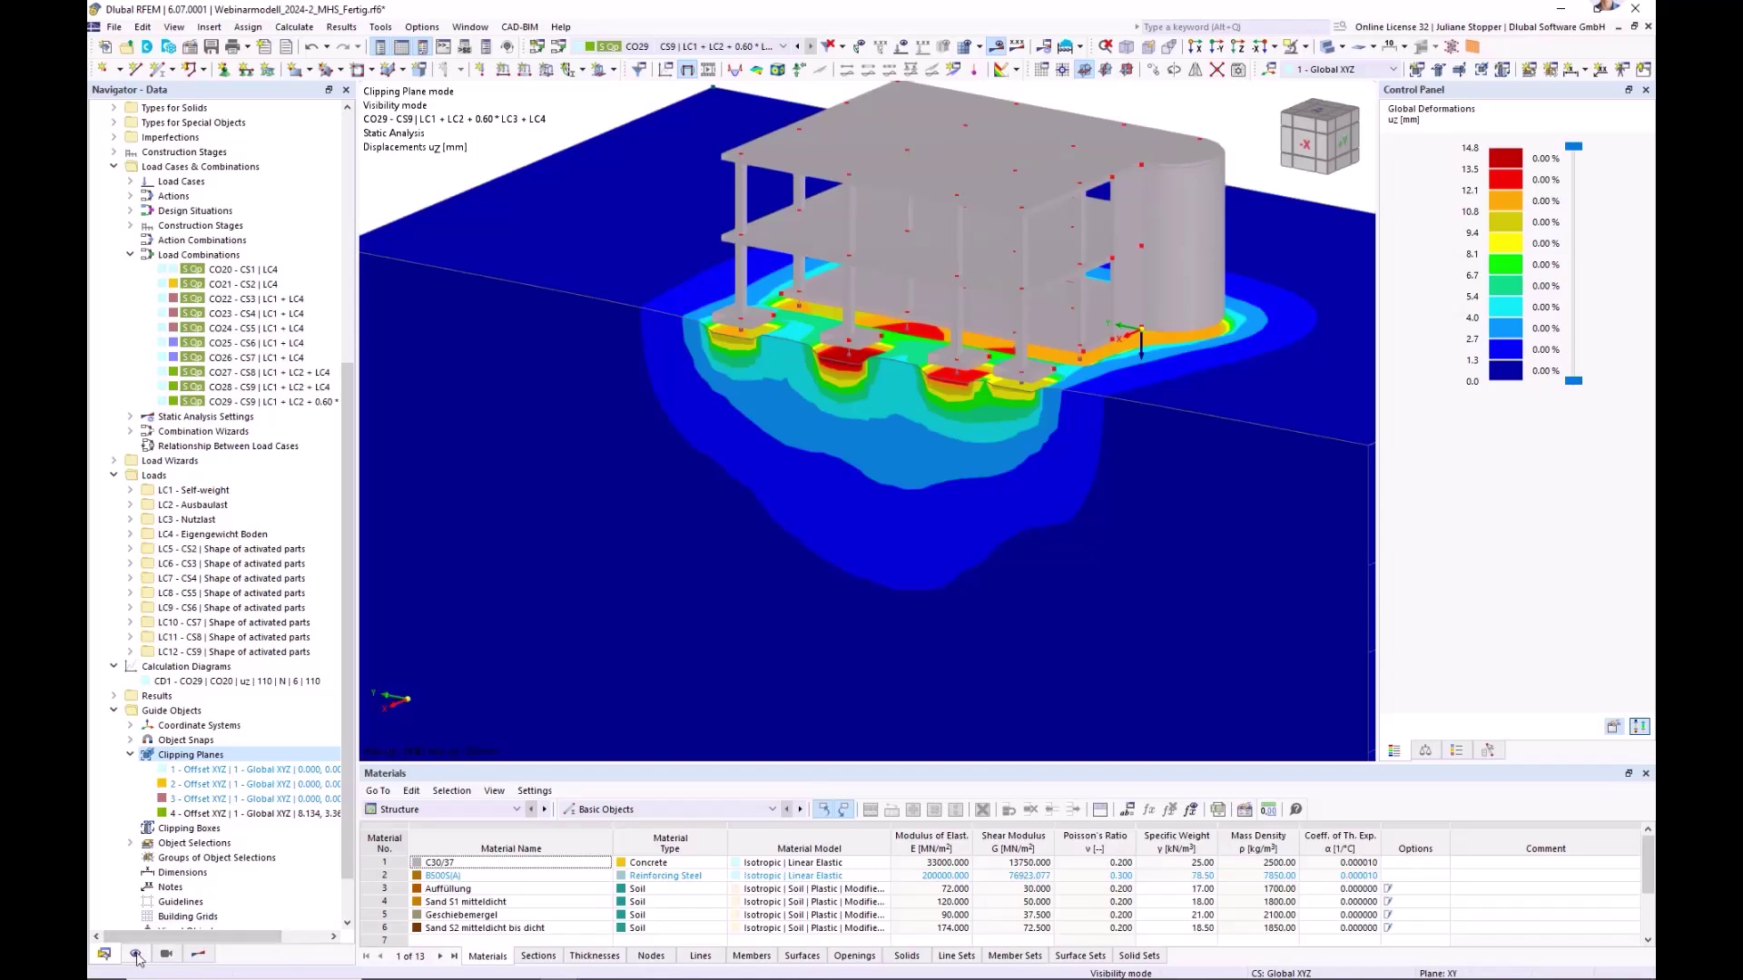
# - Switch the building from the solid rendering to a wireframe display while keeping the uz results on the soil massif
pyautogui.click(200, 955)
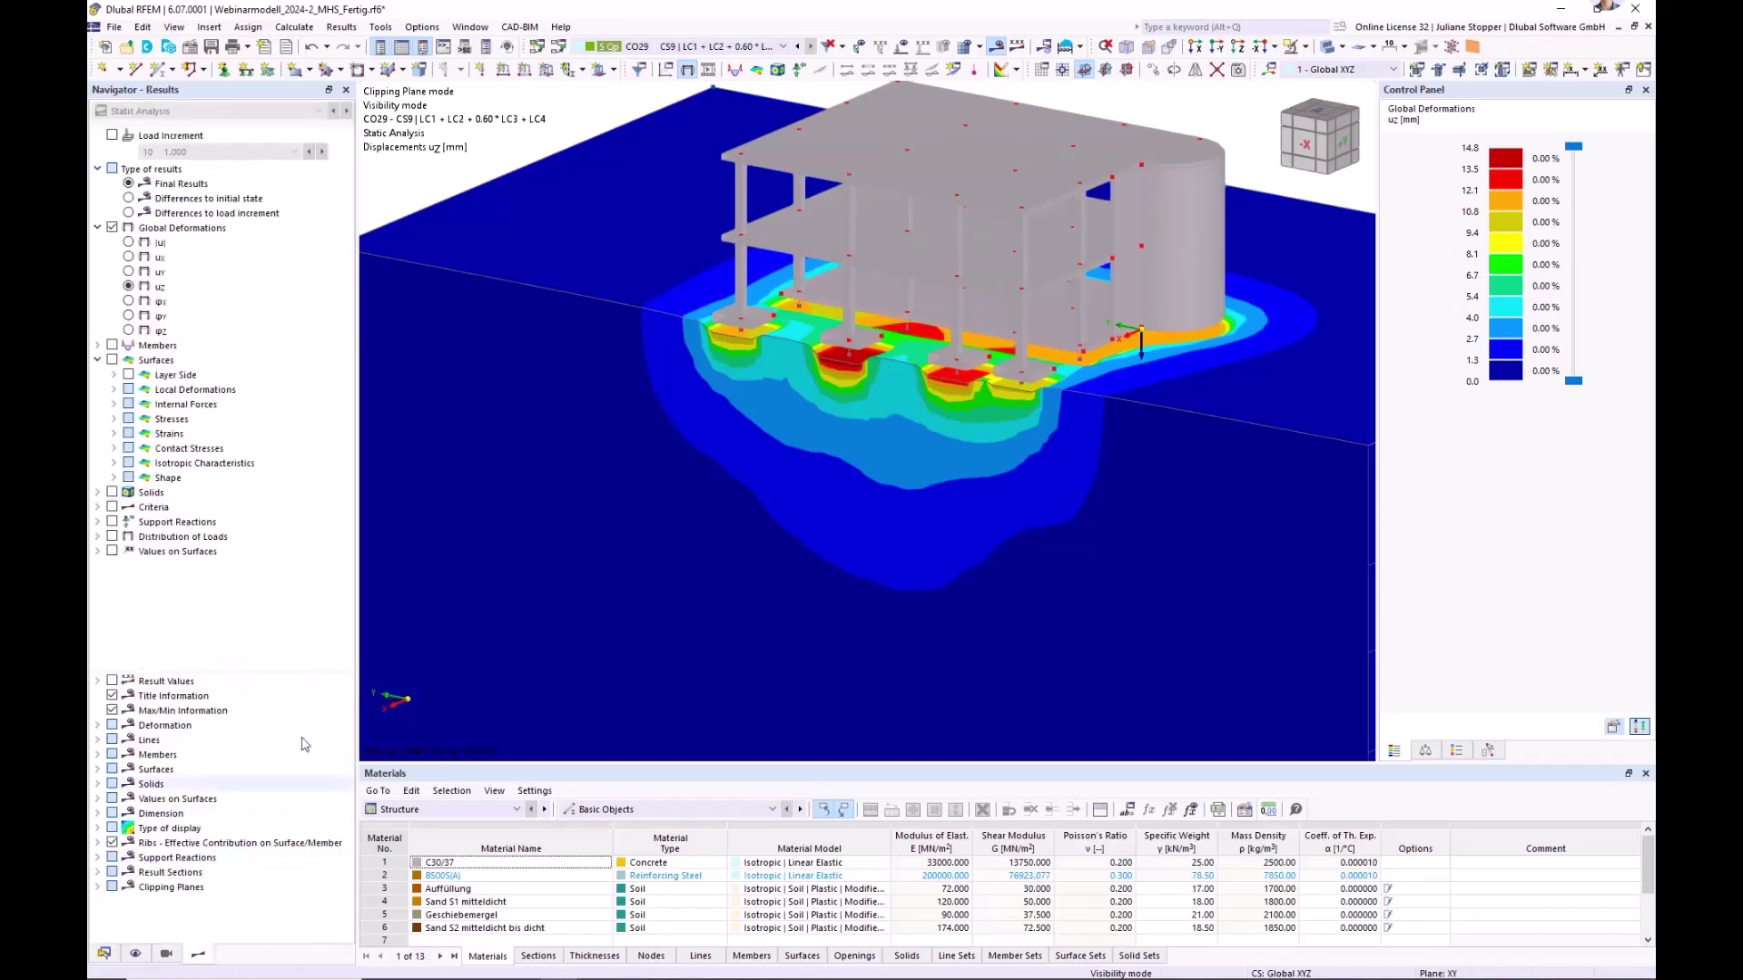
pyautogui.scroll(-2, 858, 465)
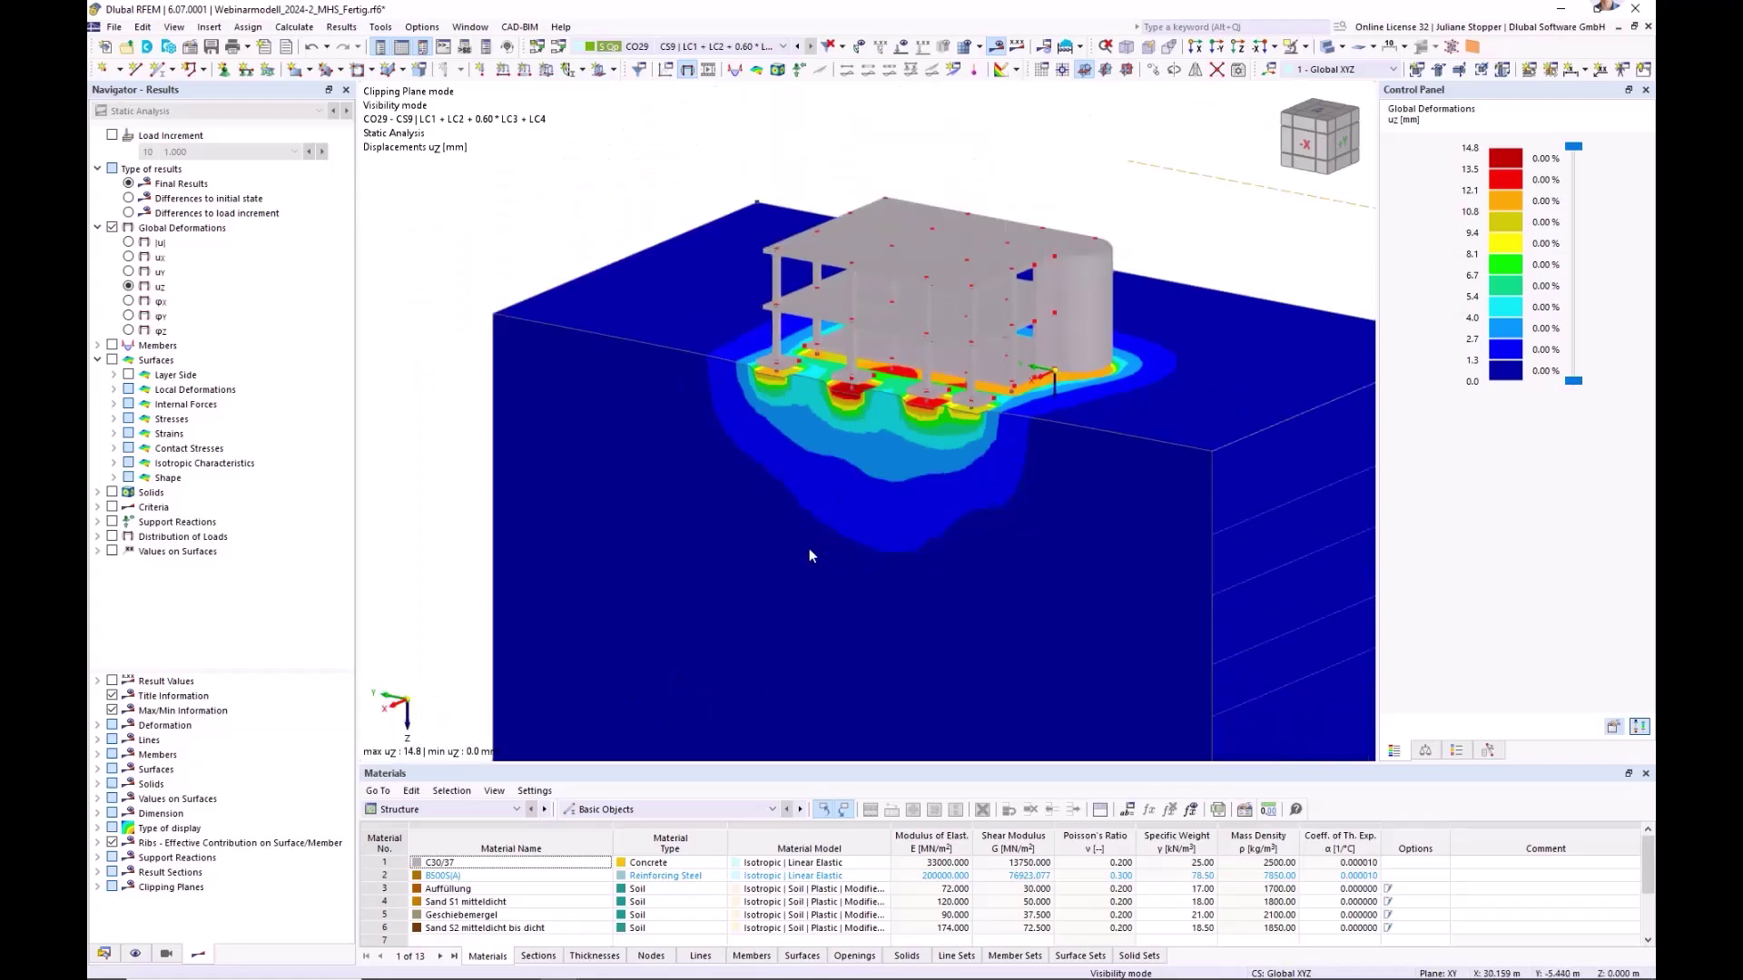
pyautogui.moveTo(965, 538); pyautogui.dragTo(908, 581, button='middle')
pyautogui.scroll(-2, 814, 536)
pyautogui.scroll(1, 813, 536)
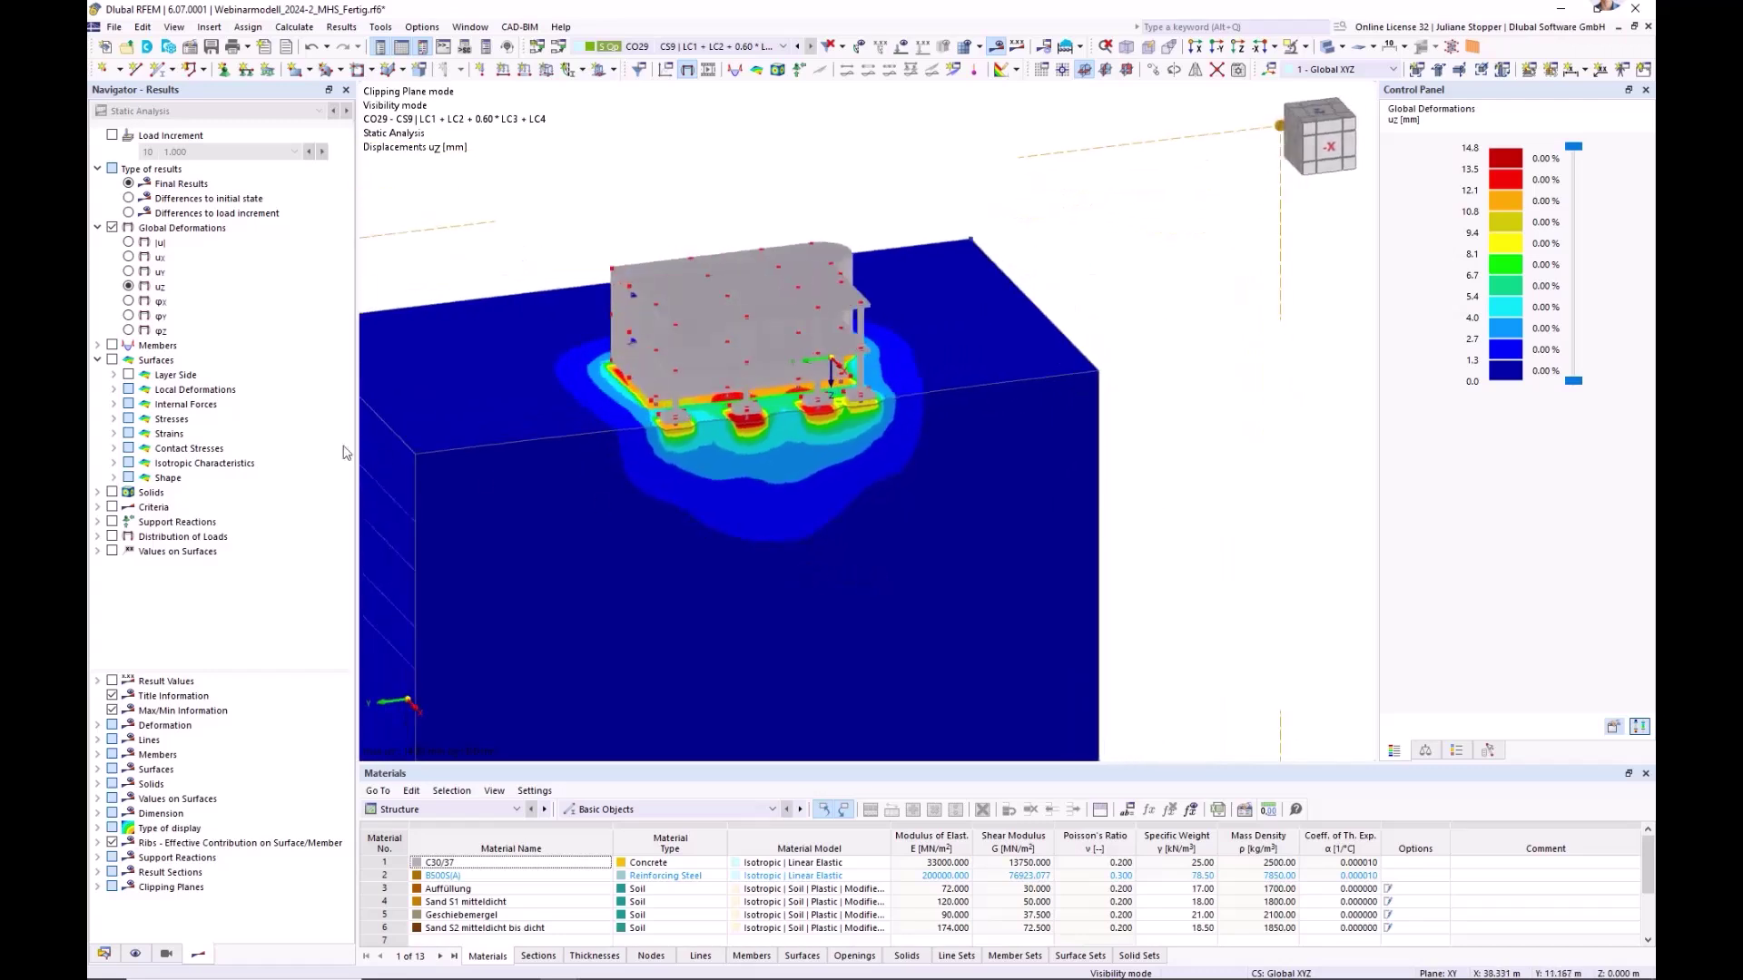
pyautogui.click(1341, 47)
pyautogui.click(1336, 63)
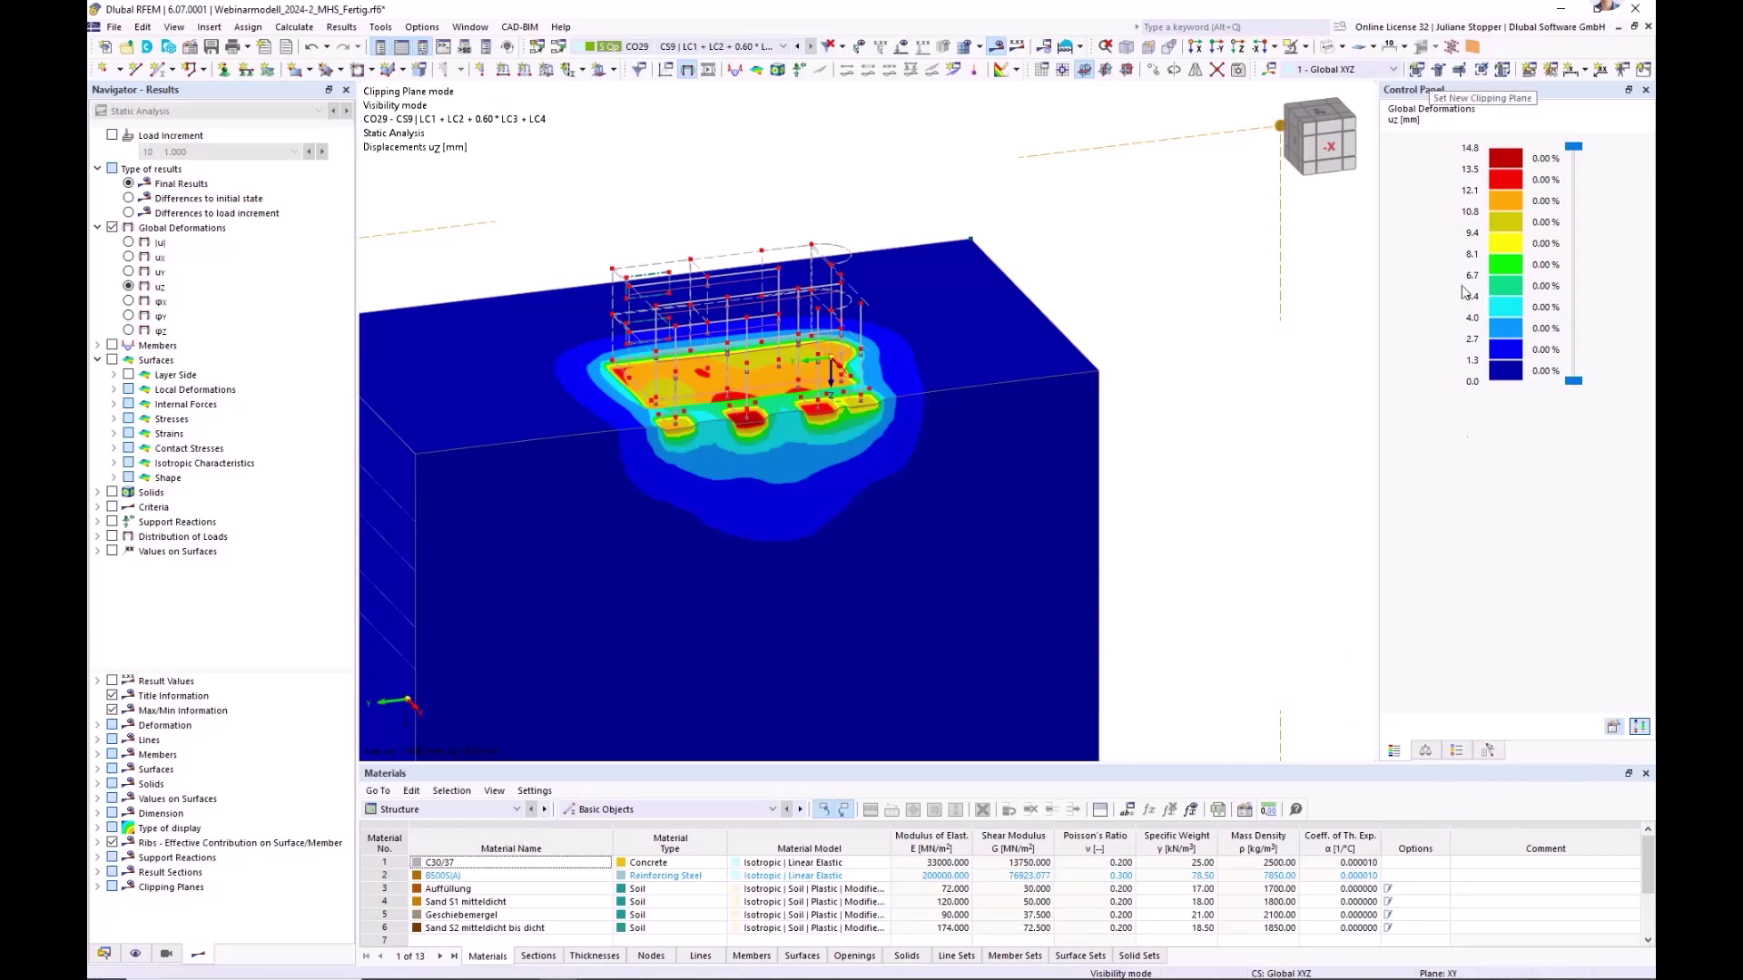
# - Turn on the display of the uz results for all surfaces
pyautogui.click(1456, 750)
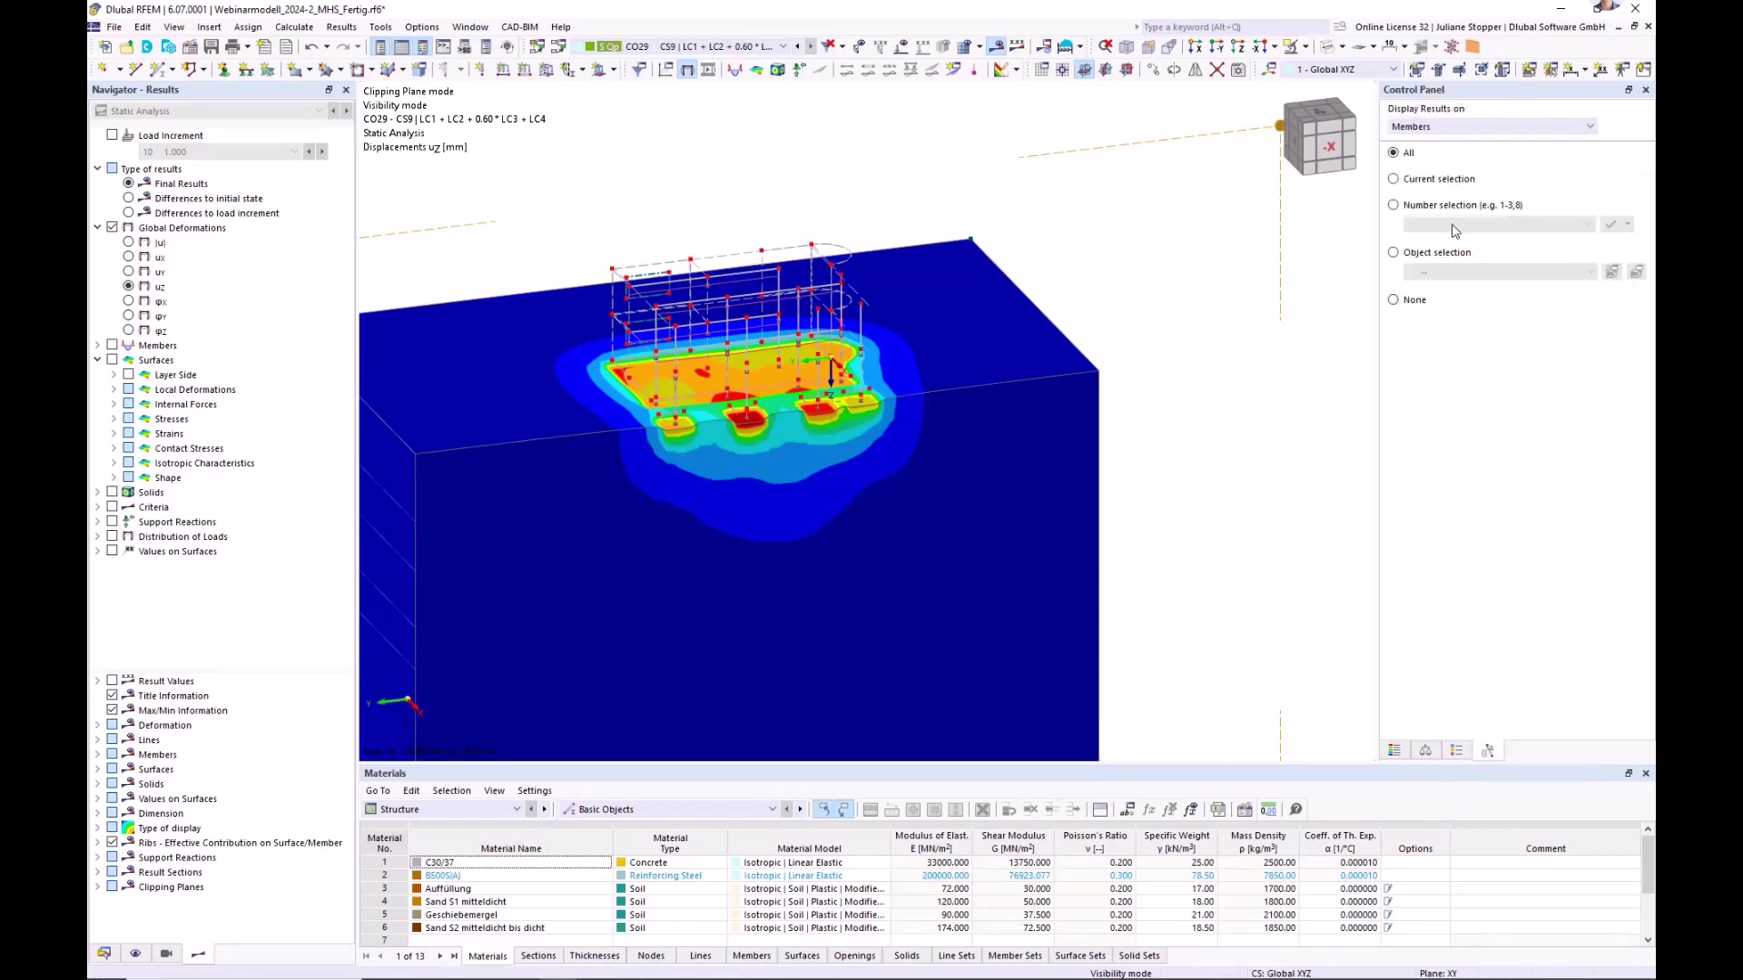
pyautogui.click(1444, 129)
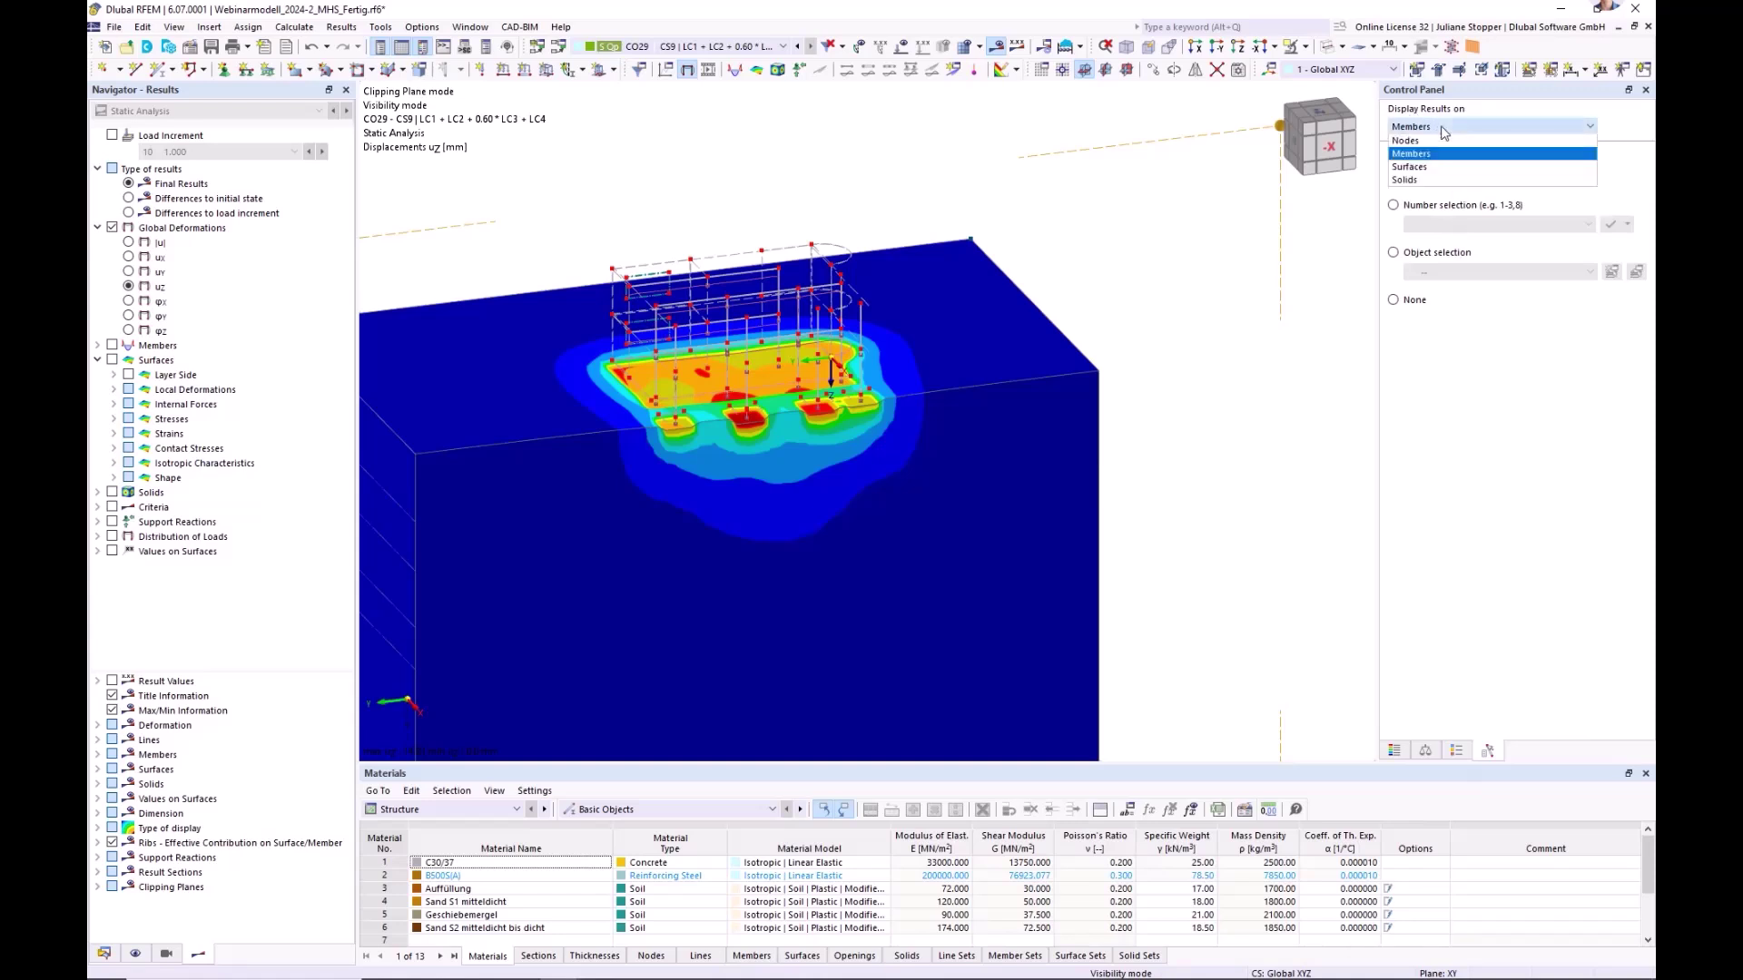
pyautogui.click(1422, 167)
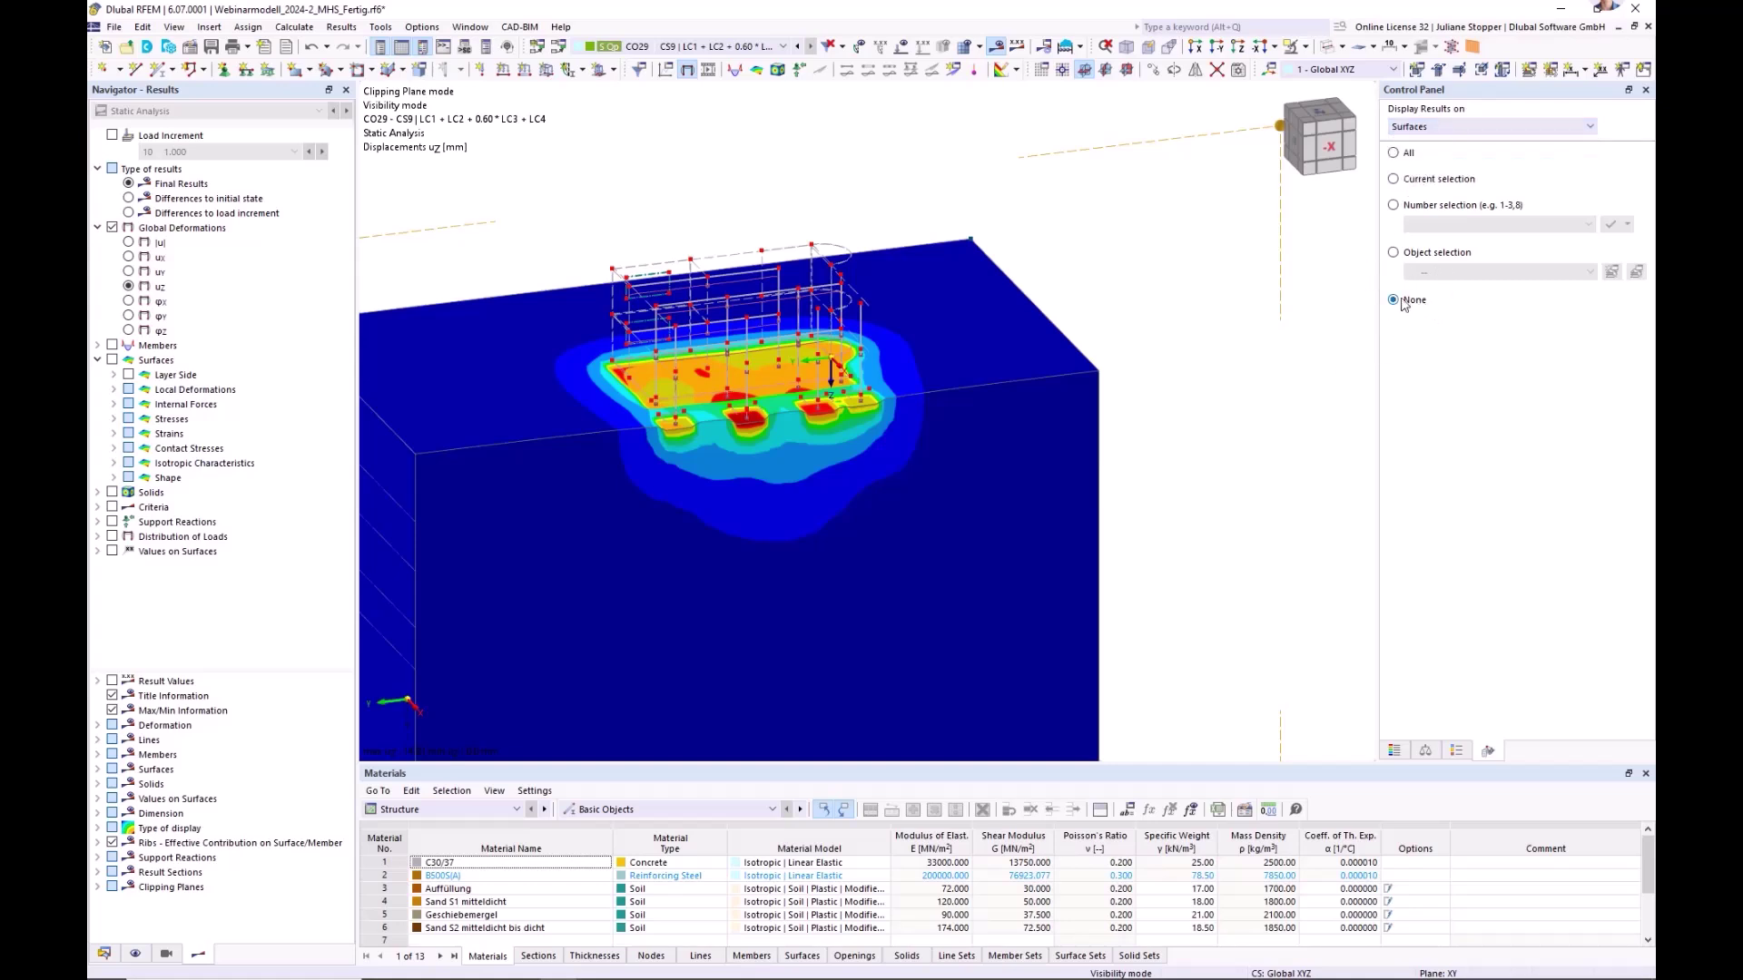
pyautogui.click(1394, 153)
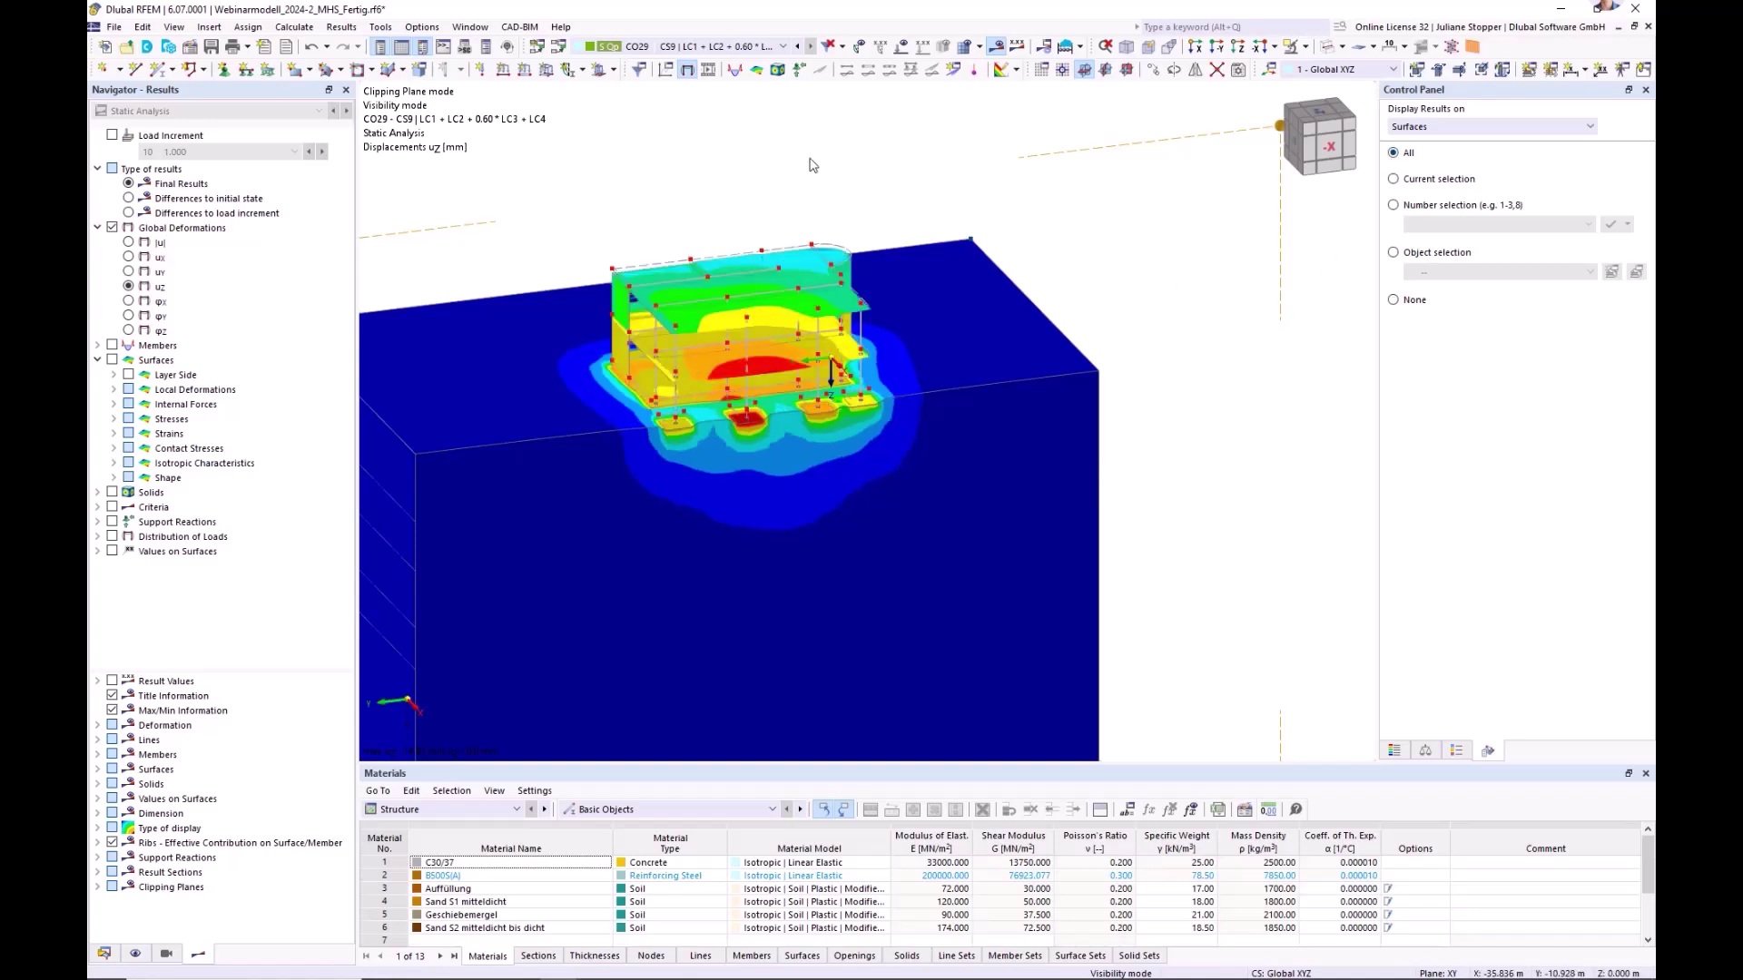
# - Hide the nodes in the model and bring the Data navigator back
pyautogui.click(135, 954)
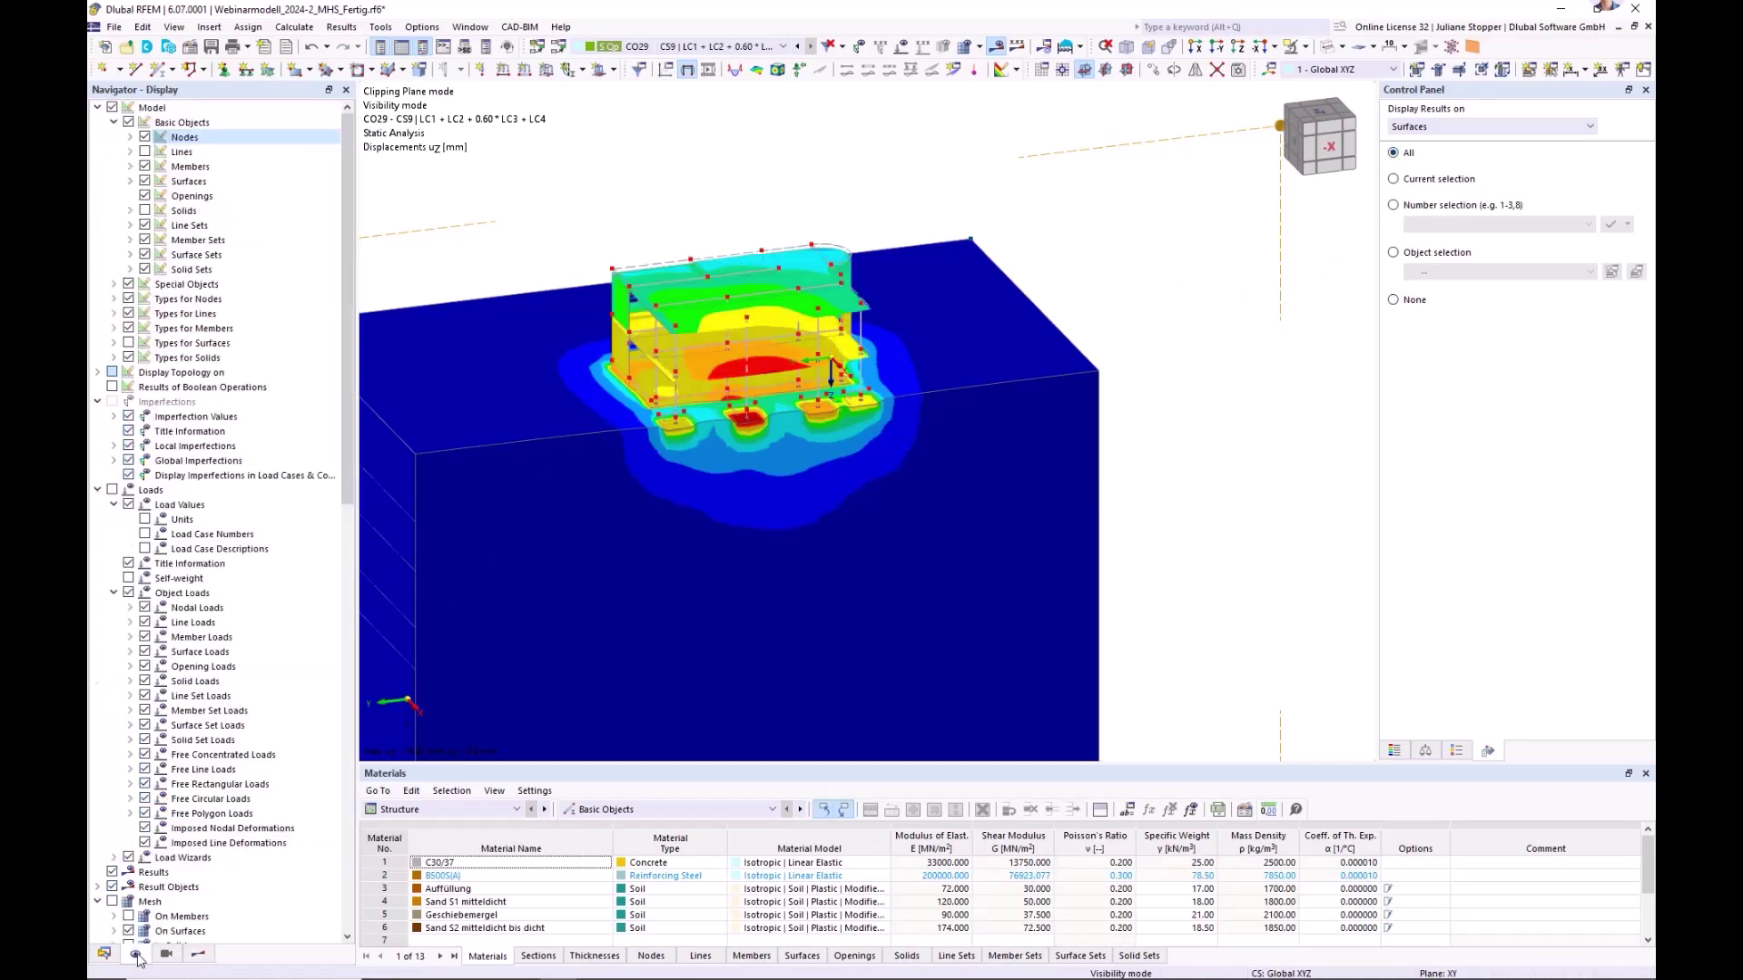
pyautogui.click(144, 137)
pyautogui.click(103, 954)
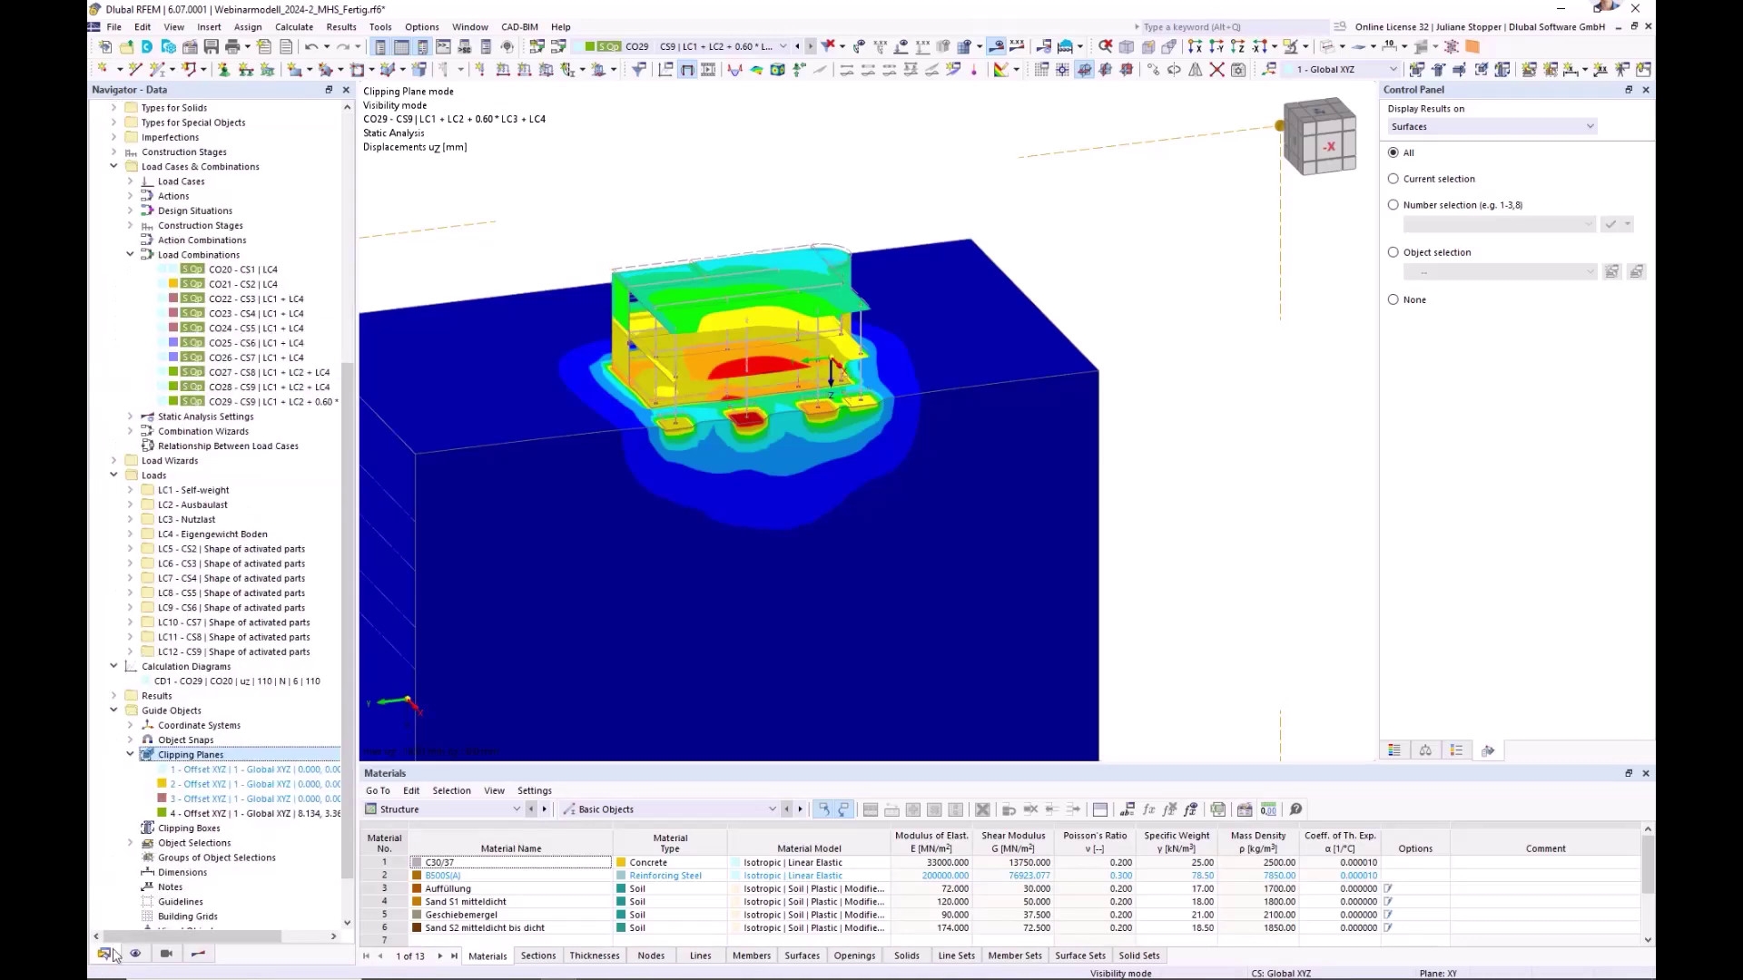
pyautogui.keyDown('ctrl'); pyautogui.moveTo(678, 577); pyautogui.dragTo(747, 569, button='middle'); pyautogui.keyUp('ctrl')
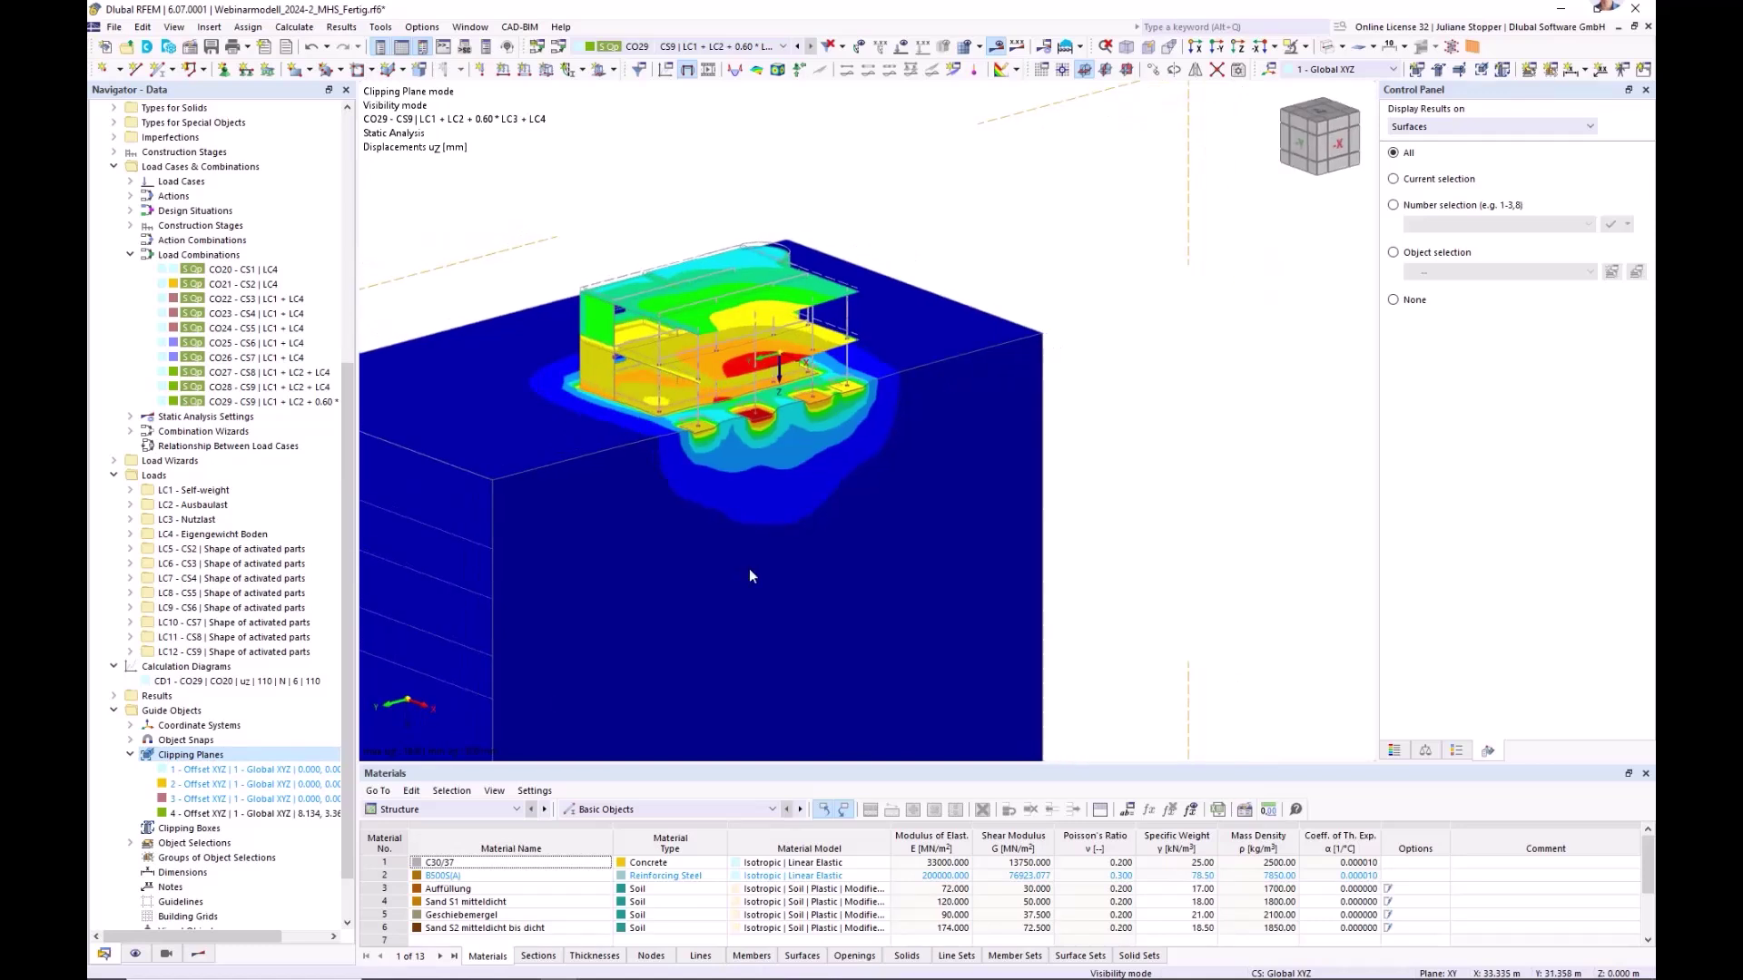
pyautogui.moveTo(832, 481); pyautogui.dragTo(946, 454, button='middle')
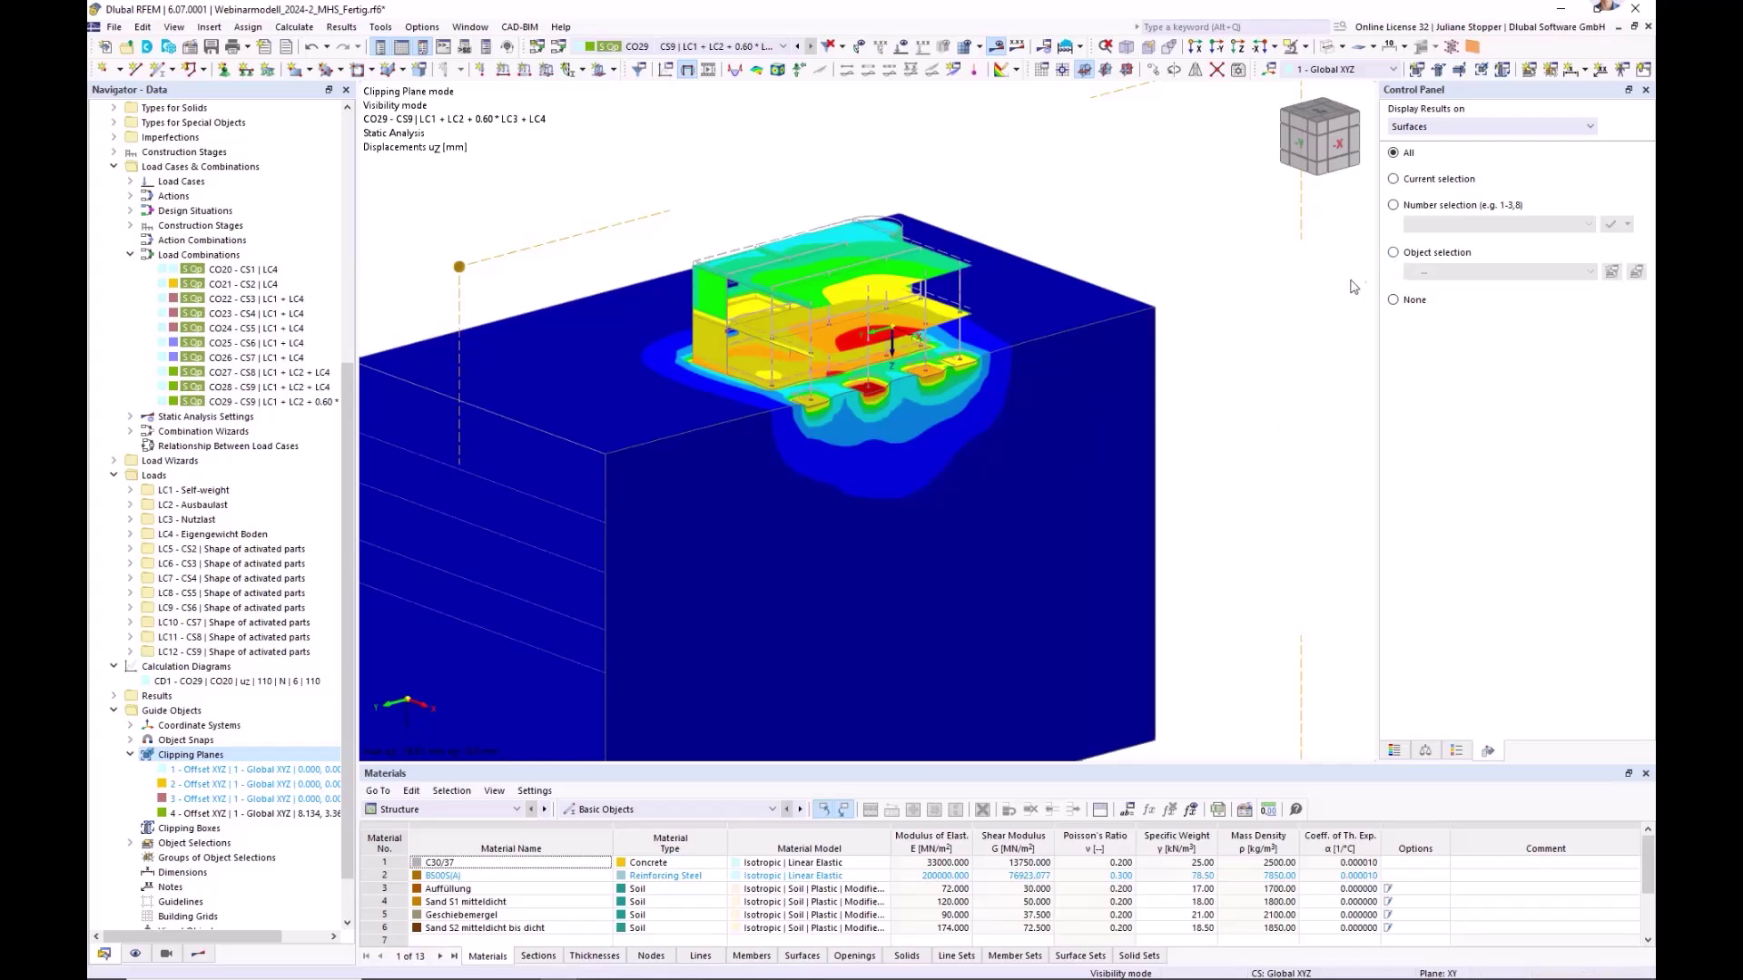
# - Restrict the surface results to the object selection OS3 - Gründungselemente
pyautogui.click(1394, 254)
pyautogui.click(1495, 273)
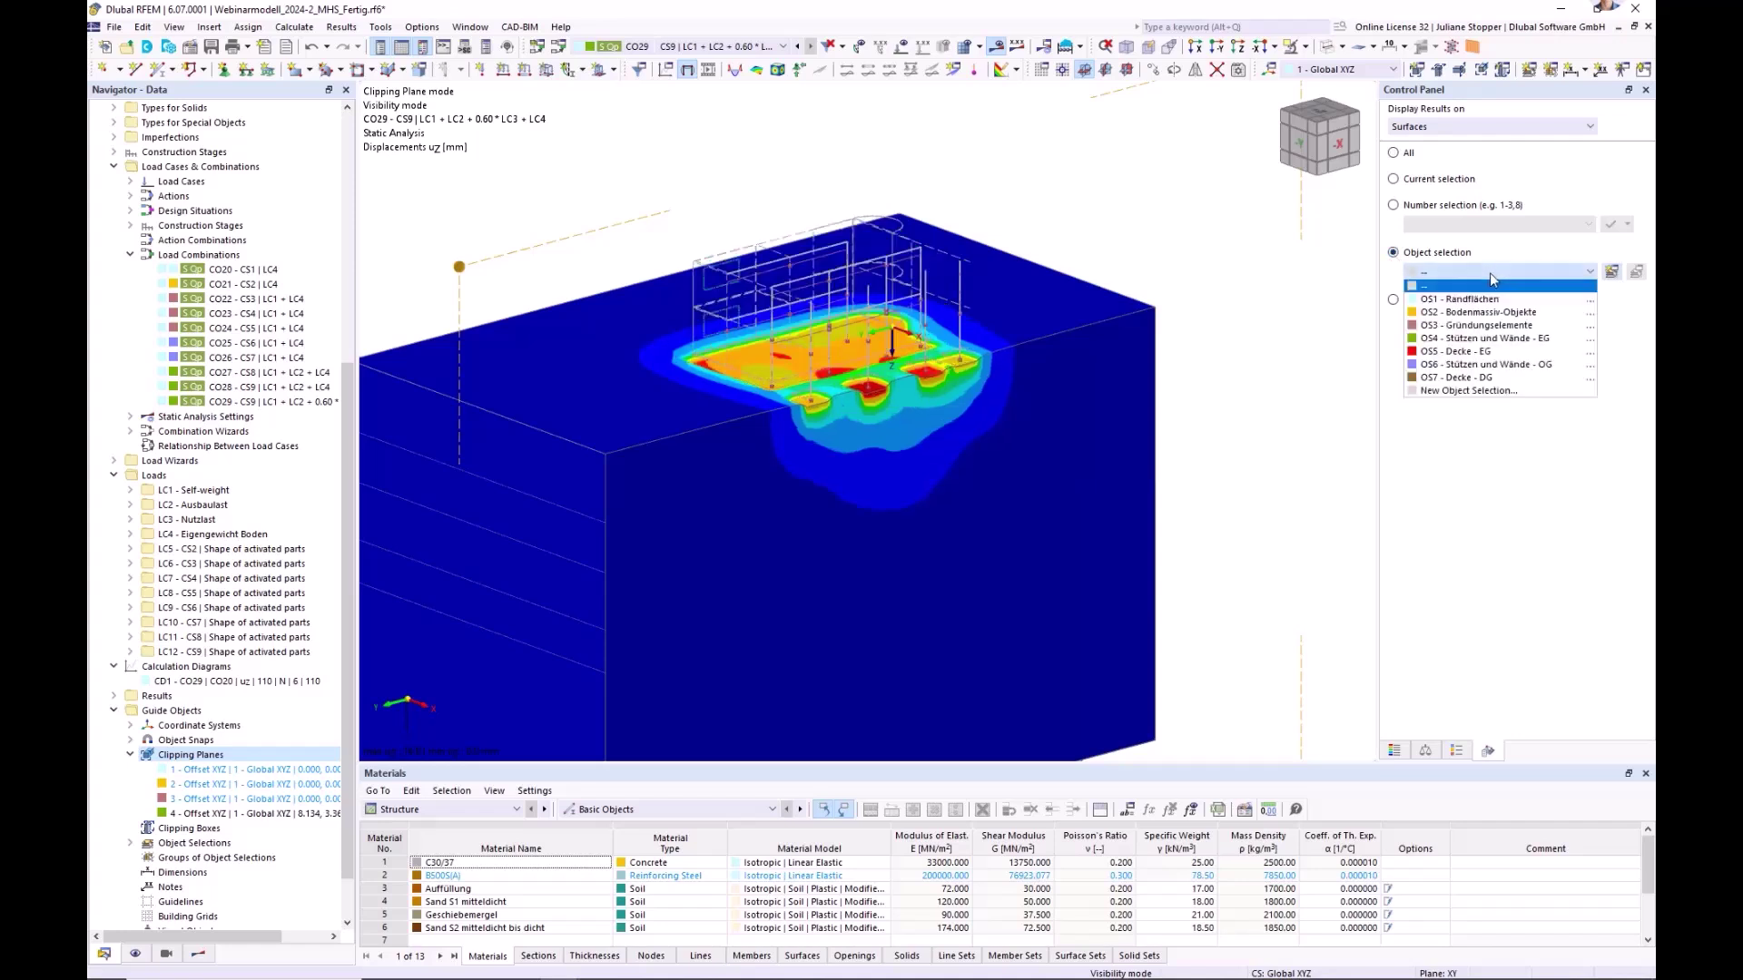
pyautogui.click(1470, 328)
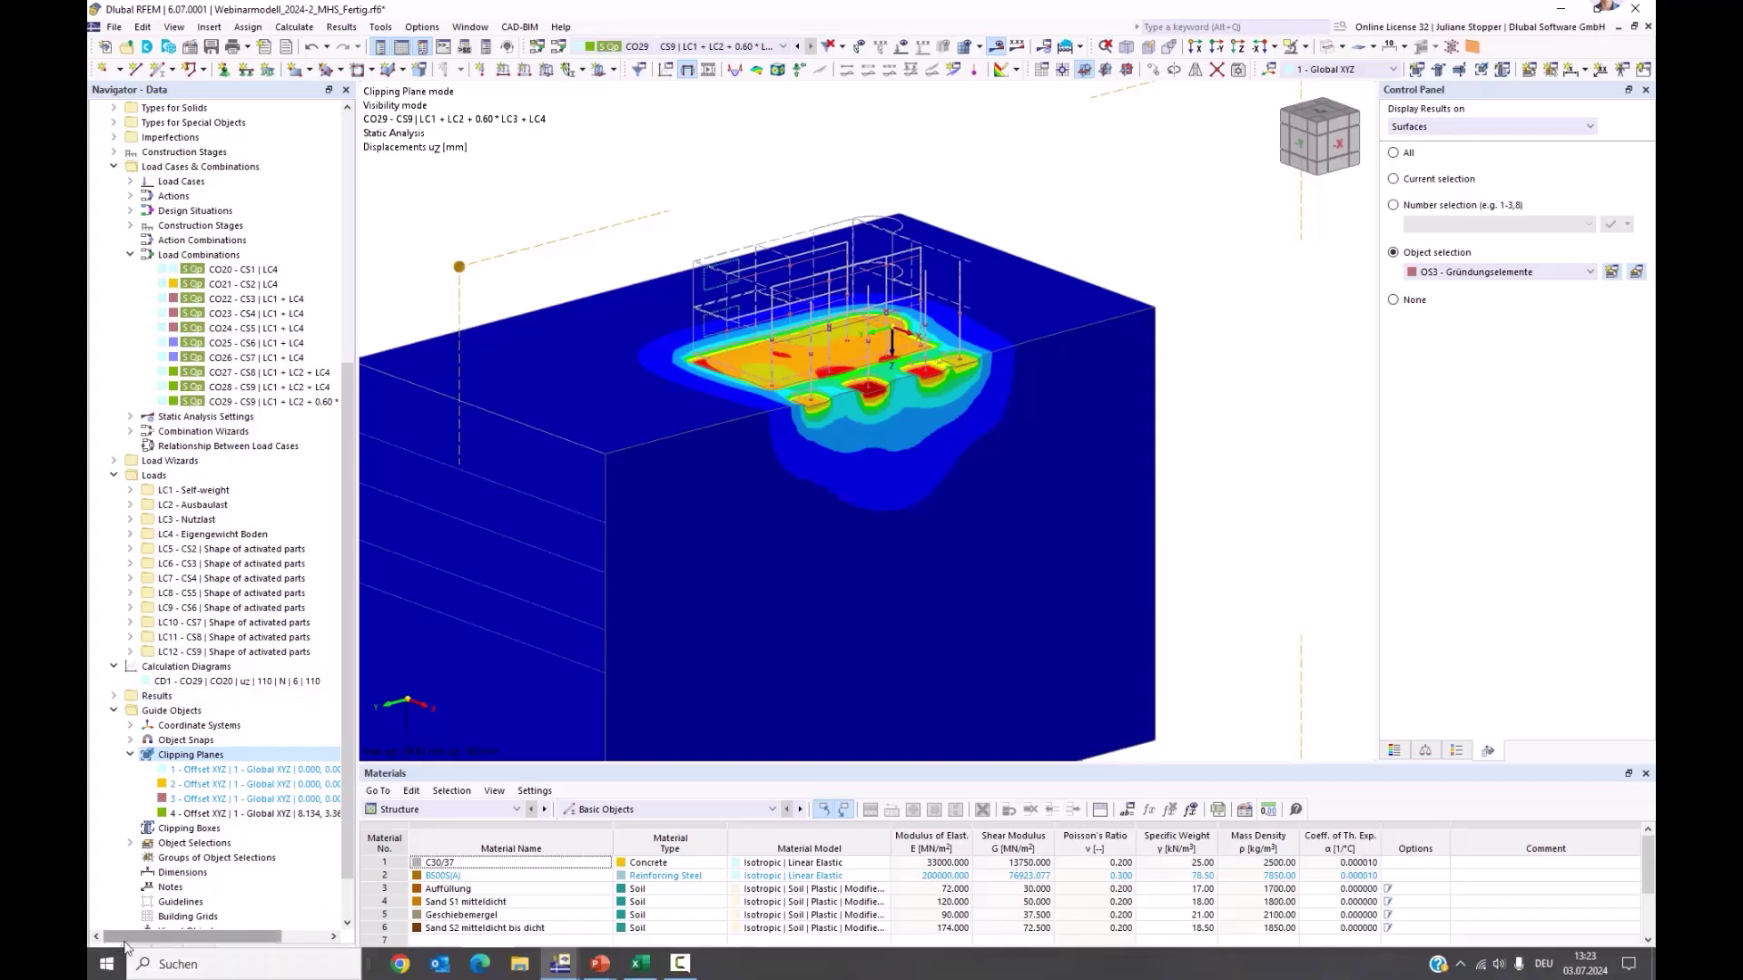
# - Turn off the results on all solids and bring back the uz colour scale for the foundation elements
pyautogui.click(1523, 127)
pyautogui.click(1448, 180)
pyautogui.click(1393, 301)
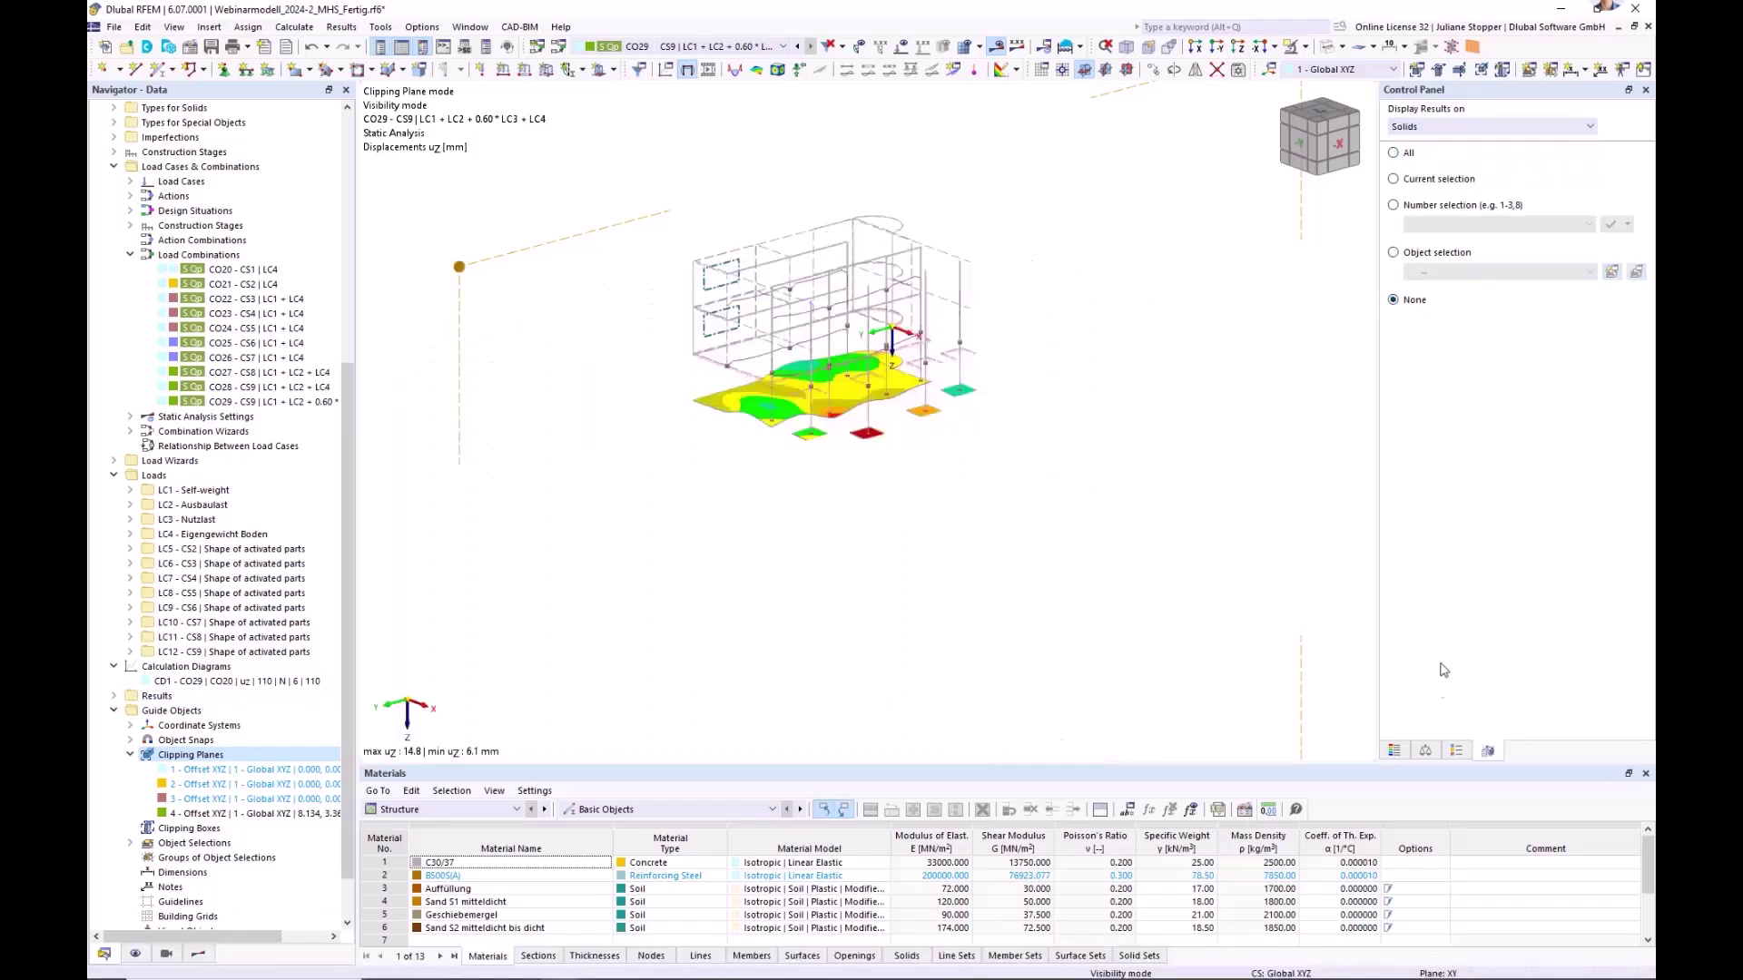
pyautogui.click(1394, 752)
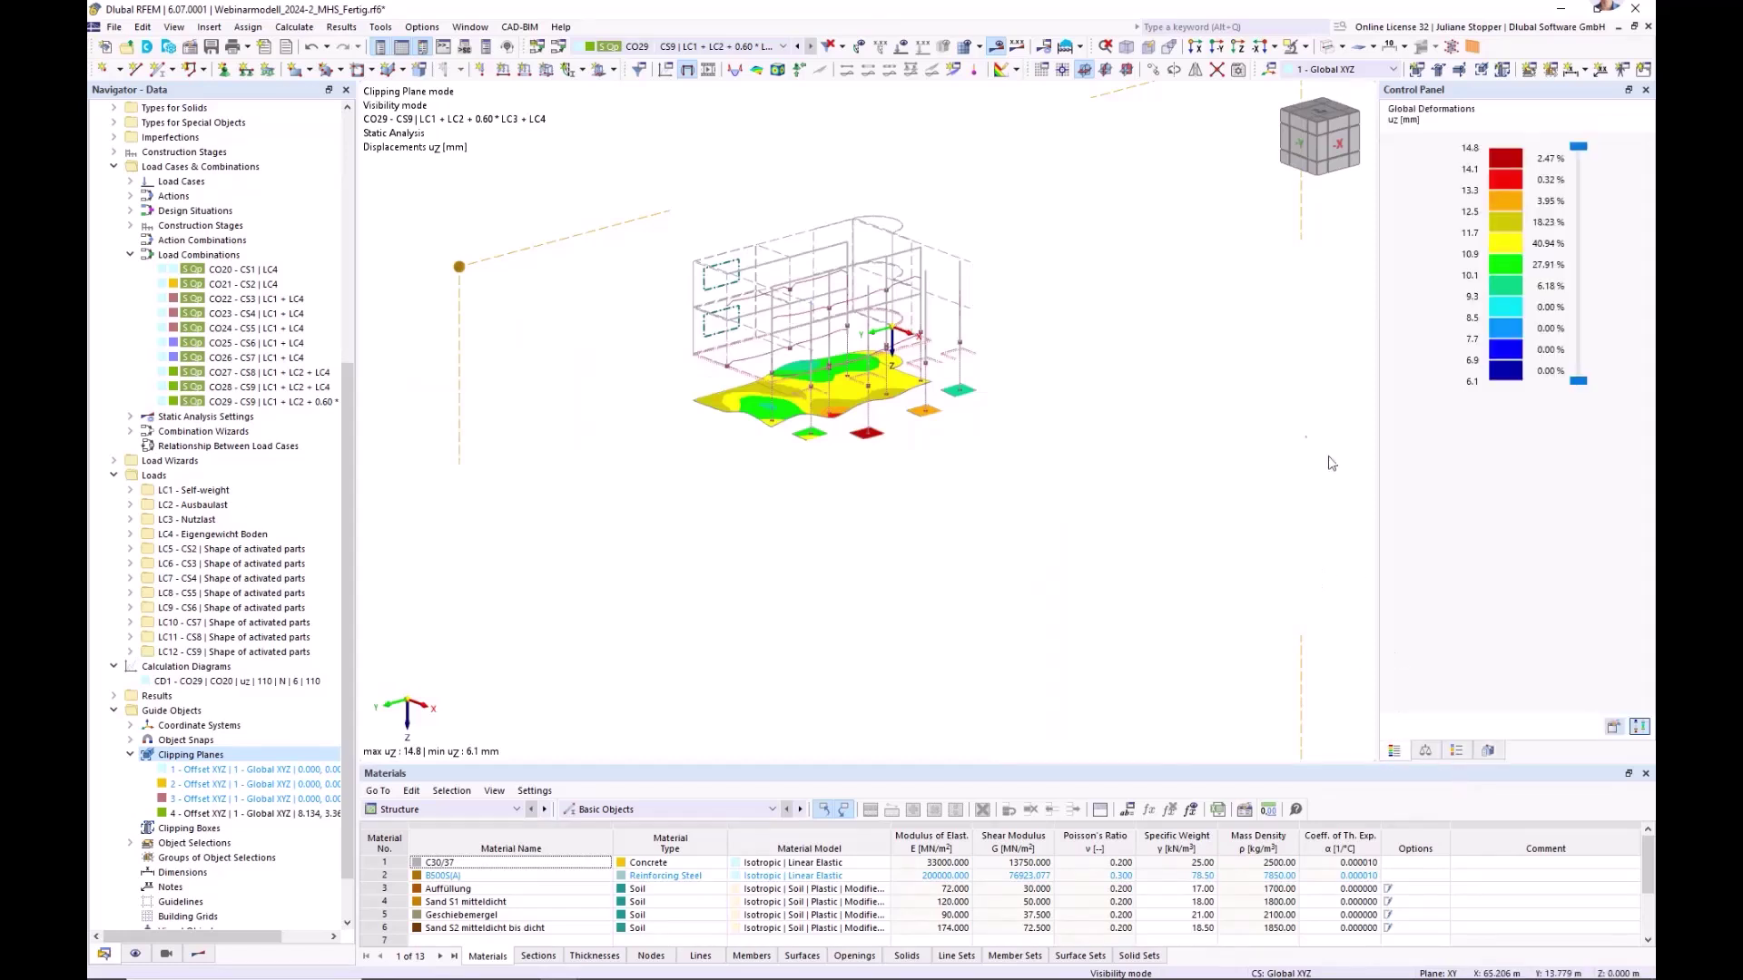
pyautogui.scroll(-1, 773, 420)
pyautogui.keyDown('ctrl'); pyautogui.moveTo(772, 420); pyautogui.dragTo(896, 426, button='middle'); pyautogui.keyUp('ctrl')
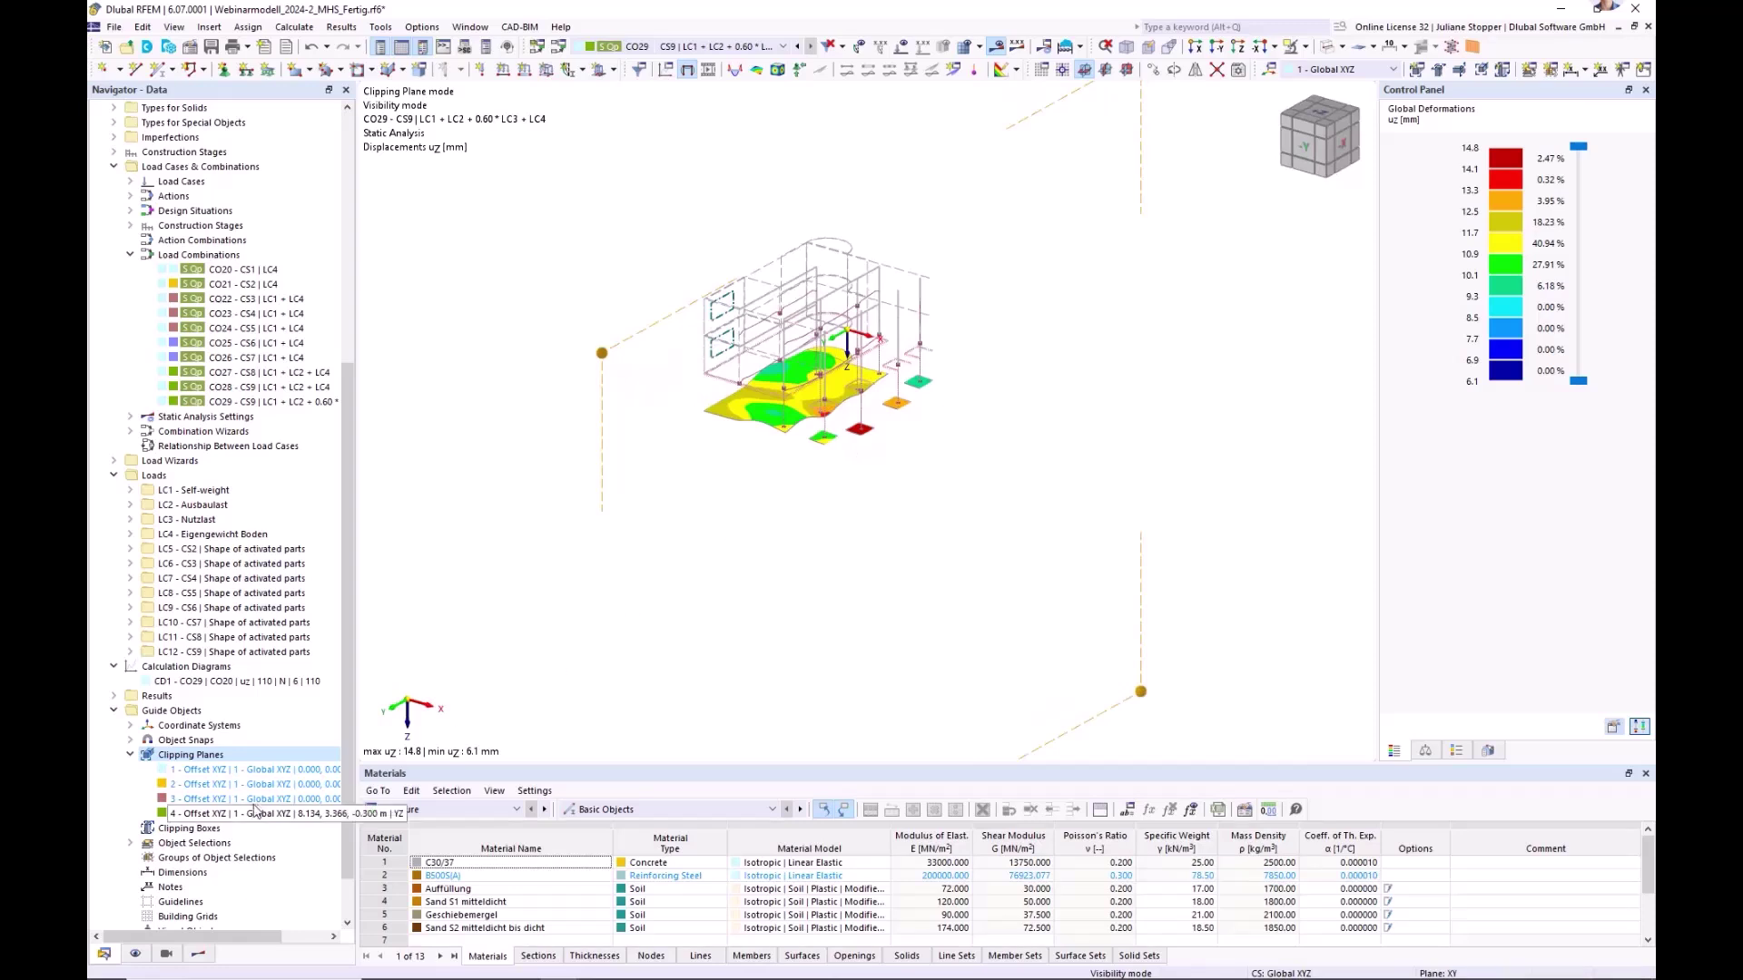
# - Switch off clipping plane No. 4 and collapse the guide objects in the navigator
pyautogui.rightClick(191, 815)
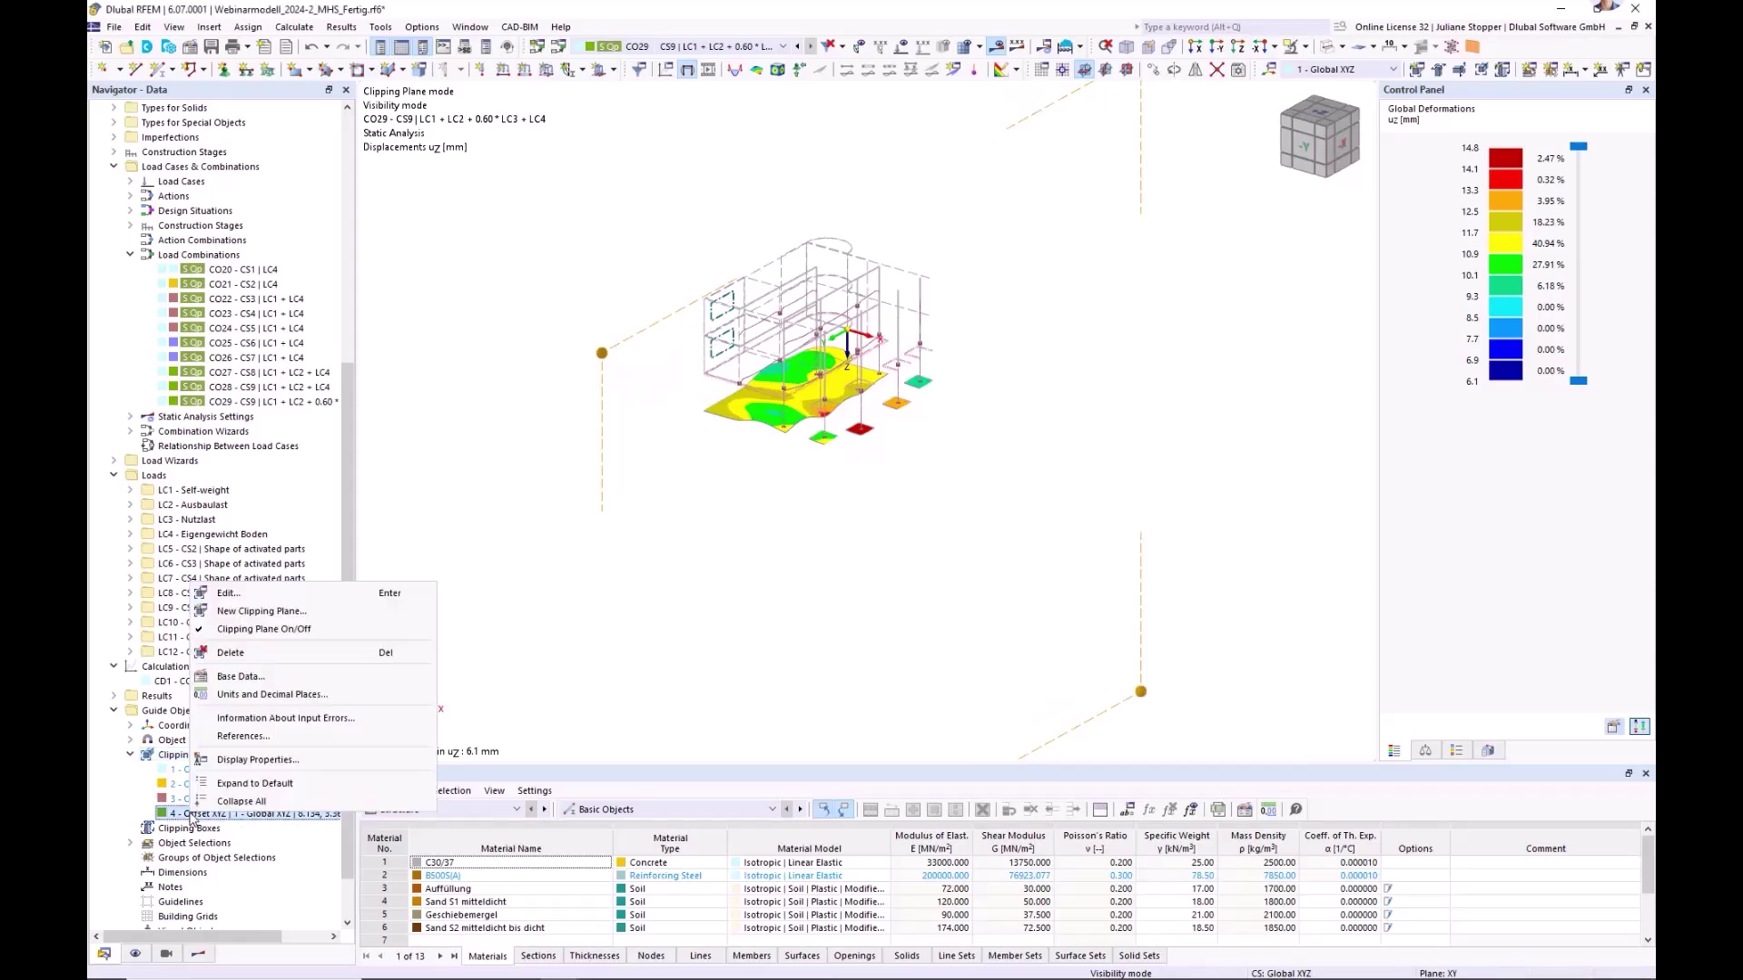
pyautogui.click(198, 631)
pyautogui.click(111, 713)
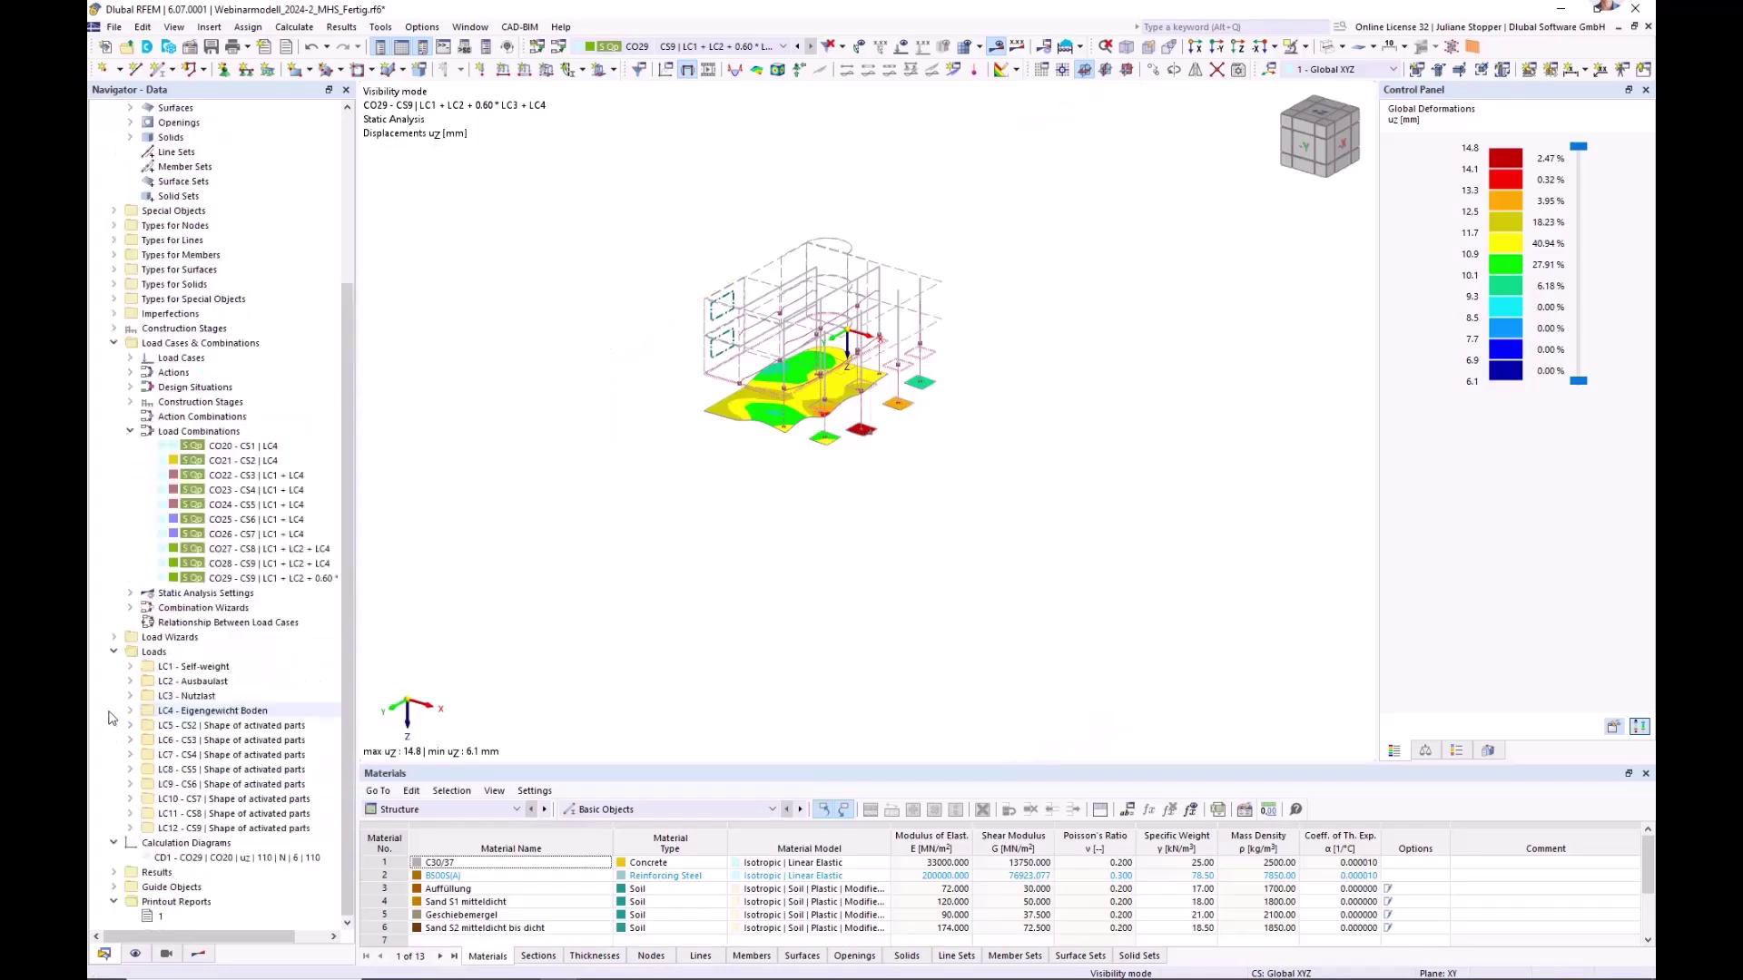
# - Examine the uz displacements of the foundation slab and single footings in plan view and in an oblique view
pyautogui.keyDown('ctrl'); pyautogui.moveTo(902, 602); pyautogui.dragTo(867, 563, button='middle'); pyautogui.keyUp('ctrl')
pyautogui.scroll(3, 761, 389)
pyautogui.scroll(1, 763, 391)
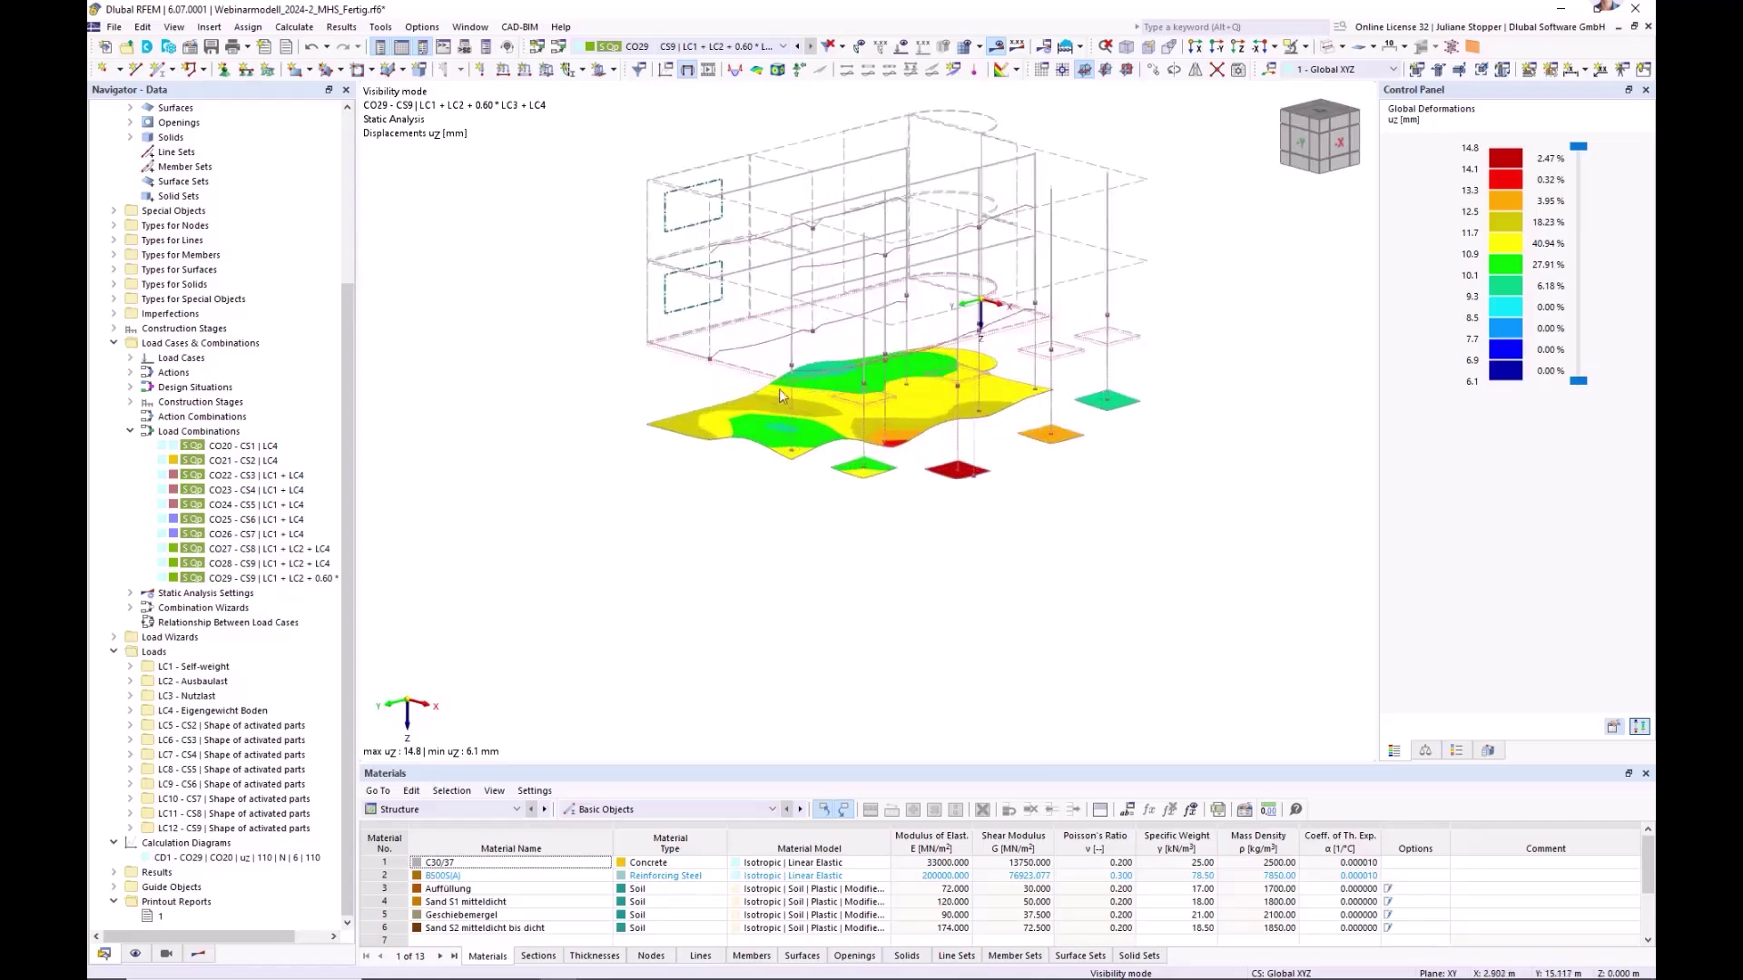
pyautogui.click(1239, 48)
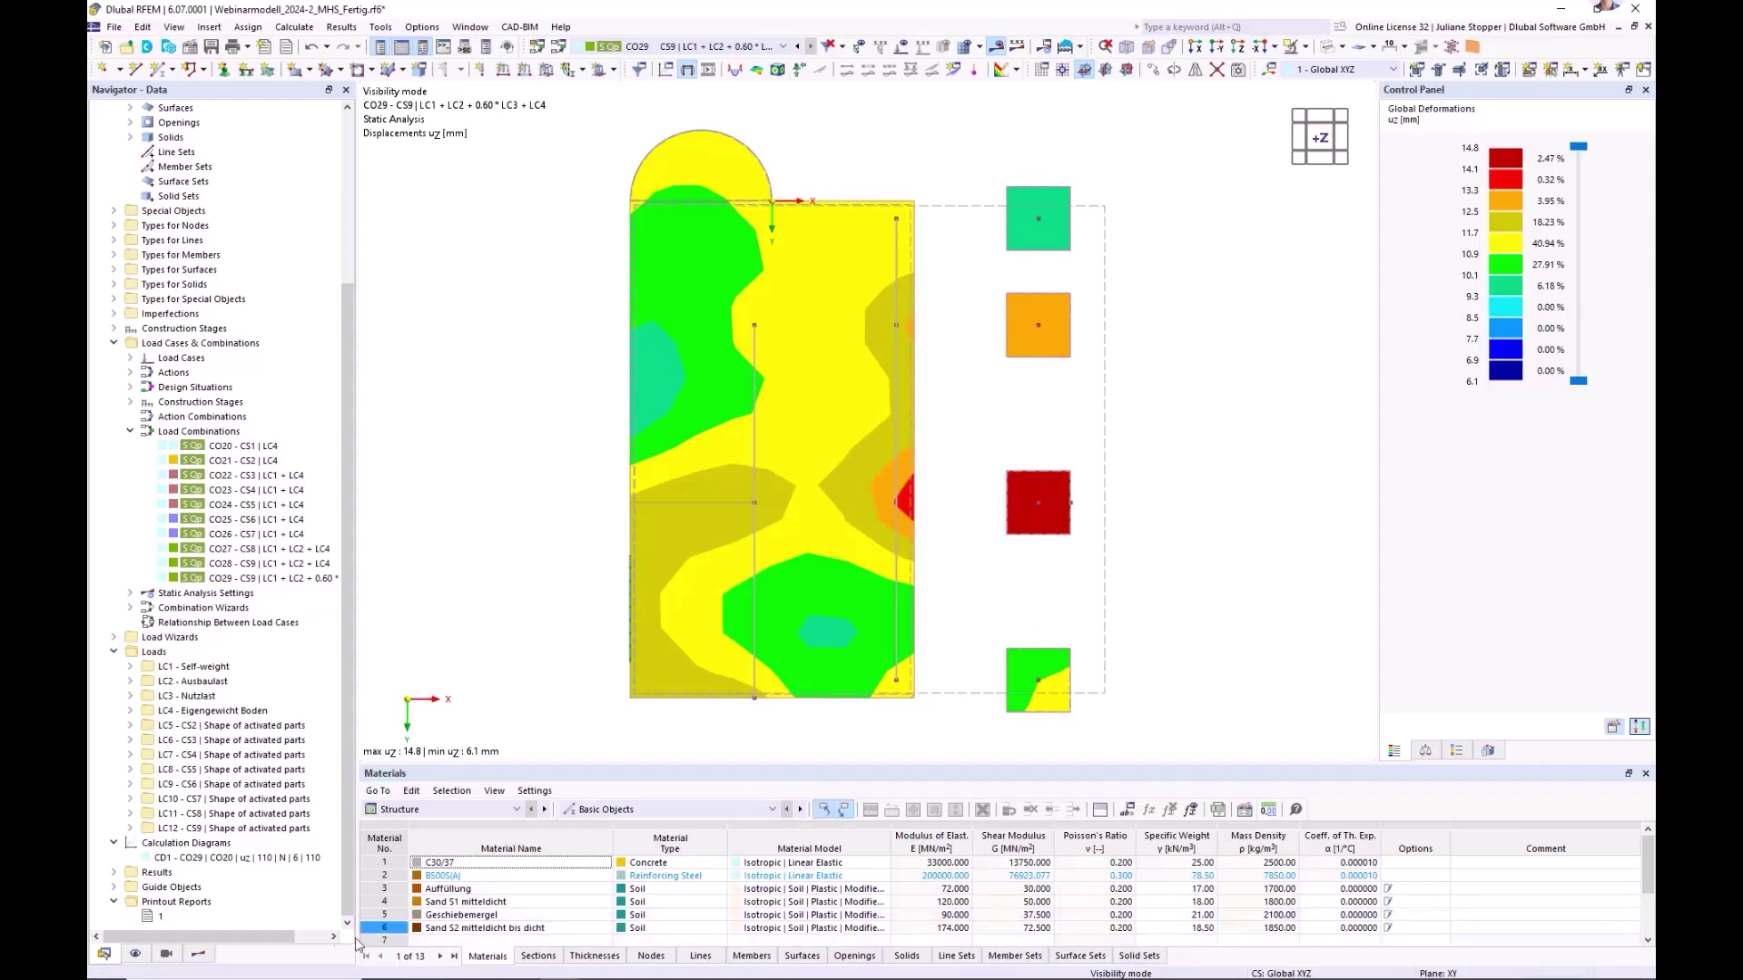
pyautogui.click(198, 954)
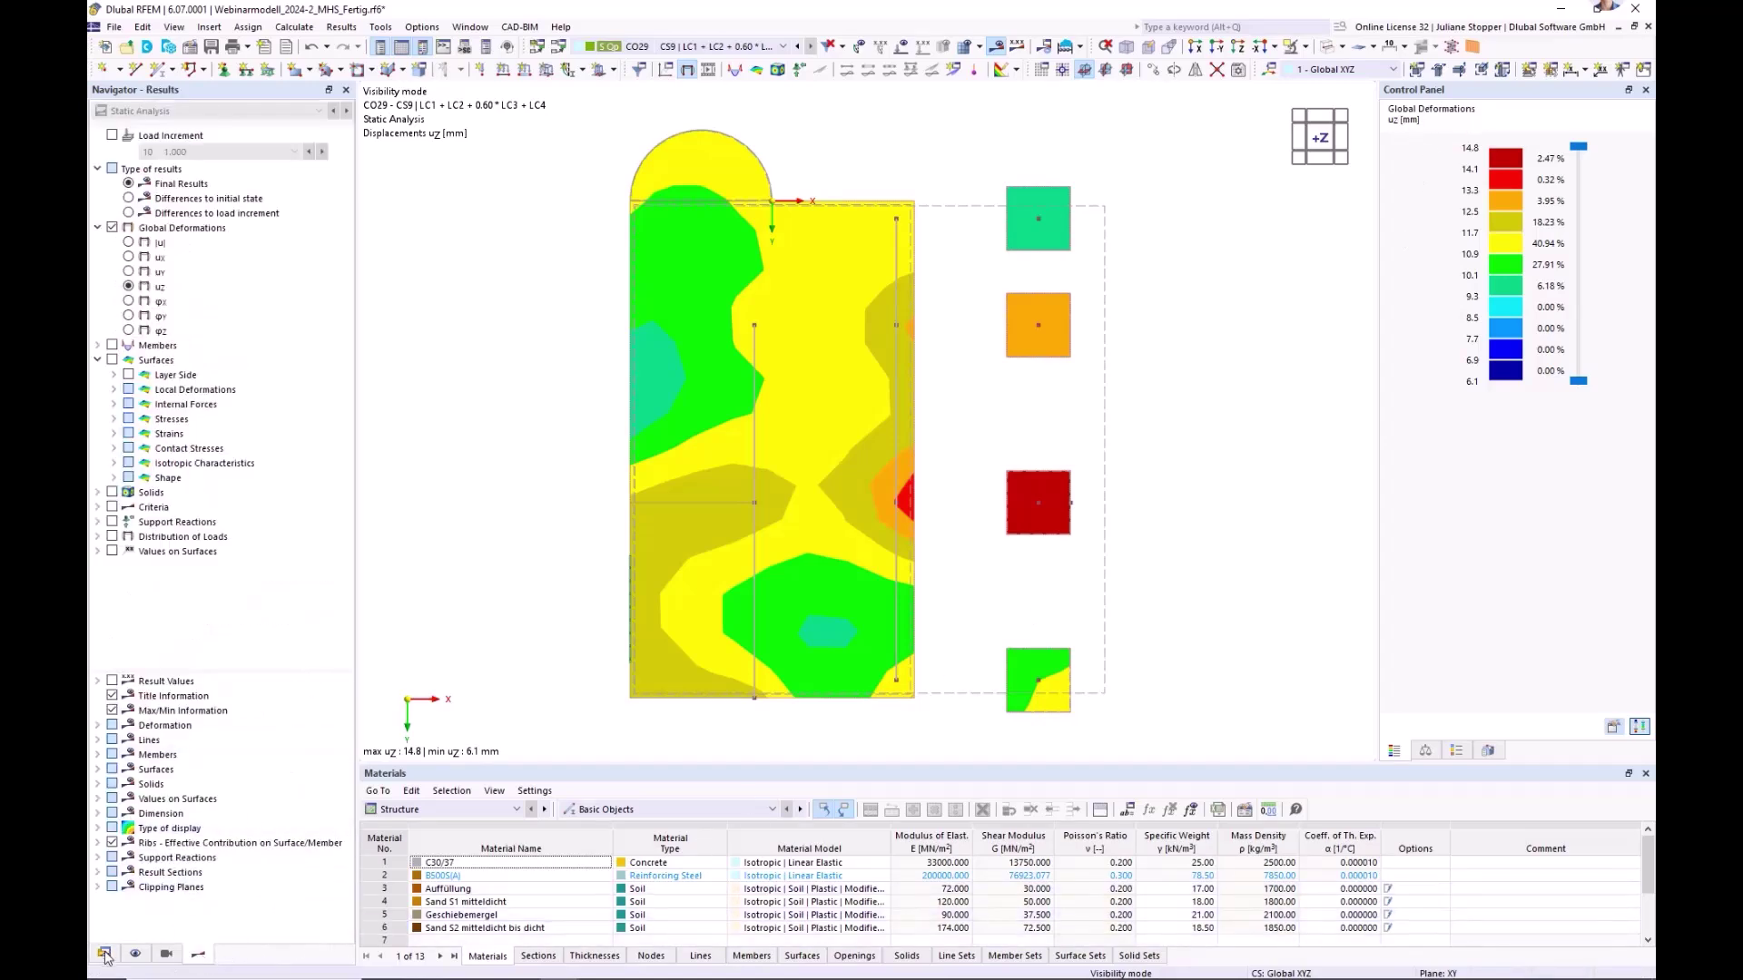
pyautogui.click(106, 954)
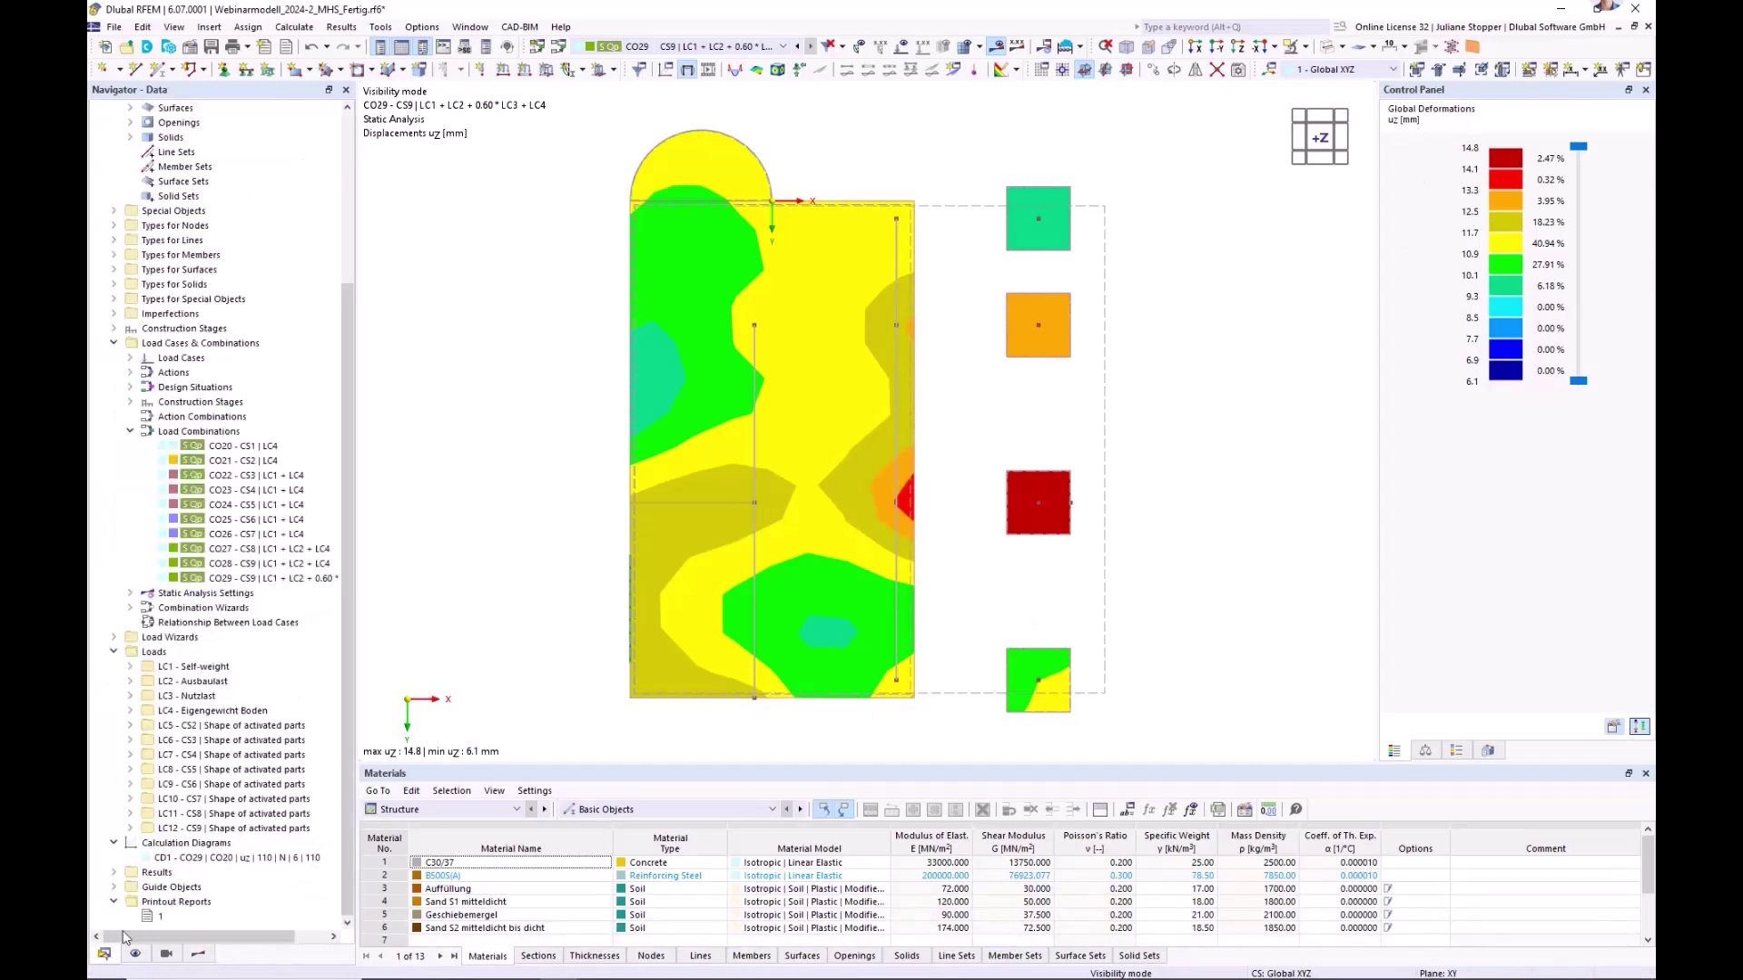
pyautogui.click(113, 343)
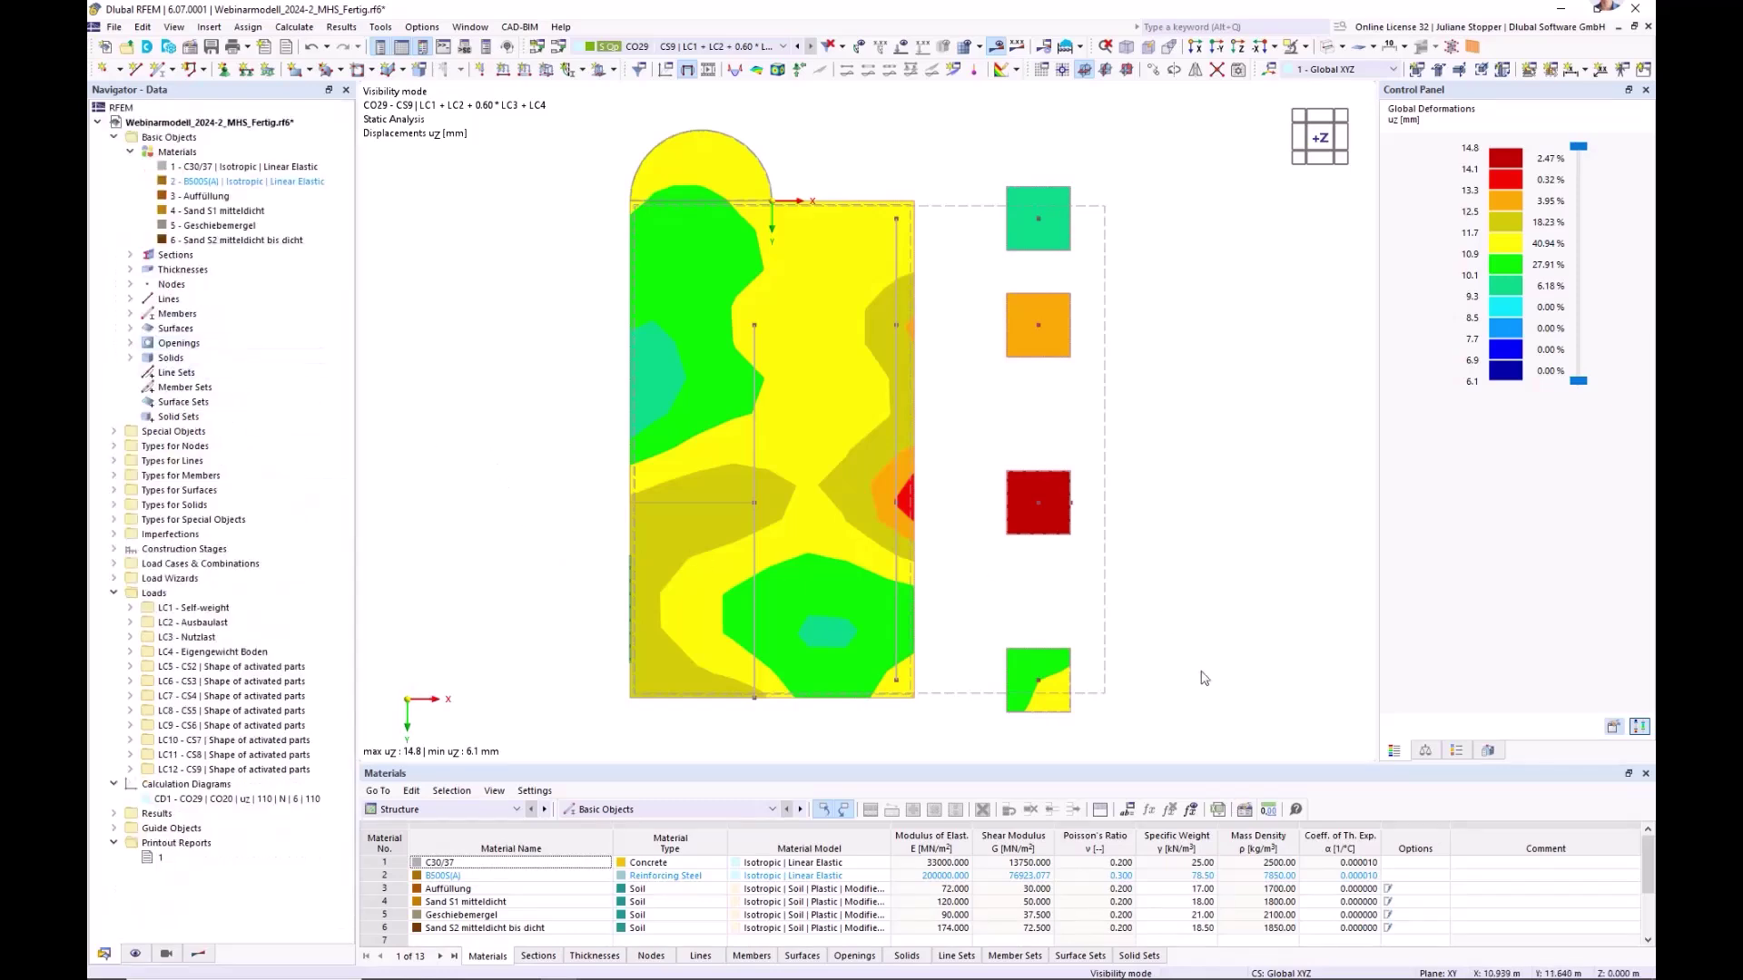
pyautogui.keyDown('ctrl'); pyautogui.moveTo(1202, 681); pyautogui.dragTo(961, 637, button='middle'); pyautogui.keyUp('ctrl')
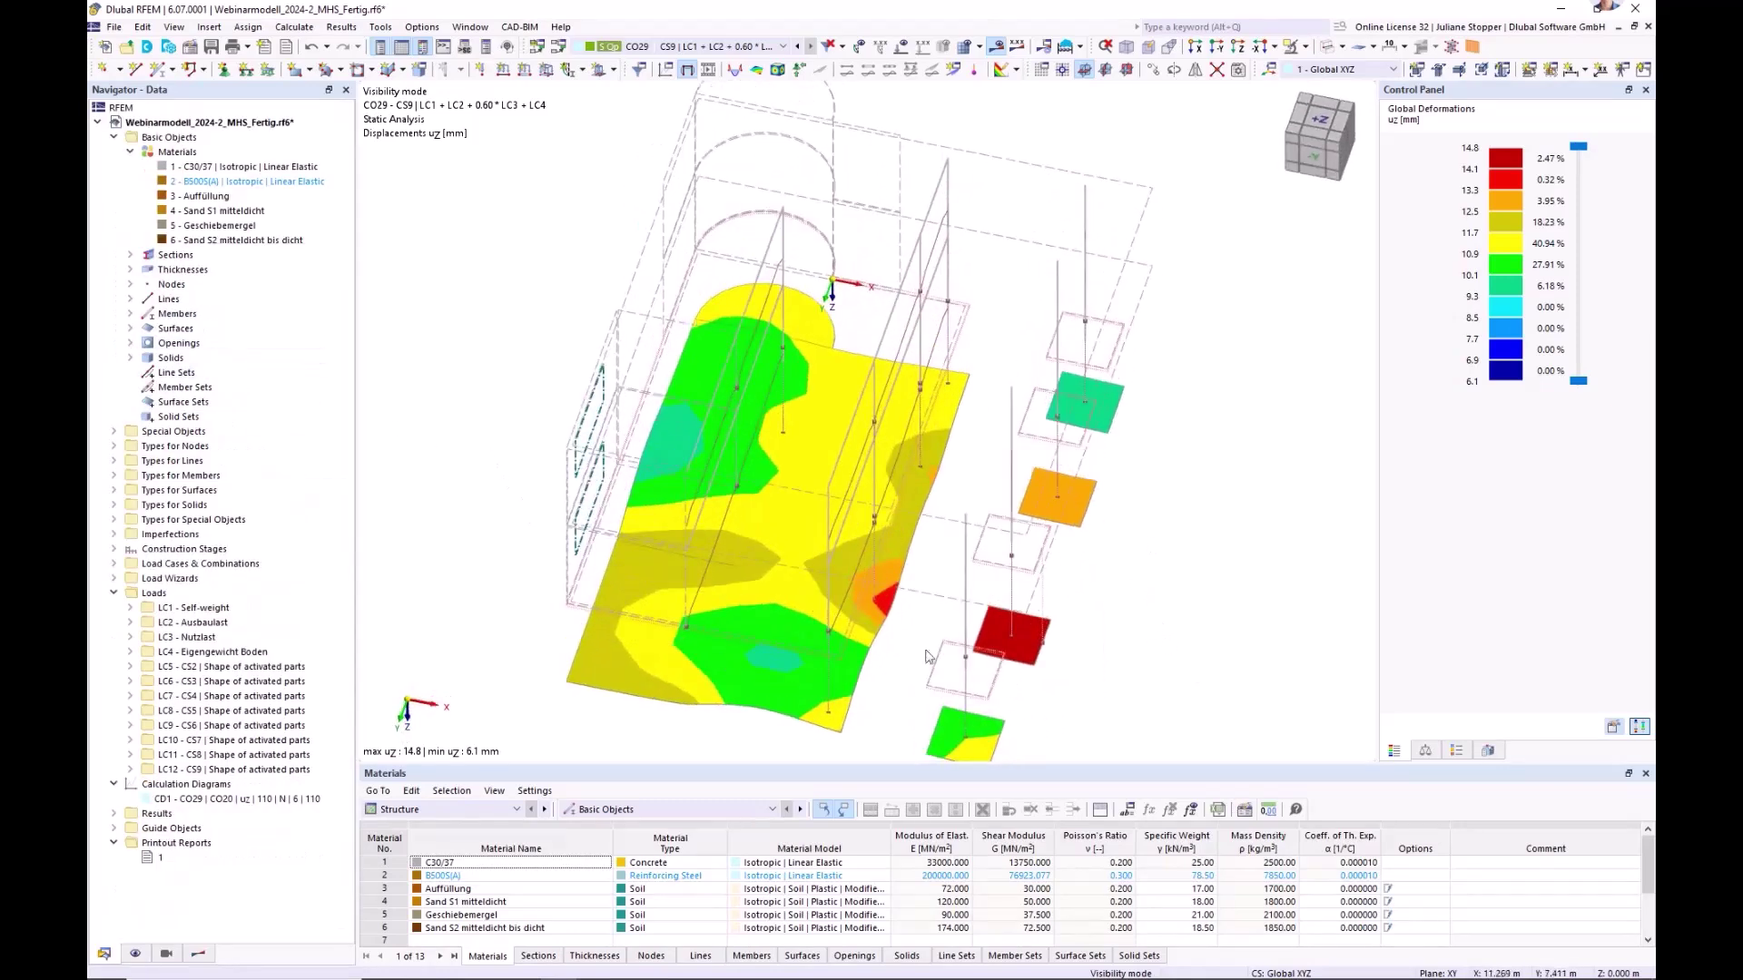
# - Create a new printout report and deselect all of its report items
pyautogui.rightClick(153, 847)
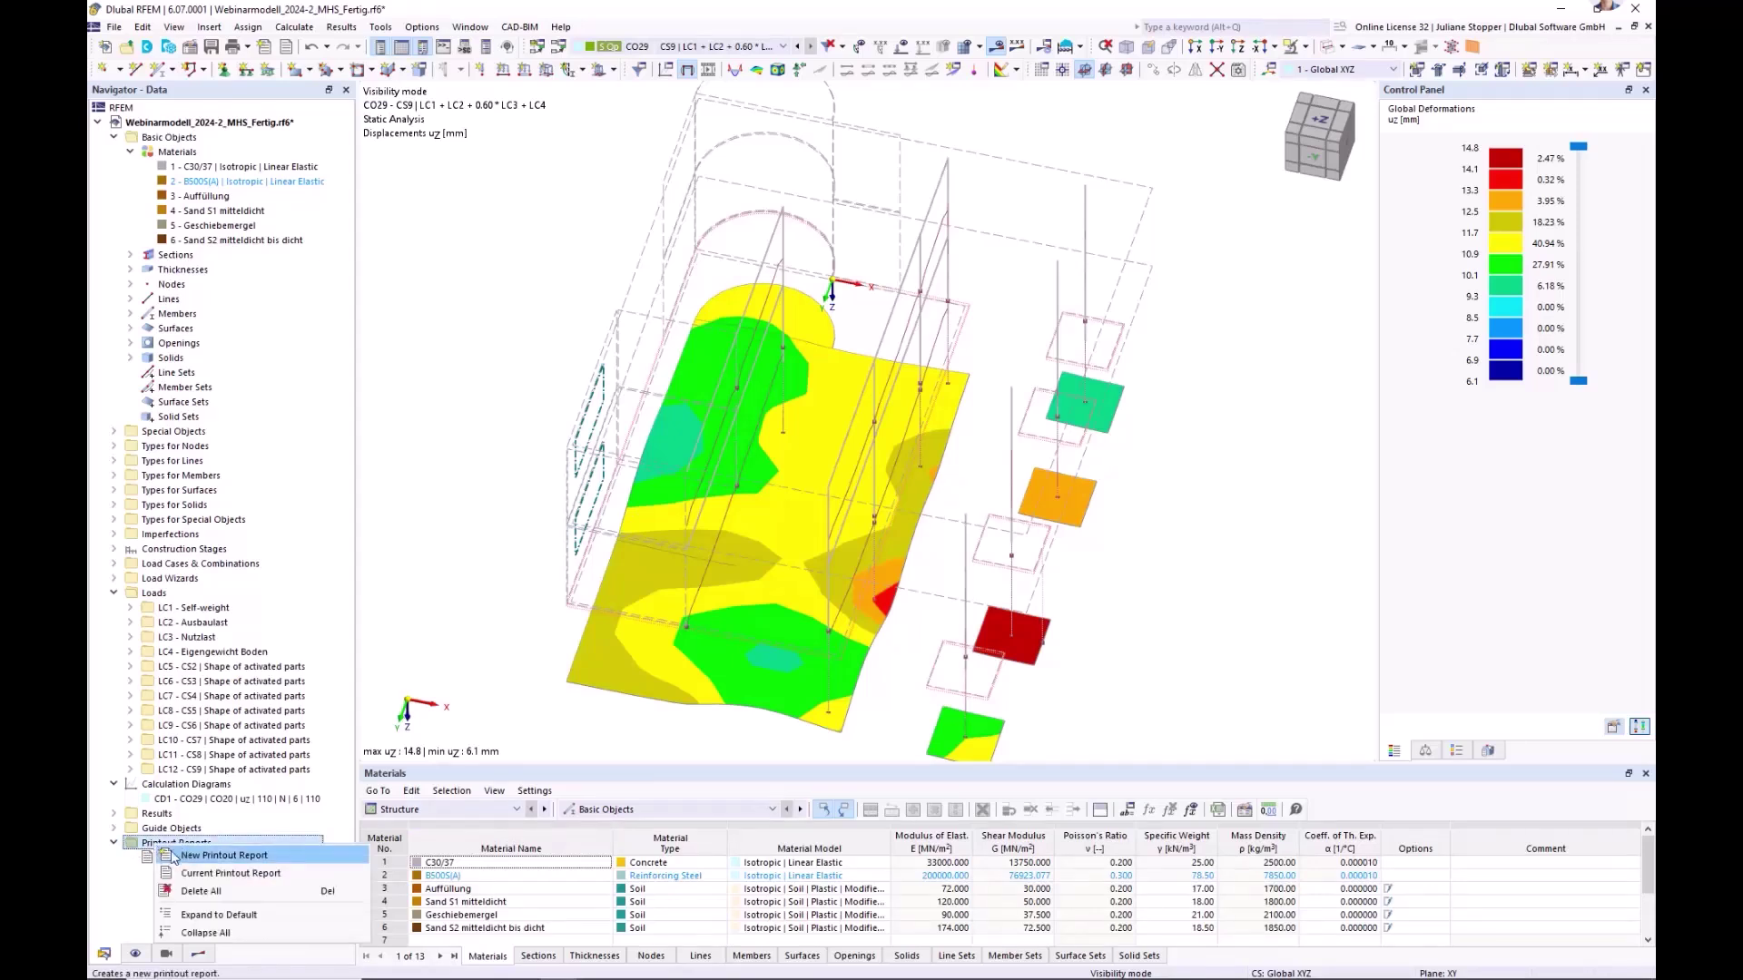
pyautogui.click(151, 847)
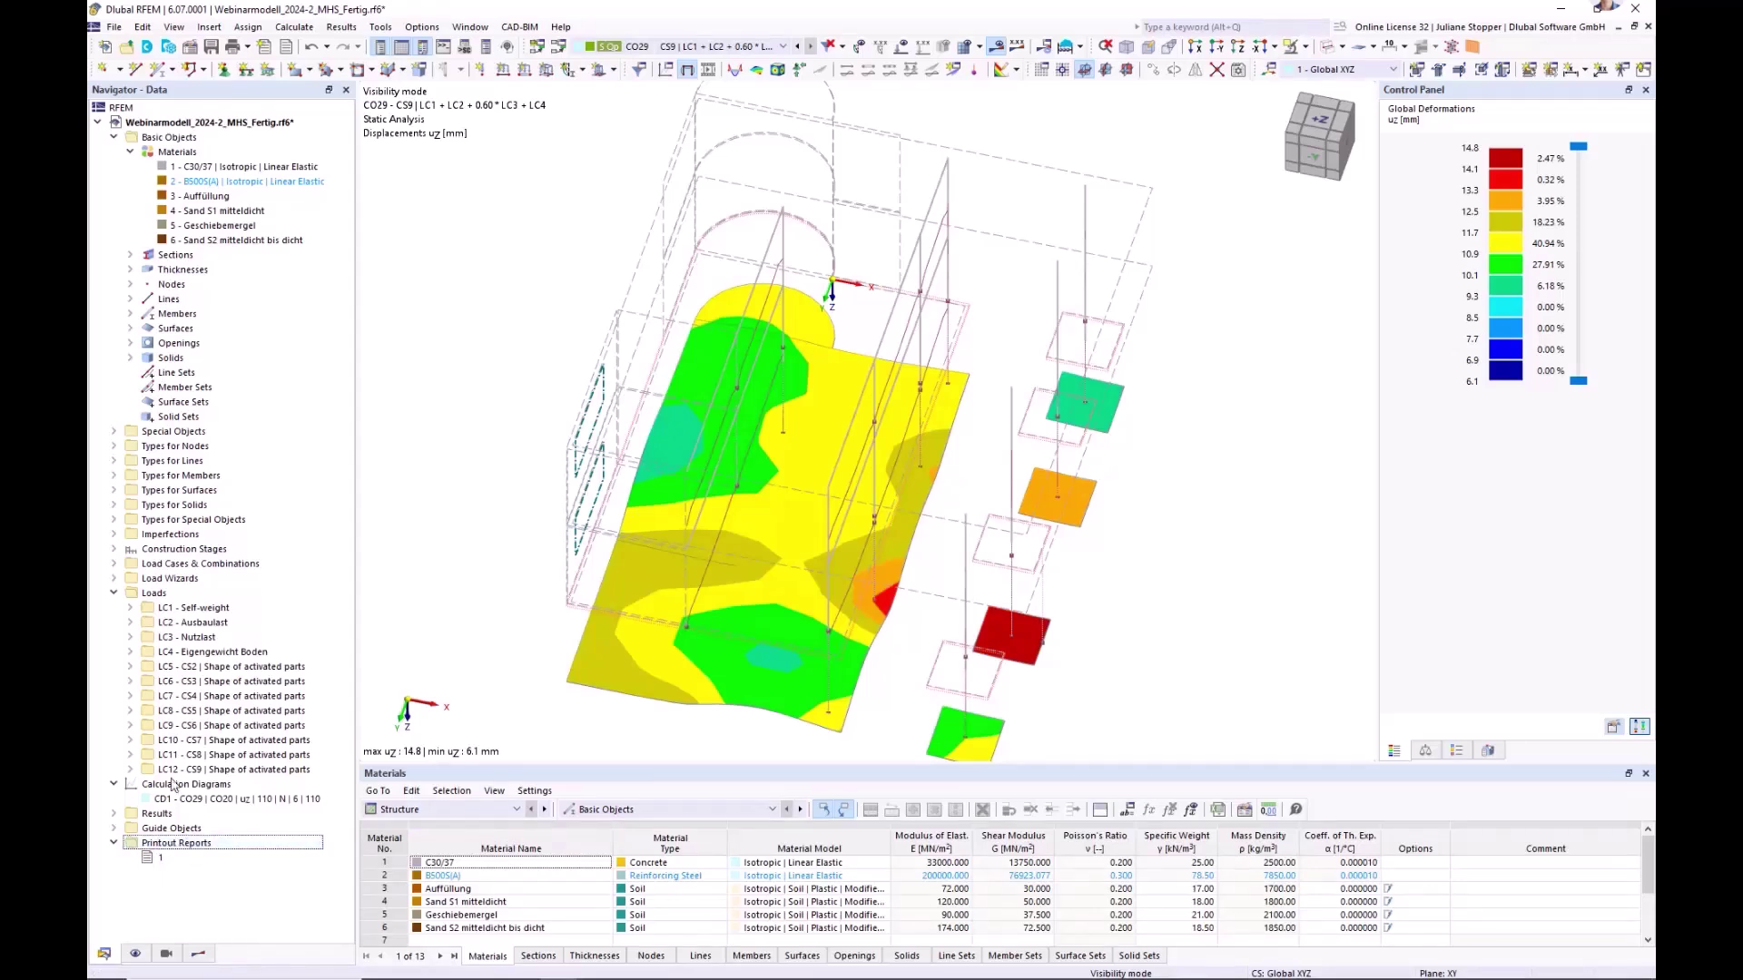
pyautogui.rightClick(165, 851)
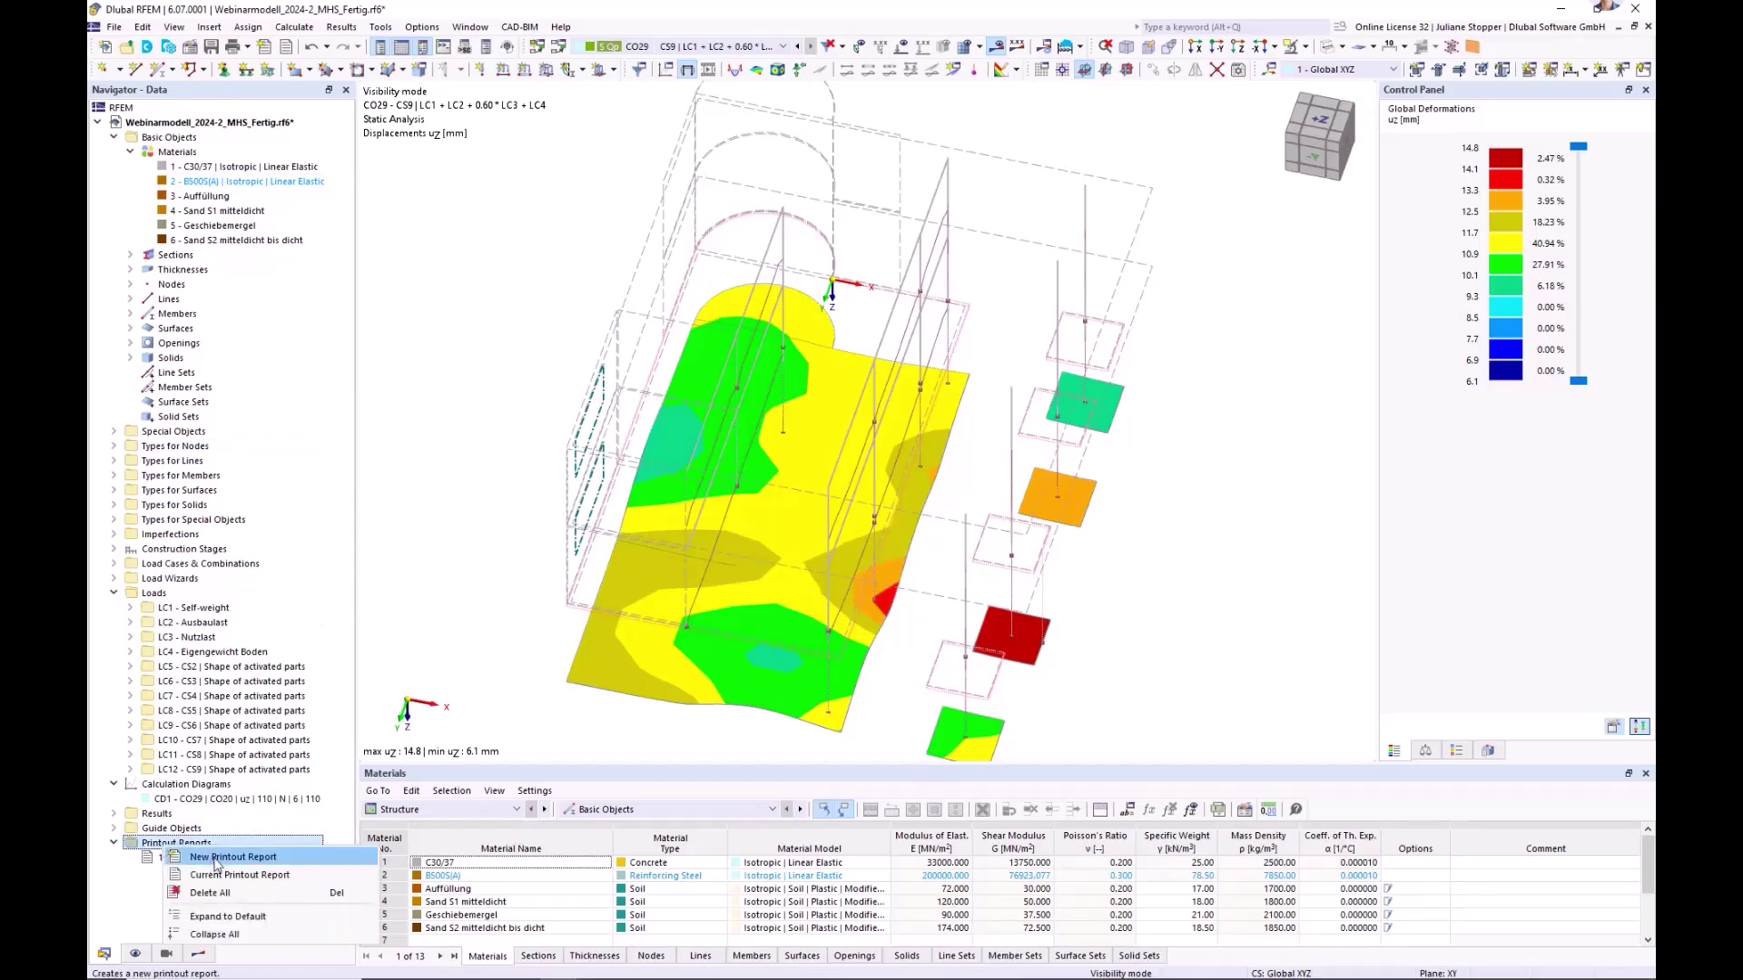
pyautogui.click(217, 862)
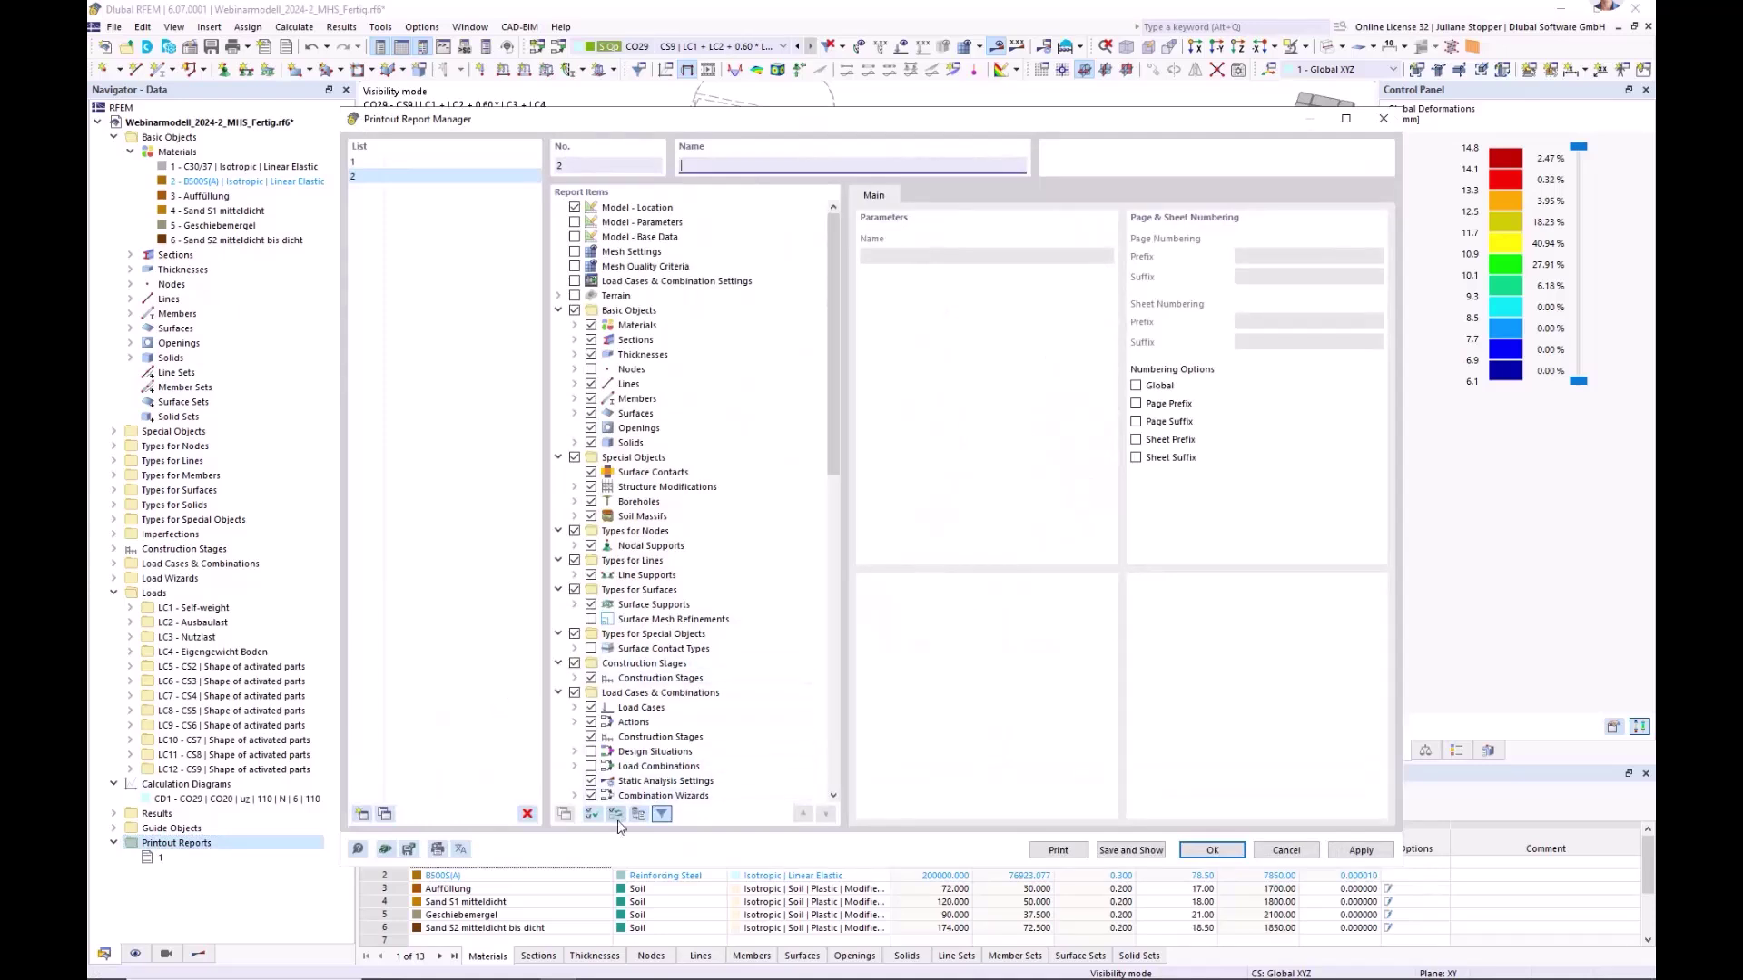
pyautogui.click(616, 815)
pyautogui.click(592, 814)
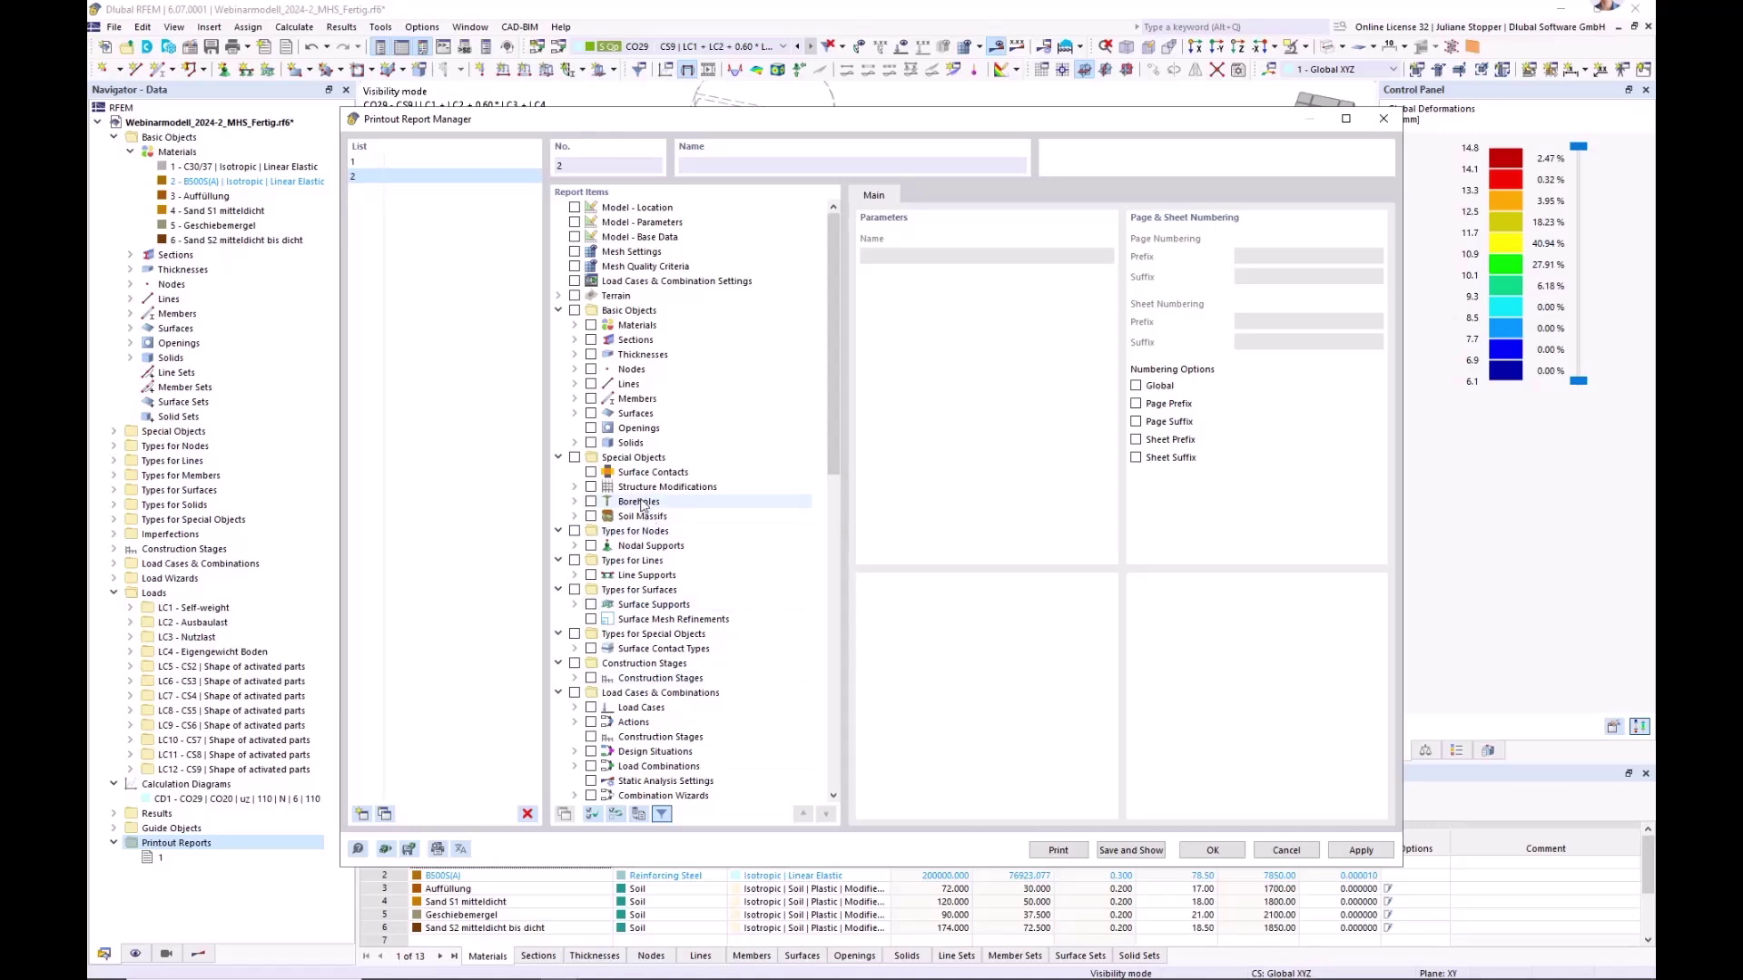
# - Include the Modified Hardening Soil material item from the Basic Objects materials in the new report
pyautogui.click(558, 310)
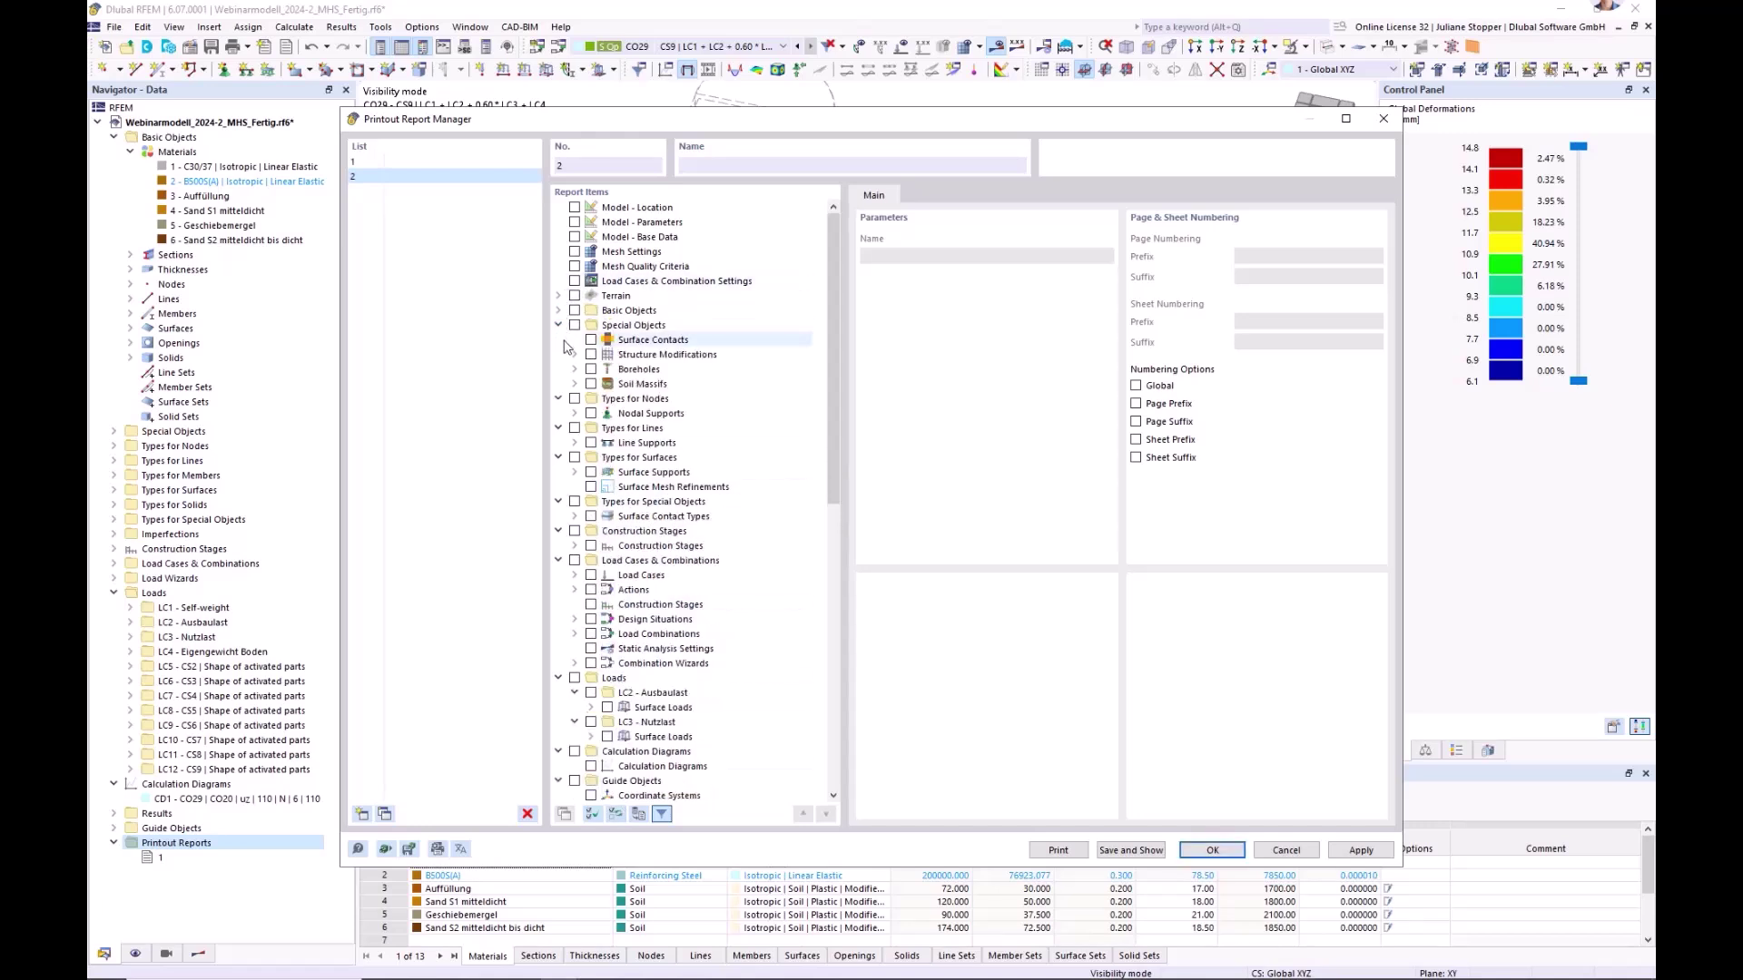
pyautogui.click(559, 311)
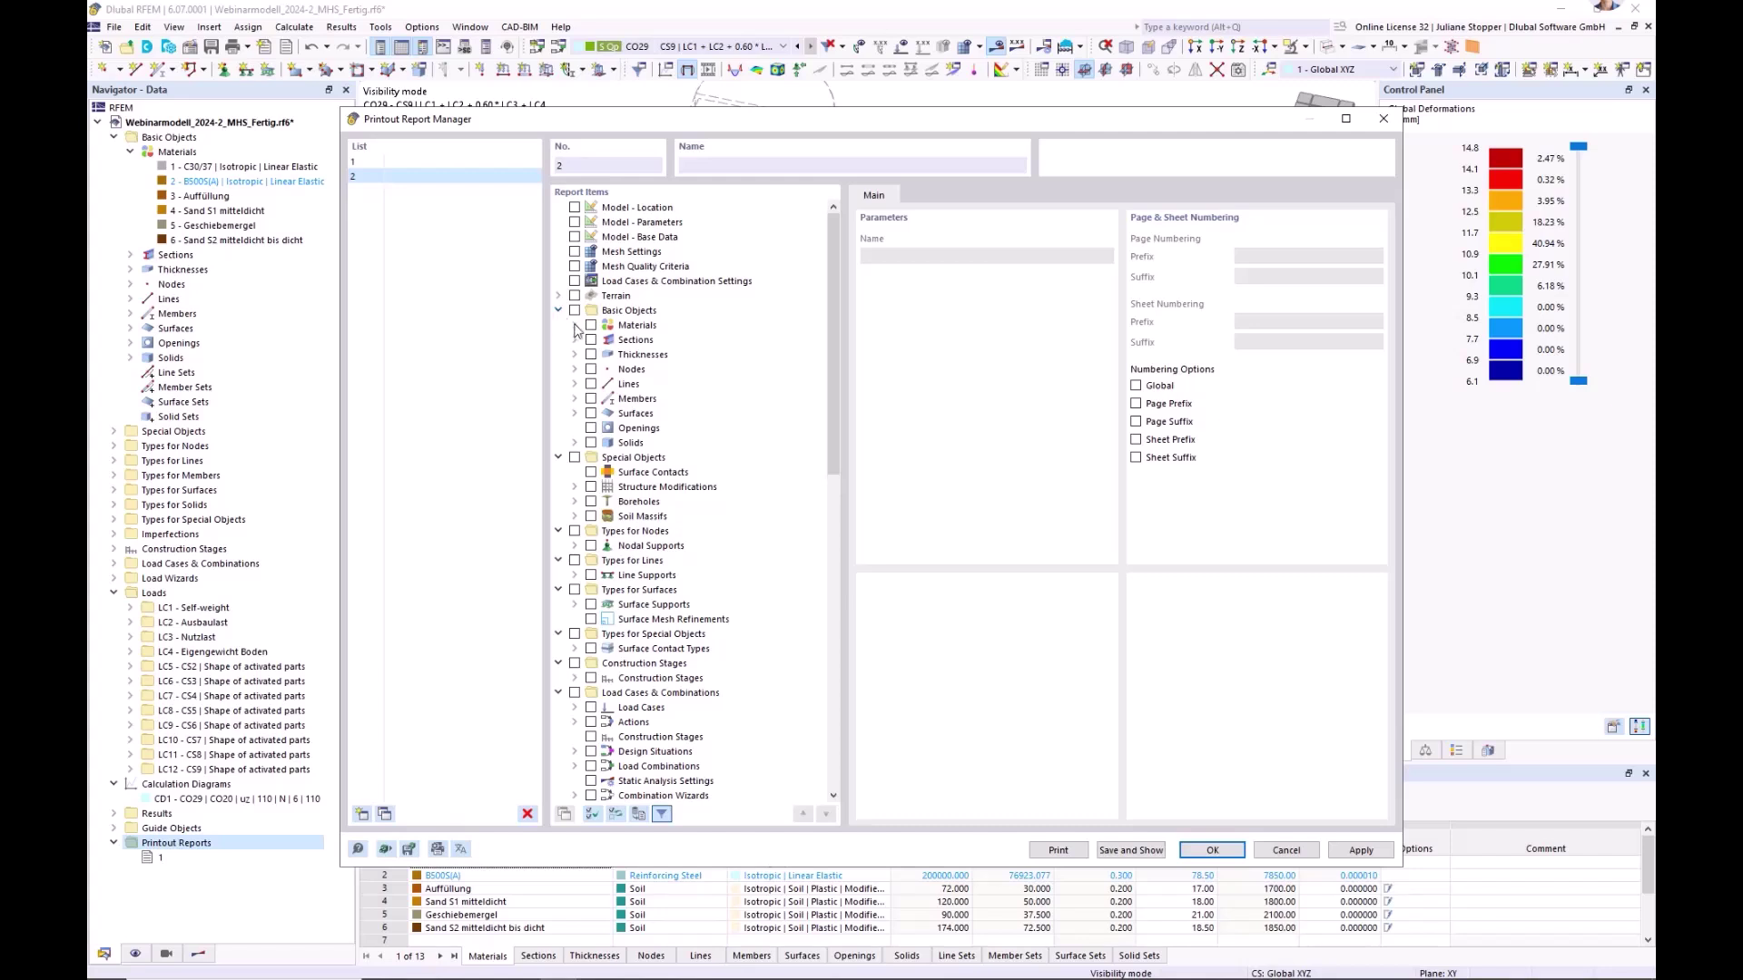
pyautogui.click(575, 325)
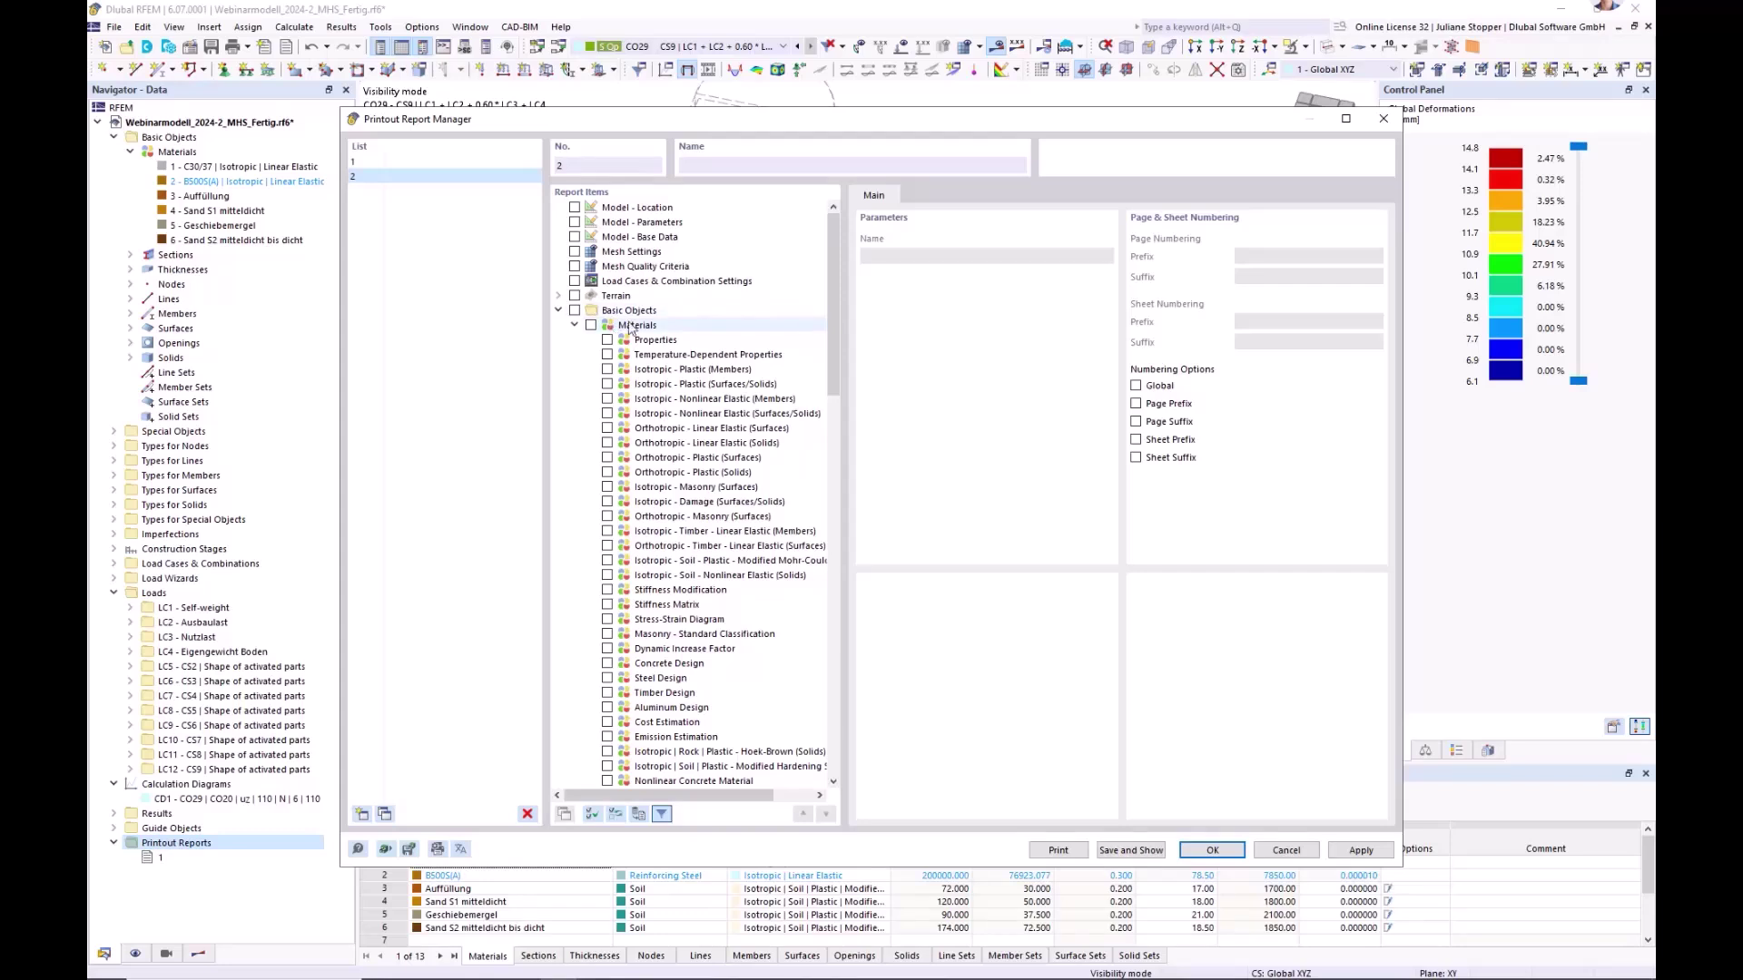
pyautogui.moveTo(831, 354); pyautogui.dragTo(836, 405)
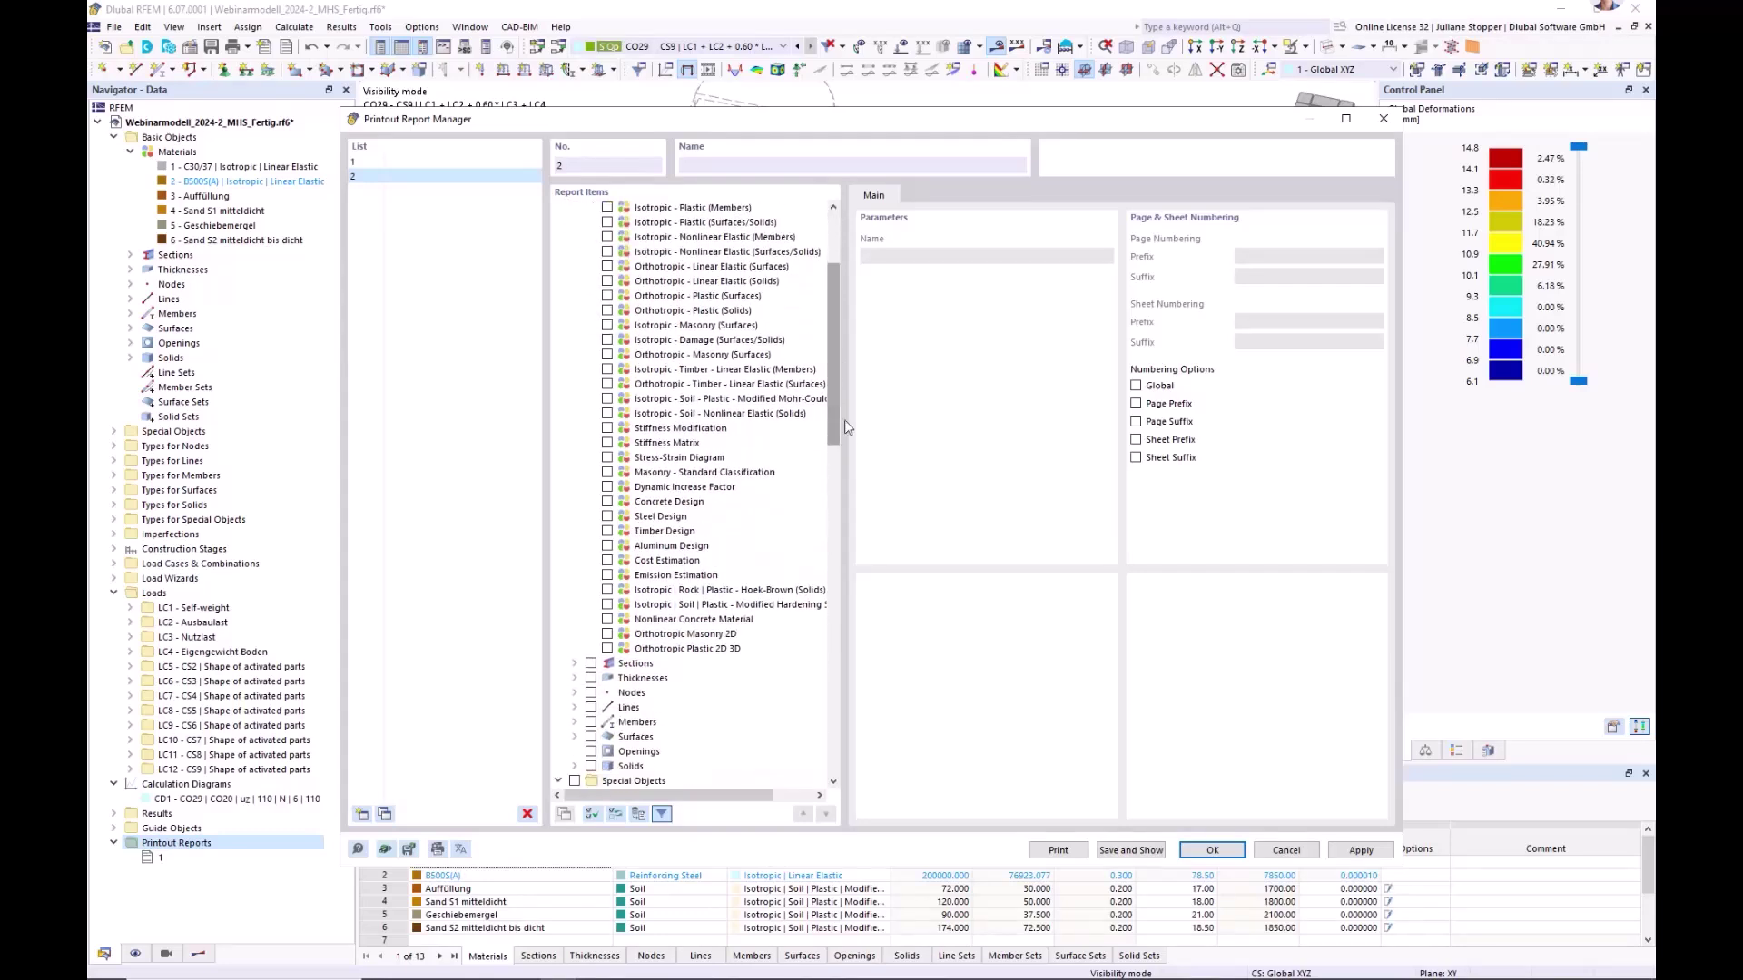
pyautogui.click(608, 604)
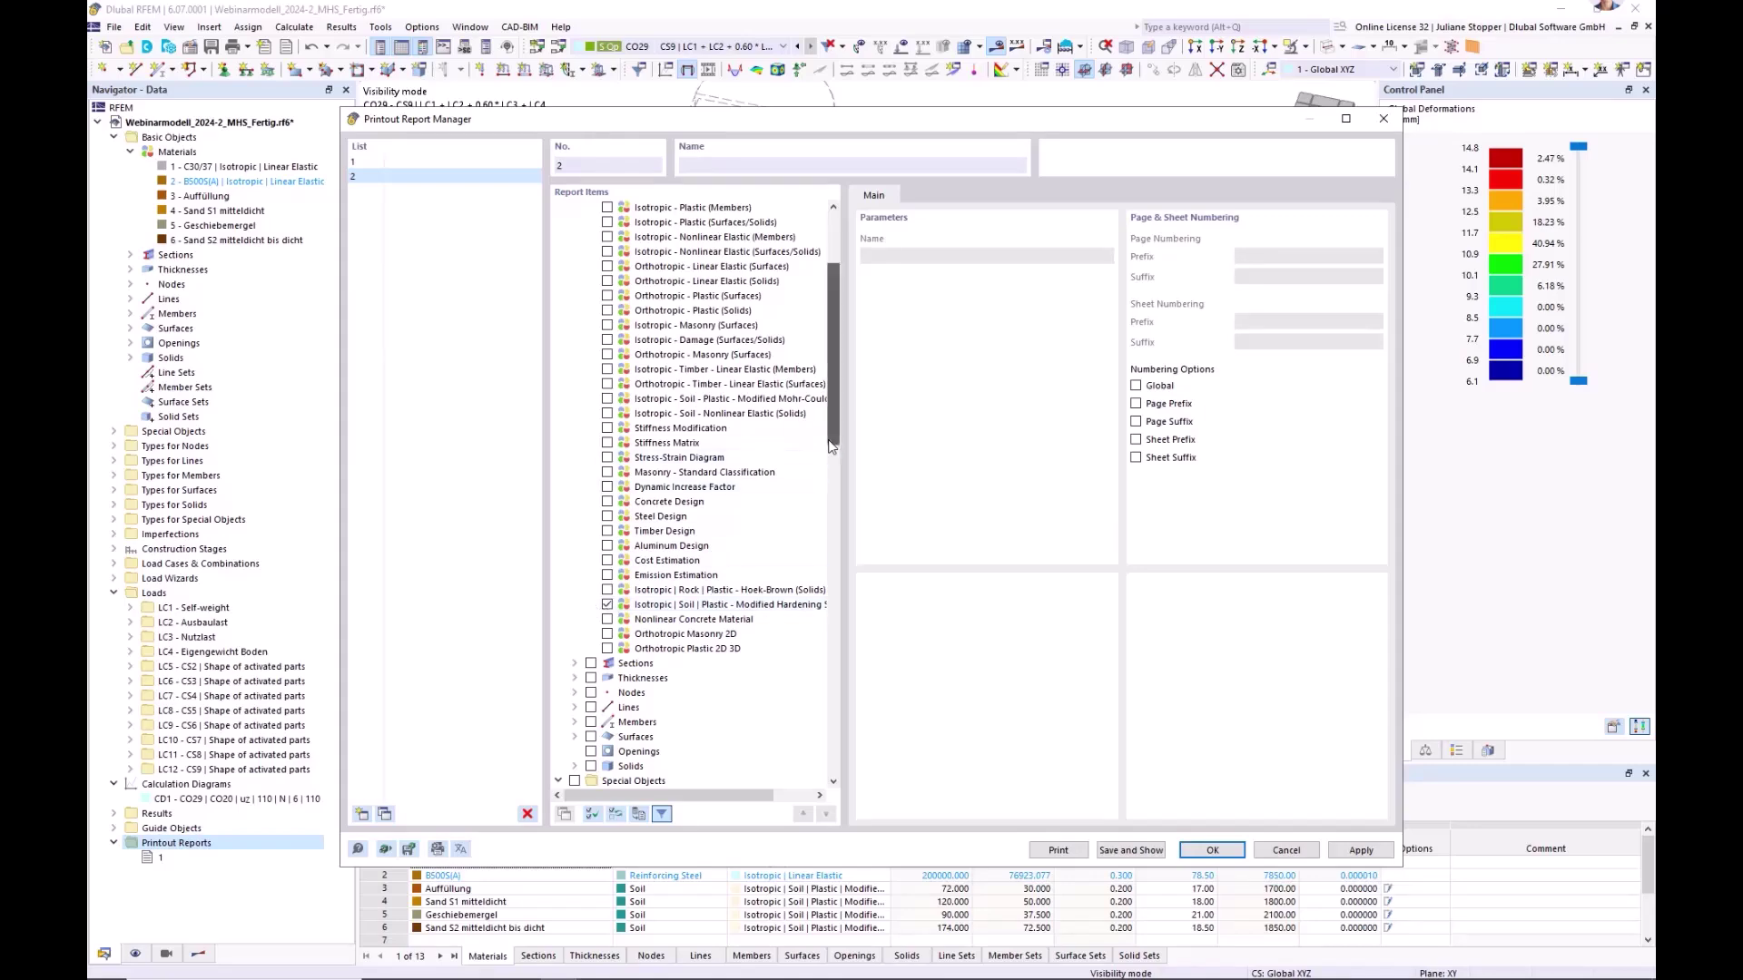
pyautogui.moveTo(831, 447); pyautogui.dragTo(837, 380)
pyautogui.click(576, 326)
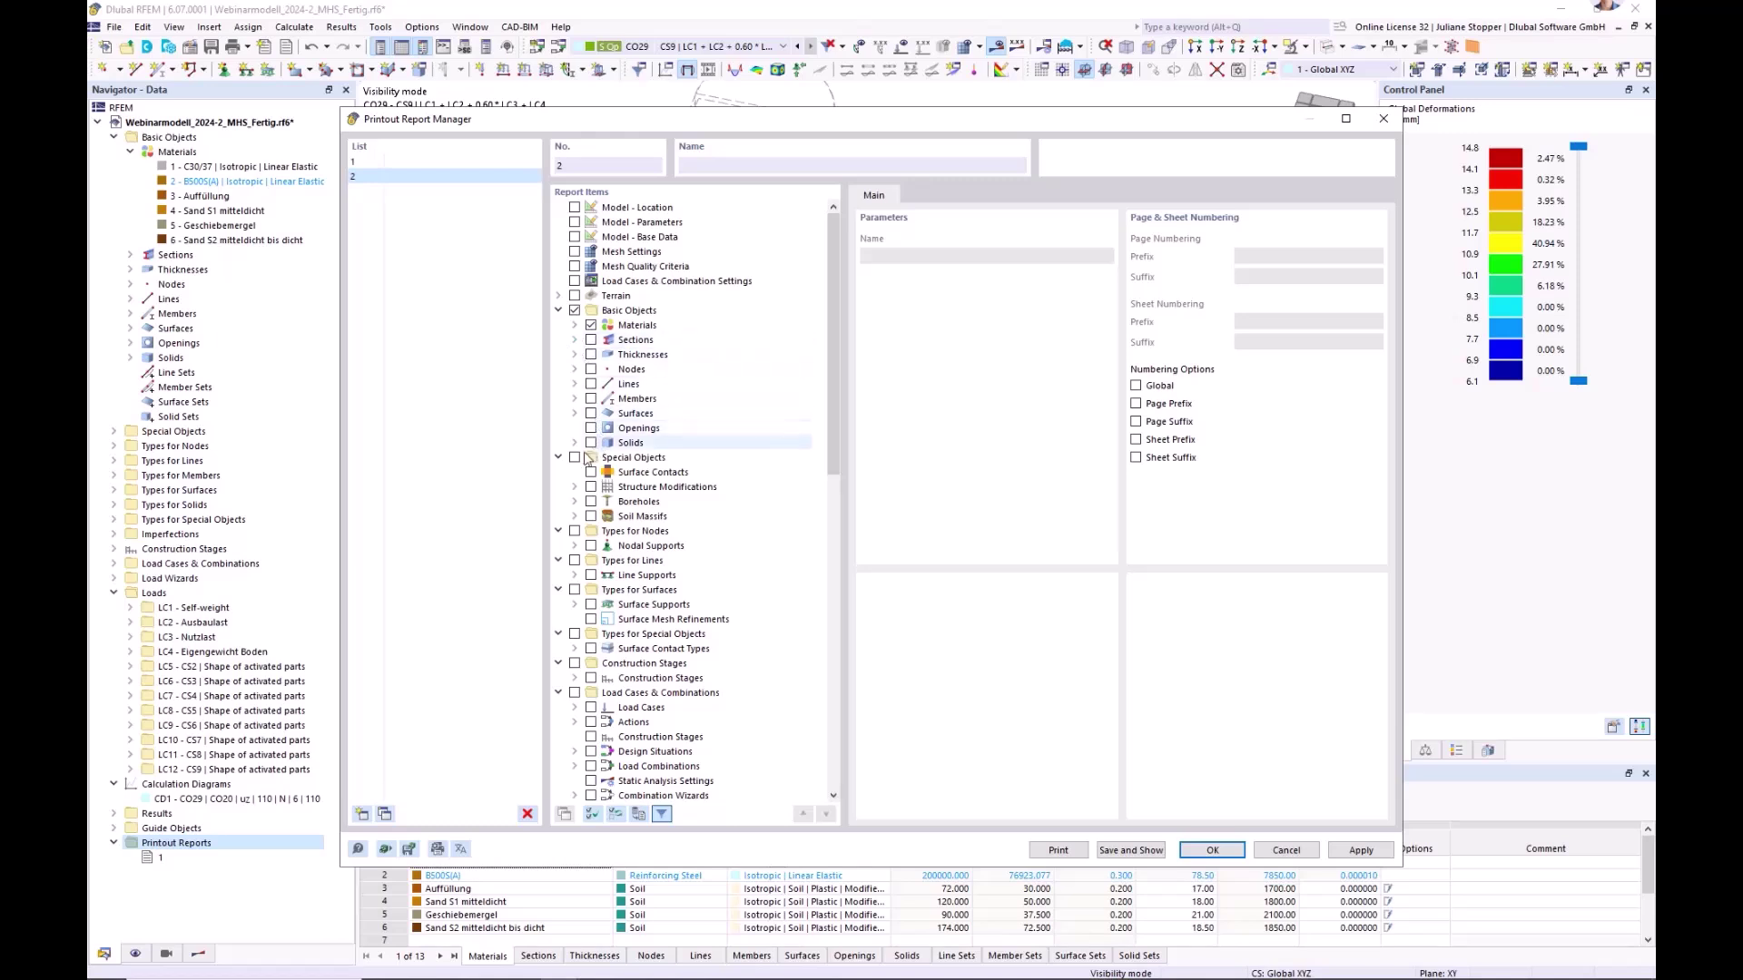
# - Include the boreholes with their layers, the soil massifs and the surface contacts in the report items
pyautogui.click(591, 501)
pyautogui.click(591, 517)
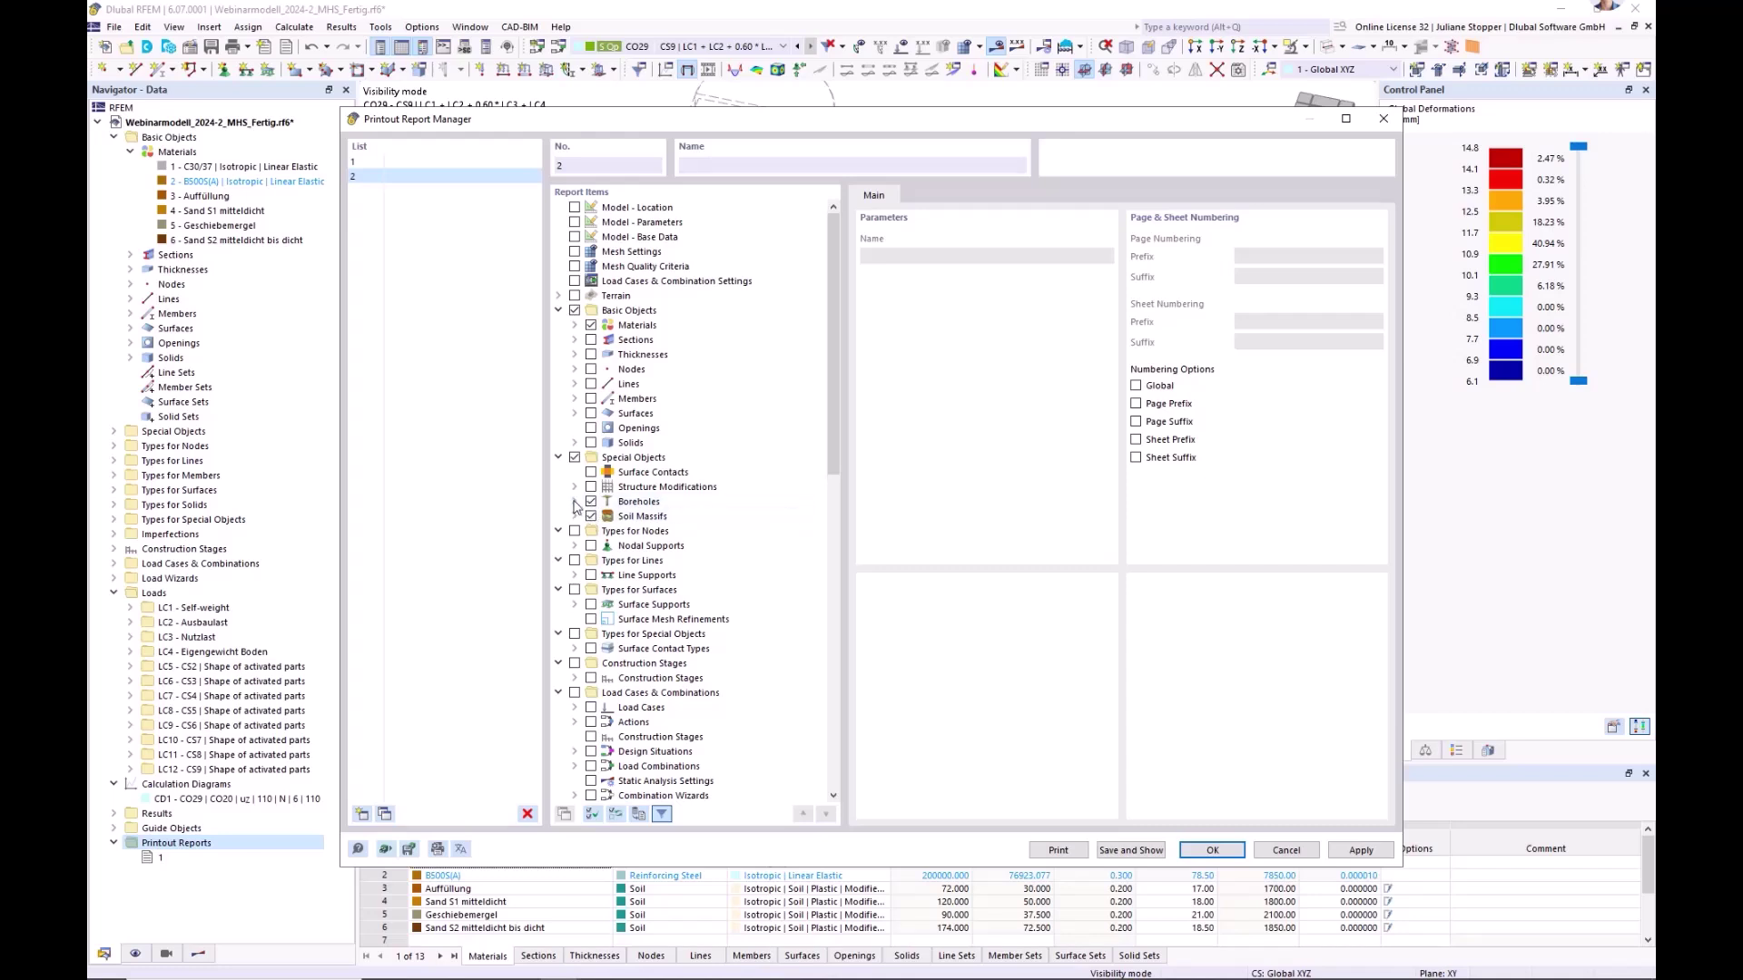
pyautogui.click(575, 501)
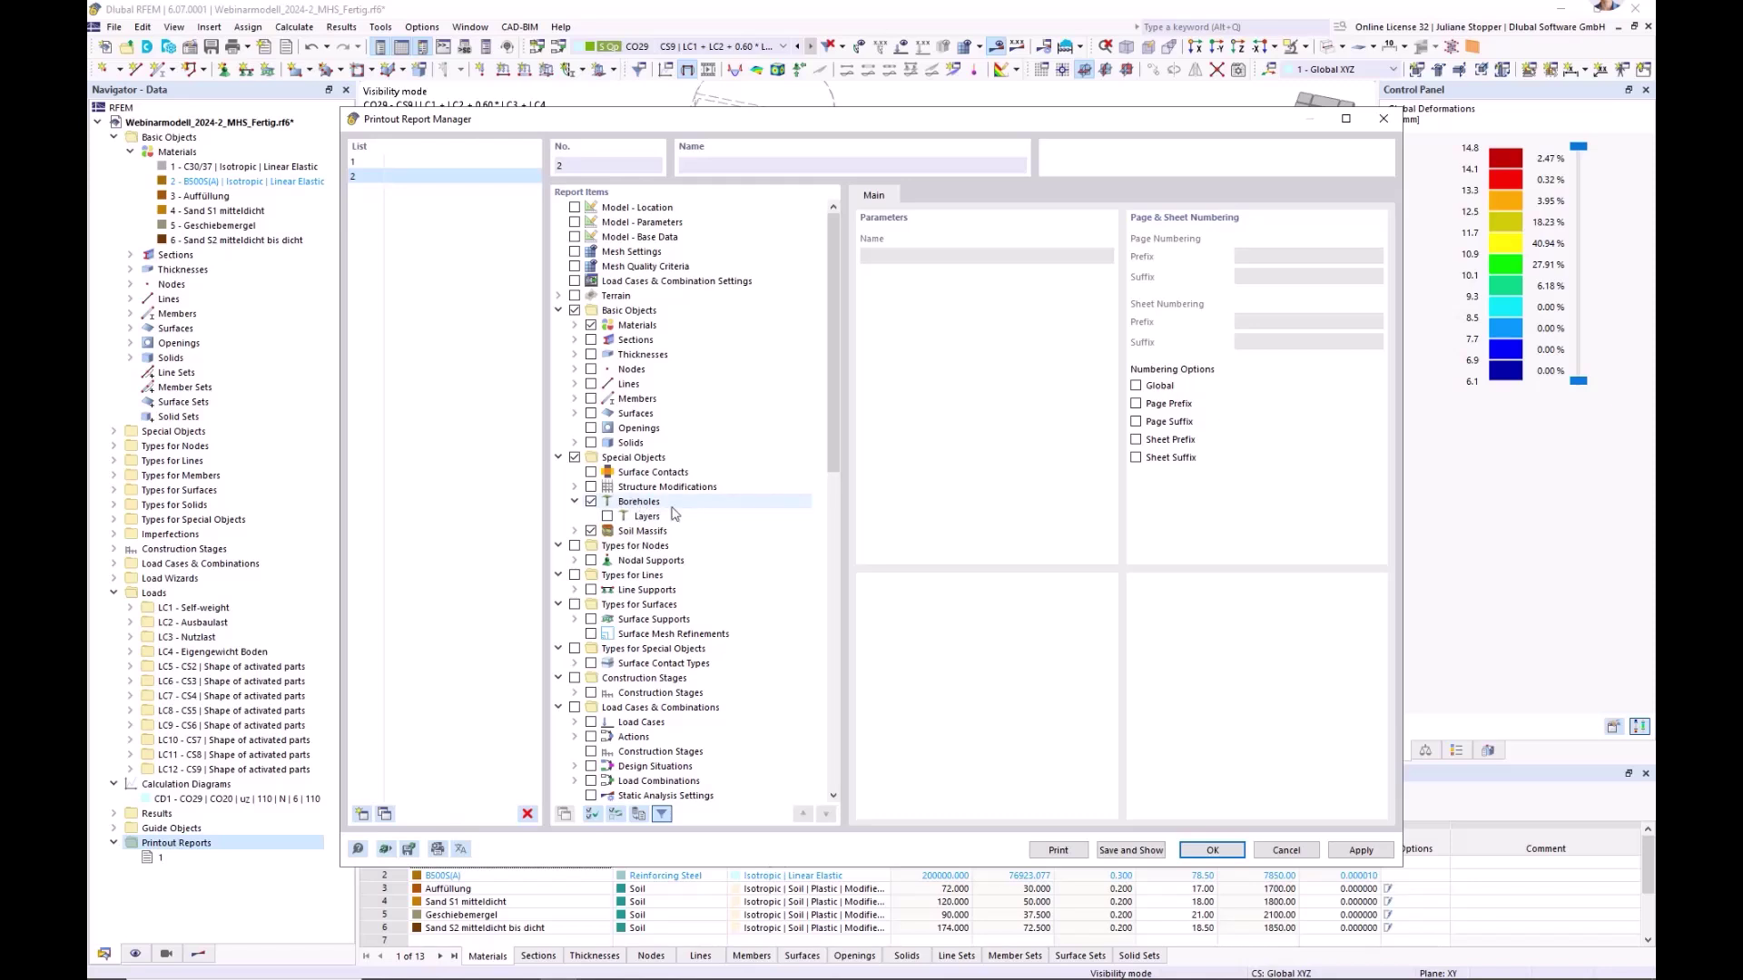
pyautogui.click(607, 516)
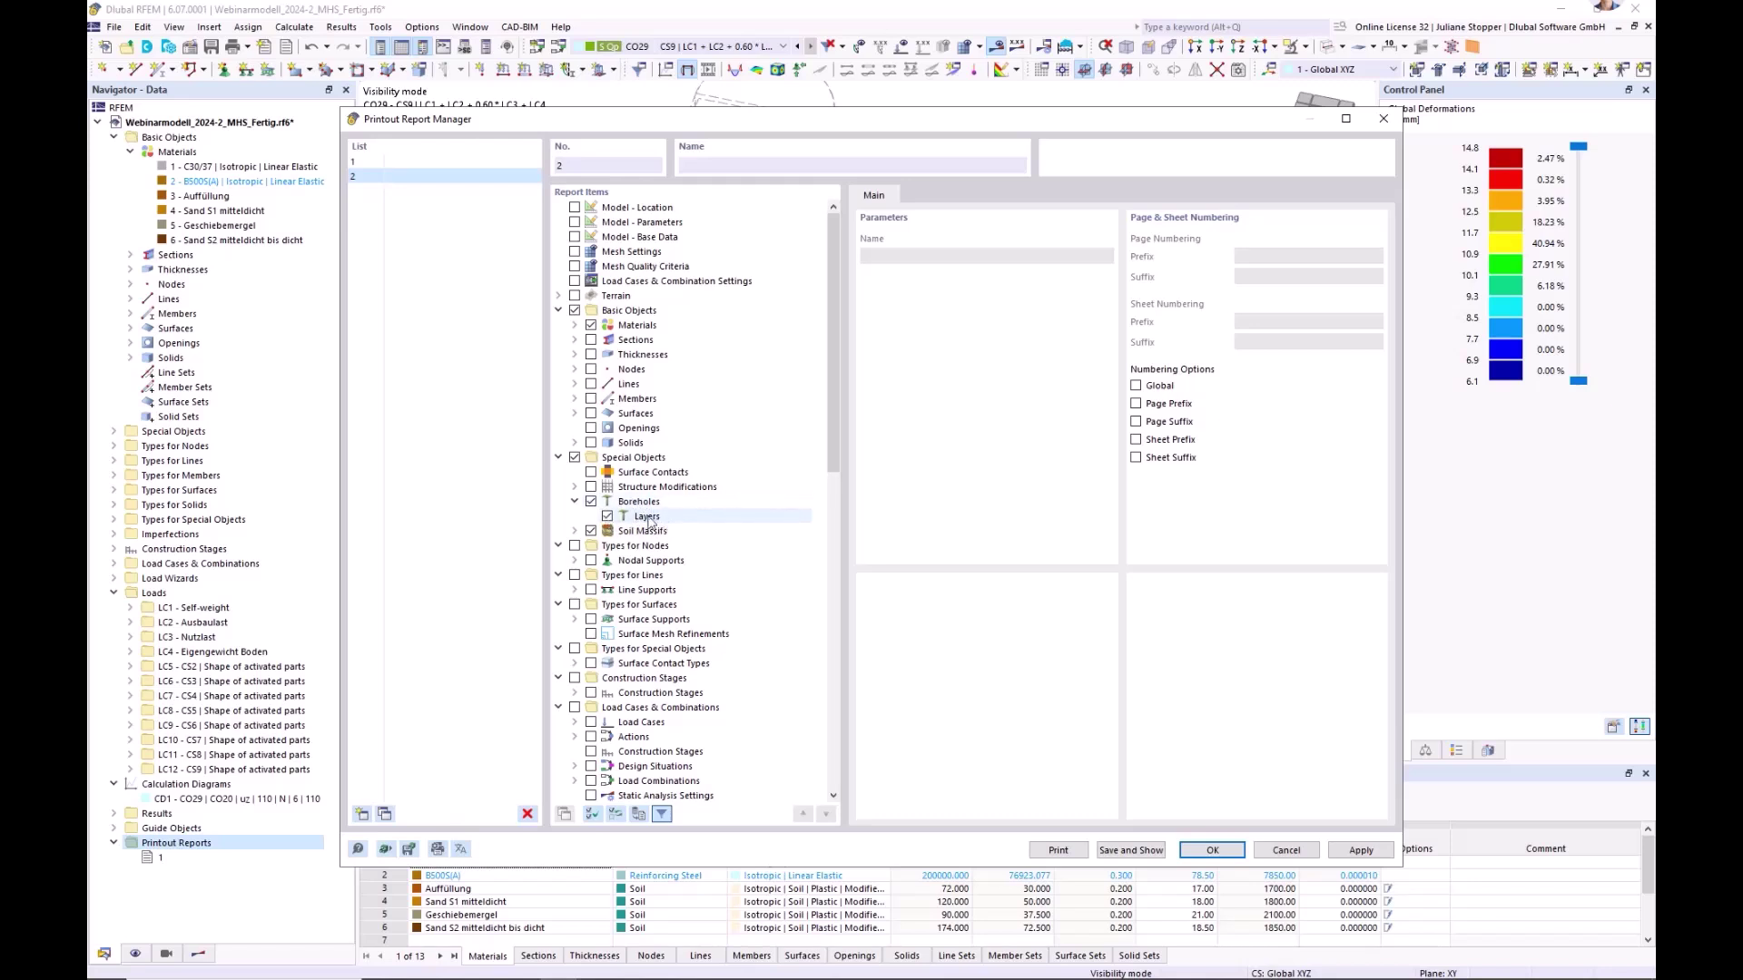
pyautogui.click(591, 473)
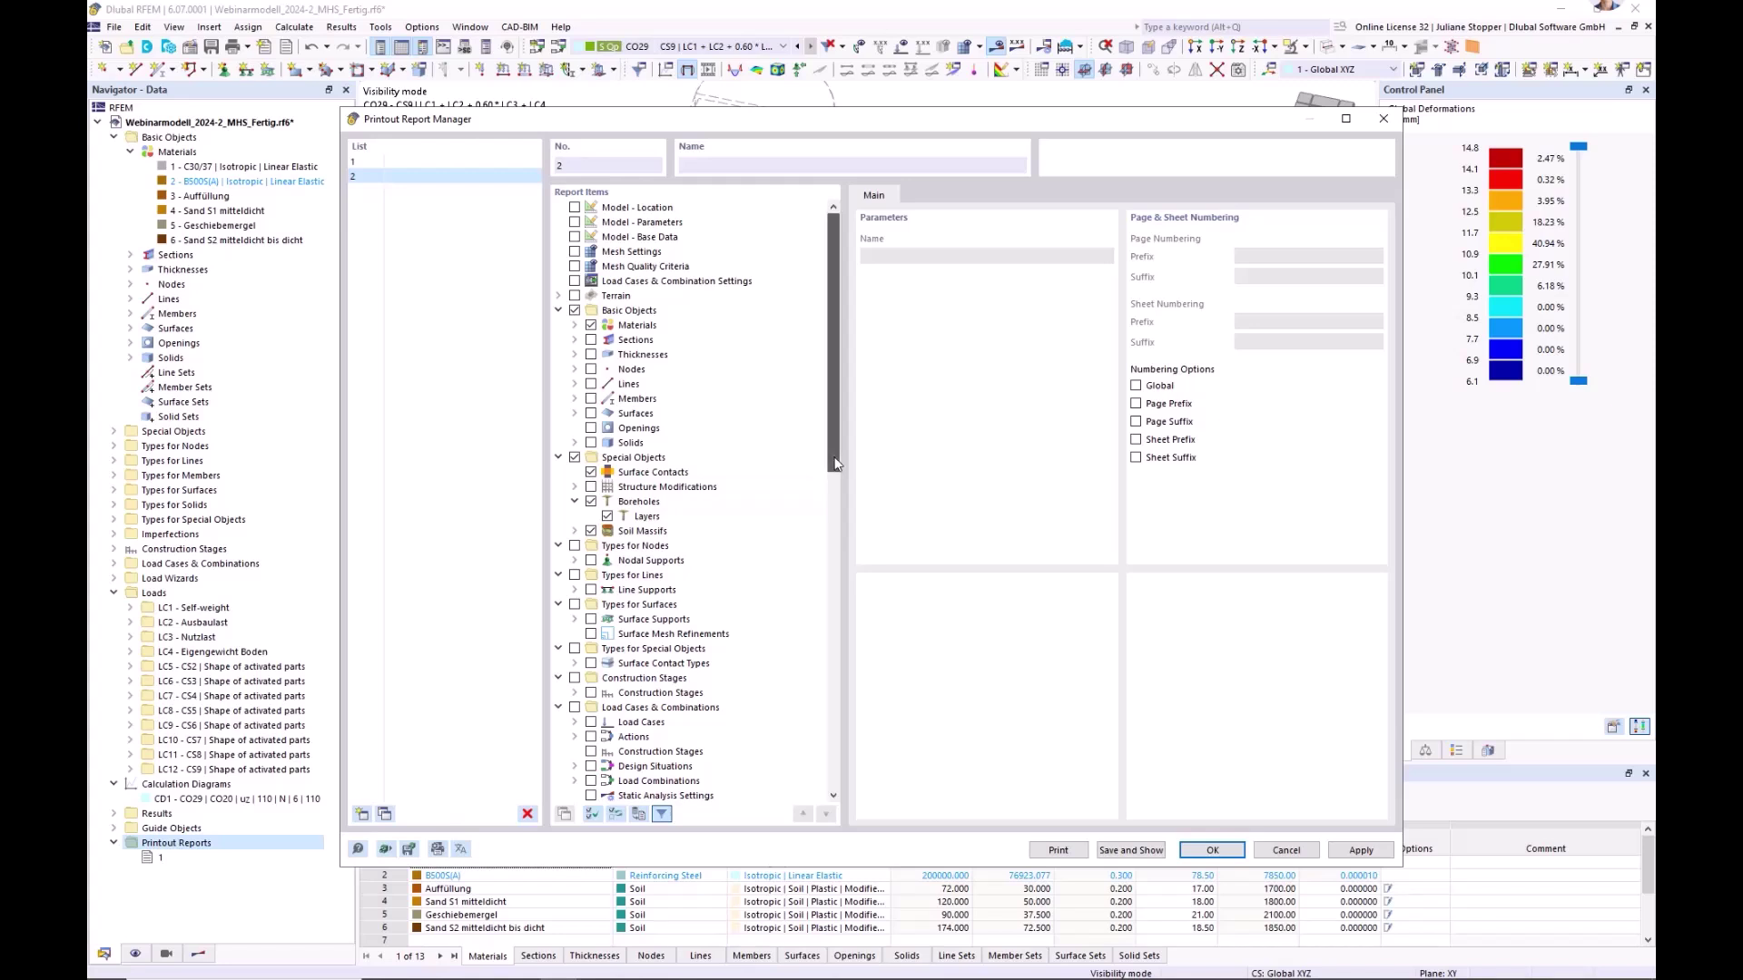
# - Include the surface supports and the surface contact types in the report items
pyautogui.moveTo(836, 464); pyautogui.dragTo(837, 510)
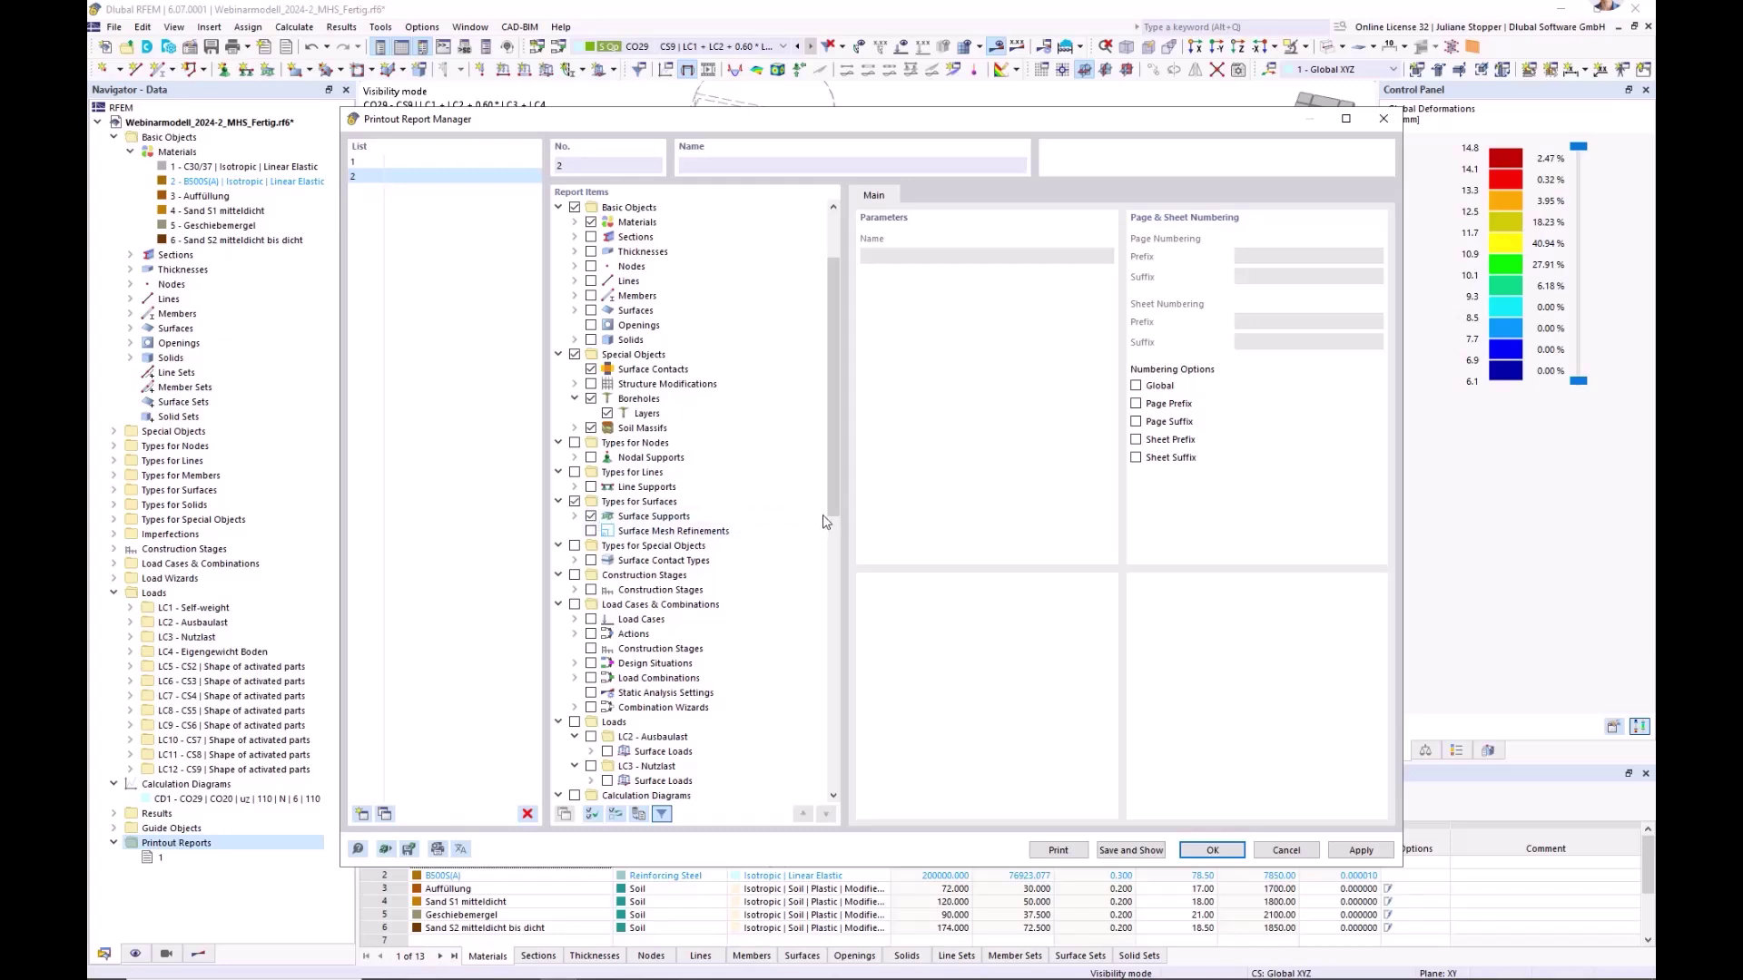
pyautogui.moveTo(832, 504); pyautogui.dragTo(833, 537)
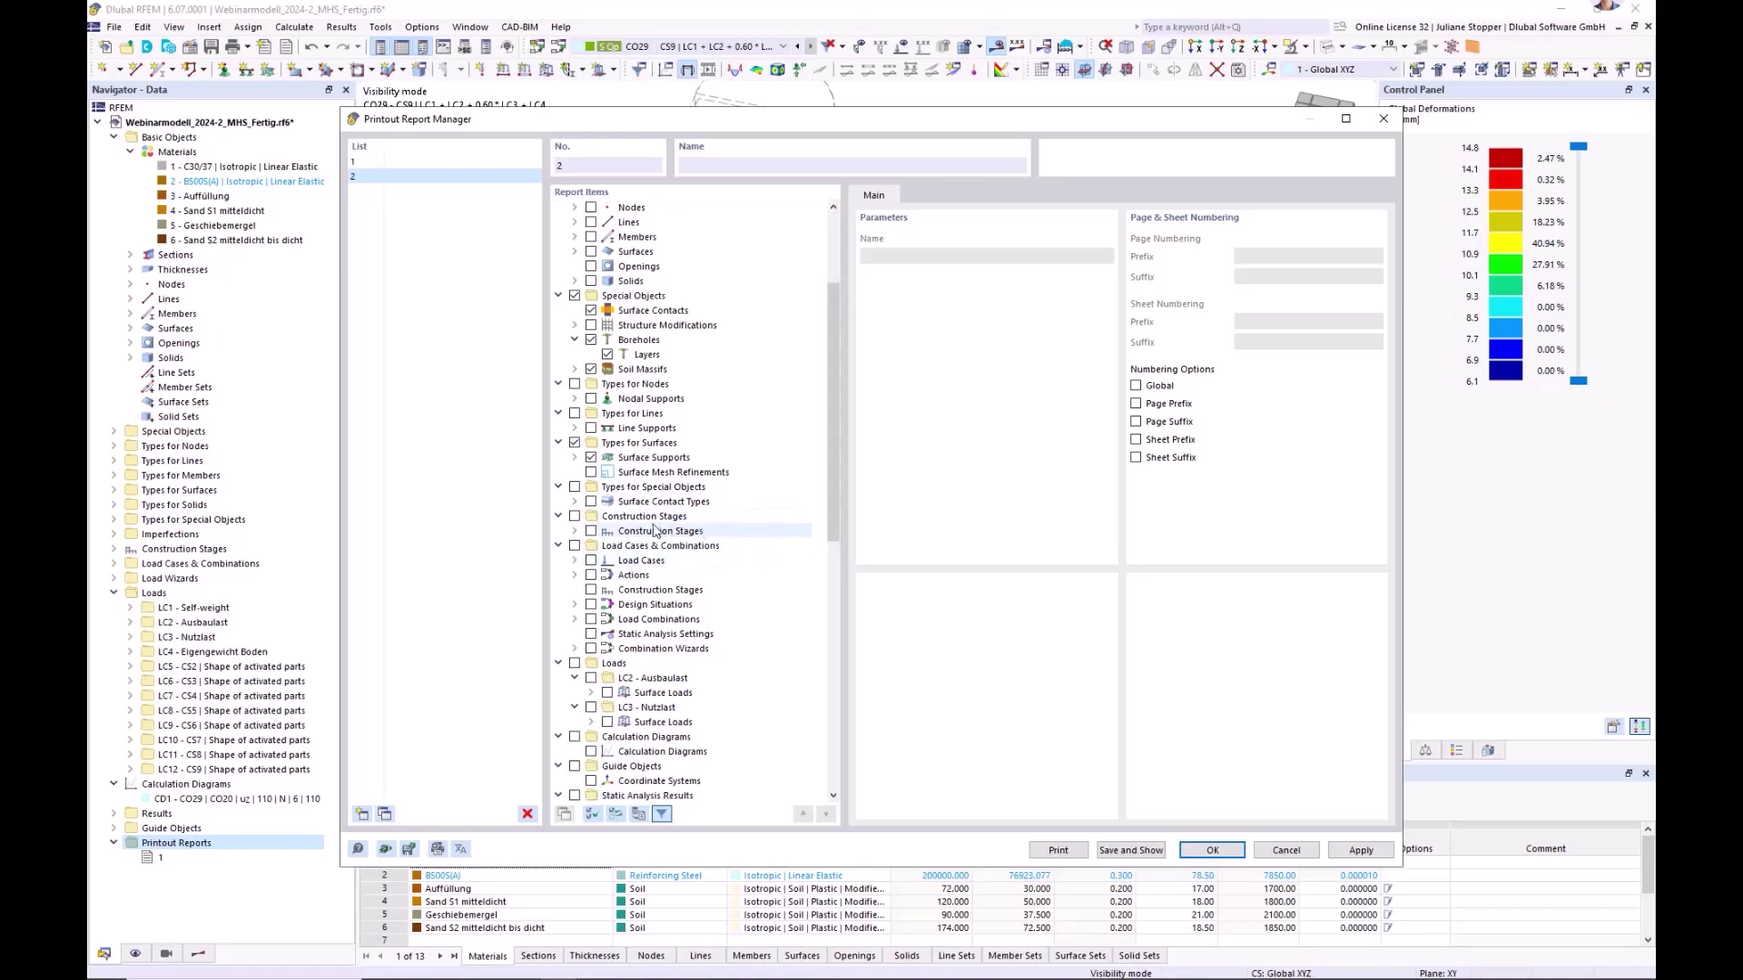
pyautogui.click(590, 502)
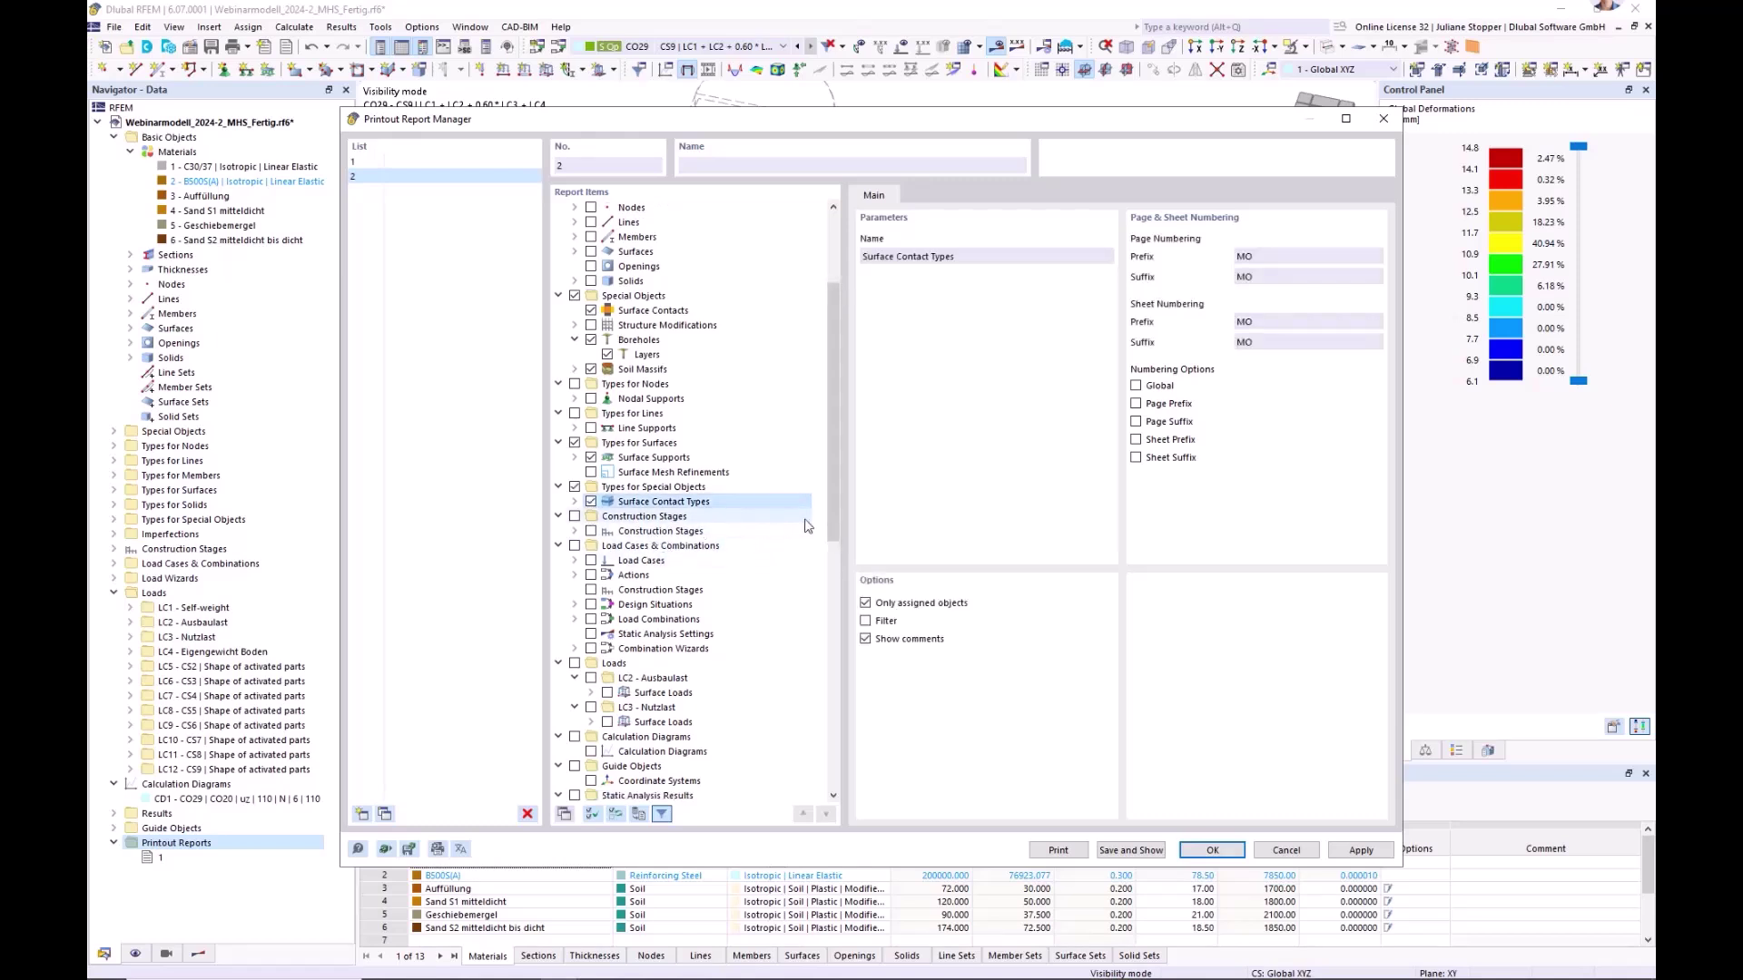
# - Include the construction stages in the report together with their members, surfaces, solids and surface contacts
pyautogui.moveTo(830, 514); pyautogui.dragTo(828, 537)
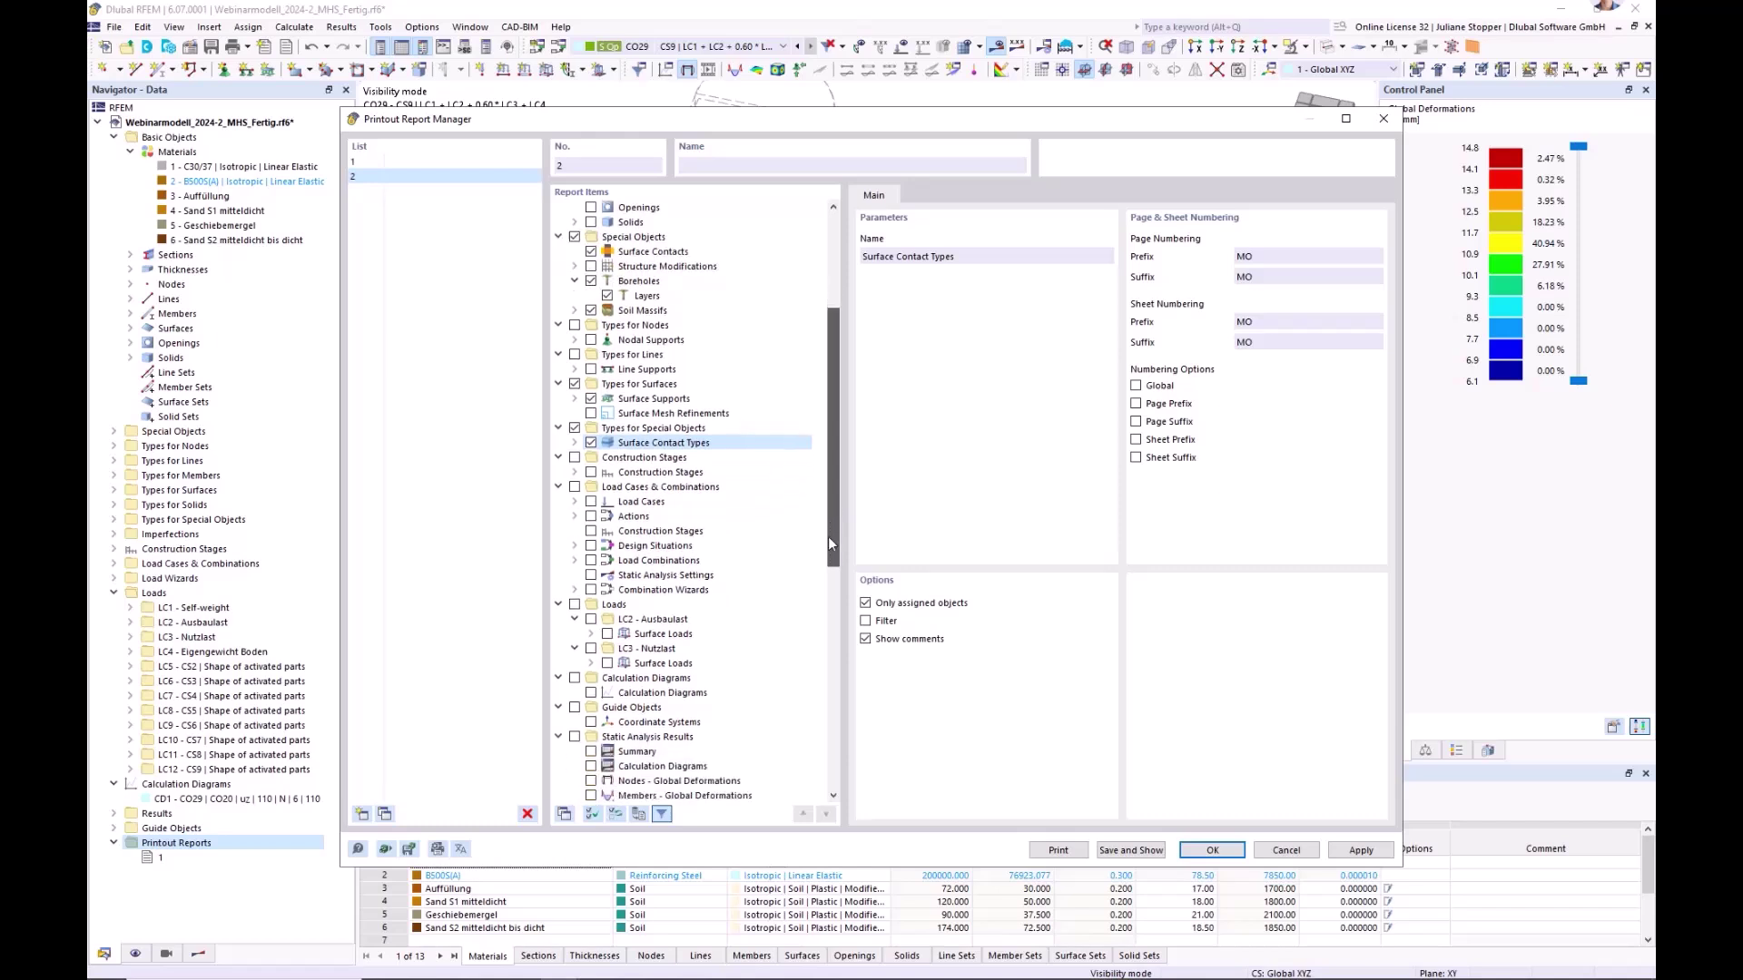
pyautogui.click(576, 473)
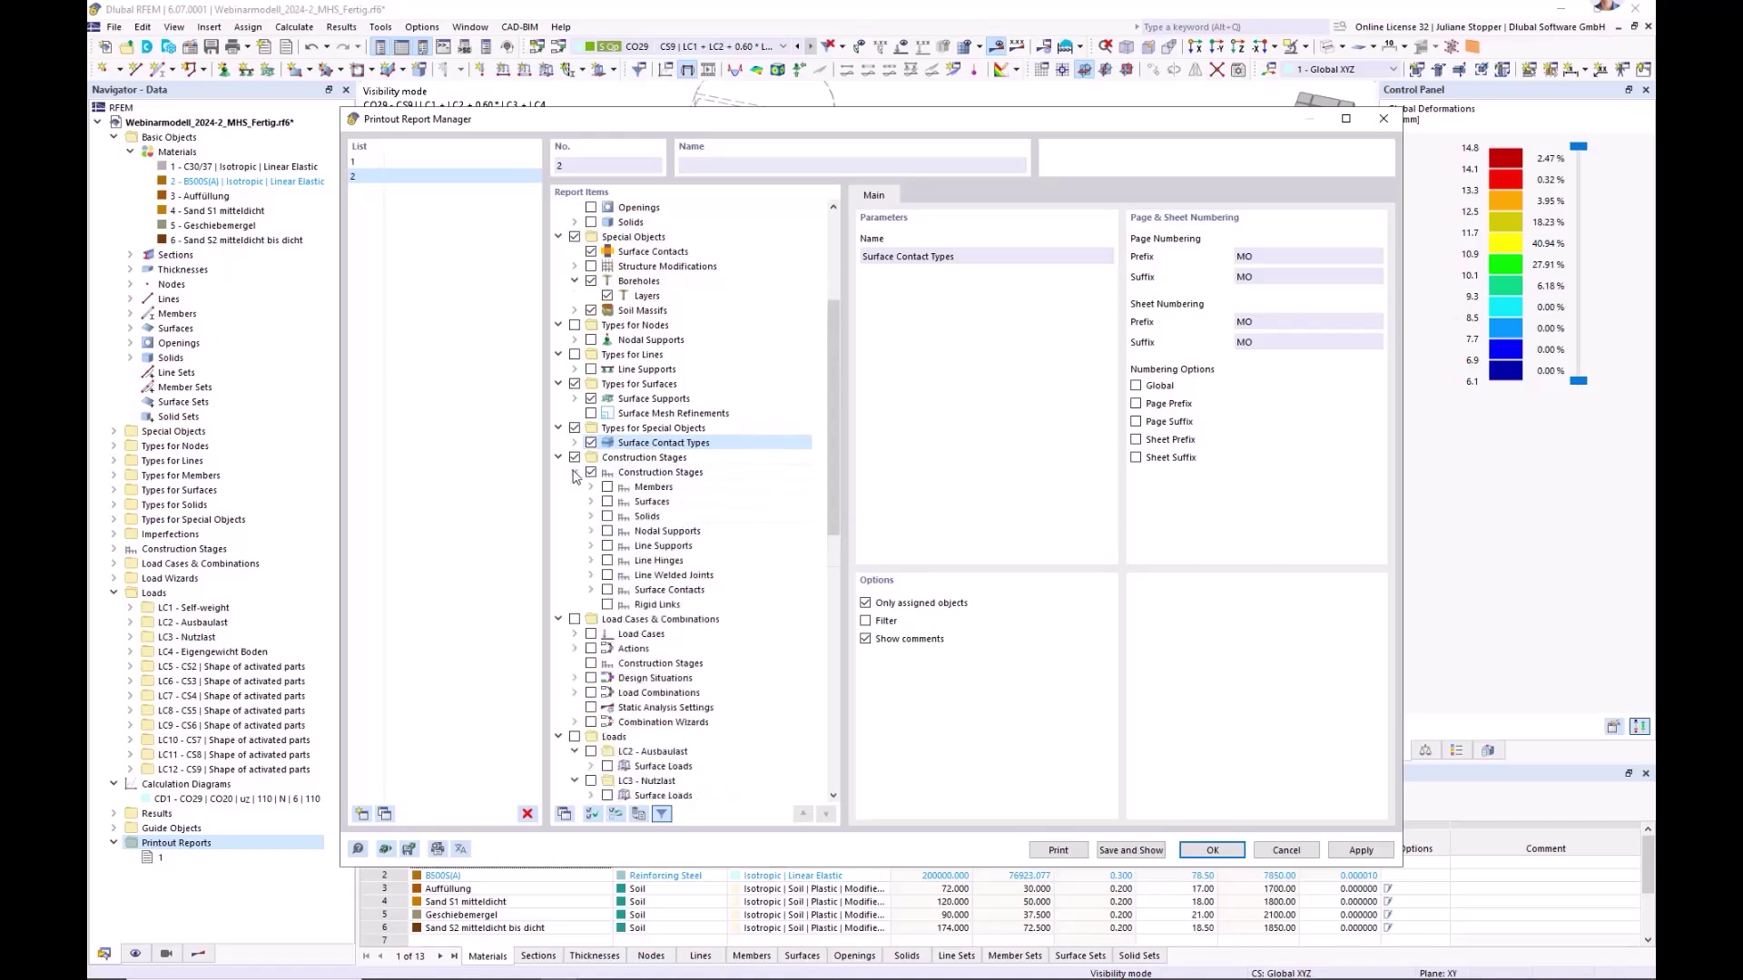
pyautogui.click(607, 502)
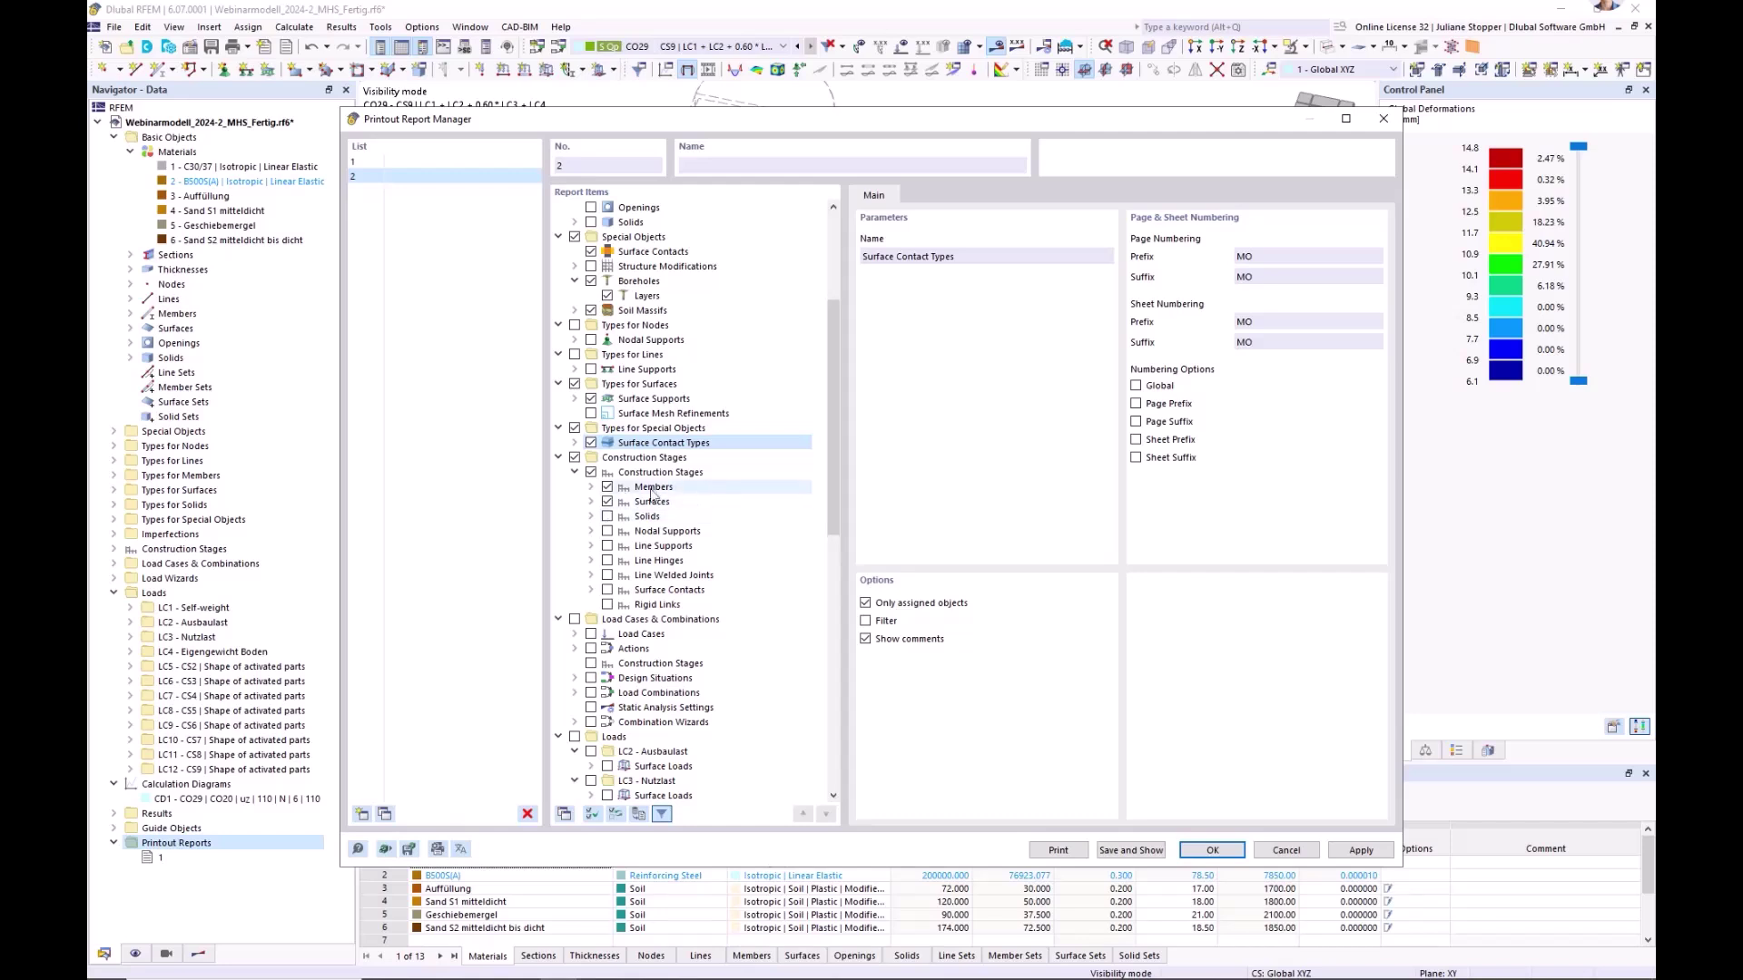
pyautogui.click(607, 517)
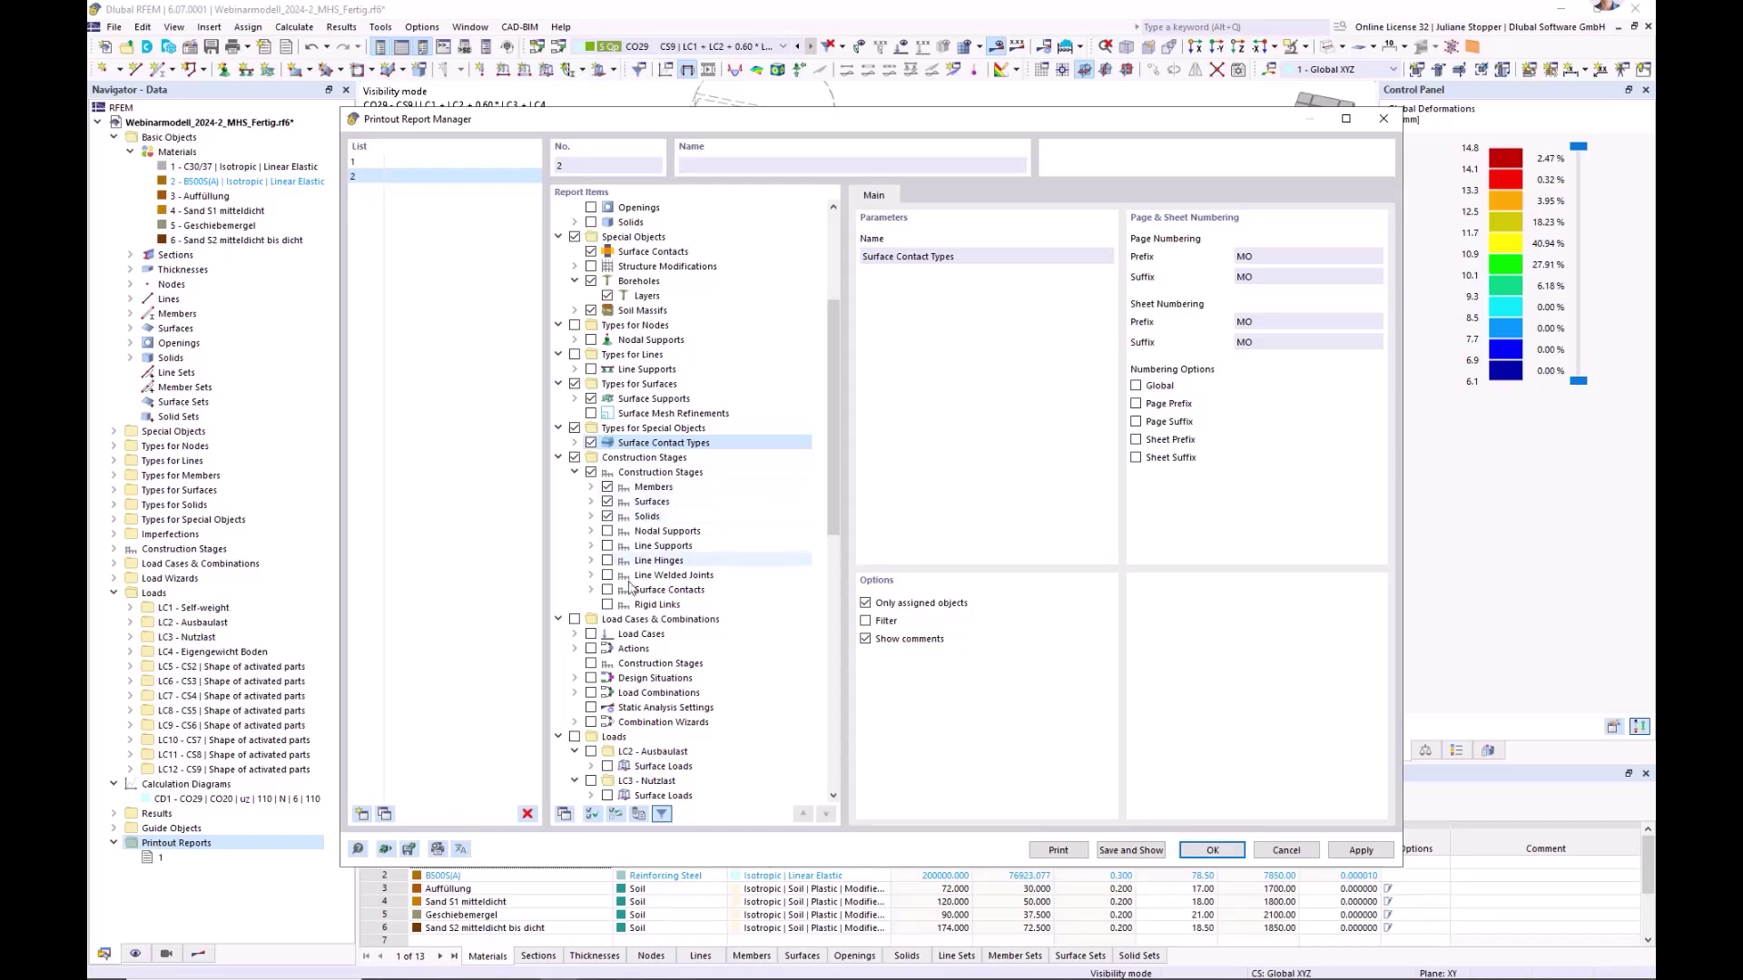
pyautogui.click(608, 590)
# - Include the construction stages and static analysis settings from Load Cases & Combinations, and discard the new report after checking the remaining items
pyautogui.moveTo(834, 535); pyautogui.dragTo(833, 588)
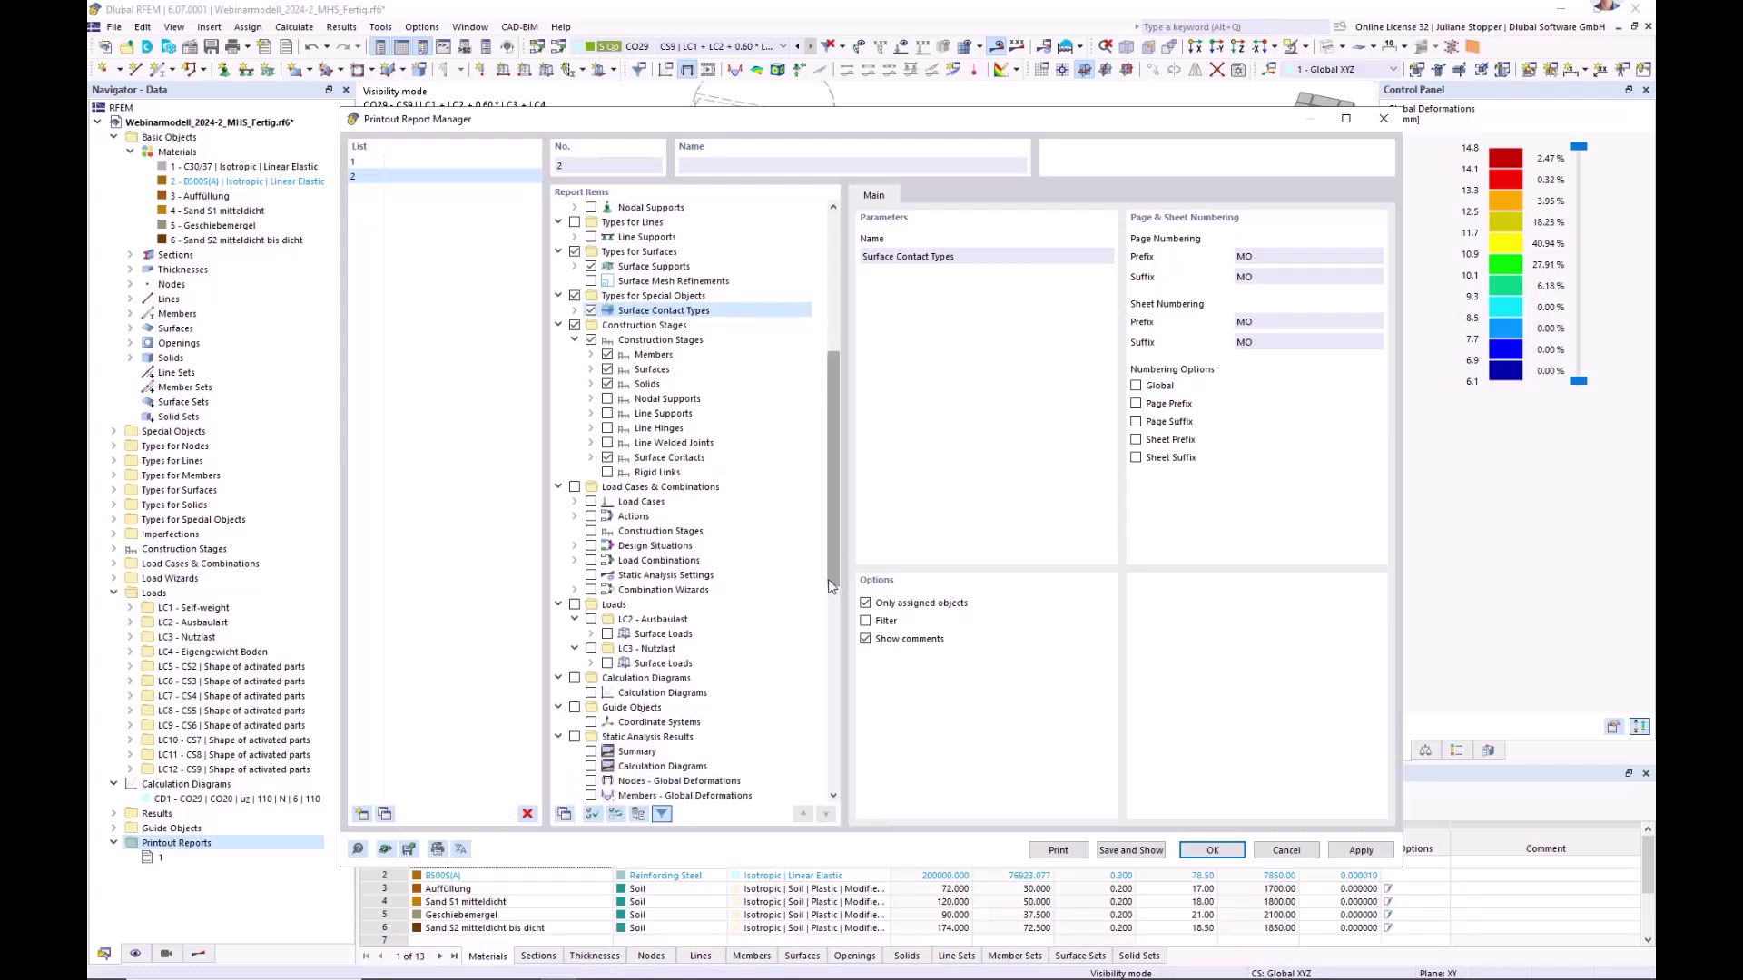
pyautogui.moveTo(829, 549); pyautogui.dragTo(830, 564)
pyautogui.click(591, 531)
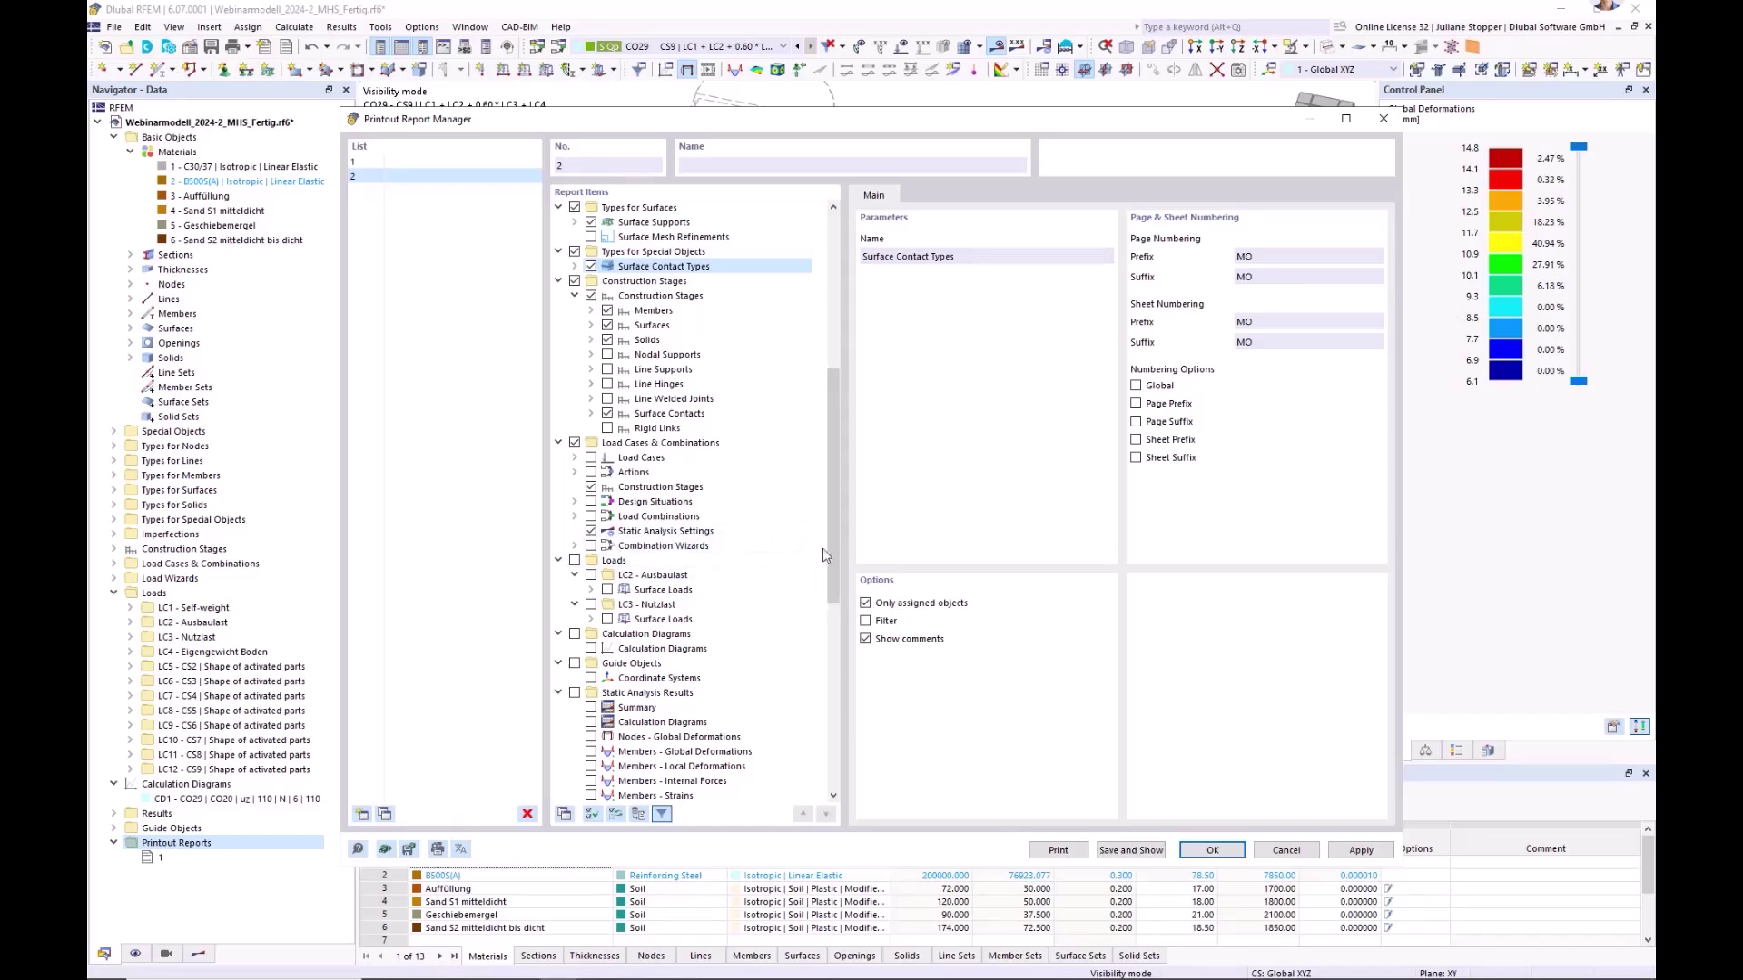
pyautogui.moveTo(830, 565); pyautogui.dragTo(830, 752)
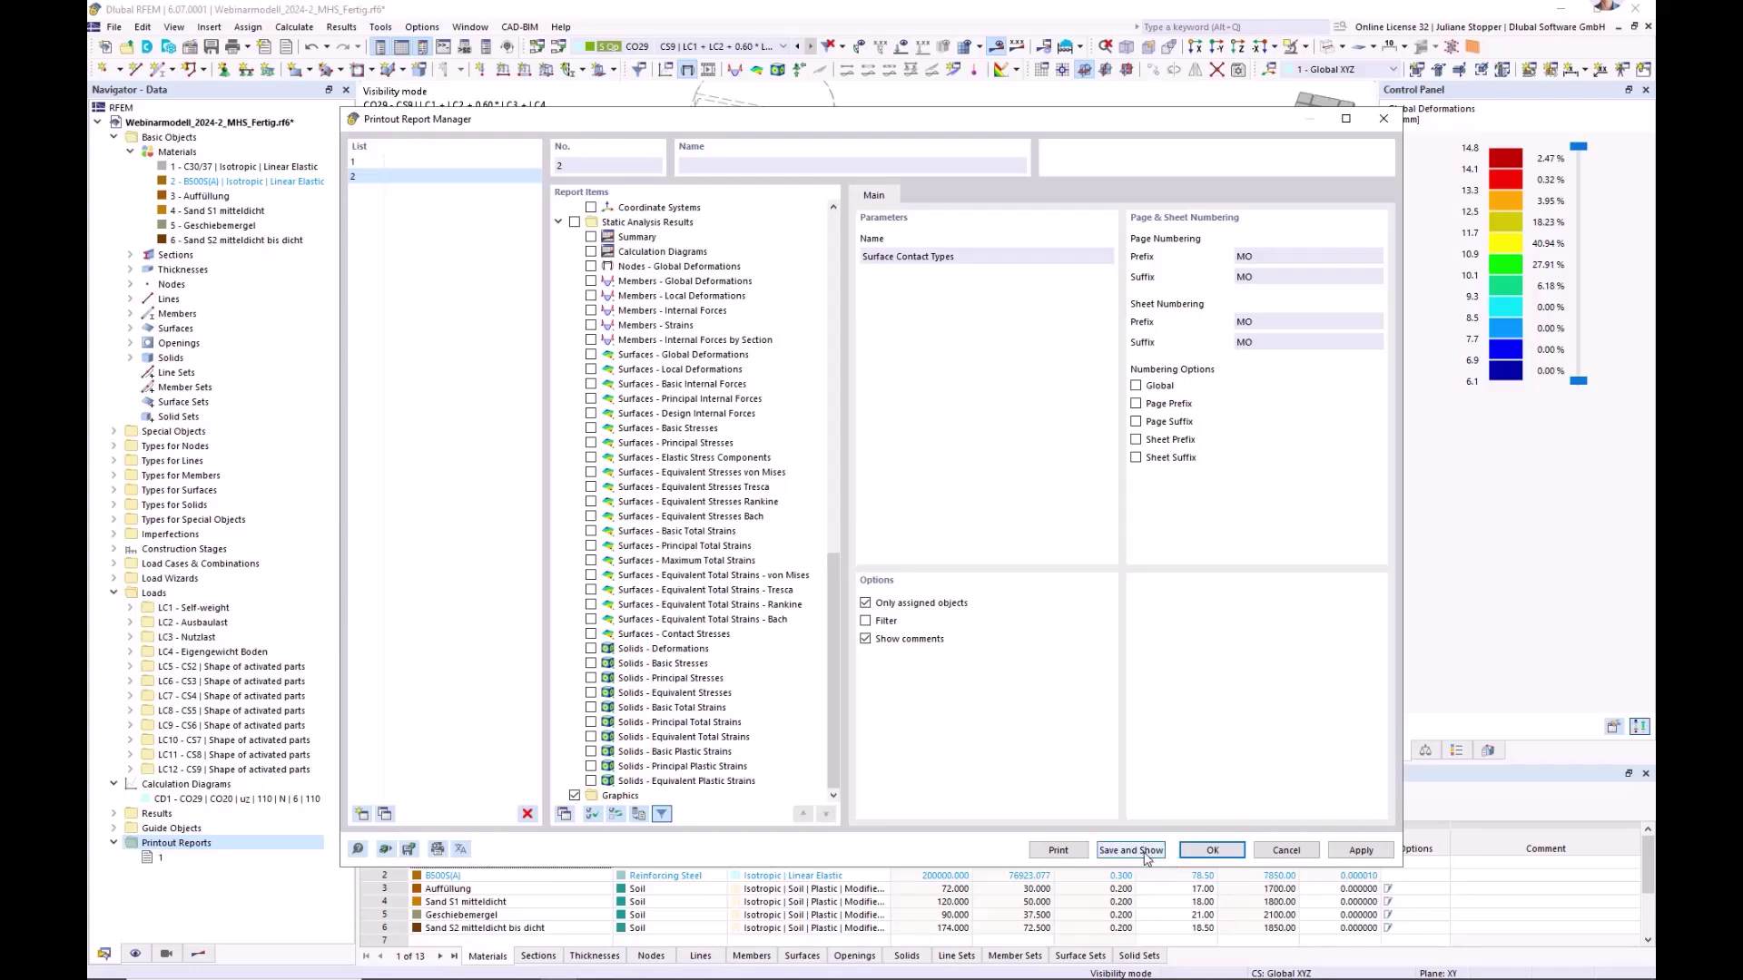
pyautogui.click(1285, 851)
# - Set up a graphic printout of the uz deformations, seen in plan view along Z, for existing printout report 1
pyautogui.click(154, 858)
pyautogui.click(153, 860)
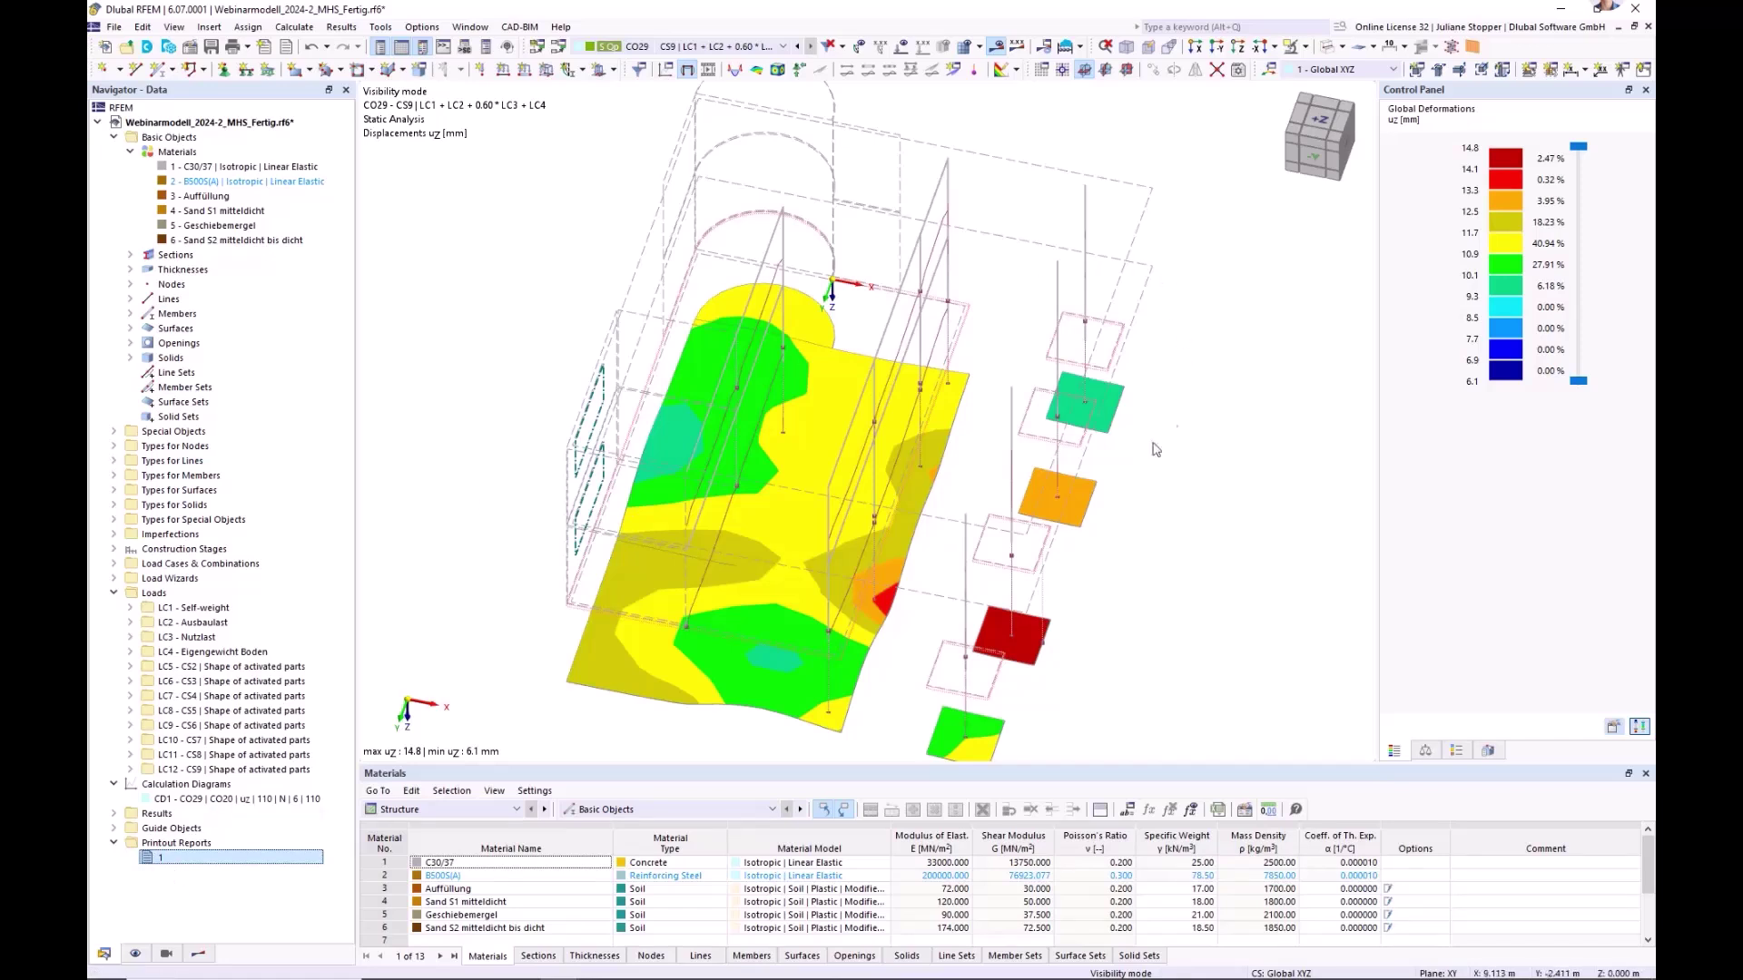
pyautogui.click(1240, 50)
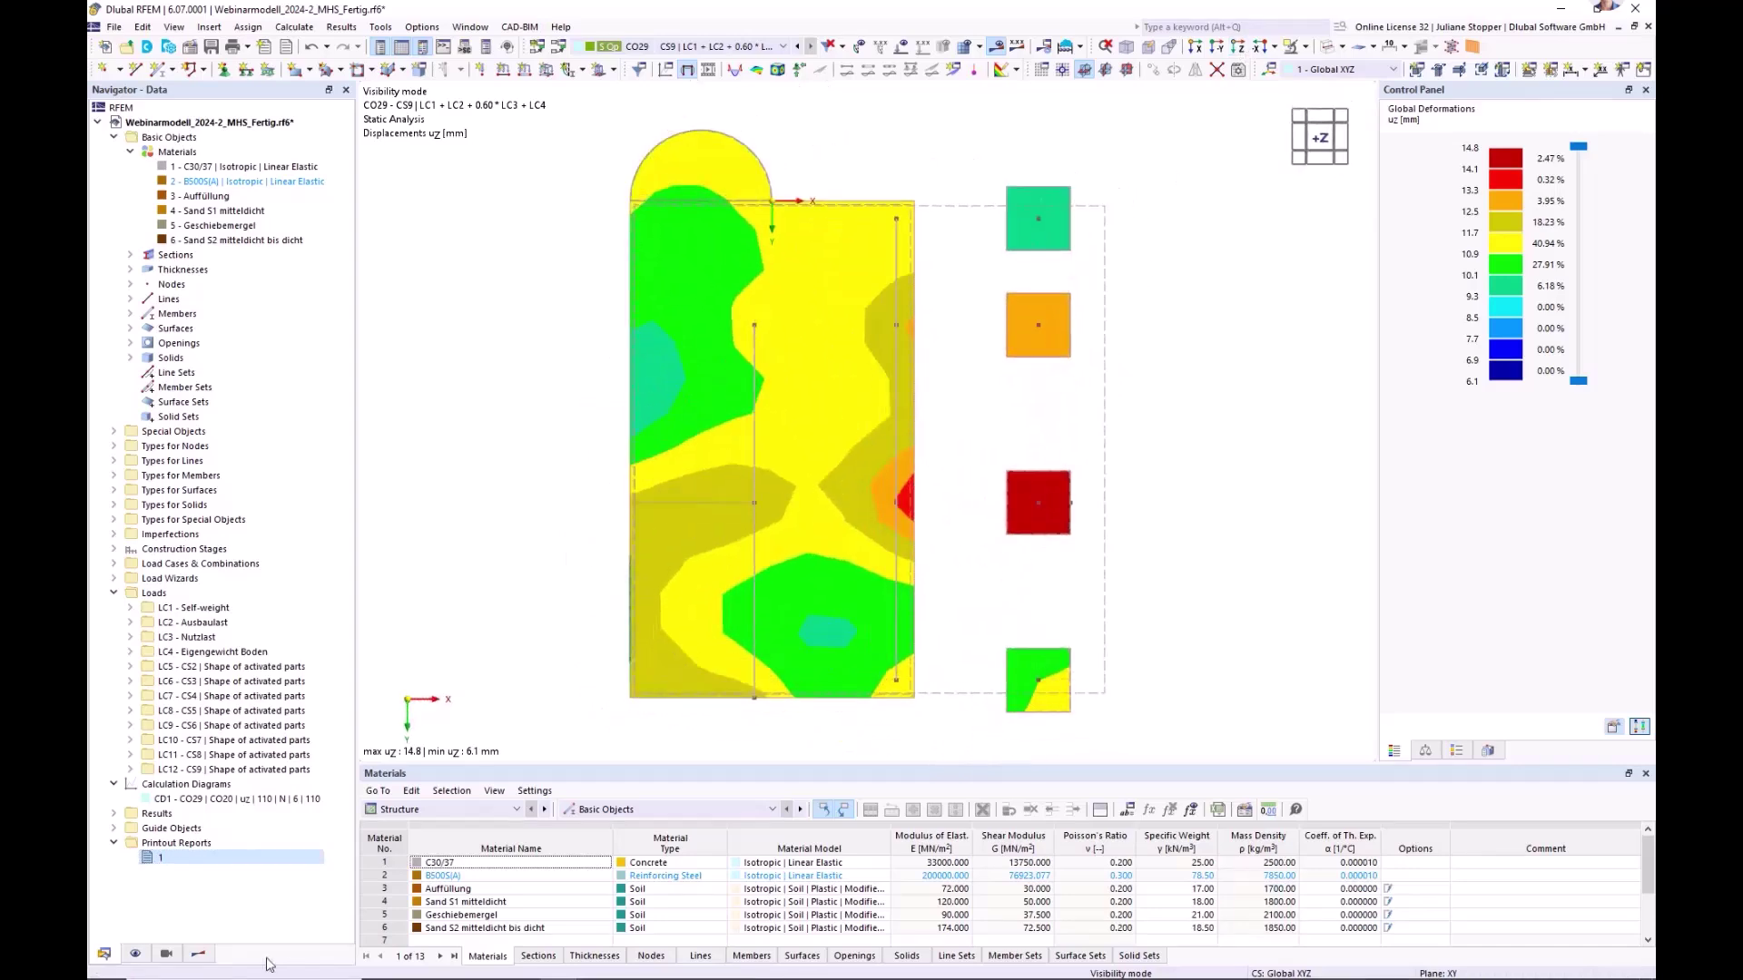
pyautogui.click(197, 955)
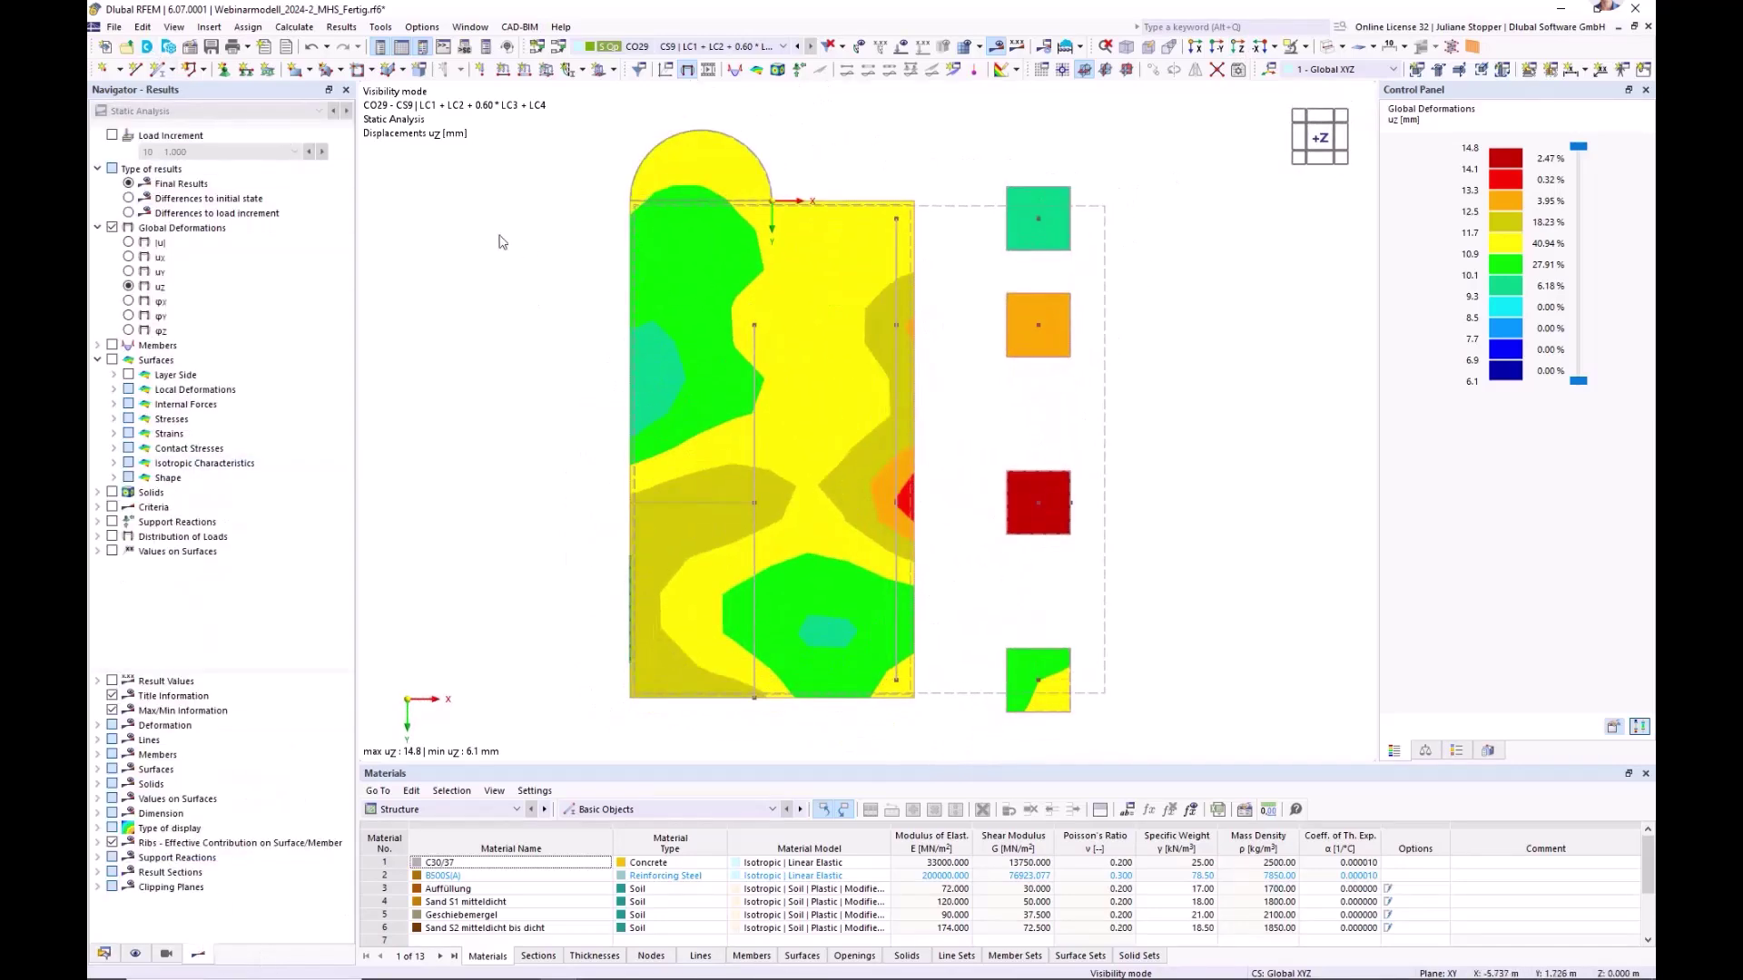
pyautogui.click(114, 27)
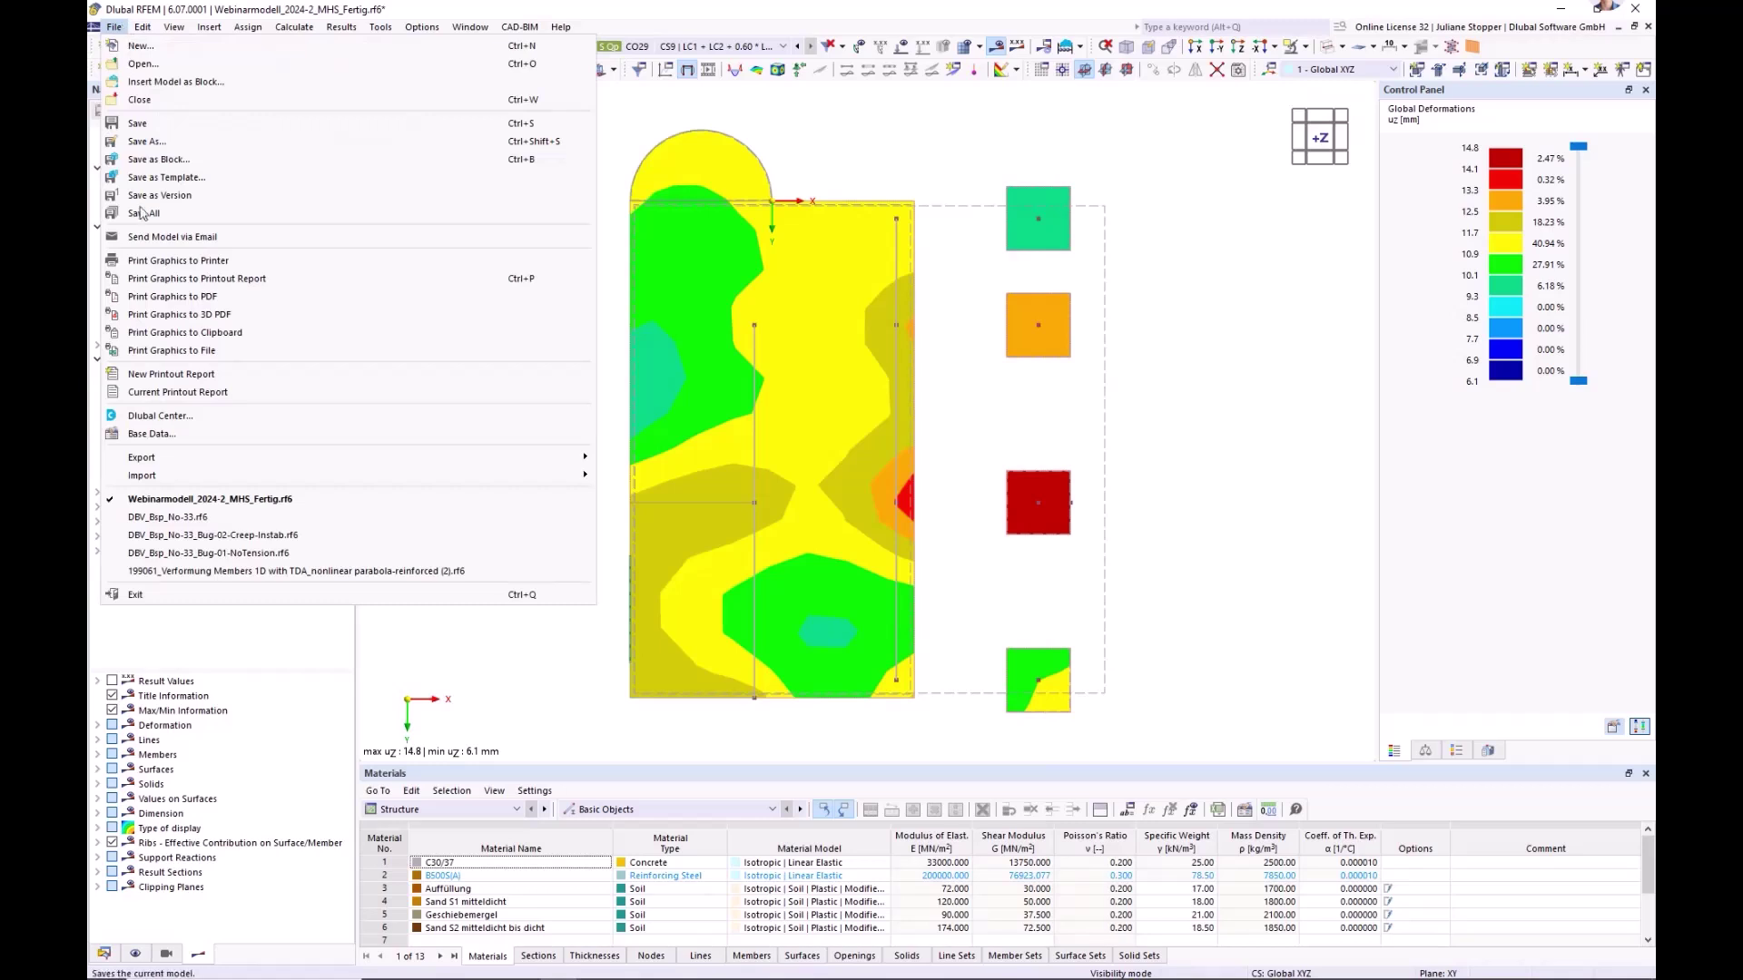
pyautogui.click(186, 281)
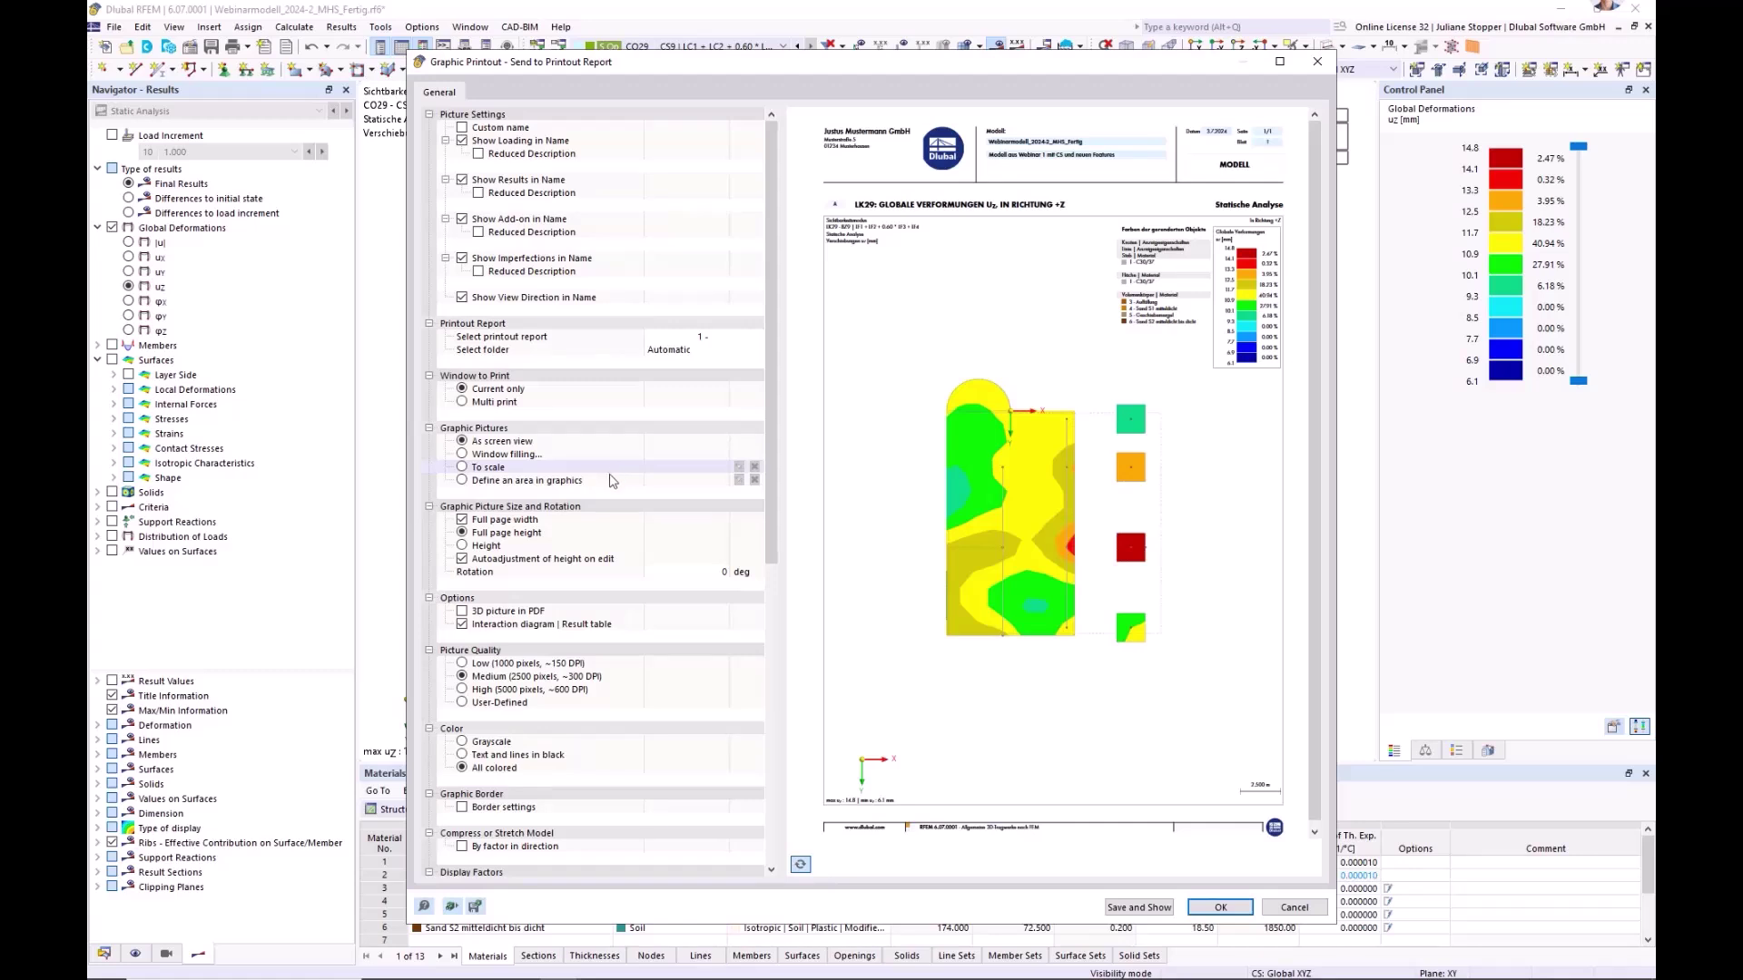
pyautogui.click(800, 866)
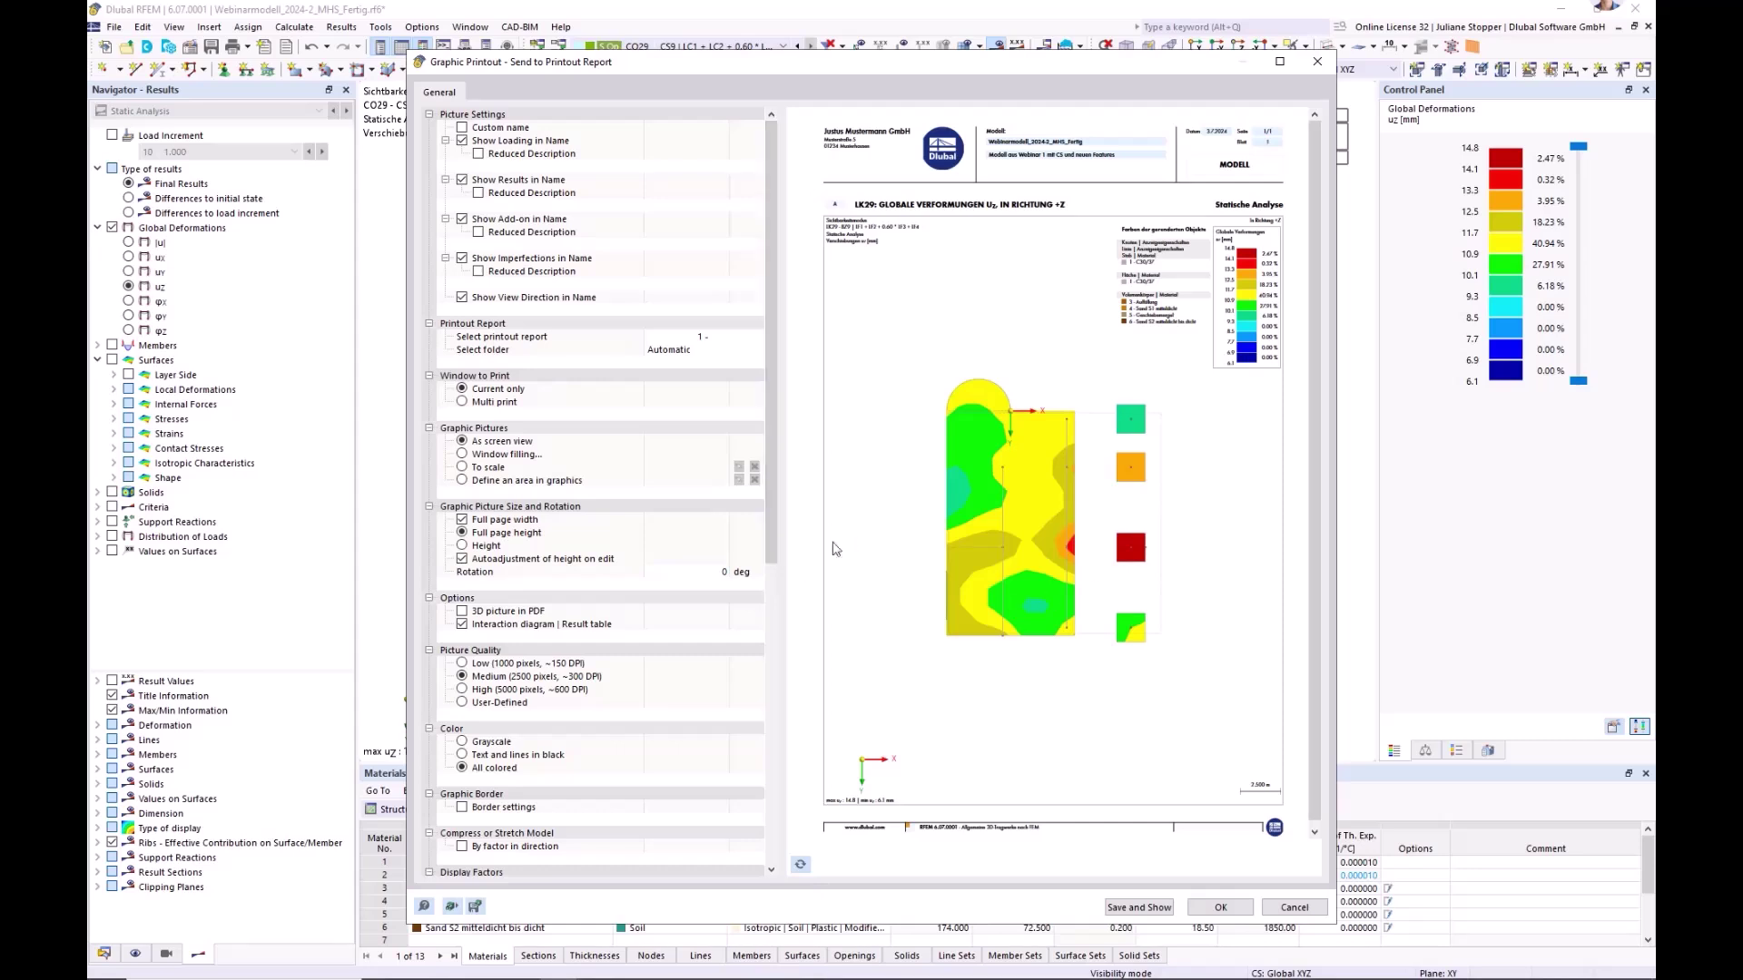
# - Set the graphic's height ratio to 50 % and turn off the automatic height adjustment on edit
pyautogui.scroll(-1, 487, 499)
pyautogui.click(485, 506)
pyautogui.click(715, 520)
pyautogui.write('50')
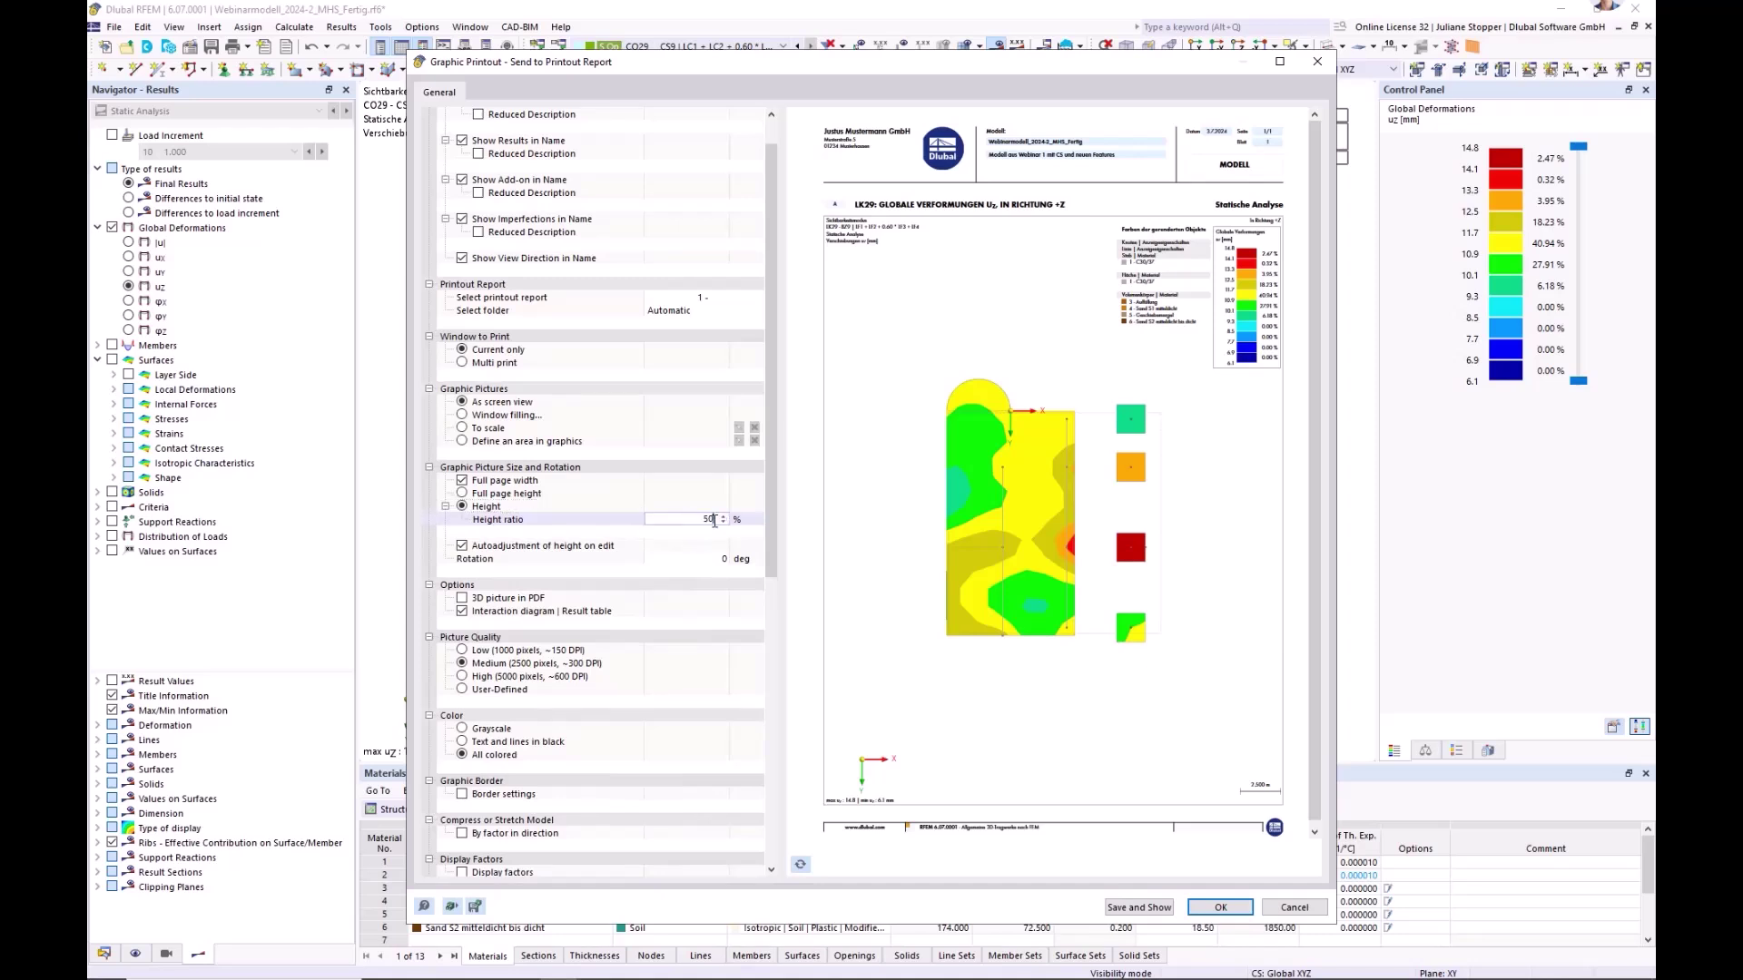
pyautogui.click(722, 545)
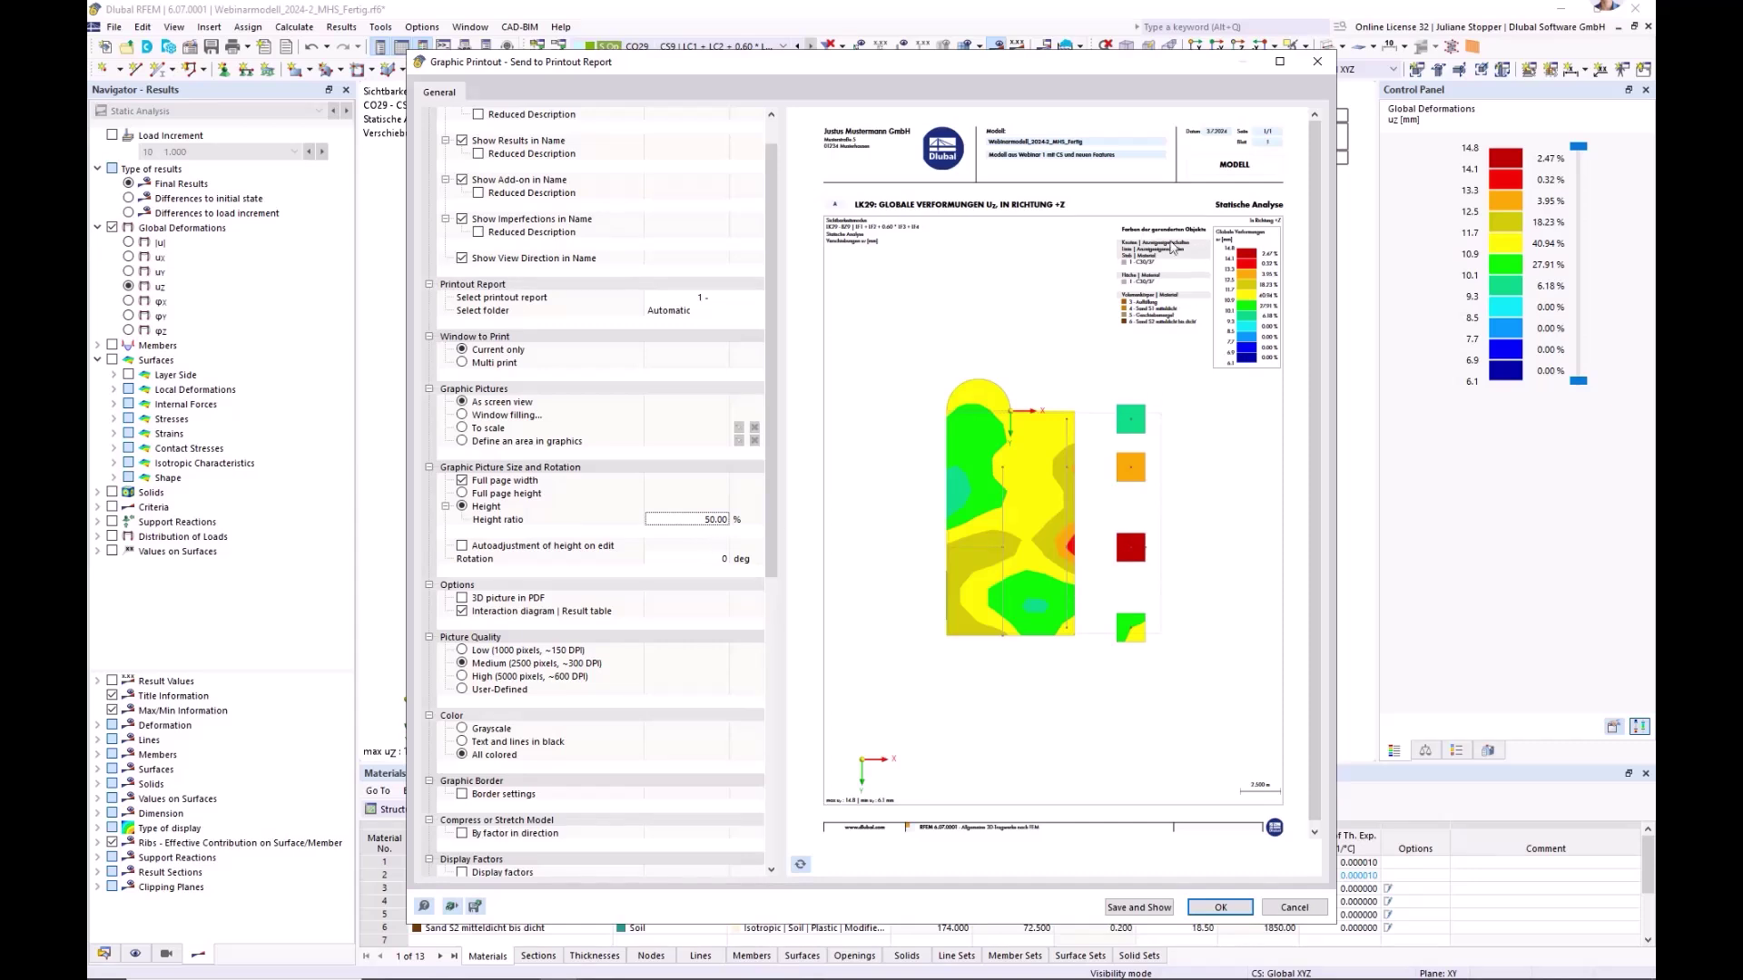
# - Remove the color panel of rendered objects from the graphic and refresh the print preview
pyautogui.scroll(-3, 776, 618)
pyautogui.moveTo(774, 614); pyautogui.dragTo(801, 831)
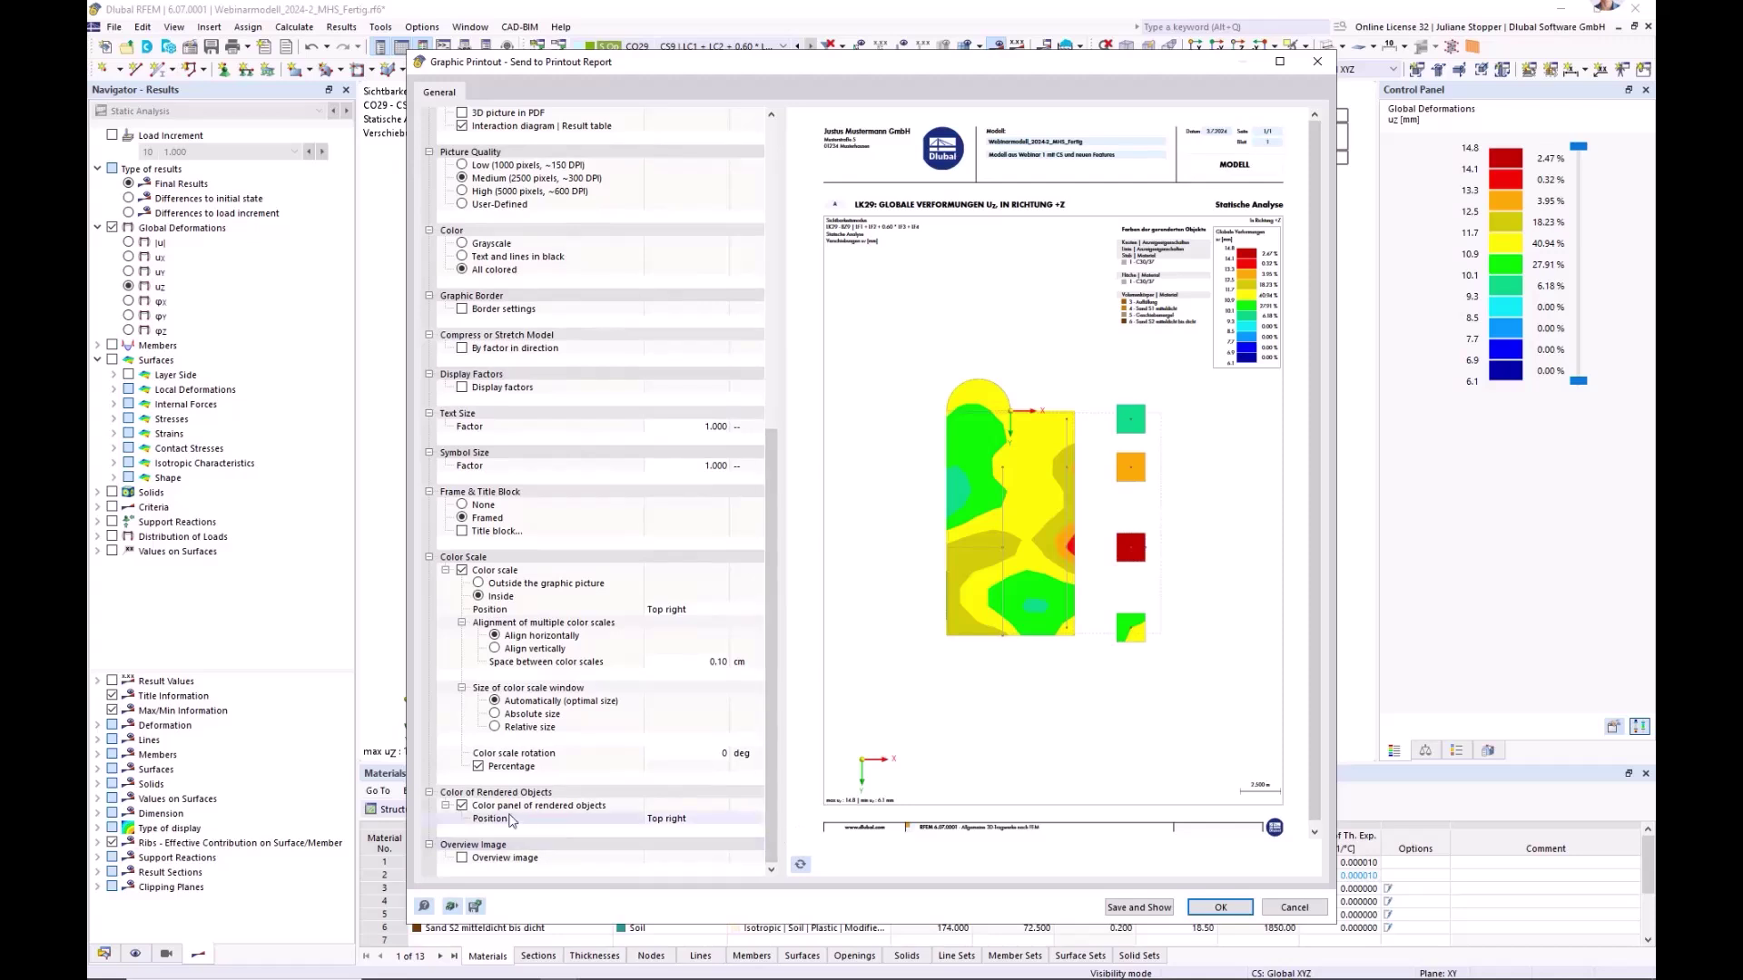
pyautogui.click(461, 807)
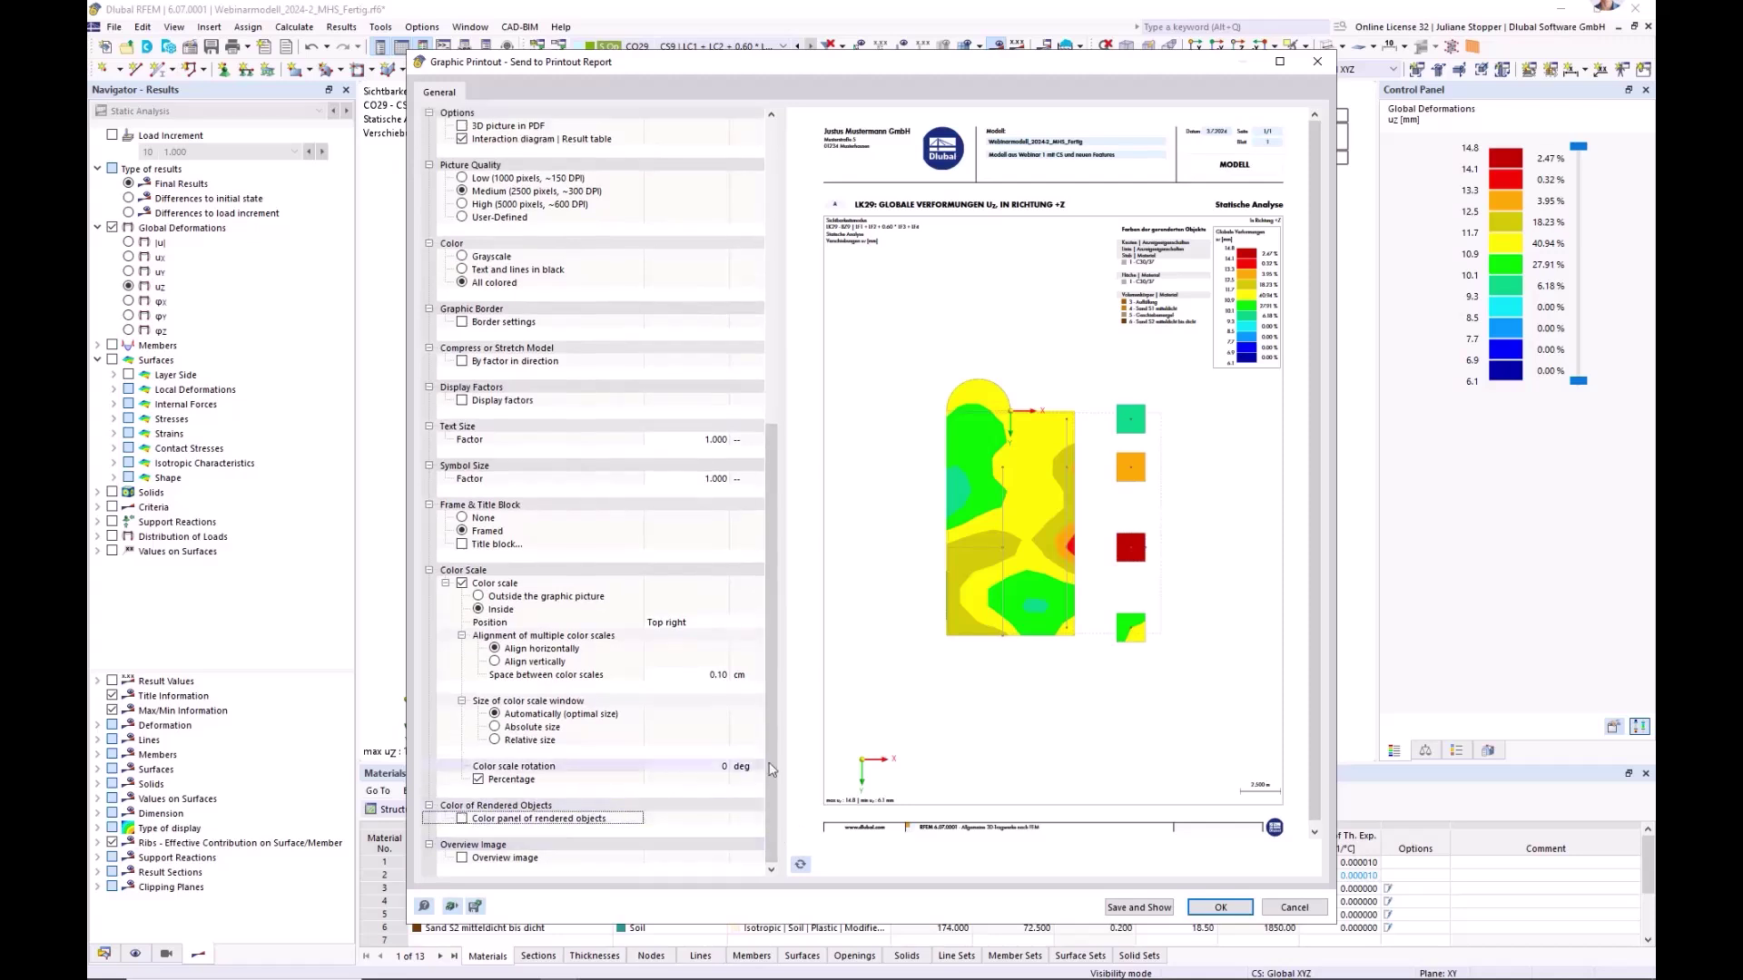
pyautogui.click(800, 866)
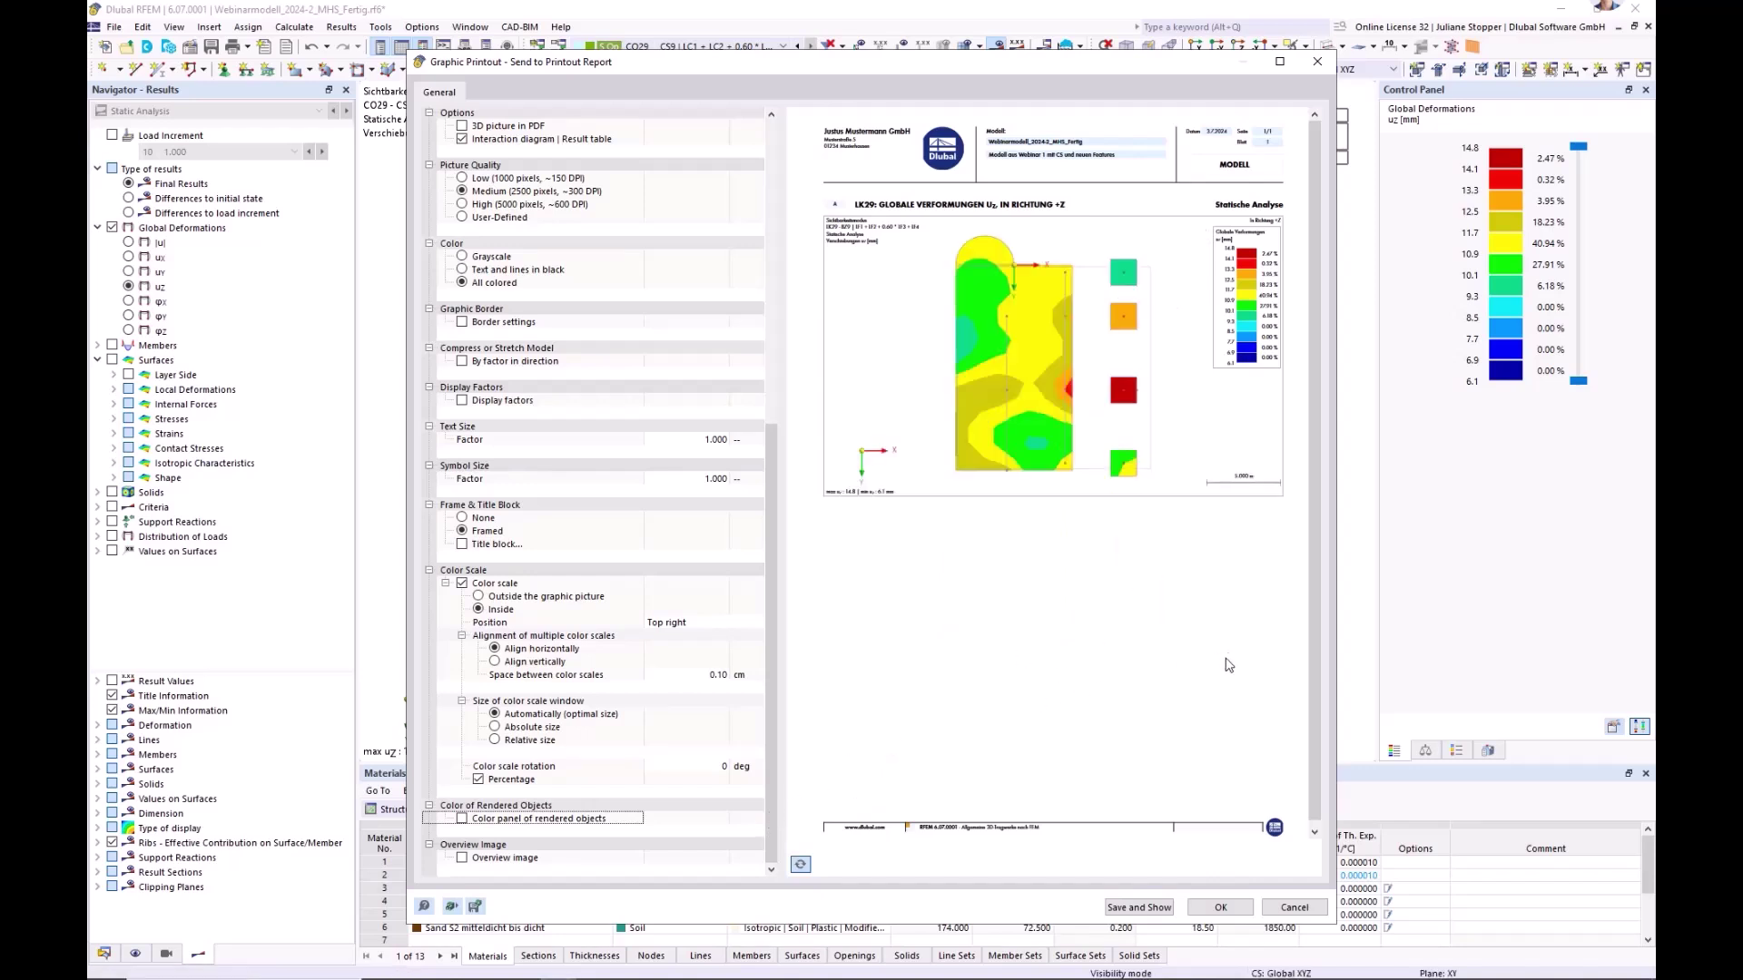
# - Save the uz graphic to the printout report, show the report, and close it to return to the model
pyautogui.click(1157, 909)
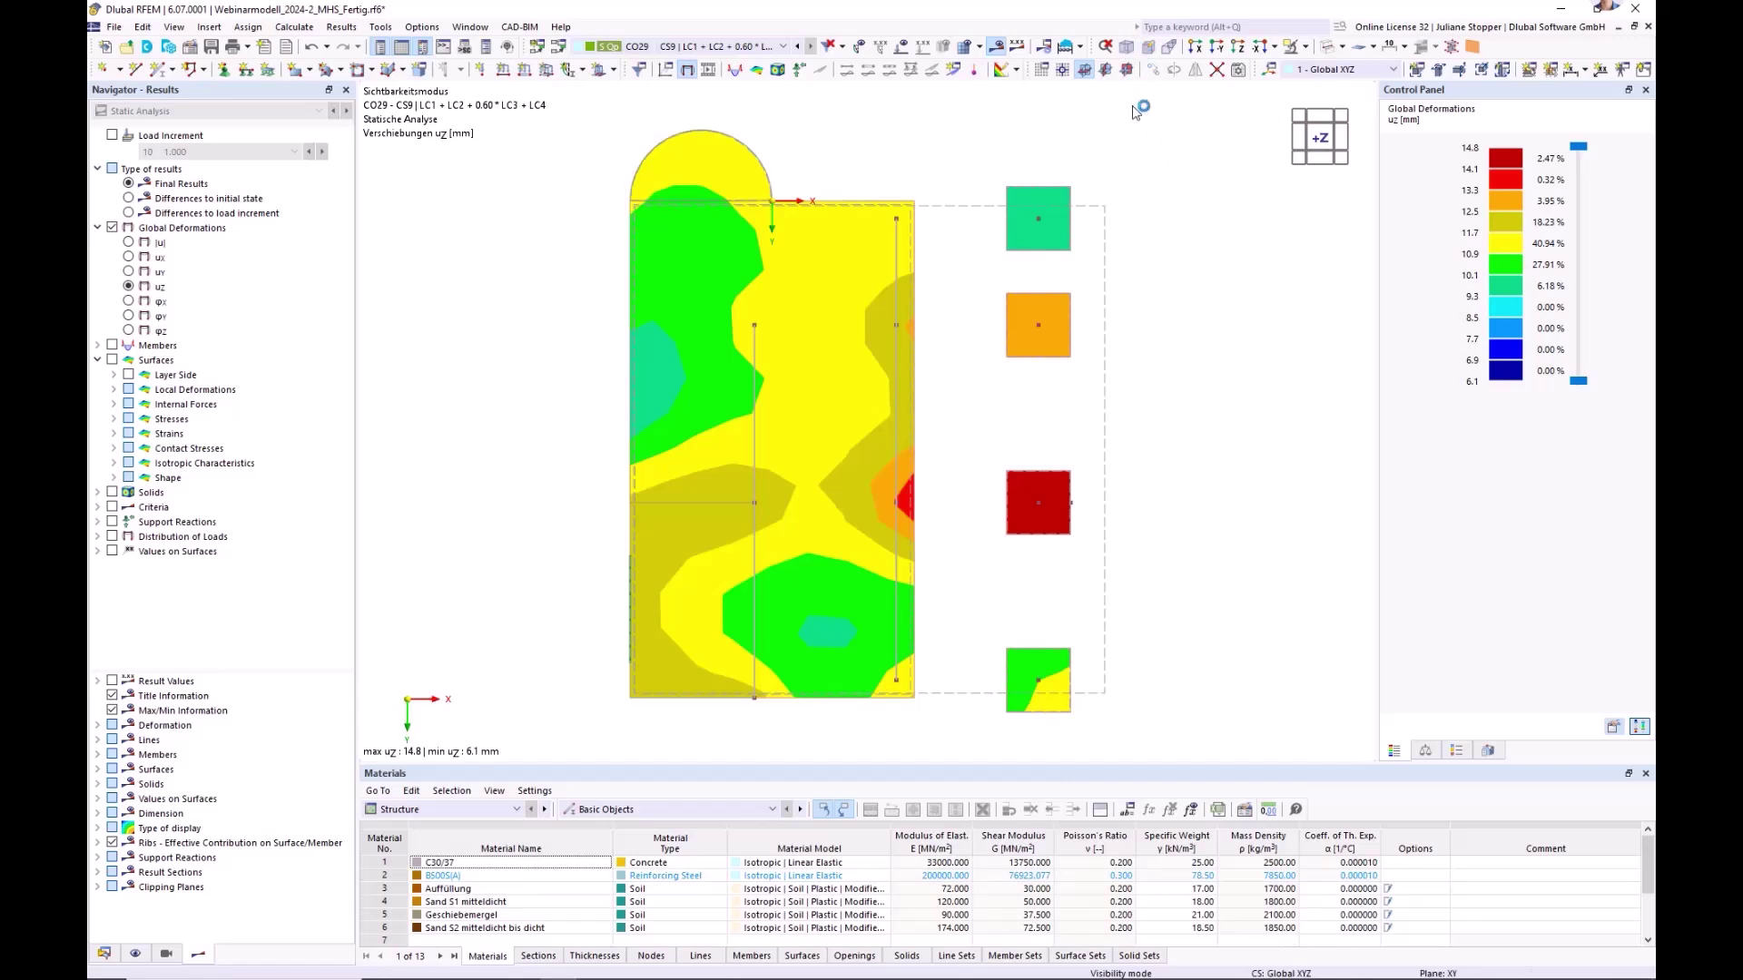
pyautogui.click(1128, 50)
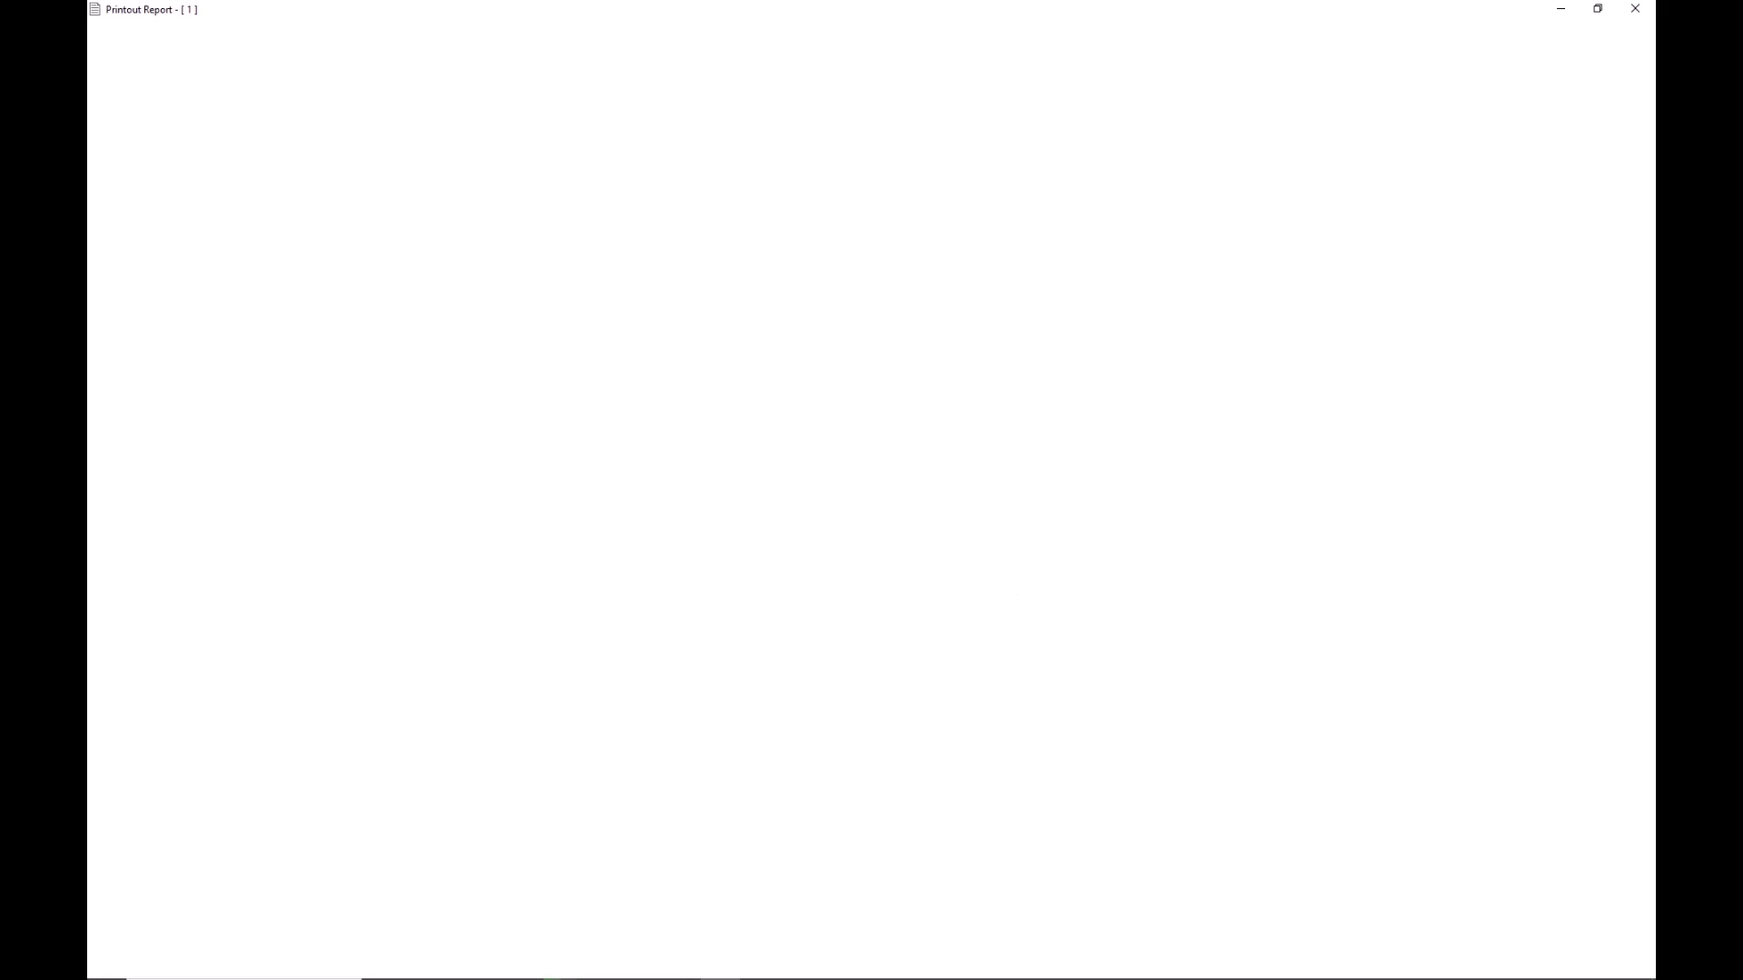
pyautogui.click(1635, 8)
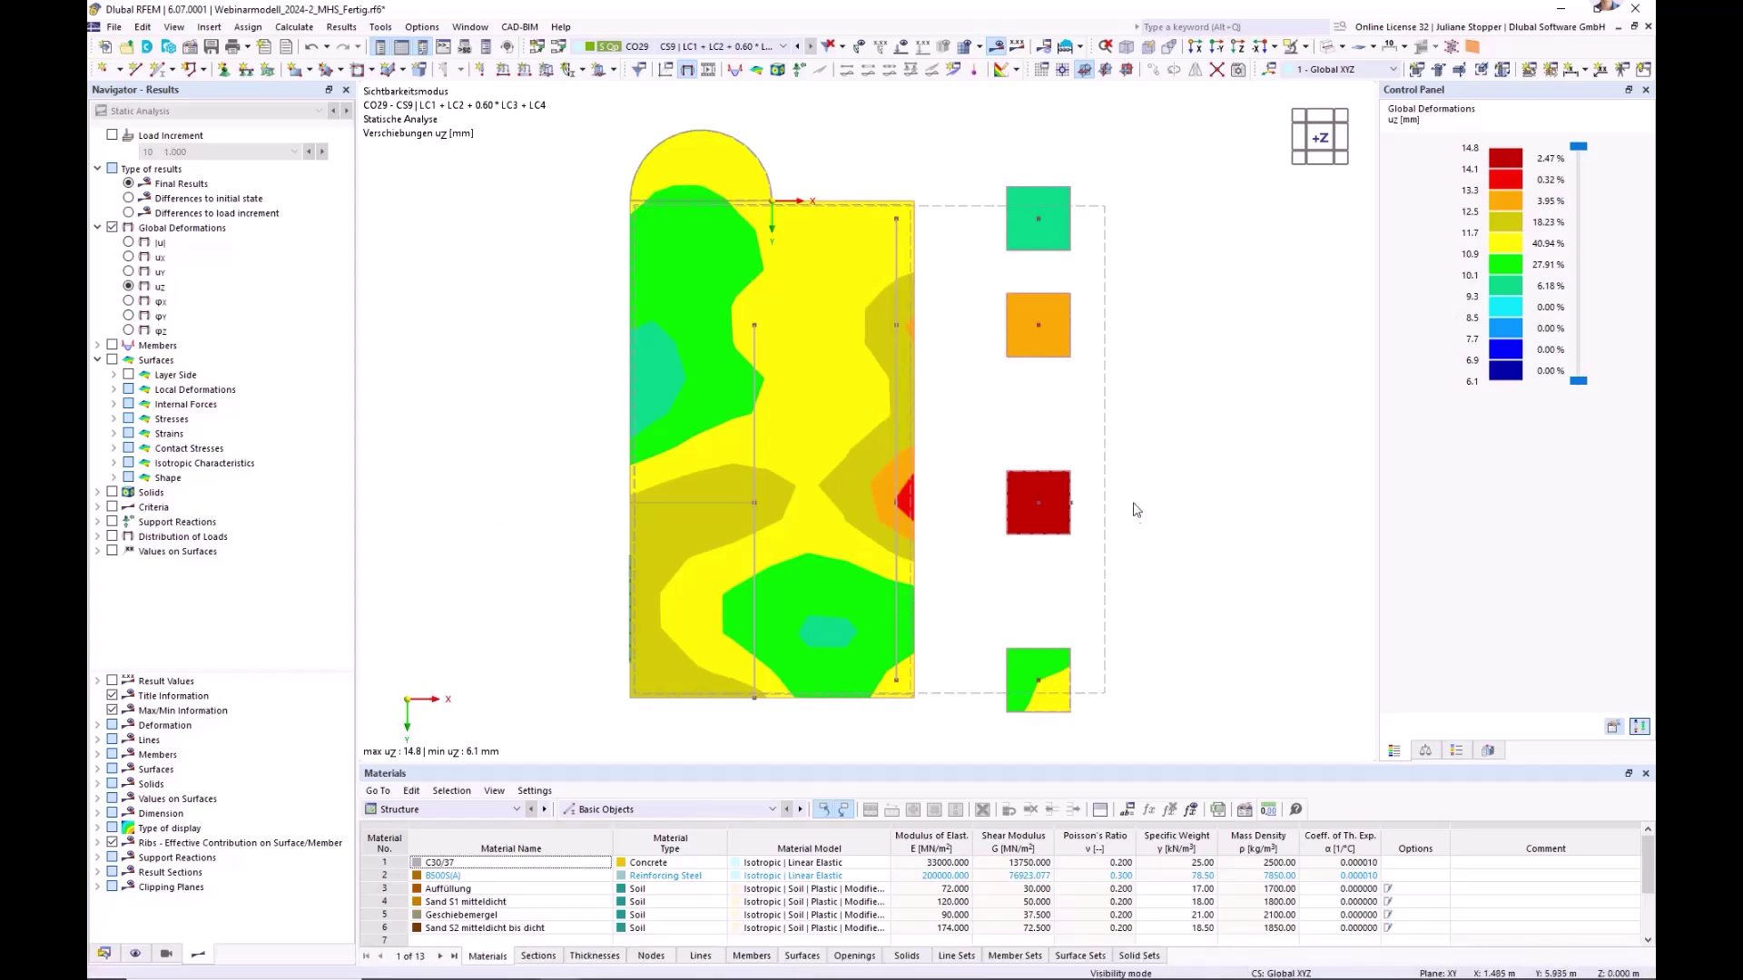
pyautogui.keyDown('ctrl'); pyautogui.moveTo(1217, 643); pyautogui.dragTo(1113, 548, button='middle'); pyautogui.keyUp('ctrl')
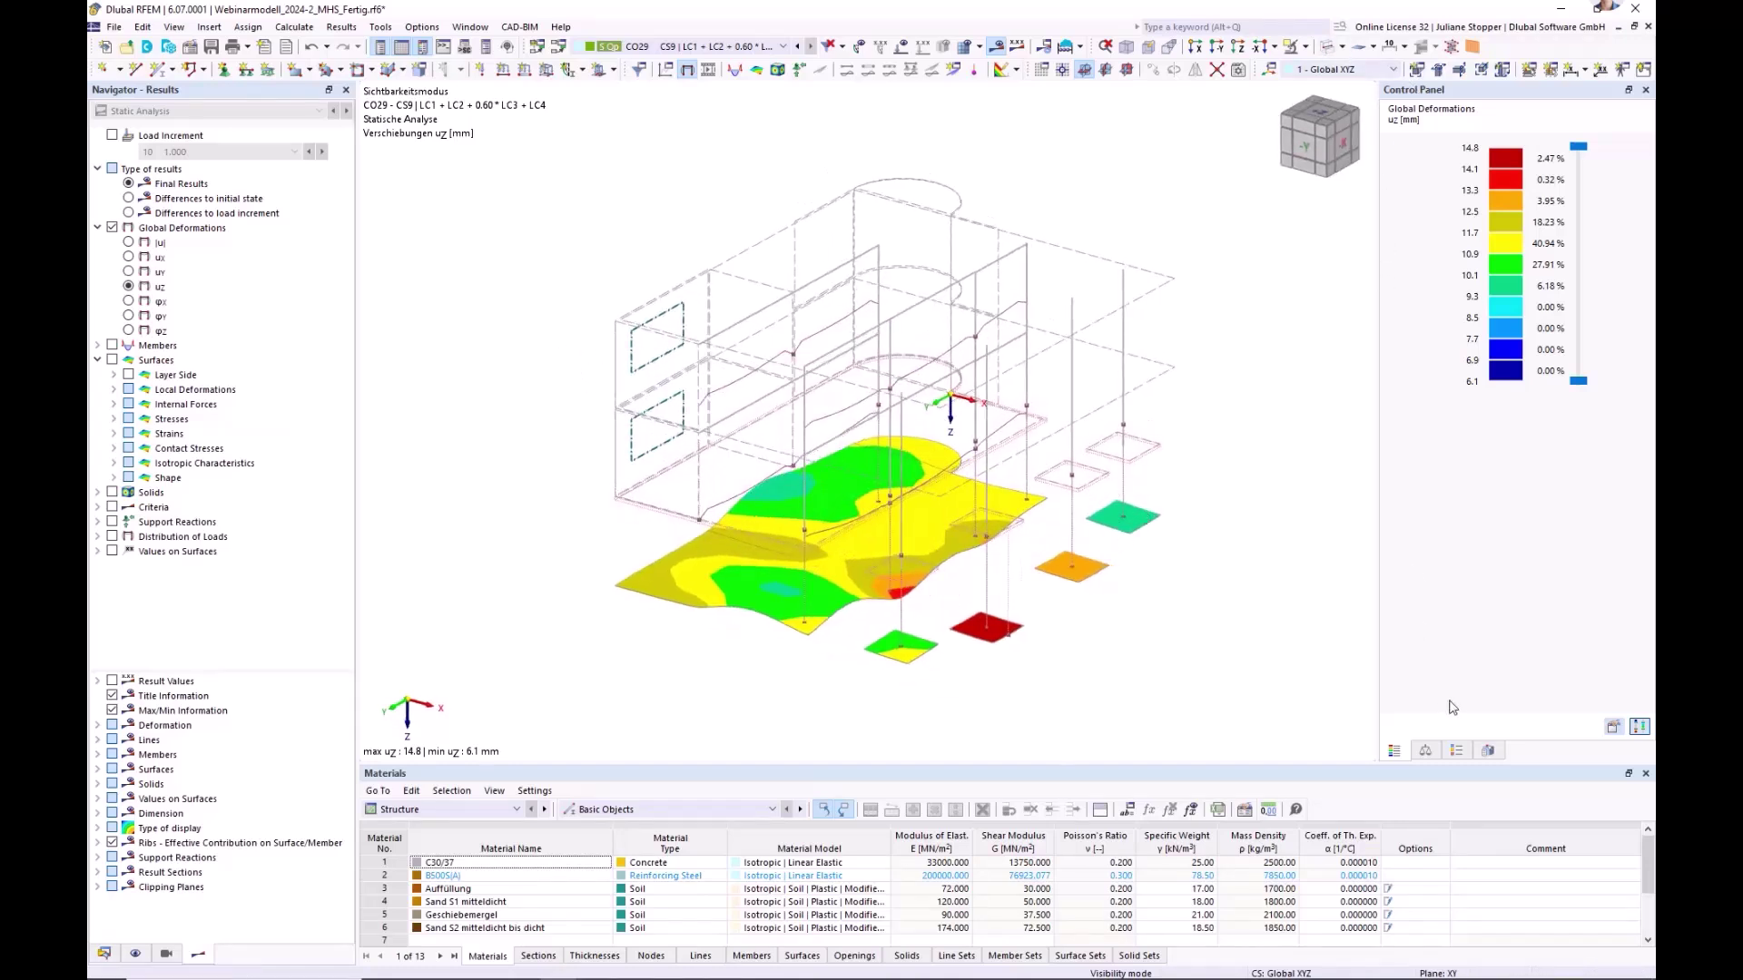
# - Show the uz results on all solids of the model and turn on the display of nodes
pyautogui.click(1489, 753)
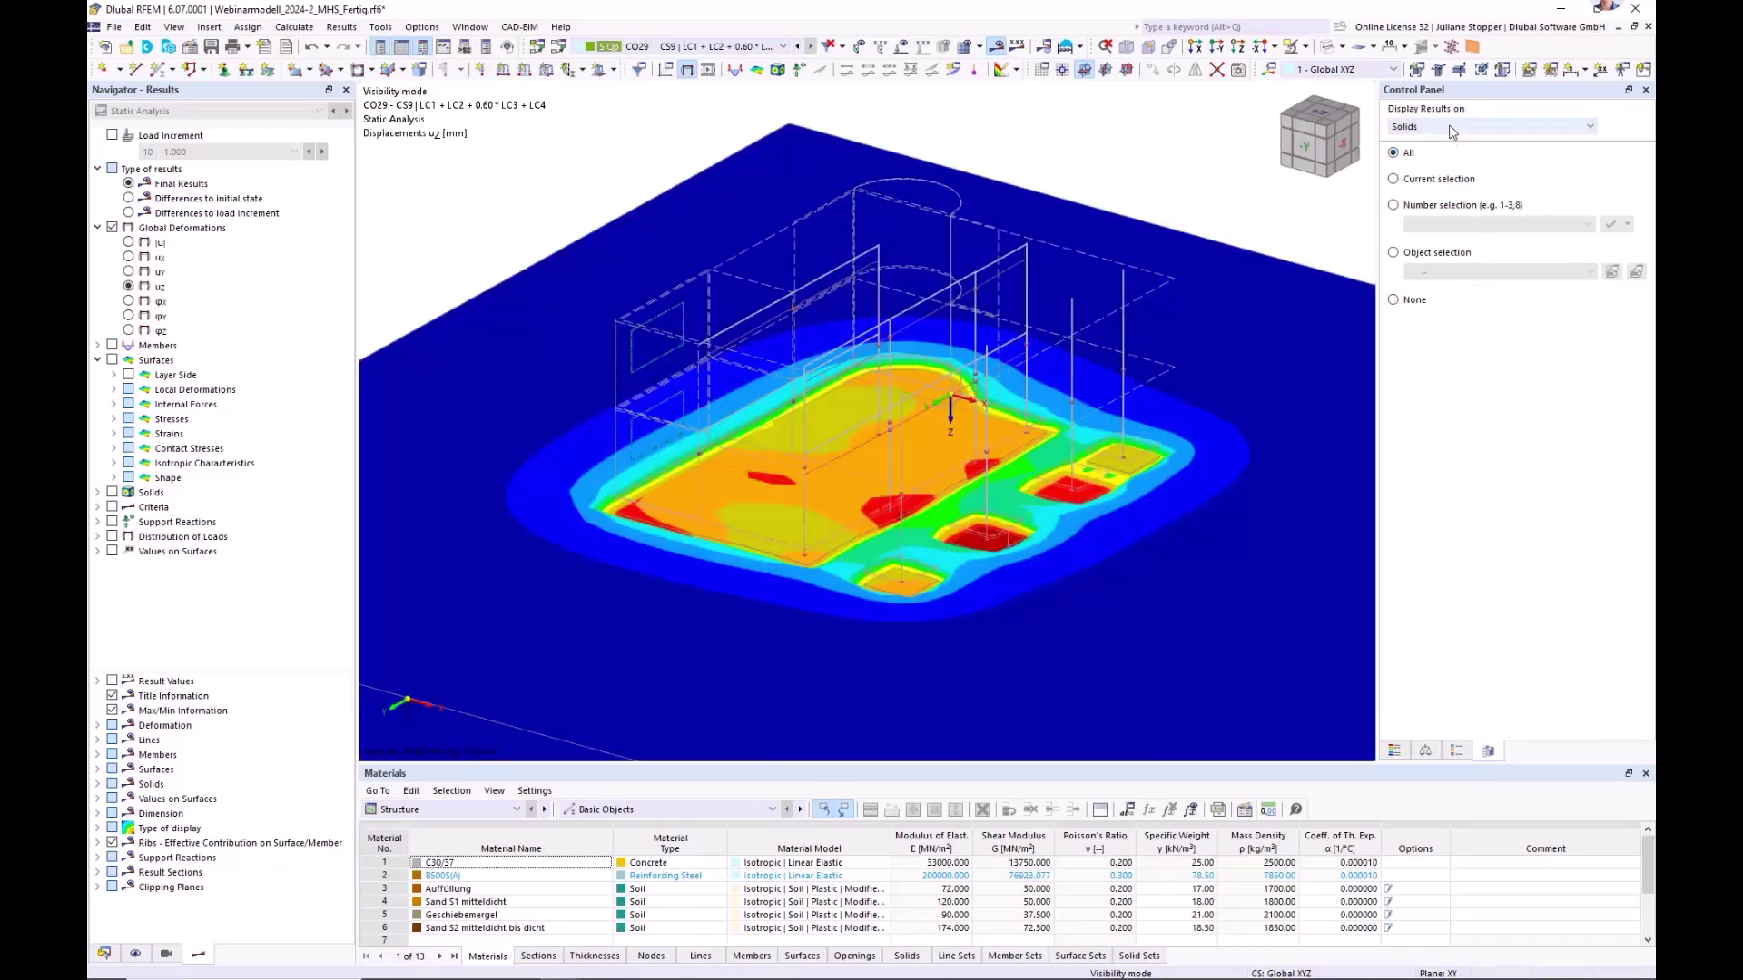
pyautogui.click(1452, 131)
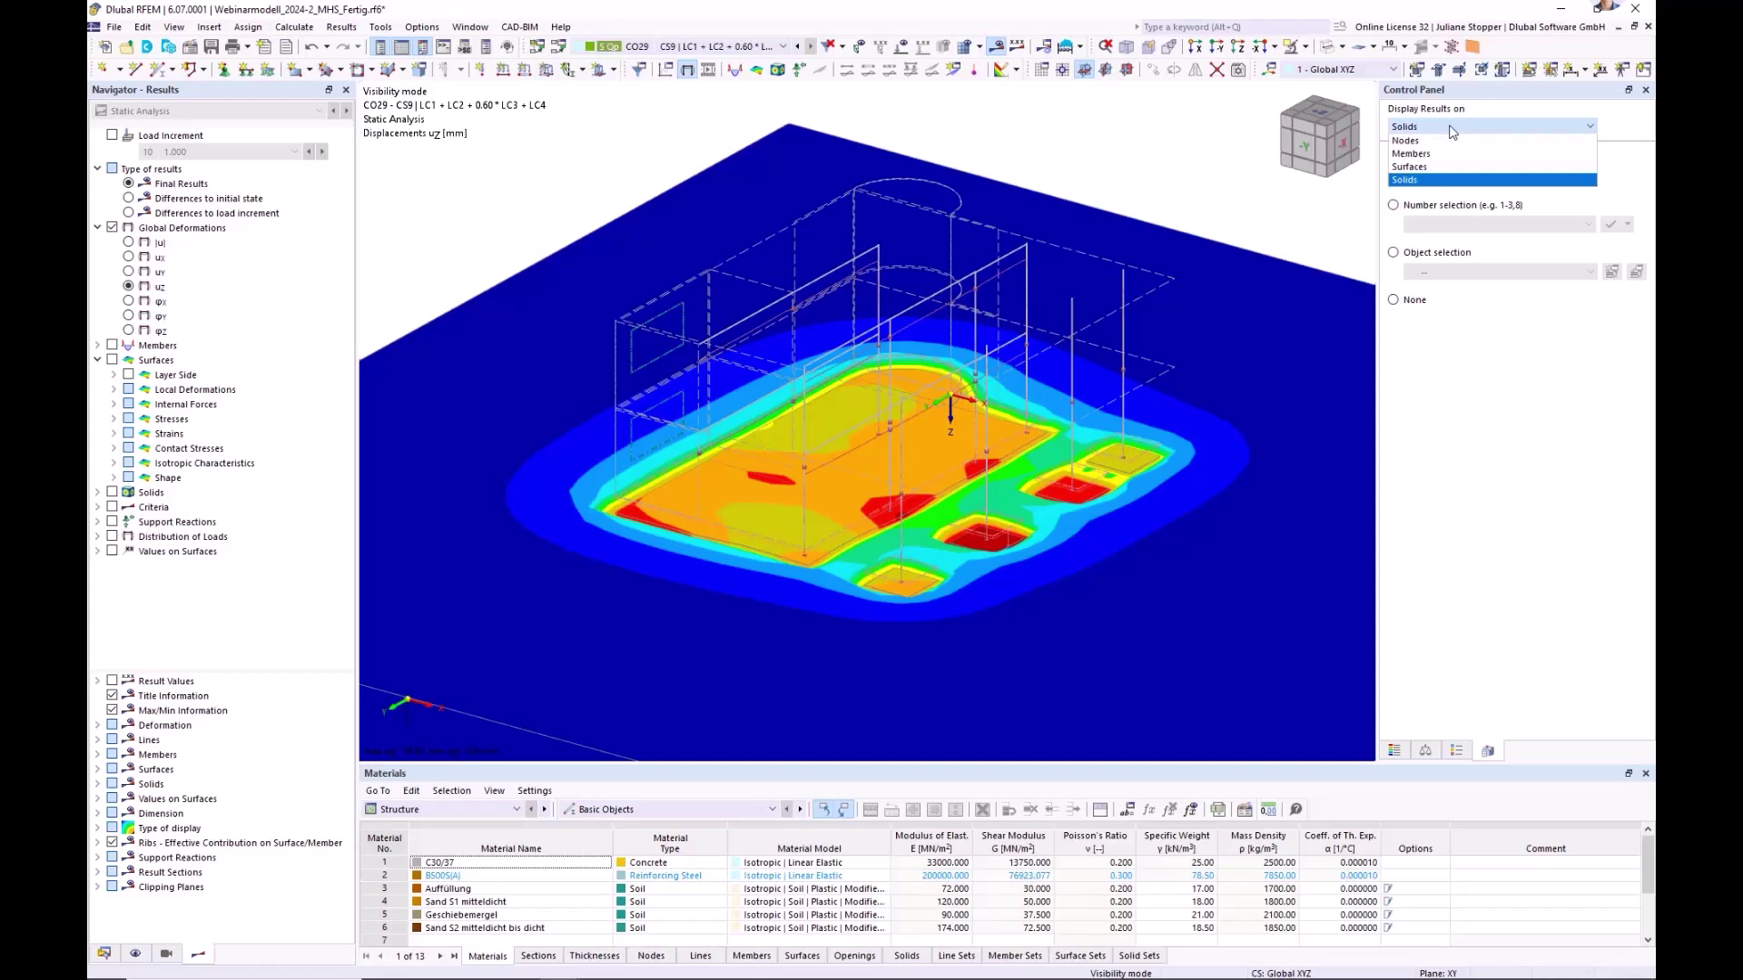
pyautogui.click(1138, 147)
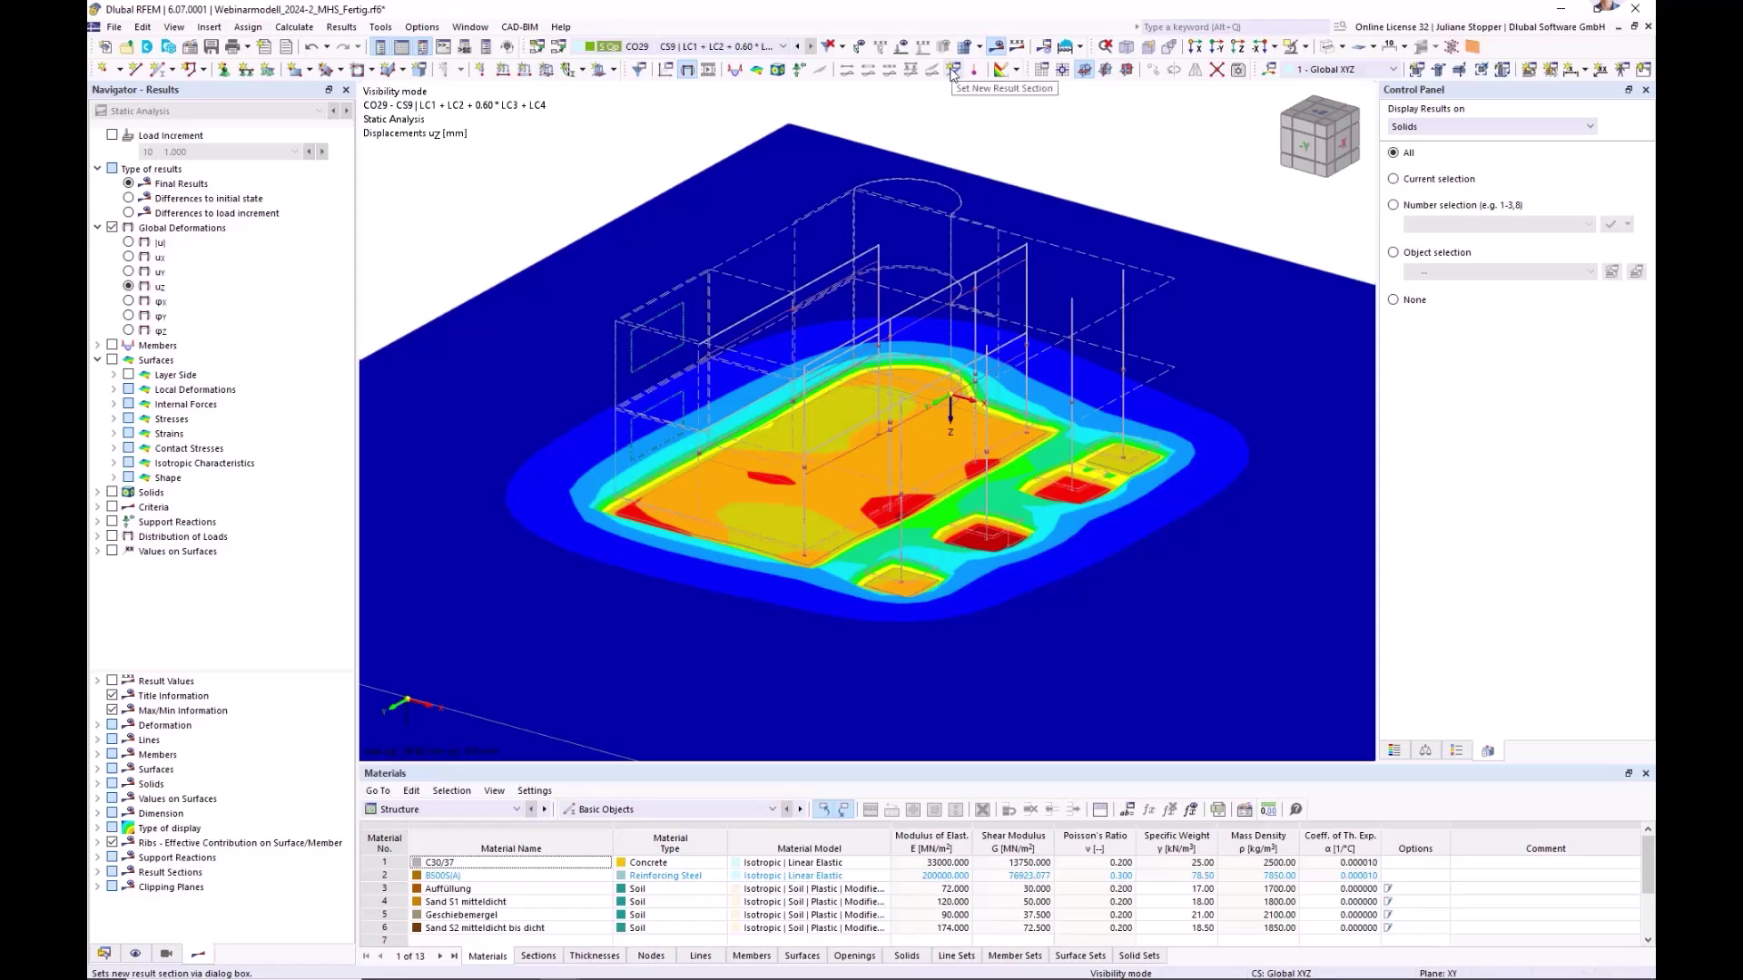
pyautogui.moveTo(142, 948)
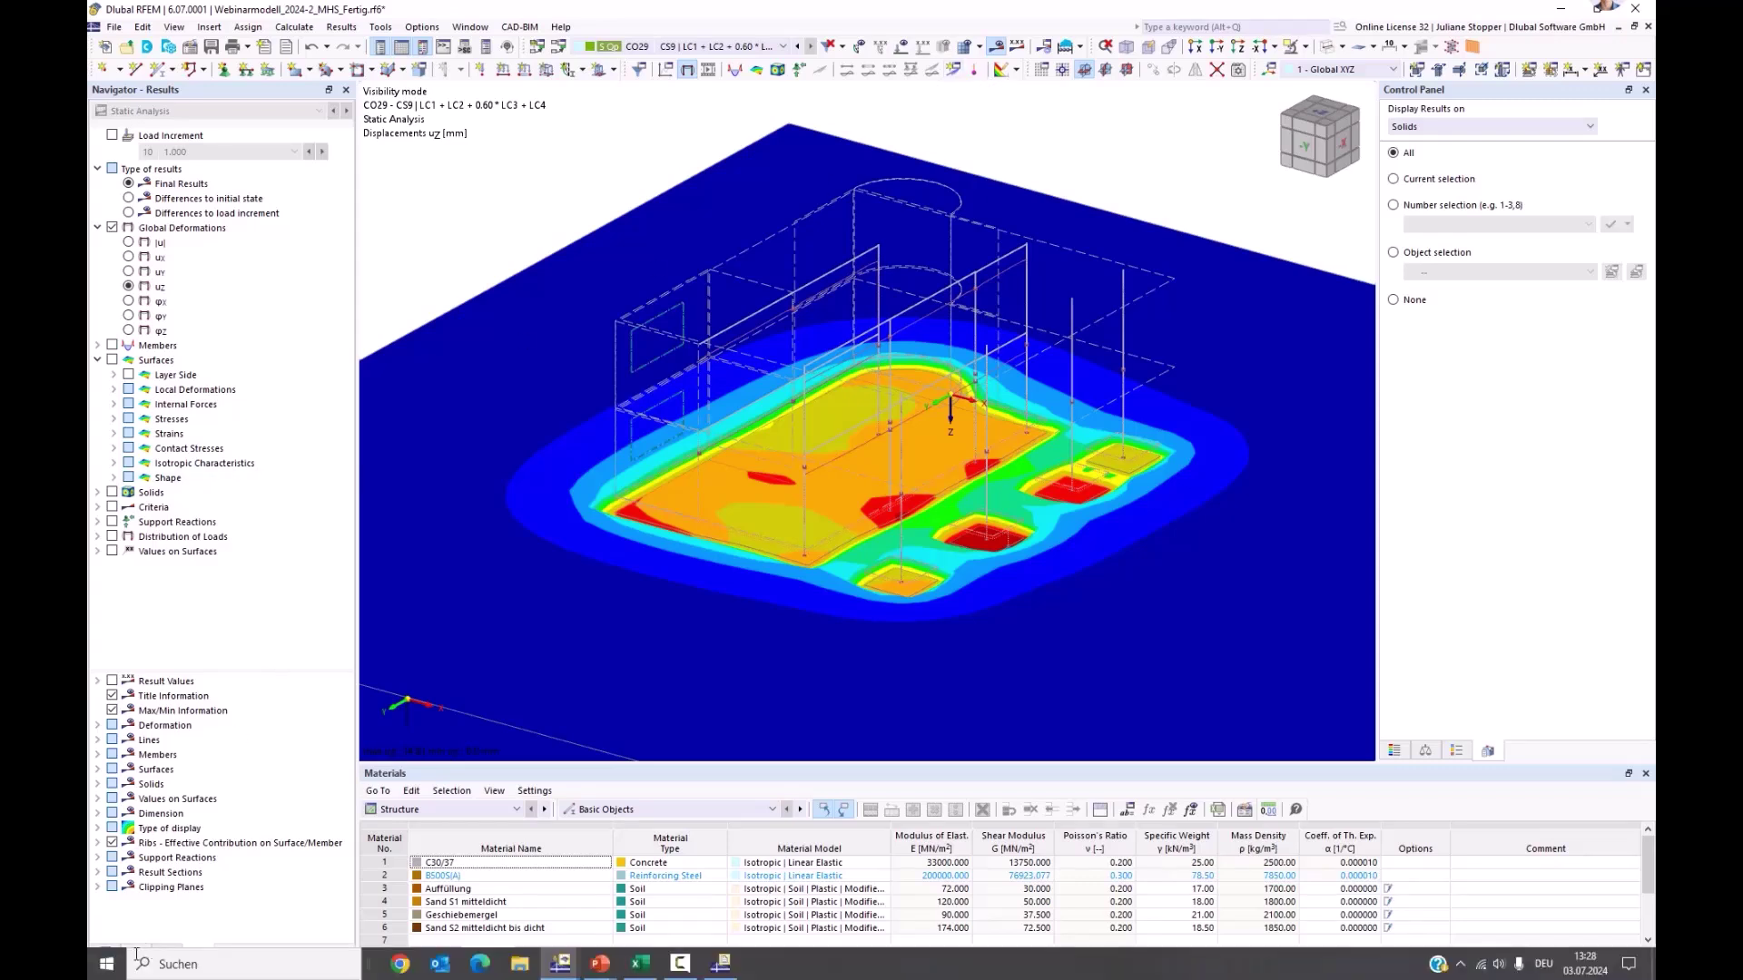
pyautogui.click(135, 953)
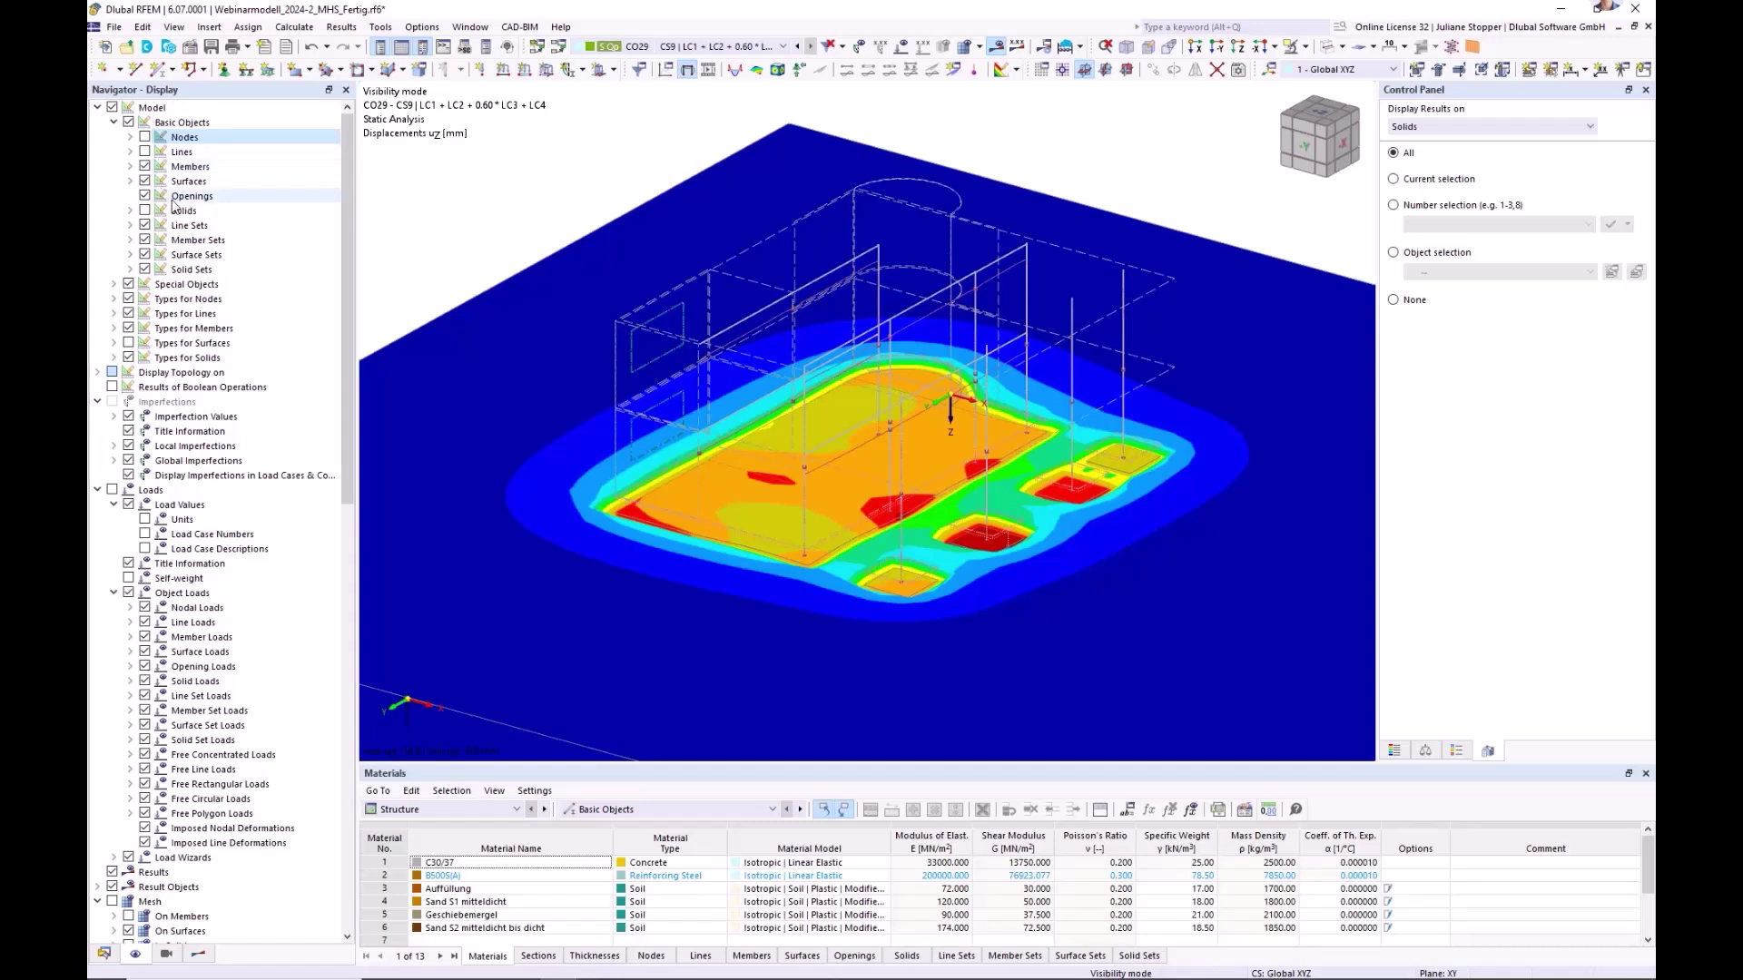
pyautogui.click(144, 137)
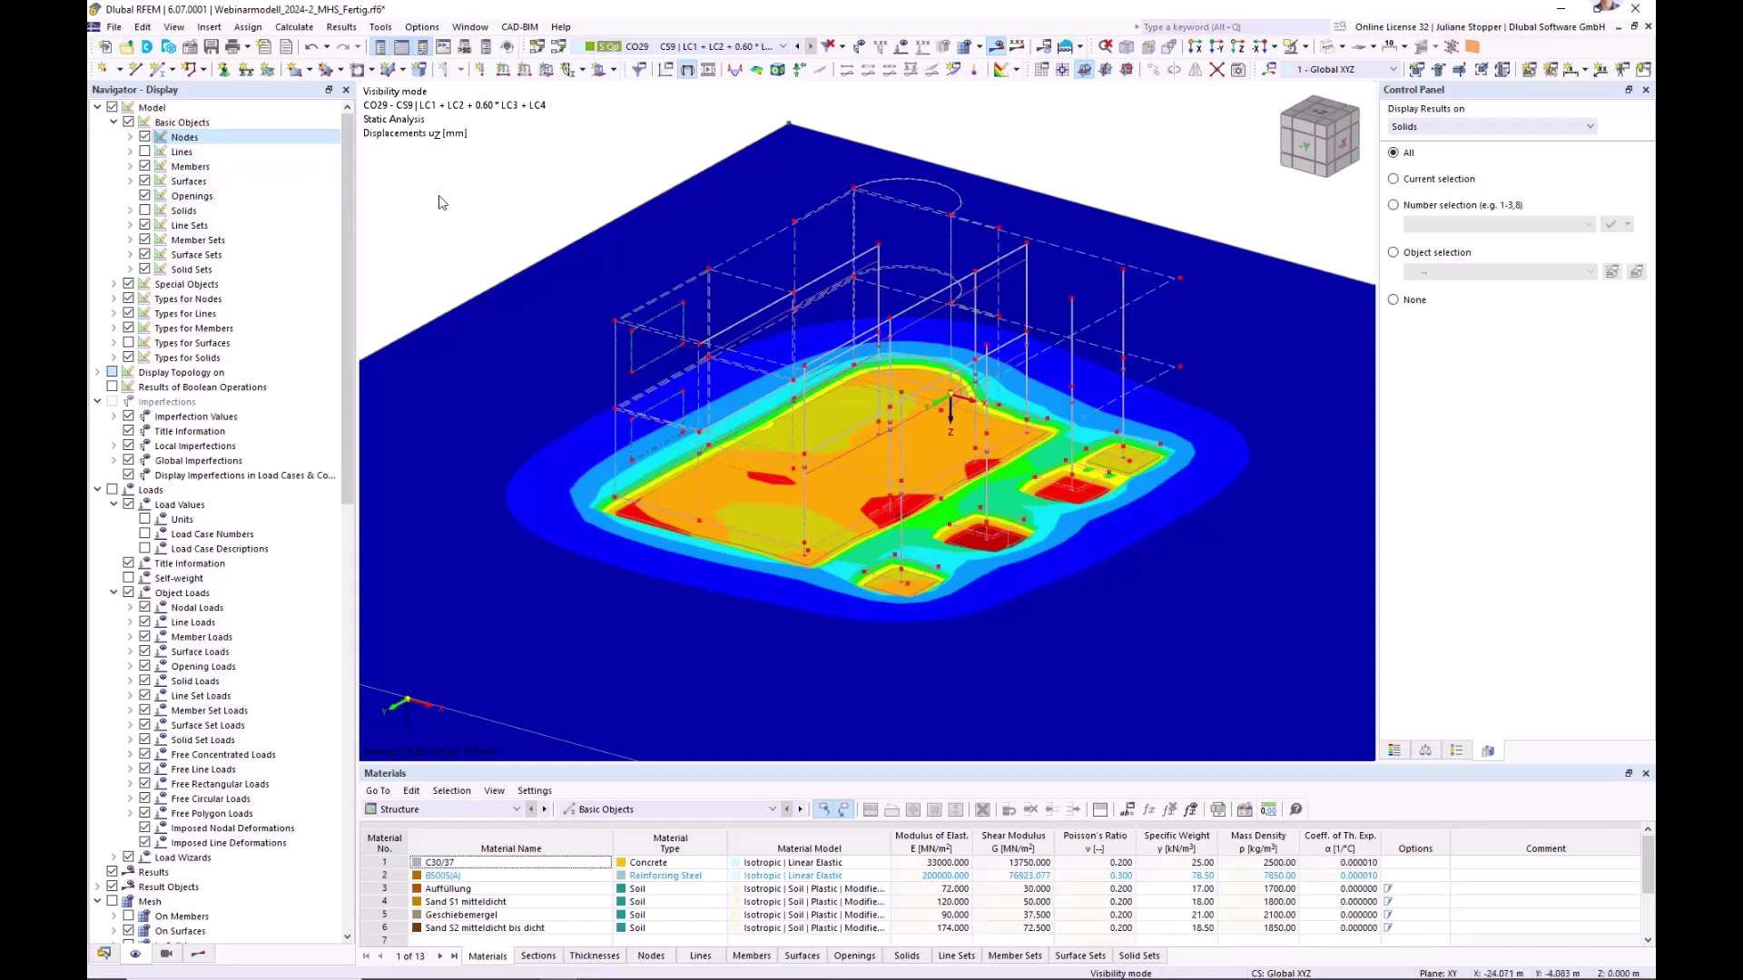
# - Set a new result section through two picked foundation nodes, from (-4.000, 8.500, -0.100) to (7.500, 8.500, -0.100) m
pyautogui.click(953, 71)
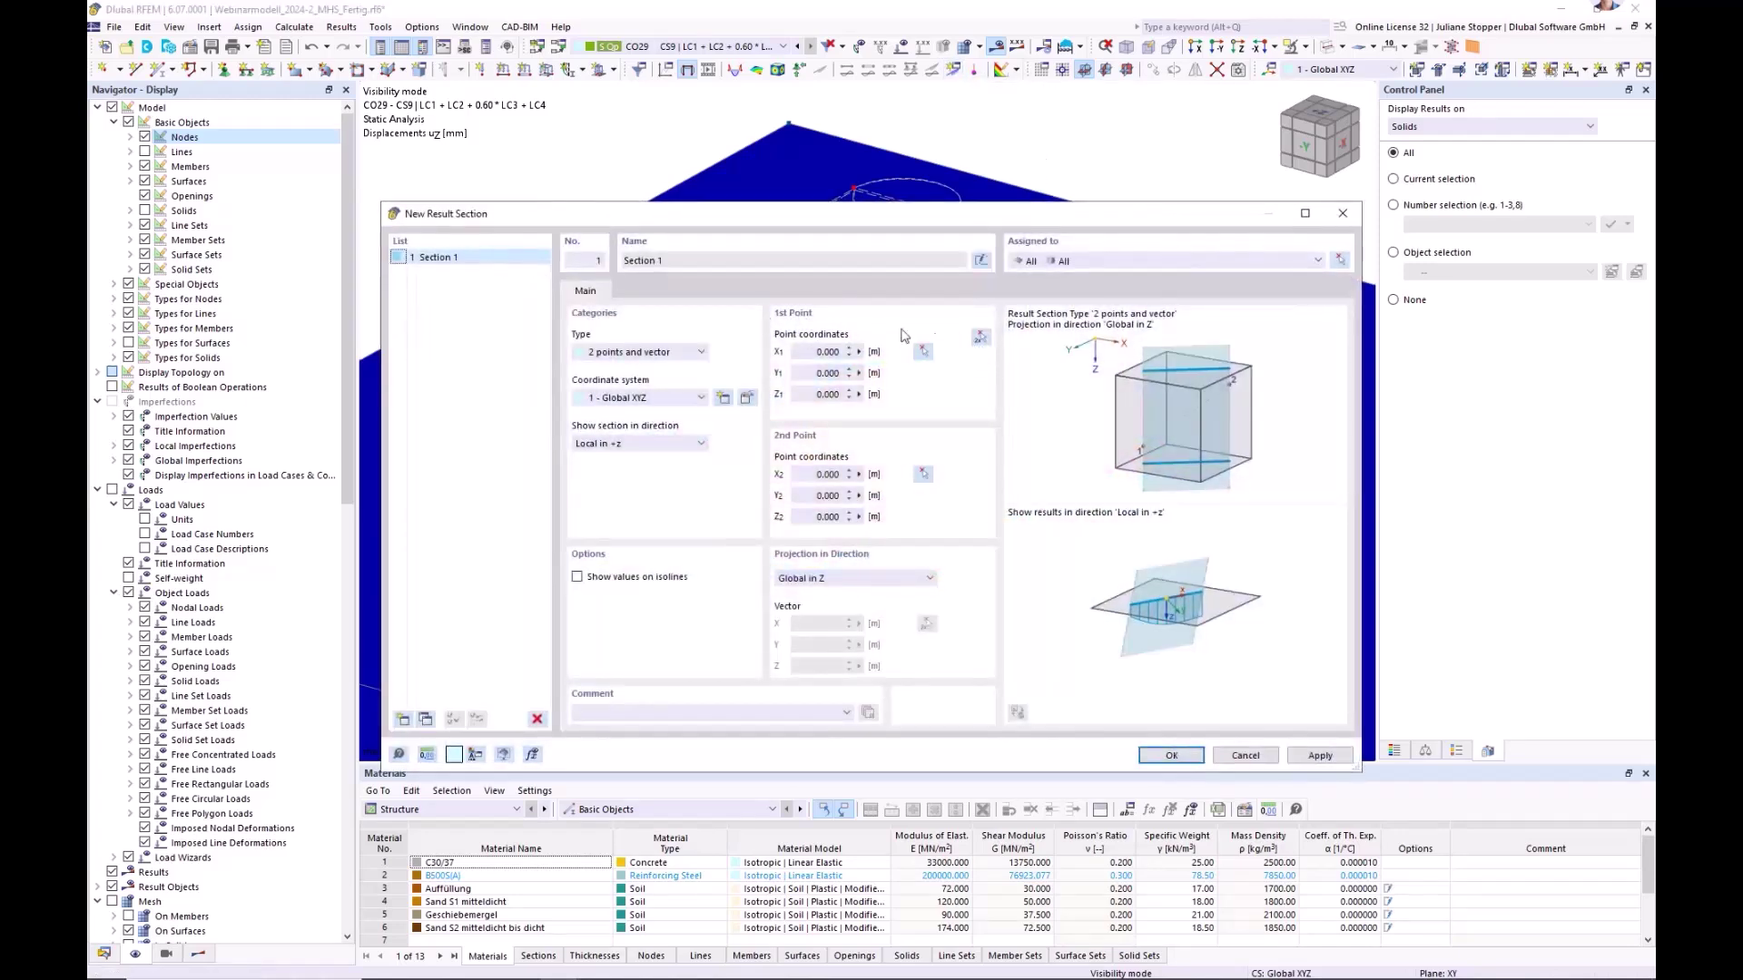
pyautogui.click(980, 341)
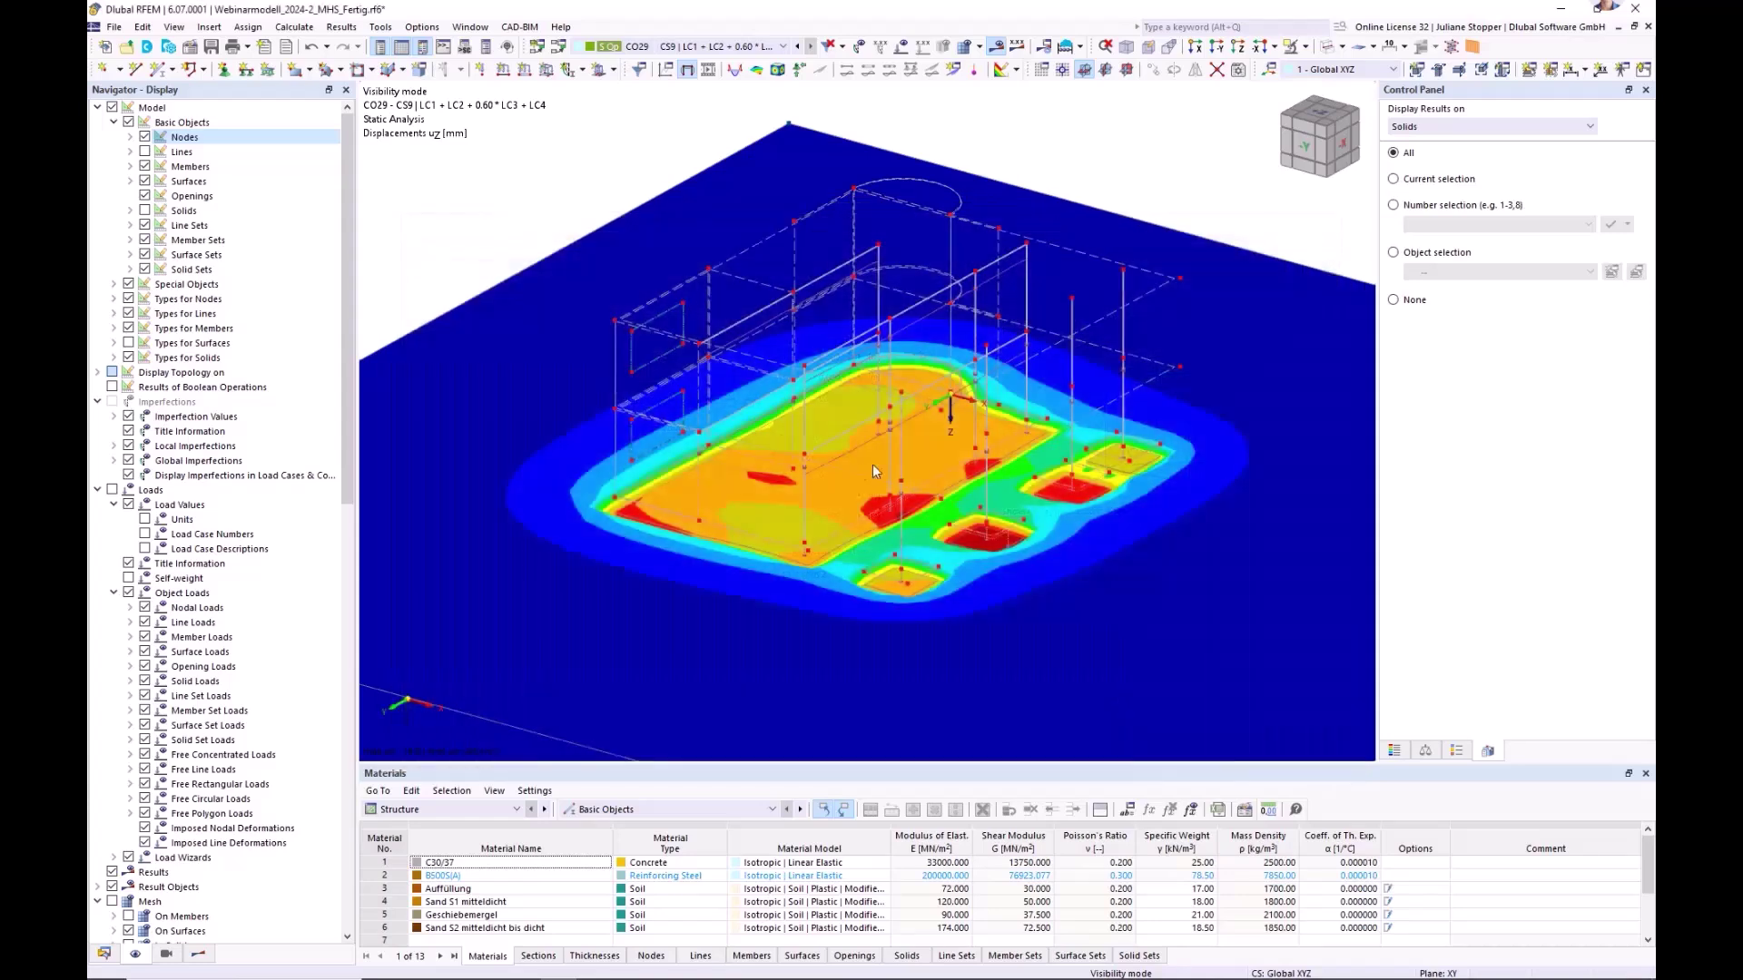
pyautogui.scroll(3, 709, 446)
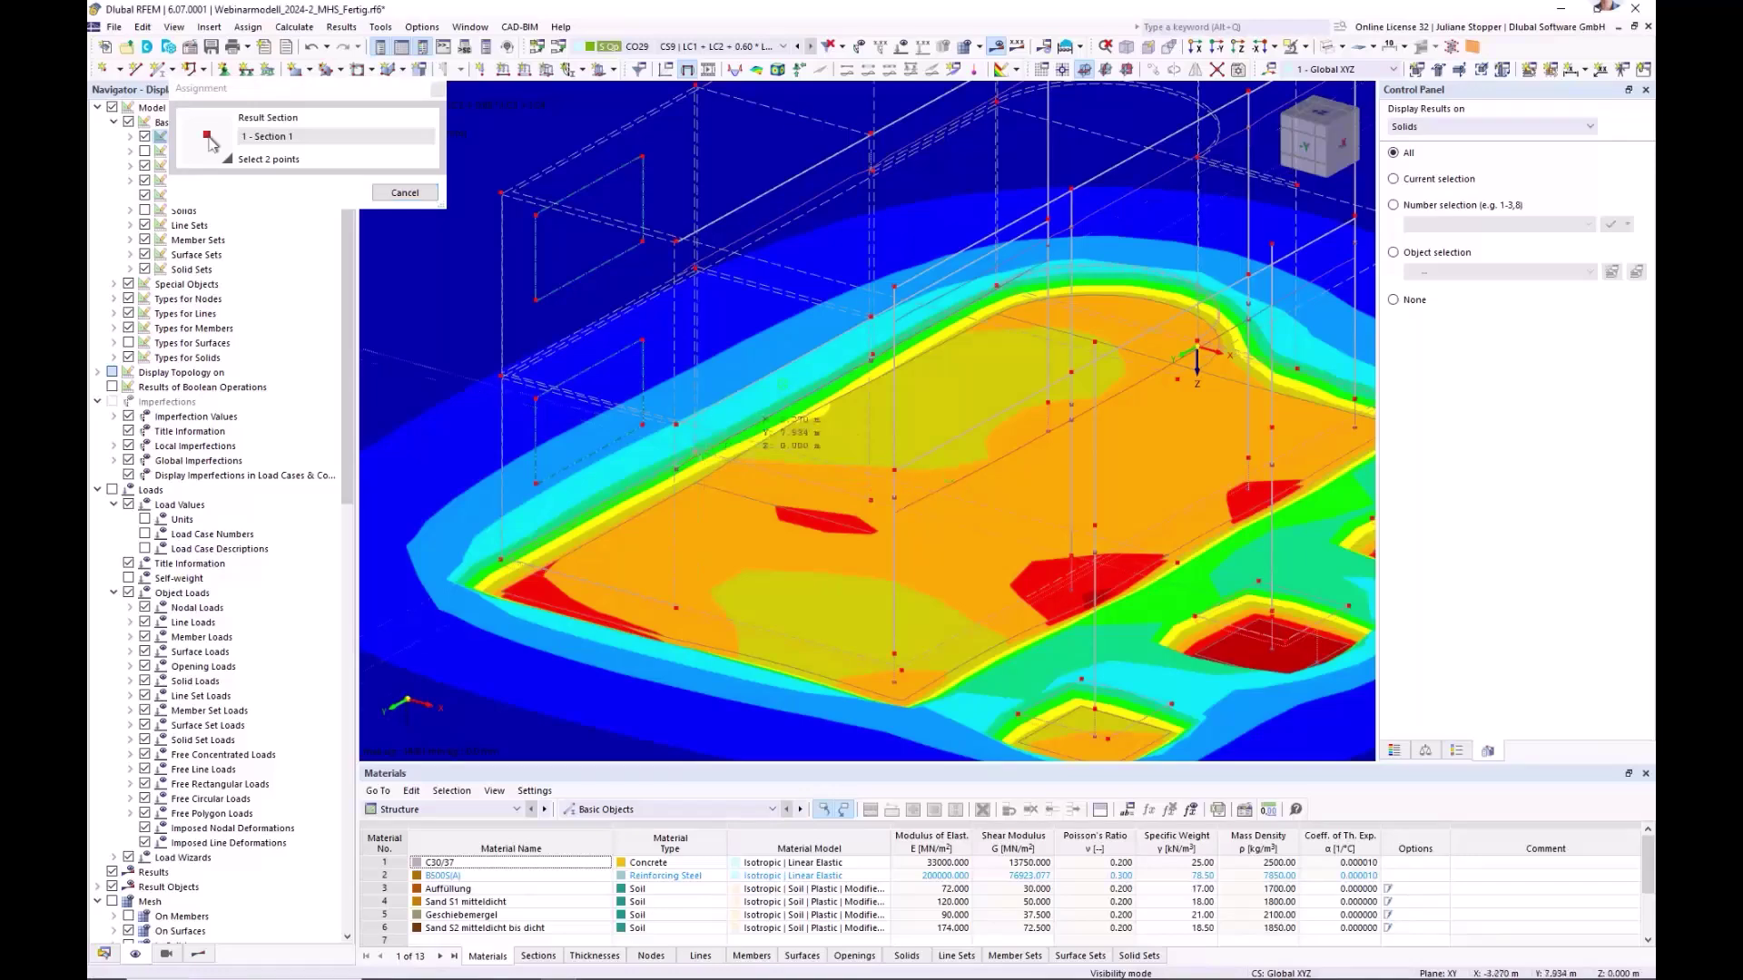
pyautogui.scroll(-3, 717, 458)
pyautogui.scroll(3, 1221, 534)
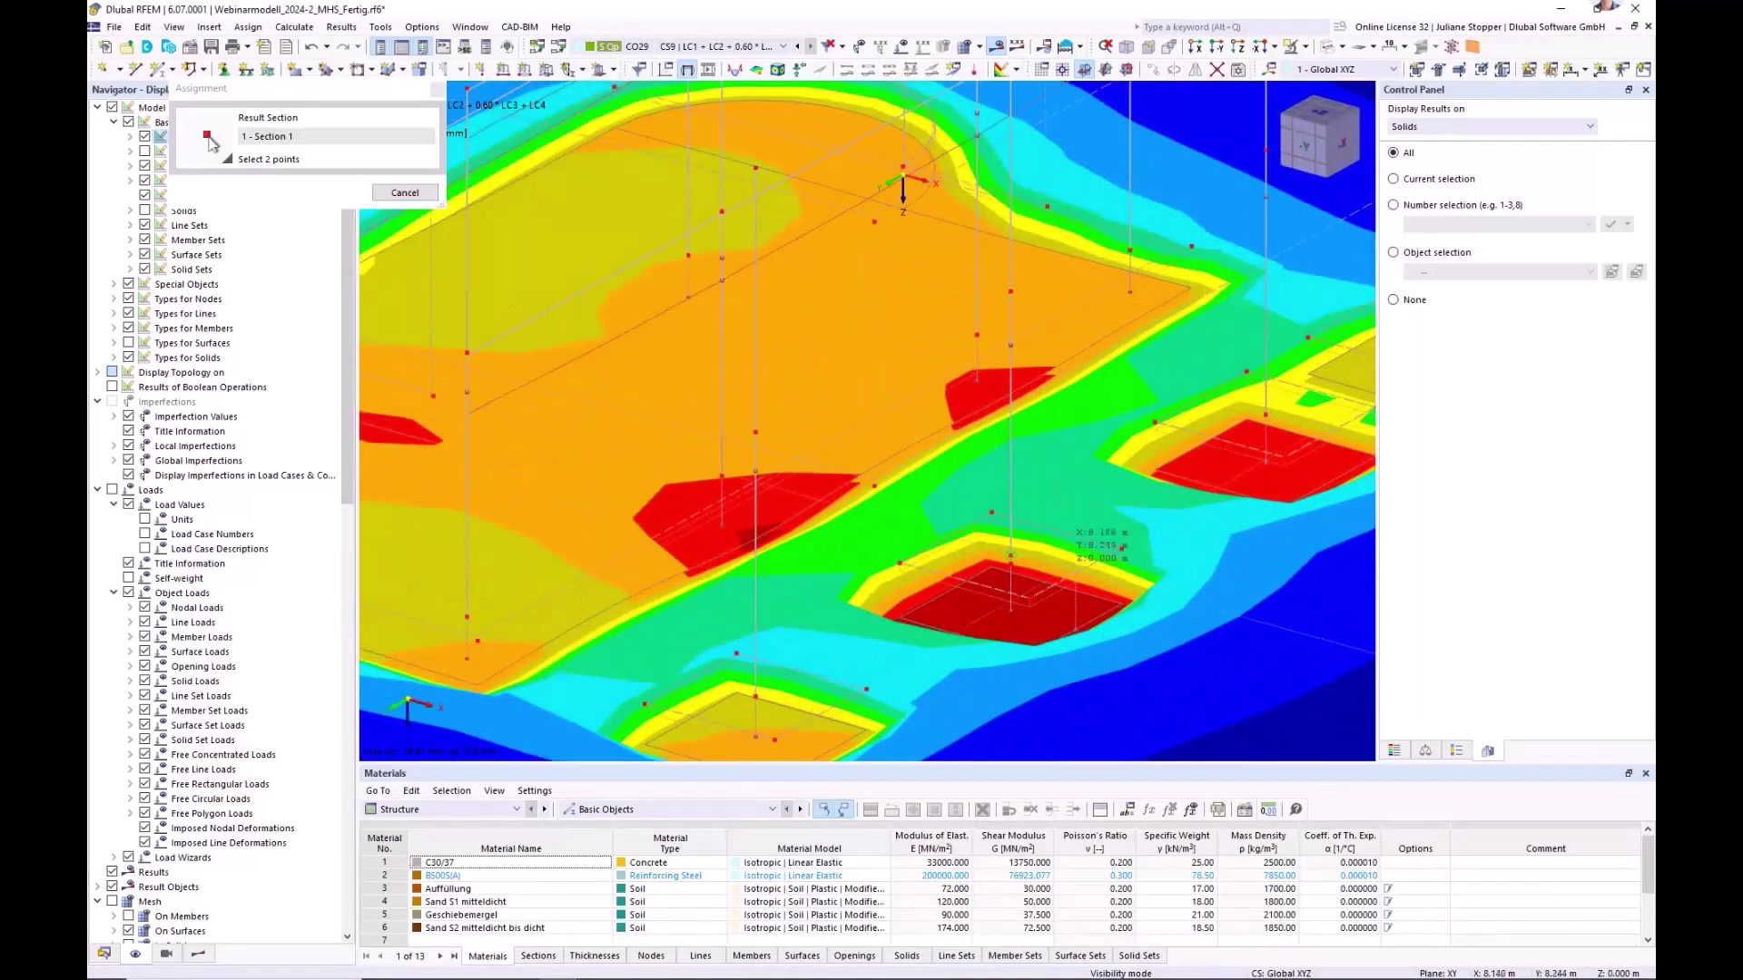
pyautogui.click(1010, 555)
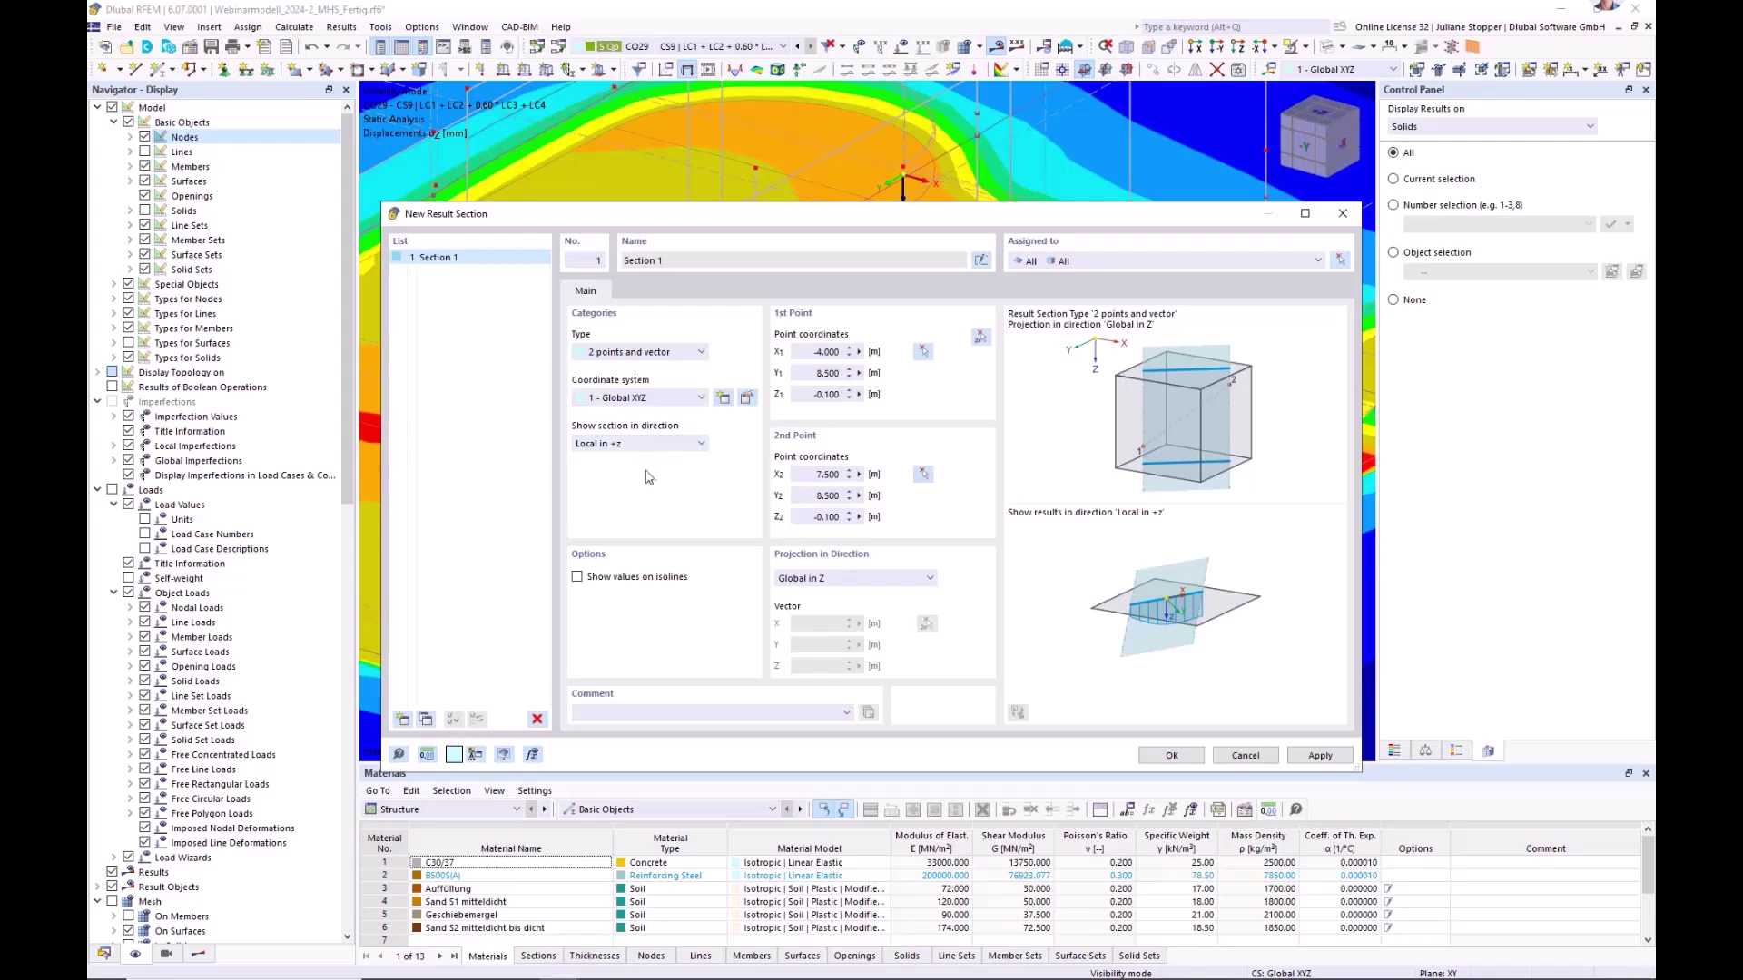
# - Assign the result section only to the surfaces of object selection OS3 - Gründungselemente instead of all surfaces and solids, and create it
pyautogui.click(1340, 261)
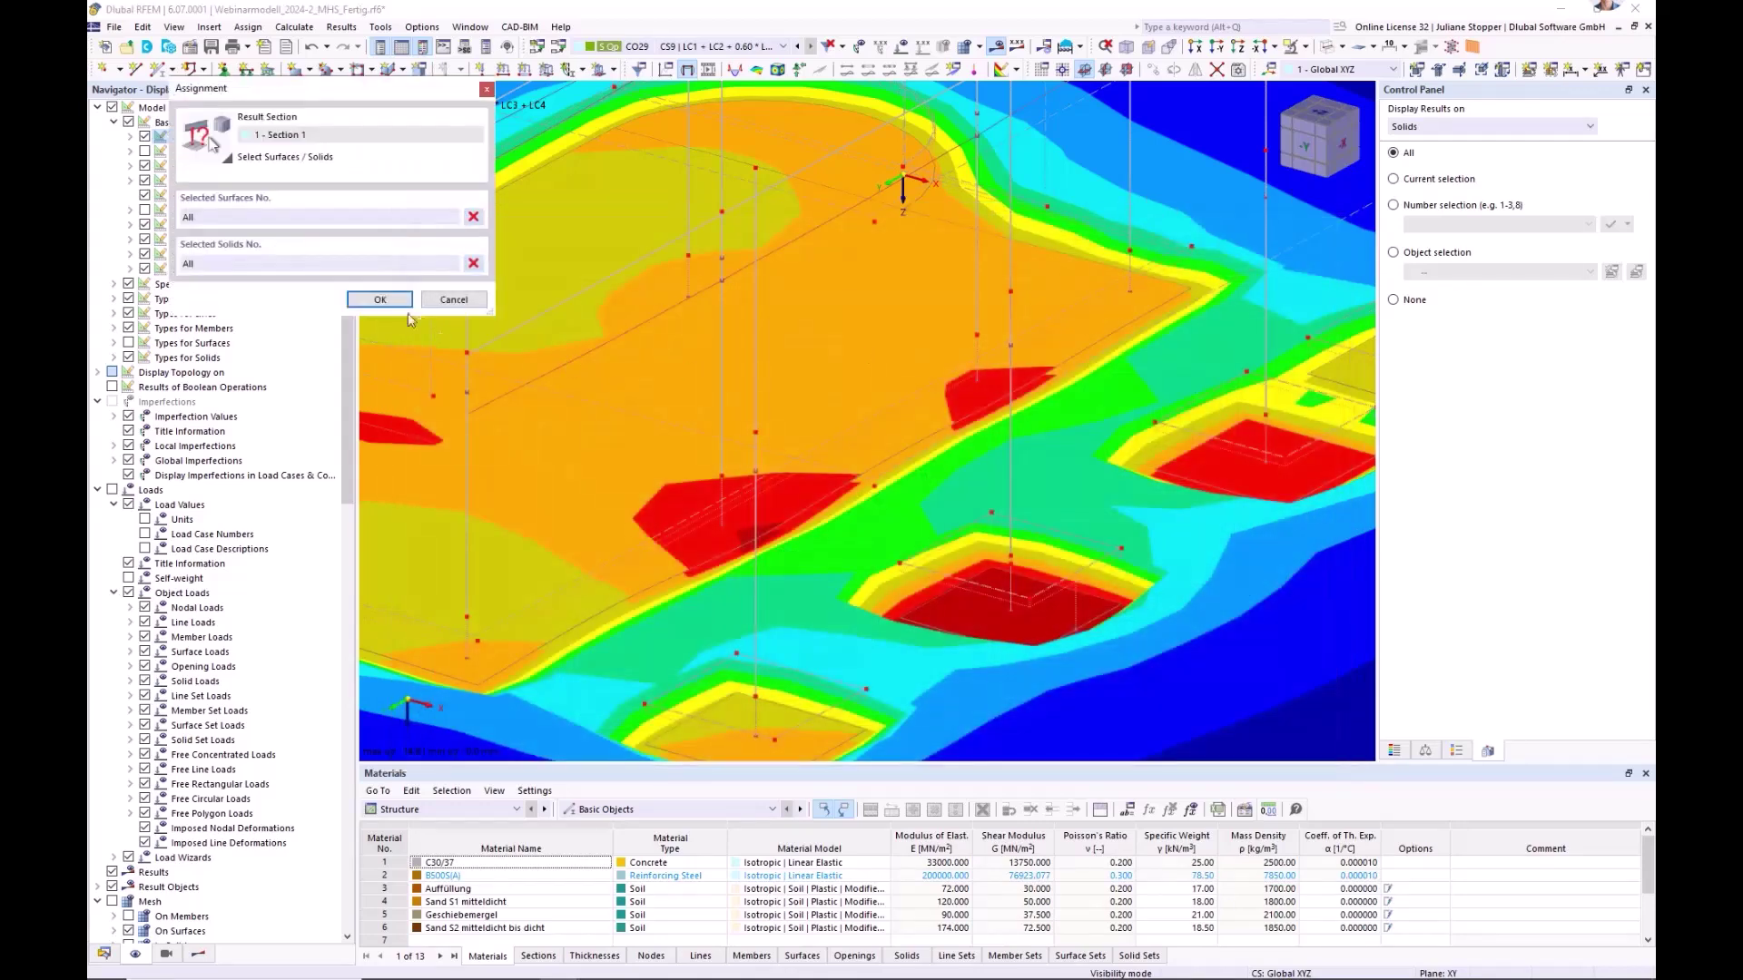
pyautogui.click(473, 263)
pyautogui.click(473, 216)
pyautogui.click(105, 956)
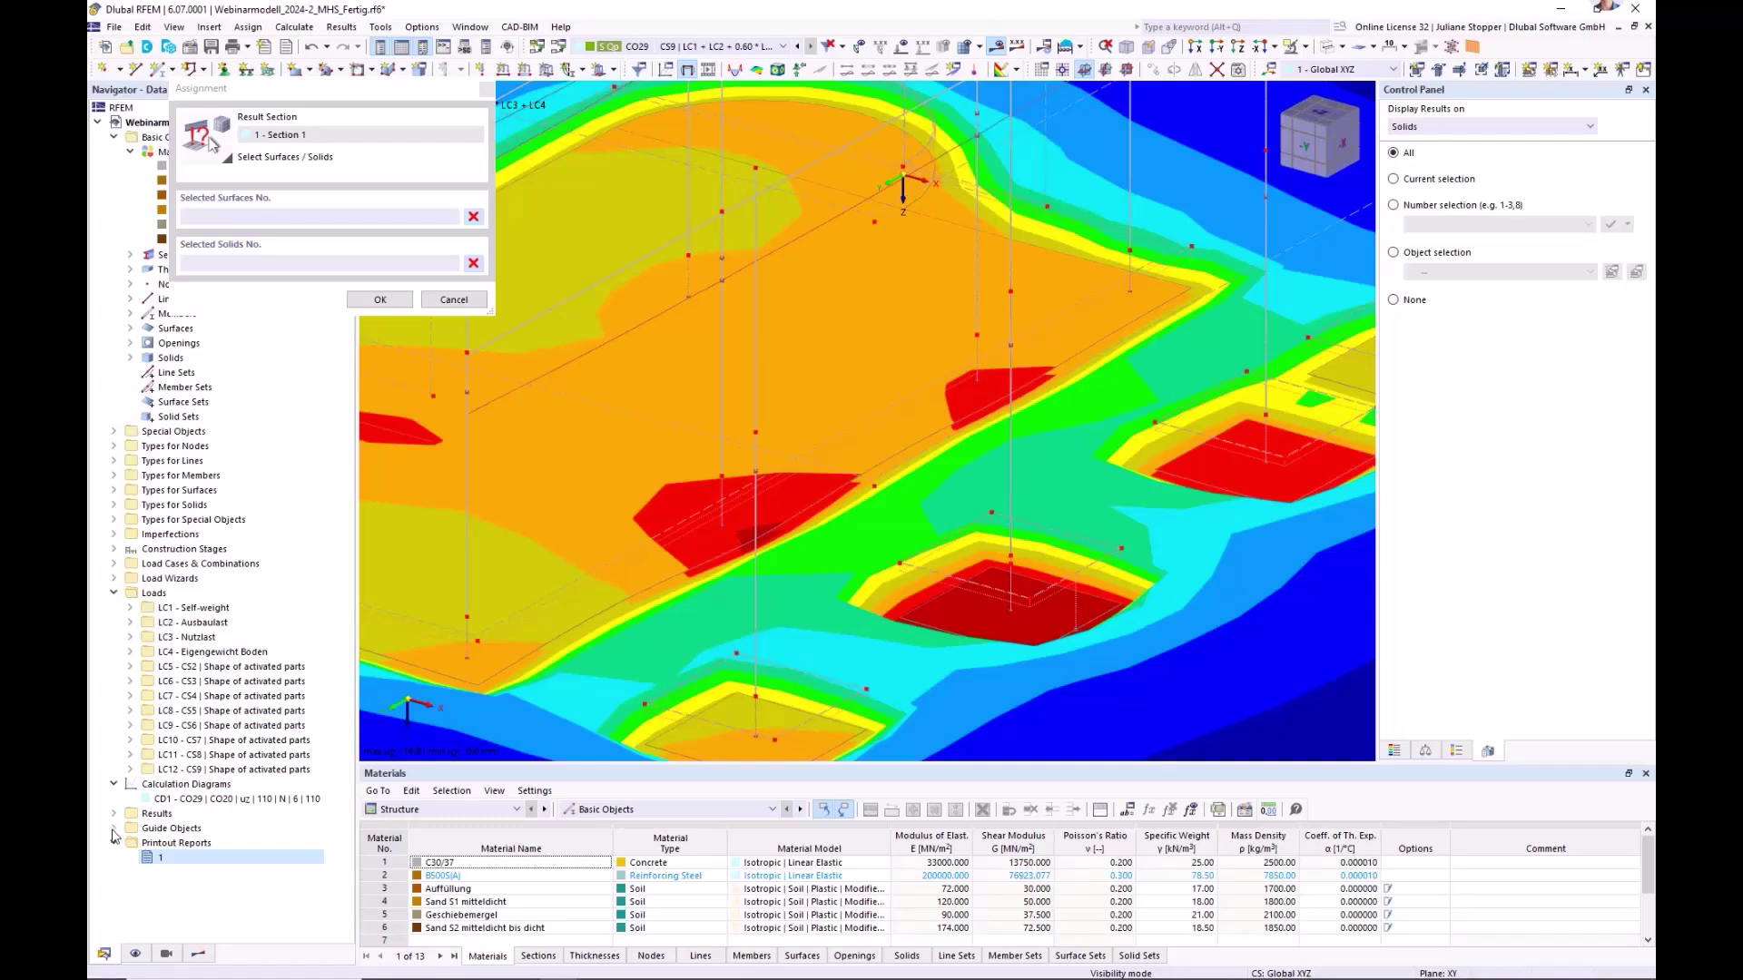
pyautogui.doubleClick(186, 829)
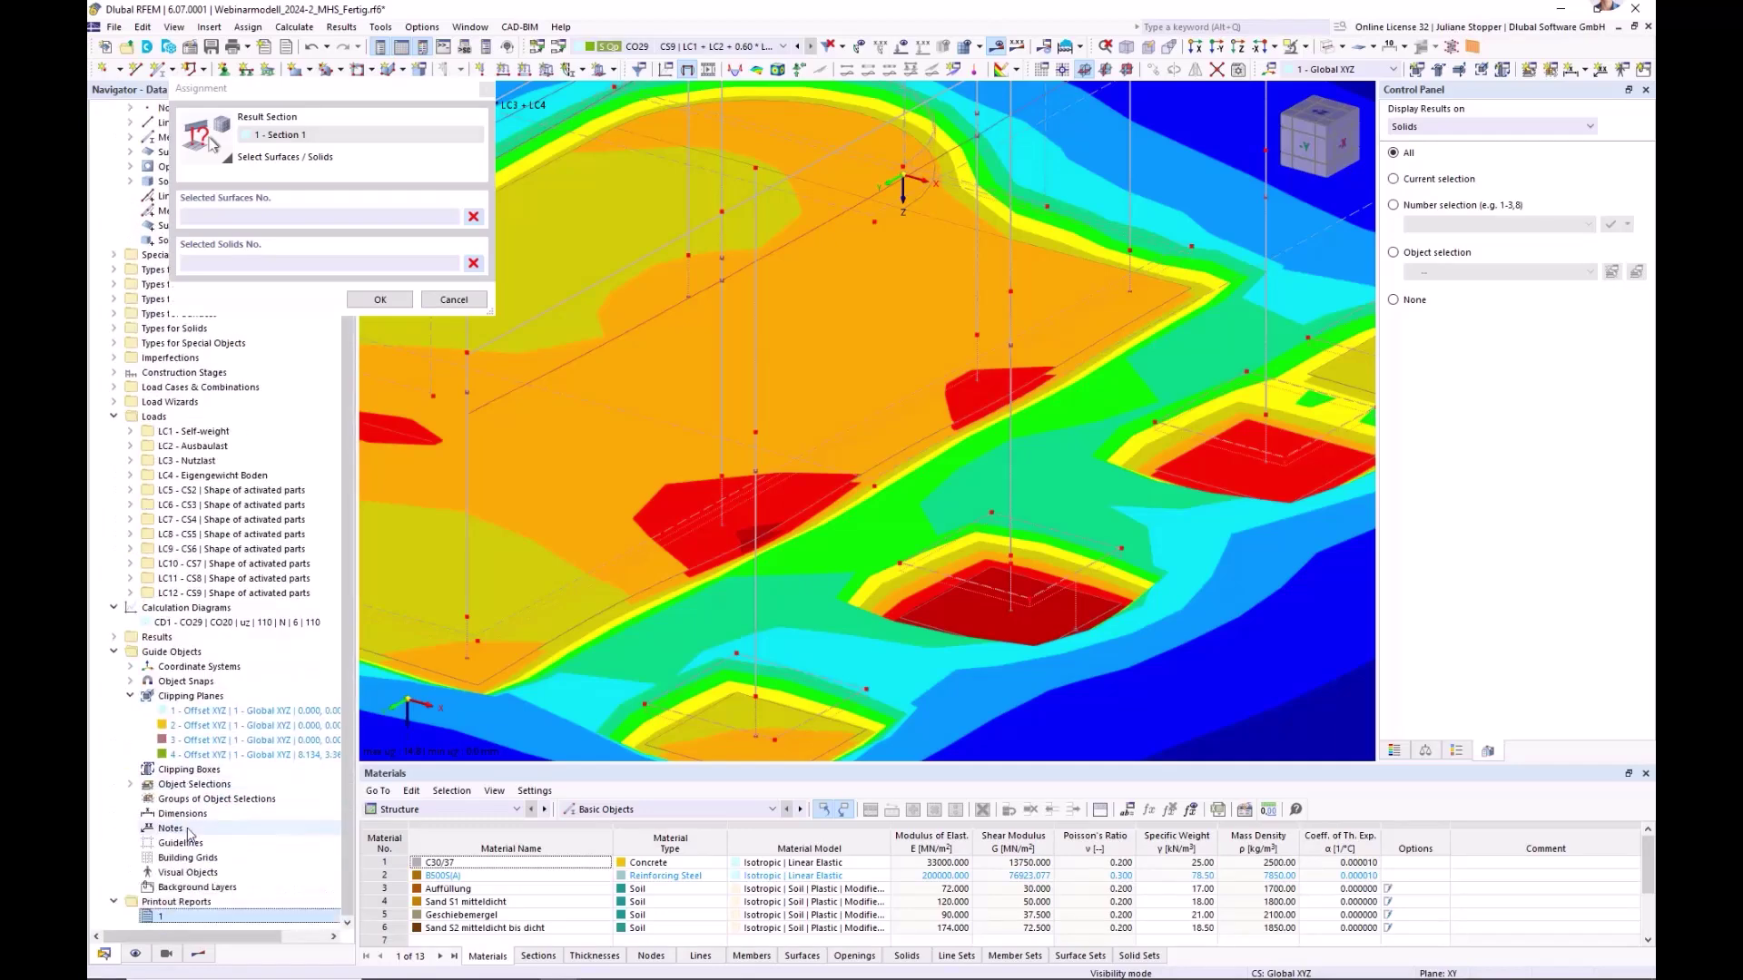
pyautogui.click(129, 785)
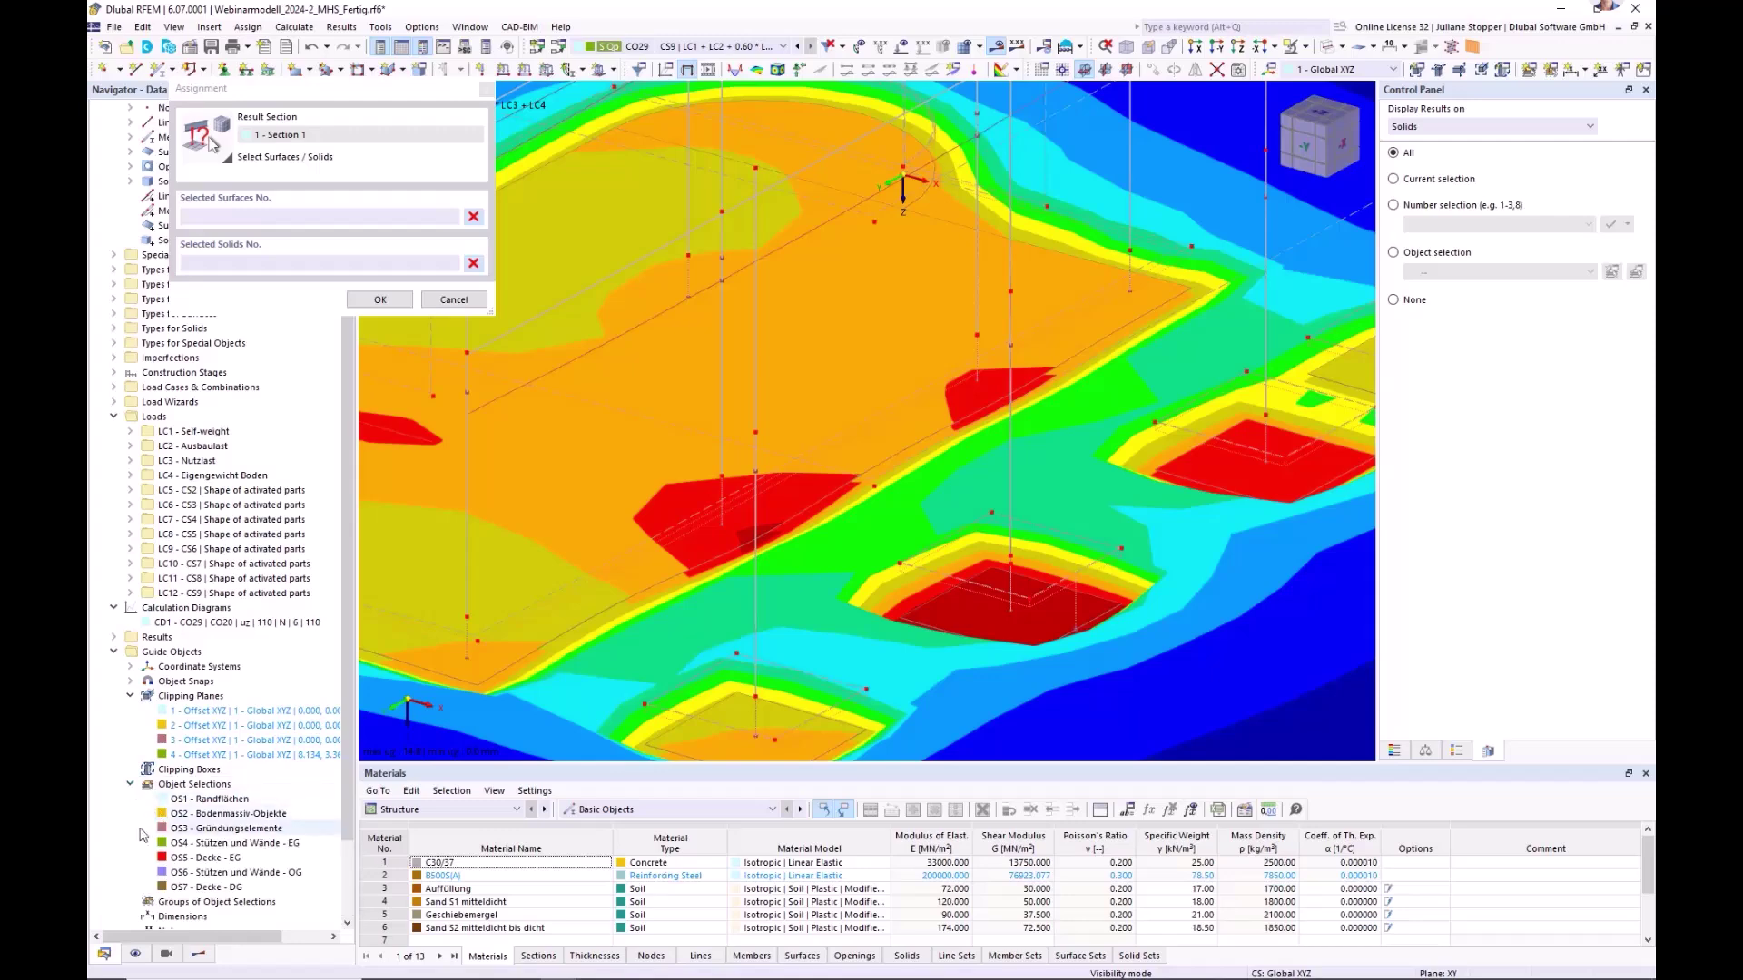
pyautogui.click(214, 829)
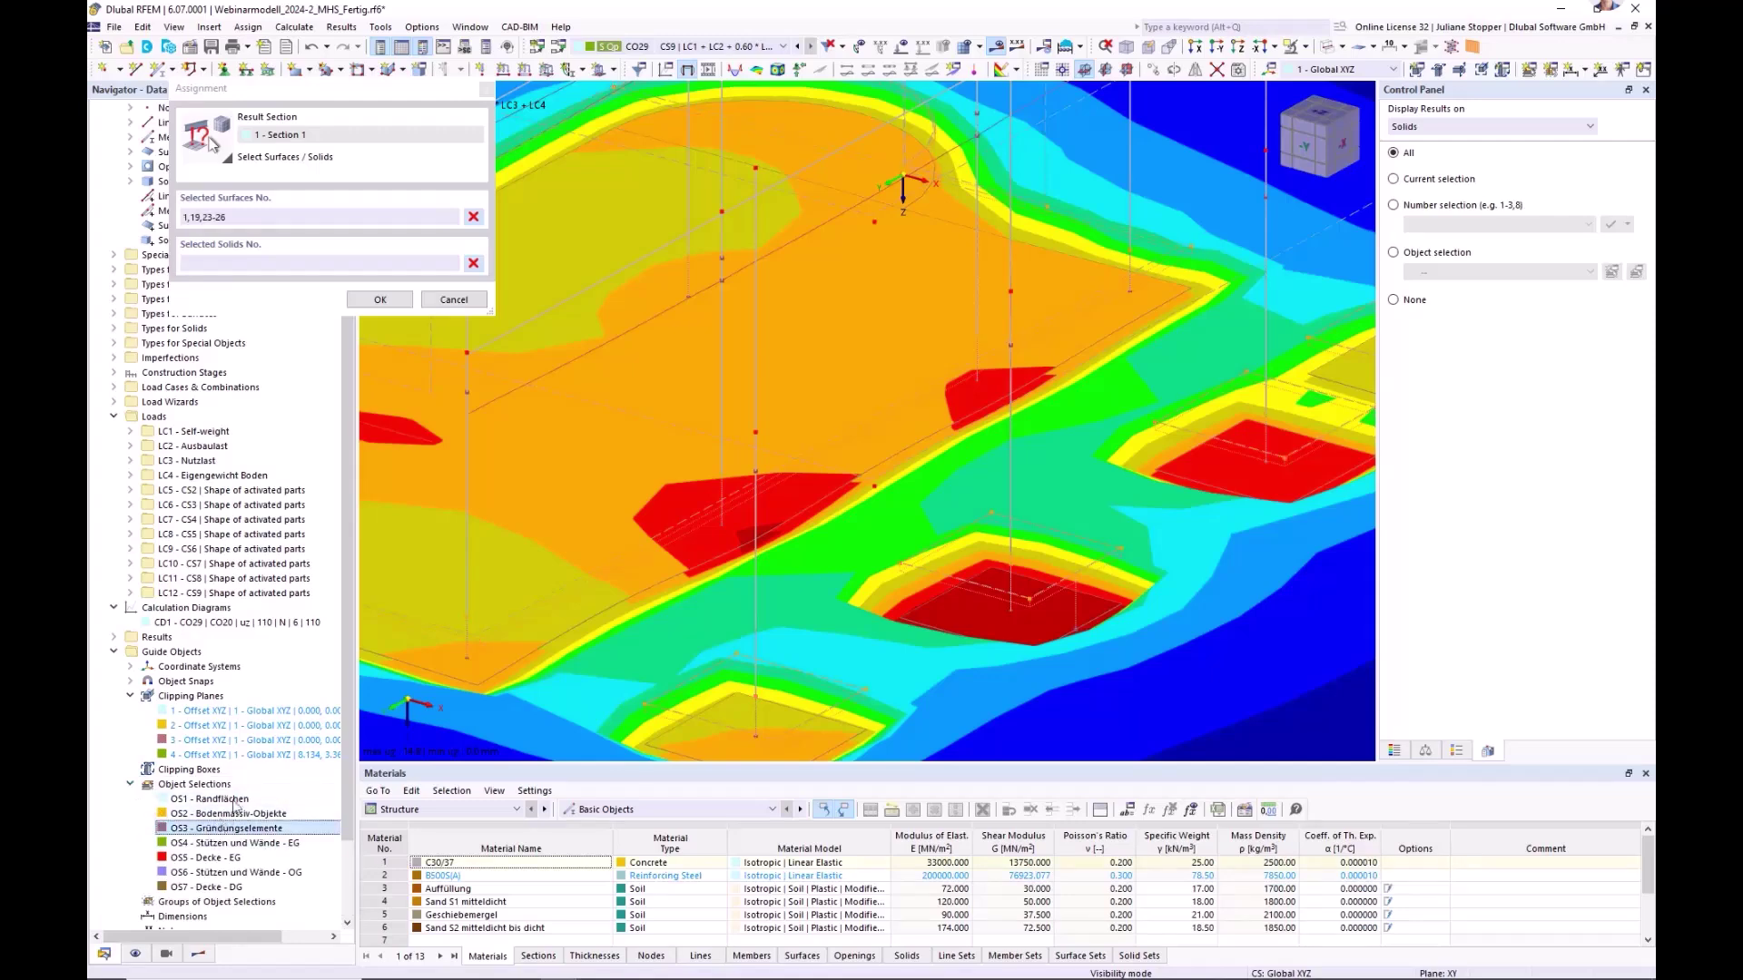
pyautogui.click(374, 300)
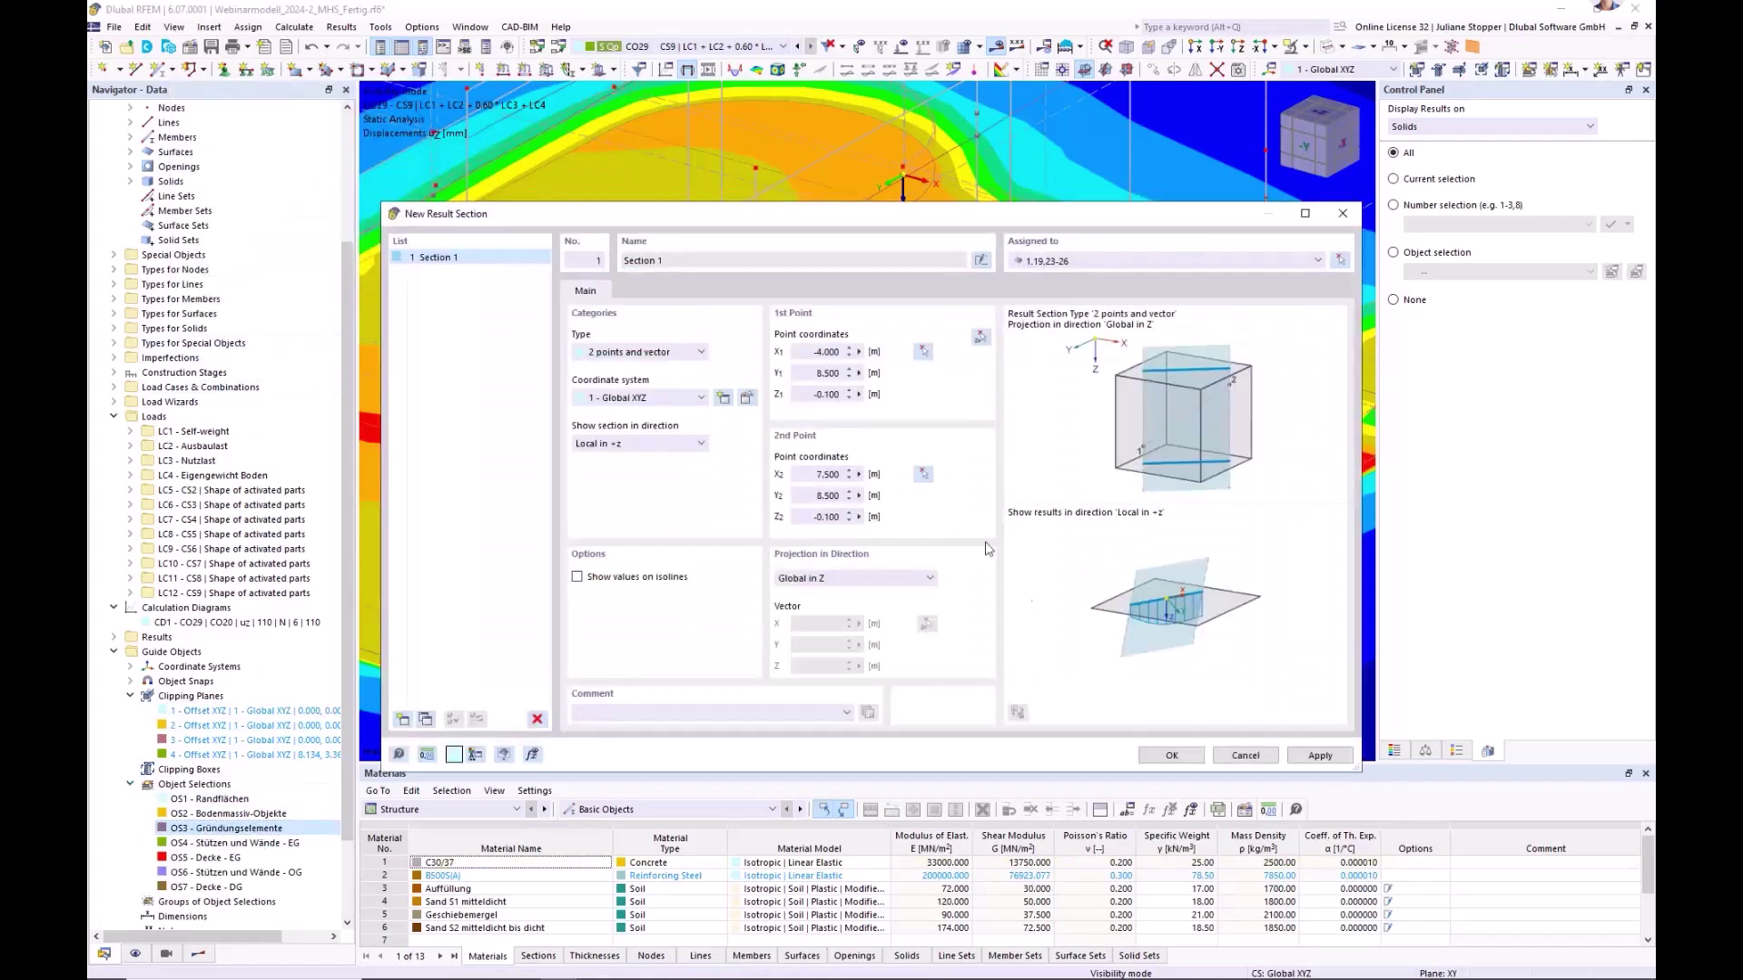
pyautogui.click(1166, 755)
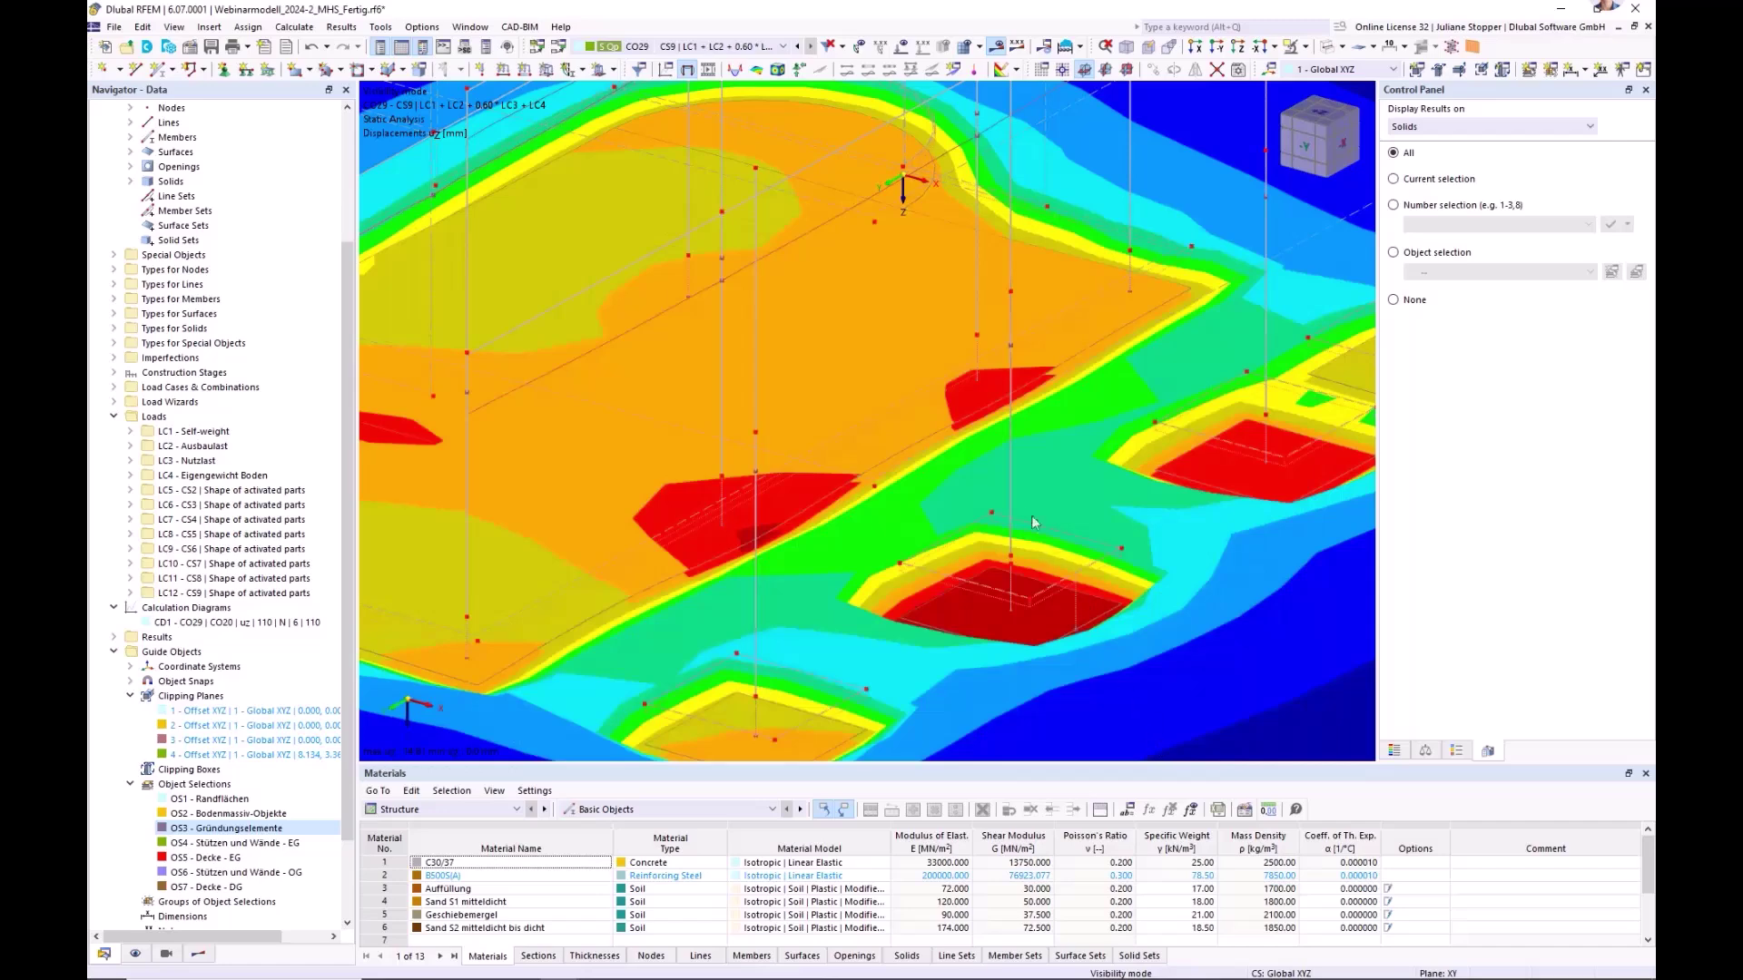
# - Turn on the result sections and turn off the global deformations to view the uz curve along the section
pyautogui.click(198, 953)
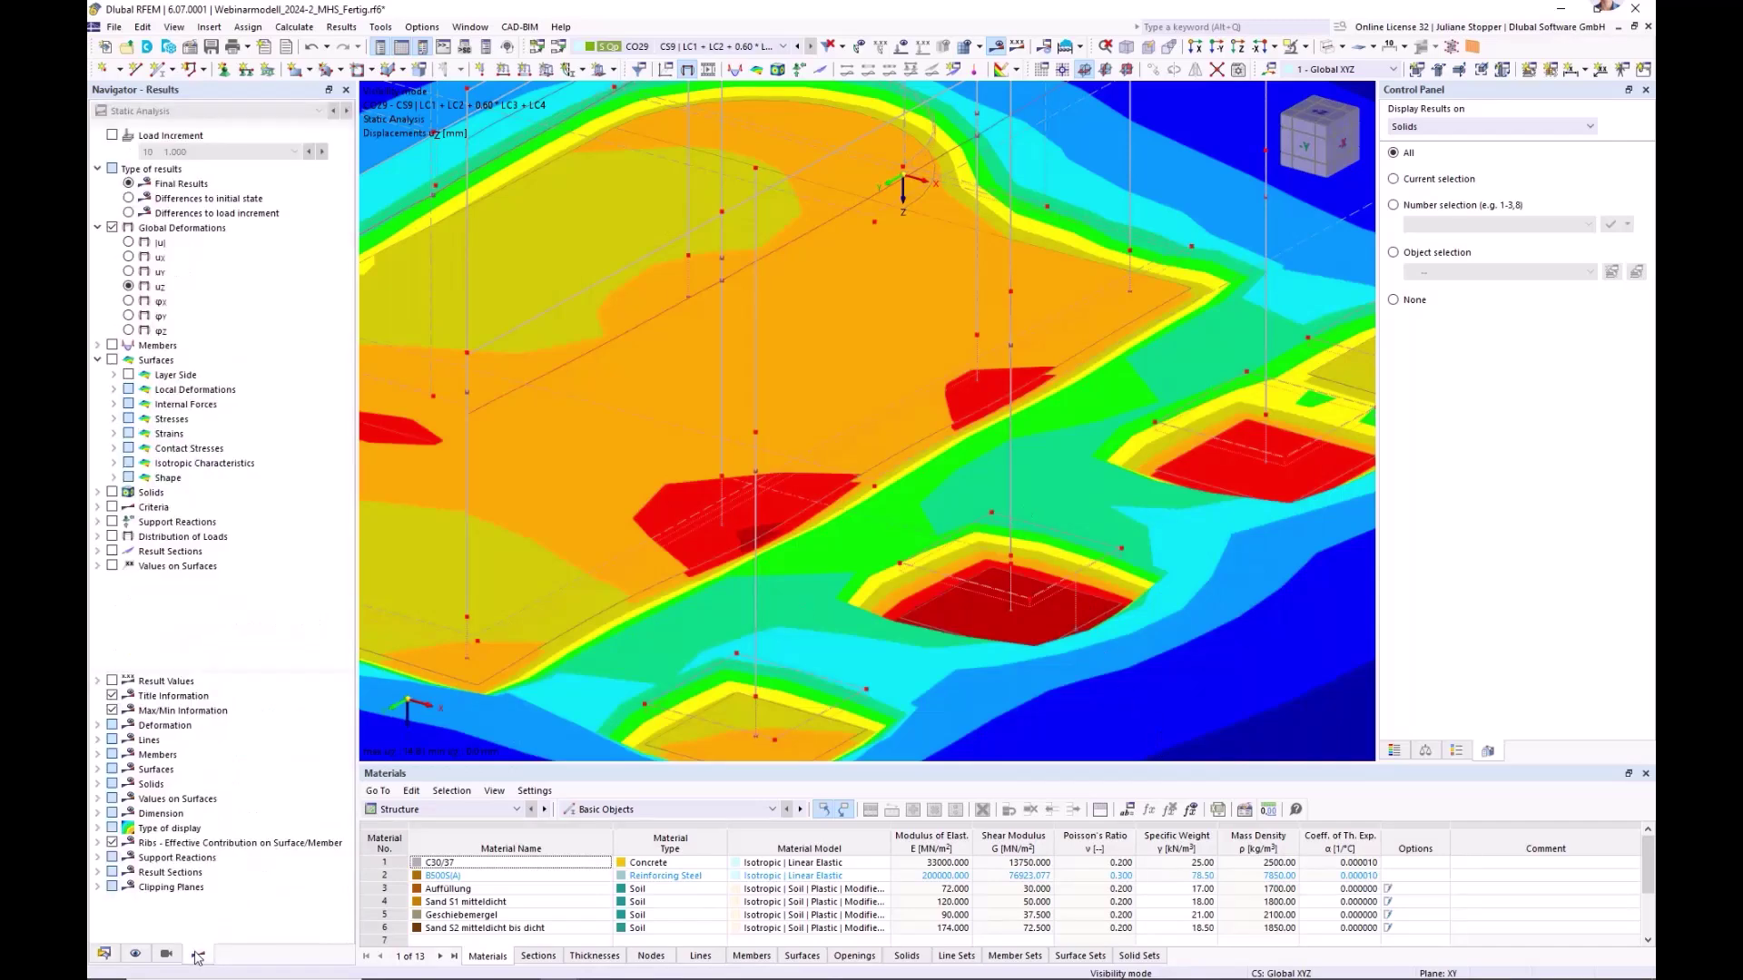
pyautogui.click(112, 552)
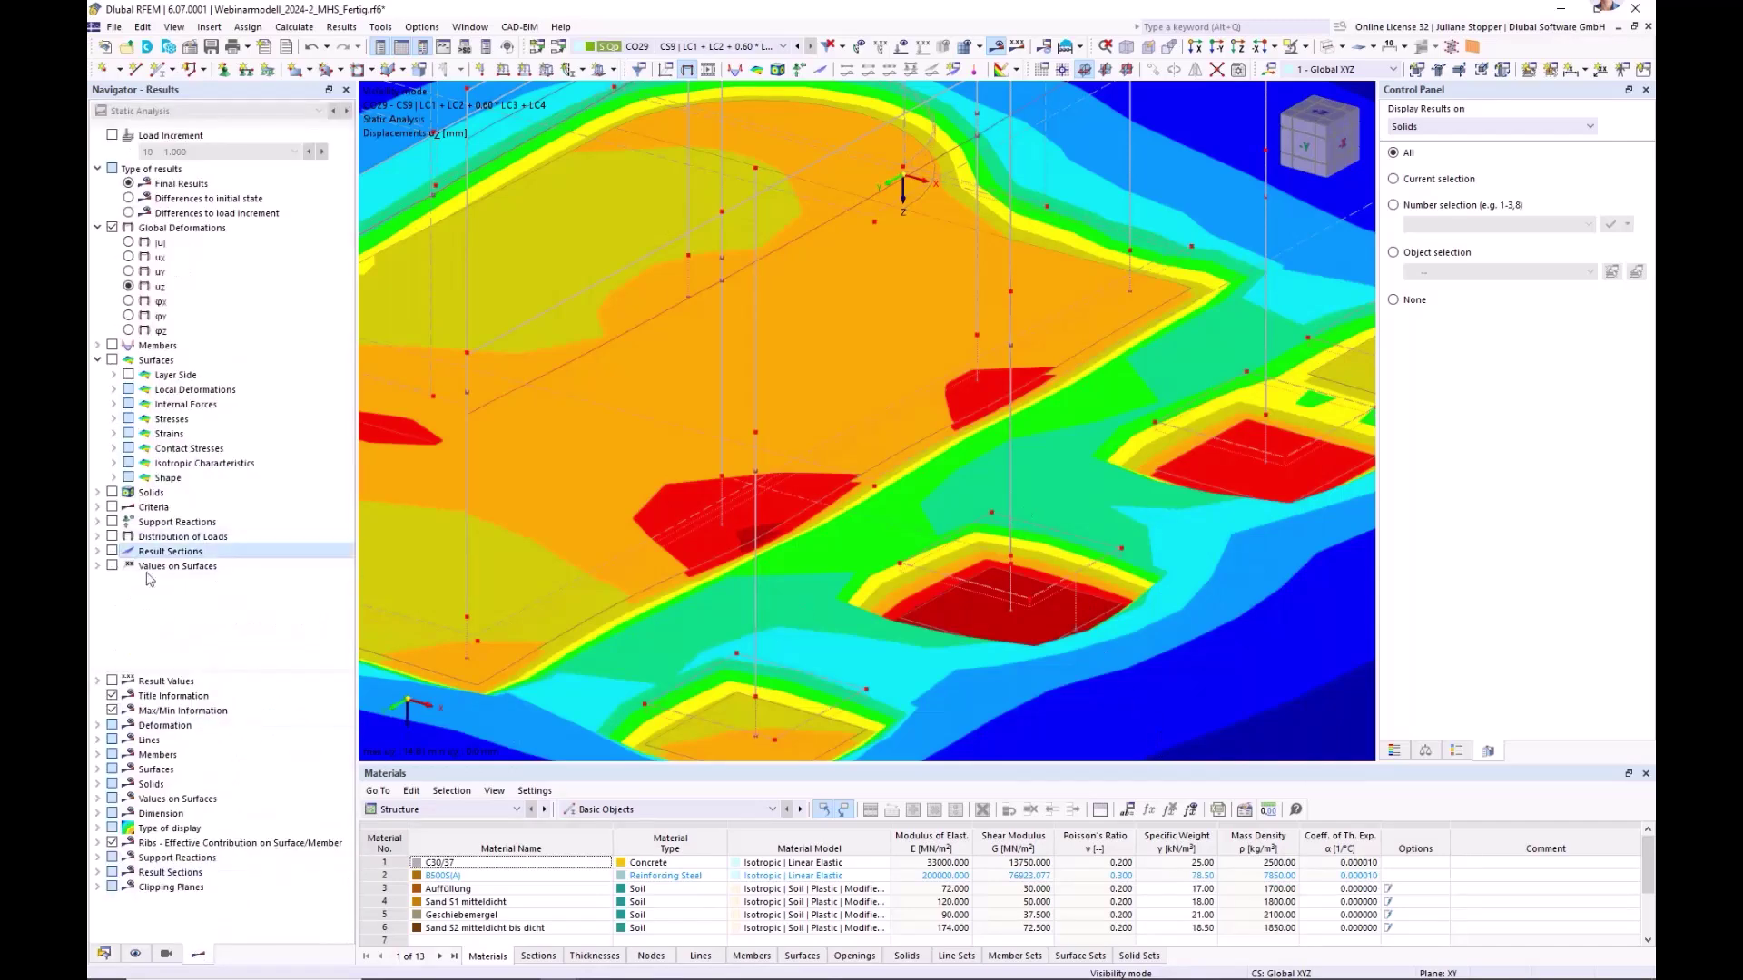
pyautogui.click(111, 229)
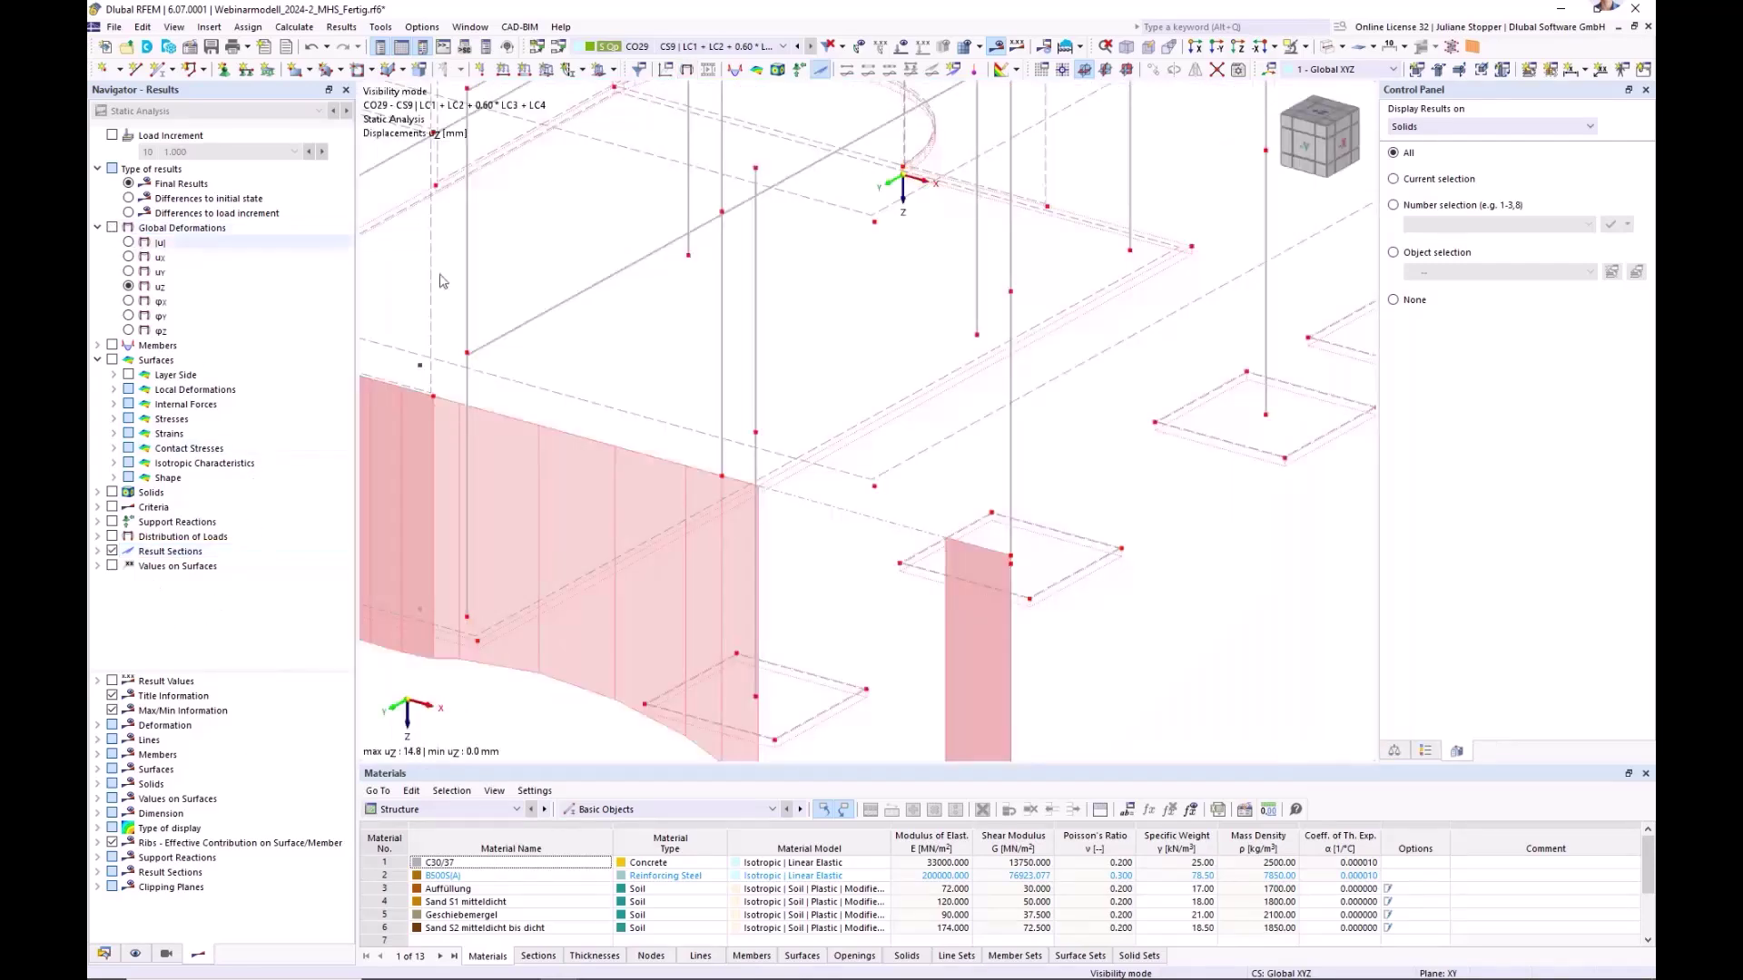
pyautogui.keyDown('ctrl'); pyautogui.moveTo(799, 395); pyautogui.dragTo(617, 504, button='middle'); pyautogui.keyUp('ctrl')
pyautogui.scroll(-3, 732, 477)
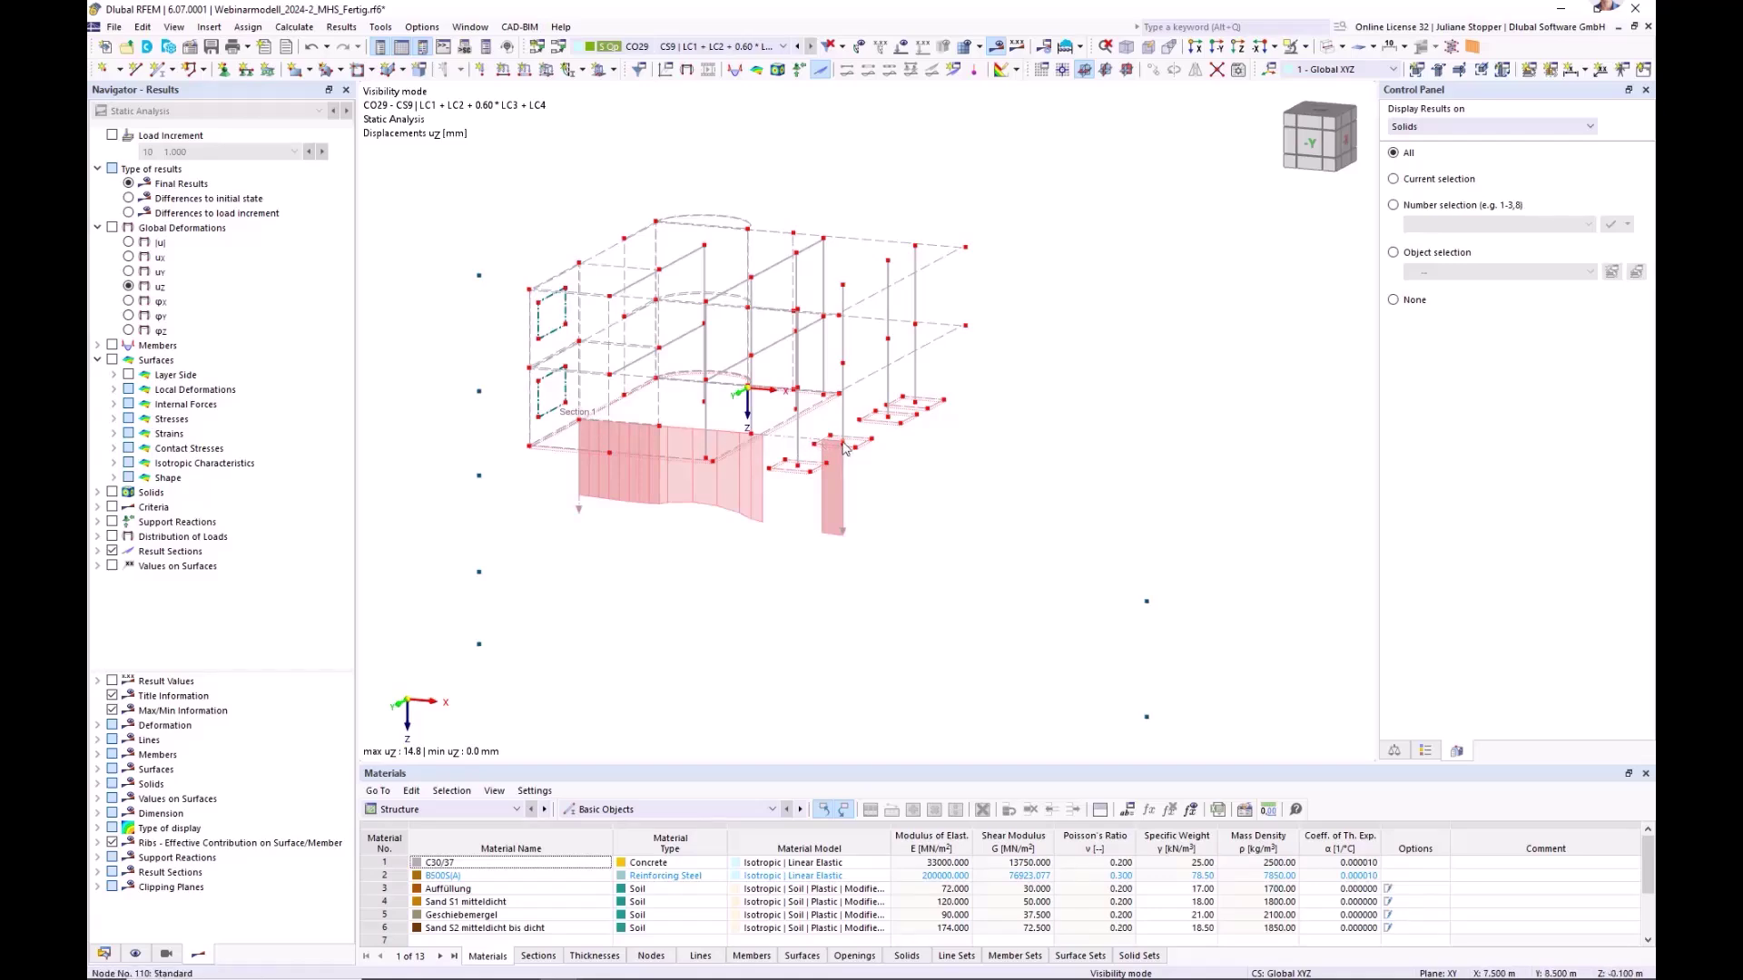
pyautogui.scroll(4, 842, 449)
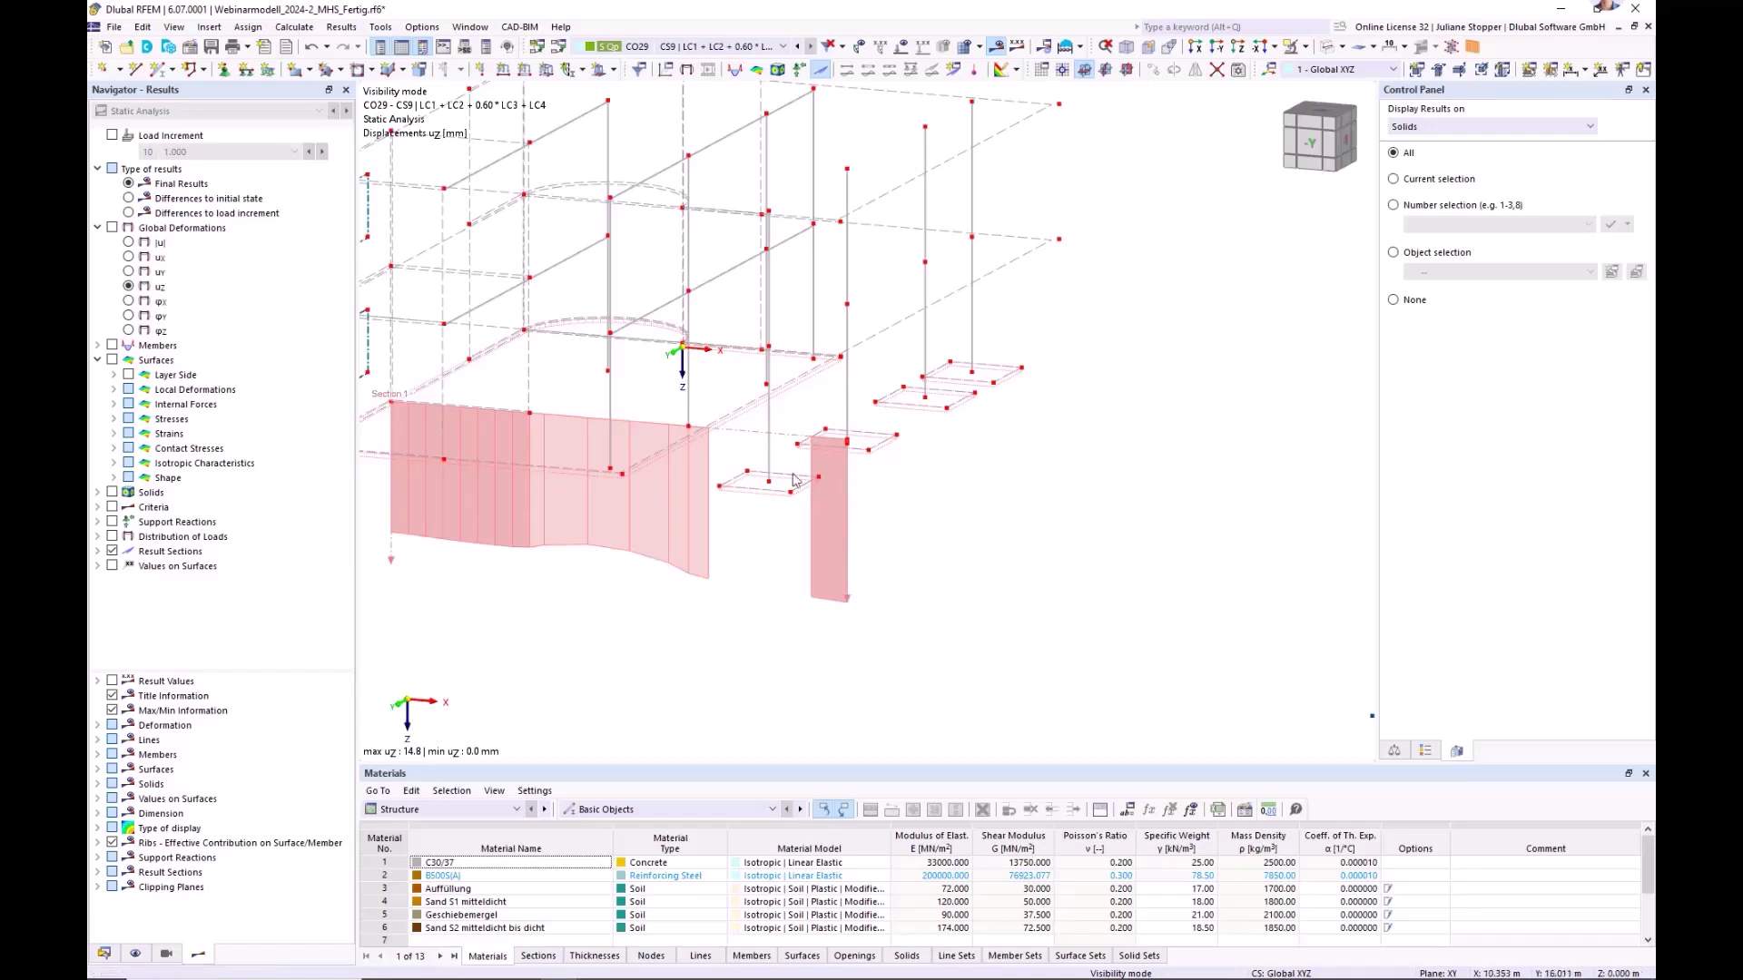
# - Open the result diagrams of result section 1 in a maximized window
pyautogui.rightClick(848, 600)
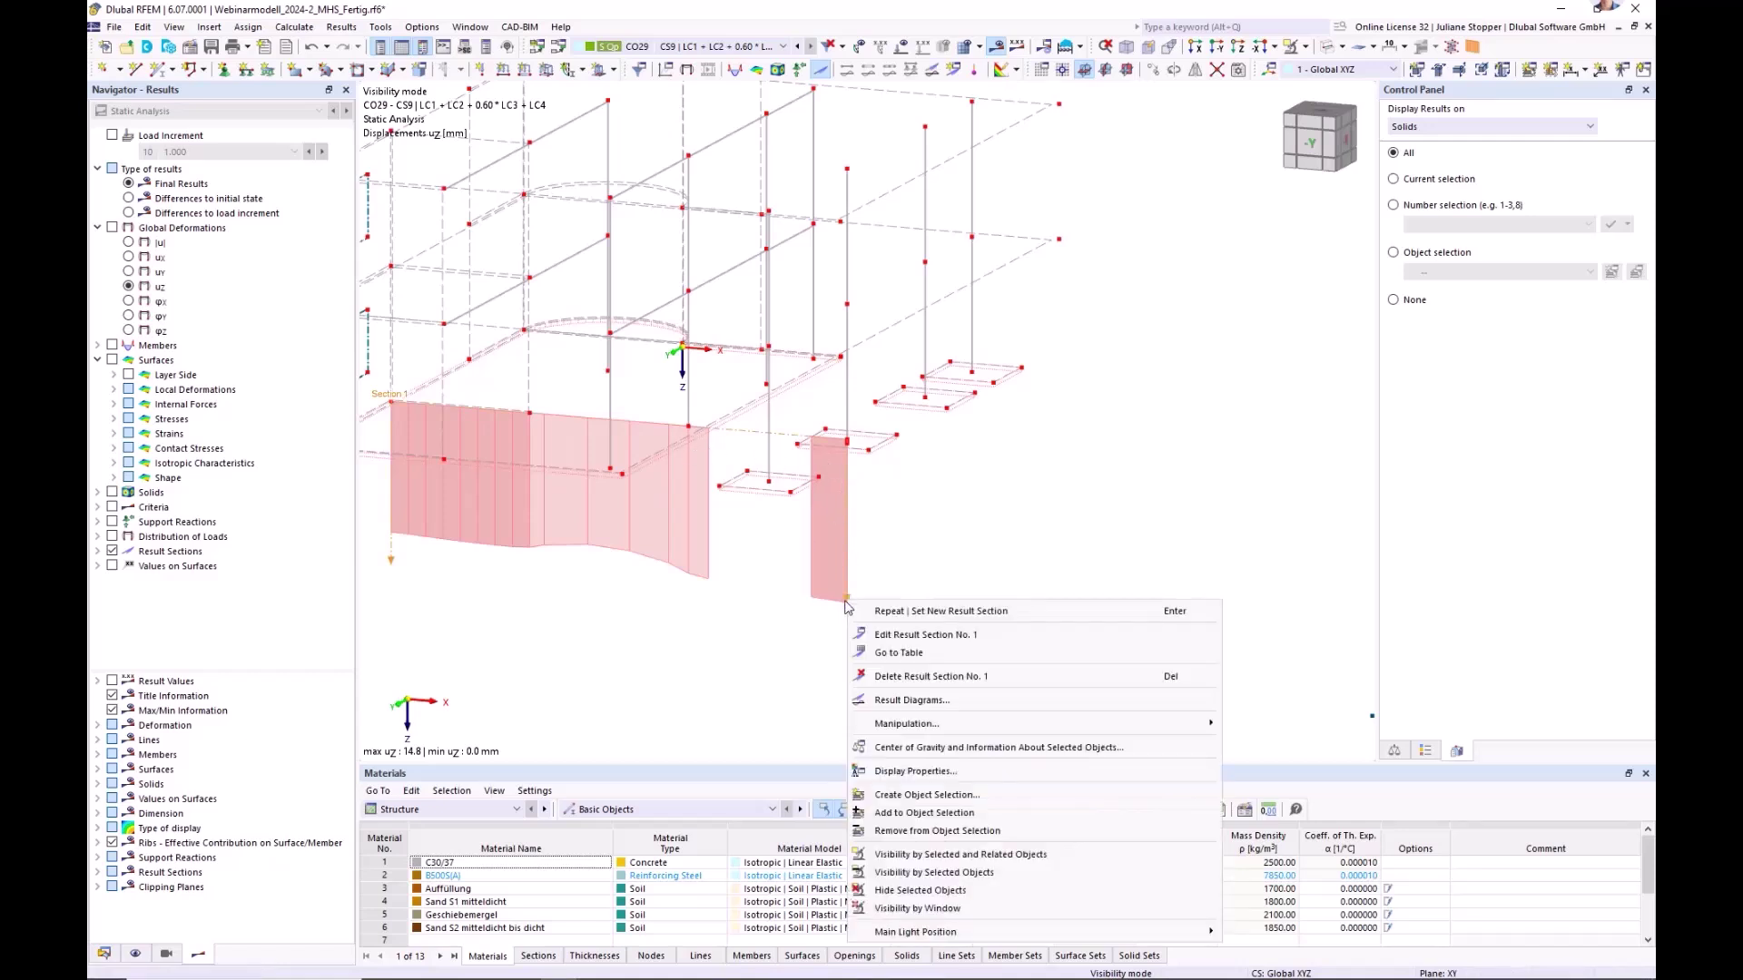
pyautogui.click(896, 701)
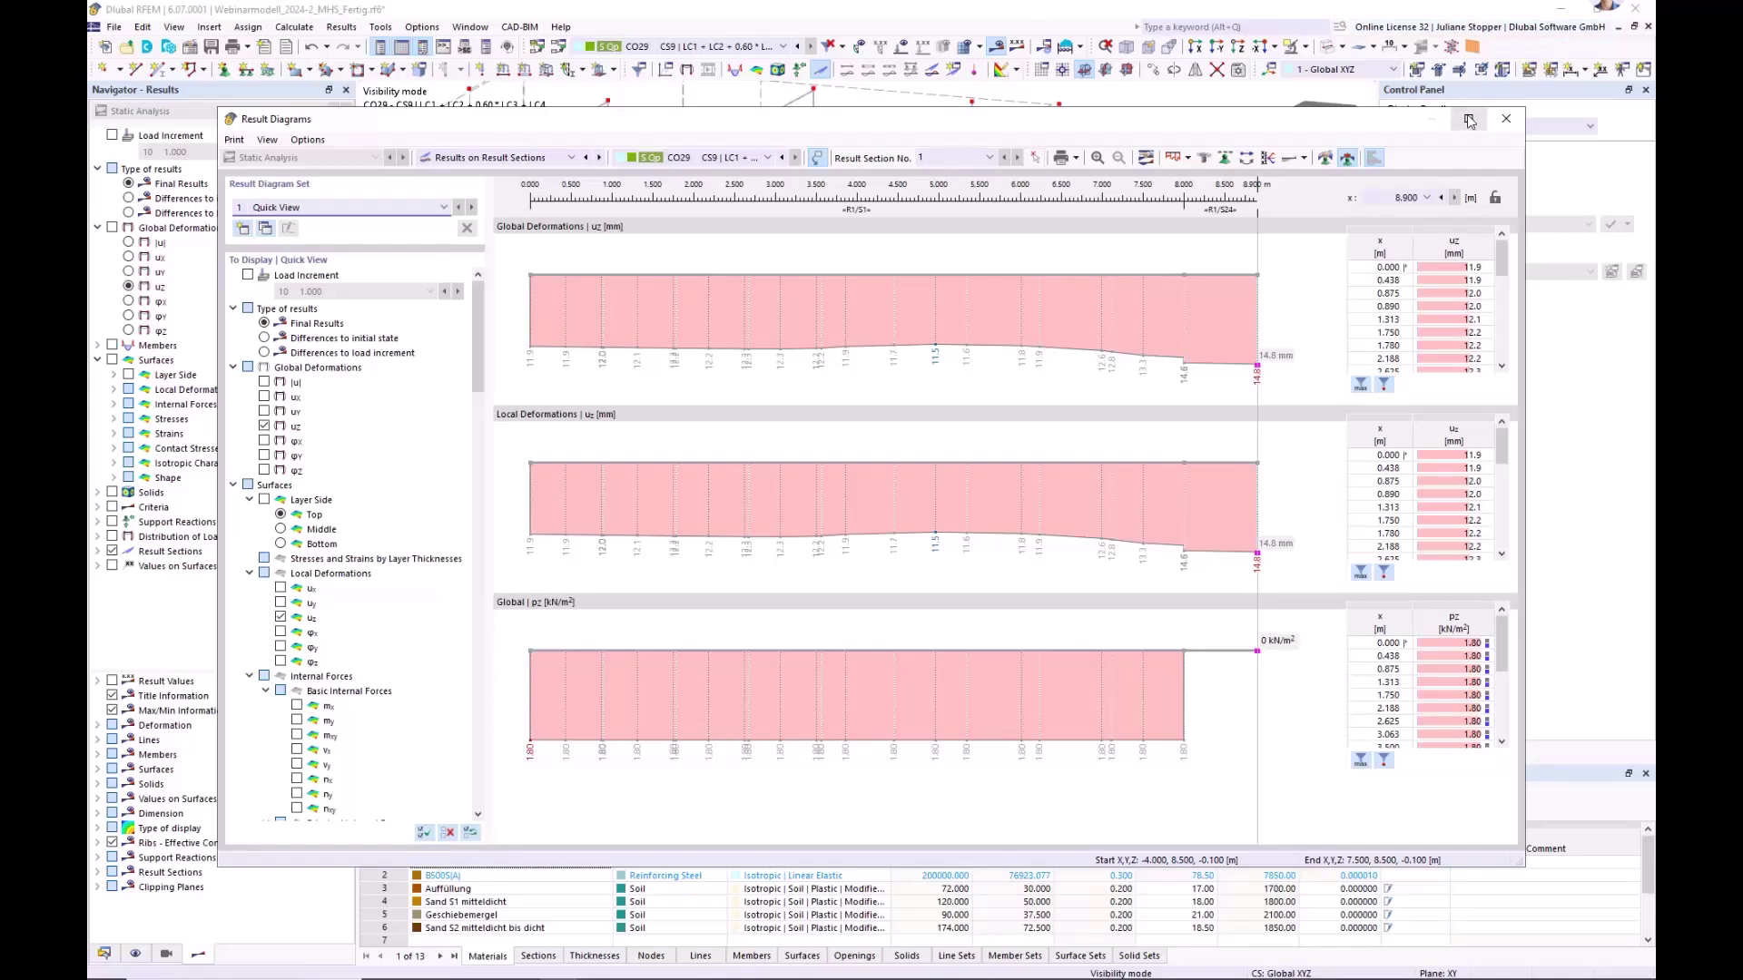
pyautogui.click(1468, 121)
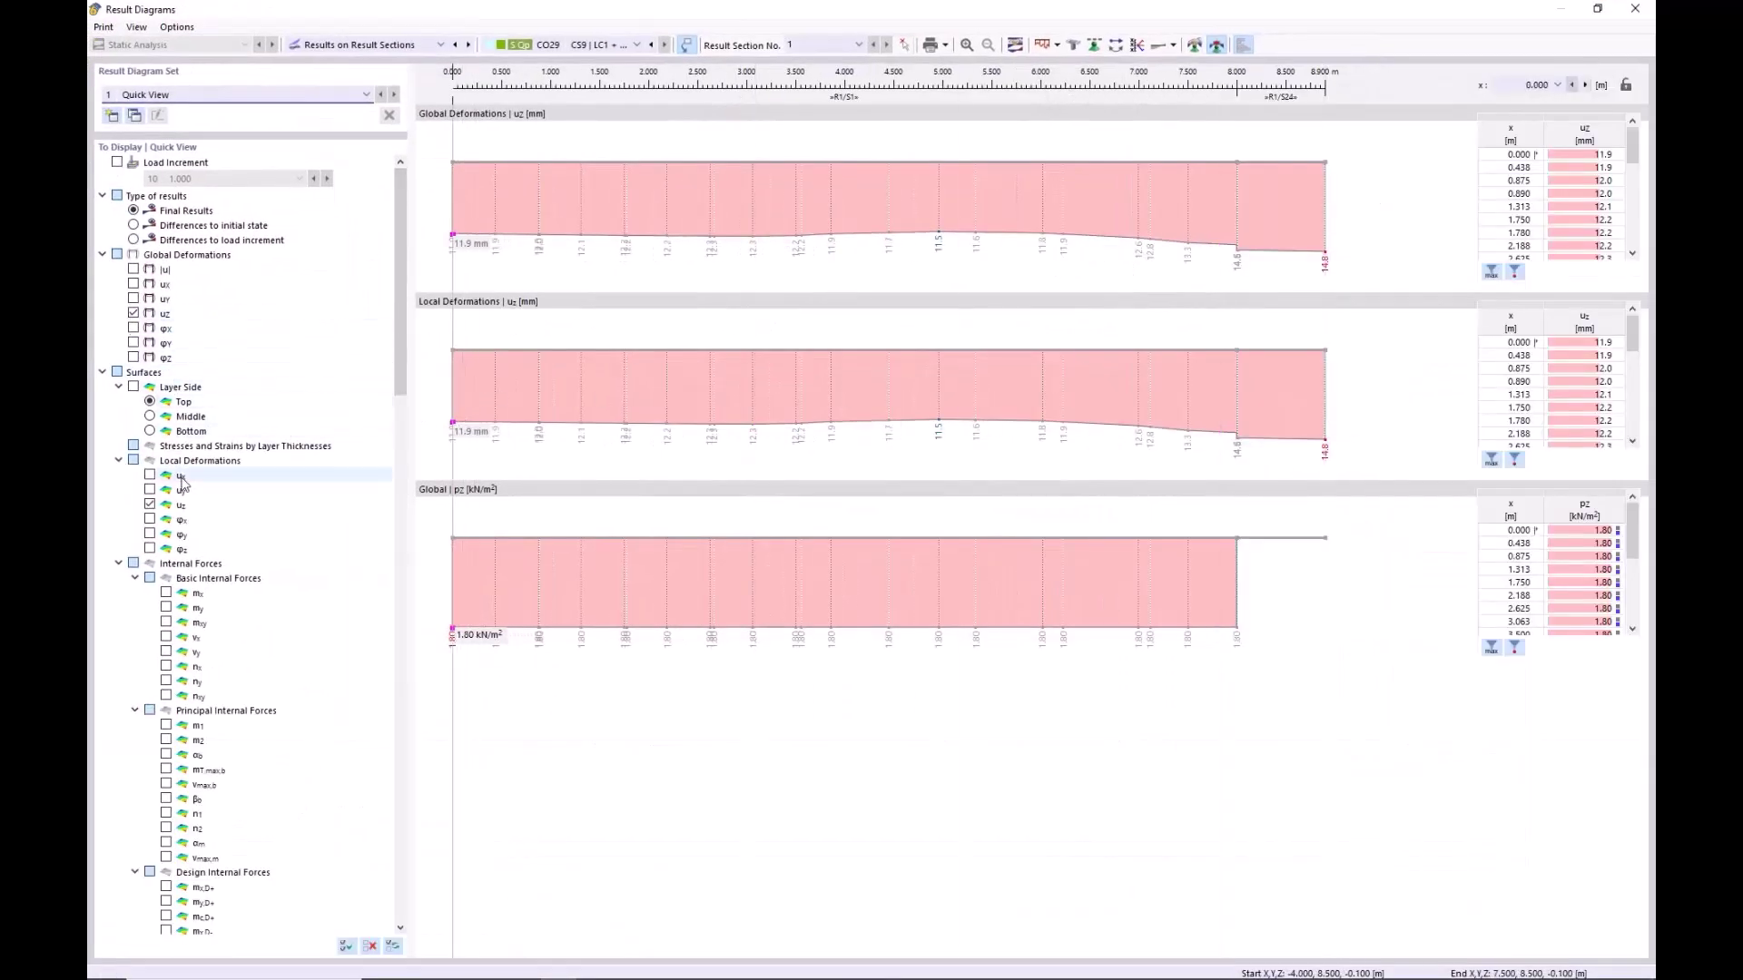
# - Limit the result diagrams to the surfaces' local deformation uz, removing the global deformation uz and the global load distribution pz
pyautogui.click(149, 506)
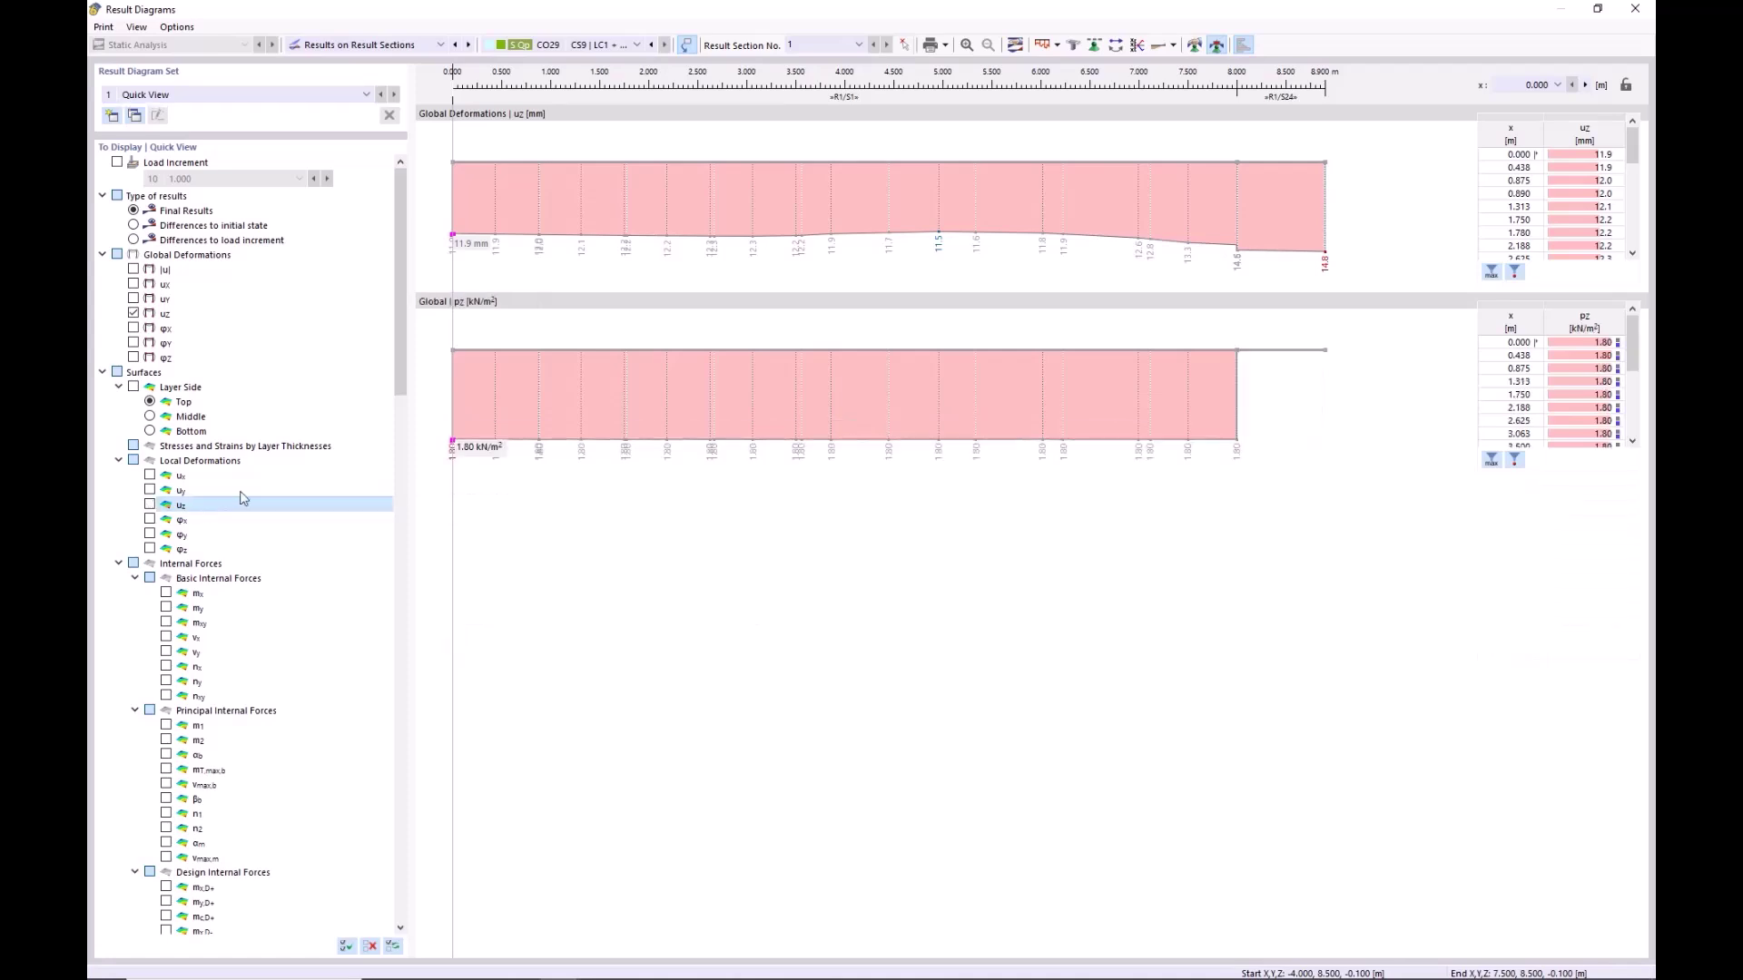
pyautogui.moveTo(397, 392); pyautogui.dragTo(397, 913)
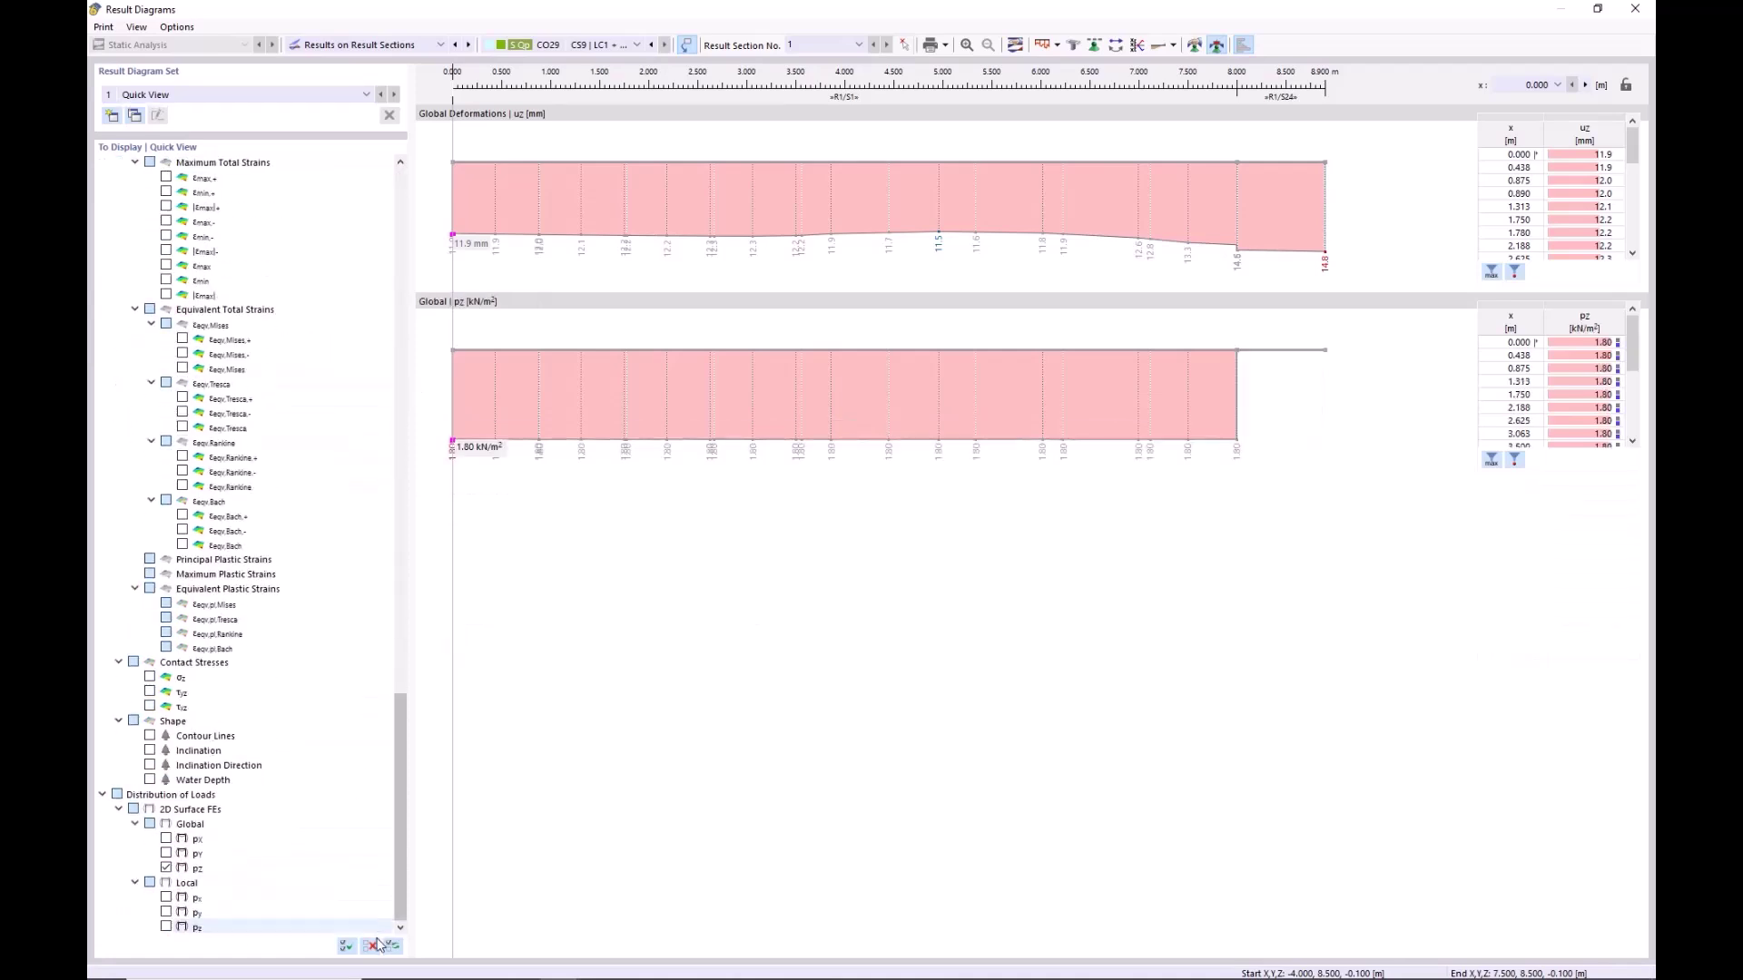
pyautogui.click(166, 869)
pyautogui.scroll(20, 167, 872)
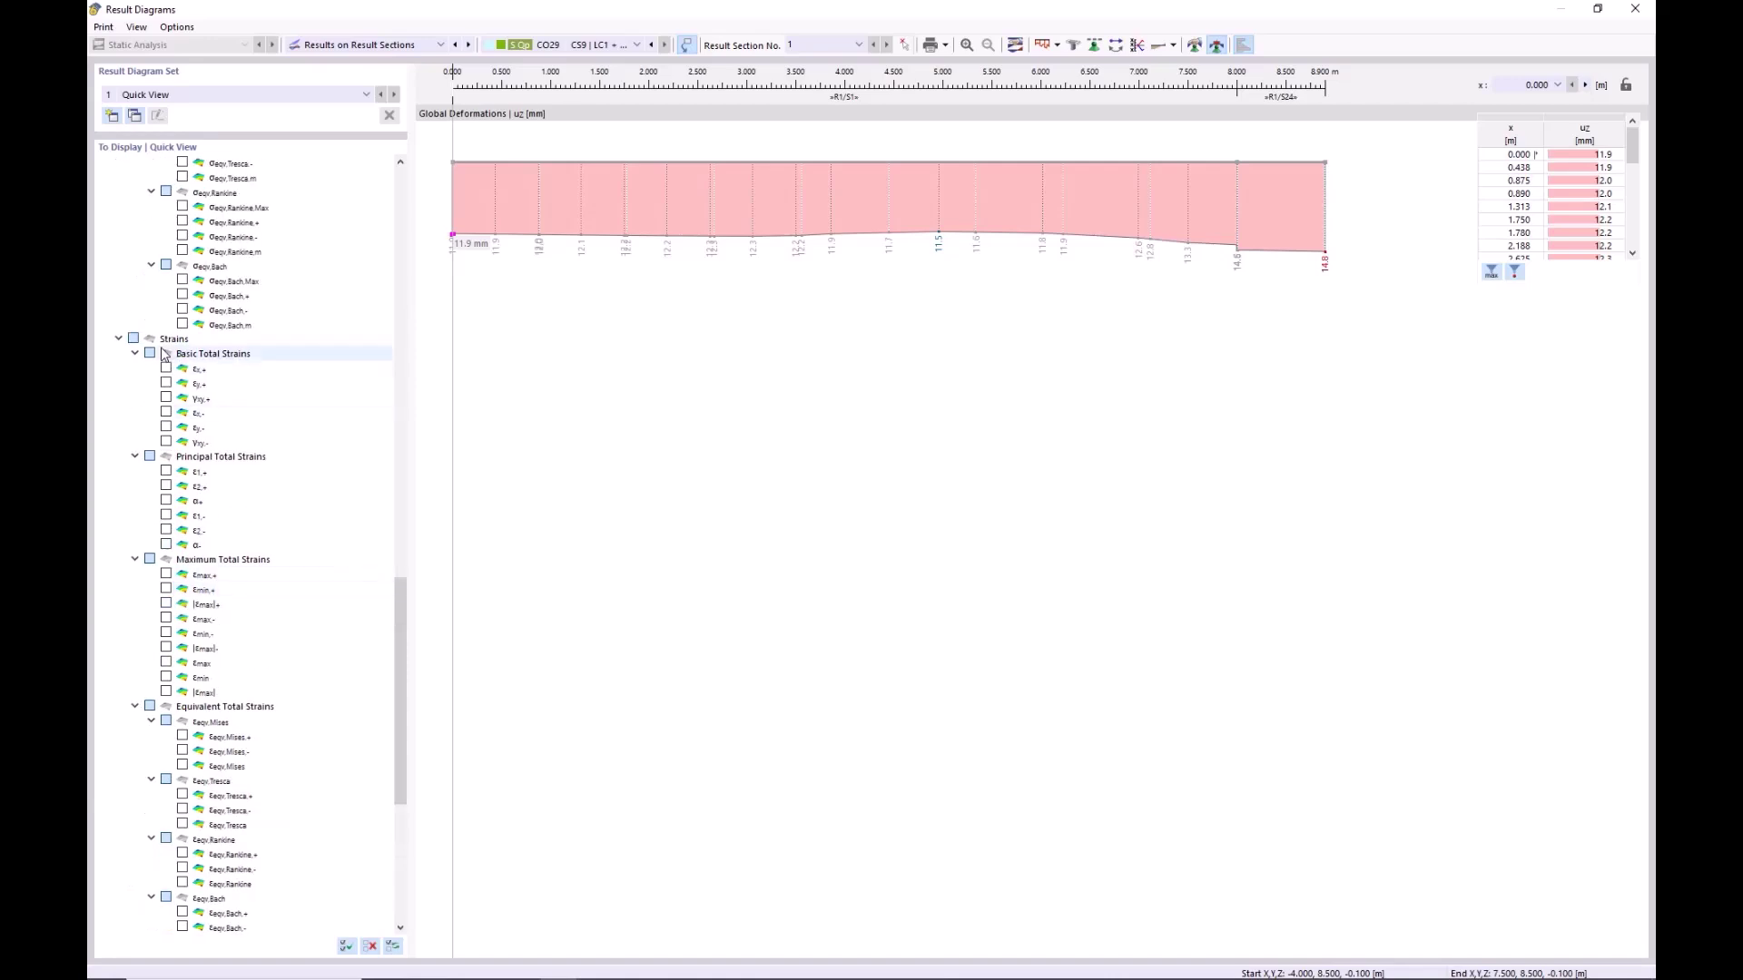
pyautogui.scroll(3, 153, 396)
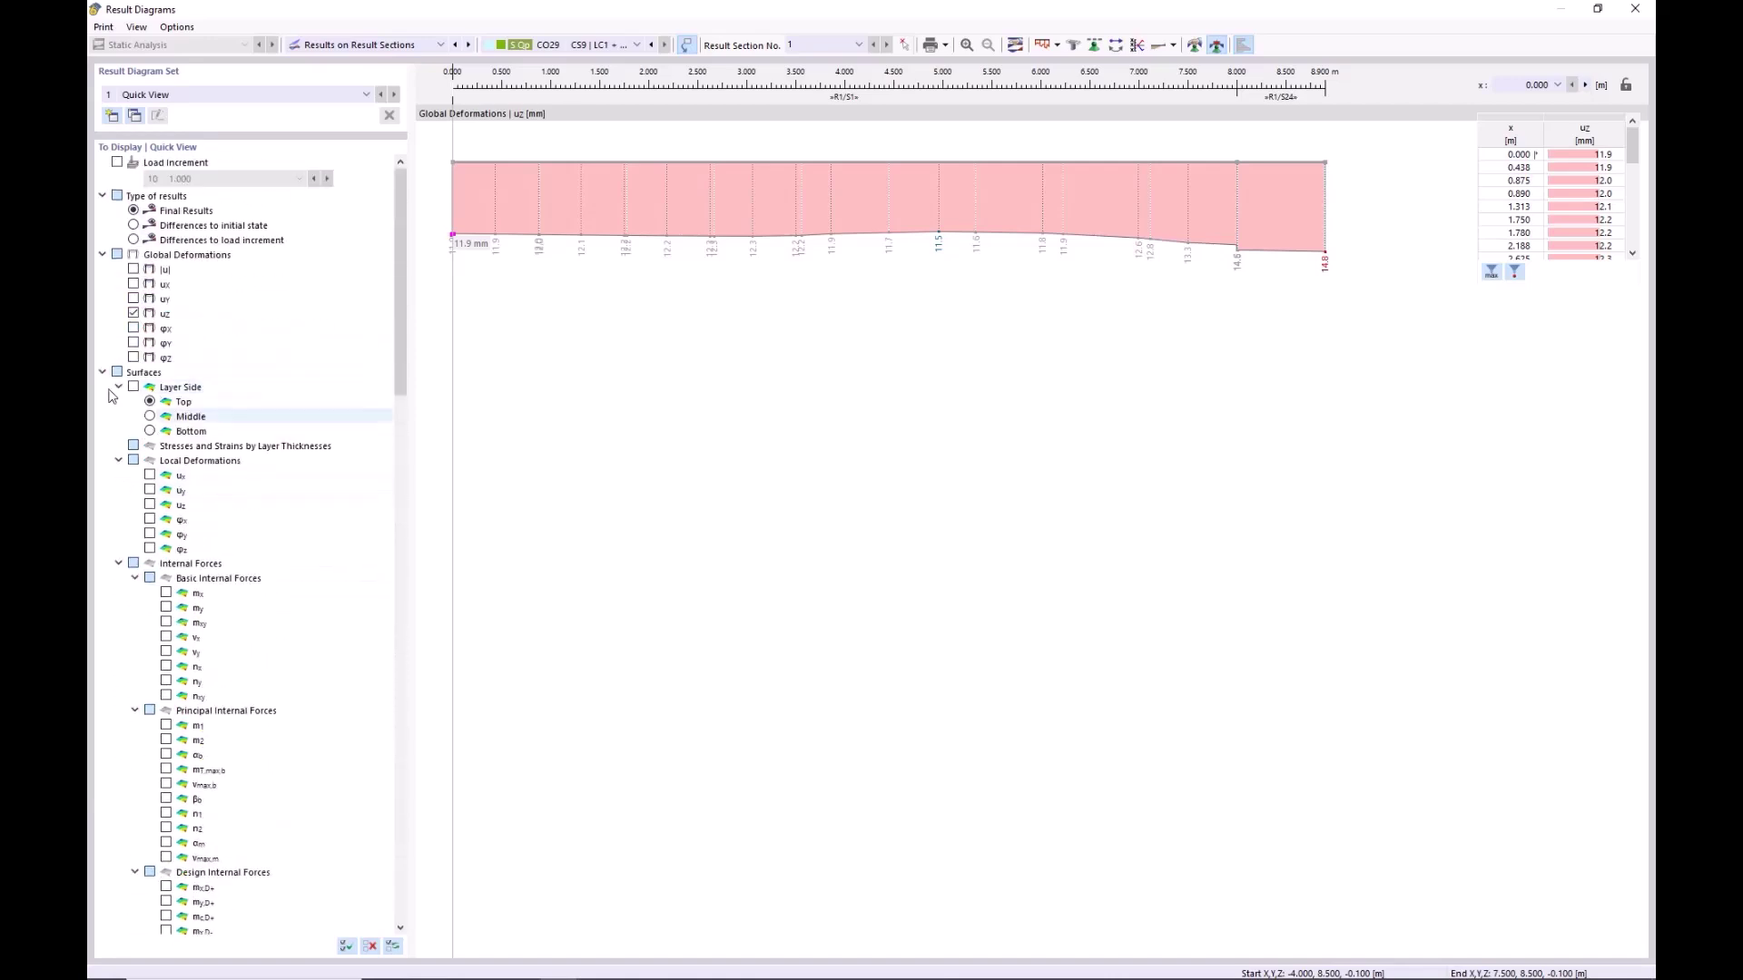
pyautogui.click(150, 505)
pyautogui.click(133, 313)
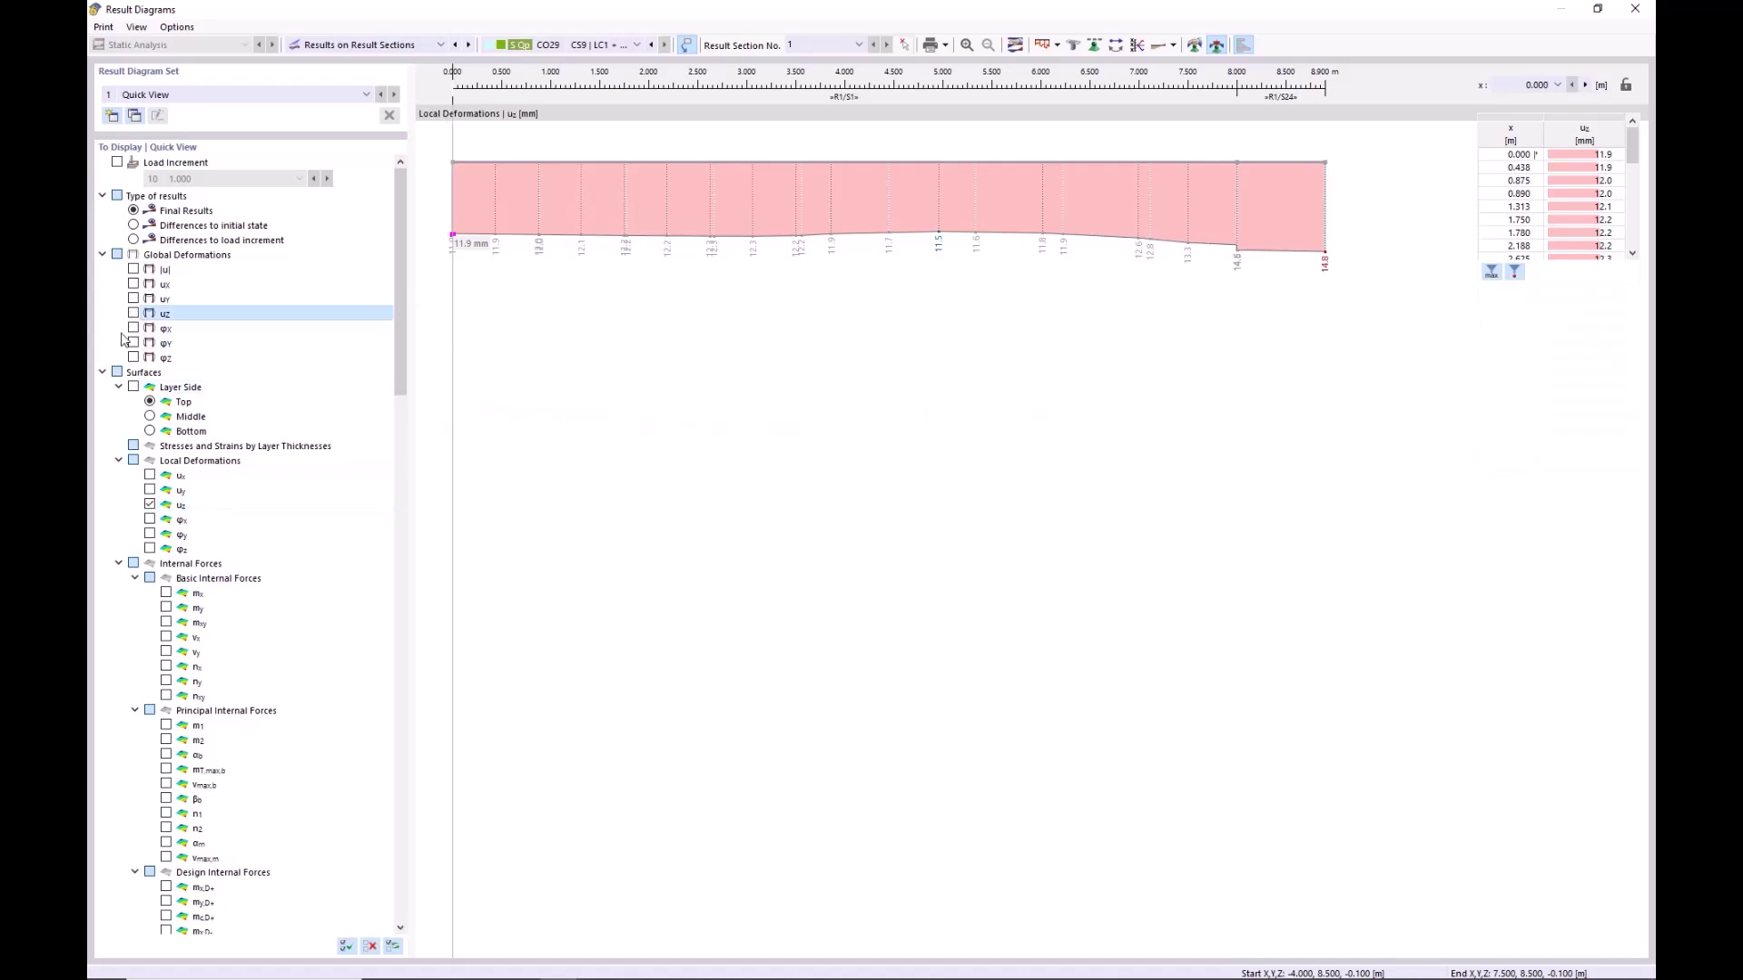
# - Fix the diagram's position marker at x = 3.400 m and collapse the Distribution of Loads and Layer Side result groups
pyautogui.click(102, 373)
pyautogui.click(786, 318)
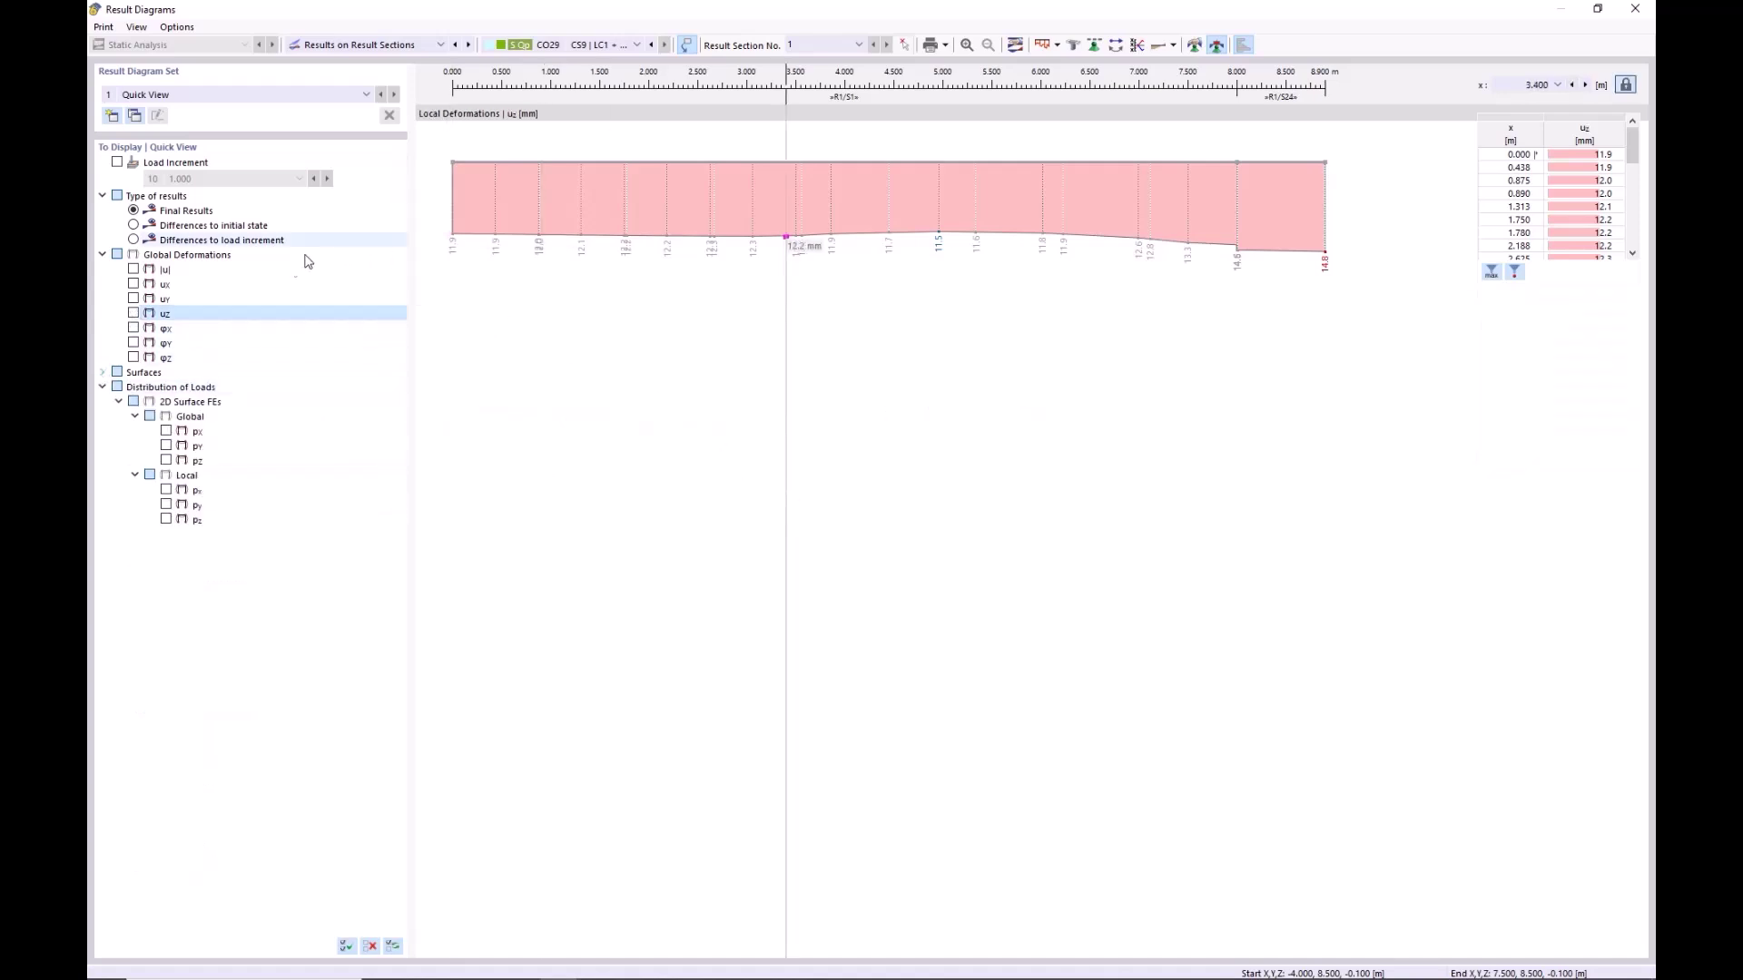
pyautogui.click(102, 387)
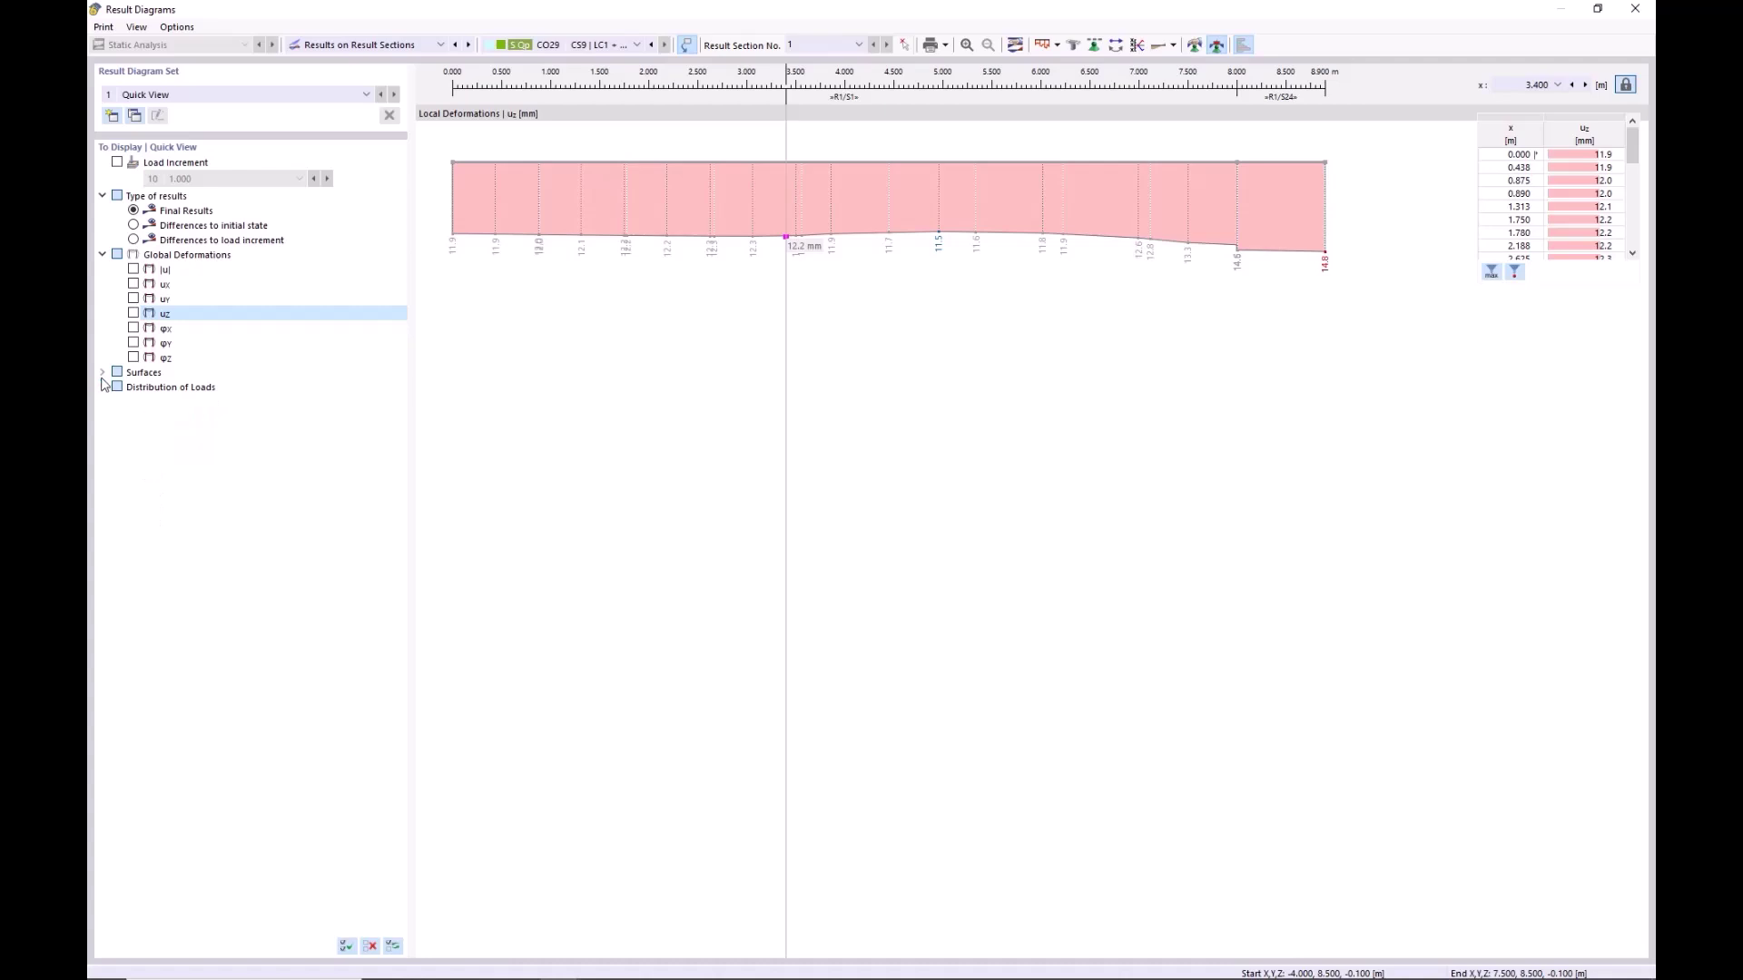
pyautogui.click(103, 372)
pyautogui.click(119, 387)
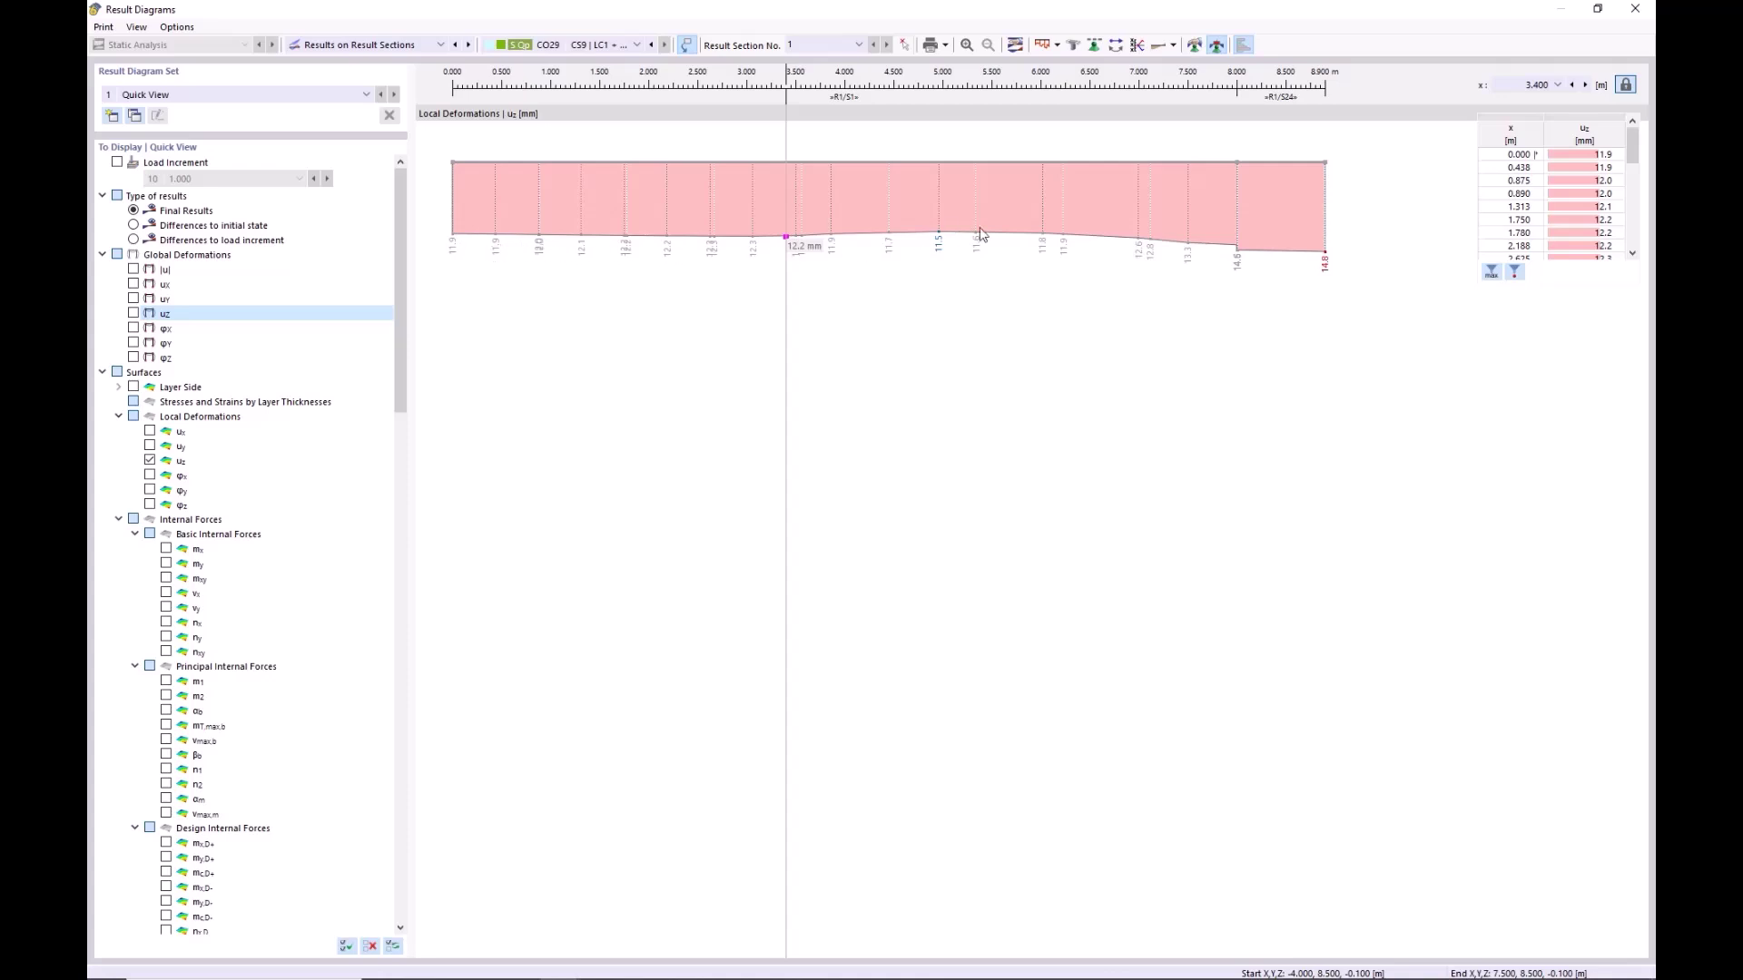
# - Review the print options for the result diagram and close the result diagrams window
pyautogui.click(100, 28)
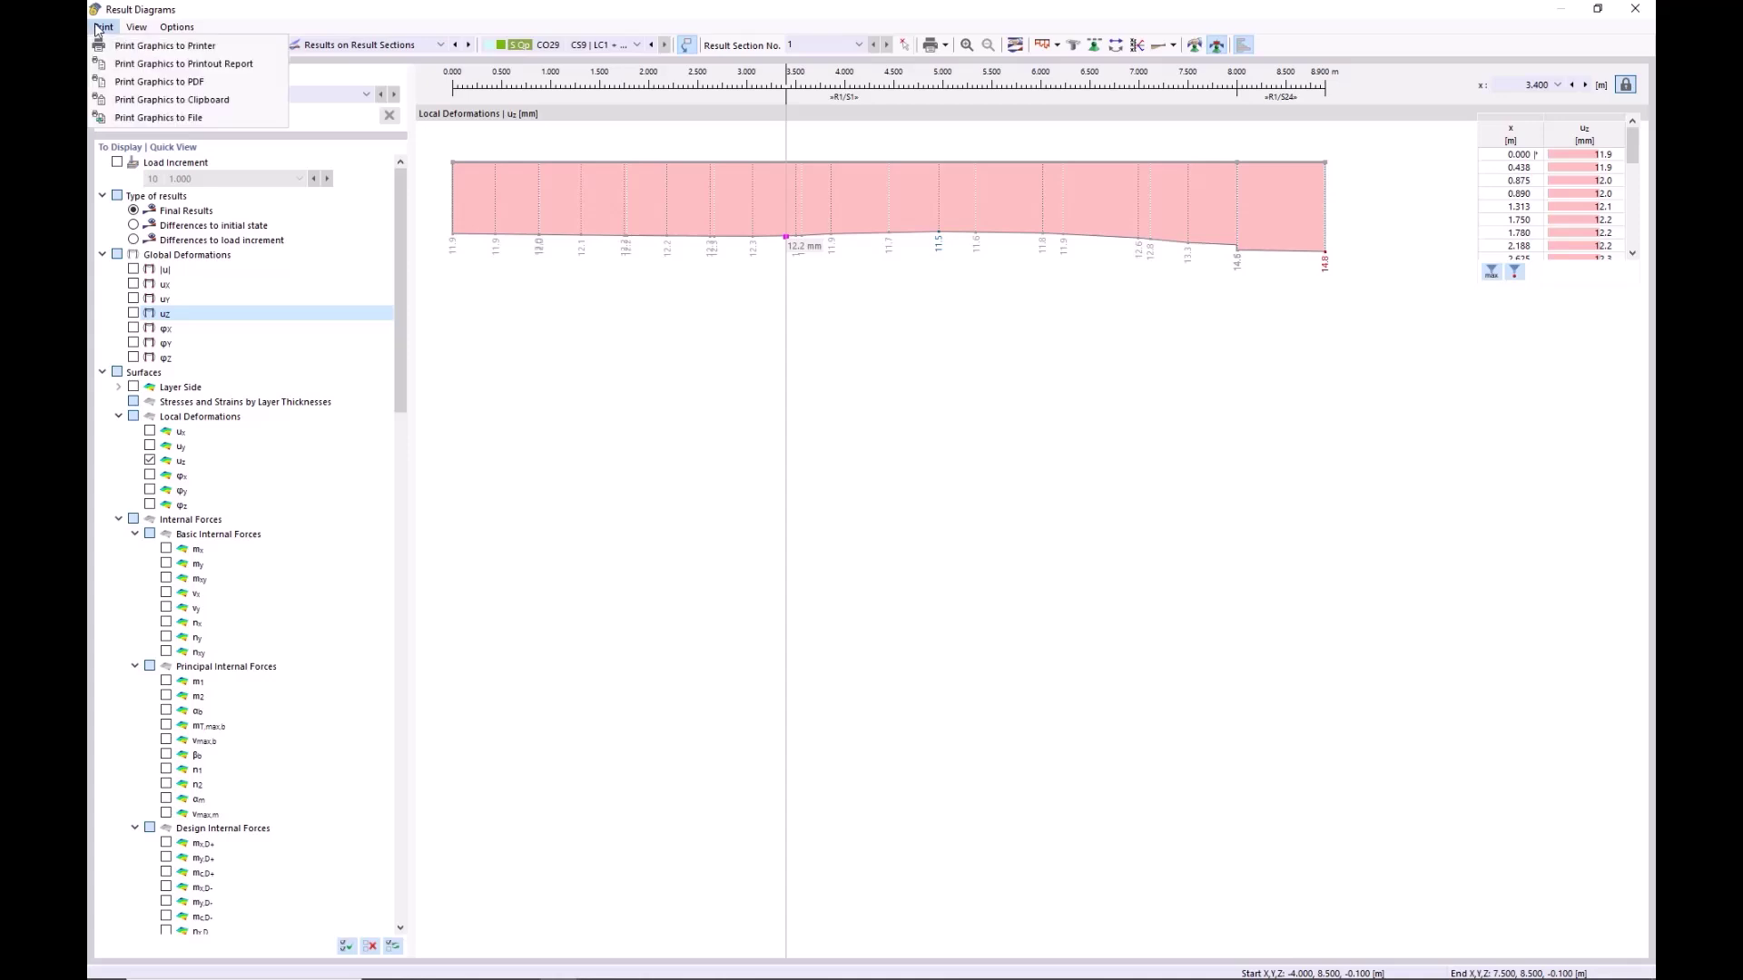
pyautogui.click(104, 27)
pyautogui.click(104, 28)
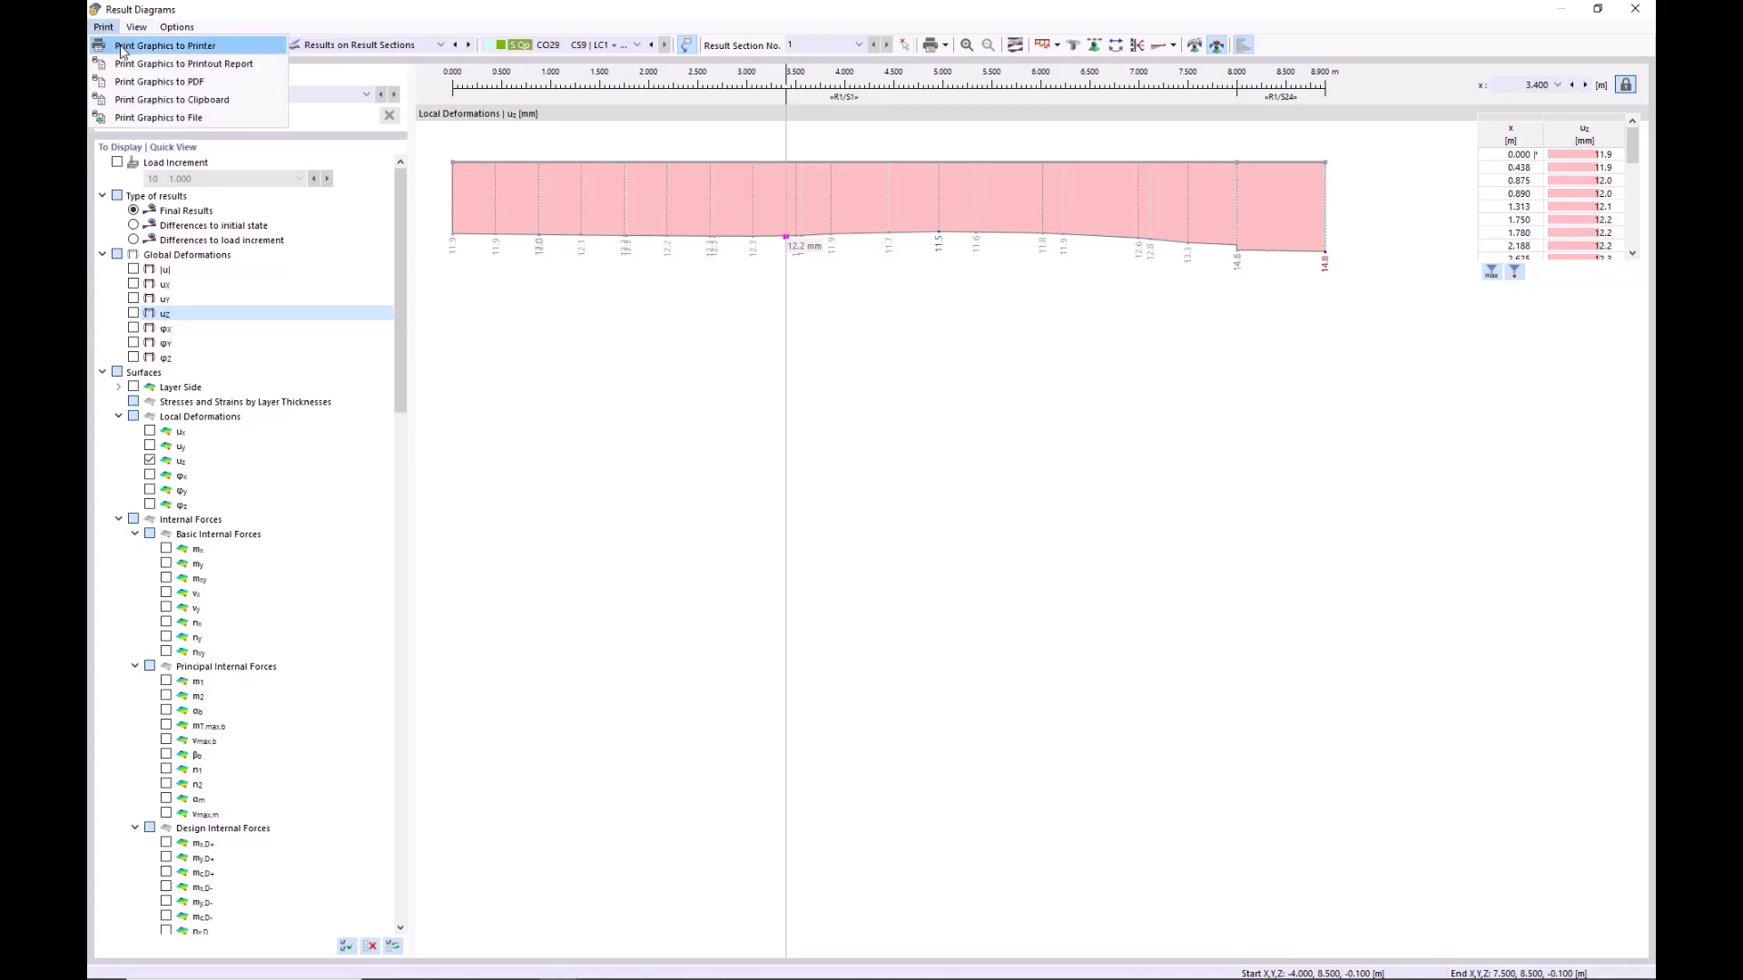
pyautogui.moveTo(396, 384); pyautogui.dragTo(424, 327)
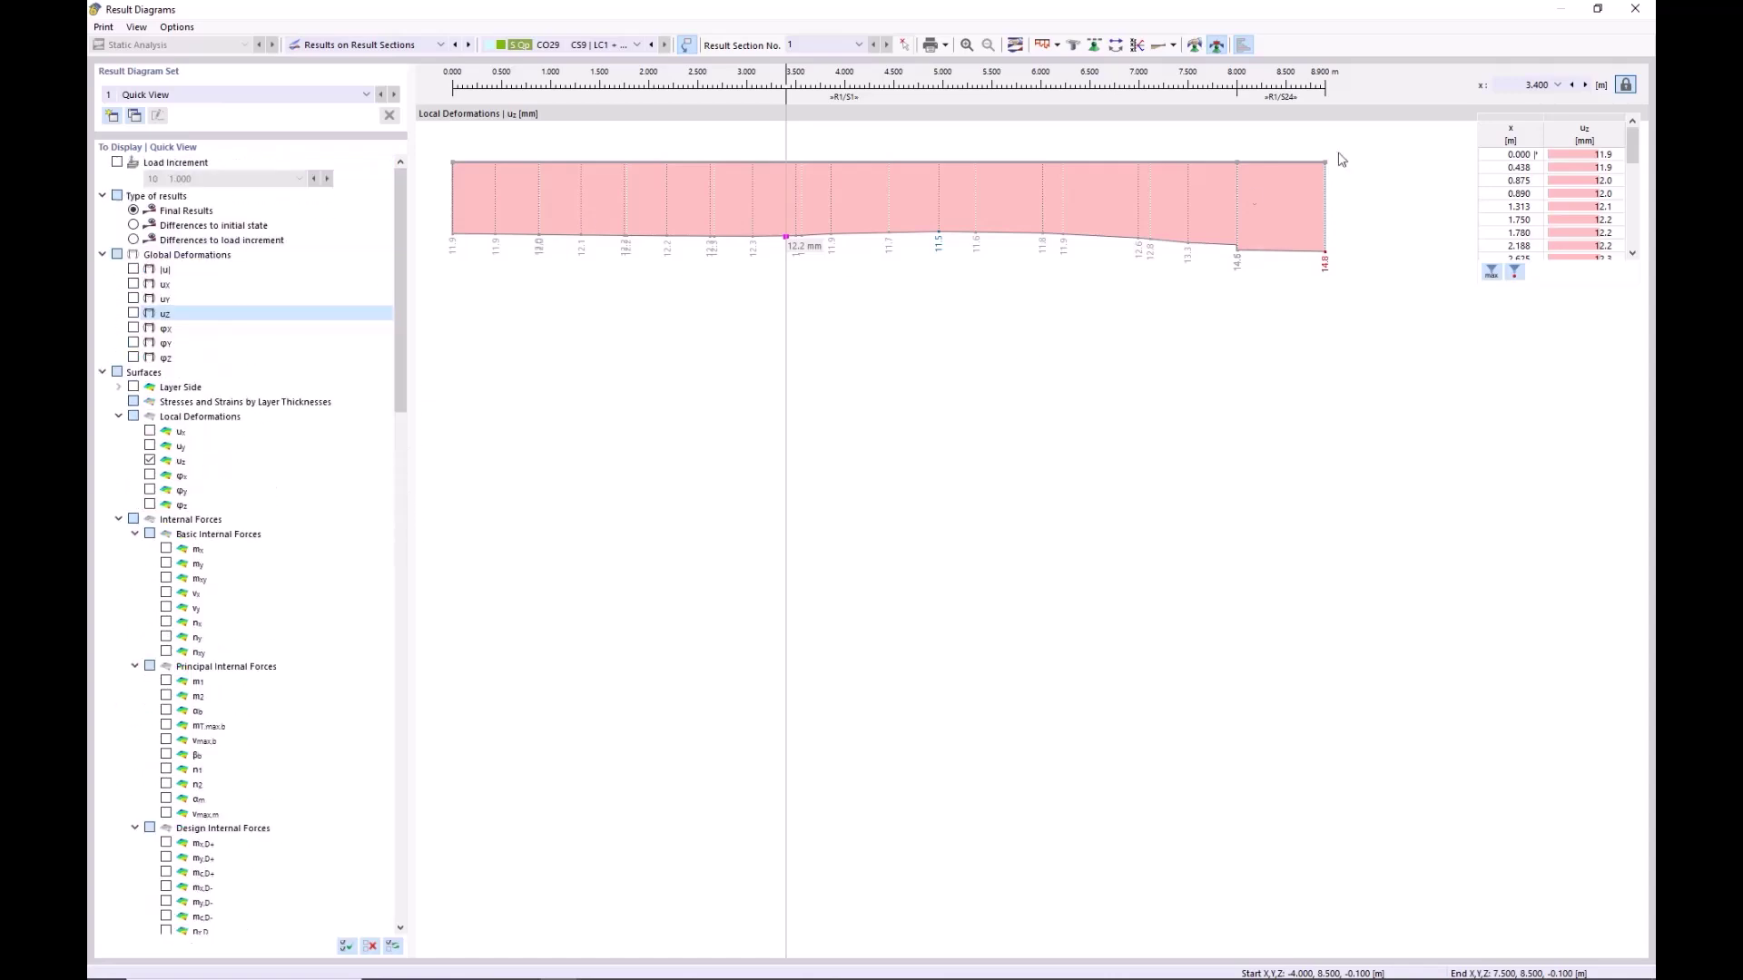
pyautogui.click(1634, 11)
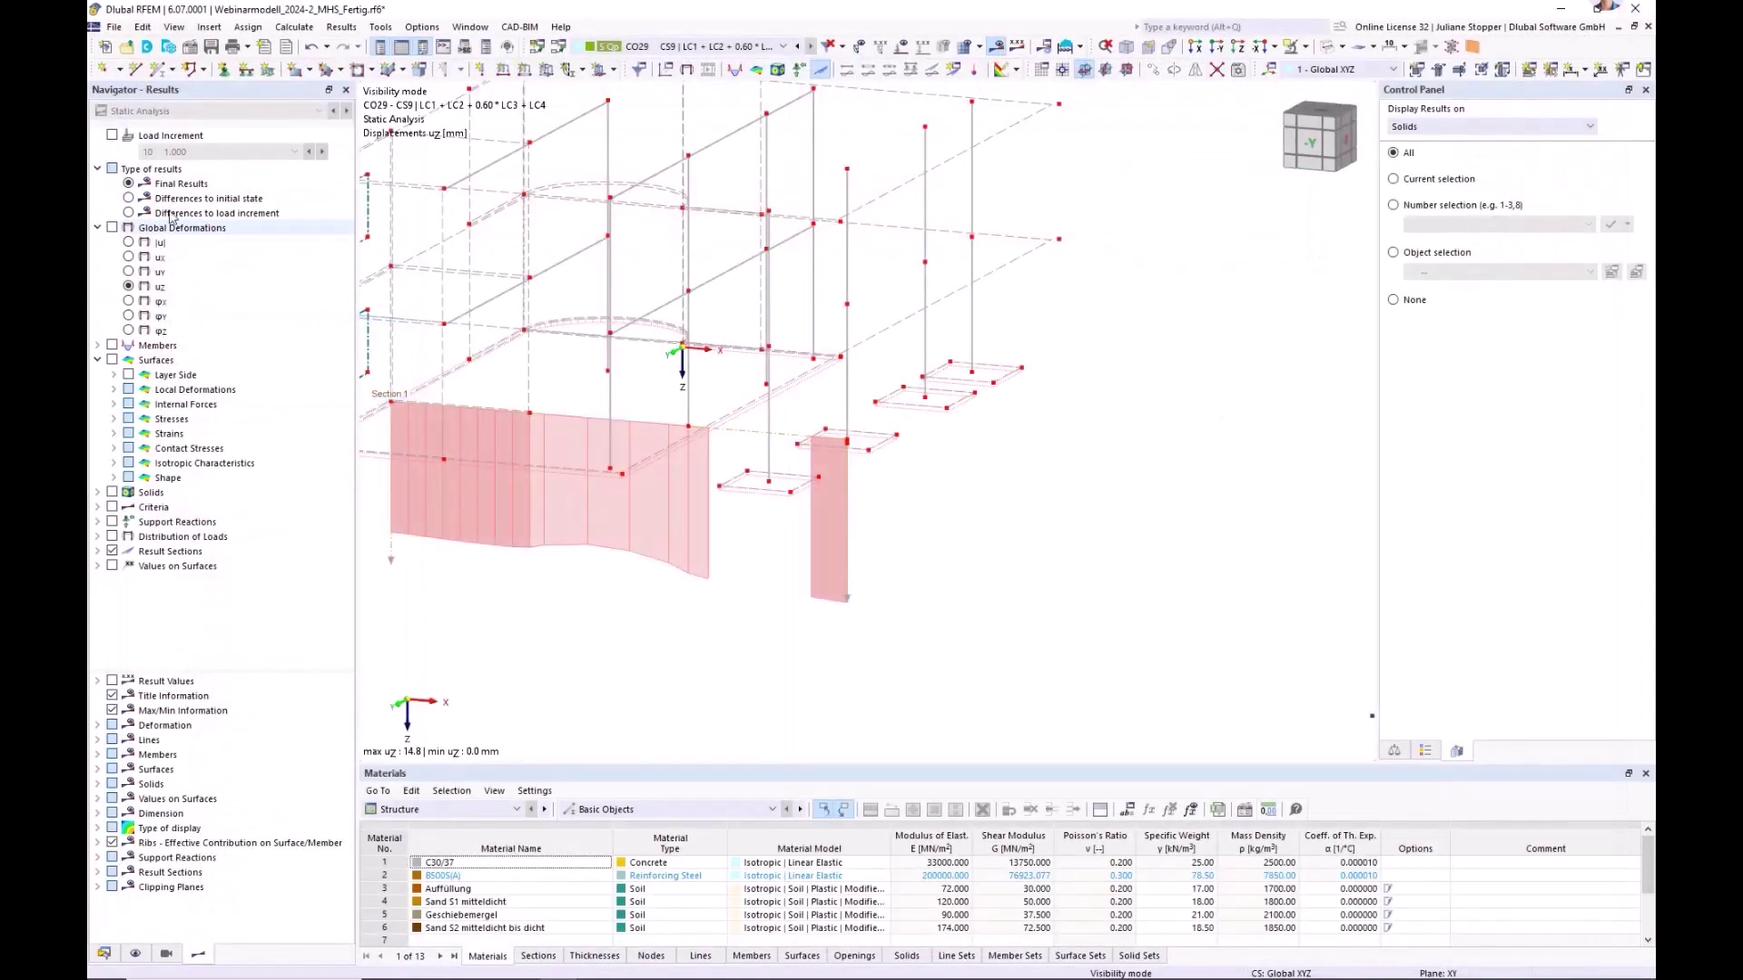
# - Turn the global deformations back on and view uz over the whole soil surface around the foundations
pyautogui.click(112, 227)
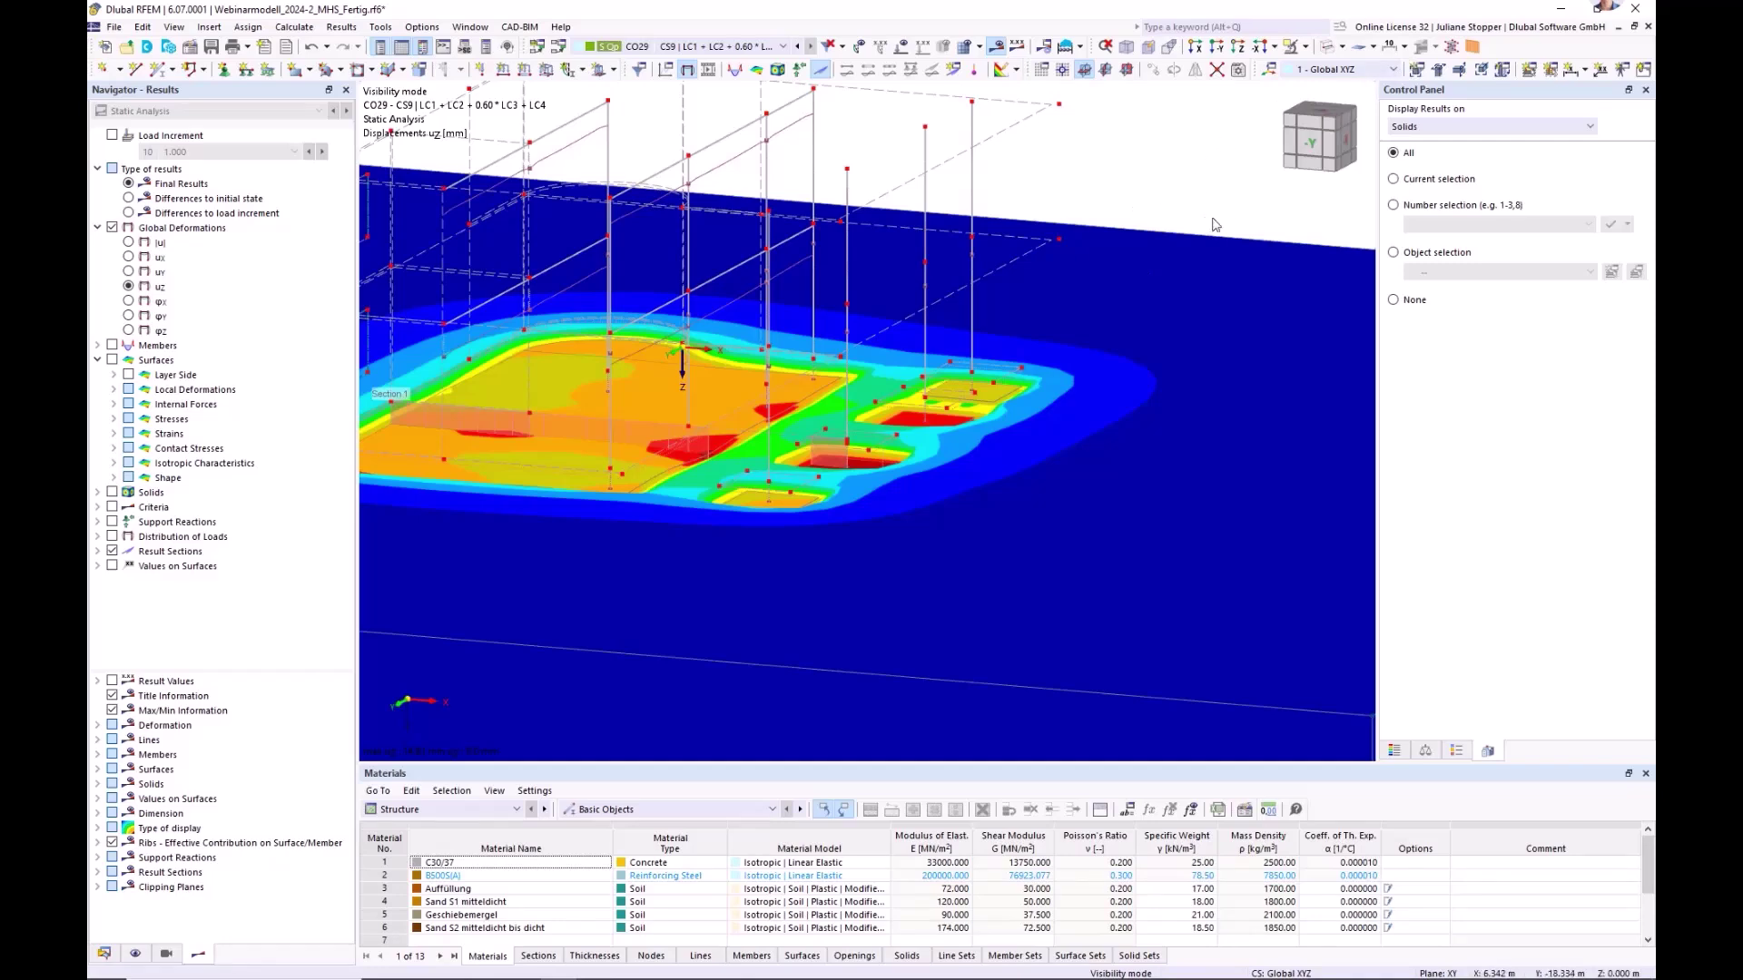
pyautogui.scroll(-3, 1198, 241)
pyautogui.scroll(-2, 1158, 259)
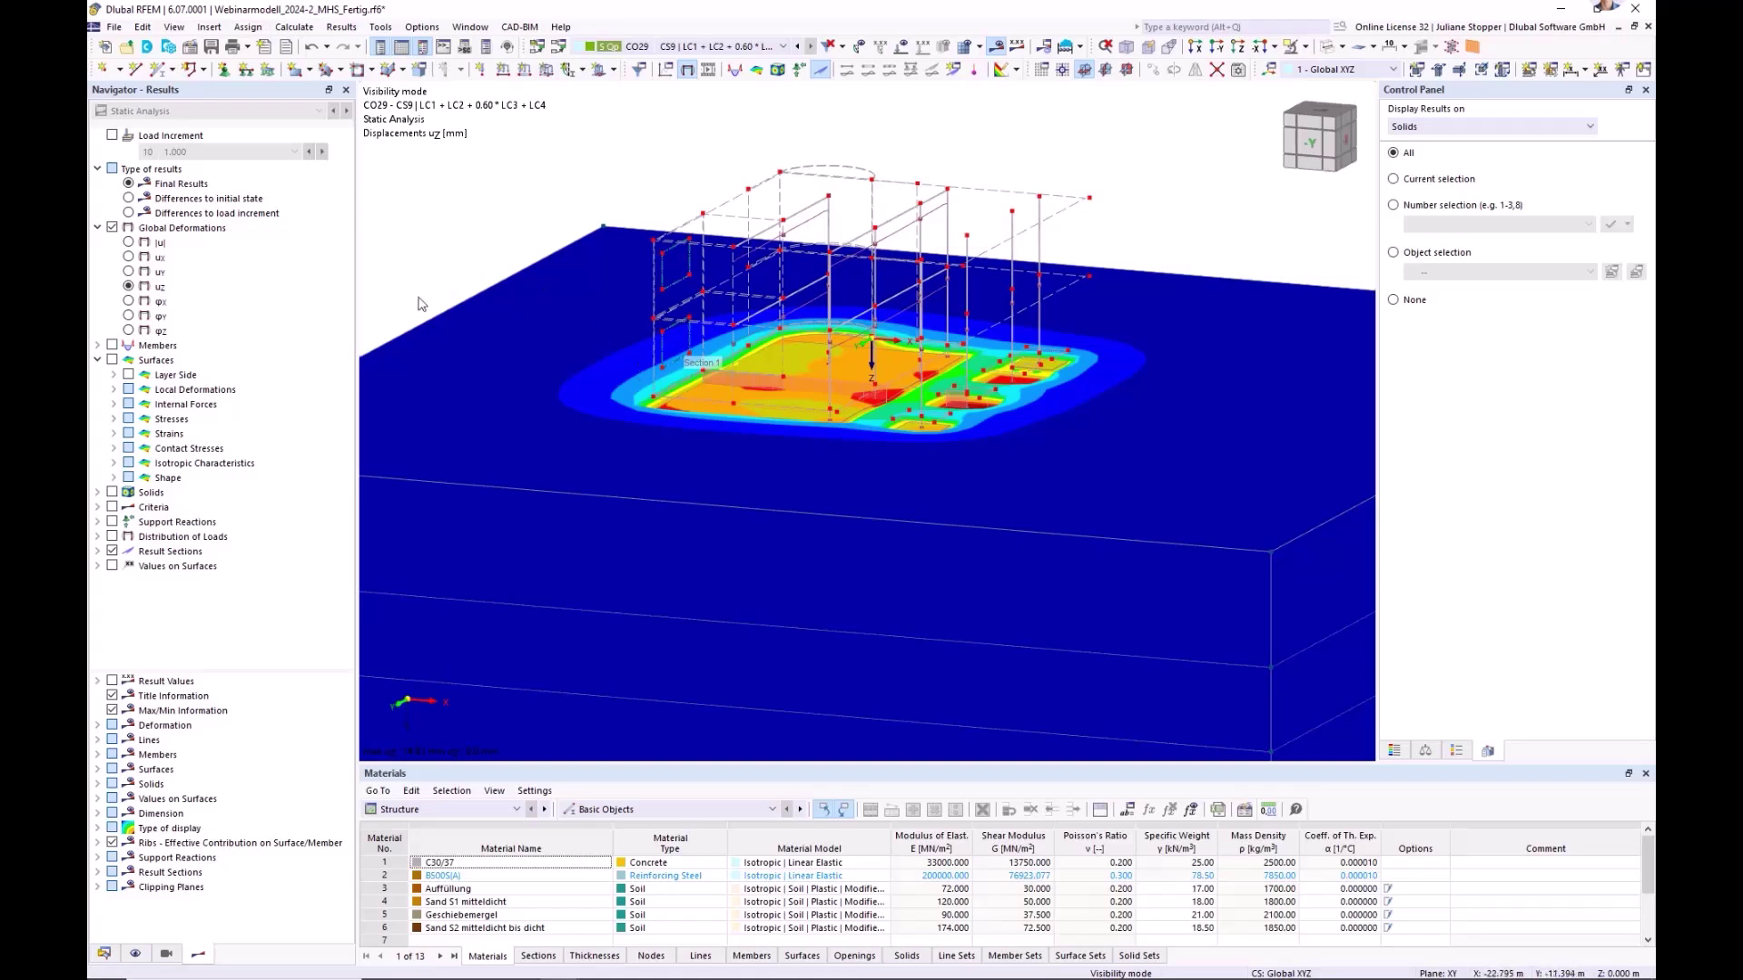
# - Turn on the solid results with the basic stress σz and view the foundation area from above
pyautogui.click(113, 492)
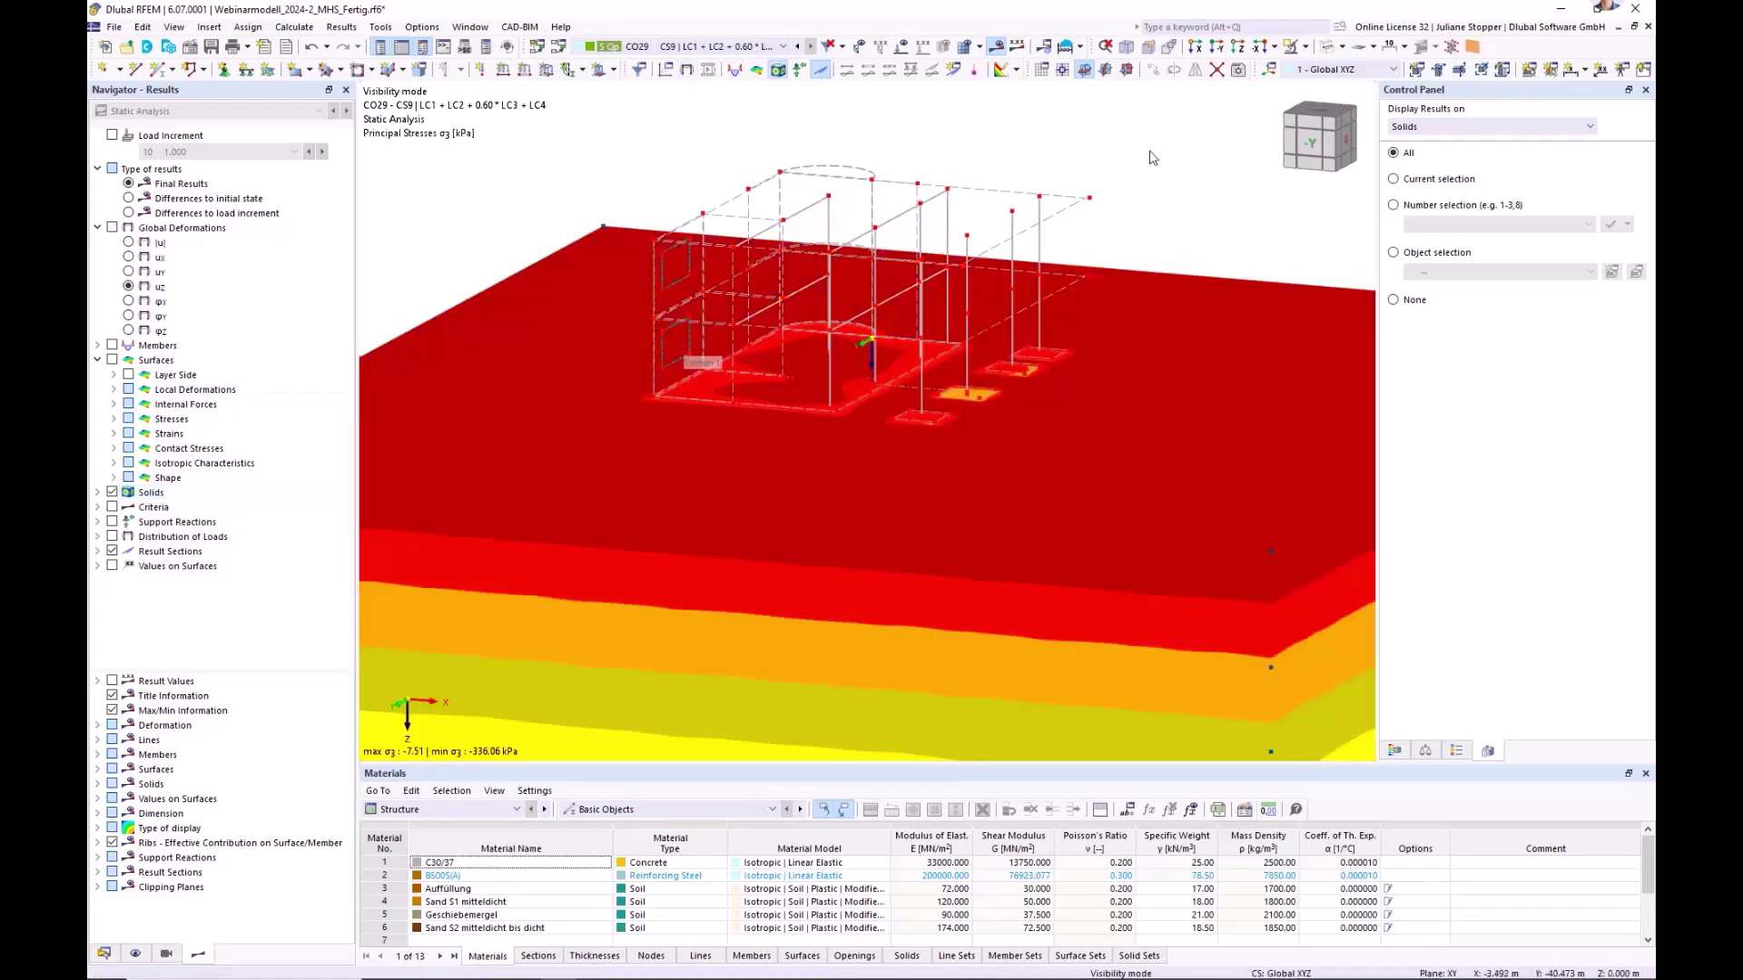
pyautogui.click(98, 493)
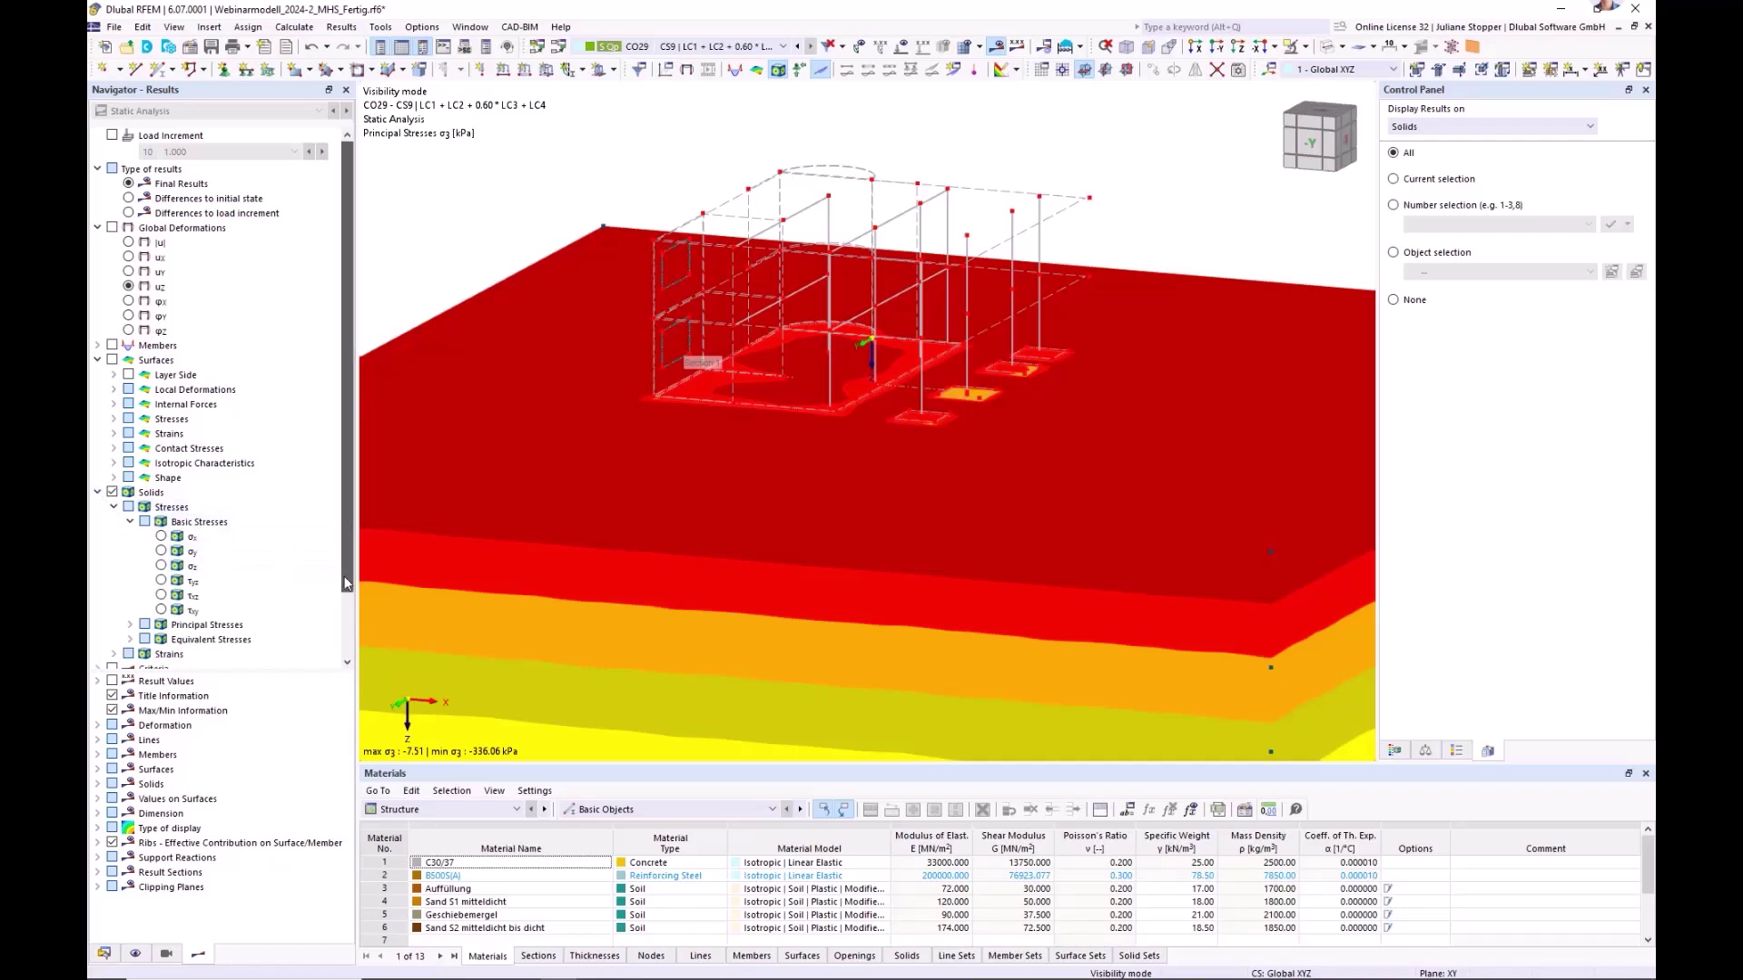
pyautogui.scroll(-2, 163, 514)
pyautogui.click(161, 506)
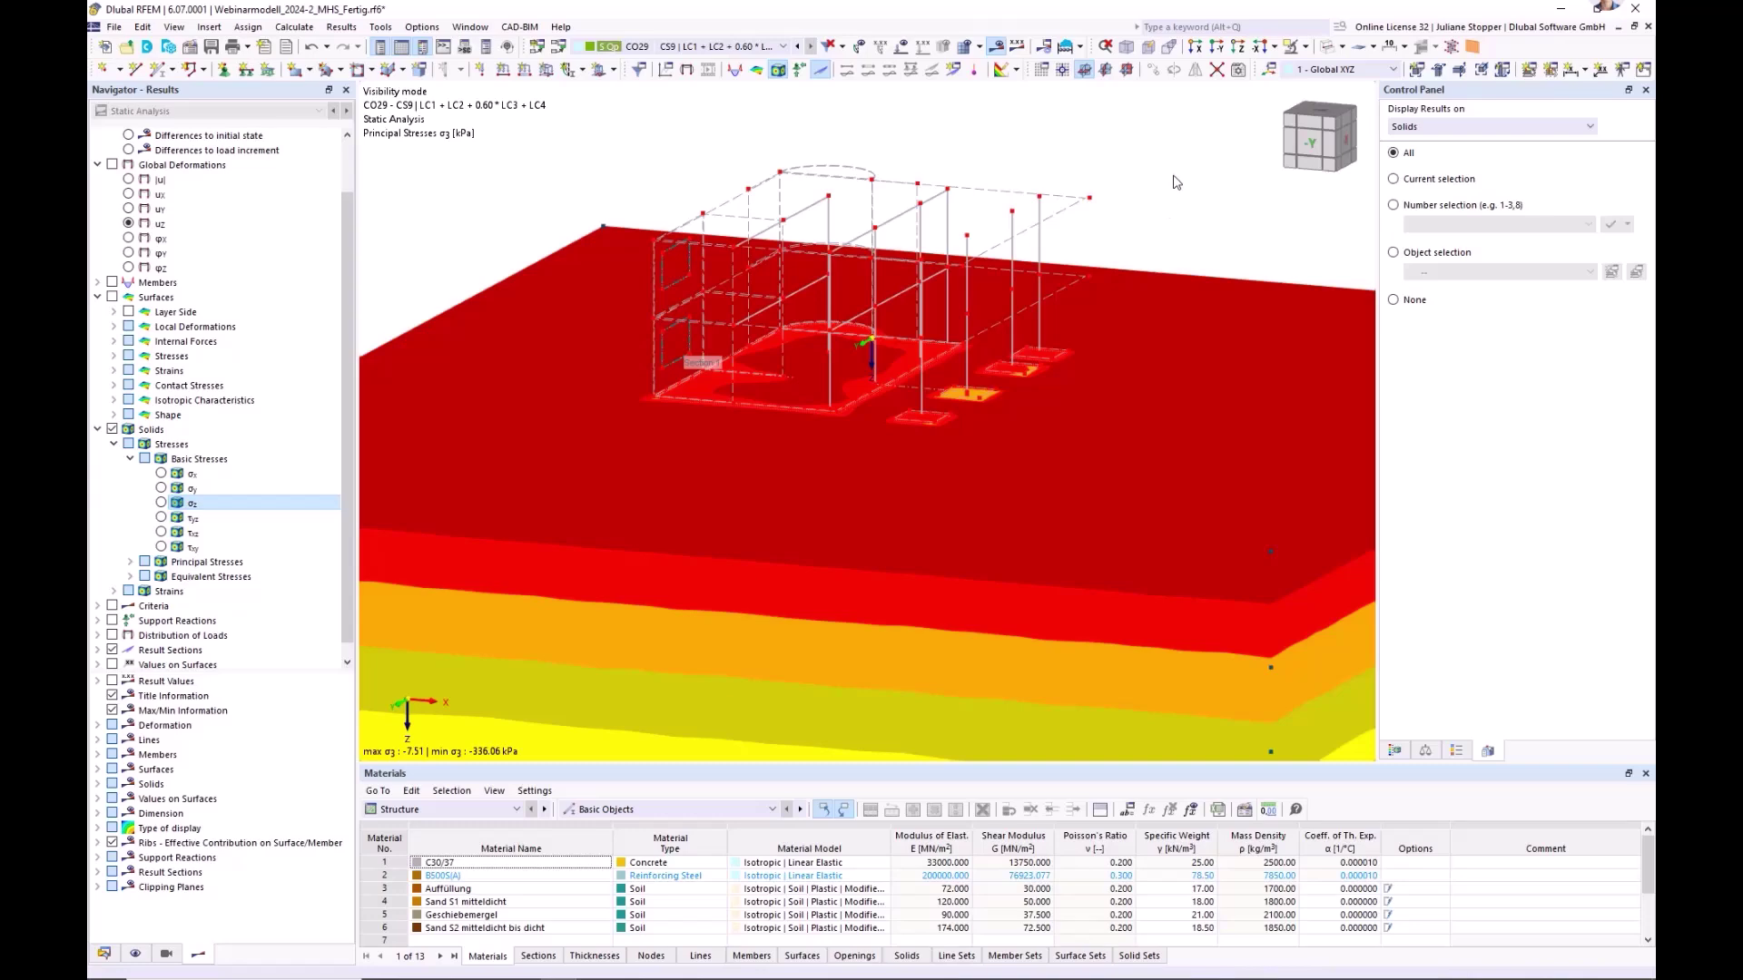
pyautogui.click(1239, 47)
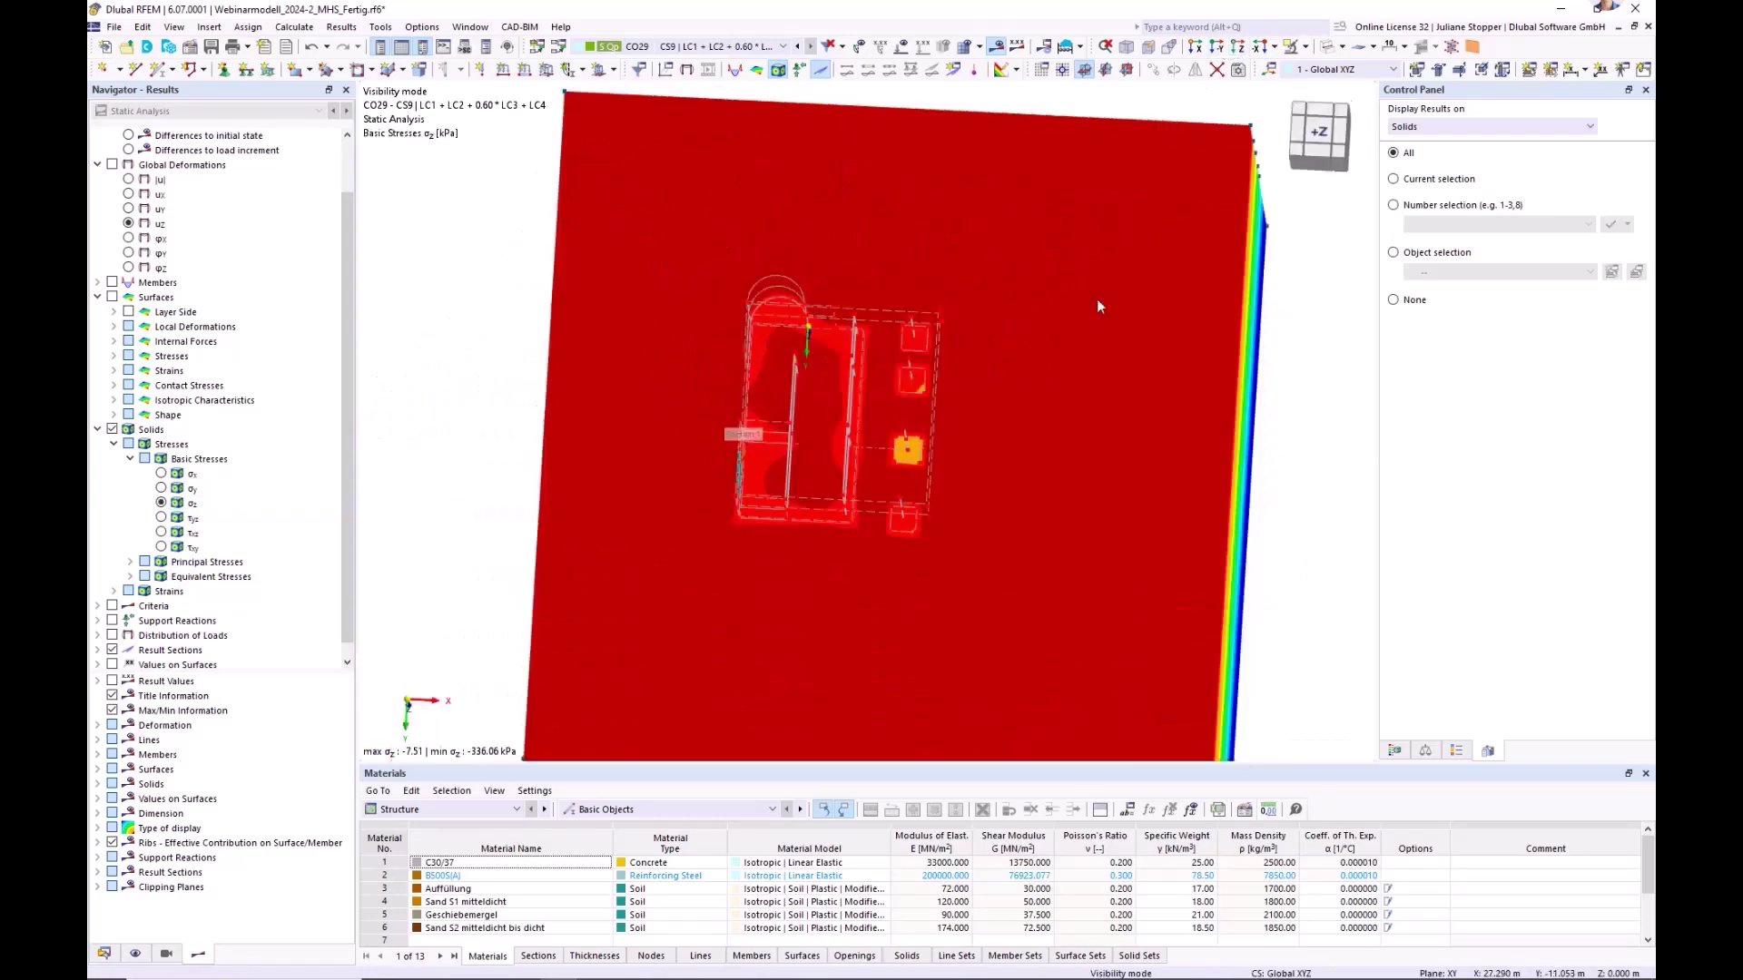
pyautogui.scroll(5, 785, 395)
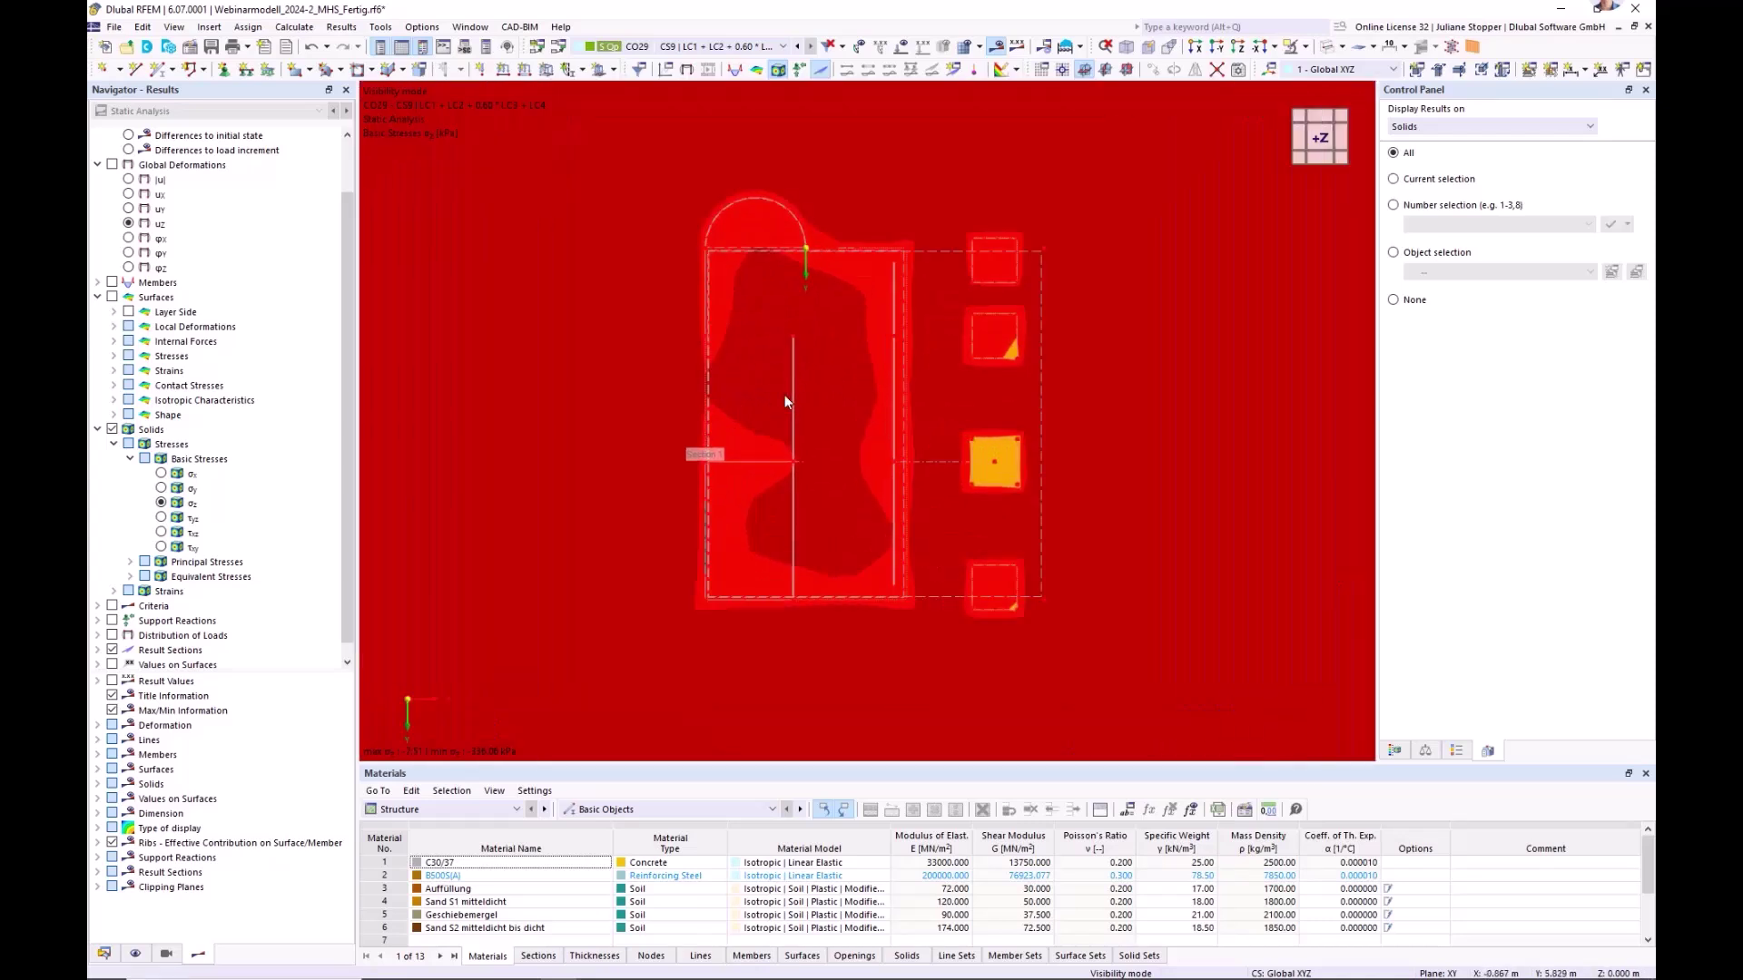
# - Check the display setting for the model lines and bring up the colour scale of the σz stresses
pyautogui.click(136, 953)
pyautogui.click(145, 152)
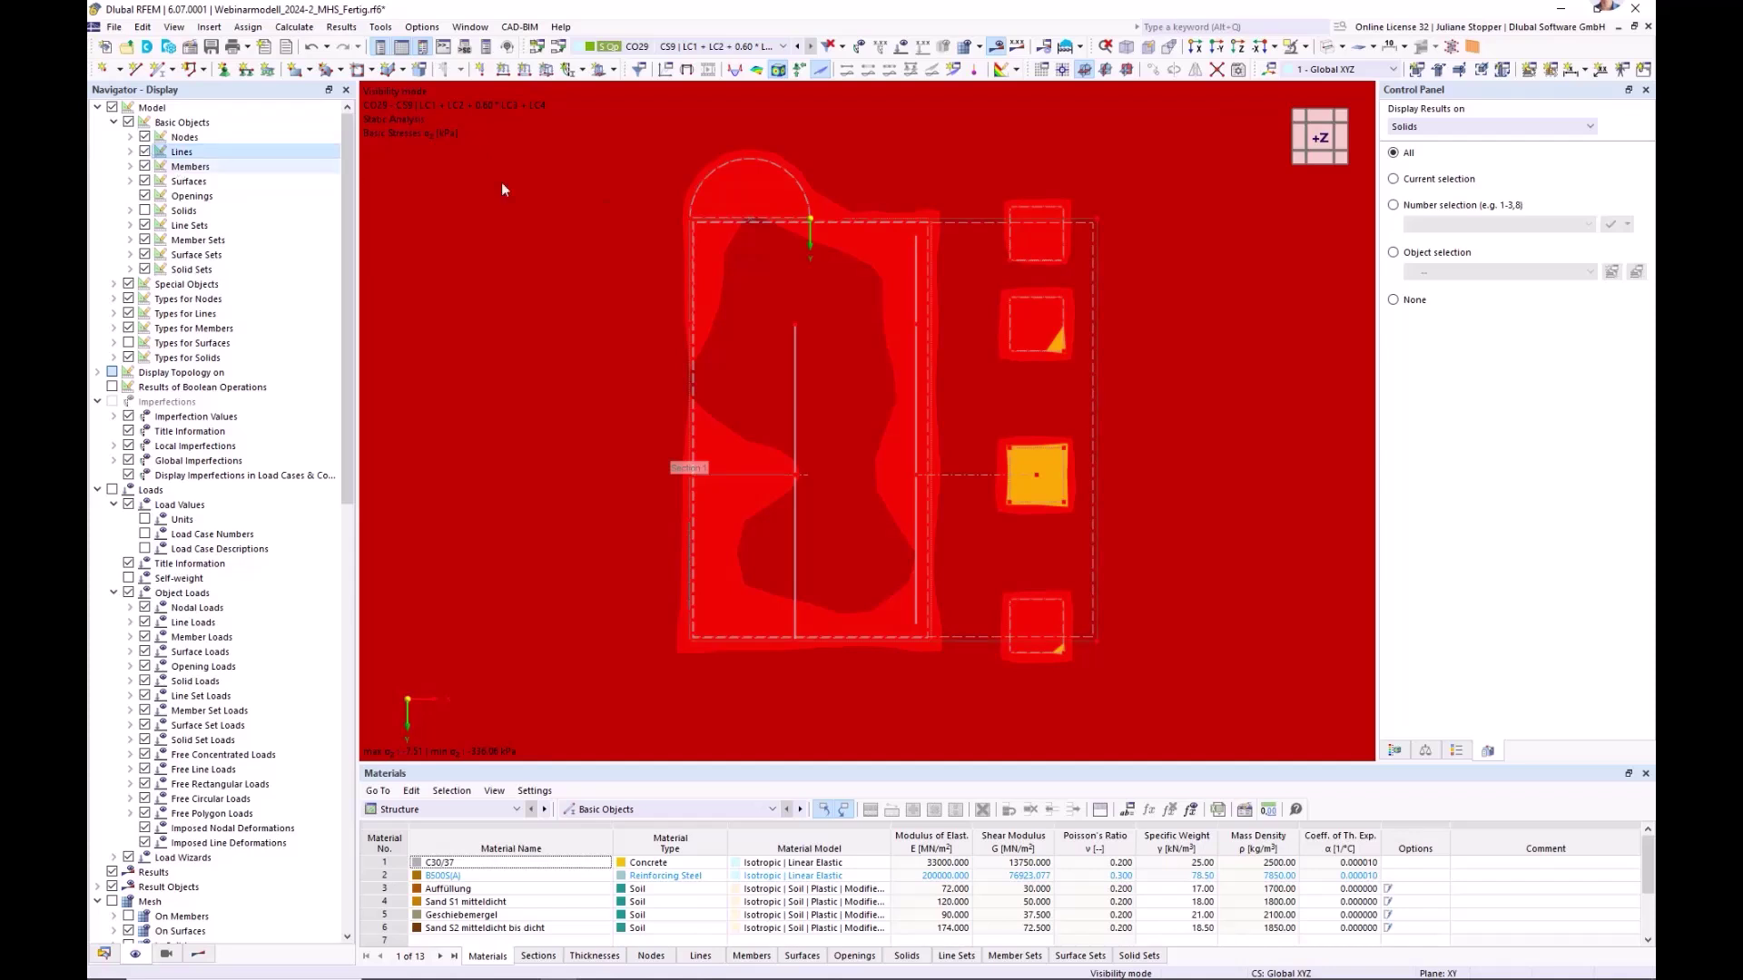
pyautogui.scroll(-2, 991, 332)
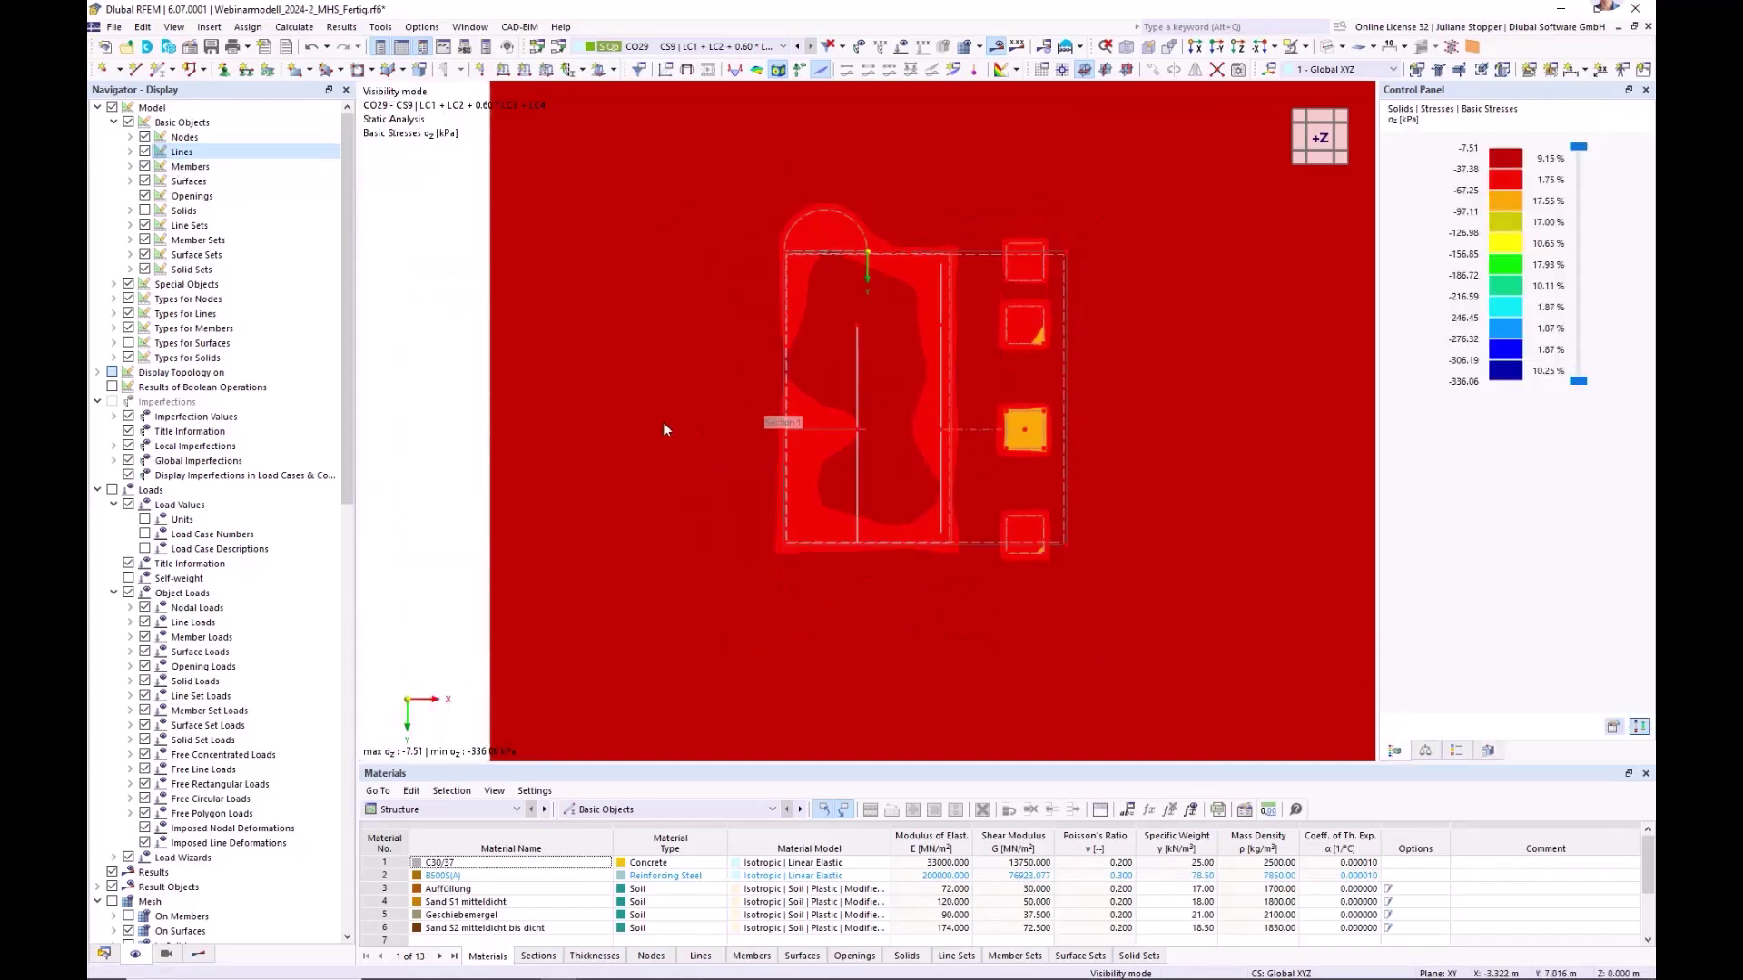
pyautogui.click(198, 954)
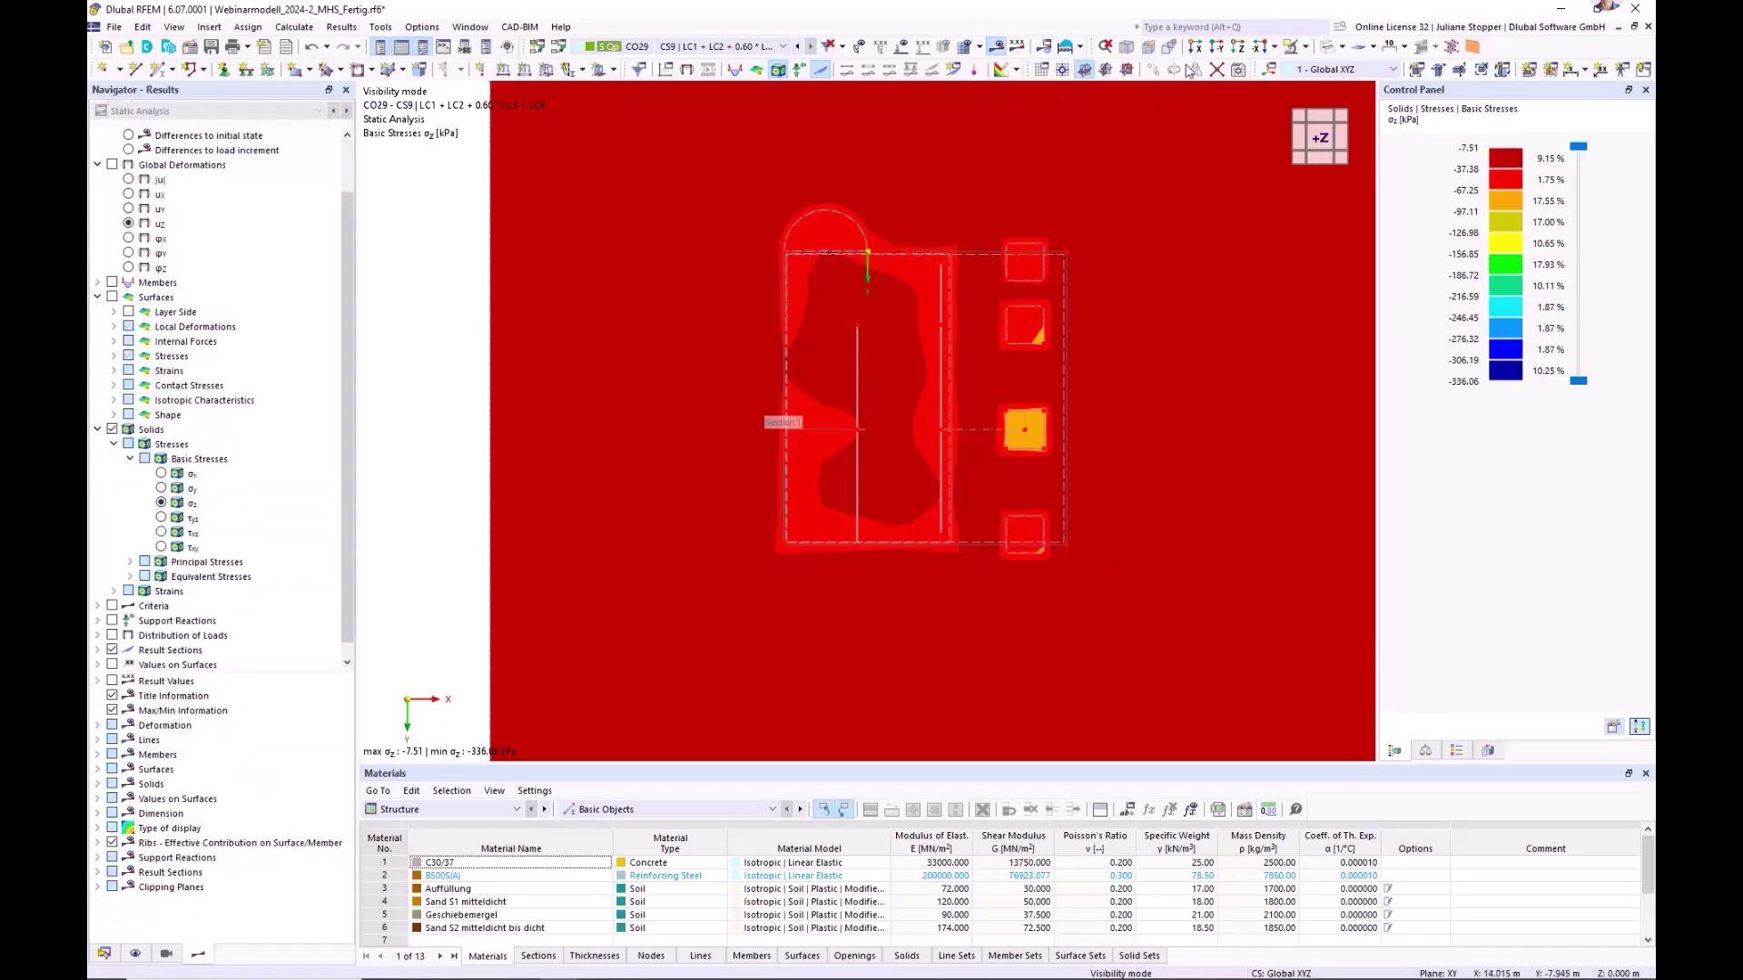
# - Show the solids' σz stresses as differences to the initial state and examine them in isometric and top views
pyautogui.click(1126, 47)
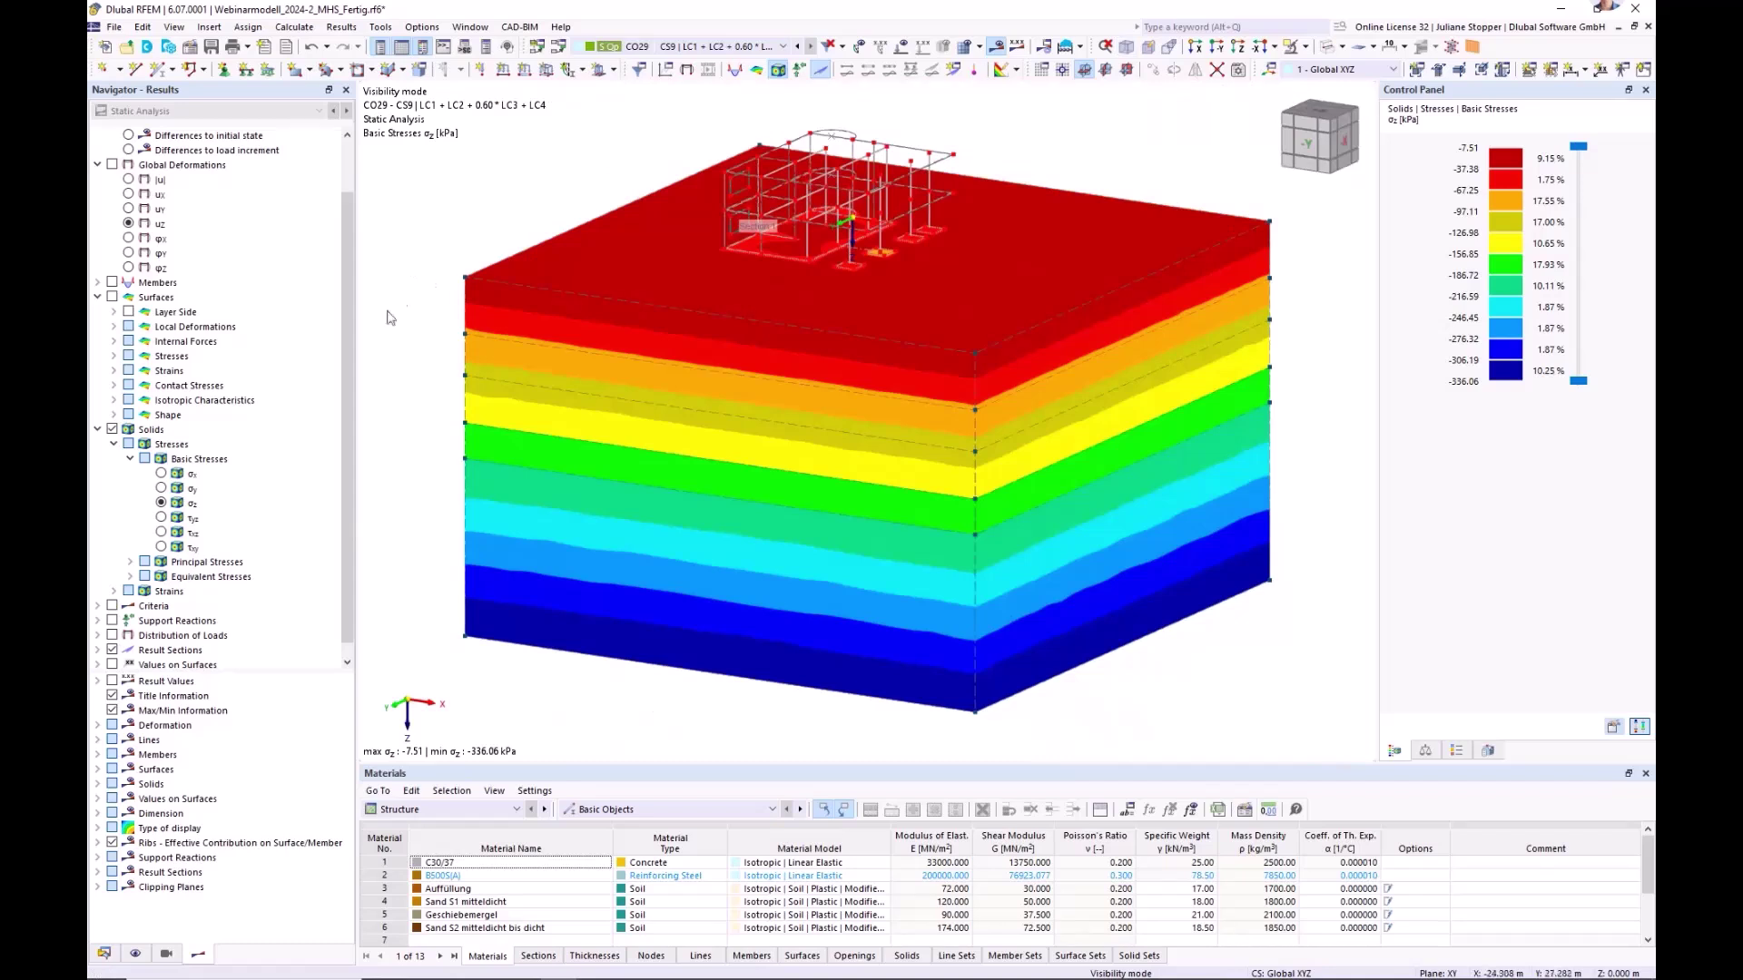
pyautogui.scroll(3, 347, 432)
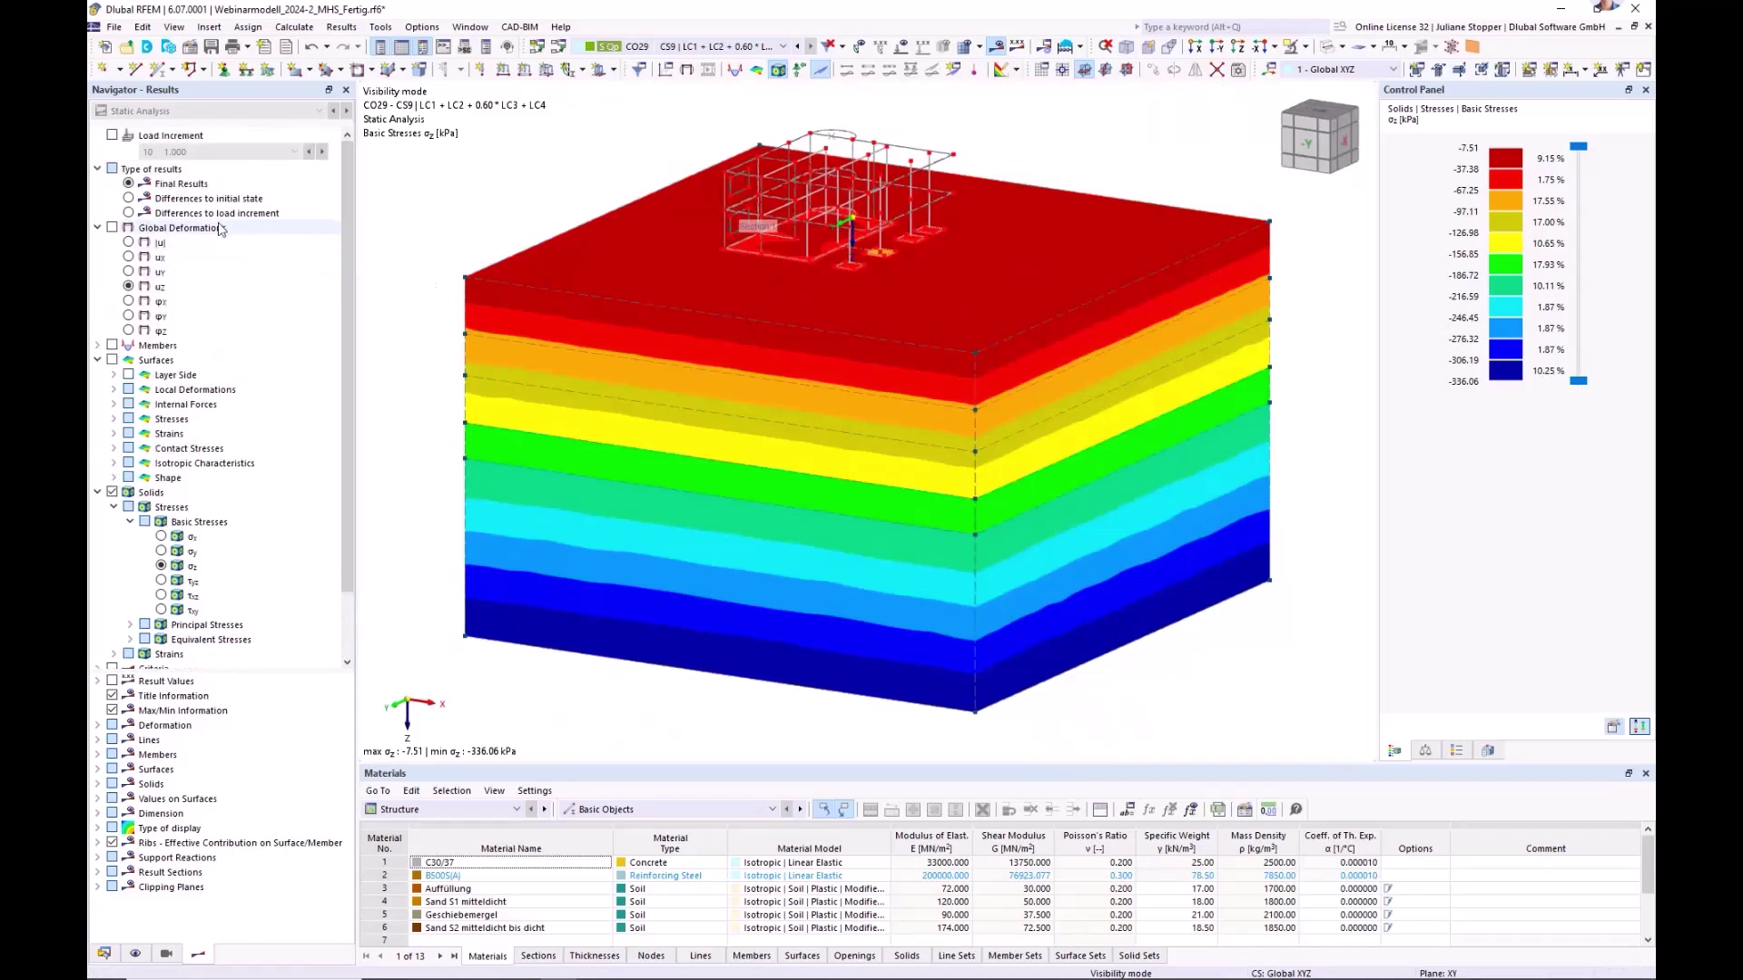
pyautogui.click(129, 199)
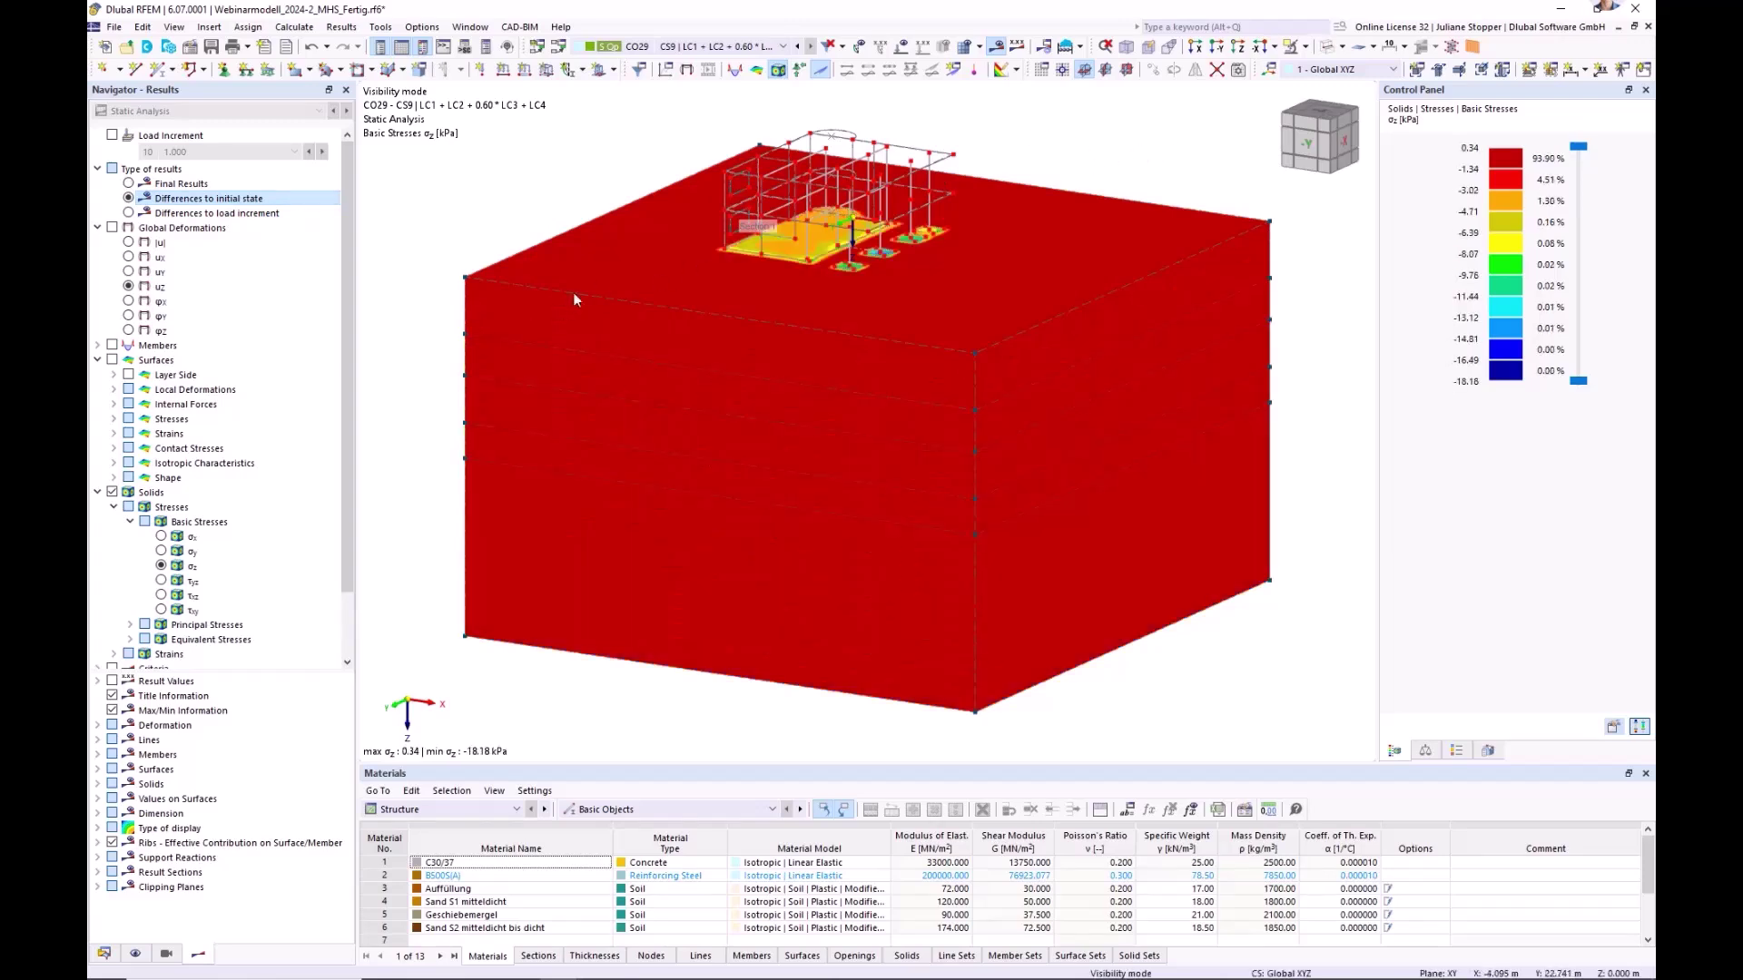
pyautogui.click(1240, 48)
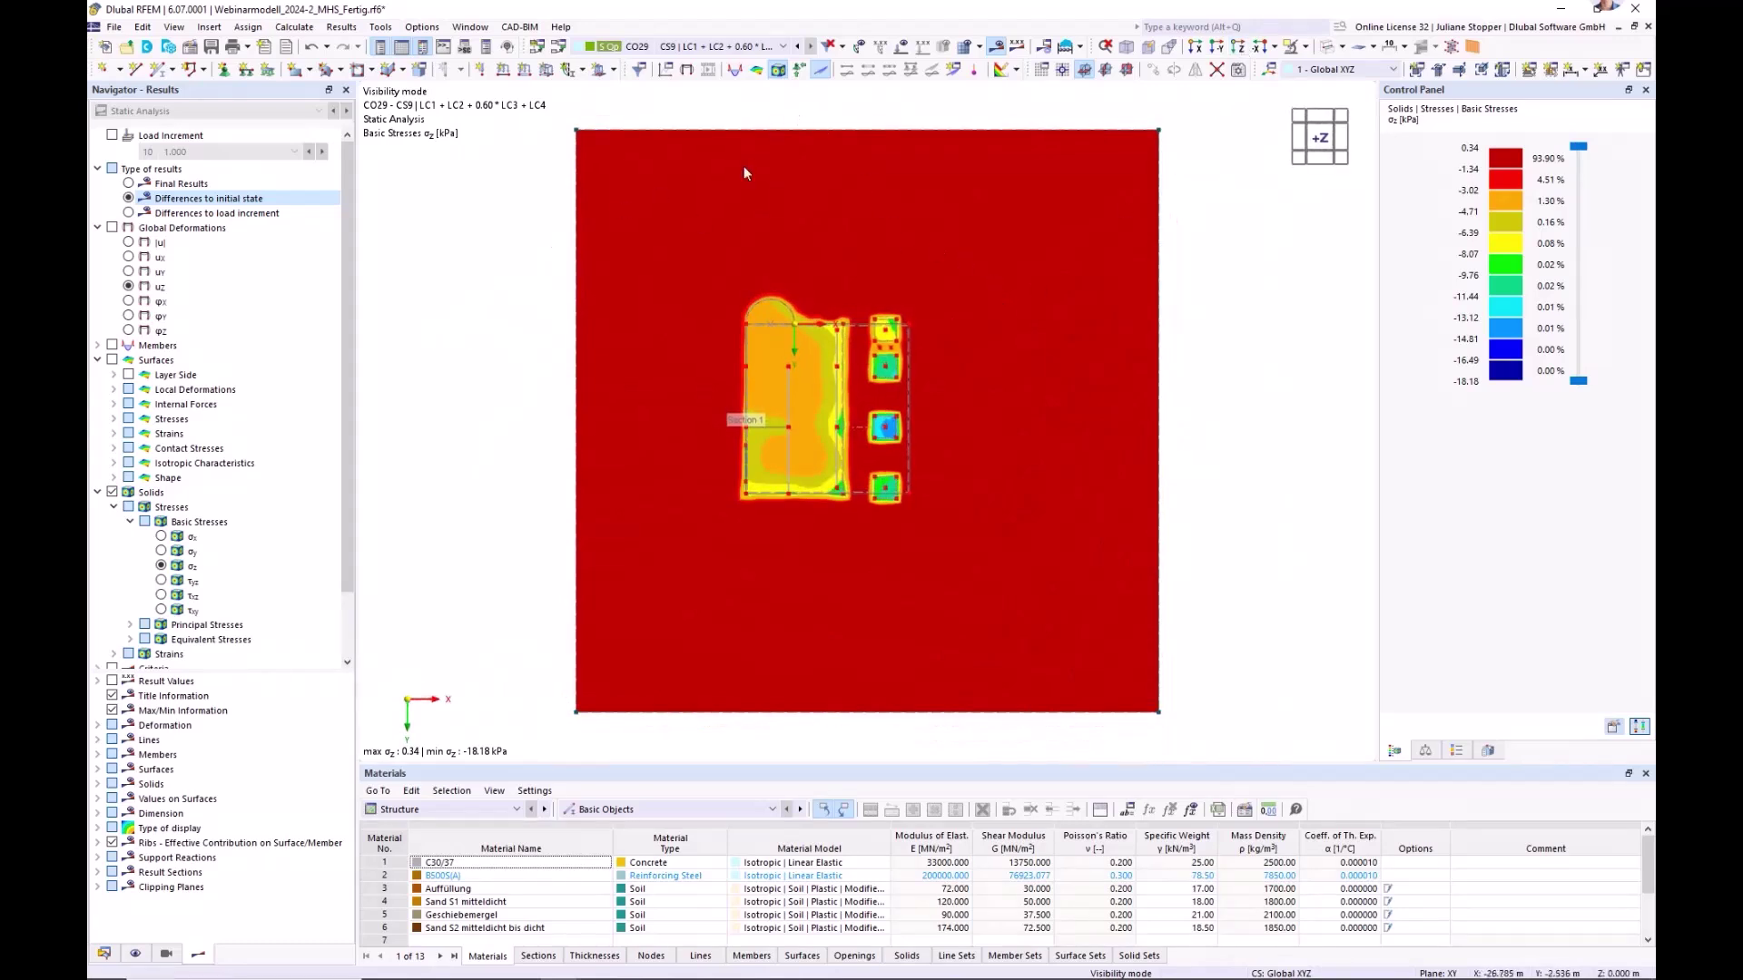
pyautogui.click(1126, 47)
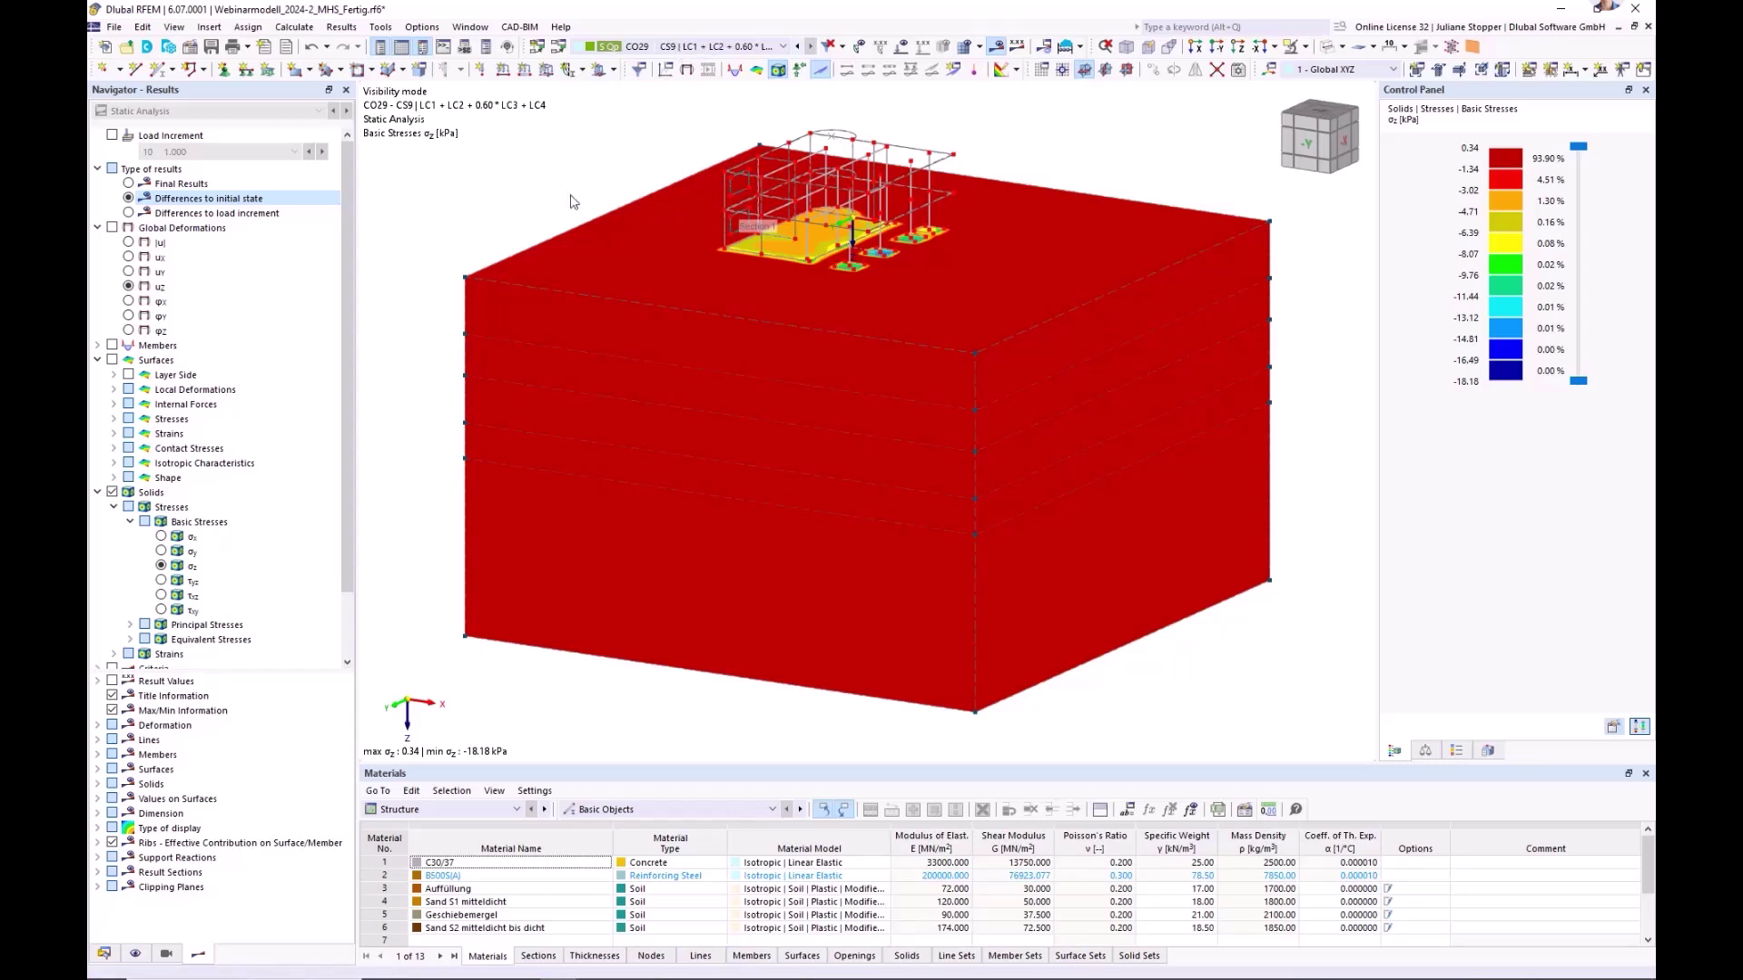
# - Switch the results to load combination CO27 and view the σz stress differences from above
pyautogui.click(835, 230)
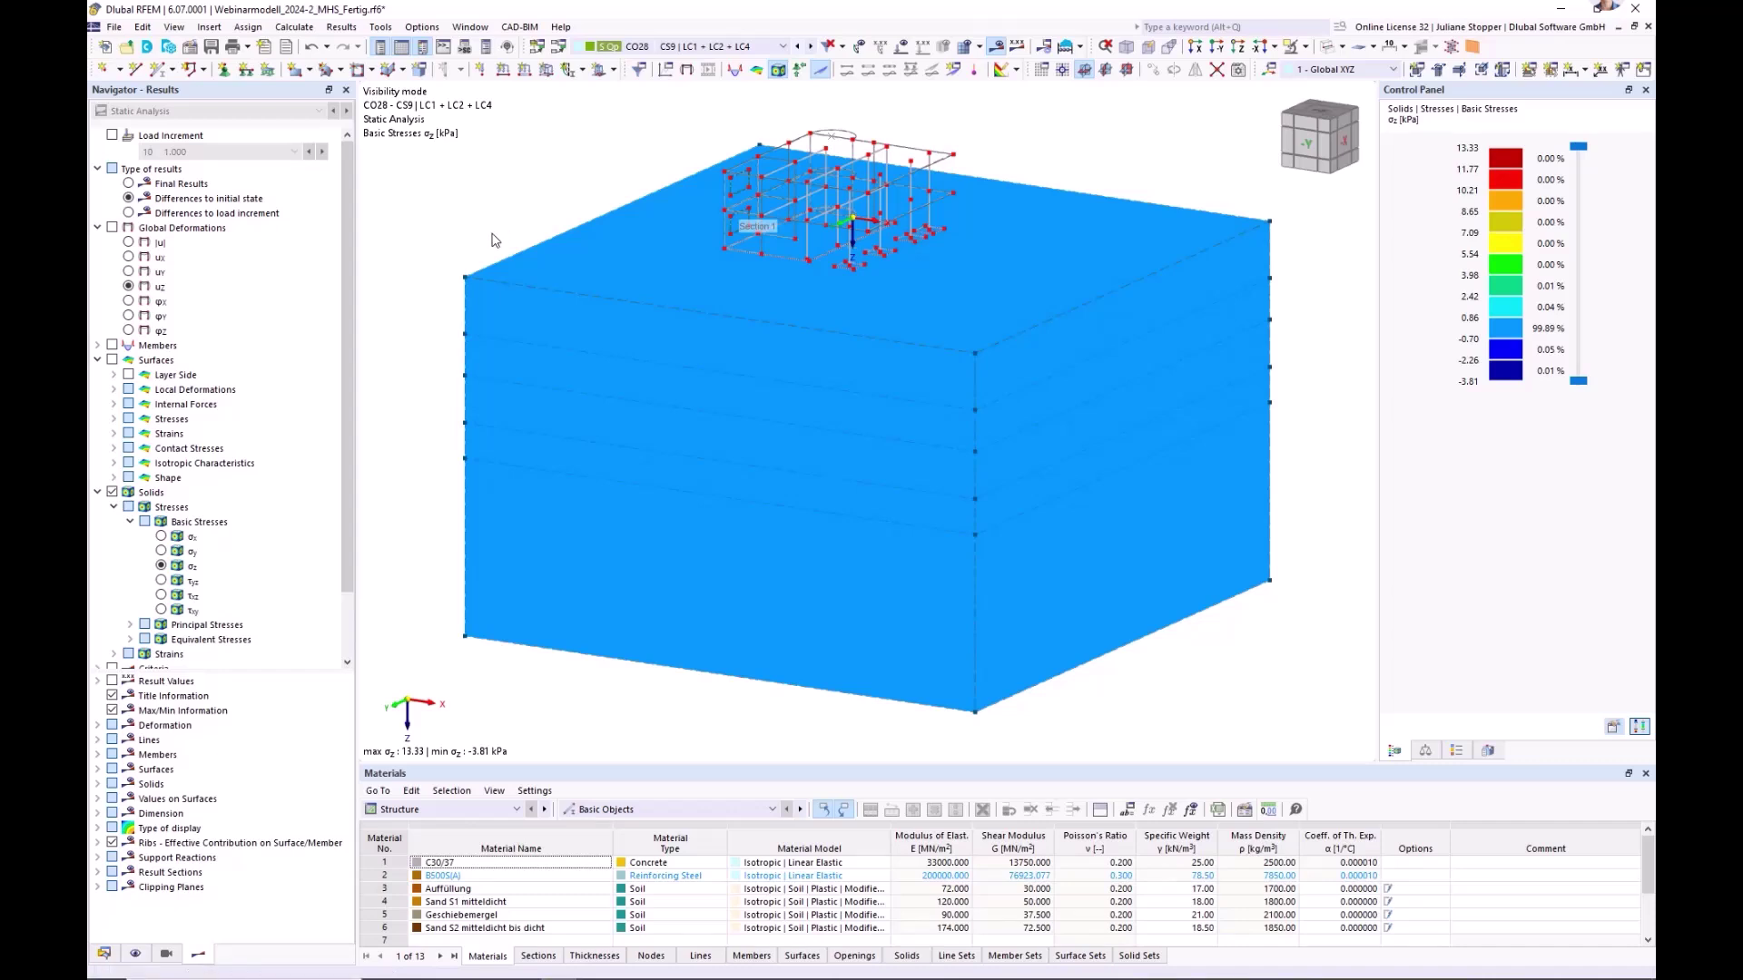
pyautogui.click(1237, 46)
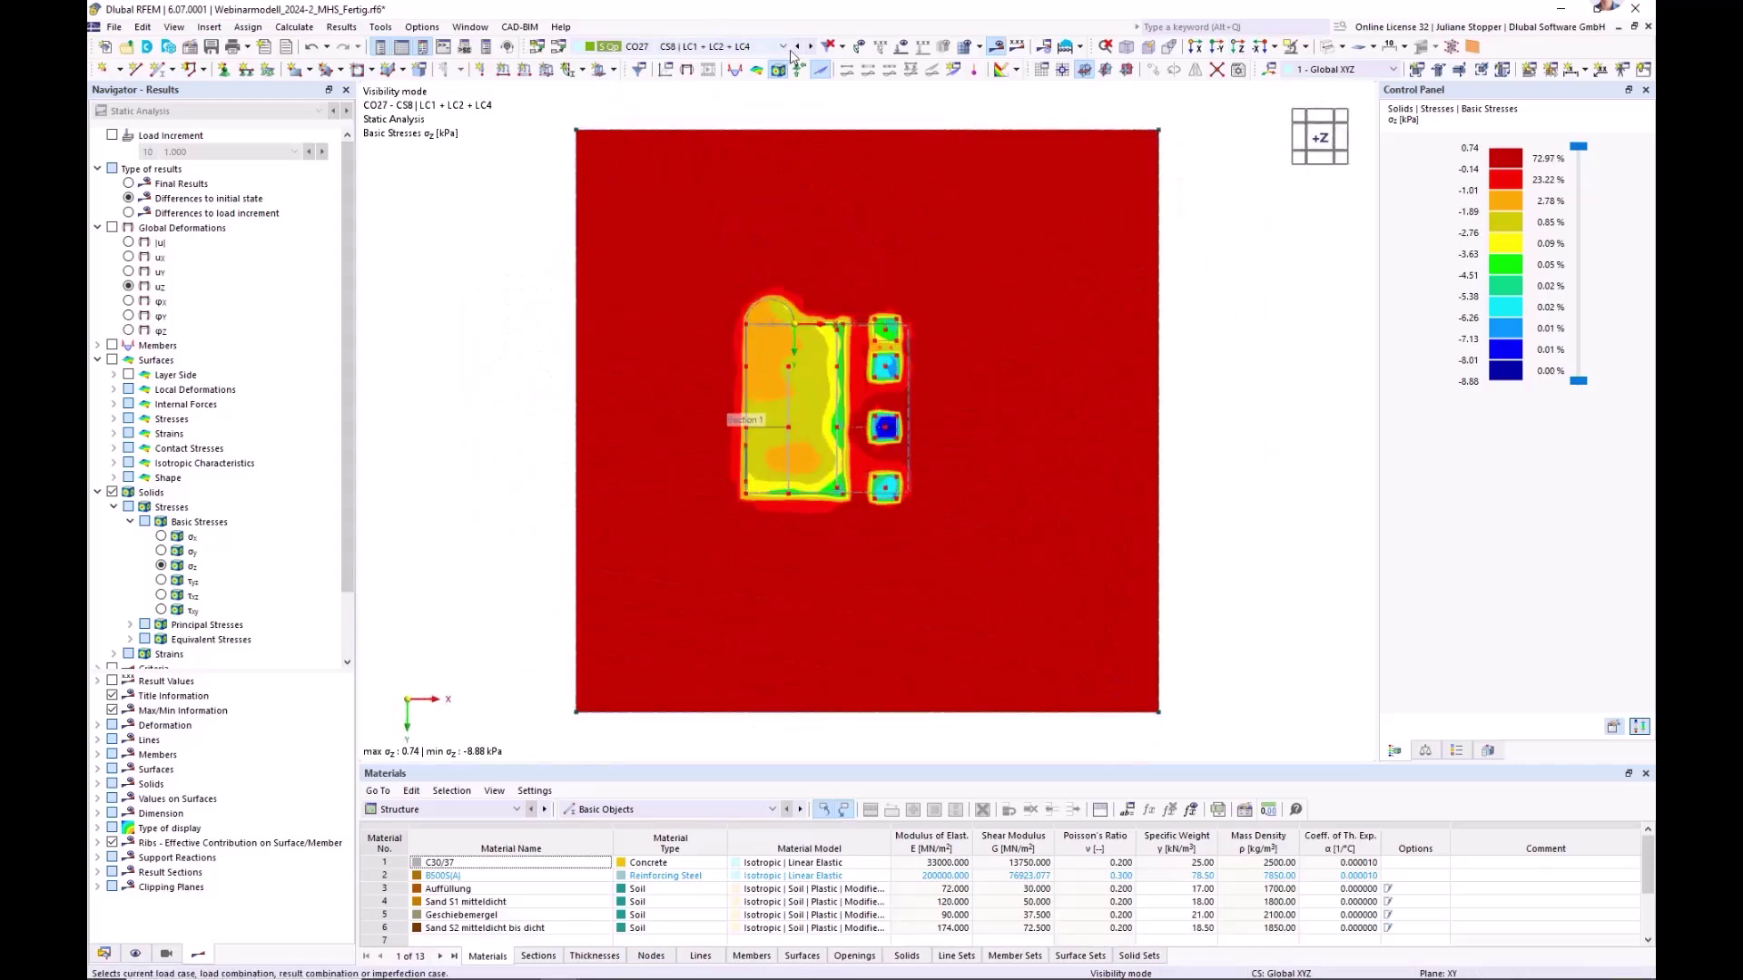
pyautogui.click(785, 48)
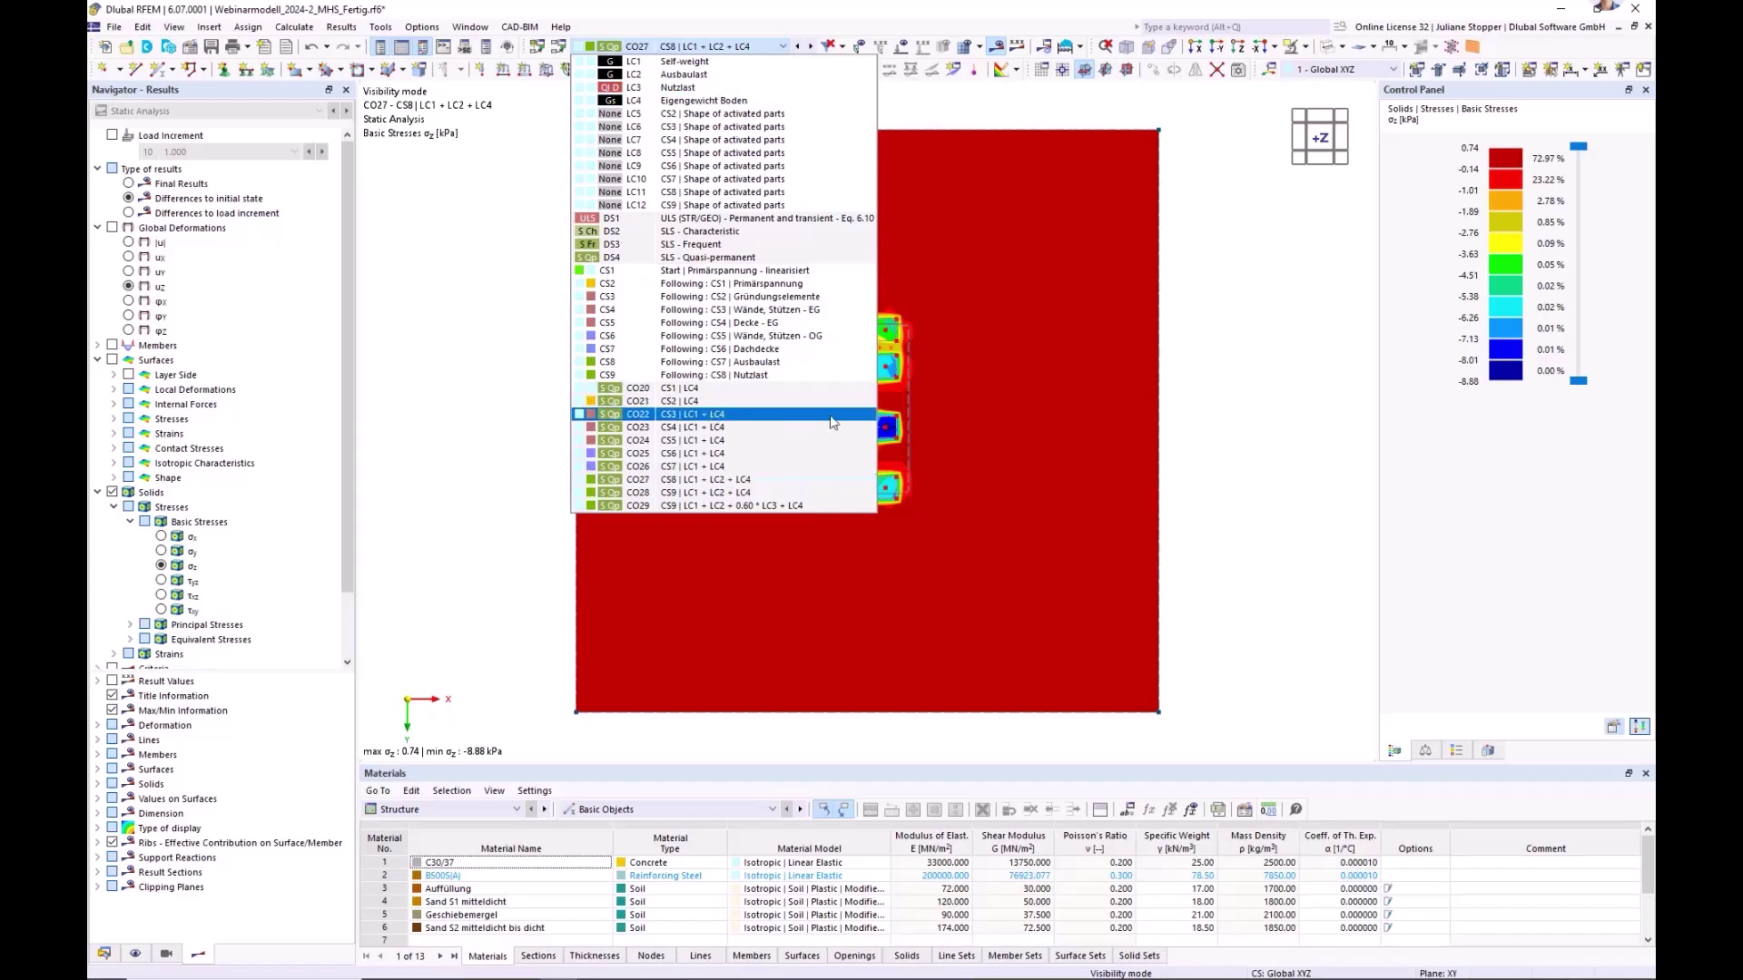
pyautogui.click(1295, 382)
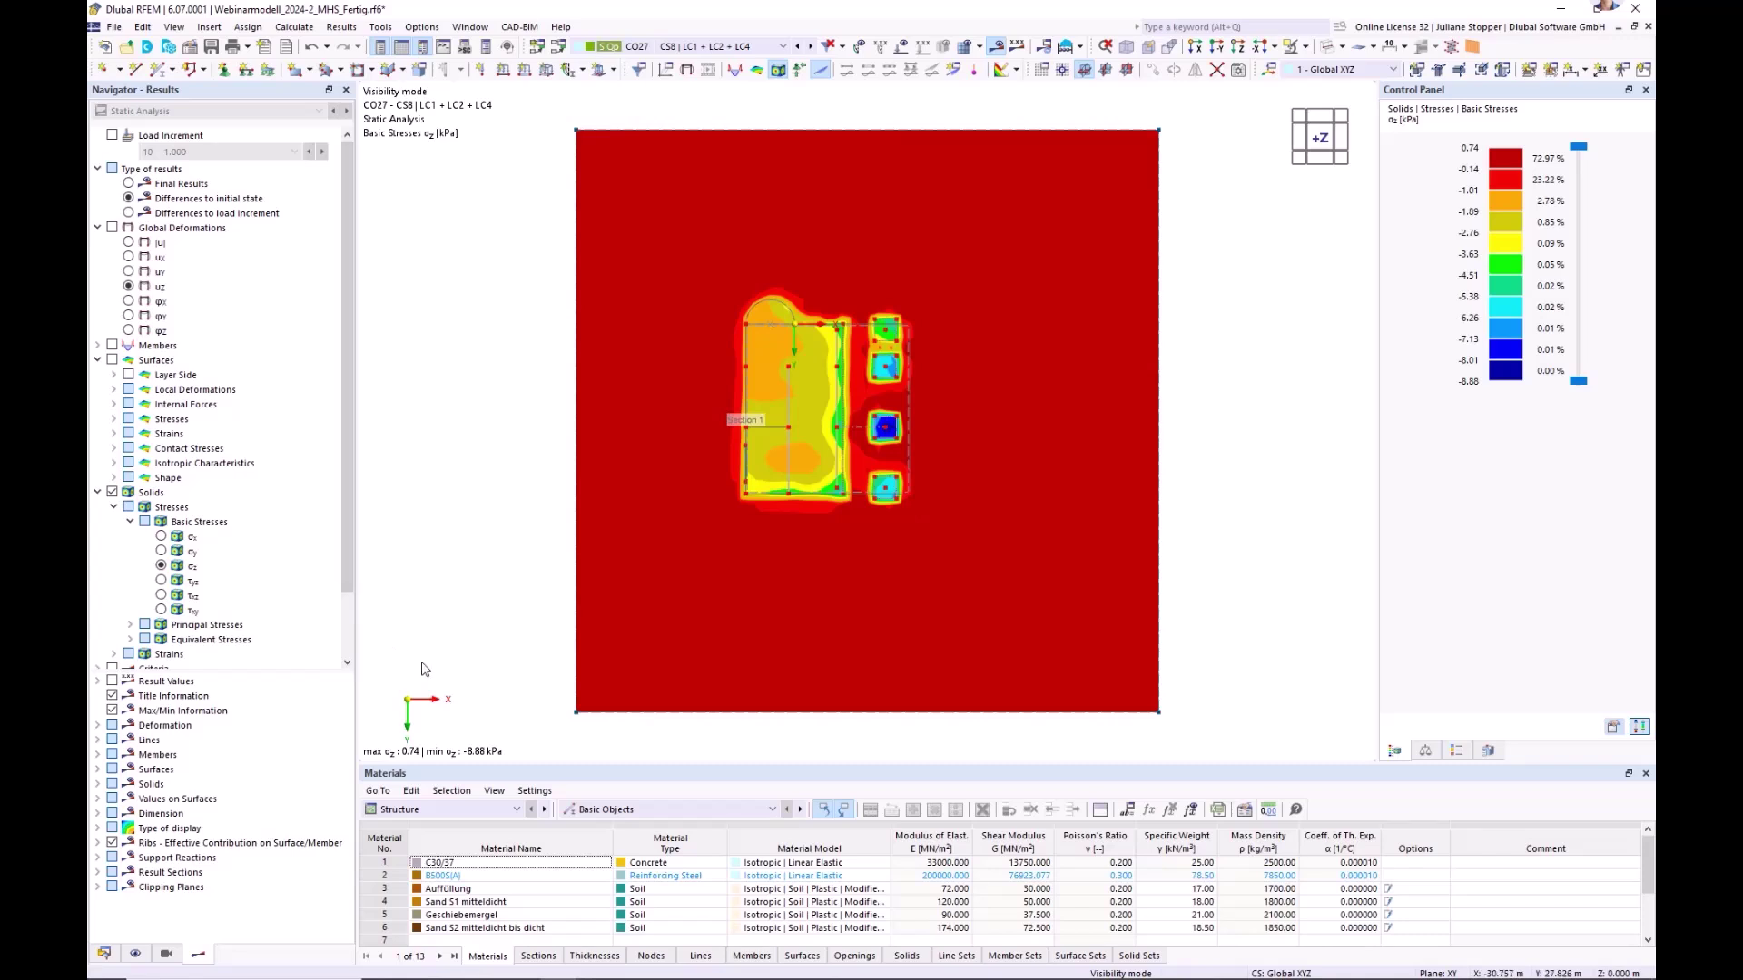
# - Display the principal stress σ3 on the solids instead of the basic stress σz
pyautogui.click(130, 624)
pyautogui.scroll(-3, 218, 540)
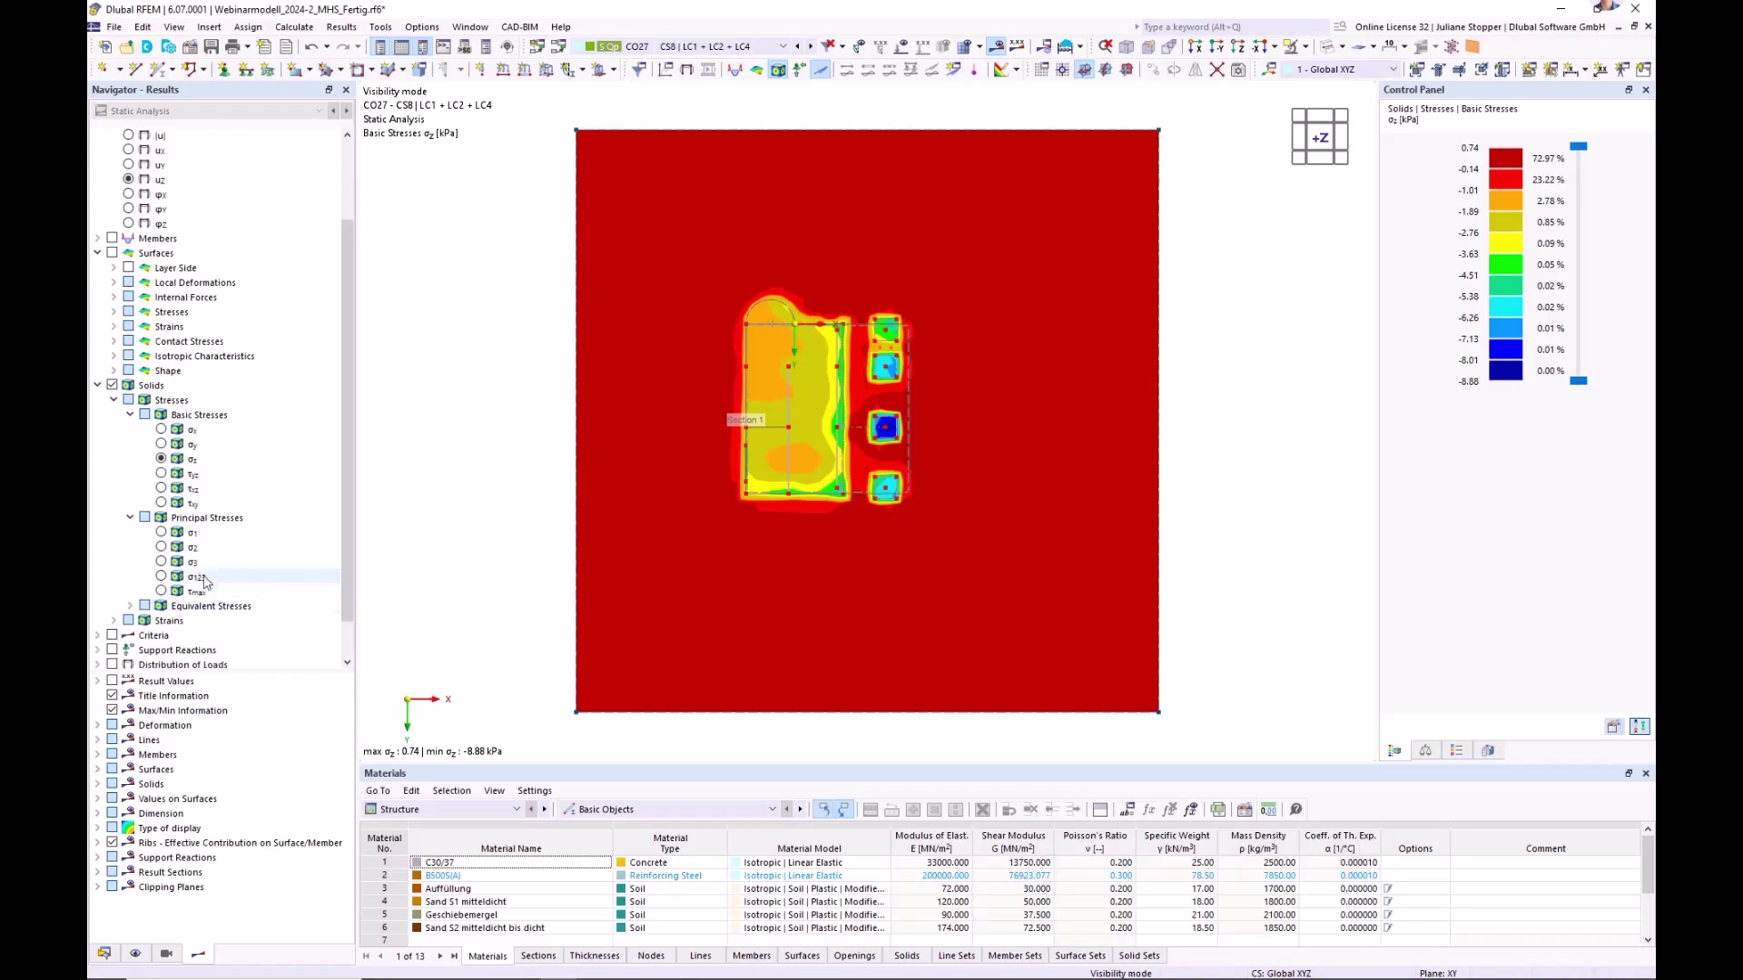
pyautogui.click(163, 565)
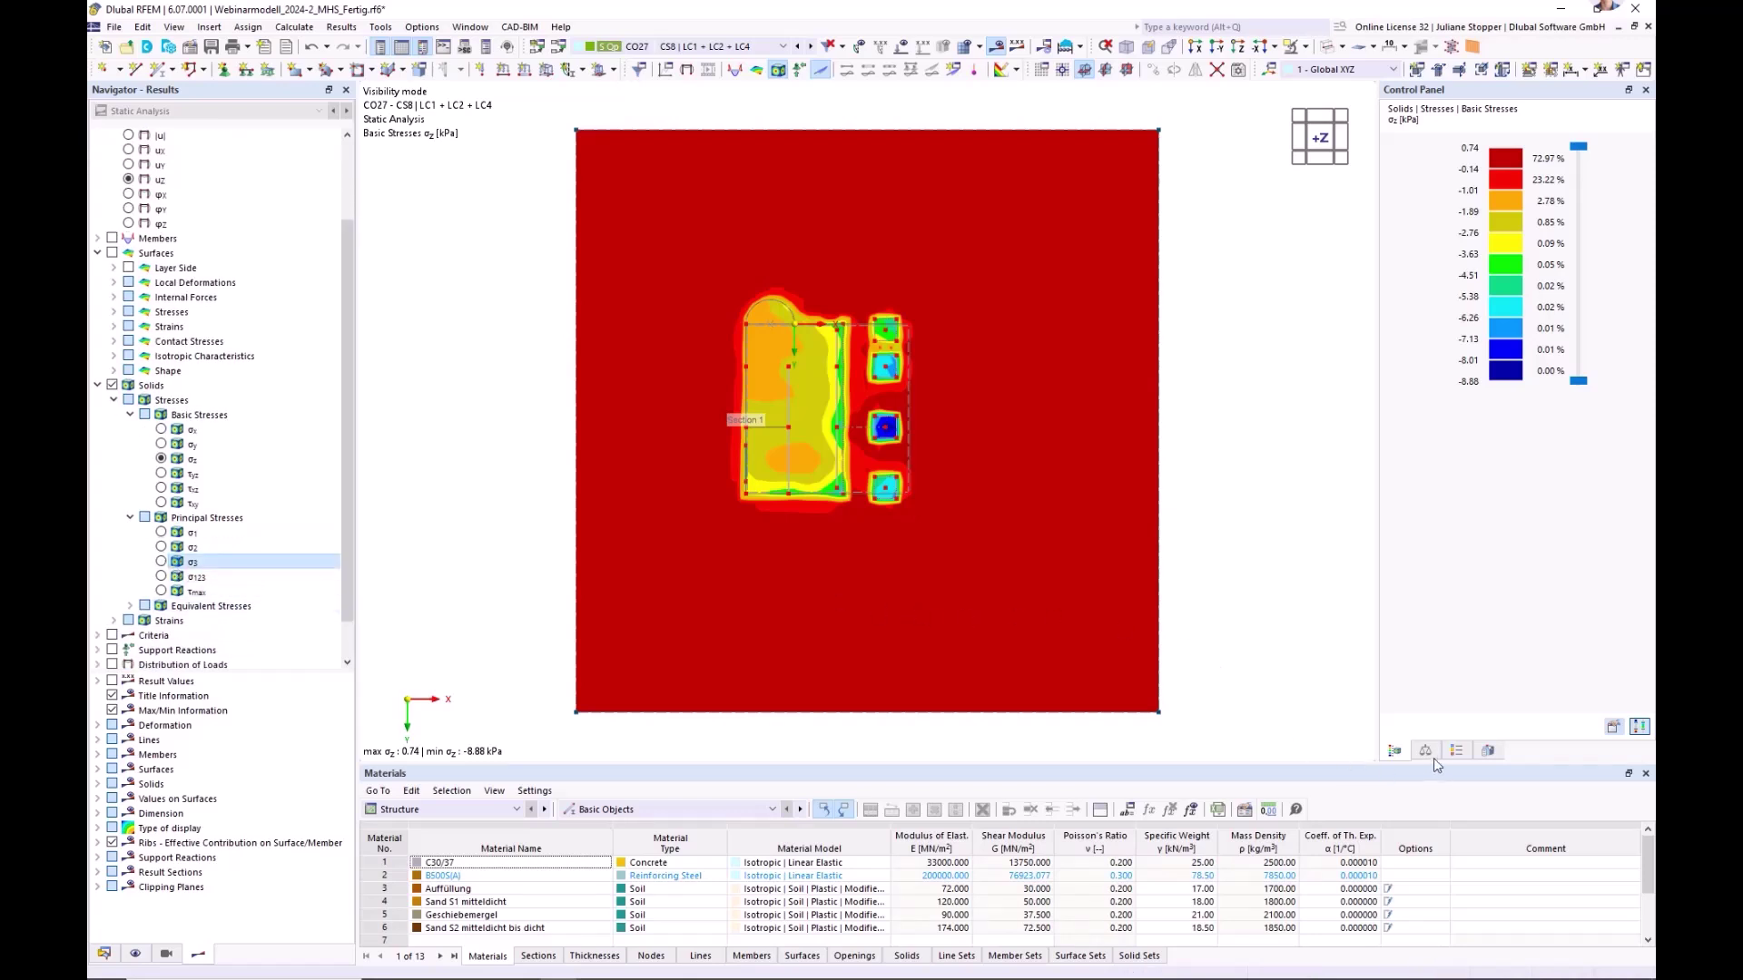
pyautogui.click(1330, 48)
pyautogui.click(1327, 47)
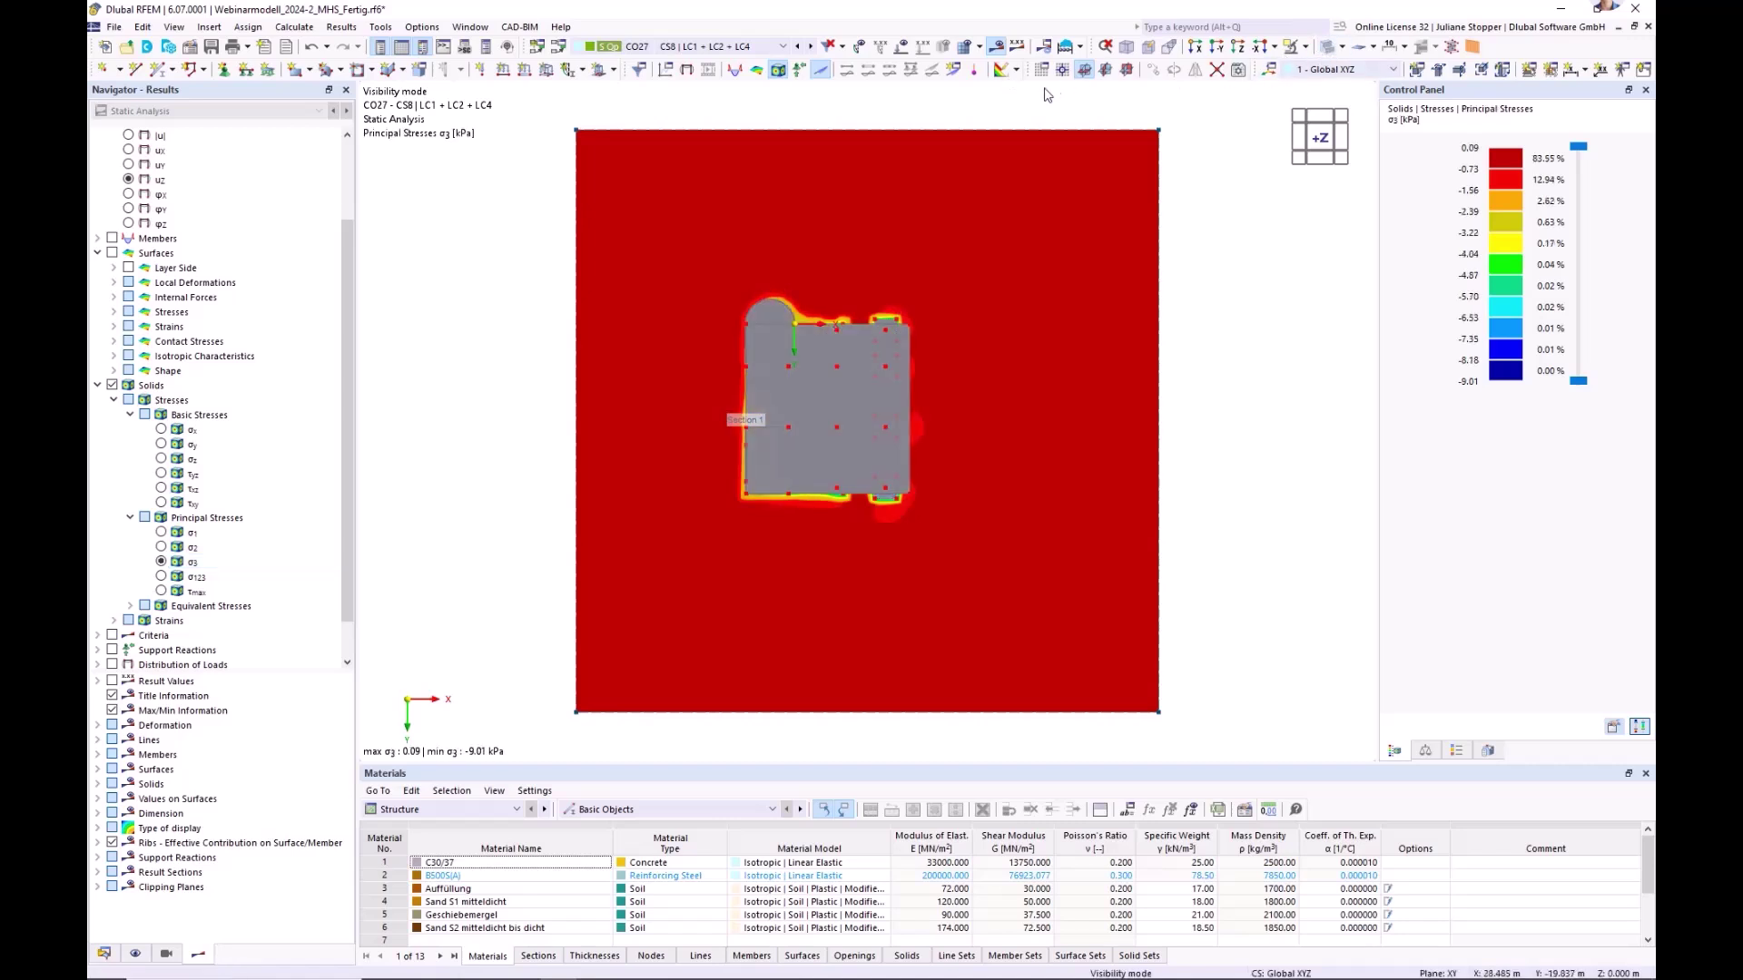
pyautogui.click(1327, 48)
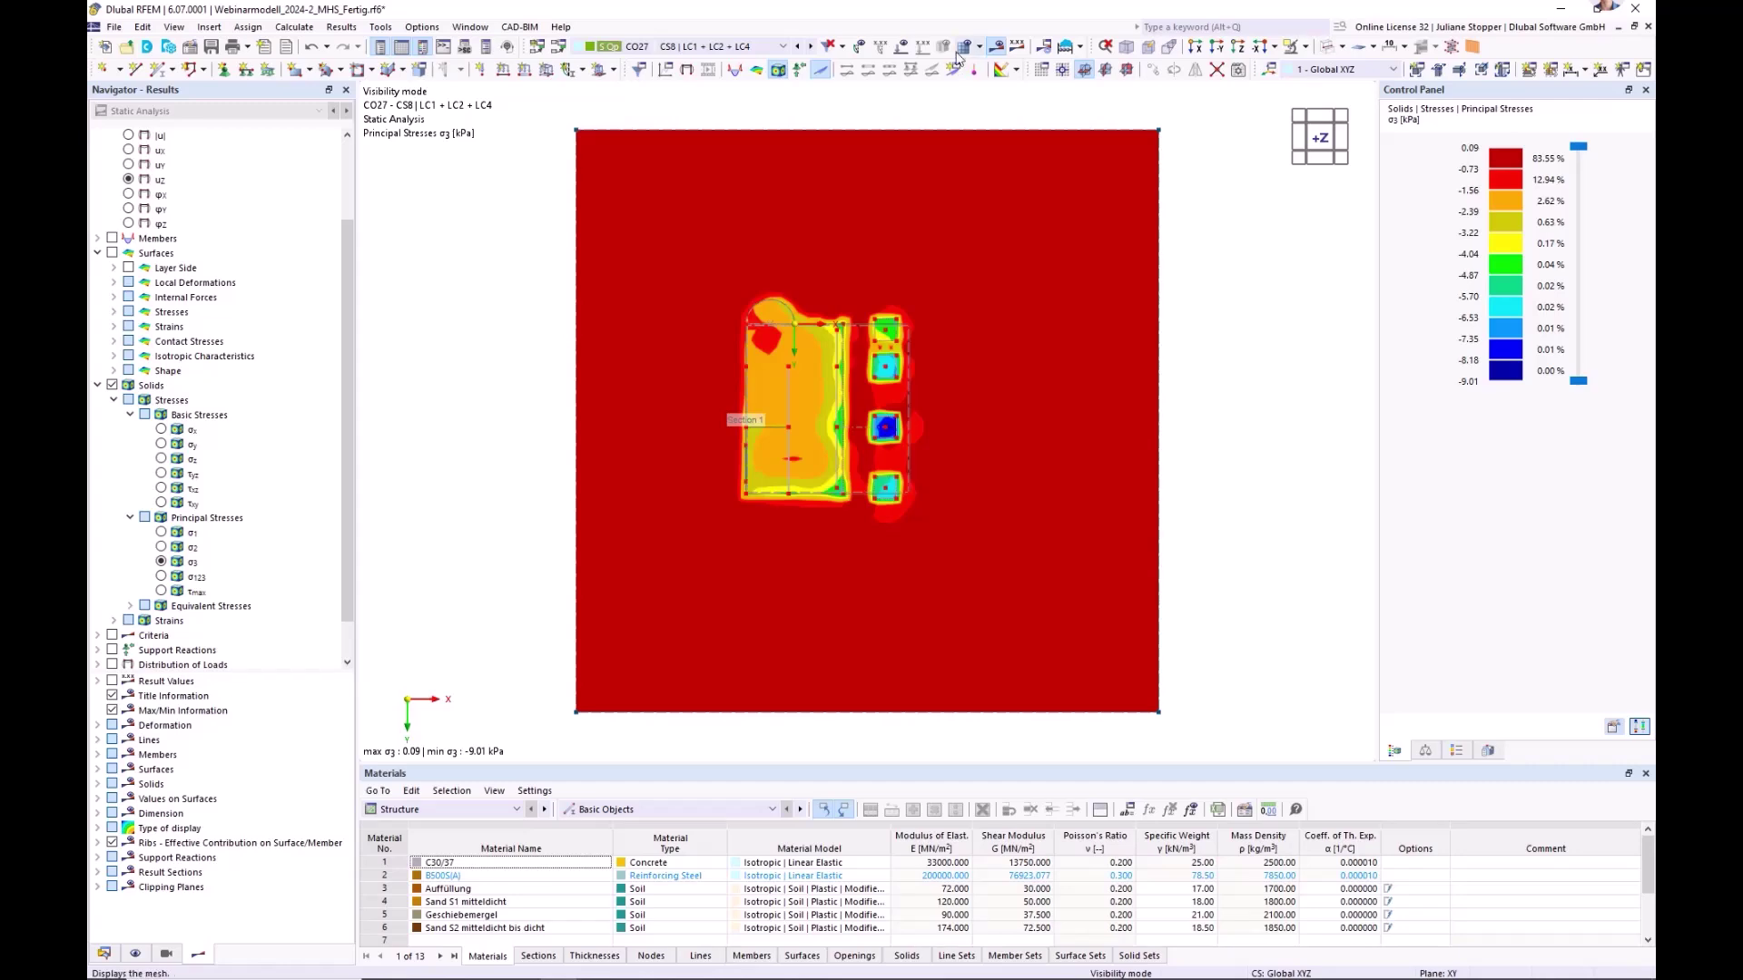
# - View the model along the X axis and turn on the display of the solid objects
pyautogui.click(1194, 48)
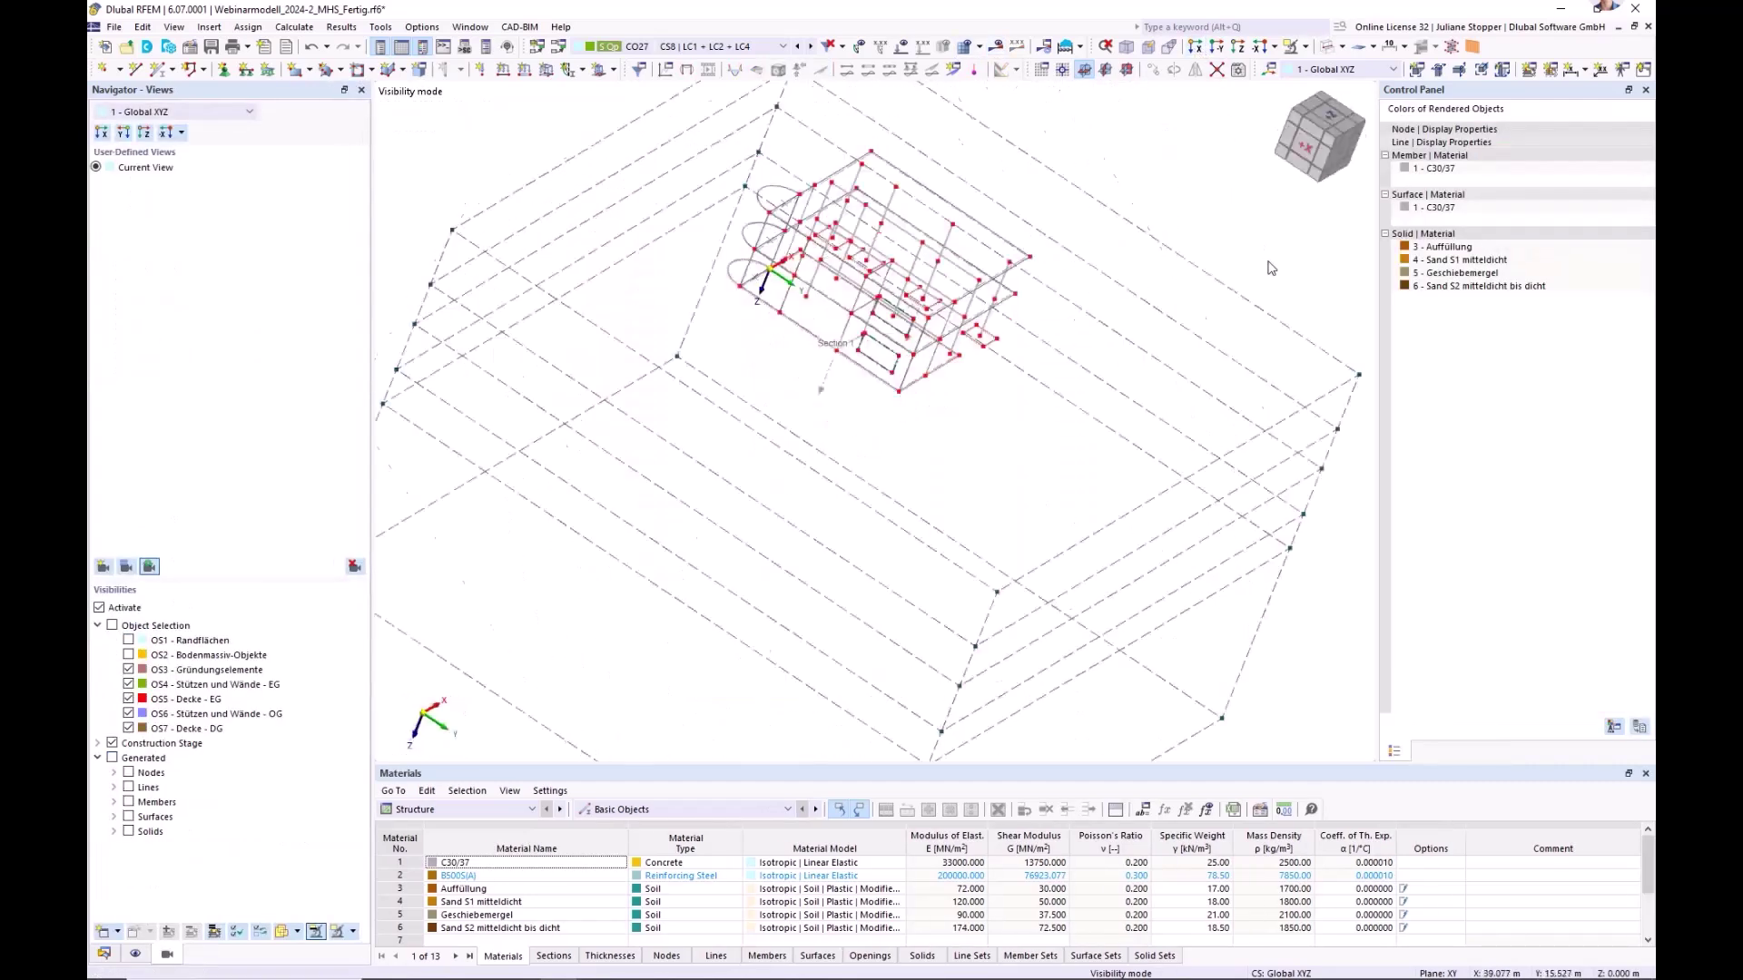
pyautogui.click(135, 954)
pyautogui.click(145, 211)
pyautogui.click(145, 212)
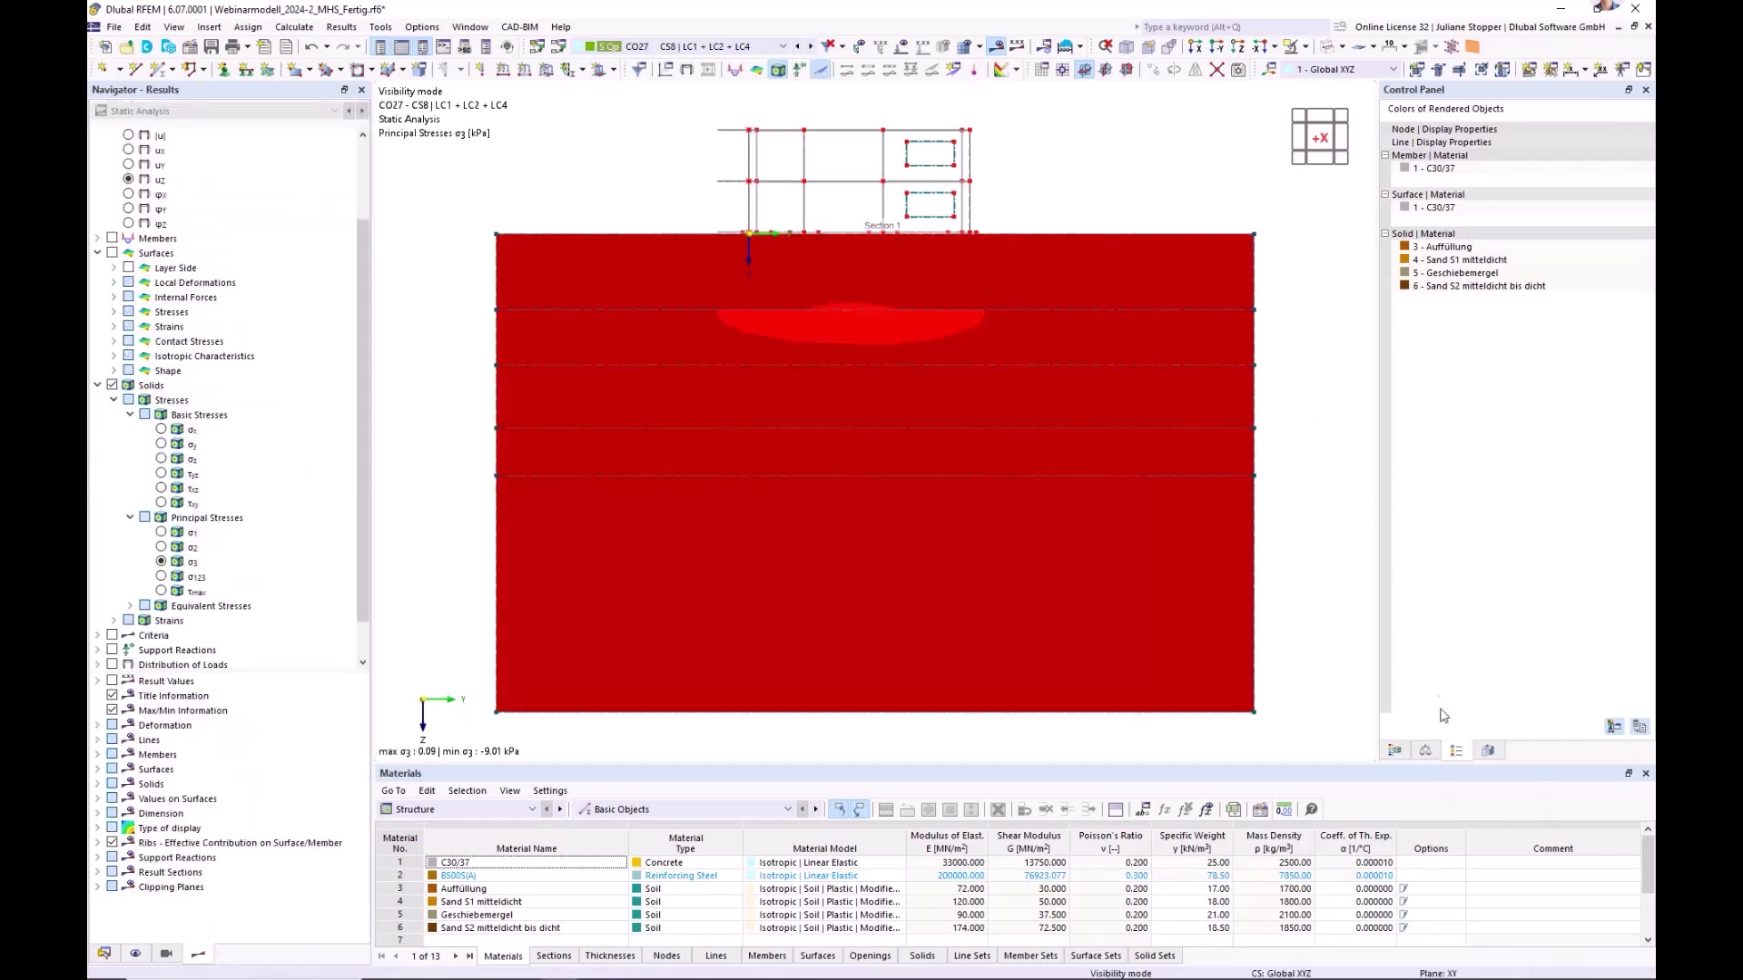
# - Limit the solid results to the current selection of the uppermost soil layer and collapse the Solids result group
pyautogui.click(1399, 751)
pyautogui.click(1487, 750)
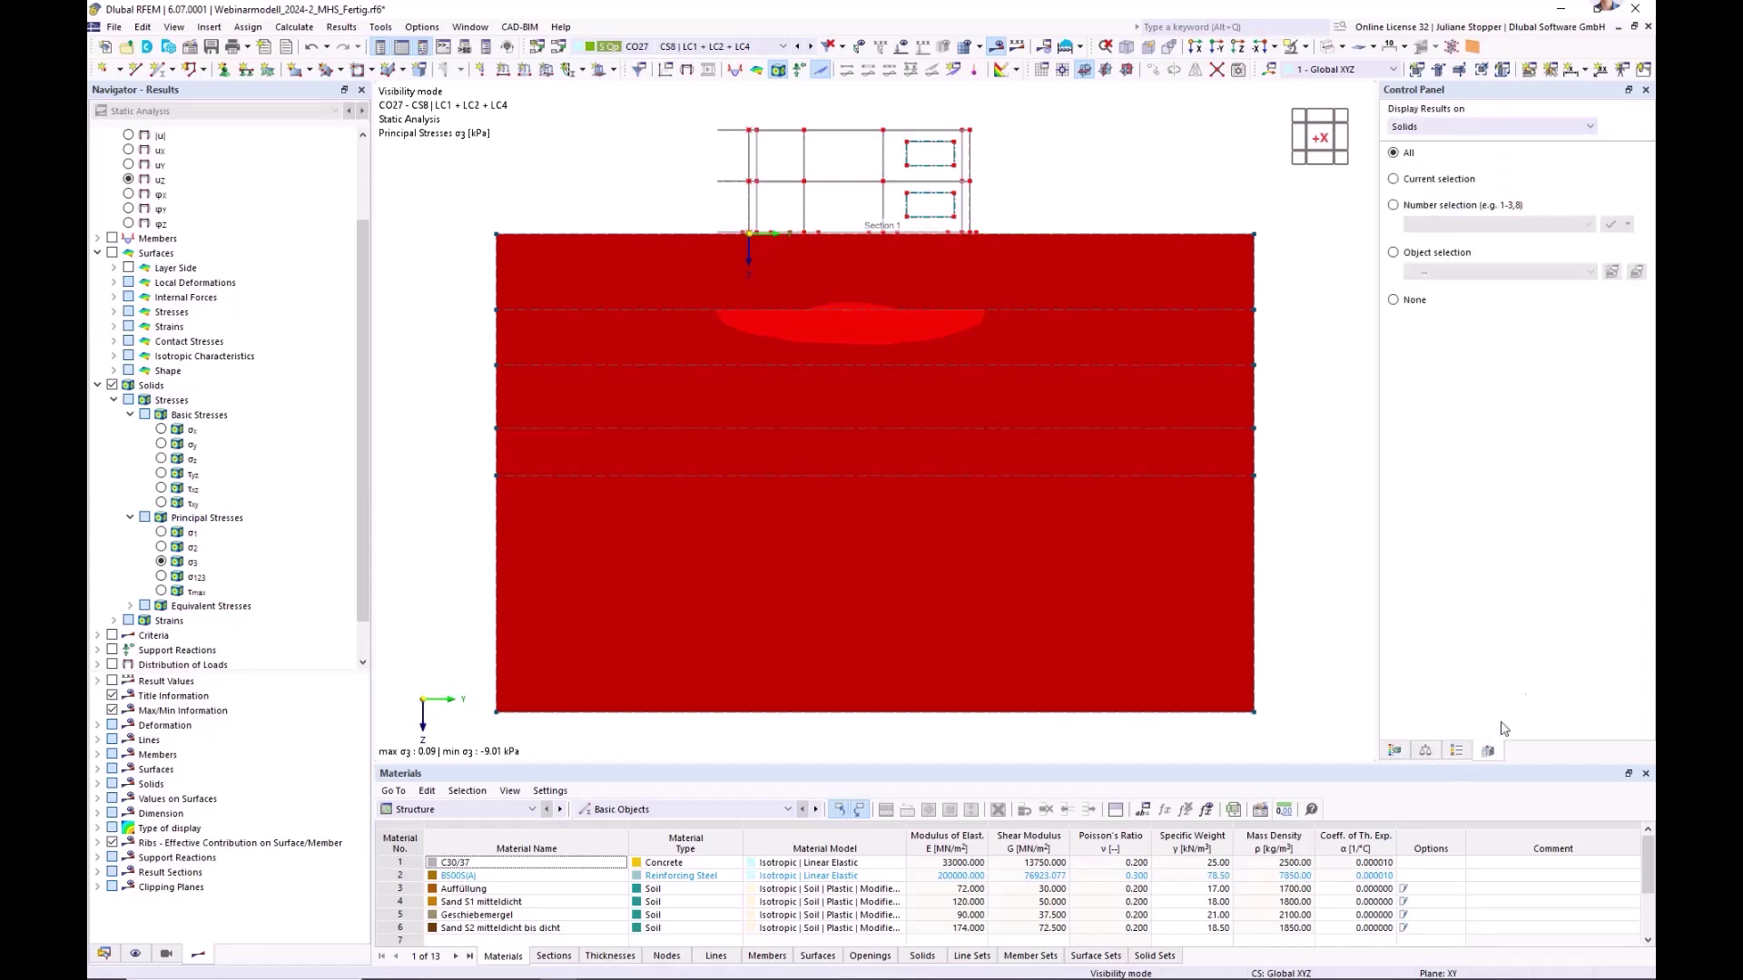
pyautogui.click(1394, 181)
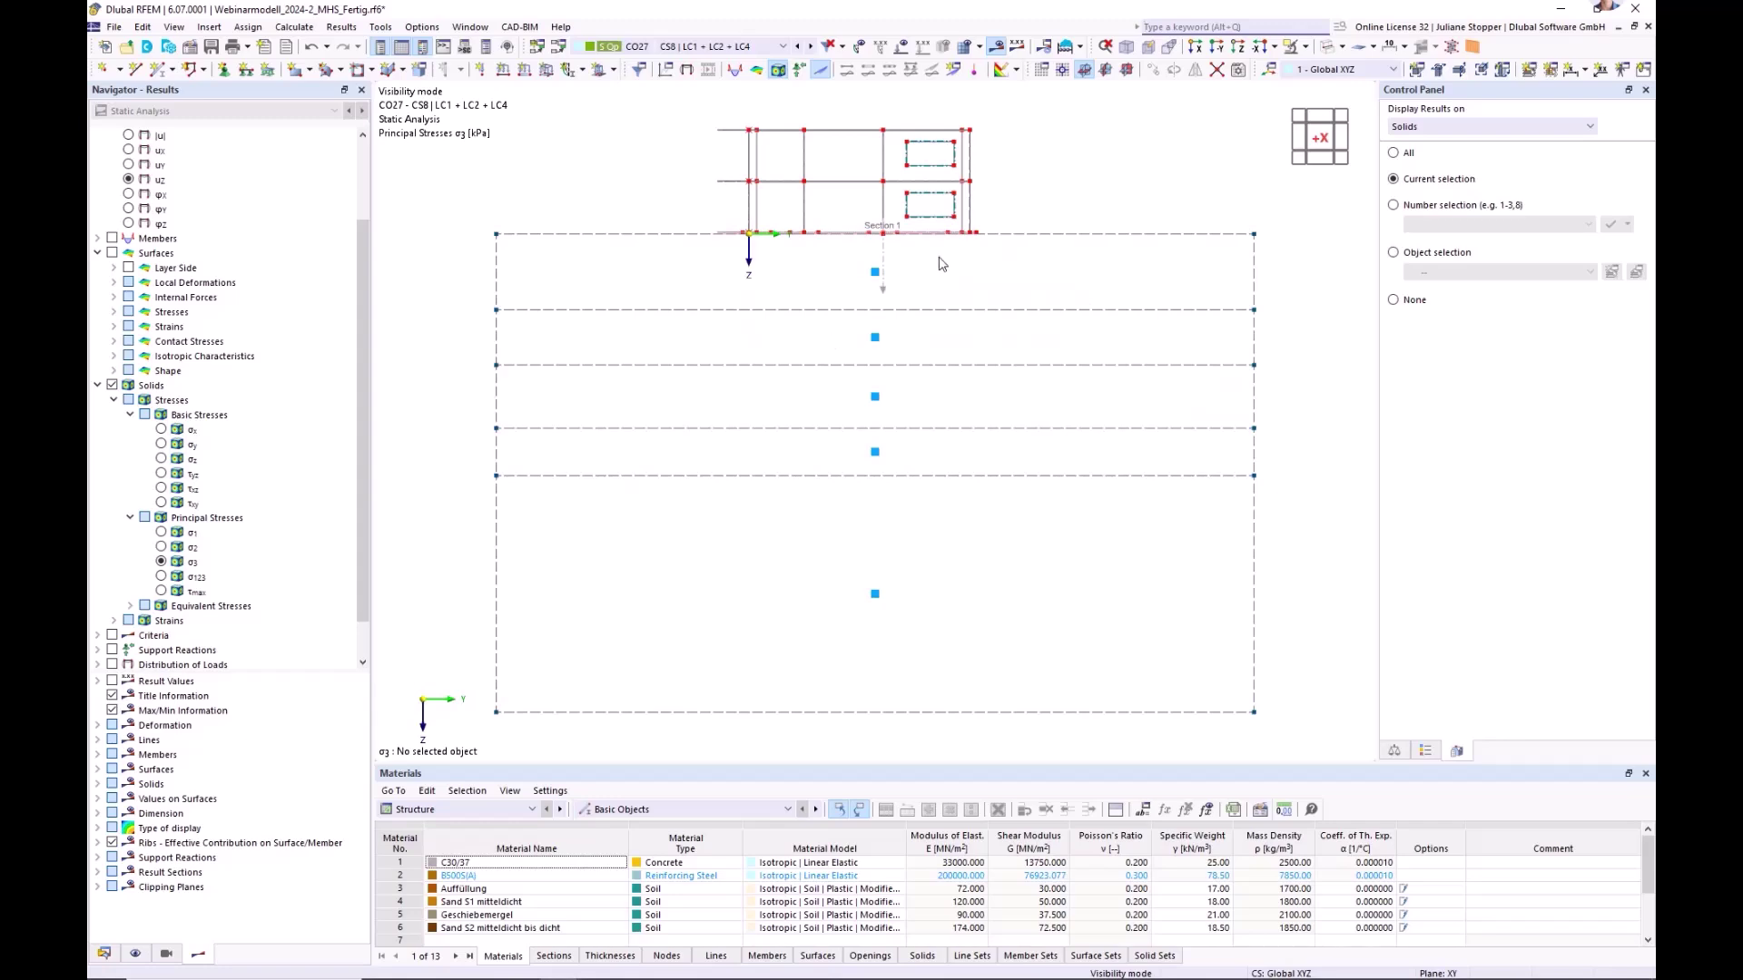
pyautogui.moveTo(939, 256); pyautogui.dragTo(853, 294)
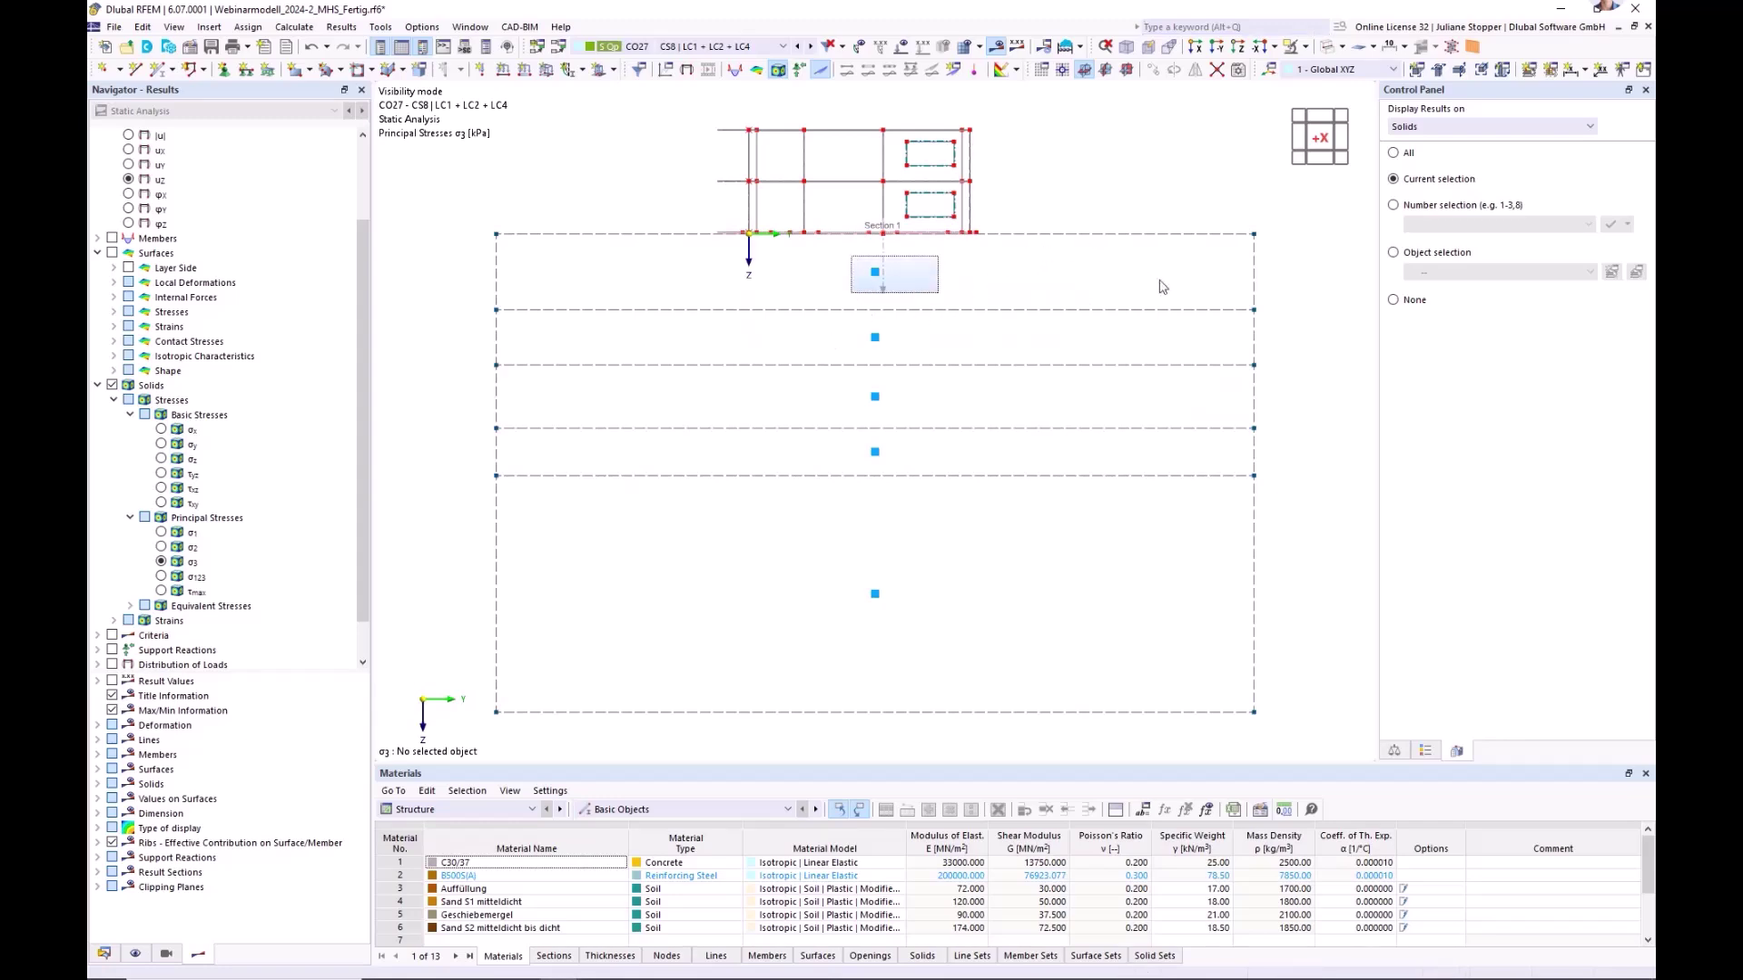
pyautogui.keyDown('ctrl'); pyautogui.moveTo(1324, 246); pyautogui.dragTo(1247, 311, button='middle'); pyautogui.keyUp('ctrl')
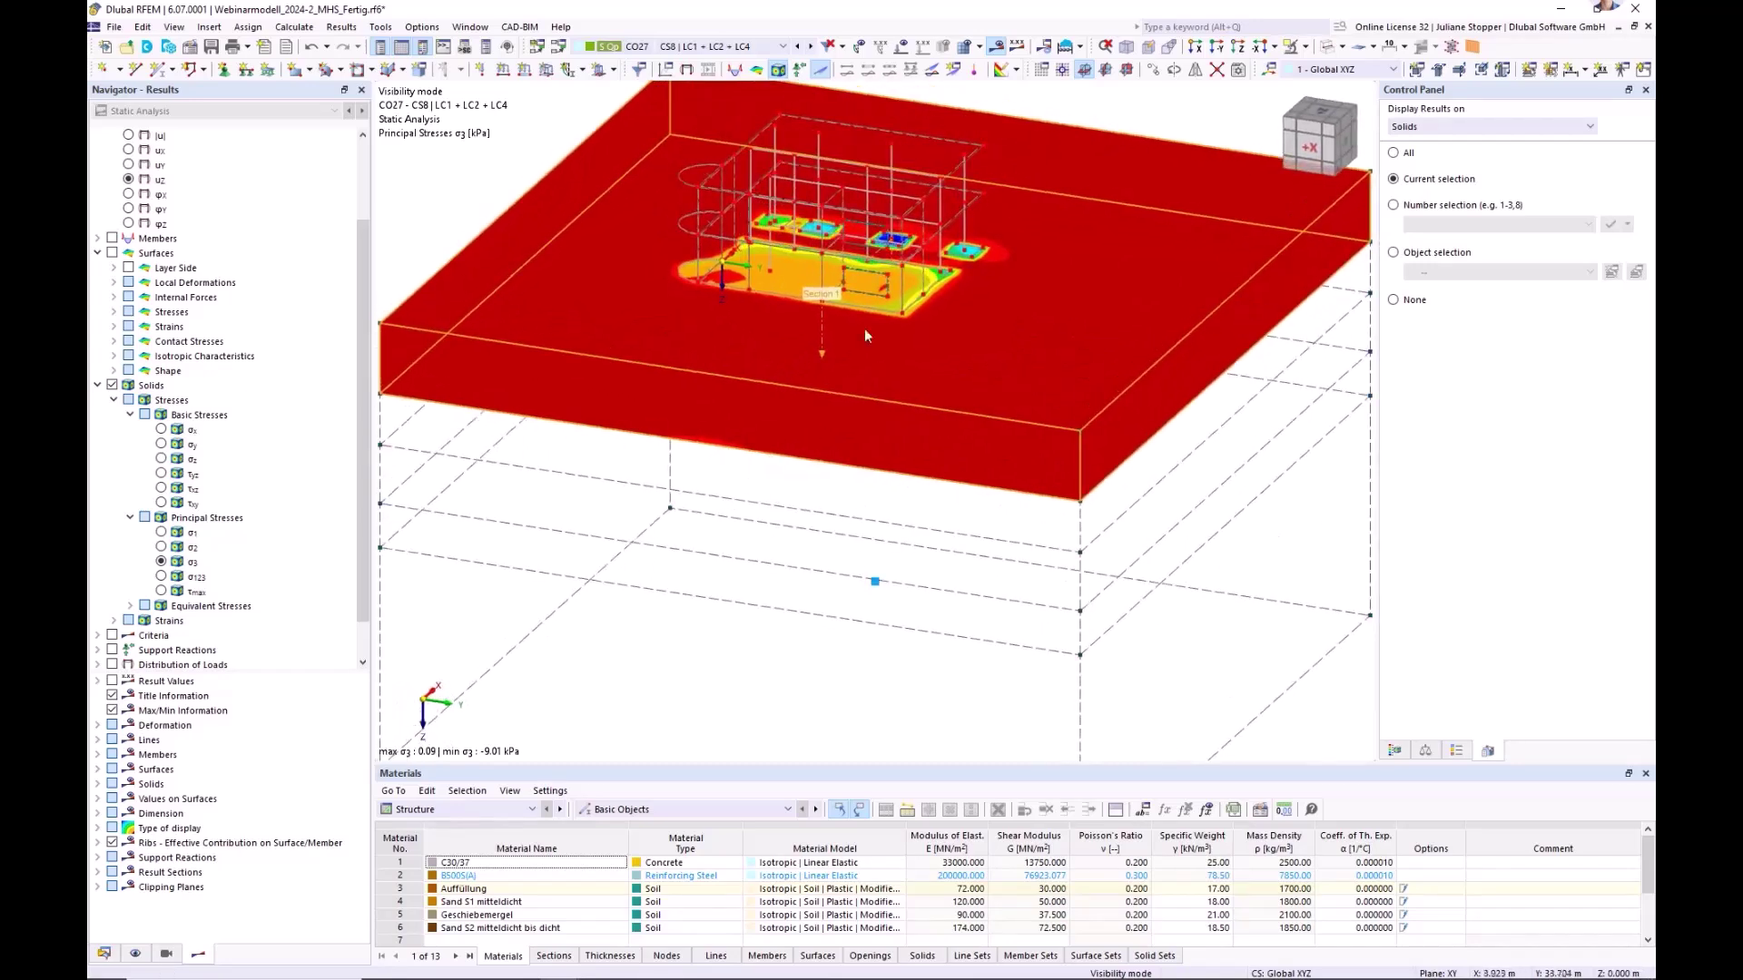
pyautogui.scroll(3, 303, 372)
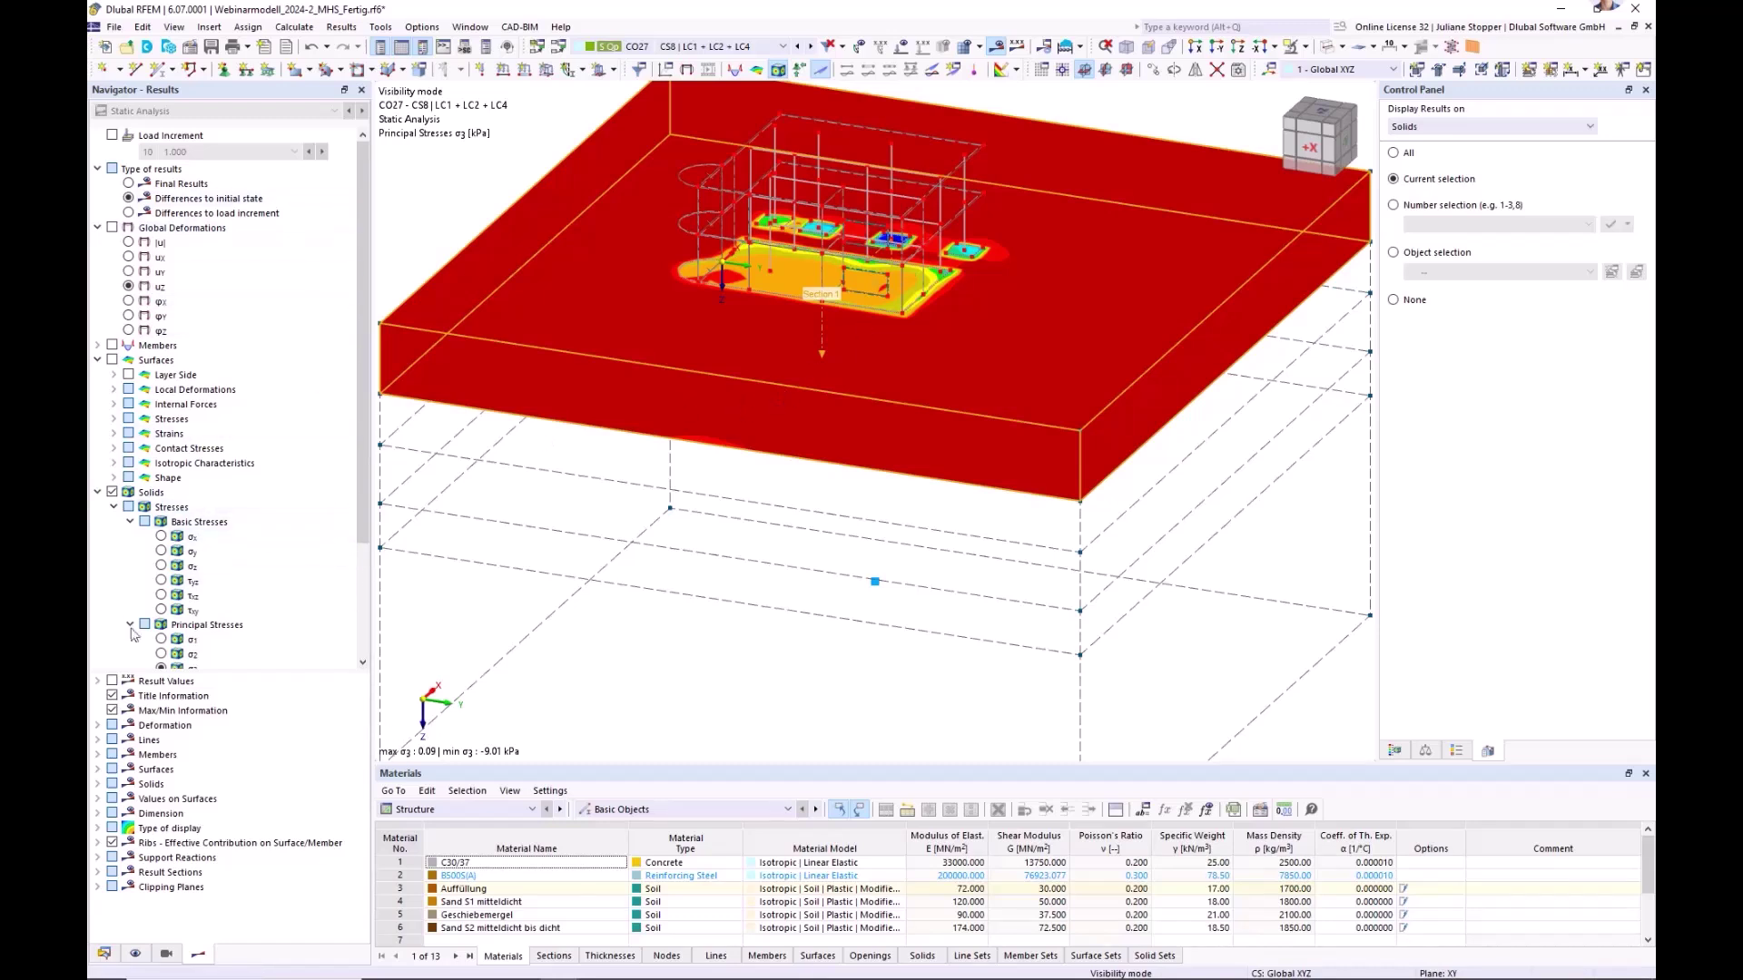
pyautogui.click(97, 492)
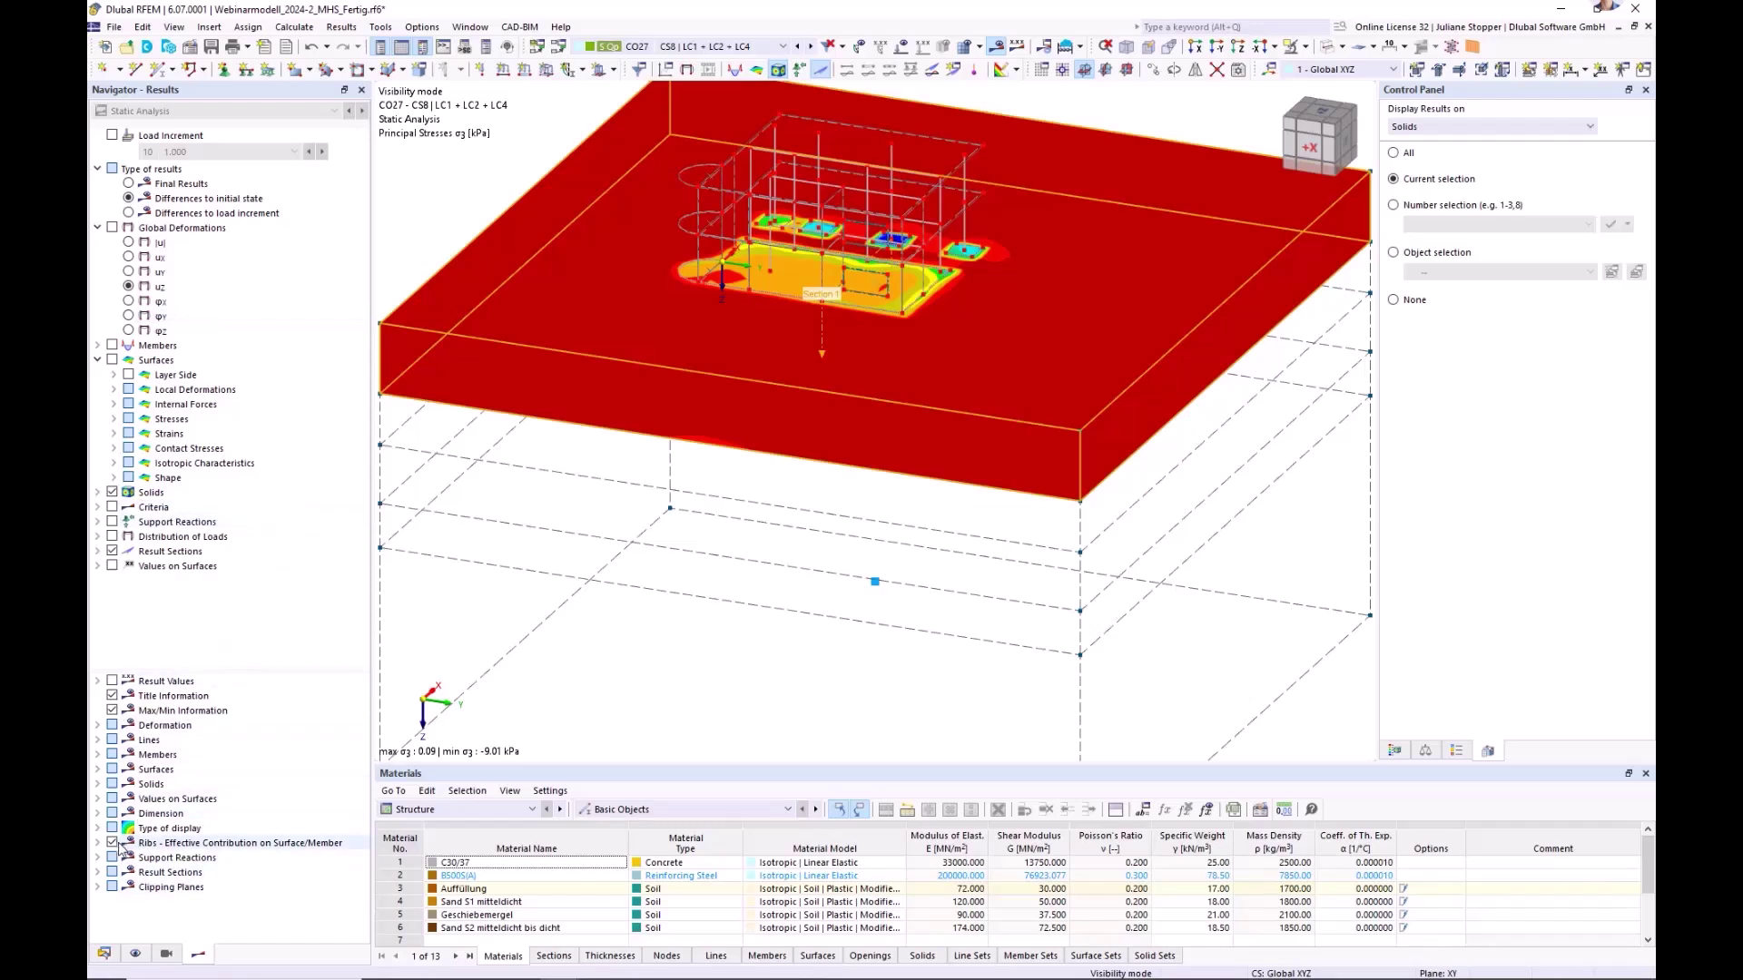
# - Display the solid results as Isobands - Solids and switch the displayed stress to the basic stress σz
pyautogui.click(97, 828)
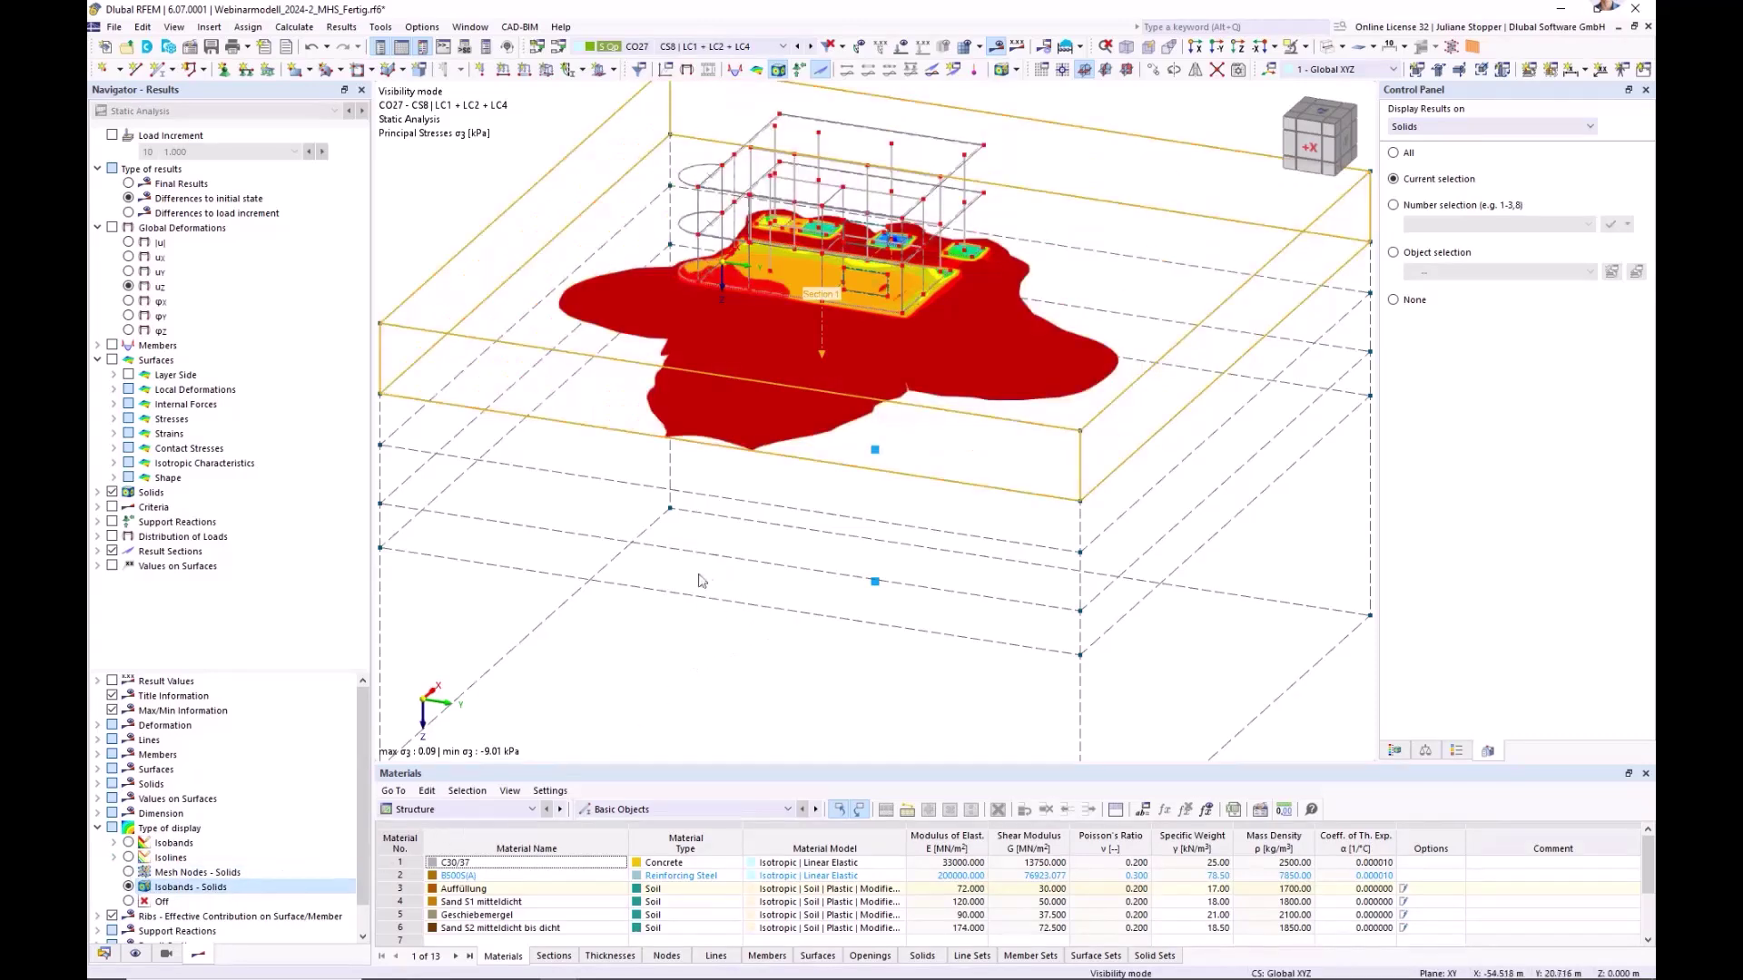
pyautogui.keyDown('ctrl'); pyautogui.moveTo(623, 534); pyautogui.dragTo(711, 607, button='middle'); pyautogui.keyUp('ctrl')
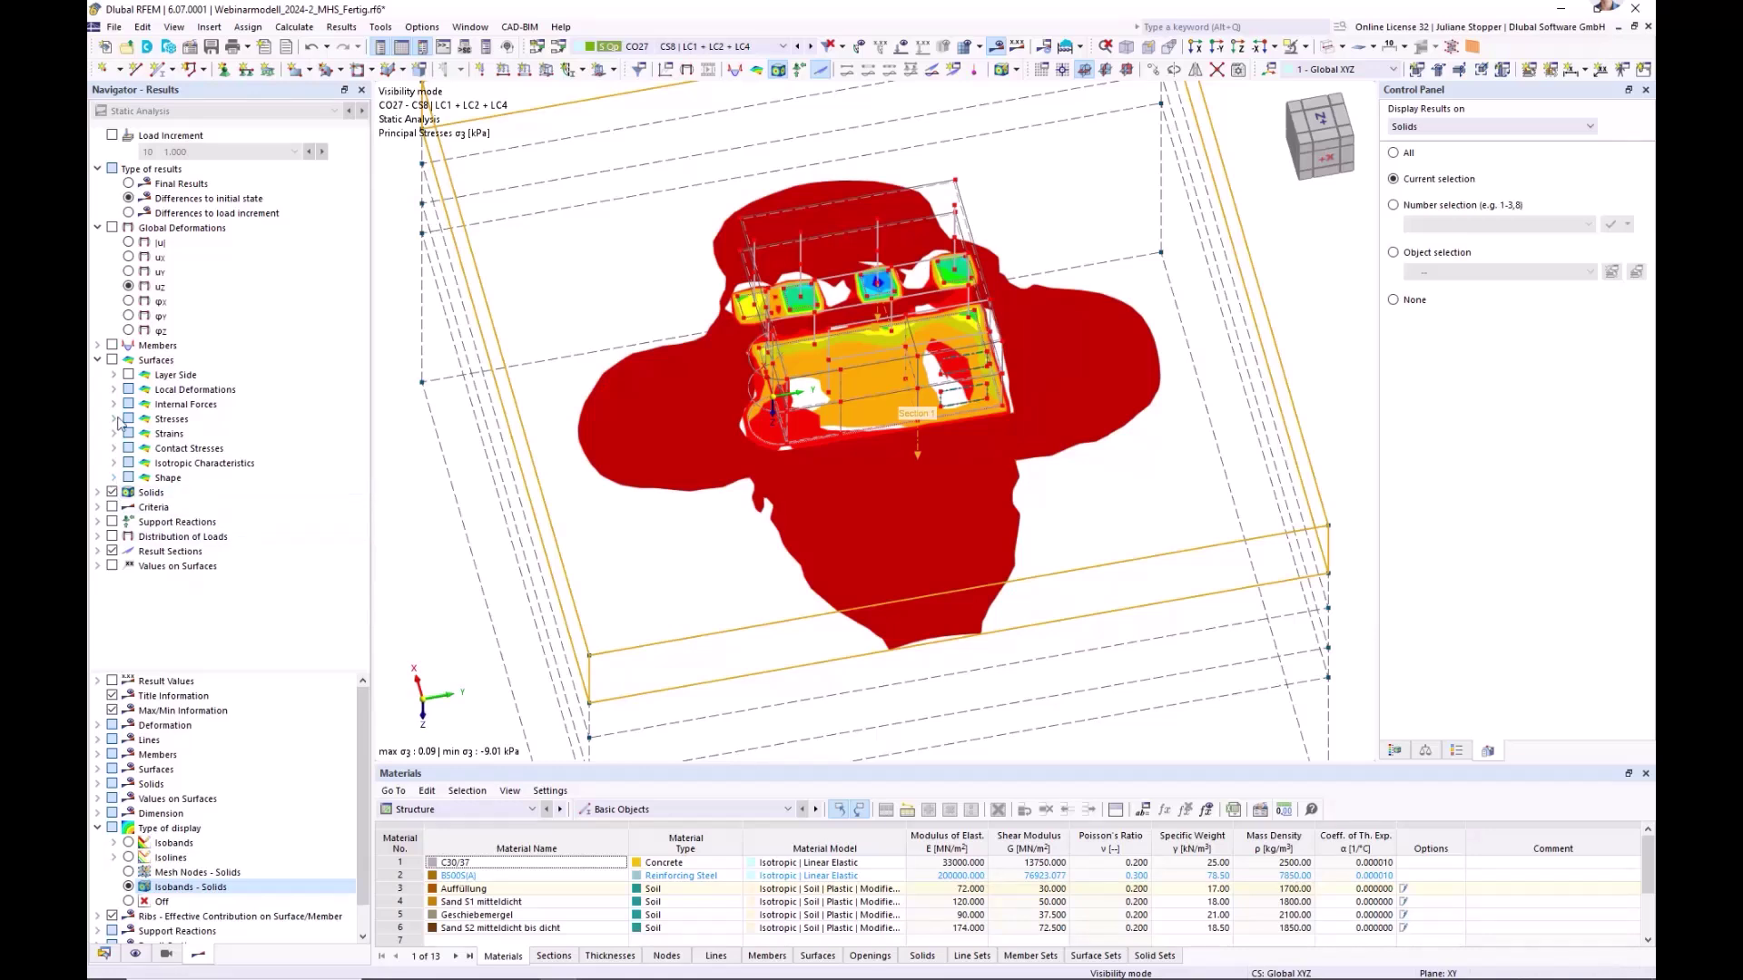
pyautogui.click(113, 493)
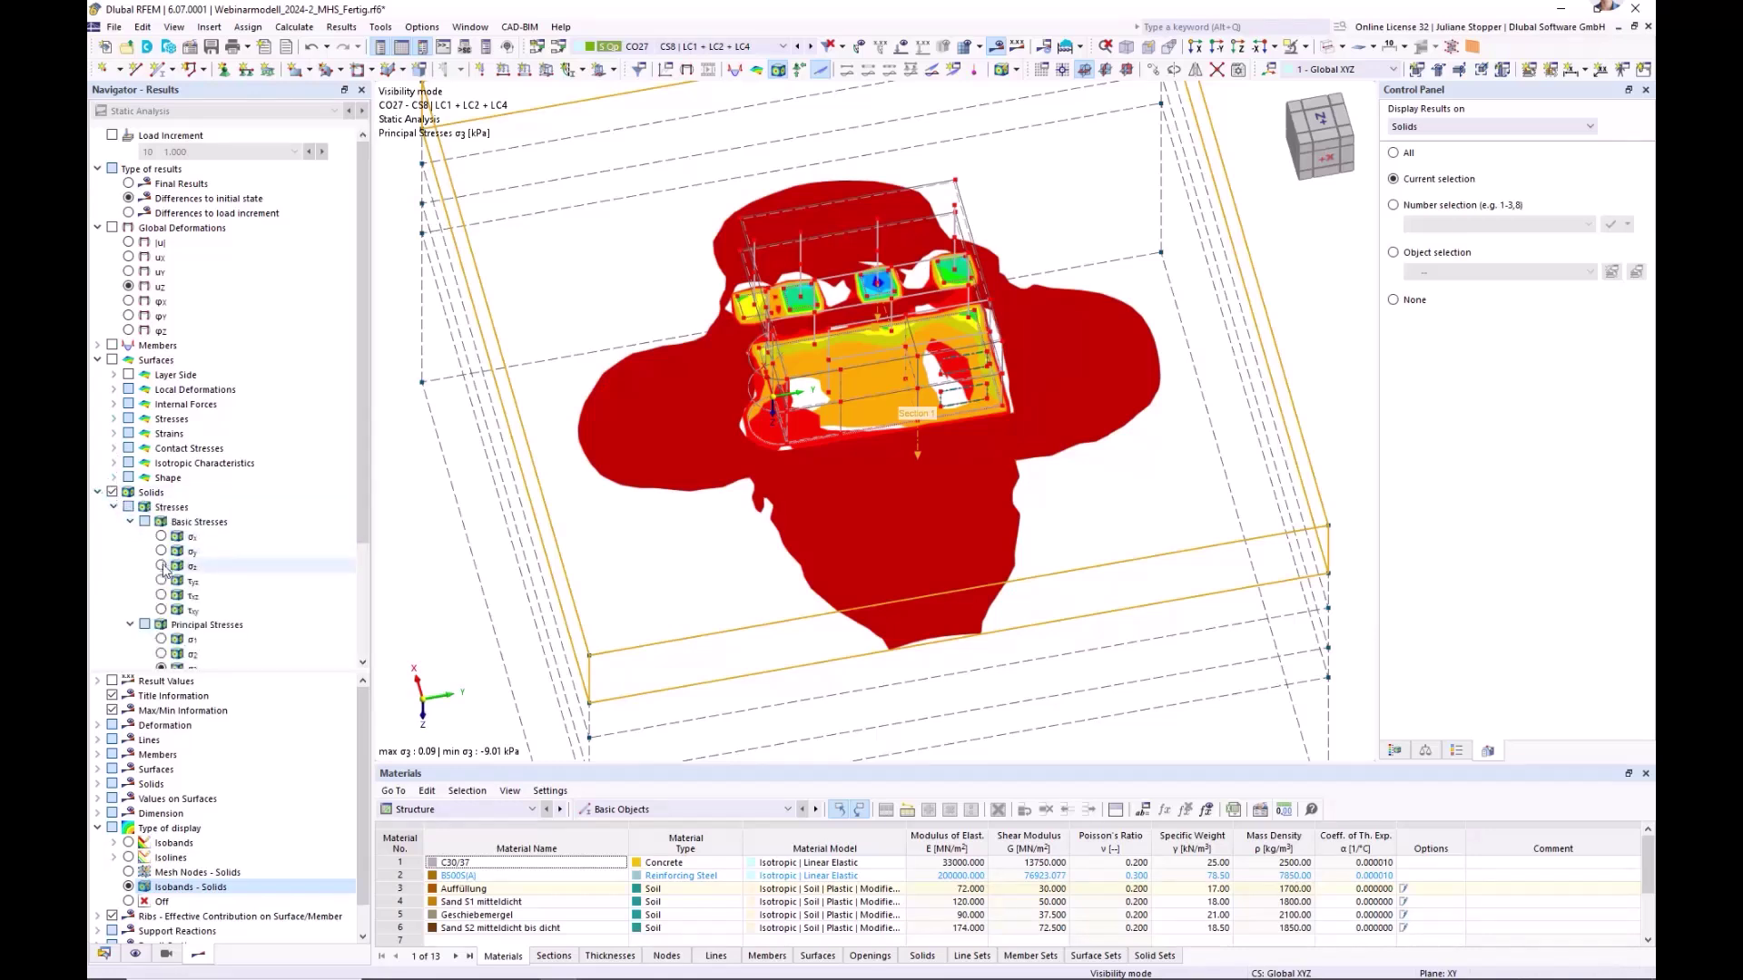
pyautogui.click(163, 567)
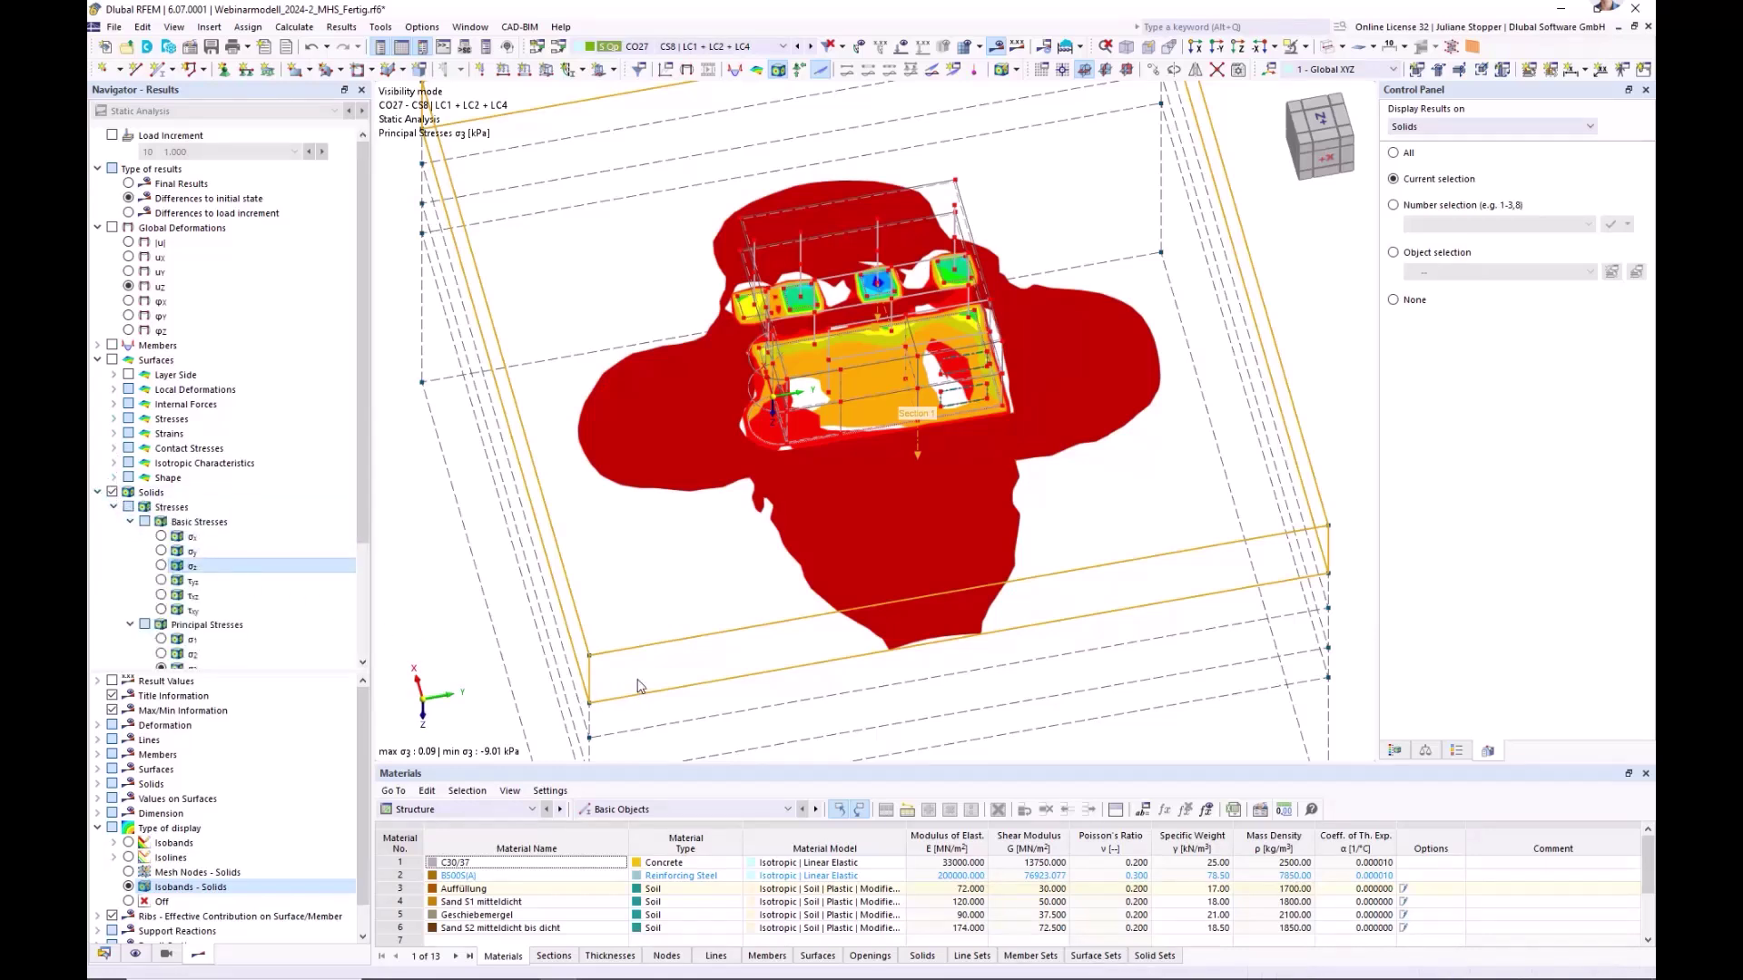
pyautogui.keyDown('ctrl'); pyautogui.moveTo(1067, 609); pyautogui.dragTo(1044, 522, button='middle'); pyautogui.keyUp('ctrl')
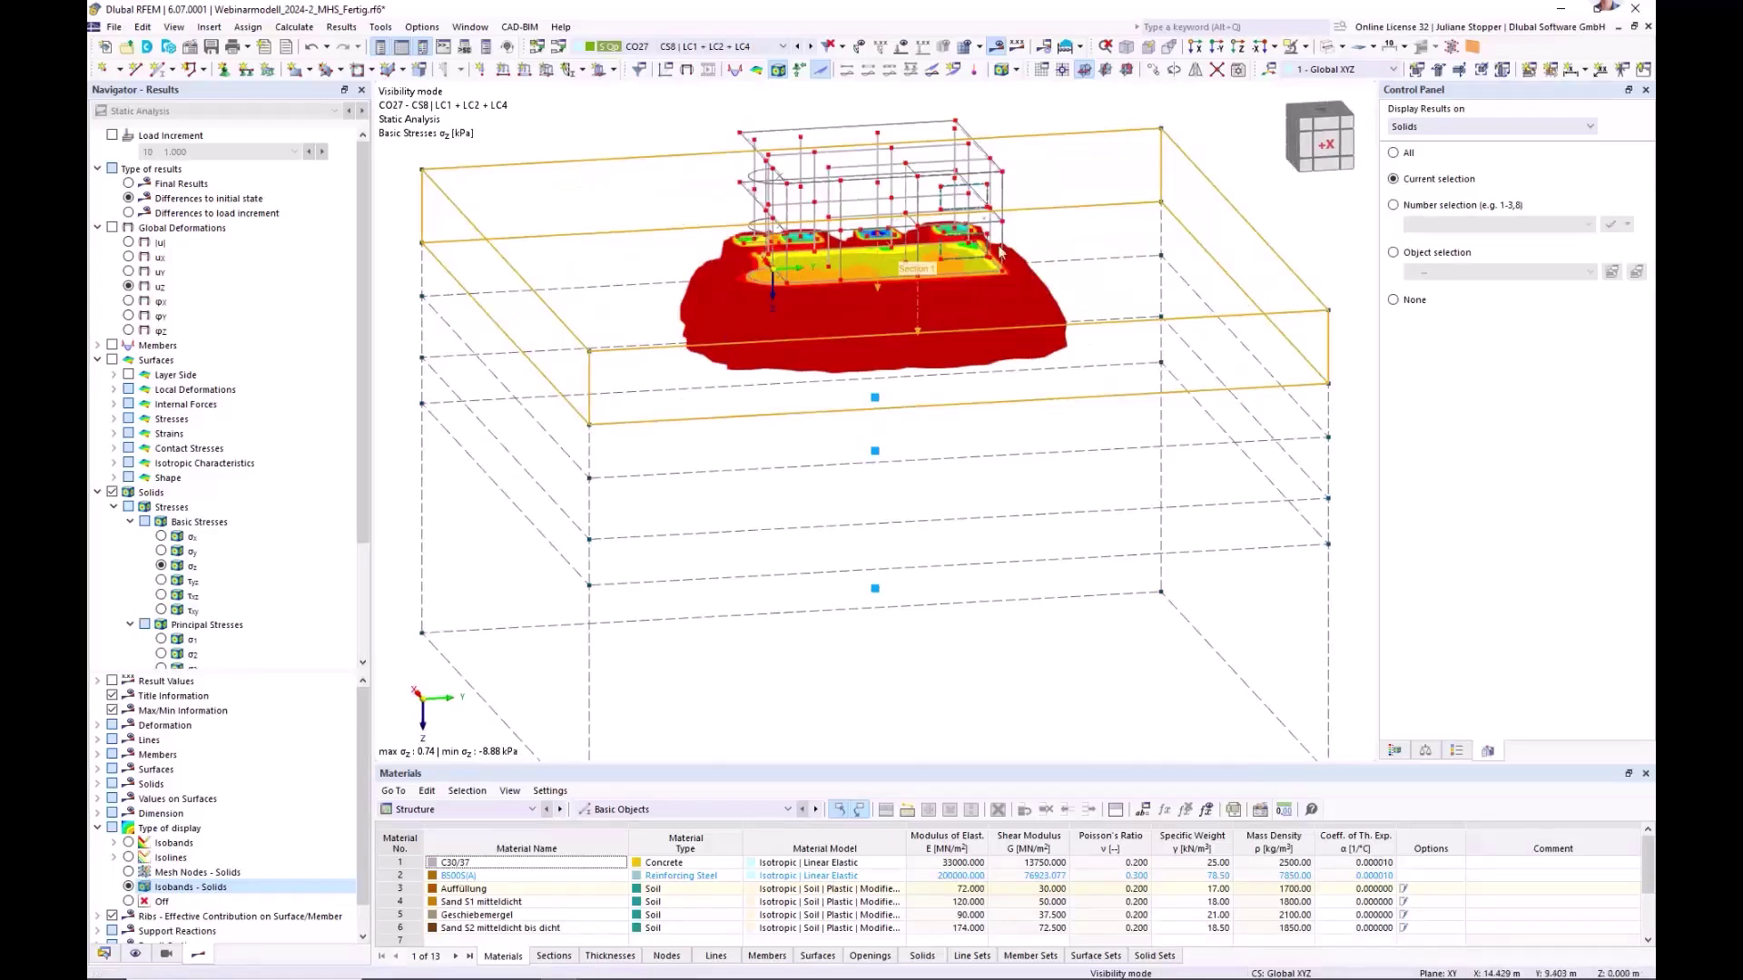
pyautogui.moveTo(361, 552); pyautogui.dragTo(362, 620)
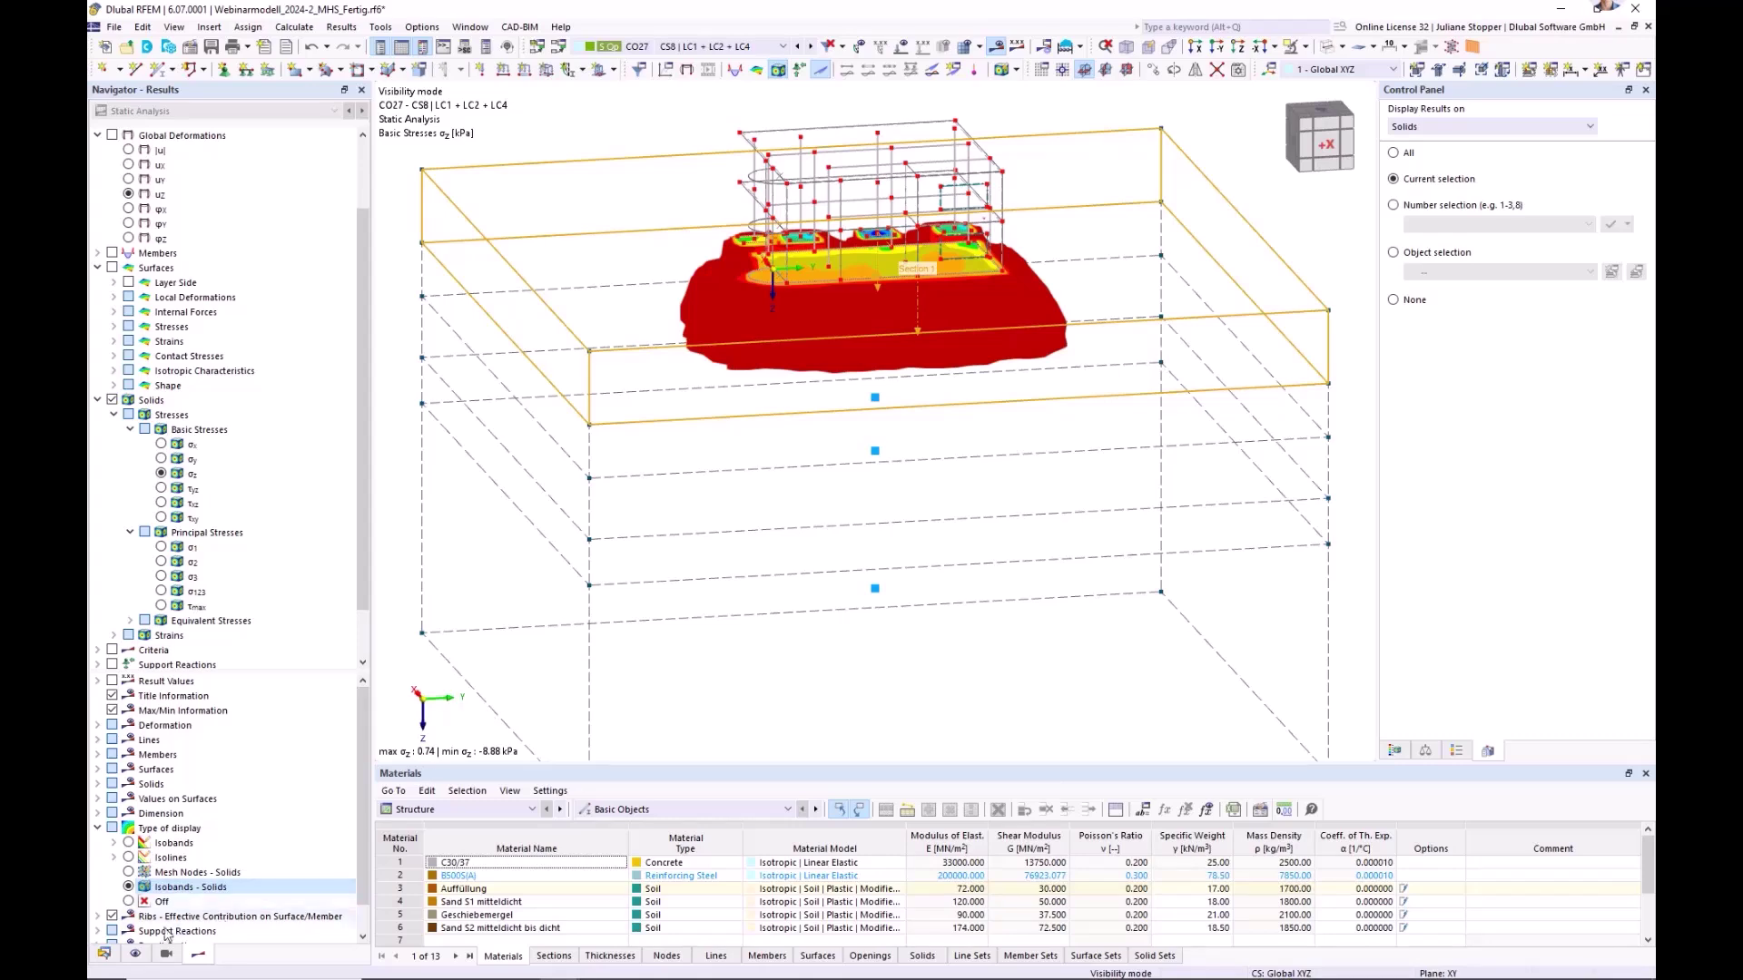
# - Open the existing calculation diagram CD1 for editing from the model data
pyautogui.click(104, 955)
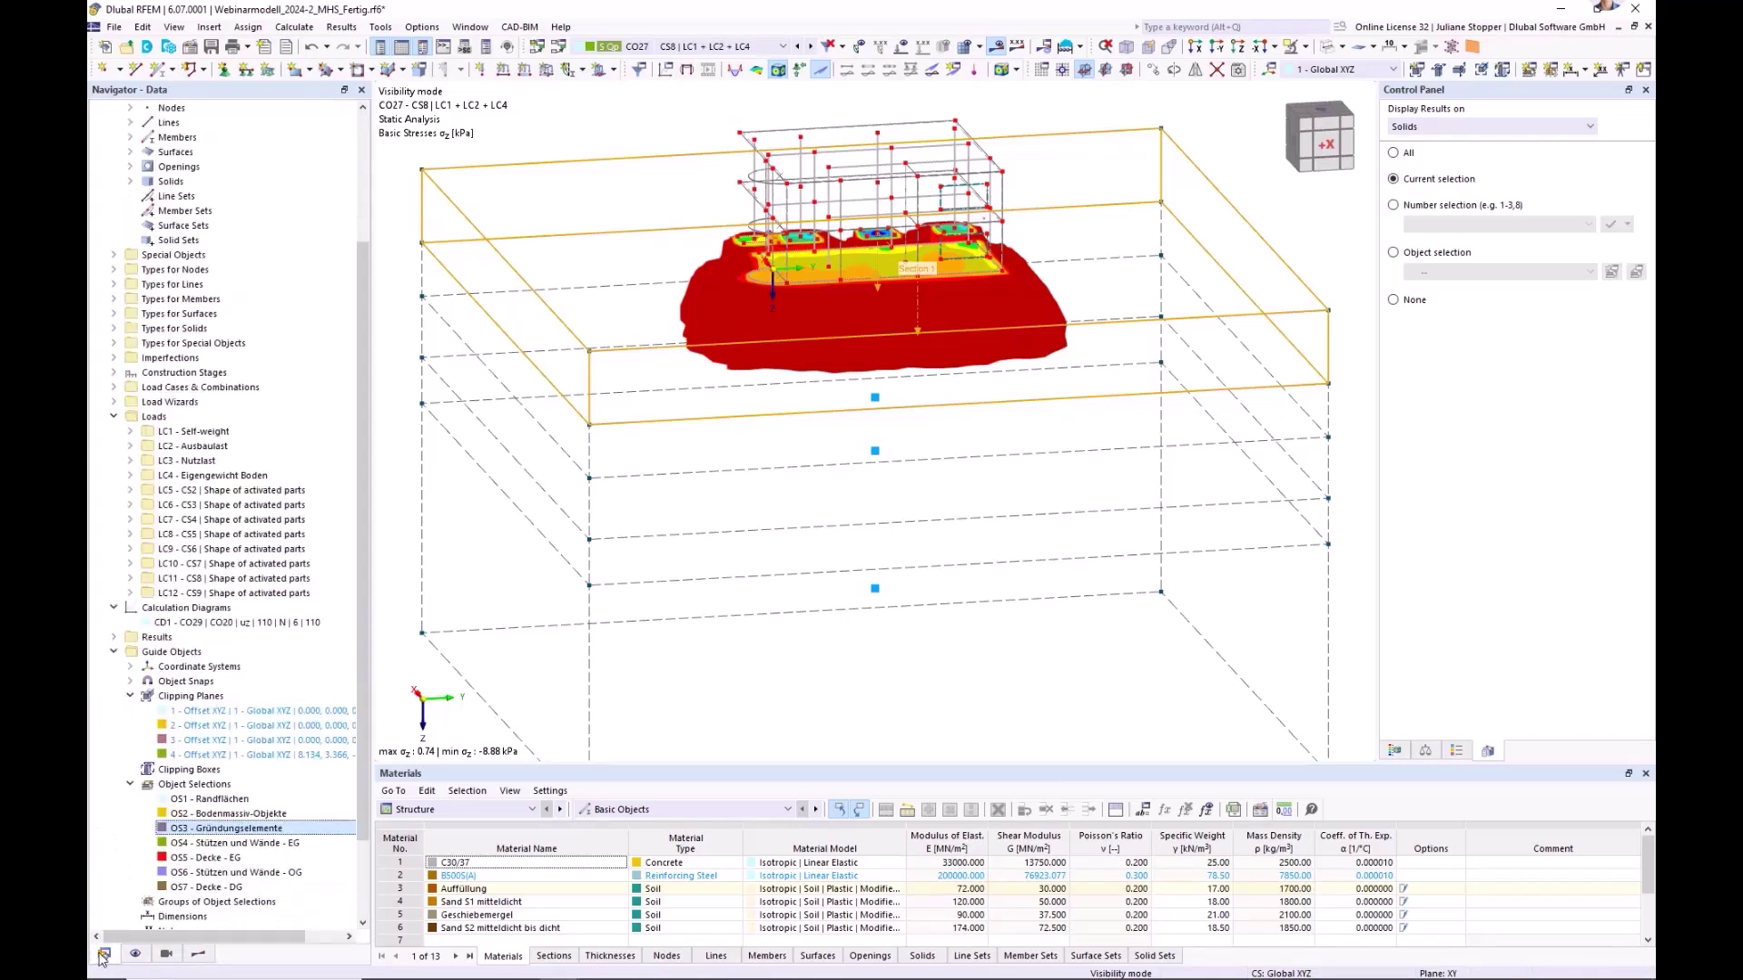
pyautogui.click(114, 652)
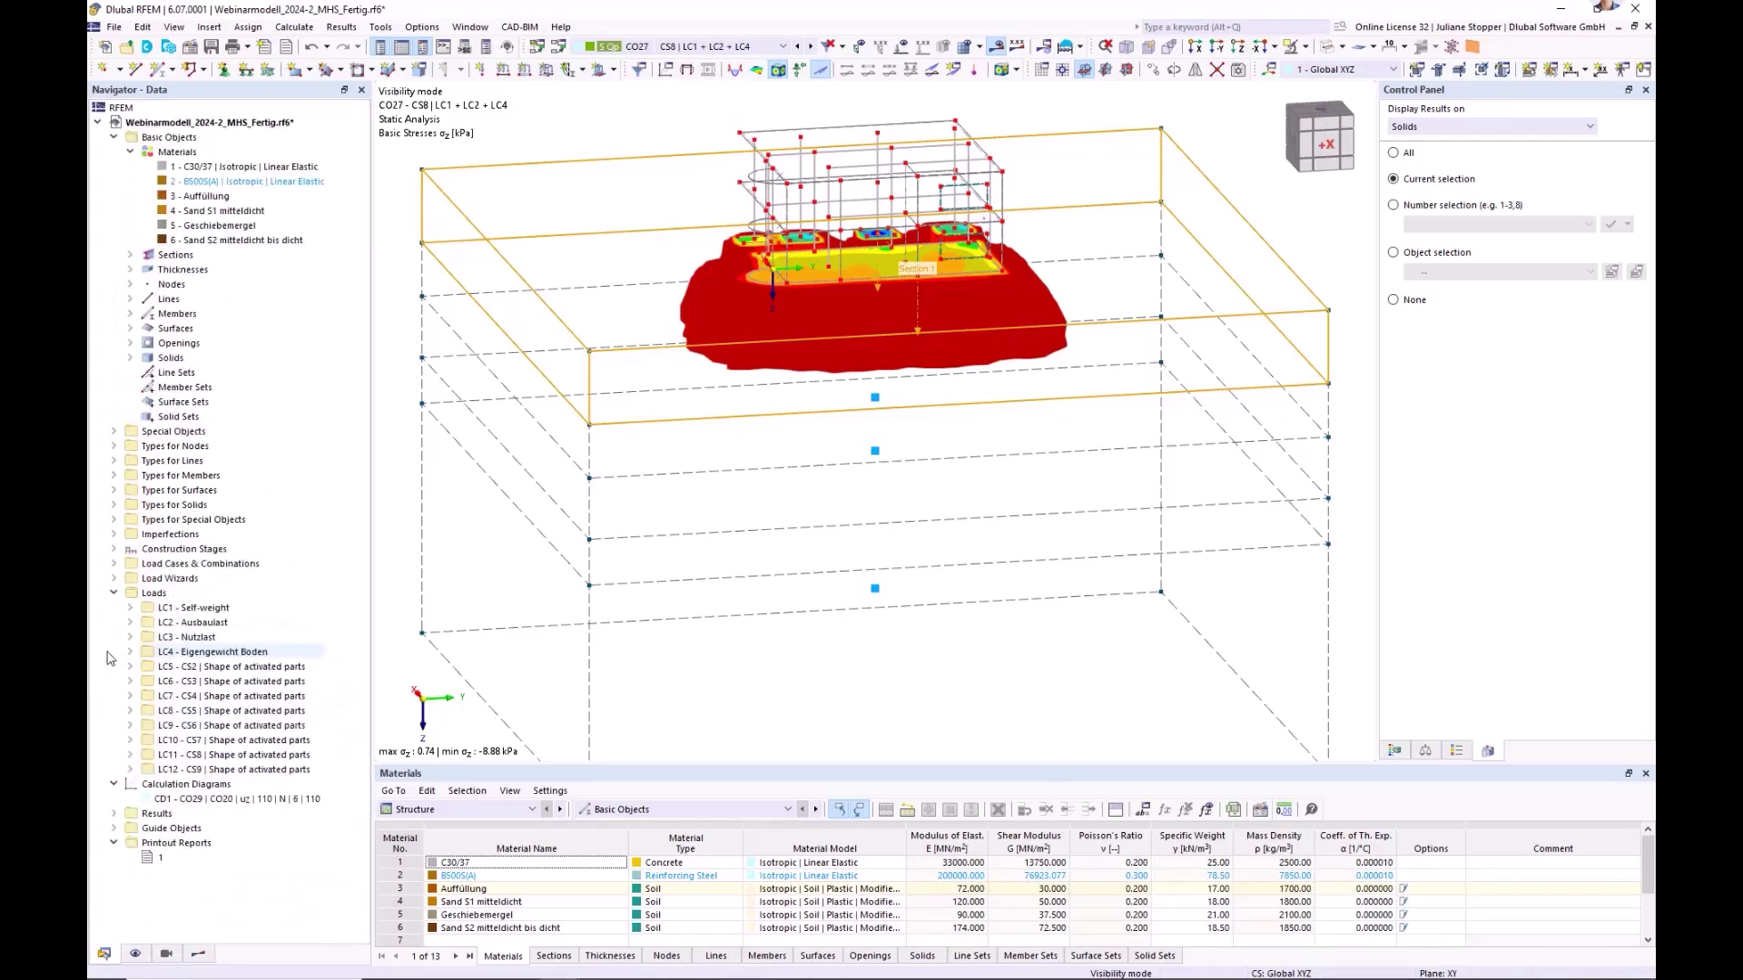
pyautogui.click(114, 843)
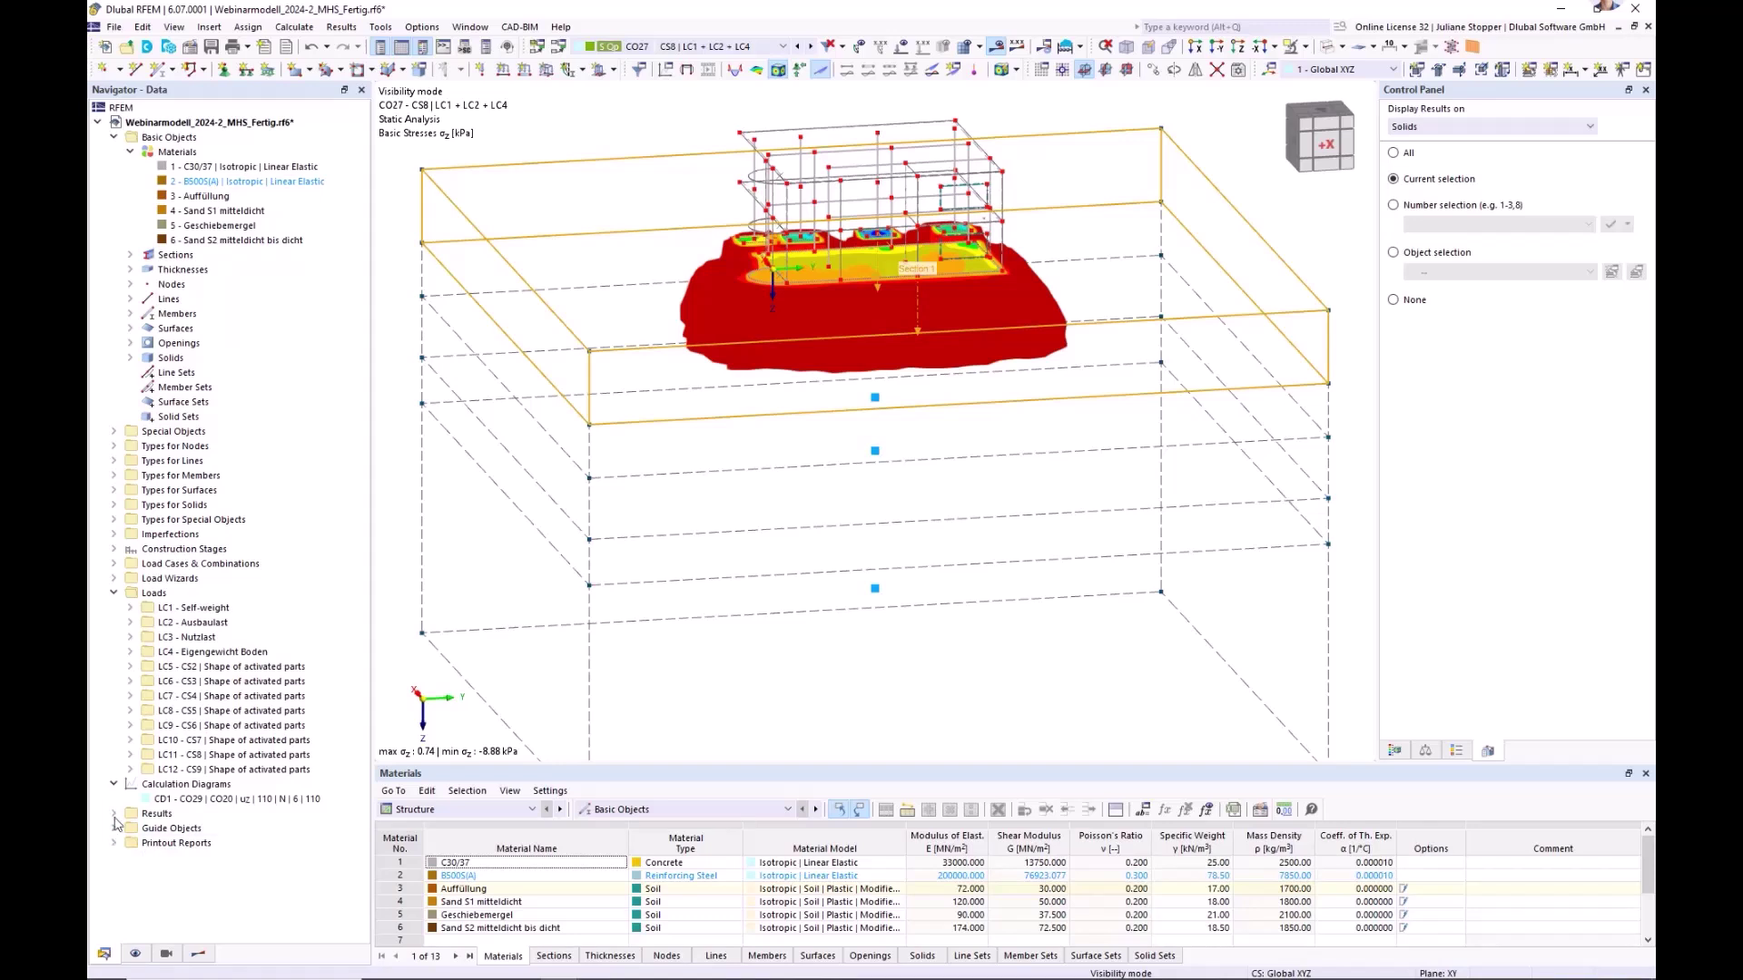
pyautogui.rightClick(143, 786)
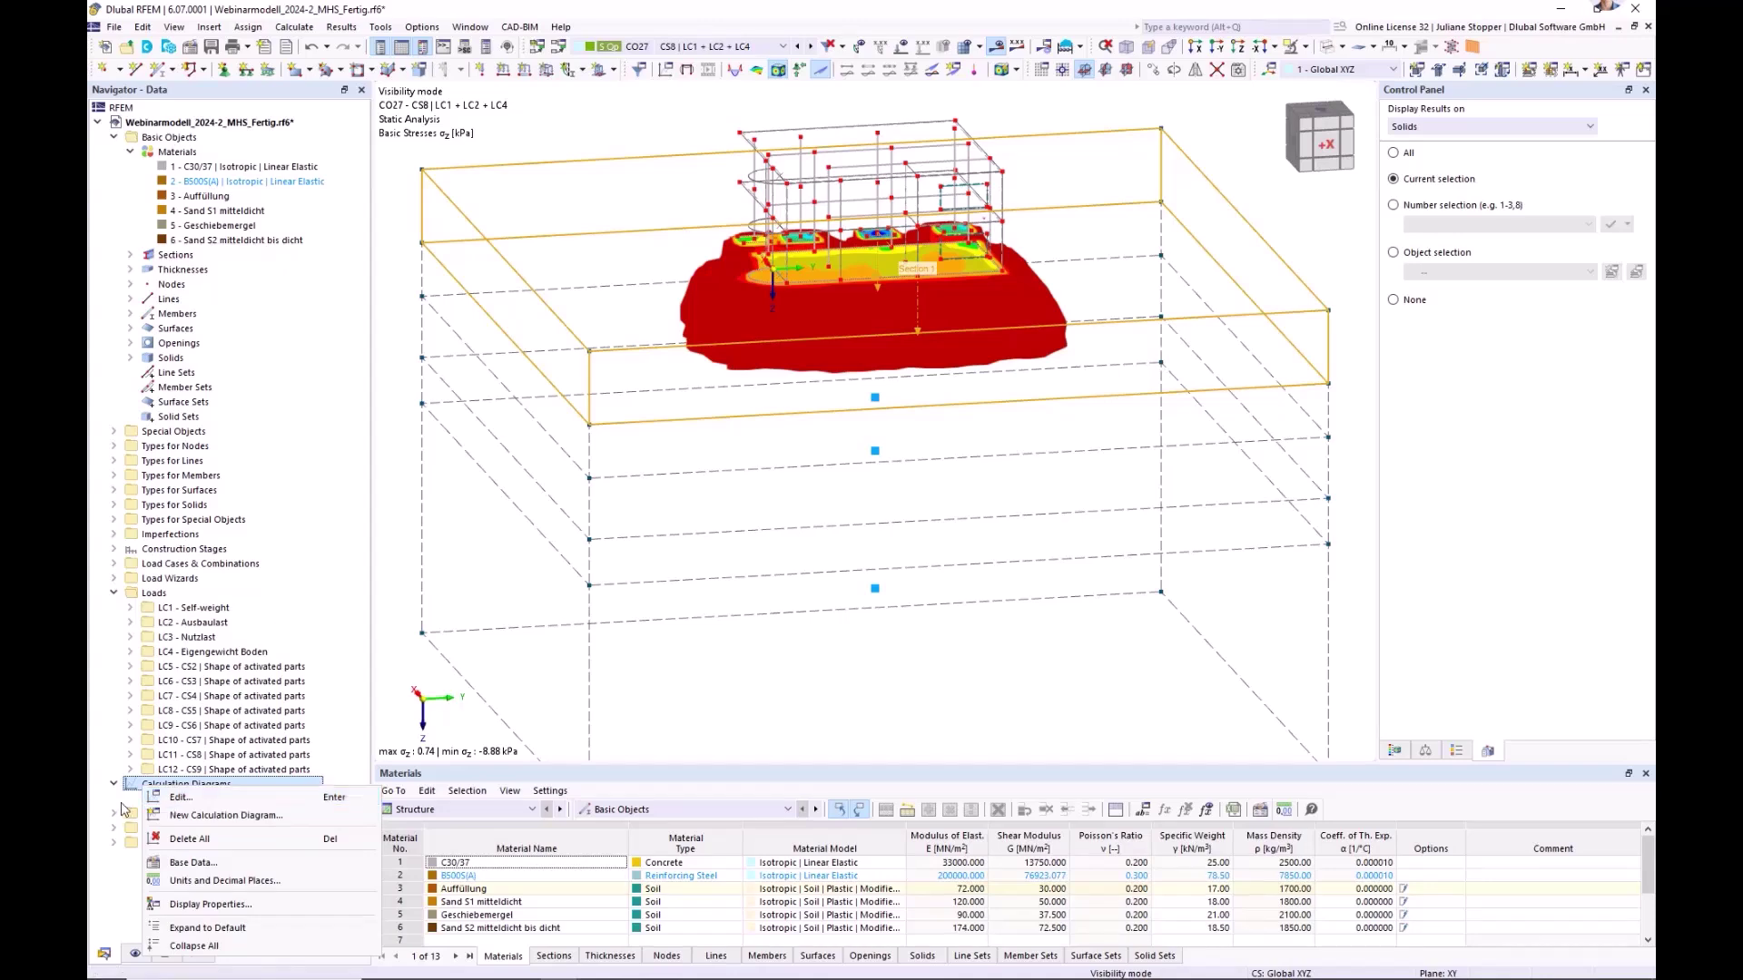
pyautogui.click(161, 799)
pyautogui.rightClick(157, 799)
pyautogui.click(195, 797)
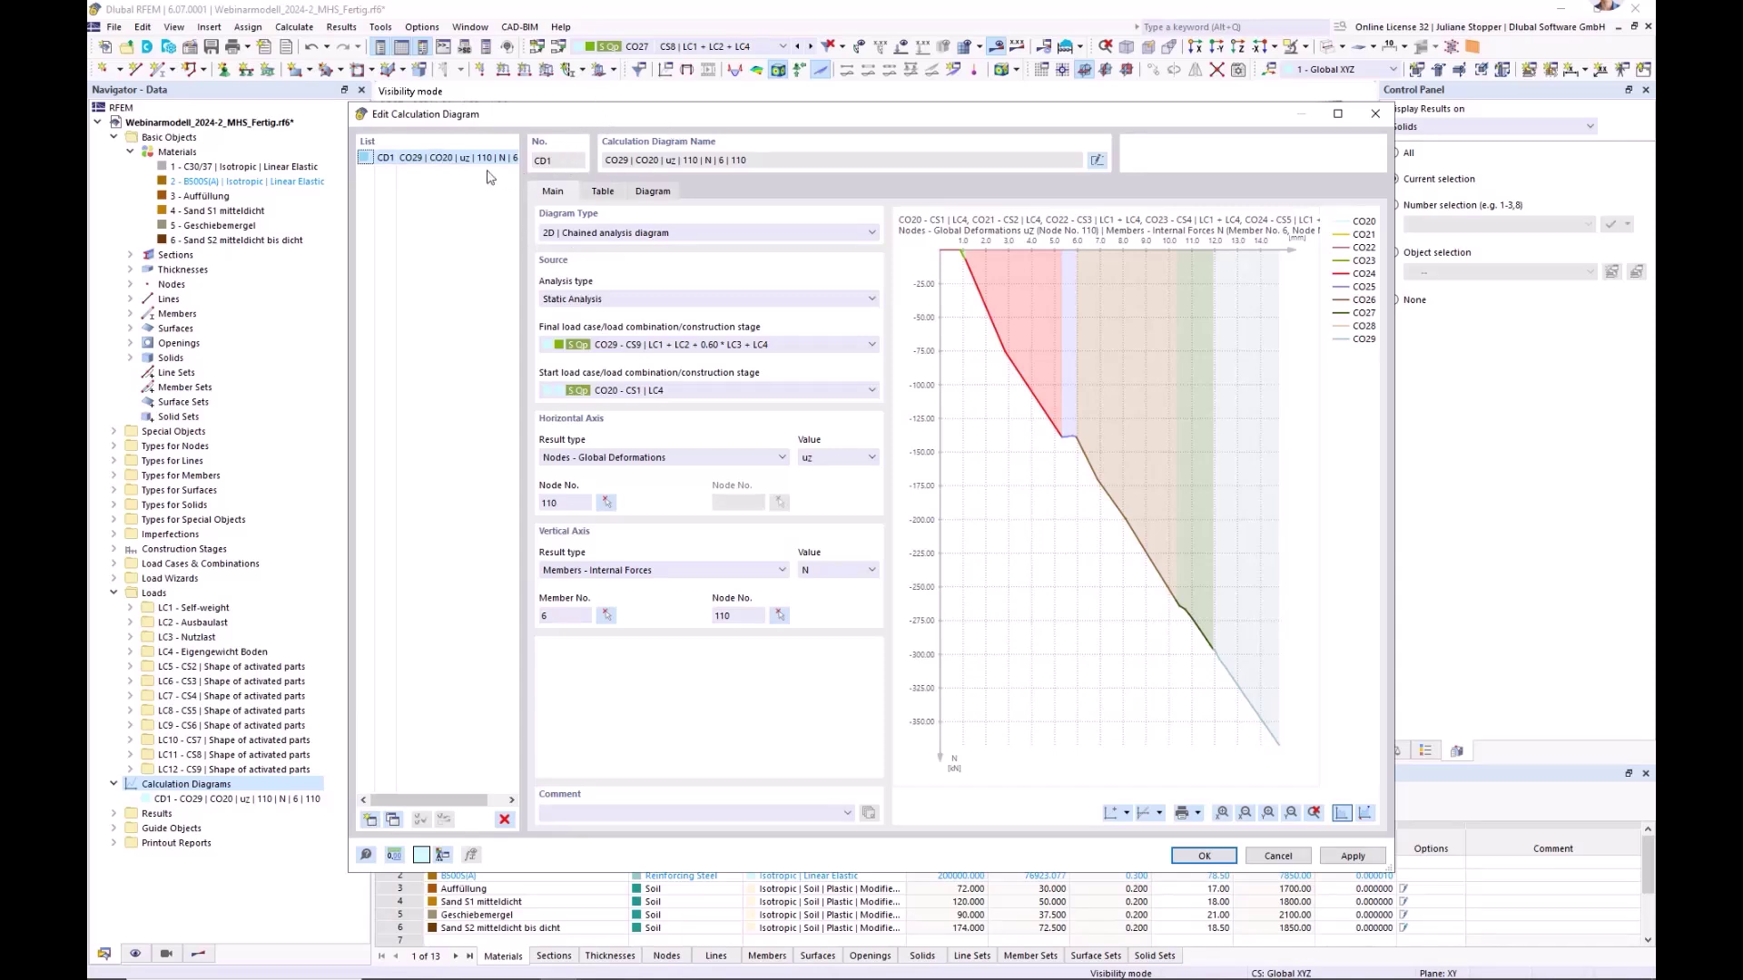
# - Try the 2D | Basic diagram type for CD1 and return it to 2D | Chained analysis diagram
pyautogui.moveTo(681, 127); pyautogui.dragTo(631, 263)
pyautogui.click(767, 369)
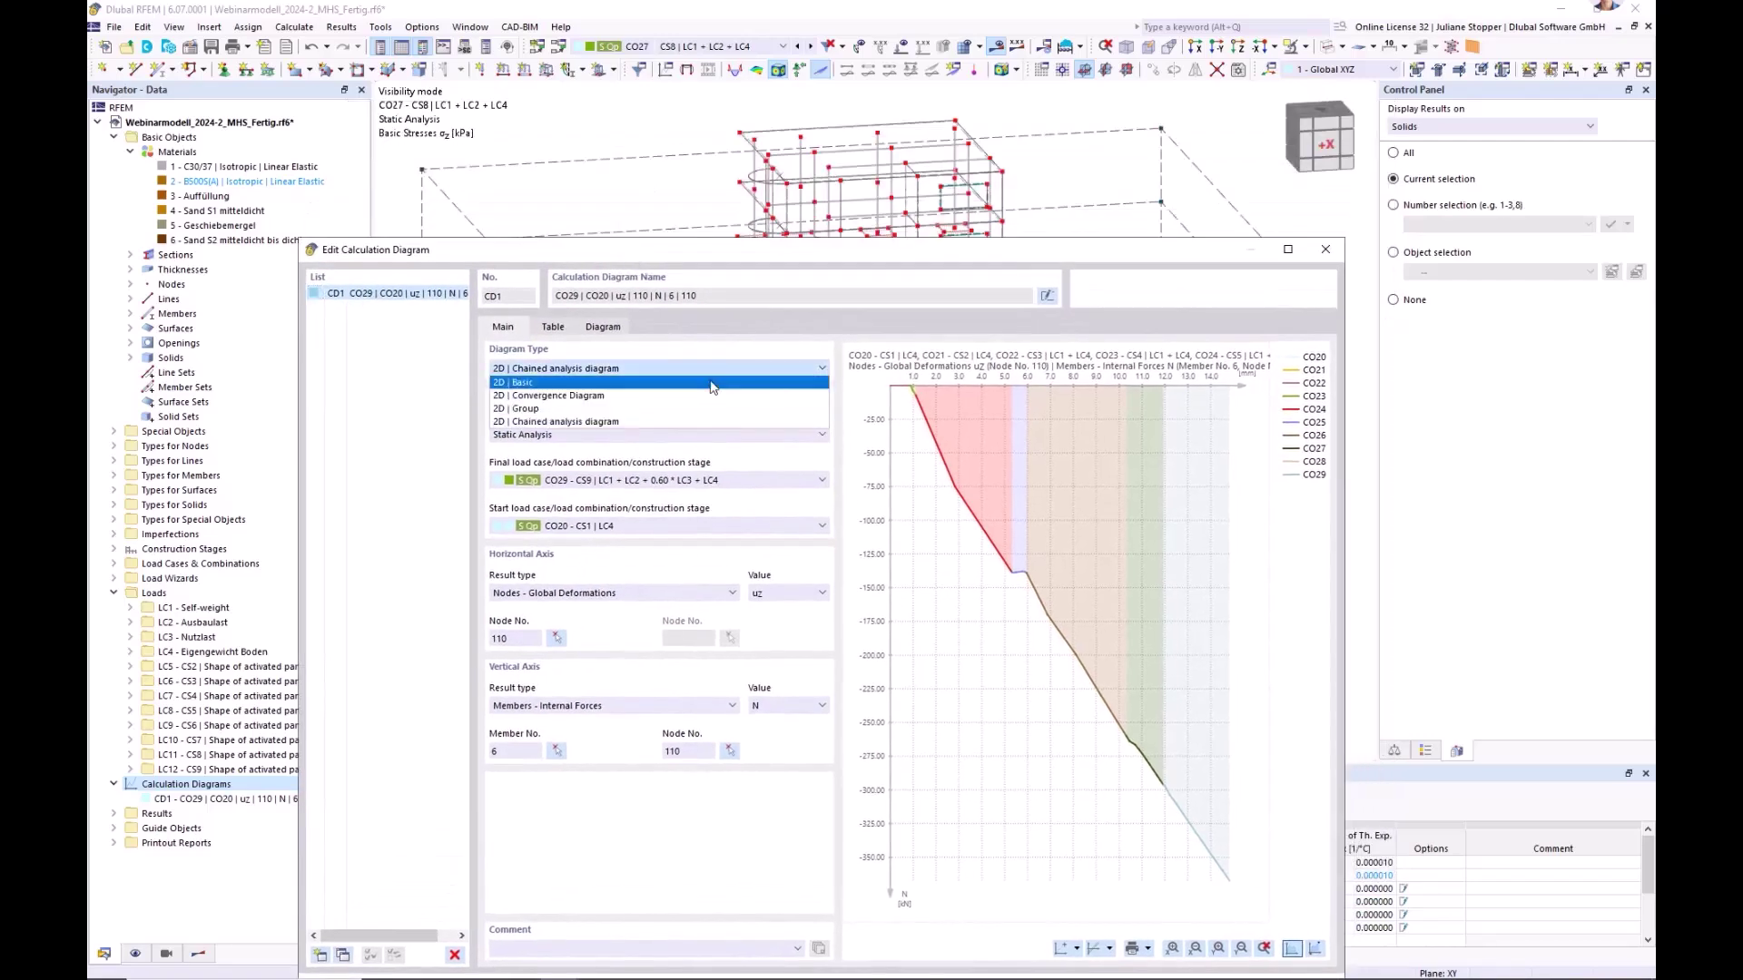
pyautogui.click(646, 382)
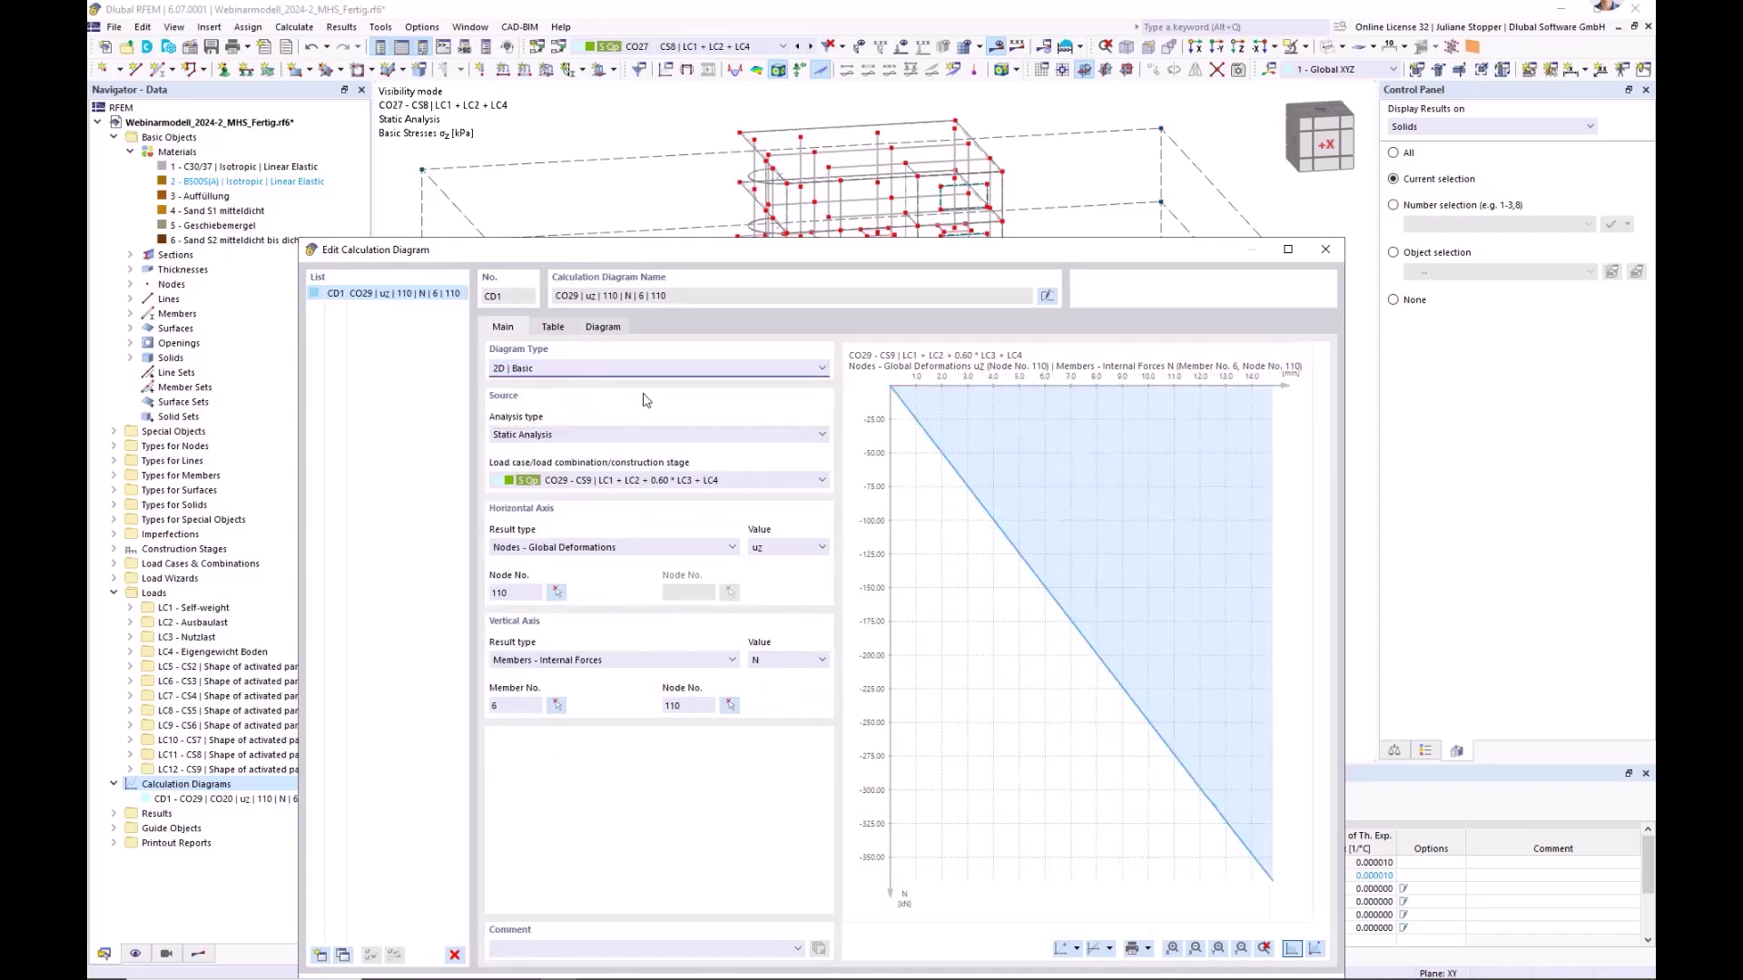
pyautogui.click(776, 370)
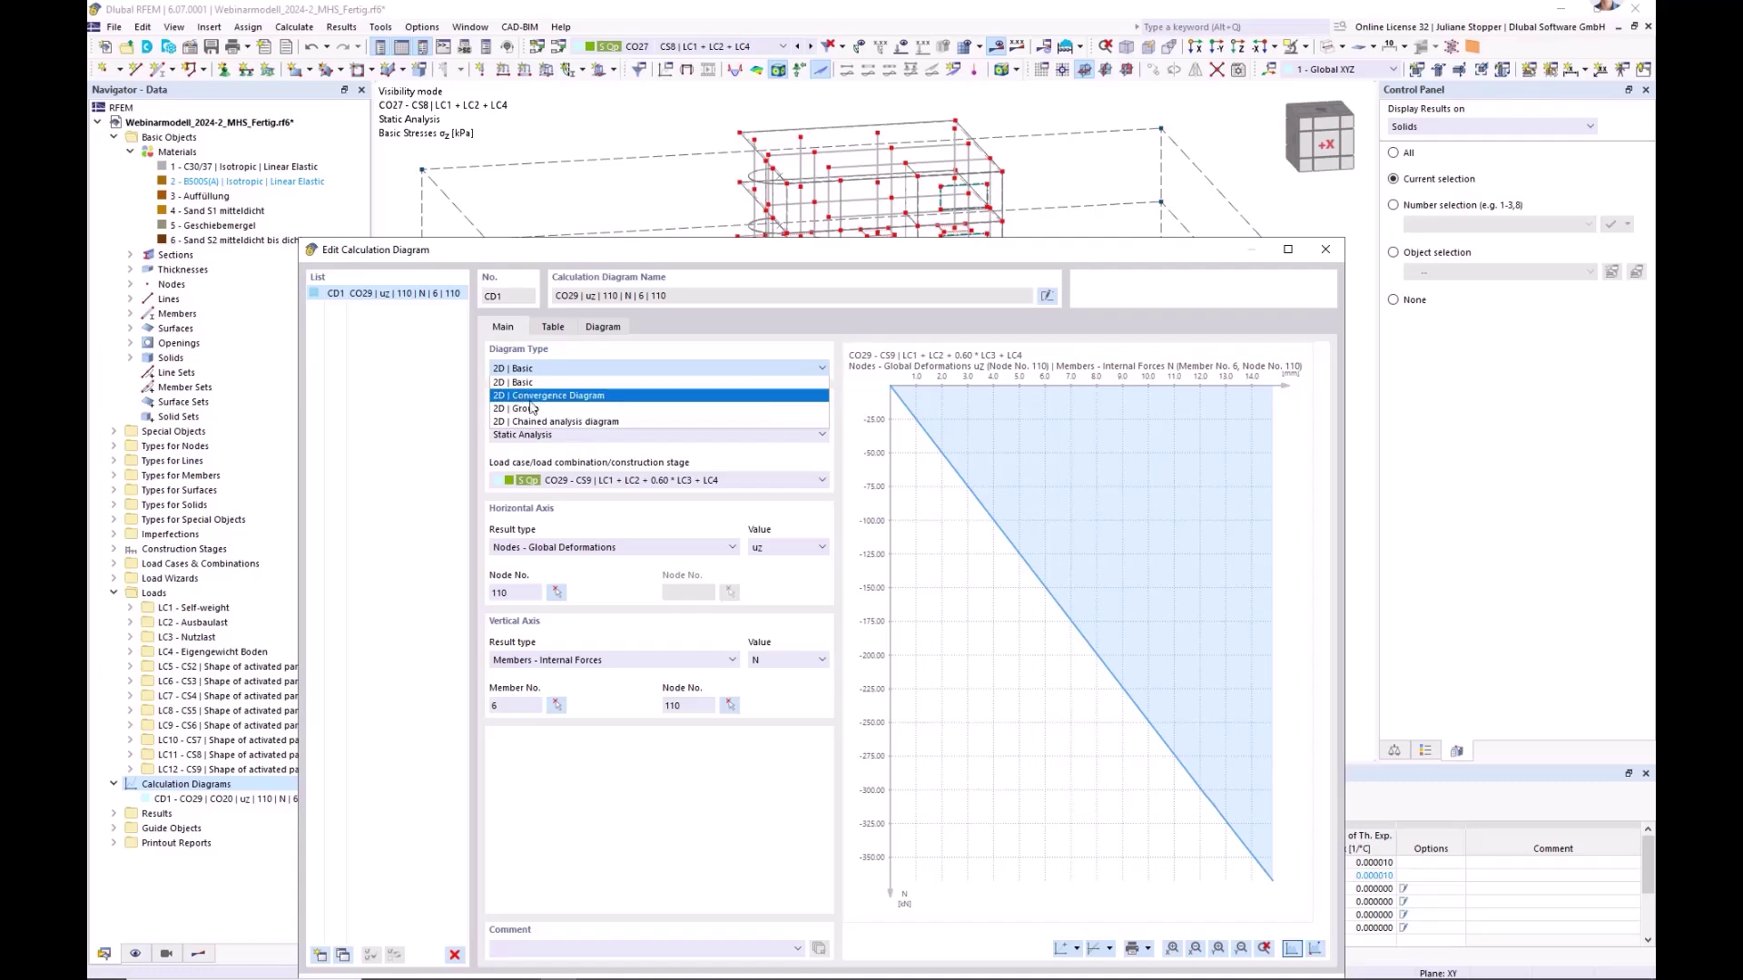
pyautogui.click(554, 422)
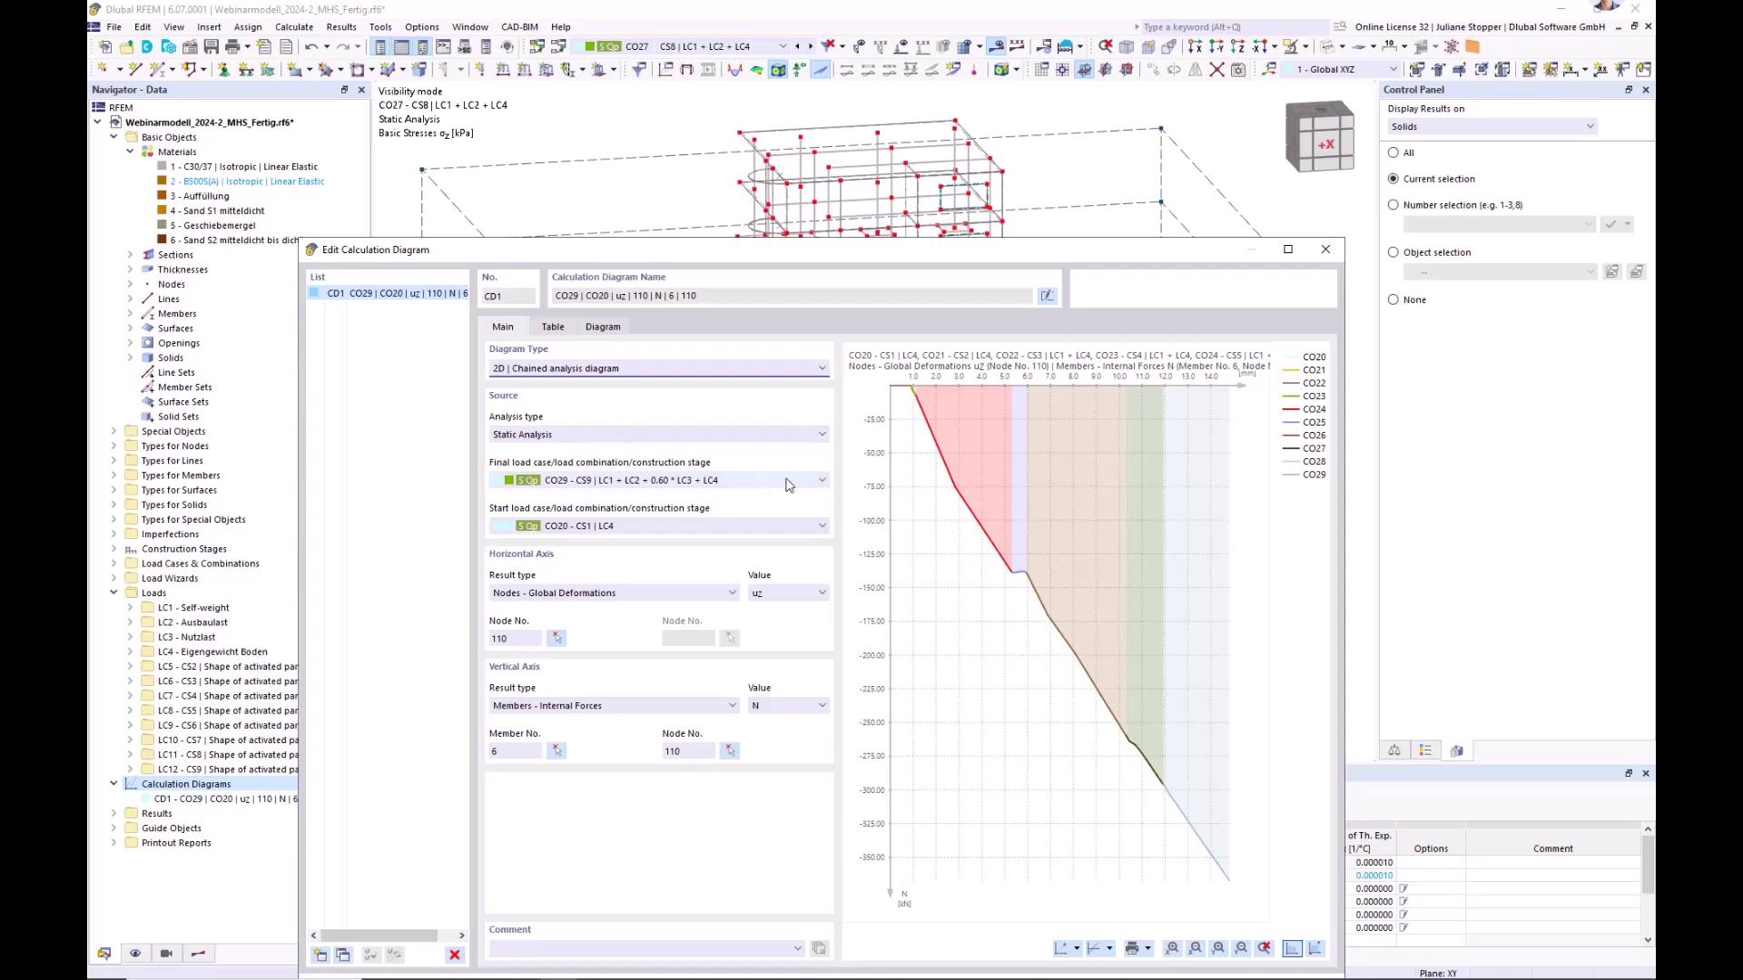
# - Select CO29 as the final and CO20 as the start load combination of the chained analysis diagram
pyautogui.click(822, 481)
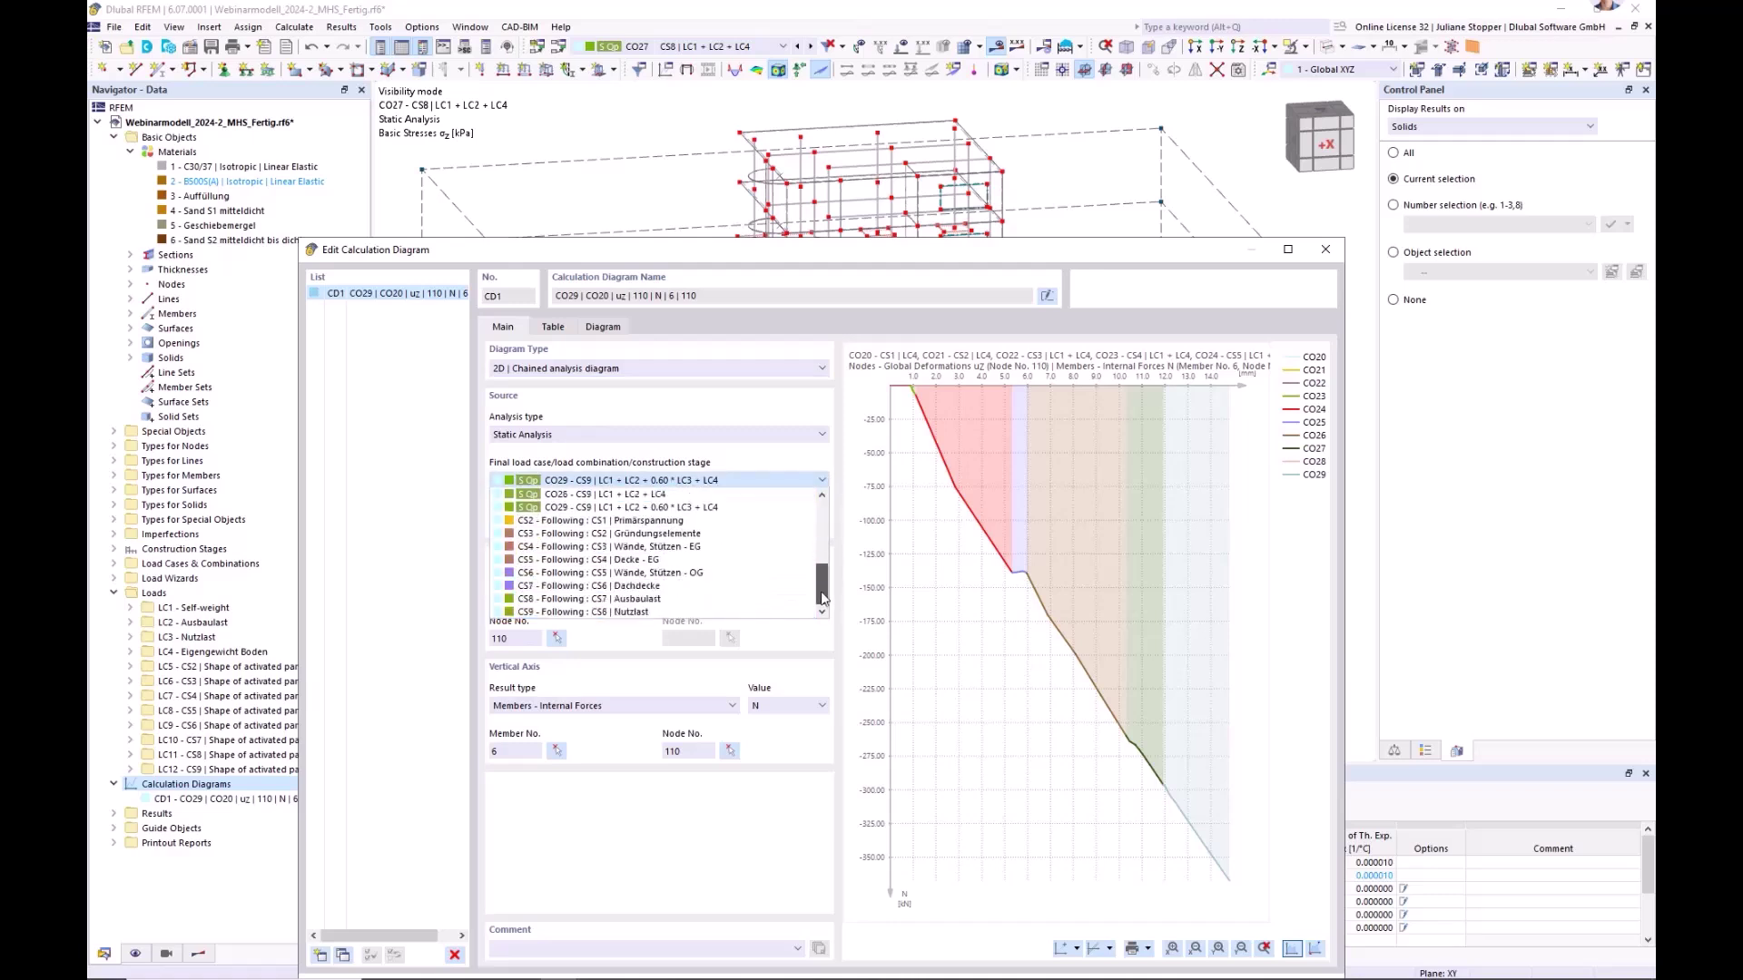
pyautogui.scroll(1, 824, 594)
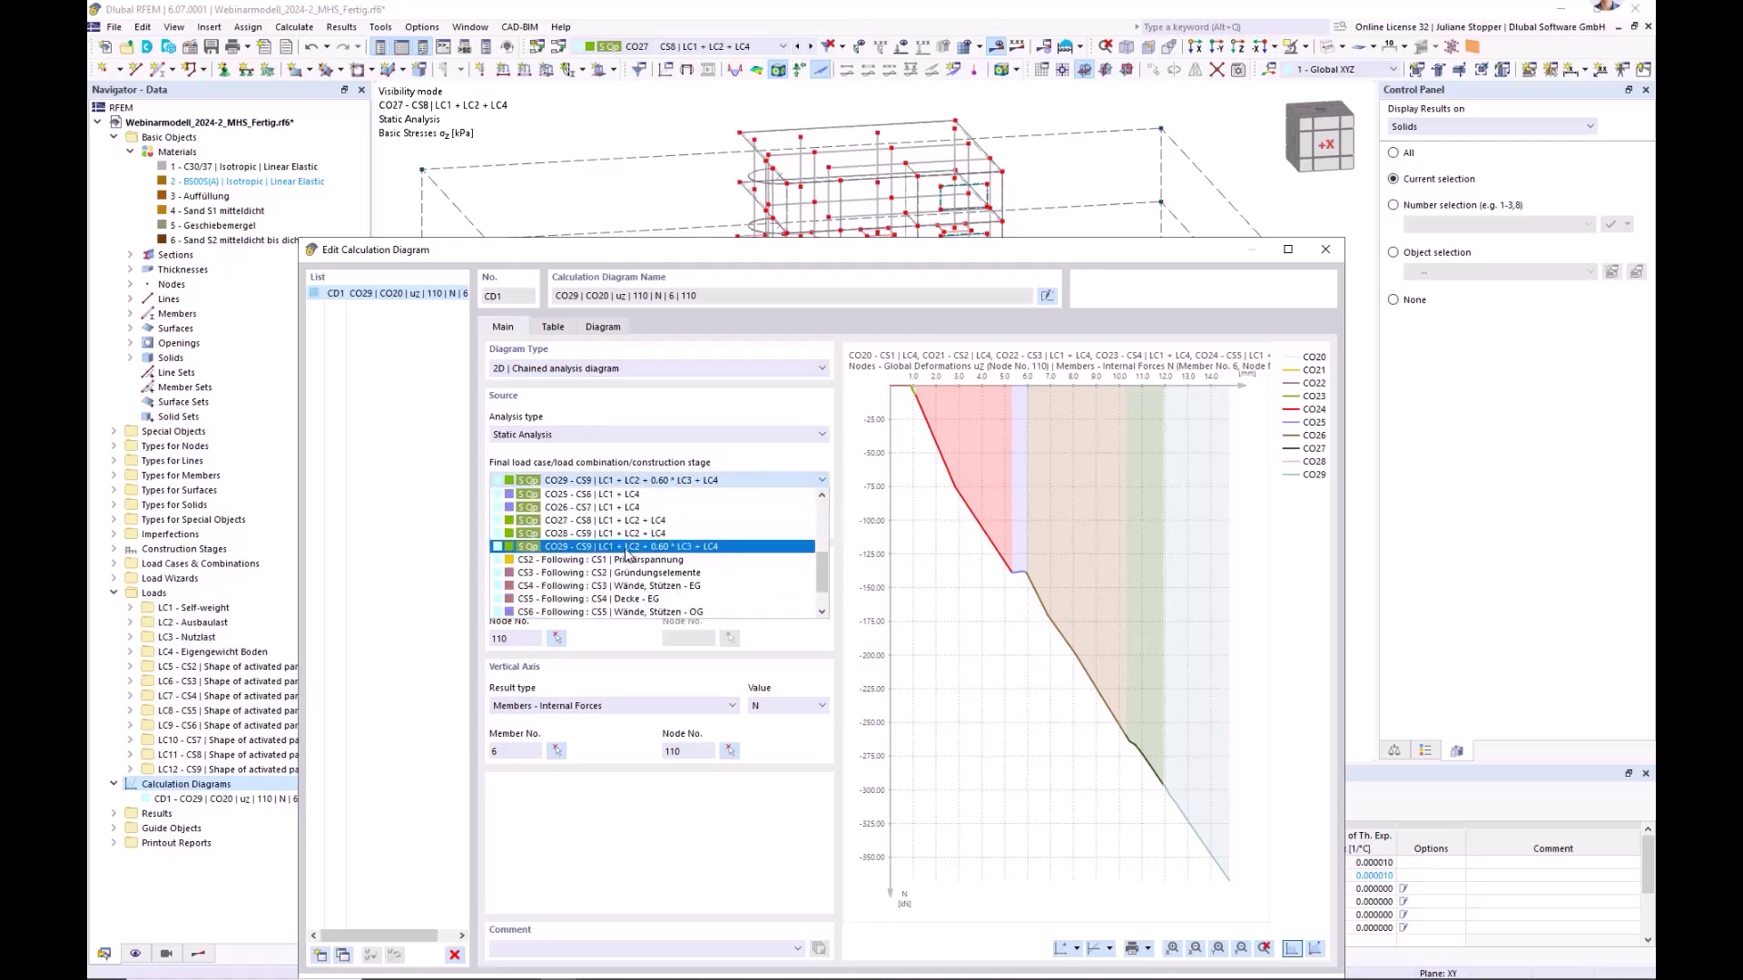
pyautogui.click(582, 549)
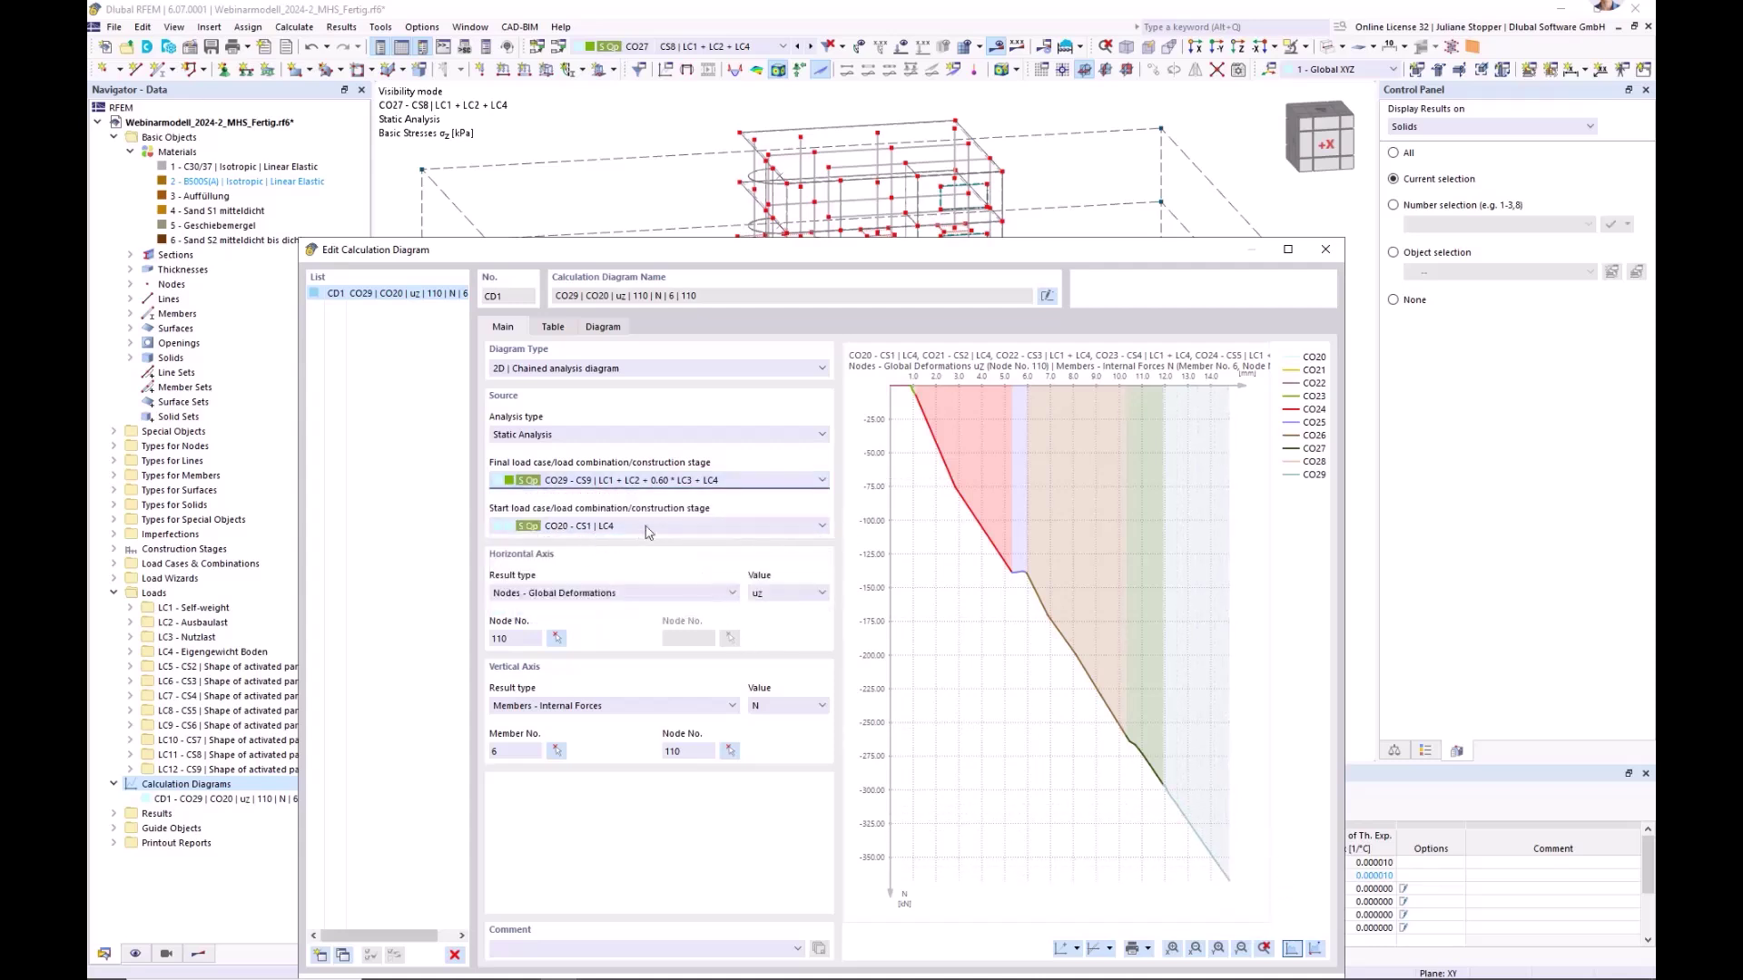
pyautogui.click(621, 535)
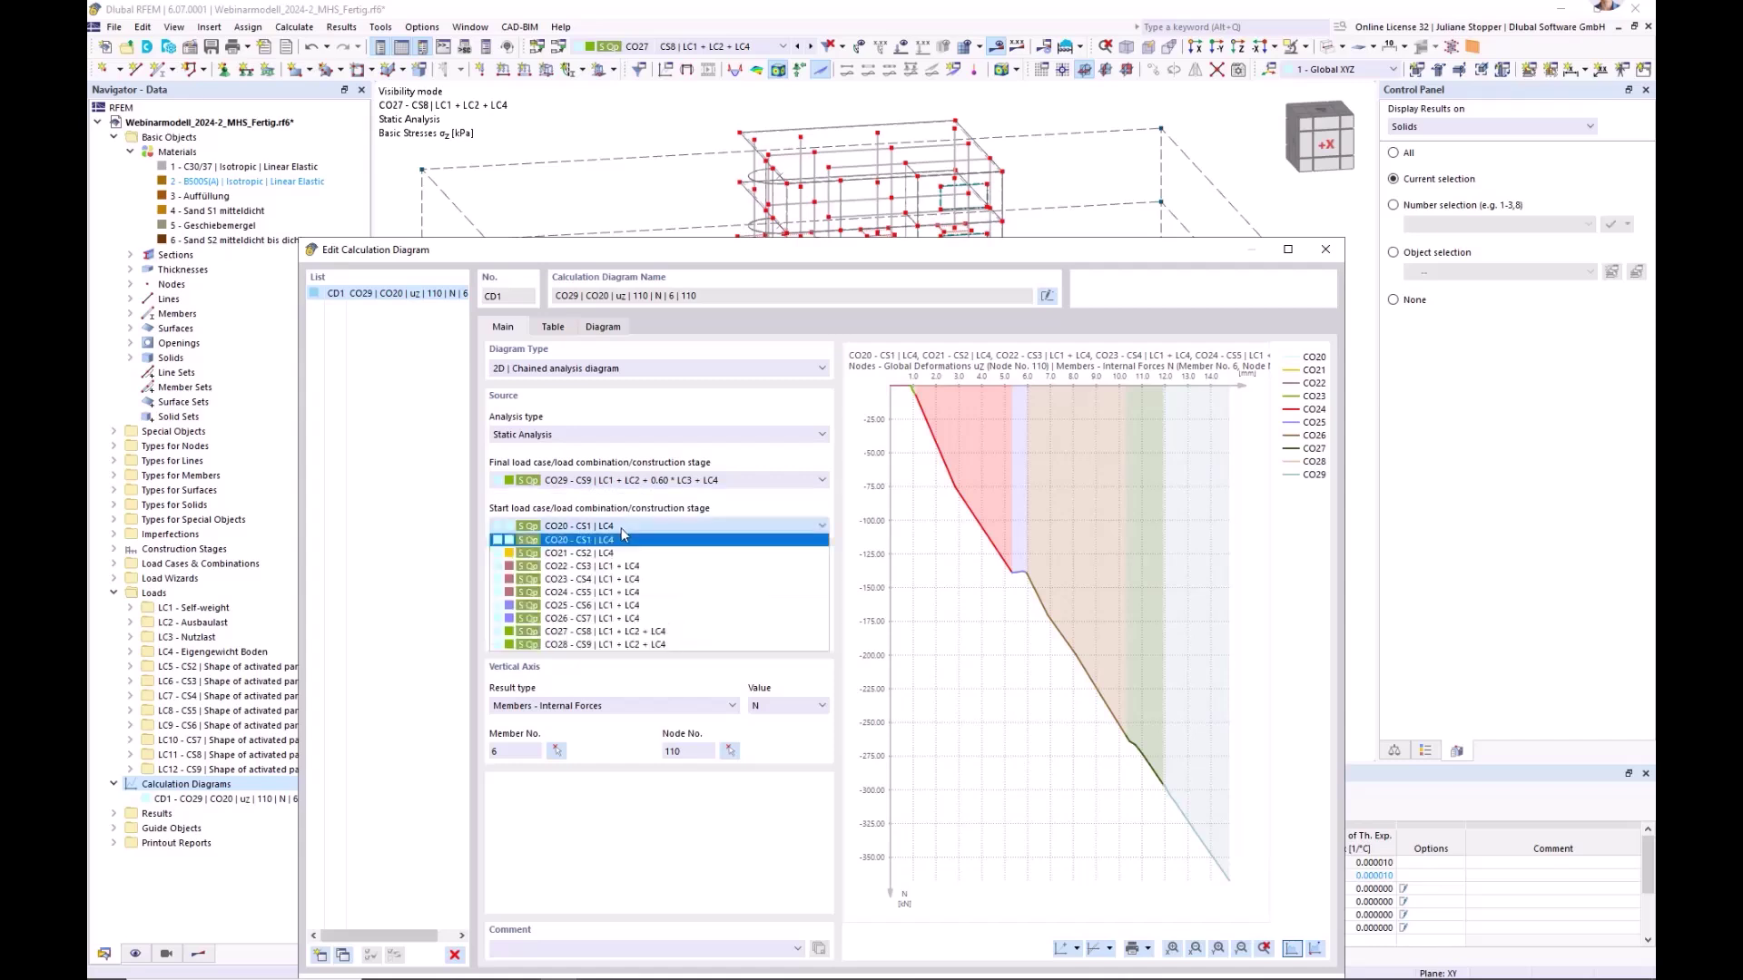
pyautogui.click(622, 538)
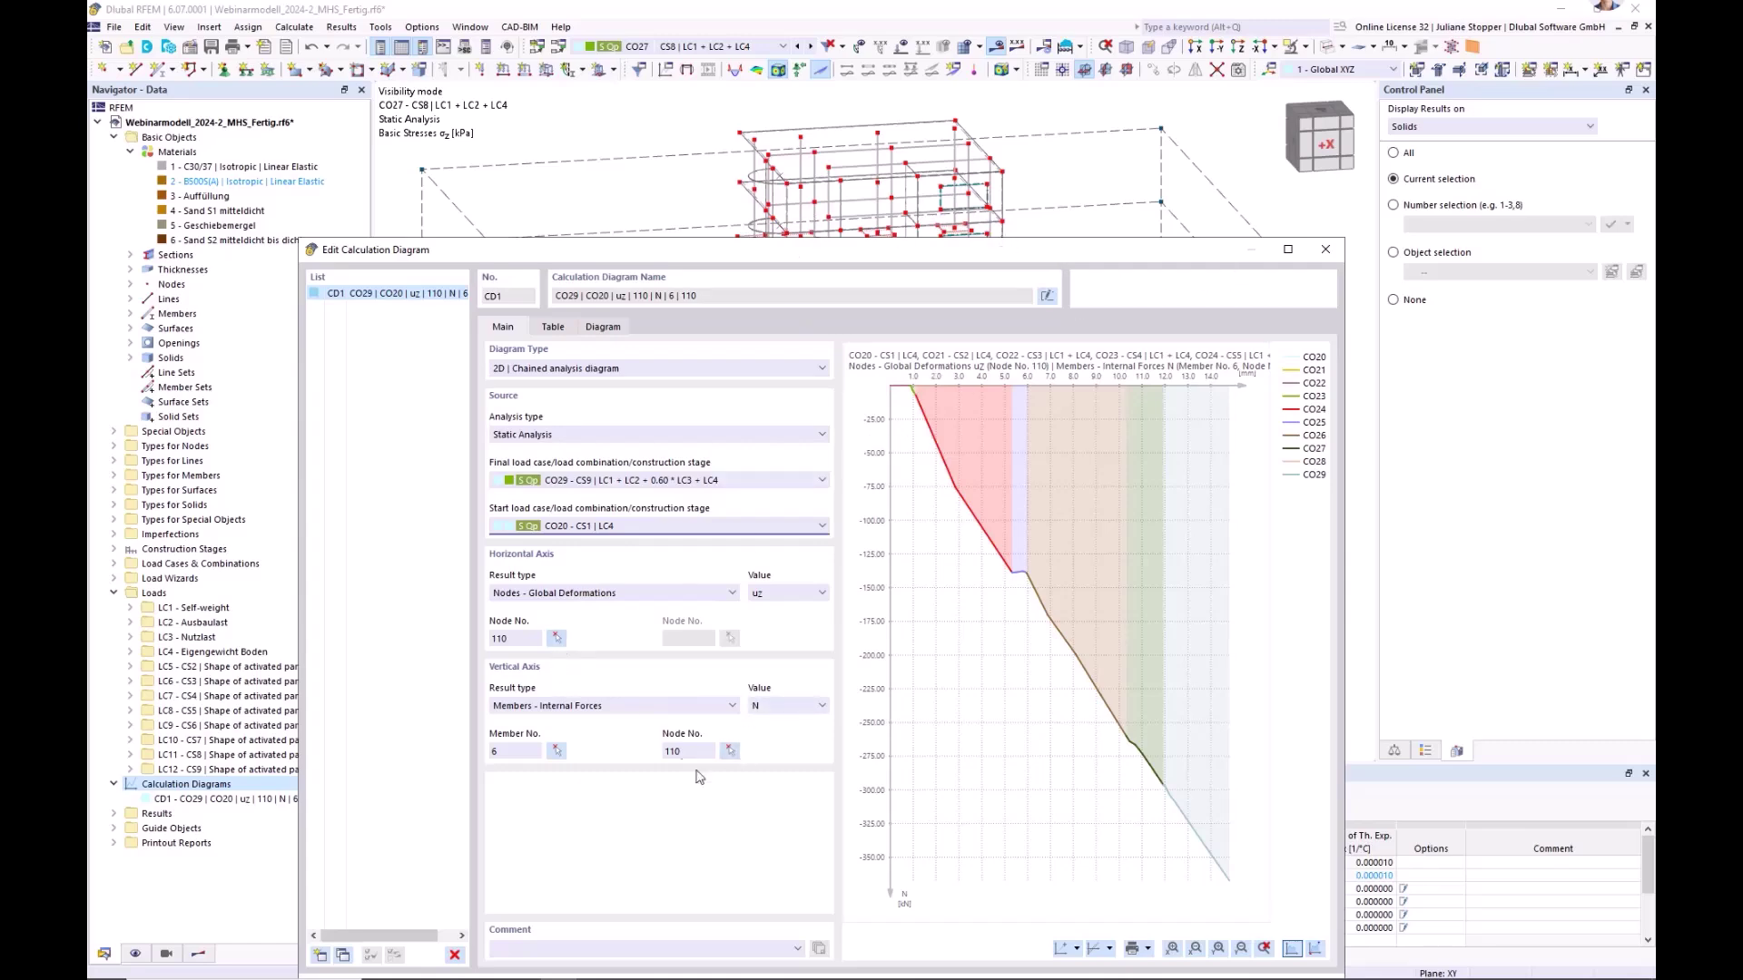
pyautogui.click(557, 638)
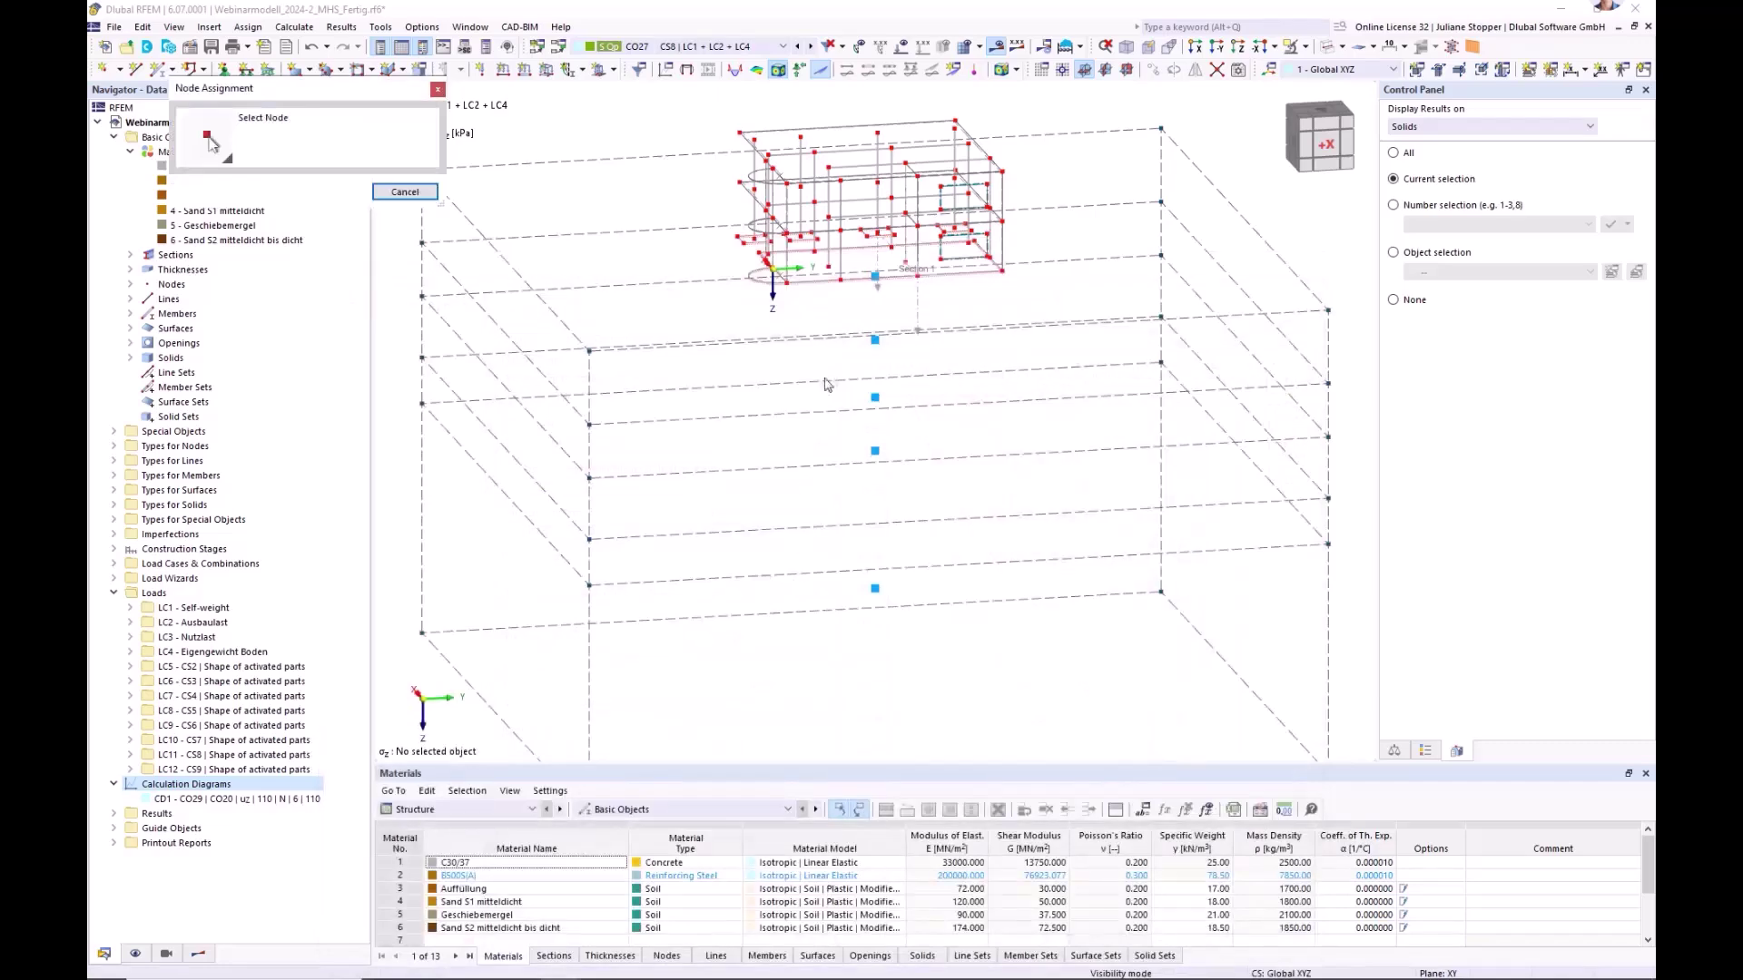
pyautogui.keyDown('ctrl'); pyautogui.moveTo(665, 340); pyautogui.dragTo(1198, 338, button='middle'); pyautogui.keyUp('ctrl')
pyautogui.scroll(3, 896, 265)
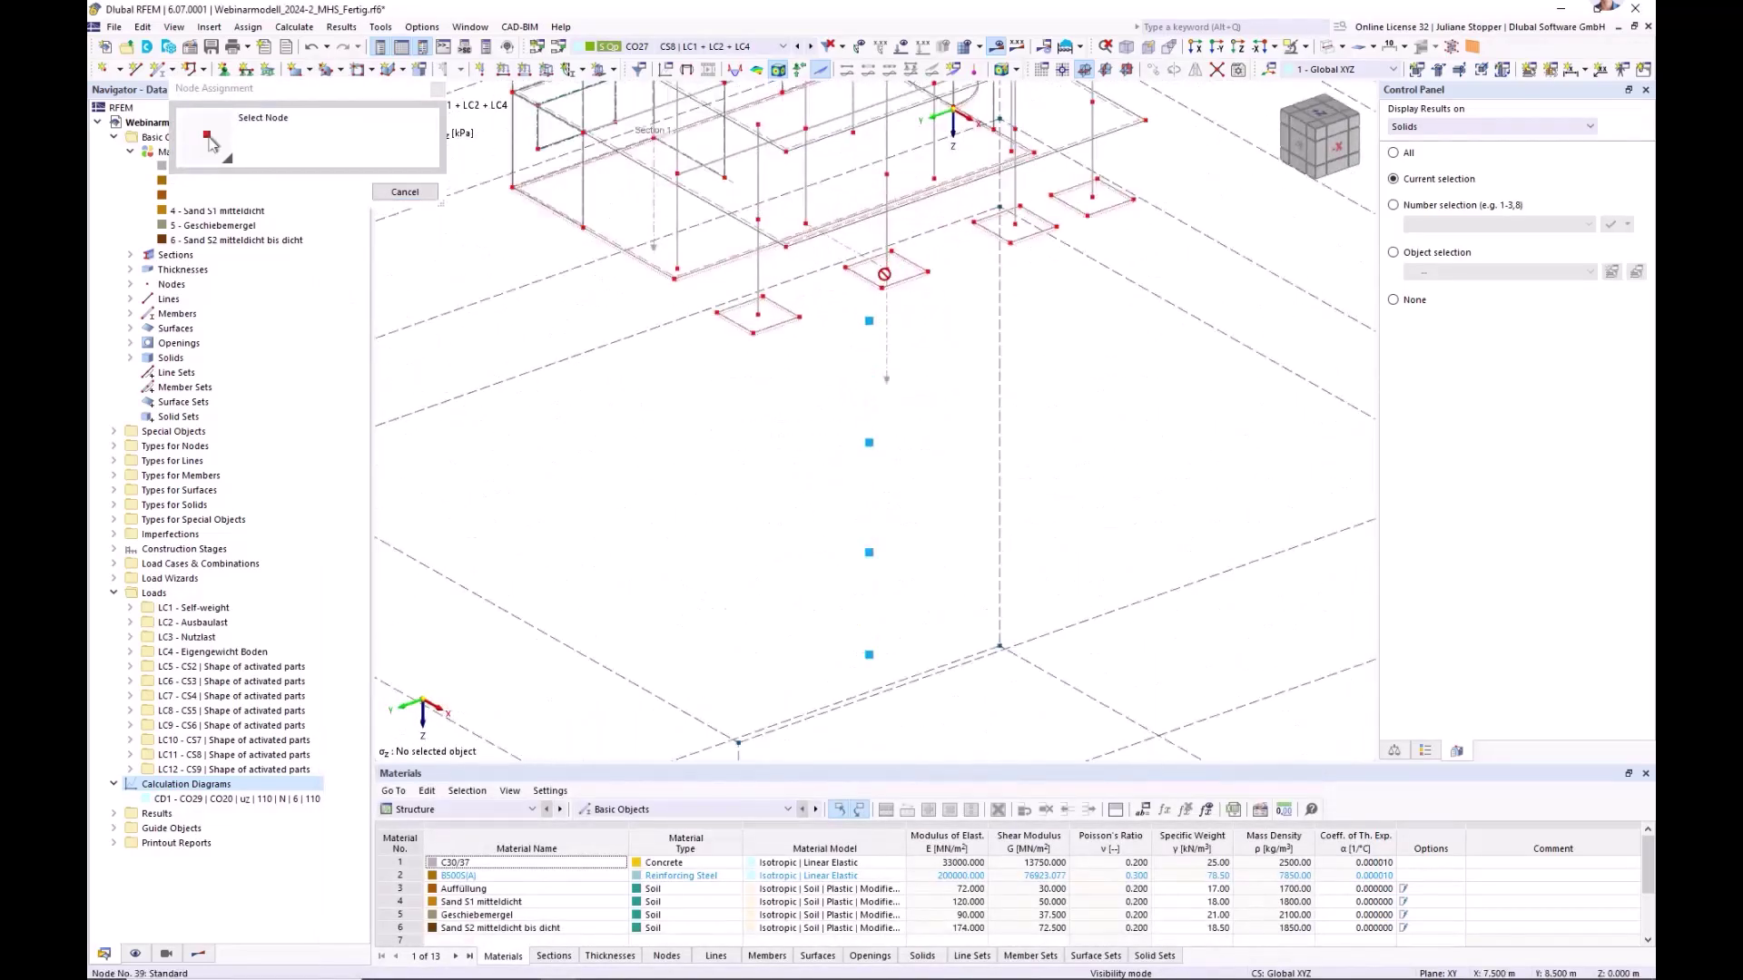
pyautogui.click(403, 192)
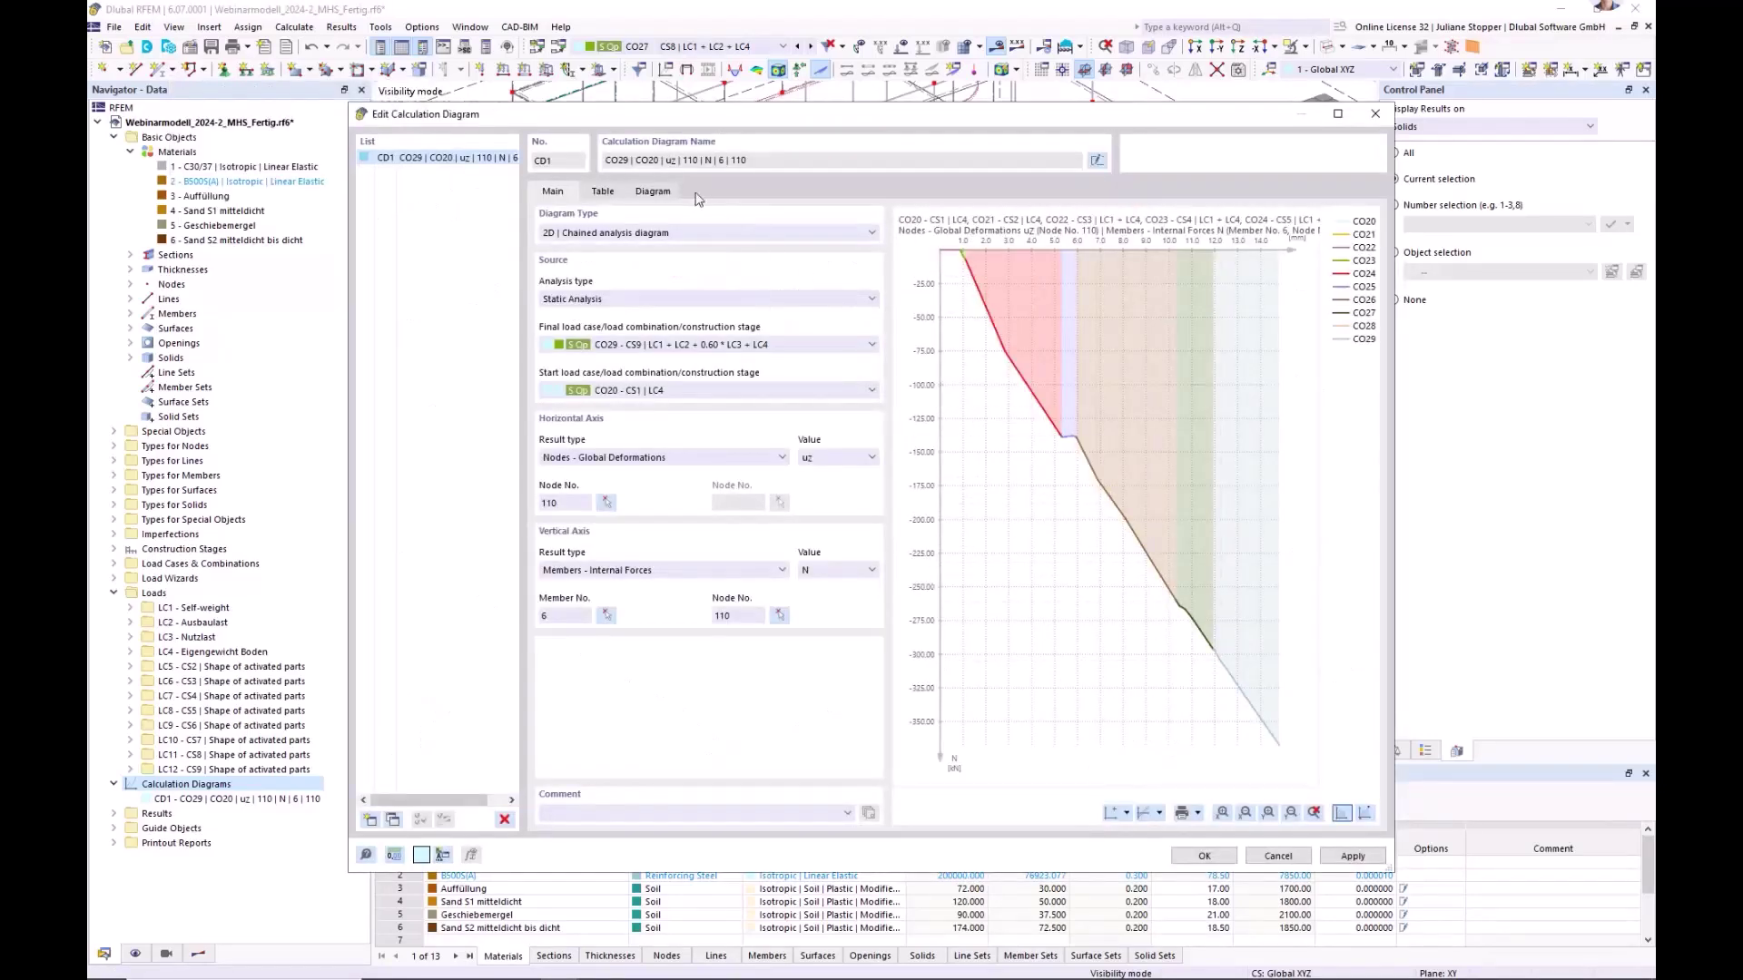
# - View the chained analysis diagram at full size with its result values labelled on the curve
pyautogui.moveTo(858, 124); pyautogui.dragTo(858, 357)
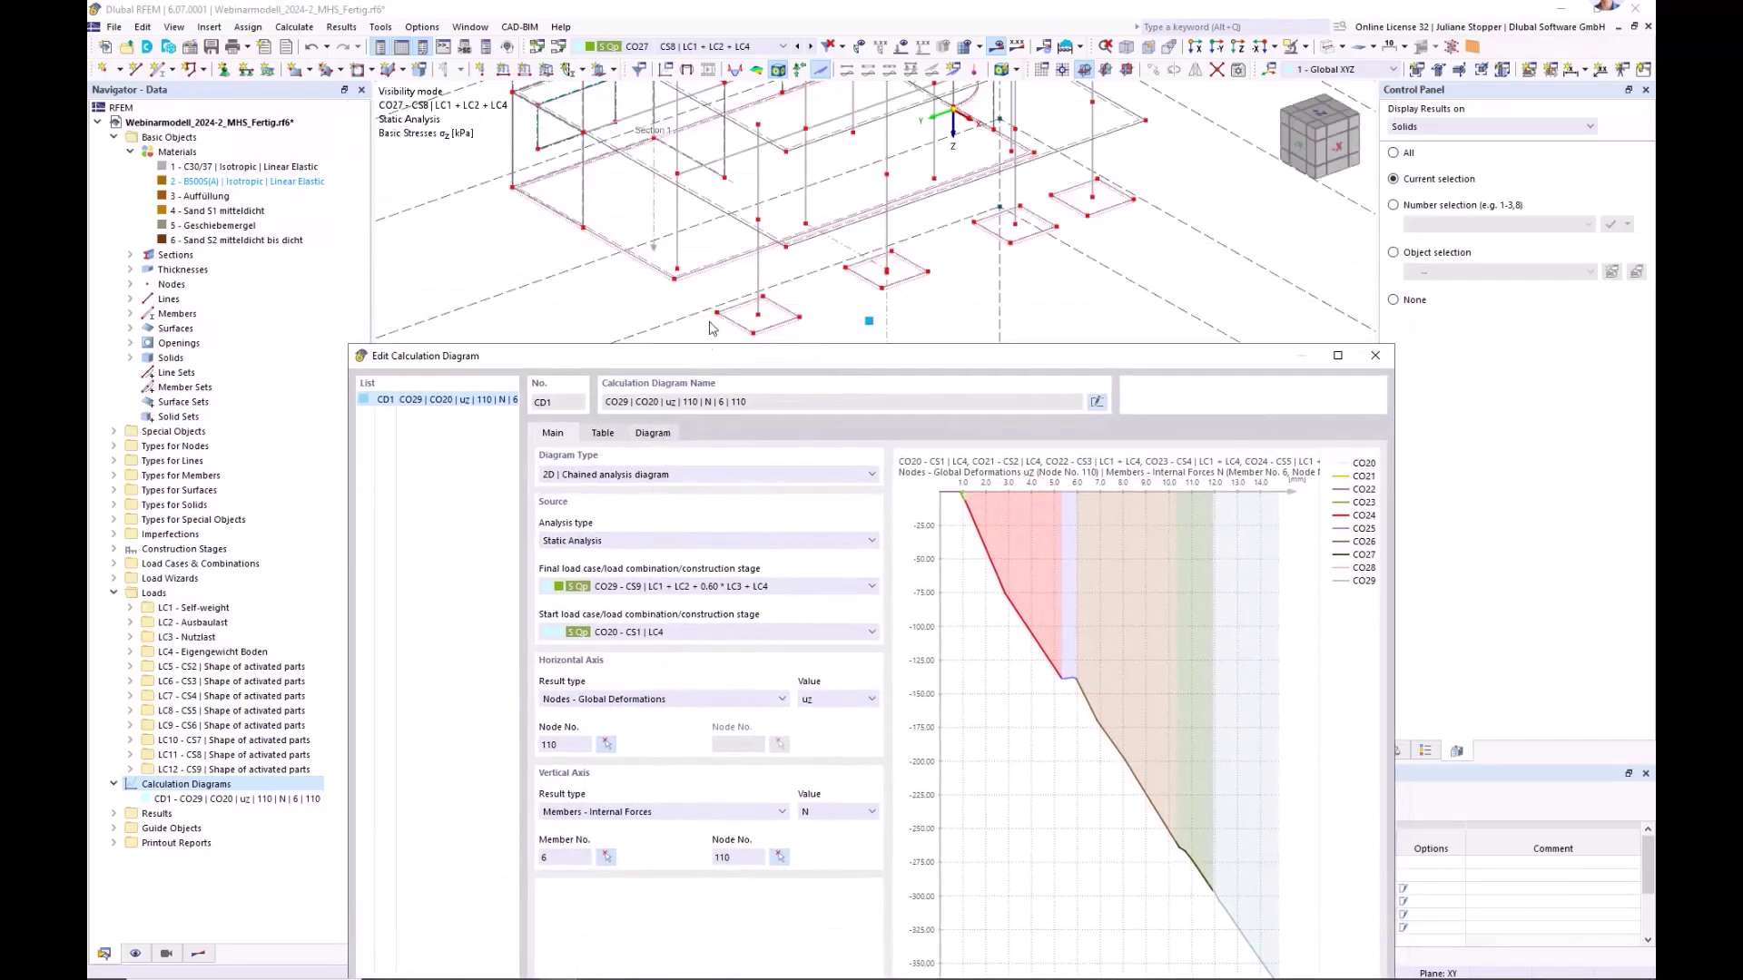
pyautogui.moveTo(703, 346); pyautogui.dragTo(727, 212)
pyautogui.click(677, 301)
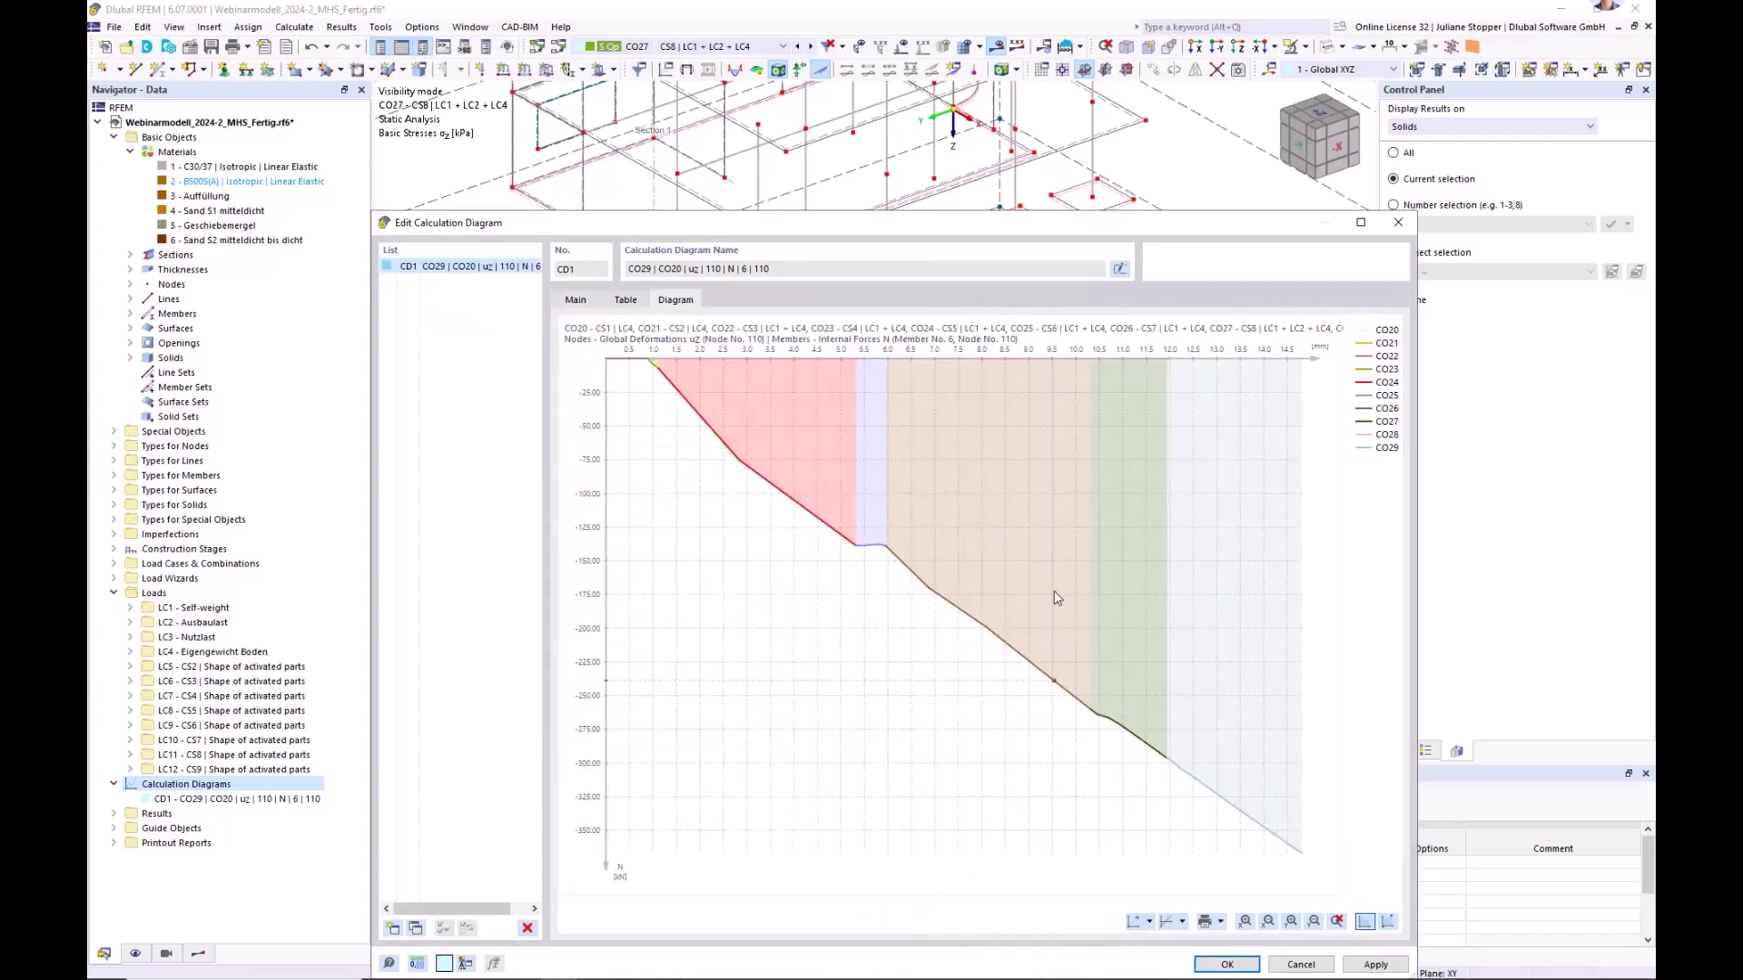
pyautogui.click(1386, 922)
pyautogui.moveTo(1061, 226); pyautogui.dragTo(1029, 98)
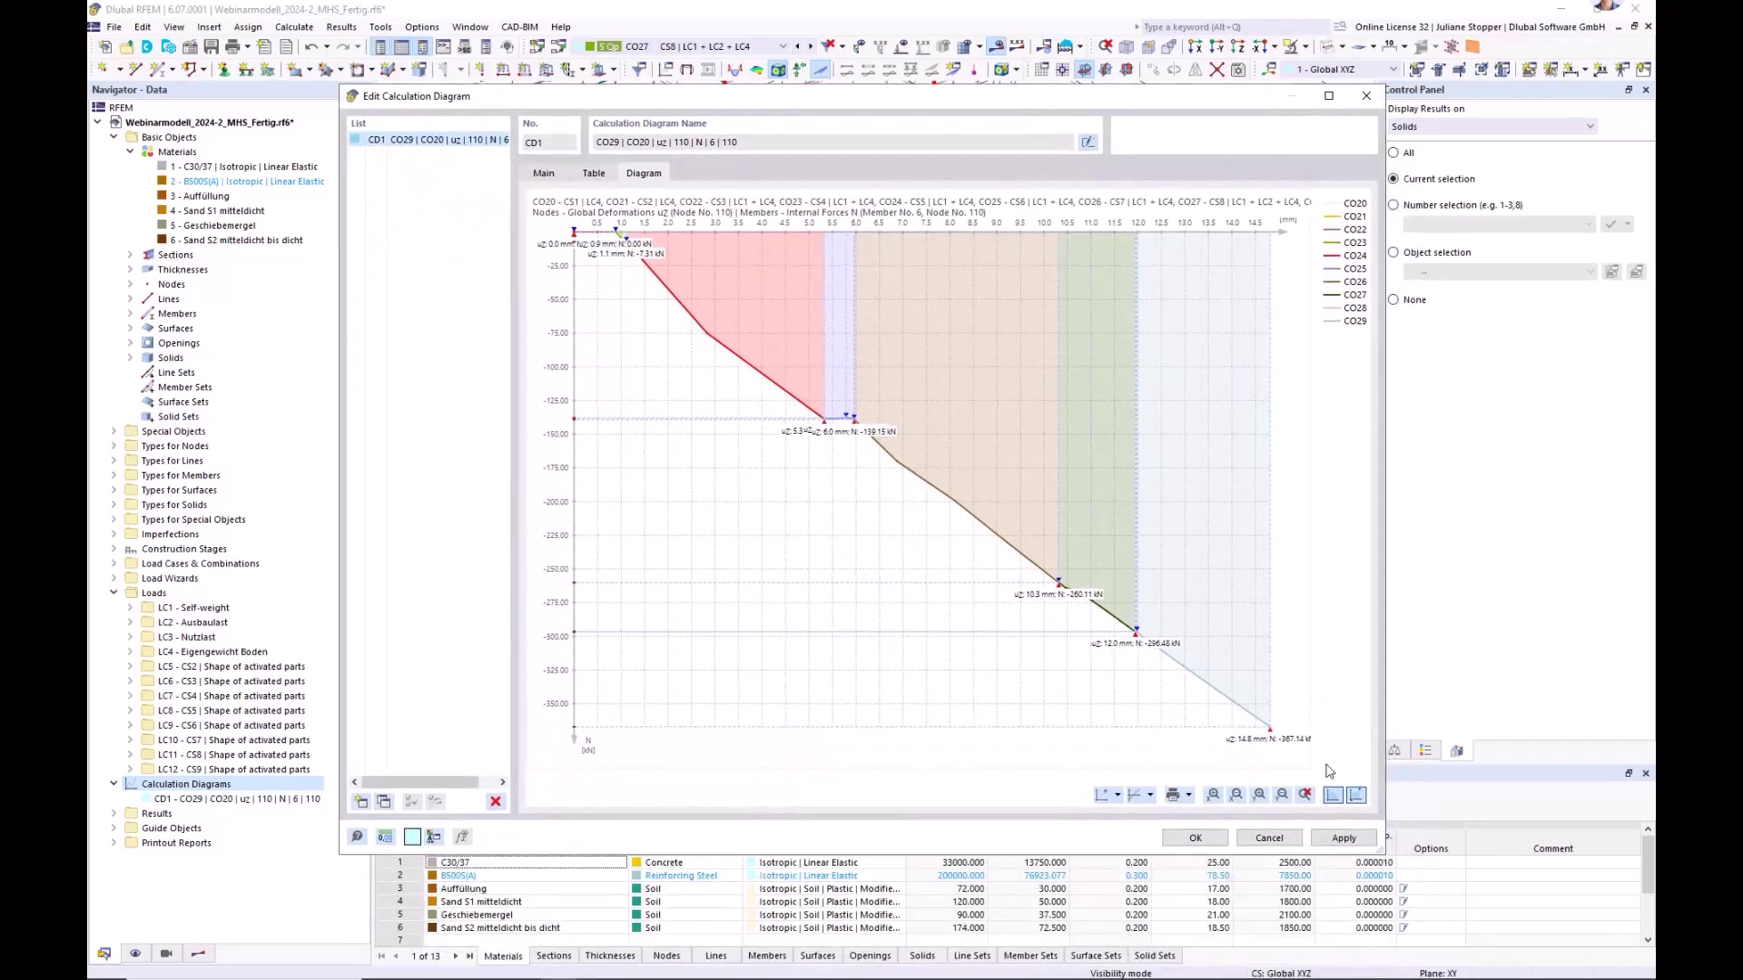
# - Examine the table of deformations uz and axial forces N per load increment from CO20 to CO29, and return to the diagram's main settings
pyautogui.click(595, 173)
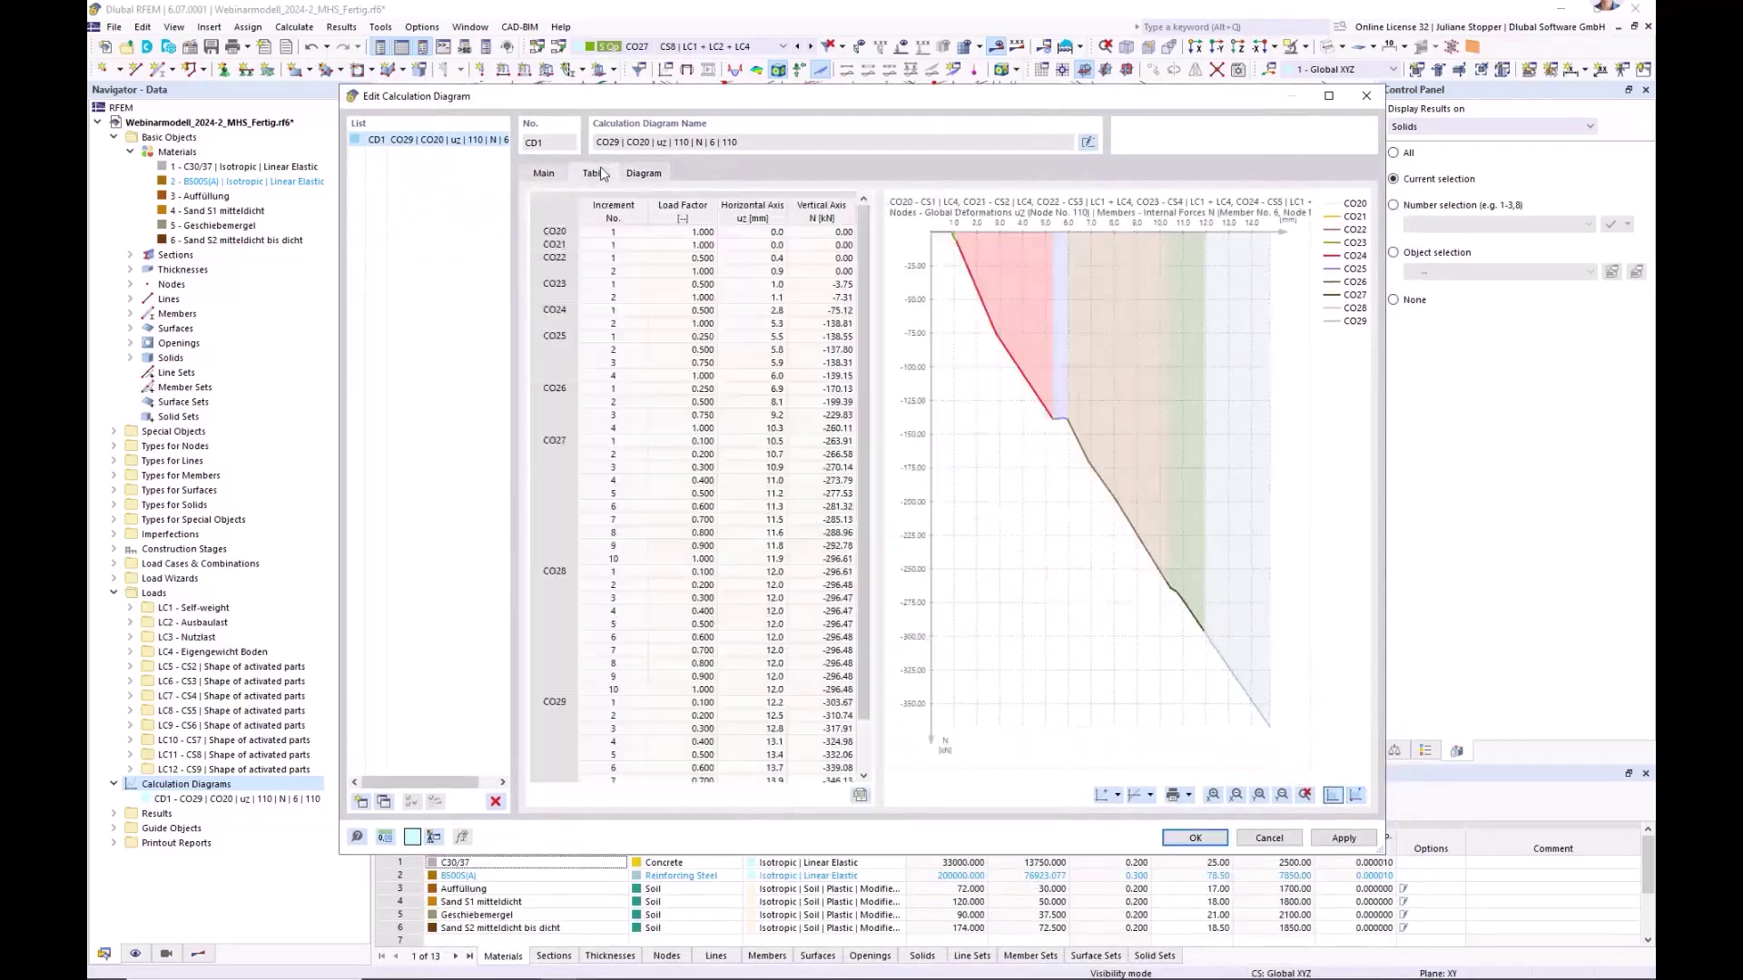
pyautogui.scroll(-2, 873, 490)
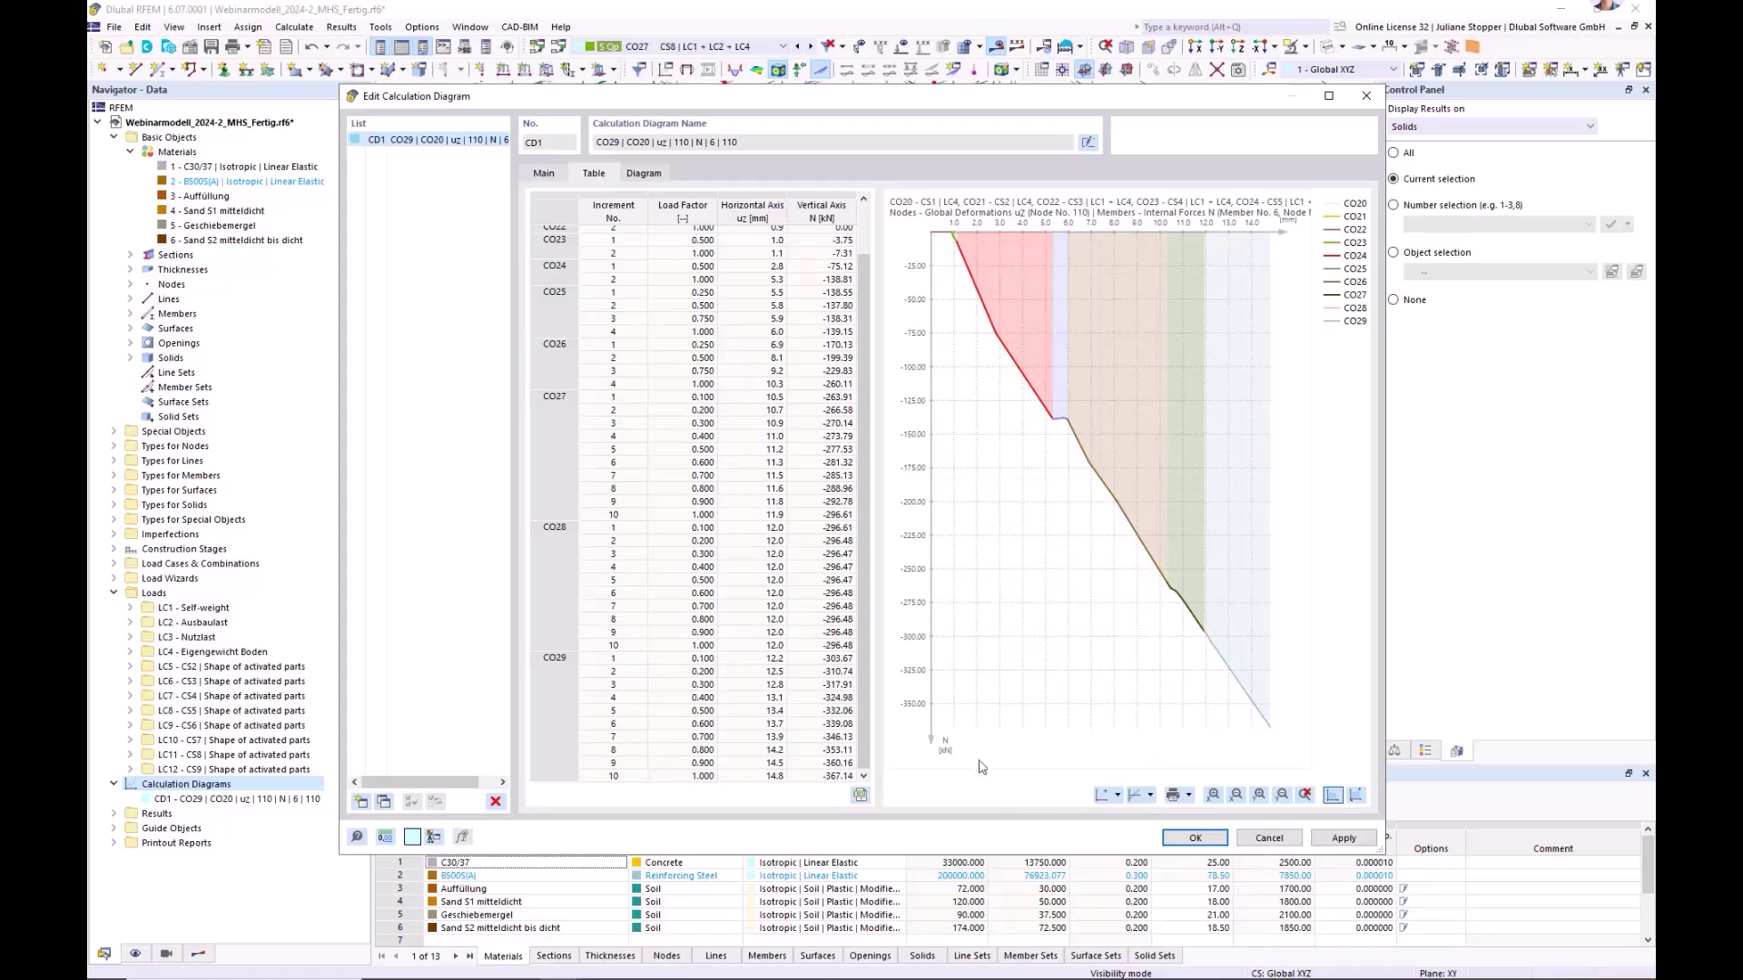
pyautogui.click(543, 174)
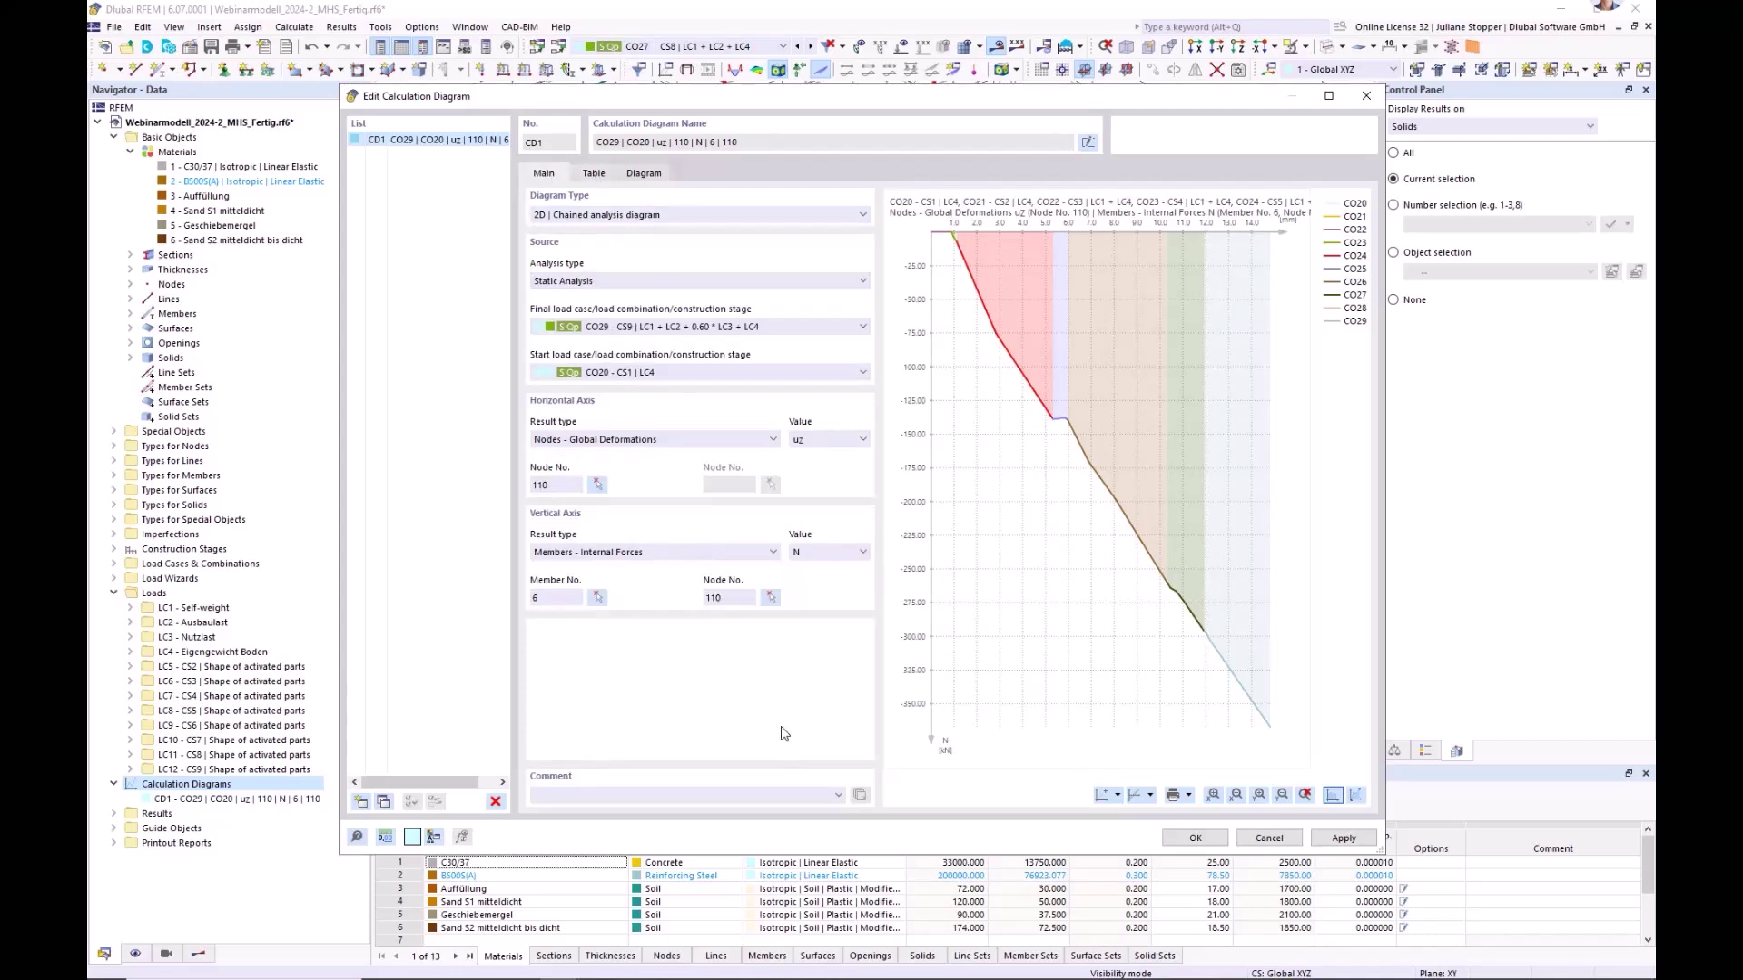
# - Look at the output options for the diagram graphics, including printing to the printout report
pyautogui.click(1190, 796)
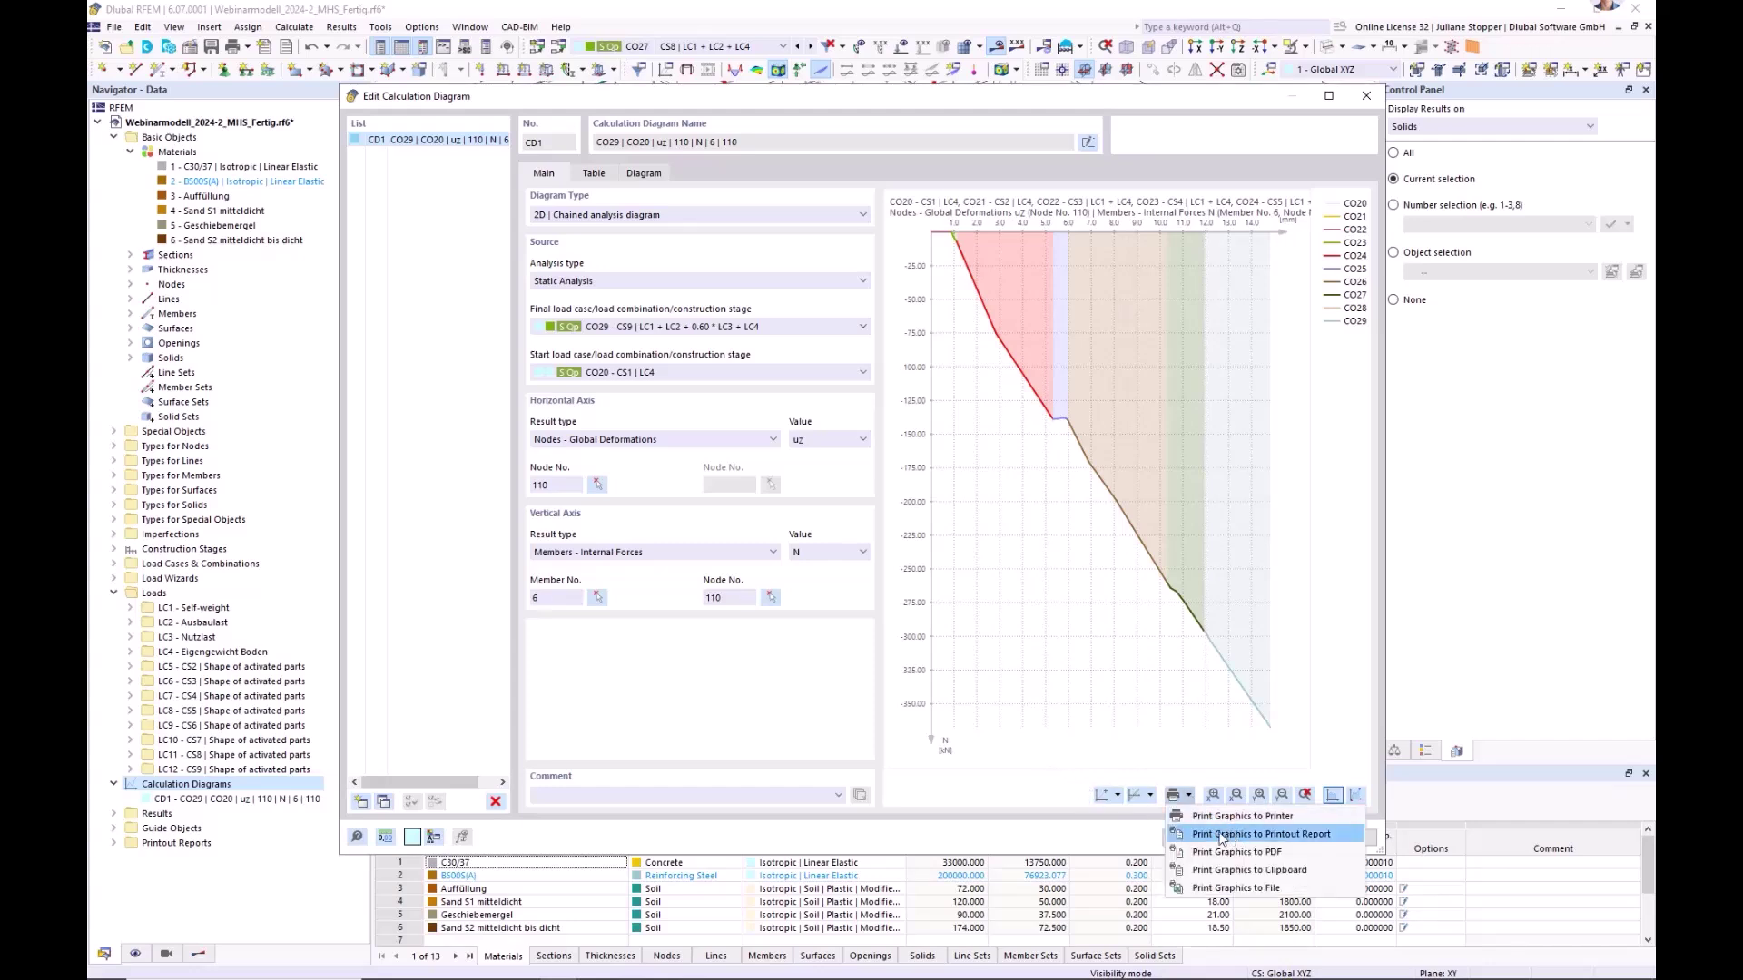
pyautogui.click(1097, 826)
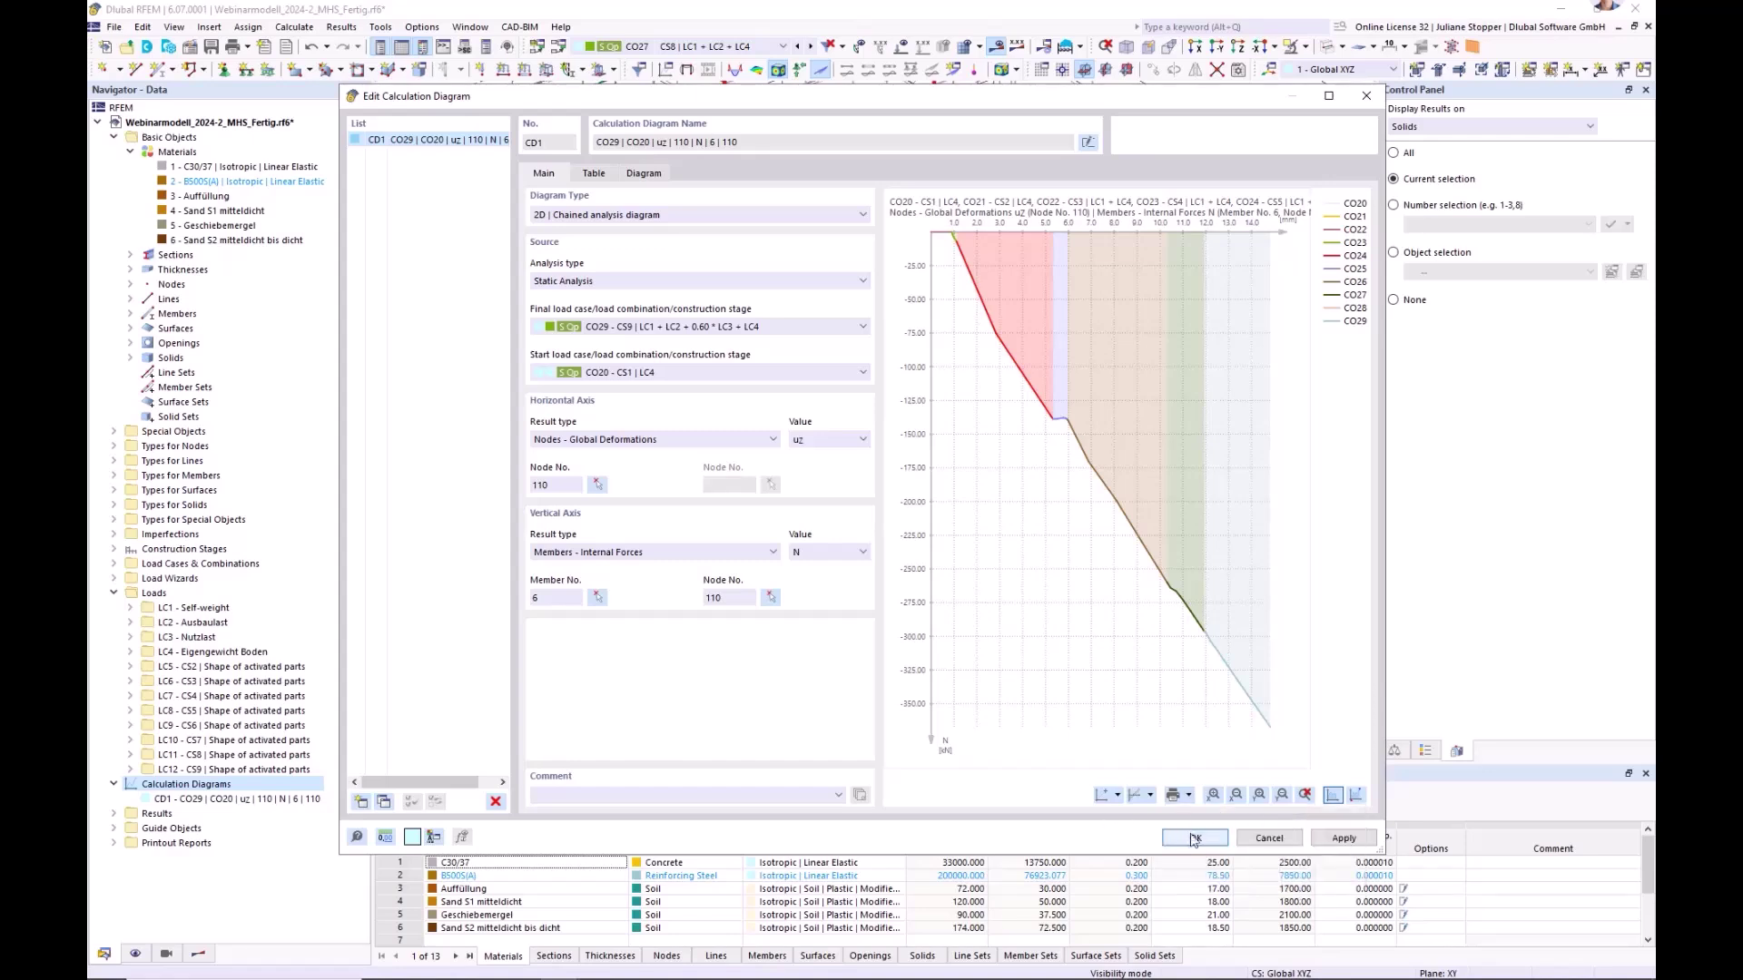
pyautogui.click(1188, 795)
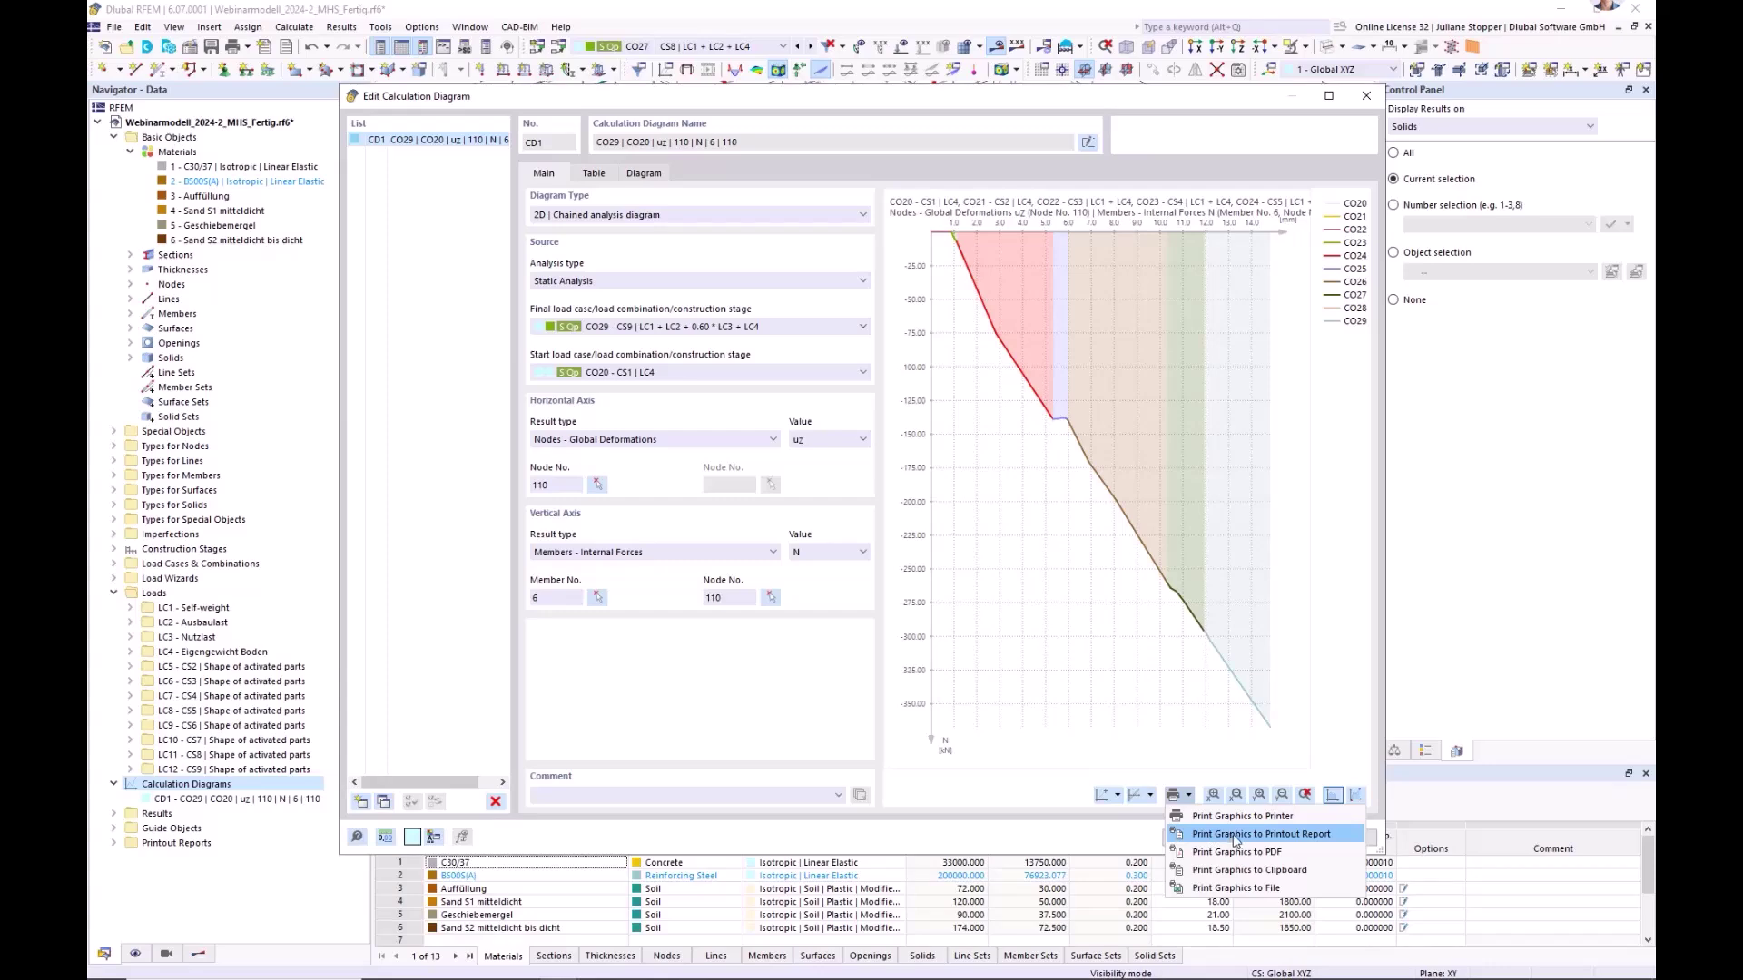
pyautogui.click(1089, 833)
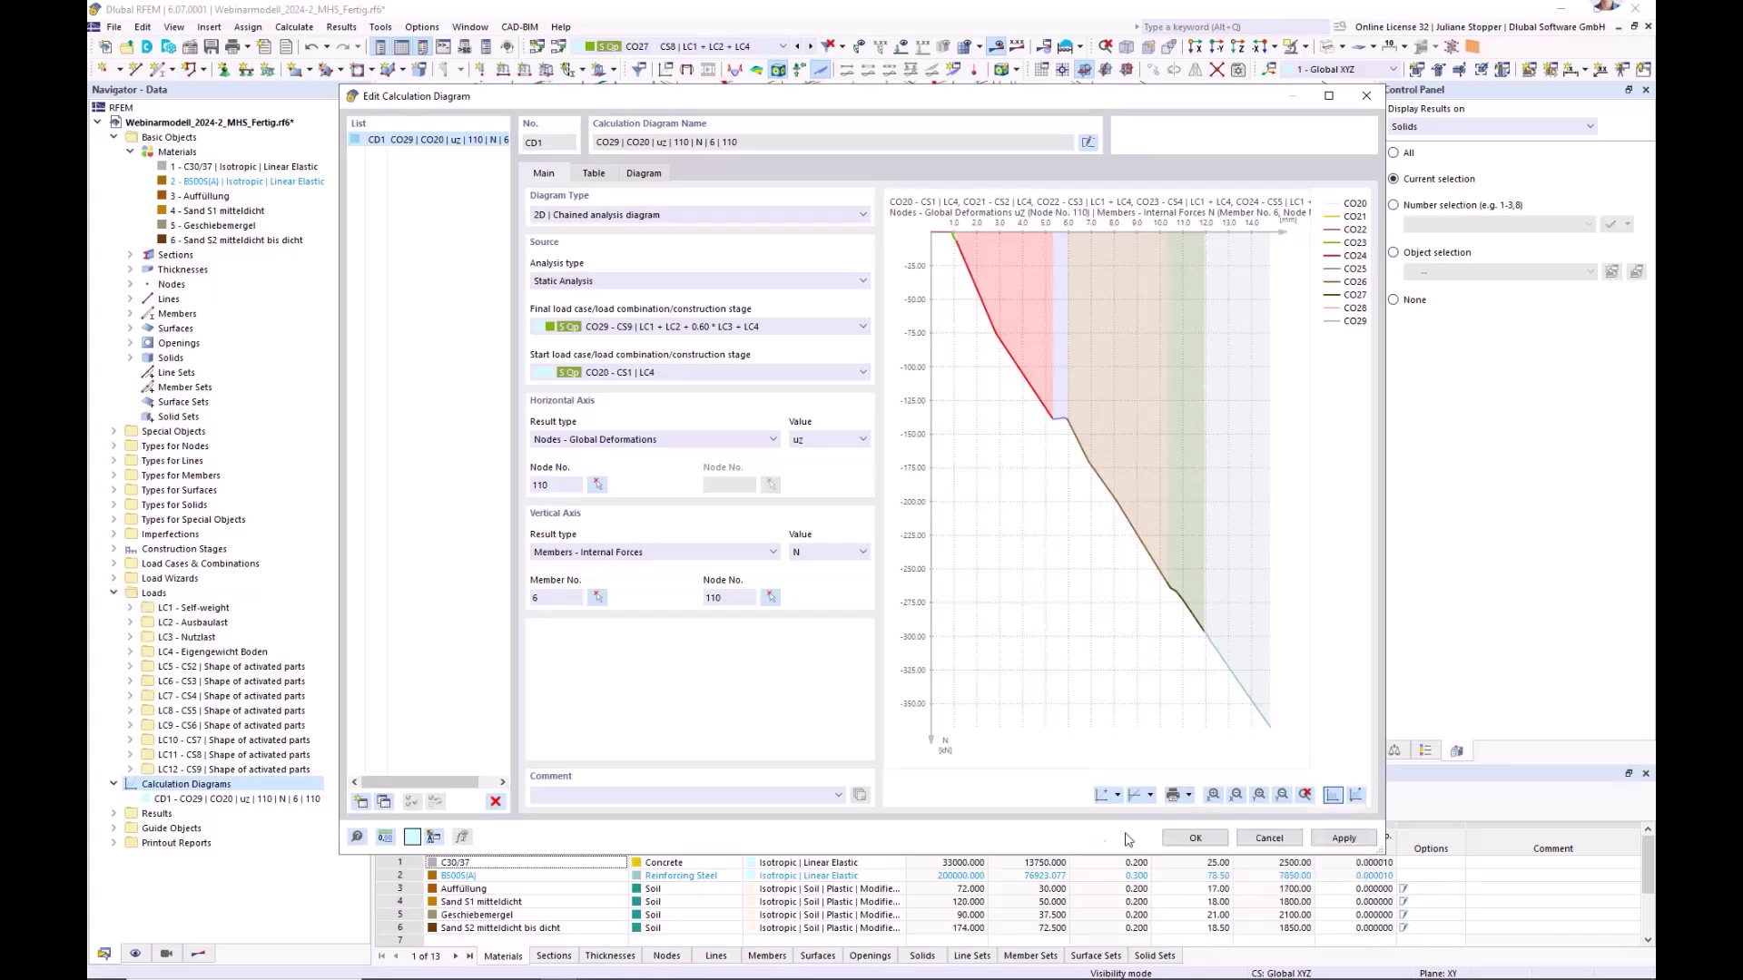
# - Confirm the calculation diagram settings and fit the whole model in the view
pyautogui.click(1191, 838)
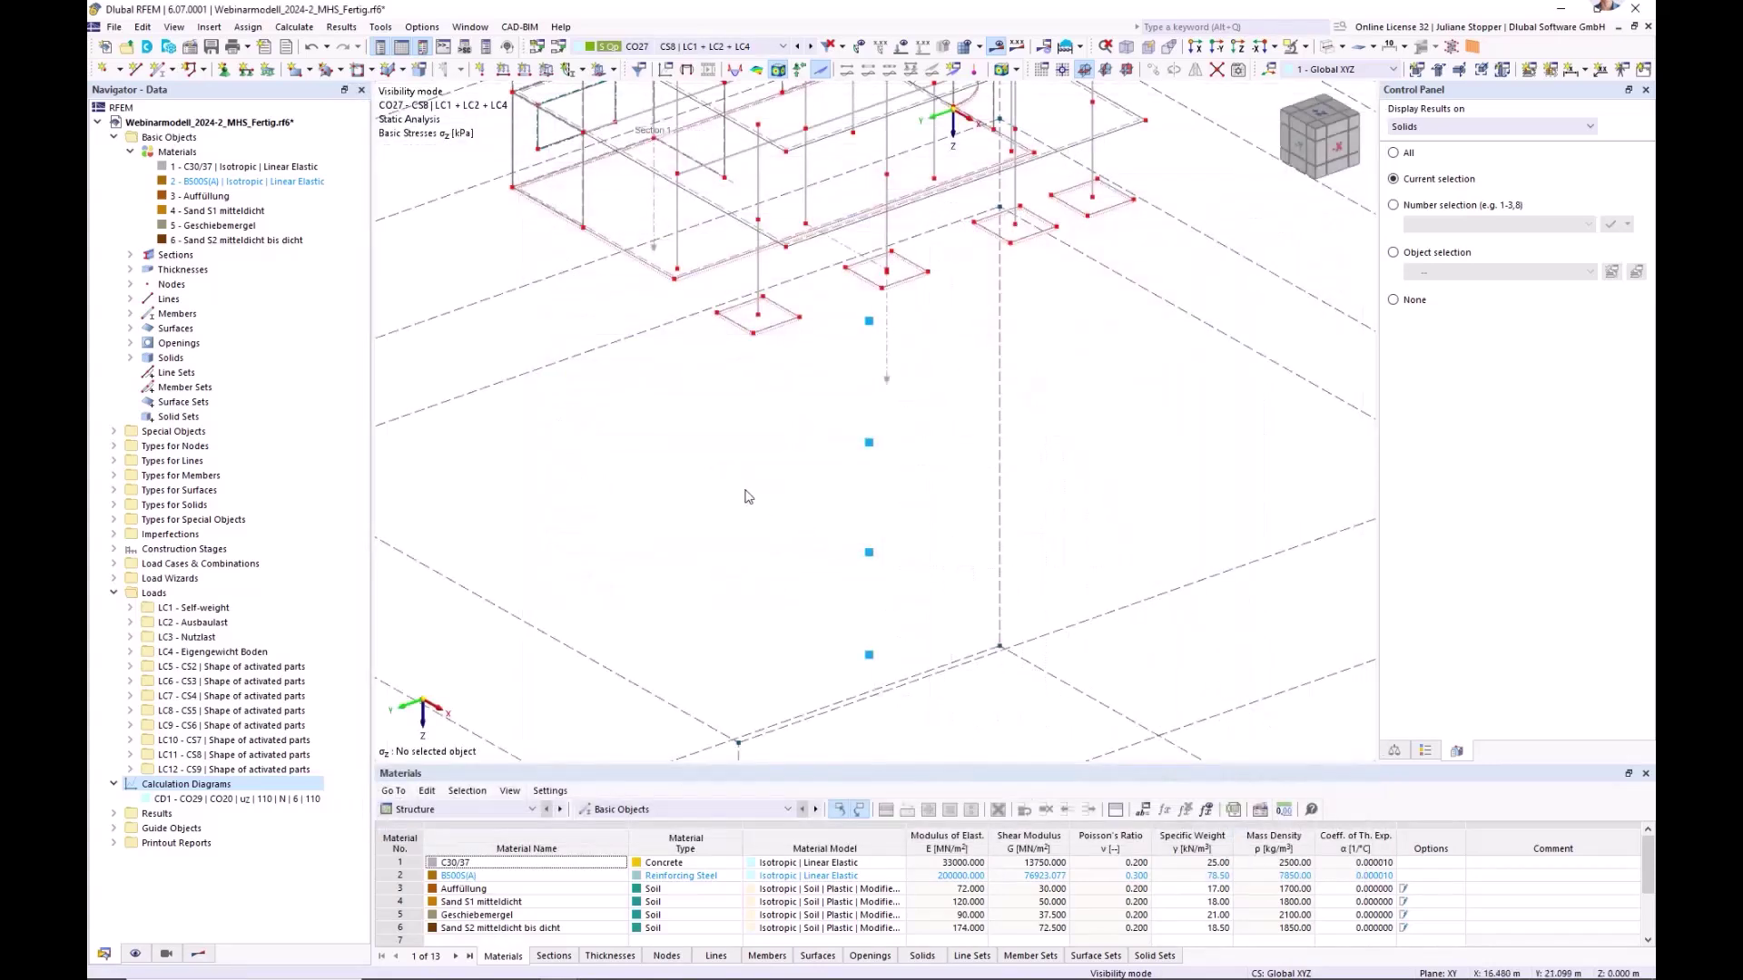
pyautogui.click(1127, 69)
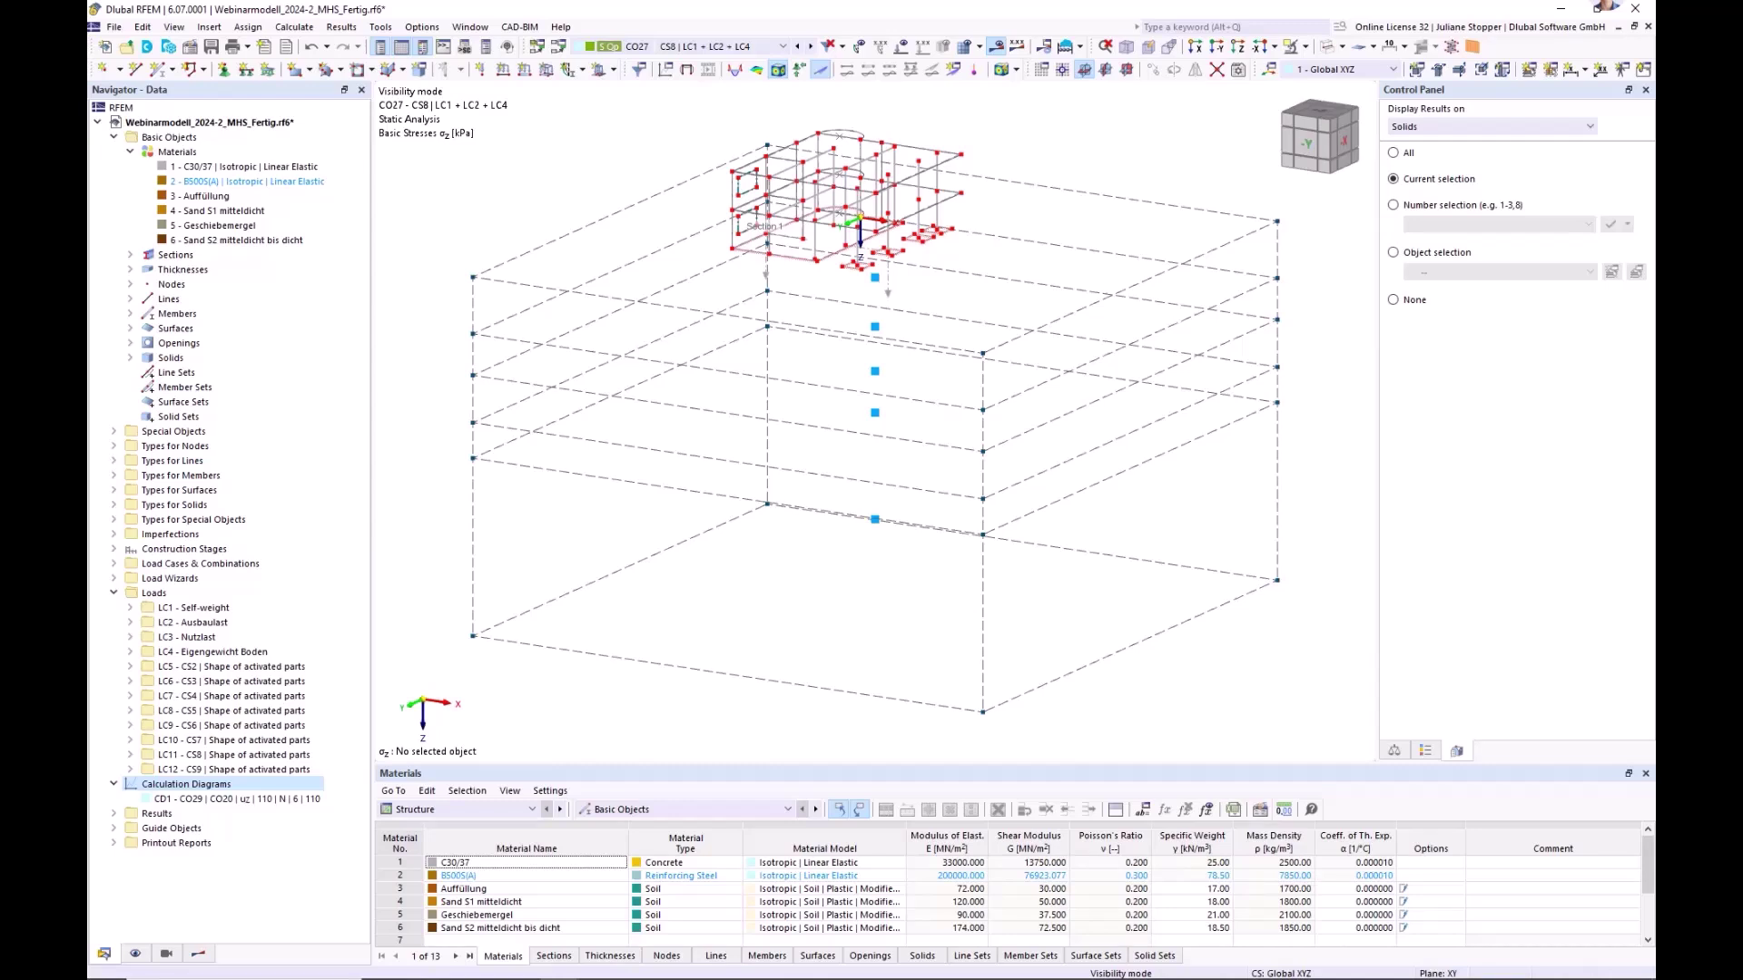
# - Show the model in transparent rendering and display the global deformations uz for CO27
pyautogui.click(1327, 47)
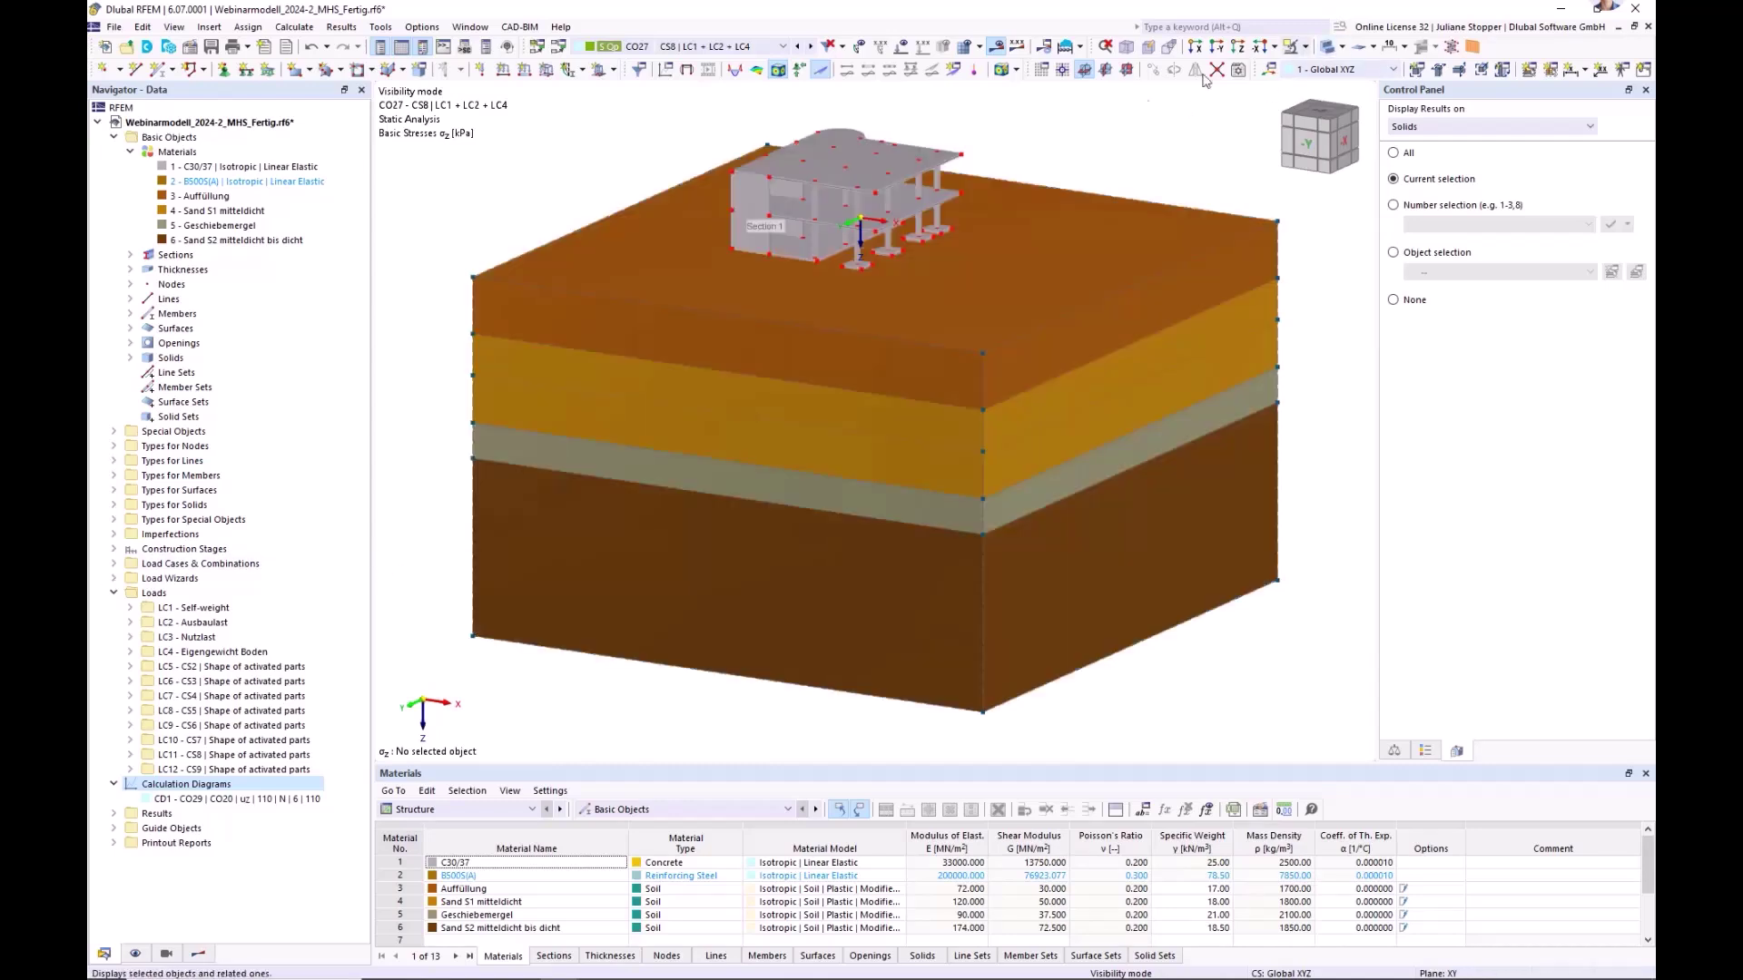
pyautogui.click(1327, 48)
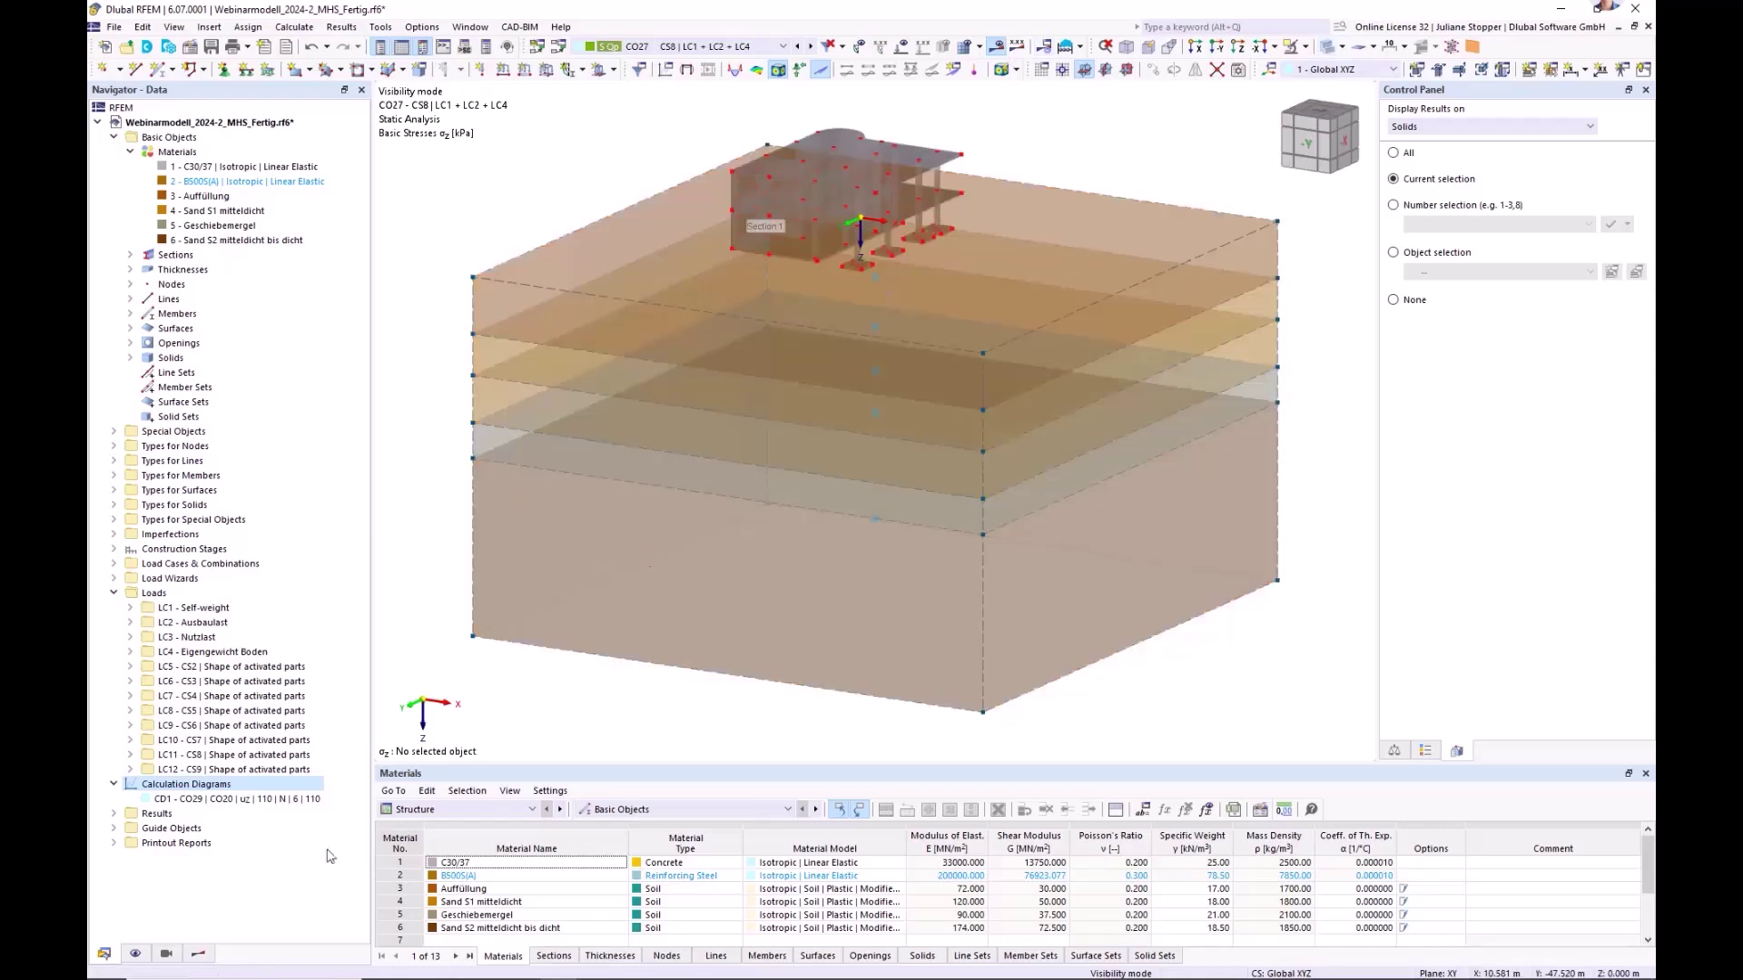
pyautogui.click(199, 953)
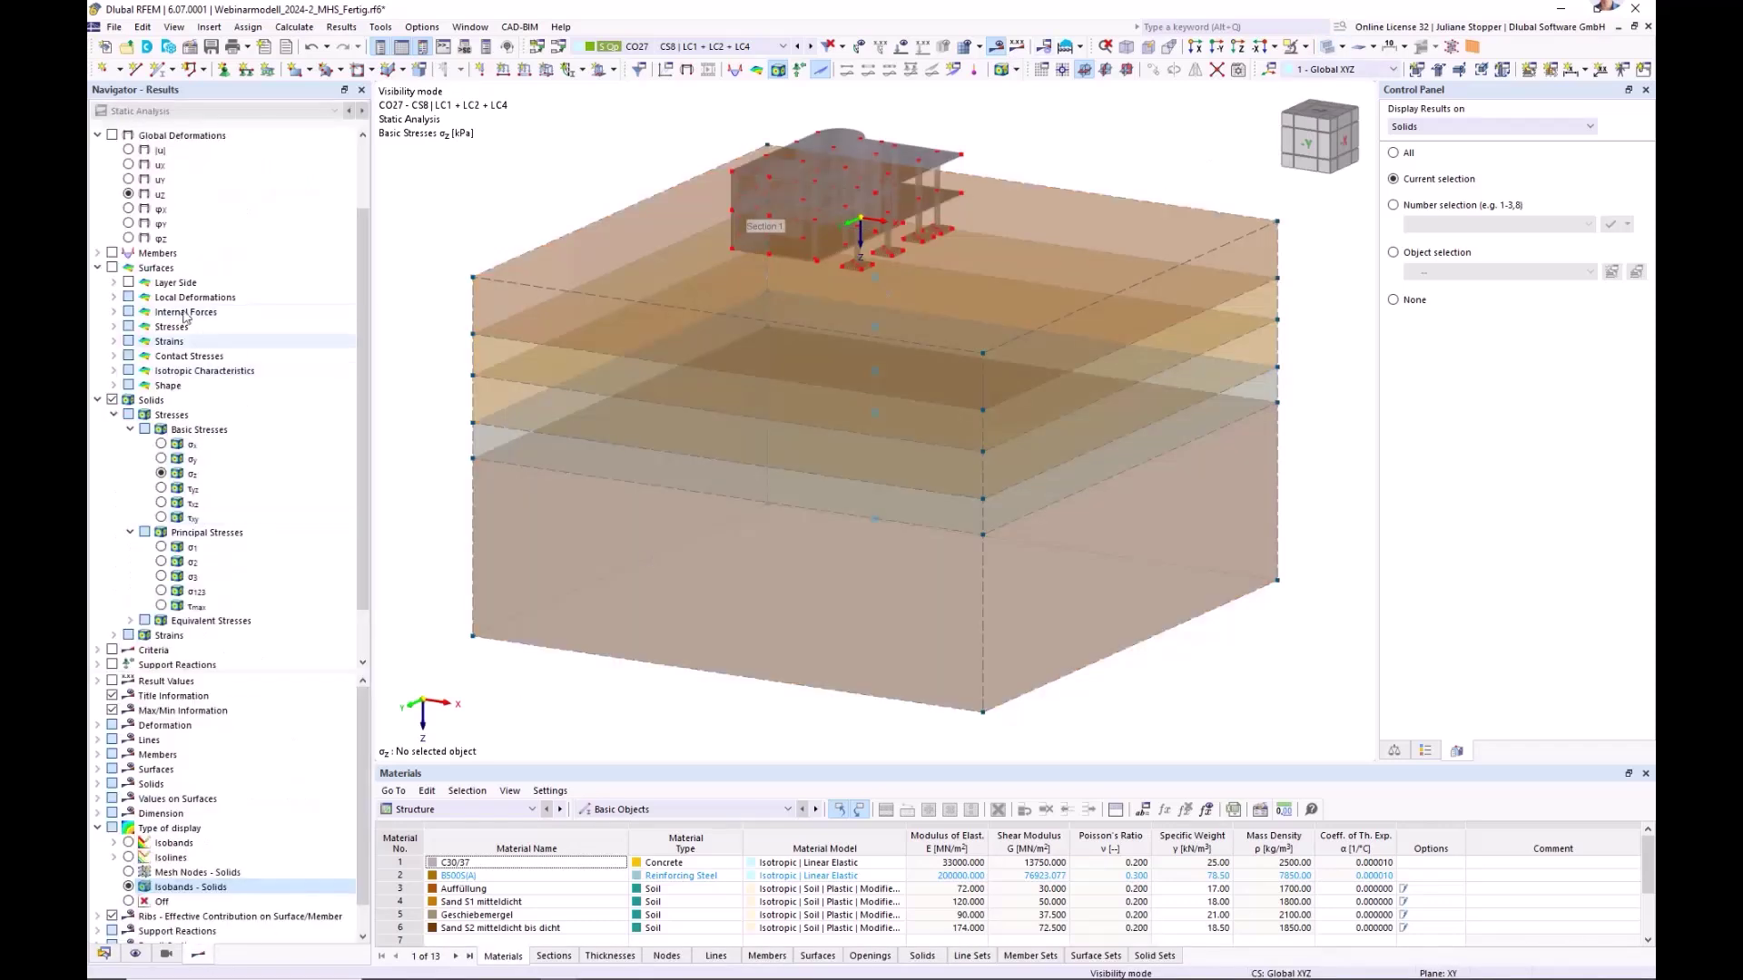
pyautogui.click(112, 136)
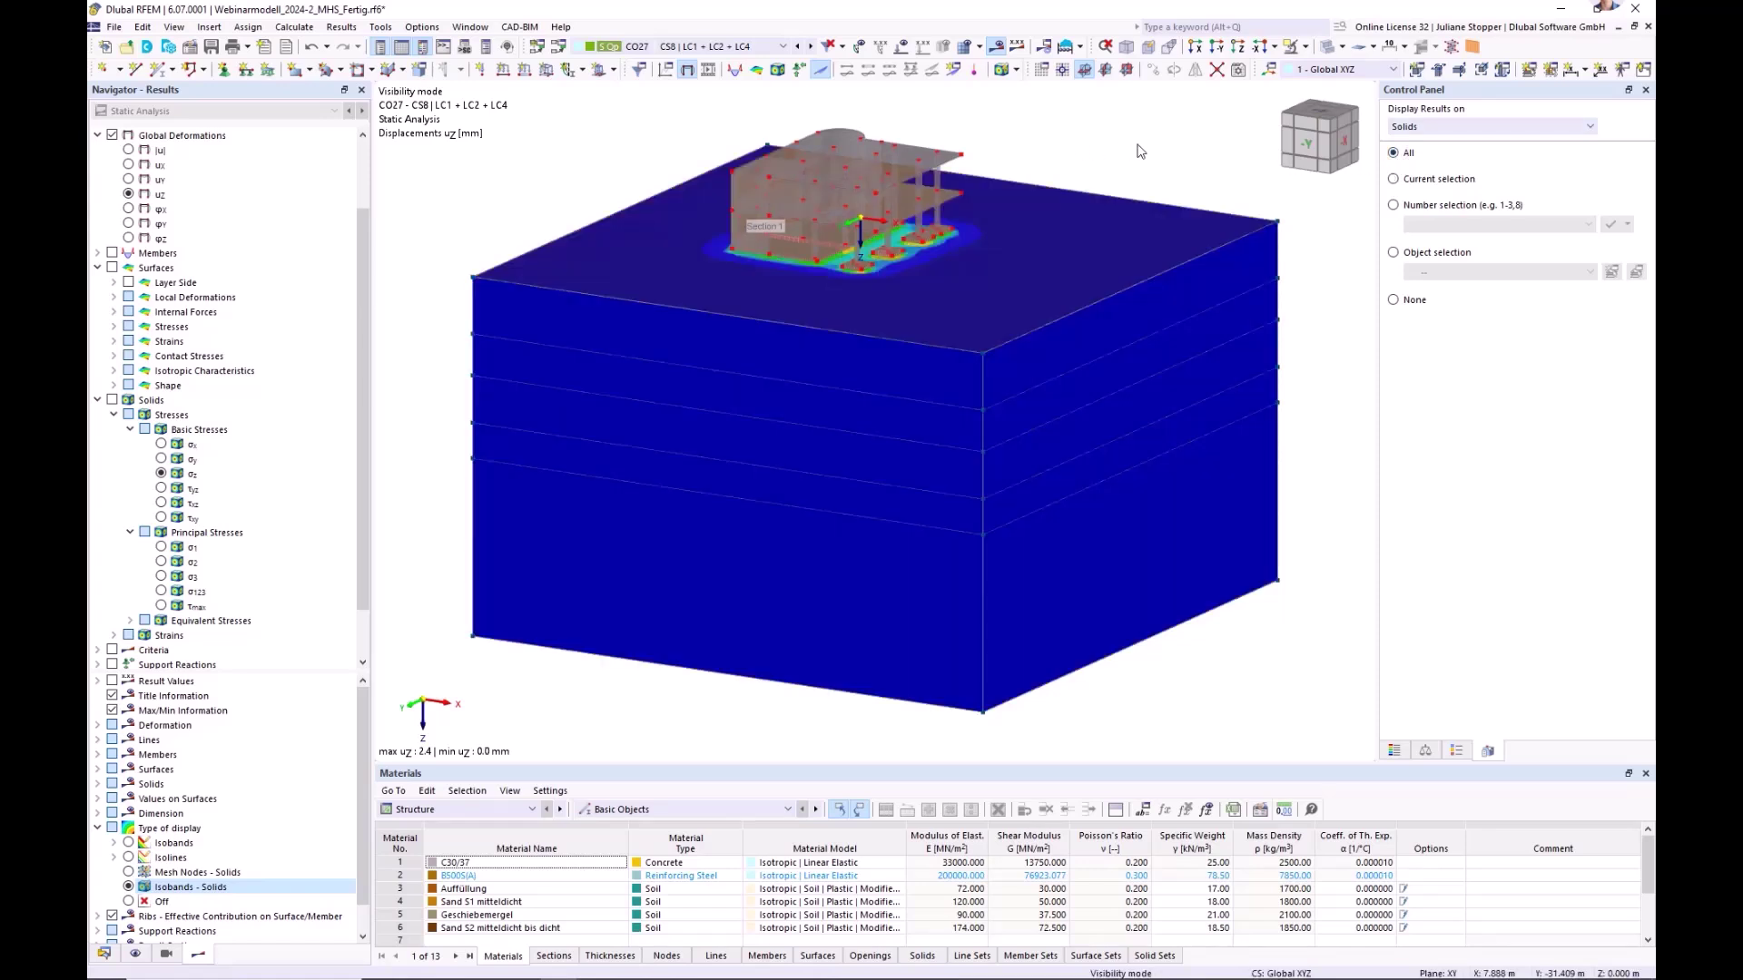
# - Switch the model to wireframe display and hide the nodes so the settlements beneath the building are unobstructed
pyautogui.click(1330, 51)
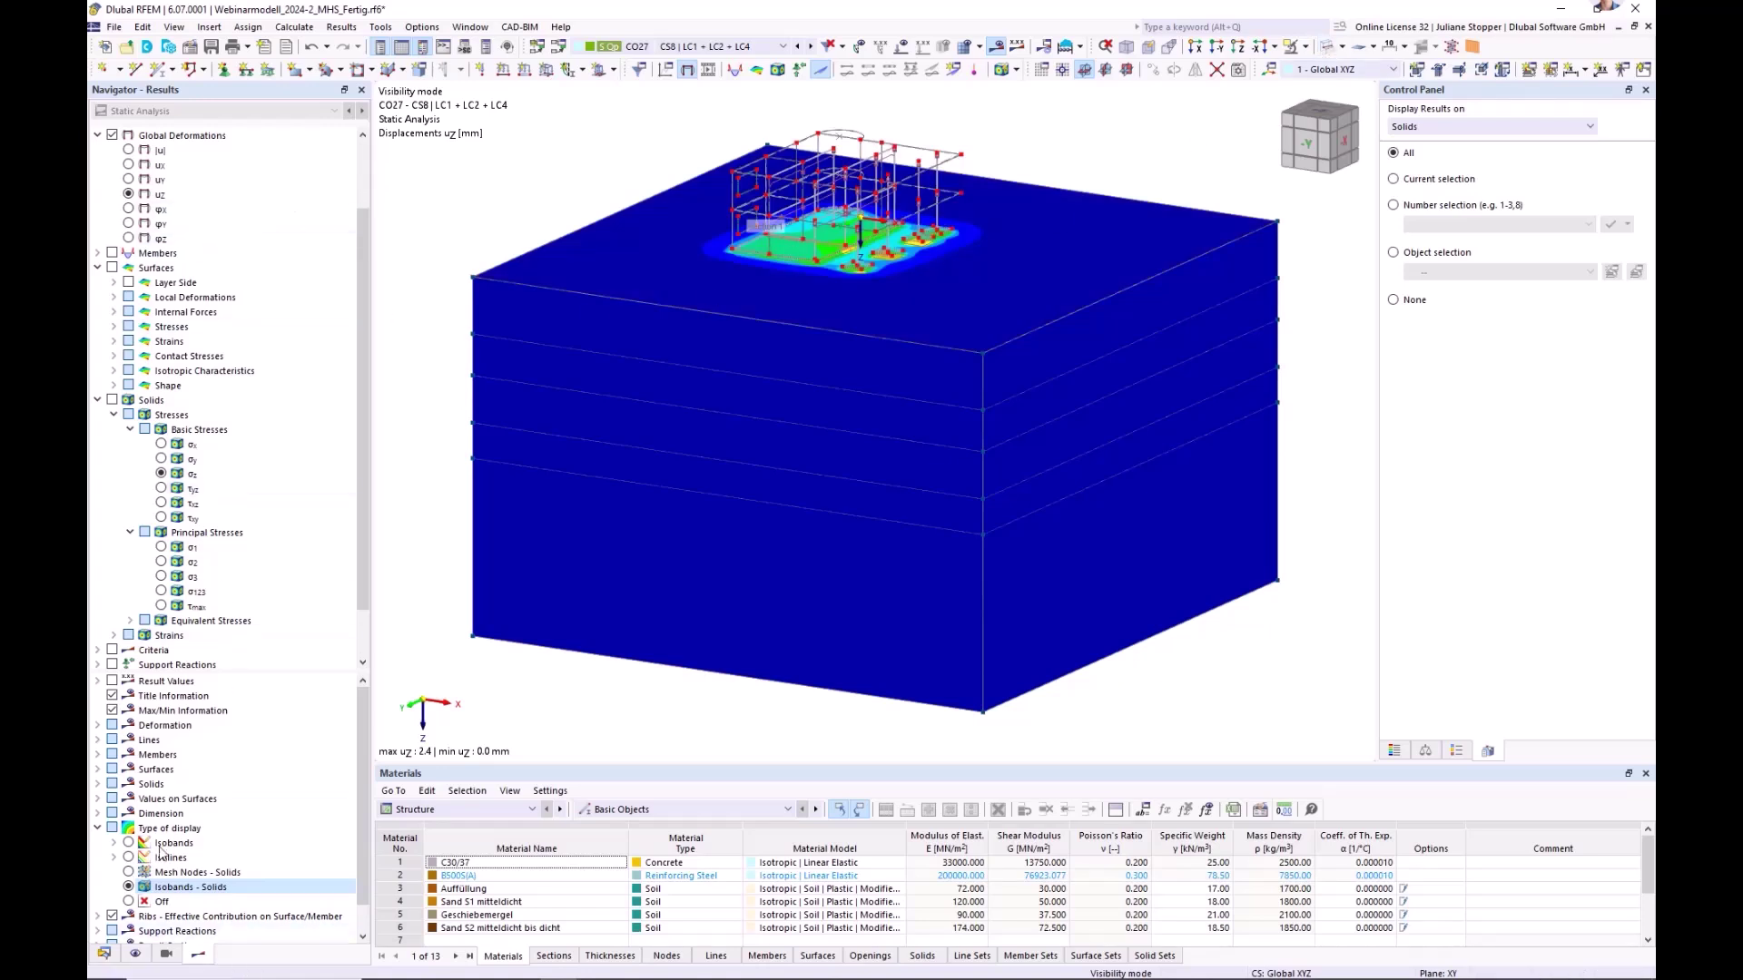
pyautogui.scroll(2, 163, 372)
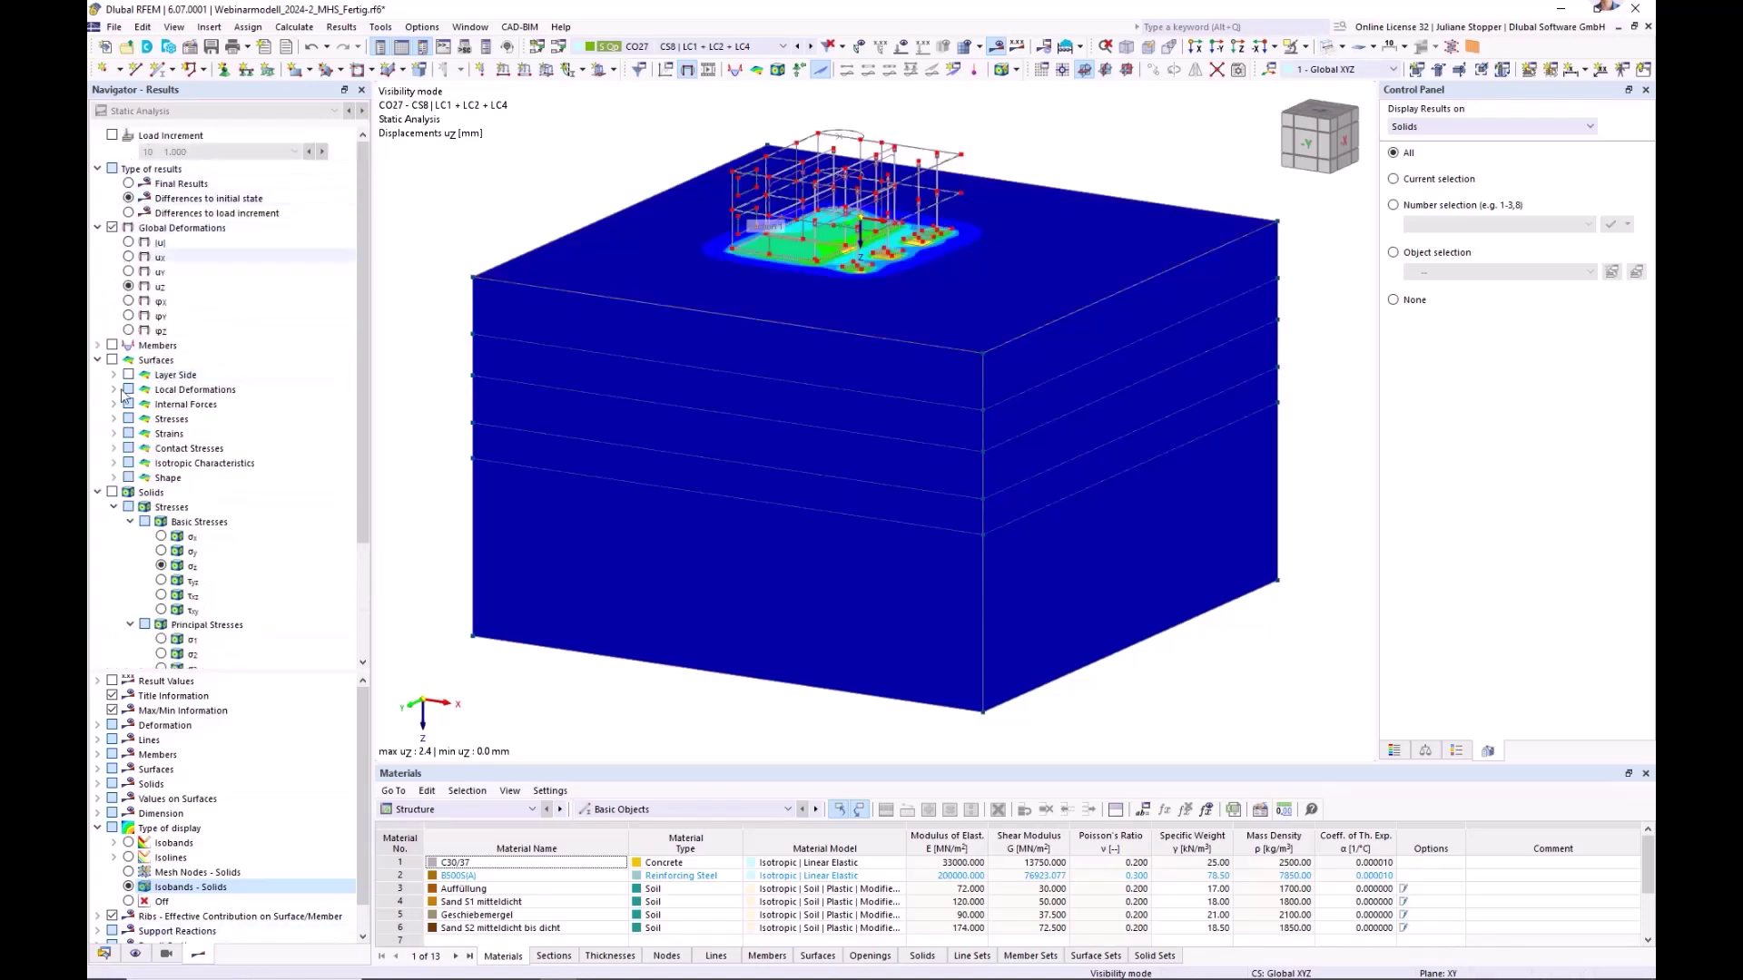
pyautogui.click(166, 953)
pyautogui.click(135, 953)
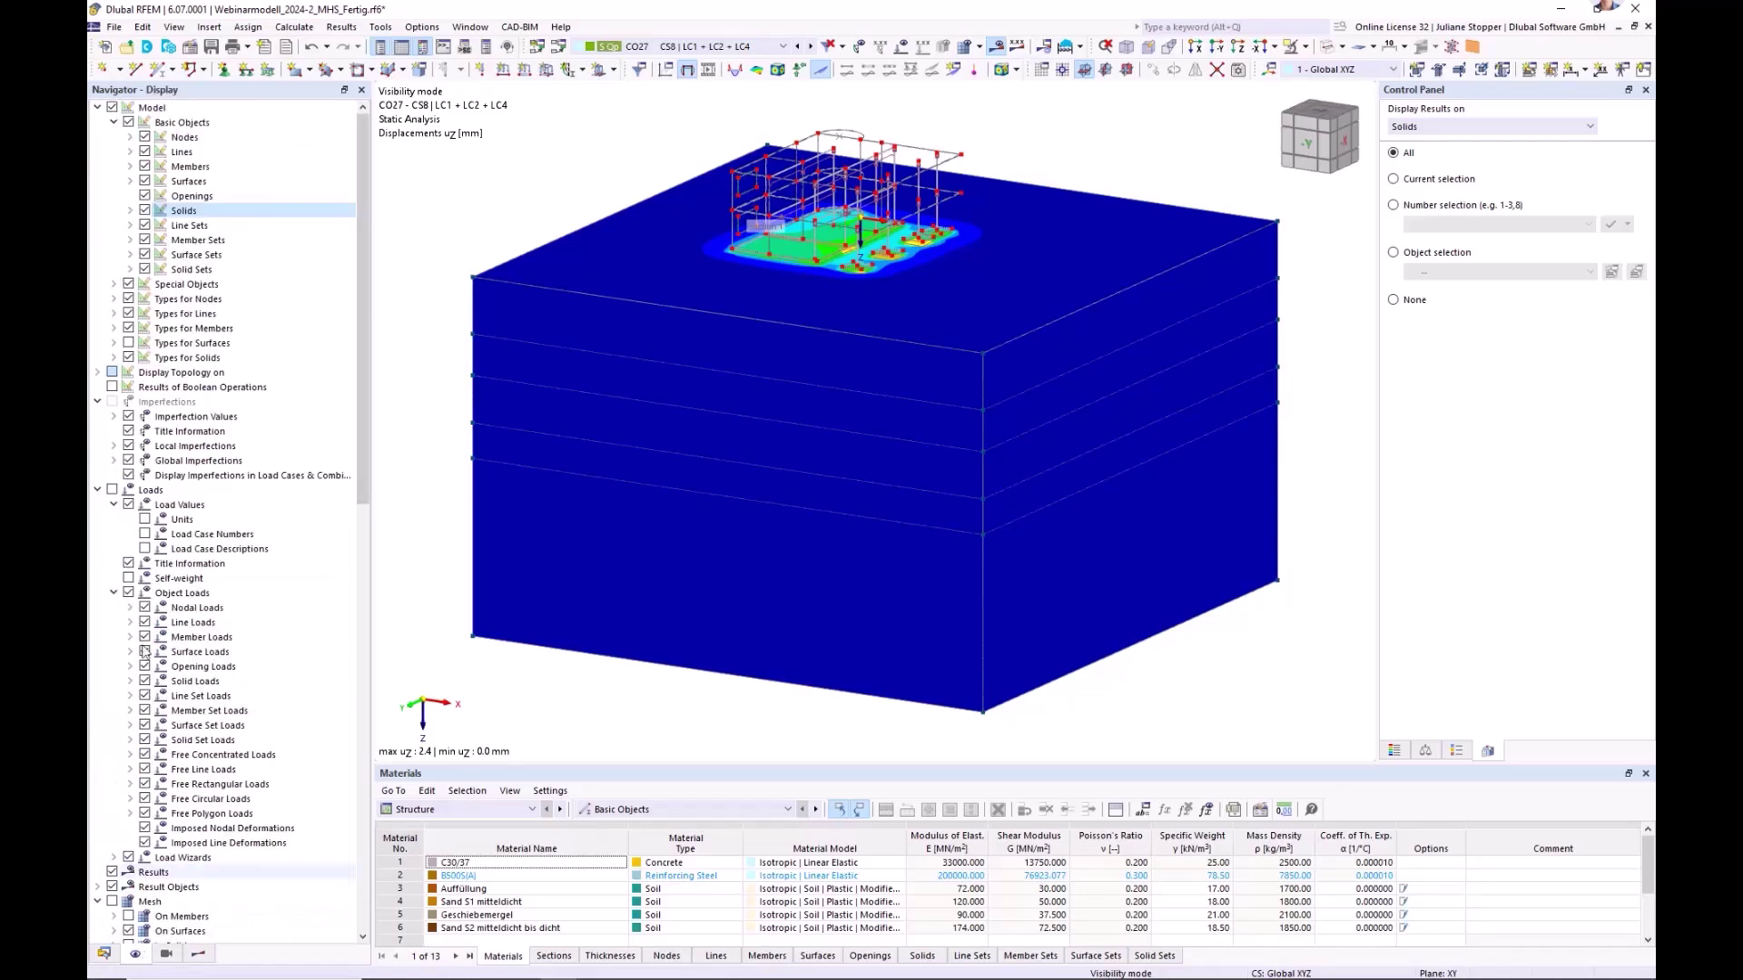
pyautogui.click(145, 137)
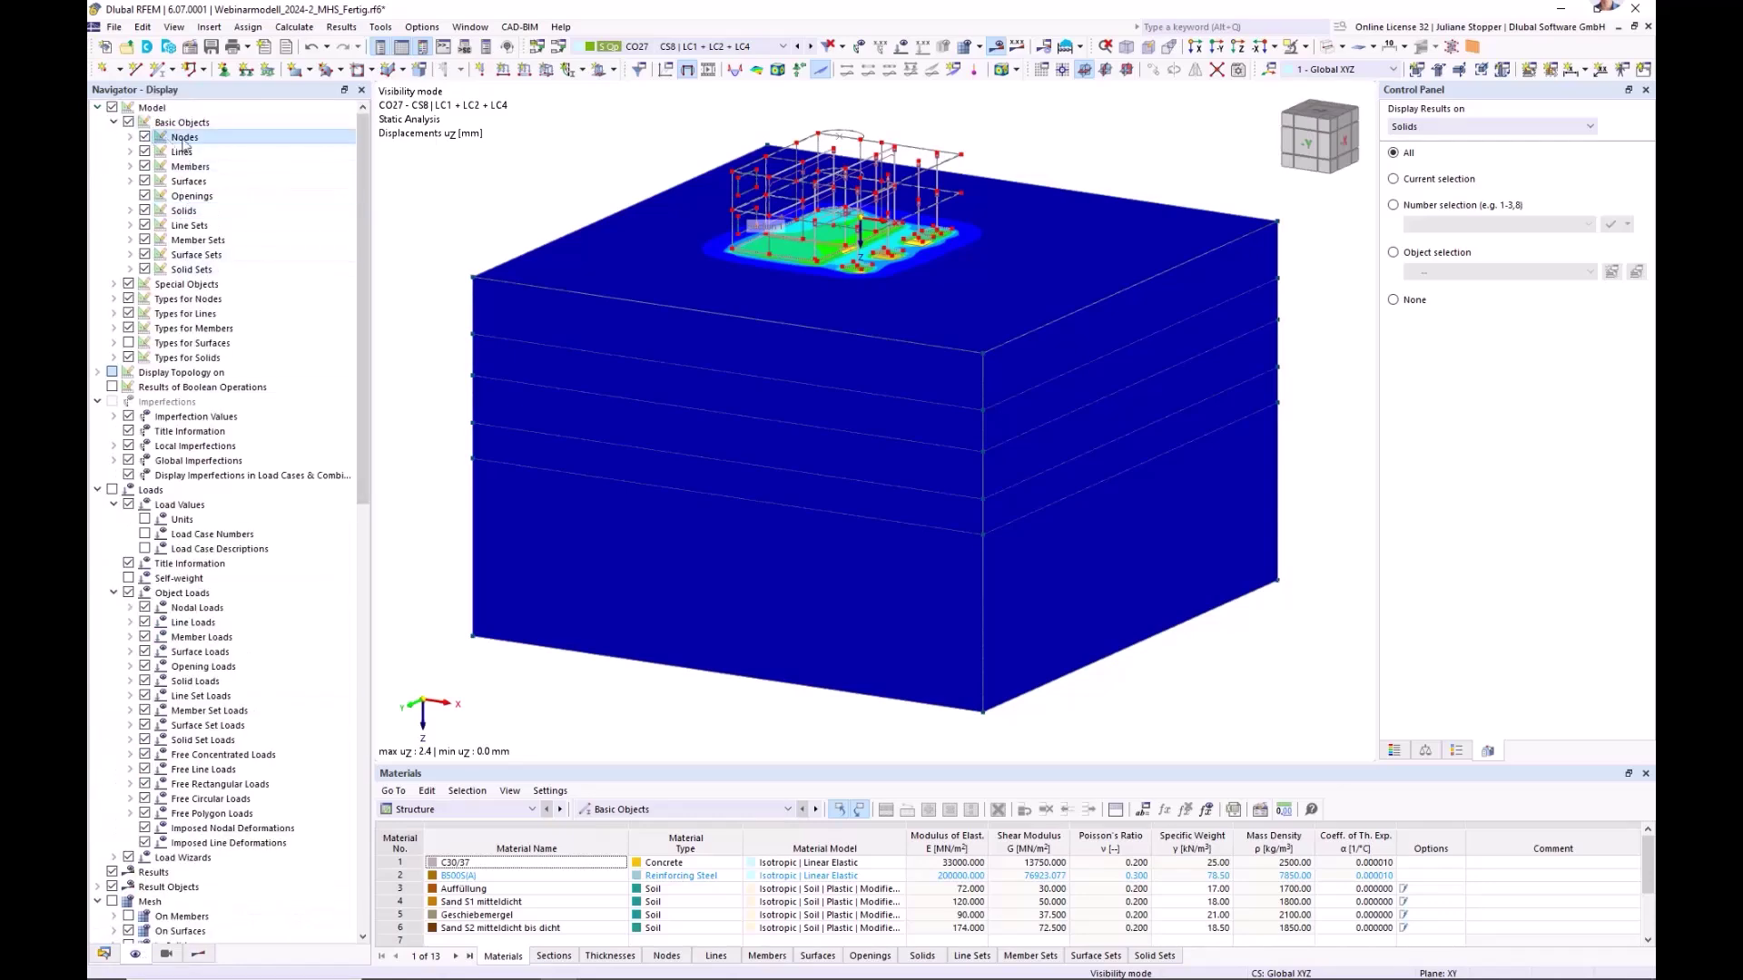
pyautogui.keyDown('ctrl'); pyautogui.moveTo(1373, 405); pyautogui.dragTo(1223, 448, button='middle'); pyautogui.keyUp('ctrl')
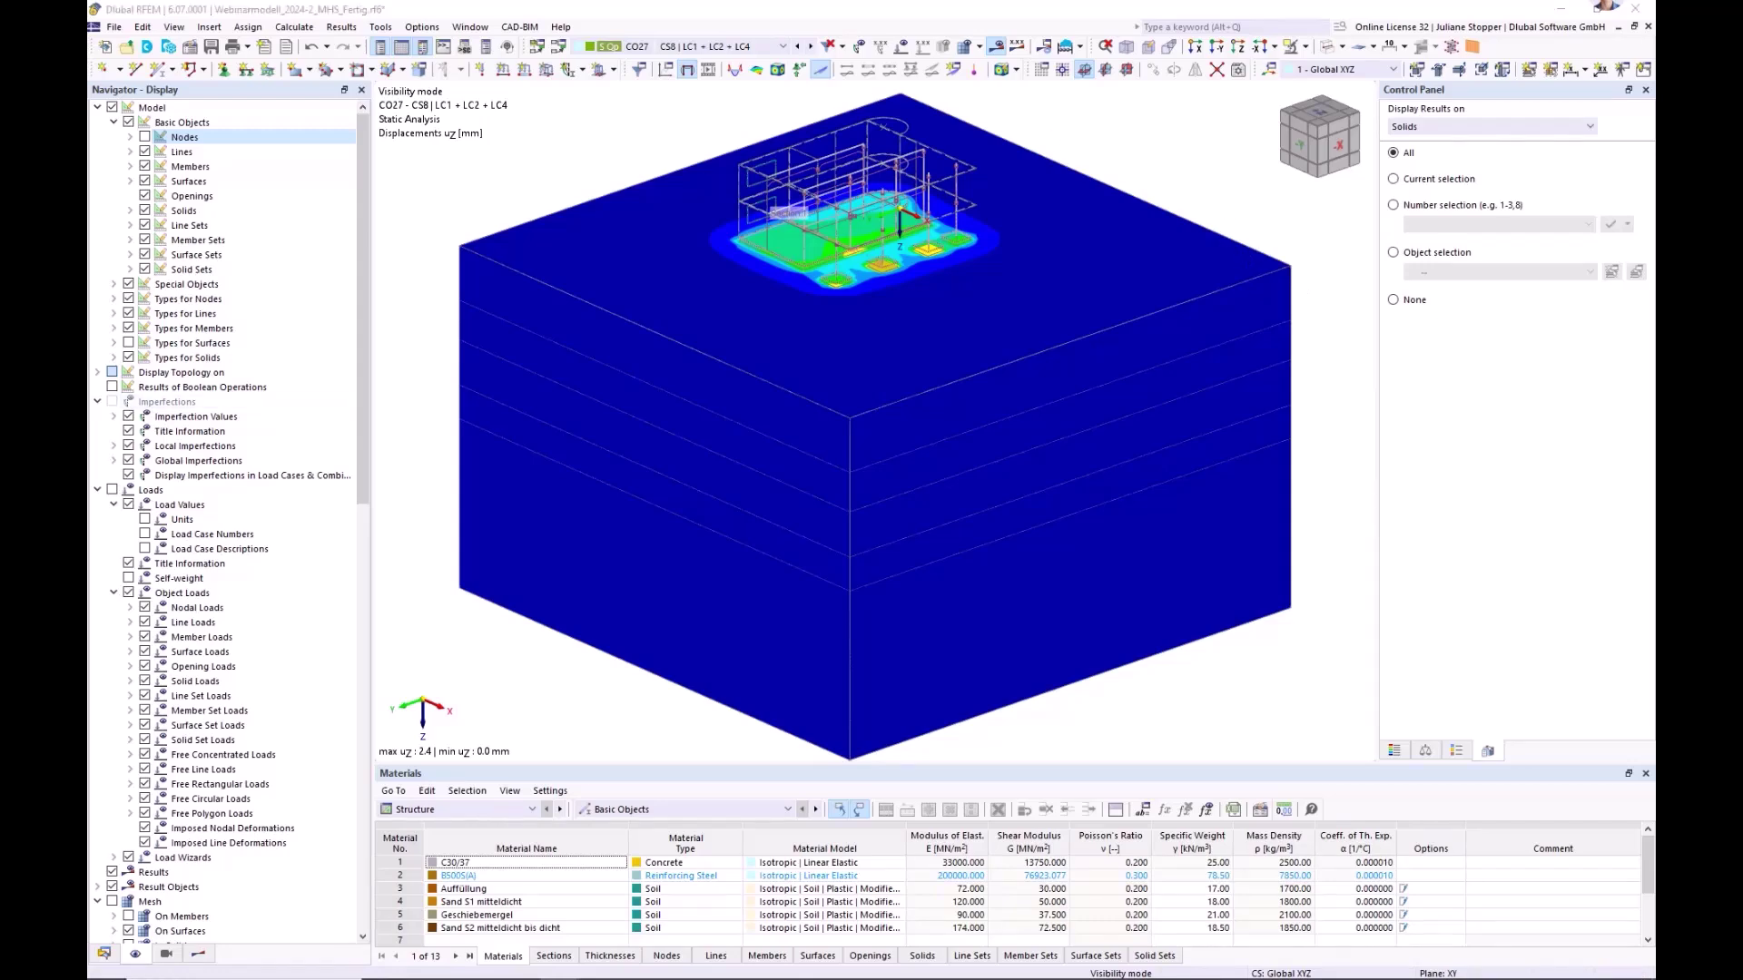
# - Switch to the model Triax-No-01-Sand_240702 and look at the definition of the dense Abritrary Sand (MHS) material
pyautogui.click(362, 643)
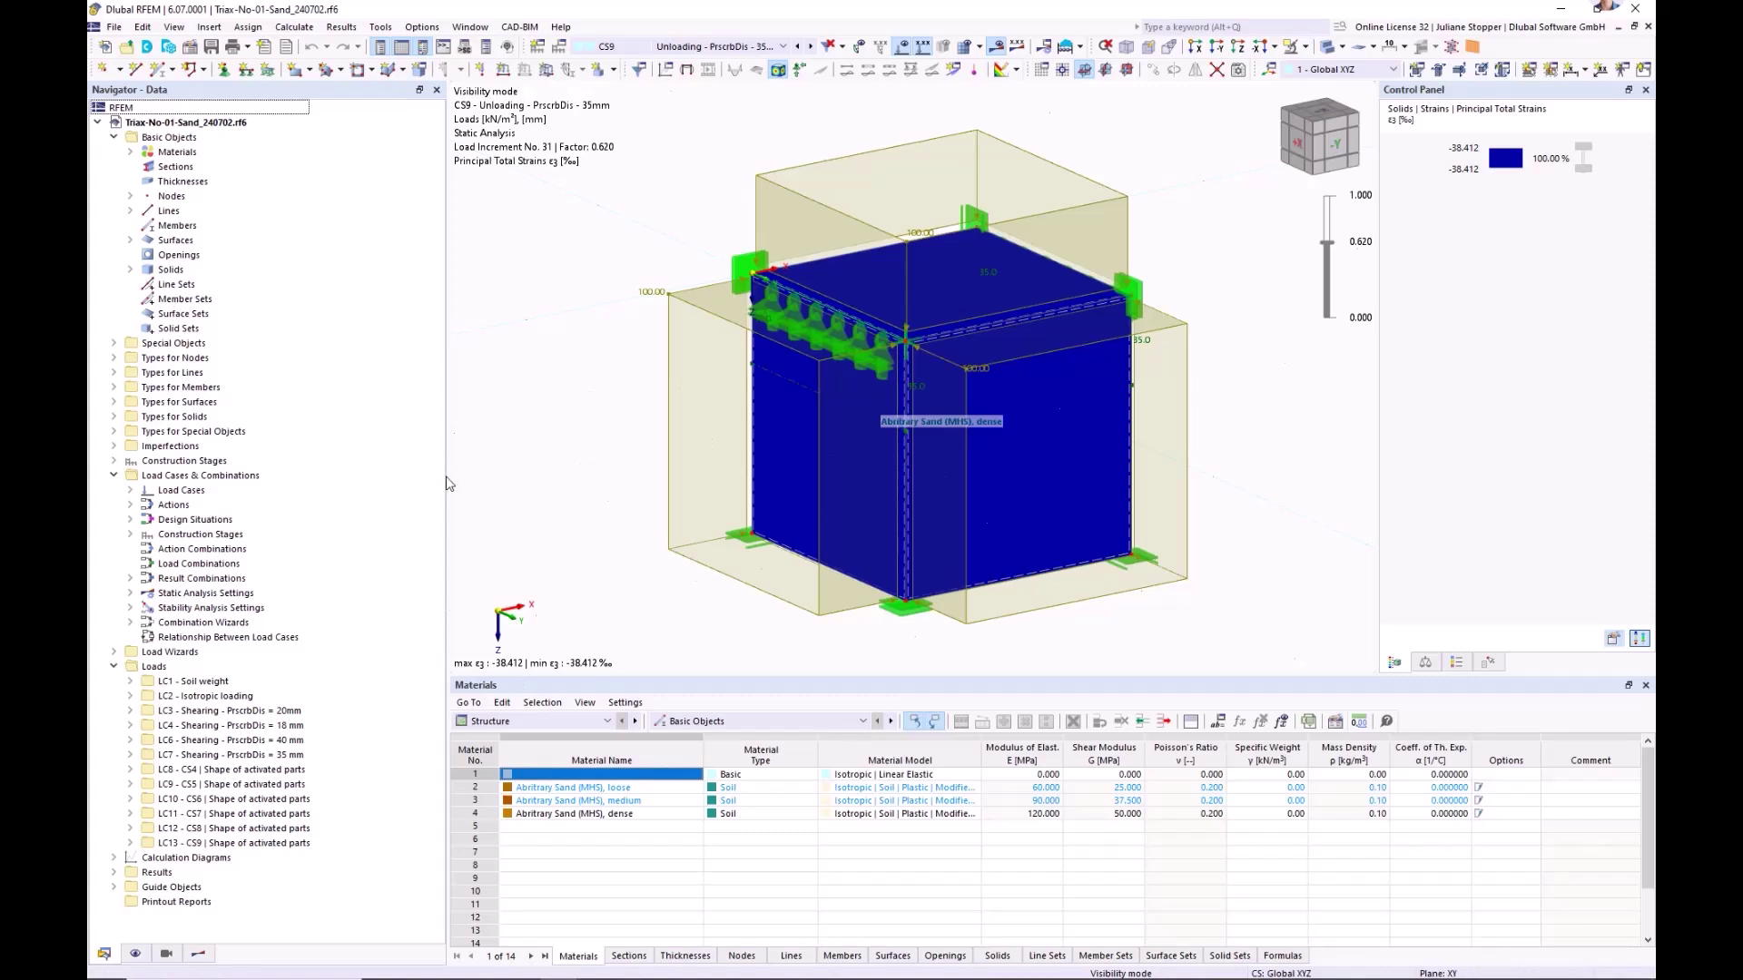
pyautogui.moveTo(442, 478); pyautogui.dragTo(409, 481)
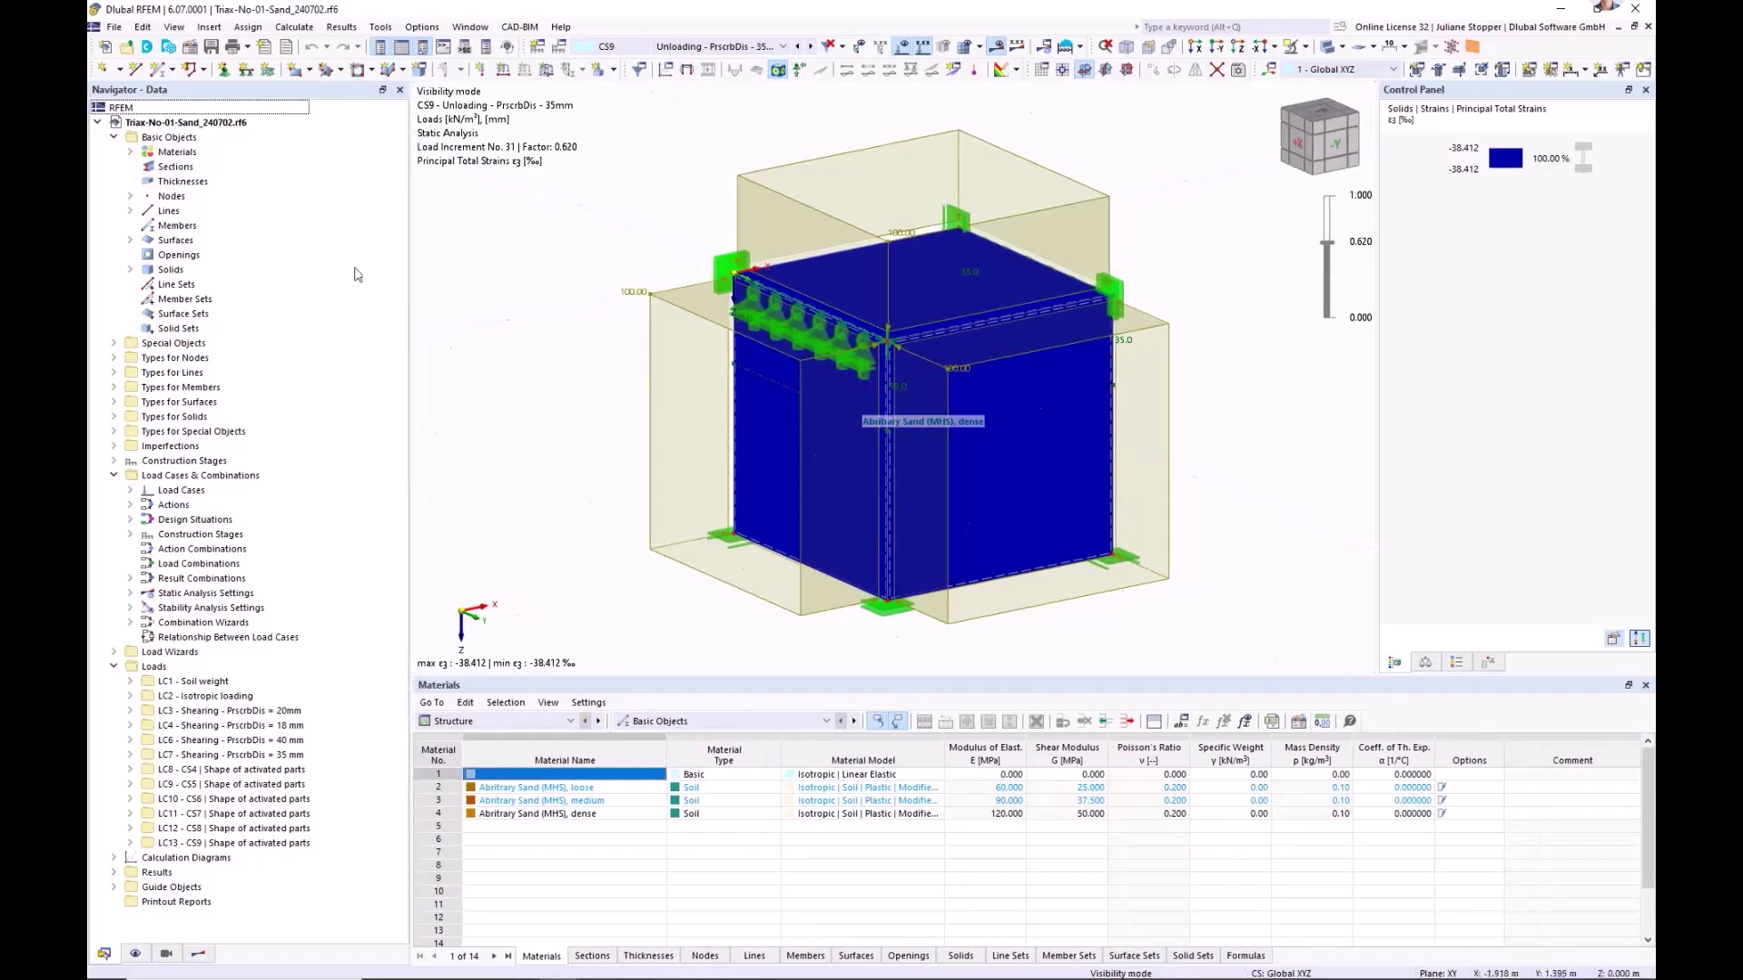
pyautogui.click(129, 152)
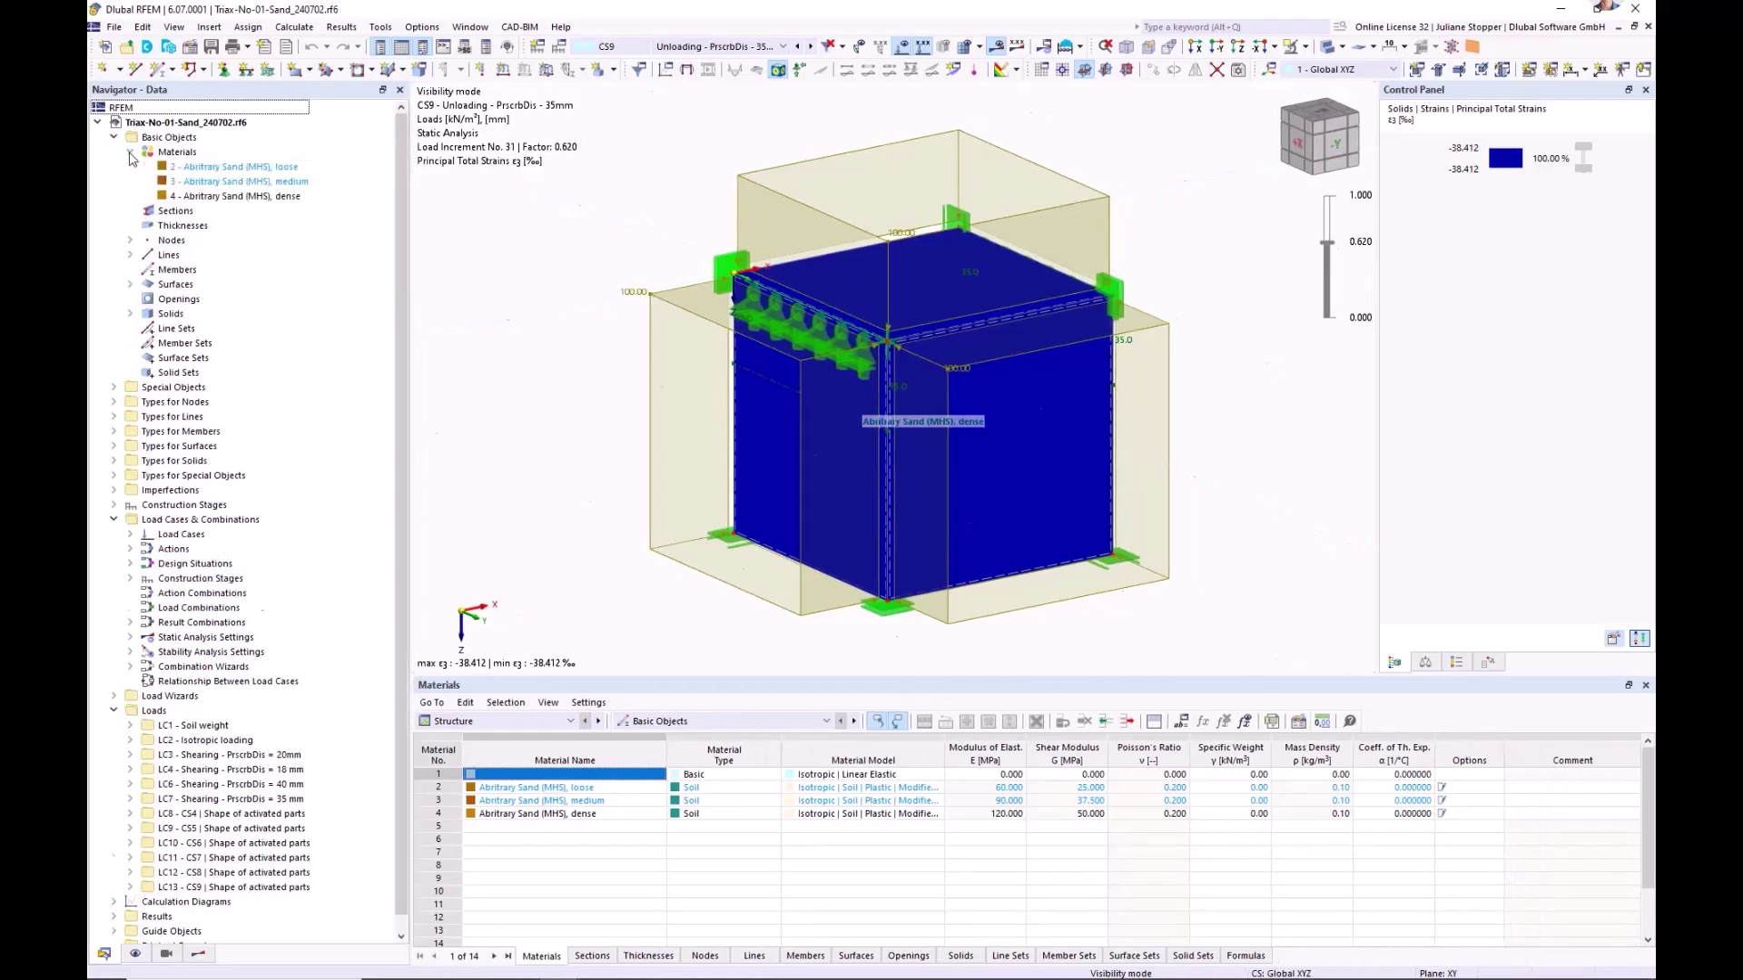
pyautogui.doubleClick(238, 196)
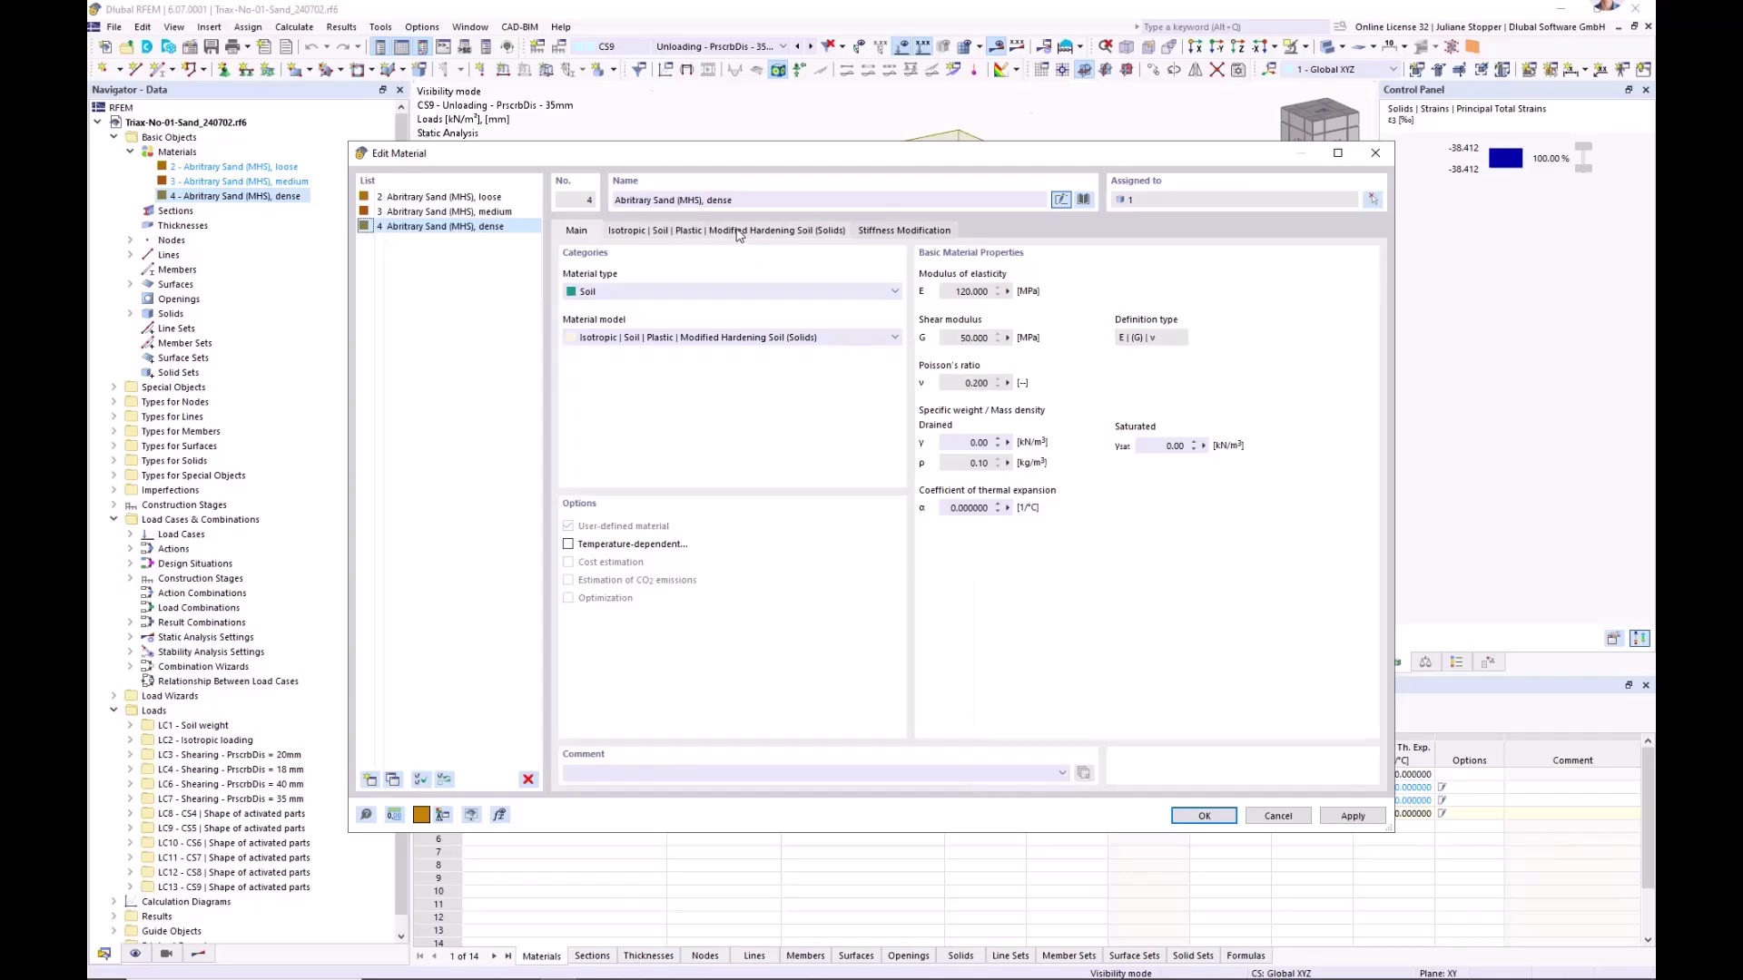
pyautogui.click(740, 231)
pyautogui.click(576, 230)
pyautogui.click(1204, 815)
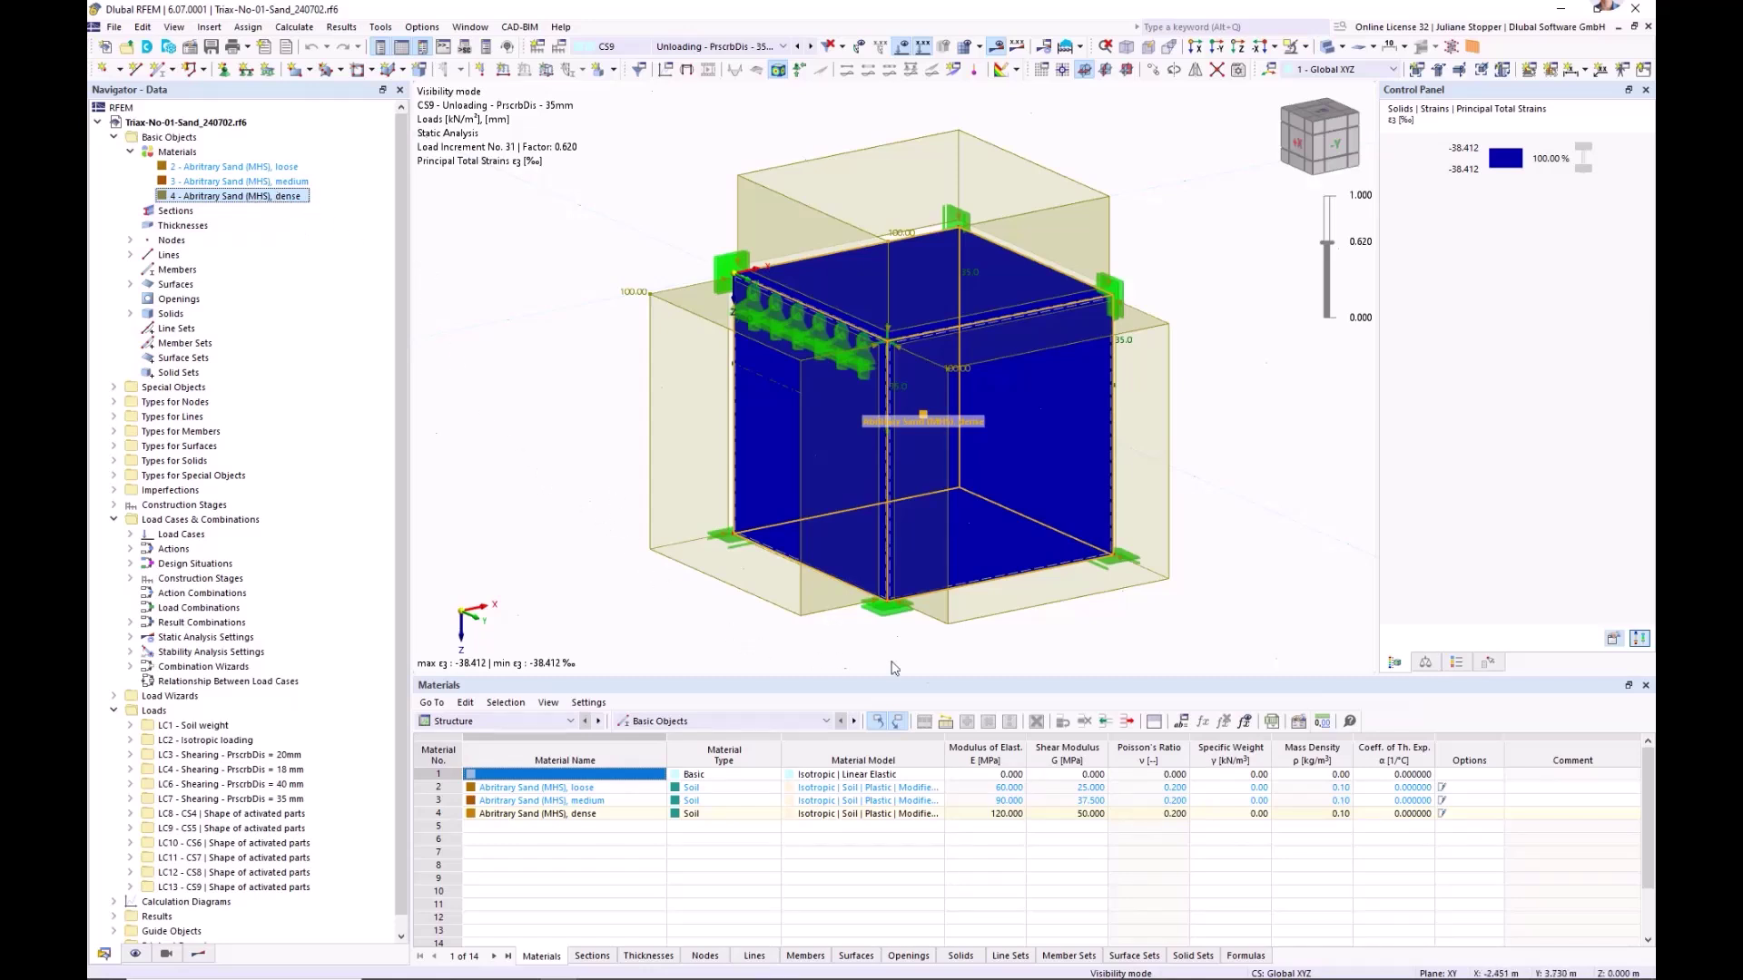
# - Enlarge the graphics area and examine the dense sand's Modified Hardening Soil strength, stiffness and preconsolidation parameters
pyautogui.moveTo(1129, 687); pyautogui.dragTo(1130, 724)
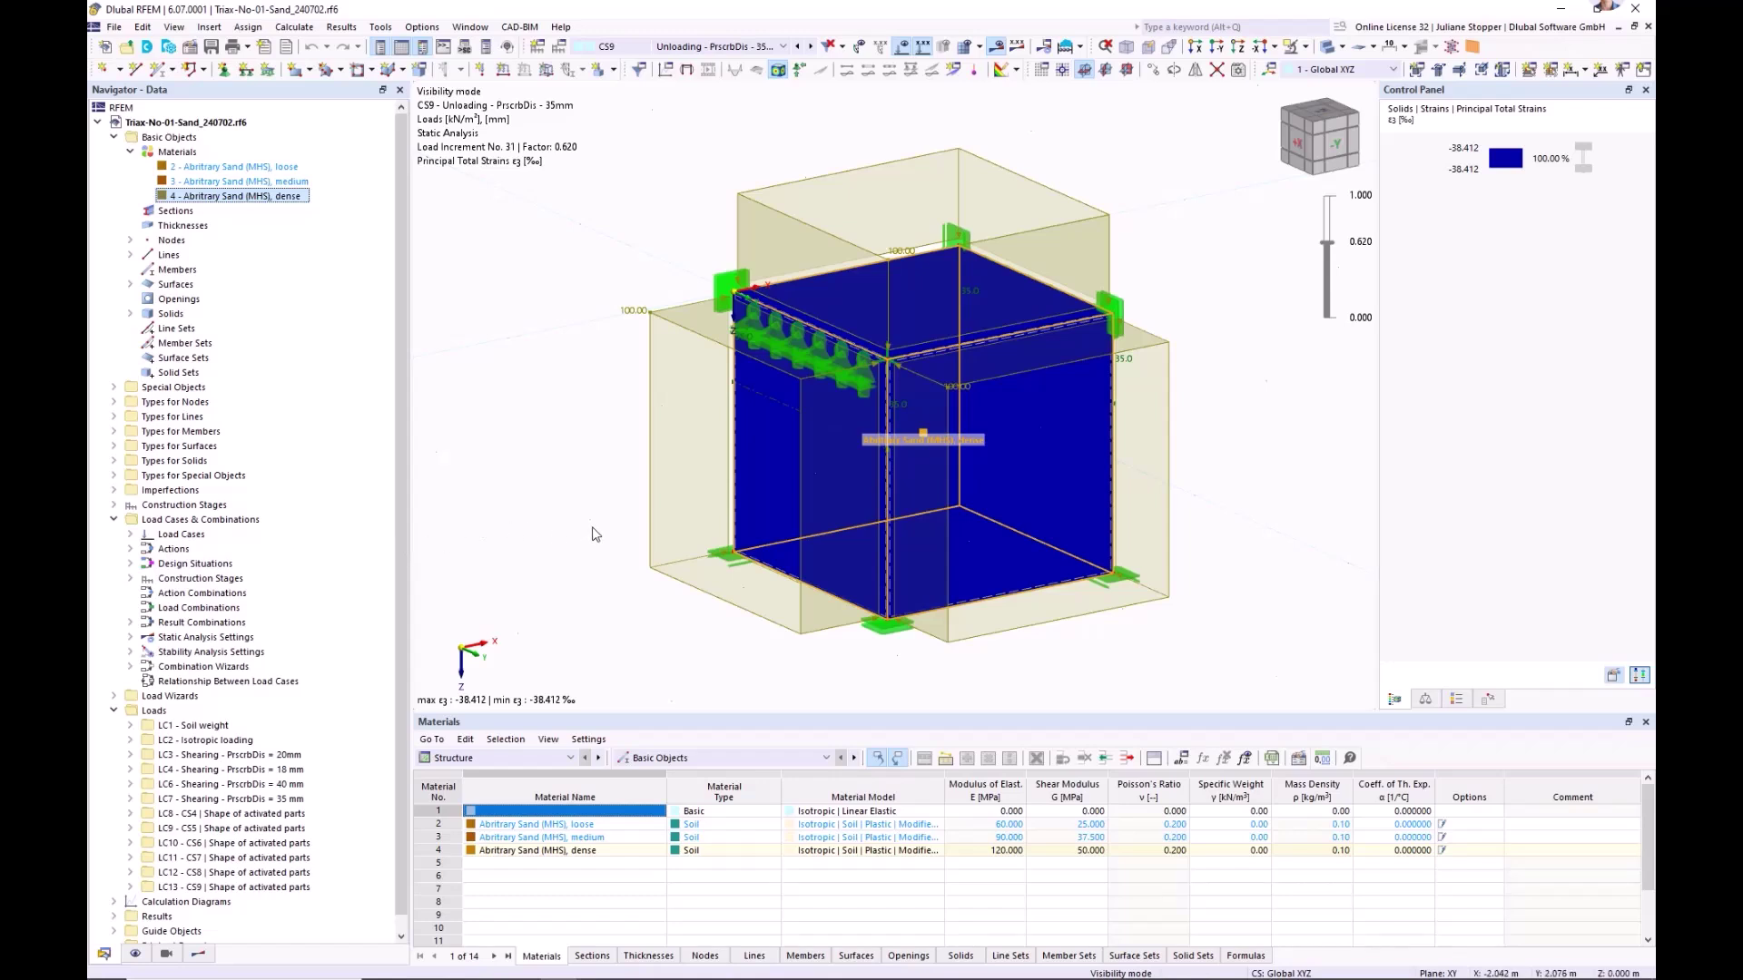
pyautogui.doubleClick(284, 200)
pyautogui.click(676, 233)
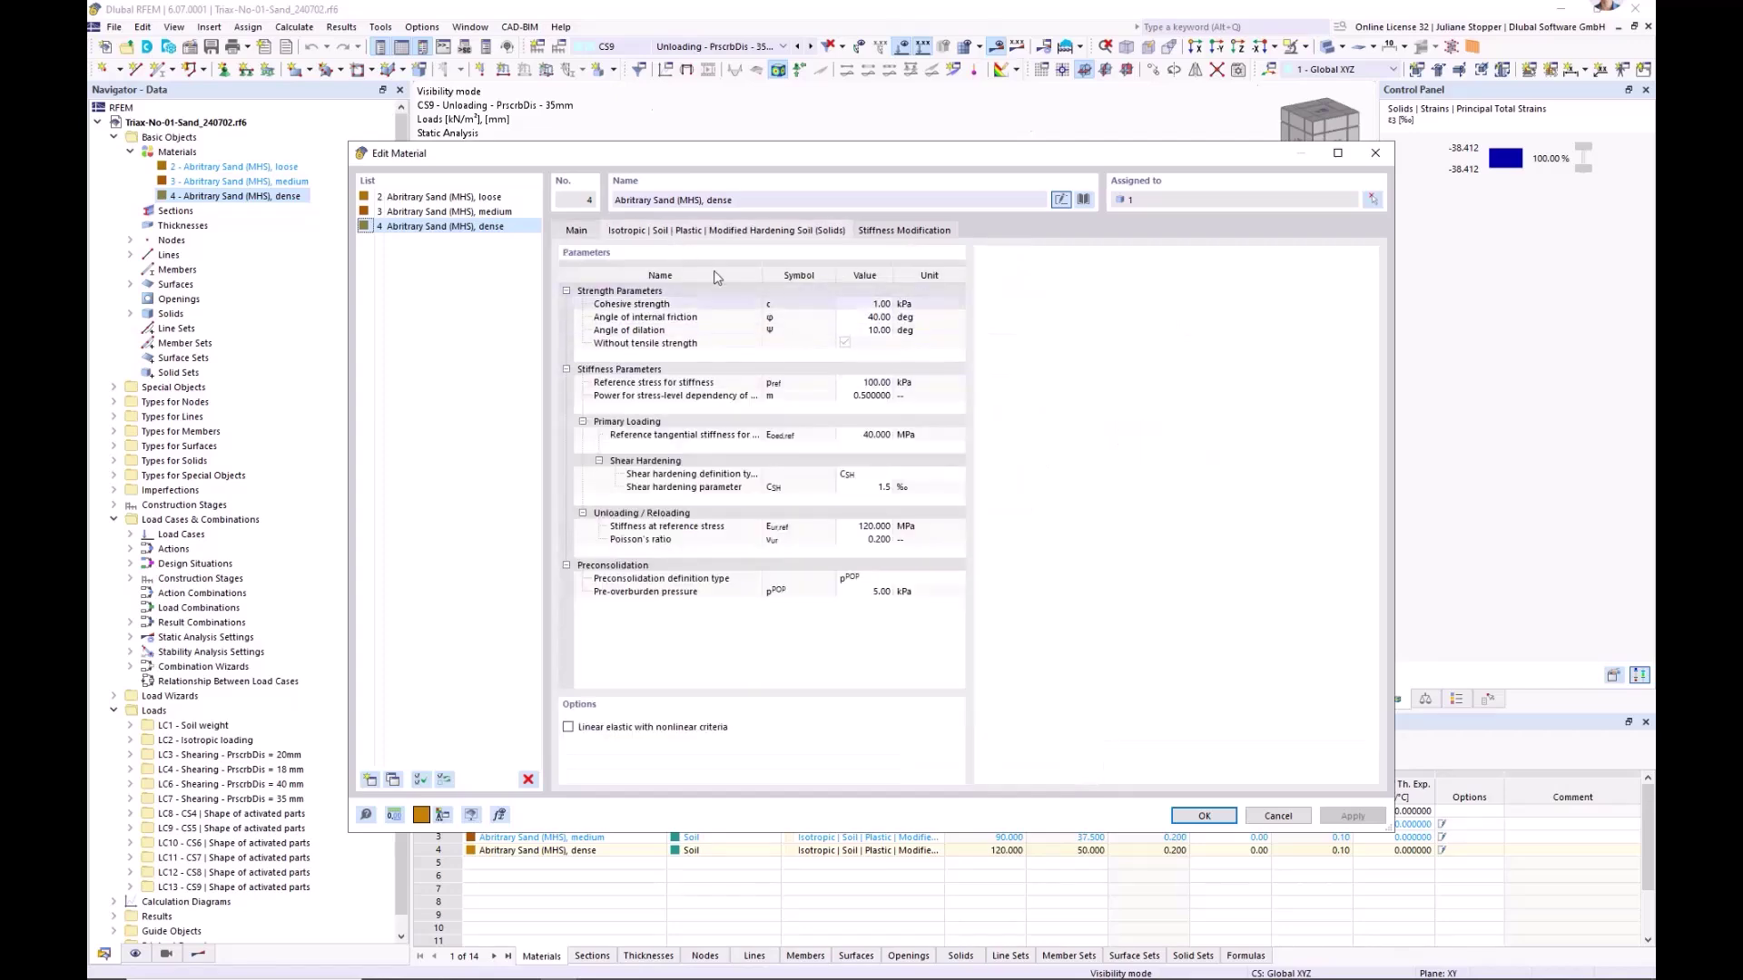
pyautogui.click(579, 232)
pyautogui.click(1278, 815)
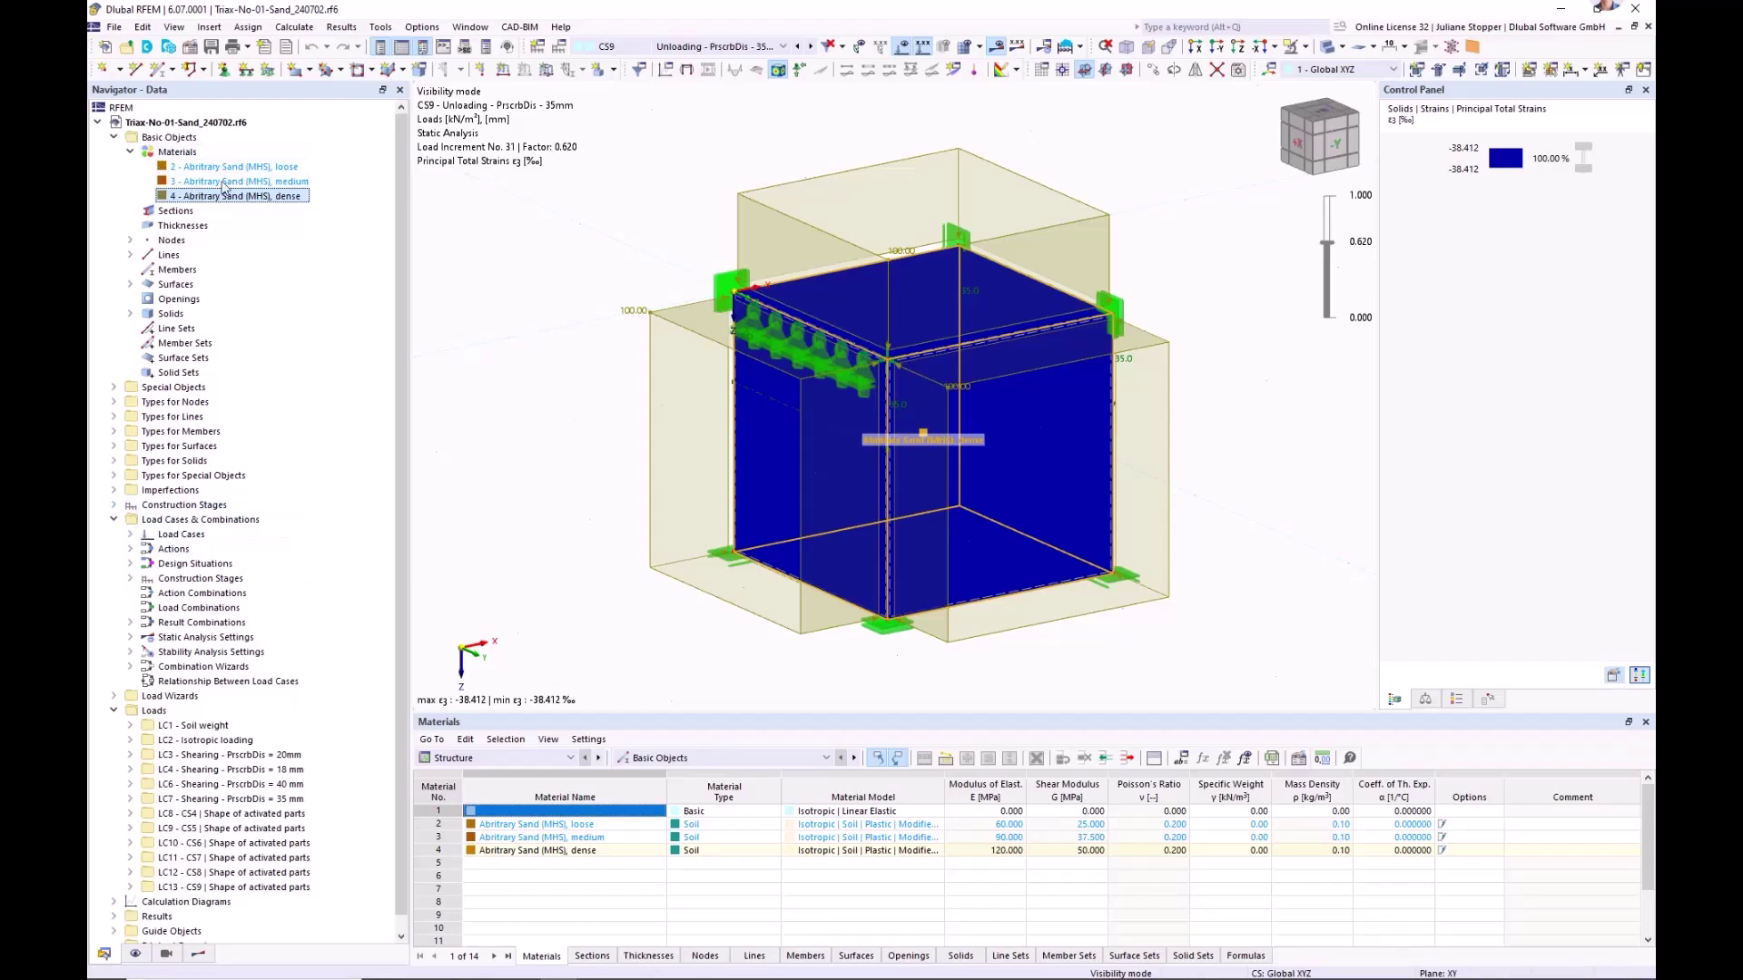
# - List the construction stages and display CS1 - Start and CS4 - Nil step on the soil cube
pyautogui.click(114, 507)
pyautogui.click(159, 521)
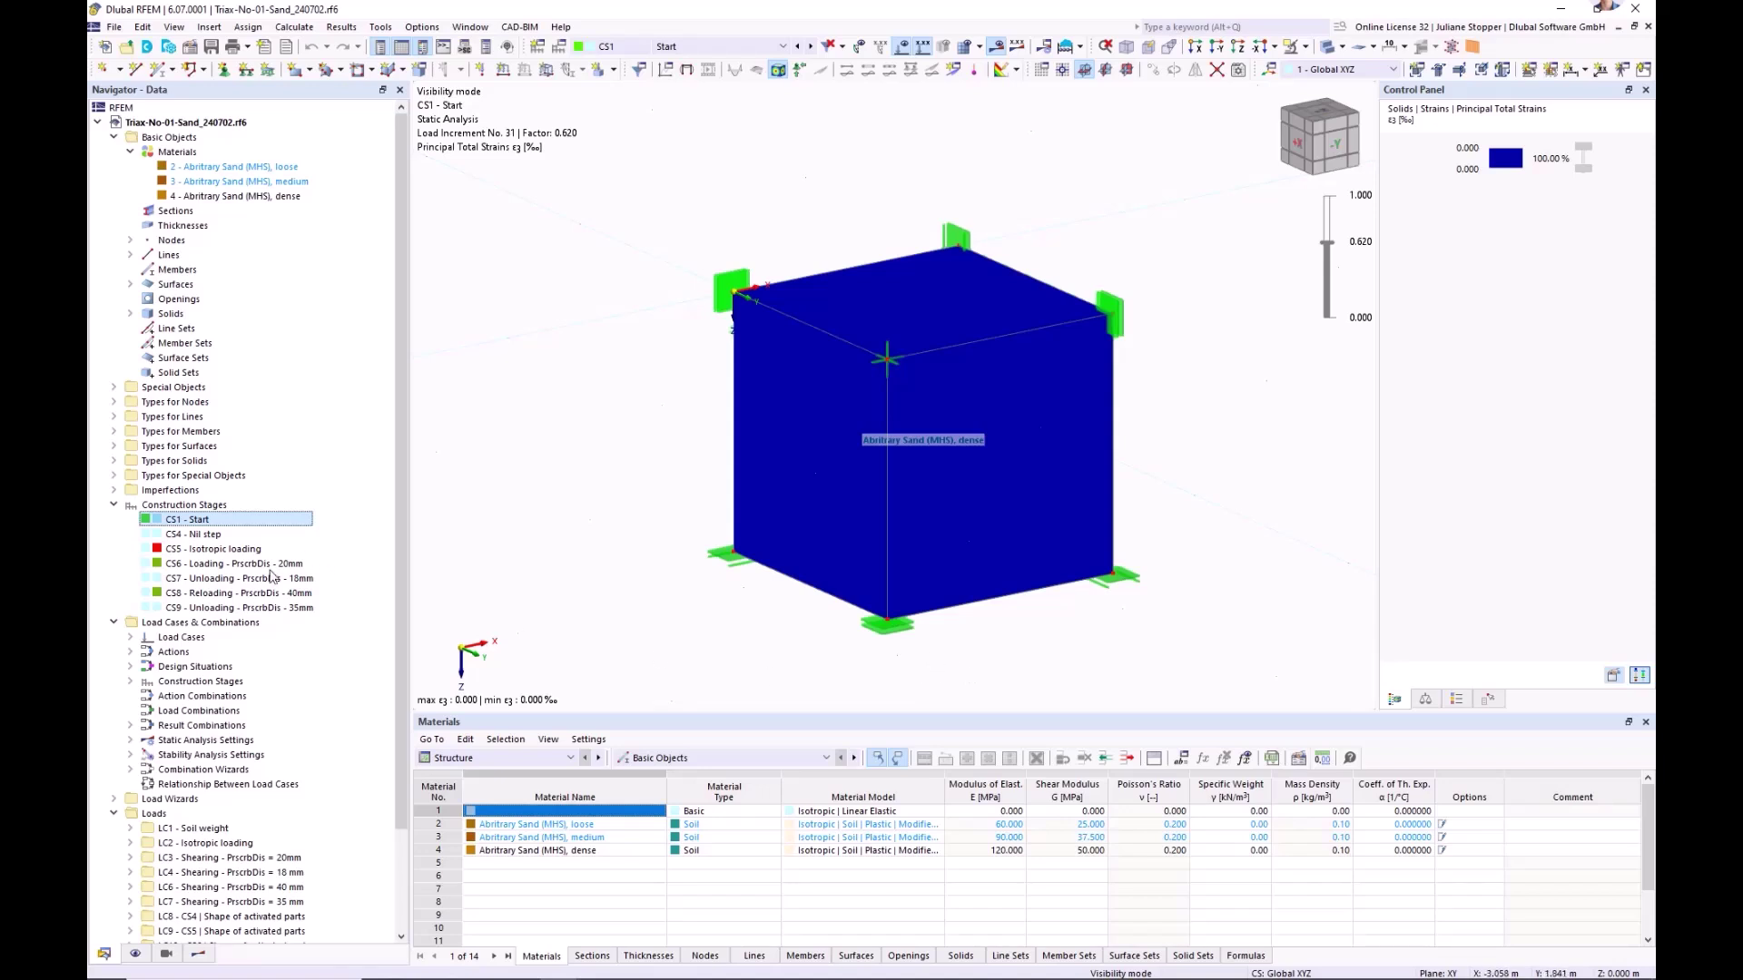
pyautogui.click(188, 537)
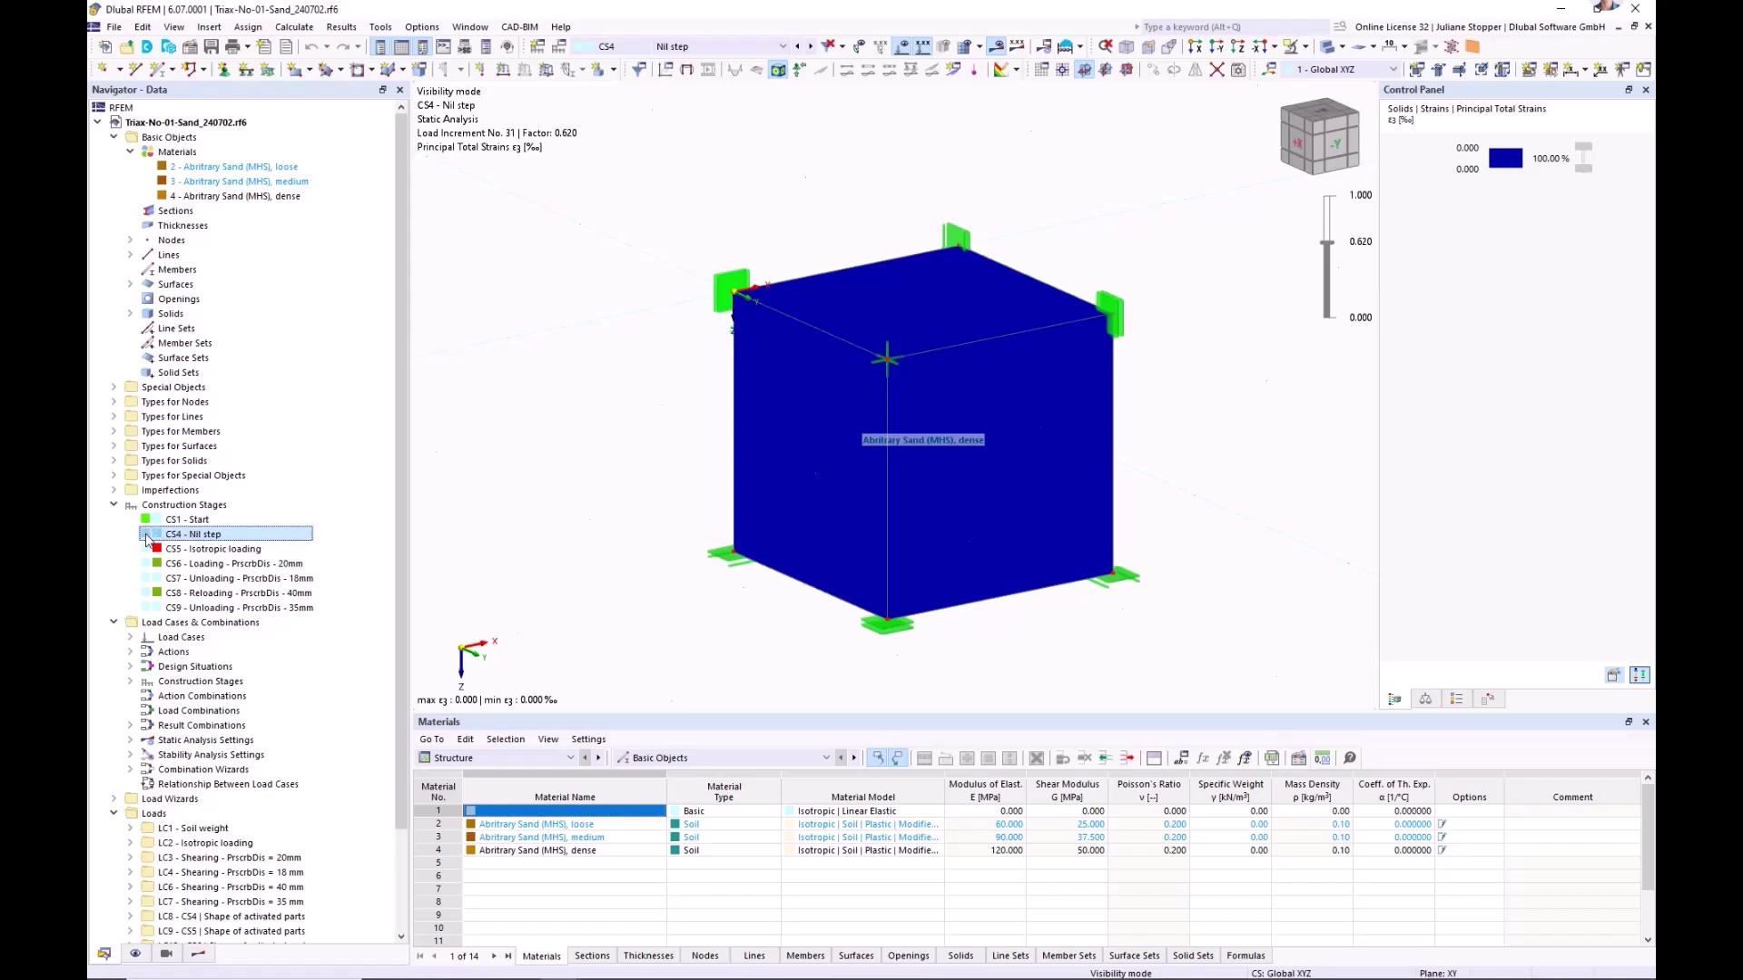
# - Review the settings of construction stages CS1 and CS4, including the structure modification, and leave them without changes
pyautogui.click(131, 682)
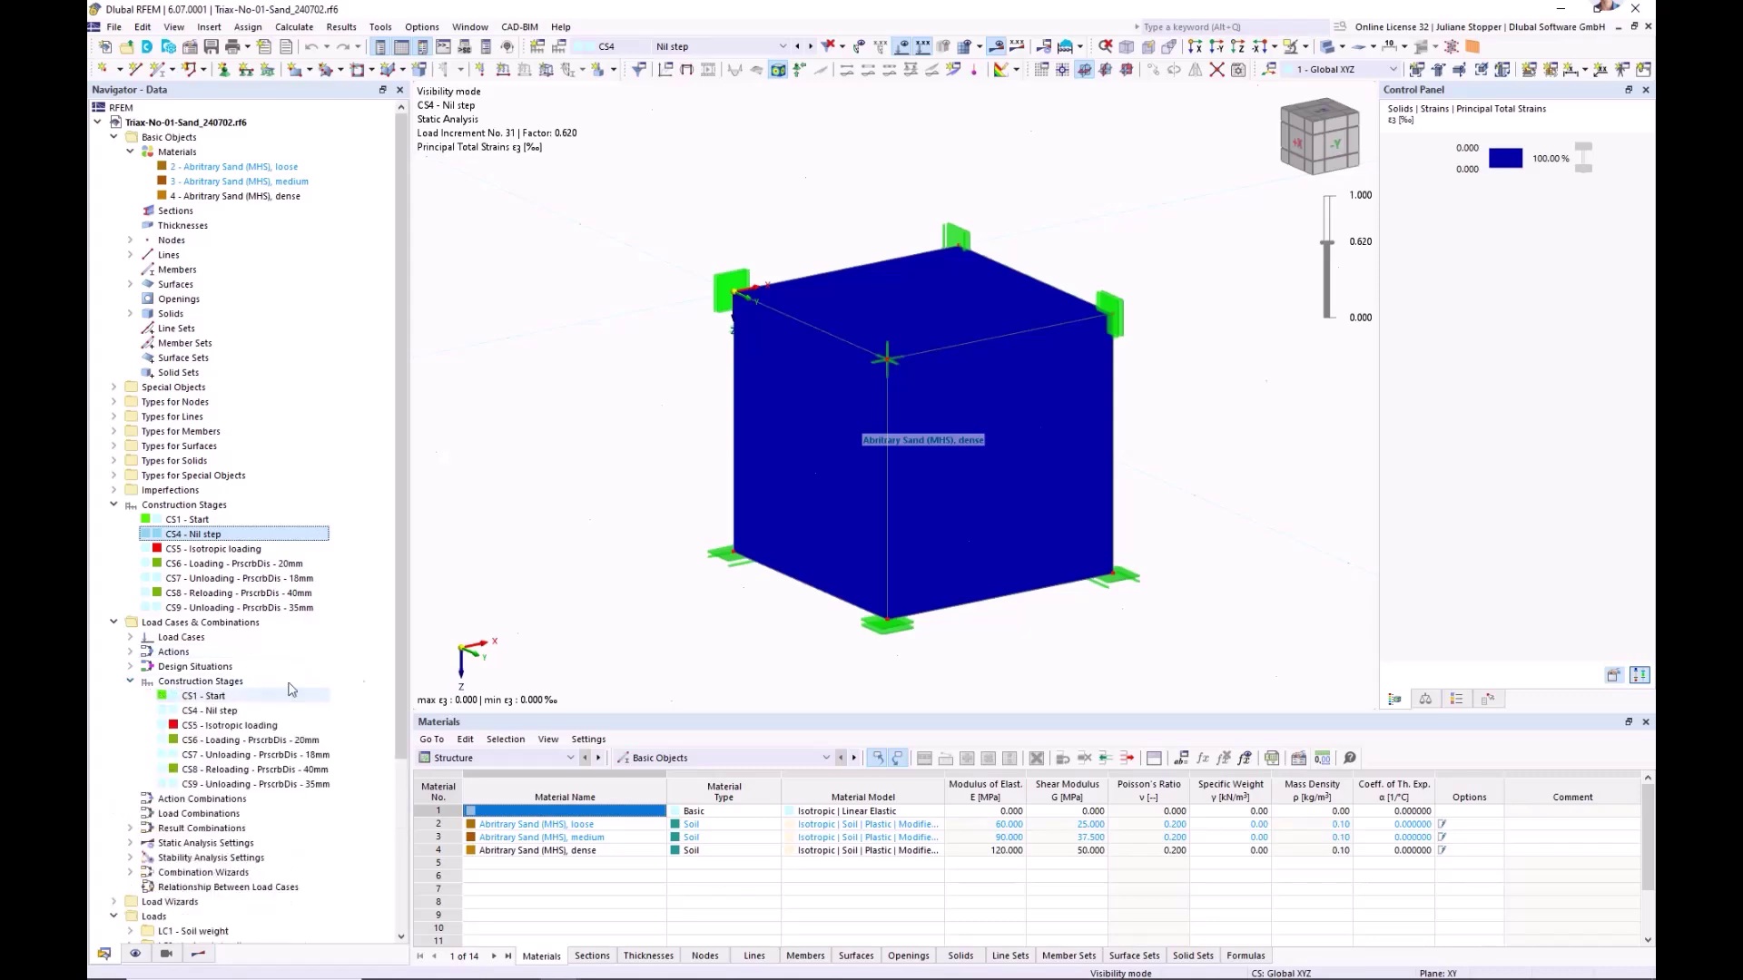
pyautogui.click(218, 695)
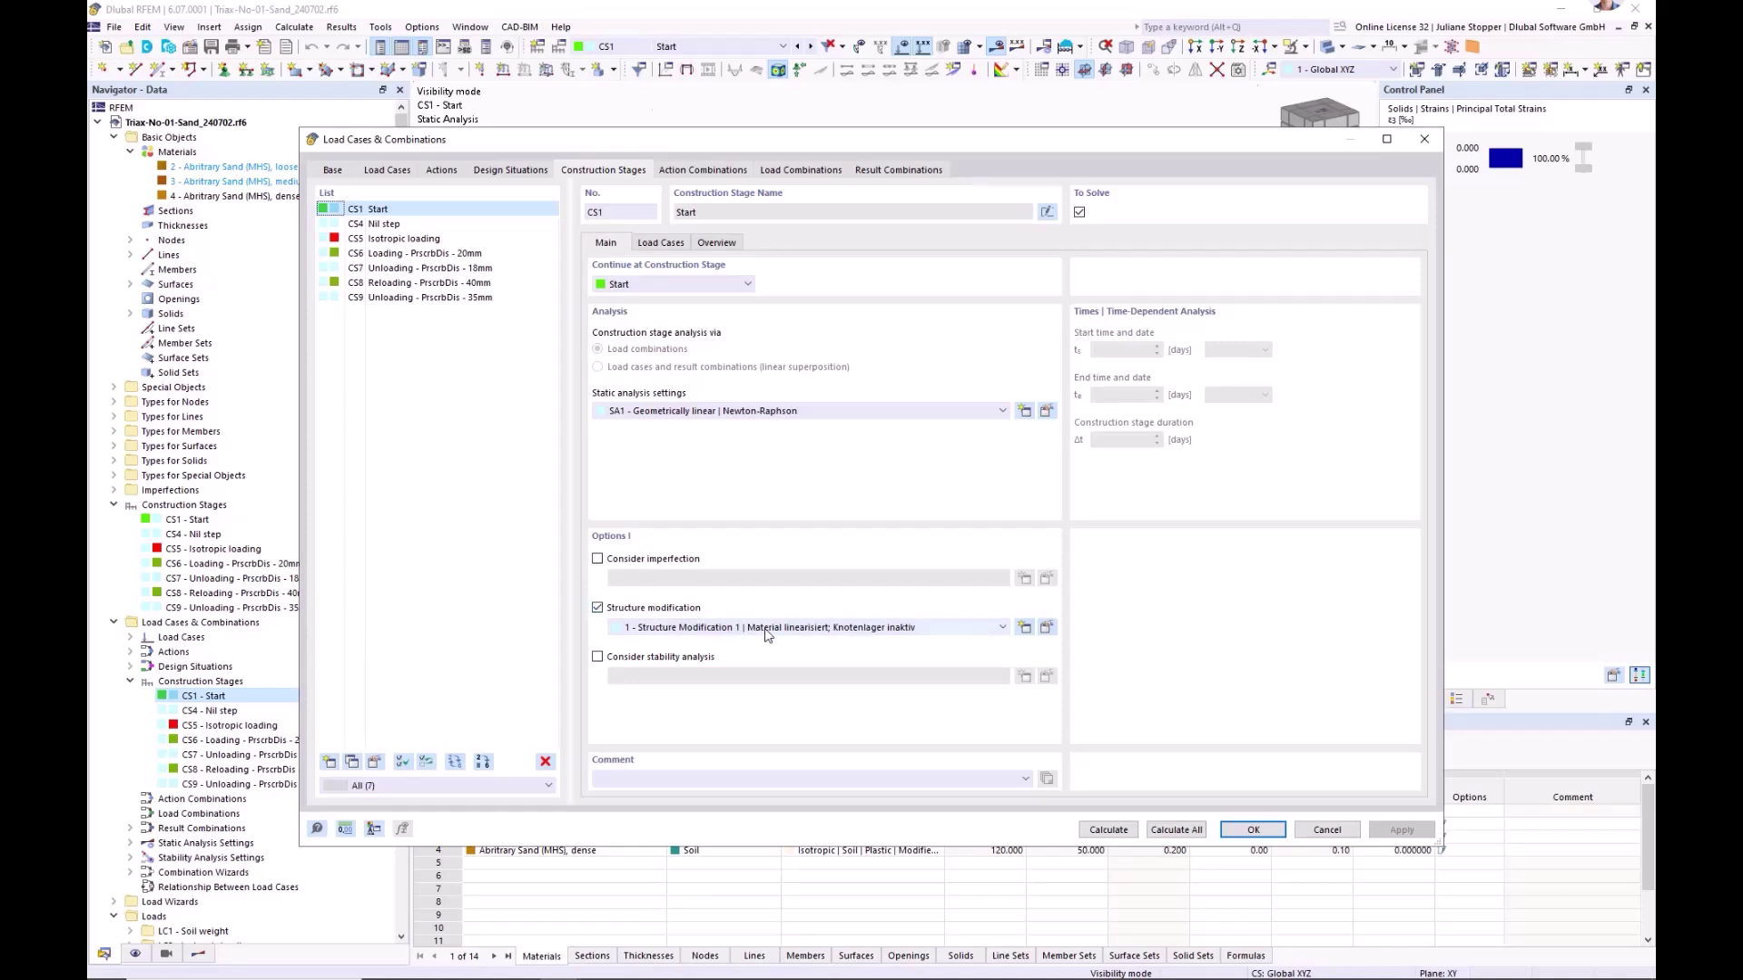
pyautogui.click(379, 224)
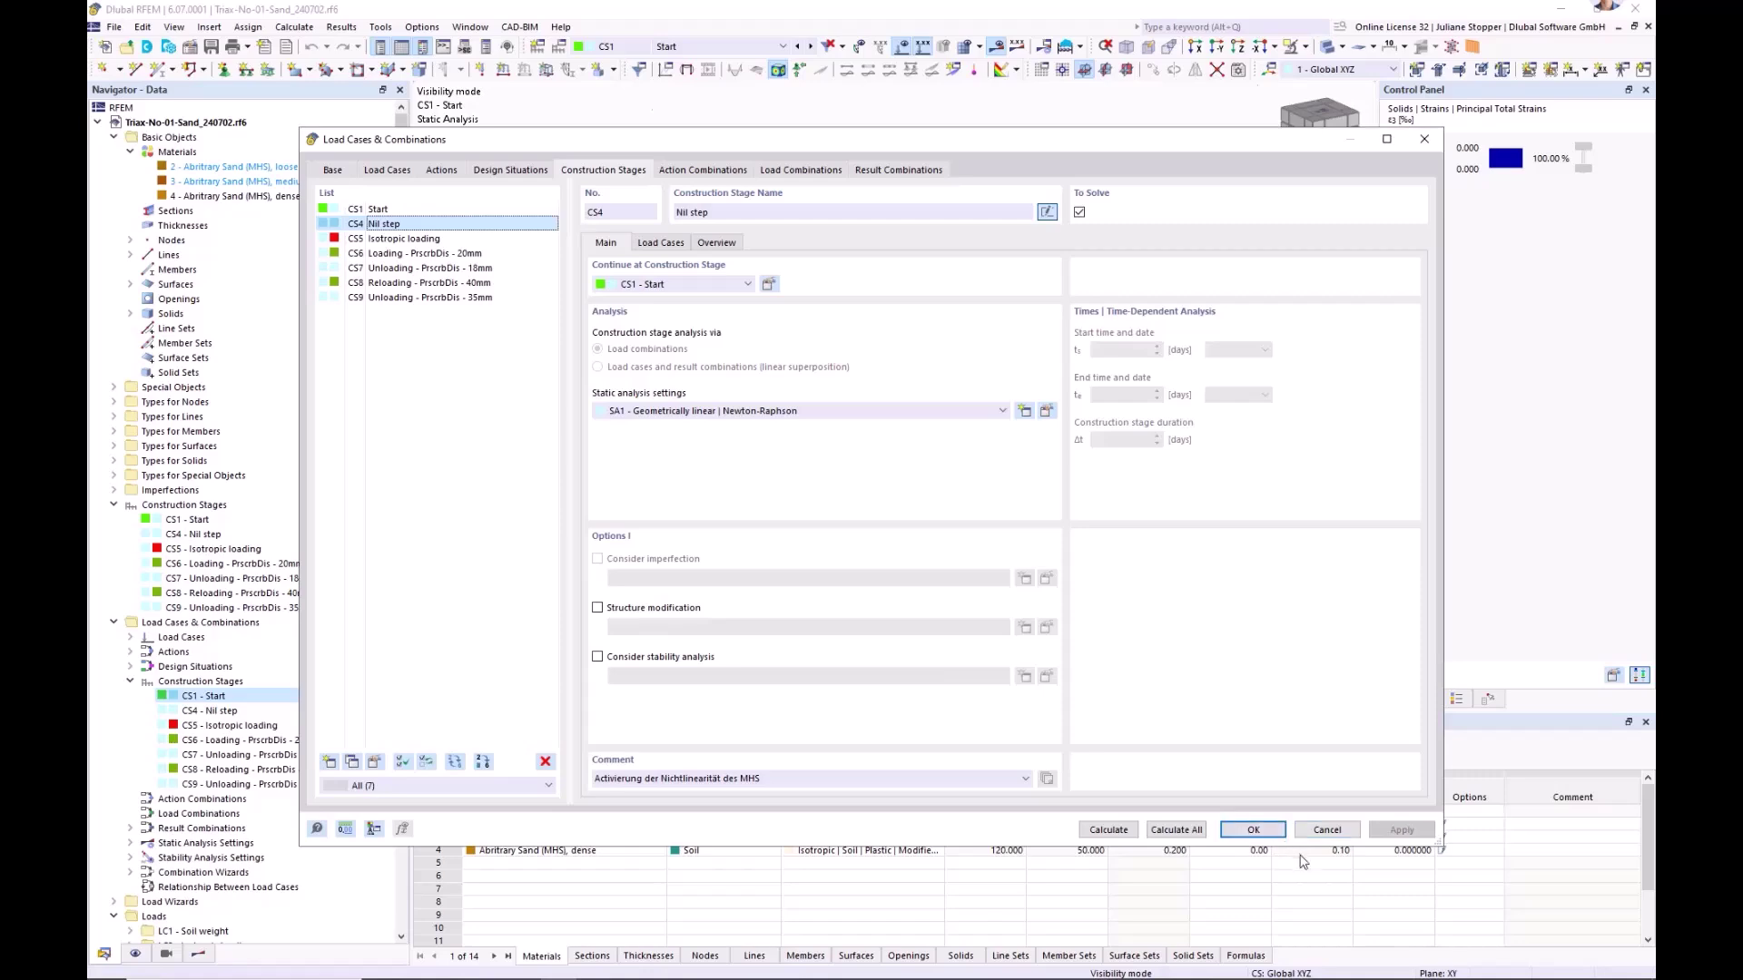
pyautogui.click(1325, 830)
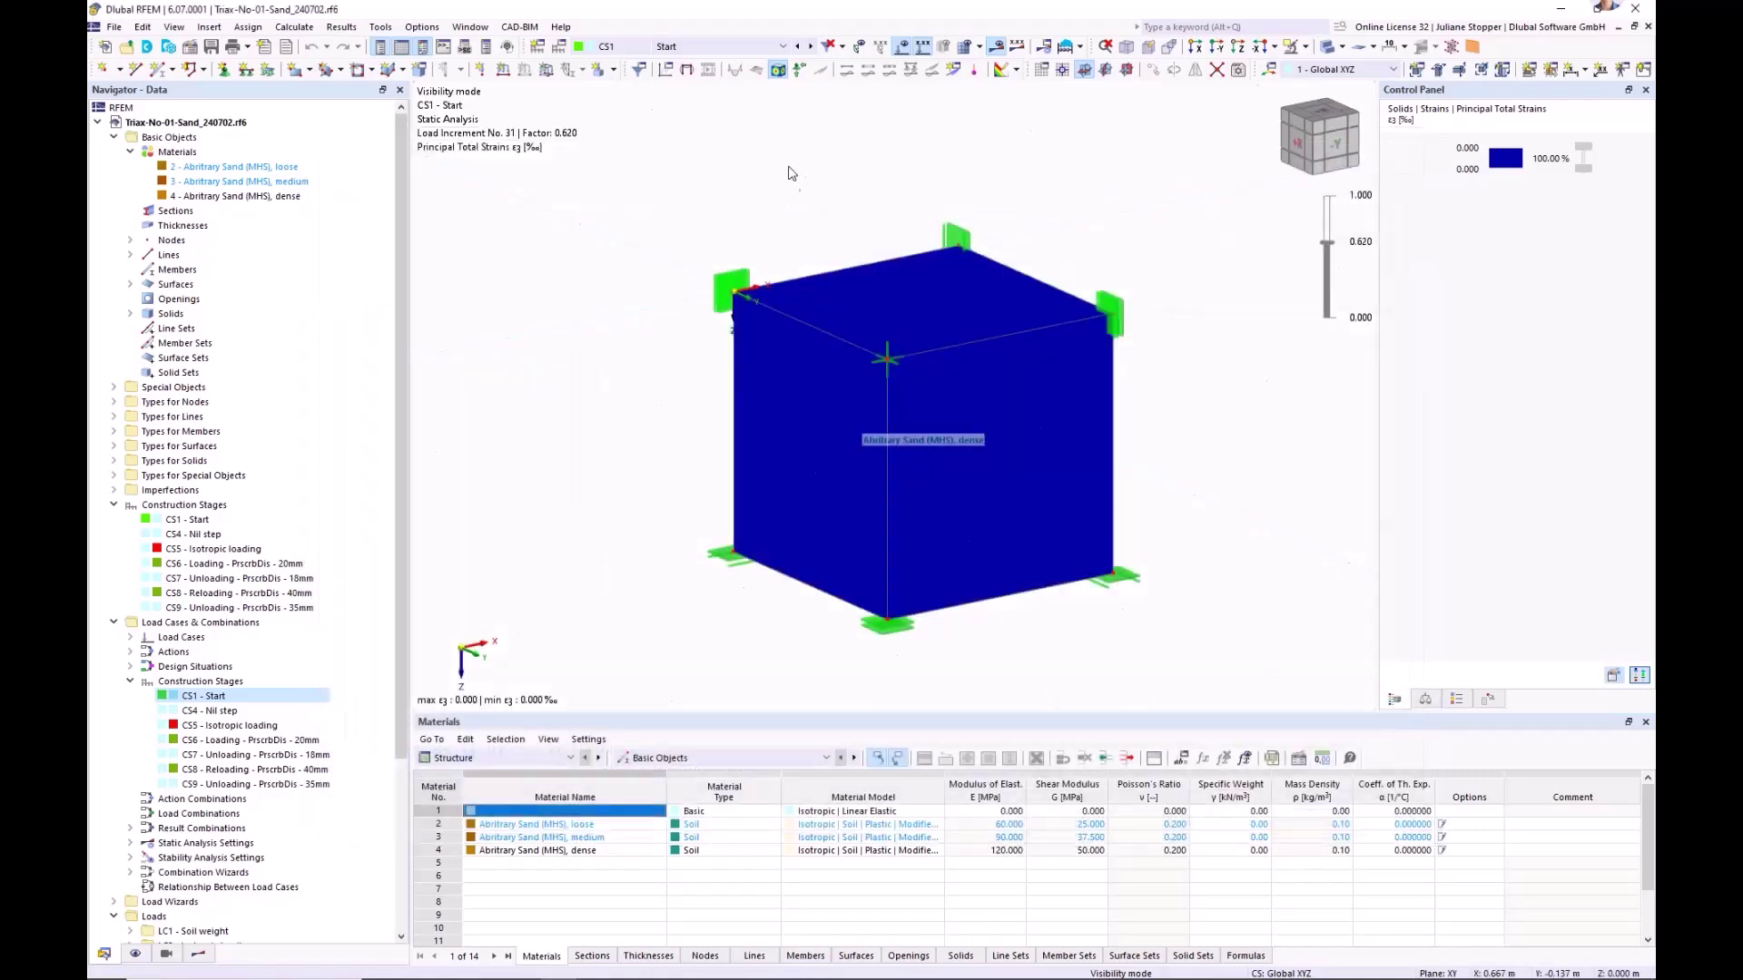
# - Step through the isotropic loading, loading, unloading and reloading stages CS5 to CS8 to view their loads and strains
pyautogui.click(807, 47)
pyautogui.click(810, 46)
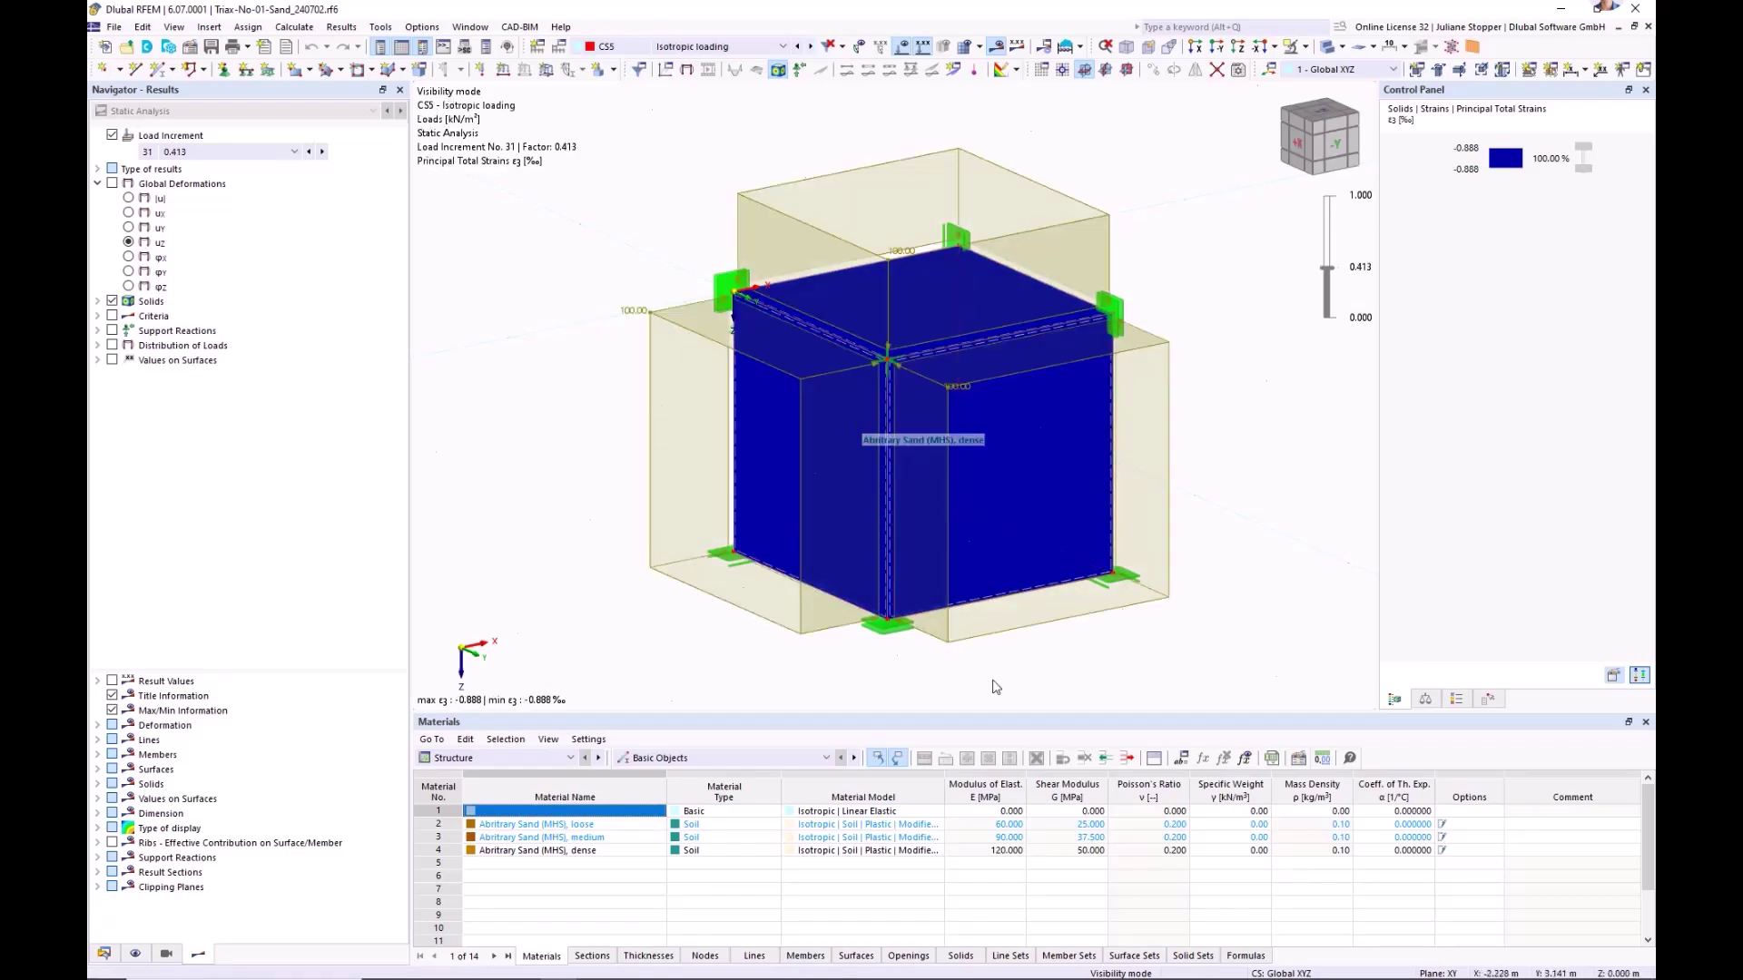
pyautogui.click(105, 954)
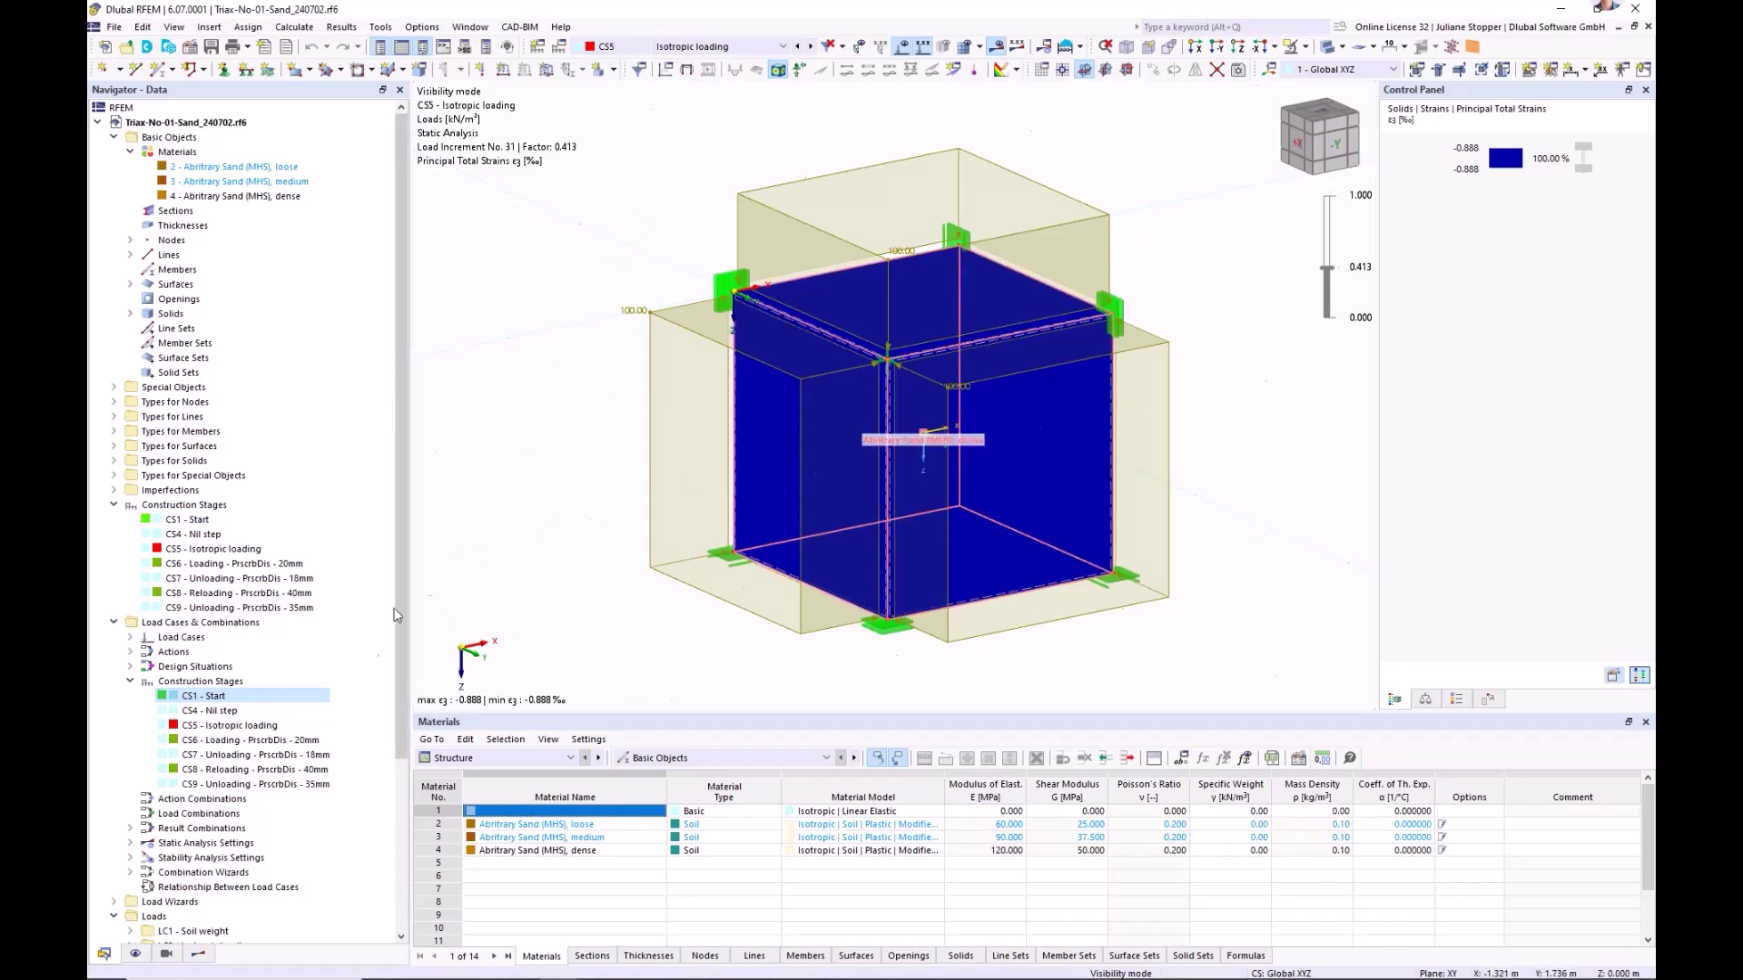
pyautogui.click(276, 741)
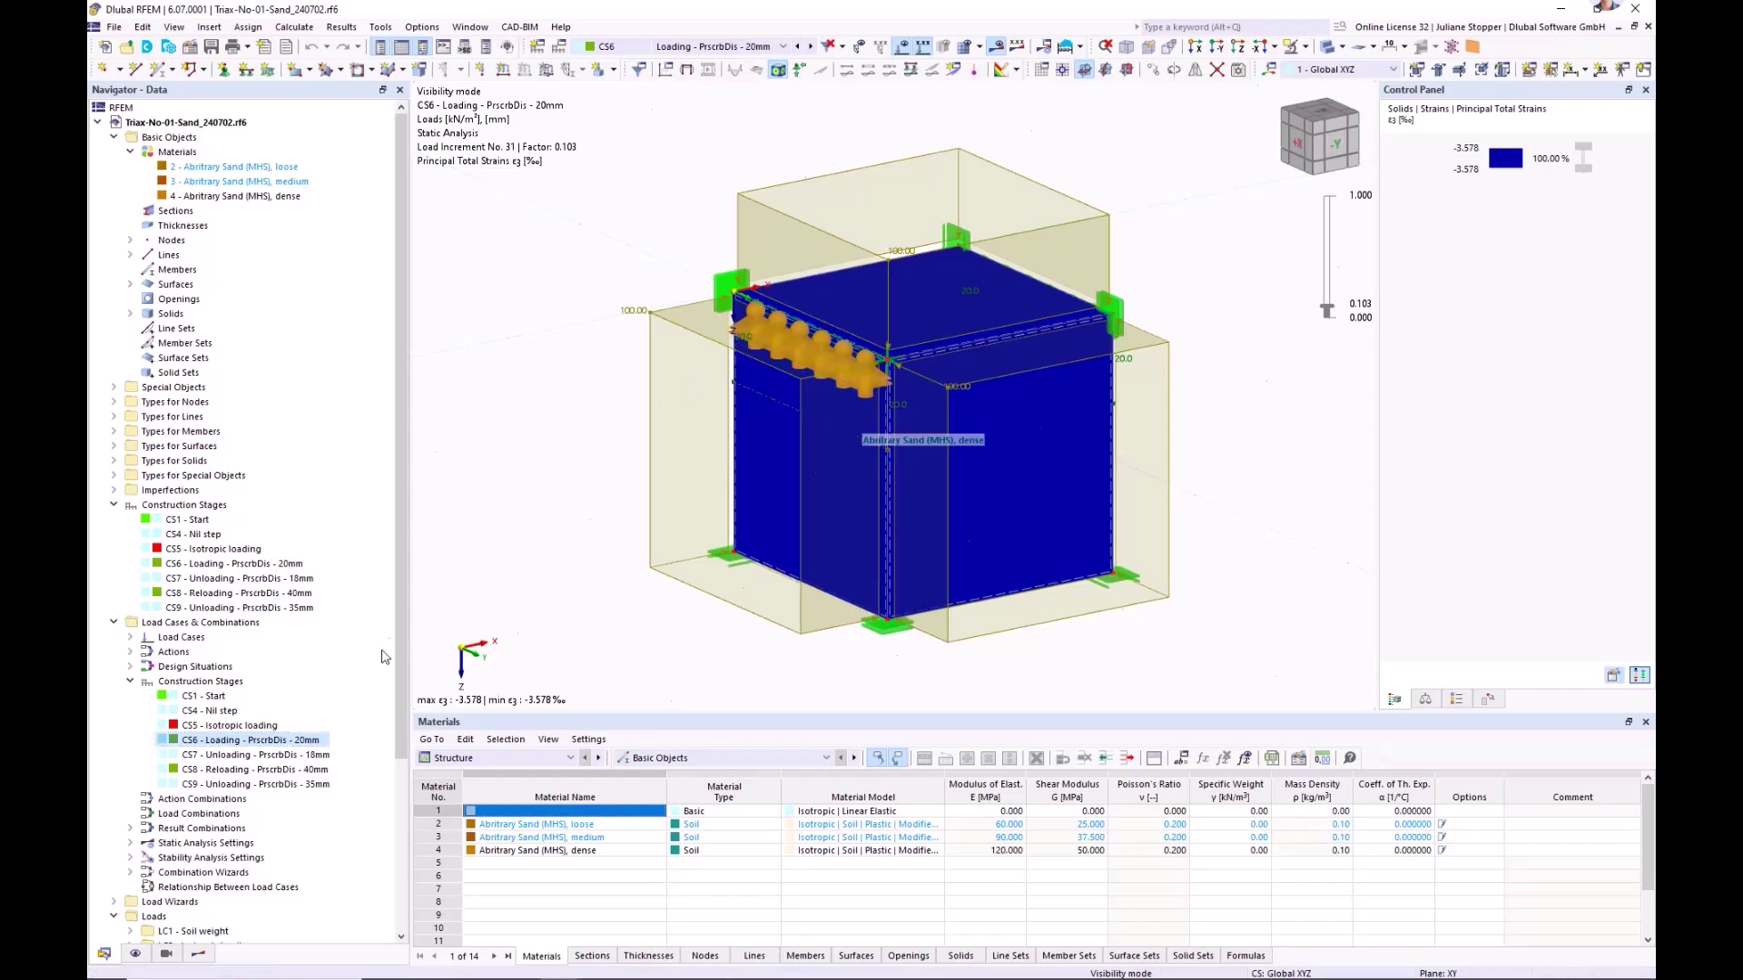
pyautogui.click(284, 756)
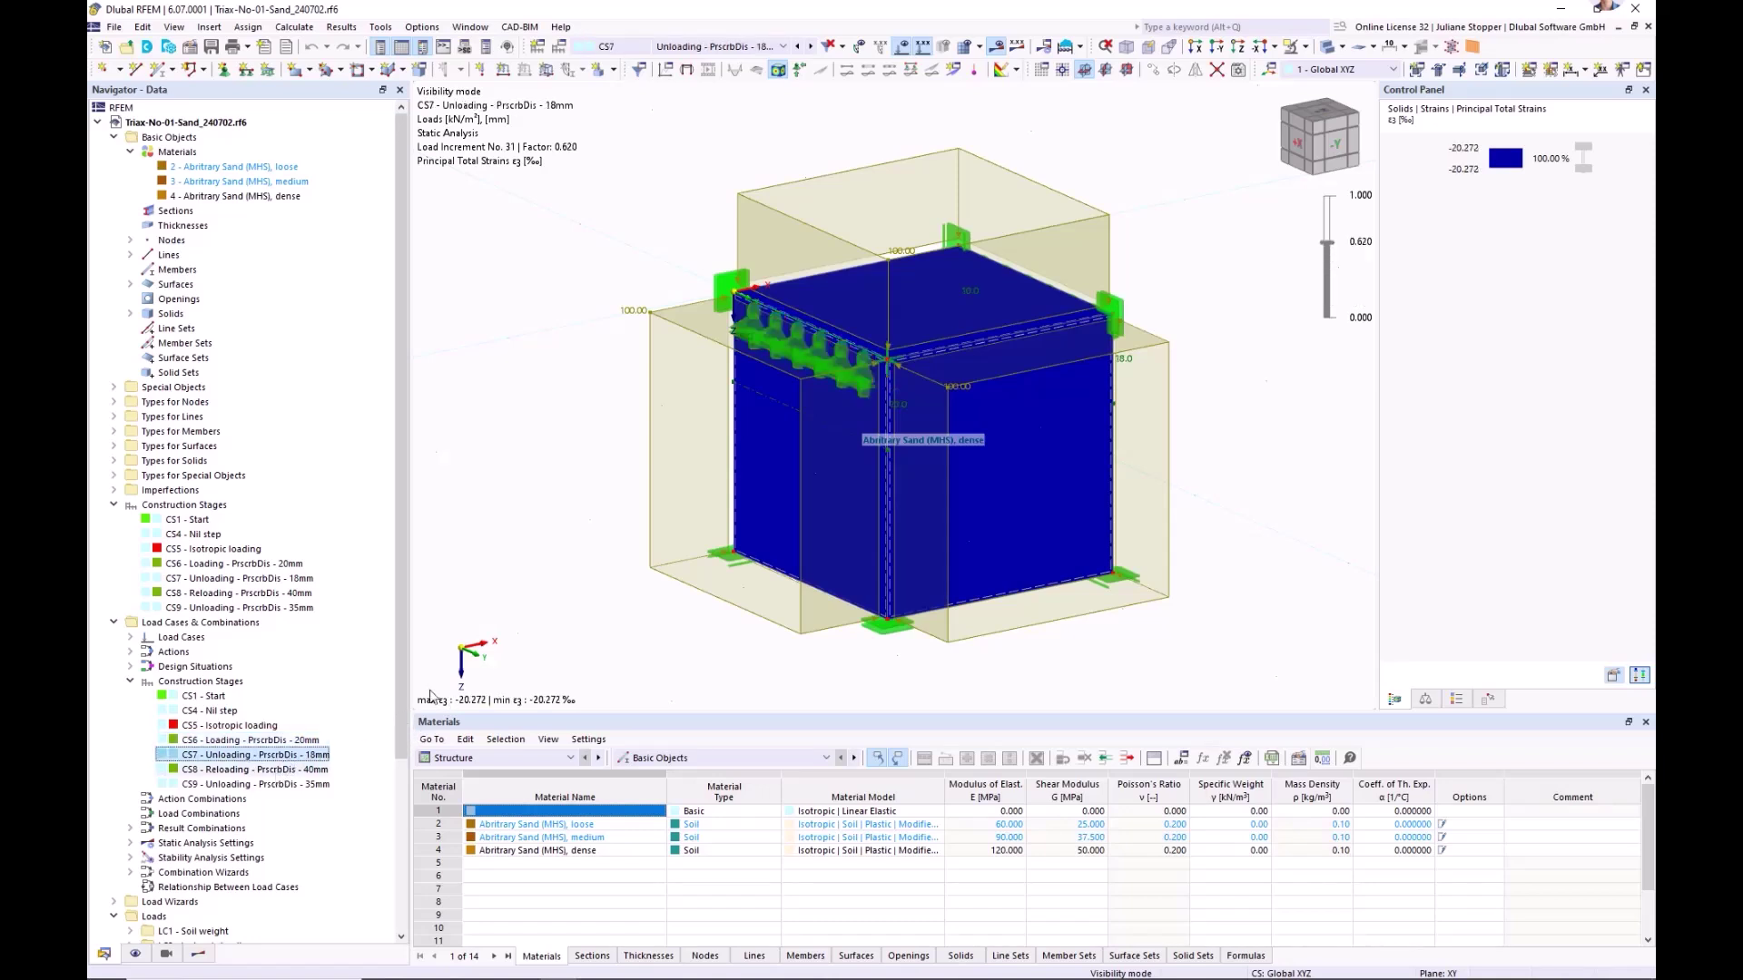
pyautogui.scroll(-1, 208, 781)
pyautogui.click(172, 726)
# - Open calculation diagram CD2 for stages CS5 to CS9 and enlarge its window to full screen
pyautogui.scroll(-1, 132, 761)
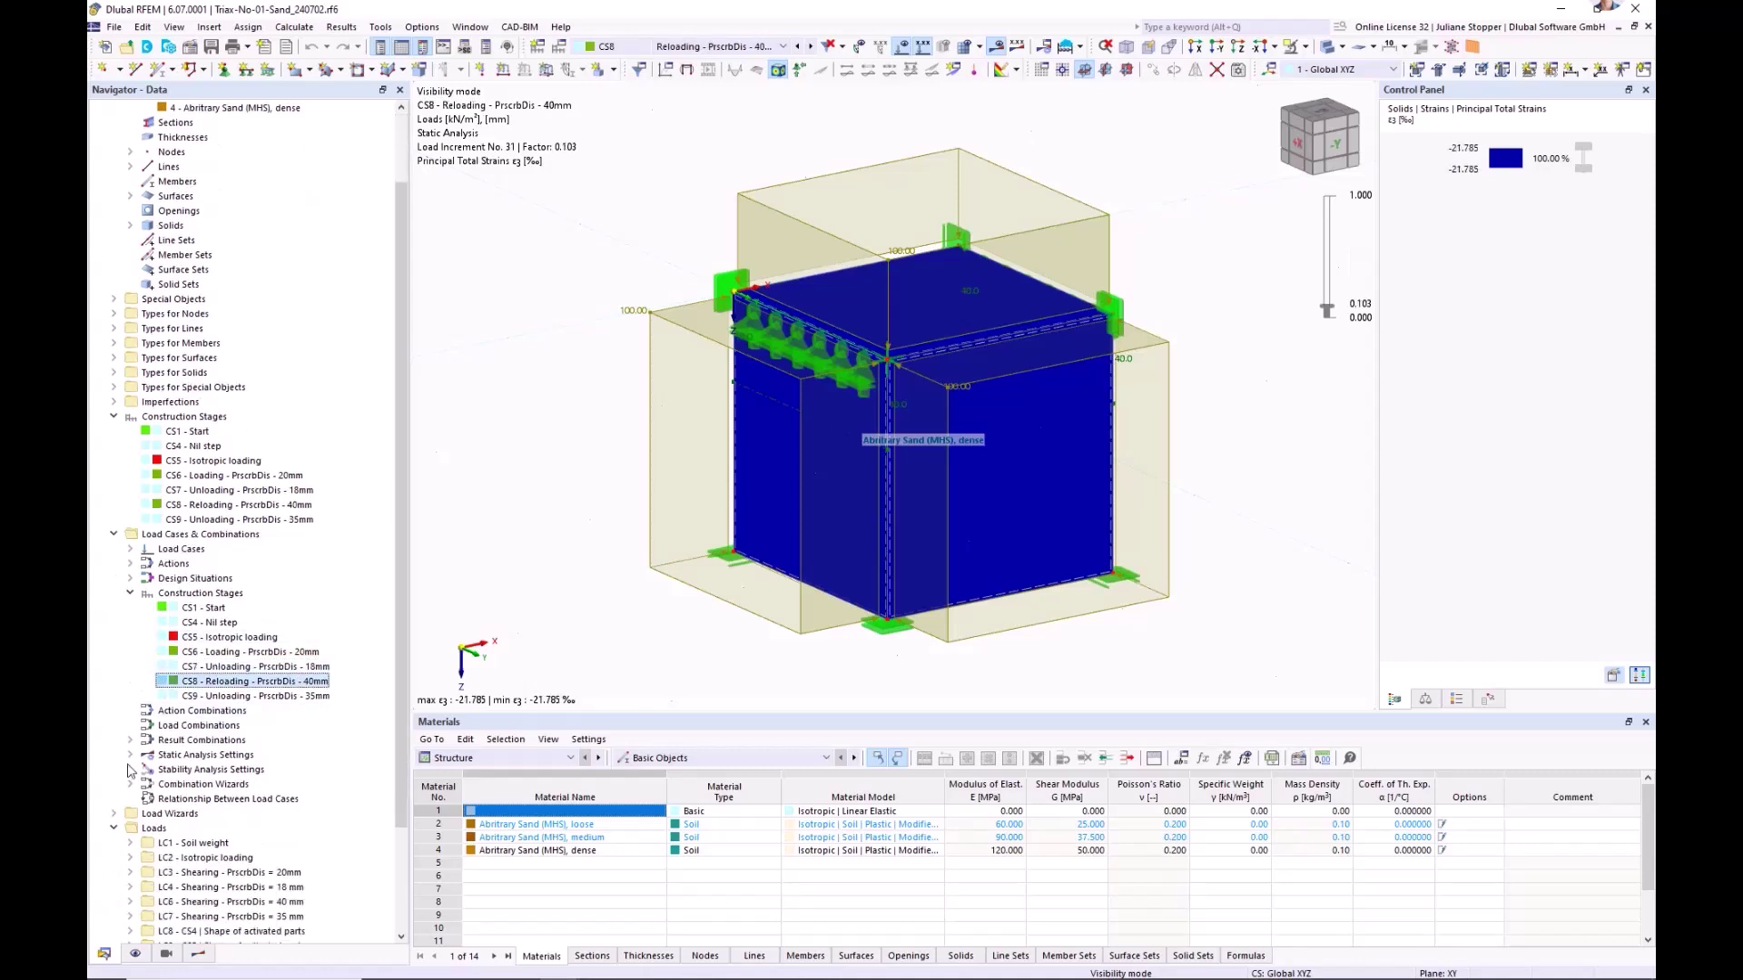
pyautogui.scroll(-3, 127, 770)
pyautogui.click(115, 887)
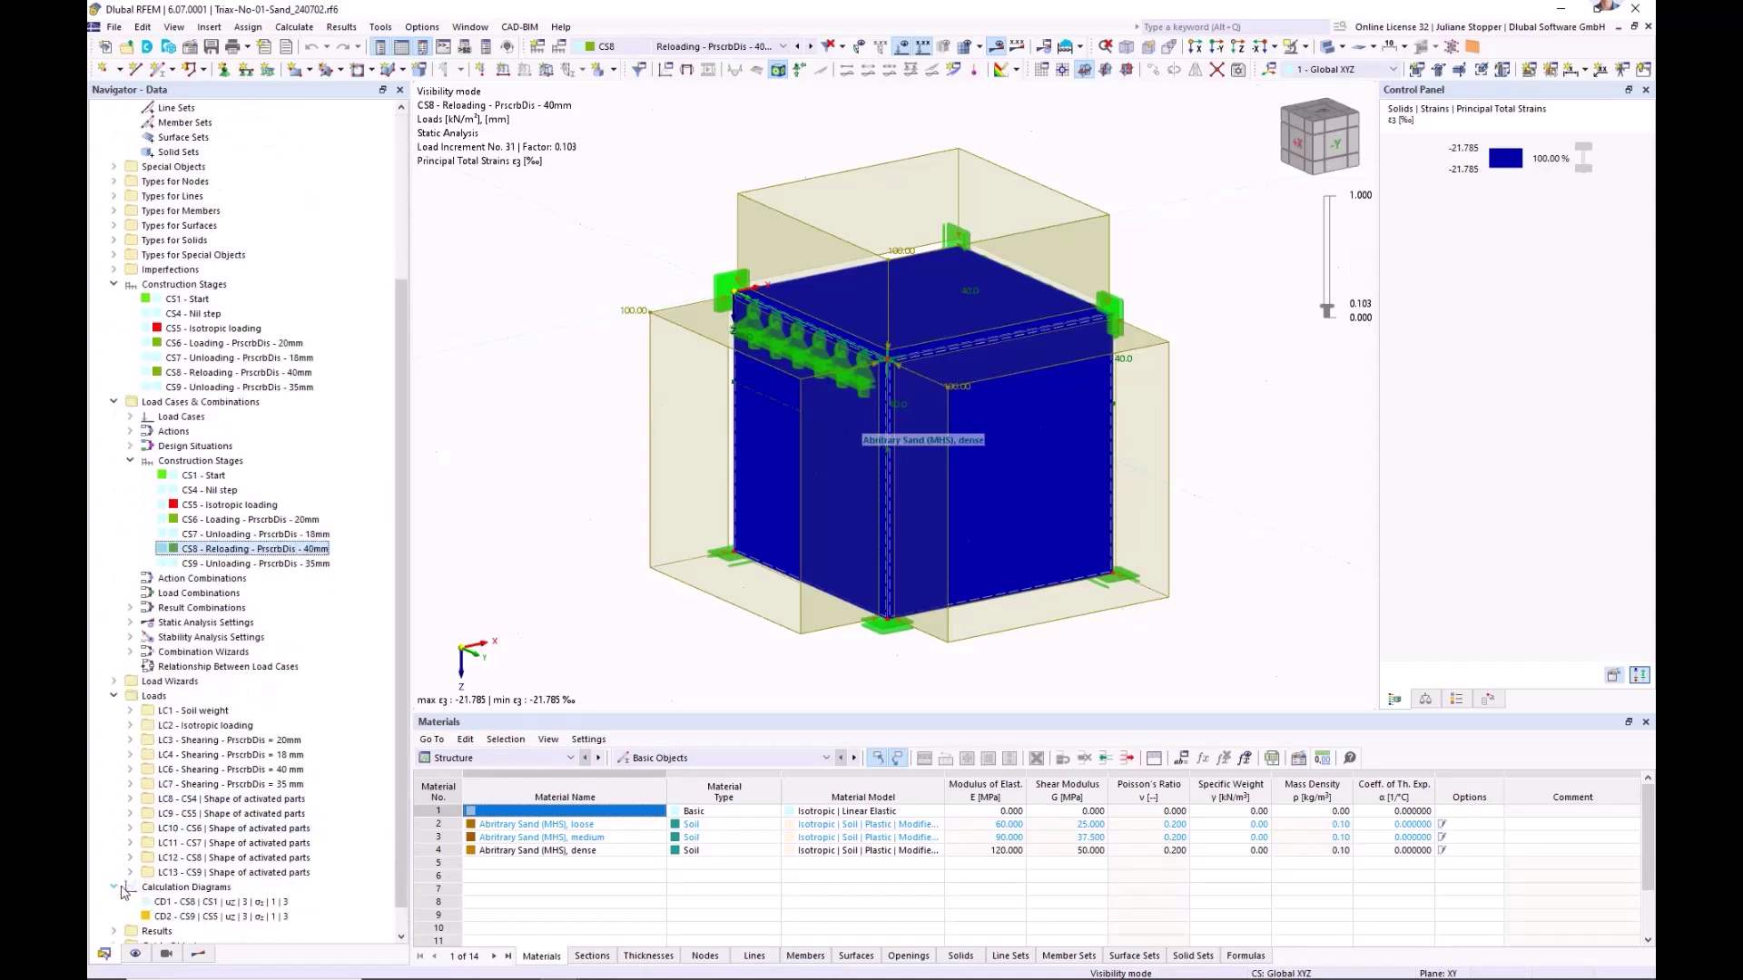
pyautogui.doubleClick(218, 917)
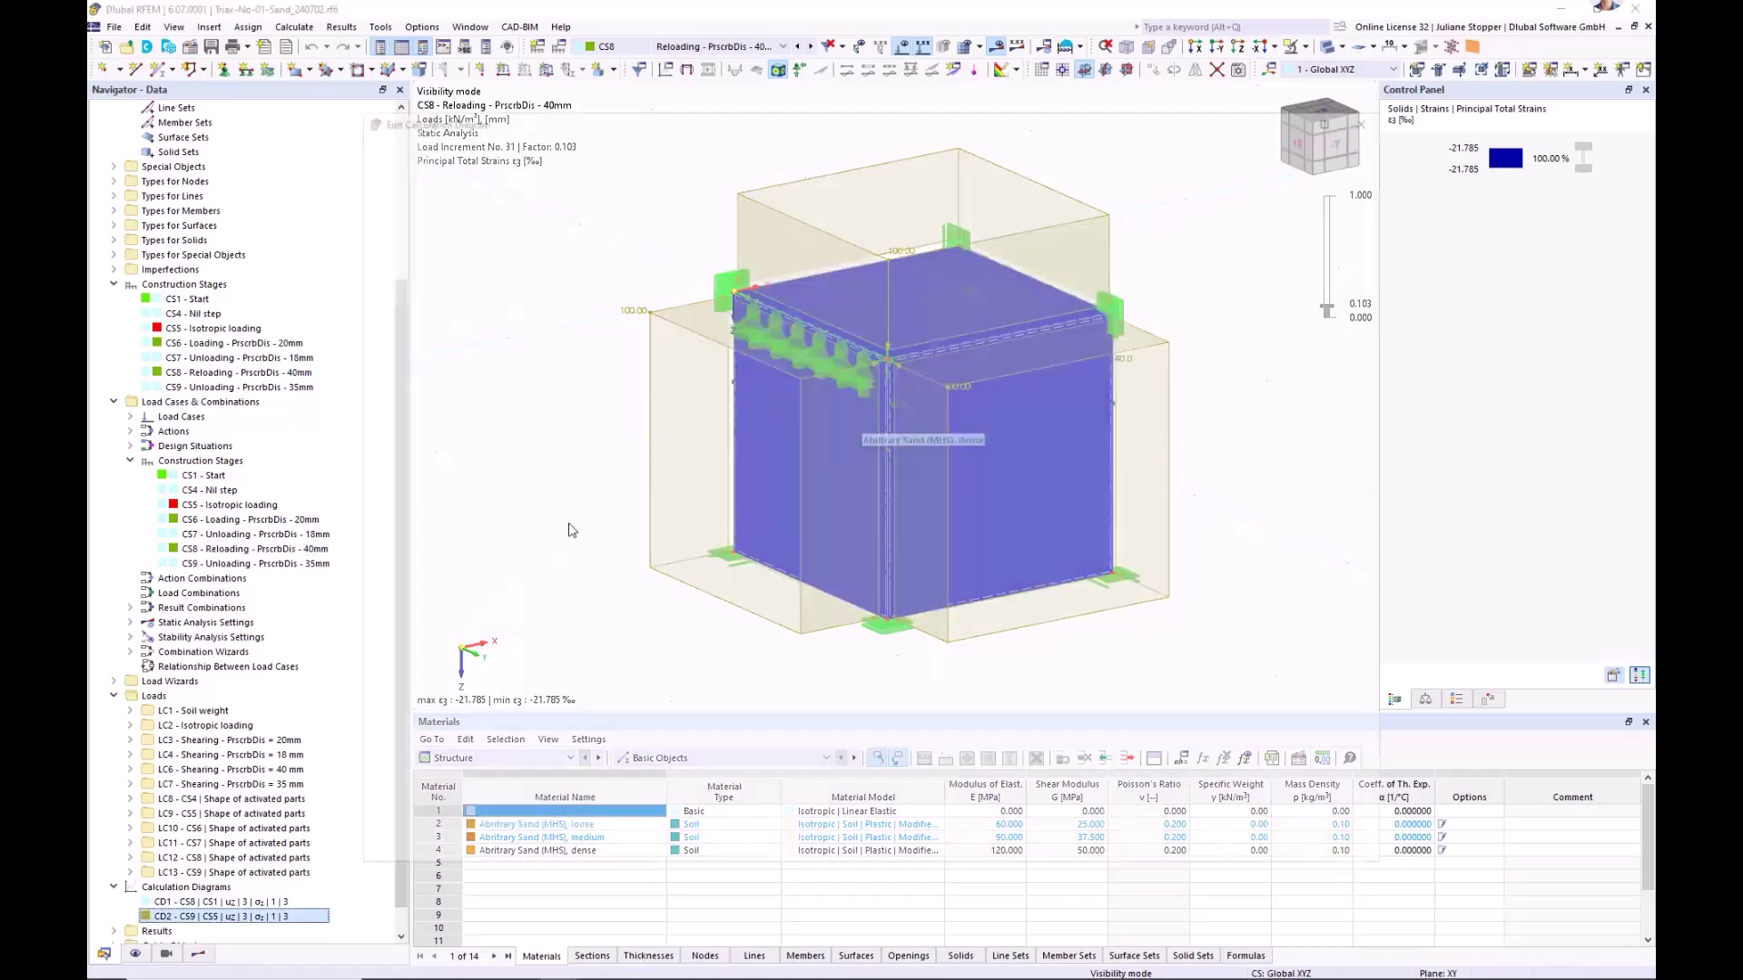
pyautogui.click(1338, 114)
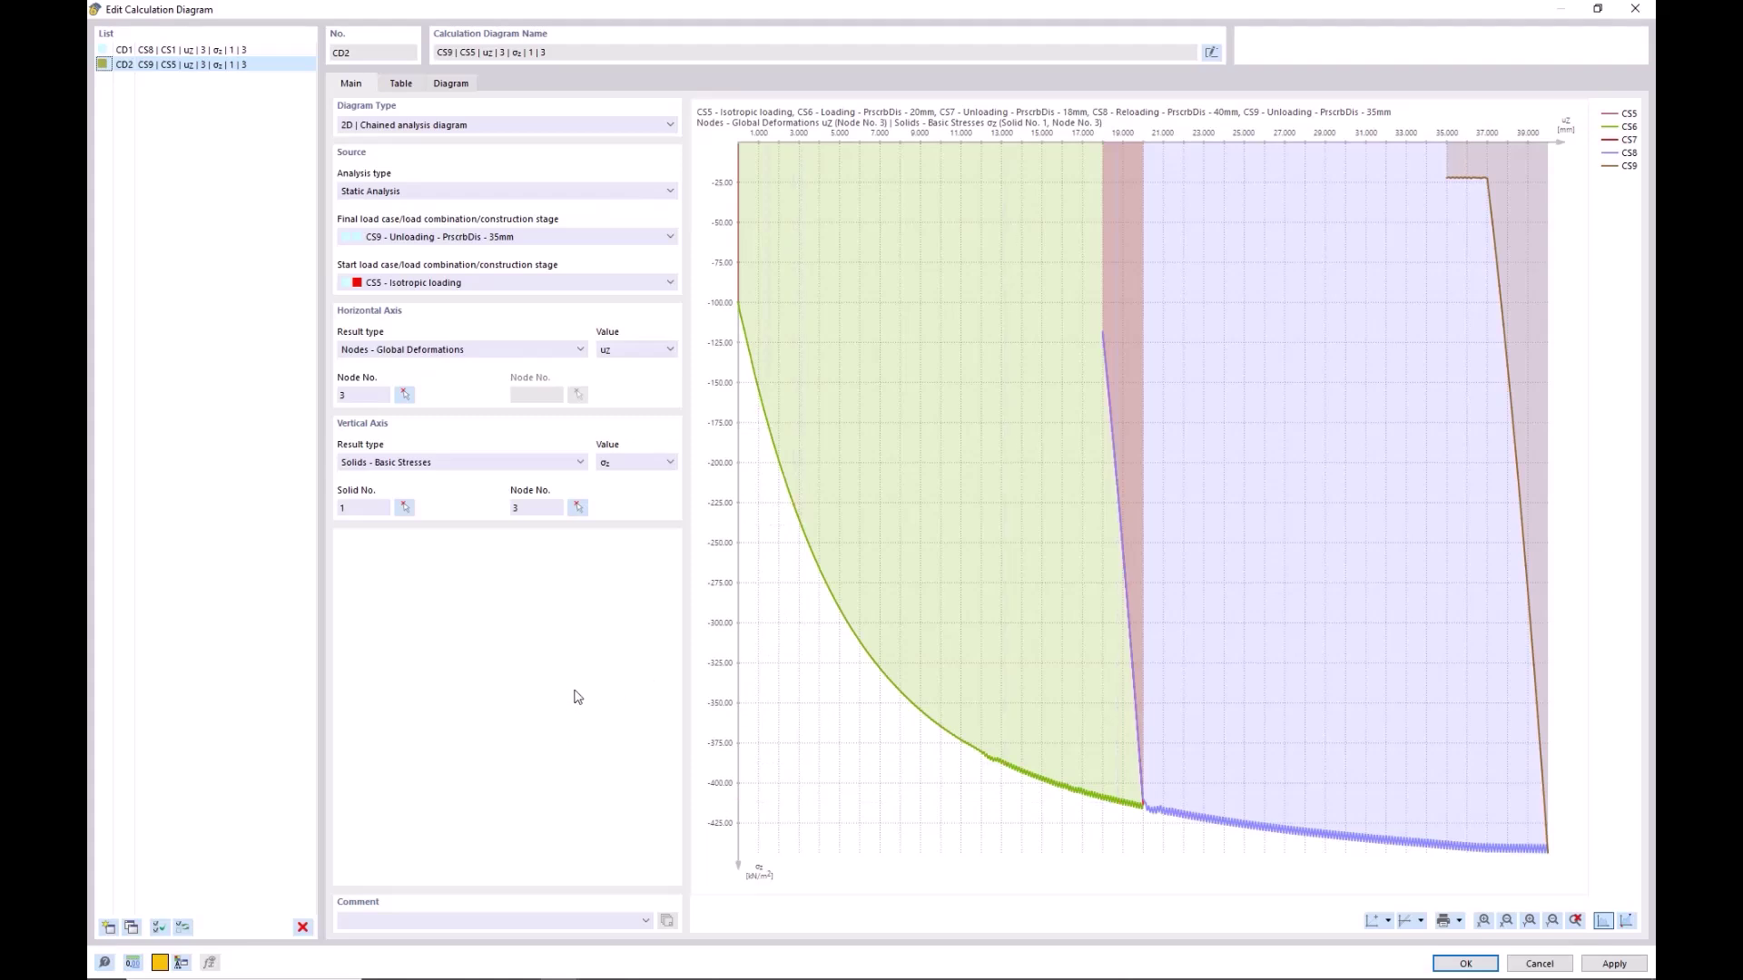
# - Examine the CD2 table of uz and solid stress per increment and the full-size diagram, and restore the window size
pyautogui.click(399, 84)
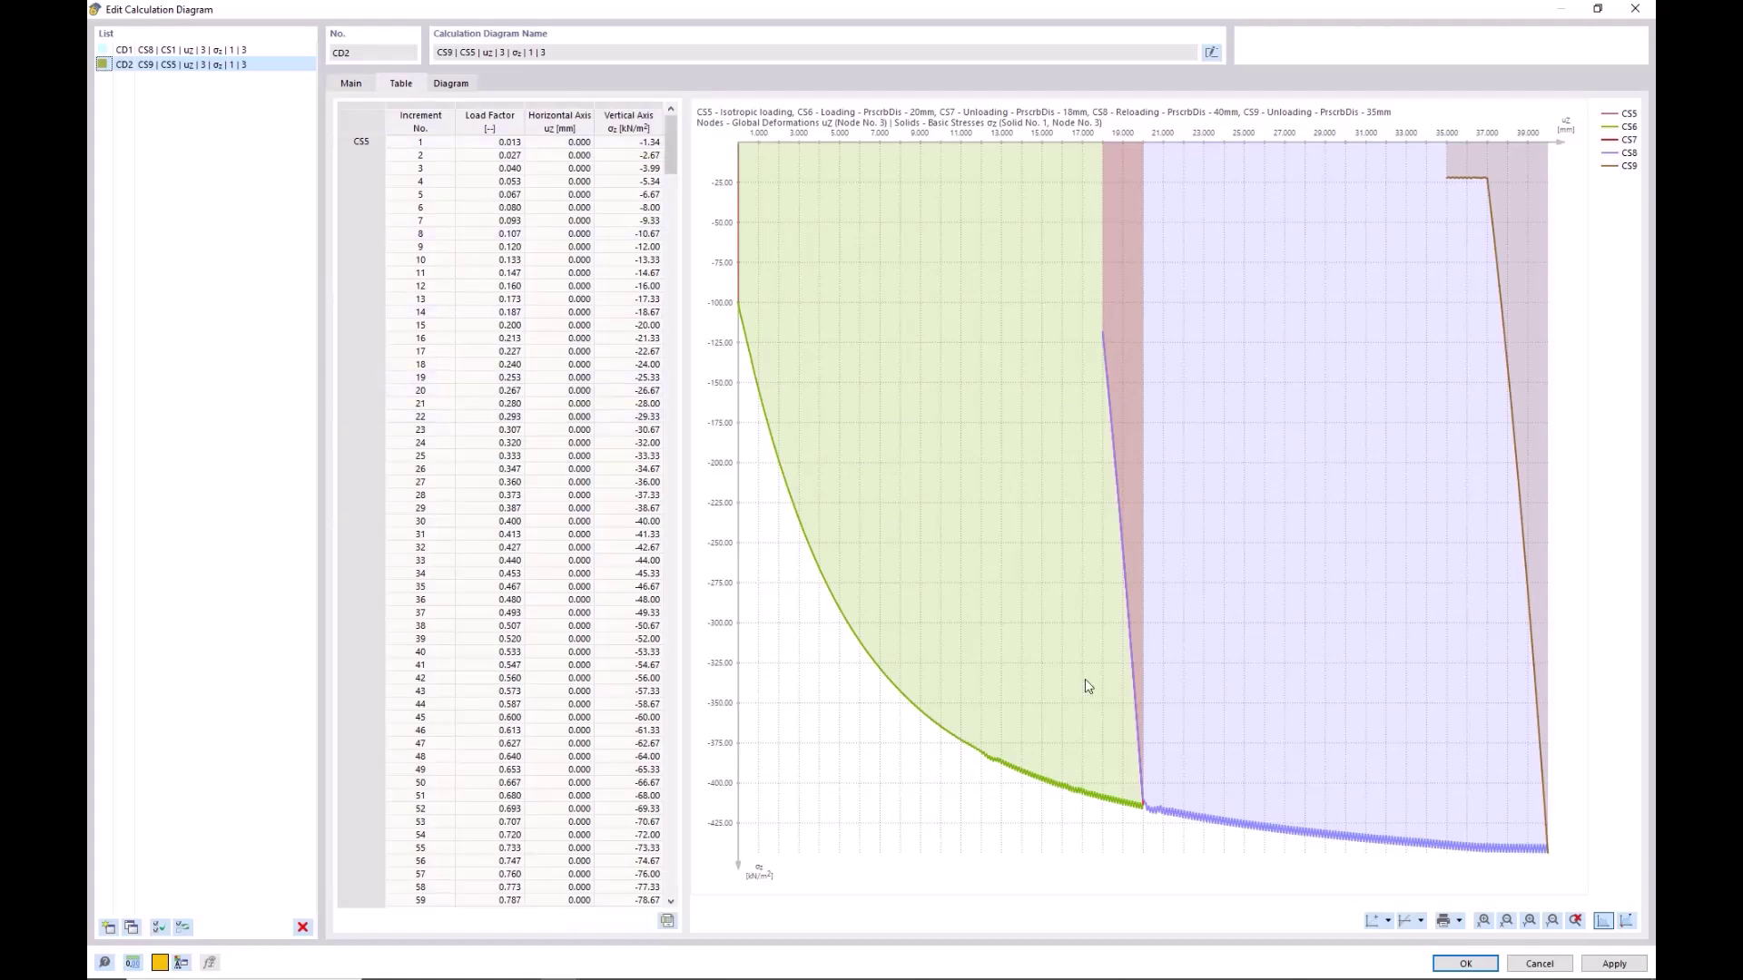
pyautogui.click(451, 84)
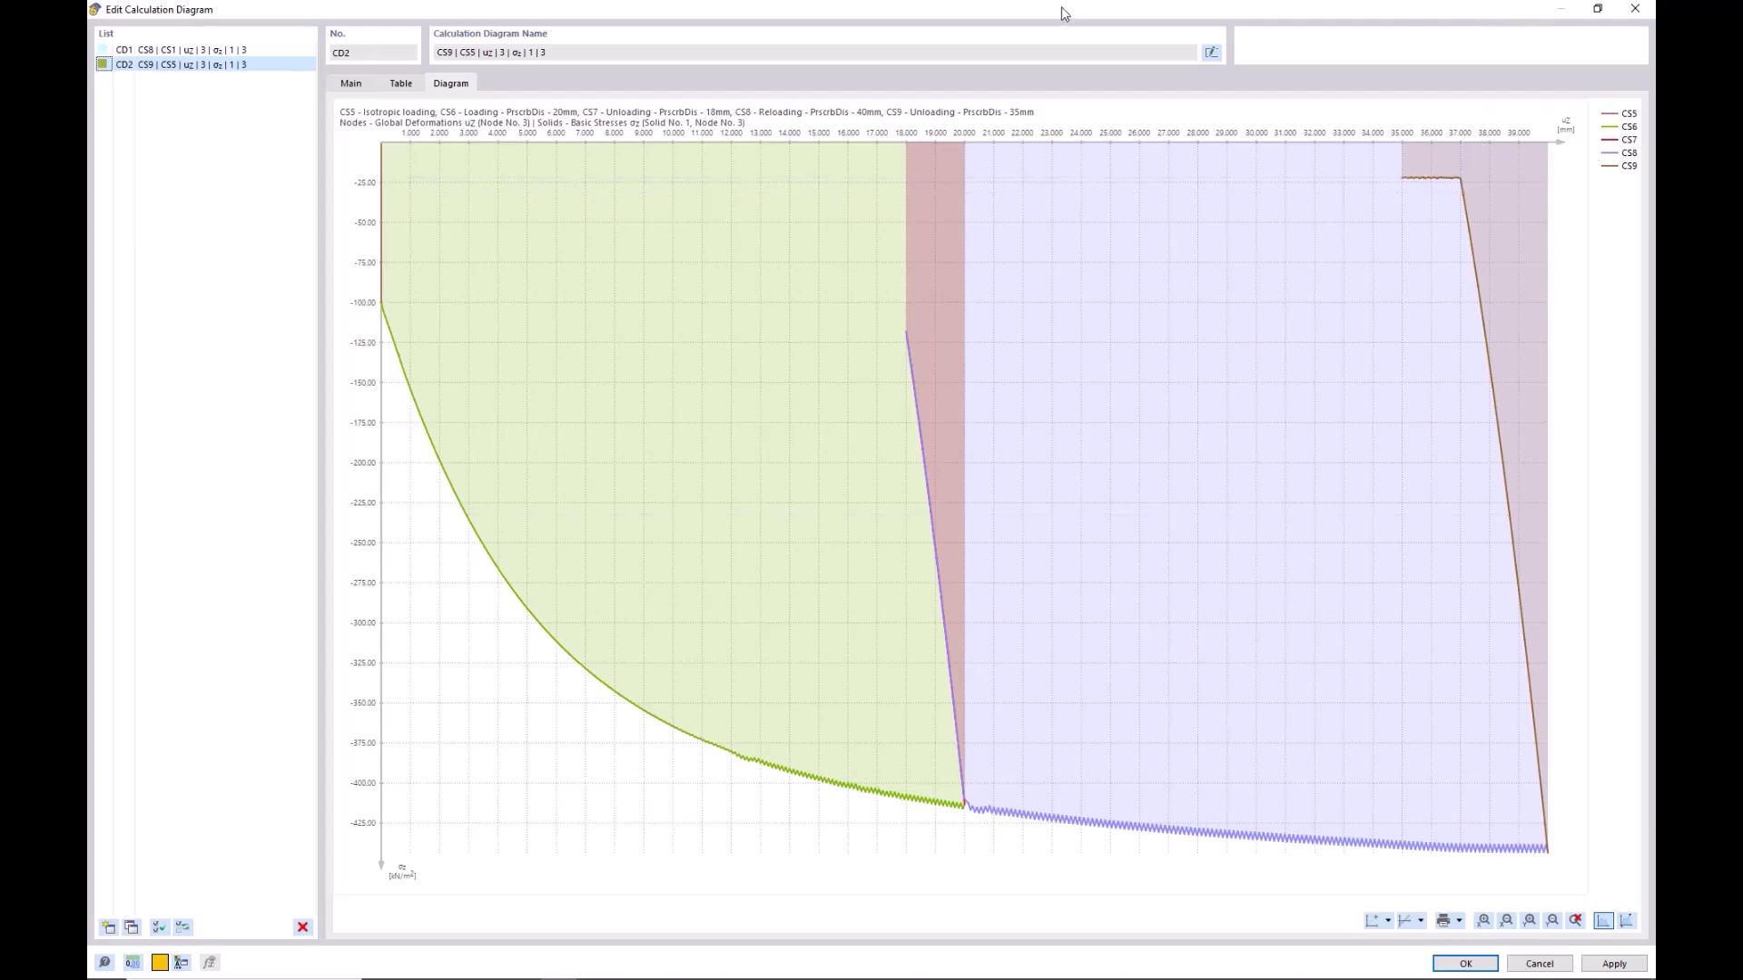
pyautogui.click(399, 85)
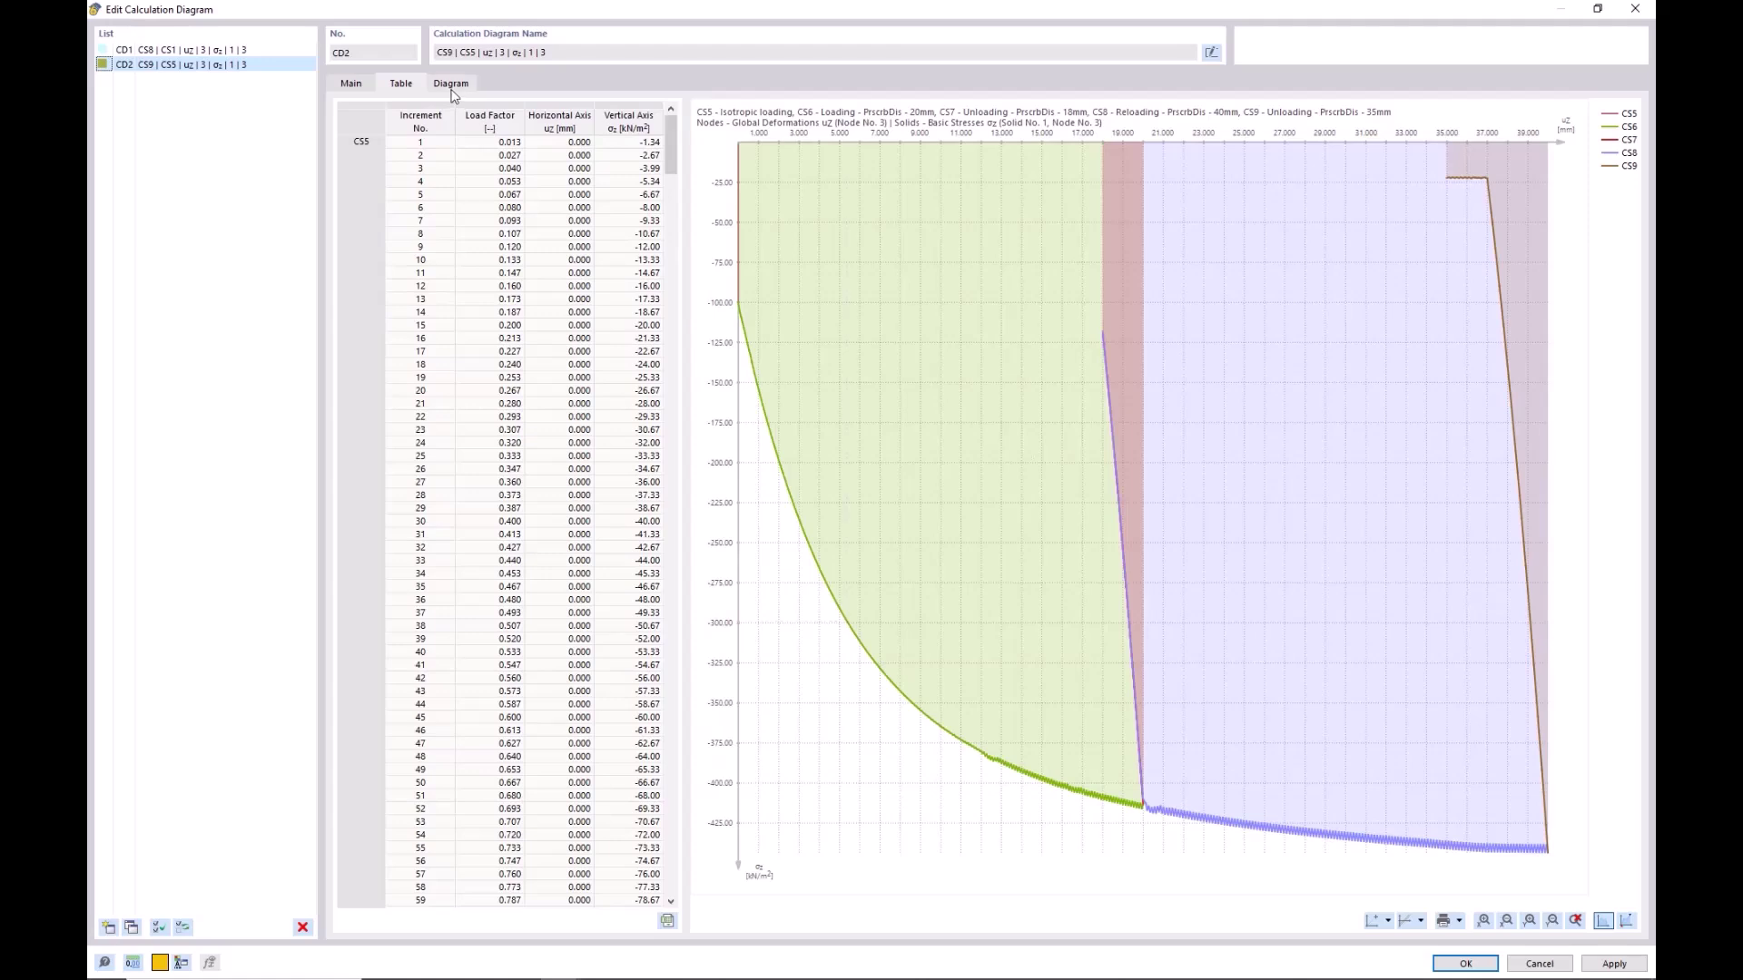
pyautogui.click(1598, 10)
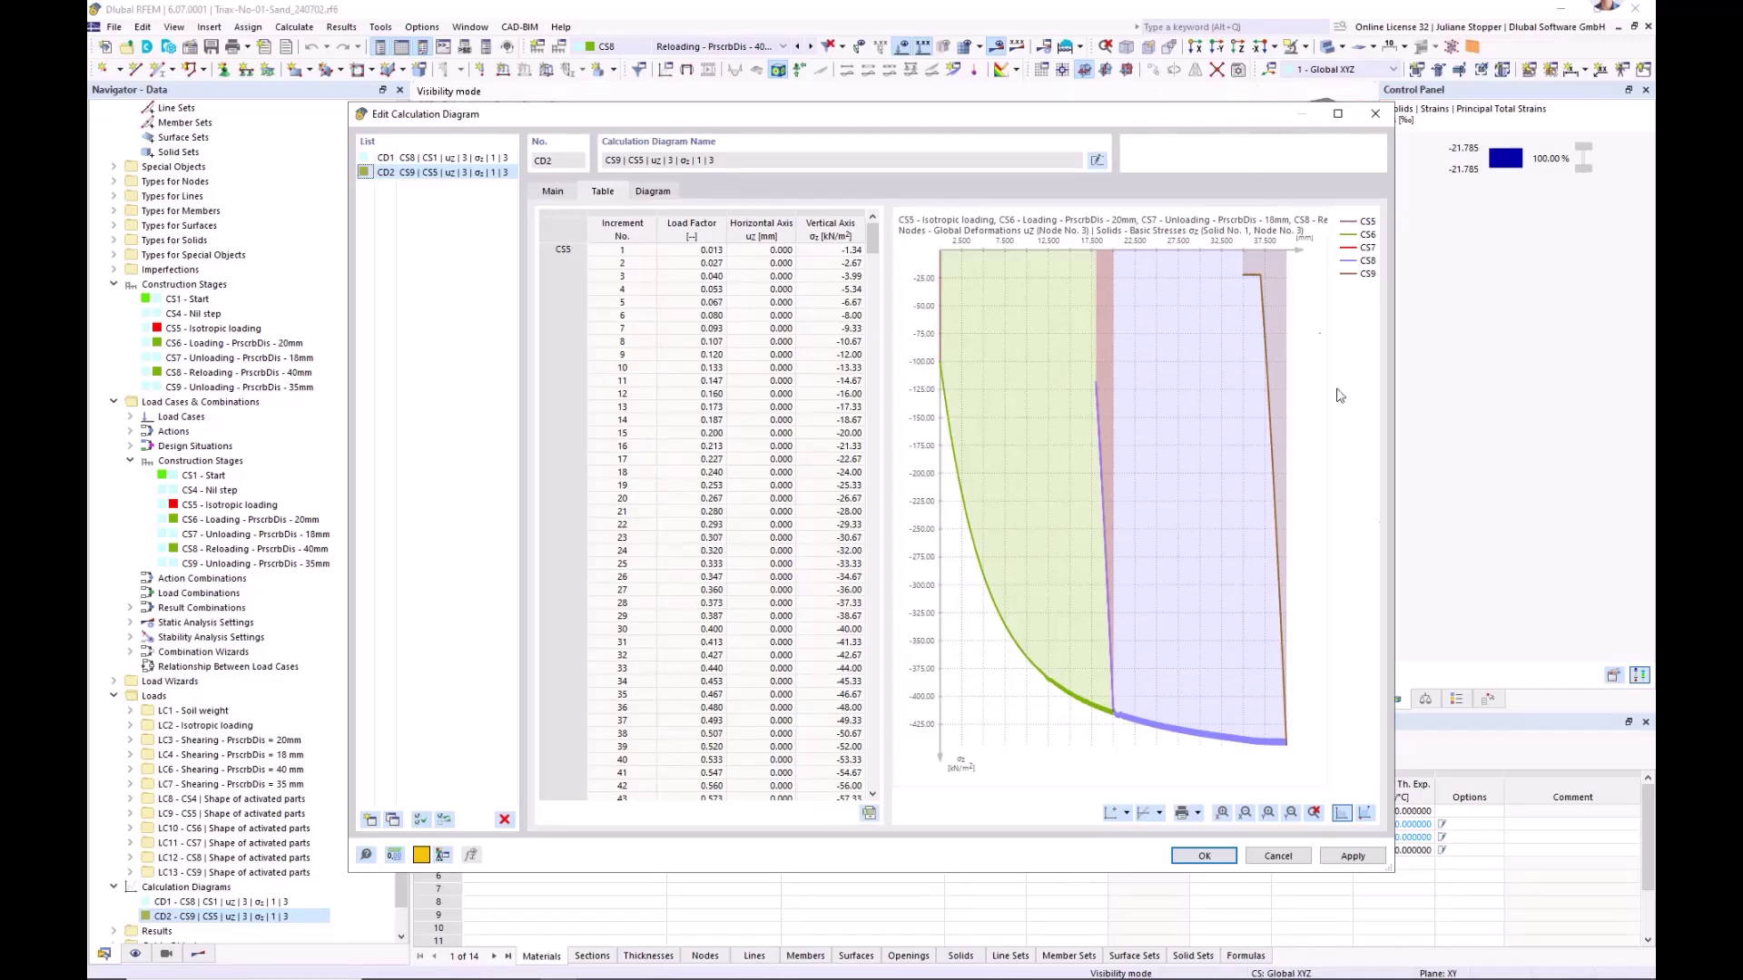
# - Close the calculation diagram without changes and compare the Berlin Sand measurement and MHS prediction curves in Excel before returning to RFEM
pyautogui.click(1278, 856)
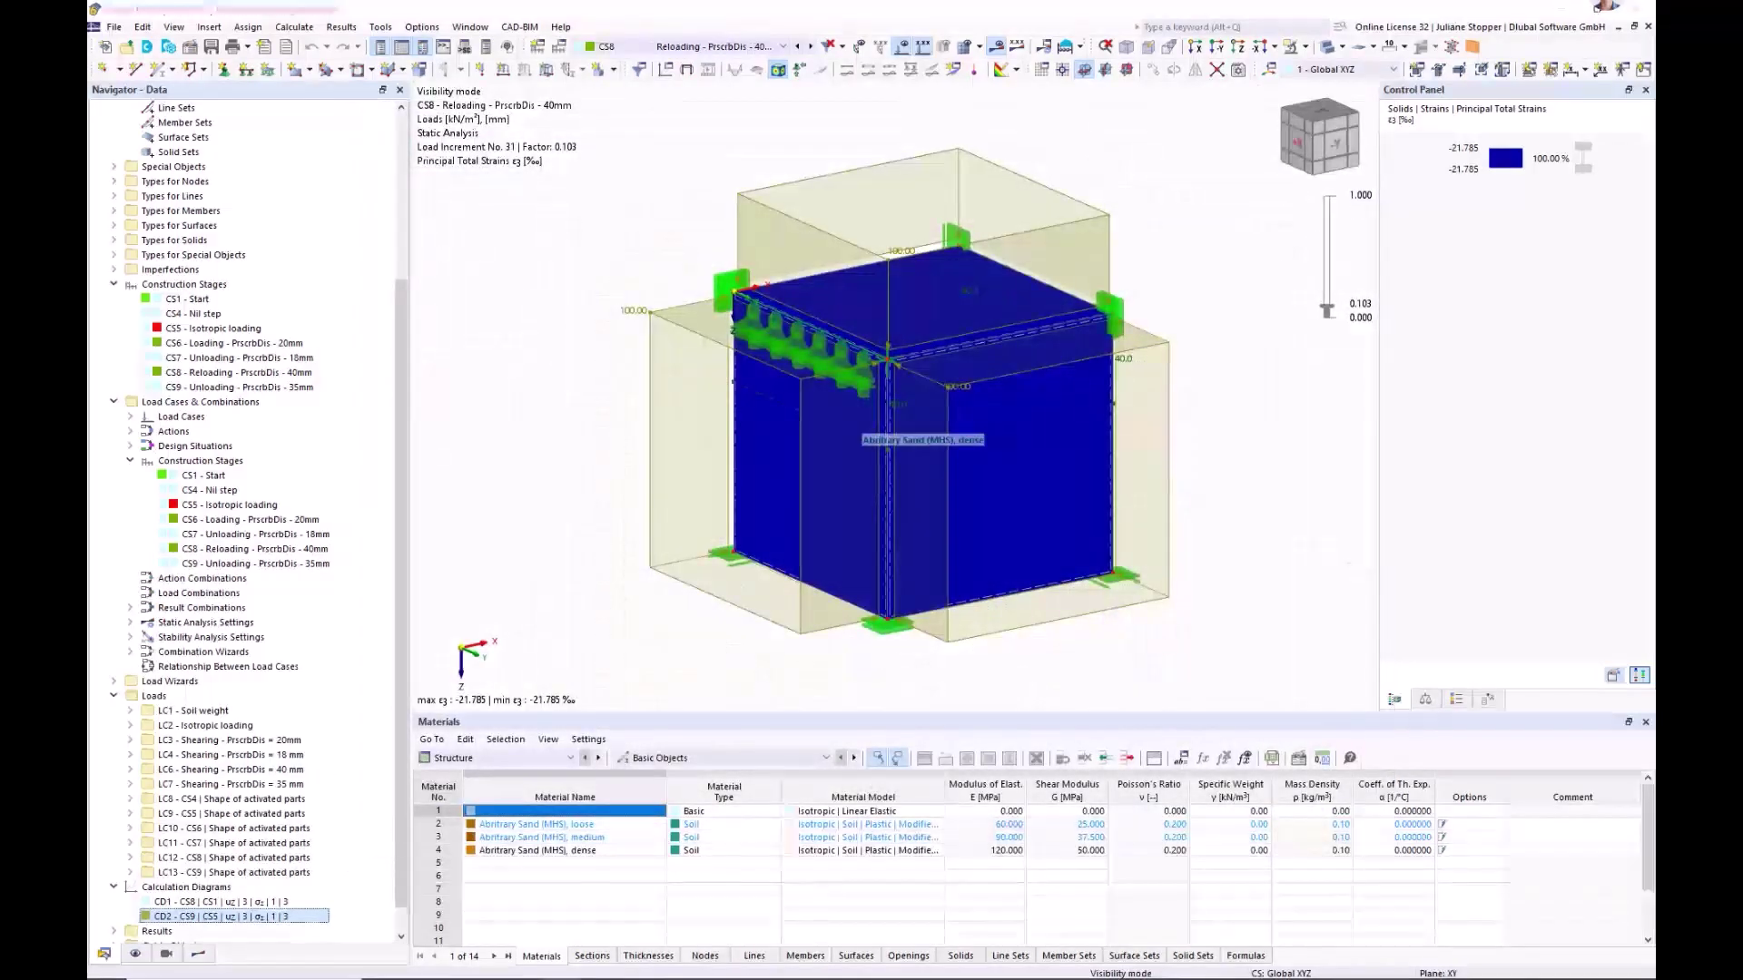
pyautogui.hotkey('alt', 'Tab')
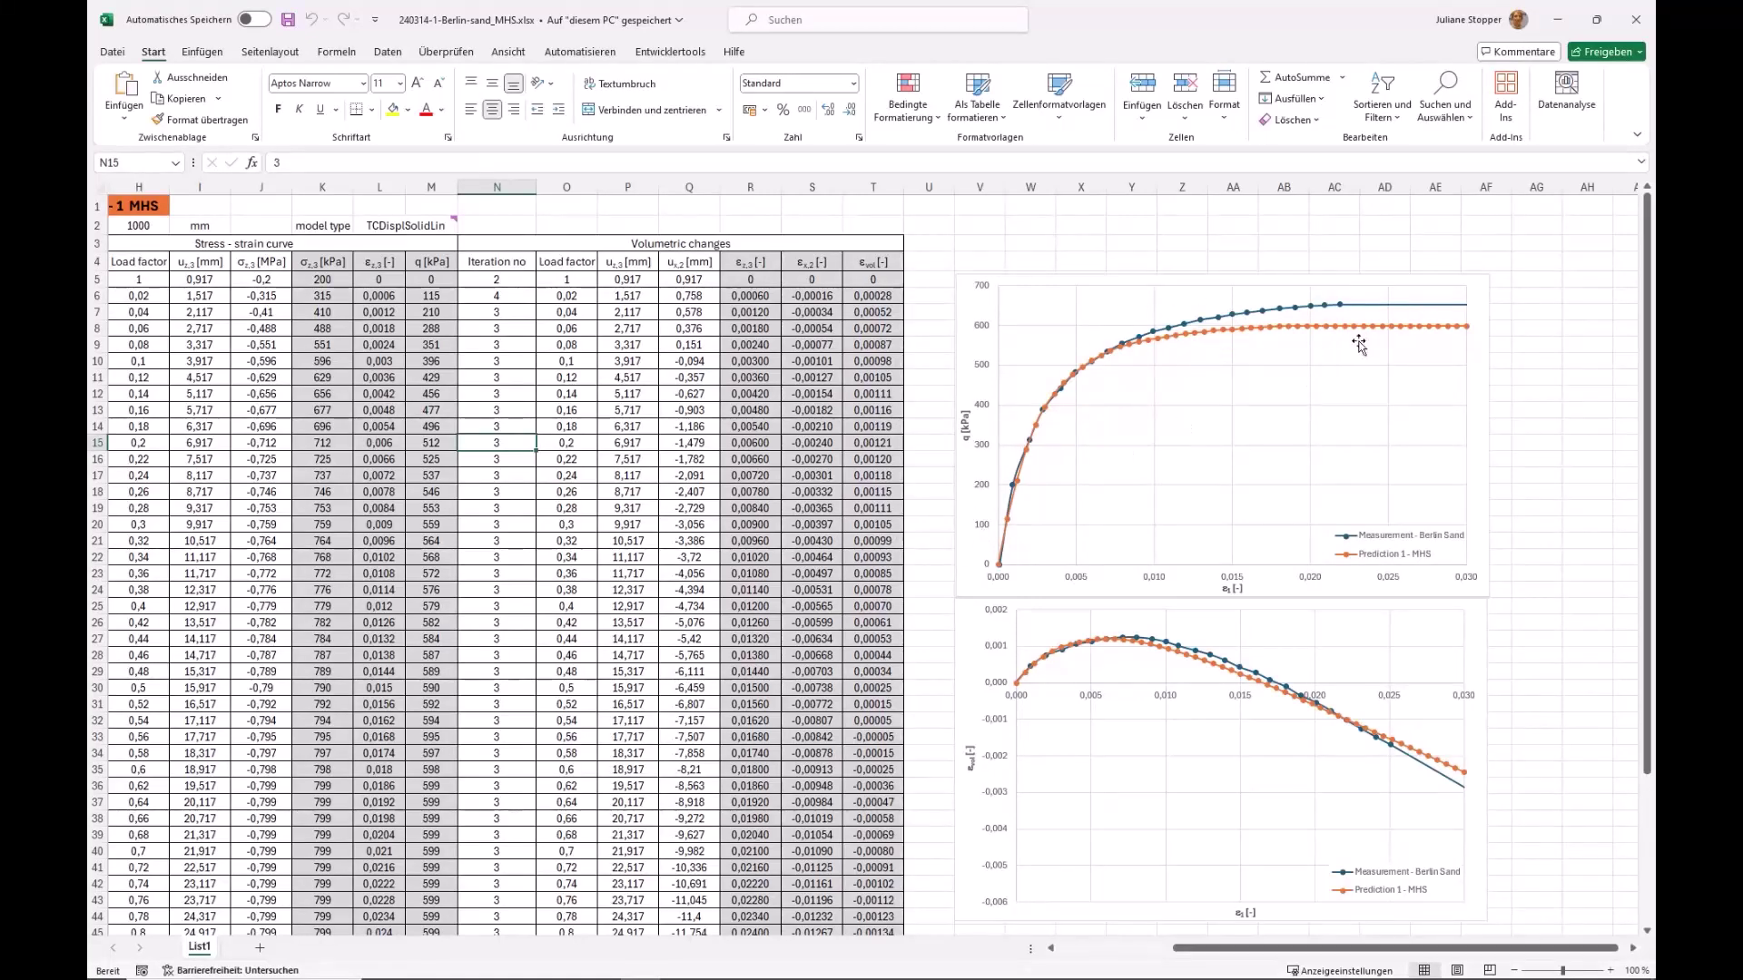
pyautogui.click(1559, 25)
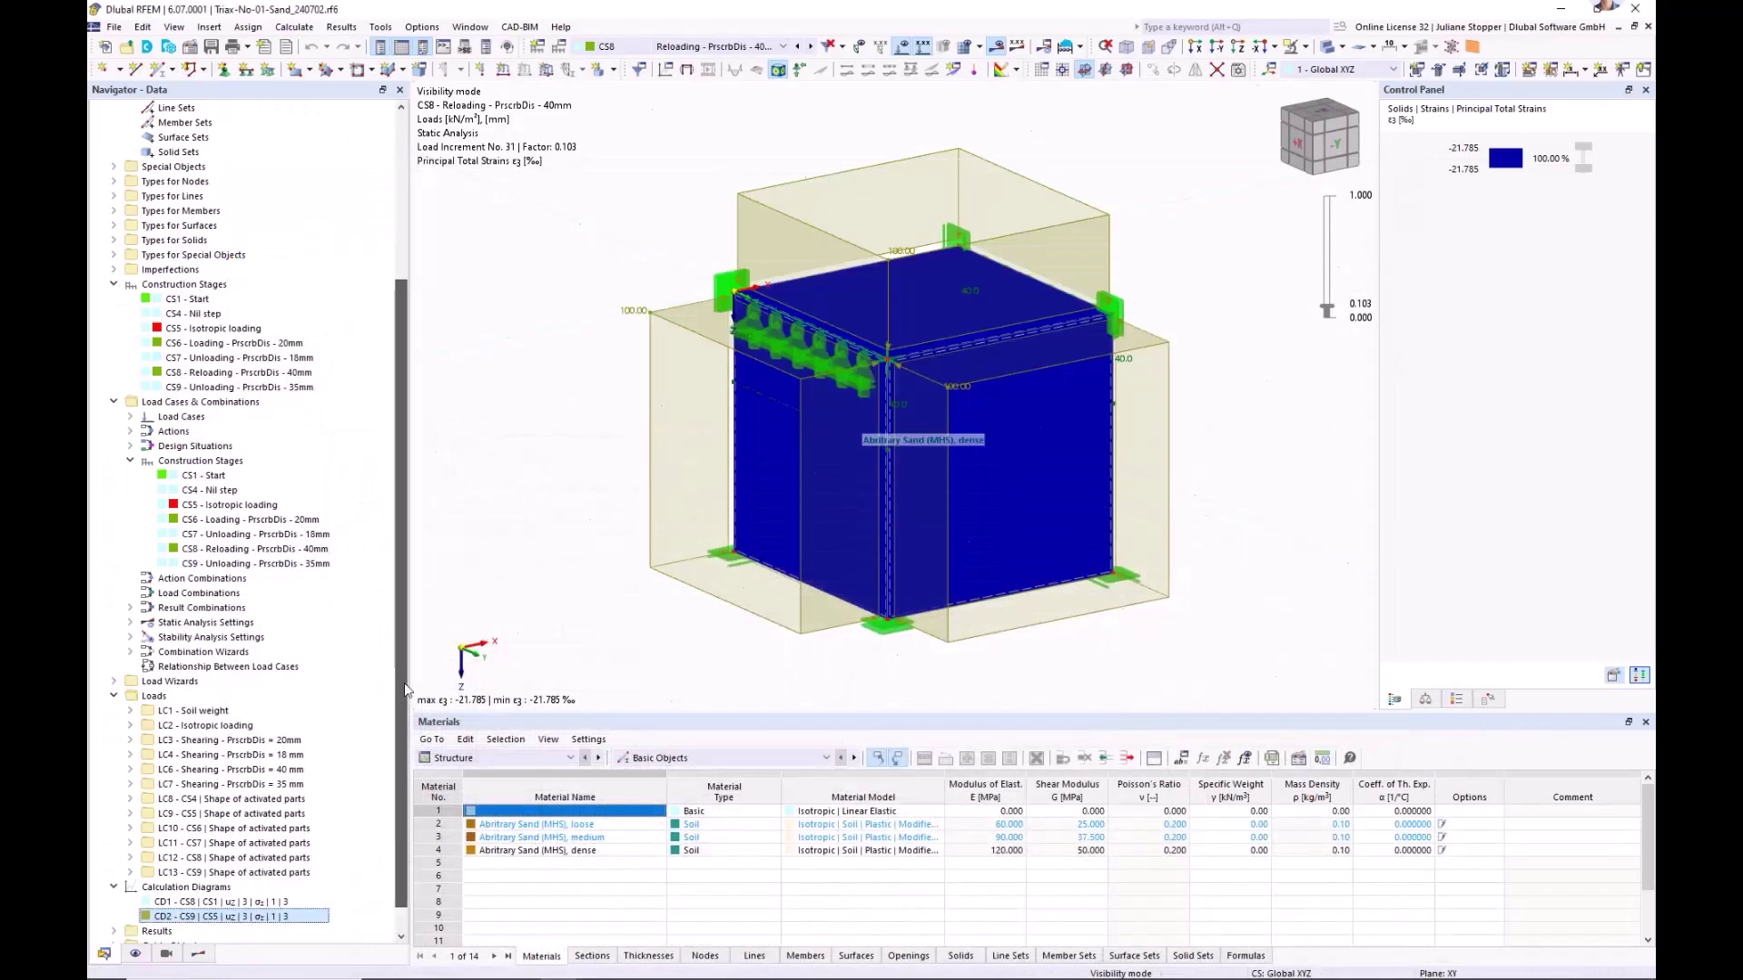
# - Collapse the Materials, Construction Stages, Load Cases & Combinations, Loads, Basic Objects and Calculation Diagrams branches of the model's data tree
pyautogui.scroll(5, 404, 514)
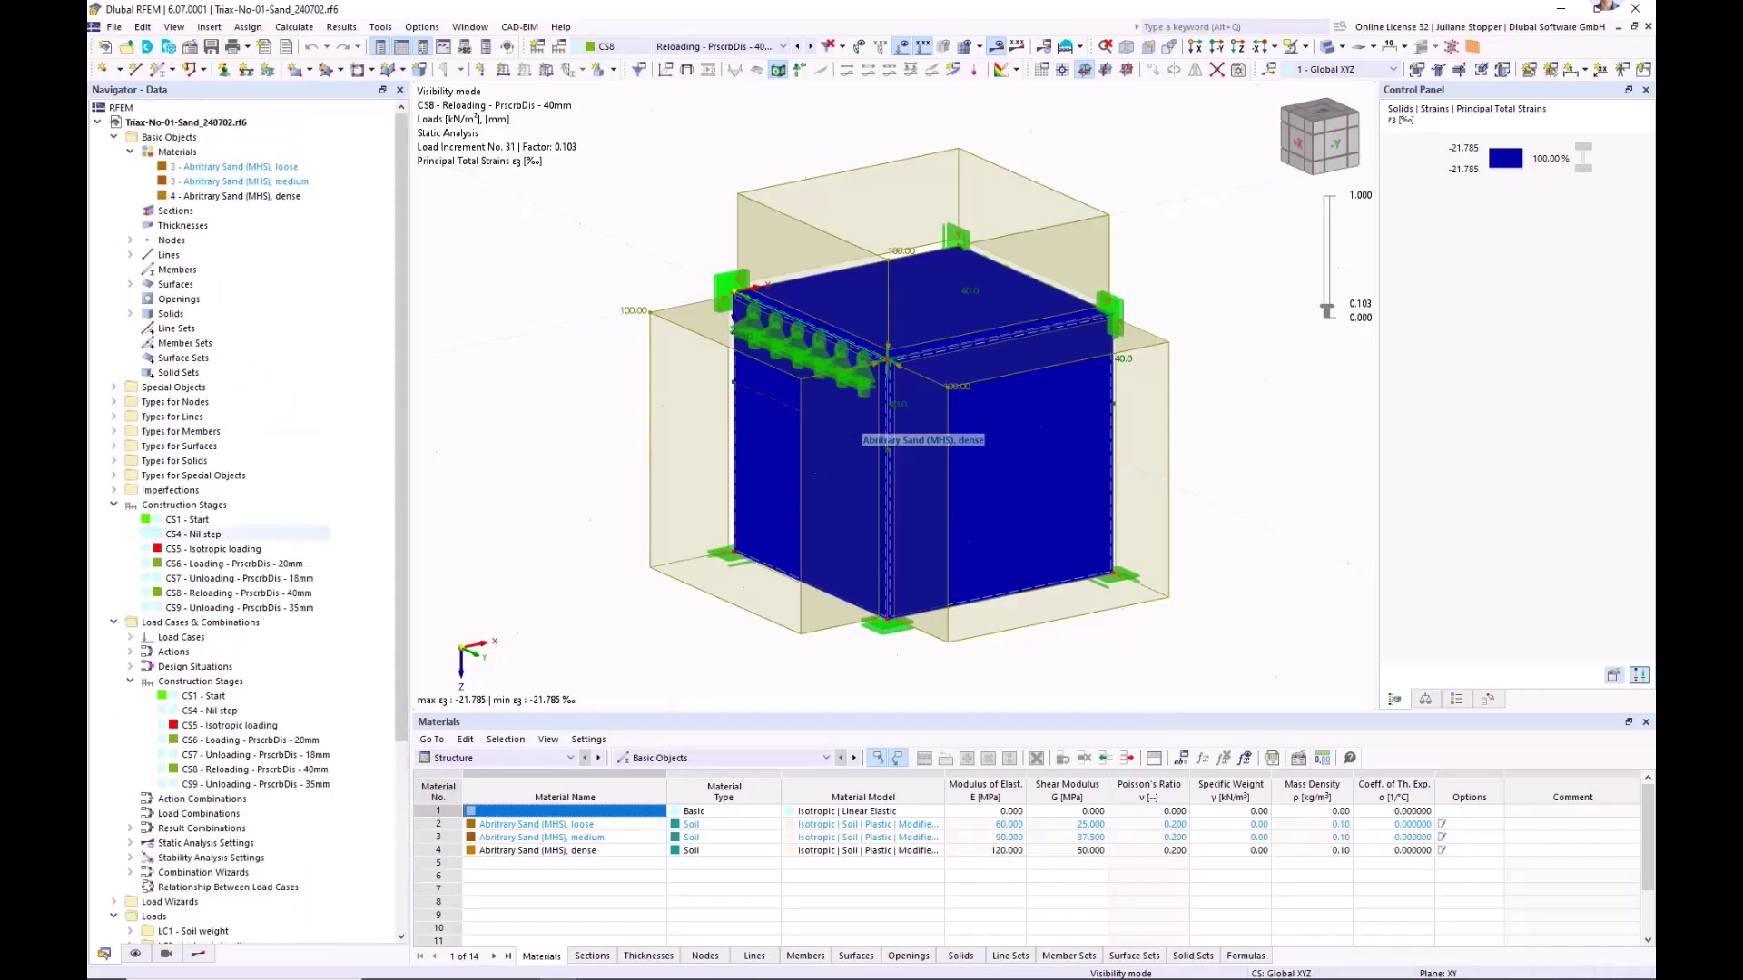
pyautogui.click(130, 151)
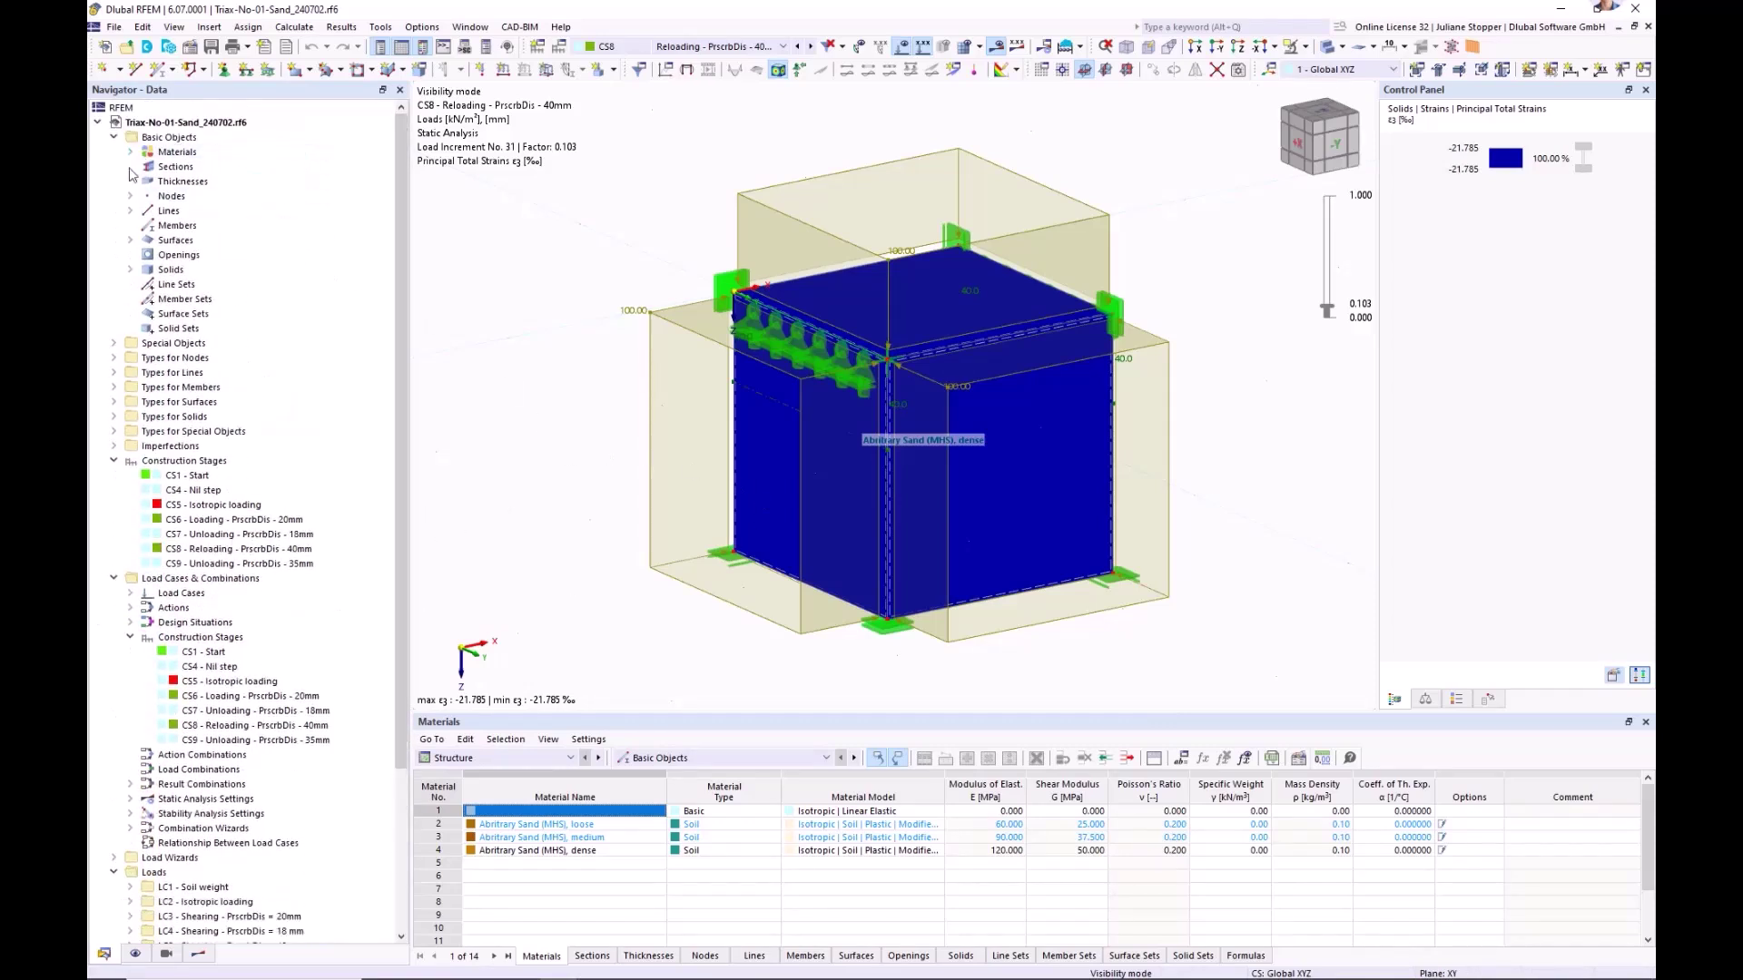
pyautogui.click(113, 460)
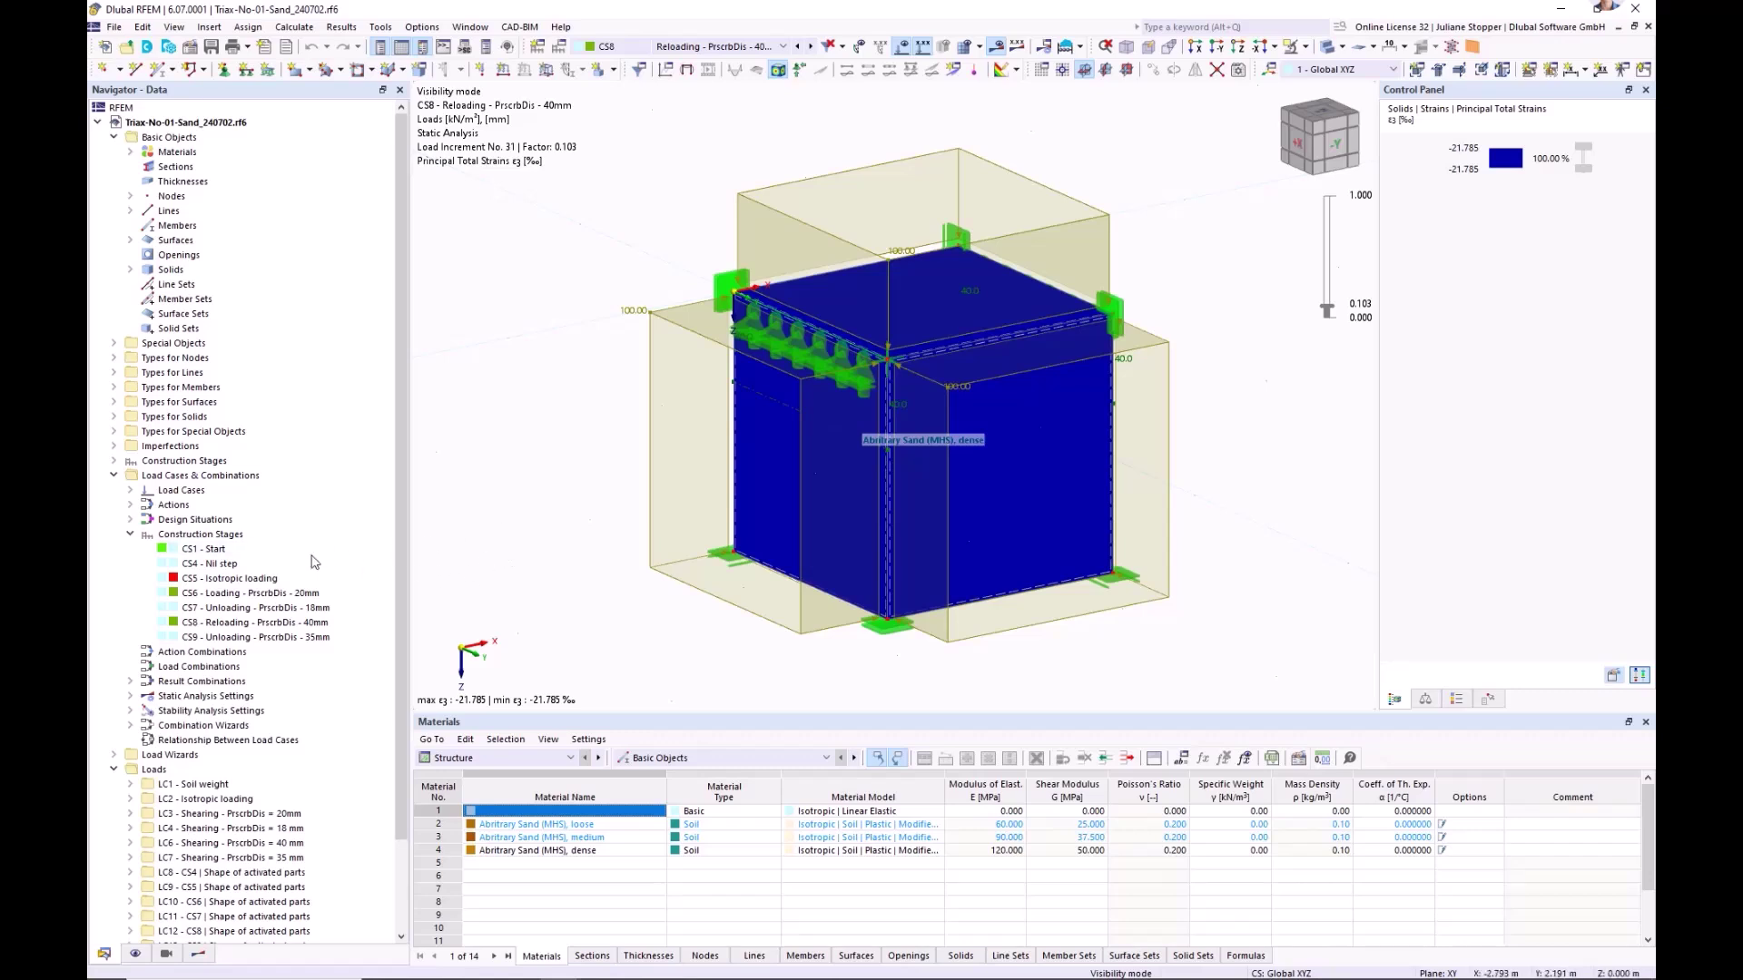
pyautogui.click(114, 475)
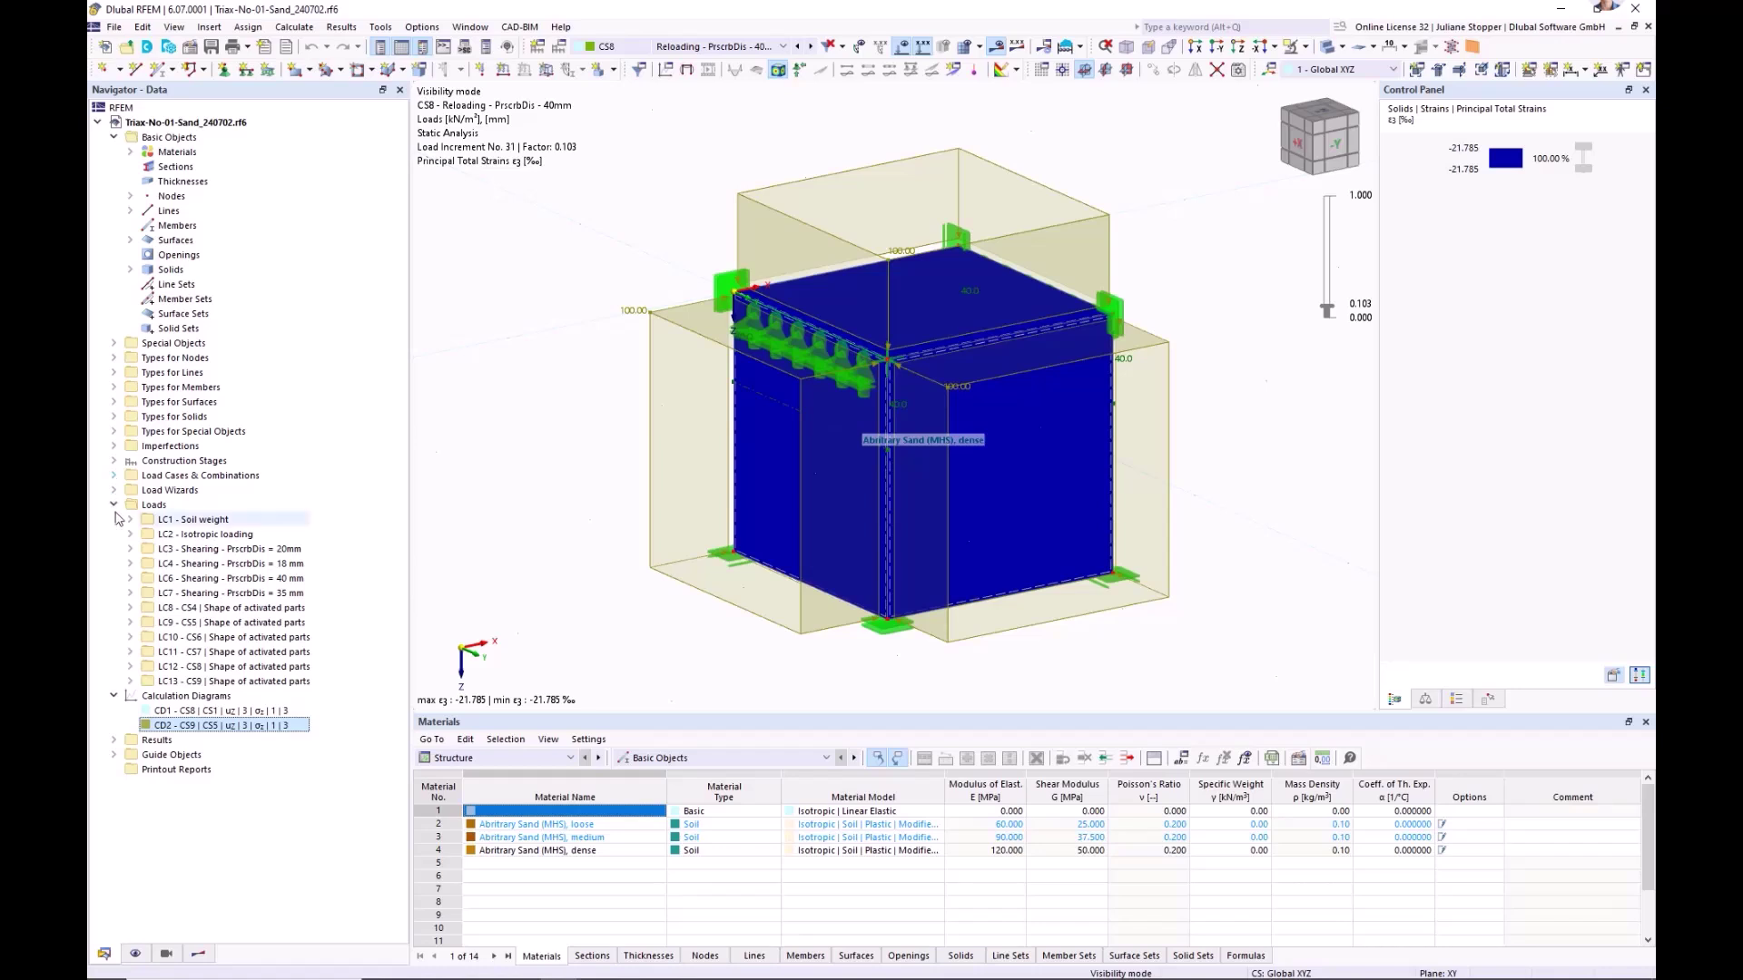
pyautogui.click(114, 505)
pyautogui.click(113, 137)
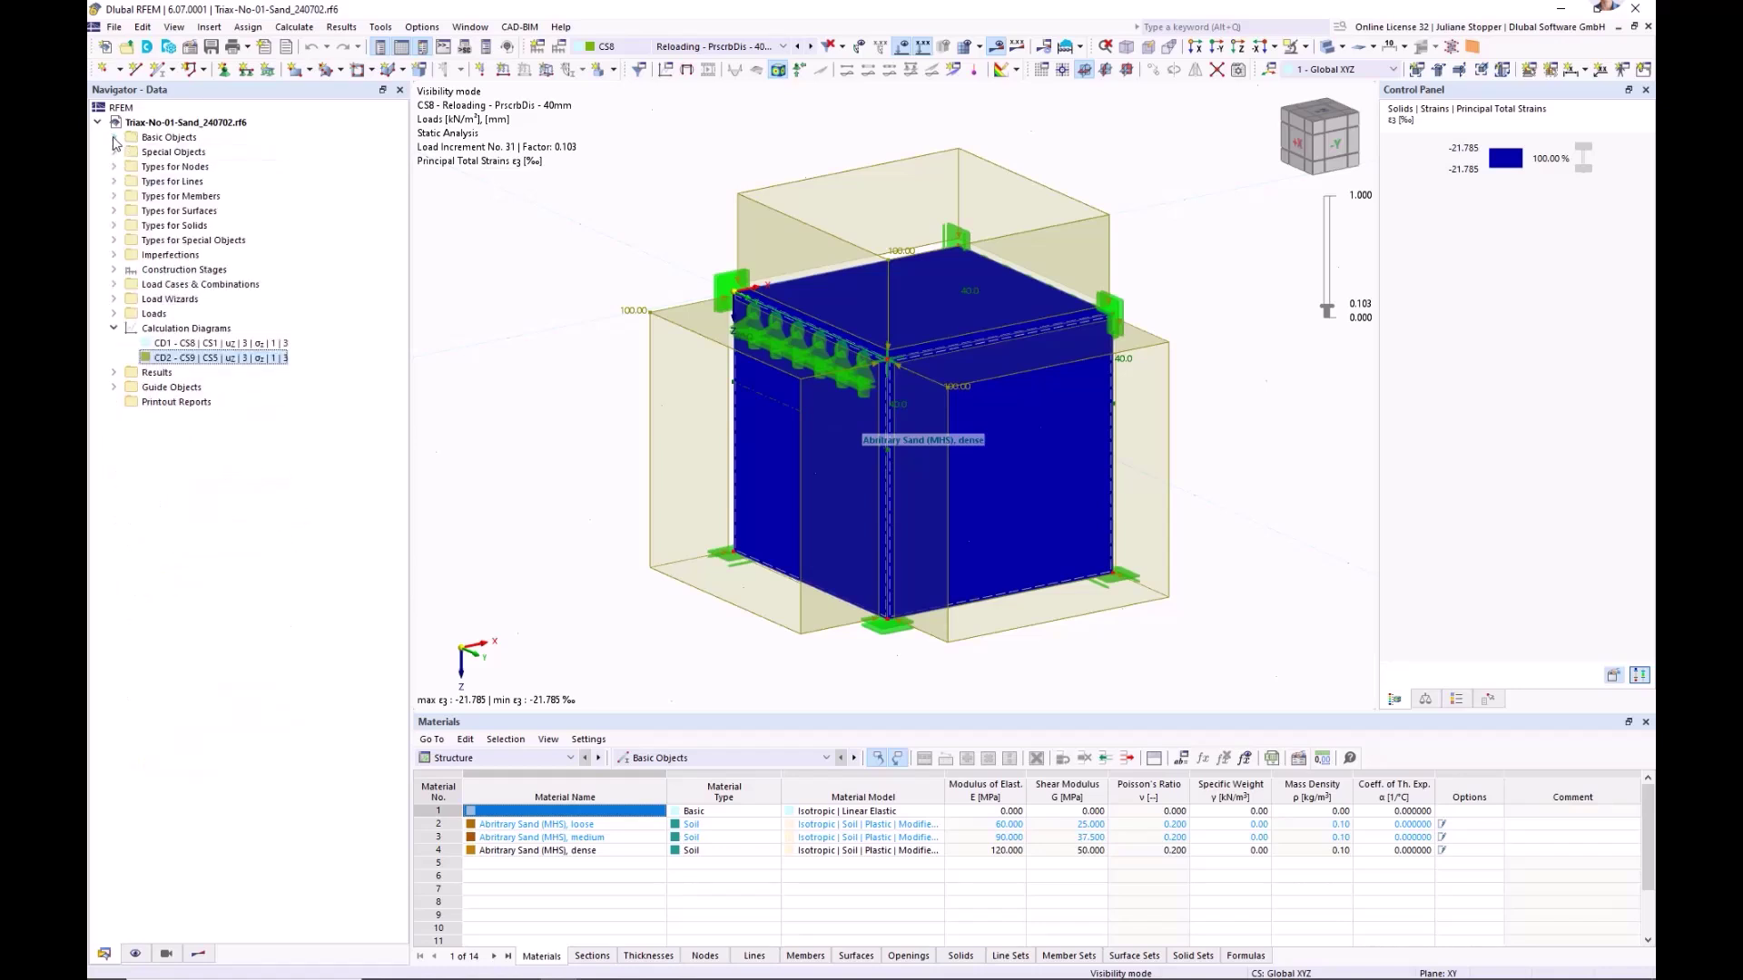
pyautogui.click(114, 328)
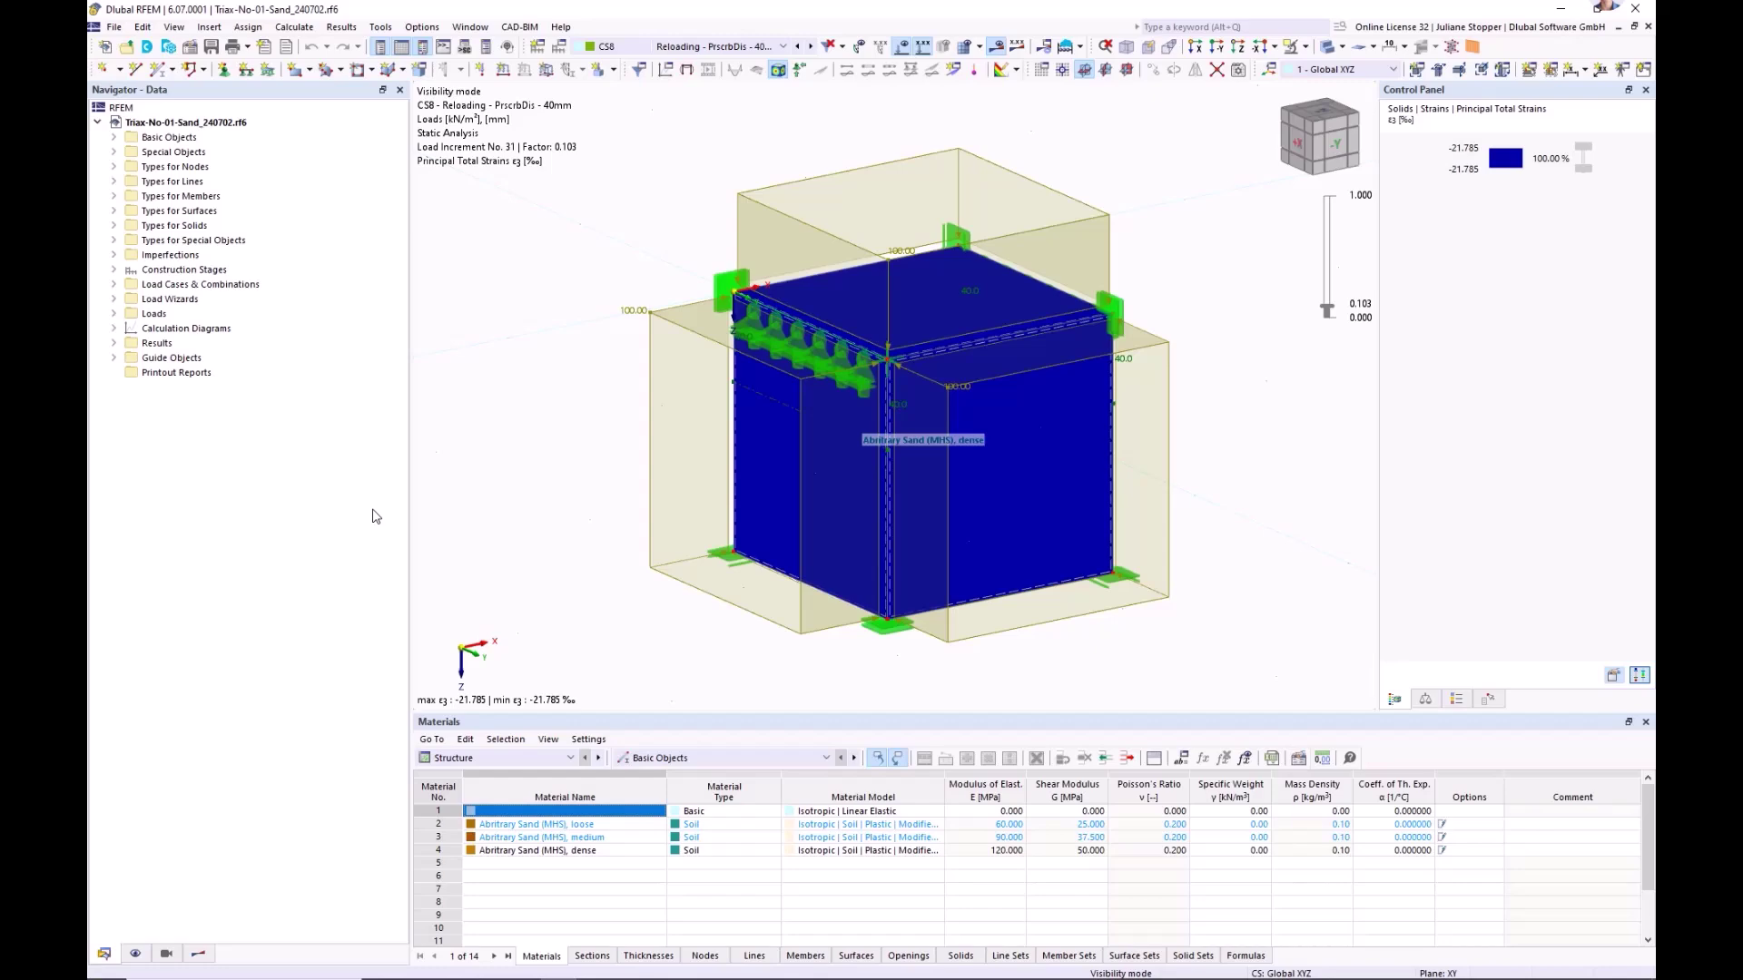
# - Switch to the webinar presentation and show the slide about booking a free online appointment
pyautogui.click(558, 979)
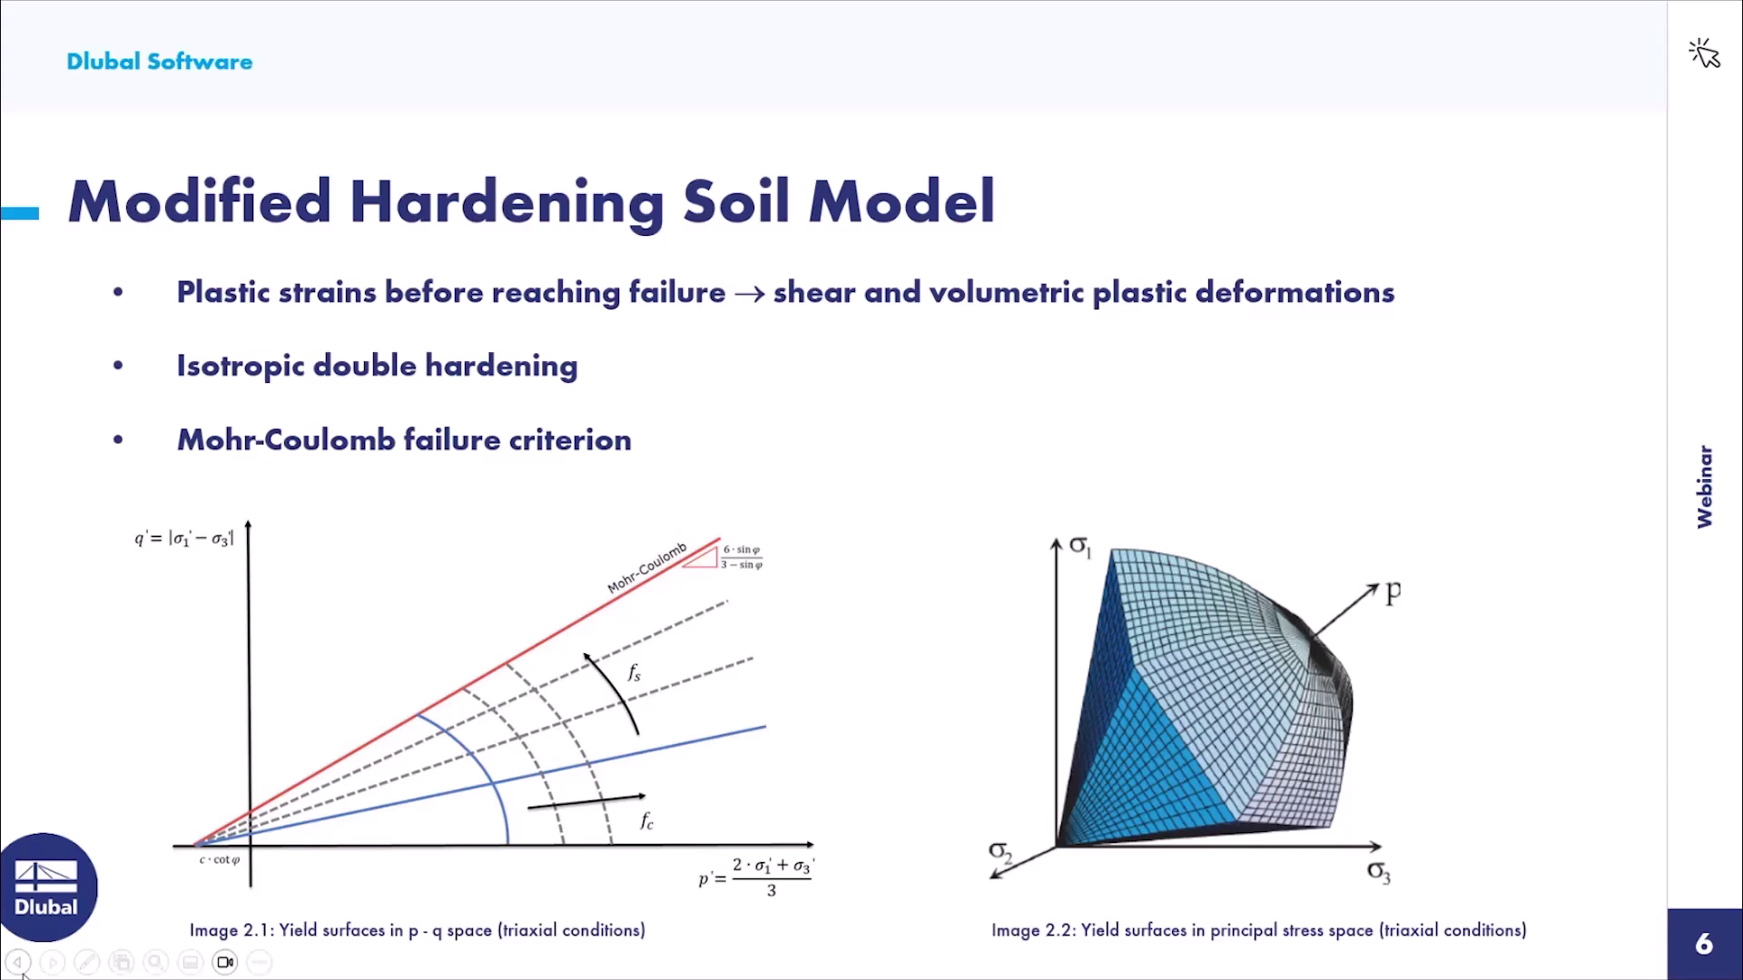
pyautogui.click(48, 962)
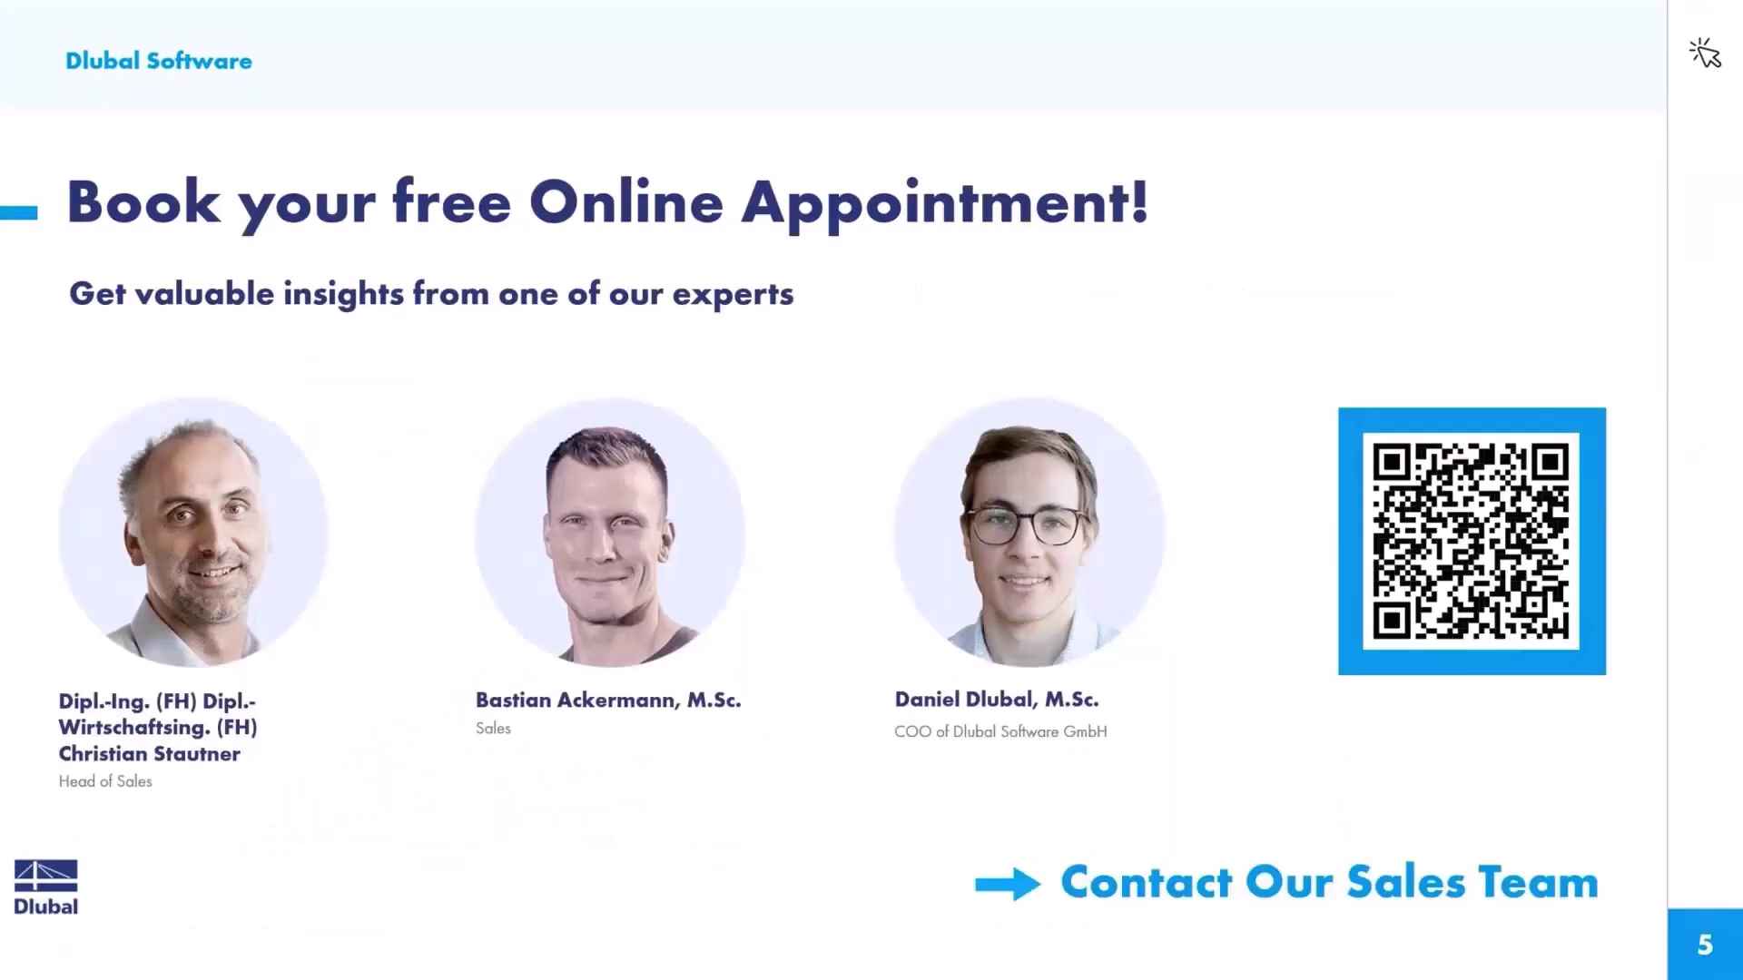